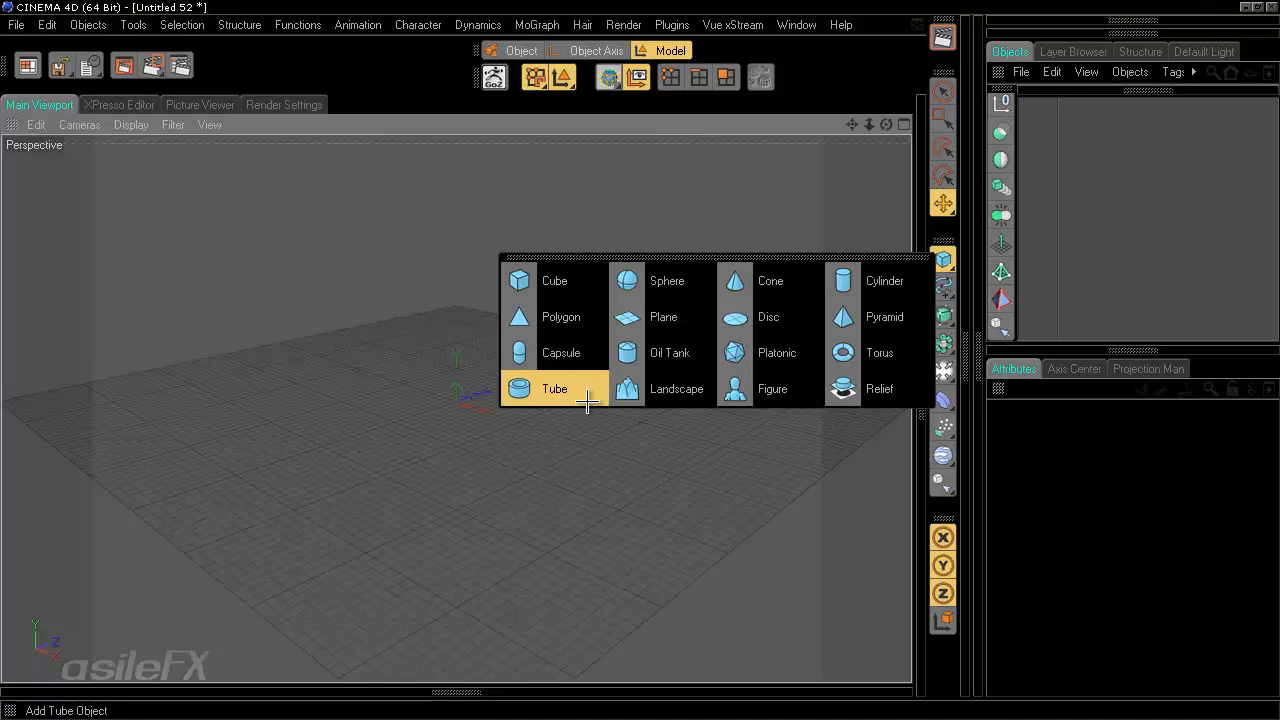
# - Add a Tube primitive to the scene
pyautogui.click(587, 388)
pyautogui.scroll(3, 621, 534)
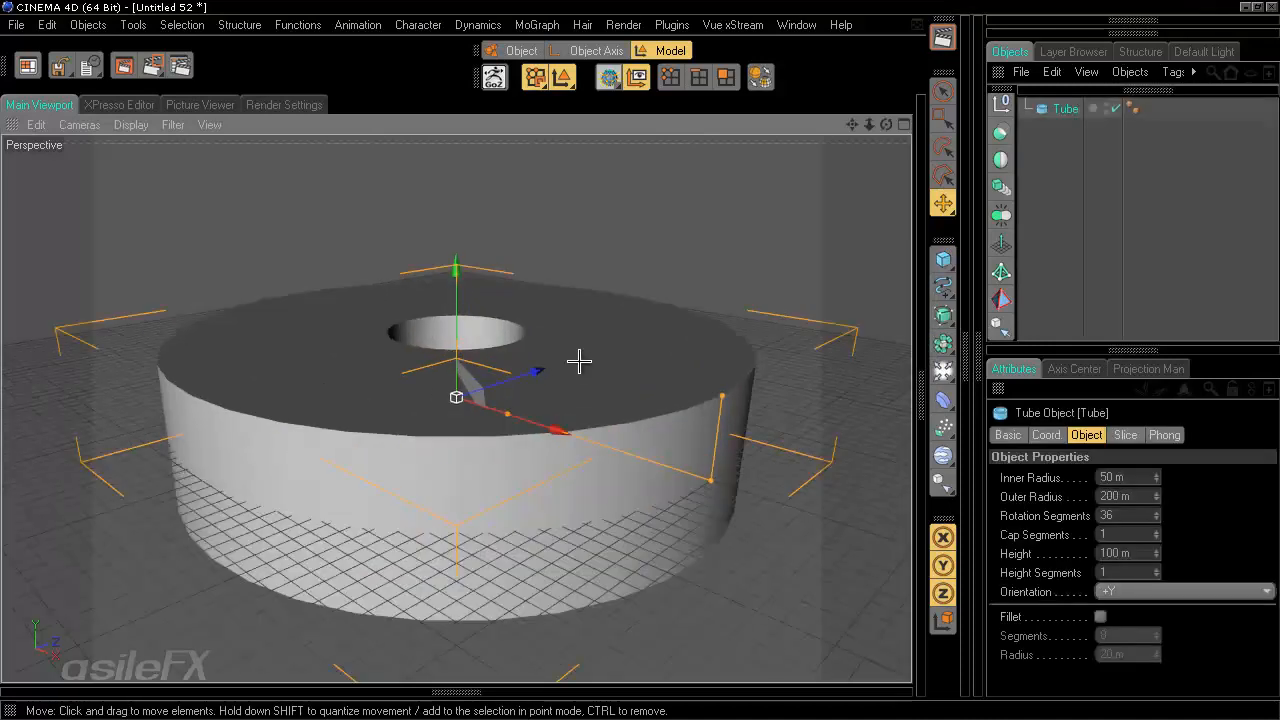
pyautogui.keyDown('alt'); pyautogui.moveTo(579, 361); pyautogui.dragTo(640, 361); pyautogui.keyUp('alt')
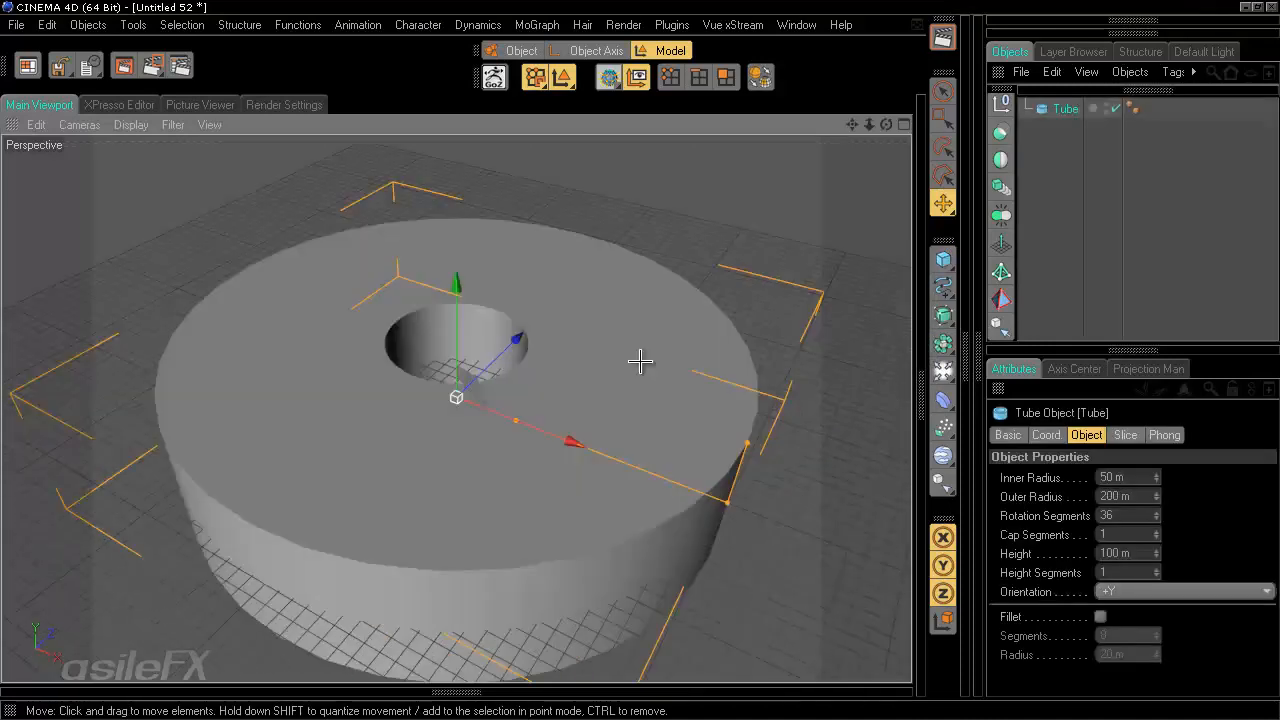
# - Change the tube's orientation to +X
pyautogui.click(1200, 592)
pyautogui.click(1200, 611)
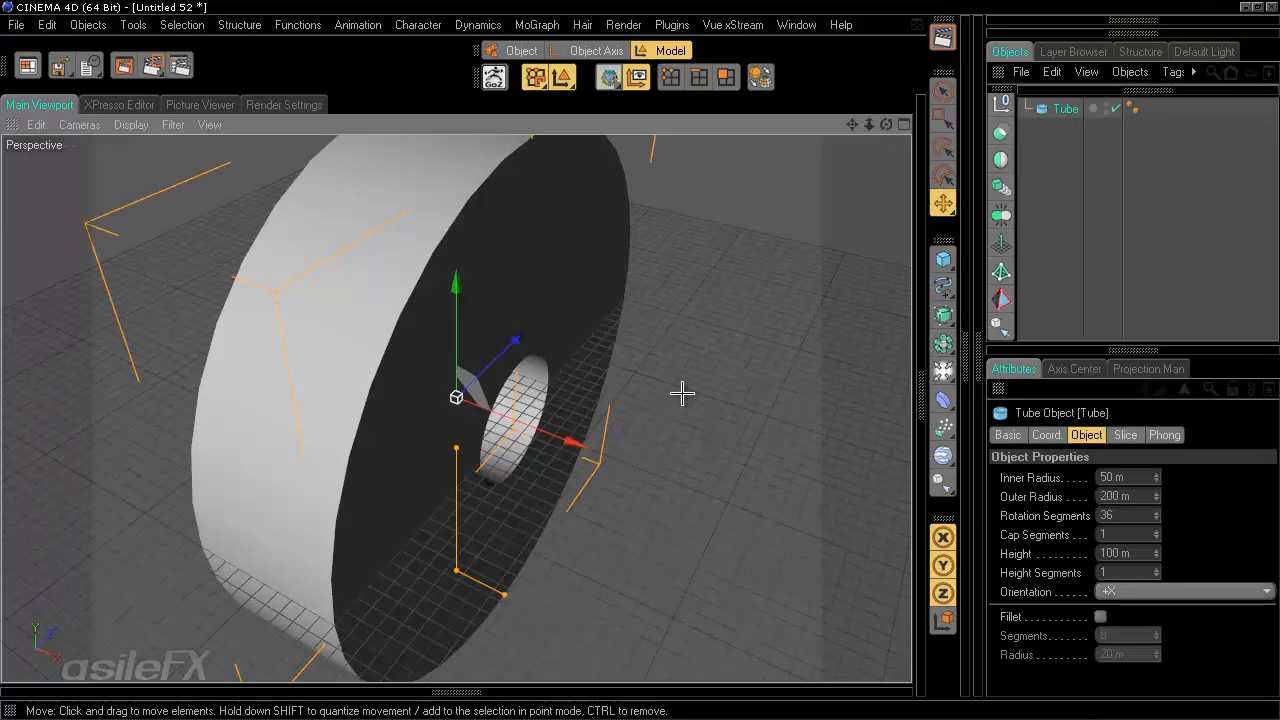
pyautogui.keyDown('alt'); pyautogui.moveTo(680, 389); pyautogui.dragTo(684, 397); pyautogui.keyUp('alt')
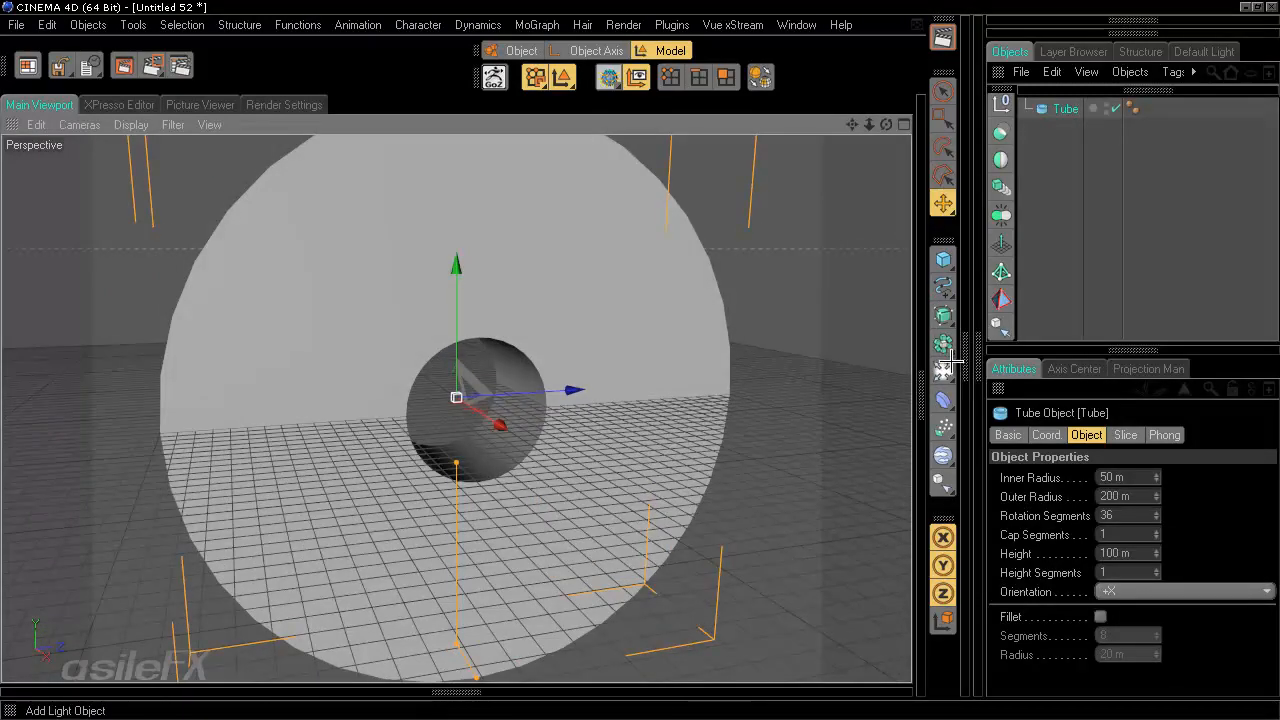
# - Add a camera object and set its projection to Back
pyautogui.moveTo(943, 343); pyautogui.dragTo(866, 426)
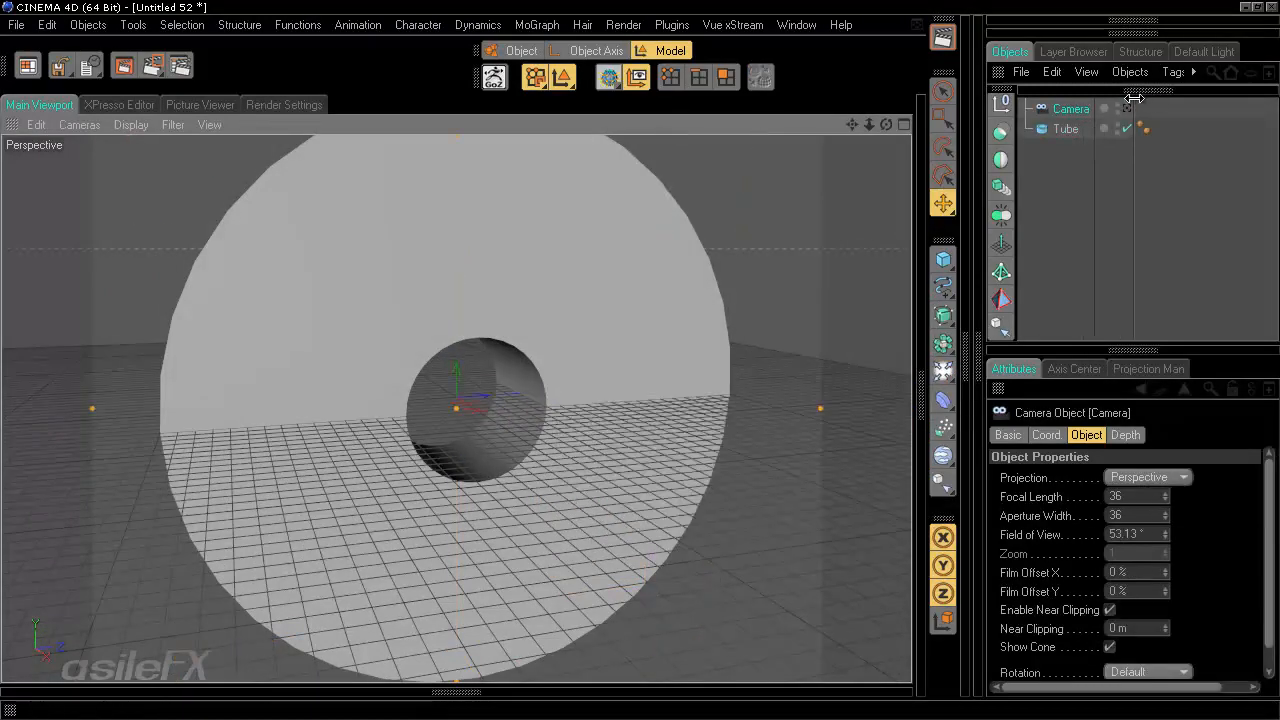
pyautogui.click(1150, 478)
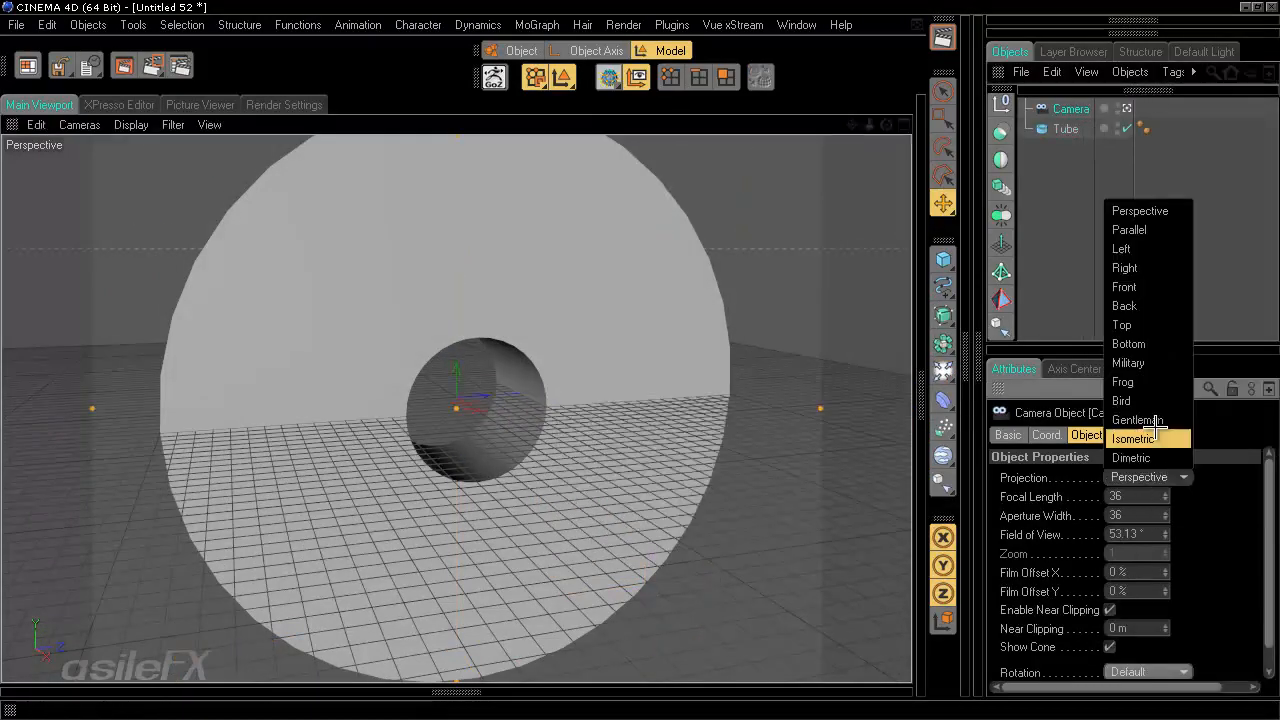
pyautogui.click(1173, 304)
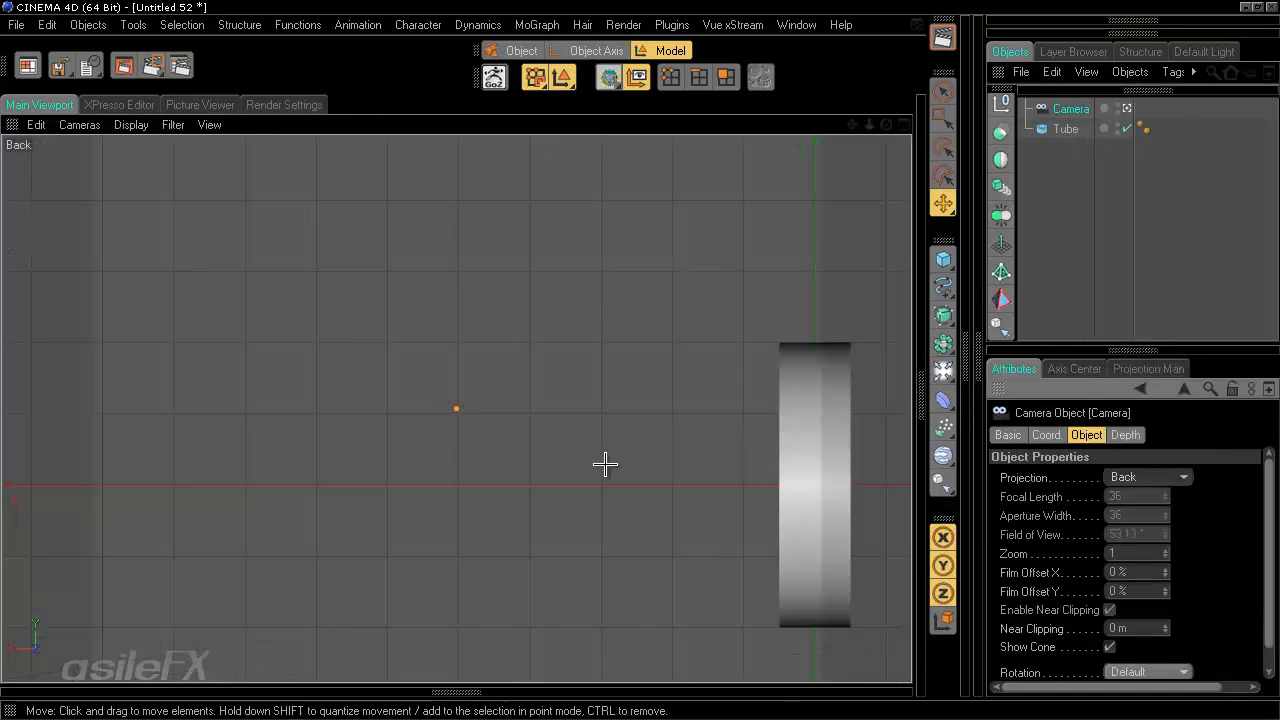
pyautogui.keyDown('alt'); pyautogui.moveTo(606, 465); pyautogui.dragTo(637, 360, button='middle'); pyautogui.keyUp('alt')
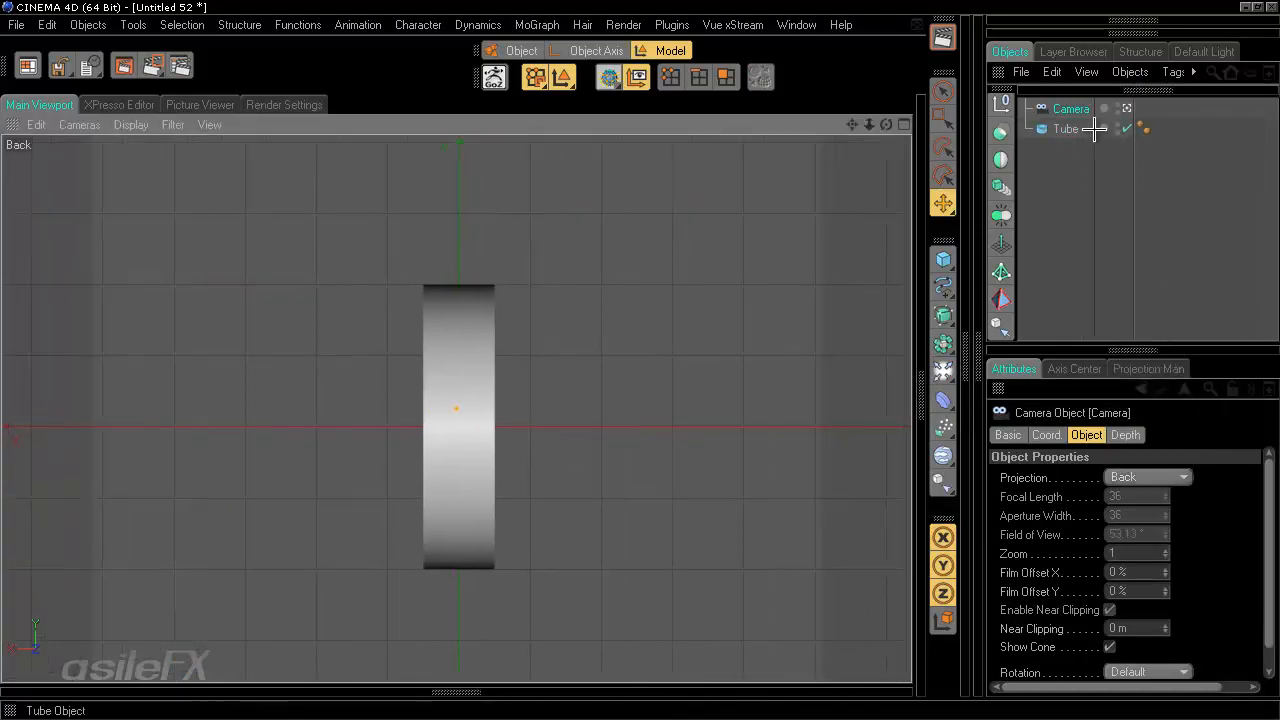
# - Select the tube and change its orientation to +Z
pyautogui.click(1065, 128)
pyautogui.click(1131, 592)
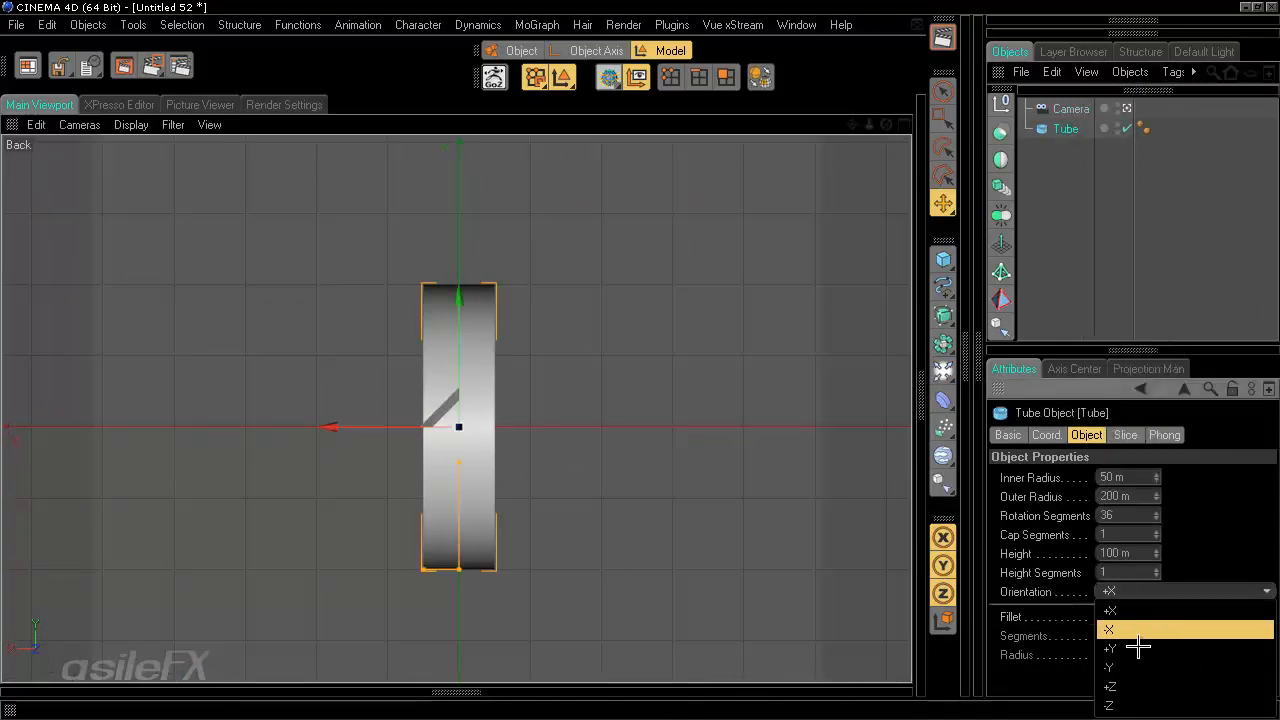
pyautogui.click(1120, 670)
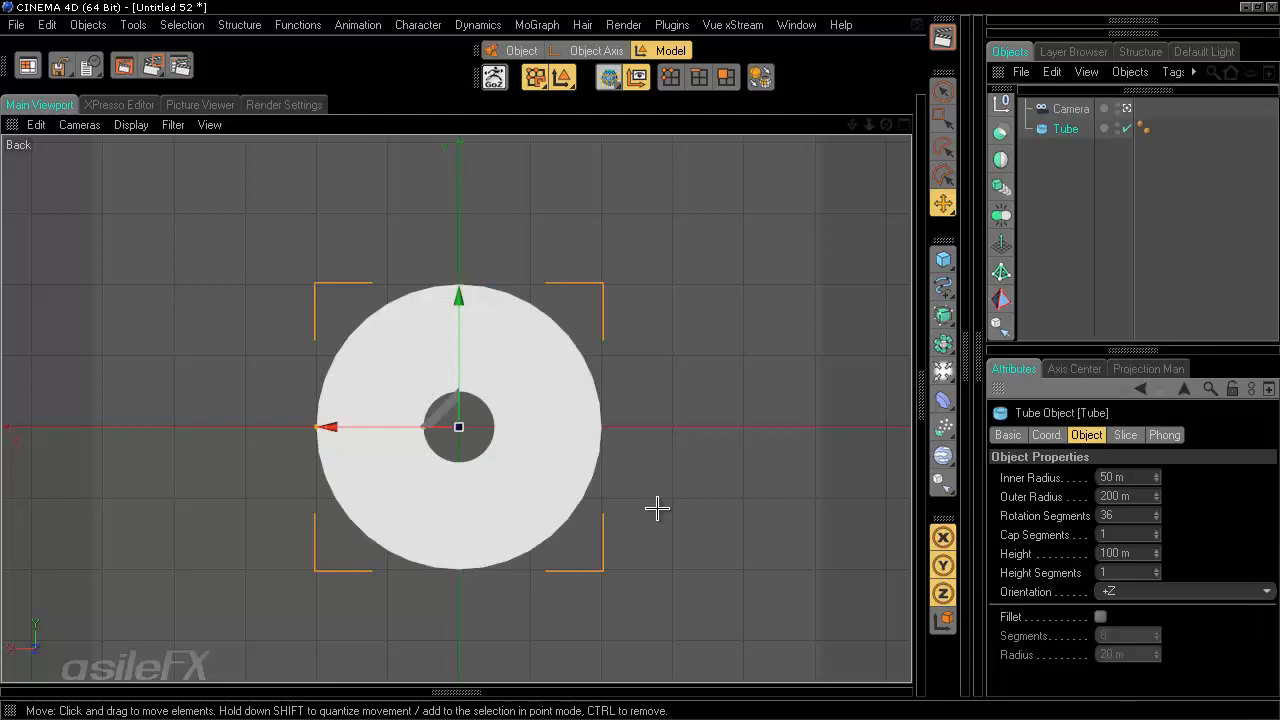
# - Set the tube's orientation back to +Y
pyautogui.click(1182, 590)
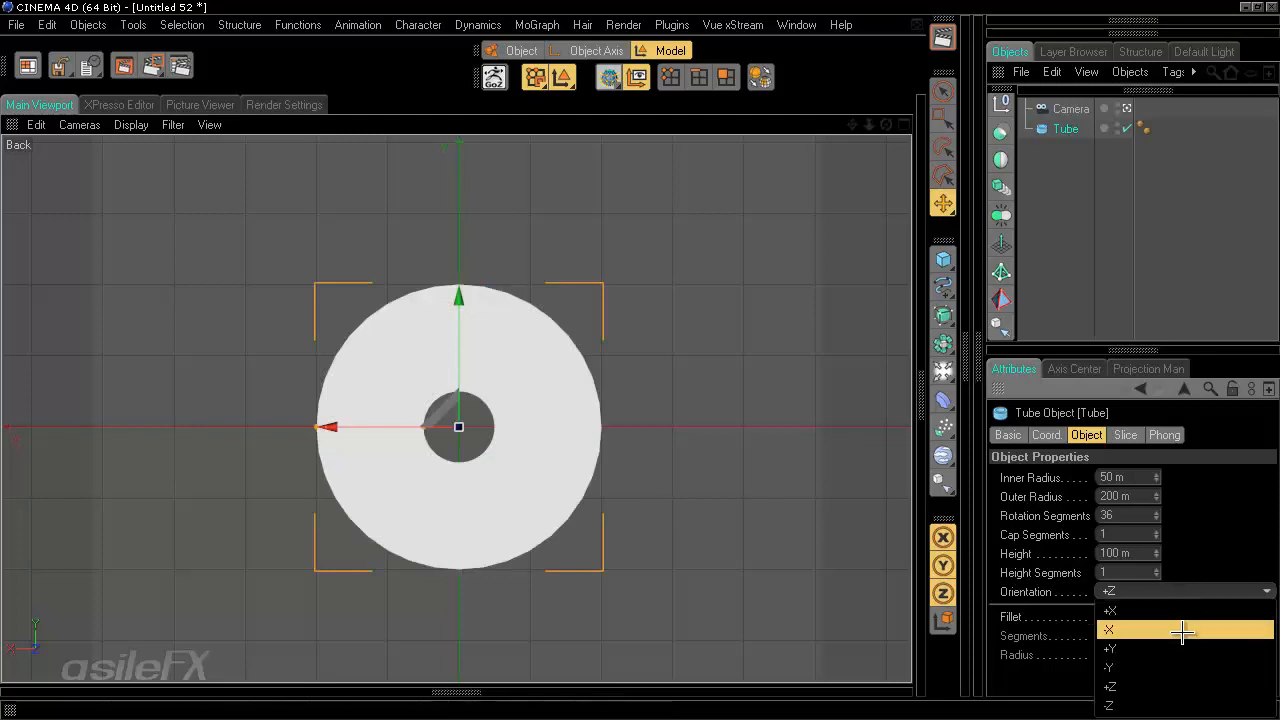
pyautogui.click(1182, 647)
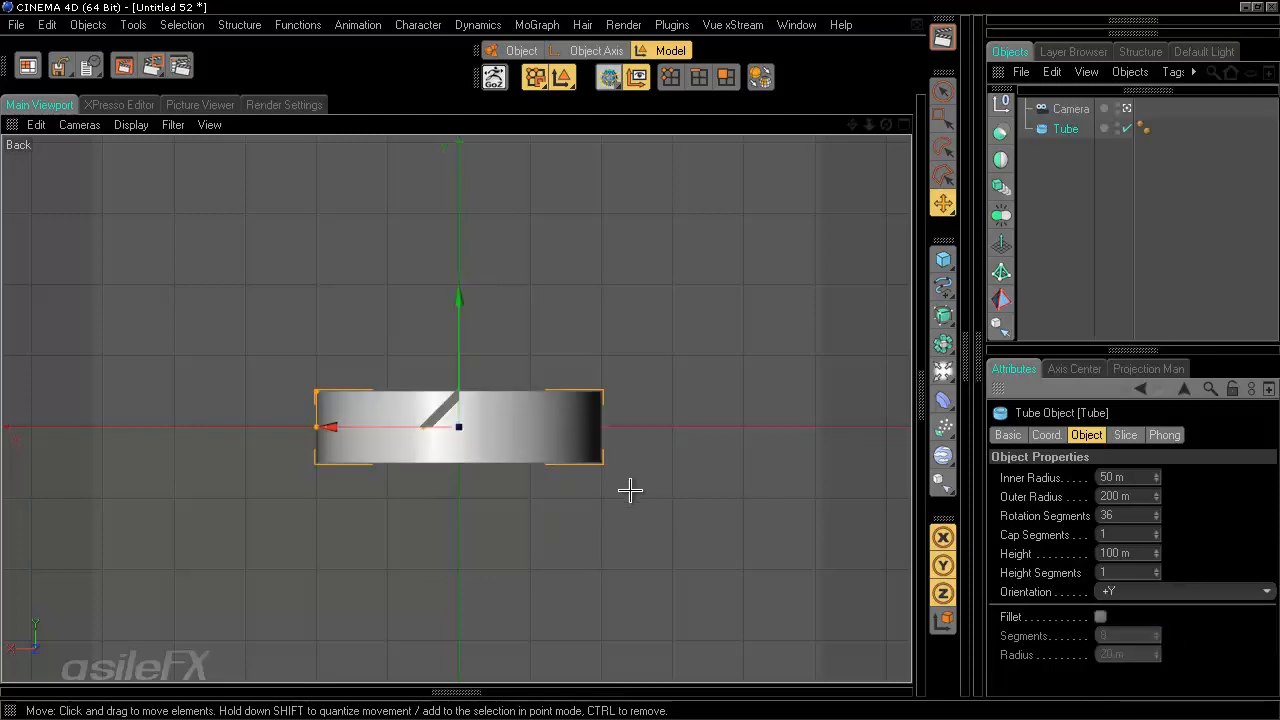
pyautogui.keyDown('alt'); pyautogui.moveTo(630, 490); pyautogui.dragTo(651, 457, button='middle'); pyautogui.keyUp('alt')
pyautogui.middleClick(732, 404)
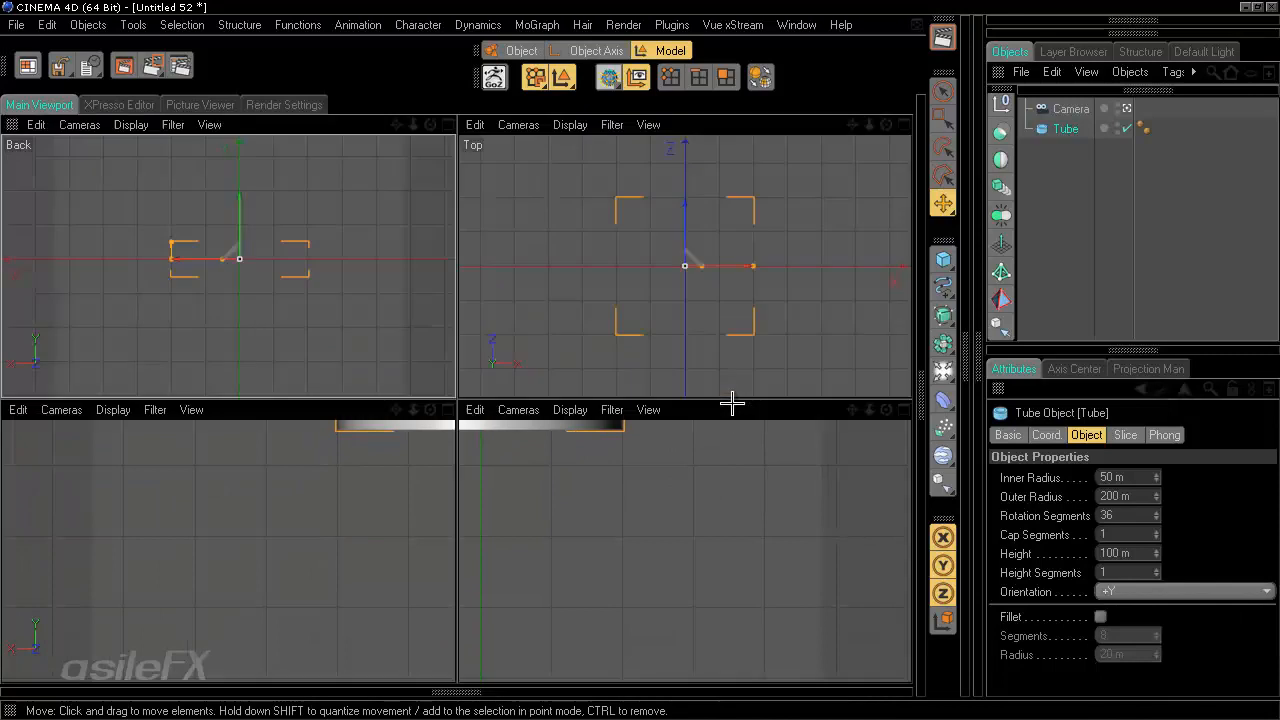
pyautogui.middleClick(290, 302)
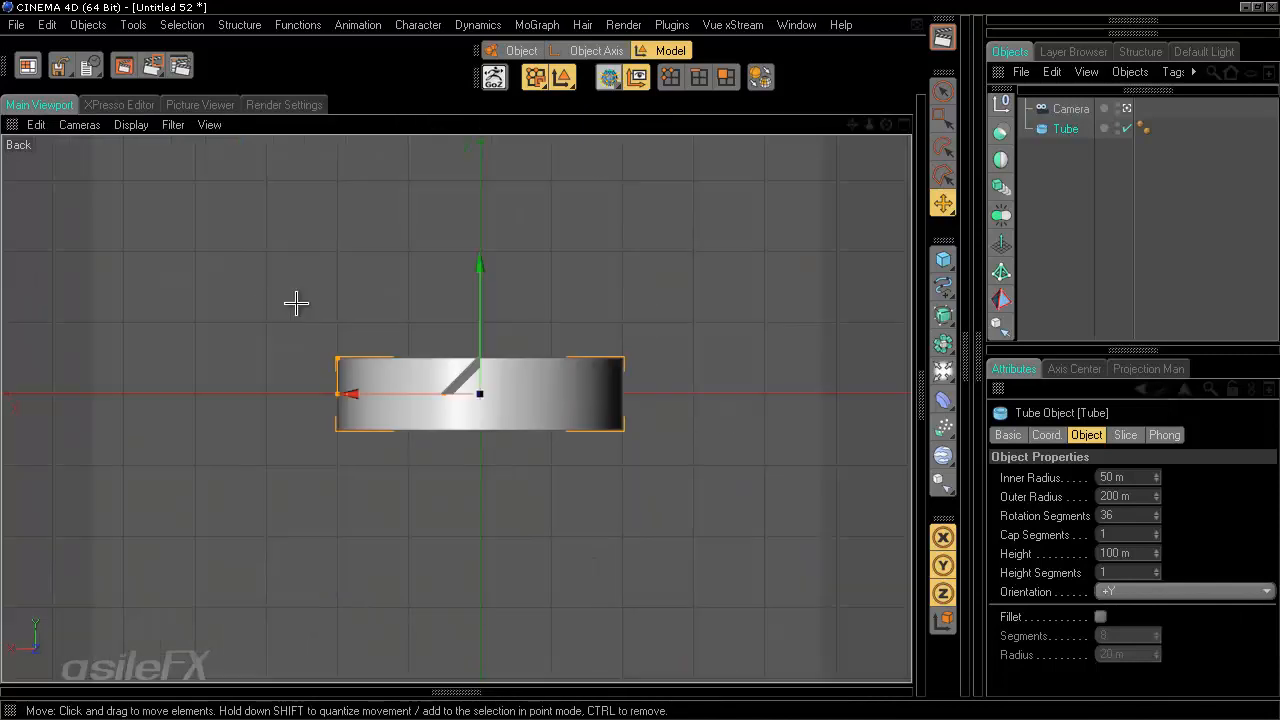
# - Leave the camera view and enlarge the tube's inner radius handle to about 162 m
pyautogui.click(1127, 108)
pyautogui.keyDown('alt'); pyautogui.moveTo(631, 309); pyautogui.dragTo(722, 474); pyautogui.keyUp('alt')
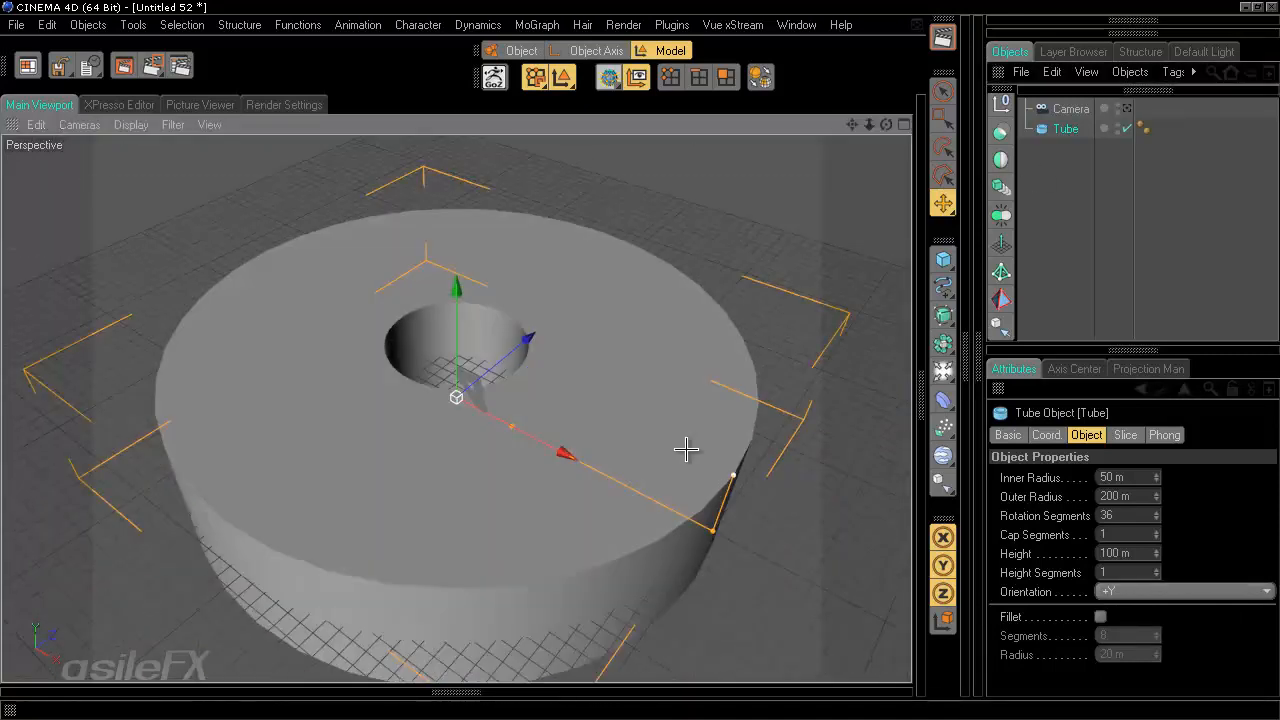
pyautogui.moveTo(513, 428); pyautogui.dragTo(622, 318)
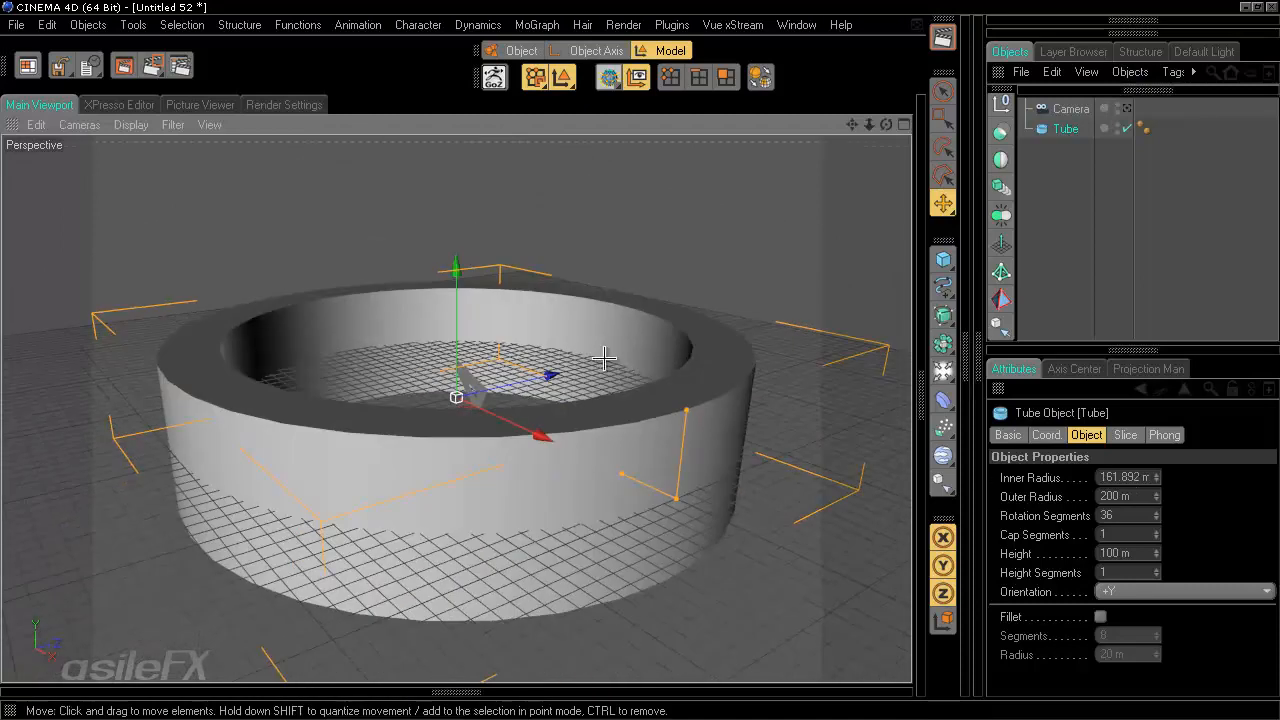
# - Scale the whole tube down with the Scale tool to an outer radius of about 52 m
pyautogui.press('t')
pyautogui.scroll(-5, 625, 359)
pyautogui.scroll(3, 714, 271)
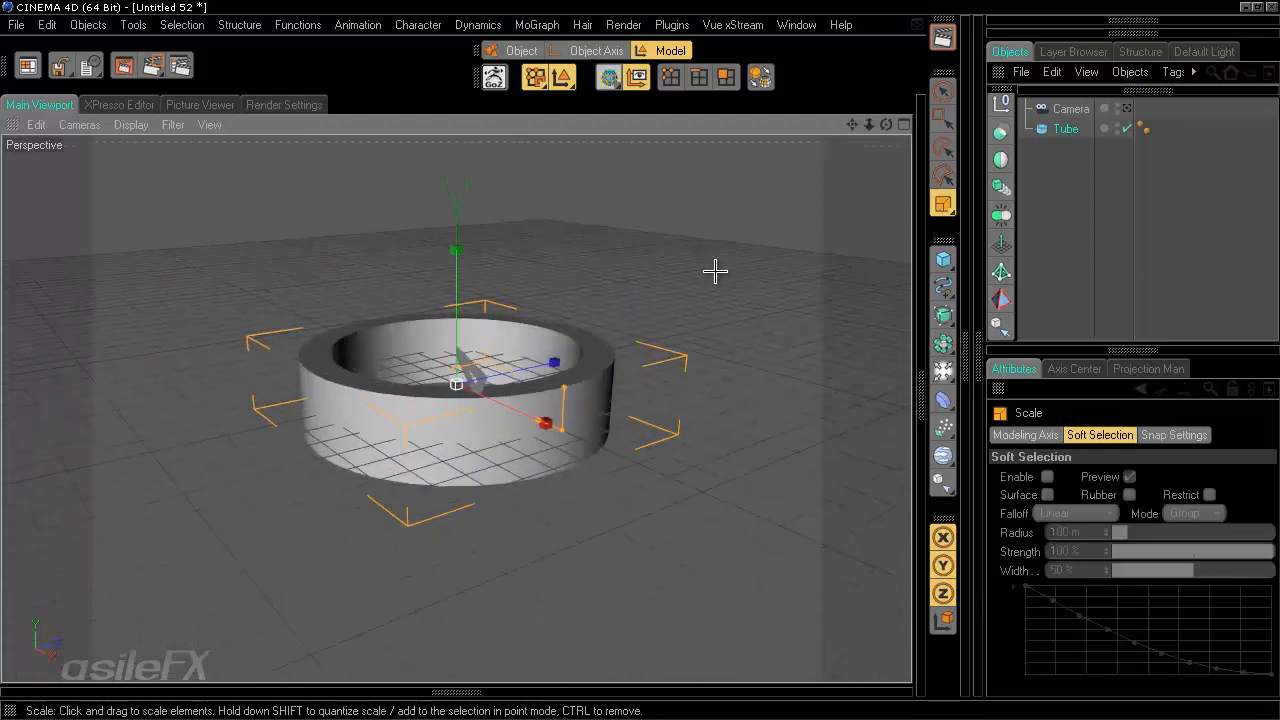
pyautogui.scroll(2, 714, 271)
pyautogui.keyDown('alt'); pyautogui.moveTo(686, 173); pyautogui.dragTo(640, 362); pyautogui.keyUp('alt')
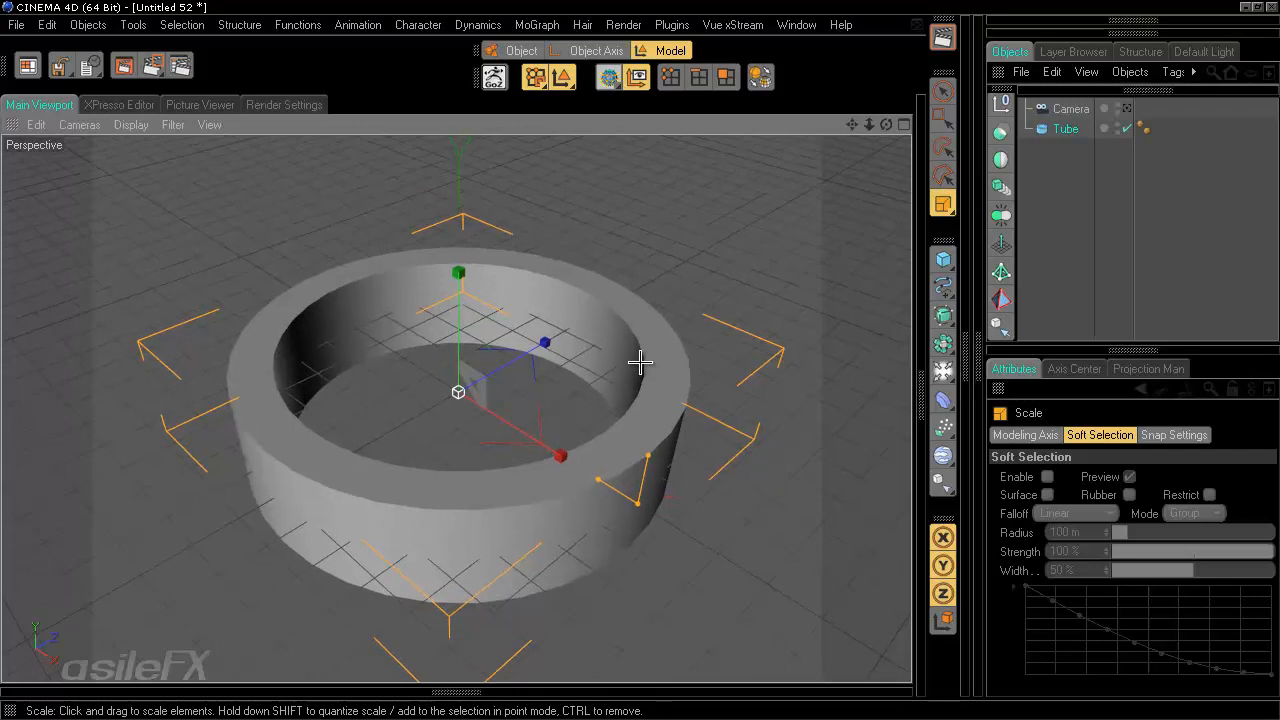
pyautogui.click(1066, 128)
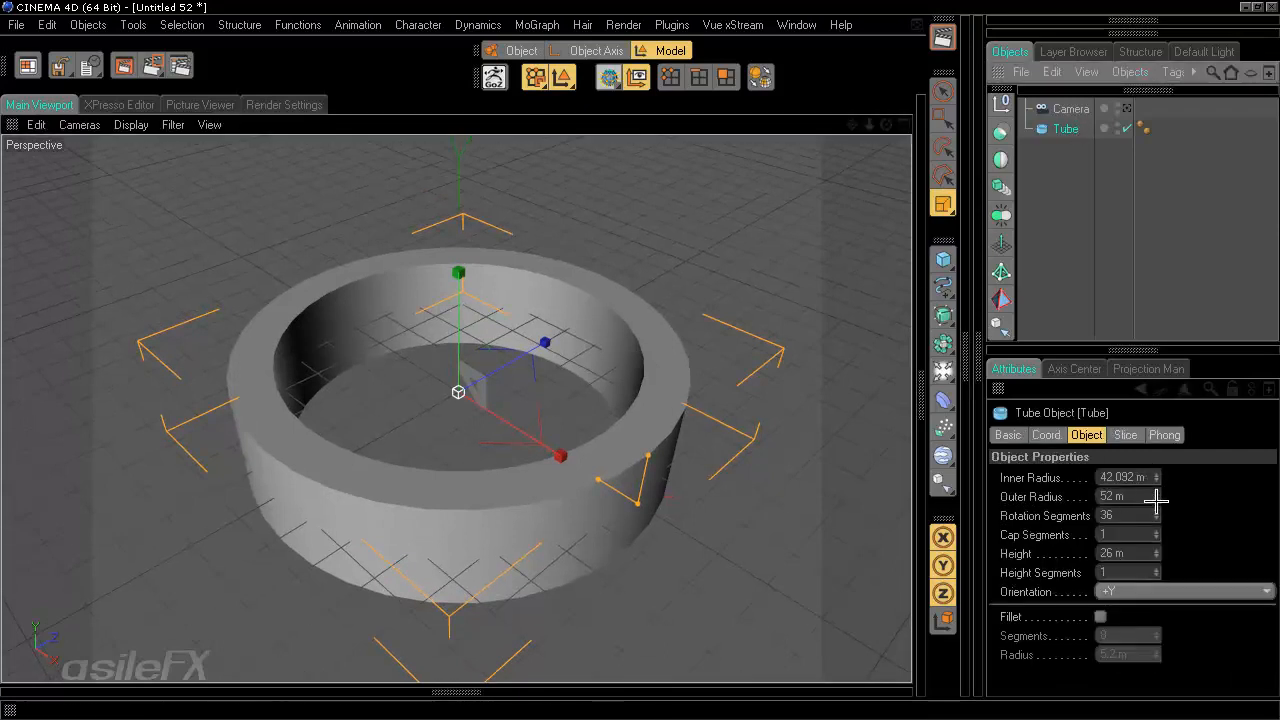
# - Raise the tube's height to about 162 m
pyautogui.moveTo(1156, 558); pyautogui.dragTo(1155, 547)
pyautogui.scroll(-4, 396, 511)
pyautogui.keyDown('alt'); pyautogui.moveTo(520, 440); pyautogui.dragTo(643, 363); pyautogui.keyUp('alt')
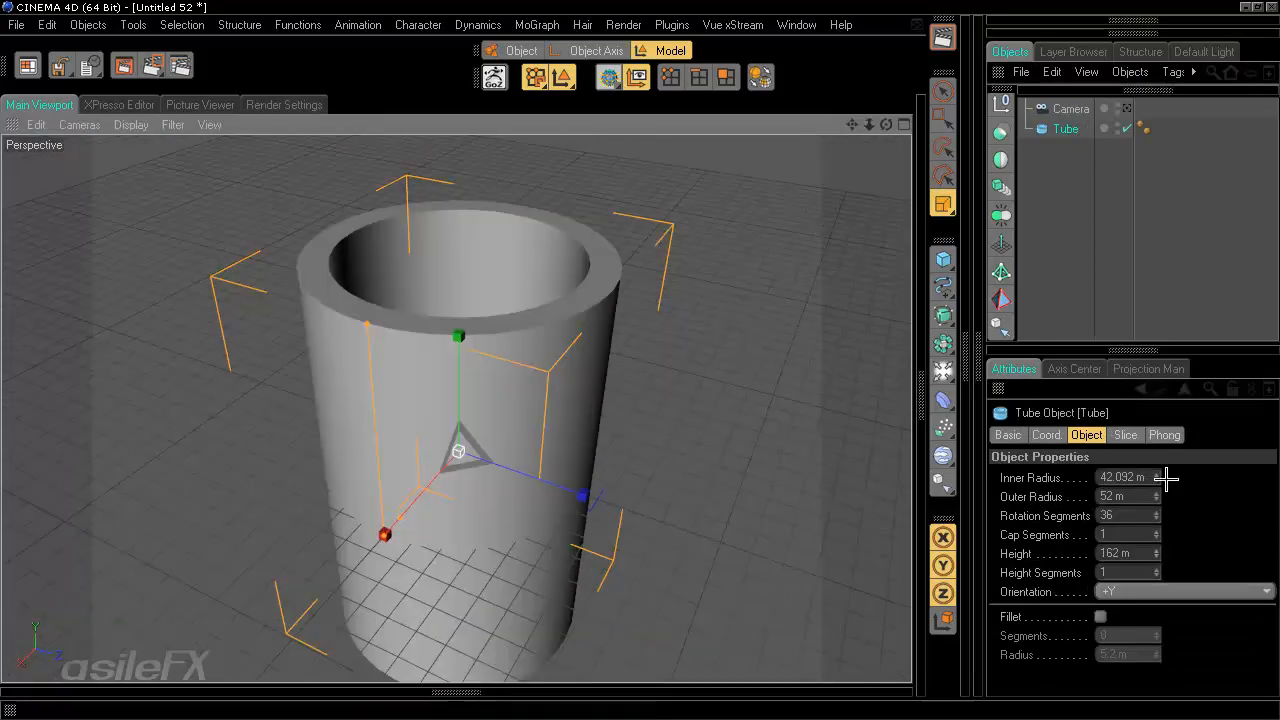
# - Enable the tube's Slice option and set it from -90° to 90°
pyautogui.click(1130, 435)
pyautogui.click(1069, 477)
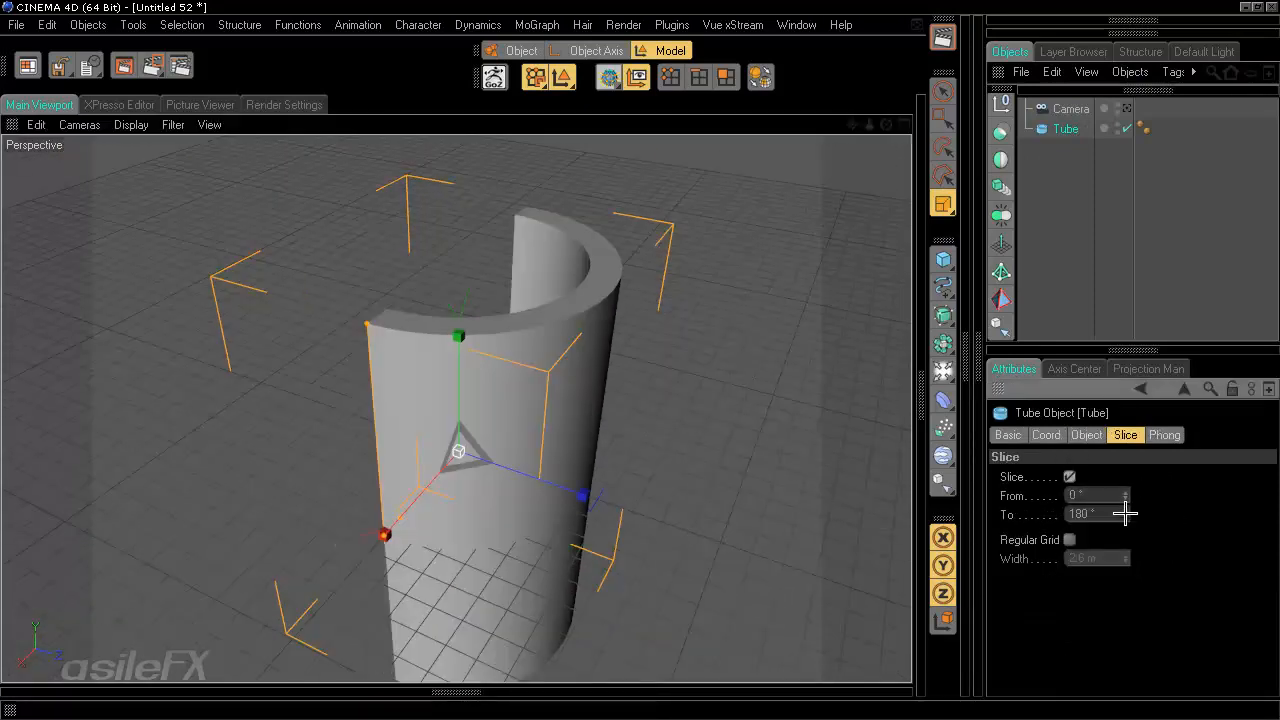
pyautogui.doubleClick(1101, 497)
pyautogui.write('90')
pyautogui.press('Return')
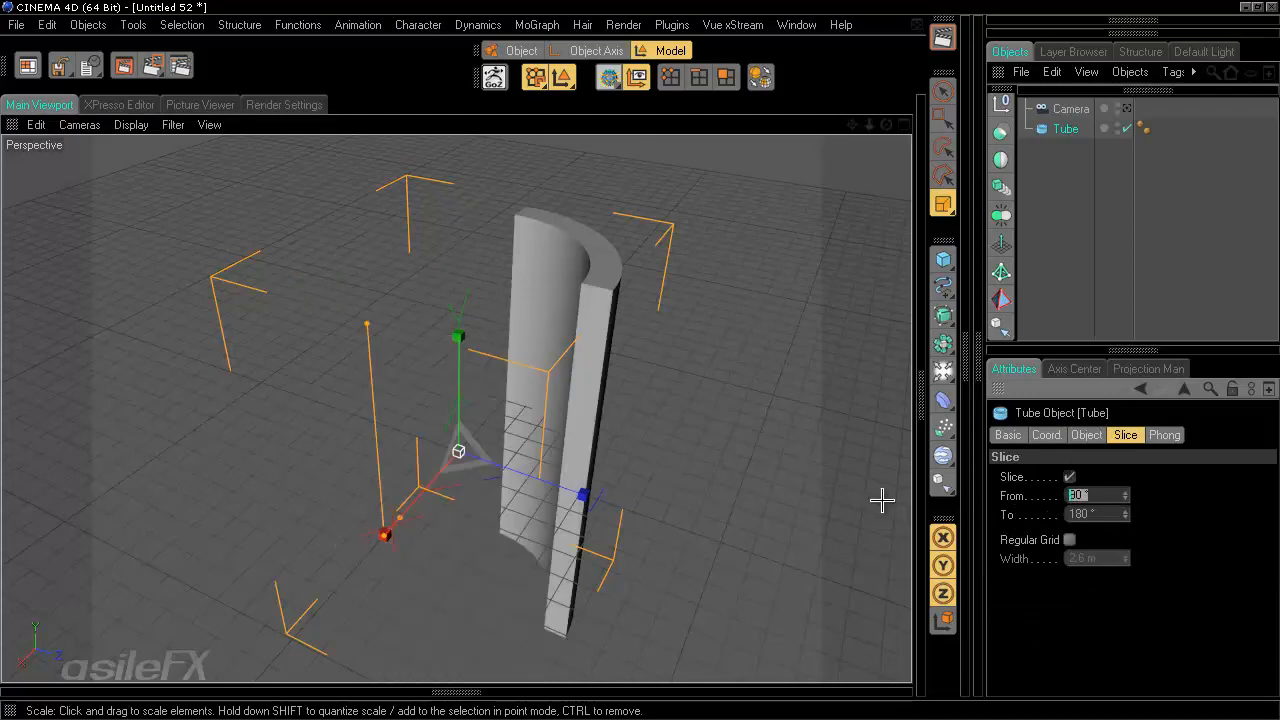
pyautogui.write('-90')
pyautogui.press('Return')
pyautogui.press('Tab')
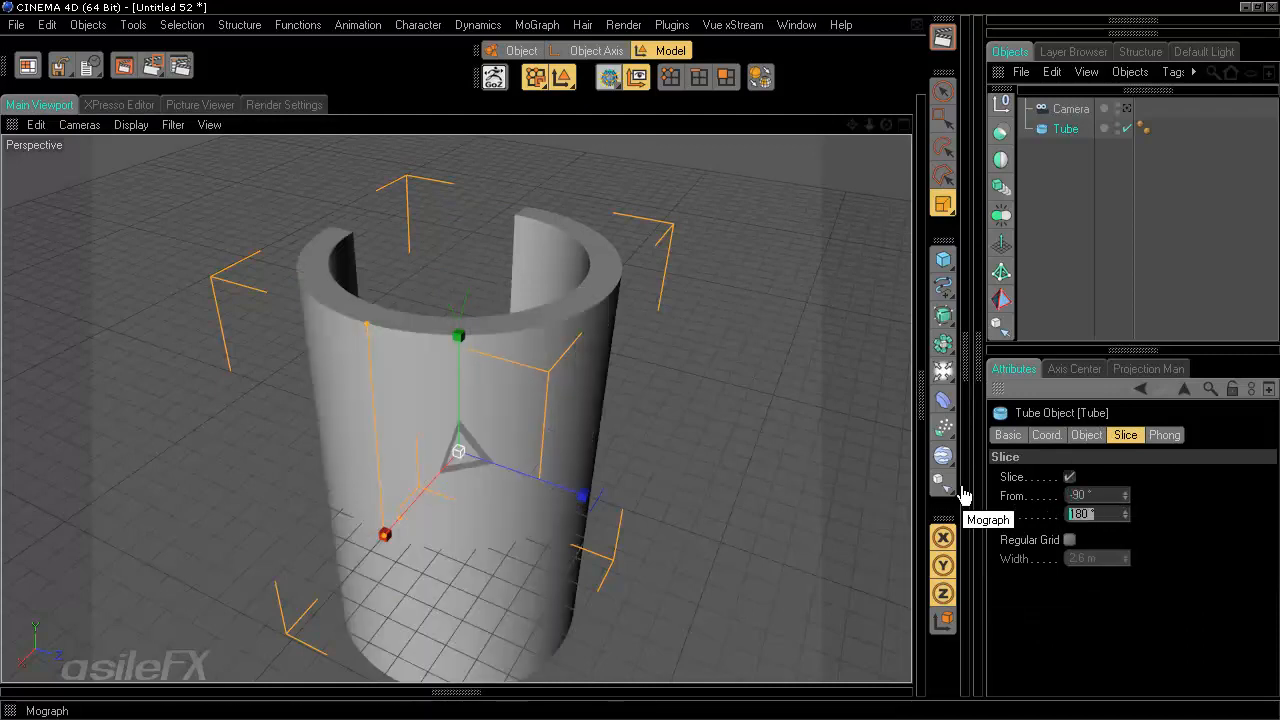
pyautogui.write('90')
pyautogui.press('Return')
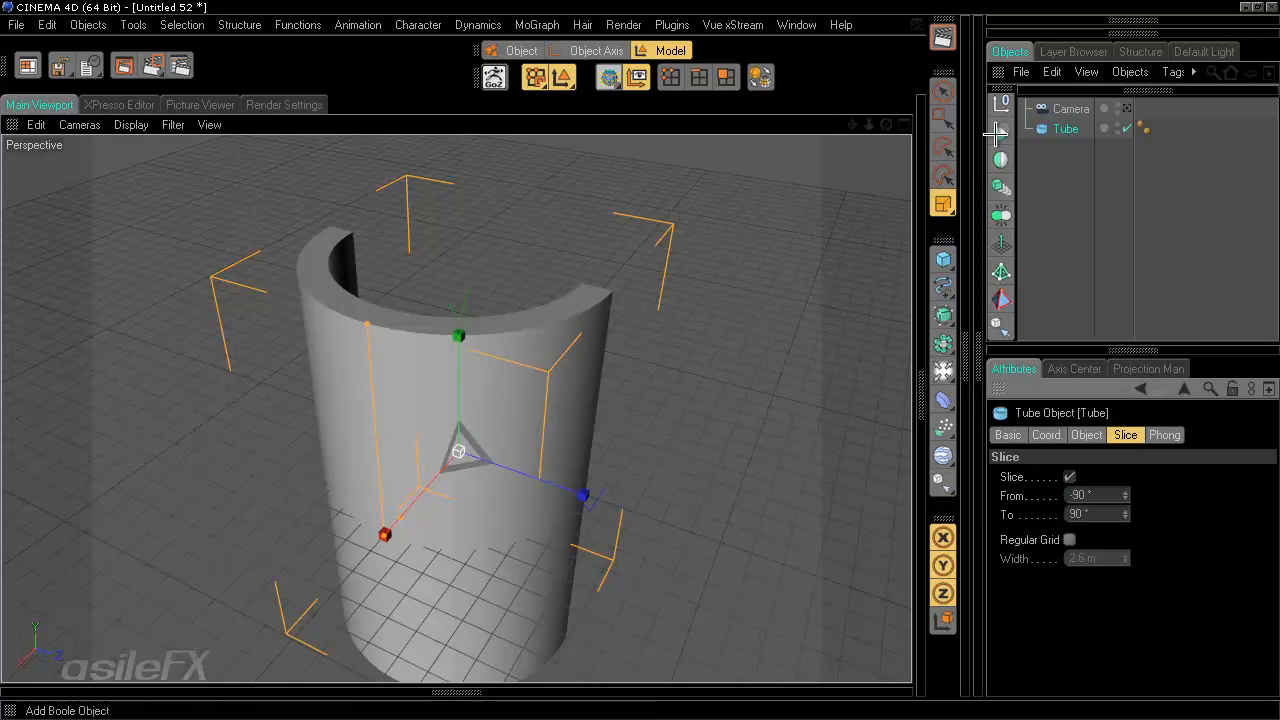
# - View through the camera and set the slice from 0° to 180°, then return to the perspective view
pyautogui.click(1127, 108)
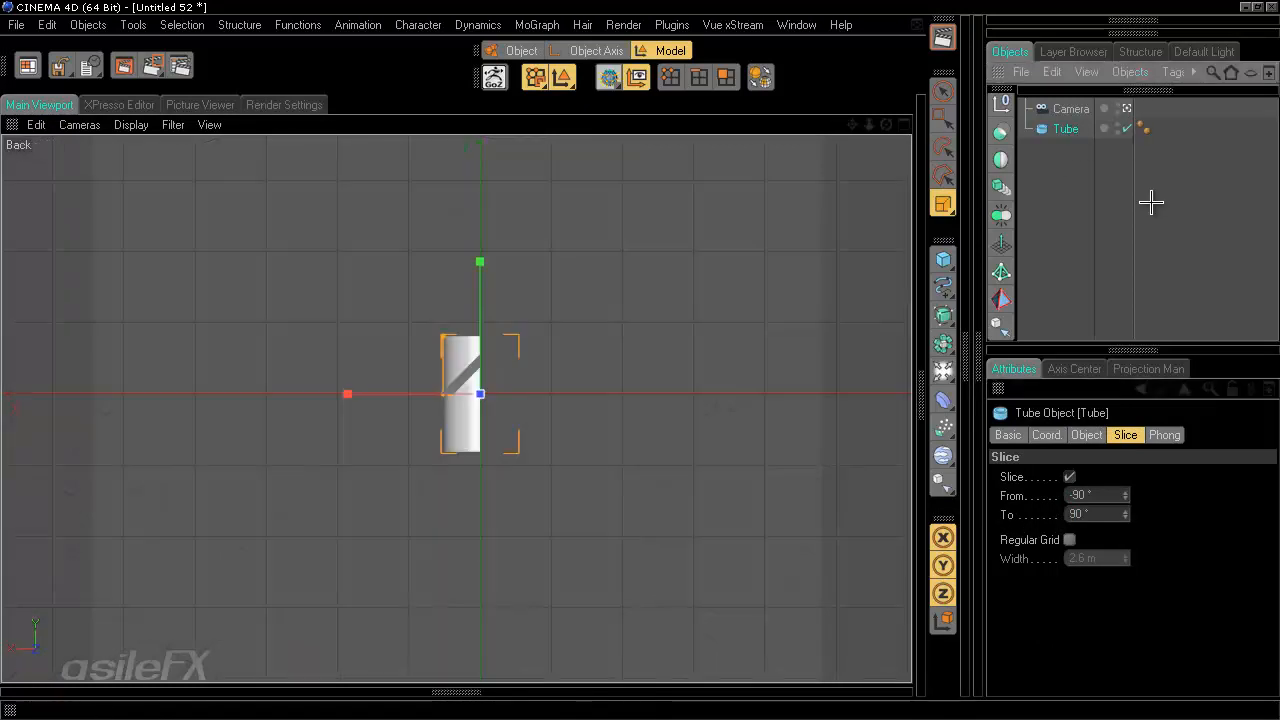
pyautogui.moveTo(1102, 497); pyautogui.dragTo(1024, 503)
pyautogui.write('0')
pyautogui.press('Return')
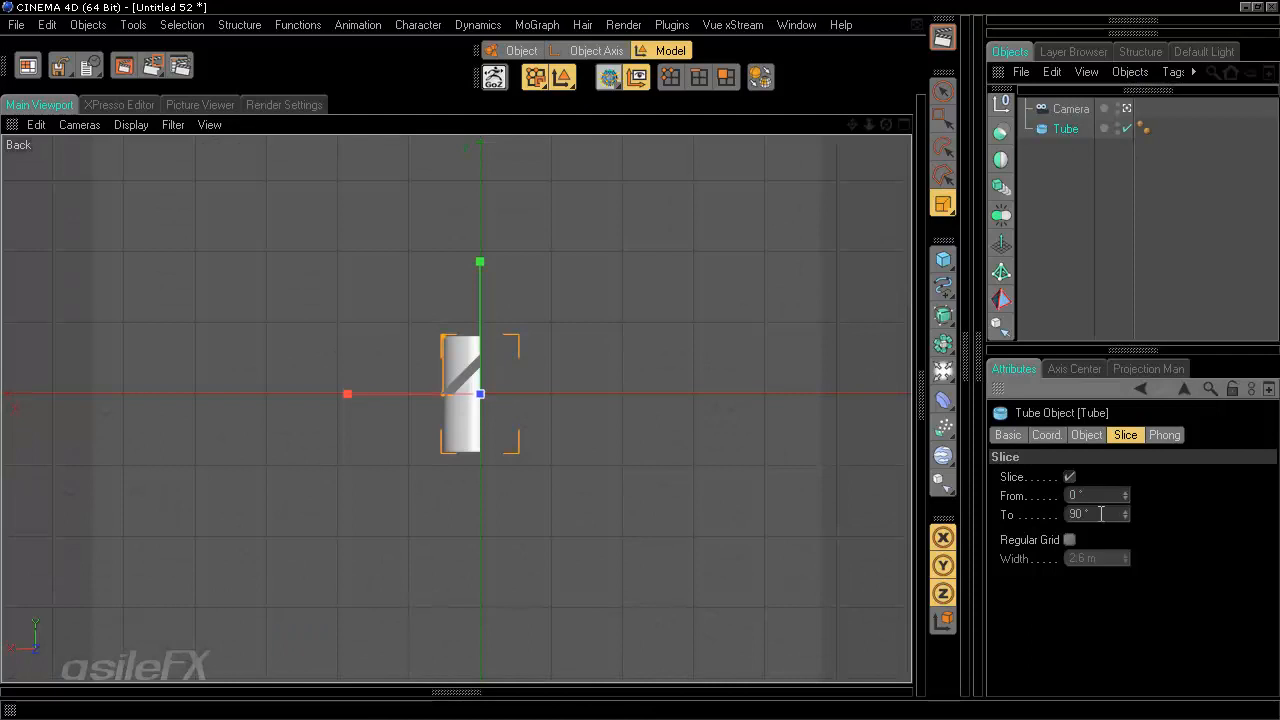
pyautogui.click(1077, 516)
pyautogui.write('180')
pyautogui.press('Return')
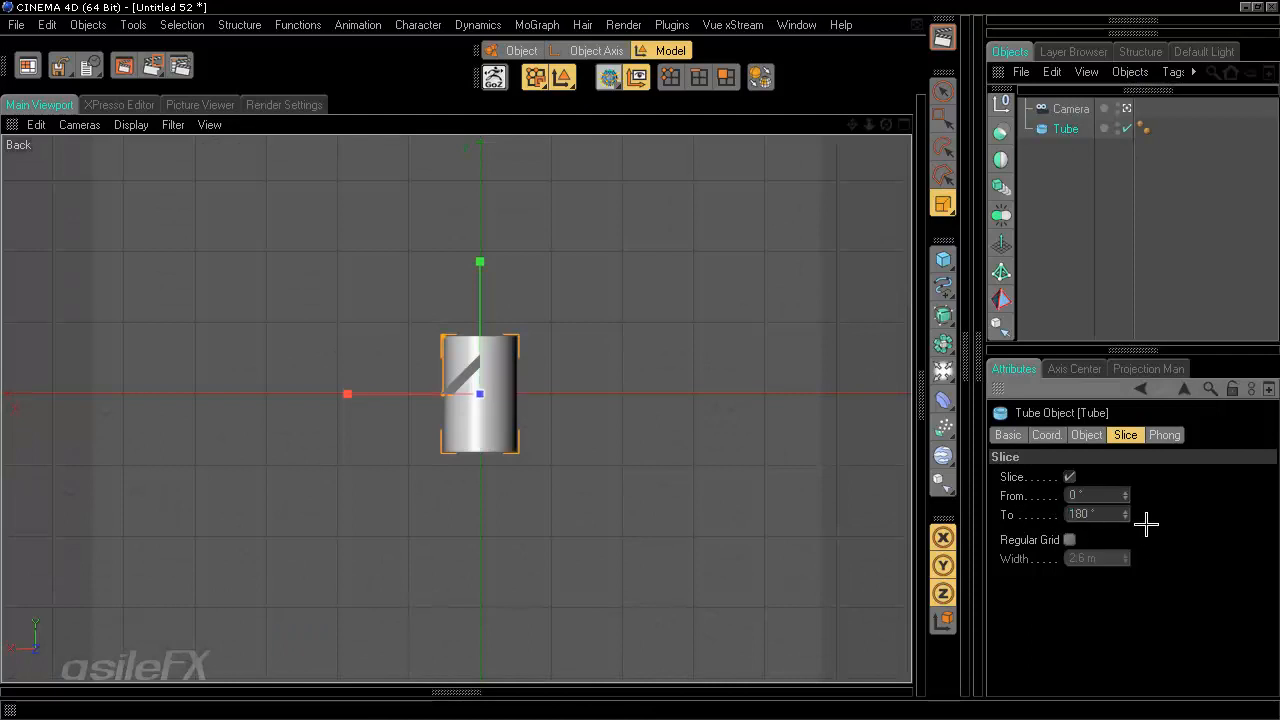
pyautogui.click(1125, 108)
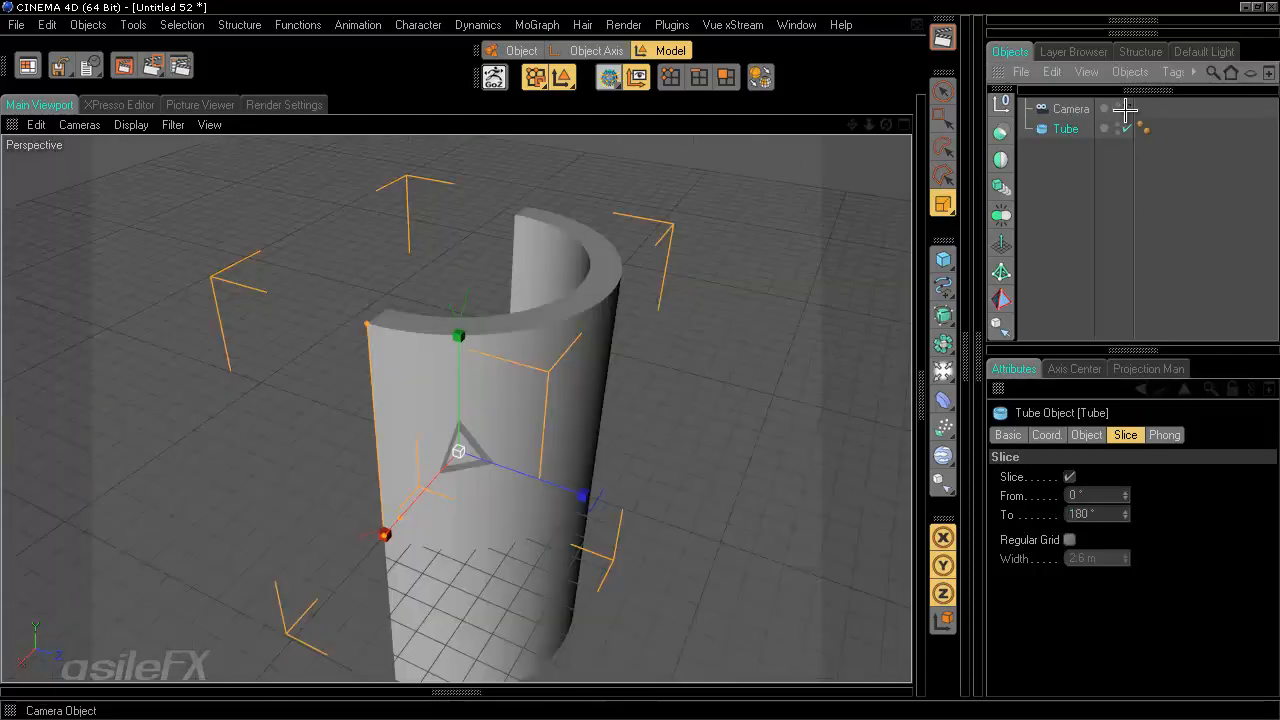
# - Enable the fillet on the tube's edges
pyautogui.keyDown('alt'); pyautogui.moveTo(720, 340); pyautogui.dragTo(640, 362); pyautogui.keyUp('alt')
pyautogui.keyDown('alt'); pyautogui.moveTo(739, 355); pyautogui.dragTo(560, 350); pyautogui.keyUp('alt')
pyautogui.click(1098, 434)
pyautogui.keyDown('alt'); pyautogui.moveTo(763, 534); pyautogui.dragTo(640, 358); pyautogui.keyUp('alt')
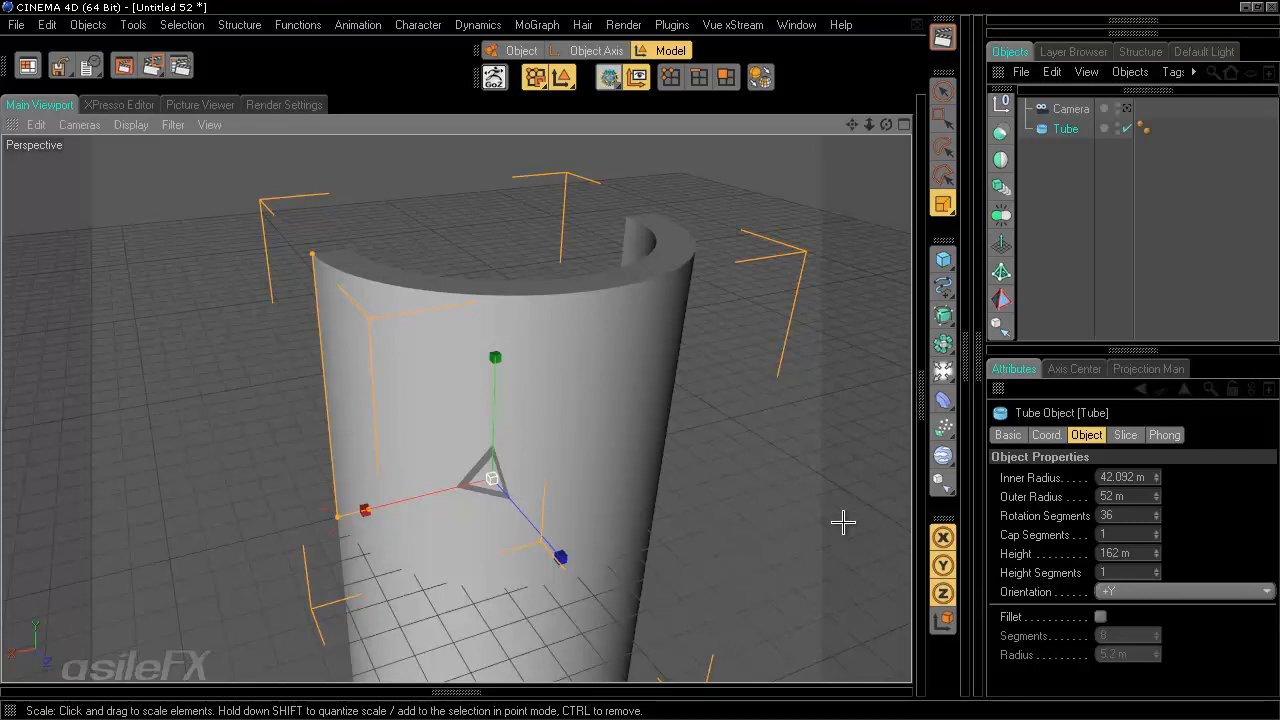
pyautogui.click(1100, 617)
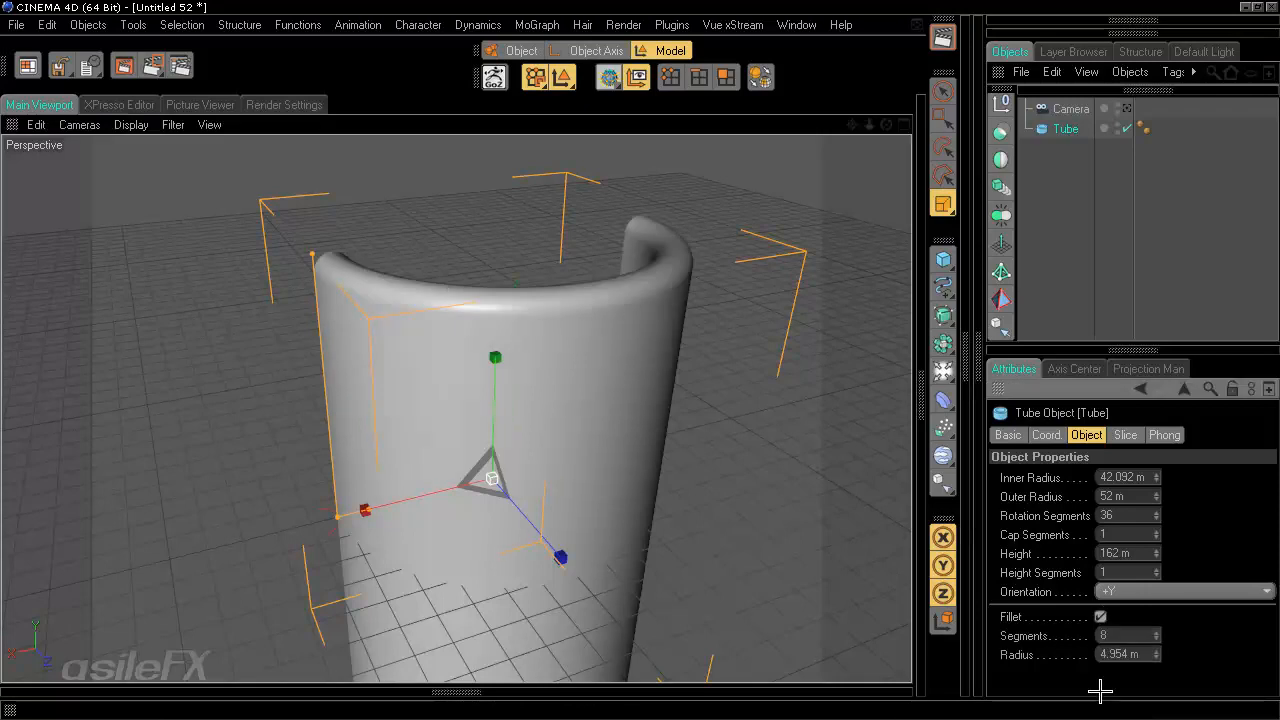
pyautogui.keyDown('alt'); pyautogui.moveTo(715, 515); pyautogui.dragTo(740, 420); pyautogui.keyUp('alt')
pyautogui.keyDown('alt'); pyautogui.moveTo(700, 372); pyautogui.dragTo(706, 332); pyautogui.keyUp('alt')
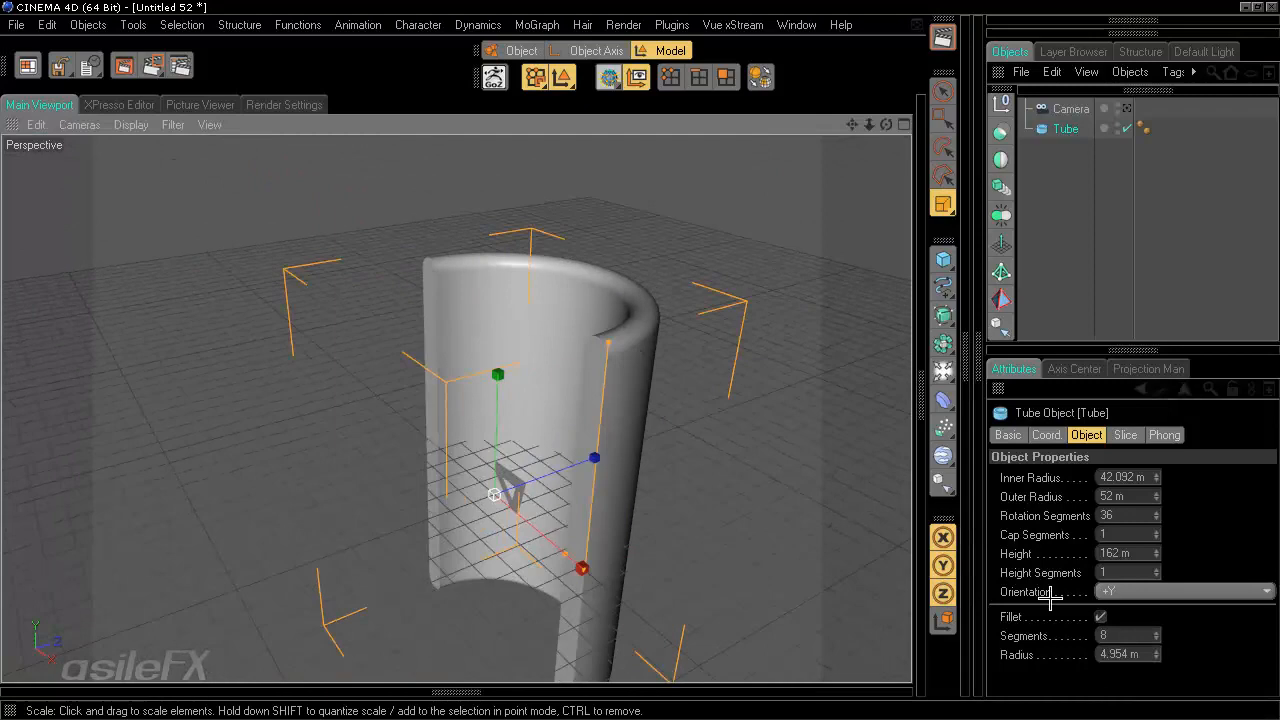
# - Increase the tube's height to about 207 m
pyautogui.keyDown('alt'); pyautogui.moveTo(667, 476); pyautogui.dragTo(642, 357); pyautogui.keyUp('alt')
pyautogui.keyDown('alt'); pyautogui.moveTo(695, 498); pyautogui.dragTo(643, 361); pyautogui.keyUp('alt')
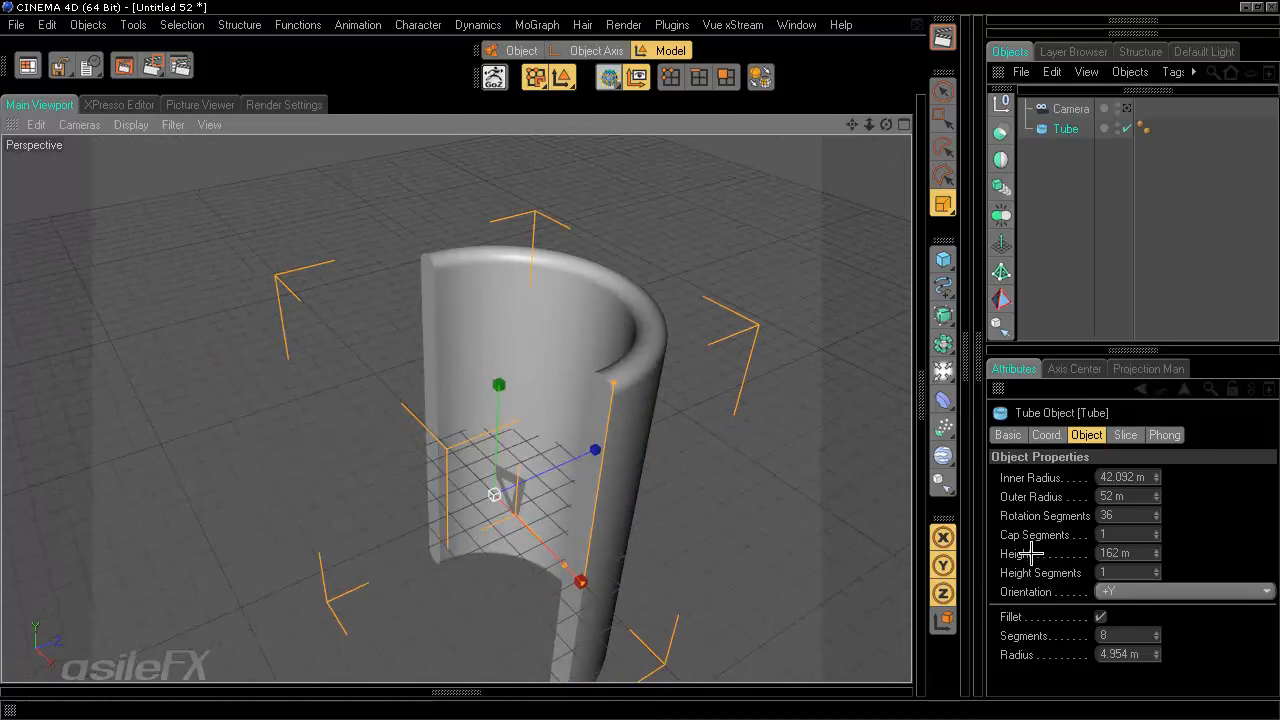
pyautogui.keyDown('alt'); pyautogui.moveTo(764, 488); pyautogui.dragTo(643, 357); pyautogui.keyUp('alt')
pyautogui.keyDown('alt'); pyautogui.moveTo(643, 357); pyautogui.dragTo(640, 356, button='middle'); pyautogui.keyUp('alt')
pyautogui.keyDown('alt'); pyautogui.moveTo(640, 356); pyautogui.dragTo(640, 355, button='right'); pyautogui.keyUp('alt')
pyautogui.keyDown('alt'); pyautogui.moveTo(640, 355); pyautogui.dragTo(638, 363, button='middle'); pyautogui.keyUp('alt')
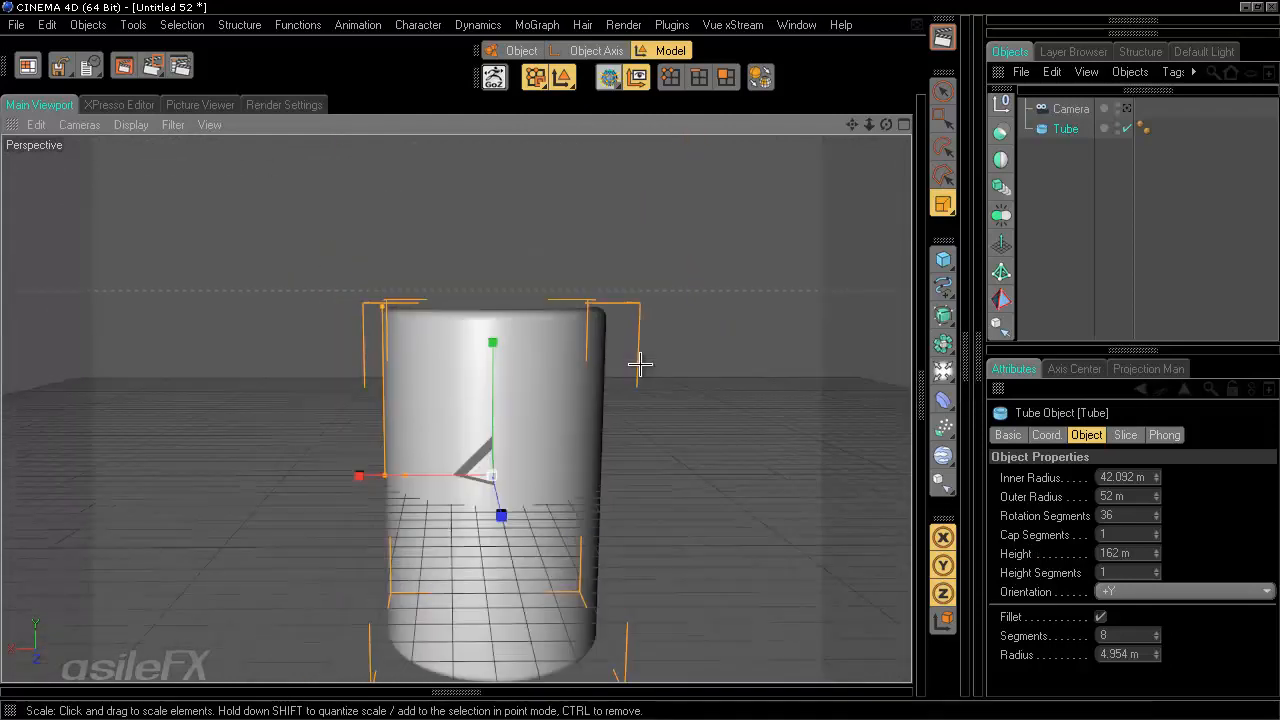
pyautogui.keyDown('alt'); pyautogui.moveTo(638, 363); pyautogui.dragTo(641, 363); pyautogui.keyUp('alt')
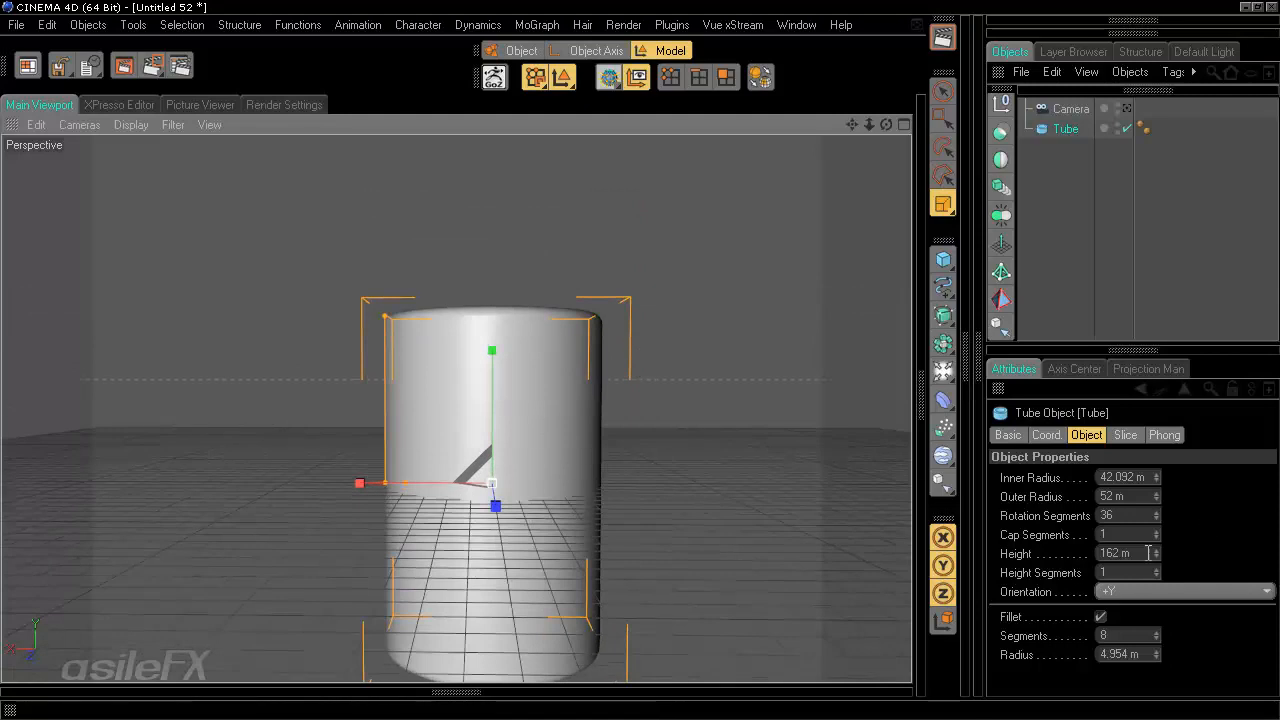
pyautogui.moveTo(1160, 552); pyautogui.dragTo(1157, 546)
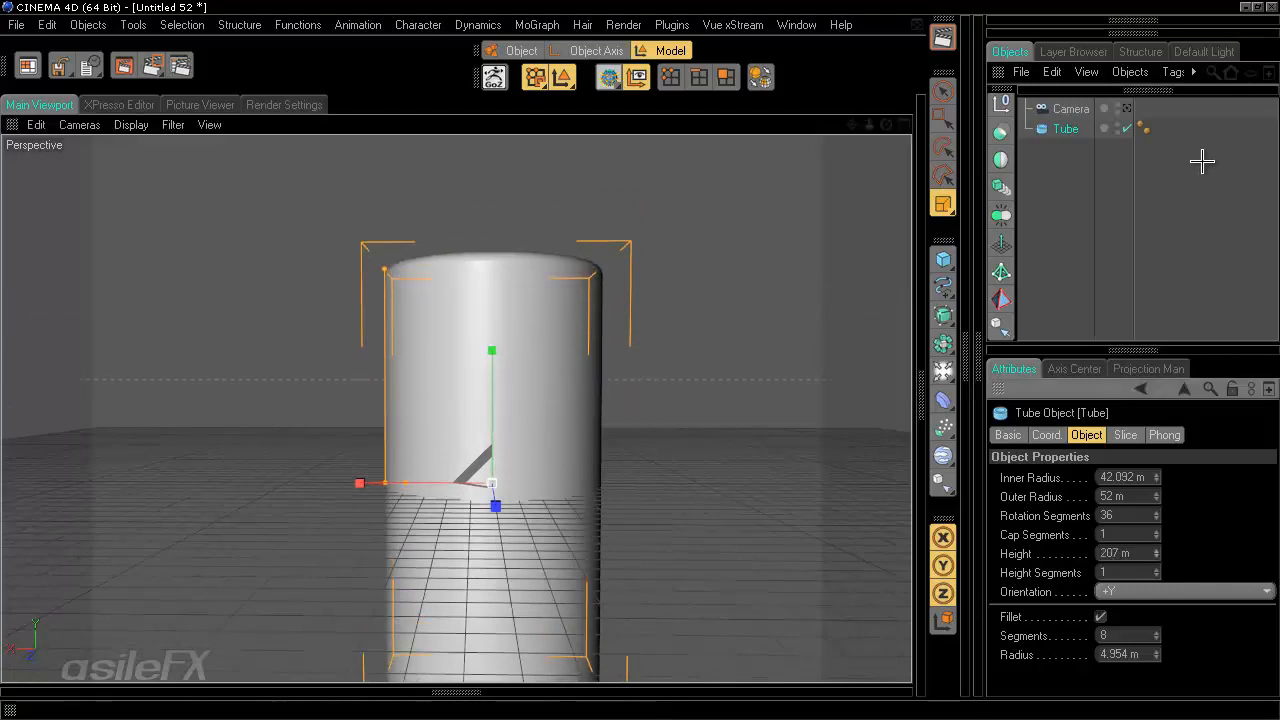
# - View the tube through the camera and in the four-view layout, then return to the perspective view
pyautogui.click(1127, 108)
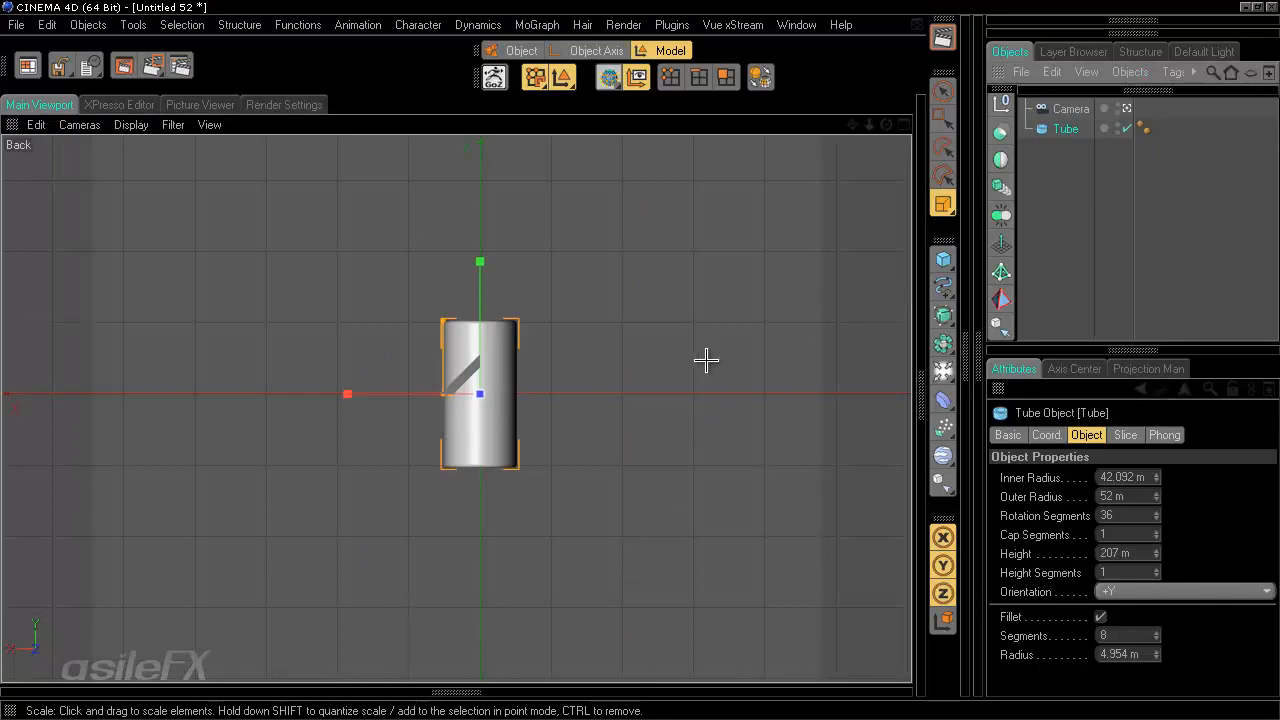
pyautogui.middleClick(666, 257)
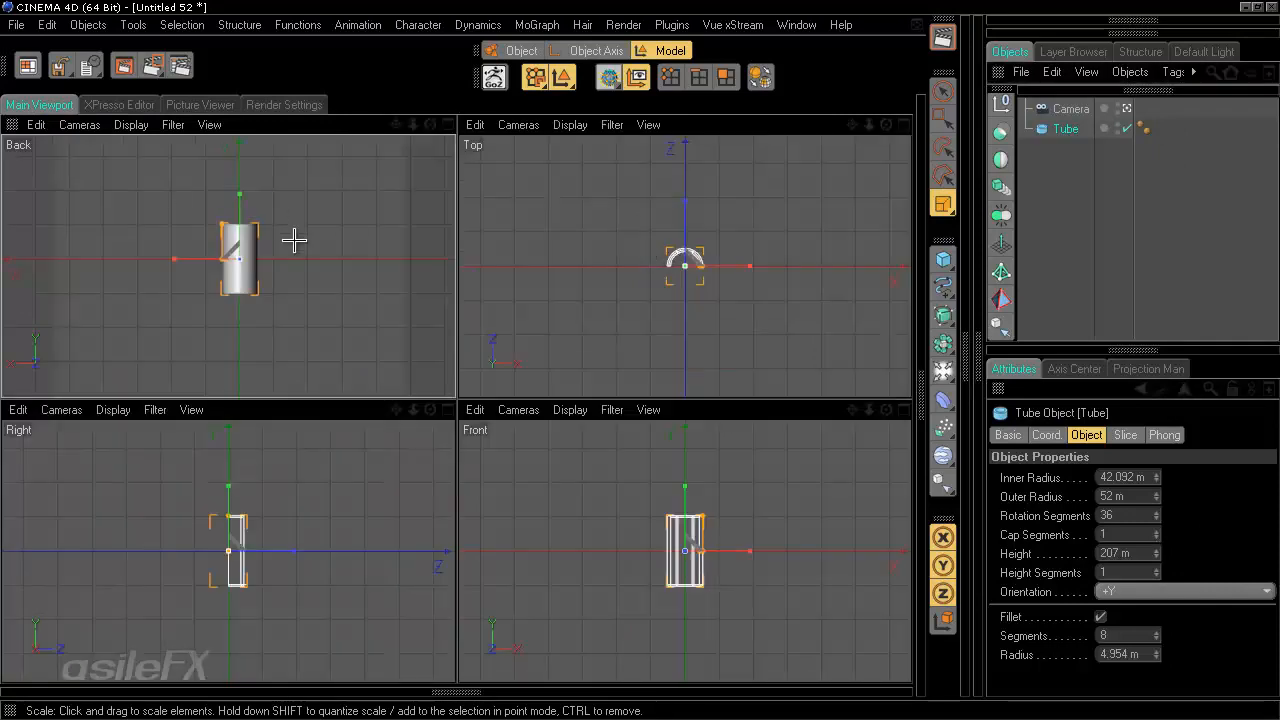
pyautogui.middleClick(363, 251)
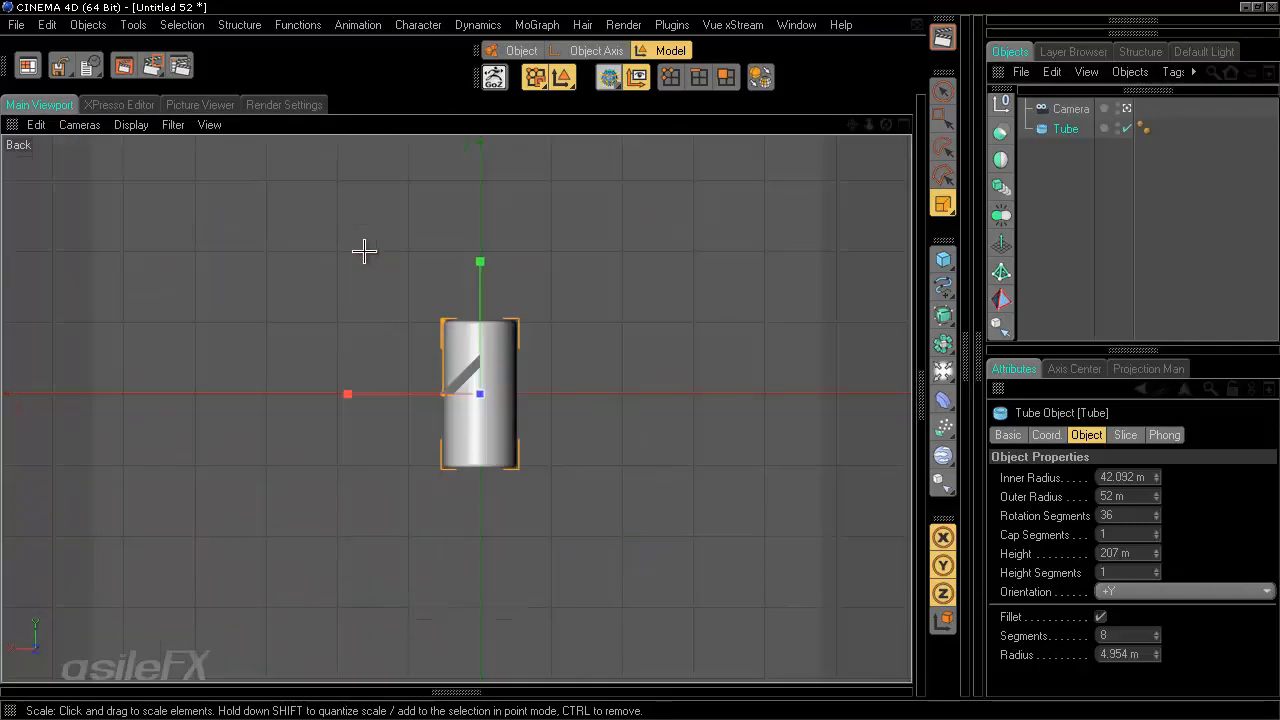
pyautogui.click(1127, 108)
pyautogui.keyDown('alt'); pyautogui.moveTo(345, 343); pyautogui.dragTo(585, 390); pyautogui.keyUp('alt')
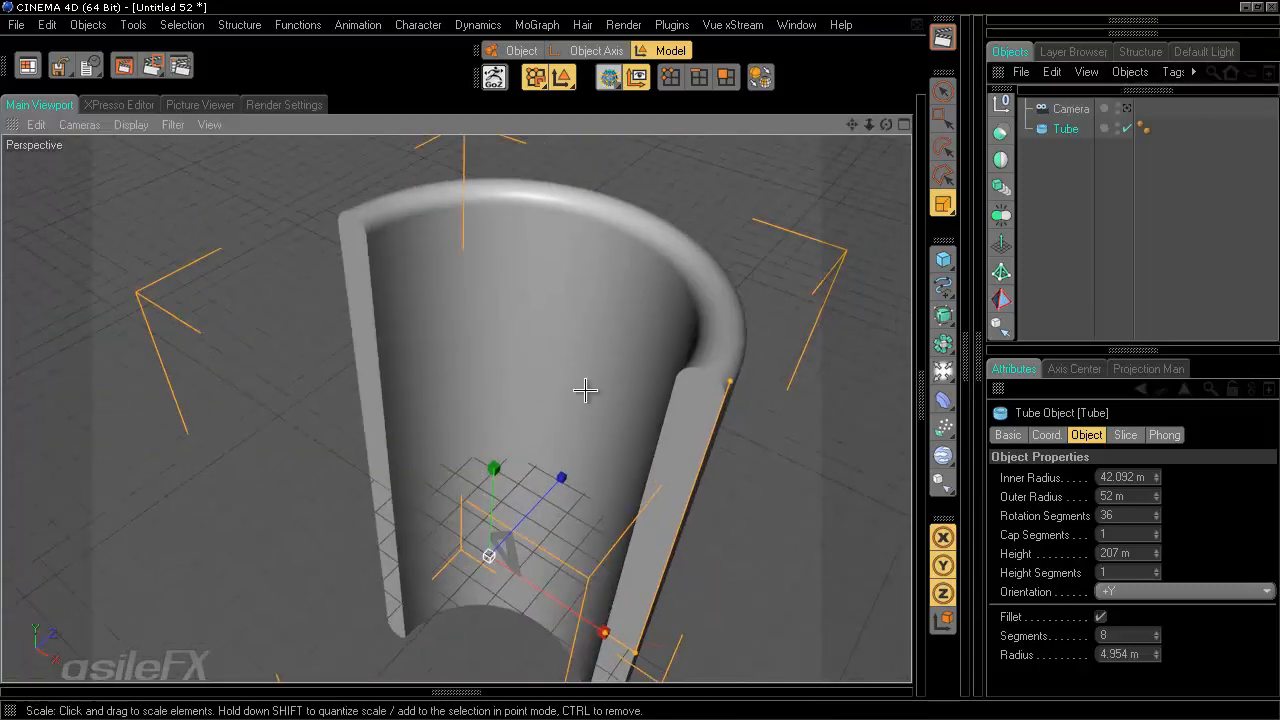
# - Switch the viewport display to shading with wireframe lines
pyautogui.moveTo(1154, 511); pyautogui.dragTo(852, 489)
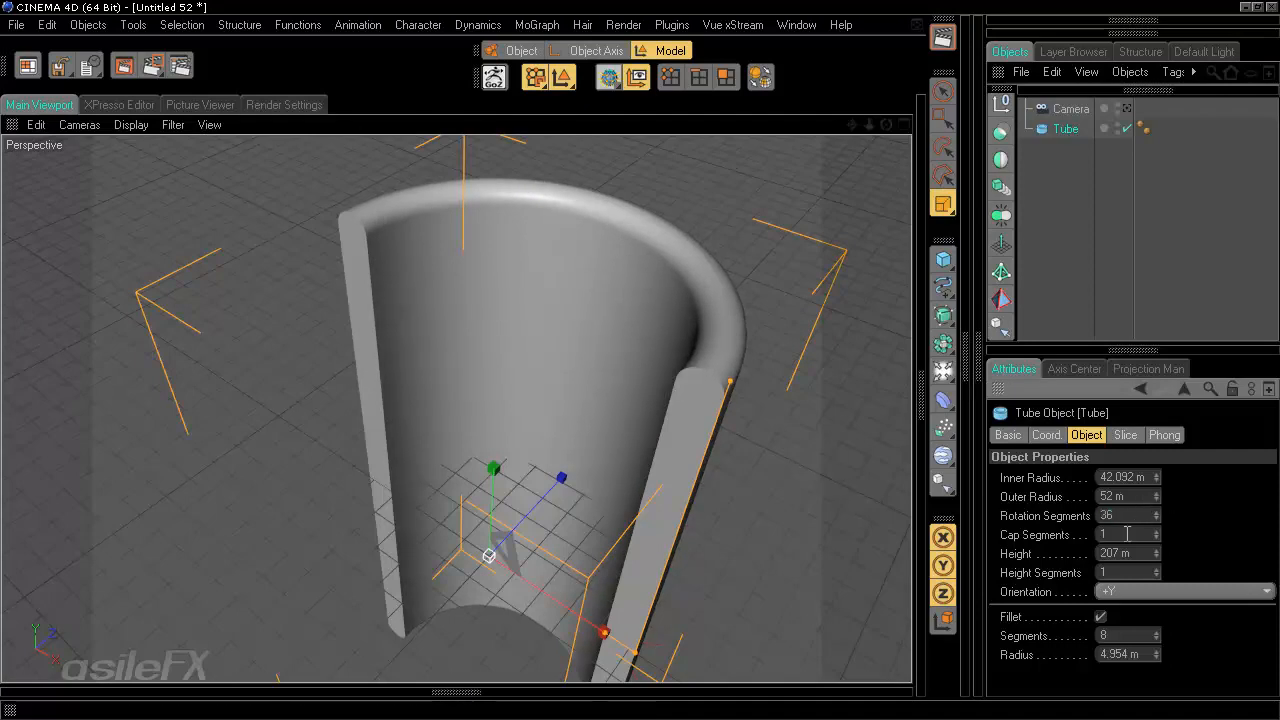
pyautogui.click(131, 124)
pyautogui.click(165, 214)
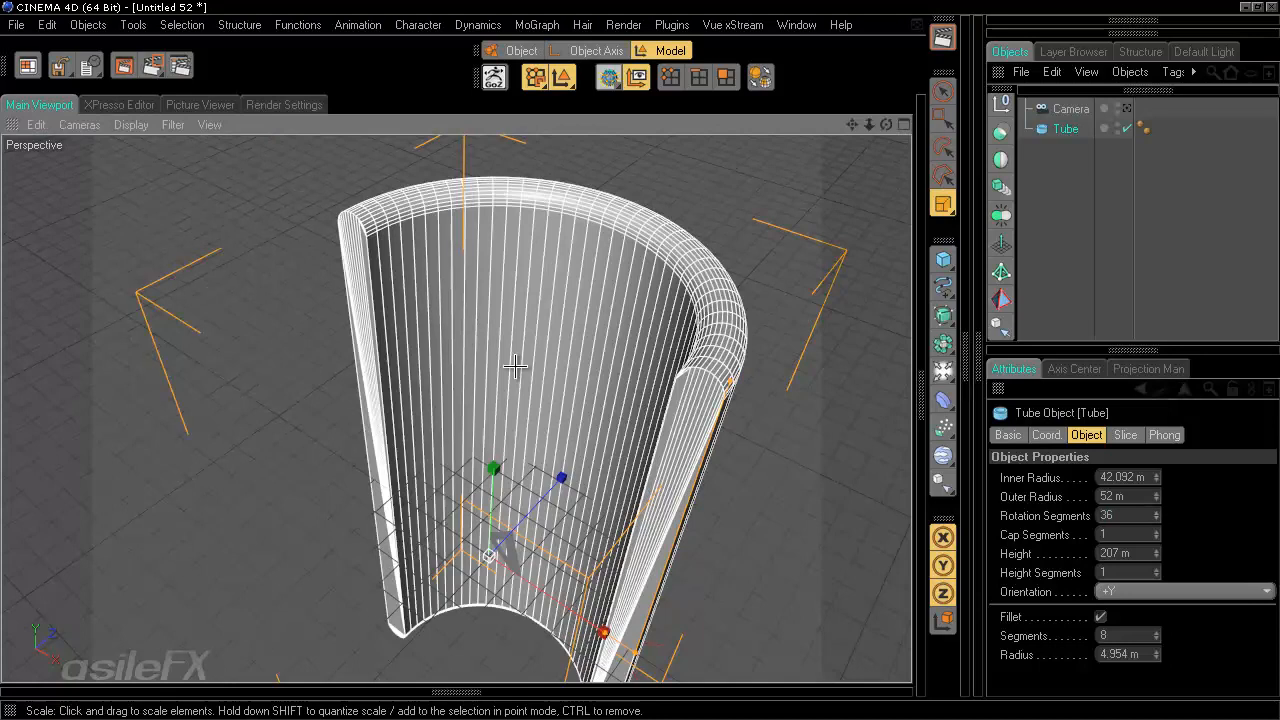
# - Try the slice's Regular Grid option with a wider grid width, then turn it off again
pyautogui.keyDown('alt'); pyautogui.moveTo(515, 367); pyautogui.dragTo(640, 357); pyautogui.keyUp('alt')
pyautogui.click(1125, 435)
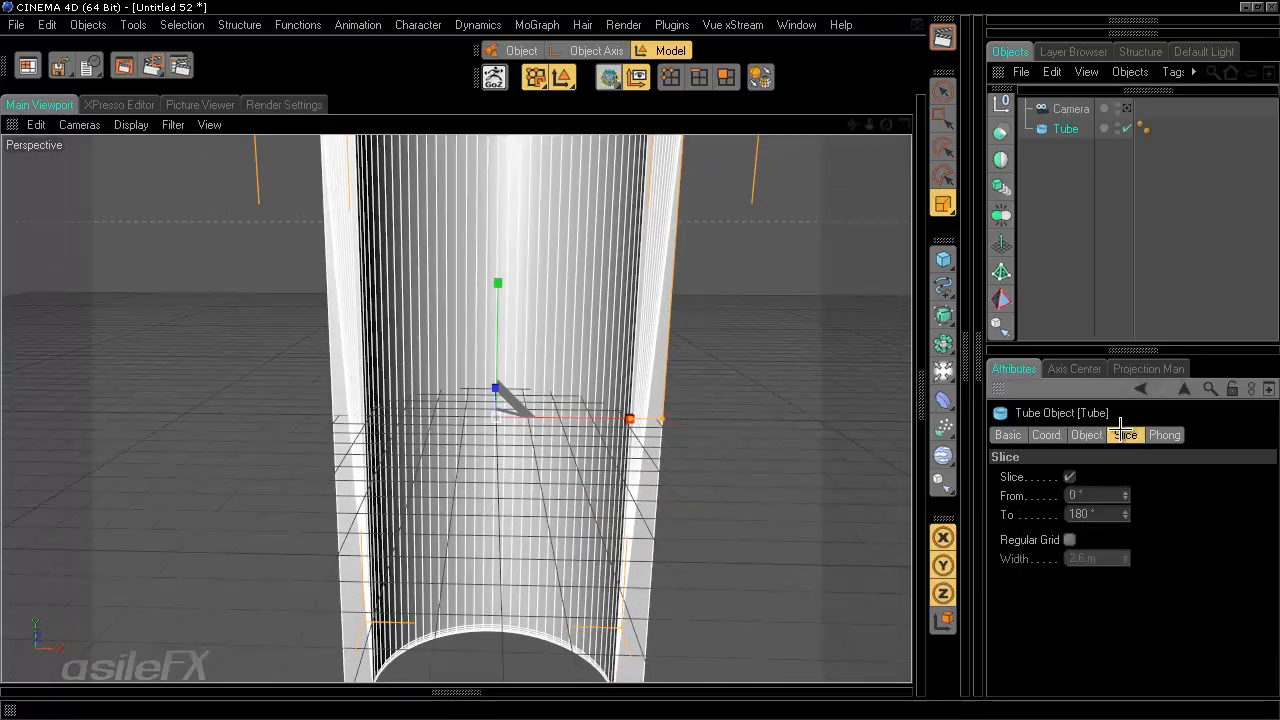
pyautogui.keyDown('alt'); pyautogui.moveTo(628, 398); pyautogui.dragTo(651, 317, button='middle'); pyautogui.keyUp('alt')
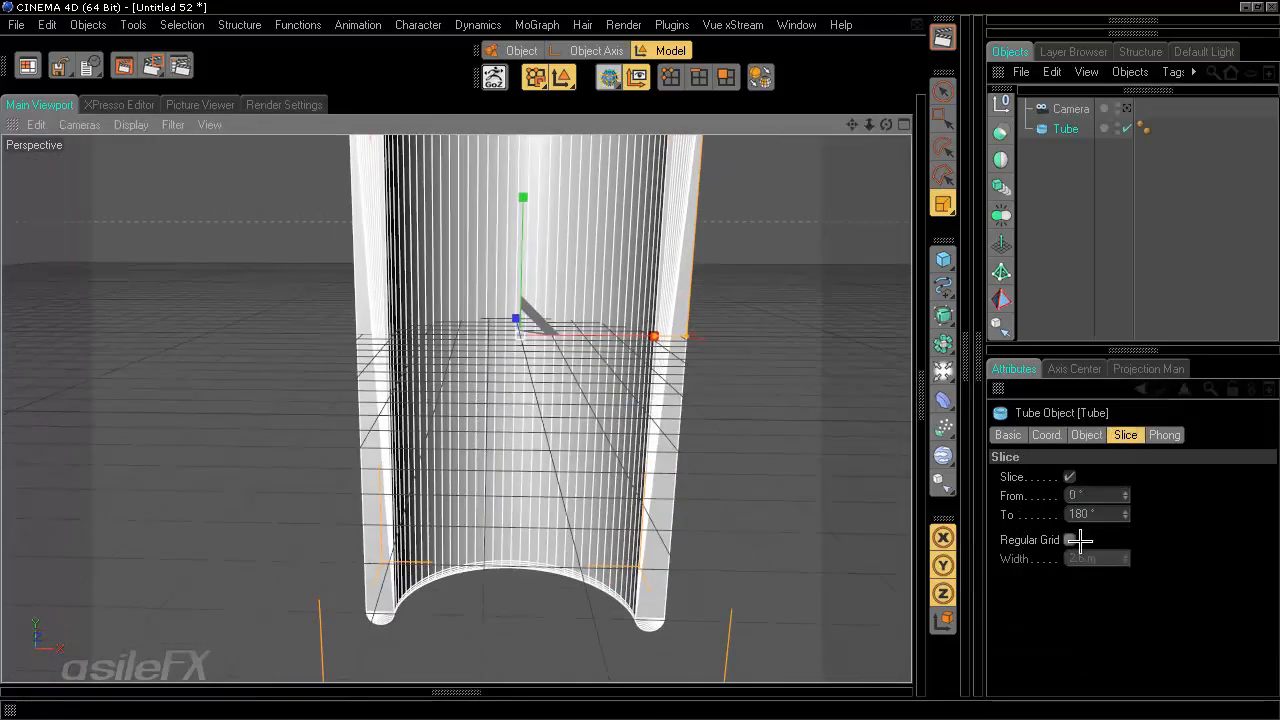
pyautogui.click(1072, 540)
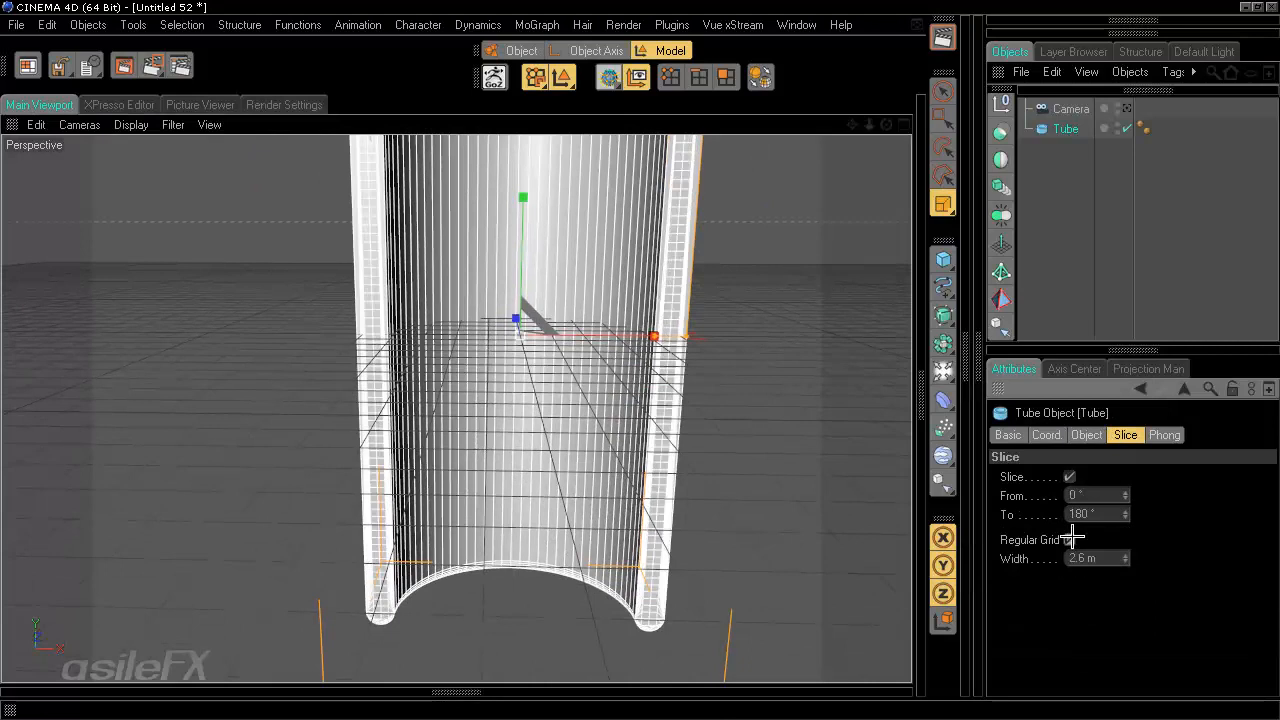
pyautogui.click(1073, 540)
pyautogui.click(1072, 540)
pyautogui.moveTo(1126, 557); pyautogui.dragTo(1108, 560)
pyautogui.click(1070, 535)
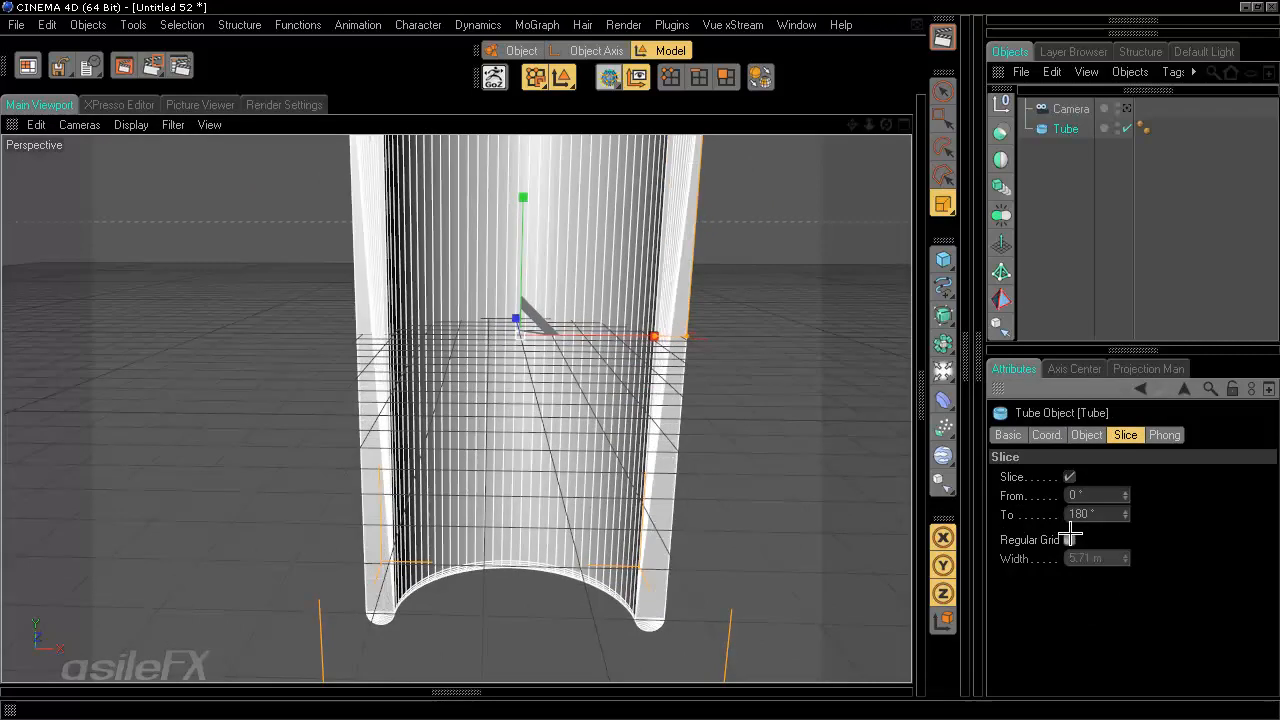
# - Make the tube editable, converting it to a polygon object
pyautogui.keyDown('alt'); pyautogui.moveTo(652, 342); pyautogui.dragTo(640, 374, button='middle'); pyautogui.keyUp('alt')
pyautogui.keyDown('alt'); pyautogui.moveTo(640, 374); pyautogui.dragTo(640, 360); pyautogui.keyUp('alt')
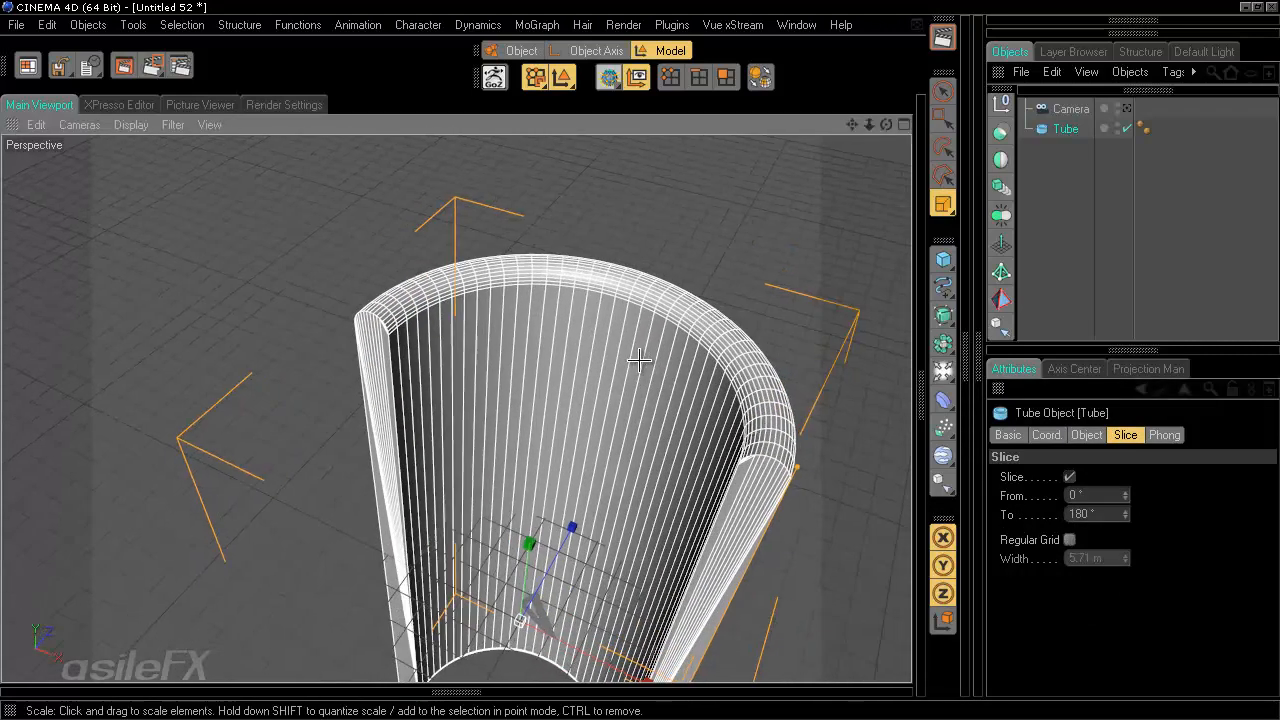
pyautogui.keyDown('alt'); pyautogui.moveTo(640, 360); pyautogui.dragTo(639, 358, button='middle'); pyautogui.keyUp('alt')
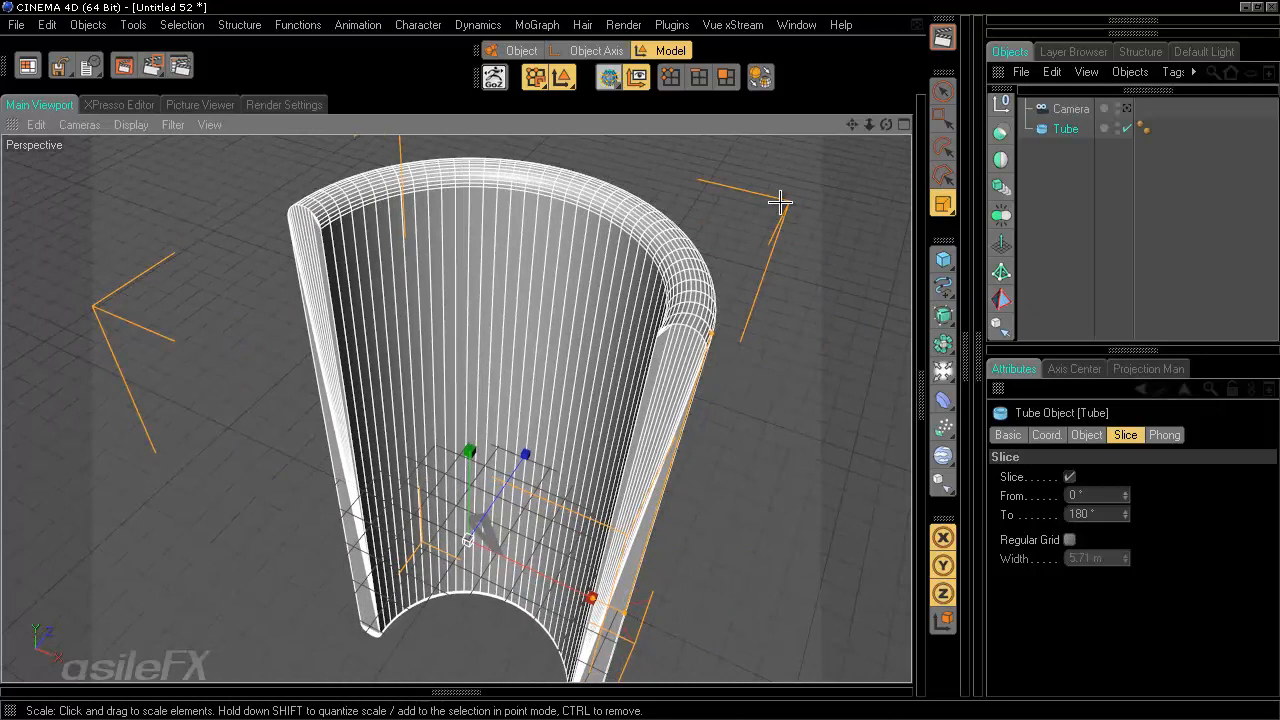
pyautogui.press('c')
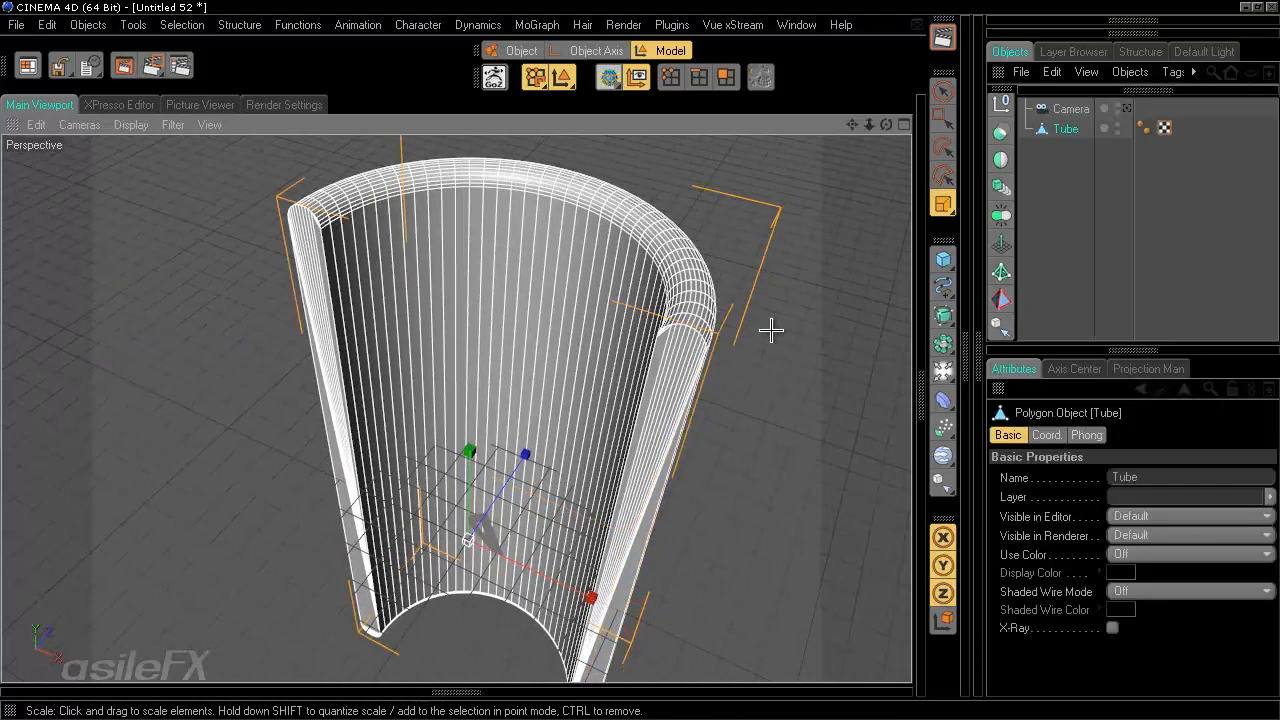
# - In the top view, select the polygons at both open slice ends of the tube, including hidden elements
pyautogui.middleClick(765, 270)
pyautogui.middleClick(741, 235)
pyautogui.scroll(10, 657, 391)
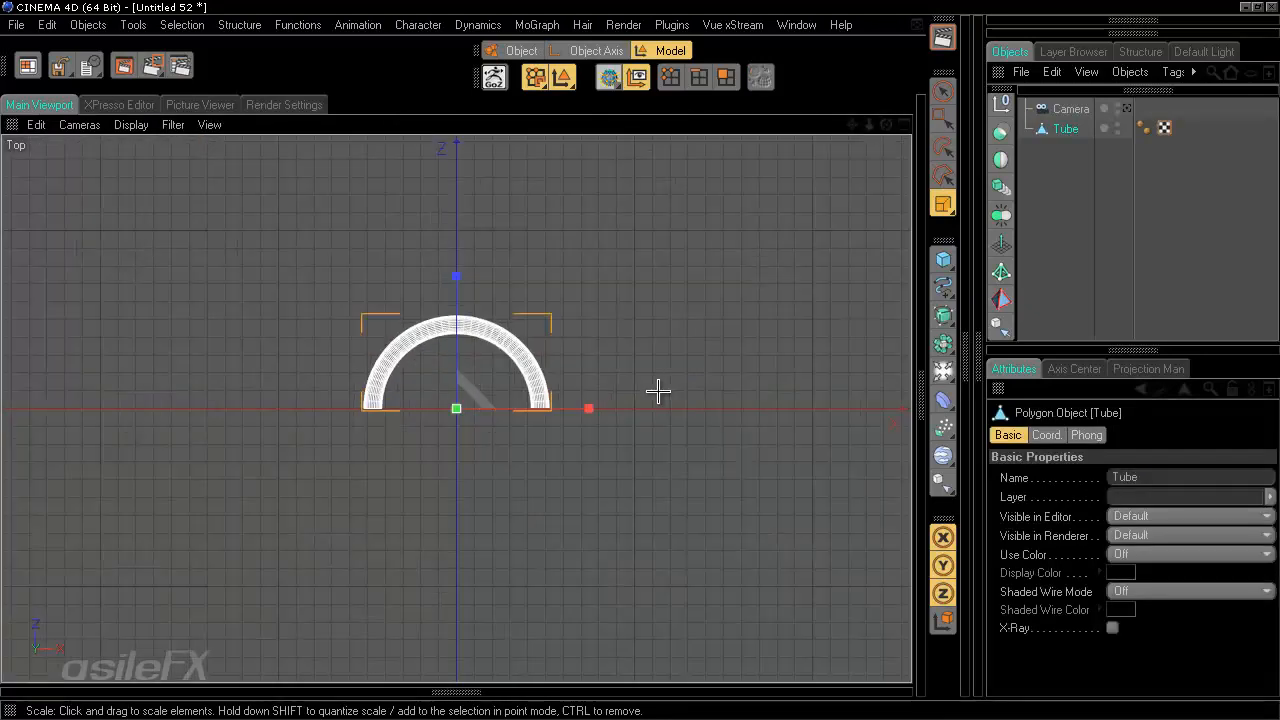
pyautogui.scroll(-1, 657, 391)
pyautogui.click(943, 119)
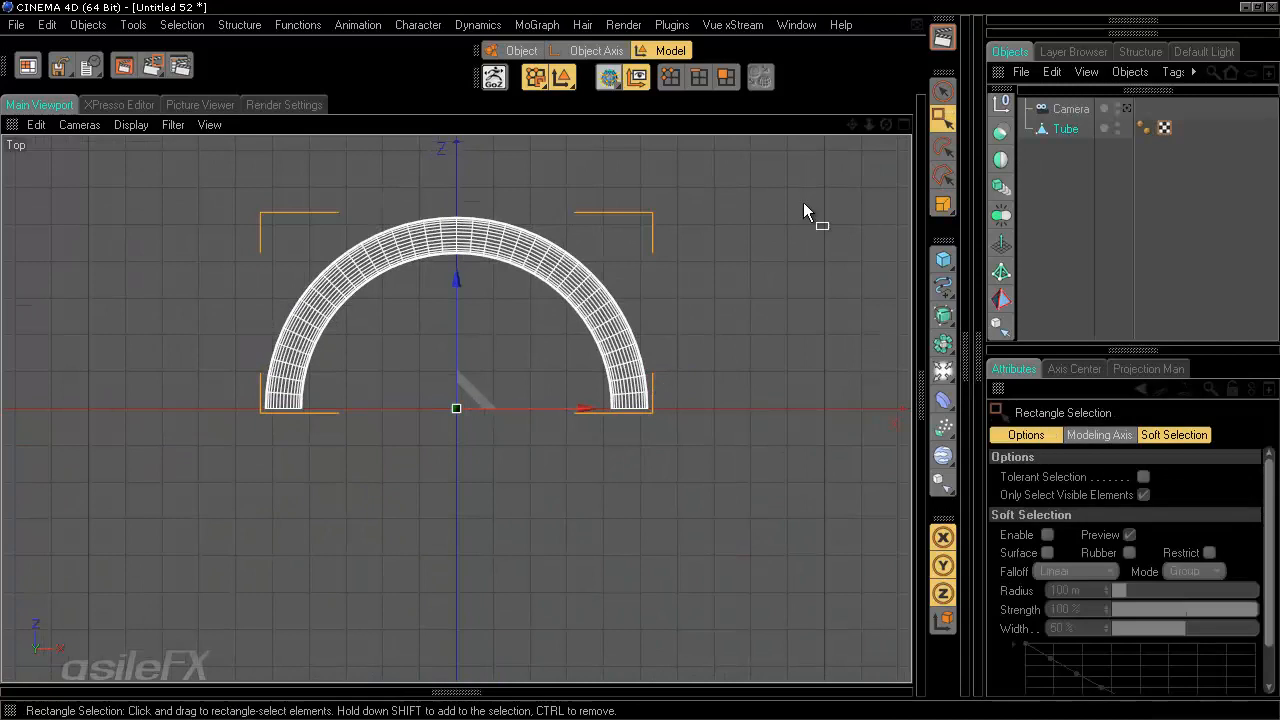
pyautogui.keyDown('alt'); pyautogui.moveTo(628, 331); pyautogui.dragTo(650, 405, button='middle'); pyautogui.keyUp('alt')
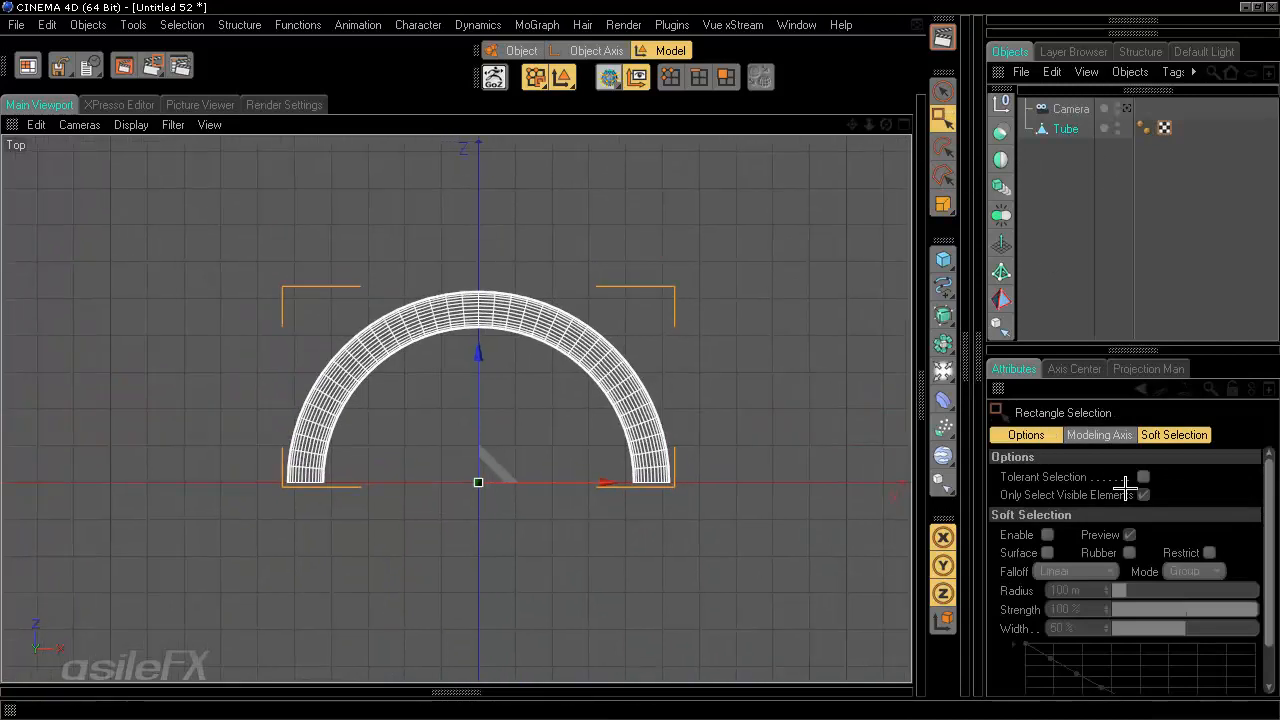
pyautogui.click(726, 78)
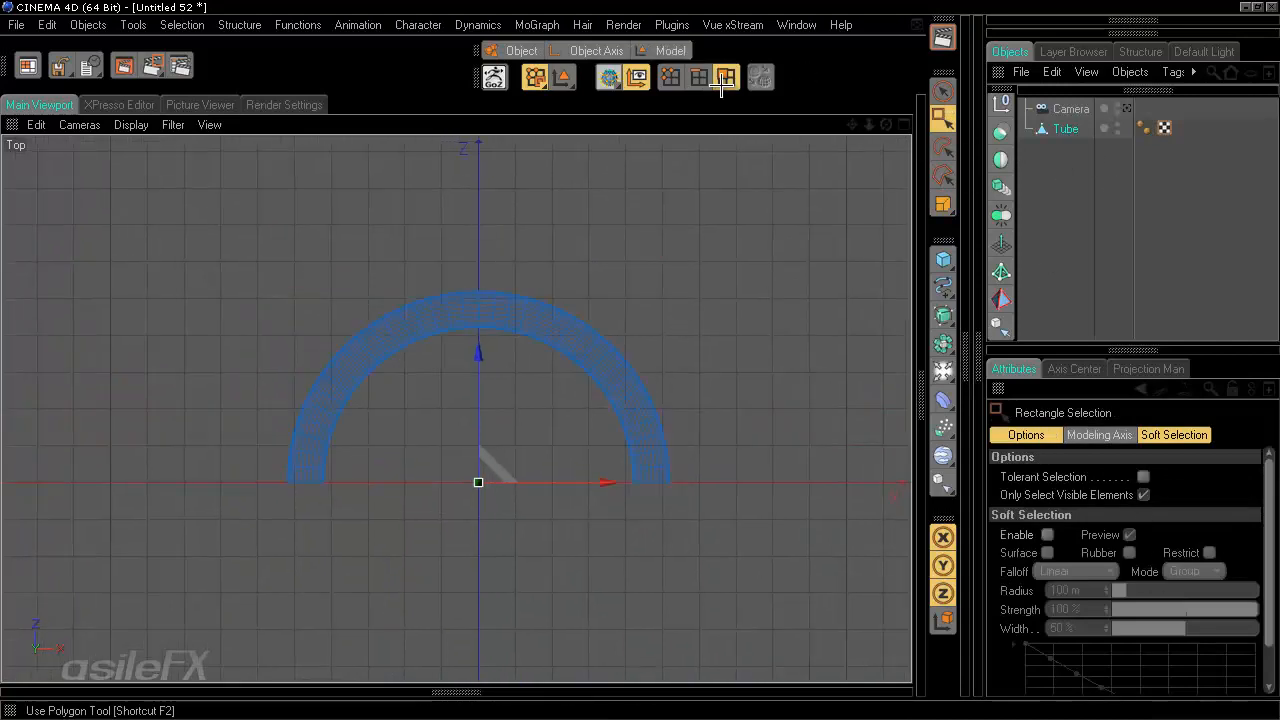
pyautogui.click(1146, 494)
pyautogui.keyDown('alt'); pyautogui.moveTo(714, 407); pyautogui.dragTo(610, 343, button='middle'); pyautogui.keyUp('alt')
pyautogui.scroll(5, 650, 605)
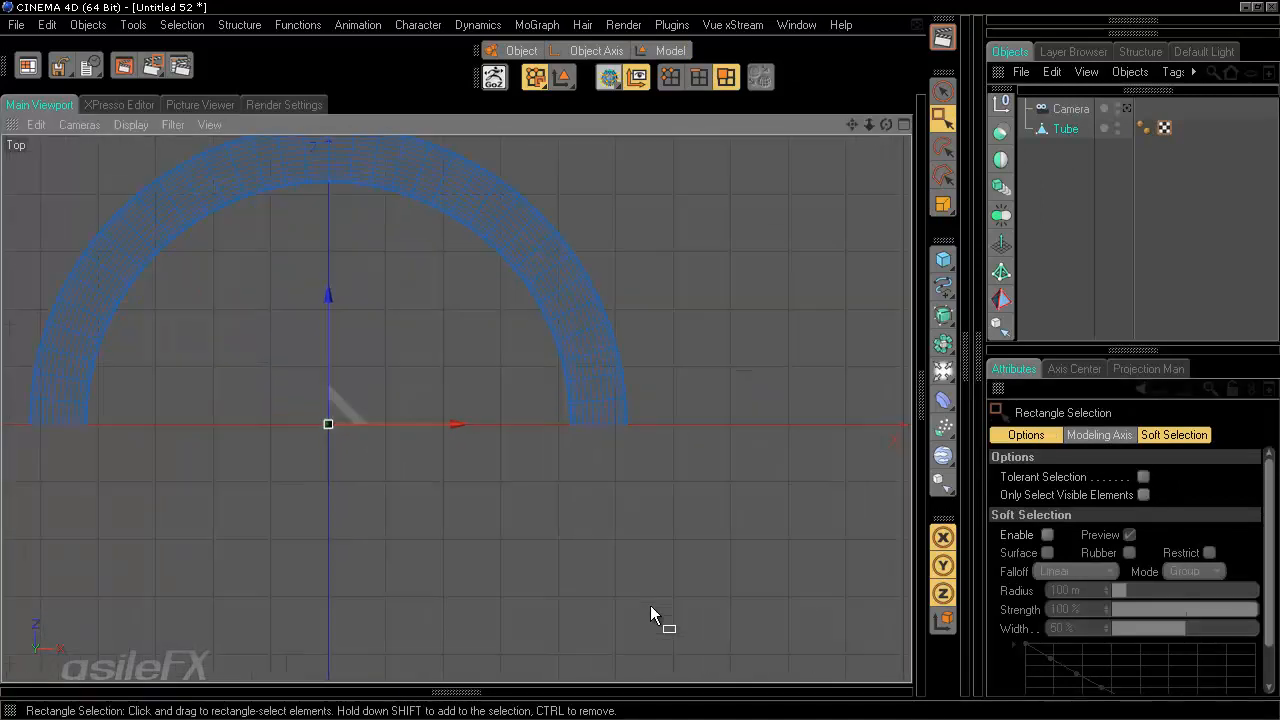
pyautogui.moveTo(790, 482); pyautogui.dragTo(595, 410)
pyautogui.scroll(-4, 650, 362)
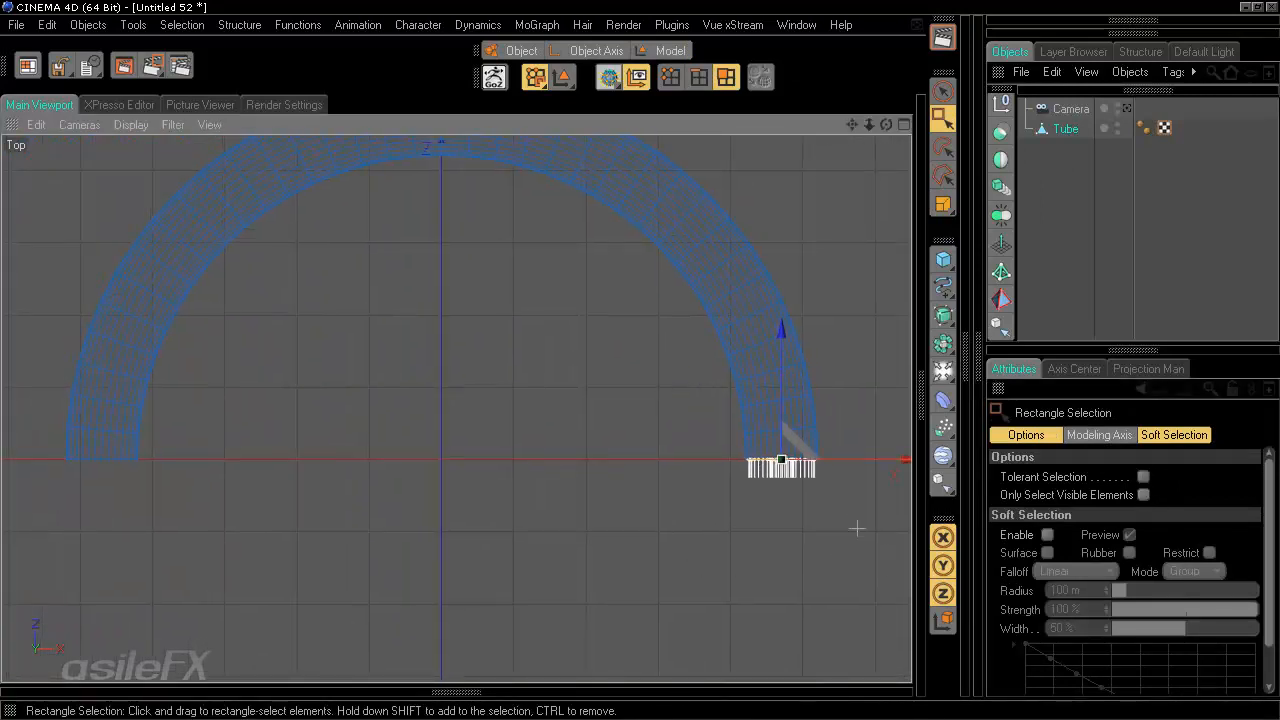
pyautogui.keyDown('shift'); pyautogui.moveTo(857, 529); pyautogui.dragTo(50, 444); pyautogui.keyUp('shift')
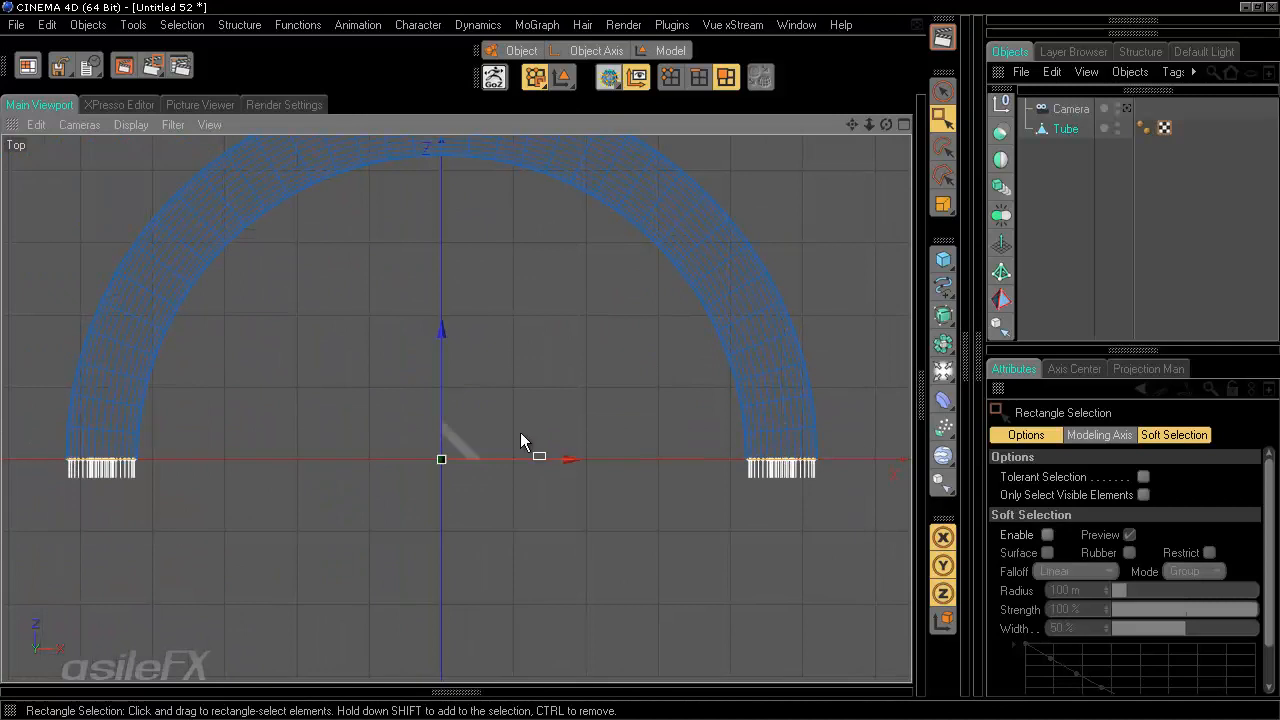
# - Inspect the selected end polygons in the four views and the perspective view
pyautogui.middleClick(578, 300)
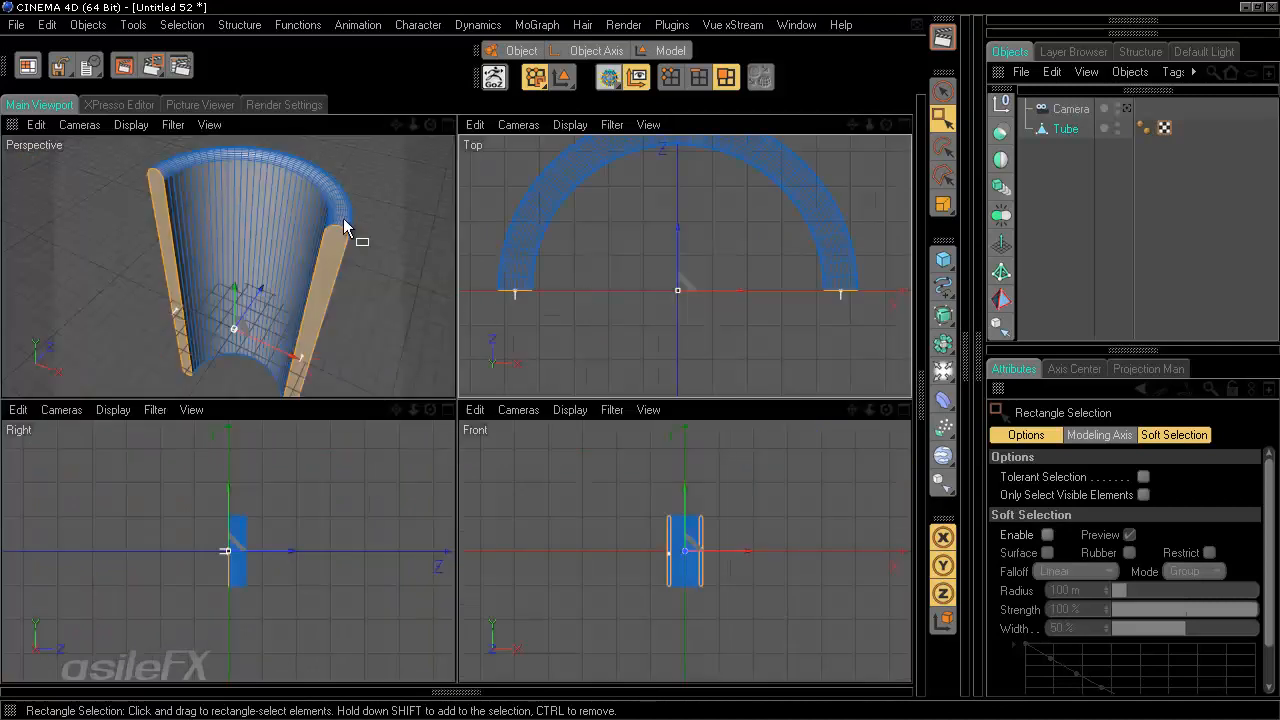
pyautogui.press('u')
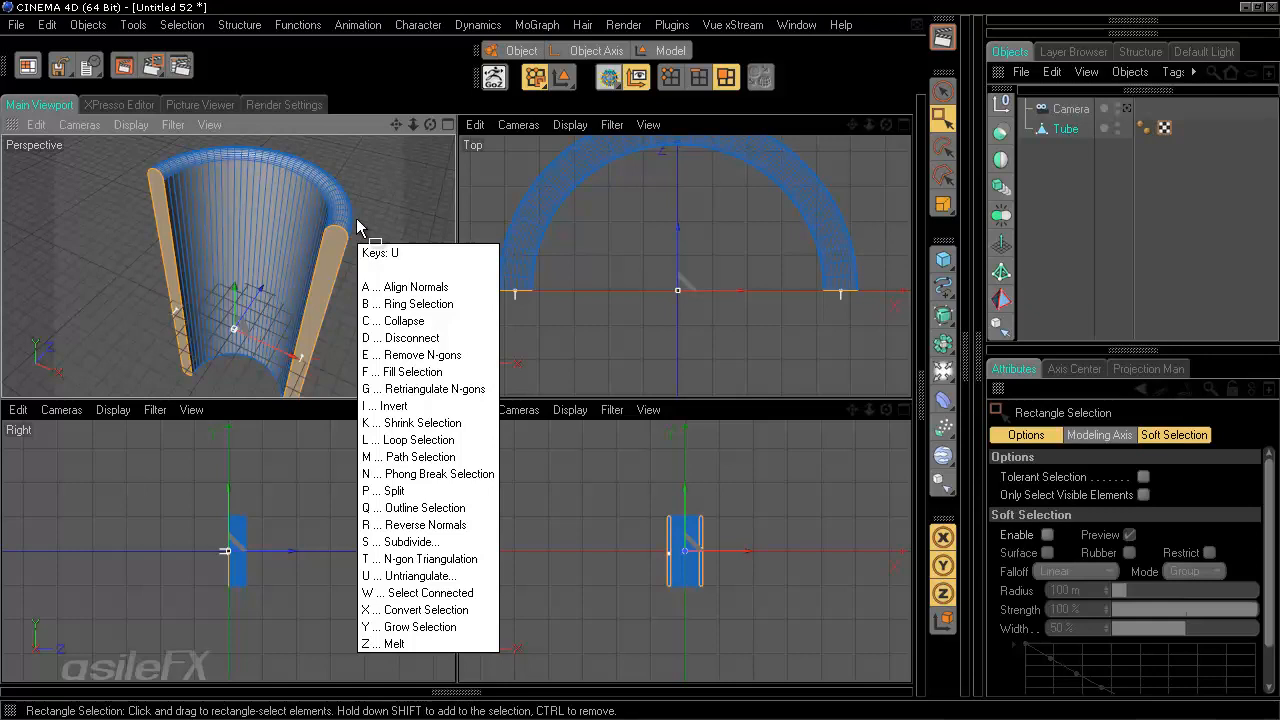
pyautogui.press('Escape')
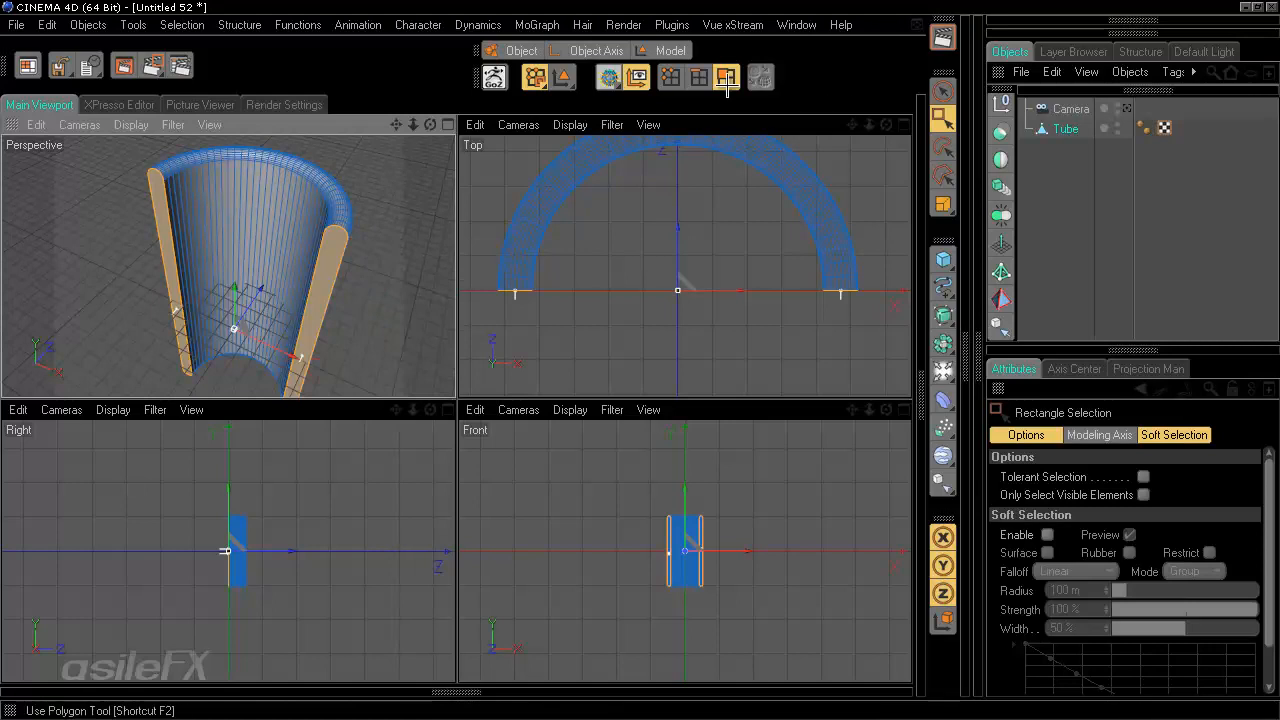
pyautogui.click(672, 77)
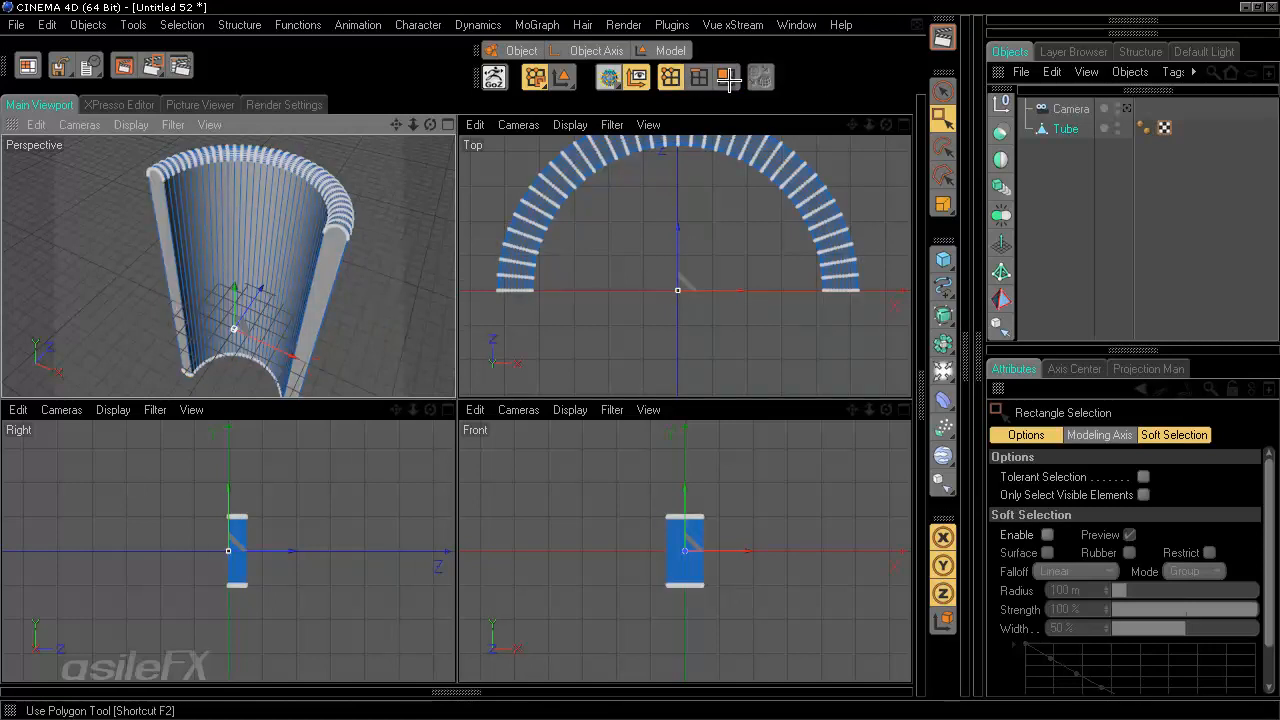
pyautogui.click(729, 79)
pyautogui.keyDown('alt'); pyautogui.moveTo(358, 354); pyautogui.dragTo(454, 360); pyautogui.keyUp('alt')
pyautogui.keyDown('alt'); pyautogui.moveTo(301, 317); pyautogui.dragTo(457, 368); pyautogui.keyUp('alt')
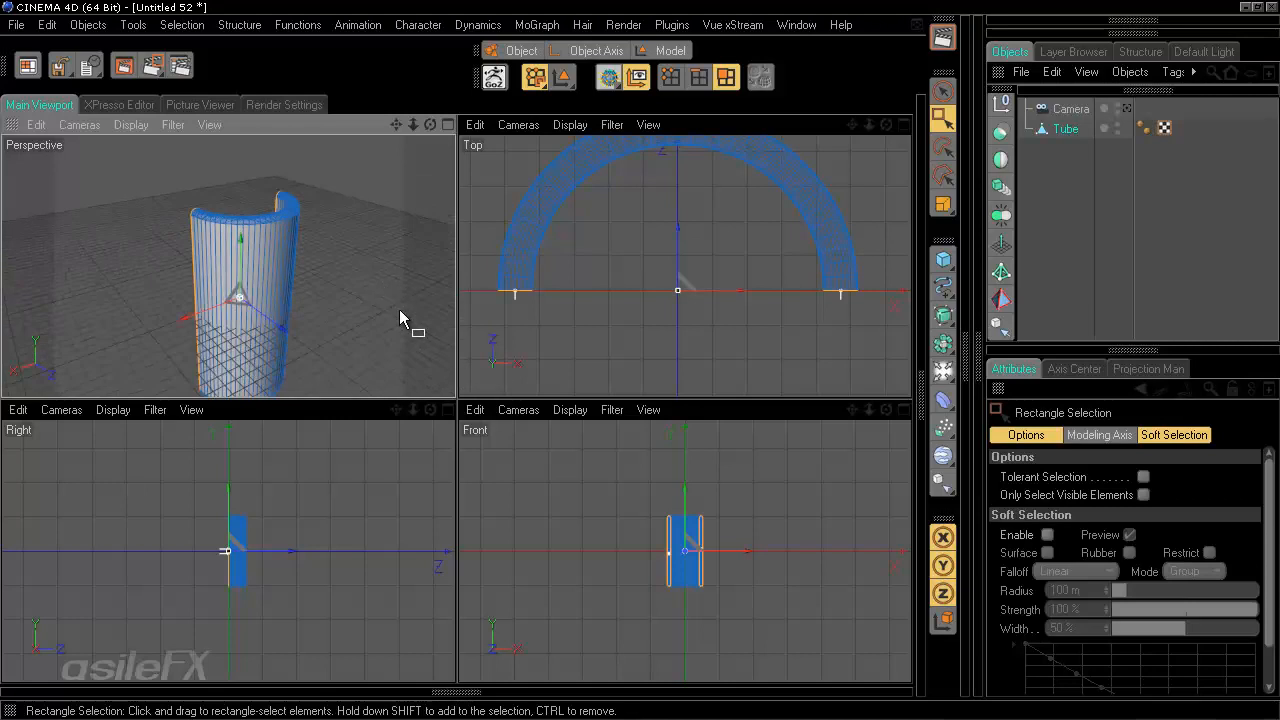
pyautogui.keyDown('alt'); pyautogui.moveTo(383, 314); pyautogui.dragTo(455, 360); pyautogui.keyUp('alt')
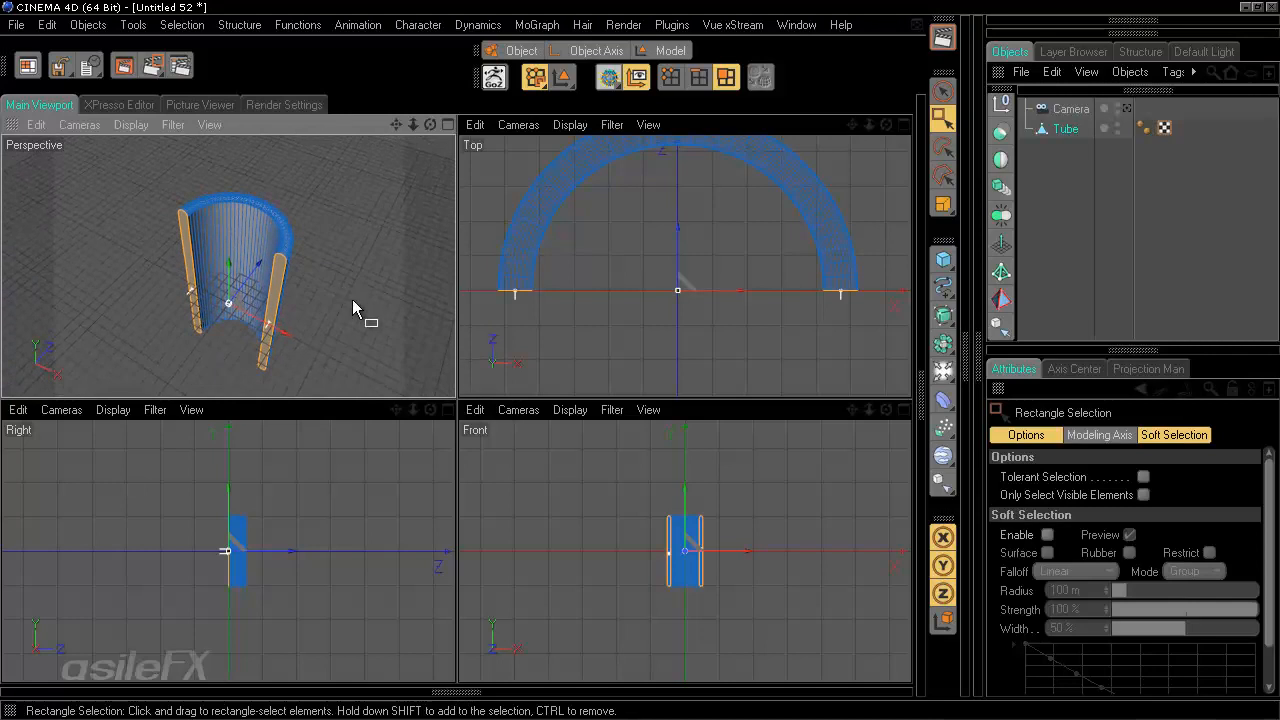
pyautogui.scroll(3, 370, 320)
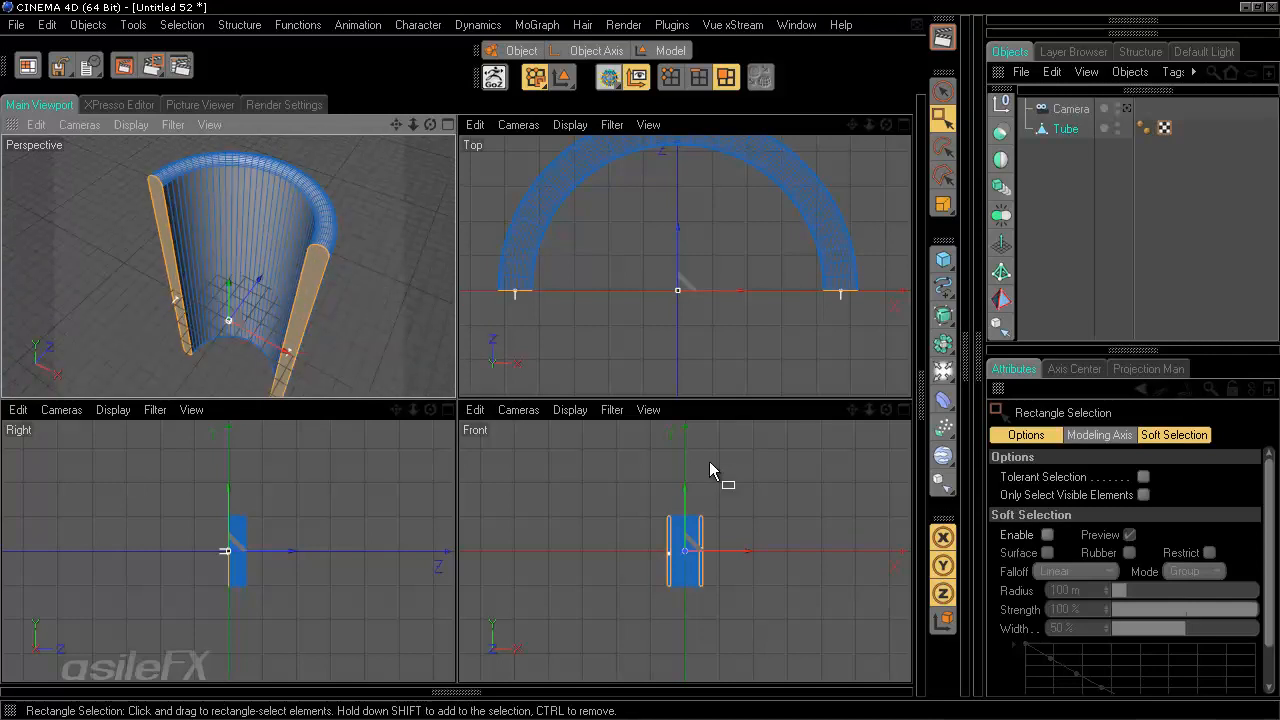
pyautogui.middleClick(350, 222)
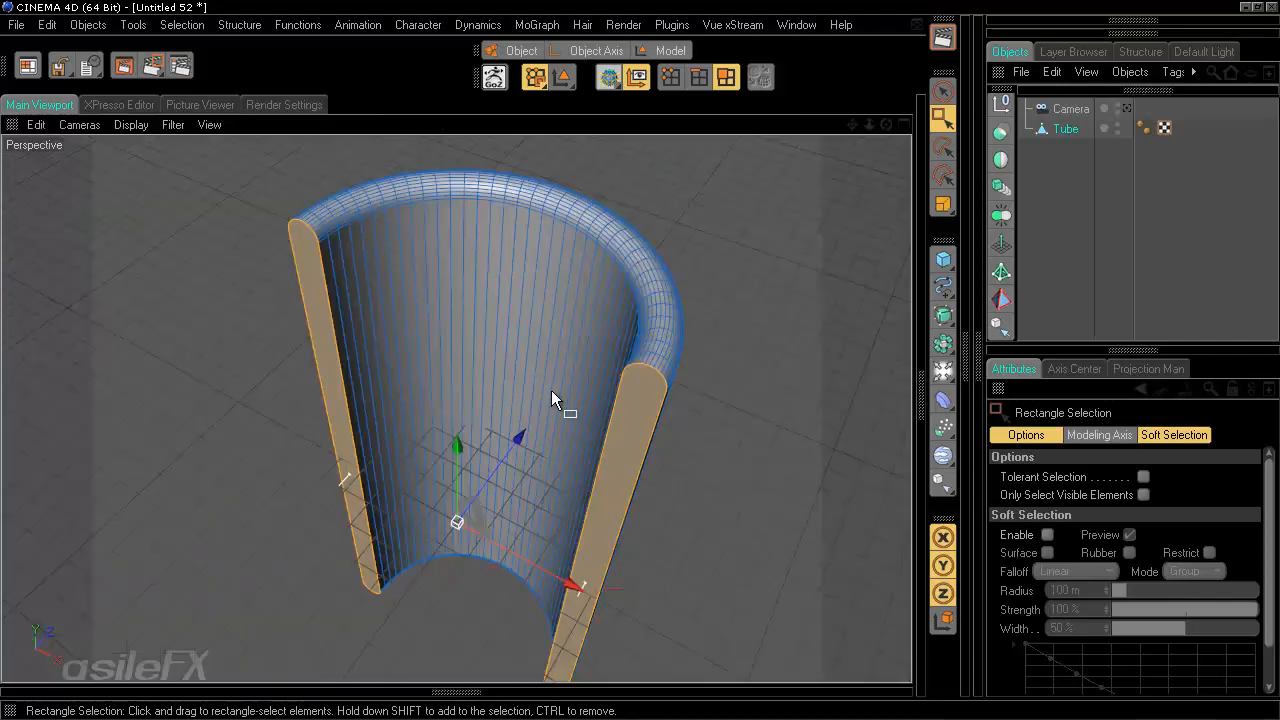
pyautogui.keyDown('alt'); pyautogui.moveTo(551, 390); pyautogui.dragTo(660, 400); pyautogui.keyUp('alt')
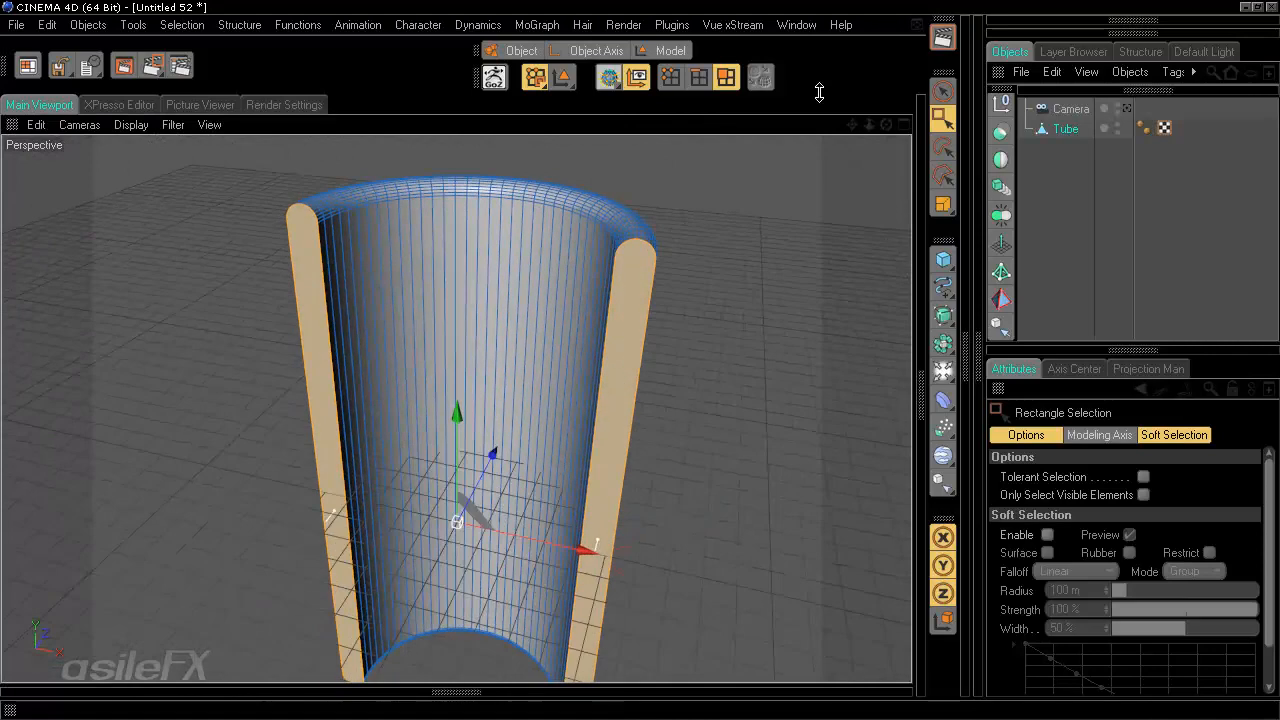
pyautogui.scroll(4, 798, 431)
# - Bevel the selected end polygons with an extrusion and inner offset of about 0.7 m
pyautogui.press('m')
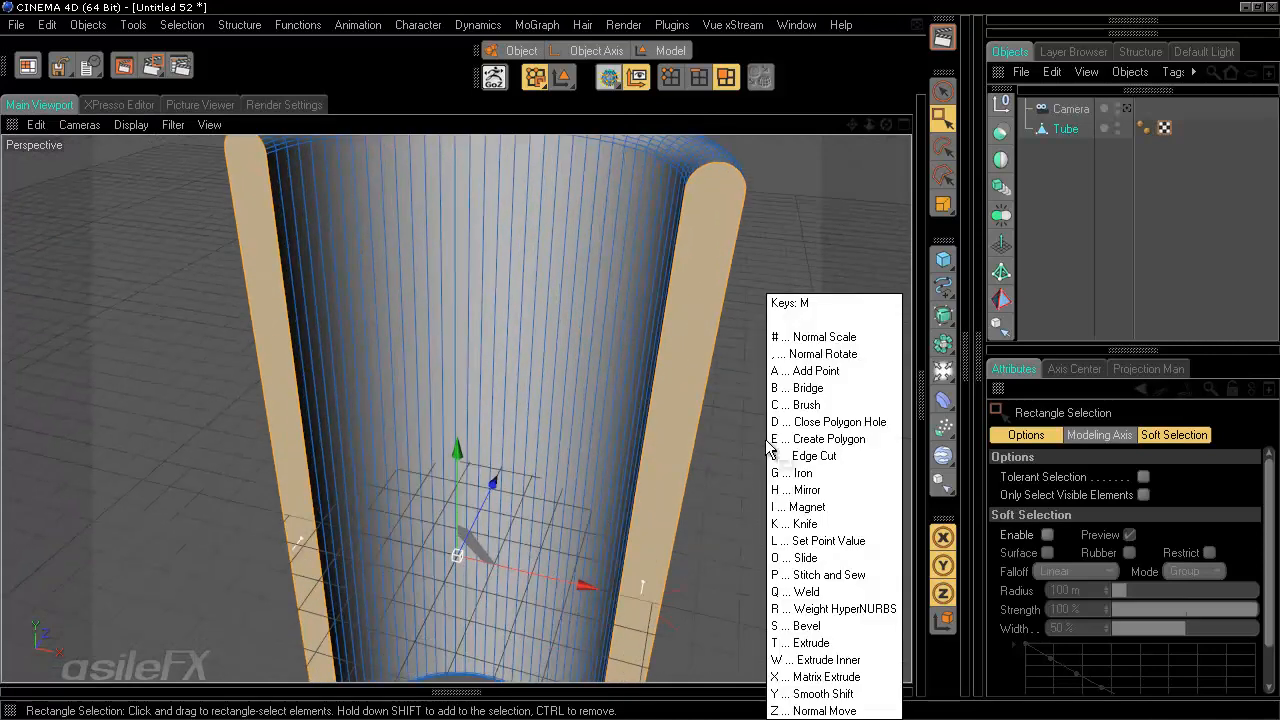
pyautogui.press('s')
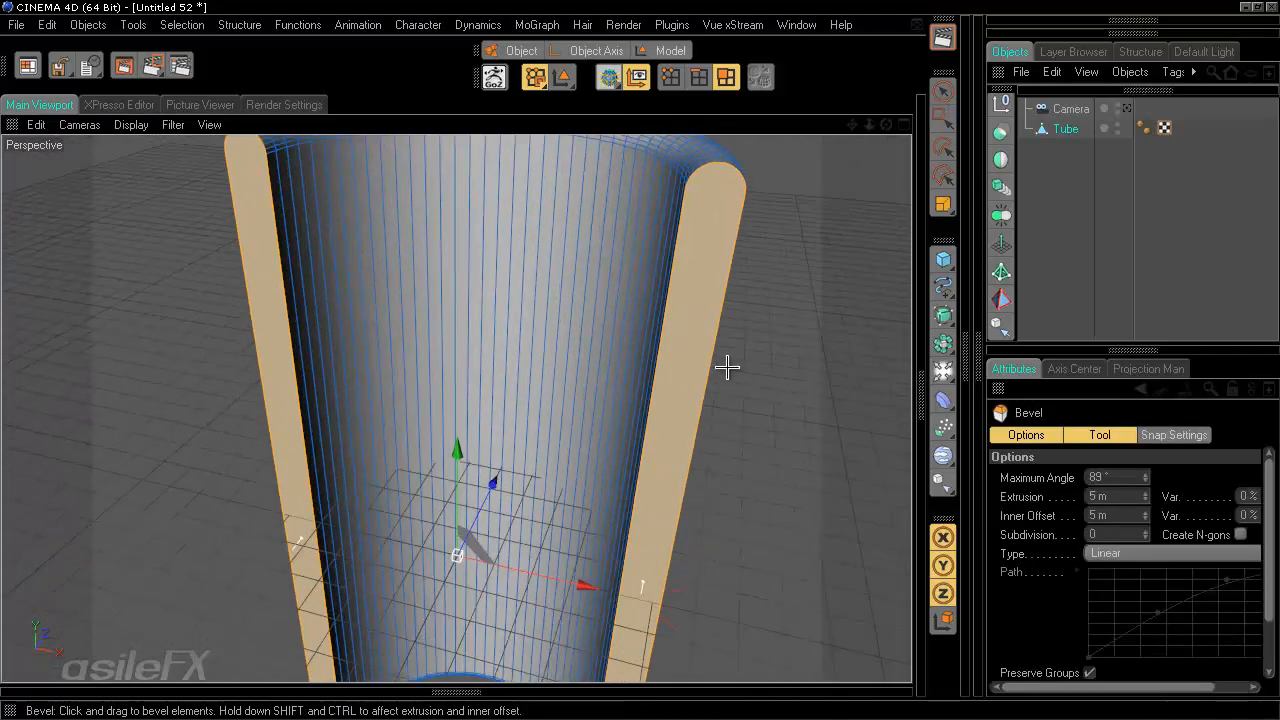
pyautogui.keyDown('alt'); pyautogui.moveTo(800, 331); pyautogui.dragTo(640, 360, button='middle'); pyautogui.keyUp('alt')
pyautogui.moveTo(640, 360); pyautogui.dragTo(642, 360)
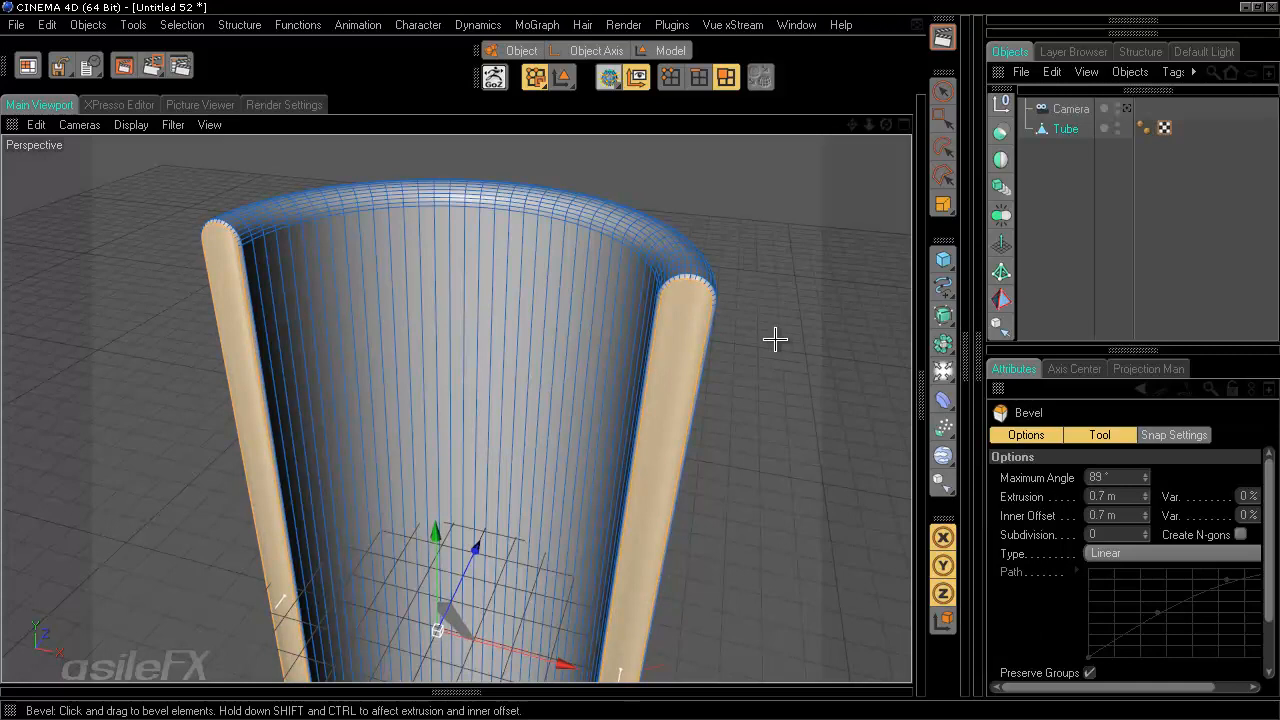
pyautogui.moveTo(641, 365)
pyautogui.keyDown('alt'); pyautogui.mouseDown()
pyautogui.moveTo(563, 357)
pyautogui.moveTo(667, 353)
pyautogui.moveTo(640, 358)
pyautogui.mouseUp(); pyautogui.keyUp('alt')
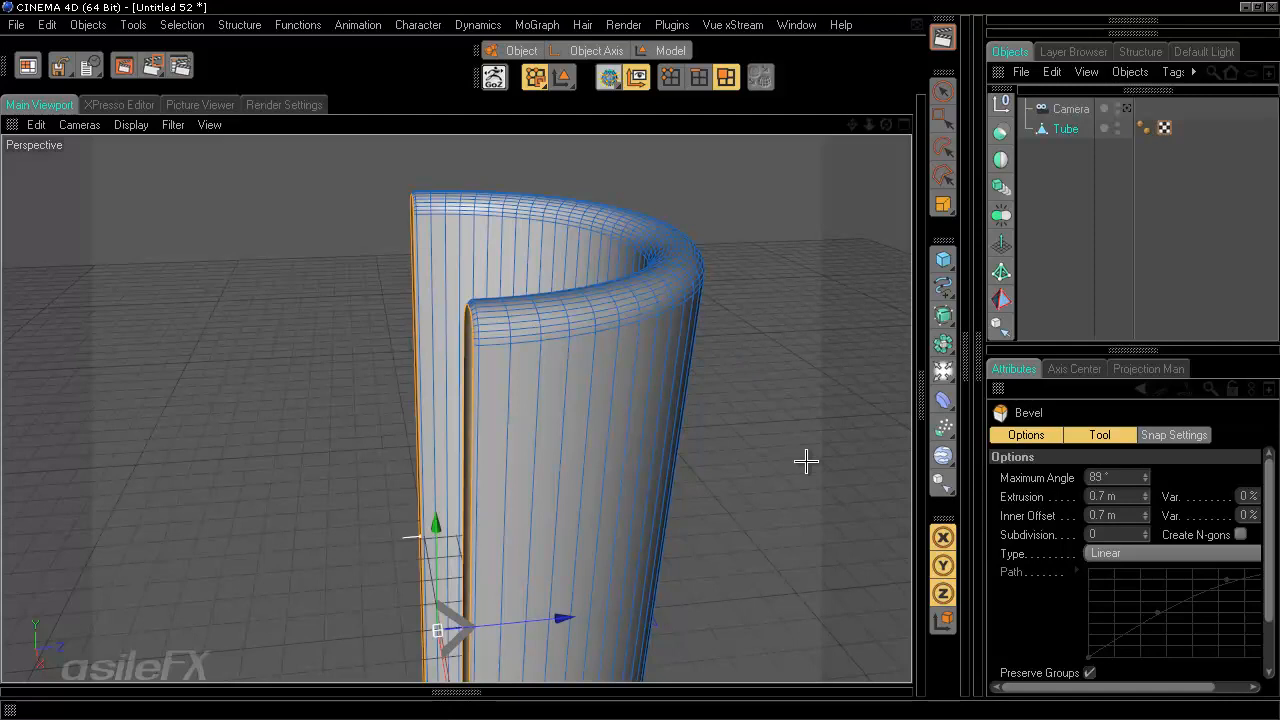
pyautogui.moveTo(802, 381)
pyautogui.keyDown('alt'); pyautogui.mouseDown()
pyautogui.moveTo(614, 374)
pyautogui.moveTo(651, 349)
pyautogui.moveTo(783, 395)
pyautogui.mouseUp(); pyautogui.keyUp('alt')
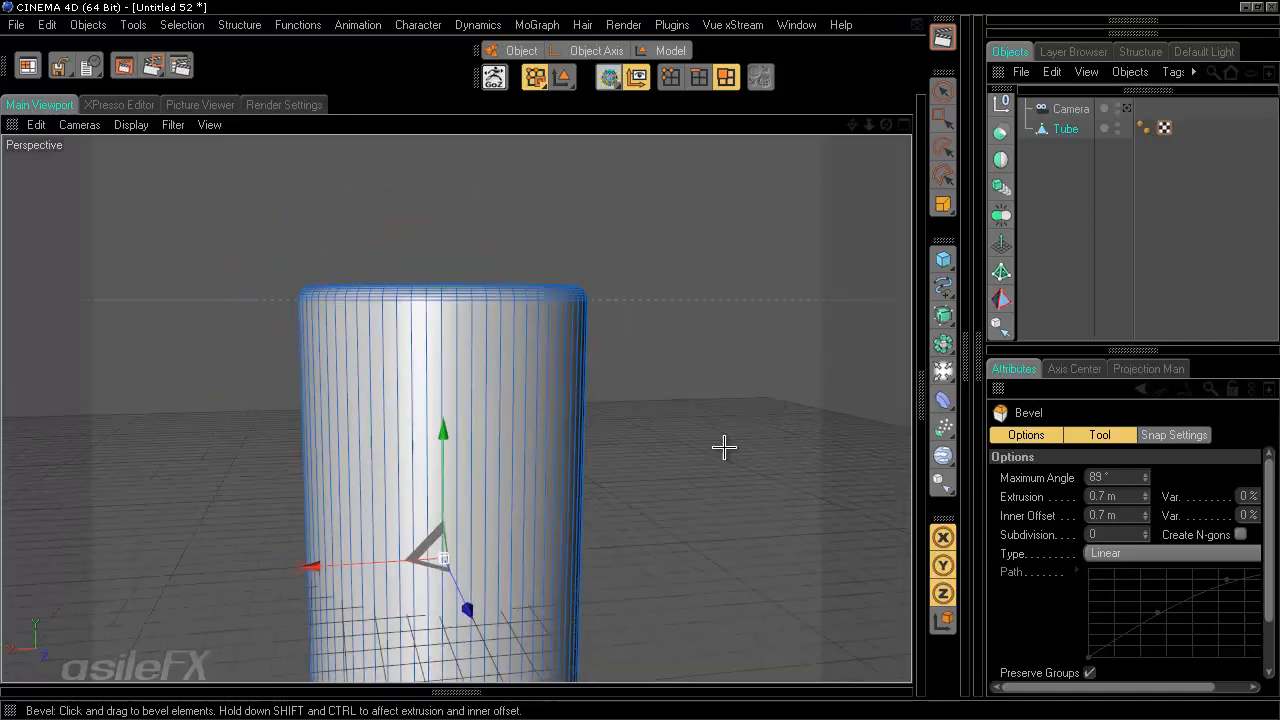
pyautogui.keyDown('alt'); pyautogui.moveTo(724, 447); pyautogui.dragTo(648, 360); pyautogui.keyUp('alt')
pyautogui.click(943, 117)
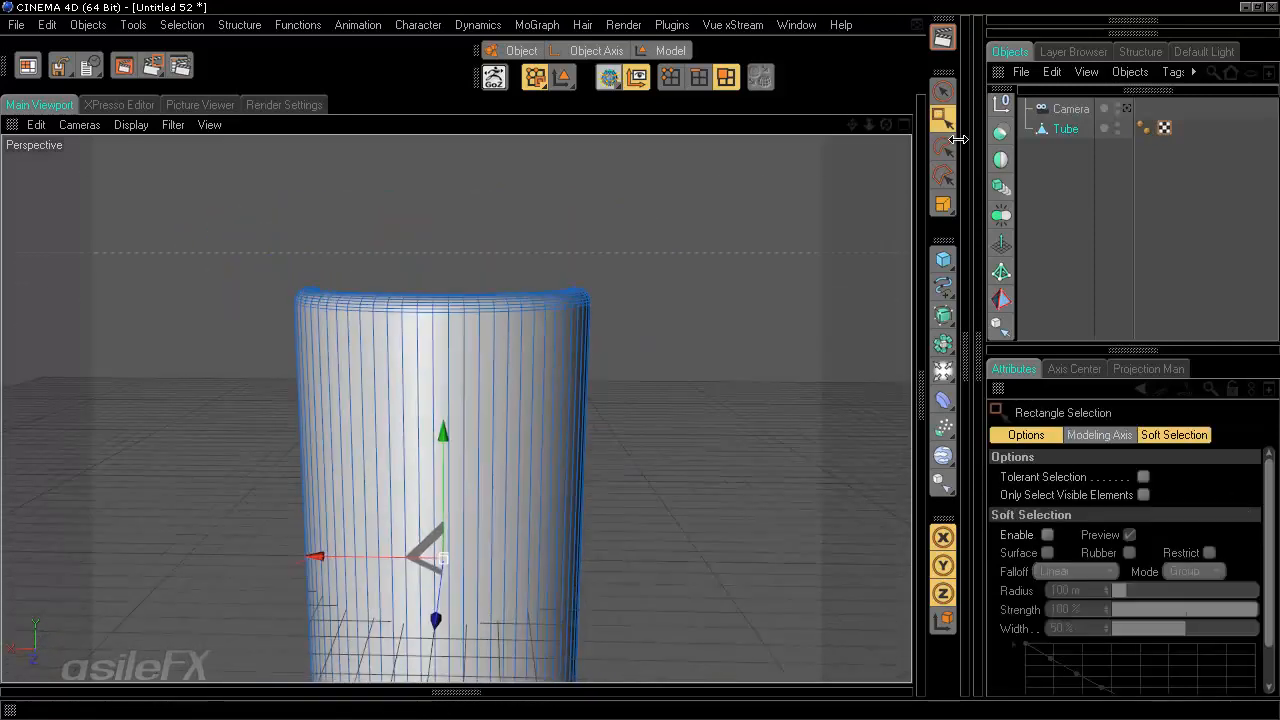
# - Select the polygons along the top rim of the tube with rectangle selection
pyautogui.moveTo(206, 200); pyautogui.dragTo(903, 471)
pyautogui.keyDown('alt'); pyautogui.moveTo(651, 366); pyautogui.dragTo(662, 322); pyautogui.keyUp('alt')
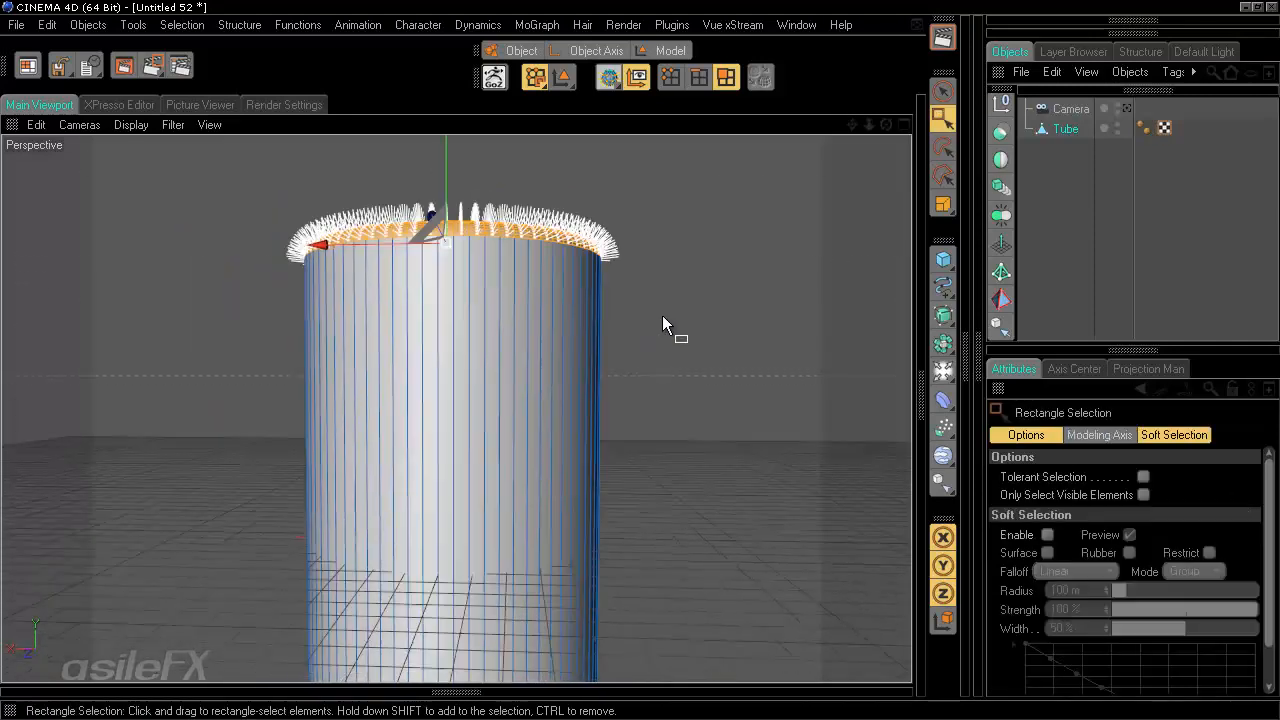
pyautogui.keyDown('alt'); pyautogui.moveTo(662, 317); pyautogui.dragTo(640, 366, button='middle'); pyautogui.keyUp('alt')
pyautogui.keyDown('alt'); pyautogui.moveTo(640, 366); pyautogui.dragTo(640, 366, button='right'); pyautogui.keyUp('alt')
pyautogui.keyDown('alt'); pyautogui.moveTo(640, 366); pyautogui.dragTo(642, 358); pyautogui.keyUp('alt')
pyautogui.keyDown('alt'); pyautogui.moveTo(710, 485); pyautogui.dragTo(640, 361, button='middle'); pyautogui.keyUp('alt')
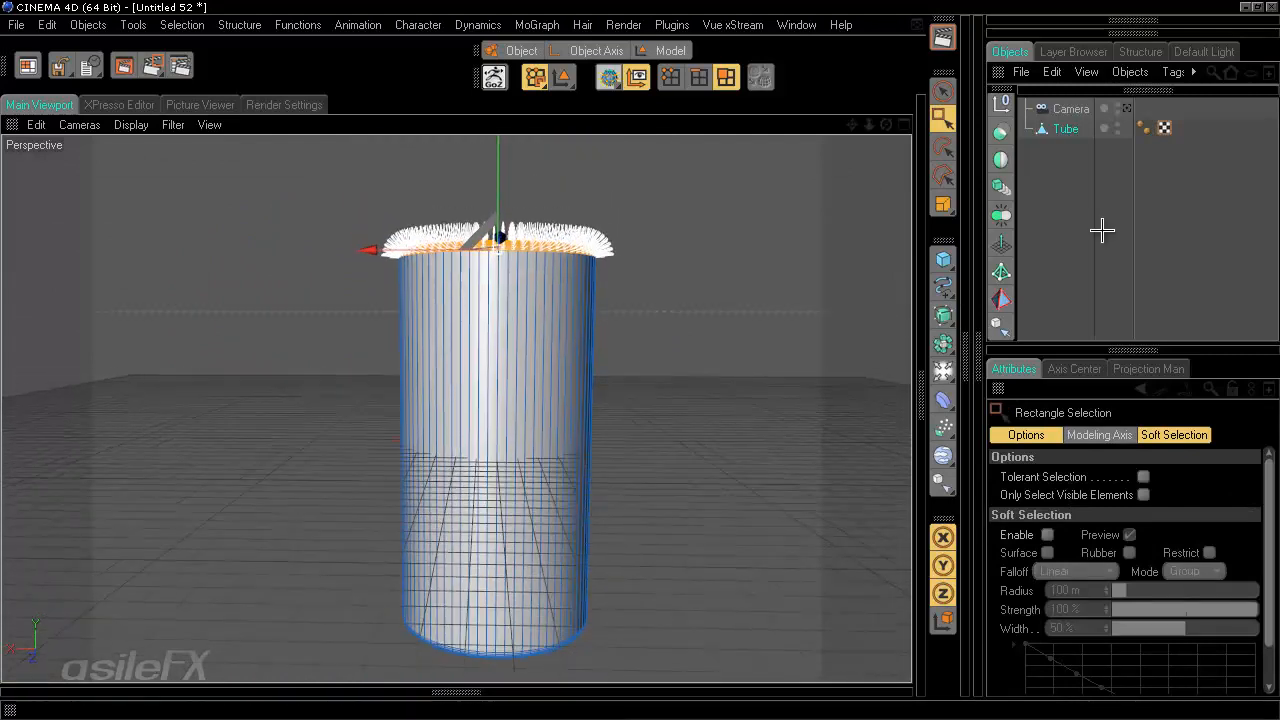
# - Scale the selected top polygons down slightly to taper the tube toward its top
pyautogui.click(1127, 108)
pyautogui.press('t')
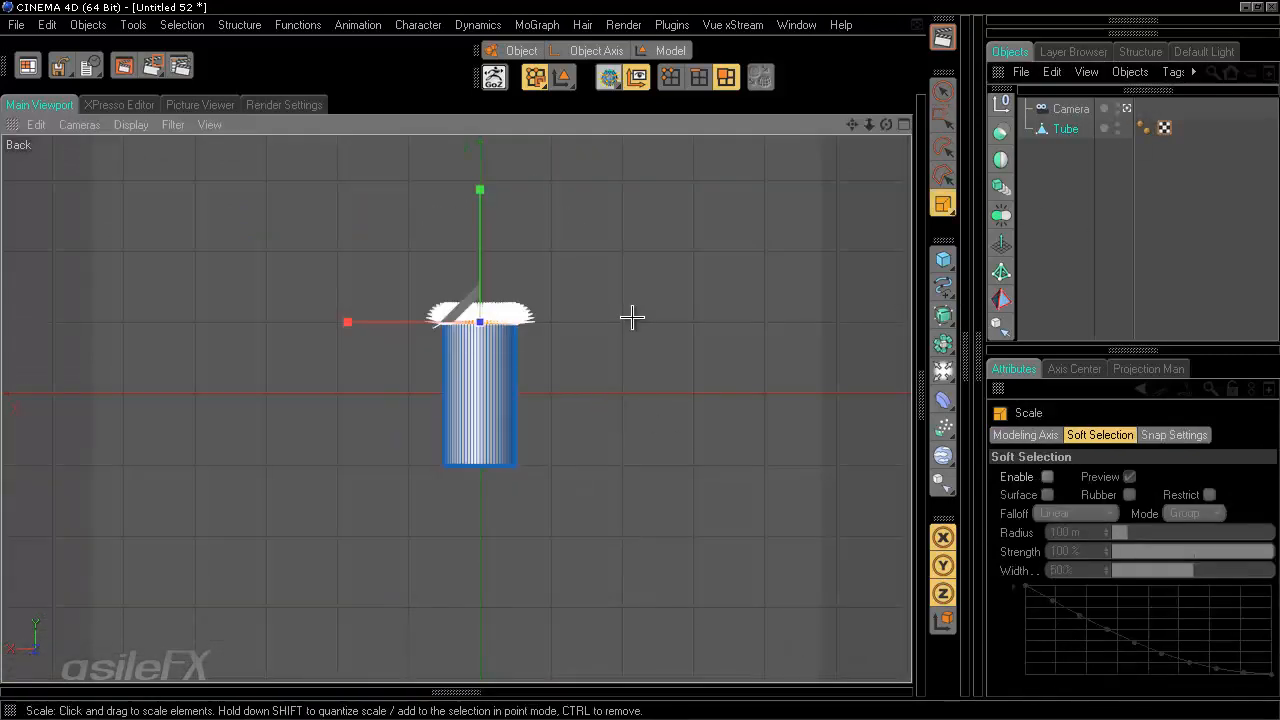
pyautogui.moveTo(703, 349); pyautogui.dragTo(639, 363)
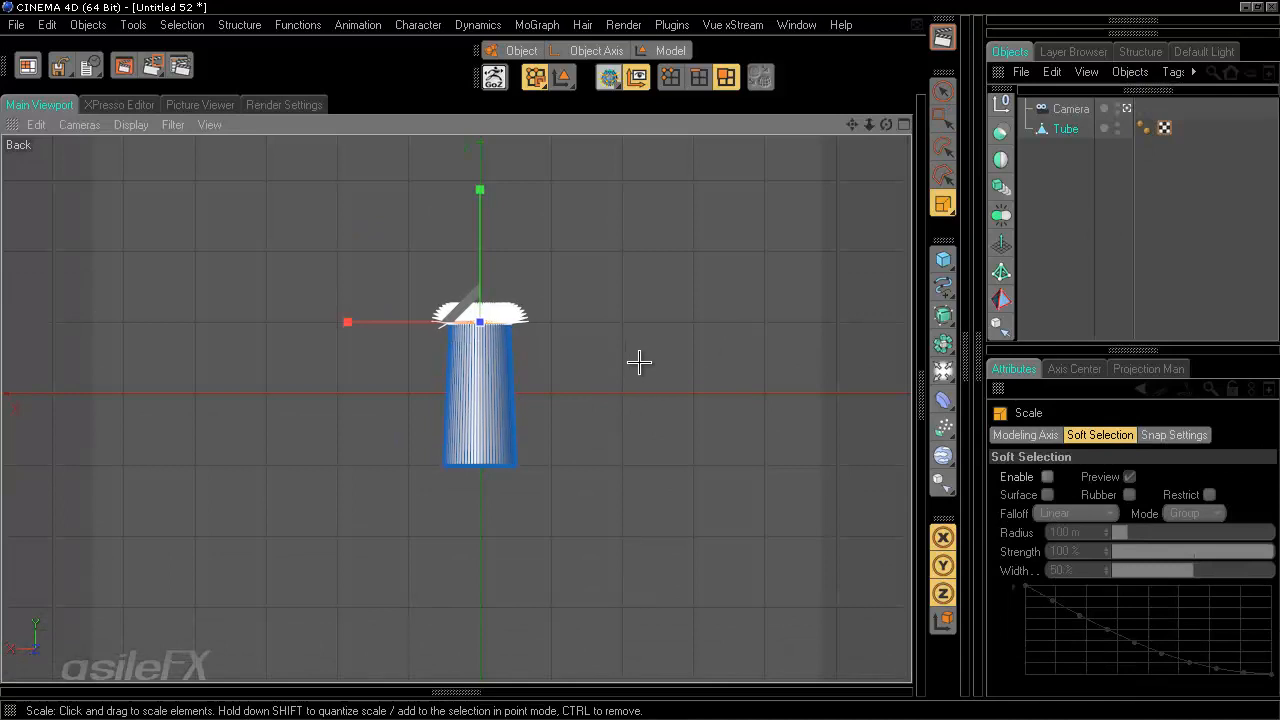
# - Move the selected top polygons slightly backward in the top view
pyautogui.middleClick(747, 307)
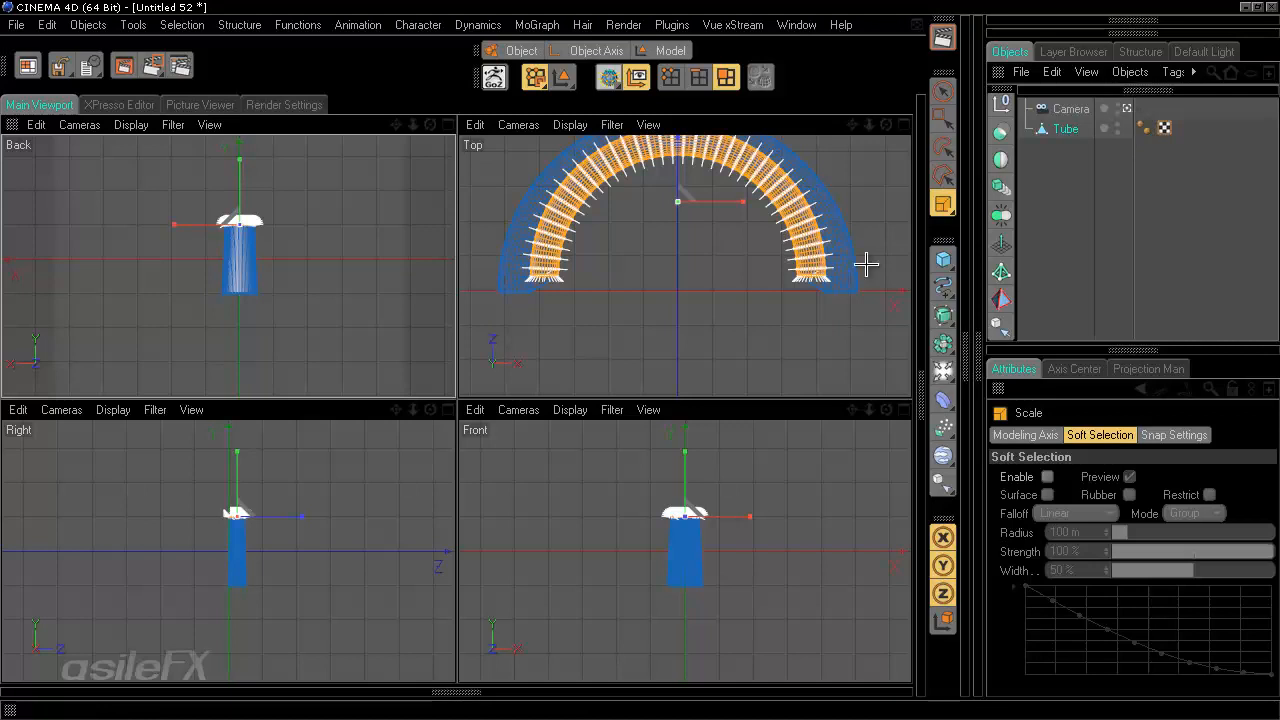
pyautogui.keyDown('alt'); pyautogui.moveTo(767, 283); pyautogui.dragTo(640, 362, button='middle'); pyautogui.keyUp('alt')
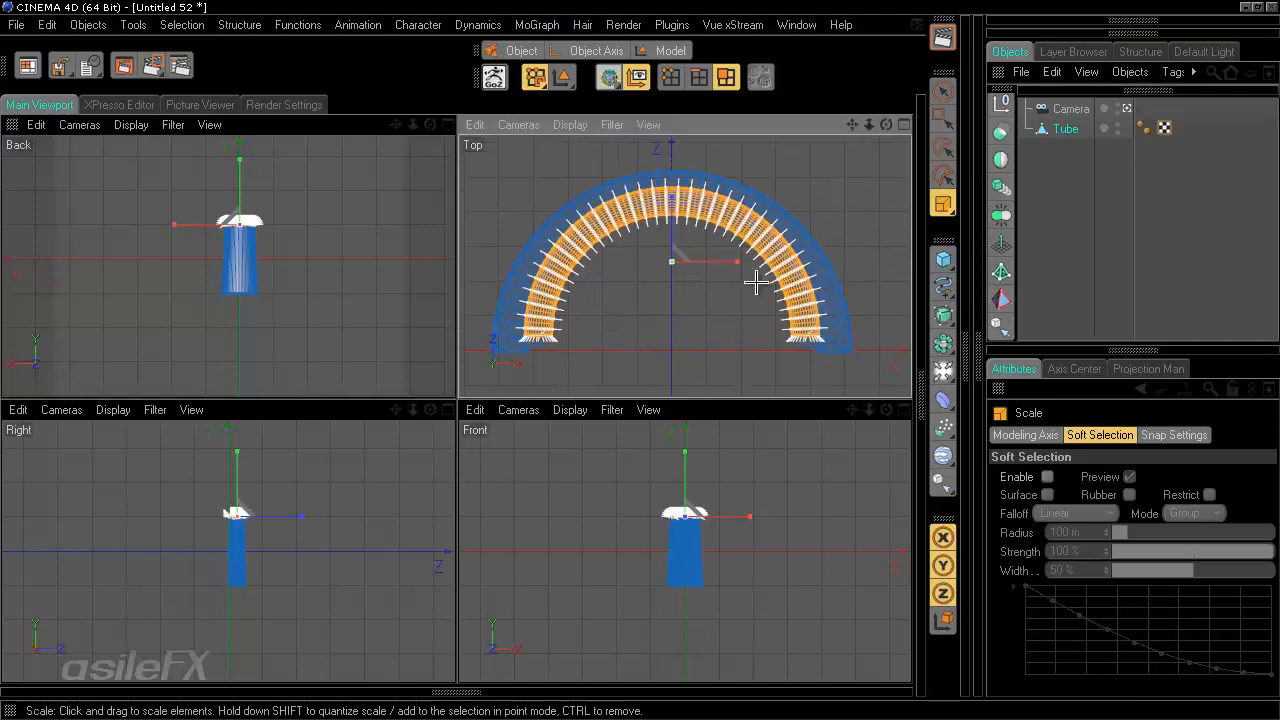
pyautogui.press('e')
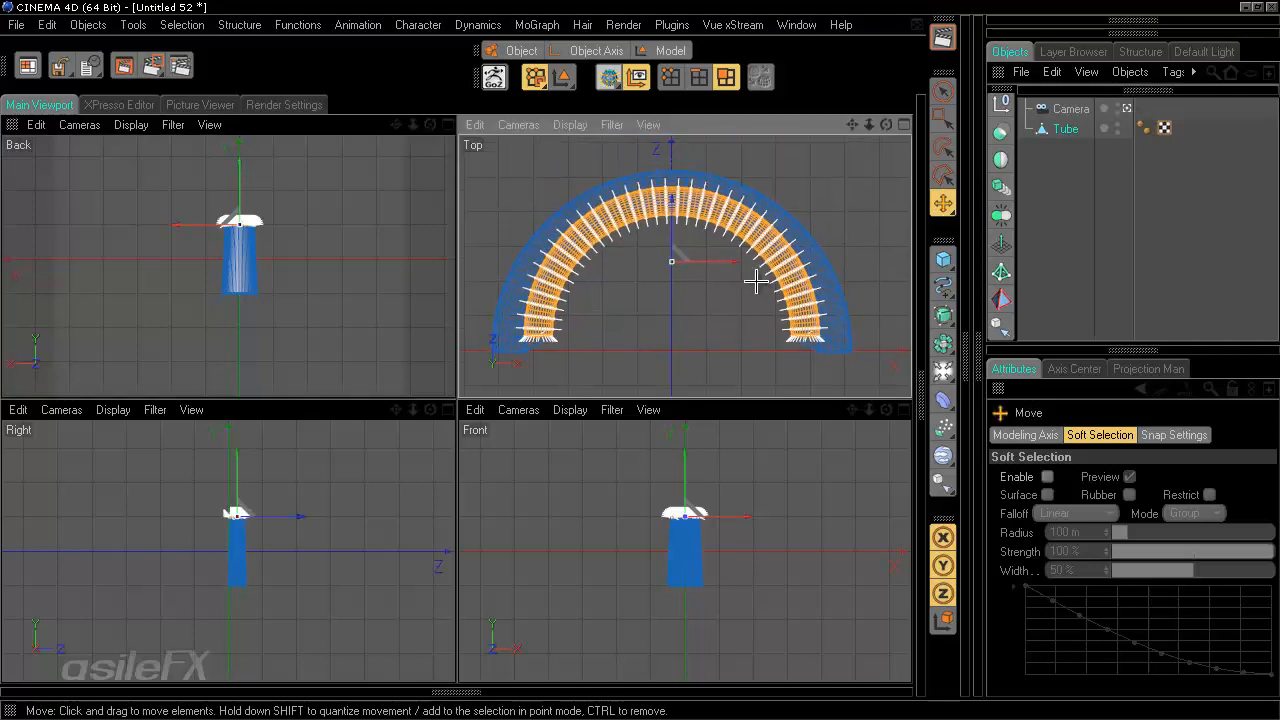
pyautogui.moveTo(674, 257); pyautogui.dragTo(640, 357)
pyautogui.click(375, 305)
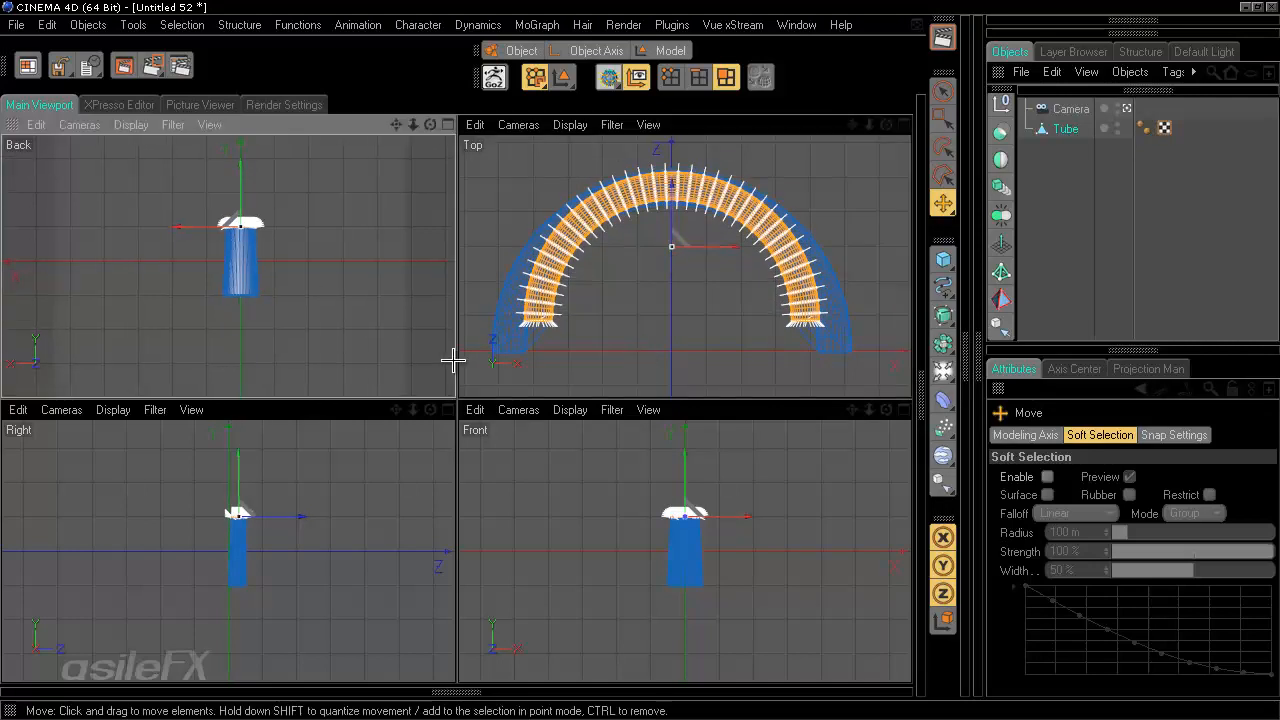
# - Switch to object-axis editing and move the tube's axis down to its bottom front edge
pyautogui.click(1126, 108)
pyautogui.keyDown('alt'); pyautogui.moveTo(521, 355); pyautogui.dragTo(472, 422); pyautogui.keyUp('alt')
pyautogui.scroll(5, 350, 252)
pyautogui.keyDown('alt'); pyautogui.moveTo(350, 252); pyautogui.dragTo(449, 363); pyautogui.keyUp('alt')
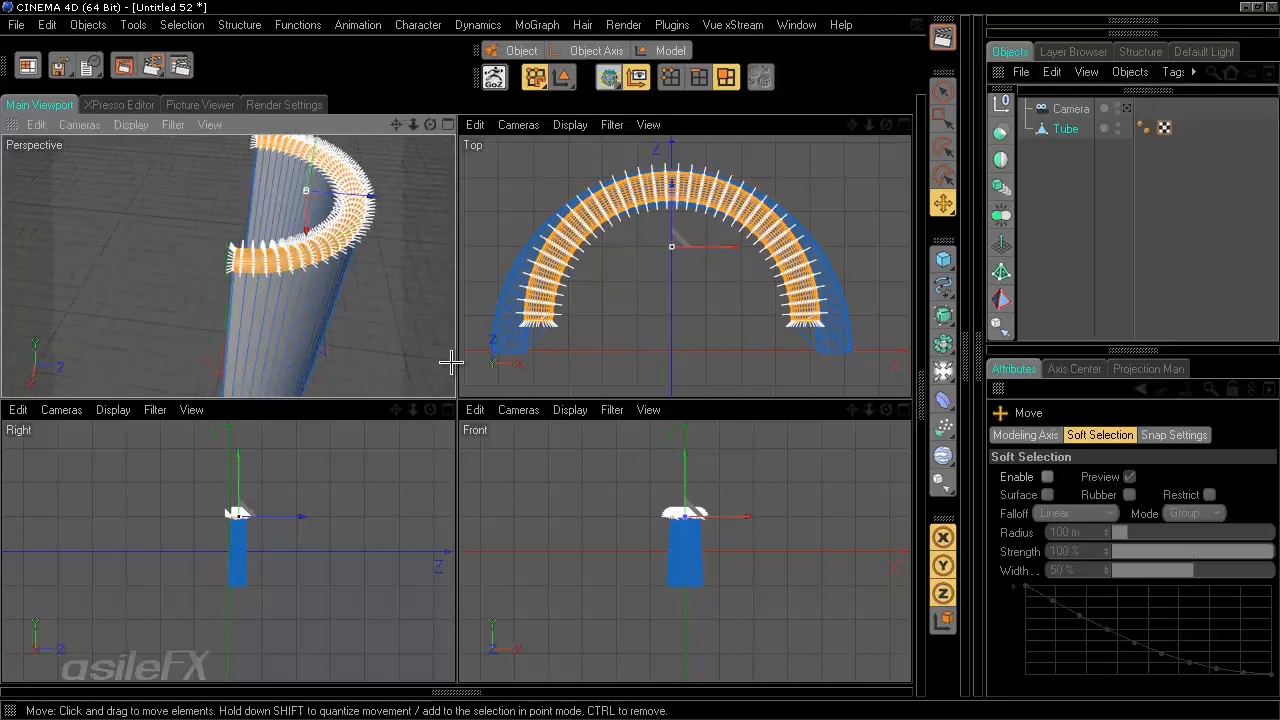
pyautogui.keyDown('alt'); pyautogui.moveTo(449, 363); pyautogui.dragTo(396, 411, button='middle'); pyautogui.keyUp('alt')
pyautogui.click(618, 49)
pyautogui.keyDown('alt'); pyautogui.moveTo(457, 359); pyautogui.dragTo(454, 360, button='middle'); pyautogui.keyUp('alt')
pyautogui.keyDown('alt'); pyautogui.moveTo(454, 360); pyautogui.dragTo(295, 360); pyautogui.keyUp('alt')
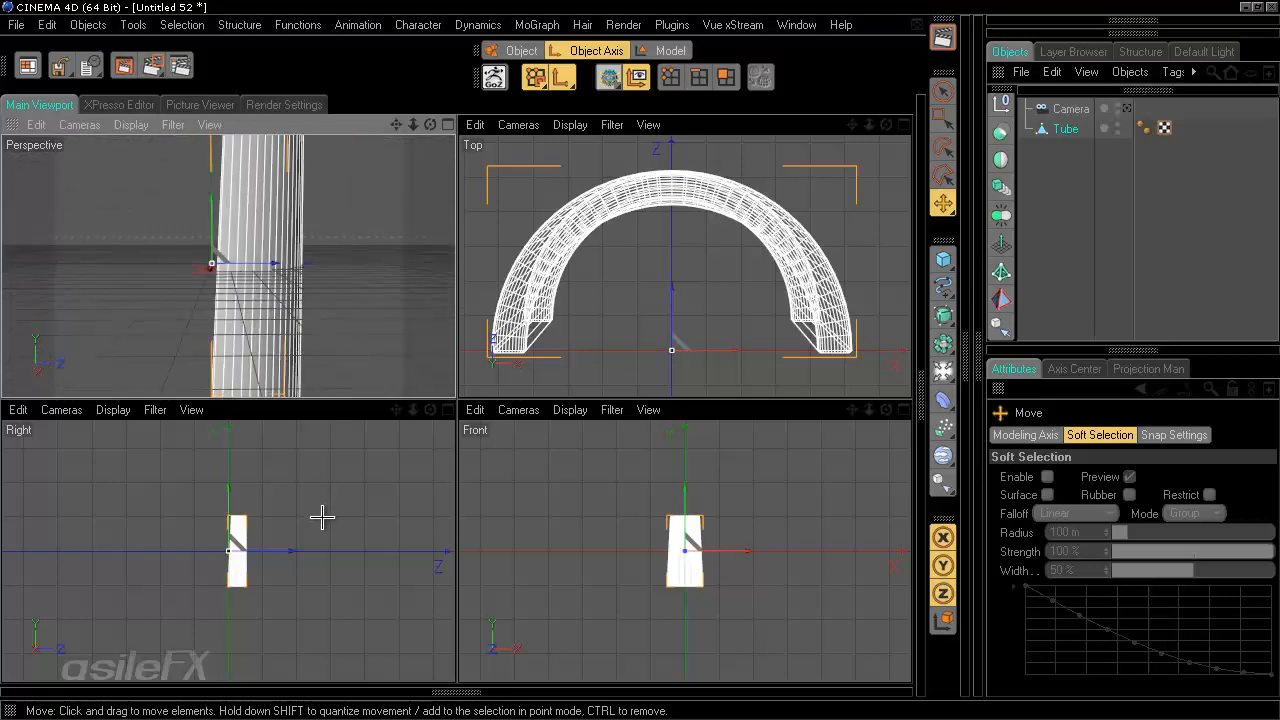
pyautogui.keyDown('alt'); pyautogui.moveTo(322, 517); pyautogui.dragTo(259, 532); pyautogui.keyUp('alt')
# - Rotate the tube slightly around its base in the side view to tilt it
pyautogui.press('r')
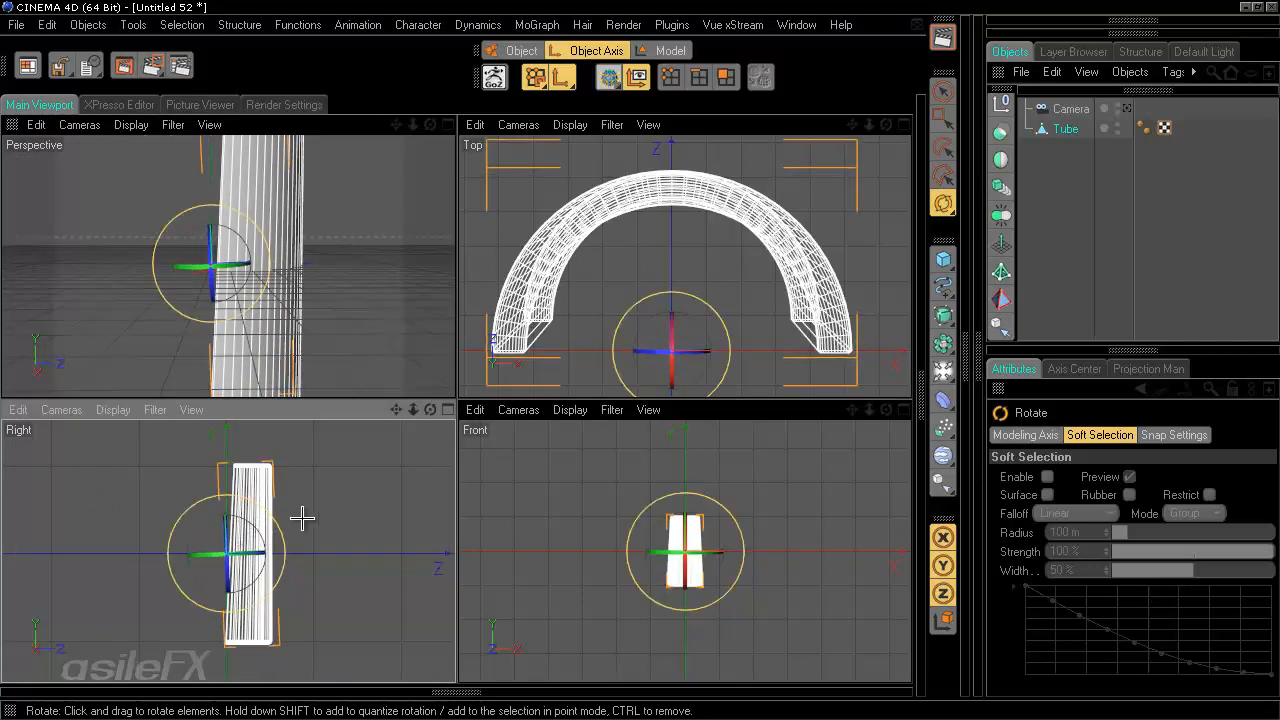
pyautogui.hotkey('ctrl', 'z')
pyautogui.click(666, 50)
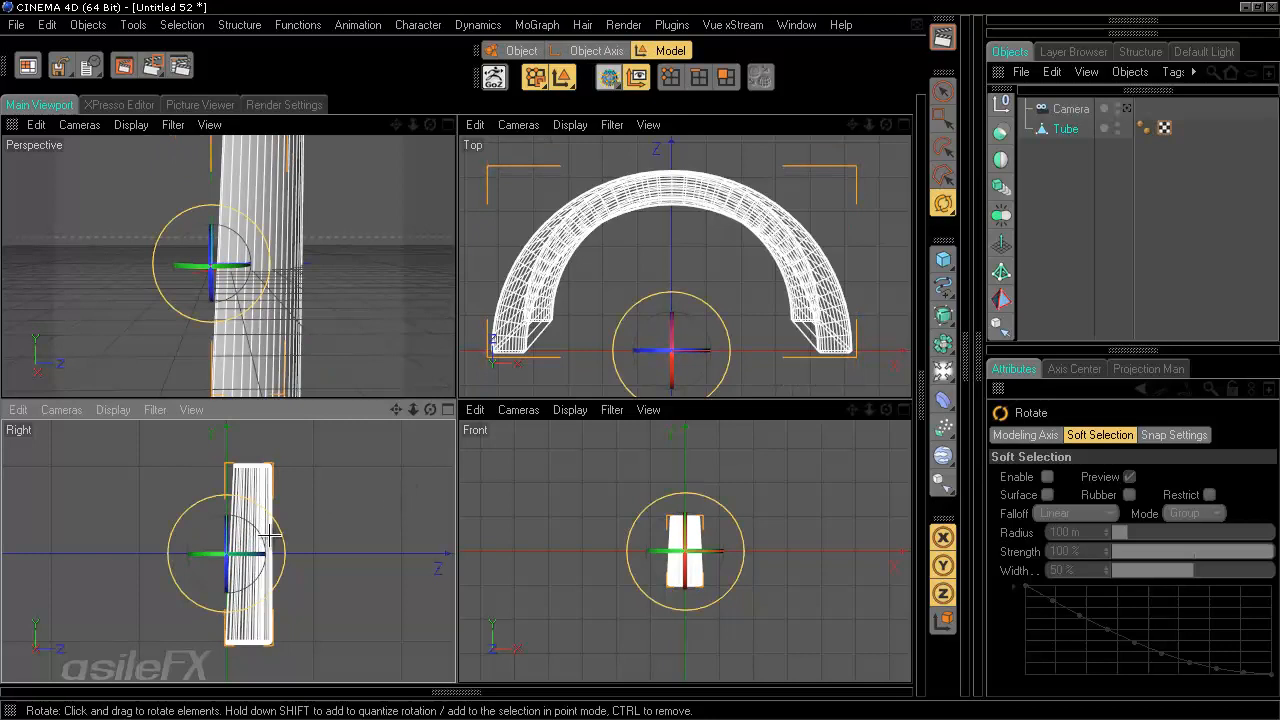
pyautogui.moveTo(253, 540); pyautogui.dragTo(255, 530)
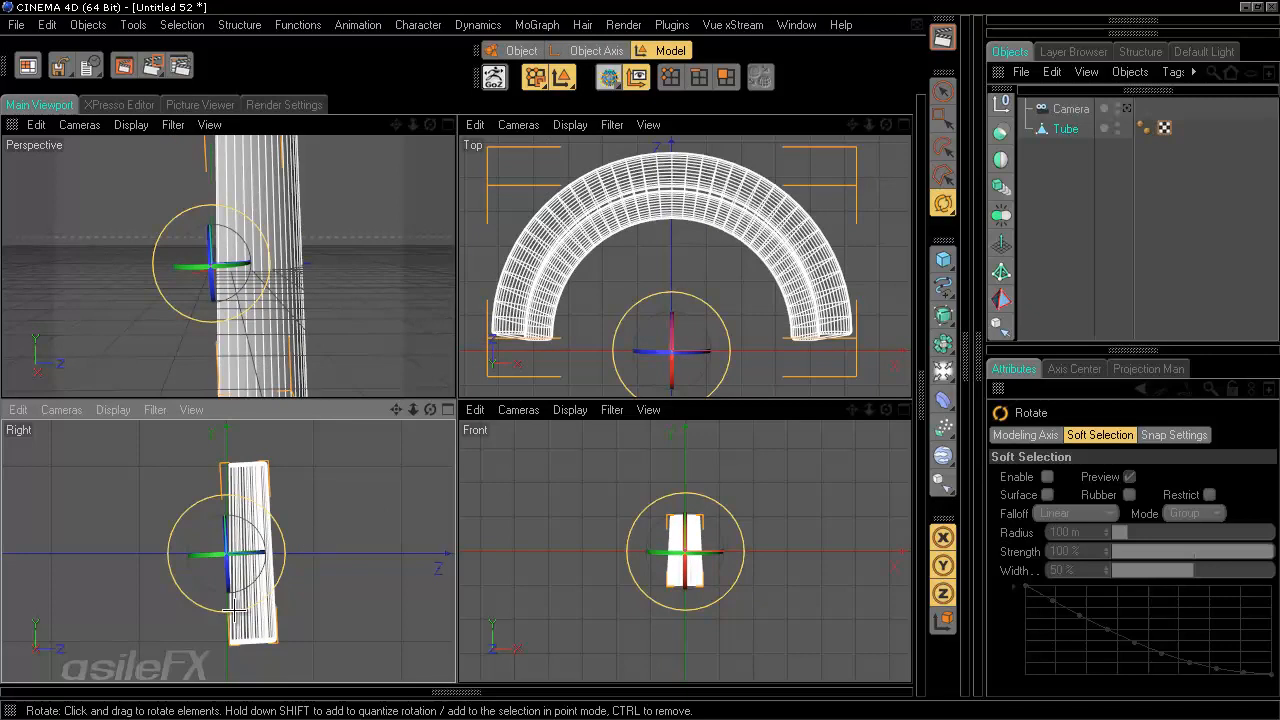
pyautogui.moveTo(254, 526); pyautogui.dragTo(255, 529)
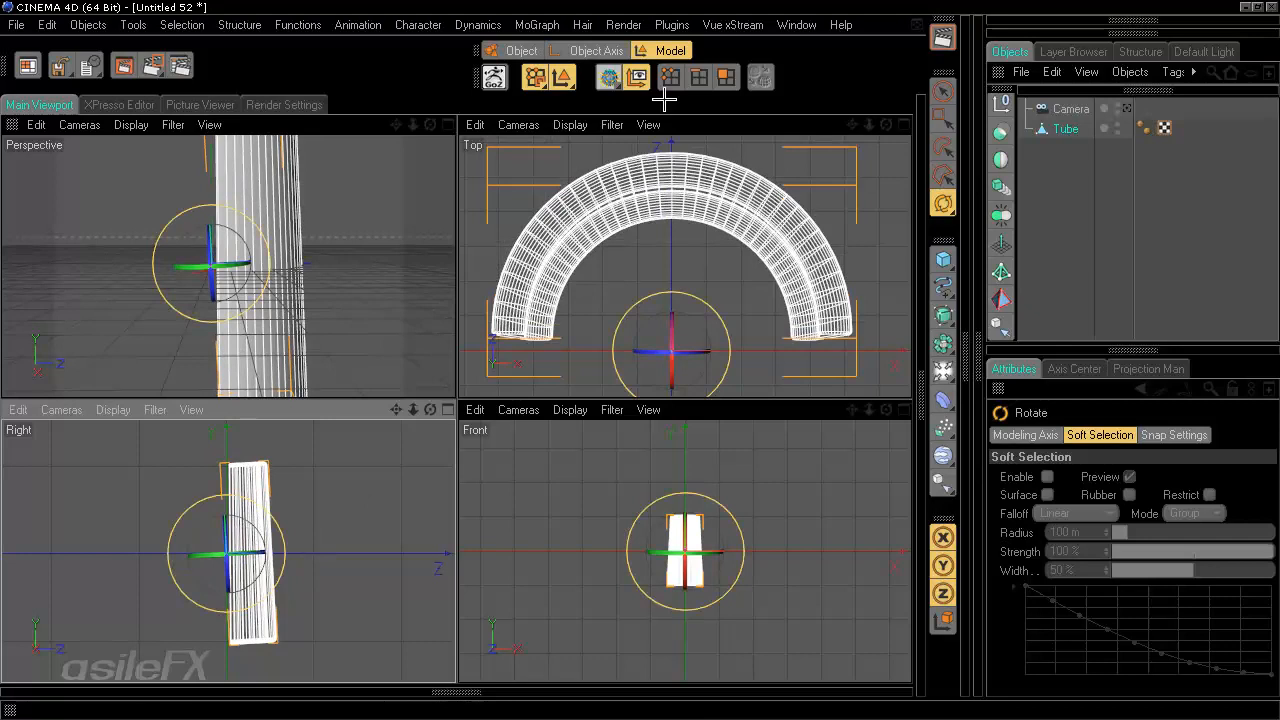
# - Move the tube's axis back up to the top of the tube in the side view
pyautogui.click(596, 50)
pyautogui.press('e')
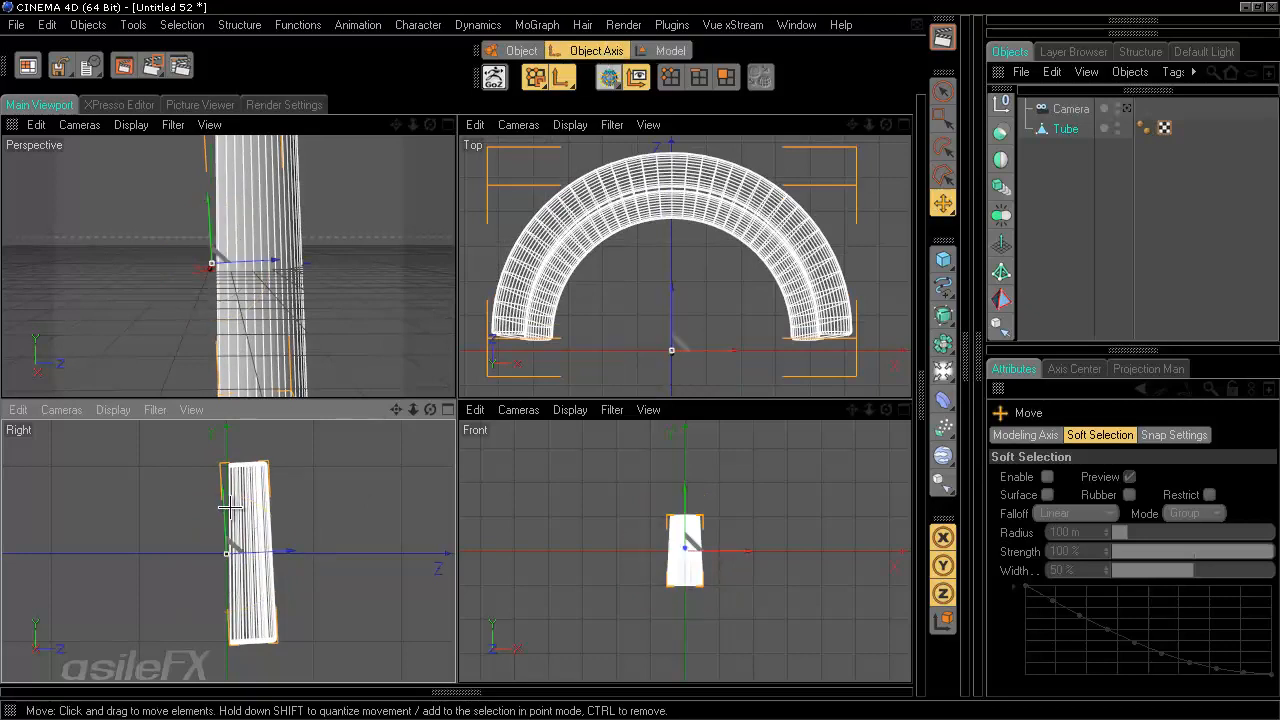
pyautogui.moveTo(227, 508); pyautogui.dragTo(224, 420)
pyautogui.moveTo(455, 420); pyautogui.dragTo(457, 428)
pyautogui.moveTo(289, 484); pyautogui.dragTo(456, 420)
pyautogui.moveTo(288, 487); pyautogui.dragTo(459, 420)
pyautogui.moveTo(246, 450); pyautogui.dragTo(455, 417)
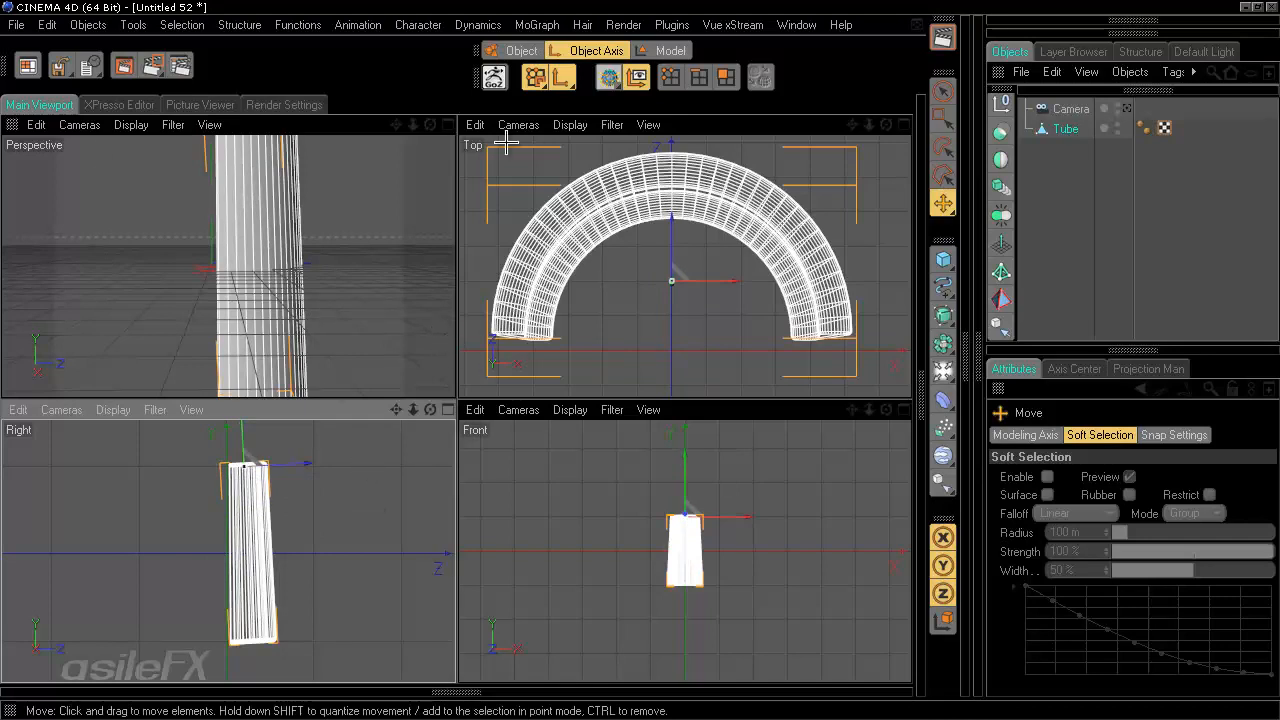
# - Maximize the back view and set its display to Gouraud Shading
pyautogui.click(1126, 108)
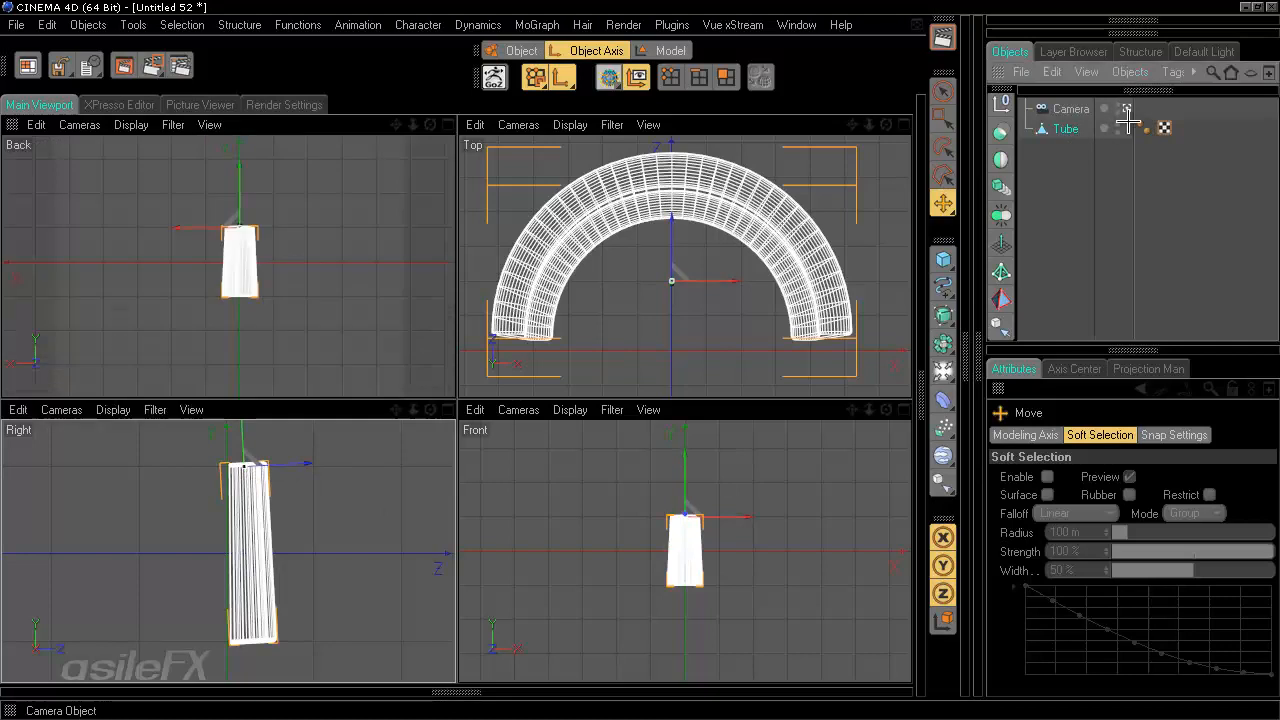
pyautogui.middleClick(330, 204)
pyautogui.click(146, 130)
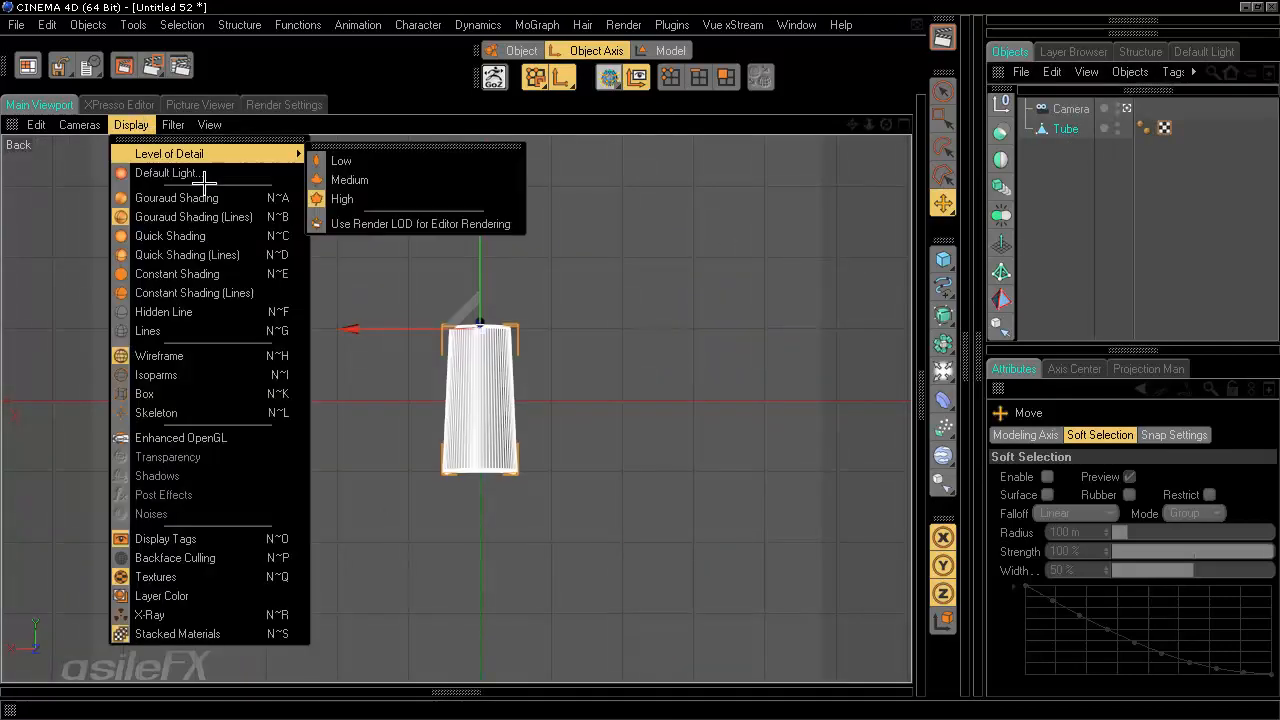
pyautogui.click(171, 194)
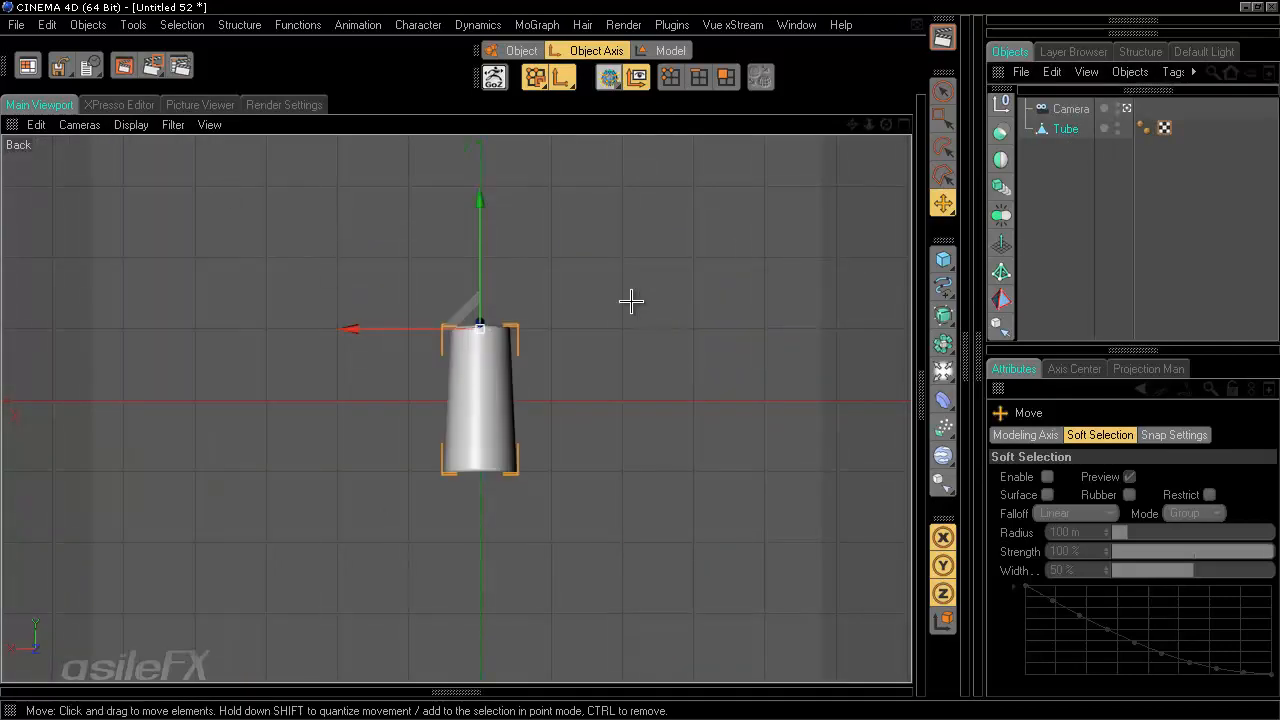
# - Try rotating the selected tube in the back view
pyautogui.click(1086, 194)
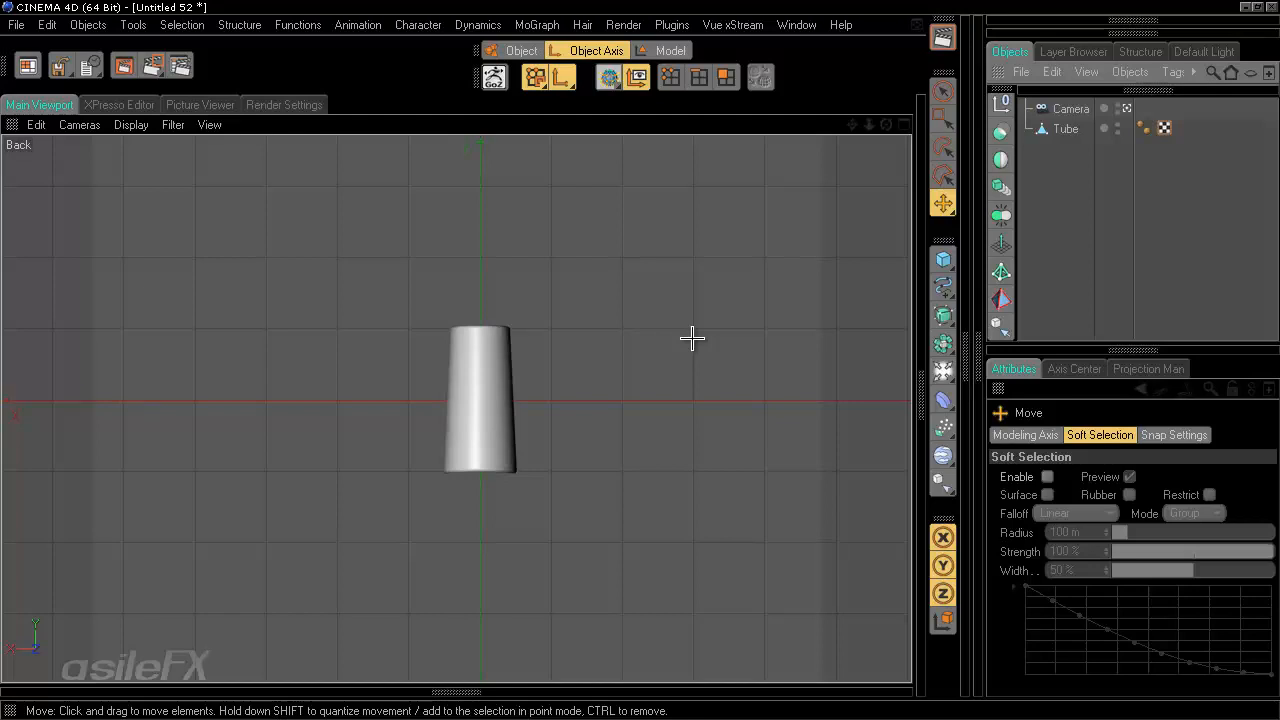
pyautogui.click(469, 393)
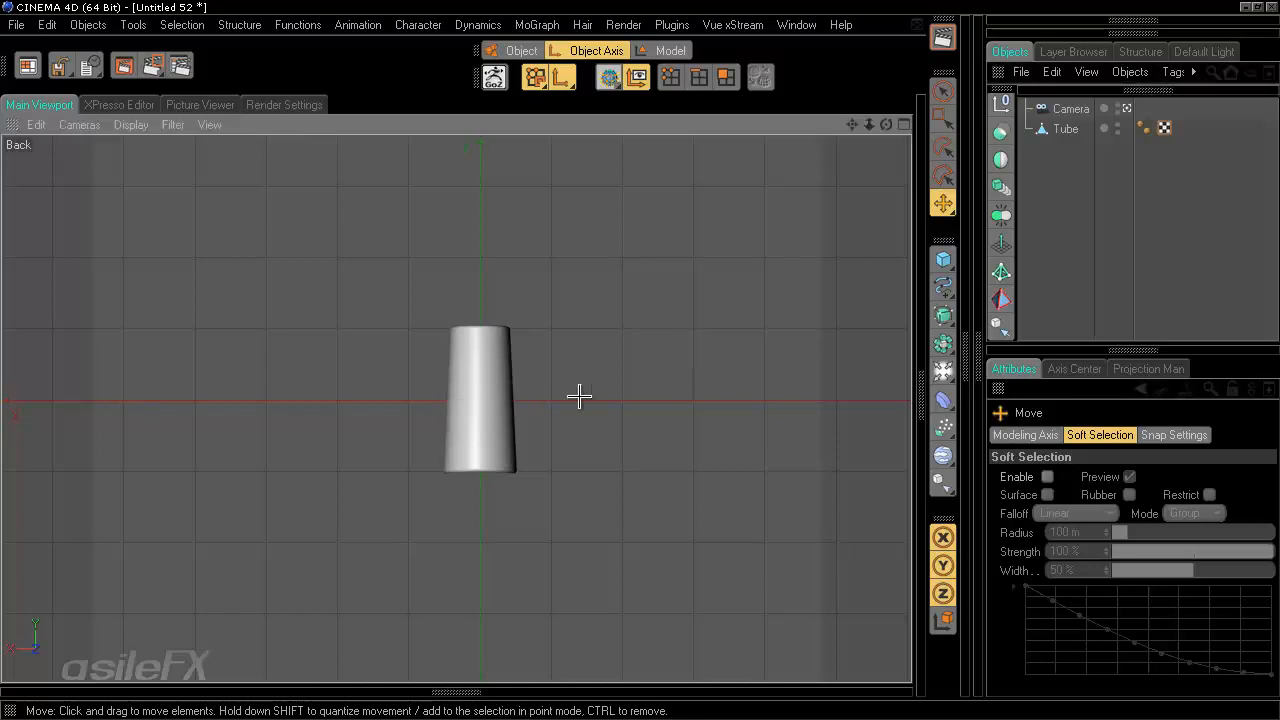
pyautogui.click(480, 400)
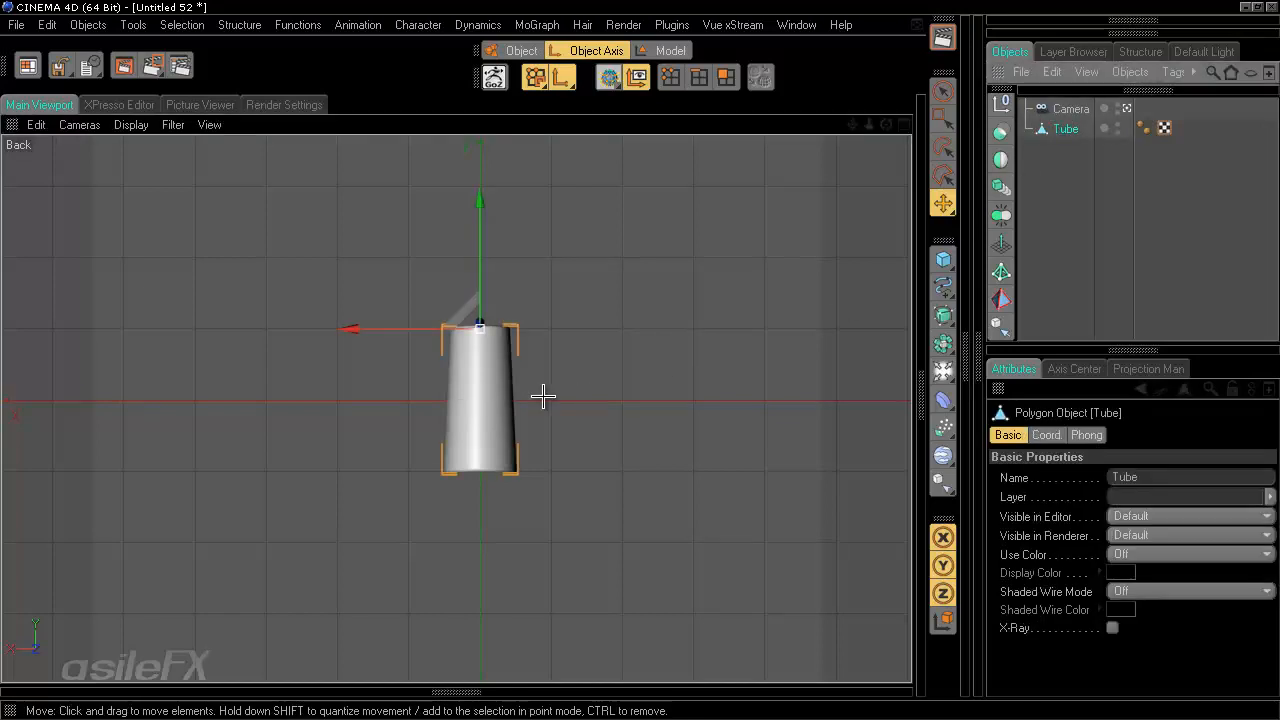
pyautogui.press('r')
pyautogui.moveTo(478, 389); pyautogui.dragTo(486, 323)
pyautogui.click(670, 50)
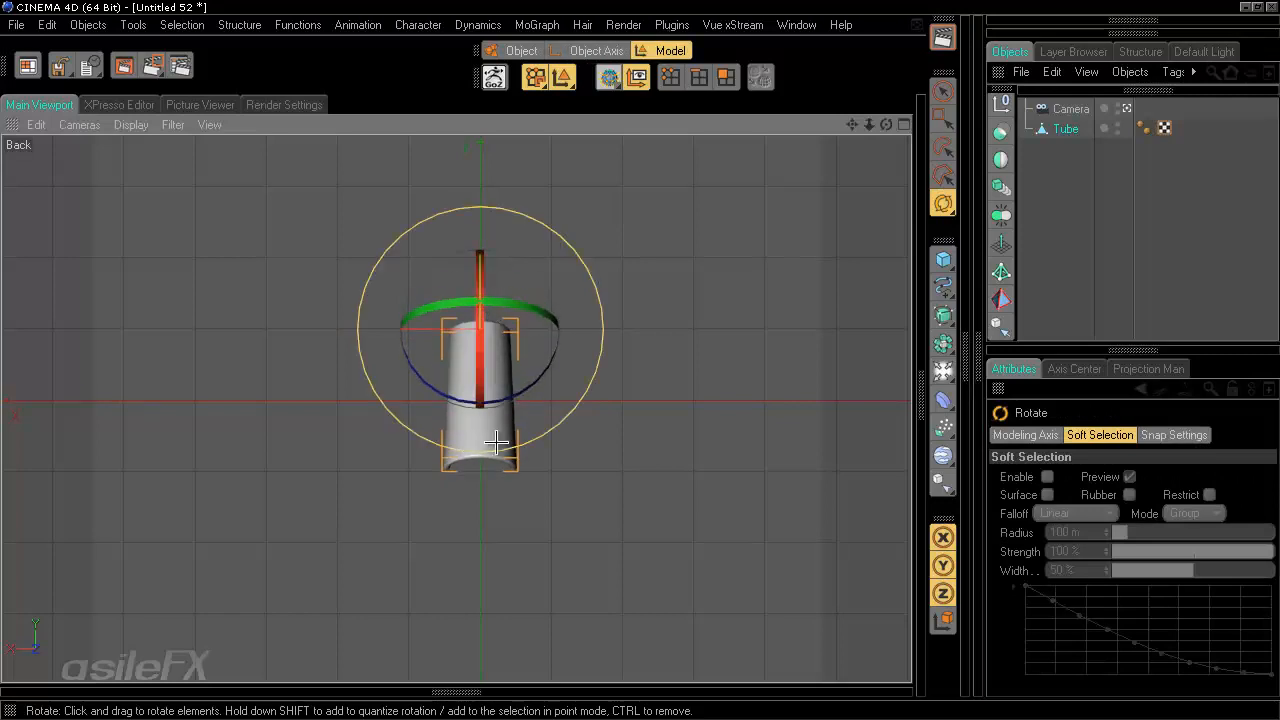
pyautogui.hotkey('ctrl', 'z')
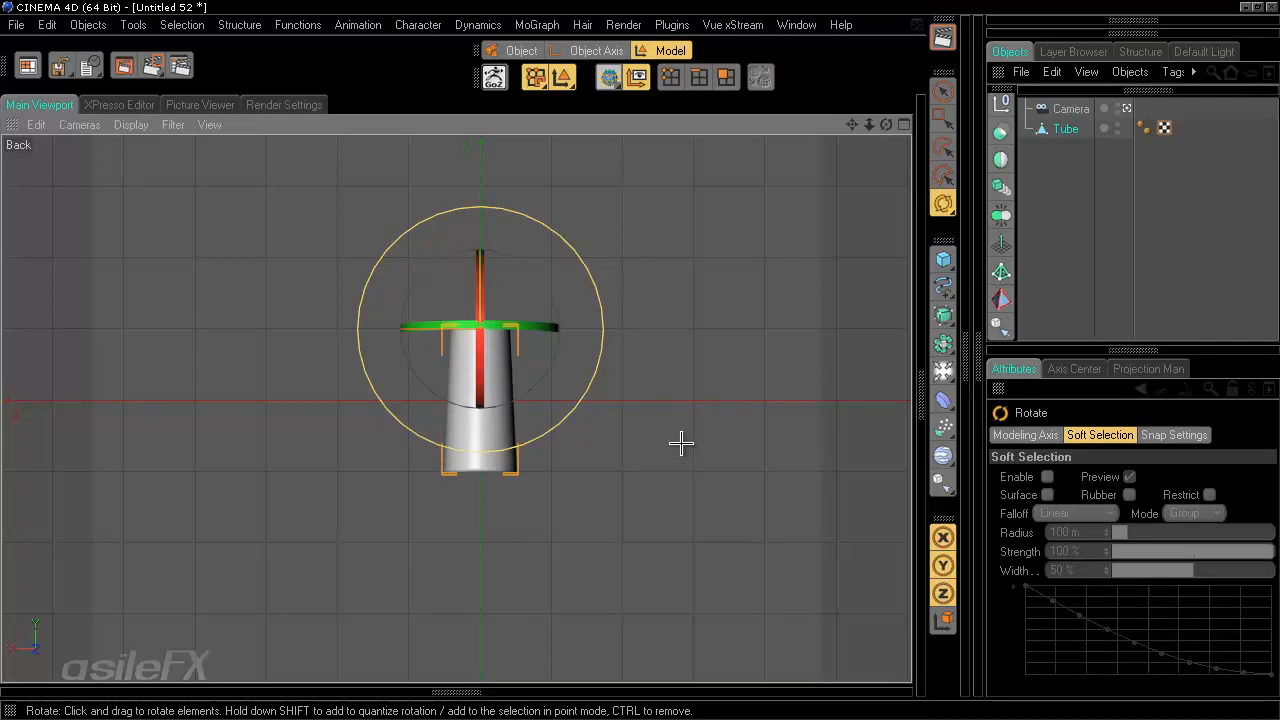
# - In the perspective view, select the tube's inner wall polygons with Live Selection
pyautogui.middleClick(680, 430)
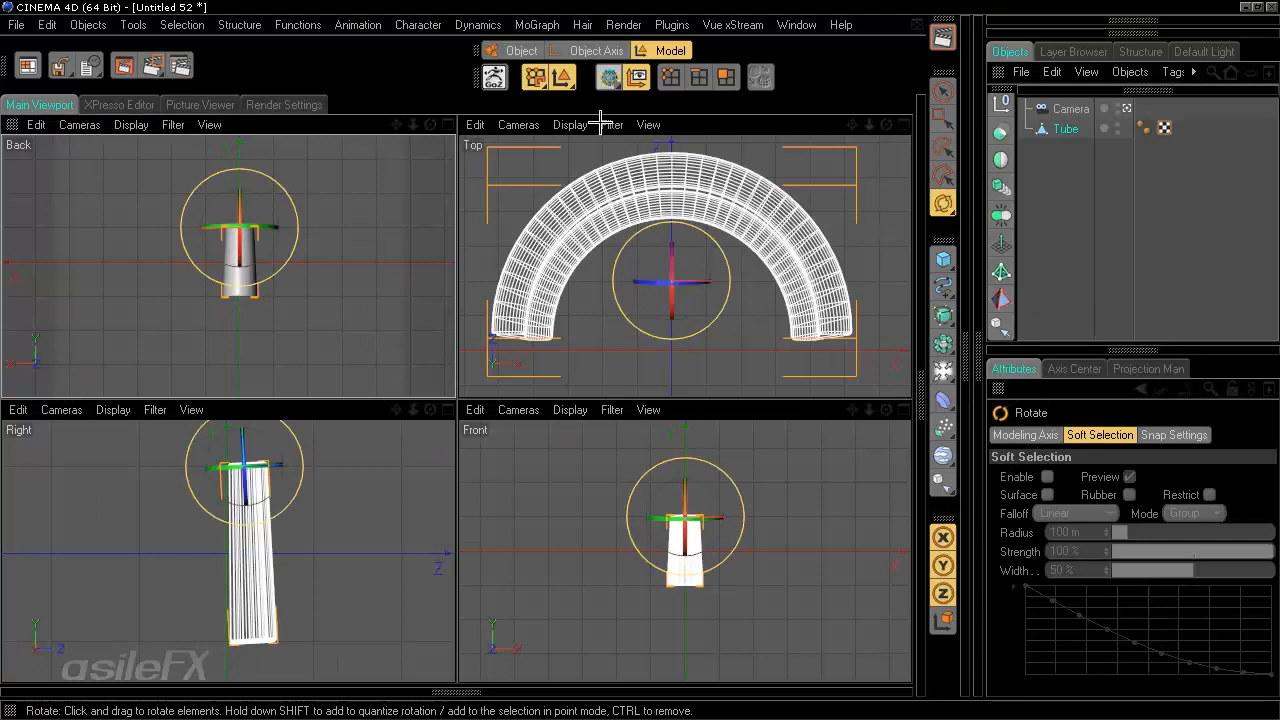
pyautogui.click(1126, 107)
pyautogui.middleClick(91, 270)
pyautogui.keyDown('alt'); pyautogui.moveTo(411, 249); pyautogui.dragTo(660, 360); pyautogui.keyUp('alt')
pyautogui.keyDown('alt'); pyautogui.moveTo(660, 360); pyautogui.dragTo(466, 583, button='middle'); pyautogui.keyUp('alt')
pyautogui.keyDown('alt'); pyautogui.moveTo(466, 583); pyautogui.dragTo(588, 470, button='right'); pyautogui.keyUp('alt')
pyautogui.click(726, 77)
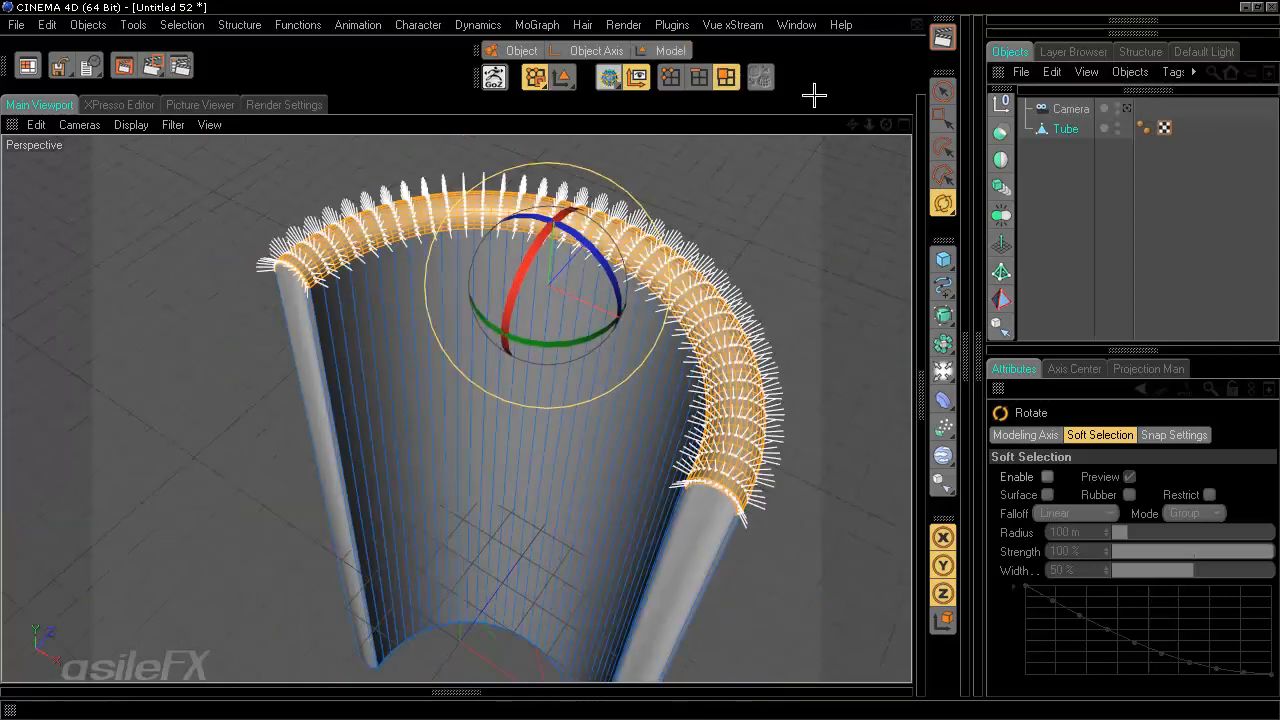
pyautogui.click(940, 92)
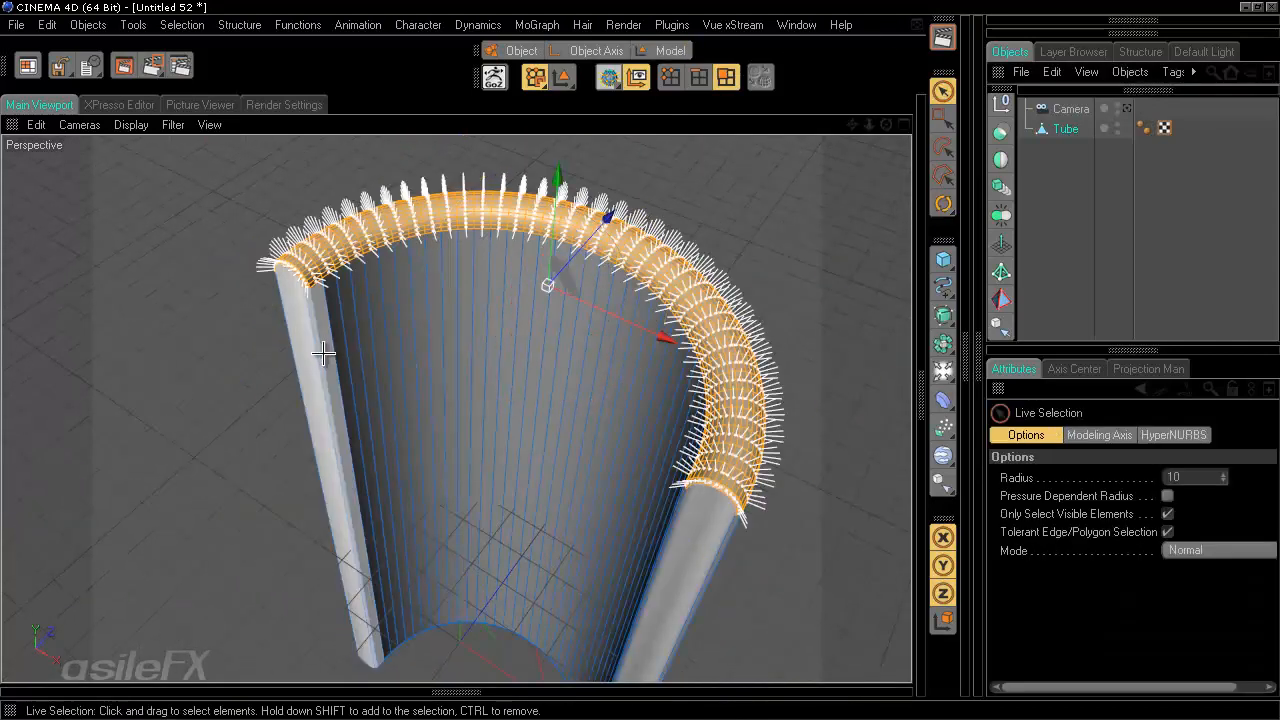
pyautogui.moveTo(329, 343)
pyautogui.mouseDown()
pyautogui.moveTo(368, 332)
pyautogui.moveTo(491, 343)
pyautogui.moveTo(614, 449)
pyautogui.moveTo(620, 470)
pyautogui.moveTo(648, 356)
pyautogui.moveTo(646, 409)
pyautogui.moveTo(560, 331)
pyautogui.moveTo(686, 348)
pyautogui.moveTo(666, 386)
pyautogui.moveTo(634, 360)
pyautogui.moveTo(640, 349)
pyautogui.moveTo(640, 371)
pyautogui.mouseUp()
# - Scale the selected inner-wall polygons along one axis with the Scale tool
pyautogui.press('t')
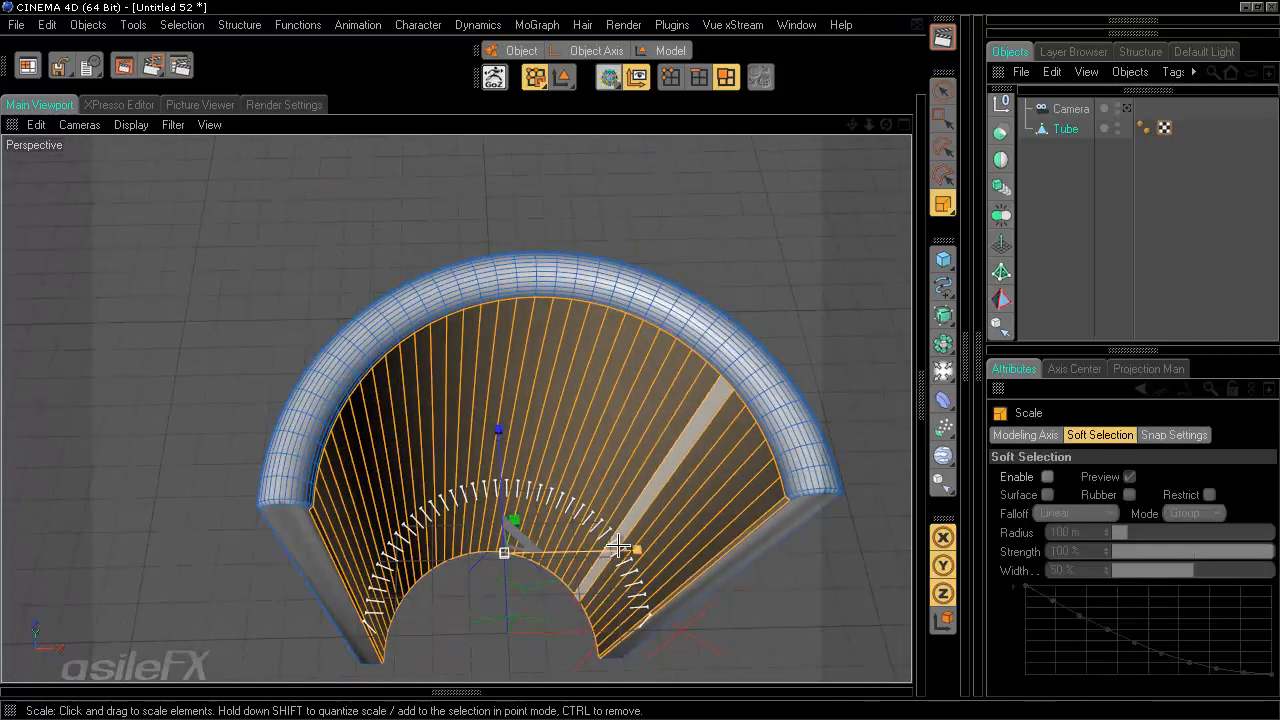
pyautogui.moveTo(634, 550); pyautogui.dragTo(625, 358)
pyautogui.moveTo(615, 487); pyautogui.dragTo(660, 360)
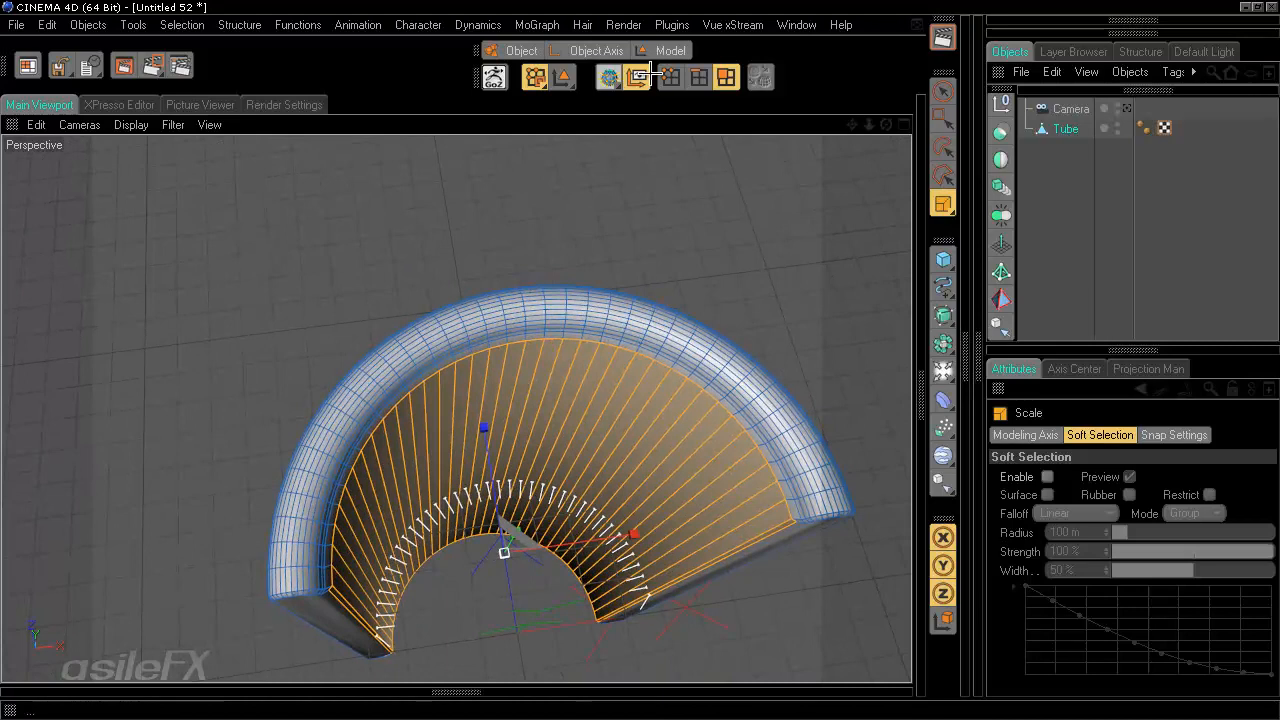
# - Create a Cloner object, place the tube inside it, and set the clone count to 14
pyautogui.click(665, 50)
pyautogui.click(1125, 109)
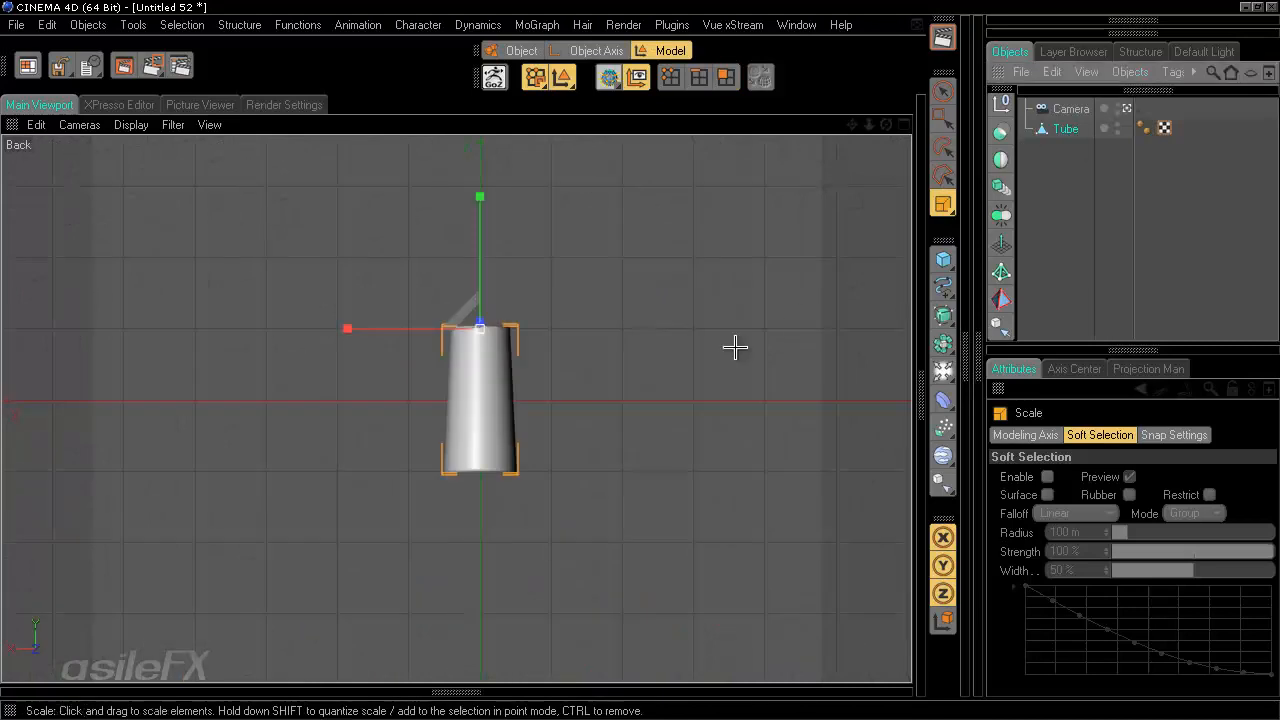
pyautogui.scroll(-5, 731, 340)
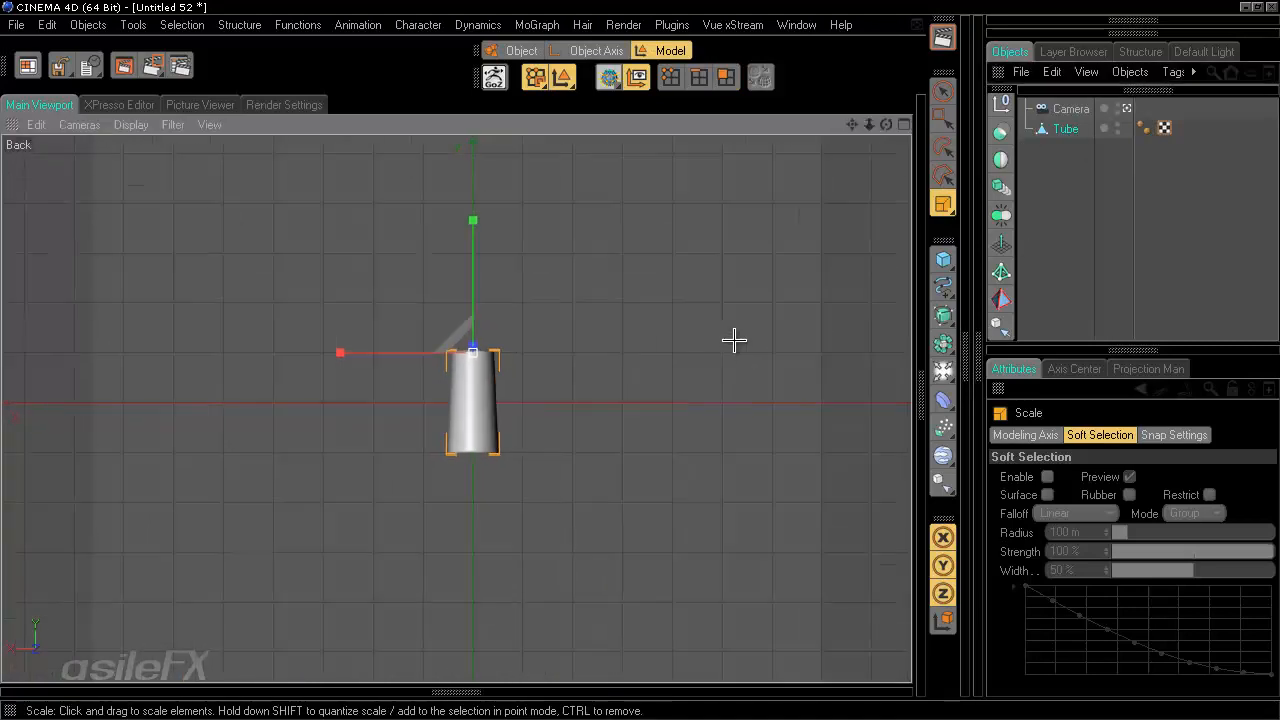
pyautogui.click(1100, 229)
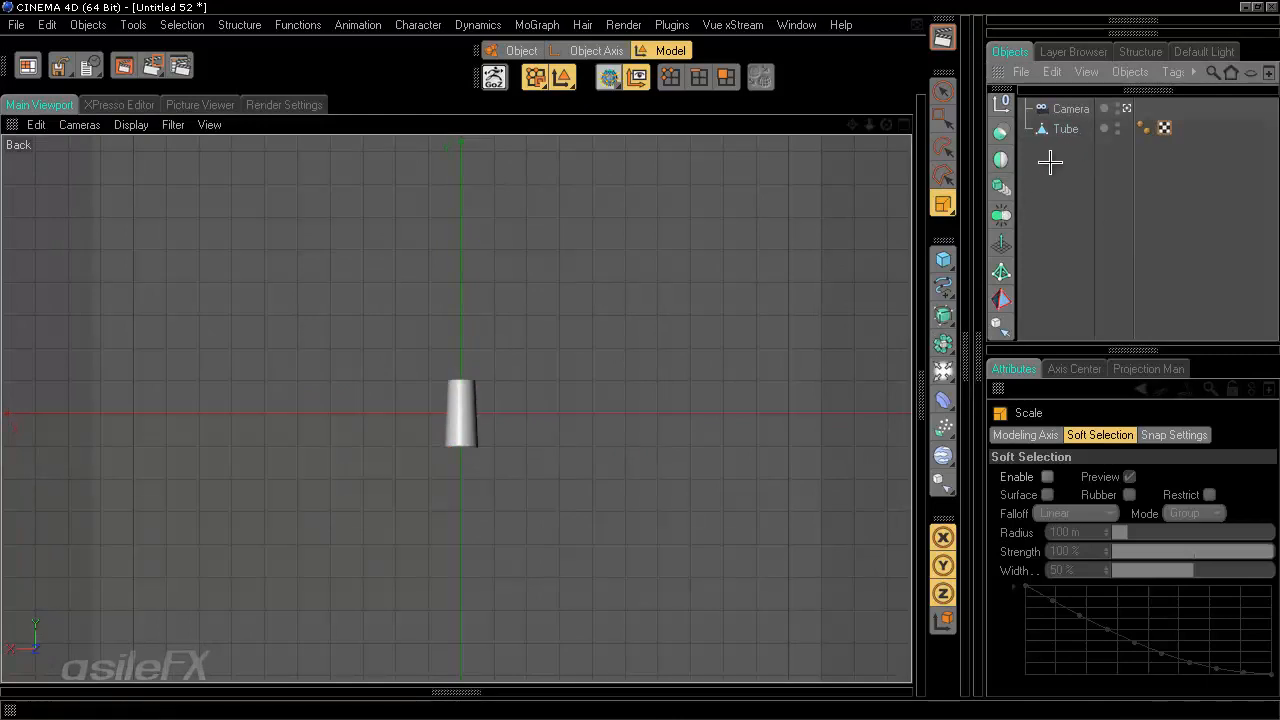
pyautogui.click(966, 356)
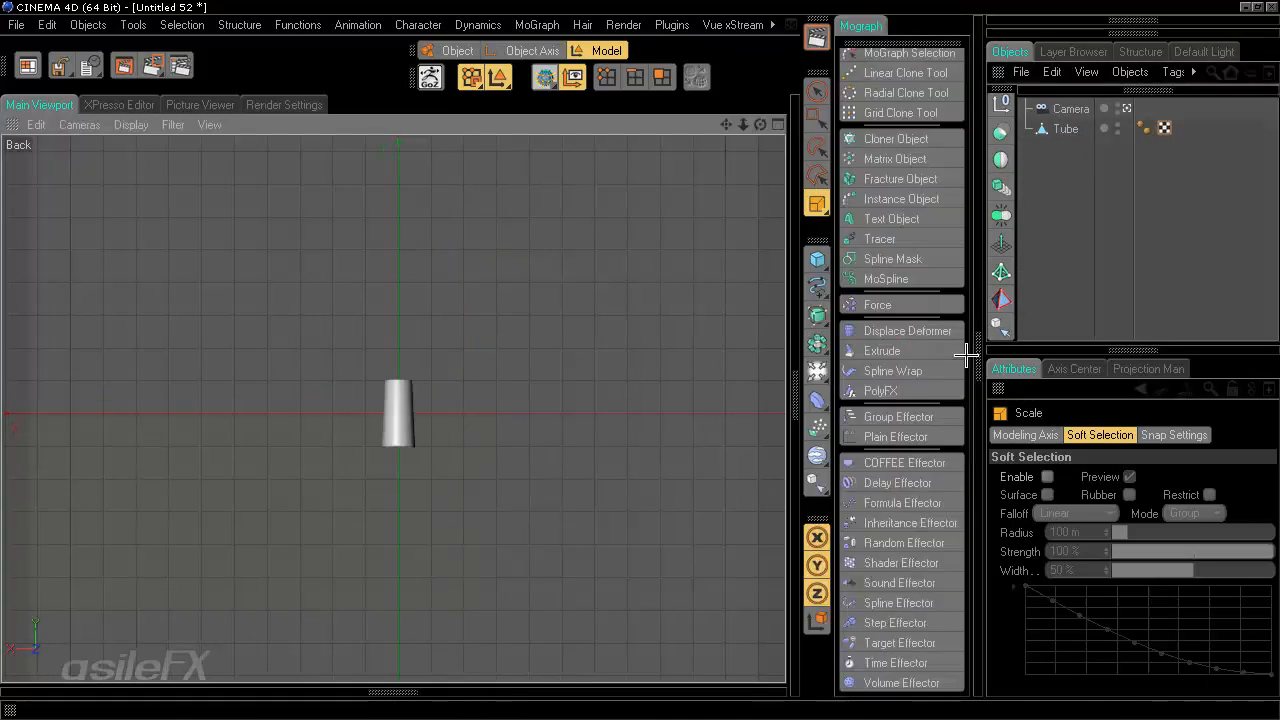
pyautogui.click(872, 147)
pyautogui.moveTo(1070, 150); pyautogui.dragTo(1078, 107)
pyautogui.click(1078, 107)
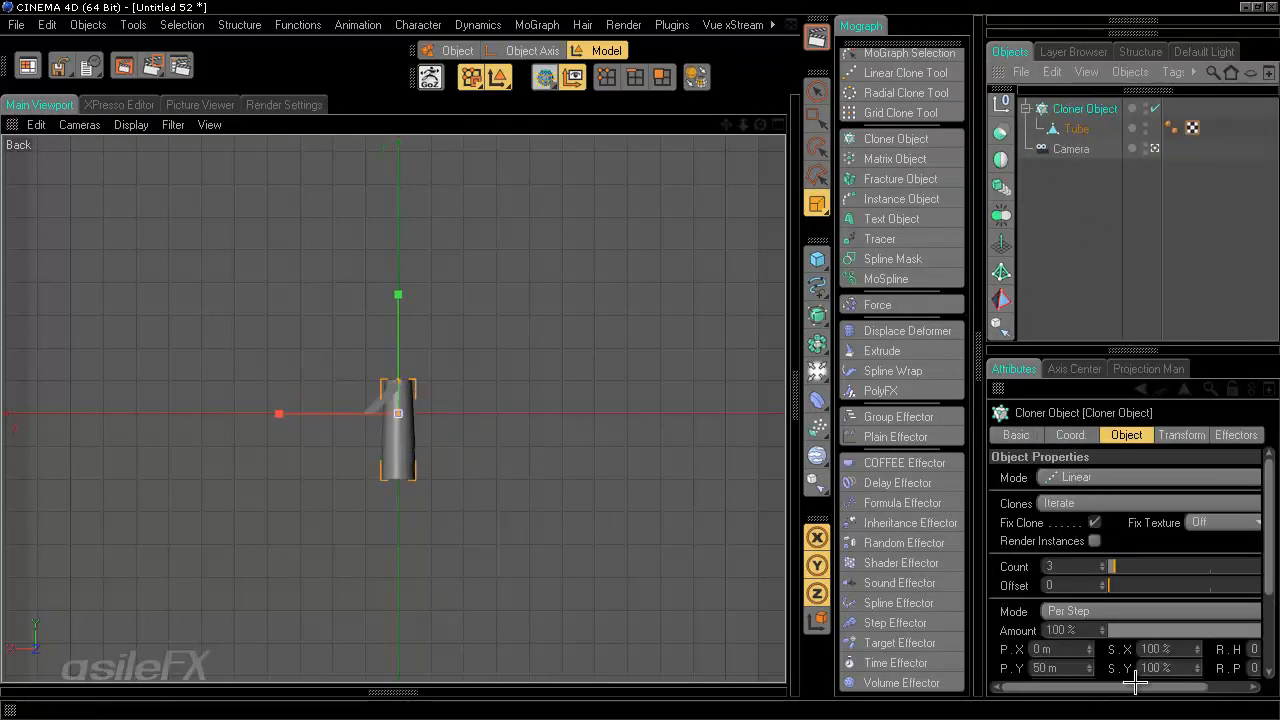
pyautogui.moveTo(1135, 680); pyautogui.dragTo(1178, 680)
pyautogui.moveTo(1073, 565); pyautogui.dragTo(1085, 565)
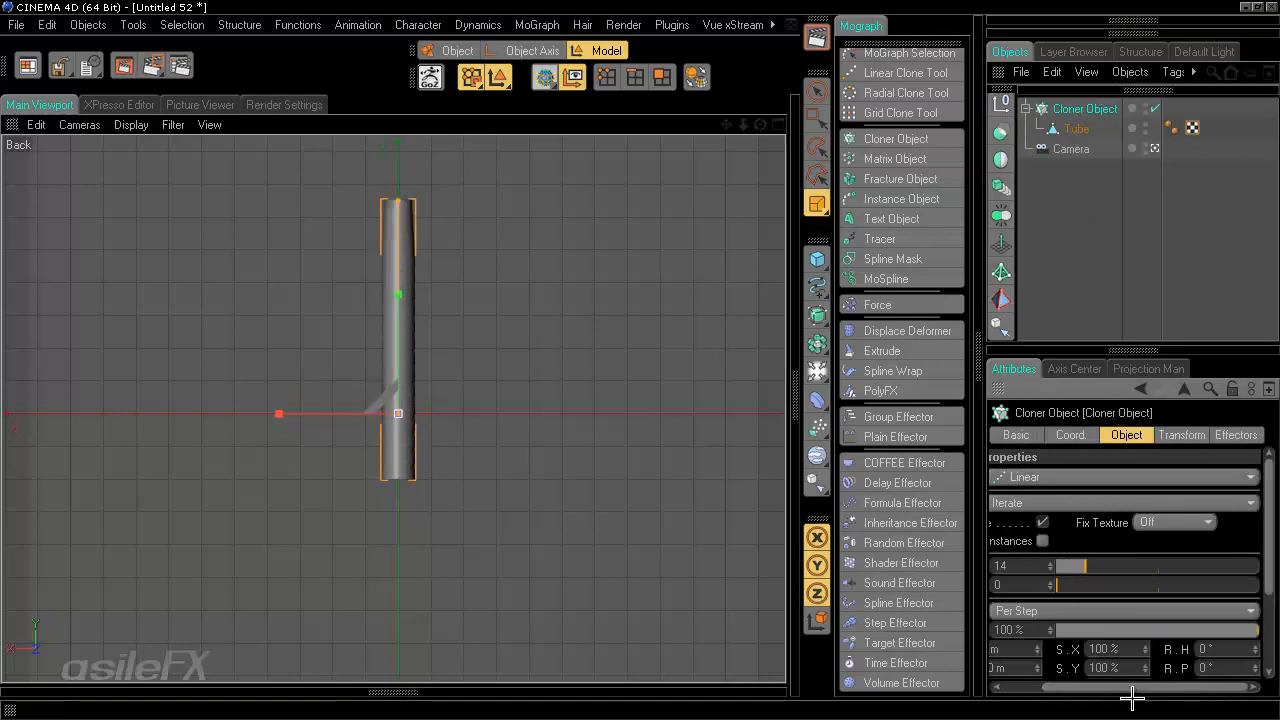
# - Increase the Cloner's per-step Y position offset between clones
pyautogui.moveTo(1102, 696); pyautogui.dragTo(1052, 690)
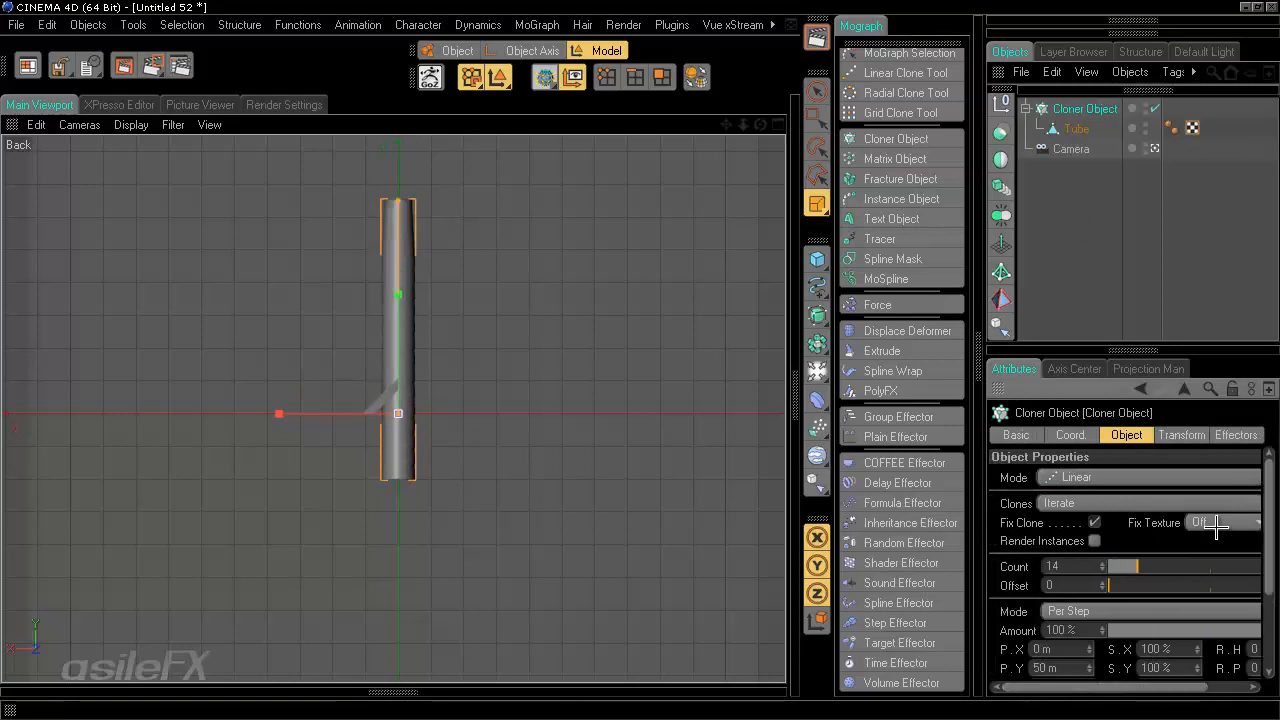
pyautogui.scroll(-3, 1241, 562)
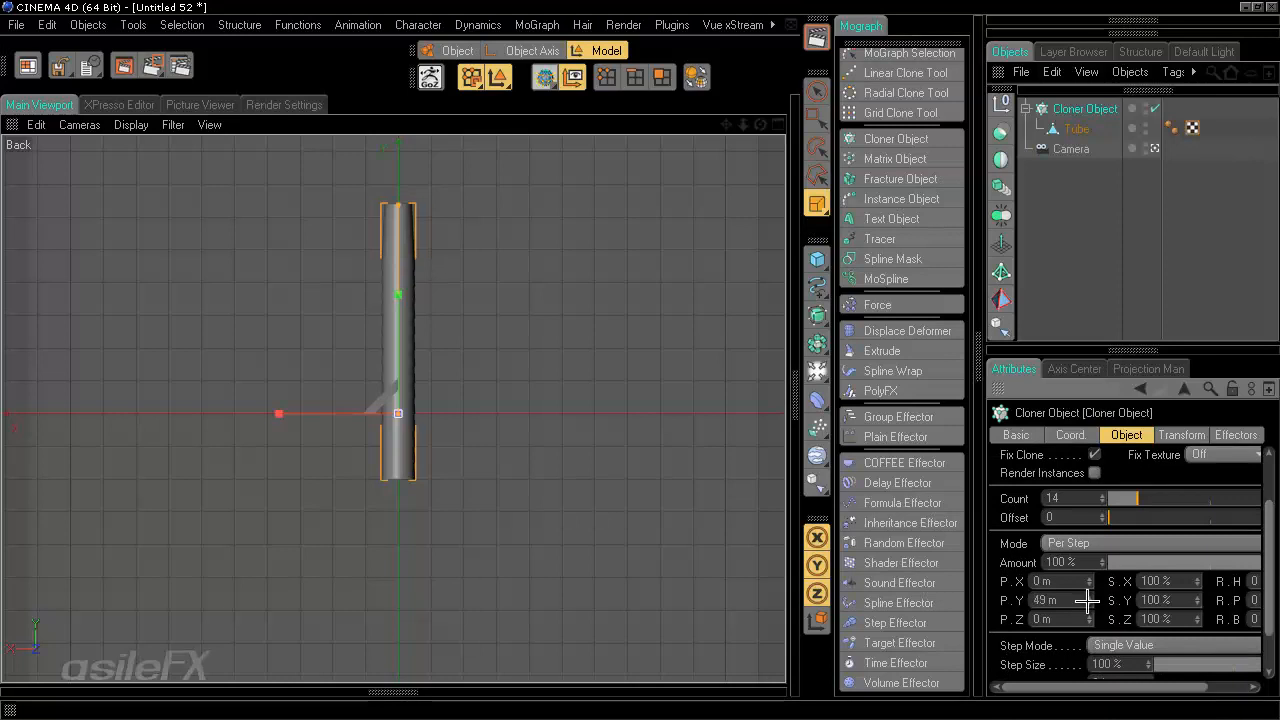
pyautogui.moveTo(1087, 600); pyautogui.dragTo(1087, 600)
# - Move the tube downward along its Y axis with the Move tool
pyautogui.press('e')
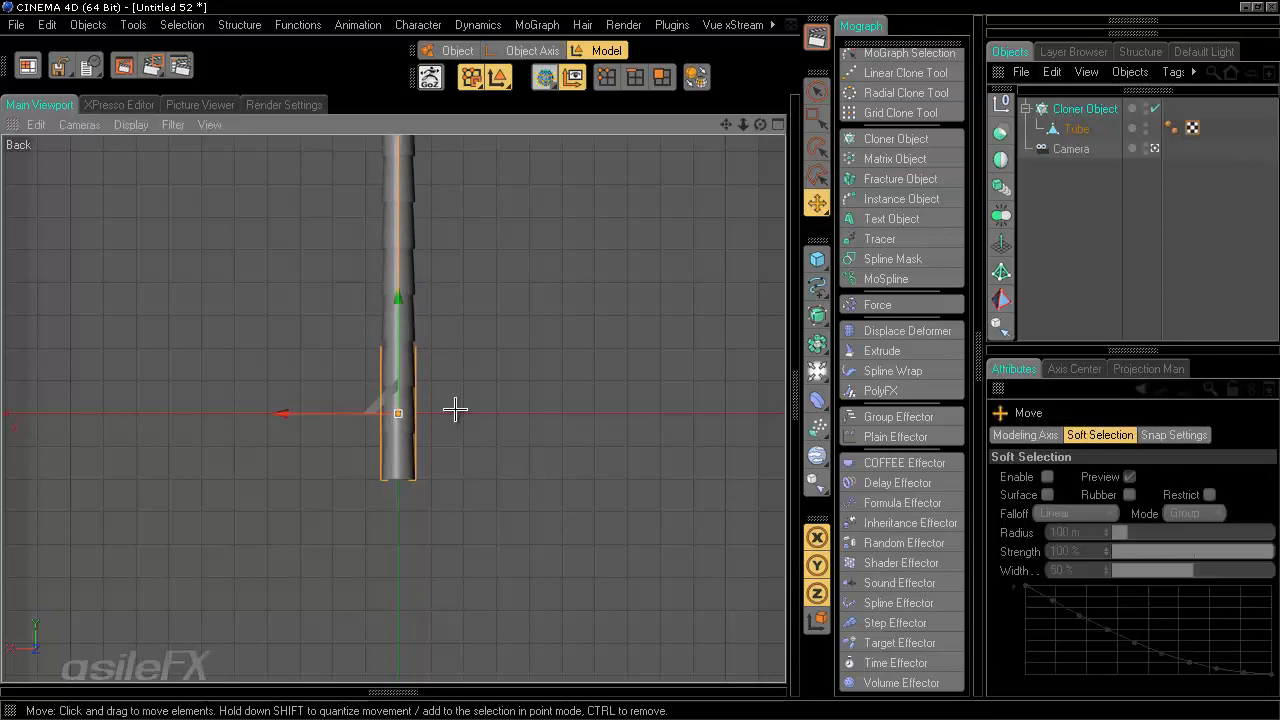
pyautogui.moveTo(398, 308); pyautogui.dragTo(398, 560)
pyautogui.scroll(-5, 640, 359)
pyautogui.keyDown('alt'); pyautogui.moveTo(640, 359); pyautogui.dragTo(638, 359, button='right'); pyautogui.keyUp('alt')
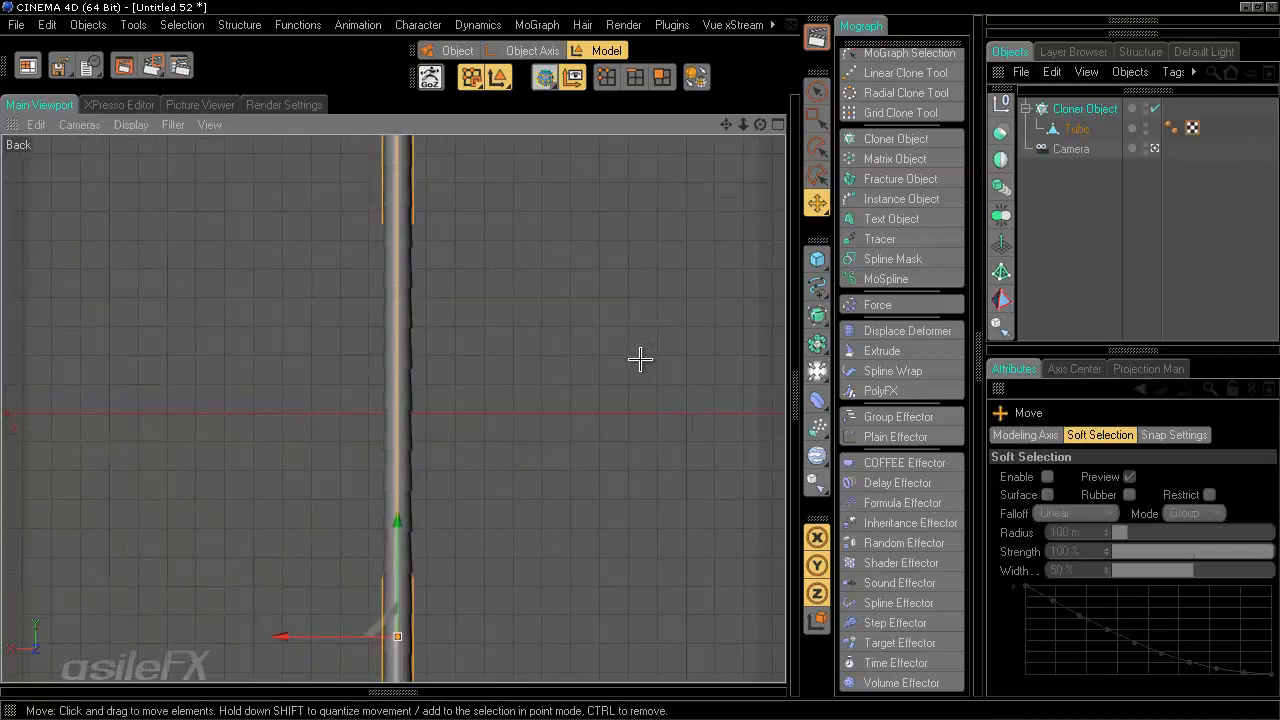
pyautogui.keyDown('alt'); pyautogui.moveTo(584, 283); pyautogui.dragTo(639, 360, button='middle'); pyautogui.keyUp('alt')
pyautogui.keyDown('alt'); pyautogui.moveTo(639, 360); pyautogui.dragTo(583, 283, button='right'); pyautogui.keyUp('alt')
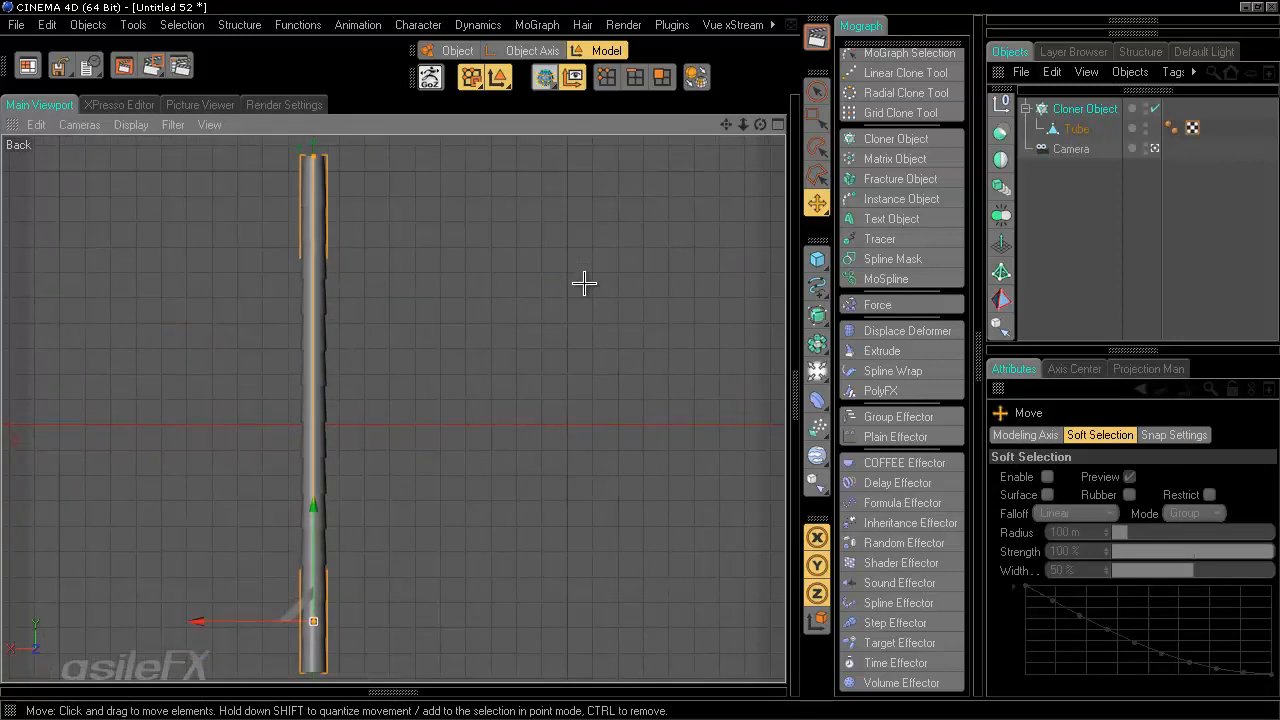
pyautogui.keyDown('alt'); pyautogui.moveTo(583, 283); pyautogui.dragTo(640, 358, button='middle'); pyautogui.keyUp('alt')
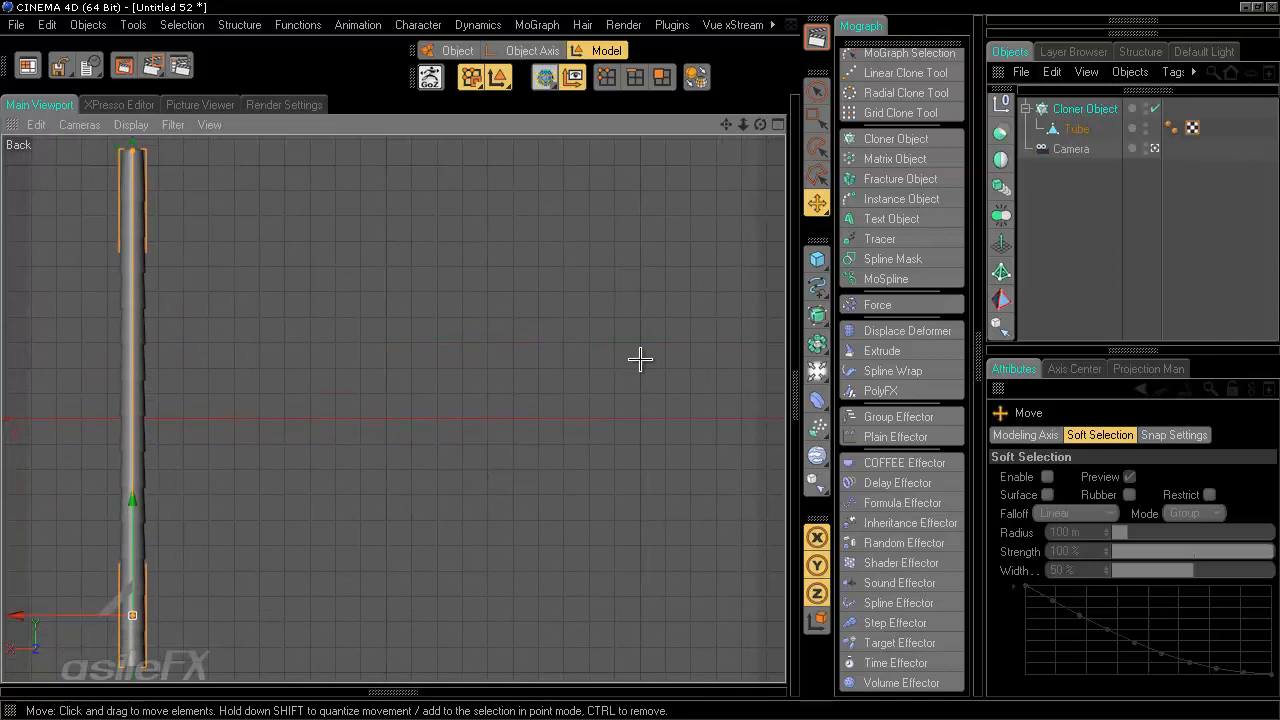
pyautogui.keyDown('alt'); pyautogui.moveTo(640, 359); pyautogui.dragTo(638, 360, button='right'); pyautogui.keyUp('alt')
pyautogui.keyDown('alt'); pyautogui.moveTo(638, 360); pyautogui.dragTo(643, 361, button='middle'); pyautogui.keyUp('alt')
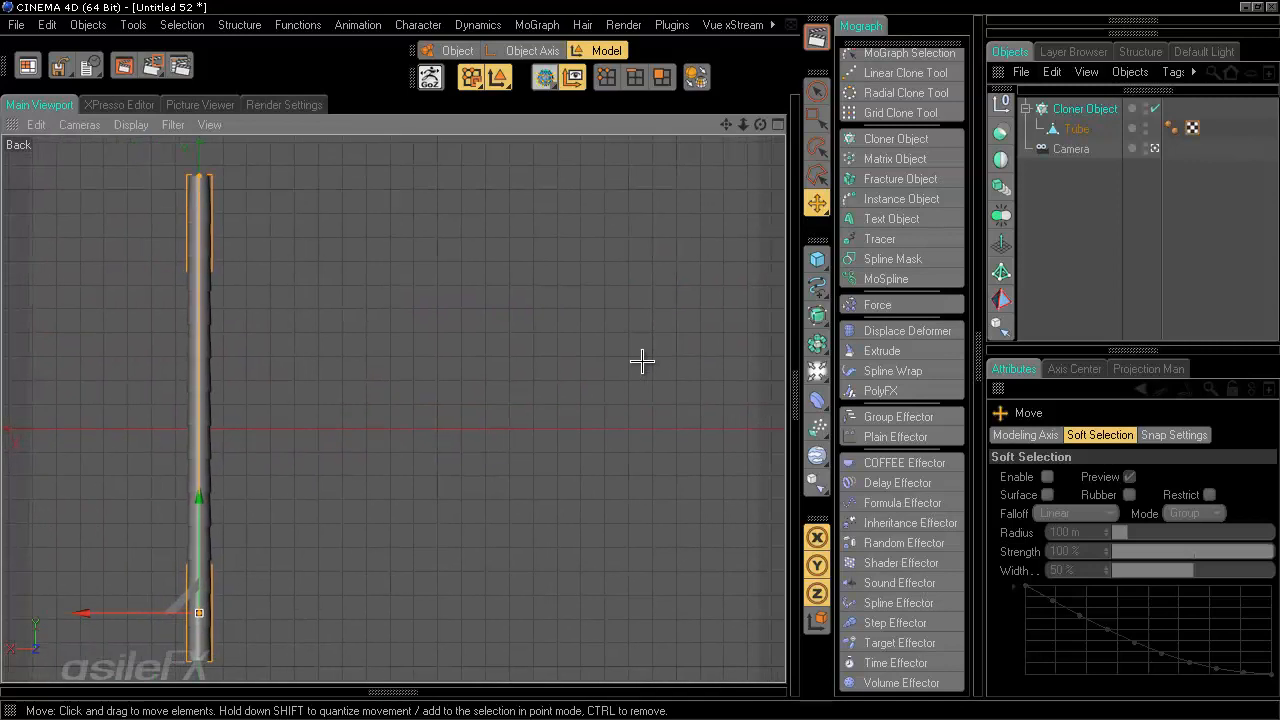
# - Set the Cloner's per-step Y position to 170 m
pyautogui.click(1100, 106)
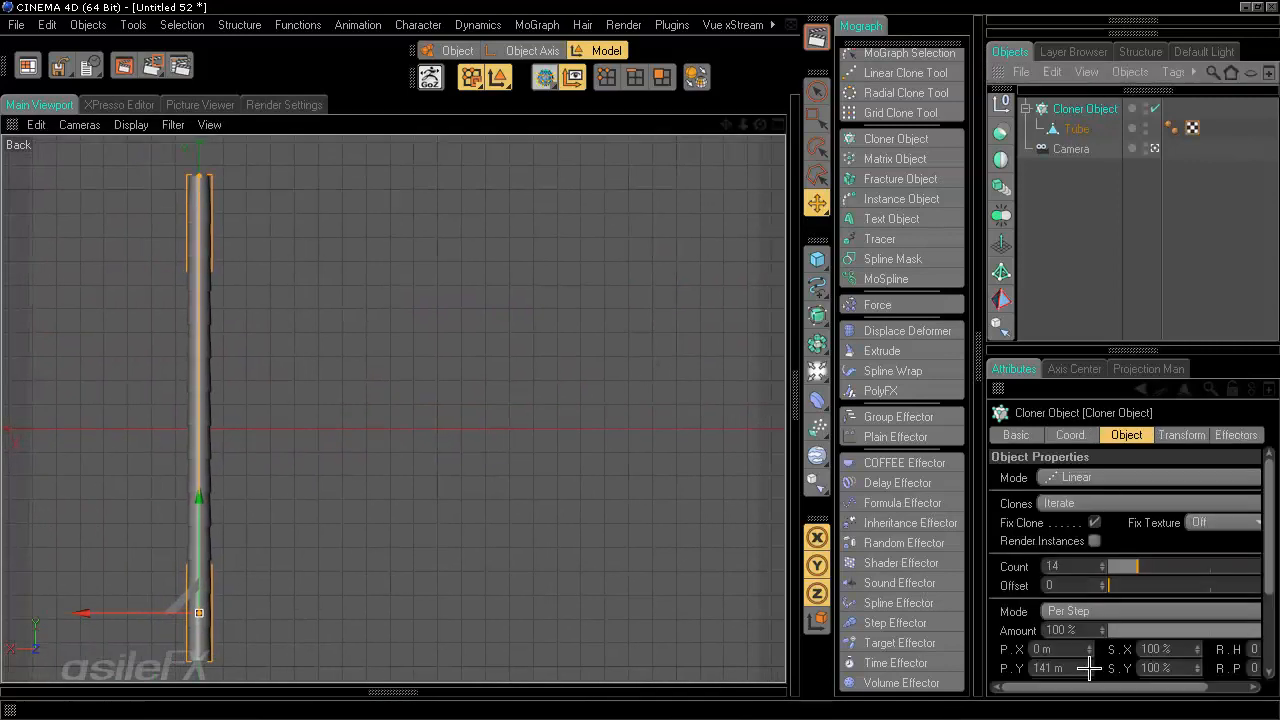
pyautogui.moveTo(1088, 668); pyautogui.dragTo(1088, 666)
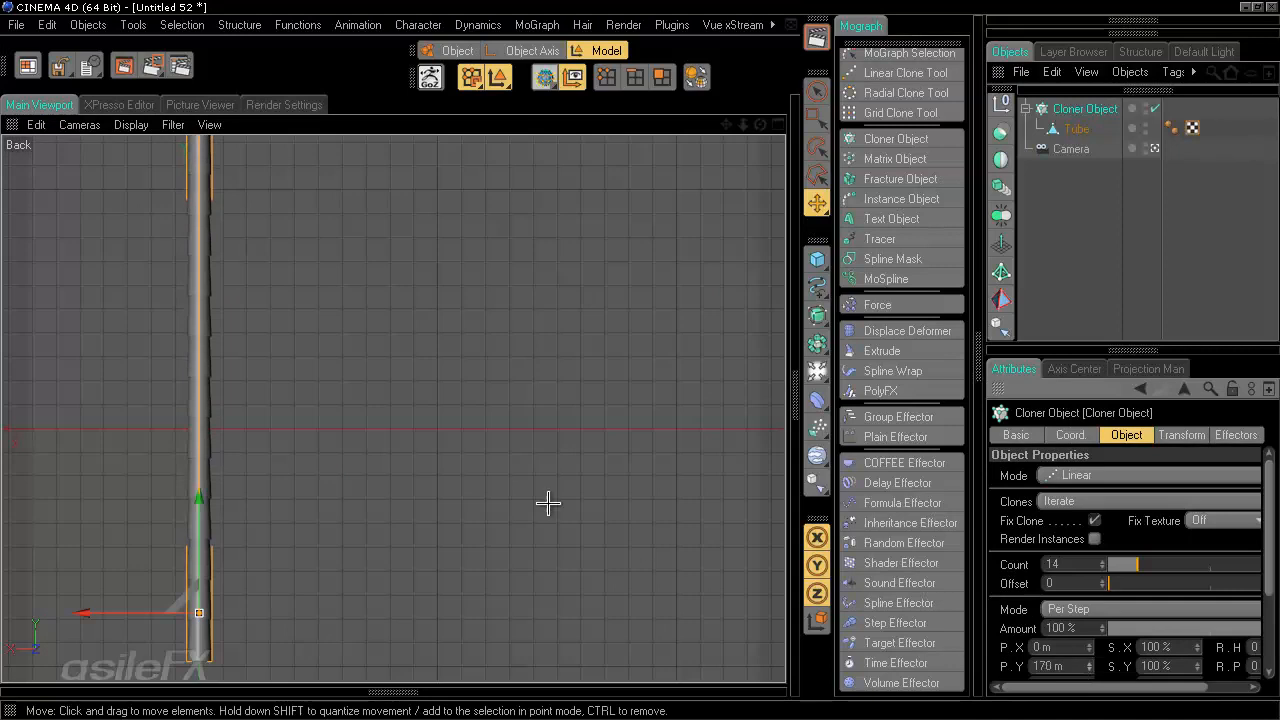
pyautogui.keyDown('alt'); pyautogui.moveTo(640, 358); pyautogui.dragTo(640, 358, button='middle'); pyautogui.keyUp('alt')
pyautogui.keyDown('alt'); pyautogui.moveTo(640, 358); pyautogui.dragTo(640, 358, button='right'); pyautogui.keyUp('alt')
pyautogui.keyDown('alt'); pyautogui.moveTo(640, 358); pyautogui.dragTo(642, 360, button='middle'); pyautogui.keyUp('alt')
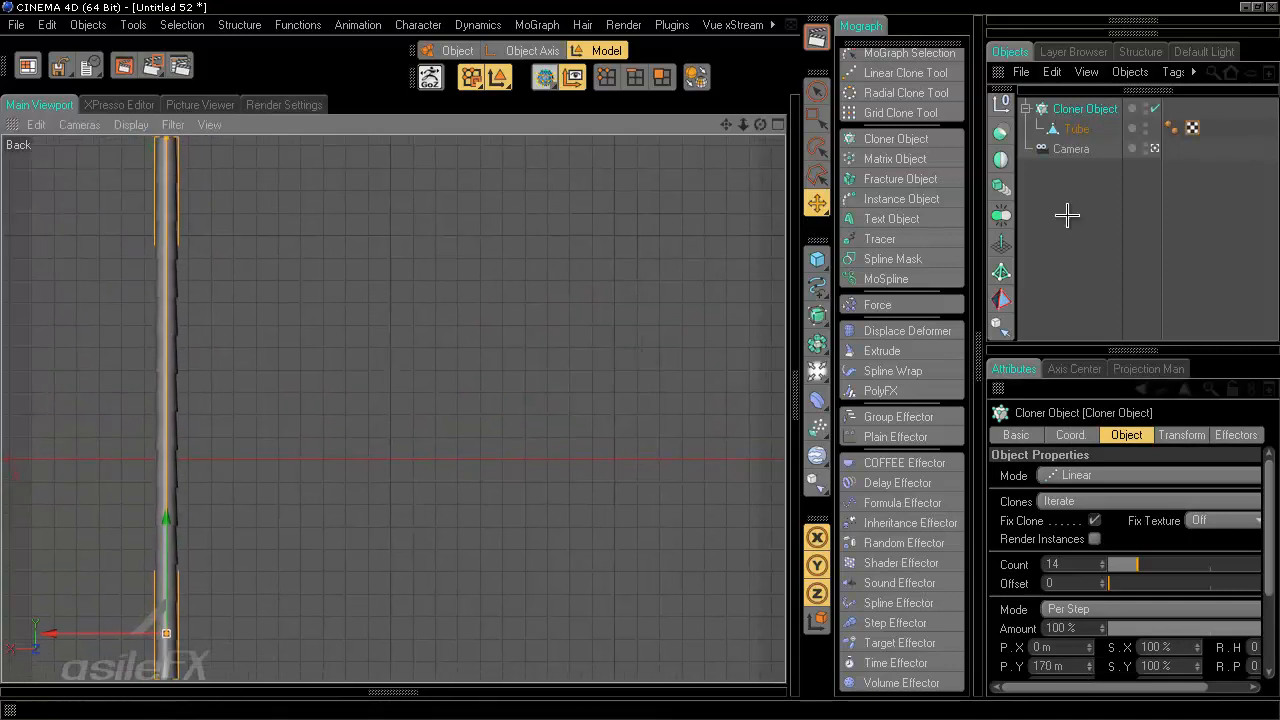
pyautogui.click(1068, 289)
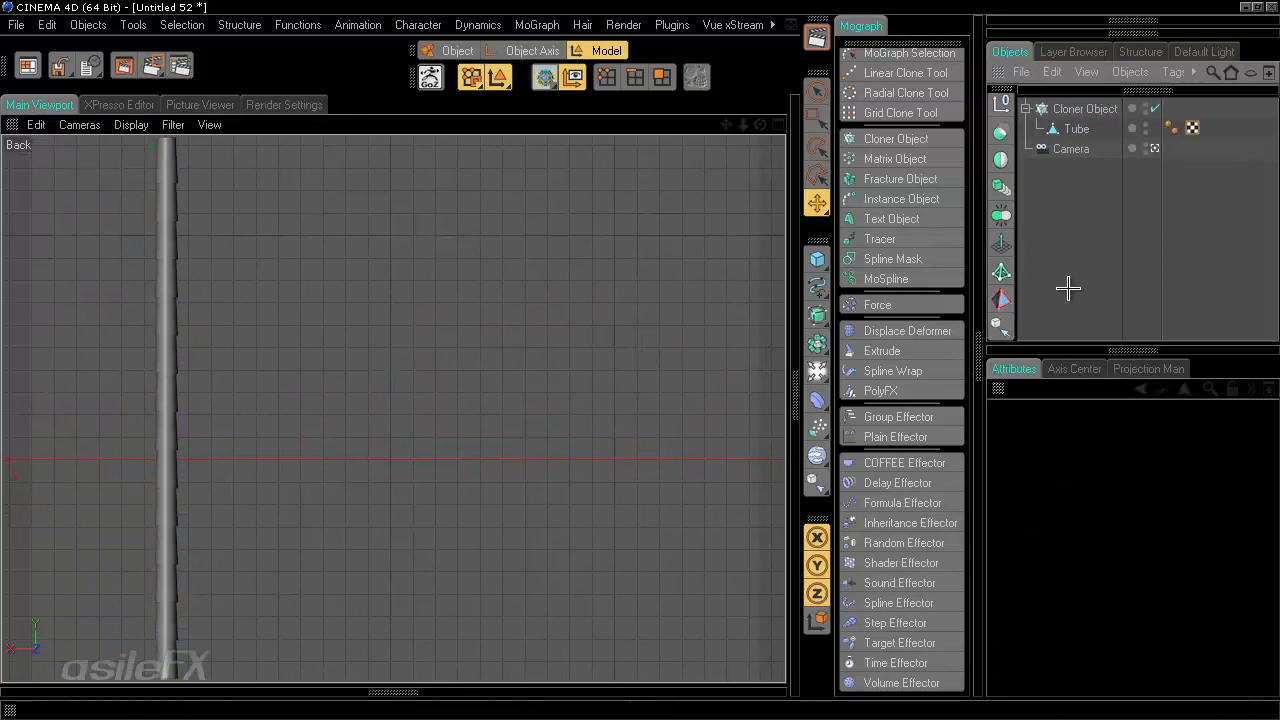
# - In the Cloner's transform settings, set the per-clone pitch rotation to 29°
pyautogui.click(1089, 108)
pyautogui.click(1196, 431)
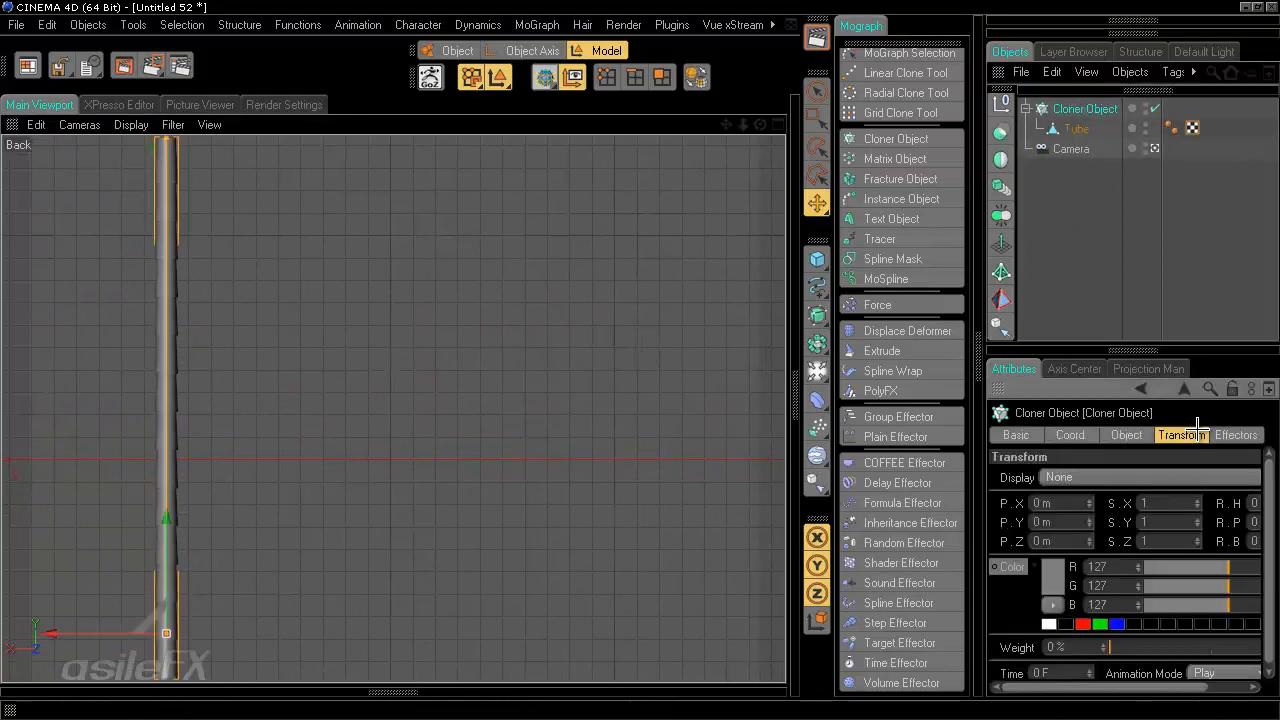
pyautogui.moveTo(1165, 687); pyautogui.dragTo(1216, 687)
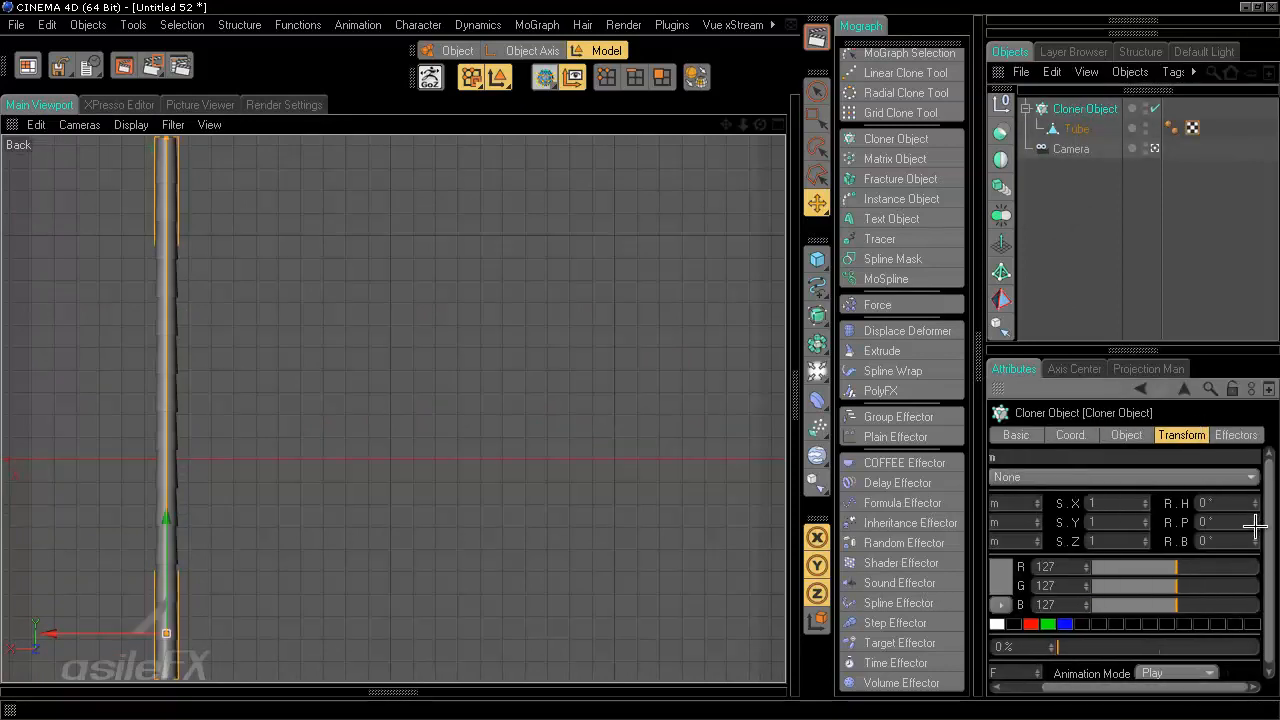
pyautogui.moveTo(1255, 525)
pyautogui.mouseDown()
pyautogui.moveTo(1255, 537)
pyautogui.moveTo(1255, 514)
pyautogui.moveTo(1255, 528)
pyautogui.mouseUp()
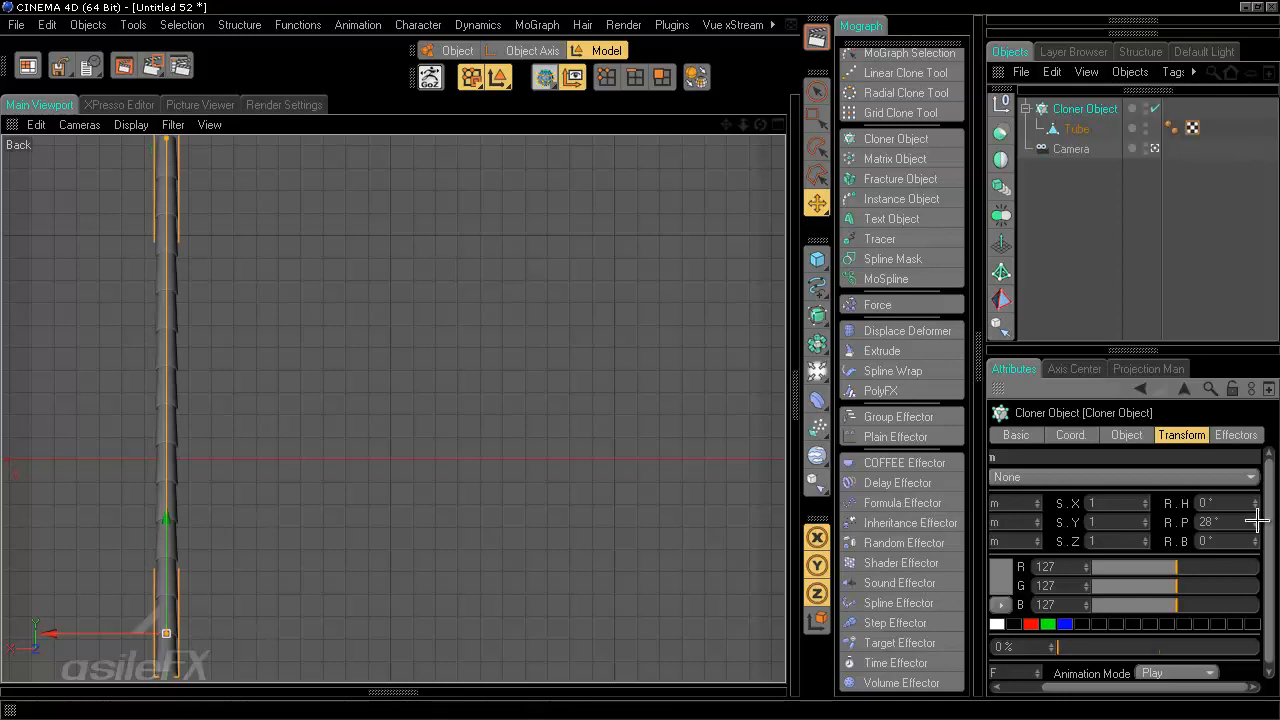
pyautogui.moveTo(1256, 521); pyautogui.dragTo(1257, 519)
pyautogui.moveTo(1222, 697); pyautogui.dragTo(1171, 694)
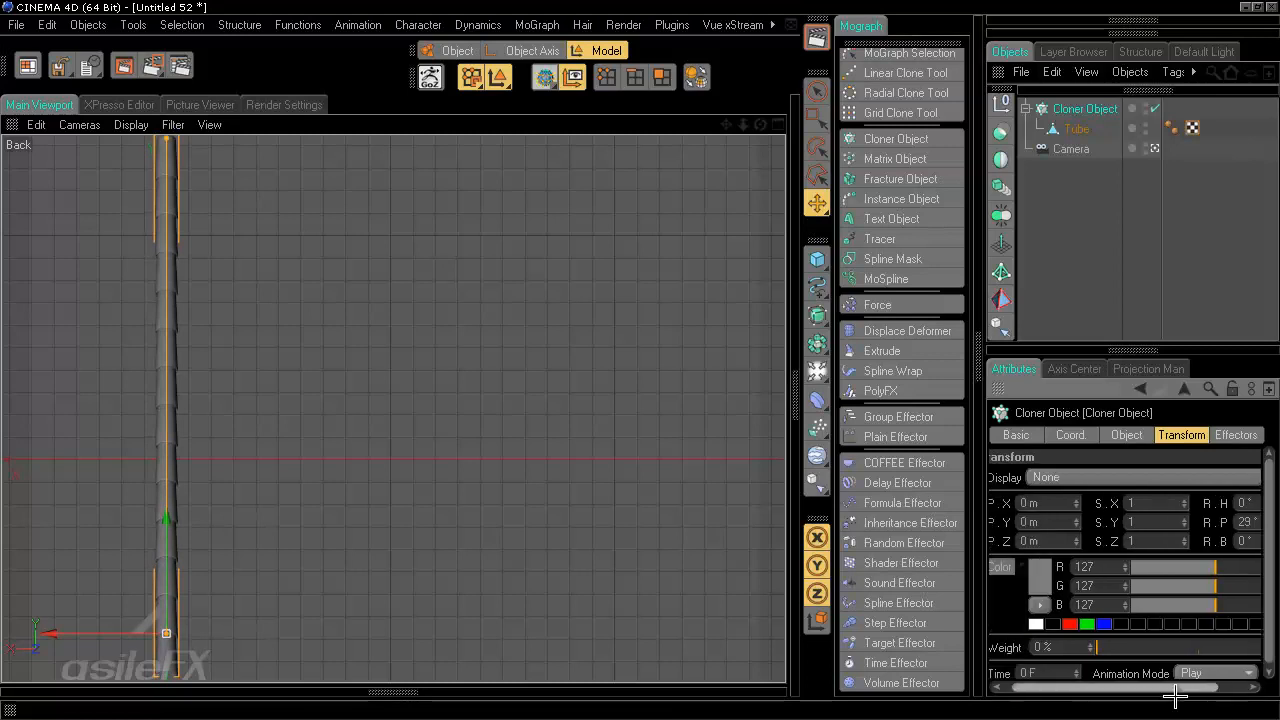
# - Set the Cloner's clone color to a tan of R 159, G 138, B 102
pyautogui.click(1055, 577)
pyautogui.click(1026, 509)
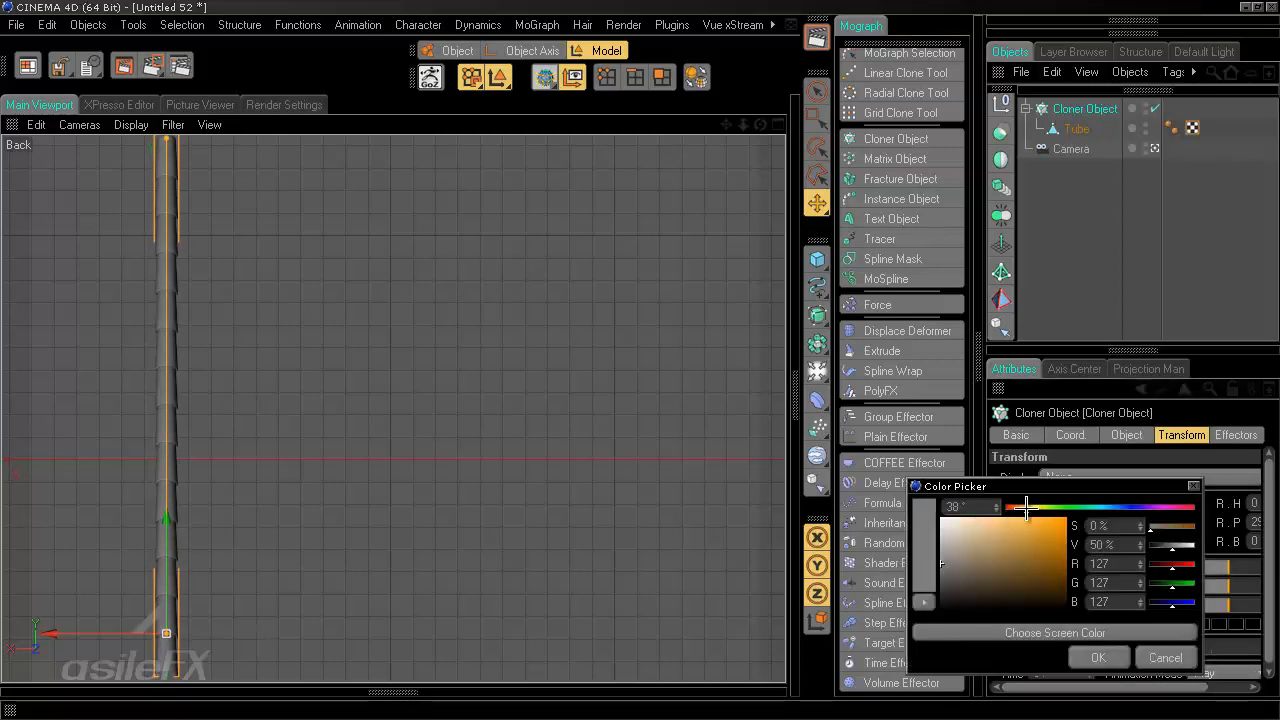
pyautogui.moveTo(1015, 555)
pyautogui.mouseDown()
pyautogui.moveTo(968, 542)
pyautogui.moveTo(985, 551)
pyautogui.mouseUp()
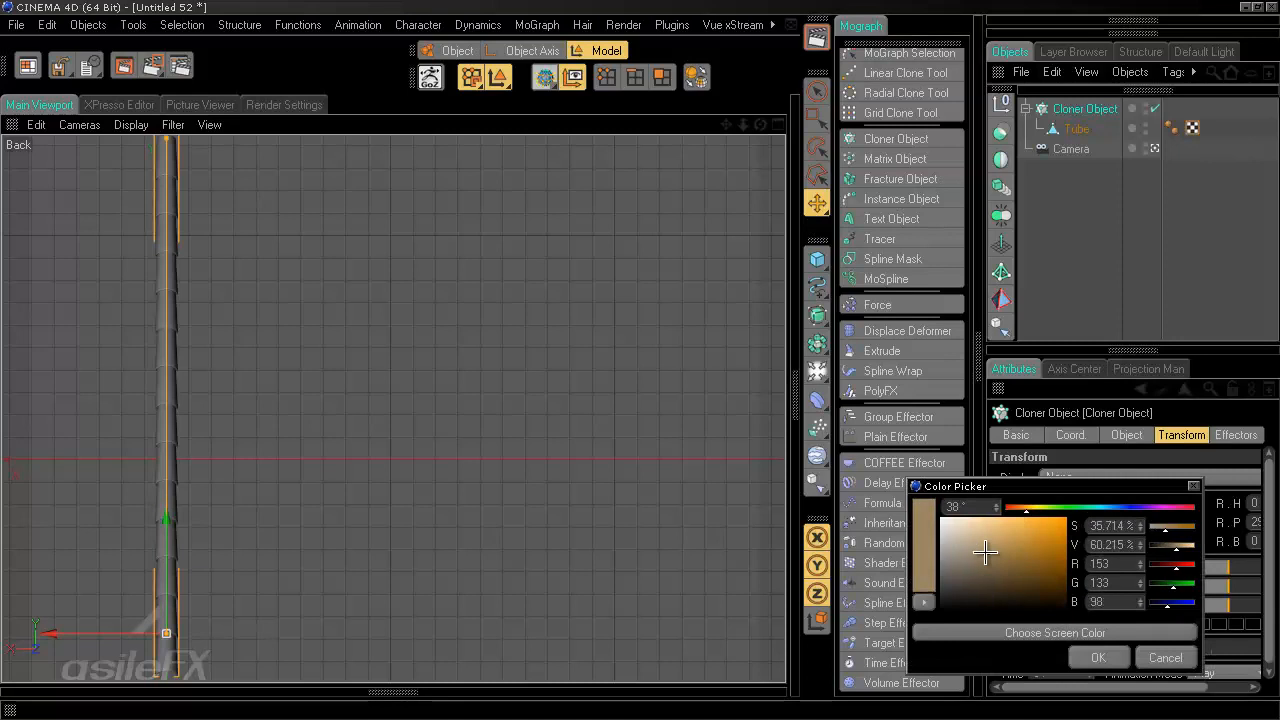
pyautogui.click(1098, 657)
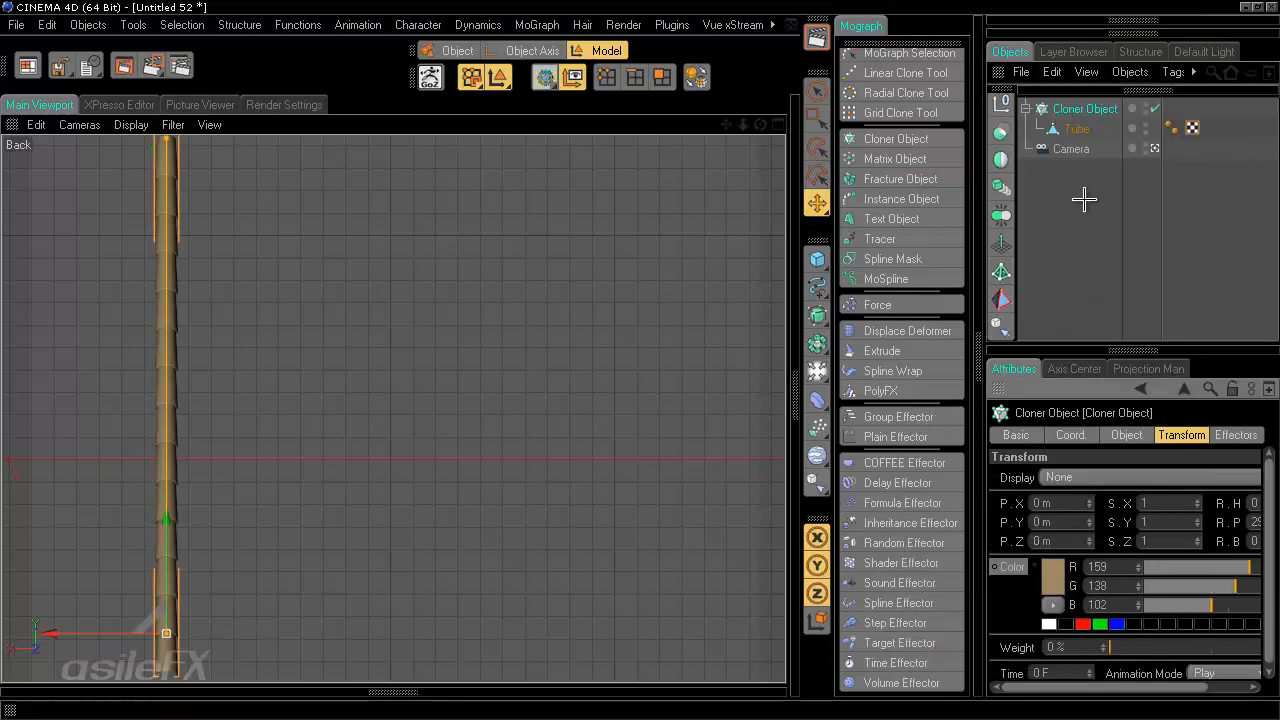
pyautogui.click(1092, 229)
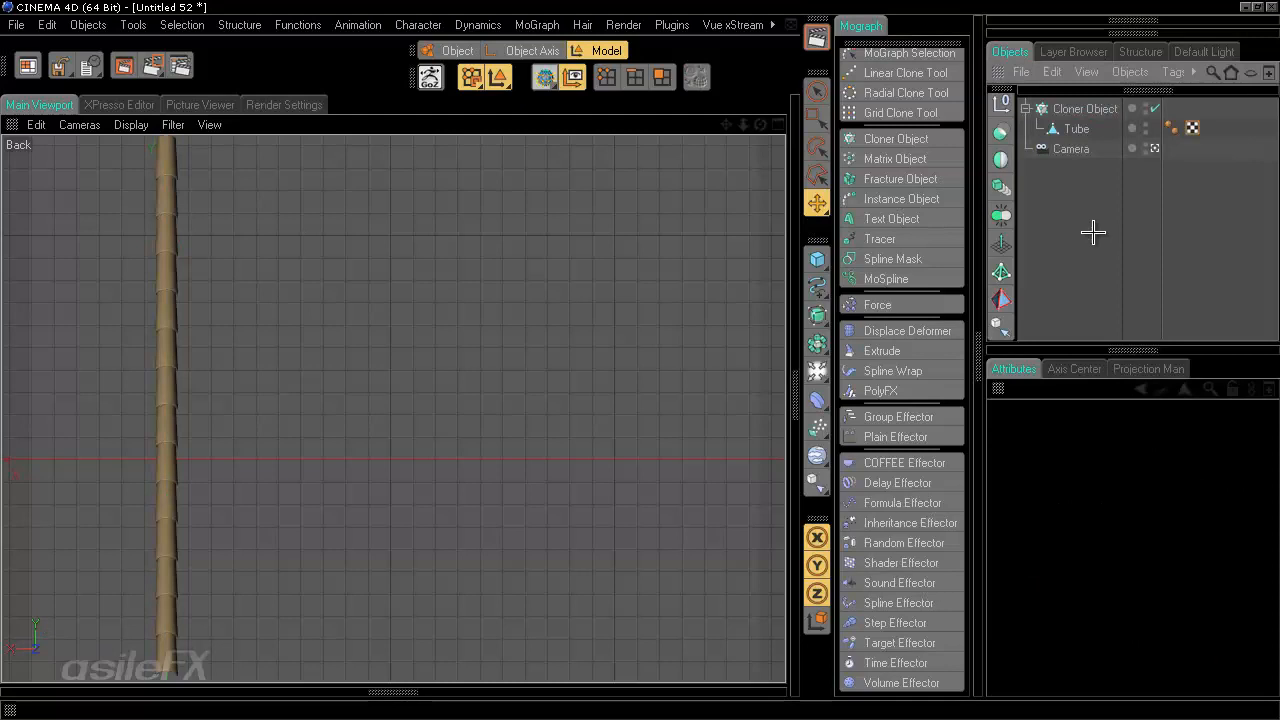
pyautogui.scroll(1, 420, 345)
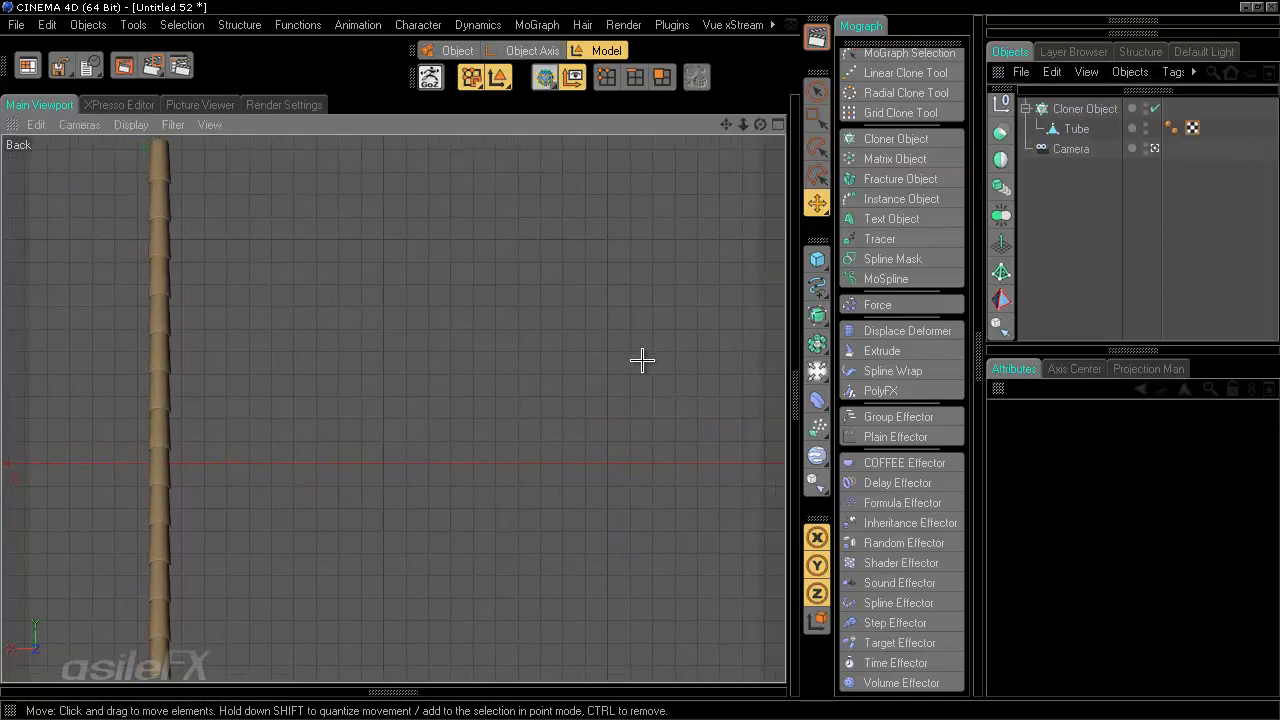
pyautogui.scroll(1, 641, 360)
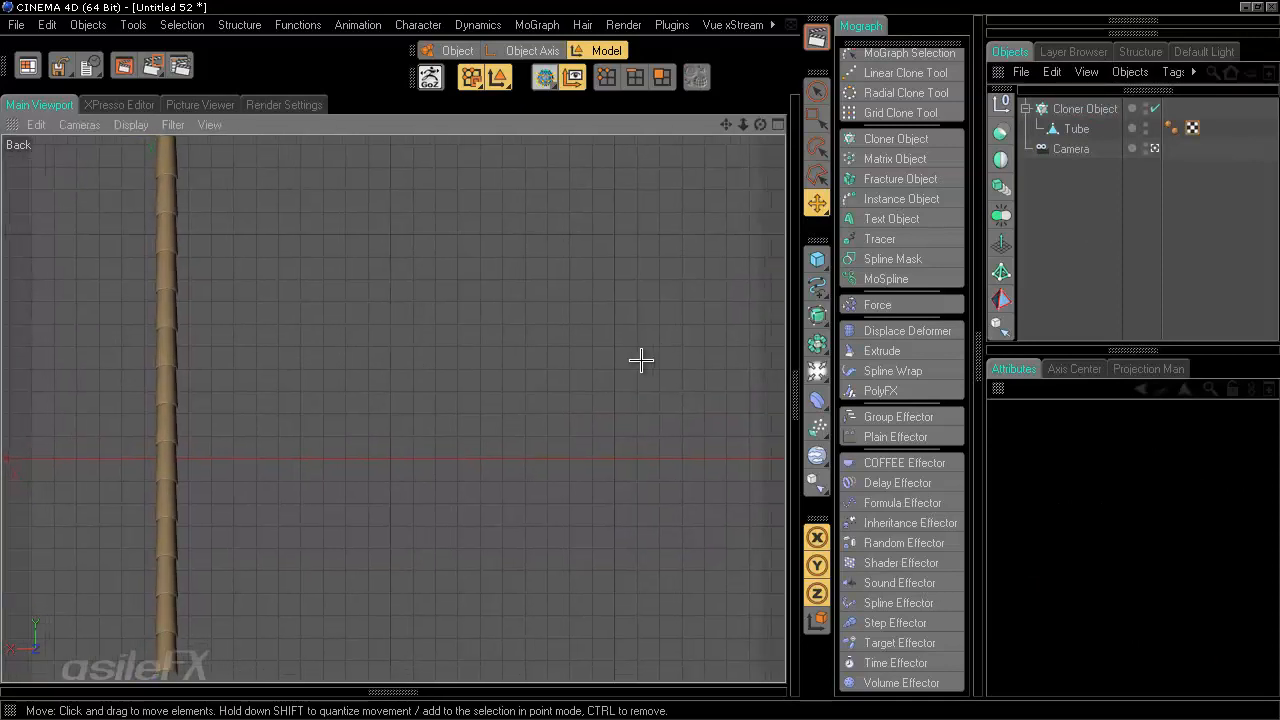
# - Duplicate the Cloner object with its tube
pyautogui.click(1082, 108)
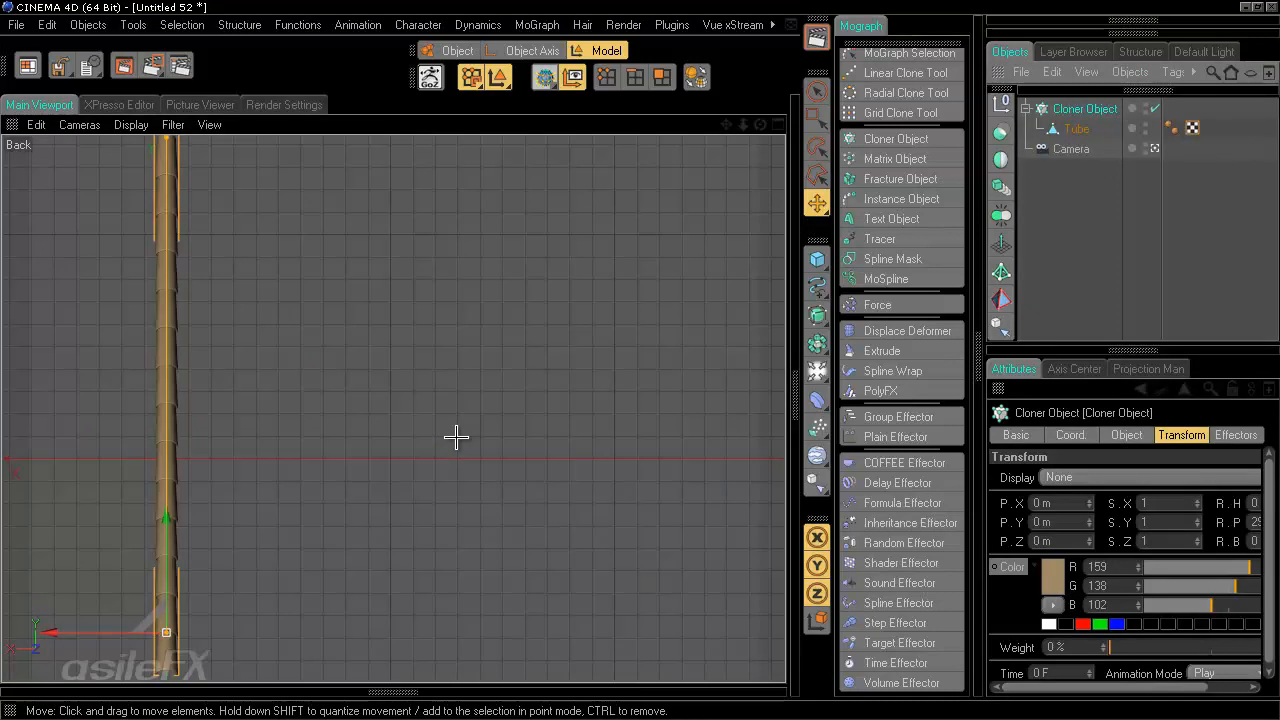
pyautogui.hotkey('ctrl', 'c')
pyautogui.hotkey('ctrl', 'v')
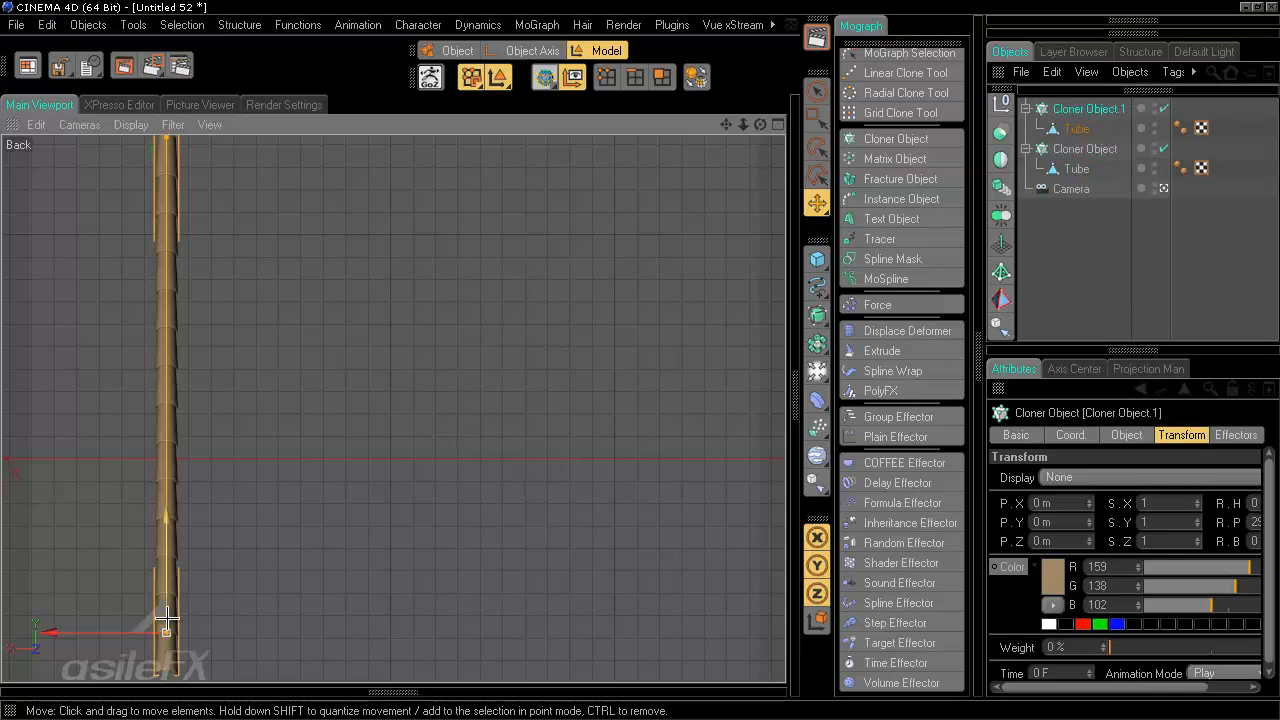
# - Rotate the duplicate Cloner to a heading of 180°
pyautogui.press('r')
pyautogui.middleClick(737, 249)
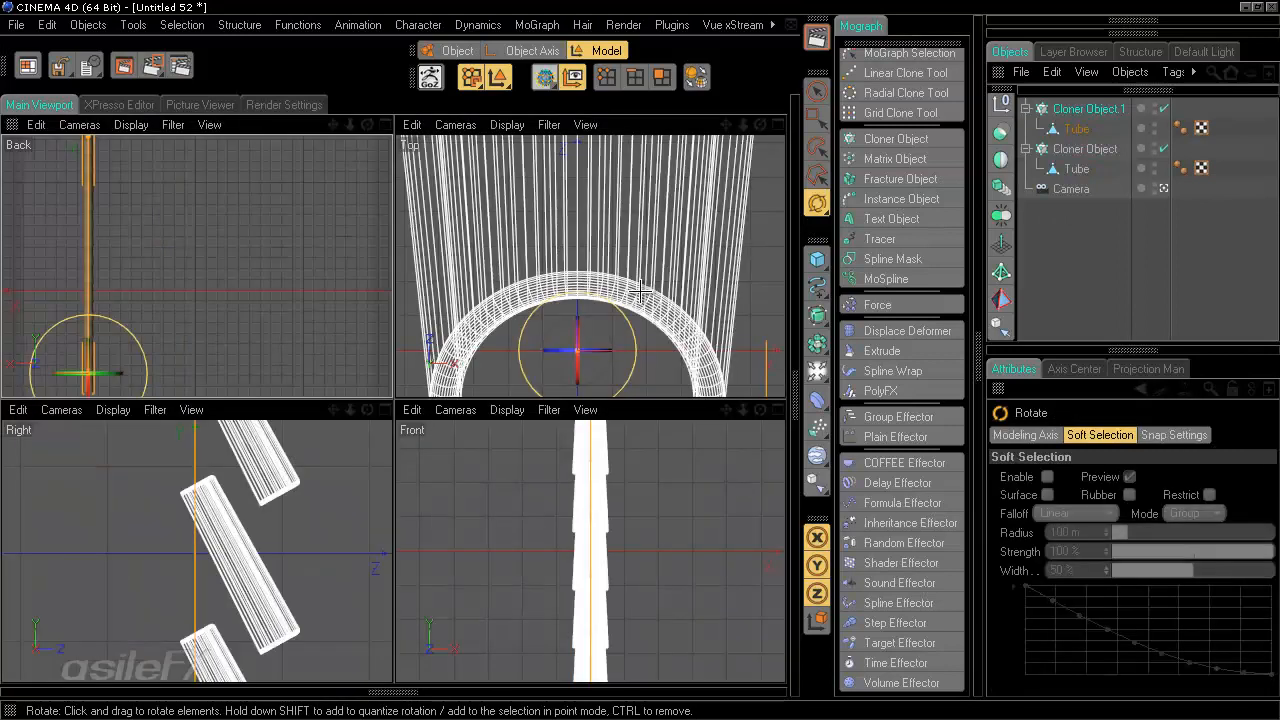
pyautogui.keyDown('alt'); pyautogui.moveTo(271, 577); pyautogui.dragTo(286, 606, button='right'); pyautogui.keyUp('alt')
pyautogui.keyDown('alt'); pyautogui.moveTo(286, 606); pyautogui.dragTo(300, 476, button='middle'); pyautogui.keyUp('alt')
pyautogui.keyDown('alt'); pyautogui.moveTo(300, 476); pyautogui.dragTo(392, 421, button='right'); pyautogui.keyUp('alt')
pyautogui.click(1160, 356)
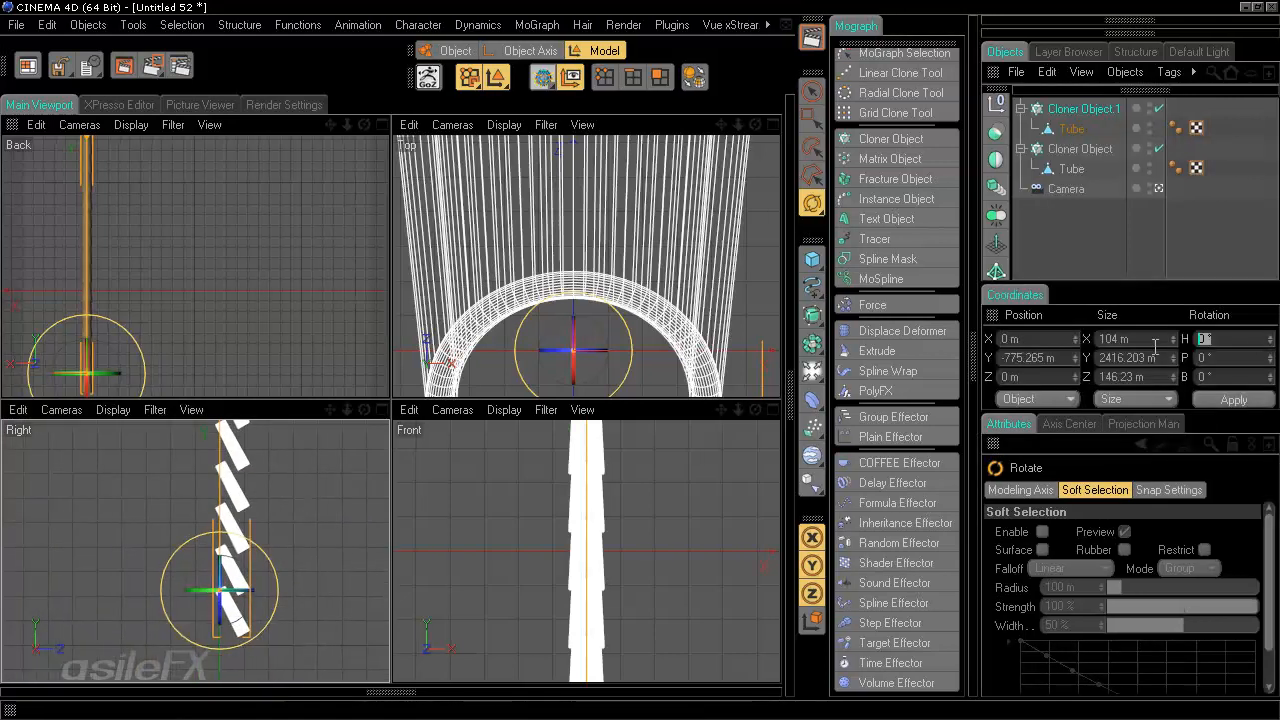
pyautogui.write('180')
pyautogui.press('Return')
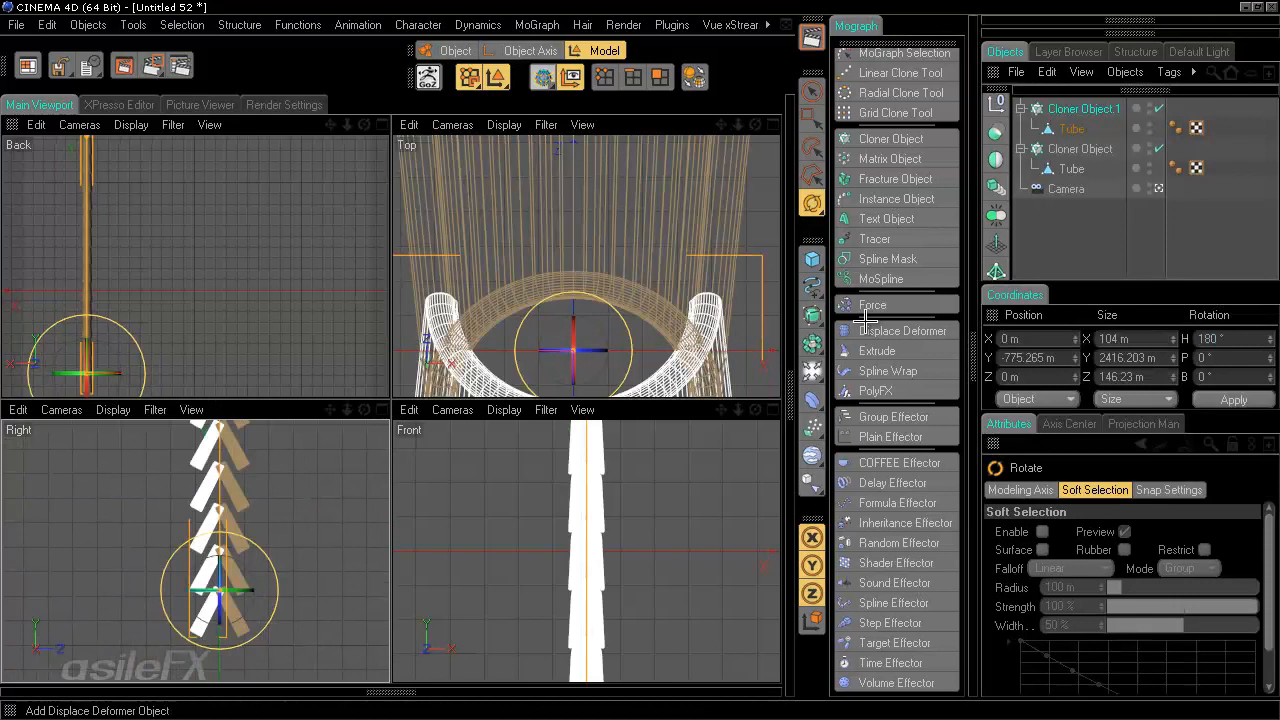
# - Move the duplicate Cloner along X to about -58 m beside the original
pyautogui.middleClick(328, 228)
pyautogui.press('e')
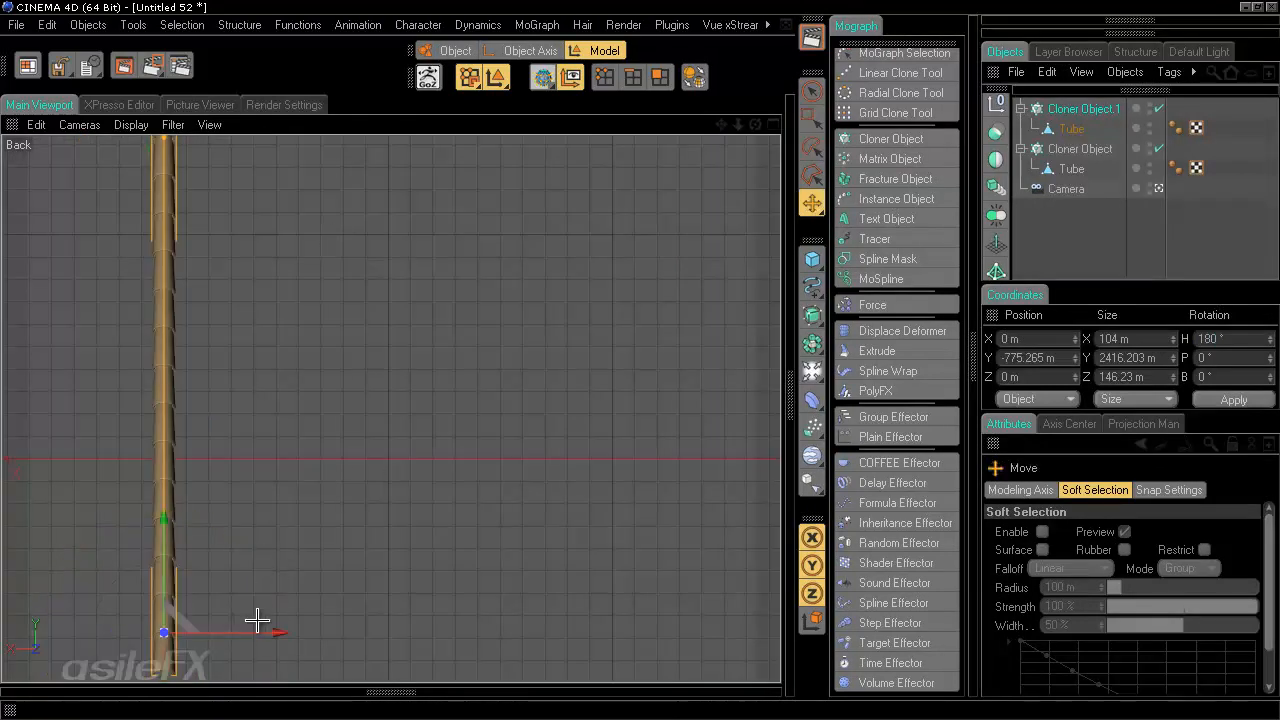
pyautogui.moveTo(261, 633); pyautogui.dragTo(273, 633)
pyautogui.moveTo(638, 360); pyautogui.dragTo(642, 360)
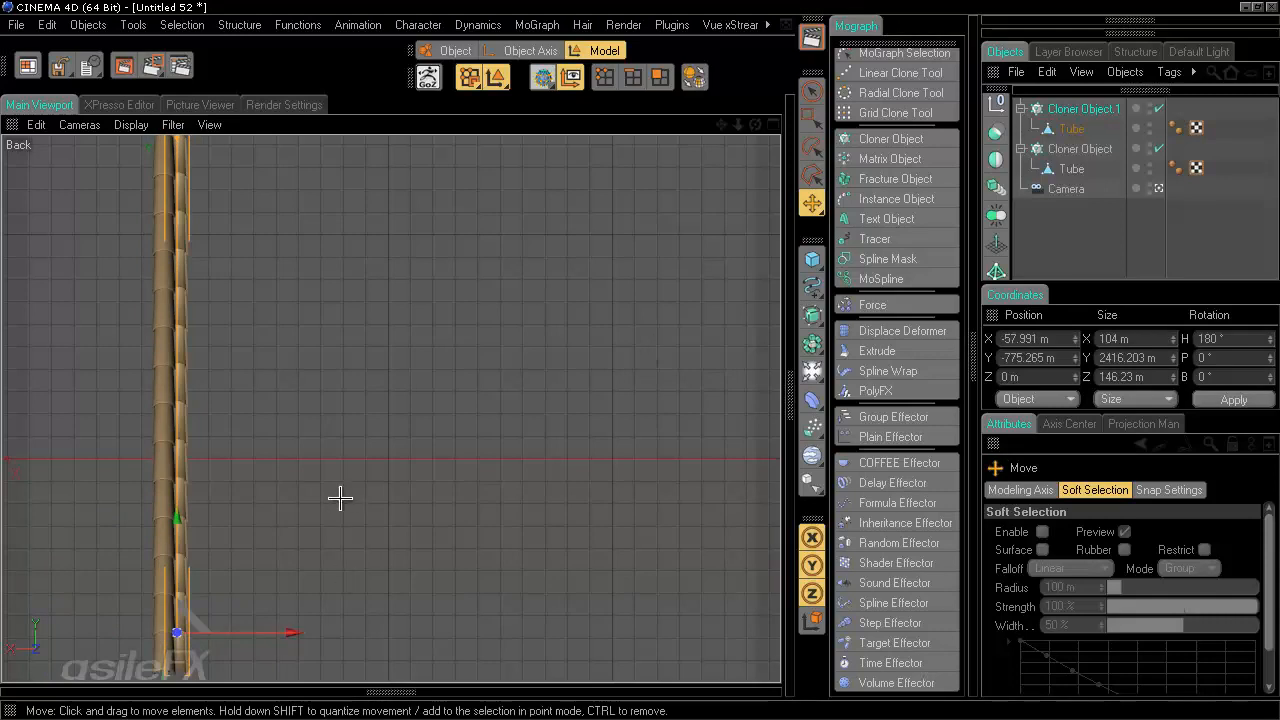
pyautogui.middleClick(338, 196)
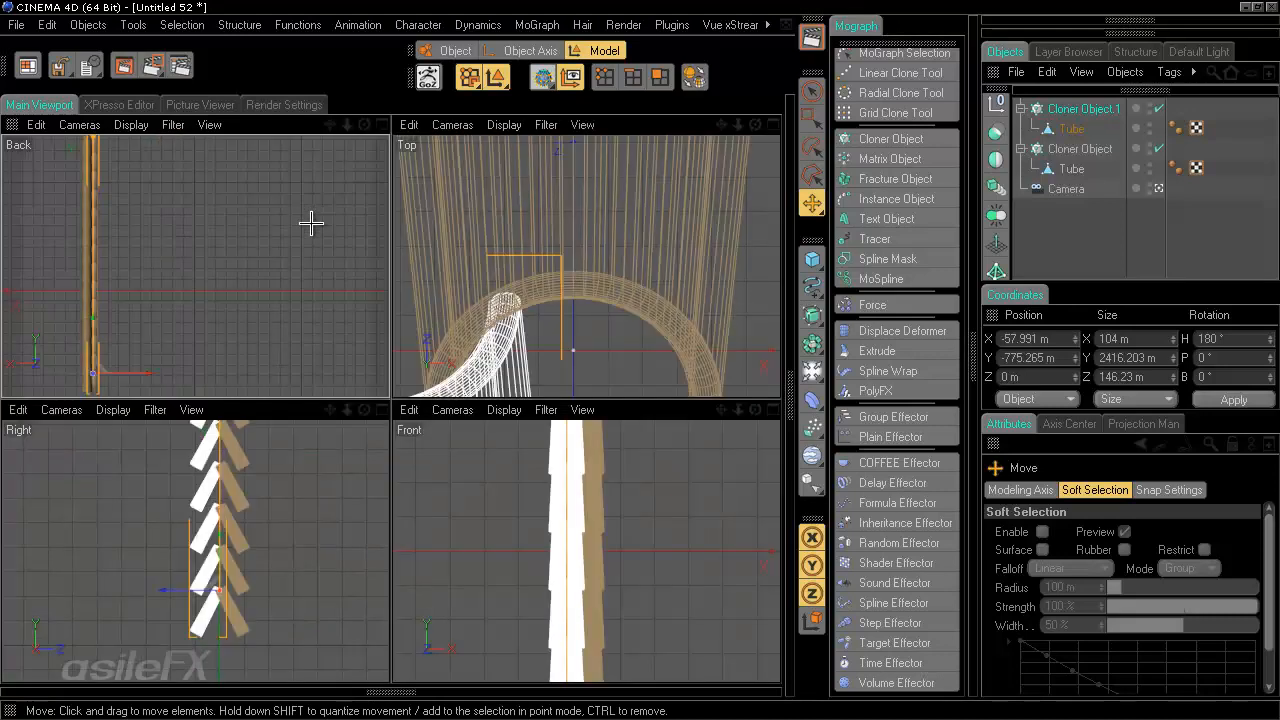
pyautogui.middleClick(217, 236)
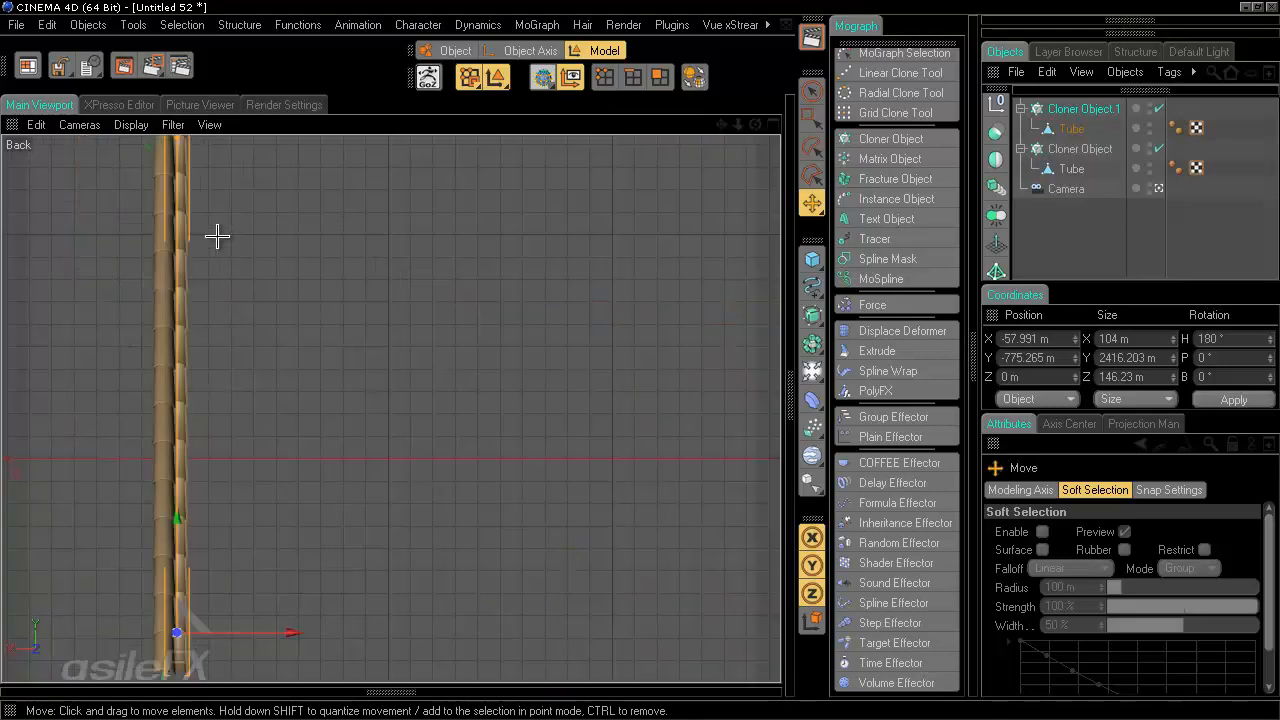
# - Try setting the duplicate Cloner's per-step pitch to -23° and resizing it, then undo
pyautogui.click(1085, 109)
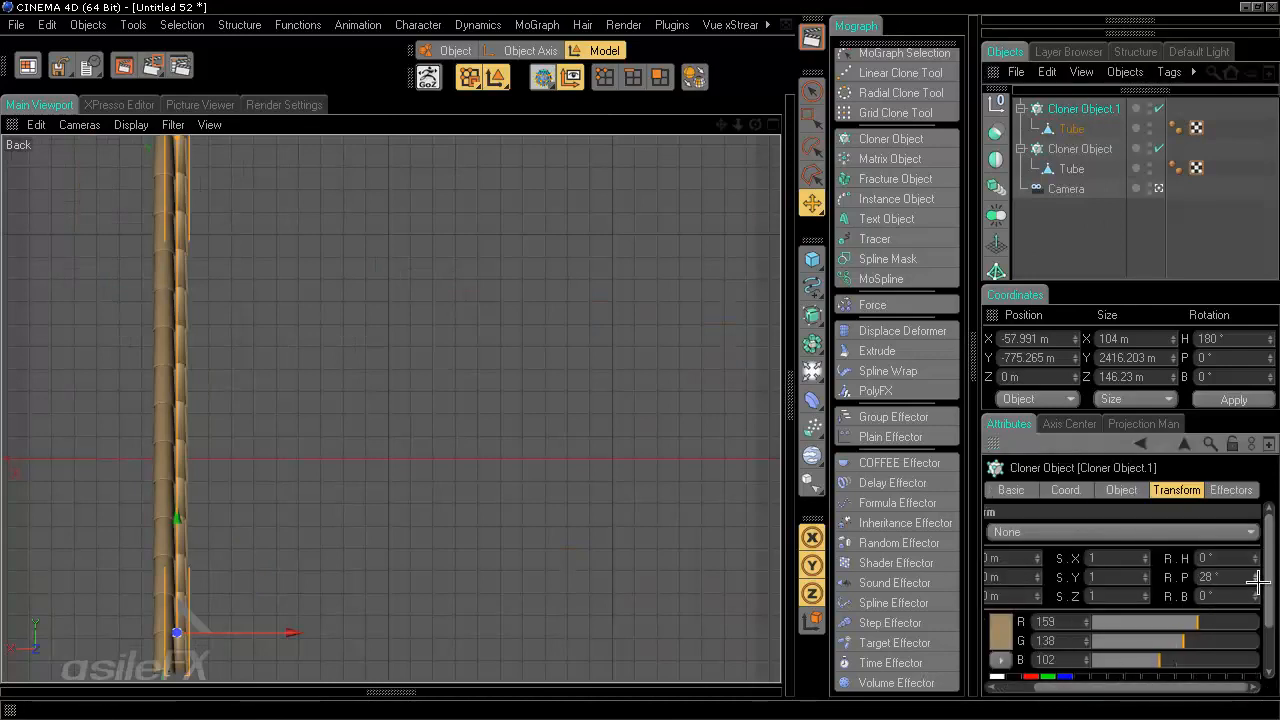
pyautogui.moveTo(1257, 581); pyautogui.dragTo(1258, 584)
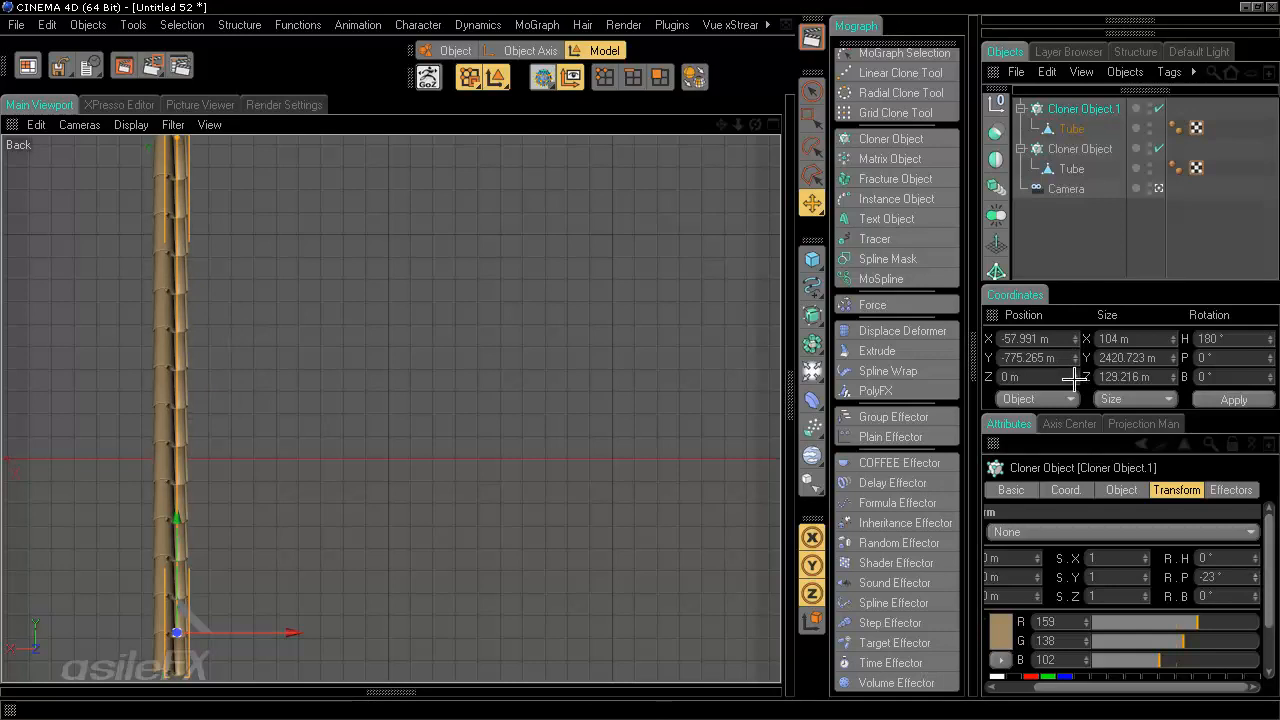
pyautogui.moveTo(1075, 380); pyautogui.dragTo(1067, 330)
pyautogui.moveTo(1063, 239); pyautogui.dragTo(1077, 378)
pyautogui.hotkey('ctrl', 'z')
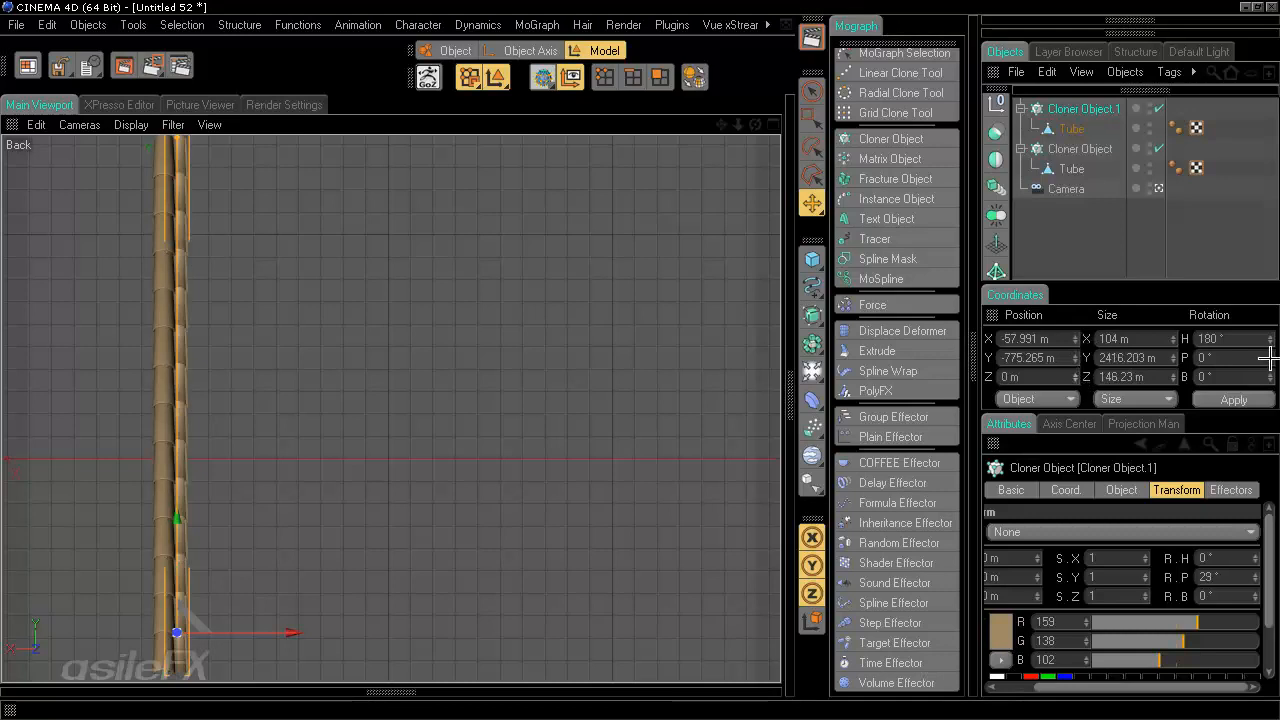
# - Set the duplicate Cloner's per-step pitch to -14° and adjust its per-step position offset
pyautogui.moveTo(1258, 578); pyautogui.dragTo(1258, 579)
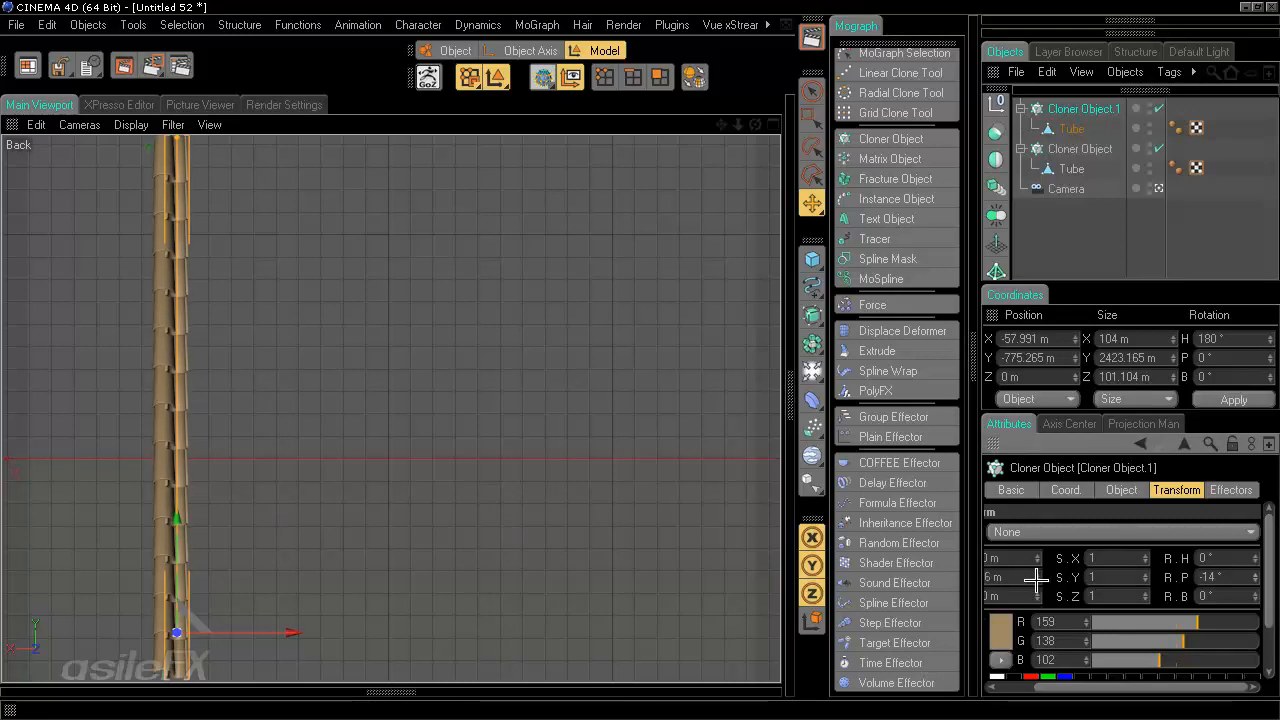
pyautogui.moveTo(1036, 578)
pyautogui.mouseDown()
pyautogui.moveTo(1037, 606)
pyautogui.moveTo(1036, 592)
pyautogui.mouseUp()
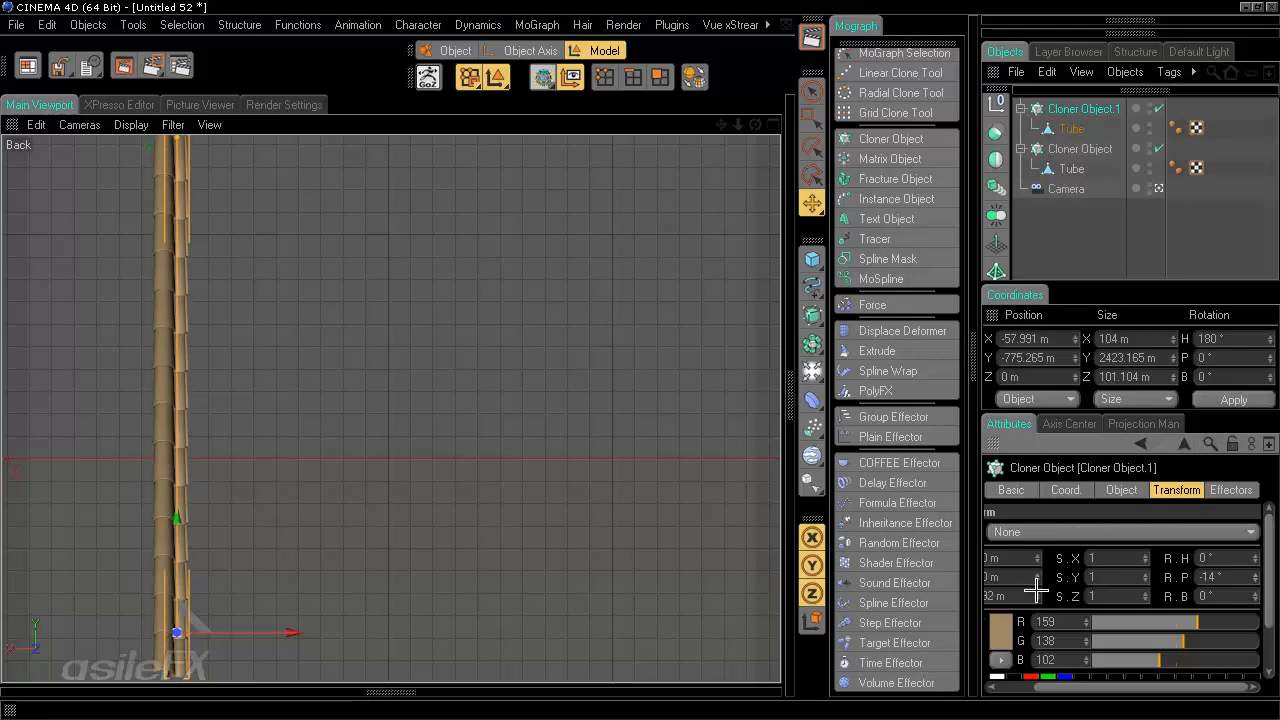
# - Set the duplicate Cloner's per-step Z offset to about 81 m
pyautogui.moveTo(1122, 689); pyautogui.dragTo(1079, 689)
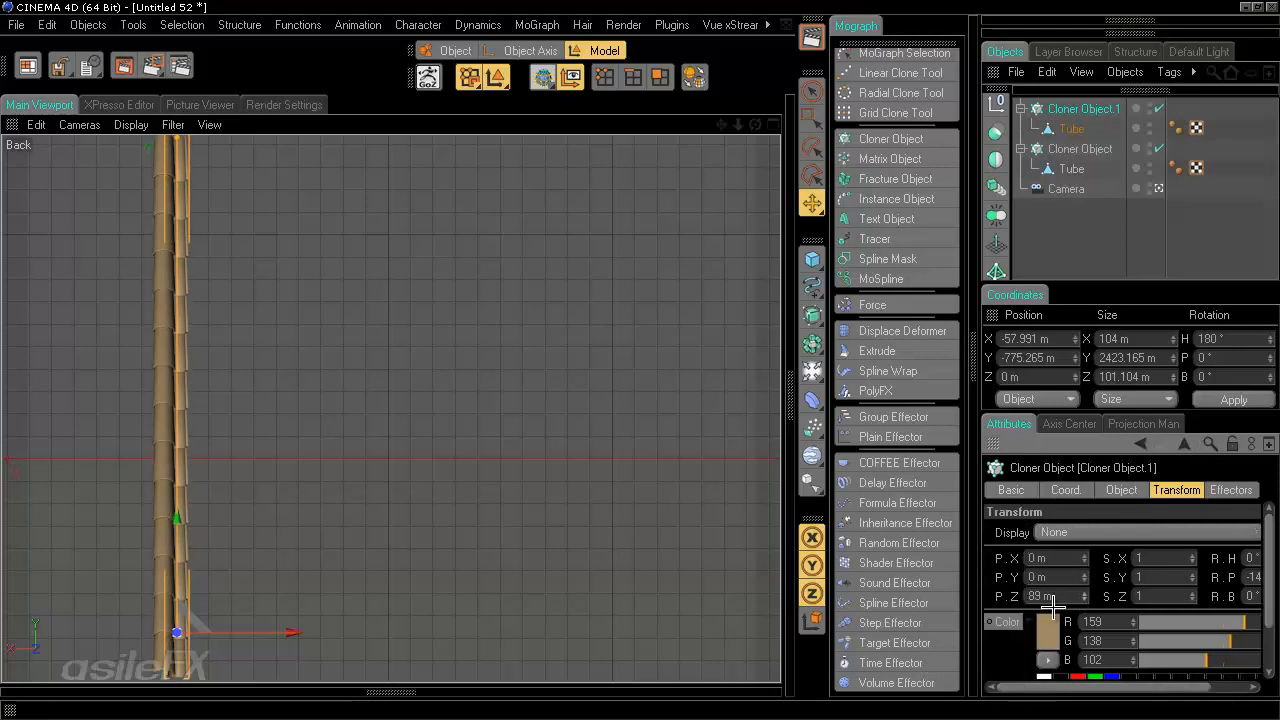
pyautogui.moveTo(1085, 622)
pyautogui.mouseDown()
pyautogui.moveTo(1086, 525)
pyautogui.moveTo(1086, 612)
pyautogui.moveTo(1085, 581)
pyautogui.moveTo(1085, 592)
pyautogui.mouseUp()
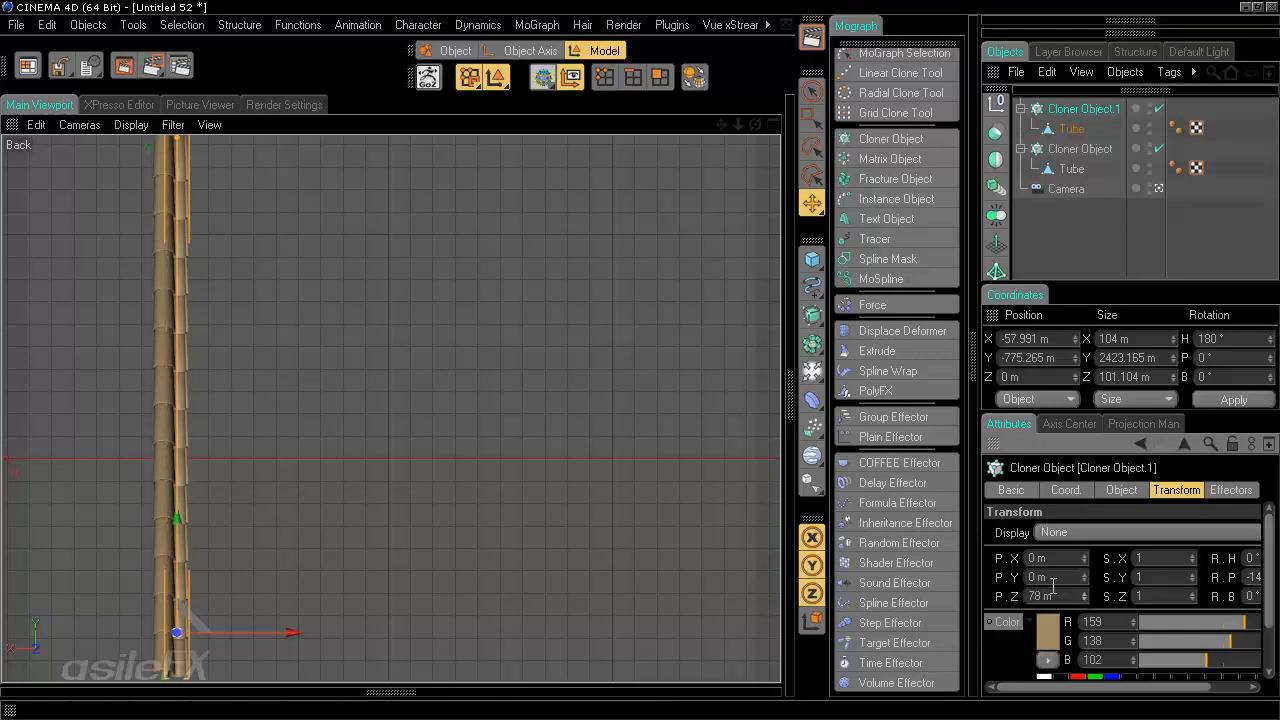
pyautogui.moveTo(1083, 606); pyautogui.dragTo(1084, 592)
# - Collapse both Cloner hierarchies in the object list
pyautogui.click(1094, 222)
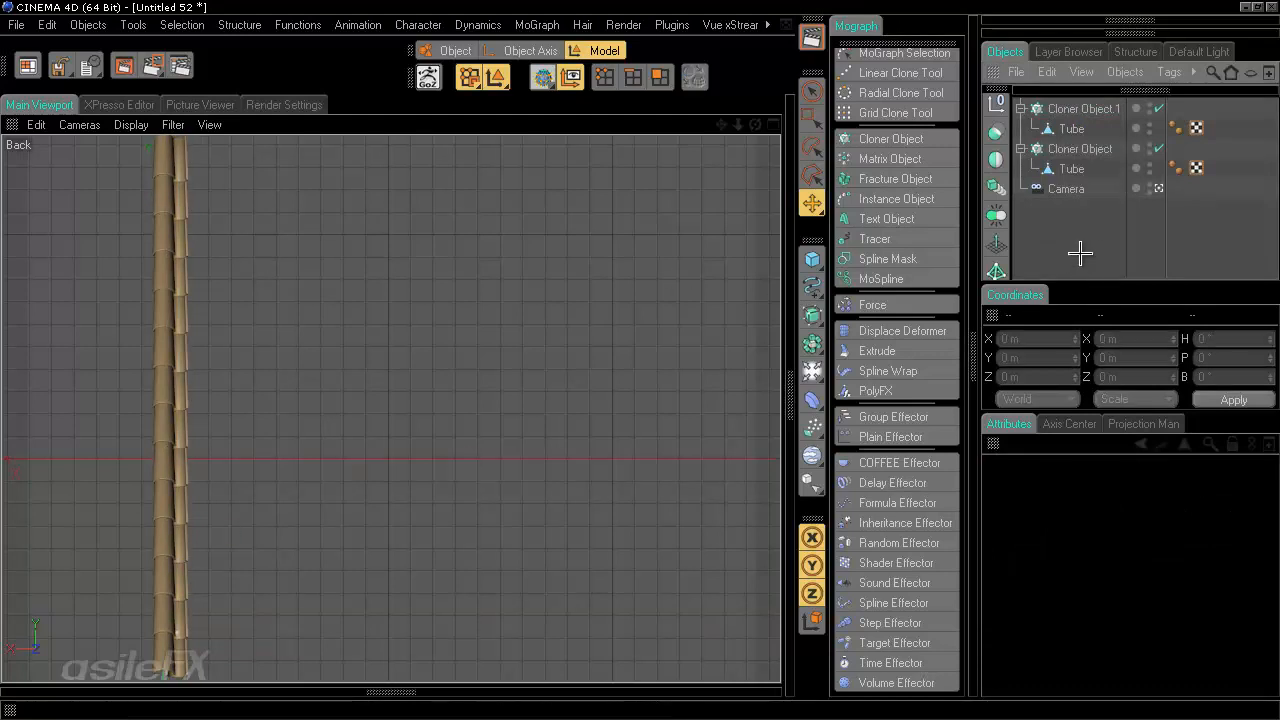
pyautogui.click(1020, 148)
pyautogui.click(1020, 108)
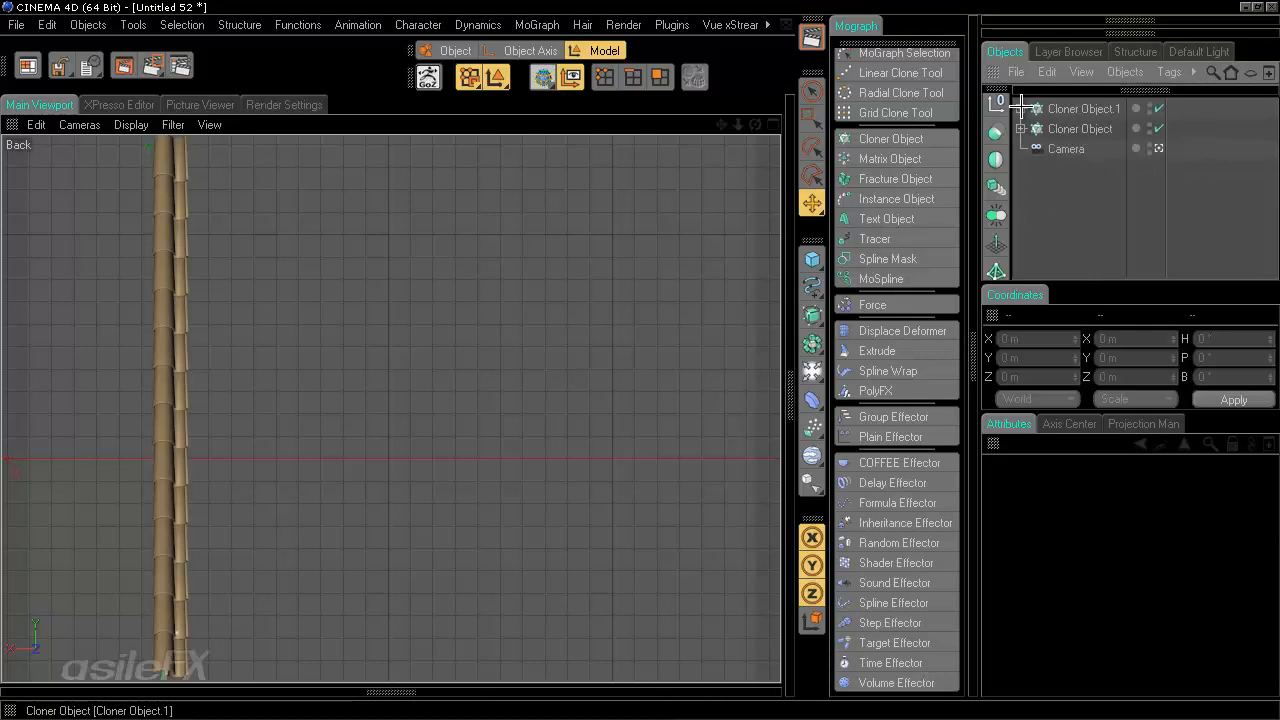
# - Duplicate the original Cloner, move the copy to the end of the object list and hide it
pyautogui.click(1071, 128)
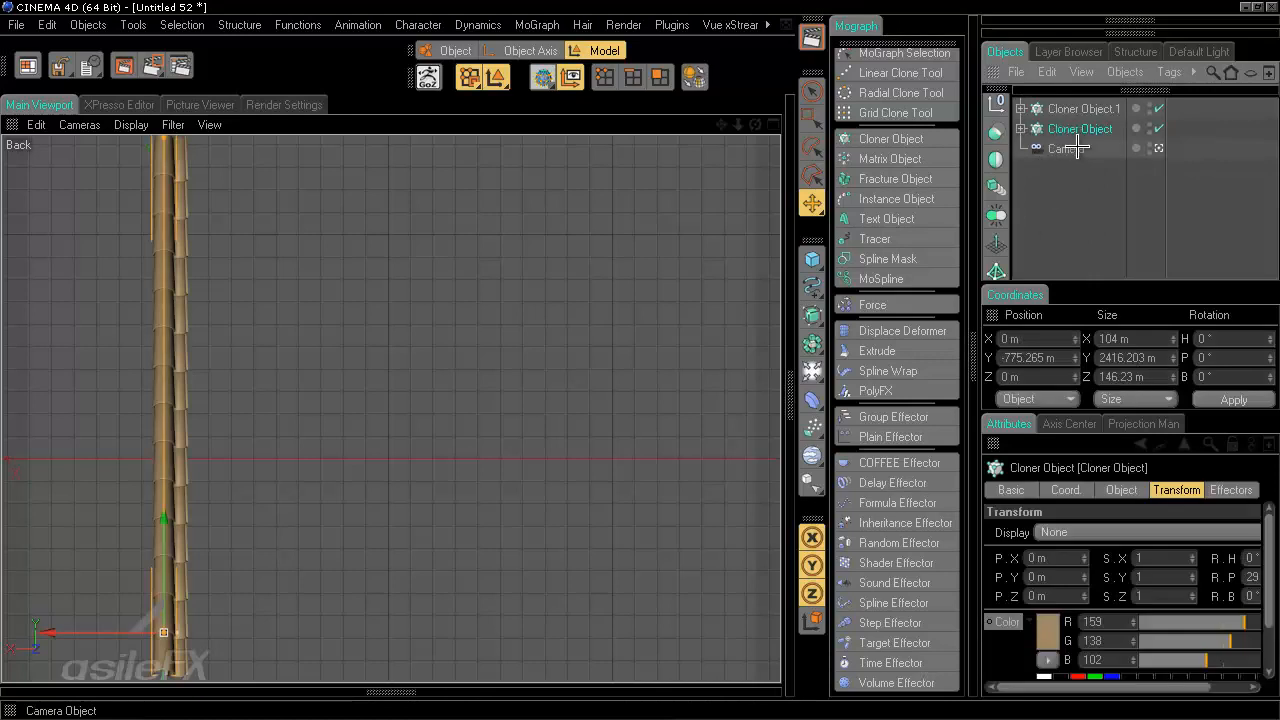
pyautogui.hotkey('ctrl', 'c')
pyautogui.hotkey('ctrl', 'v')
pyautogui.moveTo(1078, 110); pyautogui.dragTo(1110, 258)
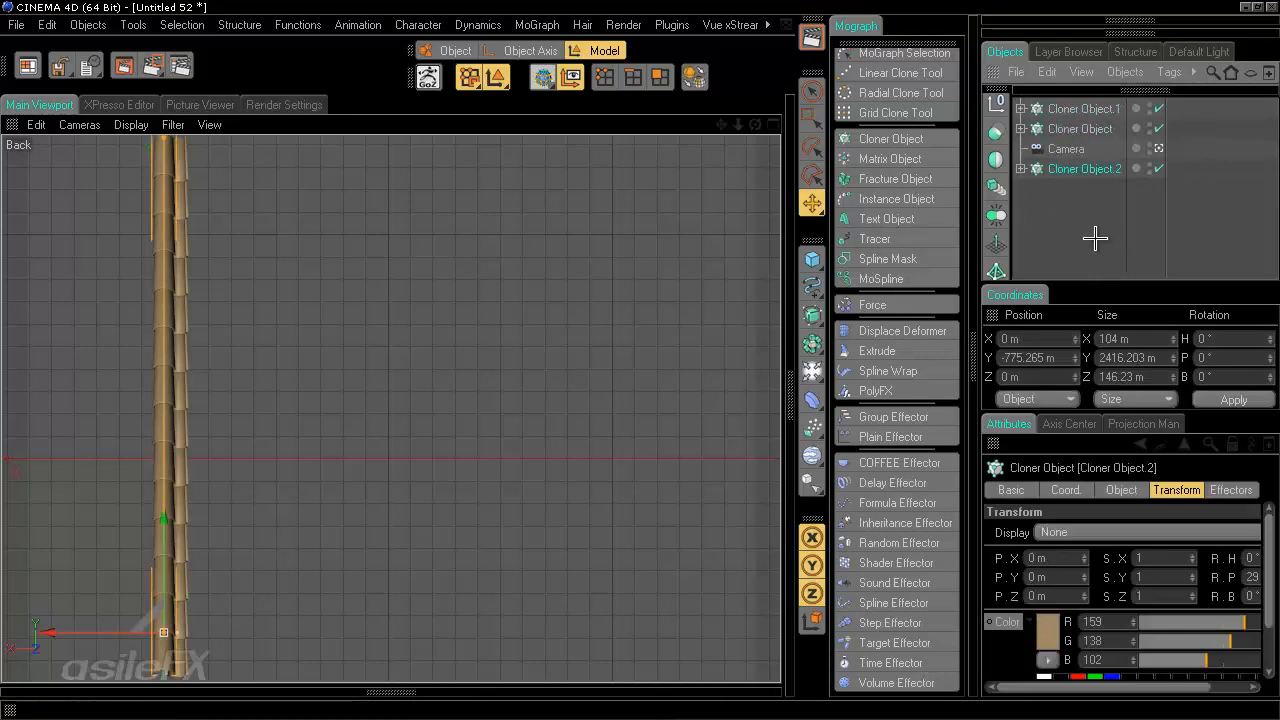
pyautogui.click(1149, 178)
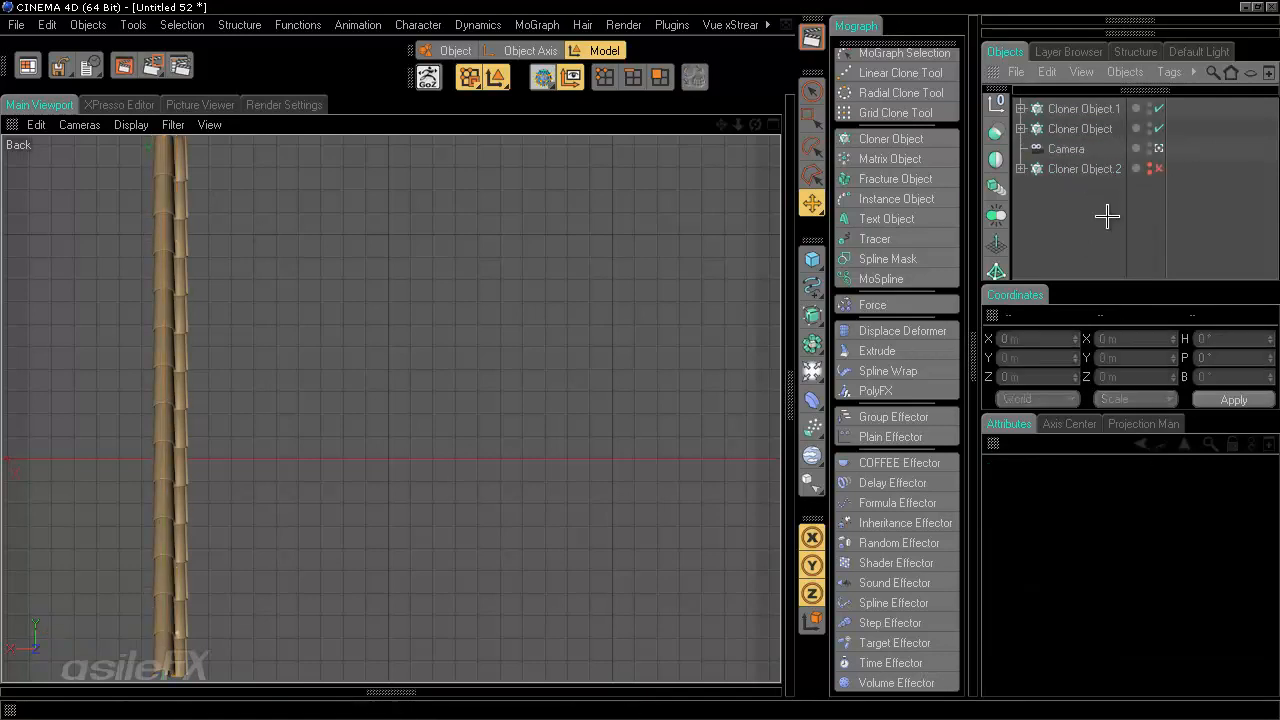
# - Add a new Cloner and nest both tilted Cloners inside it, then select the new Cloner
pyautogui.click(891, 139)
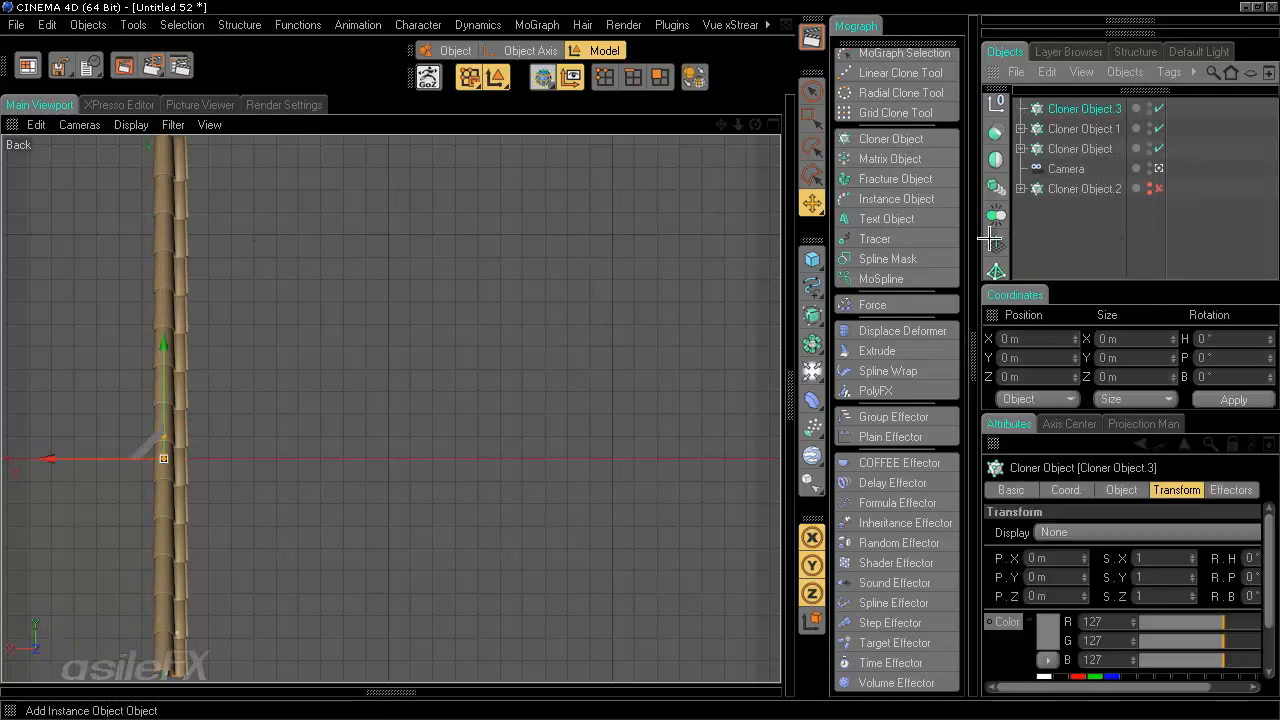
pyautogui.click(1084, 128)
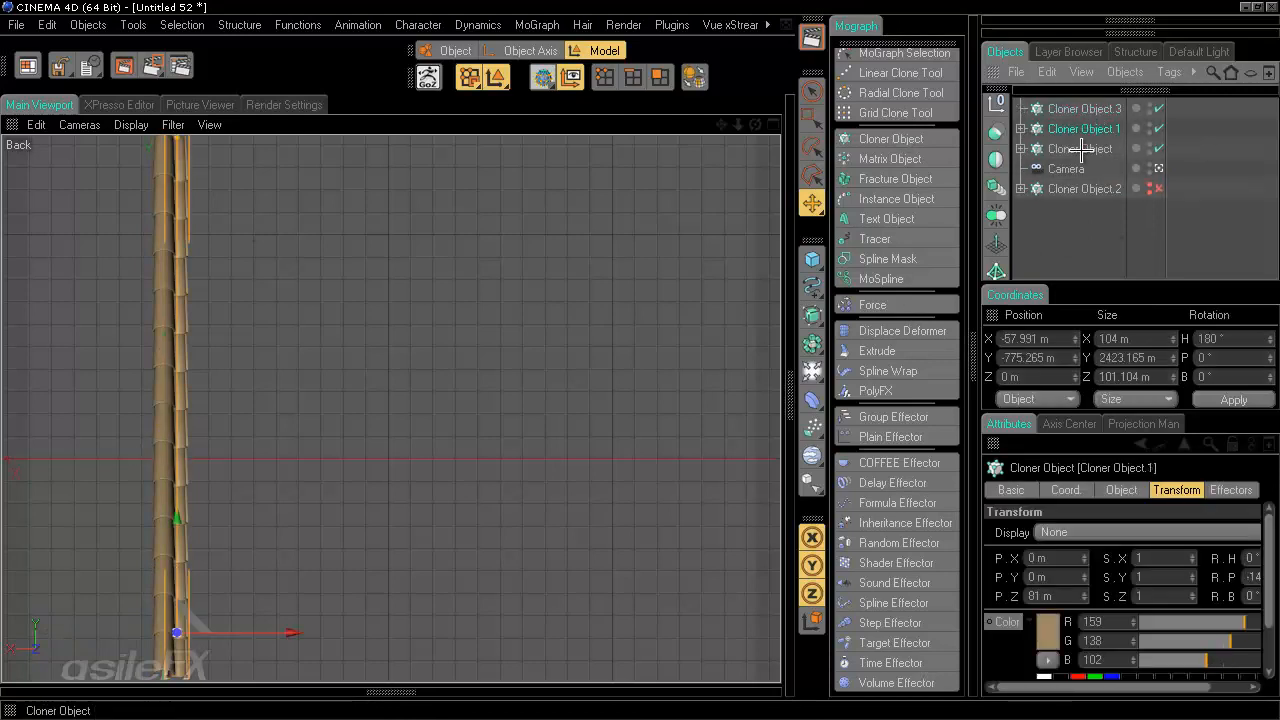
pyautogui.keyDown('ctrl'); pyautogui.click(1082, 146); pyautogui.keyUp('ctrl')
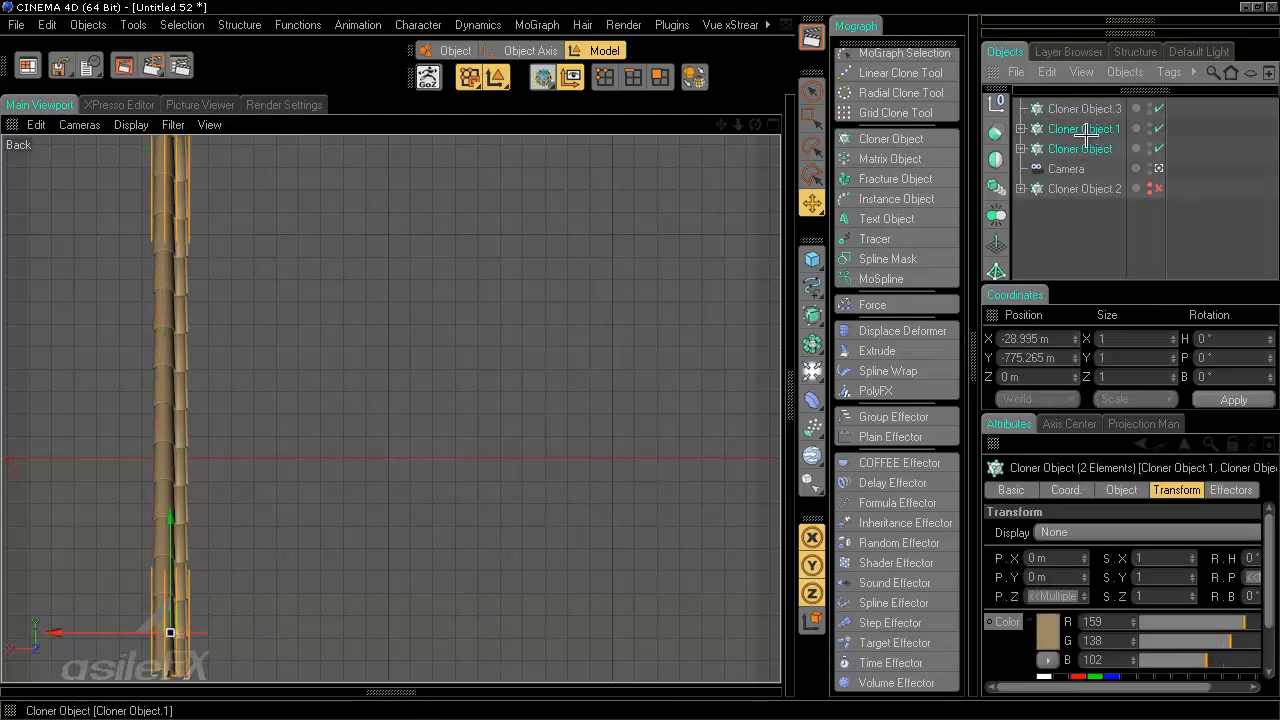
pyautogui.moveTo(1086, 129); pyautogui.dragTo(1086, 108)
pyautogui.click(1086, 106)
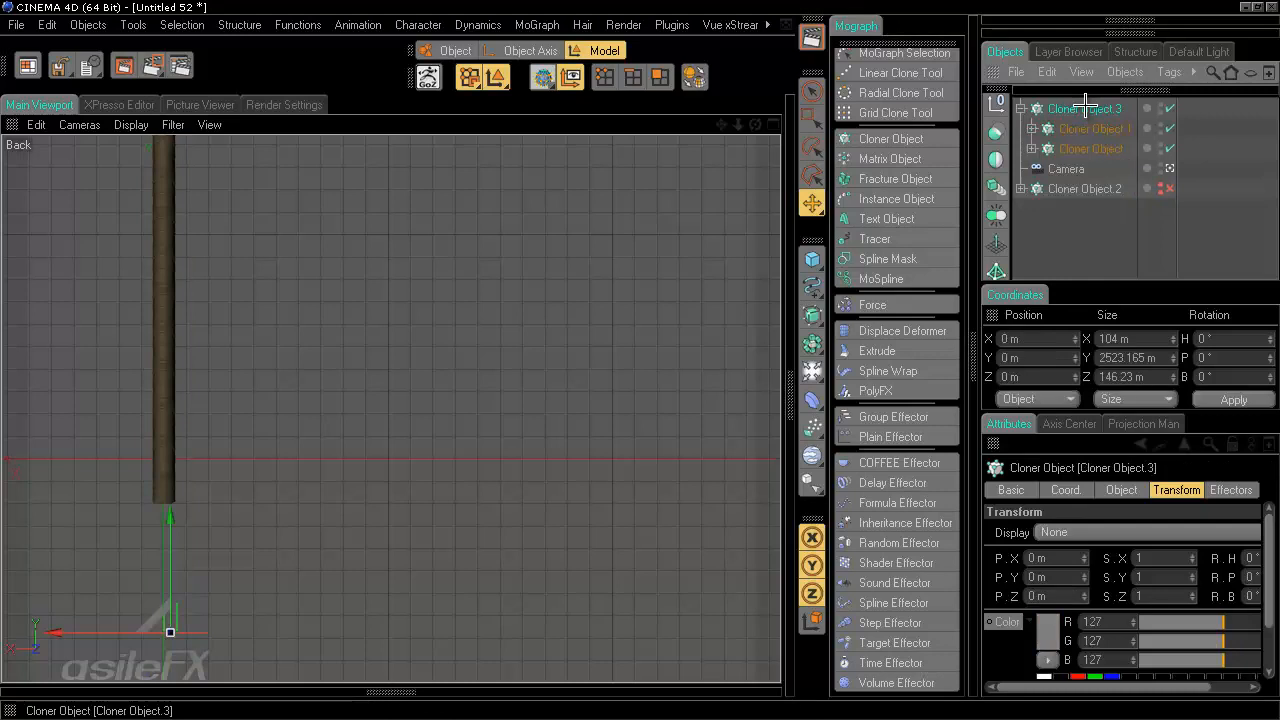
# - Set the new Cloner's per-step Y offset to 0 m and drag its X offset to spread the copies sideways
pyautogui.click(1119, 489)
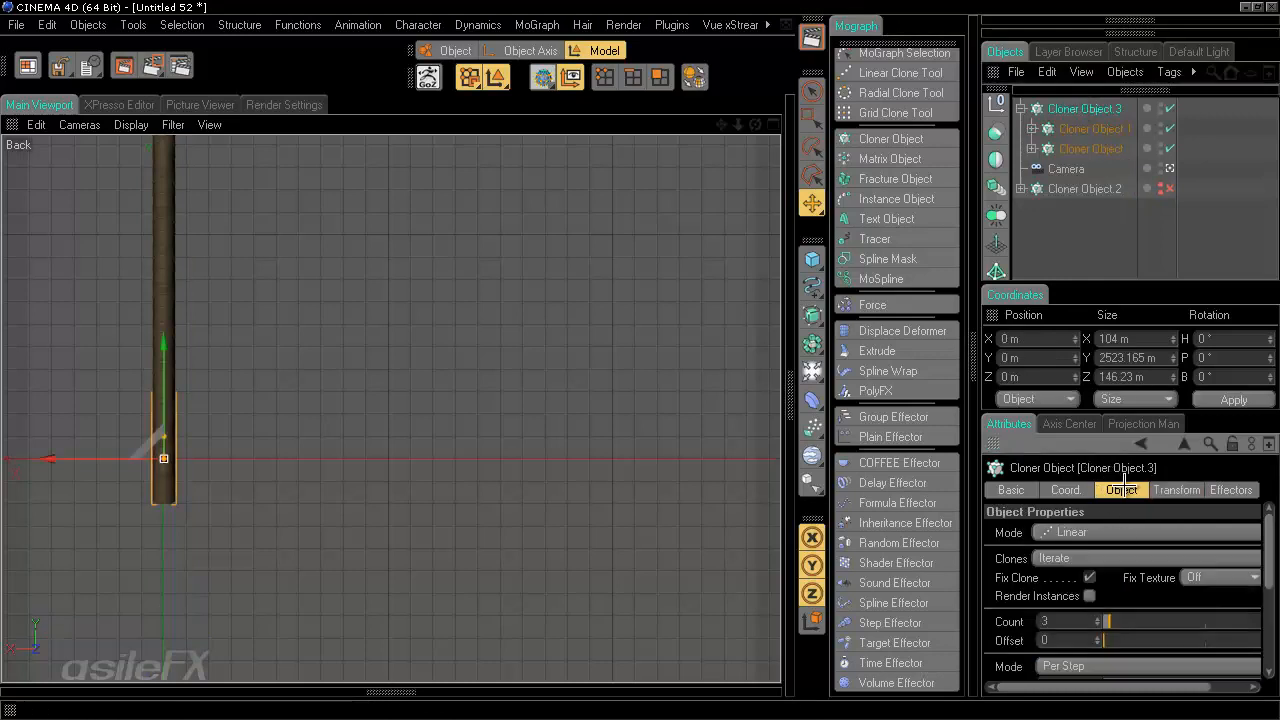
pyautogui.scroll(-5, 1200, 555)
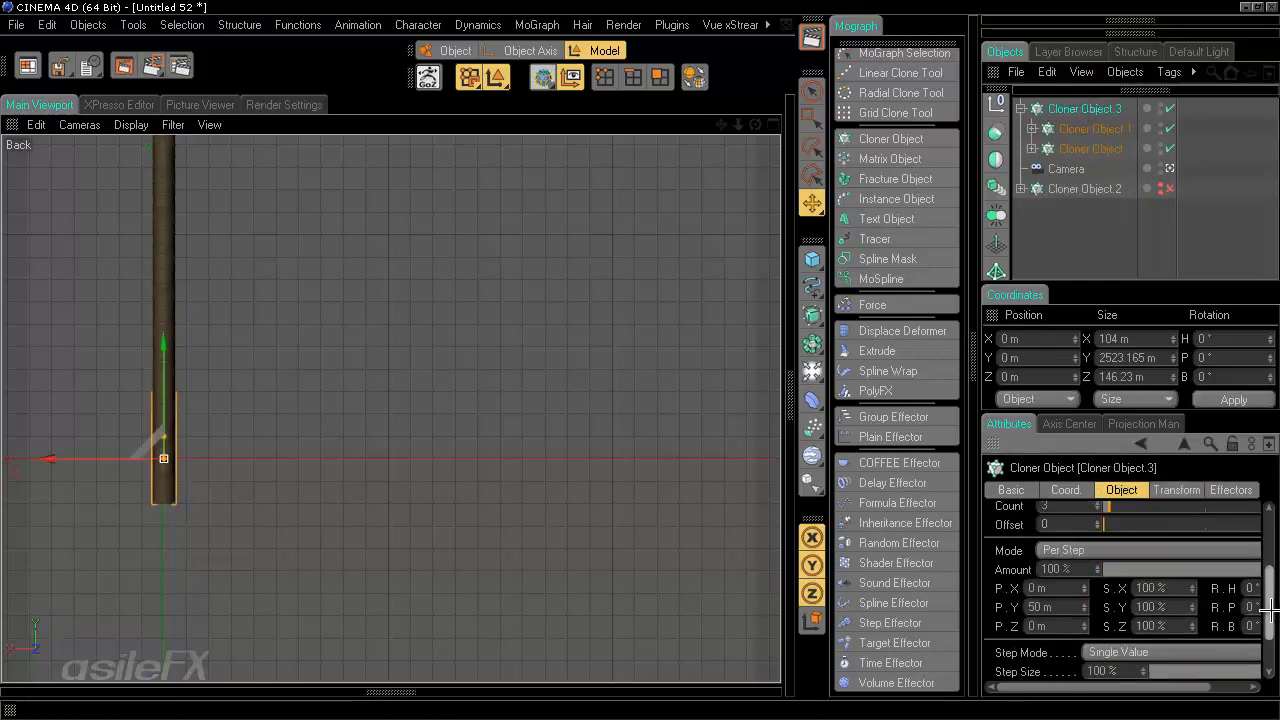
pyautogui.write('0')
pyautogui.press('Return')
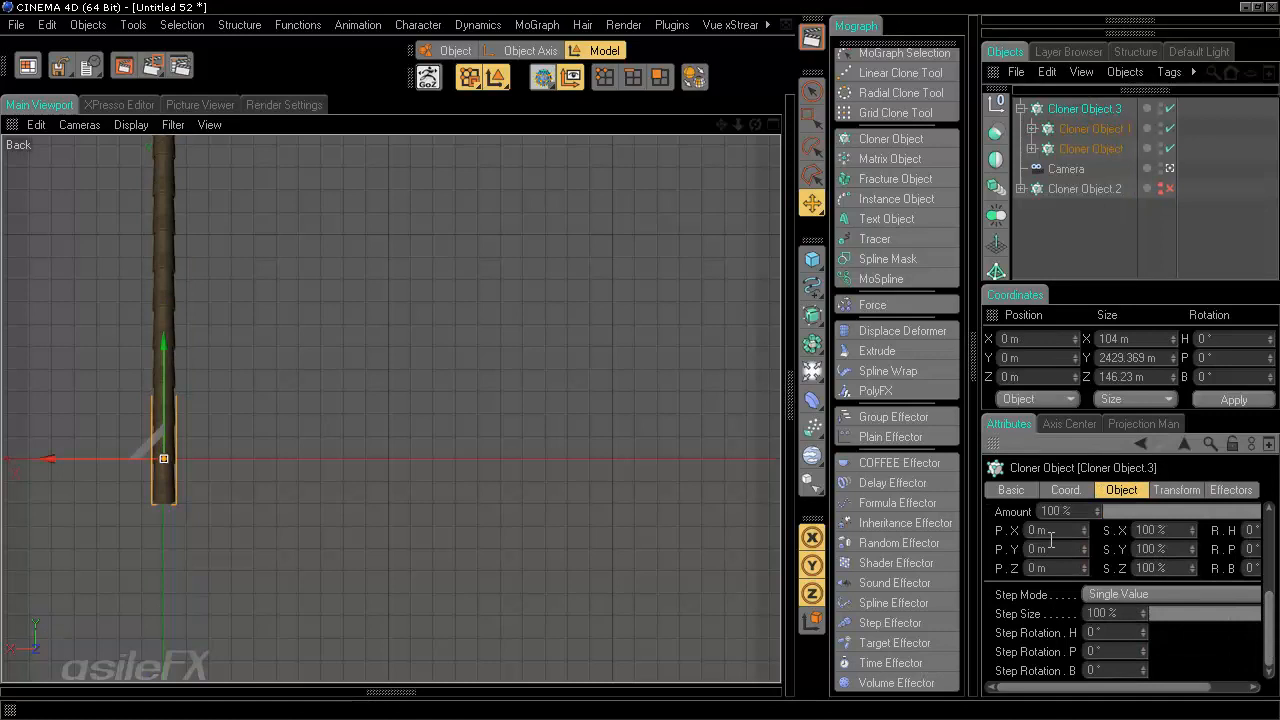
pyautogui.moveTo(1081, 536)
pyautogui.mouseDown()
pyautogui.moveTo(1076, 400)
pyautogui.moveTo(1094, 569)
pyautogui.moveTo(1085, 530)
pyautogui.mouseUp()
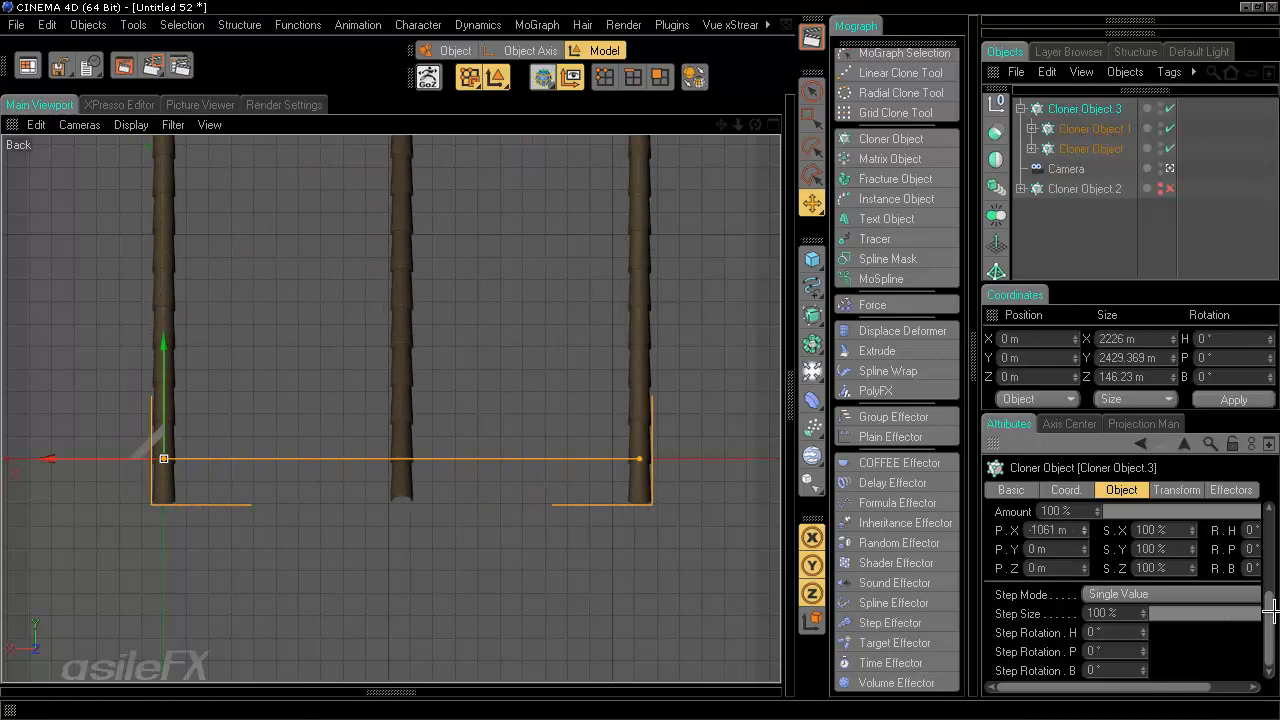
pyautogui.moveTo(1269, 610); pyautogui.dragTo(1268, 532)
# - Disable Fix Clone and raise the new Cloner's clone count to 30
pyautogui.click(1089, 577)
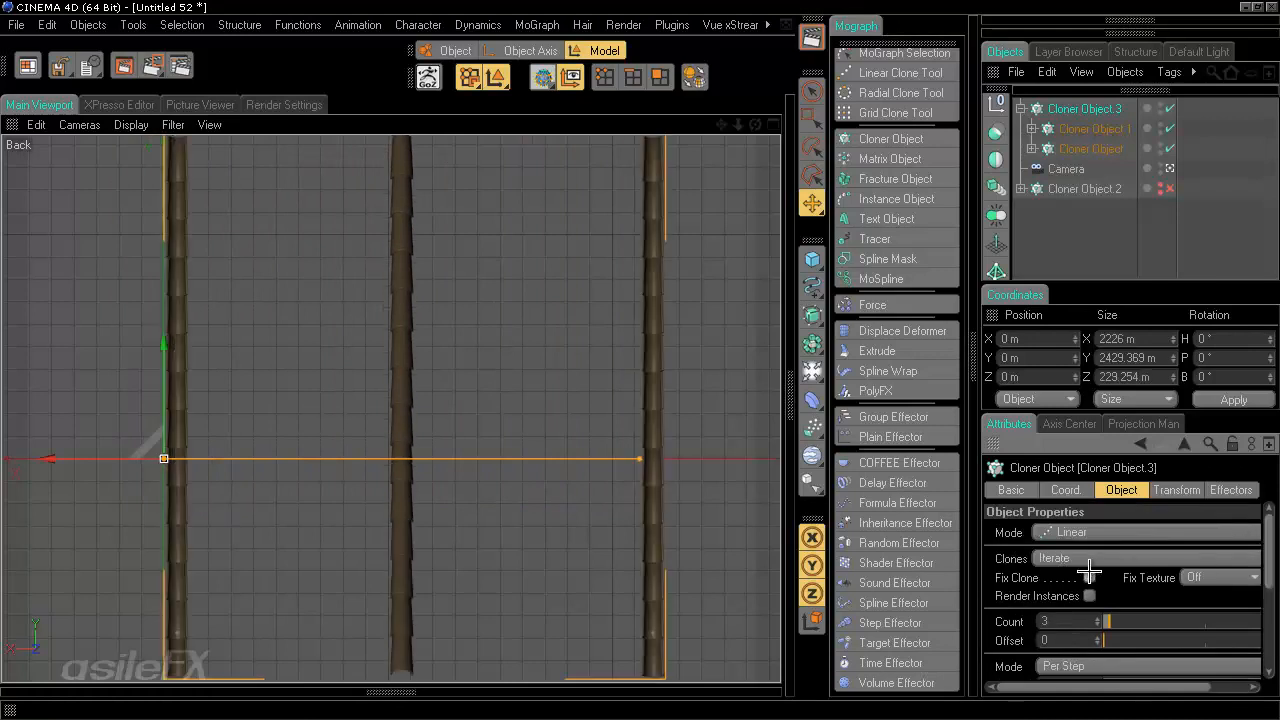
pyautogui.moveTo(1268, 536); pyautogui.dragTo(1268, 567)
pyautogui.moveTo(1157, 555); pyautogui.dragTo(1165, 555)
pyautogui.moveTo(1268, 563); pyautogui.dragTo(1268, 596)
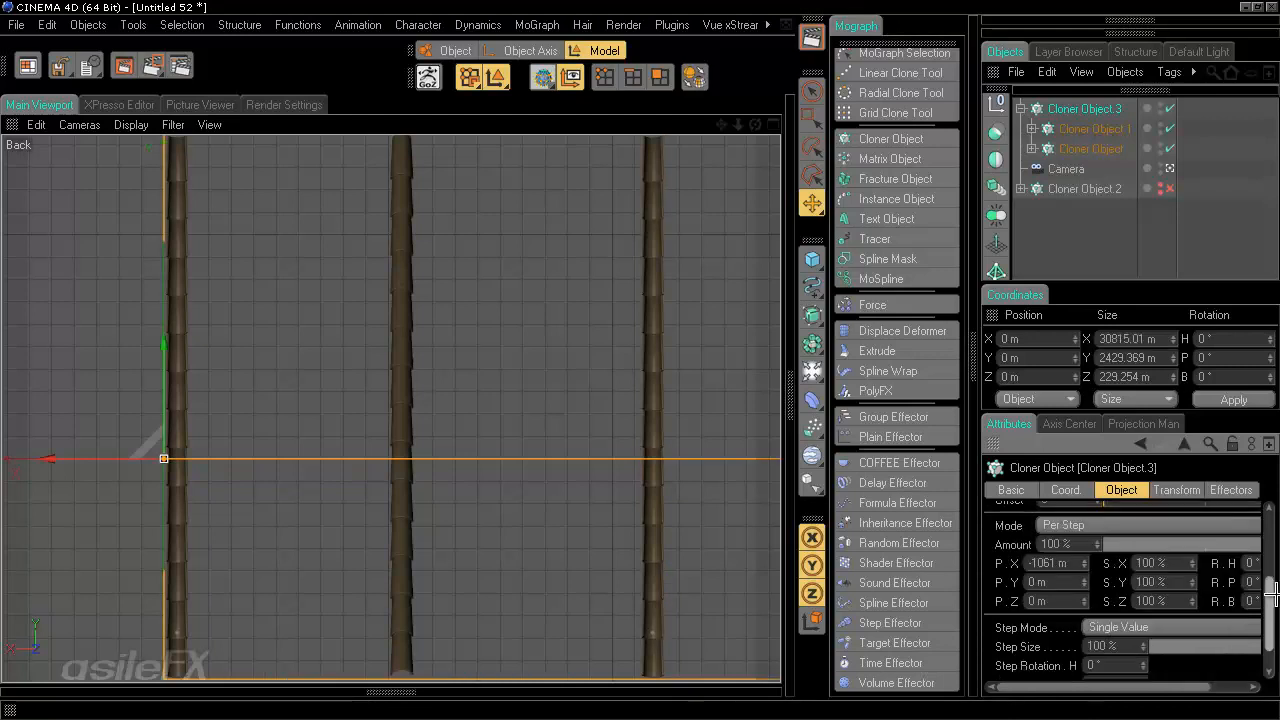
# - Set the per-step X offset to about -127 m and switch the clones mode to Cluster
pyautogui.moveTo(1084, 563); pyautogui.dragTo(1090, 560)
pyautogui.moveTo(1070, 188)
pyautogui.mouseDown()
pyautogui.moveTo(1088, 126)
pyautogui.moveTo(1094, 651)
pyautogui.moveTo(1105, 645)
pyautogui.moveTo(1108, 713)
pyautogui.mouseUp()
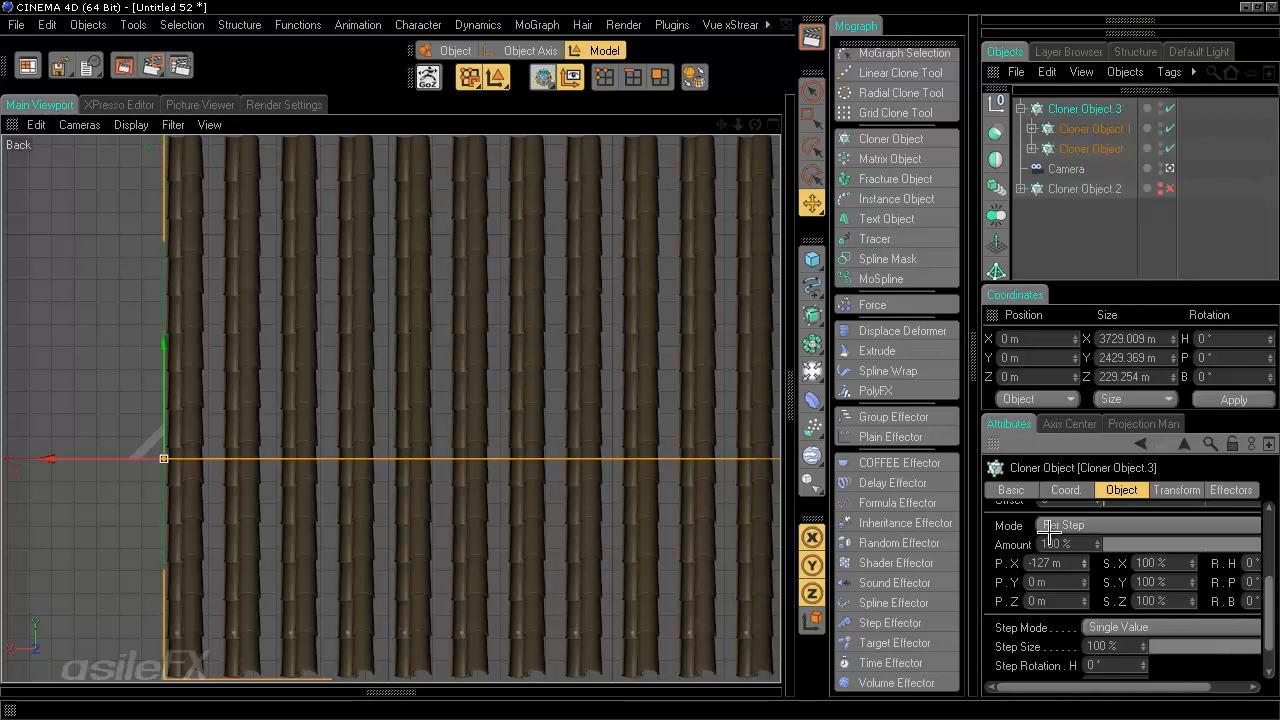
pyautogui.moveTo(1268, 597); pyautogui.dragTo(1268, 530)
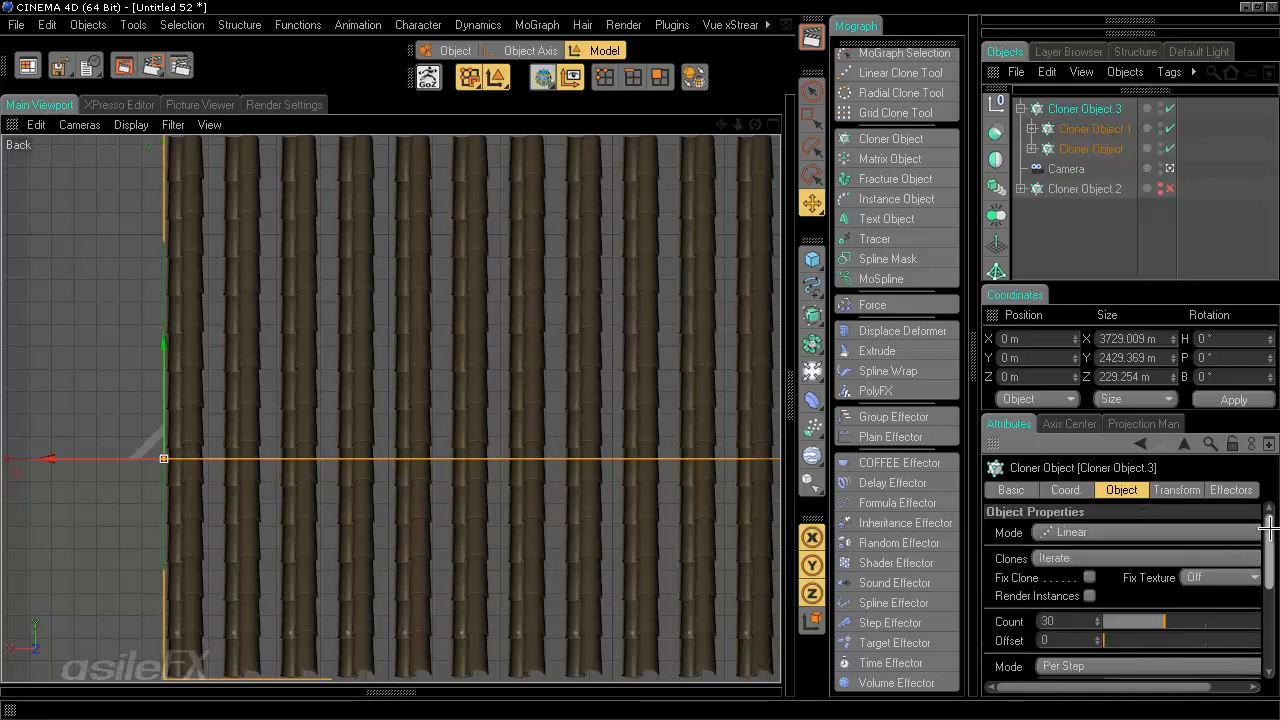
pyautogui.click(1135, 557)
pyautogui.click(1133, 577)
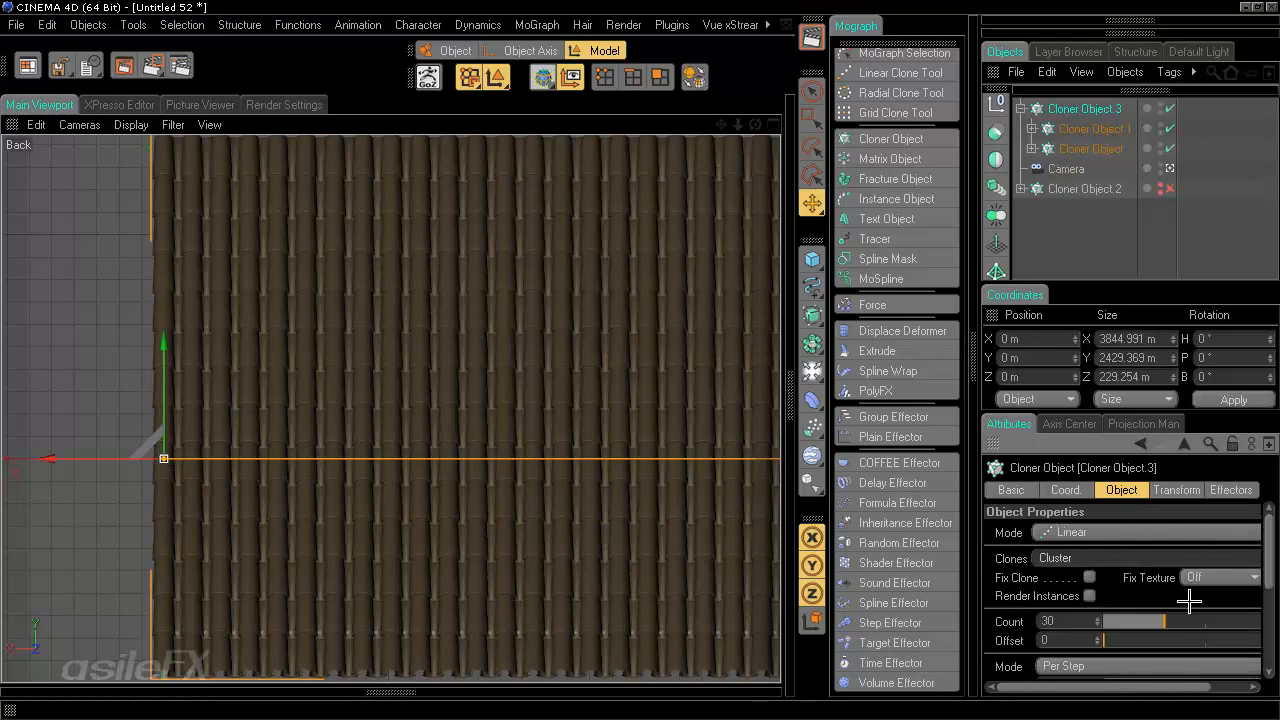
# - Turn on Enhanced OpenGL display in the viewport
pyautogui.moveTo(1268, 563); pyautogui.dragTo(1268, 633)
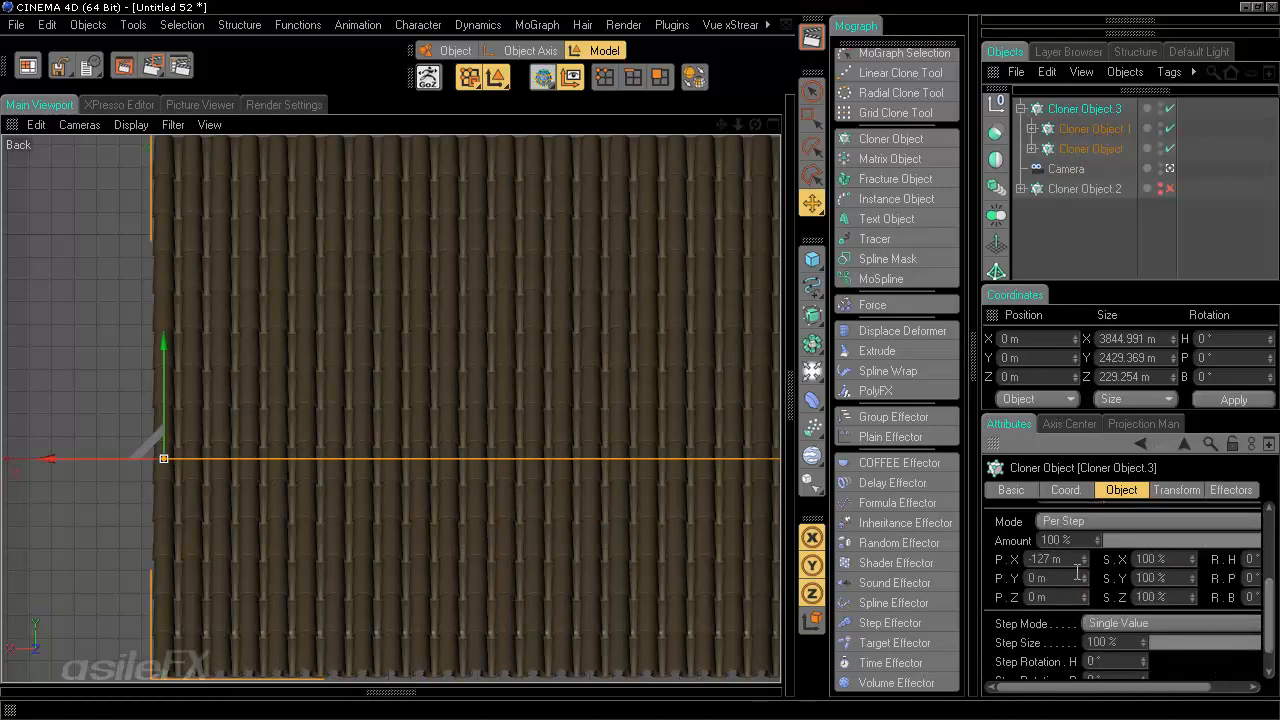
pyautogui.click(131, 124)
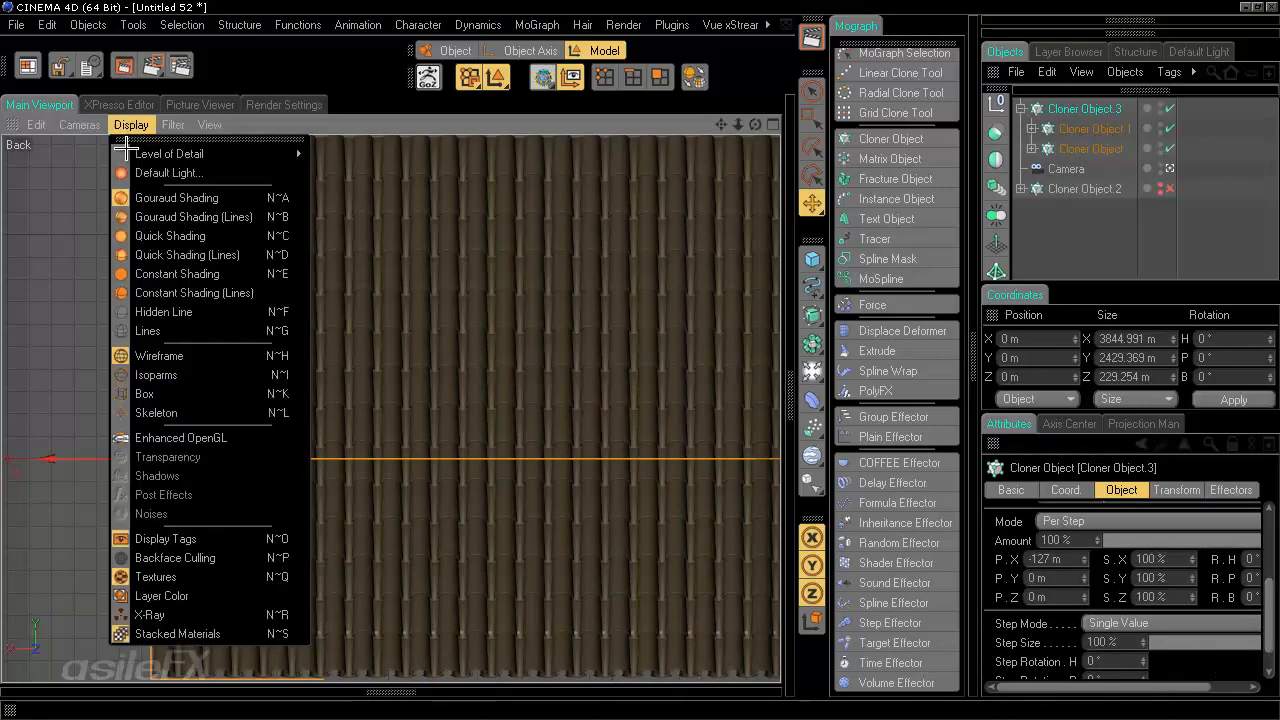
pyautogui.click(180, 437)
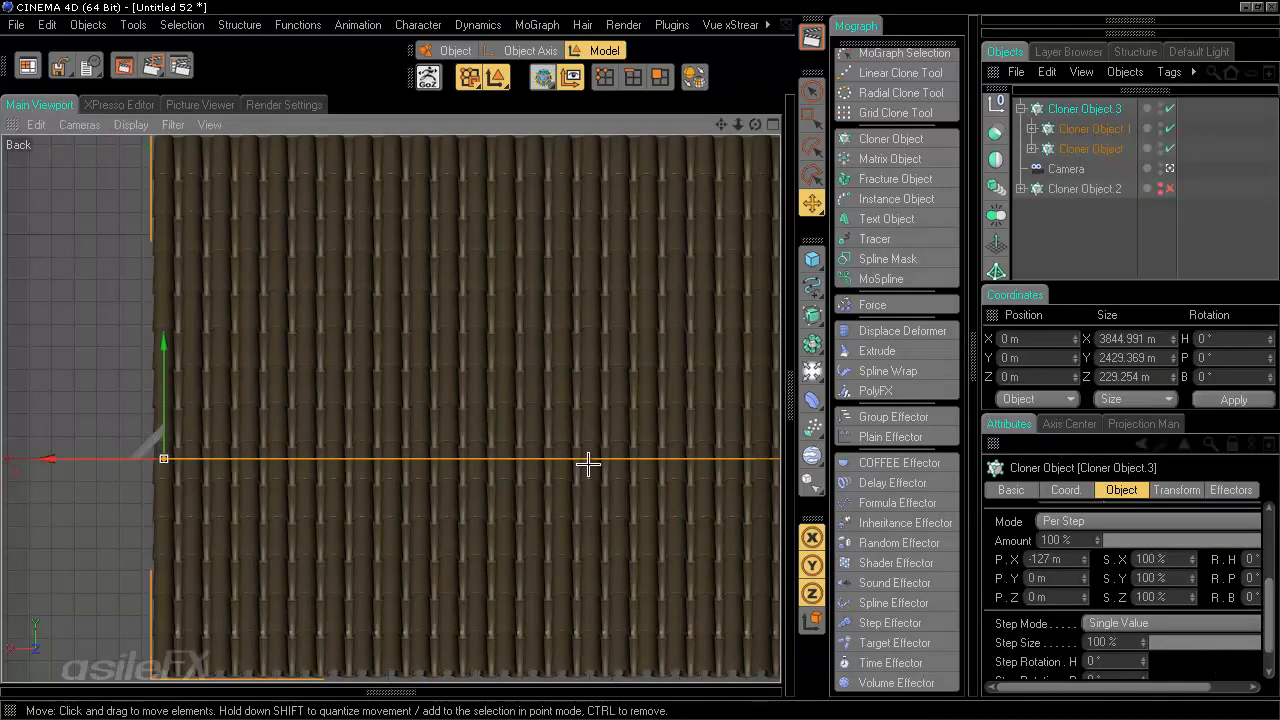
# - Fine-tune the new Cloner's per-step X offset to about -130 m and set its clone count to 19
pyautogui.moveTo(1087, 563)
pyautogui.mouseDown()
pyautogui.moveTo(1087, 533)
pyautogui.moveTo(1091, 600)
pyautogui.moveTo(1083, 503)
pyautogui.moveTo(1084, 540)
pyautogui.mouseUp()
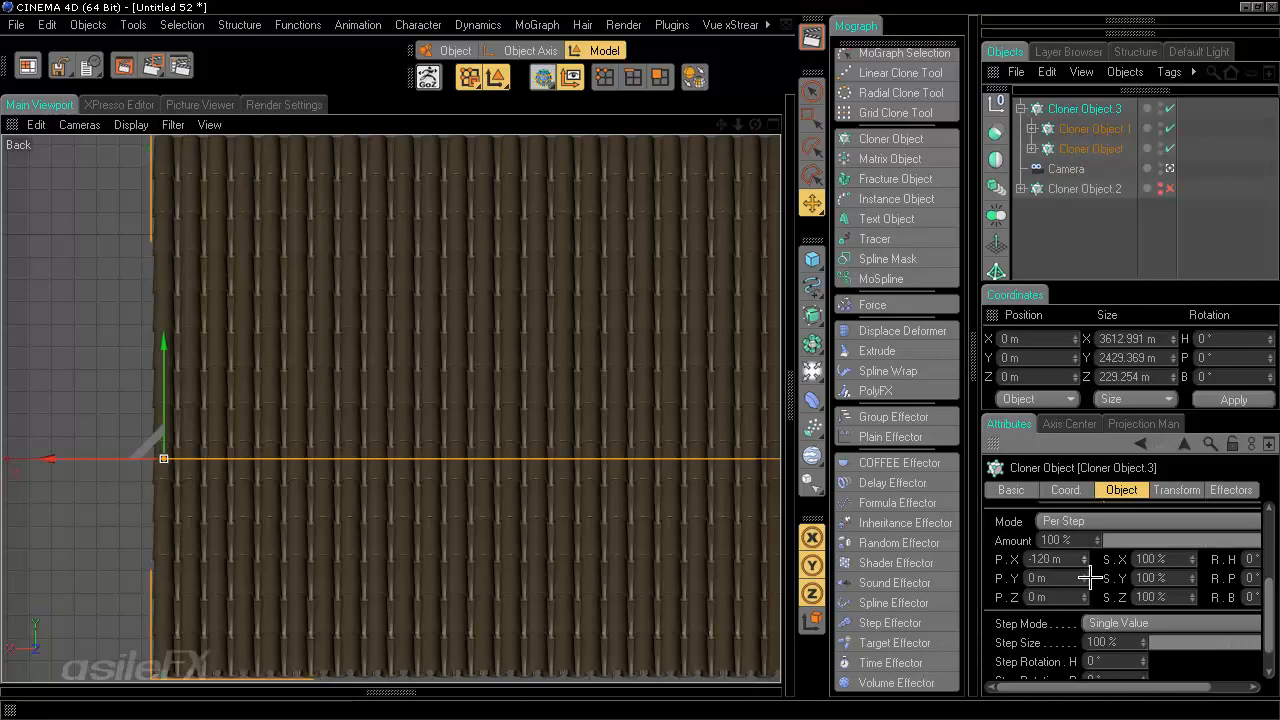
pyautogui.moveTo(1085, 561); pyautogui.dragTo(1095, 606)
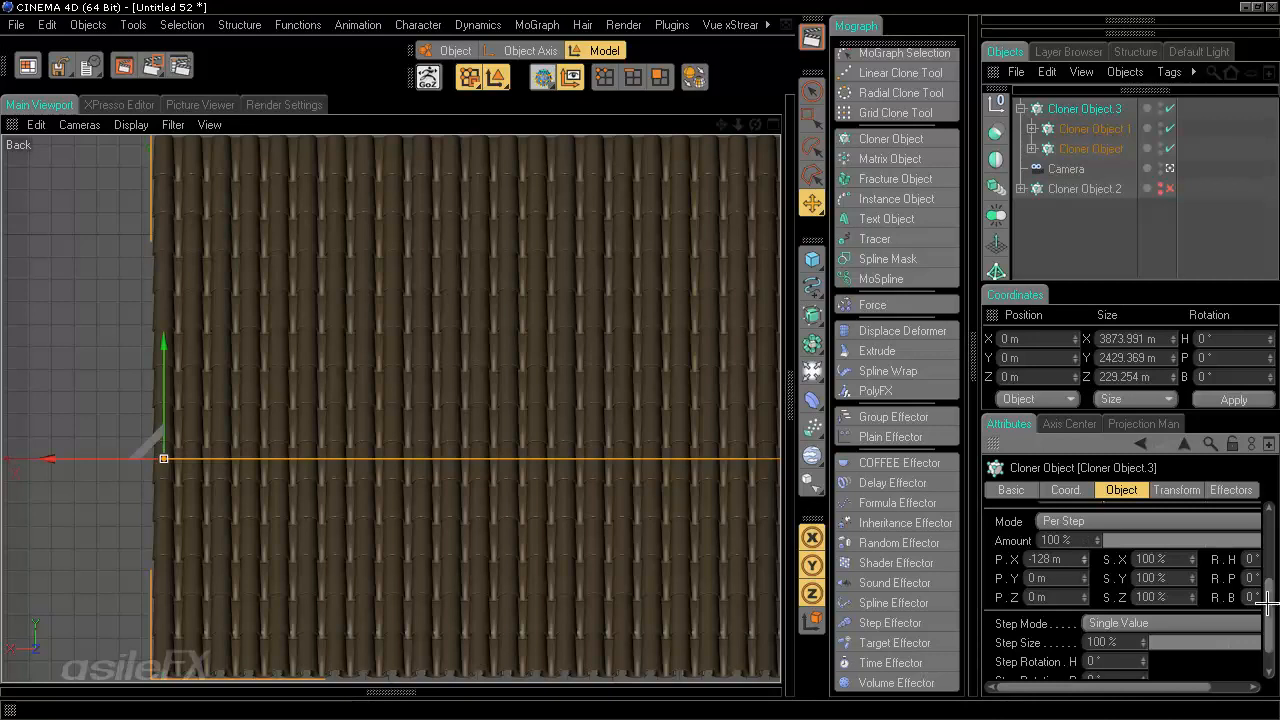
pyautogui.scroll(3, 1266, 603)
pyautogui.moveTo(1144, 595); pyautogui.dragTo(1118, 595)
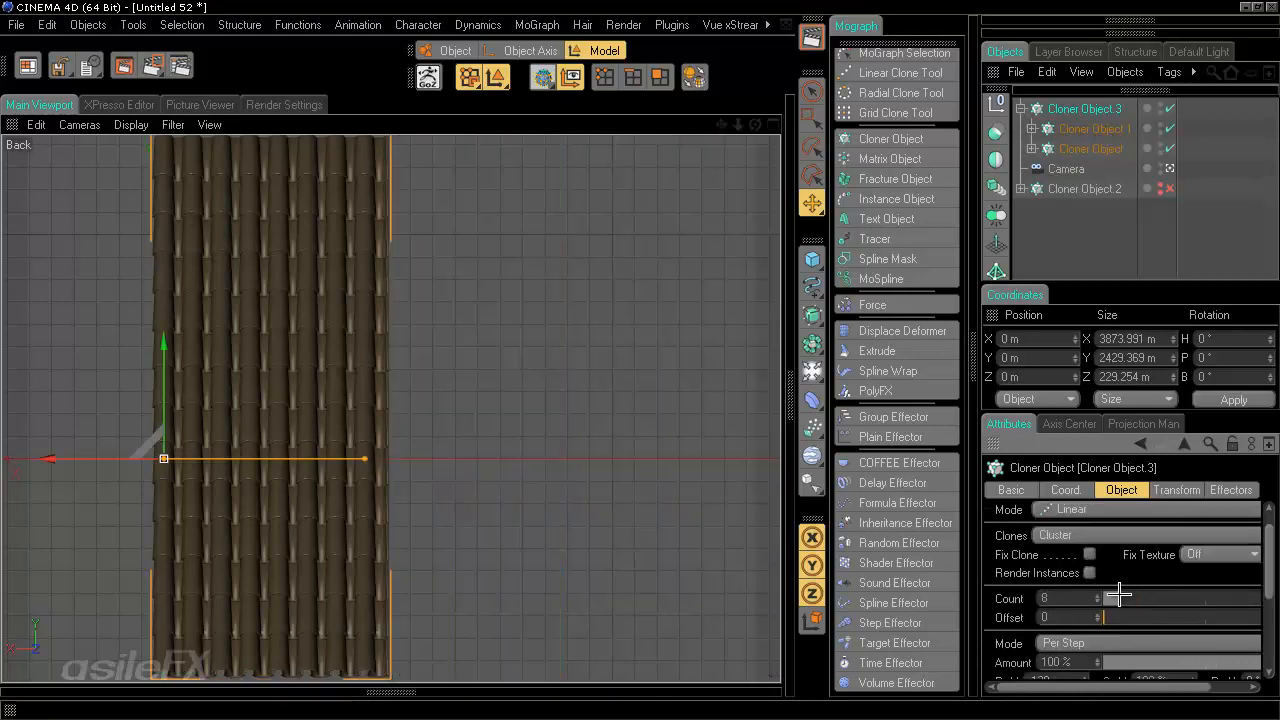
pyautogui.scroll(-3, 1229, 534)
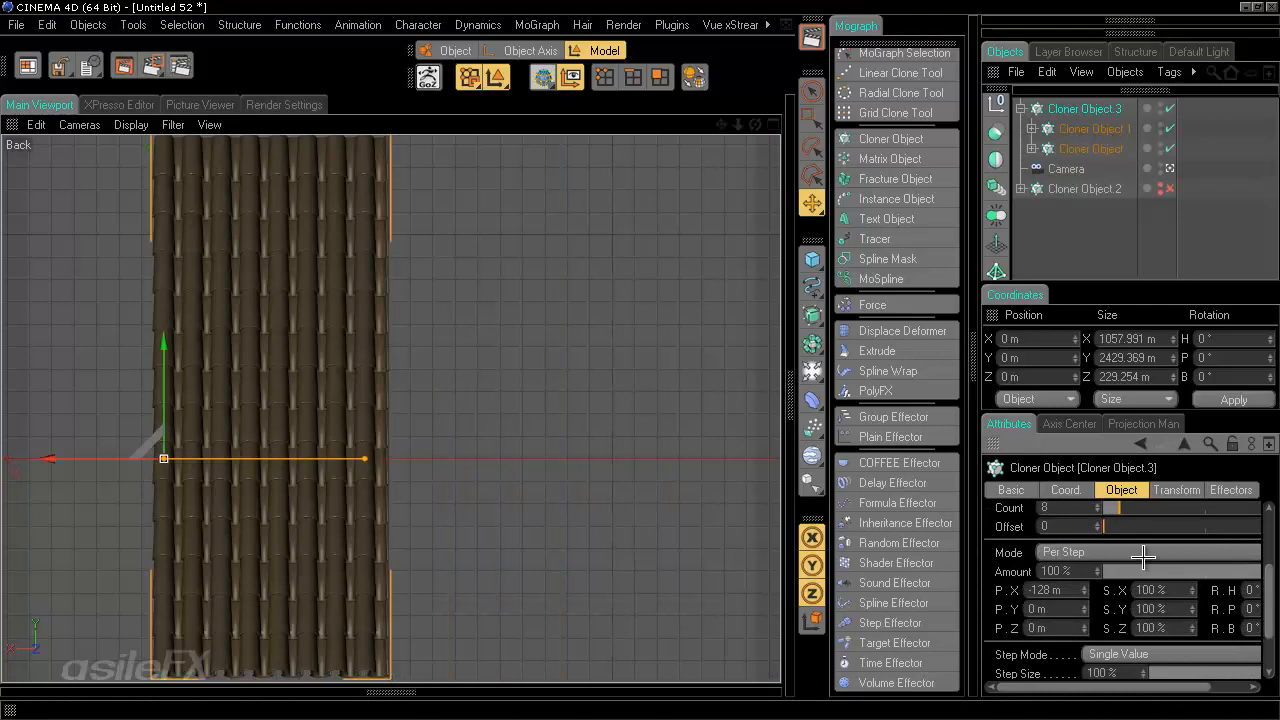
pyautogui.moveTo(1085, 591); pyautogui.dragTo(1091, 592)
pyautogui.moveTo(1076, 538); pyautogui.dragTo(1097, 636)
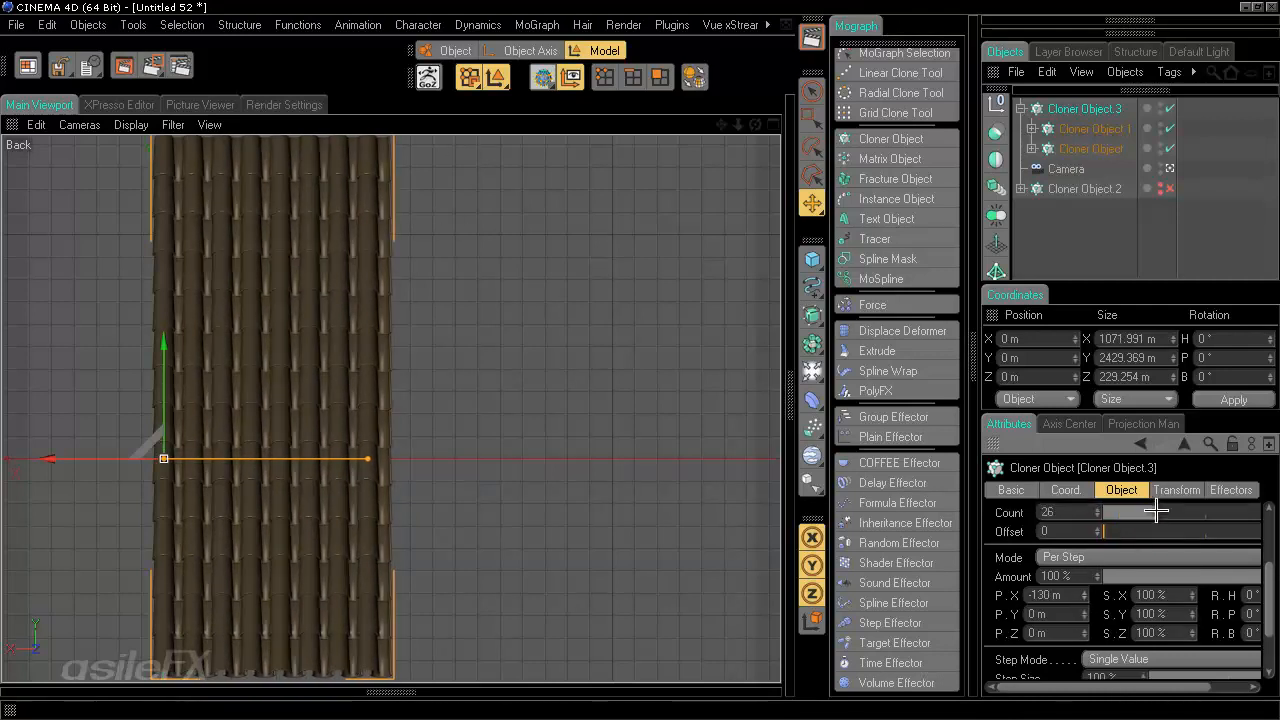
pyautogui.moveTo(1140, 510); pyautogui.dragTo(1173, 511)
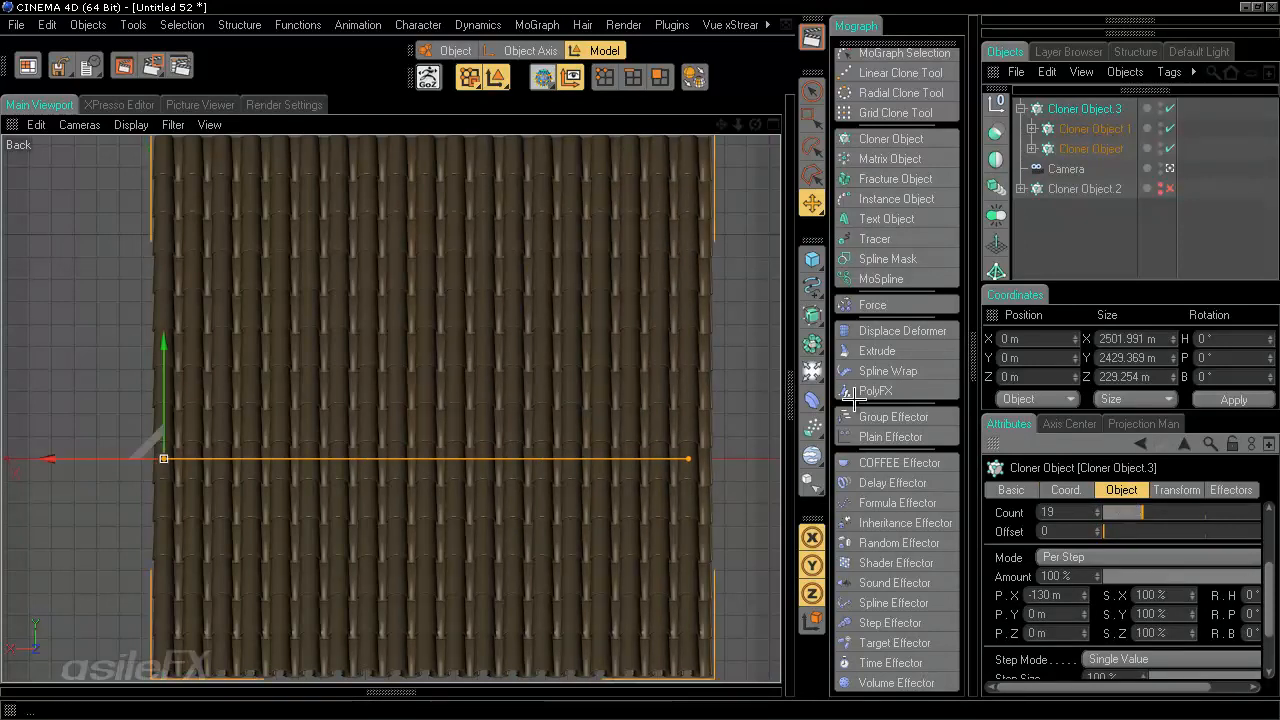
# - Set the clone count of both nested tilted Cloners to 20
pyautogui.scroll(-3, 634, 360)
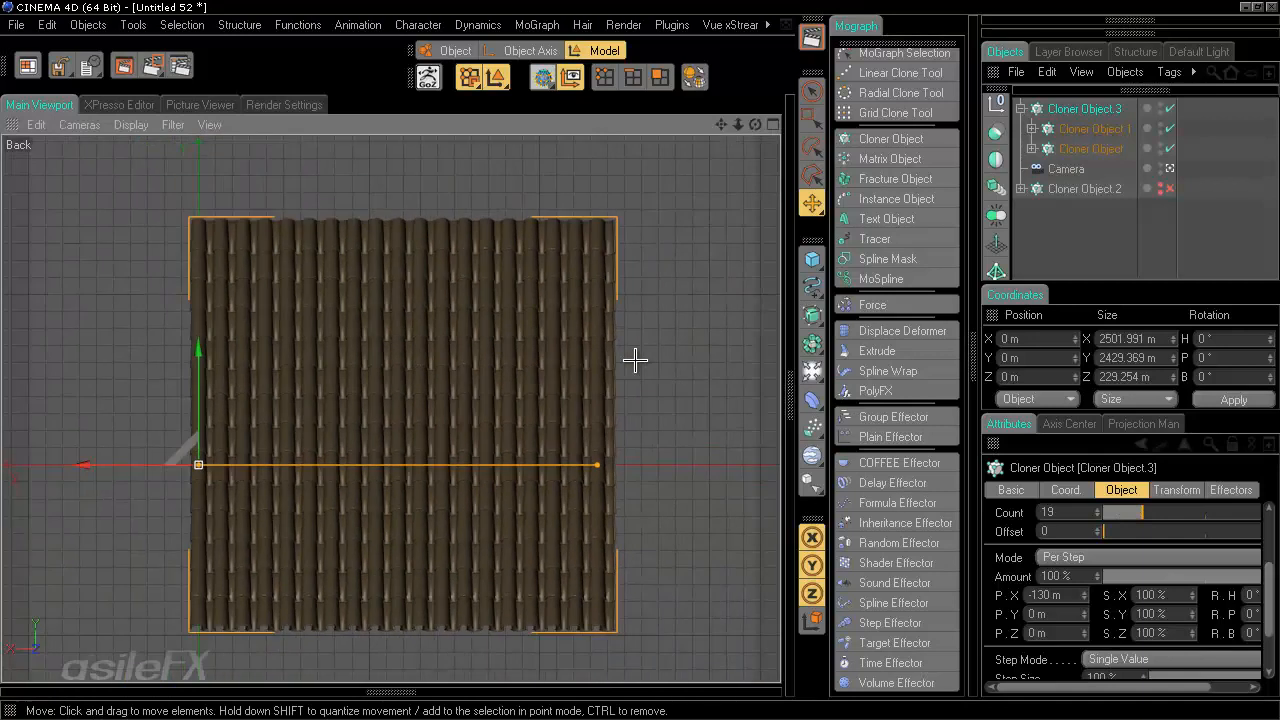
pyautogui.keyDown('alt'); pyautogui.moveTo(638, 360); pyautogui.dragTo(638, 360, button='middle'); pyautogui.keyUp('alt')
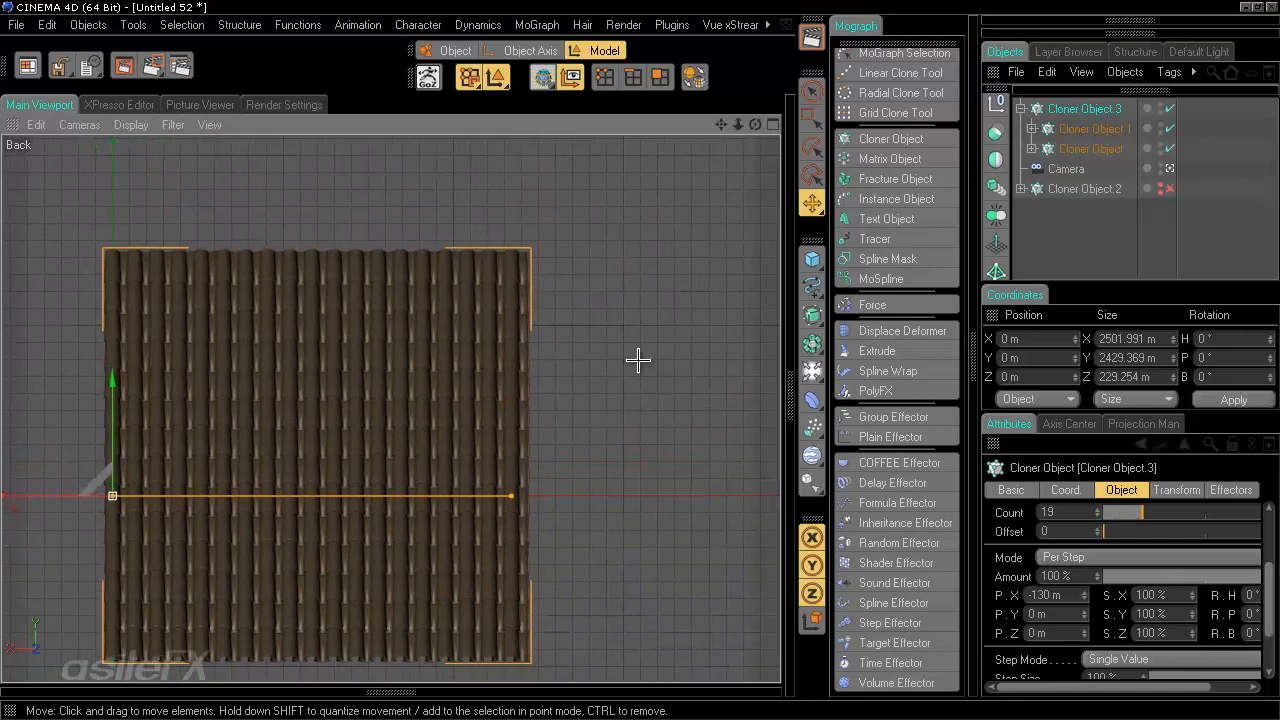
pyautogui.click(1080, 148)
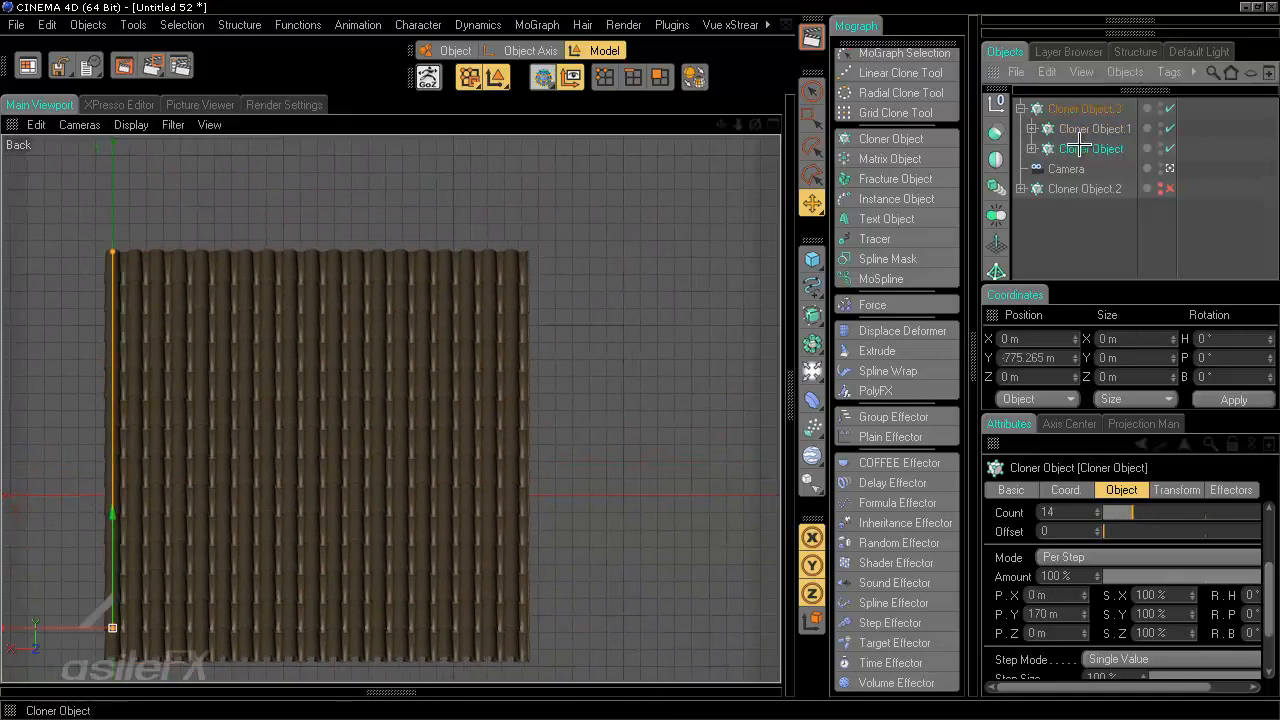
pyautogui.doubleClick(1055, 512)
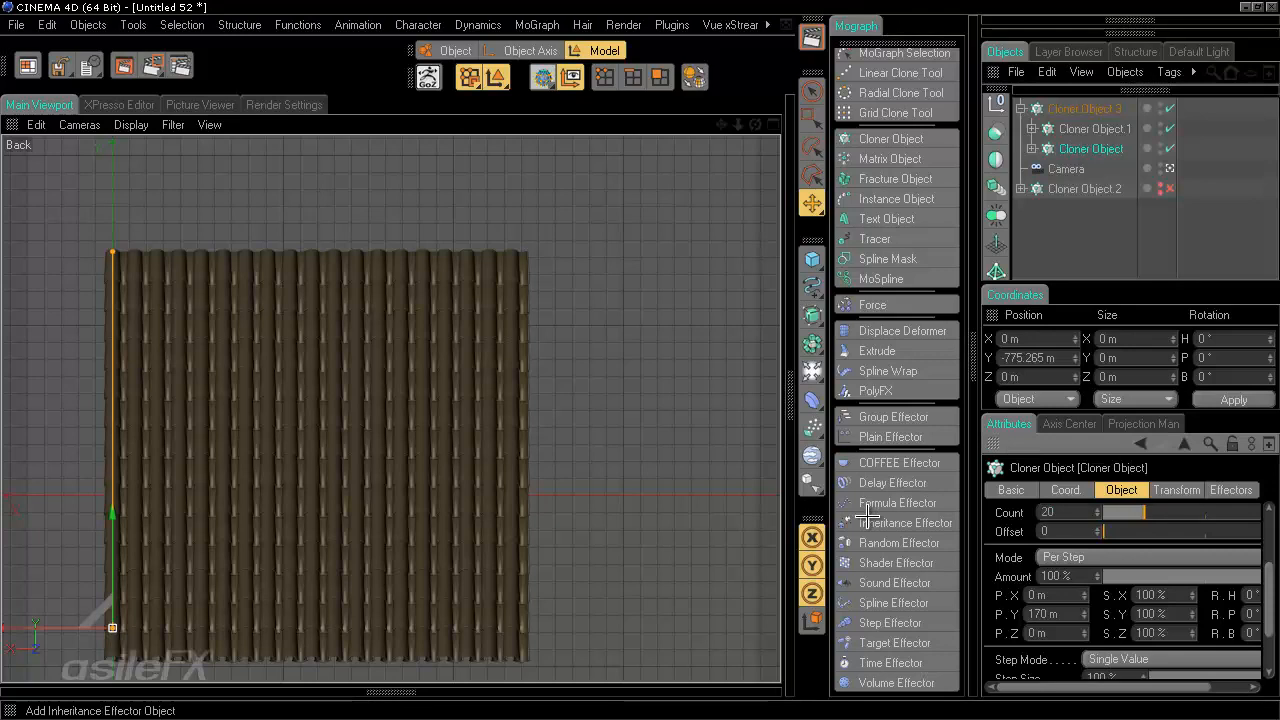
pyautogui.click(1090, 128)
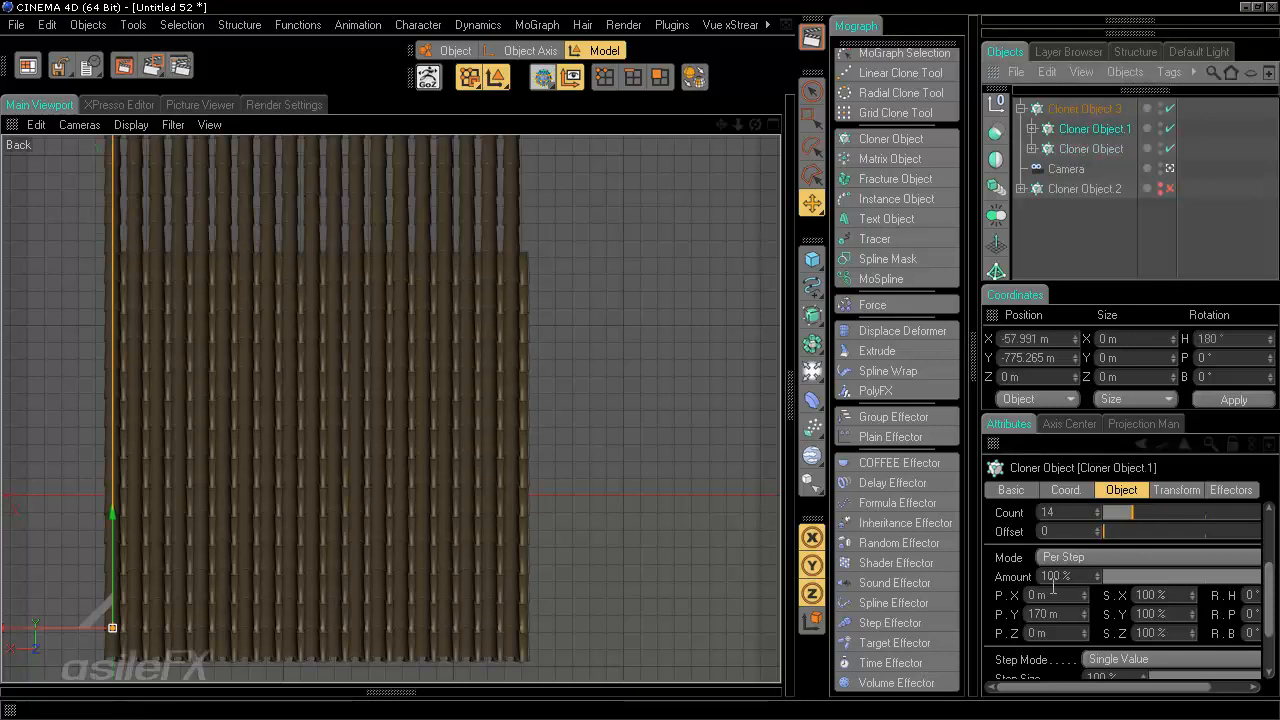
pyautogui.doubleClick(1067, 512)
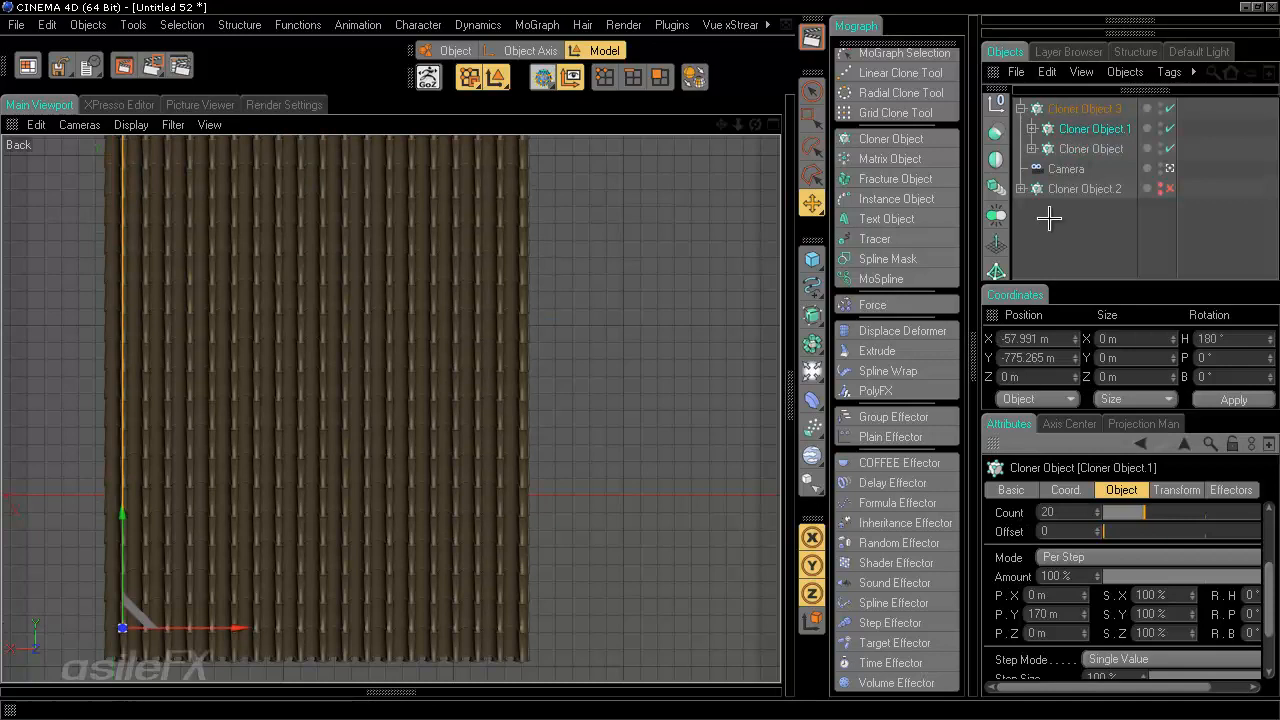
# - Set the outer Cloner's clone count to 27
pyautogui.click(1080, 109)
pyautogui.moveTo(1142, 512); pyautogui.dragTo(1157, 513)
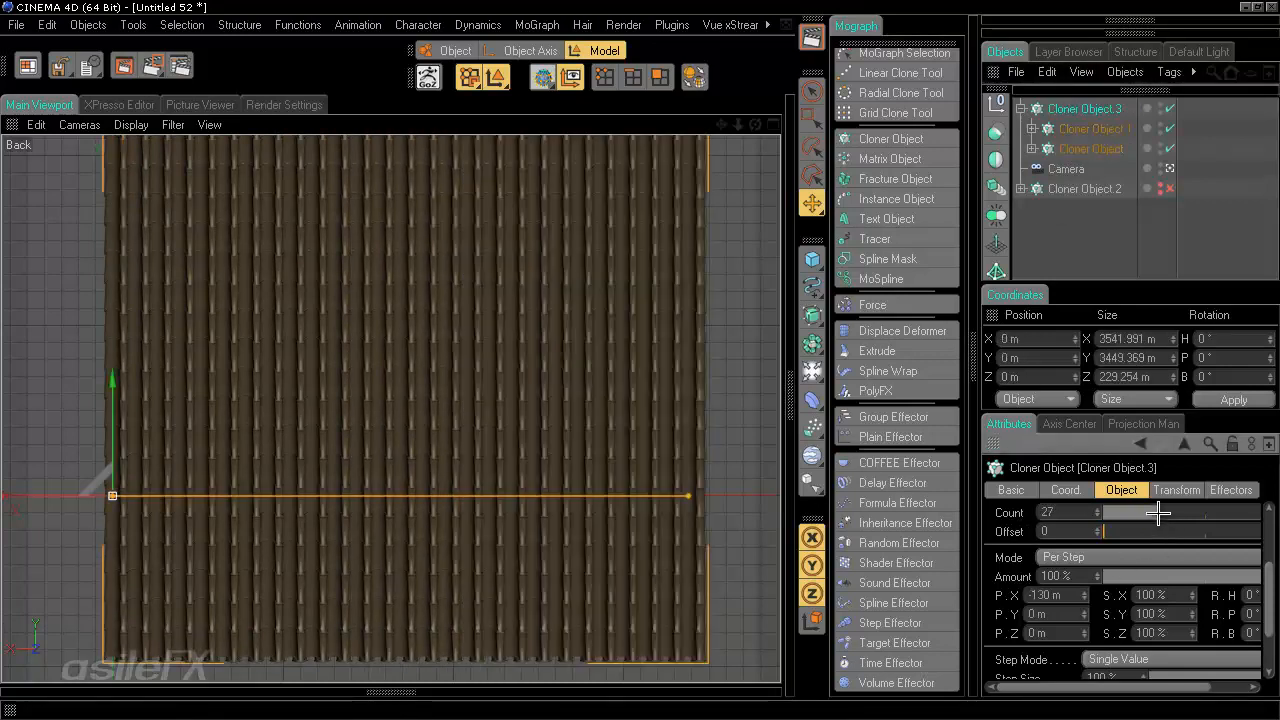
pyautogui.keyDown('alt'); pyautogui.moveTo(614, 305); pyautogui.dragTo(642, 360, button='middle'); pyautogui.keyUp('alt')
pyautogui.scroll(-2, 640, 365)
pyautogui.scroll(2, 640, 365)
pyautogui.scroll(-1, 630, 385)
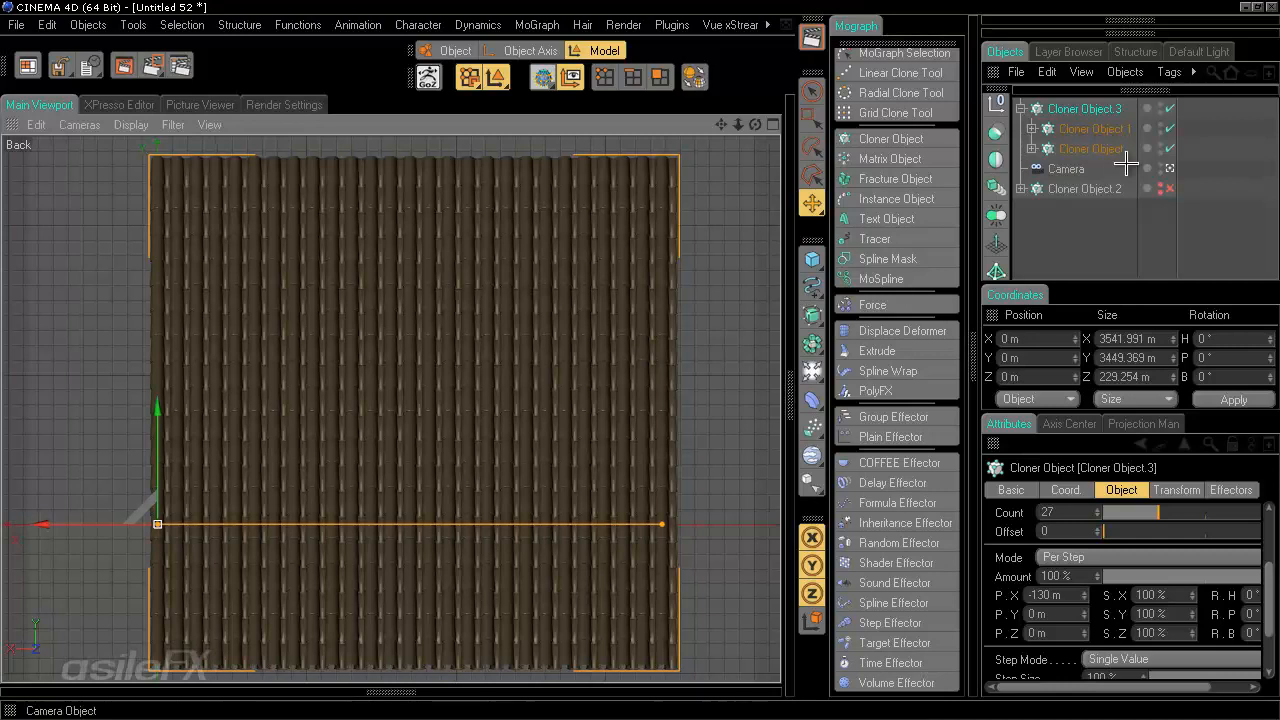
# - Set the separate column Cloner's clone count to 20
pyautogui.click(1105, 188)
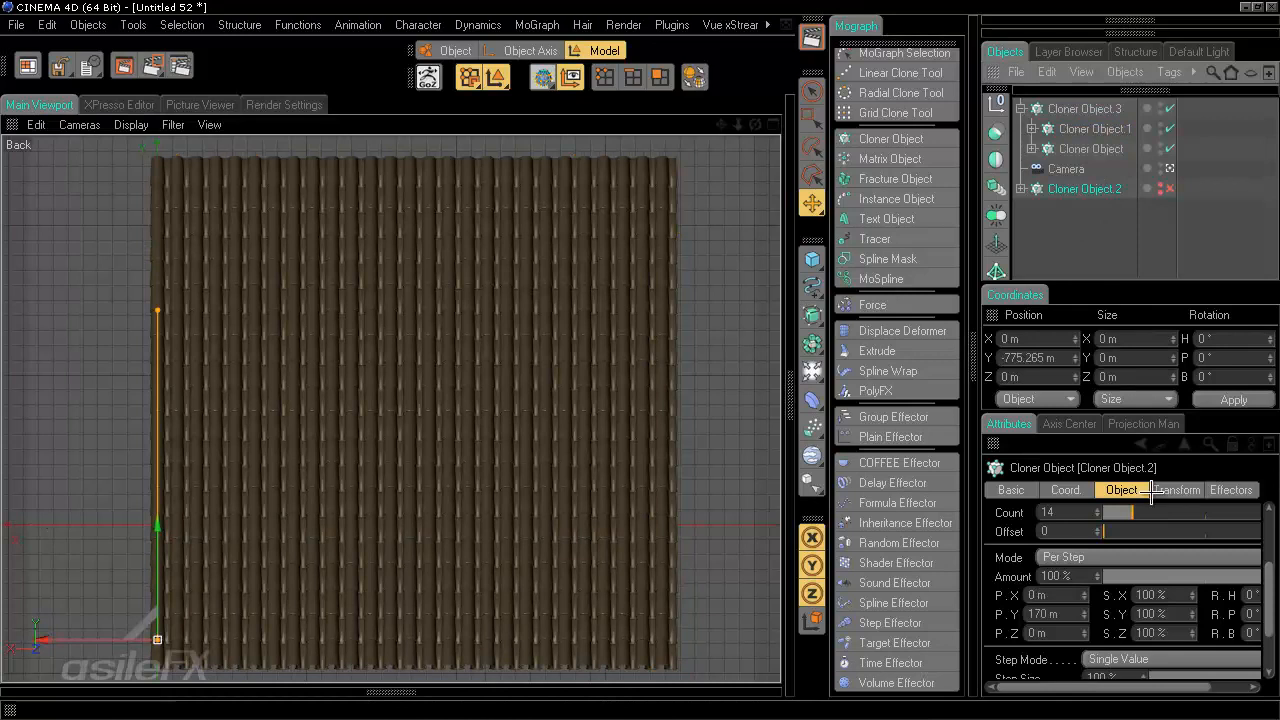
pyautogui.click(1082, 126)
pyautogui.click(1094, 187)
pyautogui.click(1082, 515)
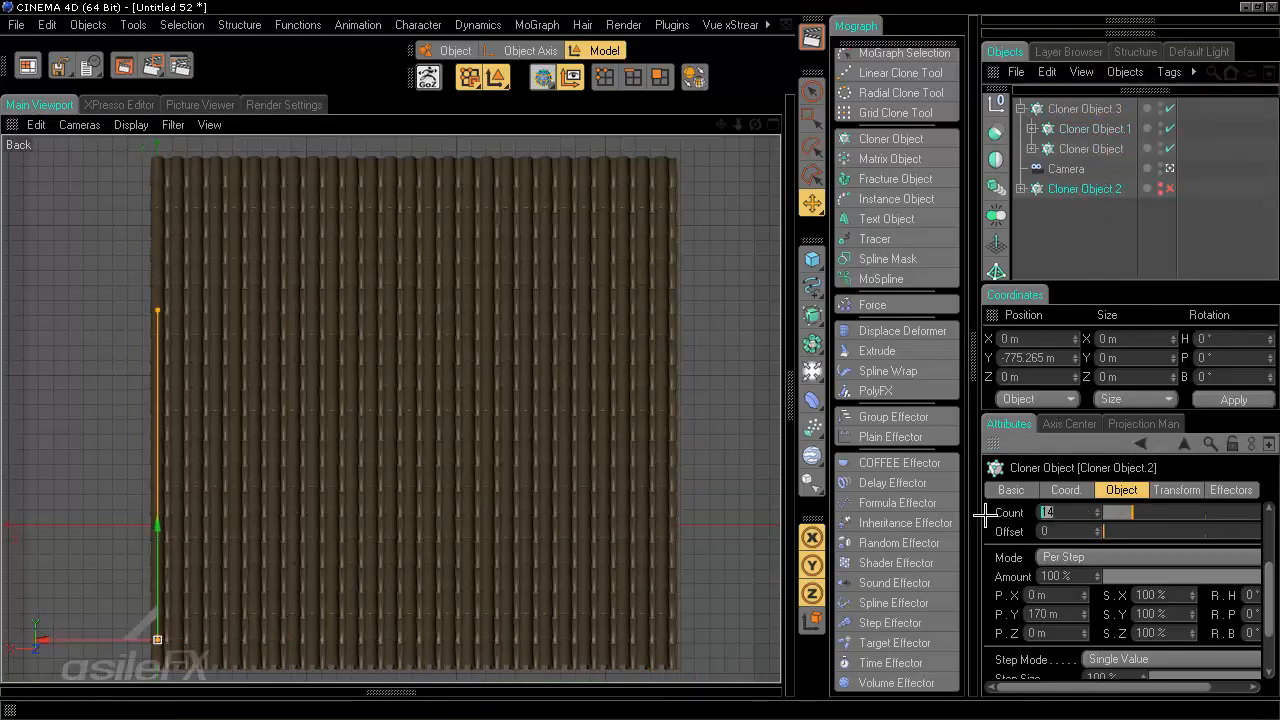
pyautogui.write('20')
pyautogui.press('Return')
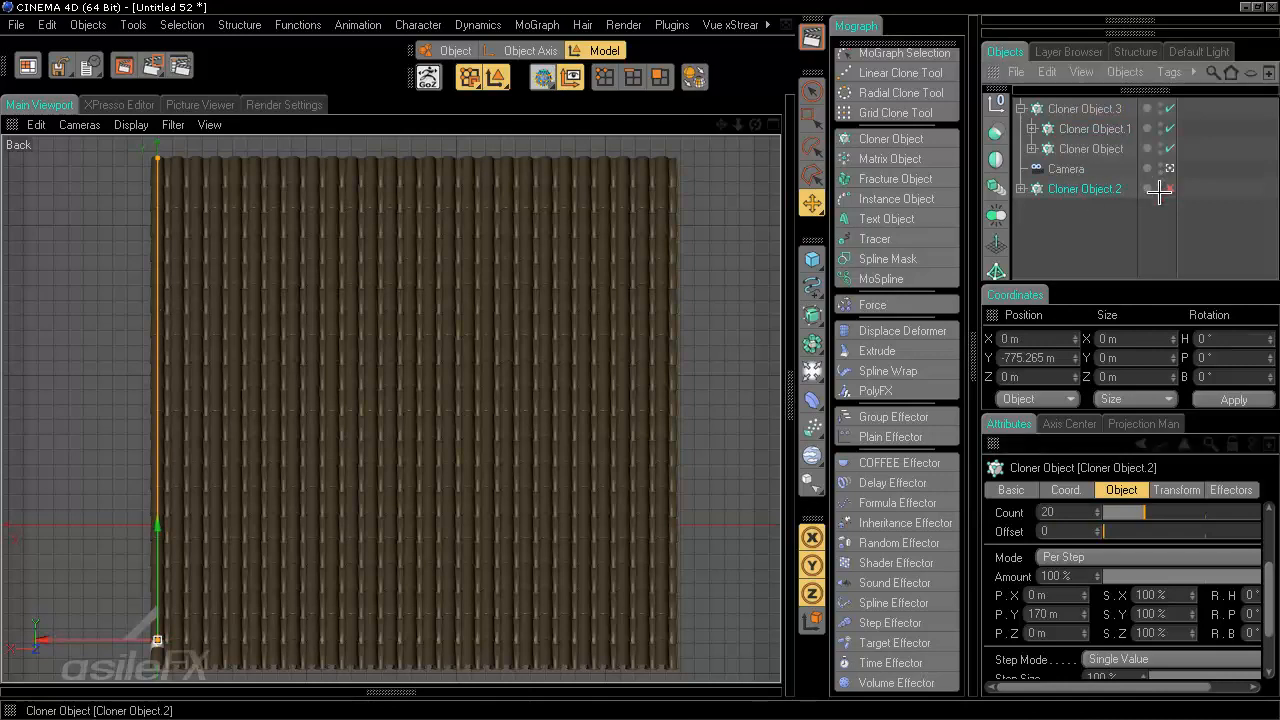
# - Move the separate column Cloner to the opposite edge of the surface, to about X -3498 m
pyautogui.press('e')
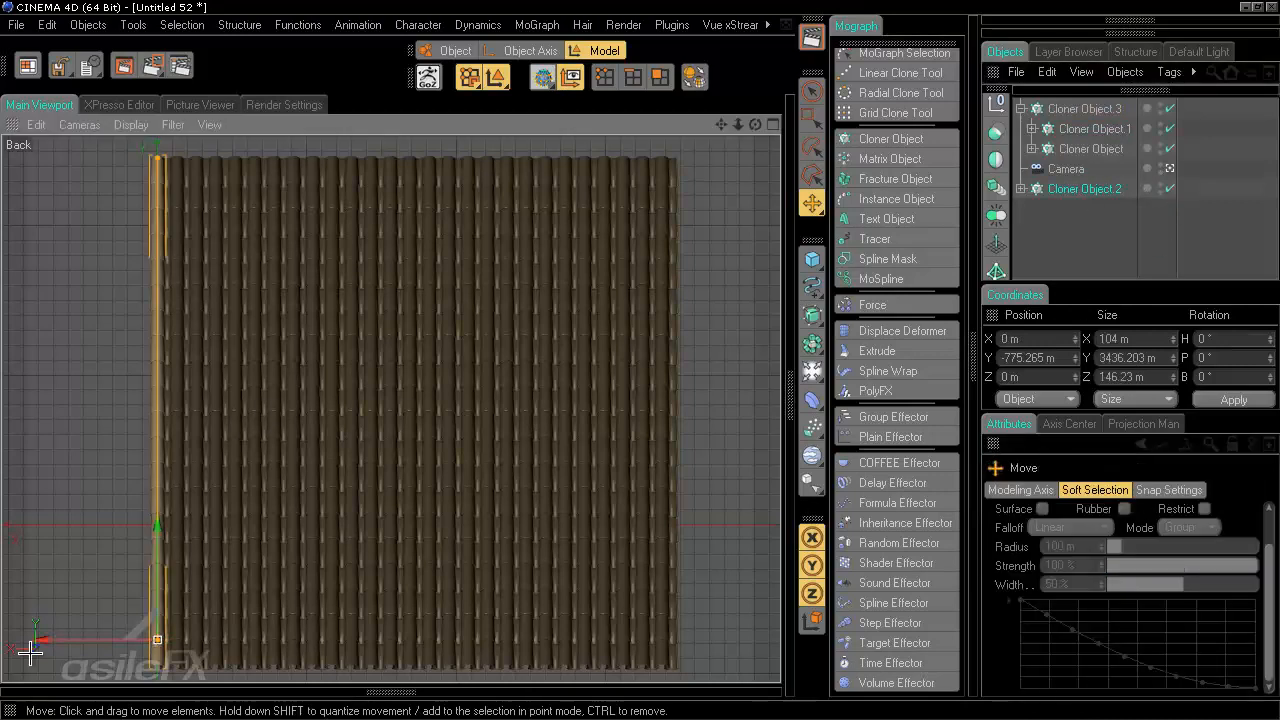
pyautogui.moveTo(662, 358)
pyautogui.mouseDown()
pyautogui.moveTo(674, 360)
pyautogui.moveTo(639, 359)
pyautogui.mouseUp()
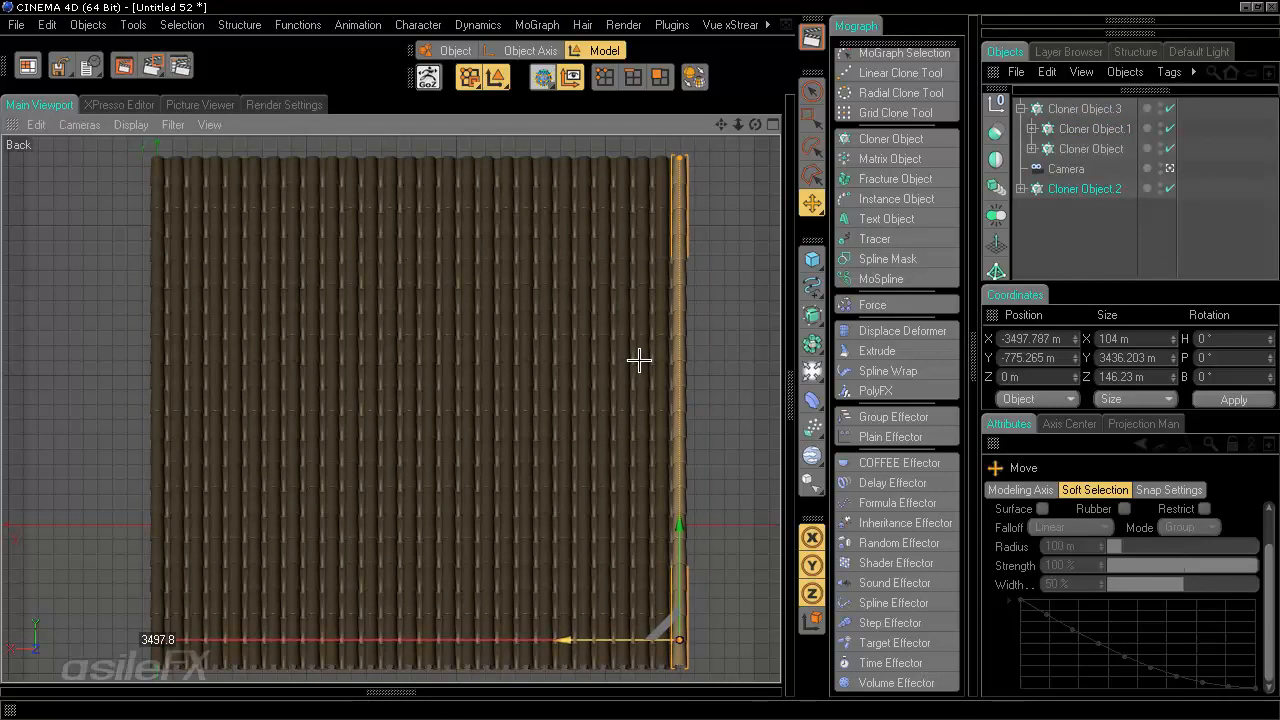
pyautogui.click(1103, 253)
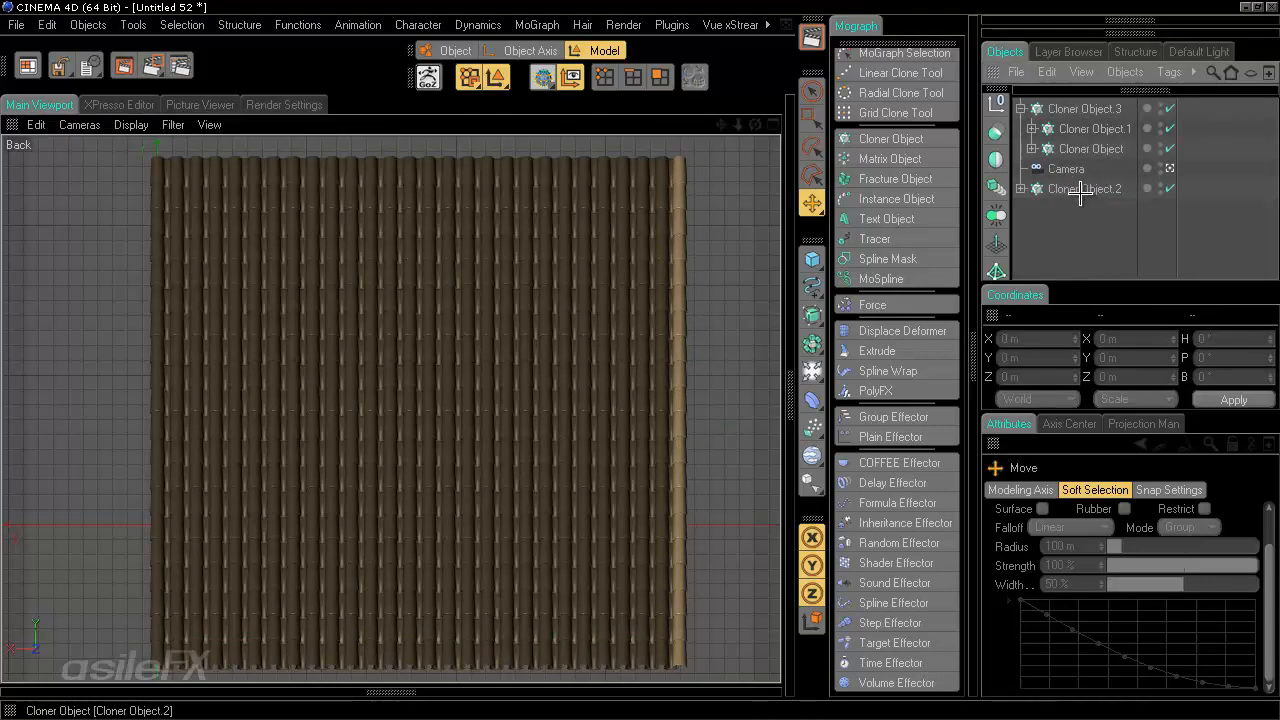
# - Set the outer Cloner's clone color to white in its Transform settings
pyautogui.click(1086, 109)
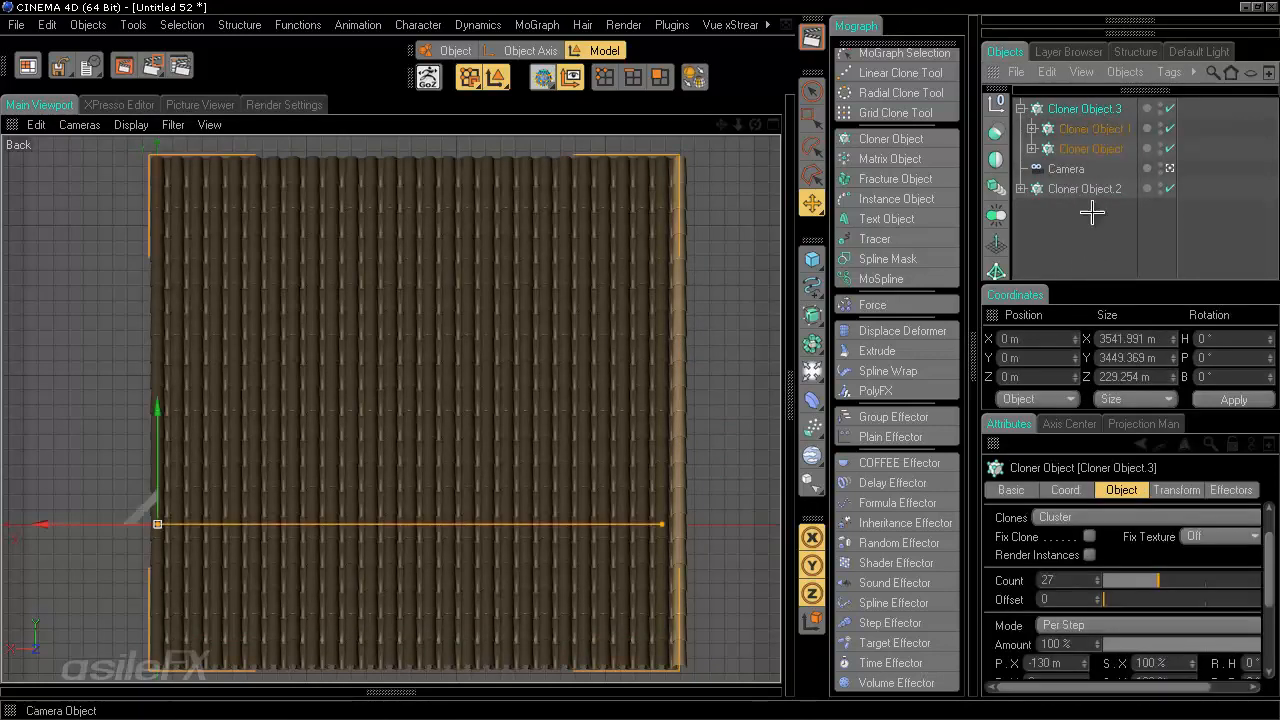
pyautogui.click(1179, 496)
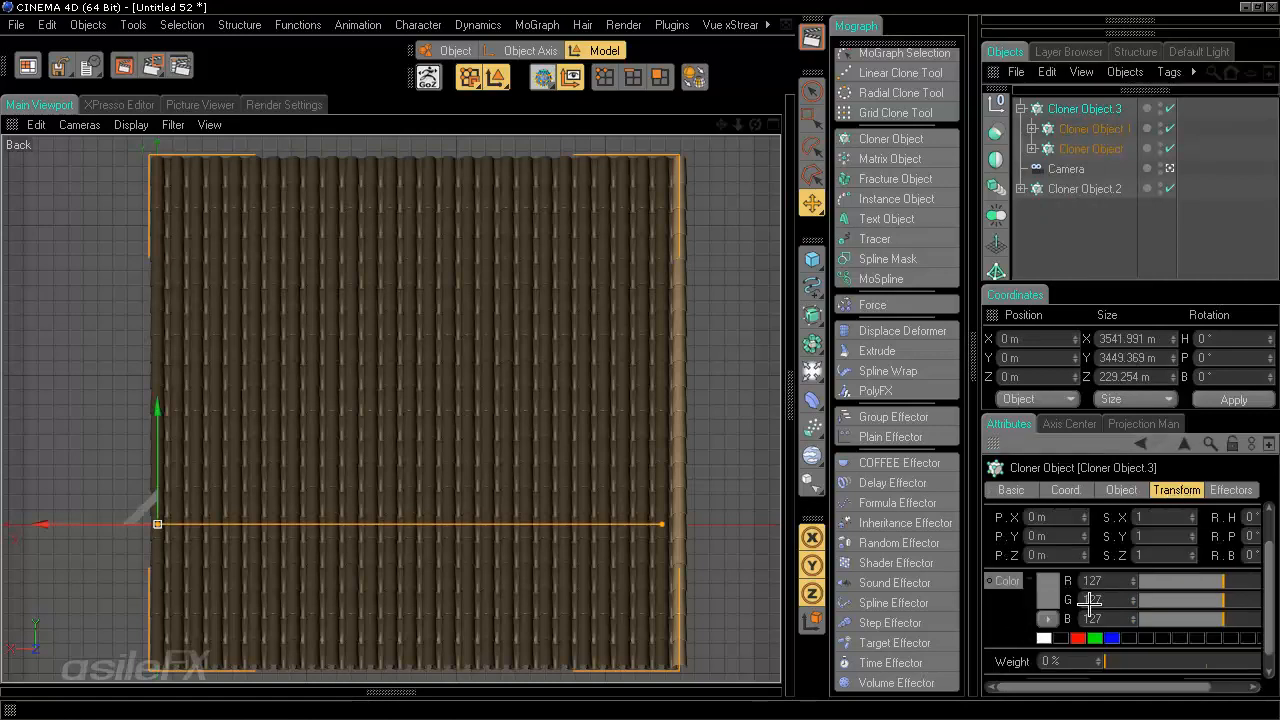
pyautogui.moveTo(1269, 556); pyautogui.dragTo(1270, 593)
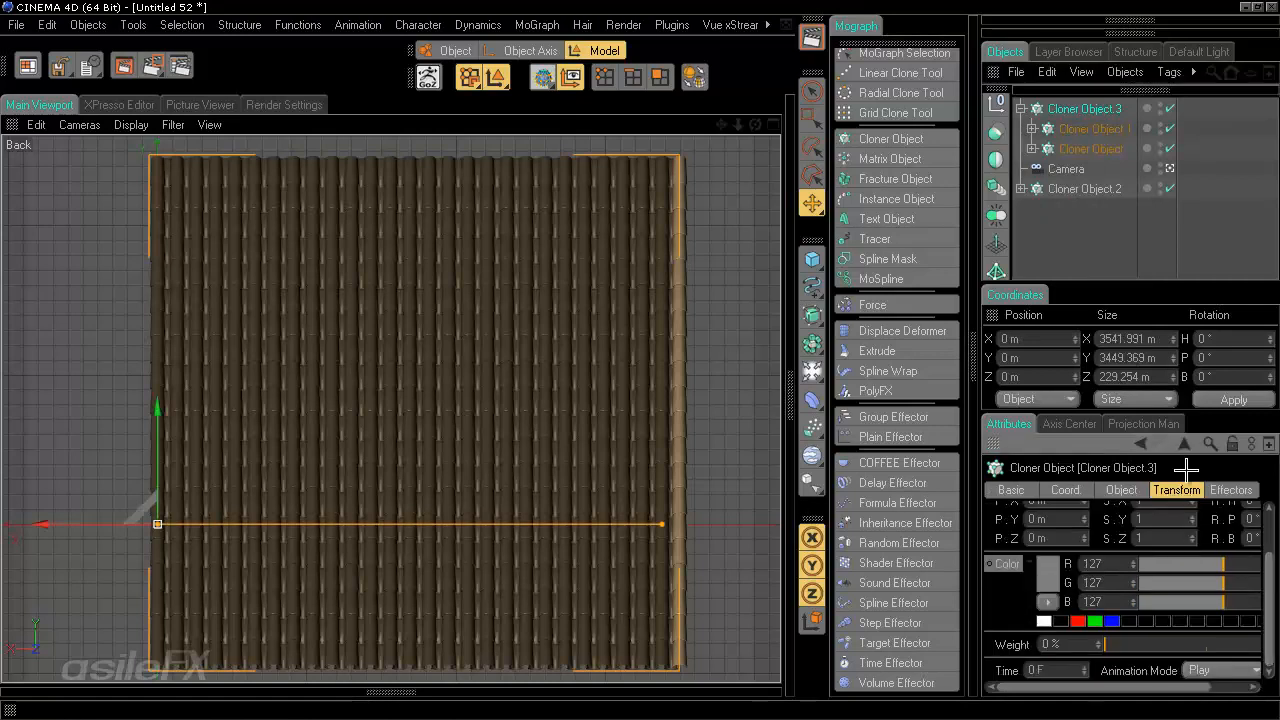
pyautogui.click(1077, 212)
pyautogui.click(1086, 146)
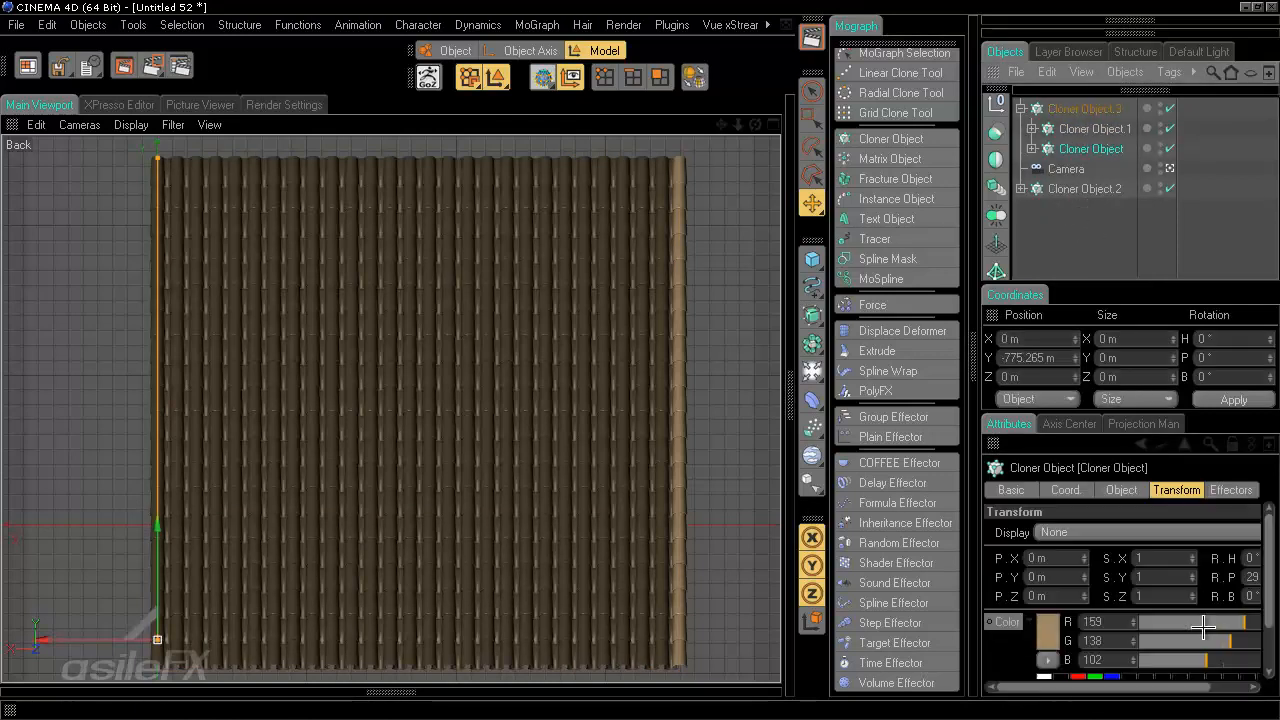
pyautogui.click(1086, 110)
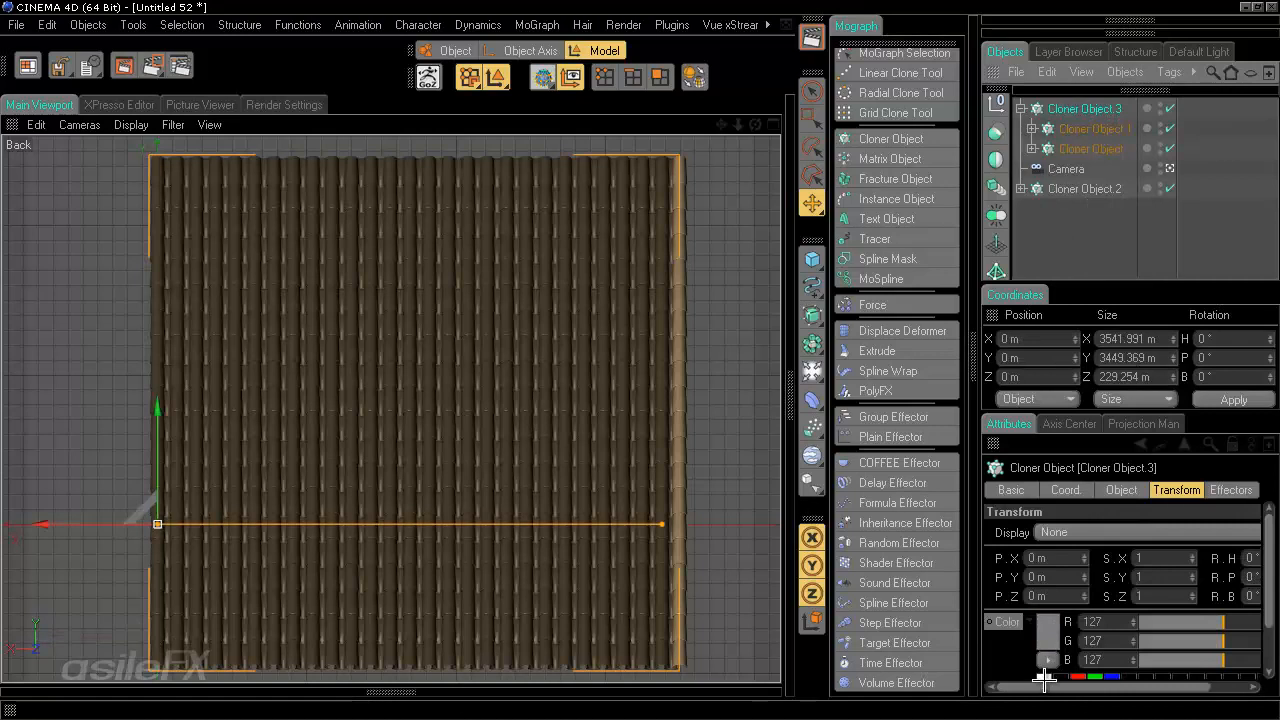
pyautogui.click(1044, 677)
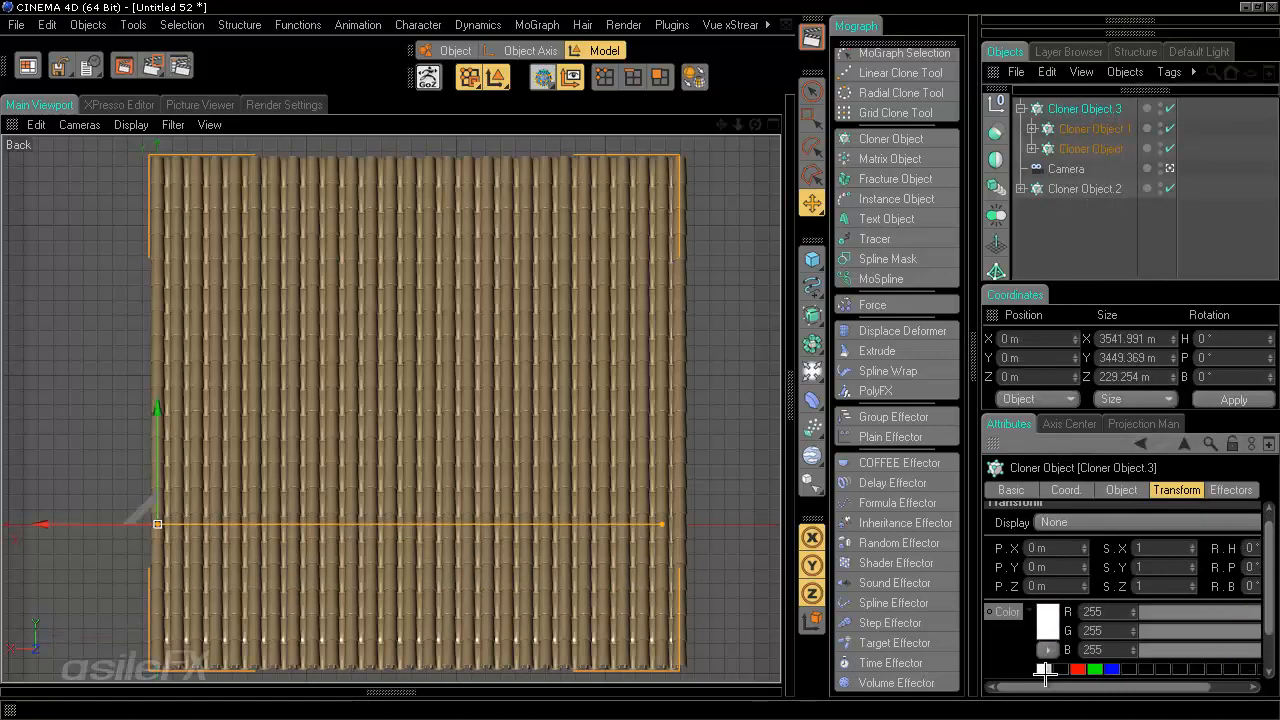
# - Set the clone color of both nested tilted Cloners to white
pyautogui.click(1070, 128)
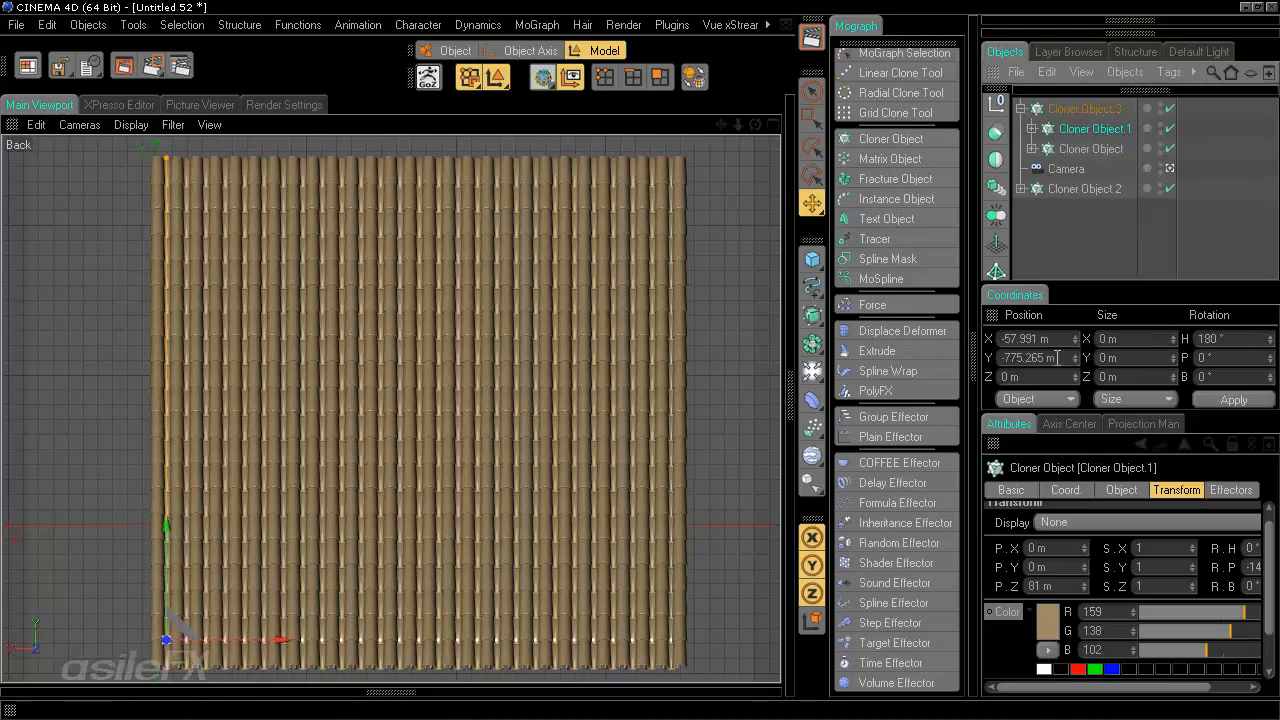
pyautogui.click(1044, 669)
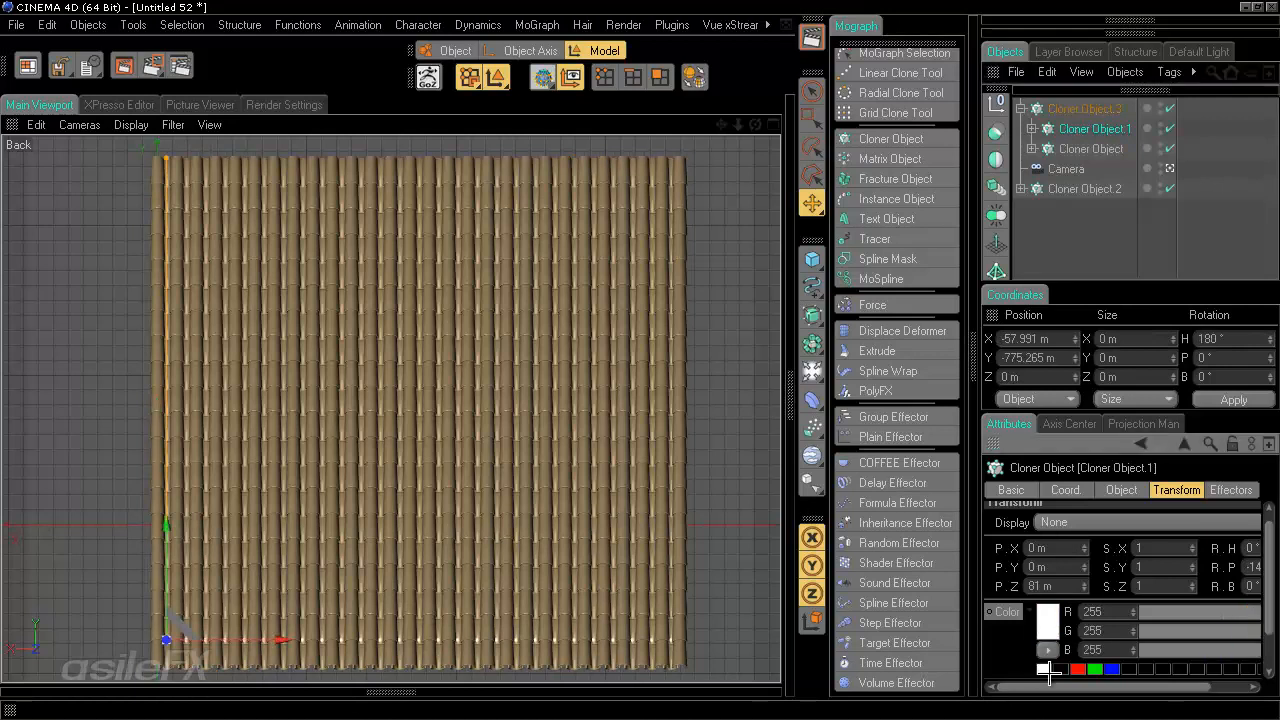
pyautogui.click(1094, 148)
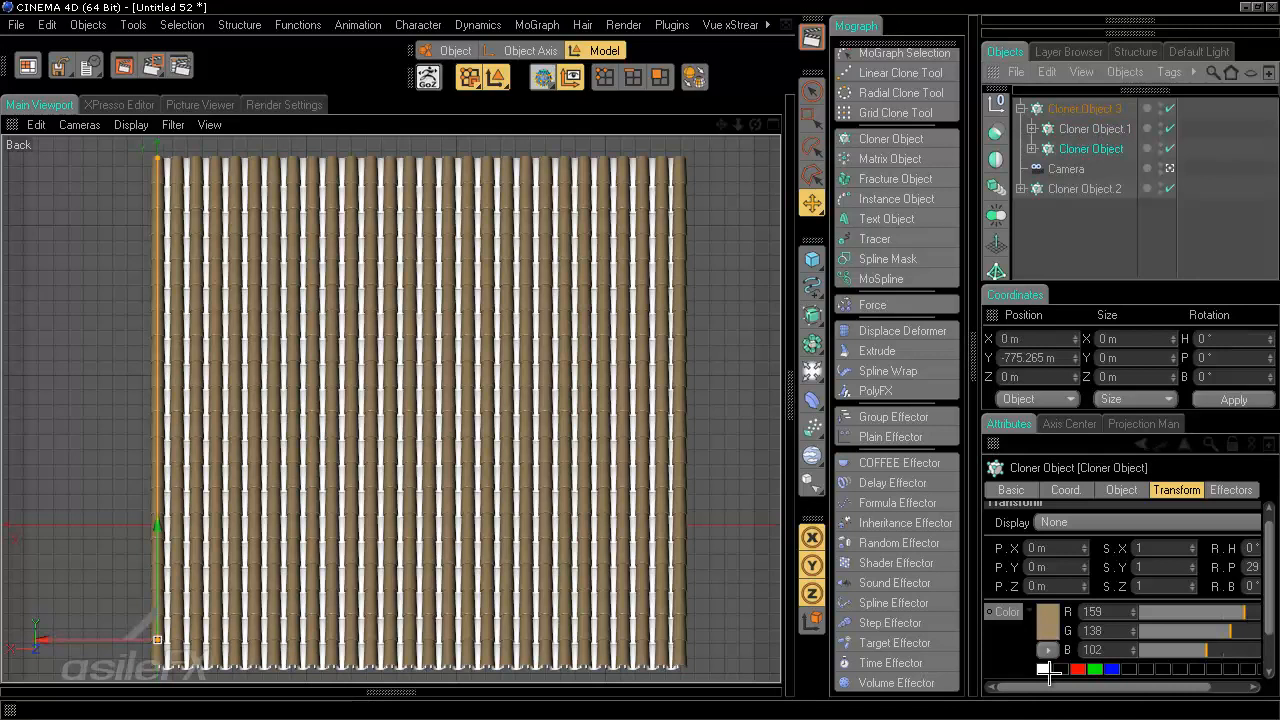
pyautogui.click(1045, 669)
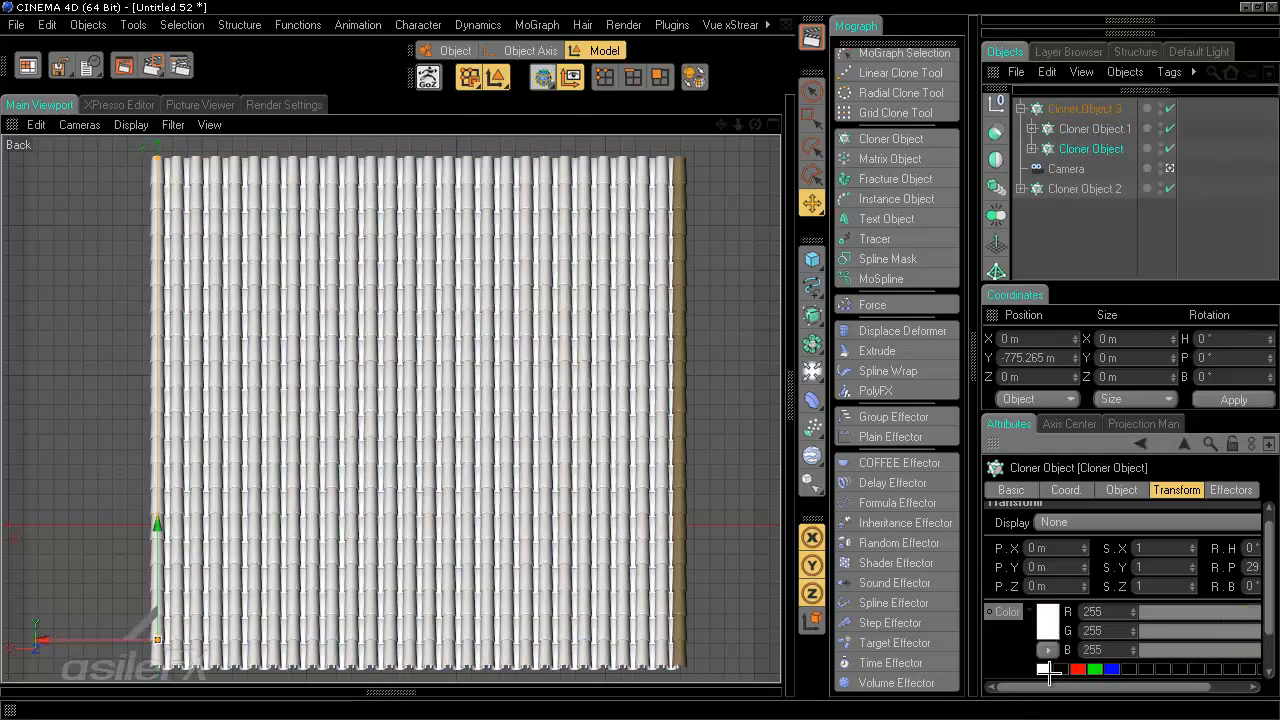
# - Undo the last change and copy the separate column Cloner's brown clone color
pyautogui.click(1073, 190)
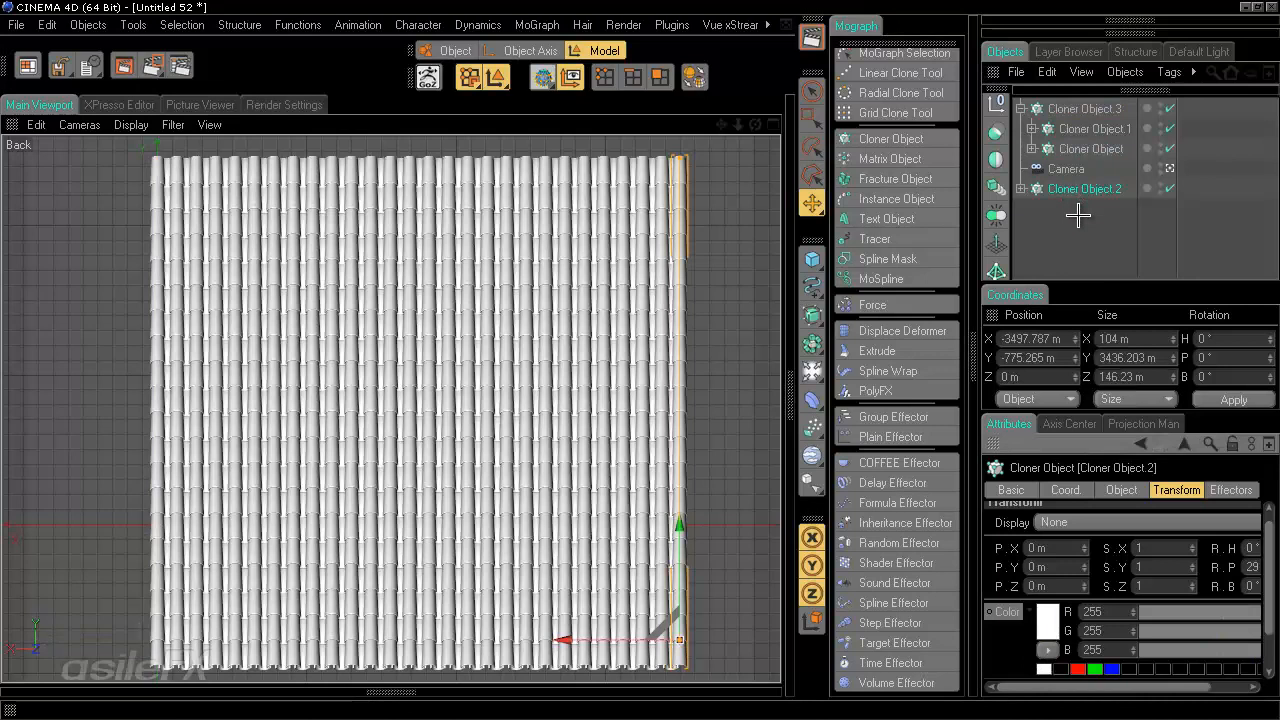
pyautogui.hotkey('ctrl', 'z')
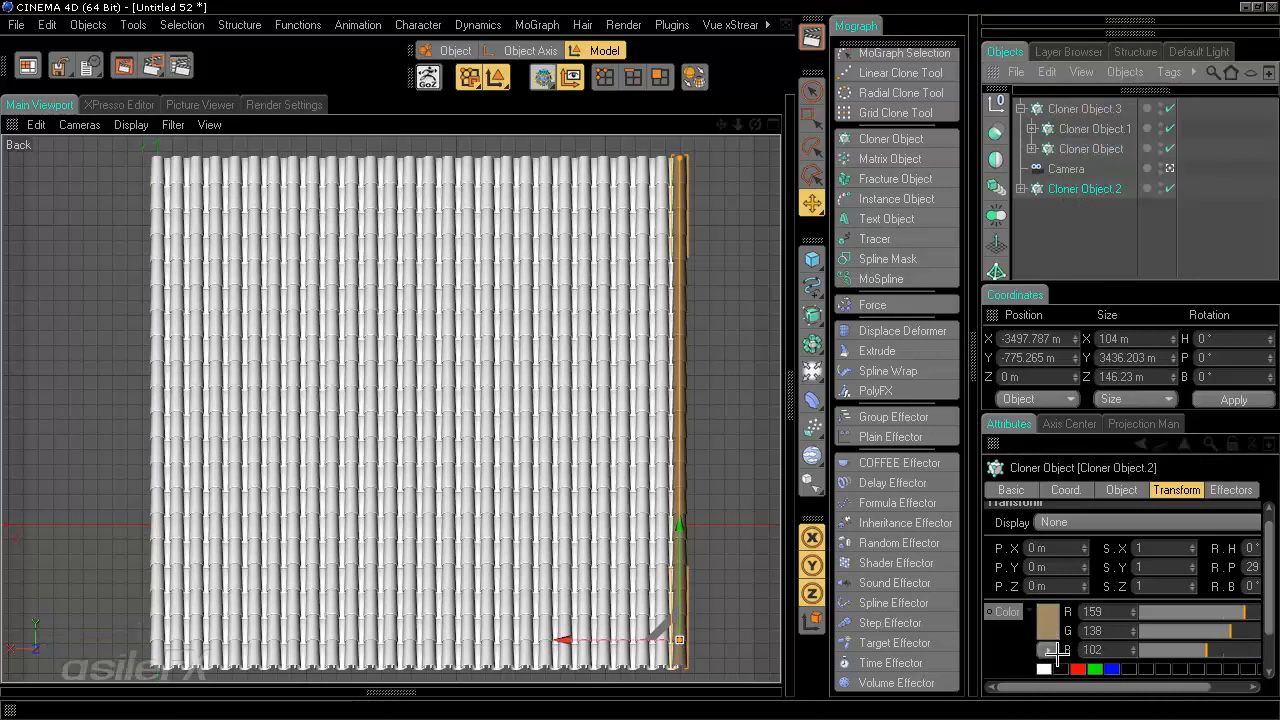
pyautogui.rightClick(994, 612)
pyautogui.click(1035, 450)
# - Paste the copied brown color into the outer Cloner's clone color
pyautogui.click(1060, 108)
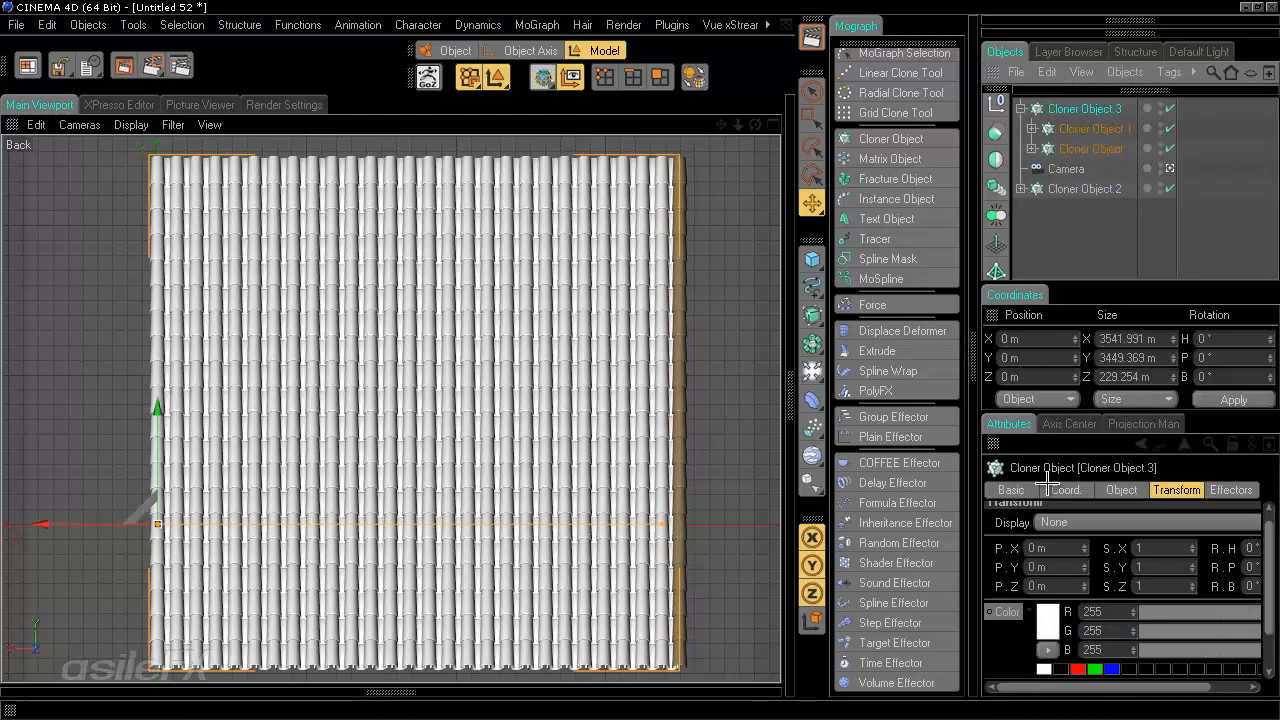
pyautogui.rightClick(1012, 611)
pyautogui.click(1090, 468)
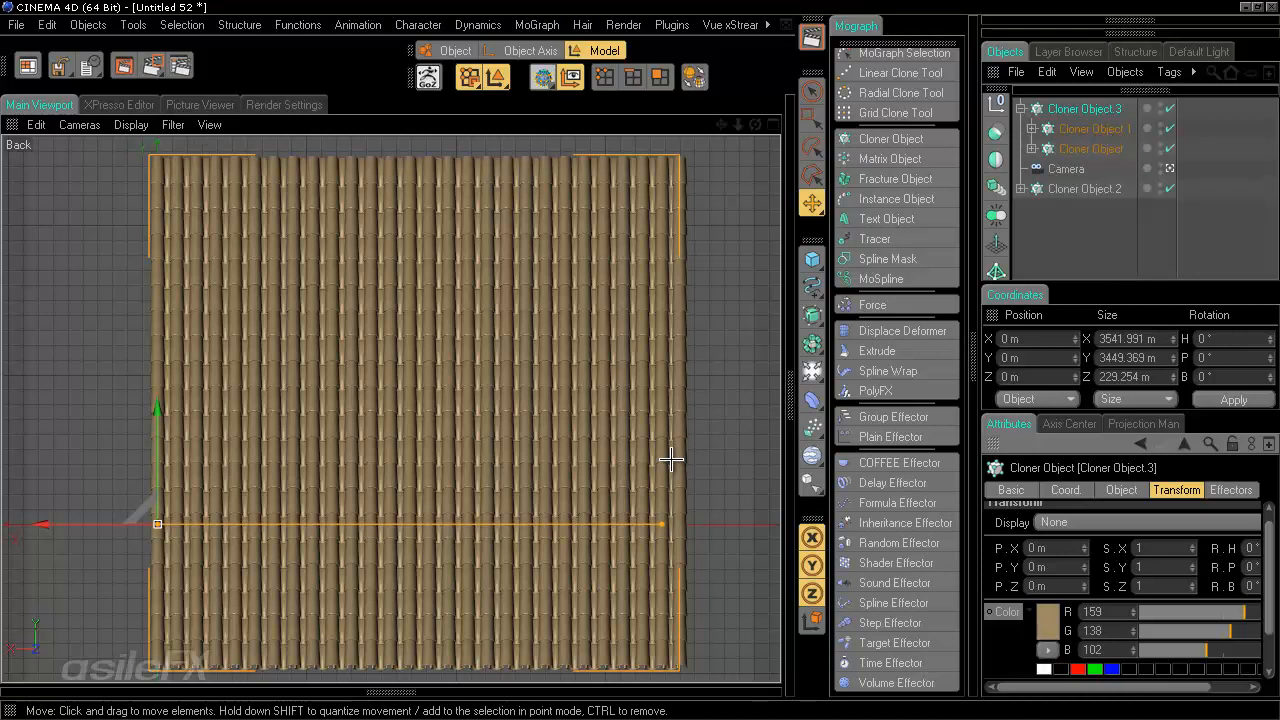
# - Check the clone color of each Cloner in turn
pyautogui.click(1093, 238)
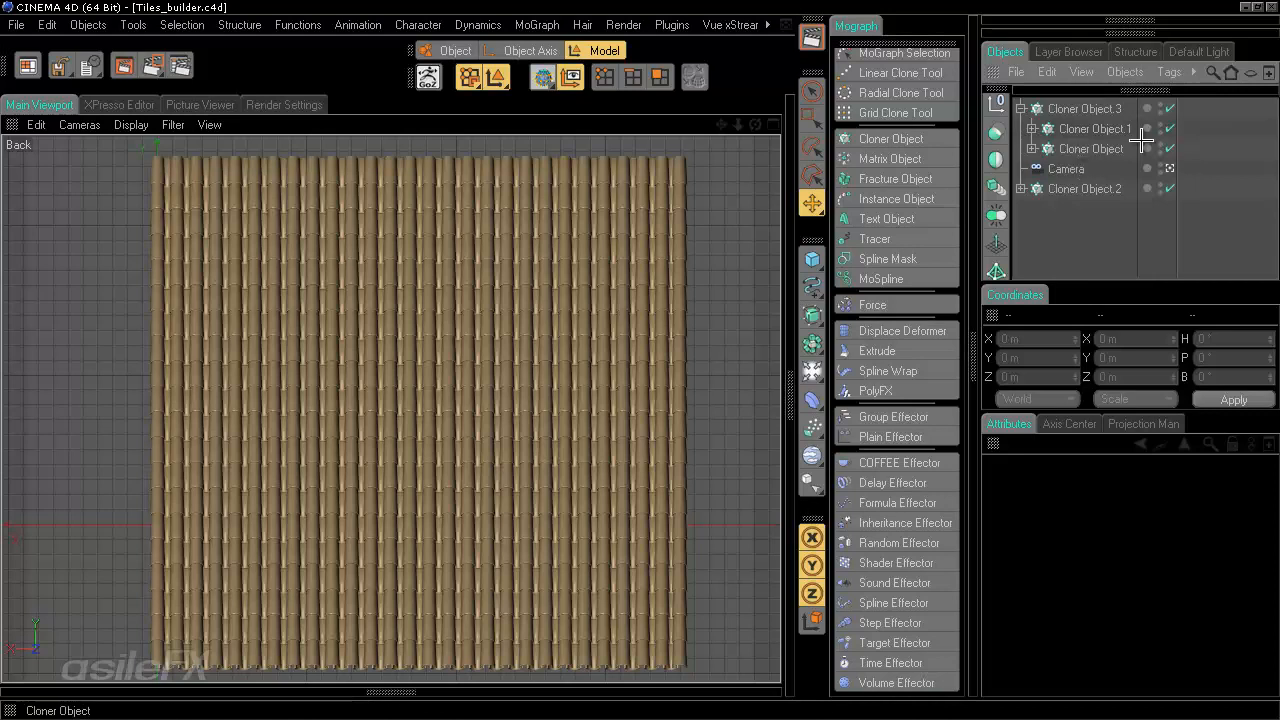
pyautogui.click(1093, 128)
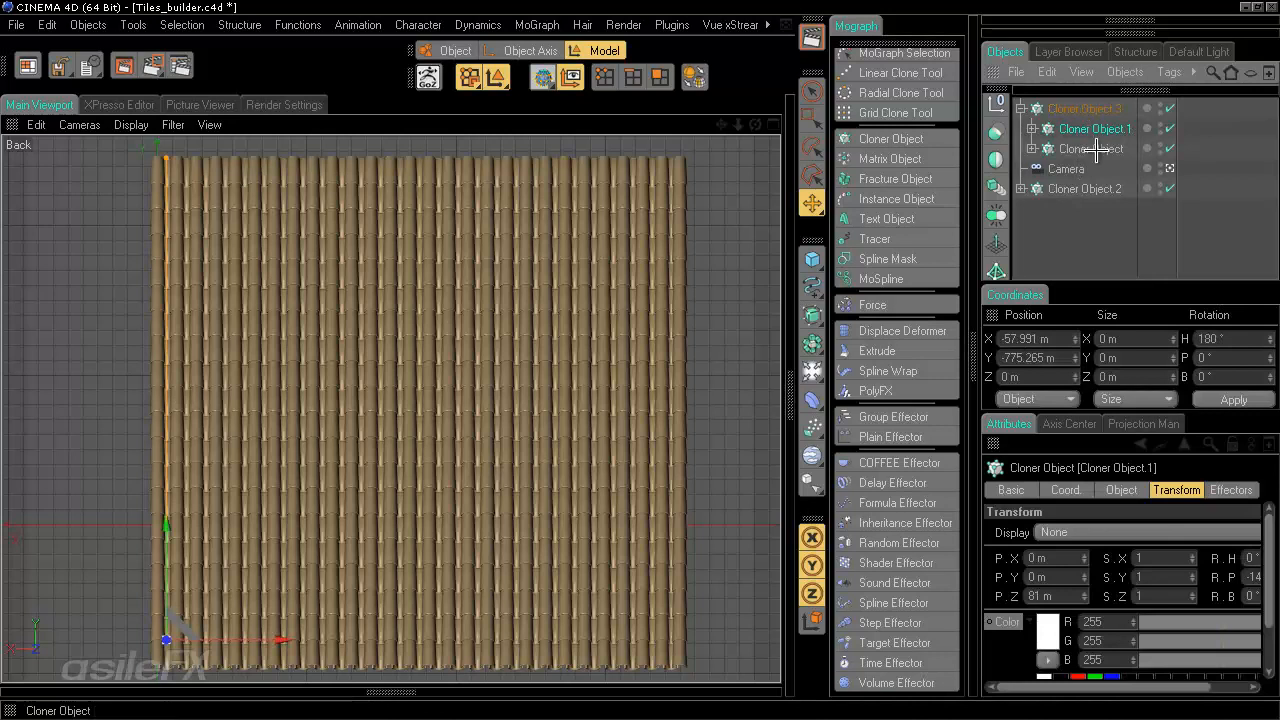
pyautogui.click(1097, 109)
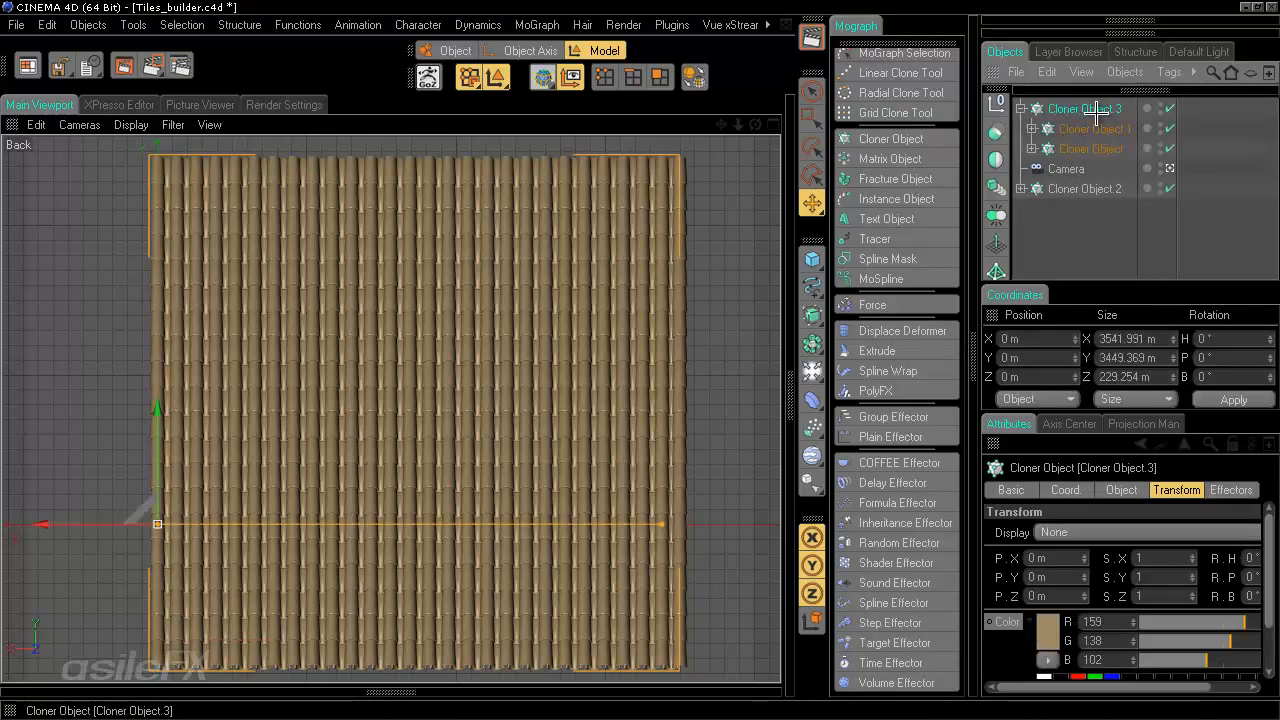
pyautogui.click(1088, 148)
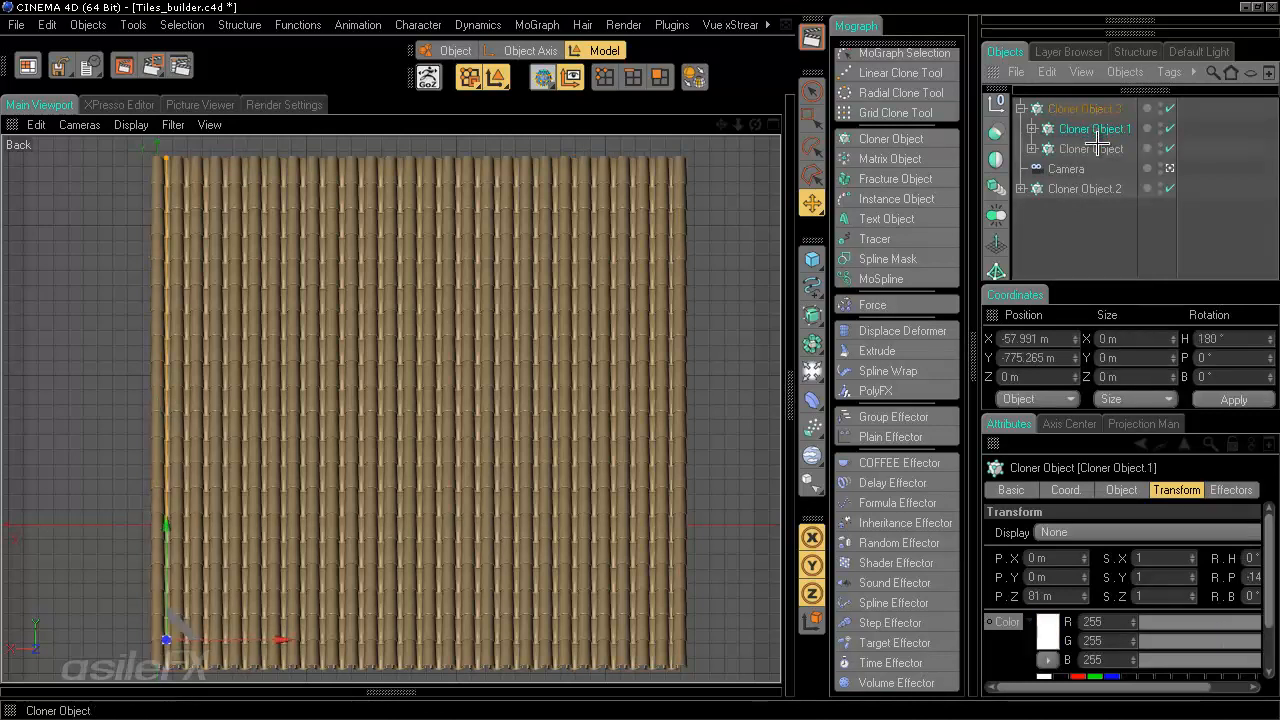
pyautogui.click(1104, 237)
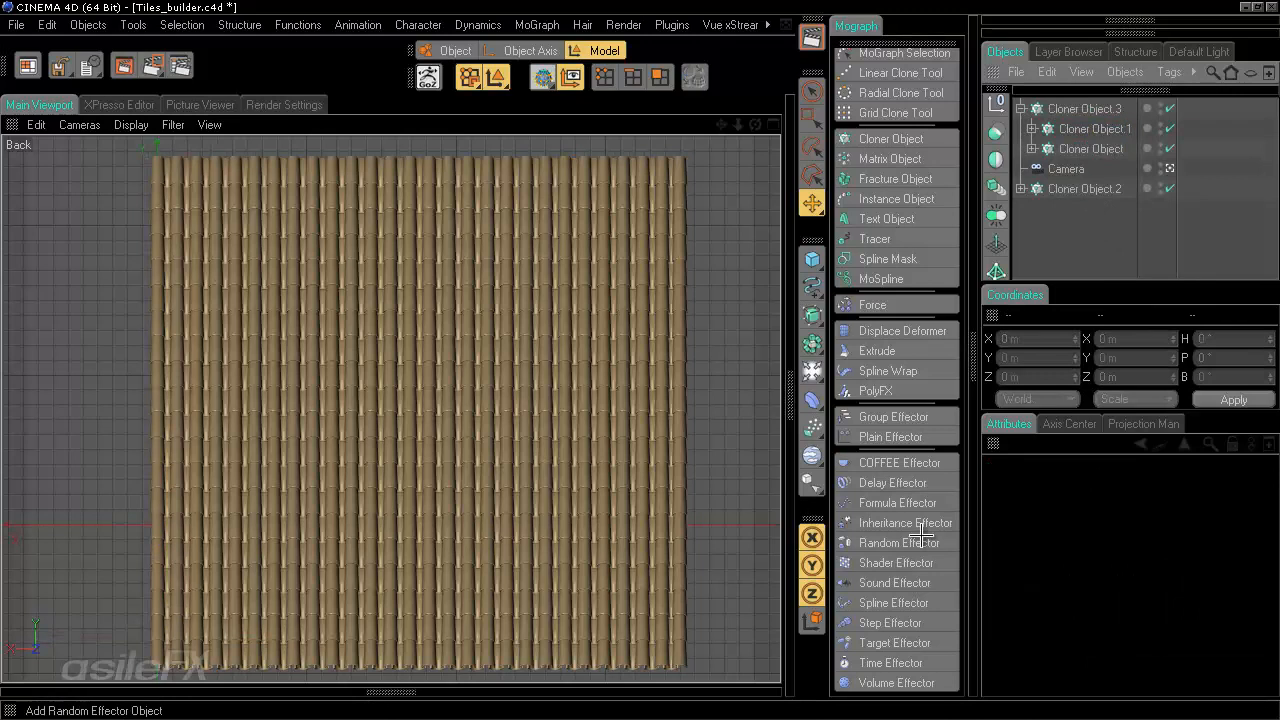
# - Add a Random Effector to the three Cloners and turn off its position randomization
pyautogui.click(1100, 188)
pyautogui.keyDown('ctrl'); pyautogui.click(1098, 147); pyautogui.keyUp('ctrl')
pyautogui.keyDown('ctrl'); pyautogui.click(1097, 129); pyautogui.keyUp('ctrl')
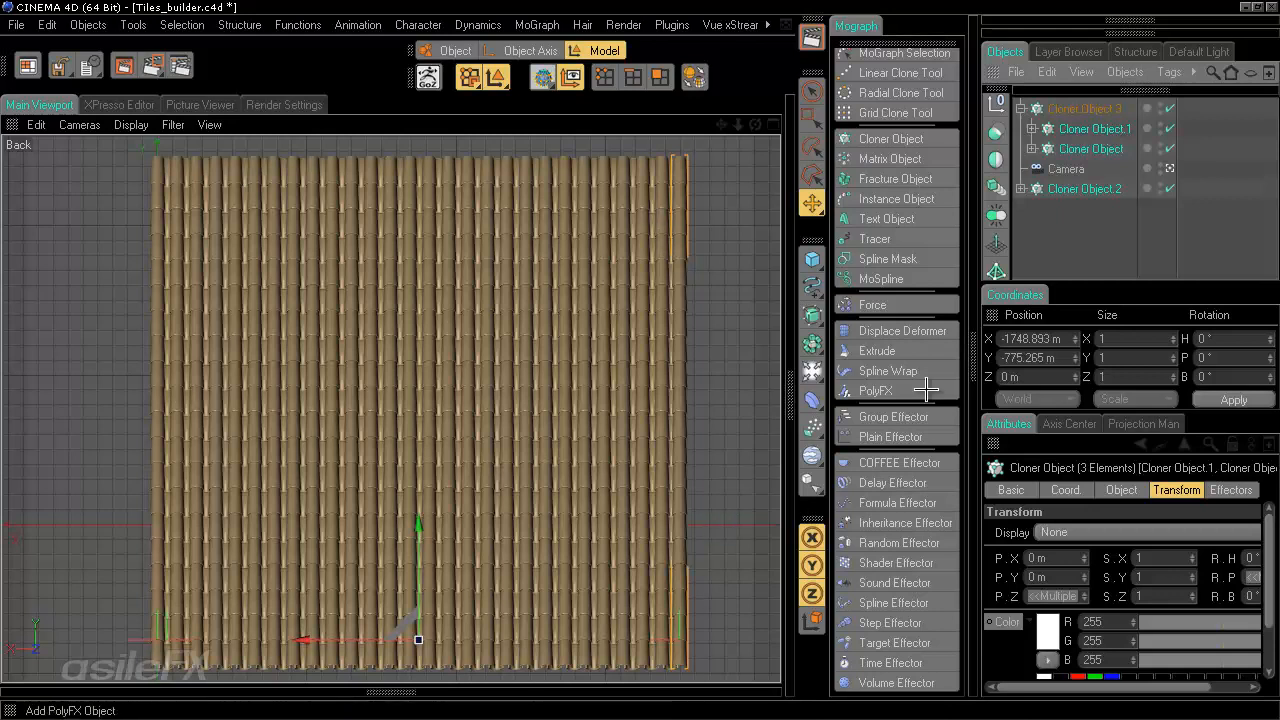
pyautogui.click(912, 543)
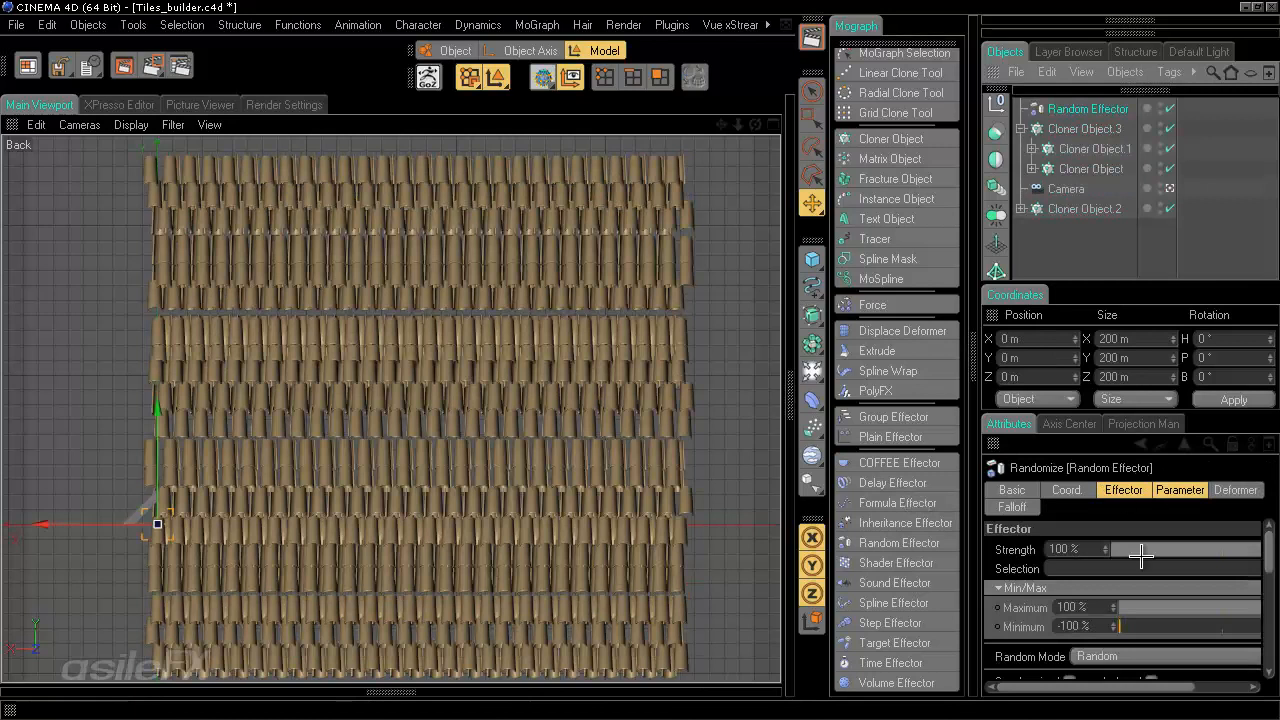
pyautogui.click(1178, 489)
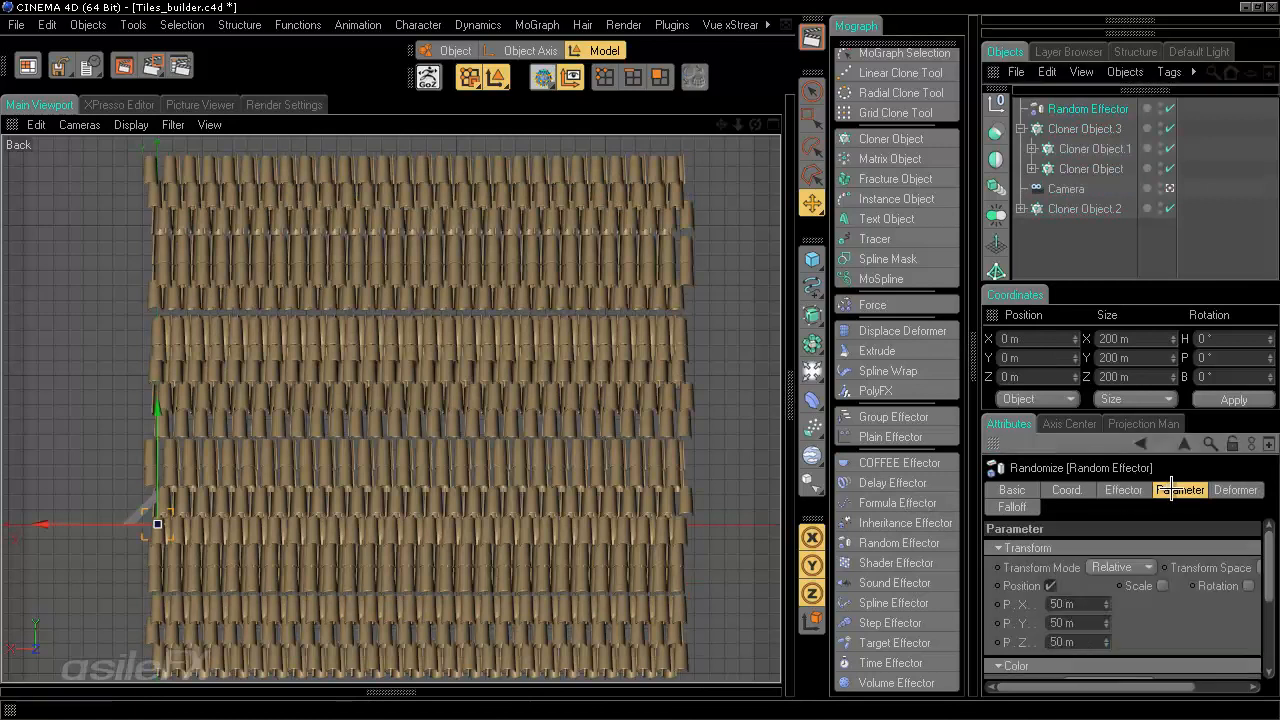
pyautogui.click(1050, 585)
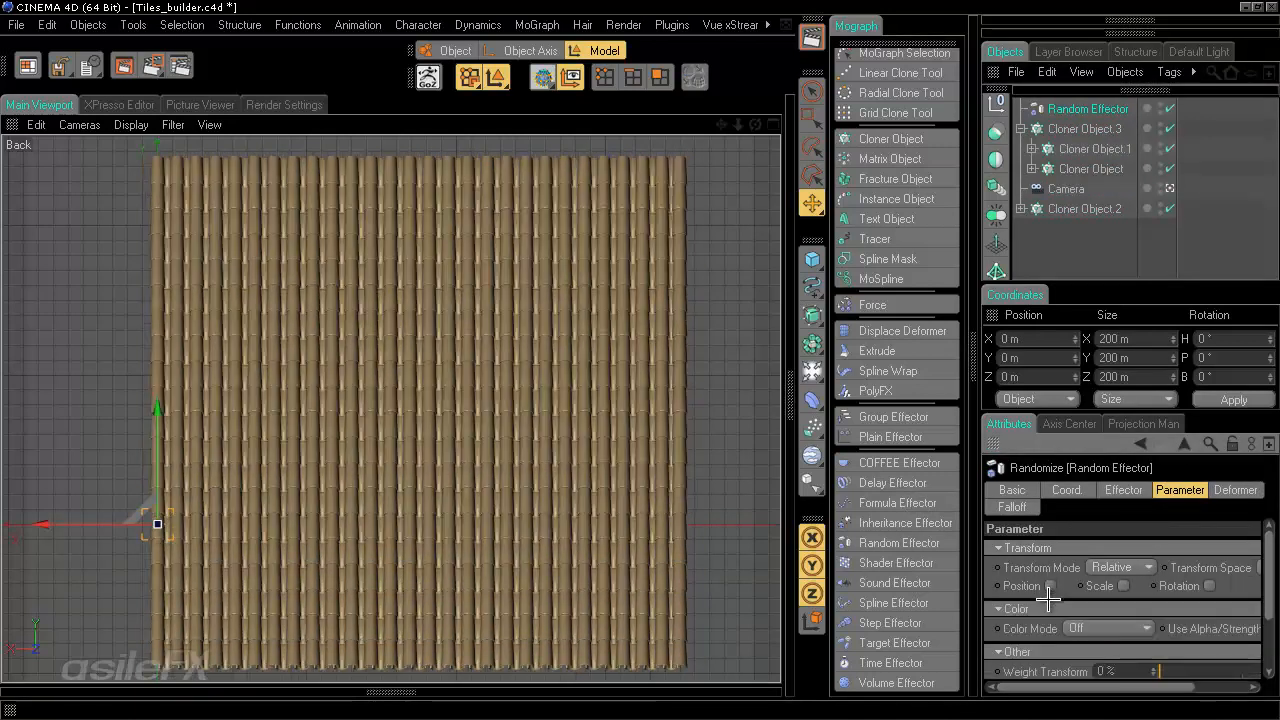
# - Collapse the Coordinates manager and enlarge the Attributes manager
pyautogui.moveTo(1180, 688); pyautogui.dragTo(1212, 688)
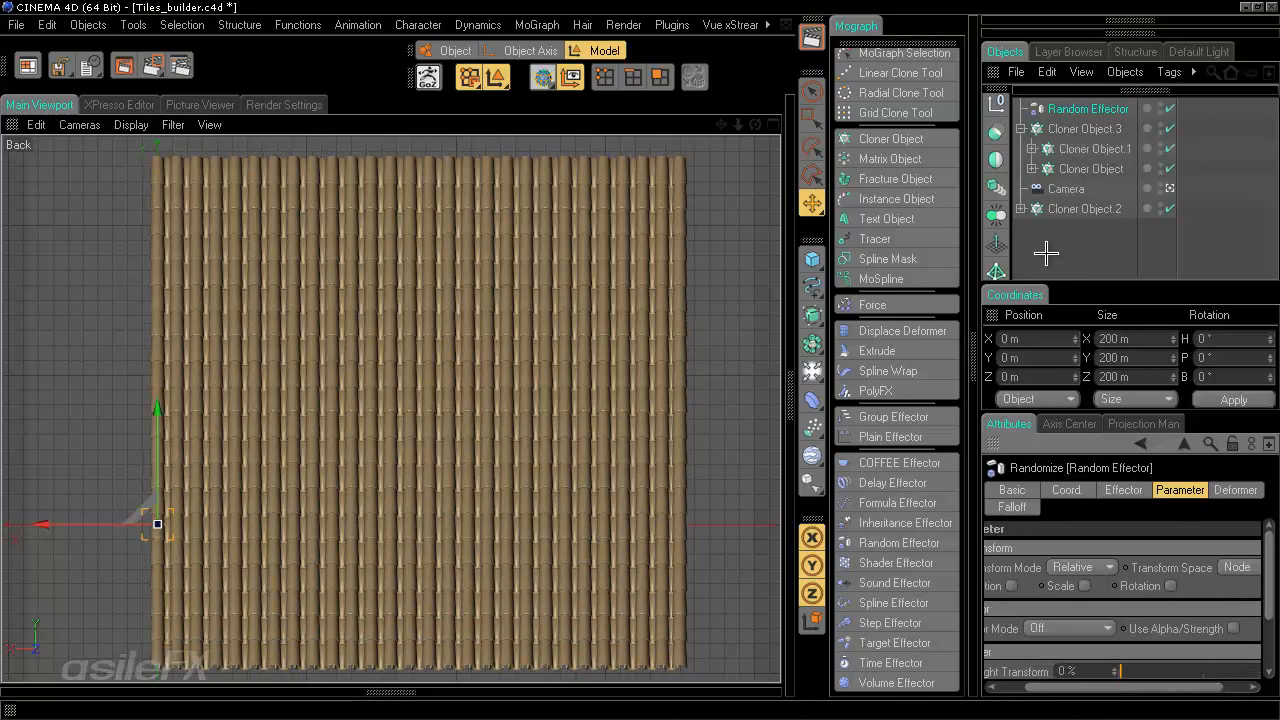
pyautogui.keyDown('ctrl'); pyautogui.click(993, 314); pyautogui.keyUp('ctrl')
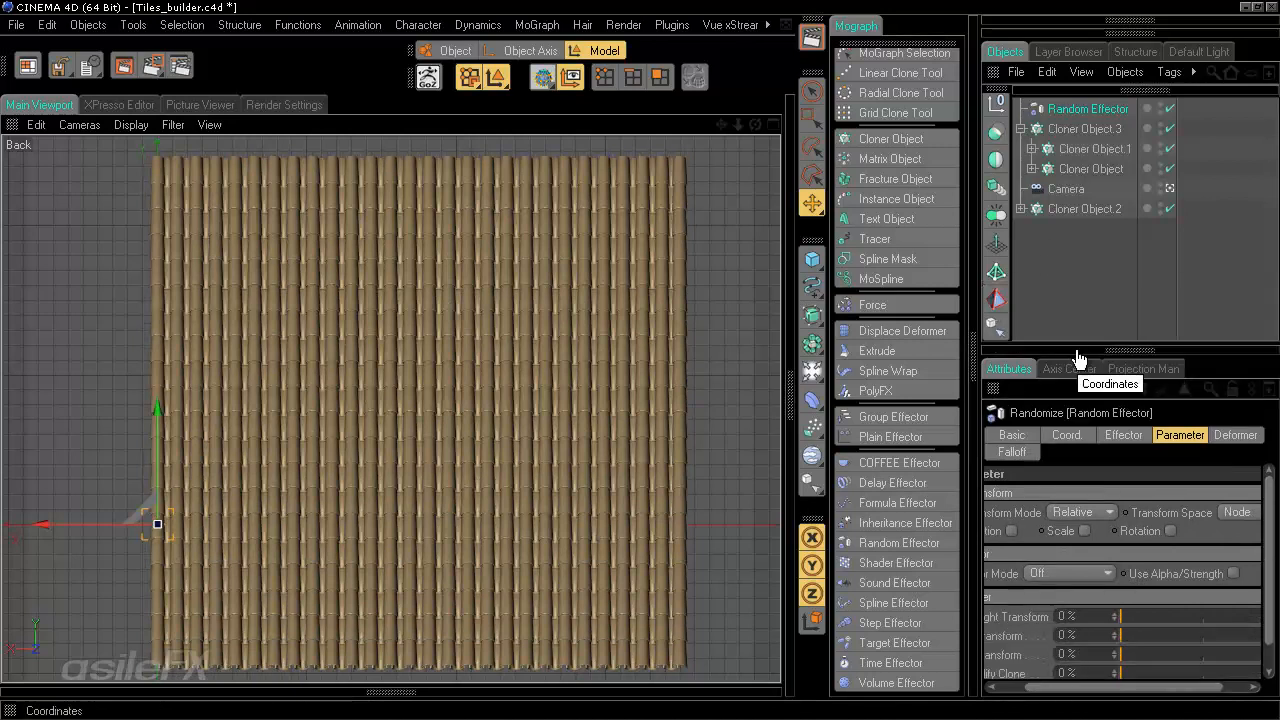
pyautogui.moveTo(1075, 350); pyautogui.dragTo(1075, 248)
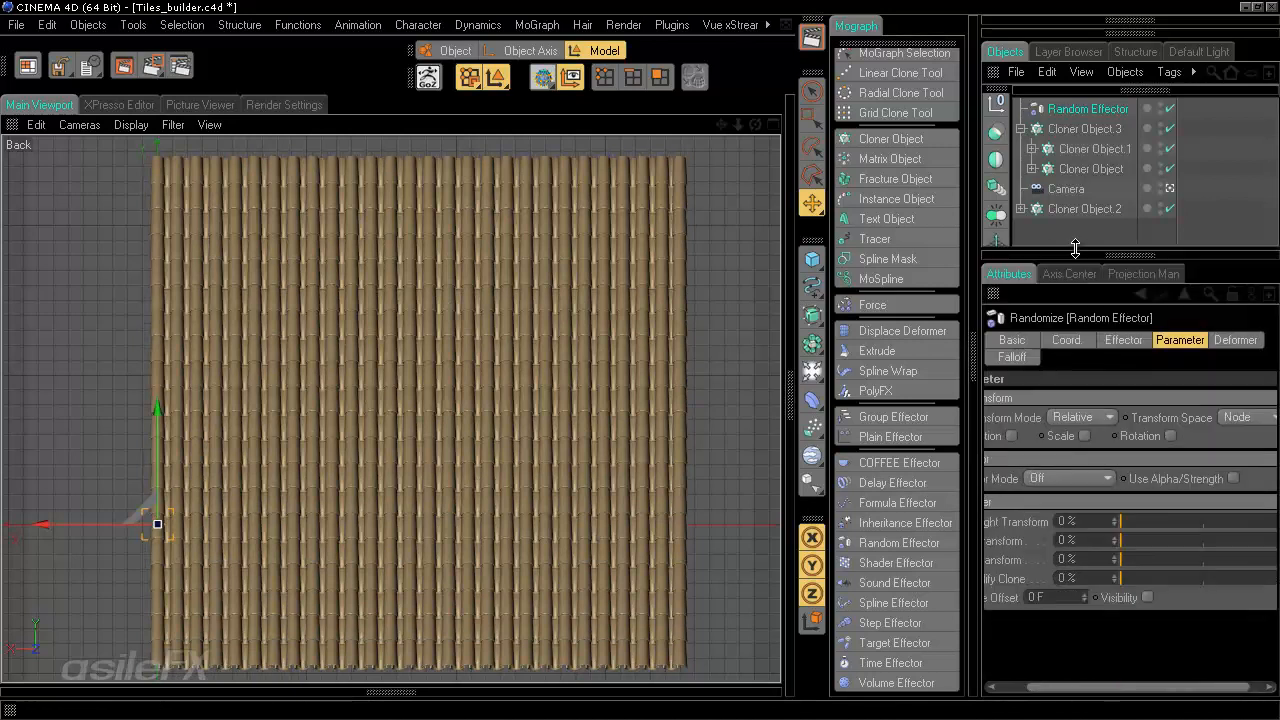
pyautogui.moveTo(964, 535); pyautogui.dragTo(906, 535)
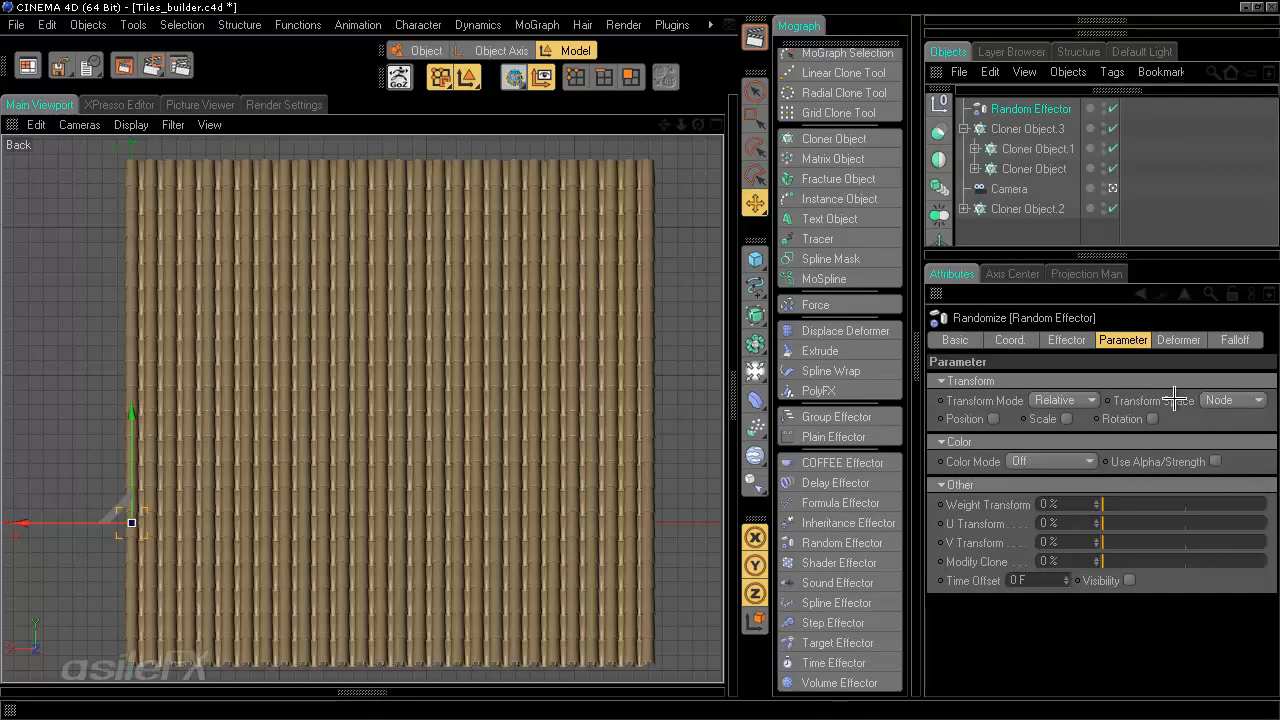
# - Enable rotation randomization on the Random Effector and set its heading to 5°
pyautogui.click(1152, 418)
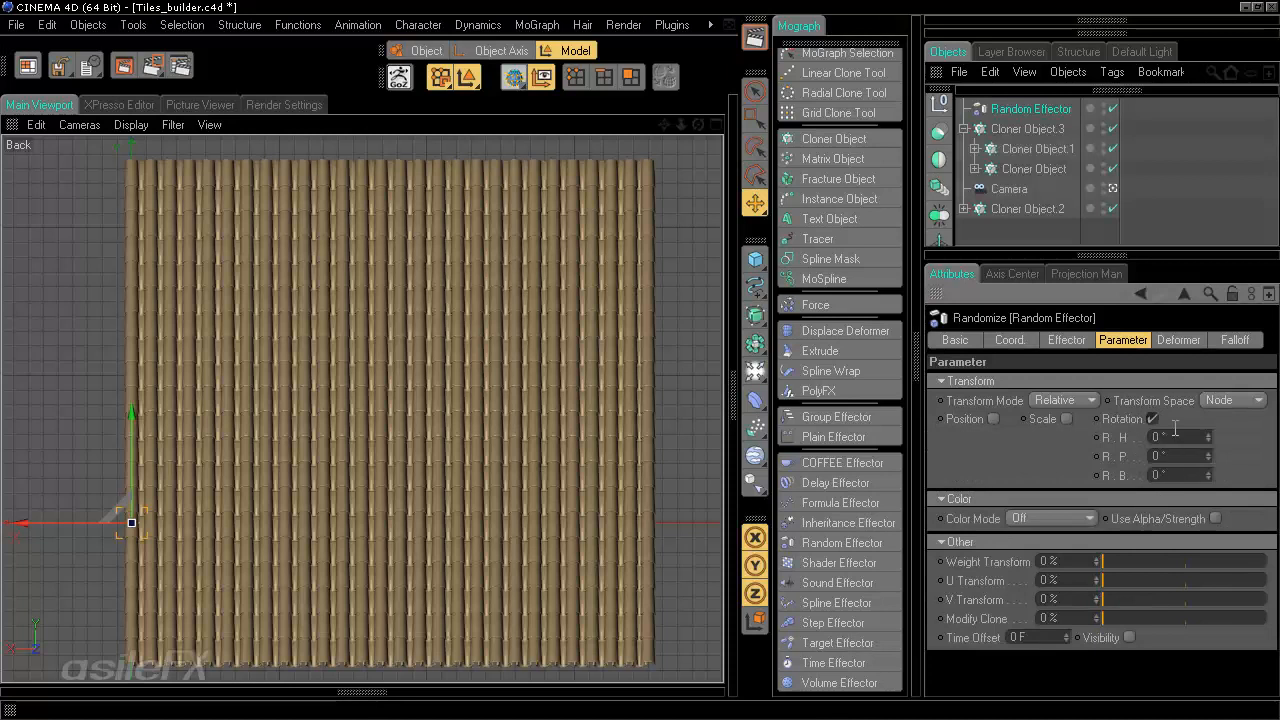
pyautogui.moveTo(1181, 436); pyautogui.dragTo(1117, 444)
pyautogui.write('1')
pyautogui.press('Return')
pyautogui.moveTo(1172, 446); pyautogui.dragTo(1079, 437)
pyautogui.write('3')
pyautogui.press('Return')
pyautogui.moveTo(1152, 437); pyautogui.dragTo(1109, 425)
pyautogui.write('25')
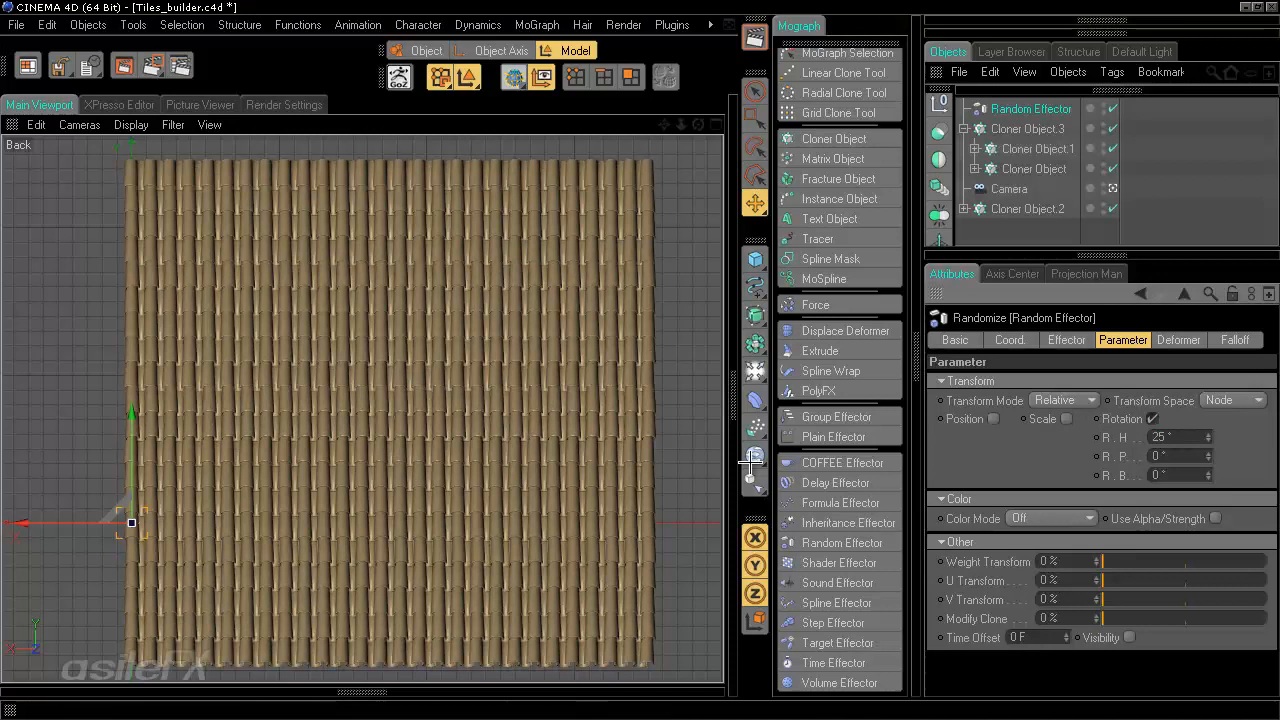
pyautogui.moveTo(1200, 437); pyautogui.dragTo(847, 437)
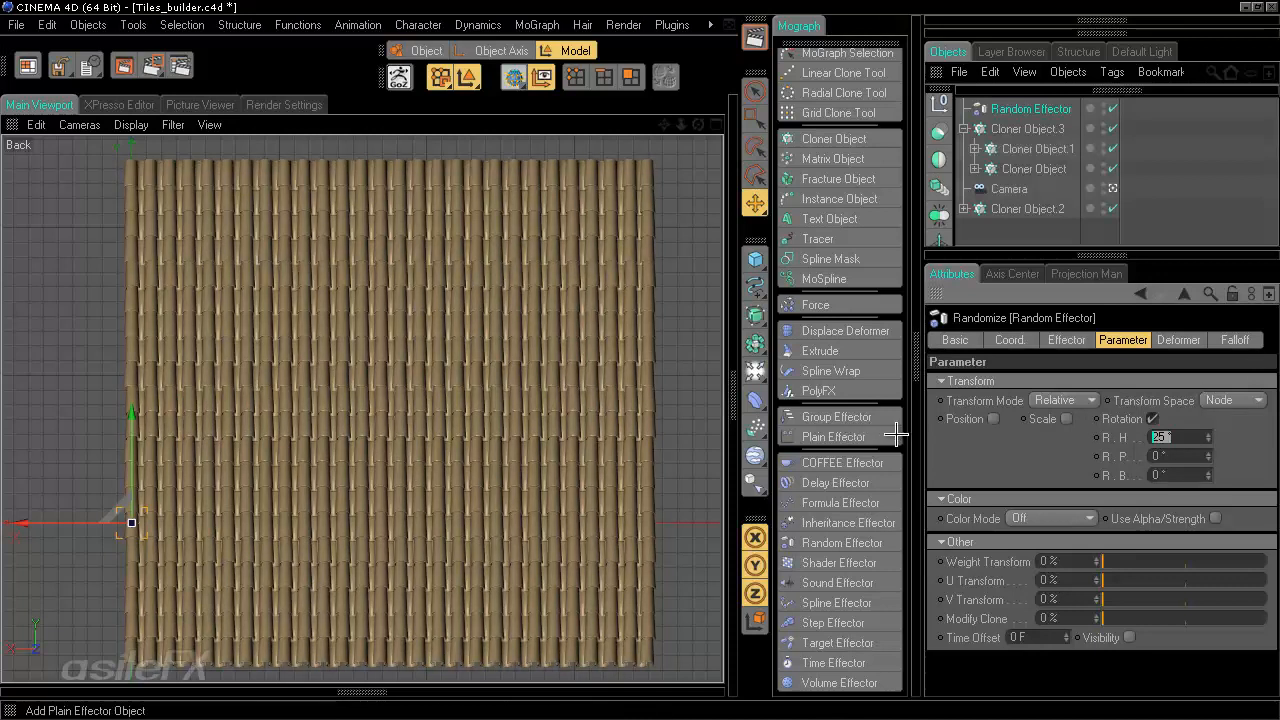
pyautogui.write('5')
pyautogui.press('Return')
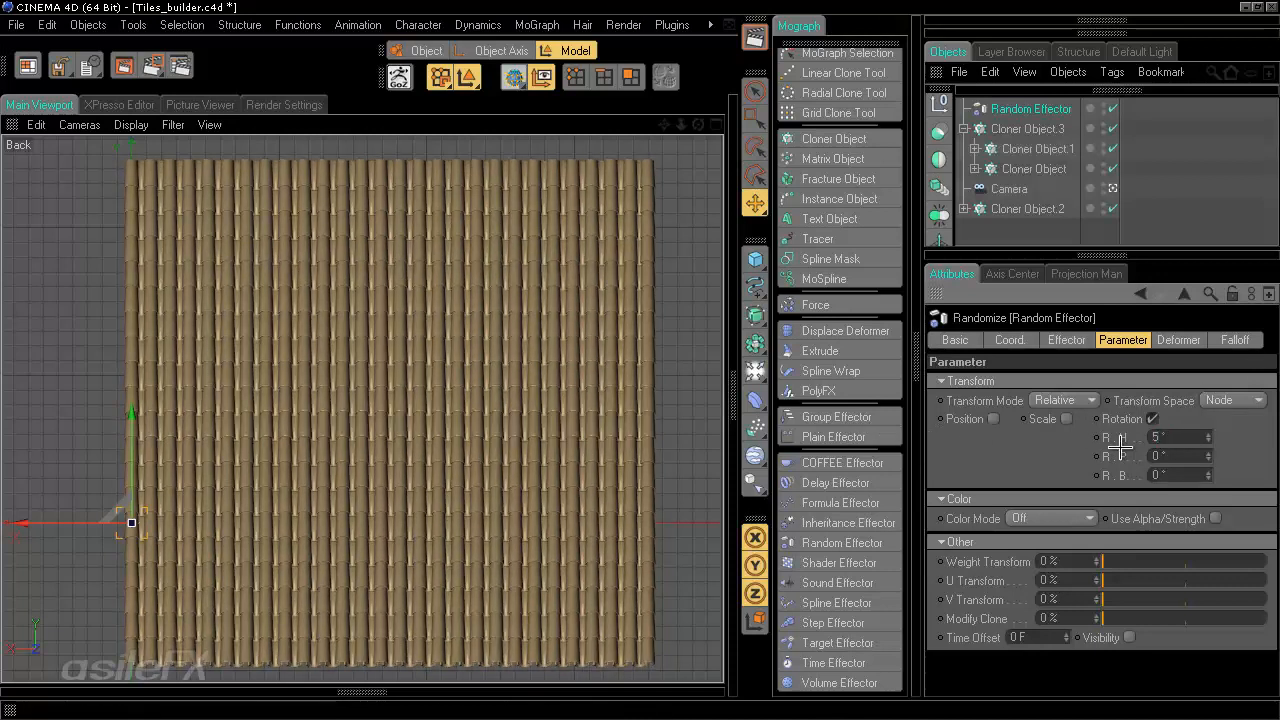
# - Set the rotation pitch and bank randomization to 2° each
pyautogui.moveTo(1174, 458); pyautogui.dragTo(1061, 461)
pyautogui.write('5')
pyautogui.press('Return')
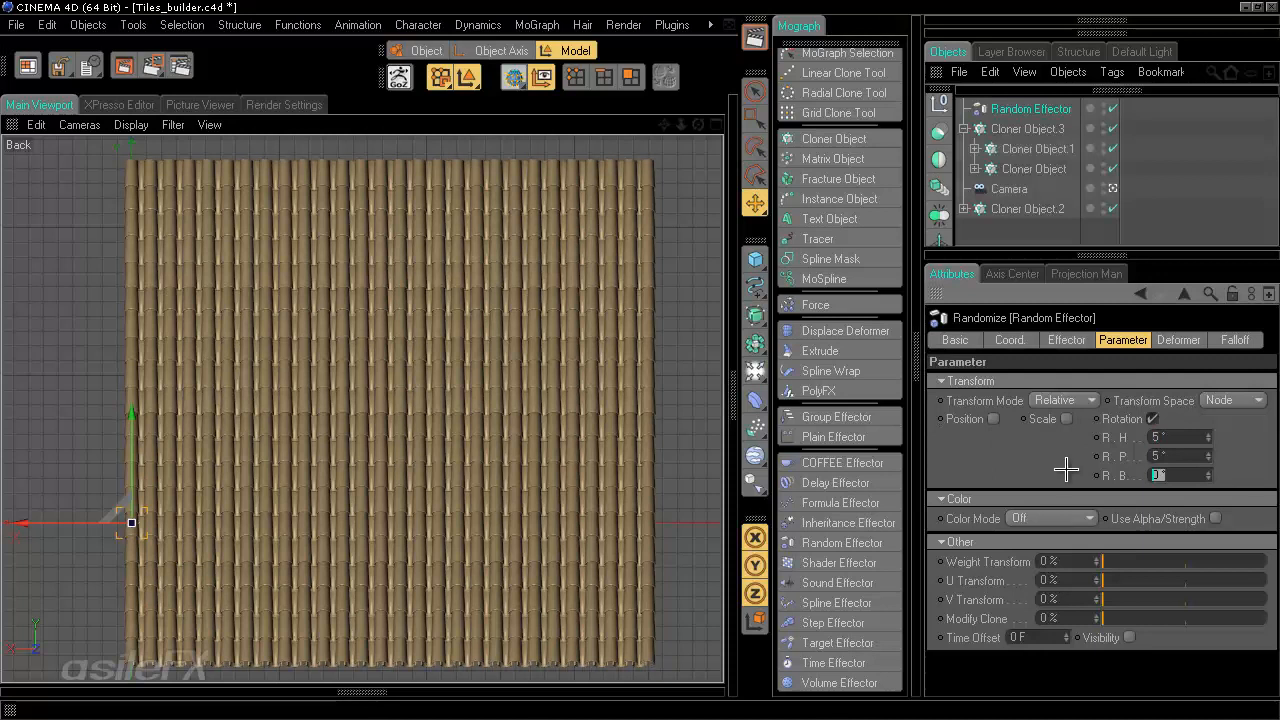
pyautogui.write('-5')
pyautogui.press('Return')
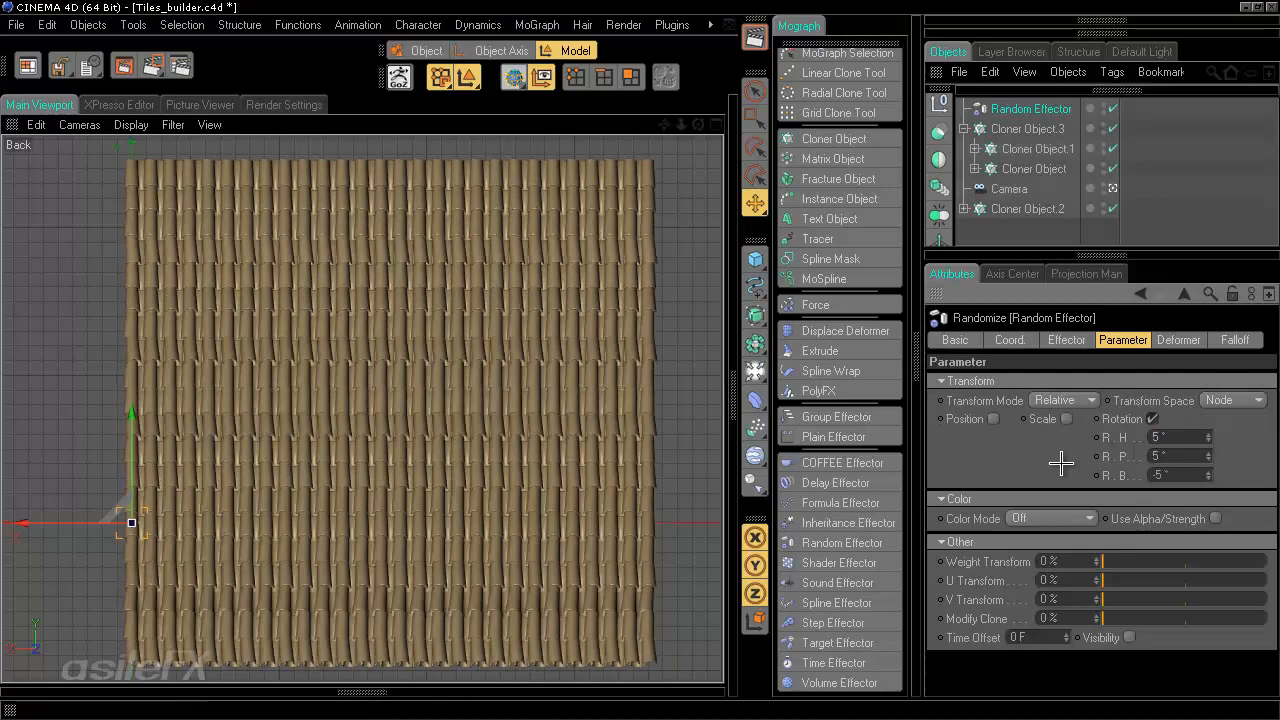
pyautogui.moveTo(1192, 476); pyautogui.dragTo(1083, 475)
pyautogui.write('-2')
pyautogui.press('Return')
pyautogui.moveTo(1165, 458); pyautogui.dragTo(1015, 469)
pyautogui.write('2')
pyautogui.press('Return')
pyautogui.write('2')
pyautogui.press('Return')
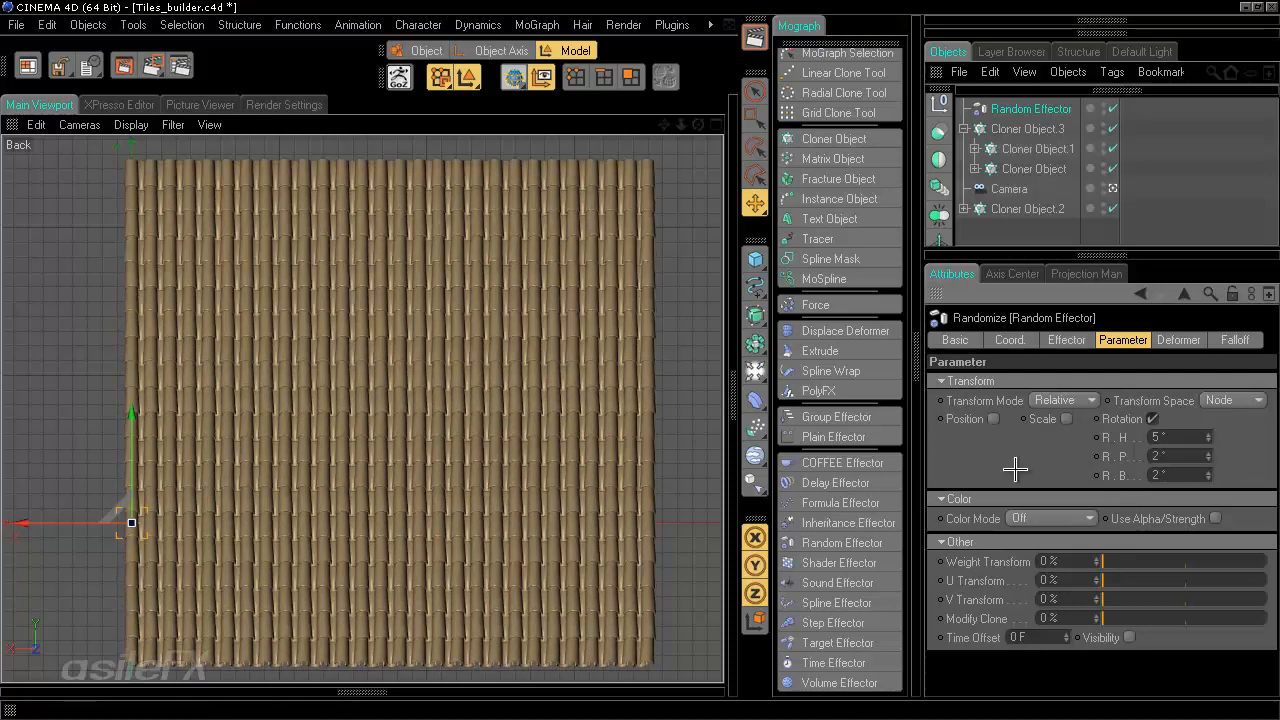
# - Set the Random Effector's minimum to -50%
pyautogui.click(1064, 340)
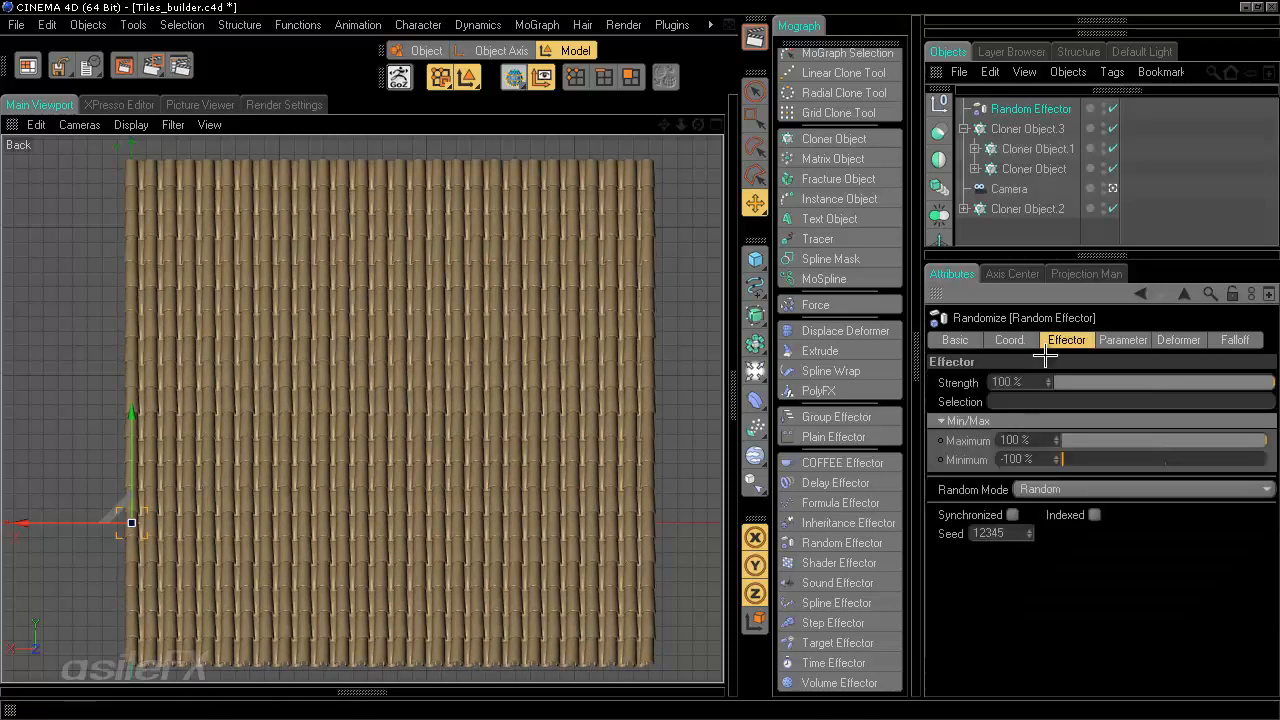
pyautogui.click(1018, 459)
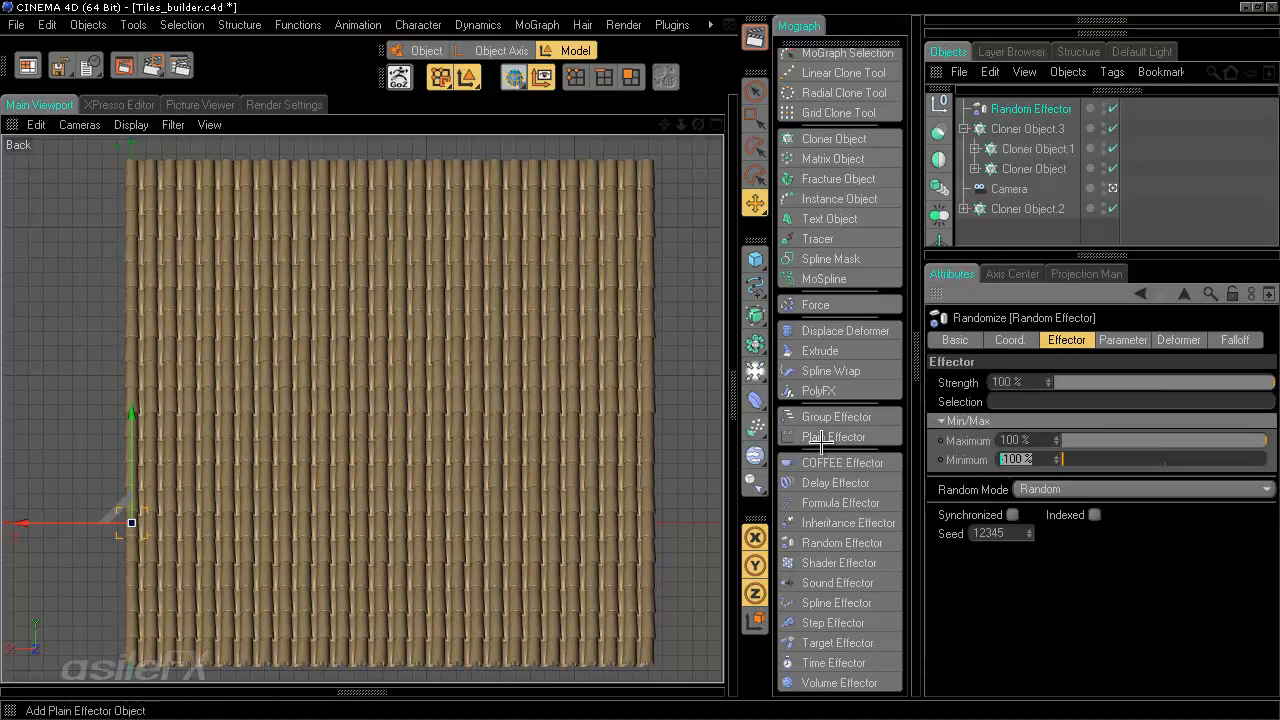
pyautogui.write('0')
pyautogui.press('Return')
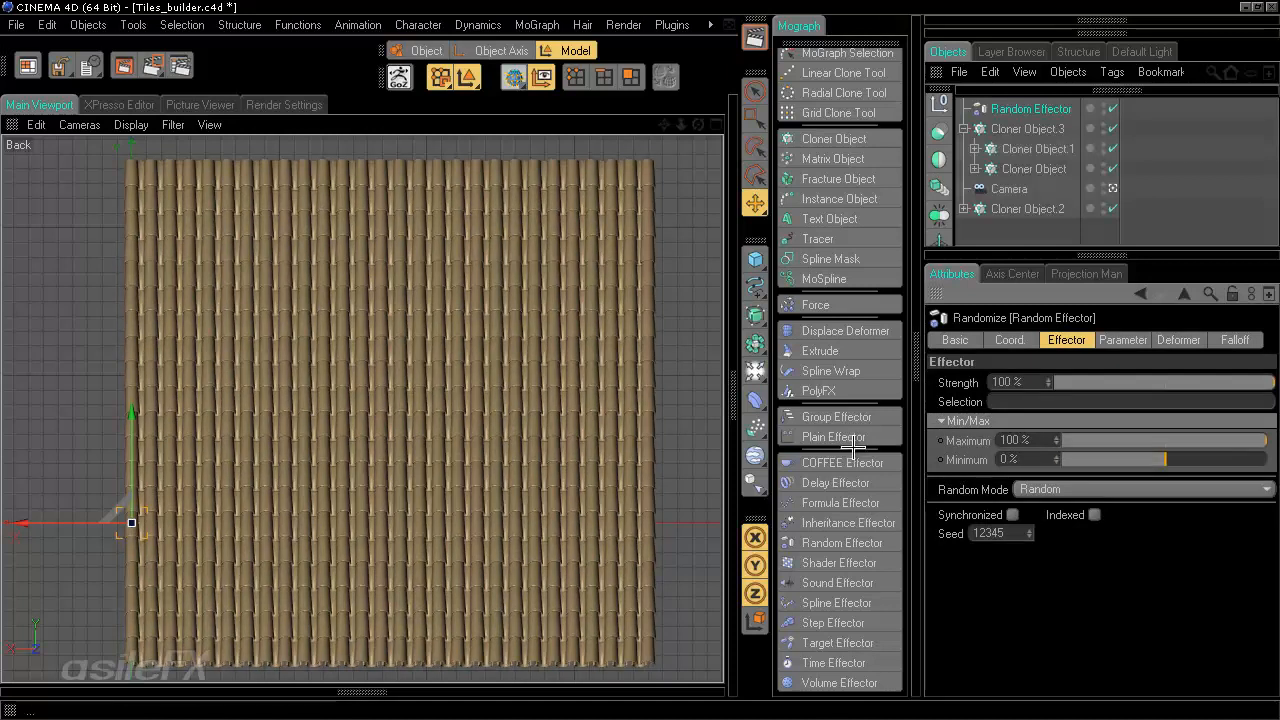
pyautogui.click(1038, 460)
pyautogui.write('-50')
pyautogui.press('Return')
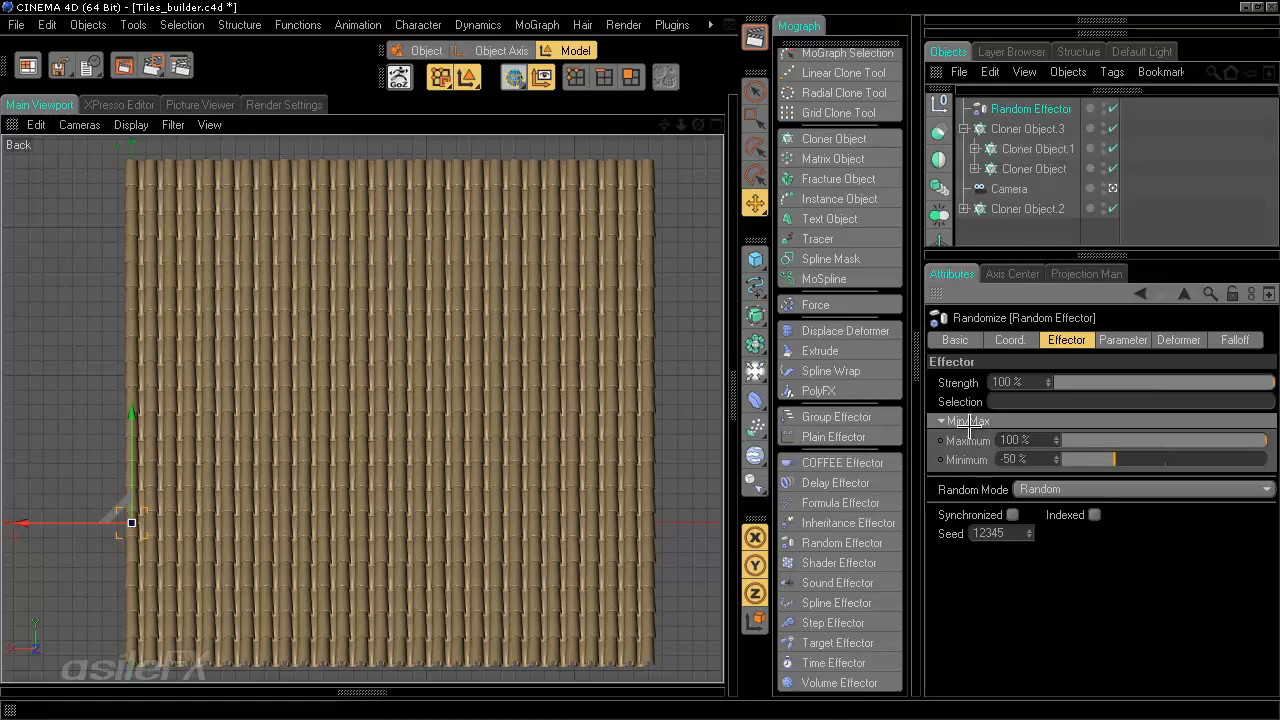
# - Switch the random mode to Noise with an animation speed of 0% and a scale of 15%
pyautogui.click(1094, 514)
pyautogui.click(1077, 489)
pyautogui.click(1088, 549)
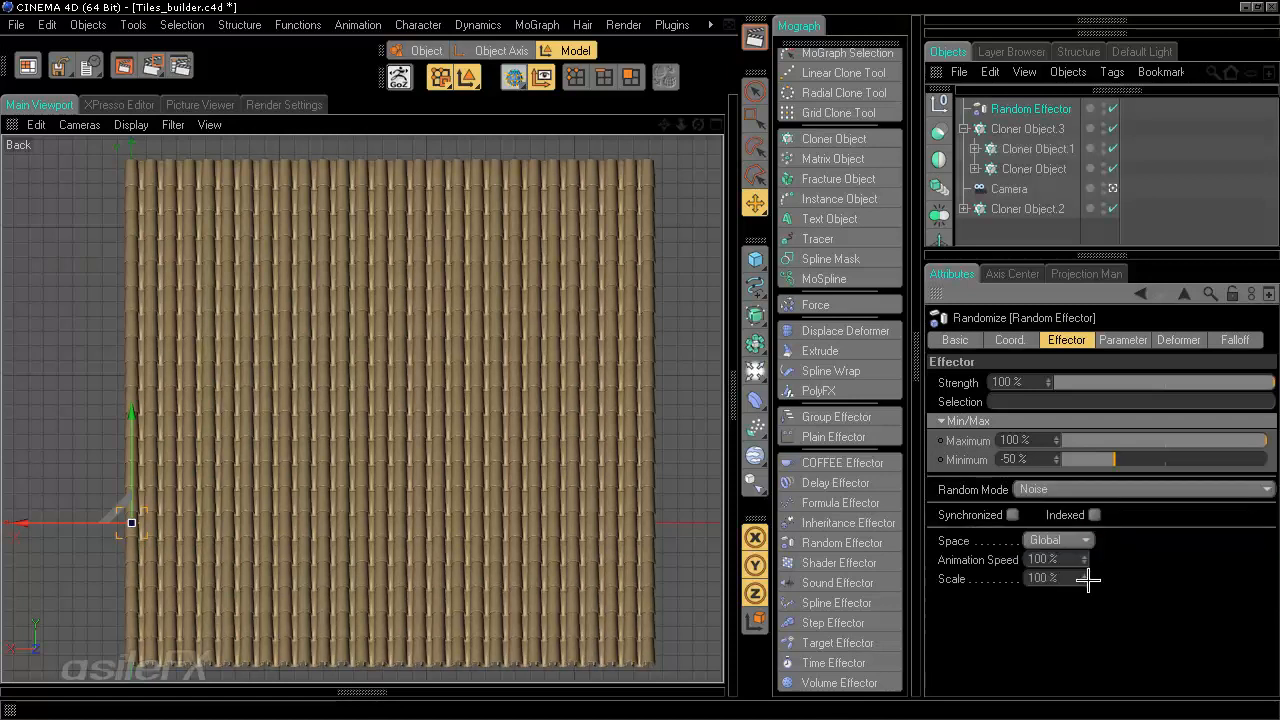
pyautogui.moveTo(1062, 560); pyautogui.dragTo(958, 563)
pyautogui.write('0')
pyautogui.press('Tab')
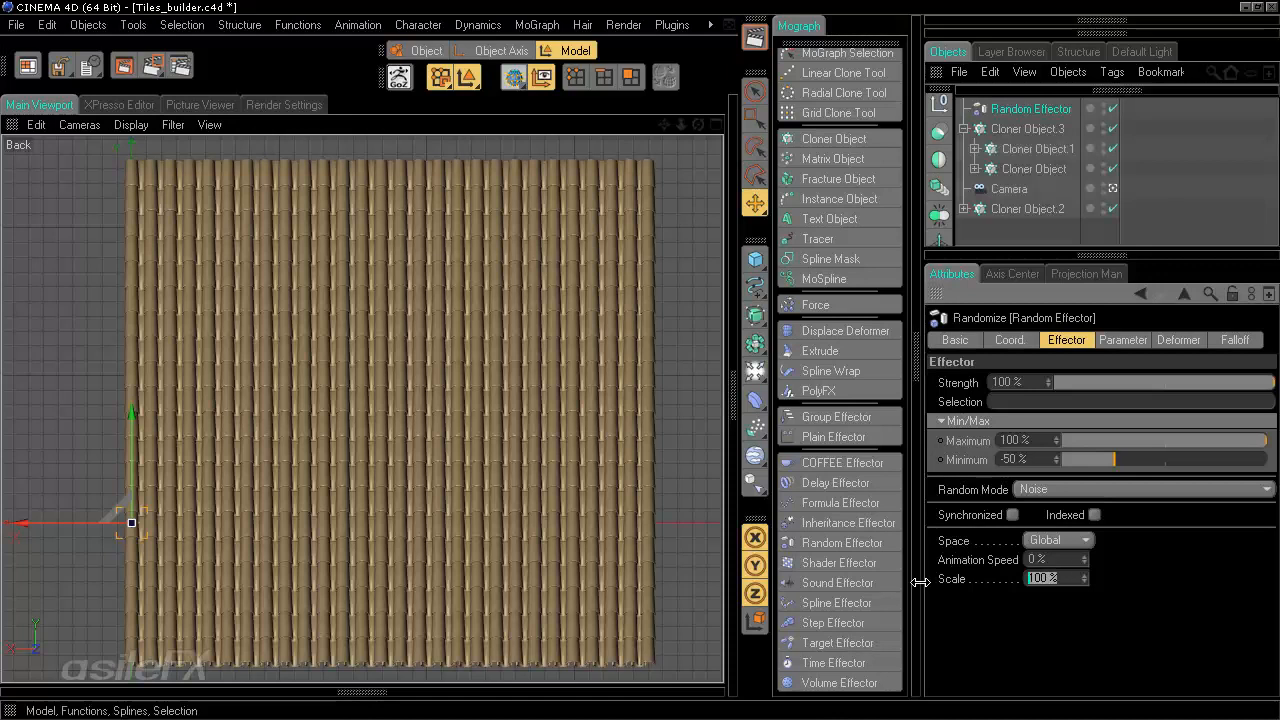
pyautogui.write('15')
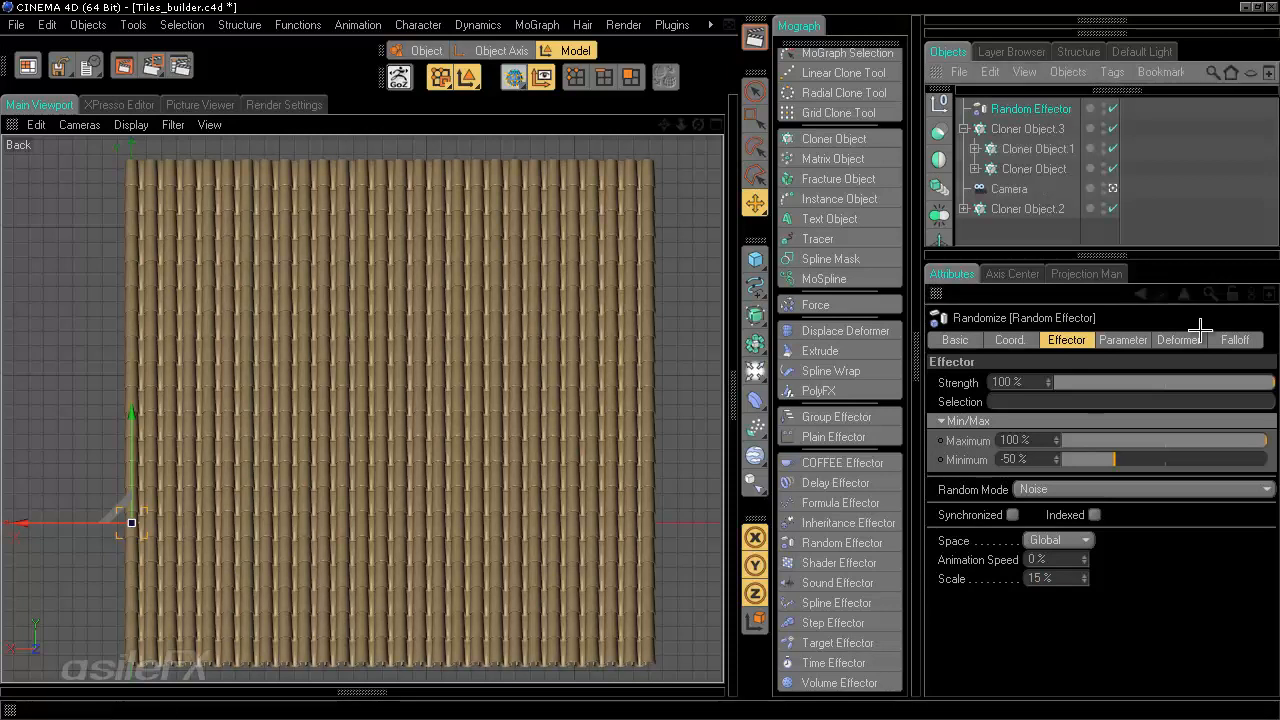
# - Enable position randomization and set its Z range to 1 m
pyautogui.click(1135, 342)
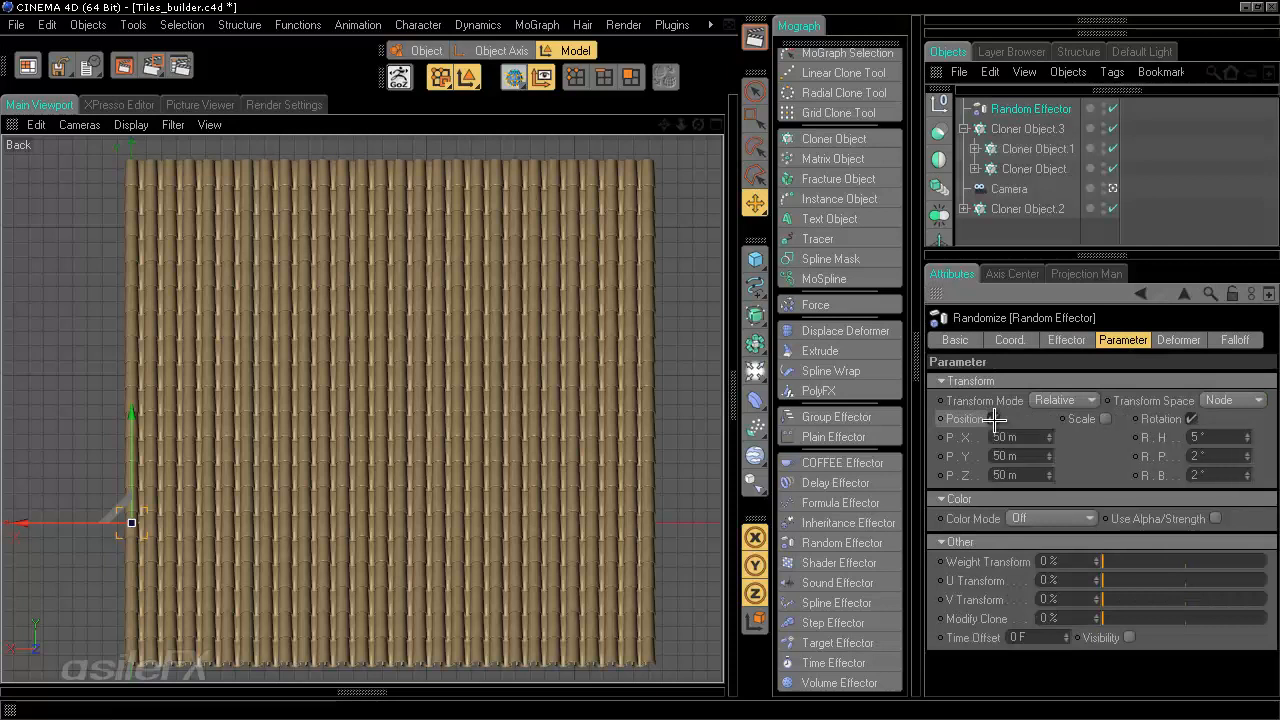
pyautogui.moveTo(1028, 441); pyautogui.dragTo(950, 458)
pyautogui.write('0')
pyautogui.press('Return')
pyautogui.write('0')
pyautogui.press('Return')
pyautogui.moveTo(1024, 472); pyautogui.dragTo(897, 458)
pyautogui.write('0')
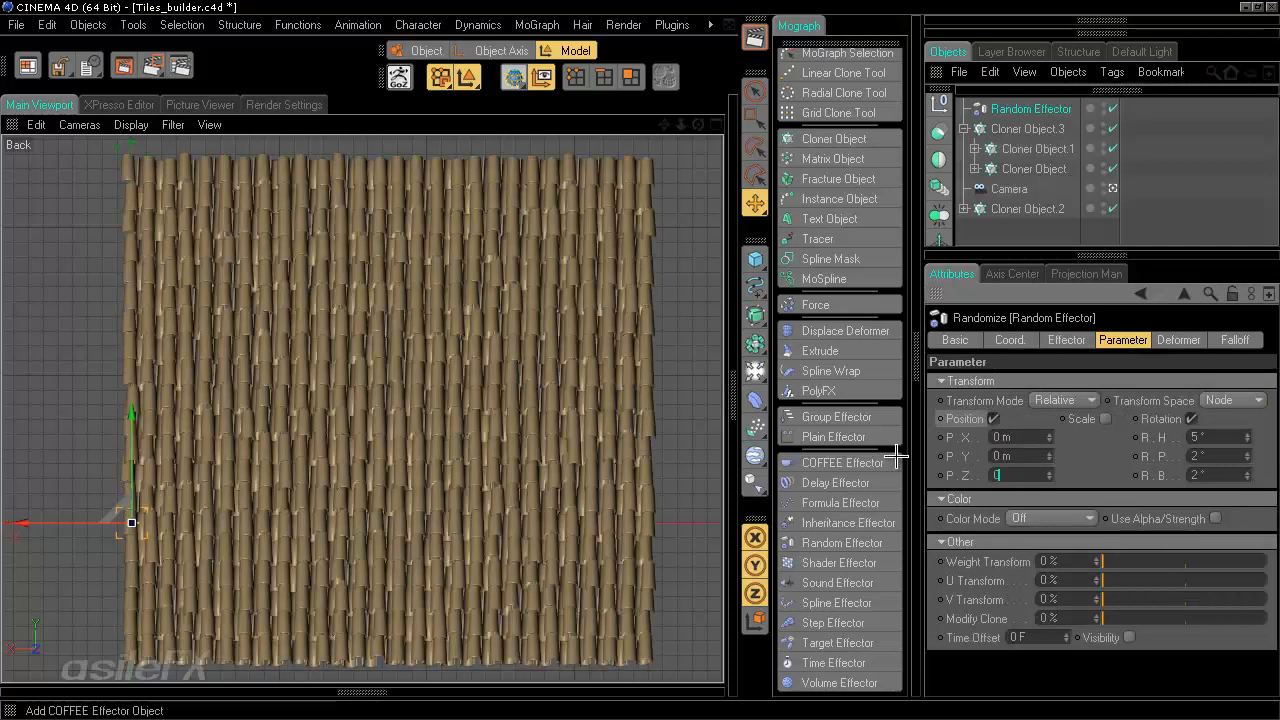
pyautogui.press('Return')
pyautogui.moveTo(1025, 473); pyautogui.dragTo(980, 478)
pyautogui.write('1')
pyautogui.press('Return')
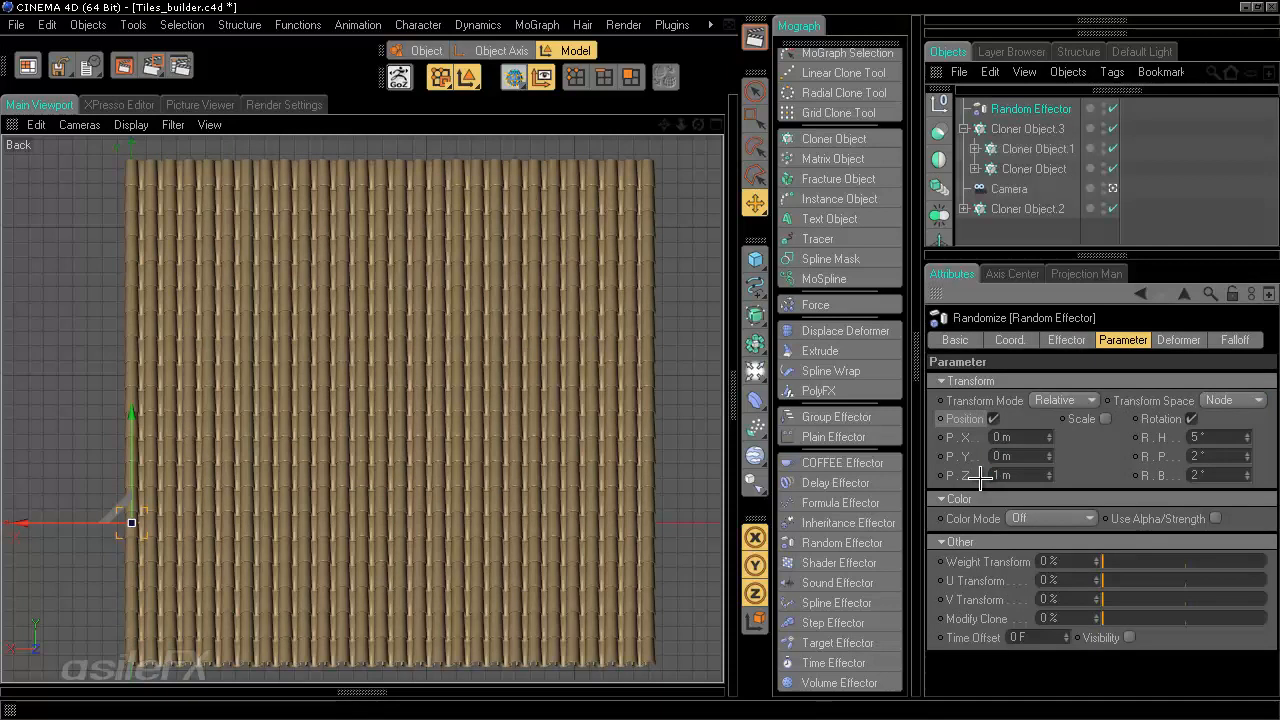
pyautogui.moveTo(1030, 472); pyautogui.dragTo(855, 476)
pyautogui.write('10')
pyautogui.press('Return')
pyautogui.moveTo(1013, 471); pyautogui.dragTo(809, 480)
pyautogui.write('1')
pyautogui.press('Return')
# - Set the position X and Y randomization ranges to 5 m each
pyautogui.moveTo(1009, 460); pyautogui.dragTo(750, 436)
pyautogui.write('5')
pyautogui.press('Return')
pyautogui.moveTo(1010, 437); pyautogui.dragTo(970, 441)
pyautogui.write('5')
pyautogui.press('Return')
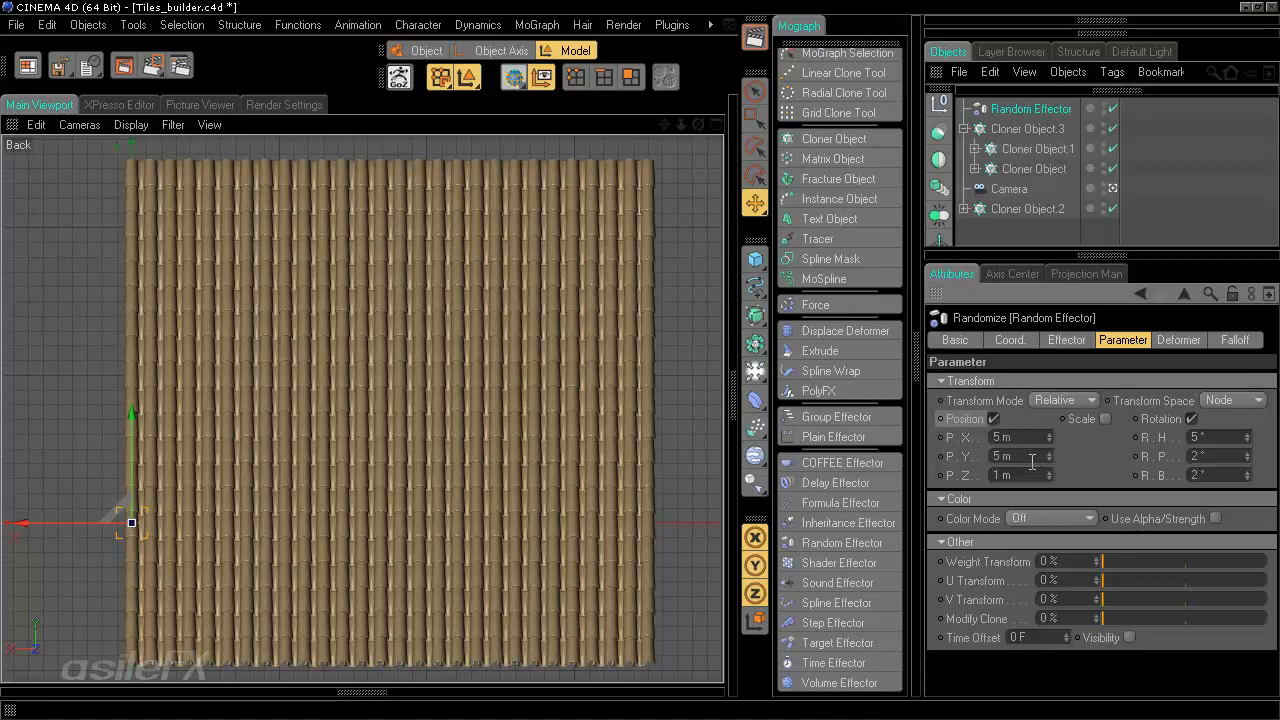
pyautogui.moveTo(1032, 437); pyautogui.dragTo(898, 433)
pyautogui.write('12')
pyautogui.press('Return')
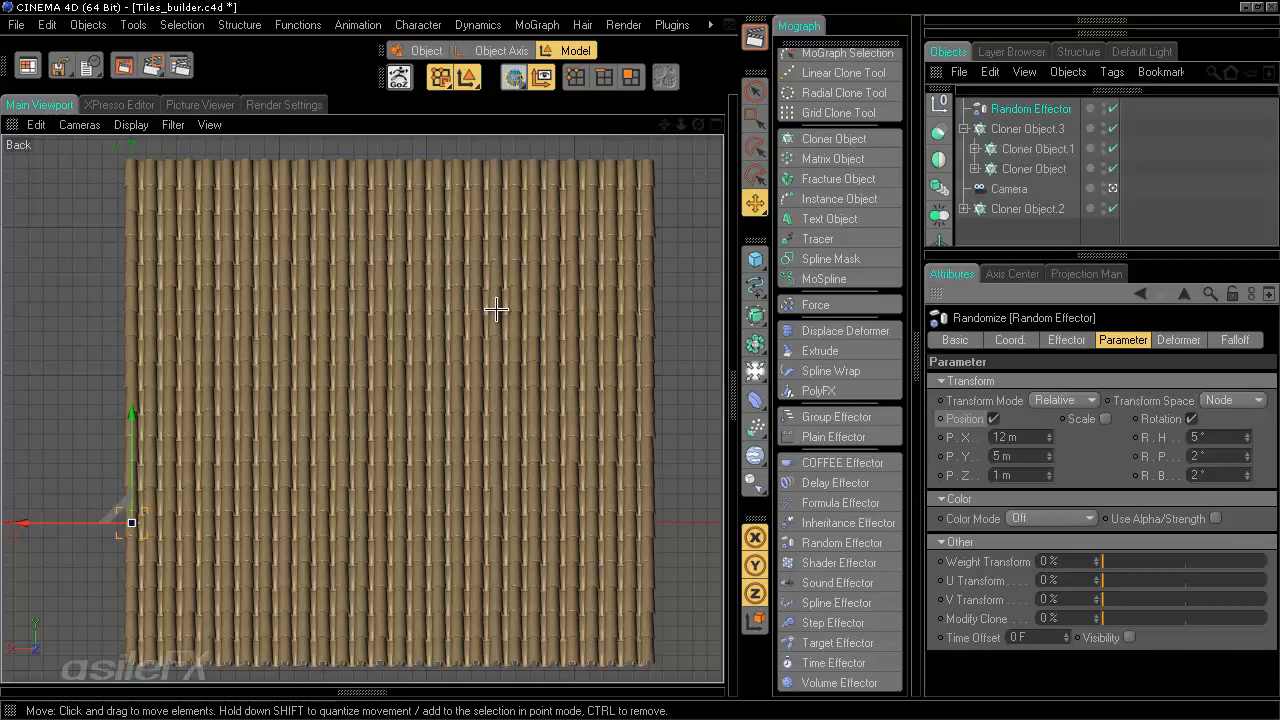
pyautogui.moveTo(1018, 437); pyautogui.dragTo(892, 432)
pyautogui.write('5')
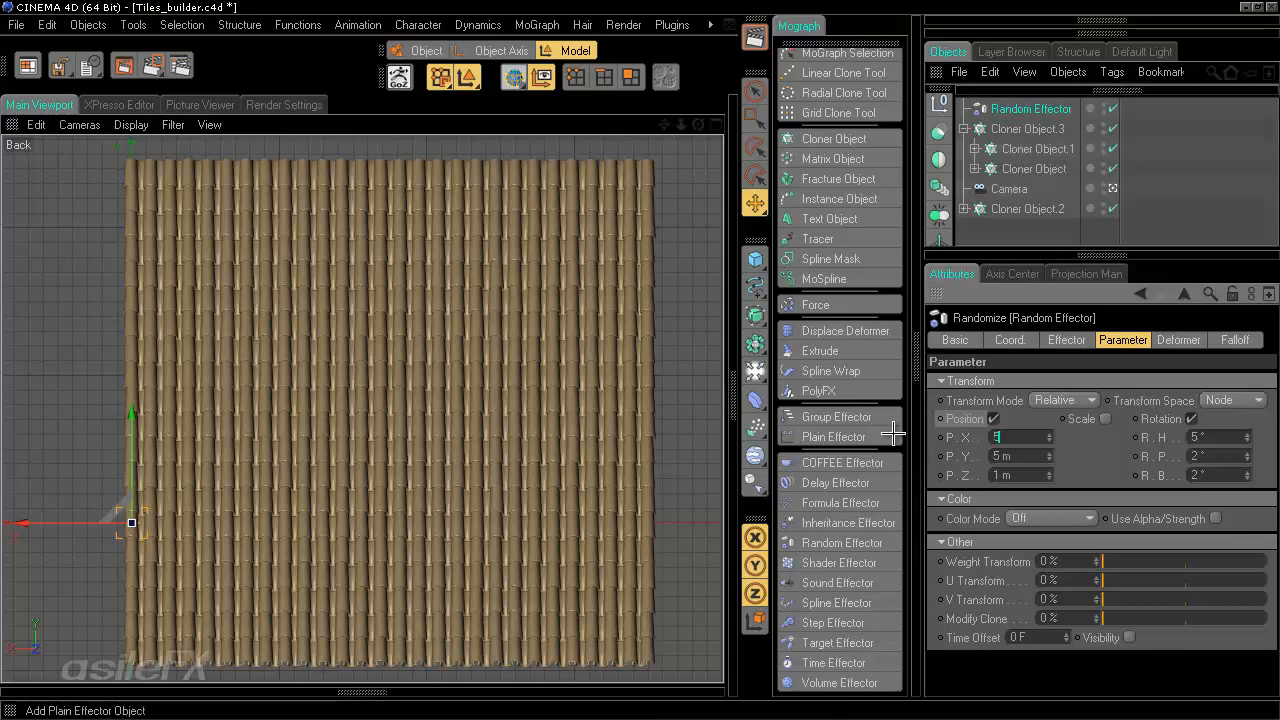
pyautogui.press('Return')
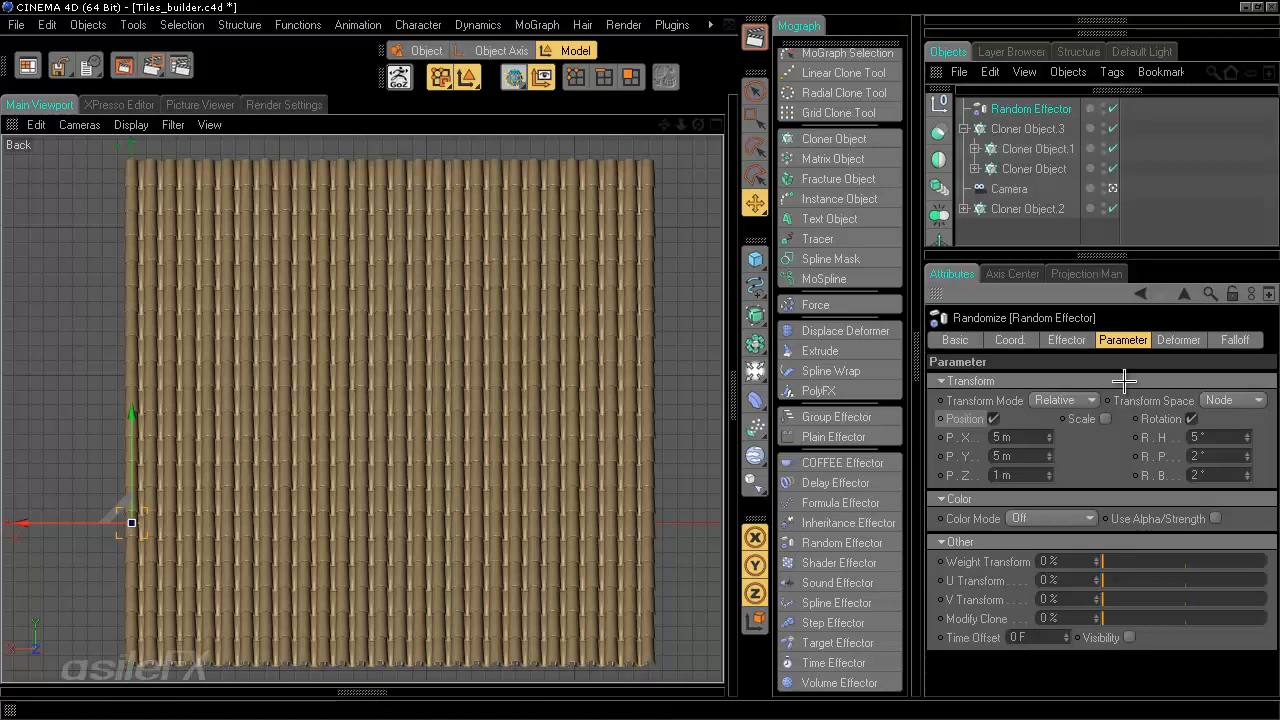
# - Enable scale randomization with X and Z at 0.1 and Y at 0.05
pyautogui.click(1105, 418)
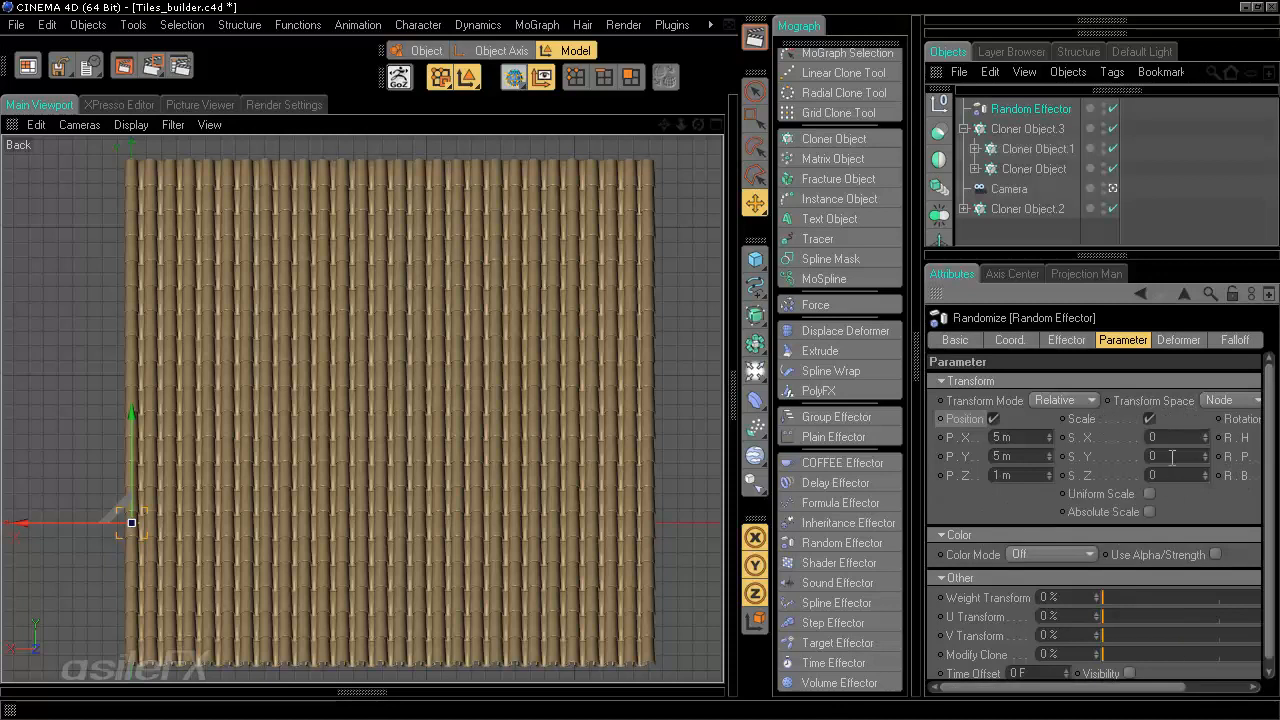
pyautogui.moveTo(1168, 441); pyautogui.dragTo(1078, 435)
pyautogui.write('0.1')
pyautogui.press('Tab')
pyautogui.press('Tab')
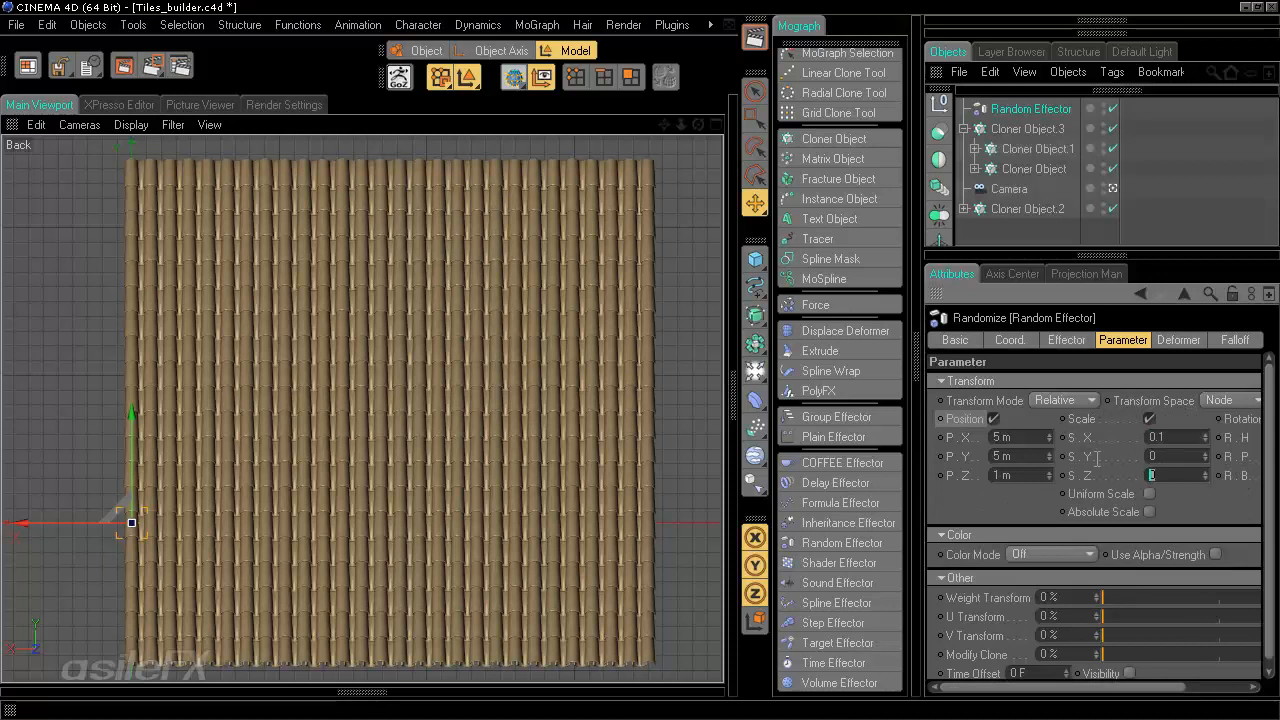
pyautogui.write('0.1')
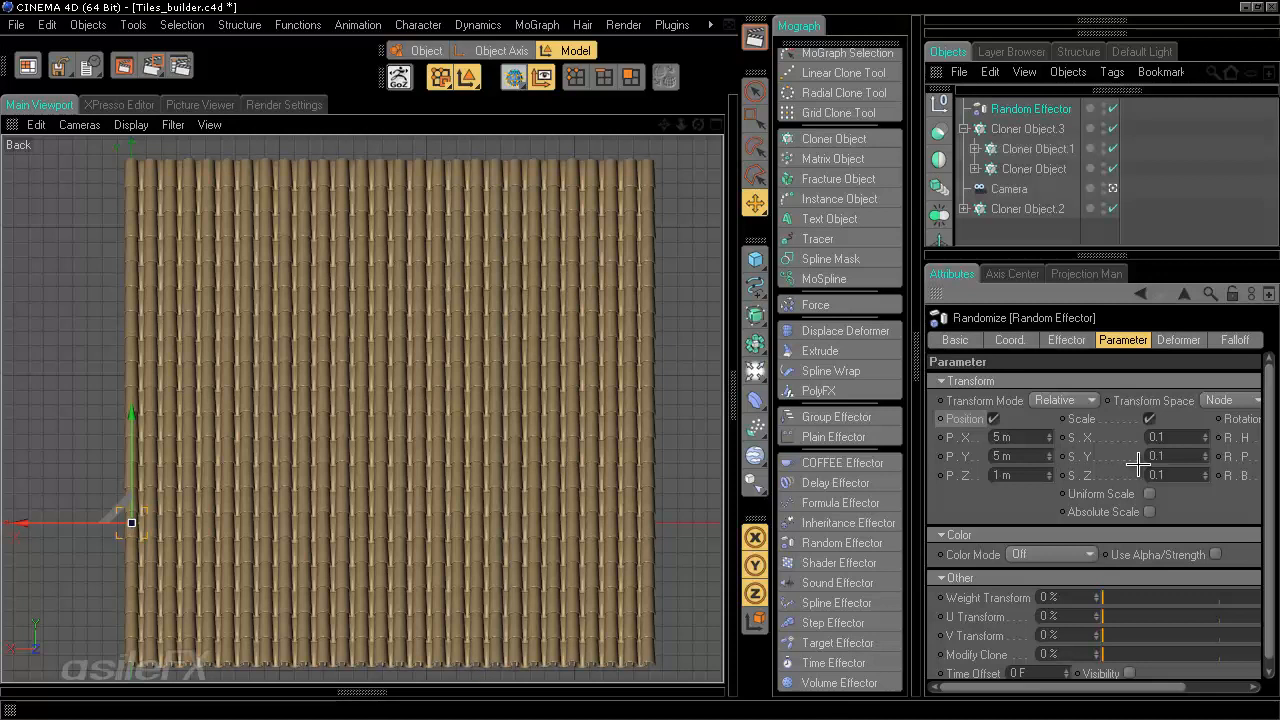
pyautogui.moveTo(1182, 452); pyautogui.dragTo(1088, 452)
pyautogui.write('0.05')
pyautogui.press('Return')
# - Set the Phong angle of the Tube inside Cloner Object.1 to 35°
pyautogui.click(973, 148)
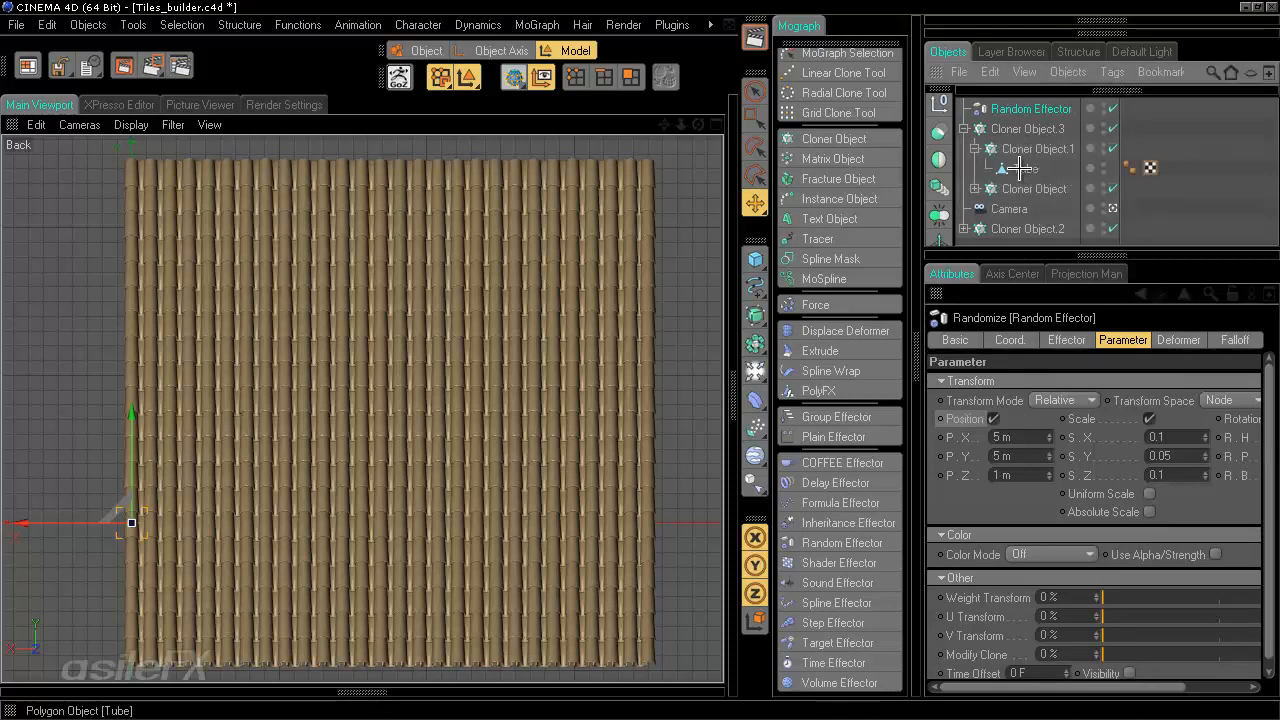
pyautogui.click(1029, 168)
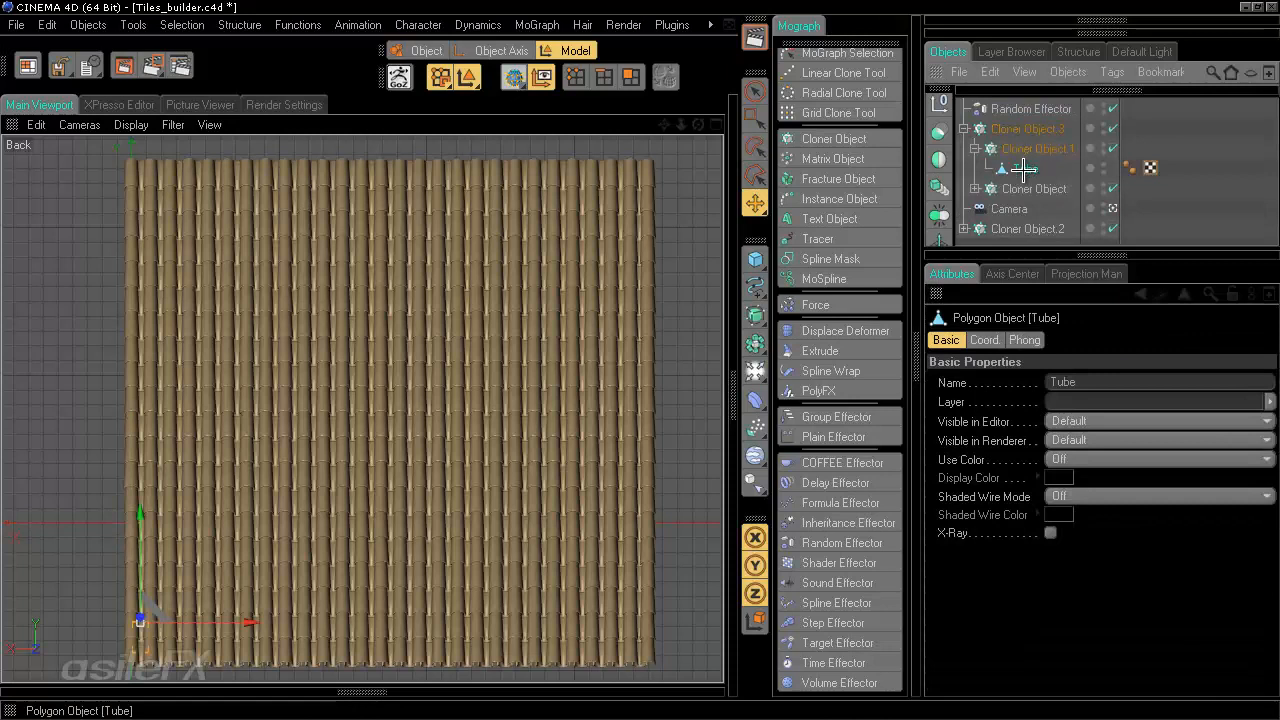
pyautogui.keyDown('ctrl'); pyautogui.moveTo(1024, 168); pyautogui.dragTo(975, 188); pyautogui.keyUp('ctrl')
pyautogui.click(1129, 168)
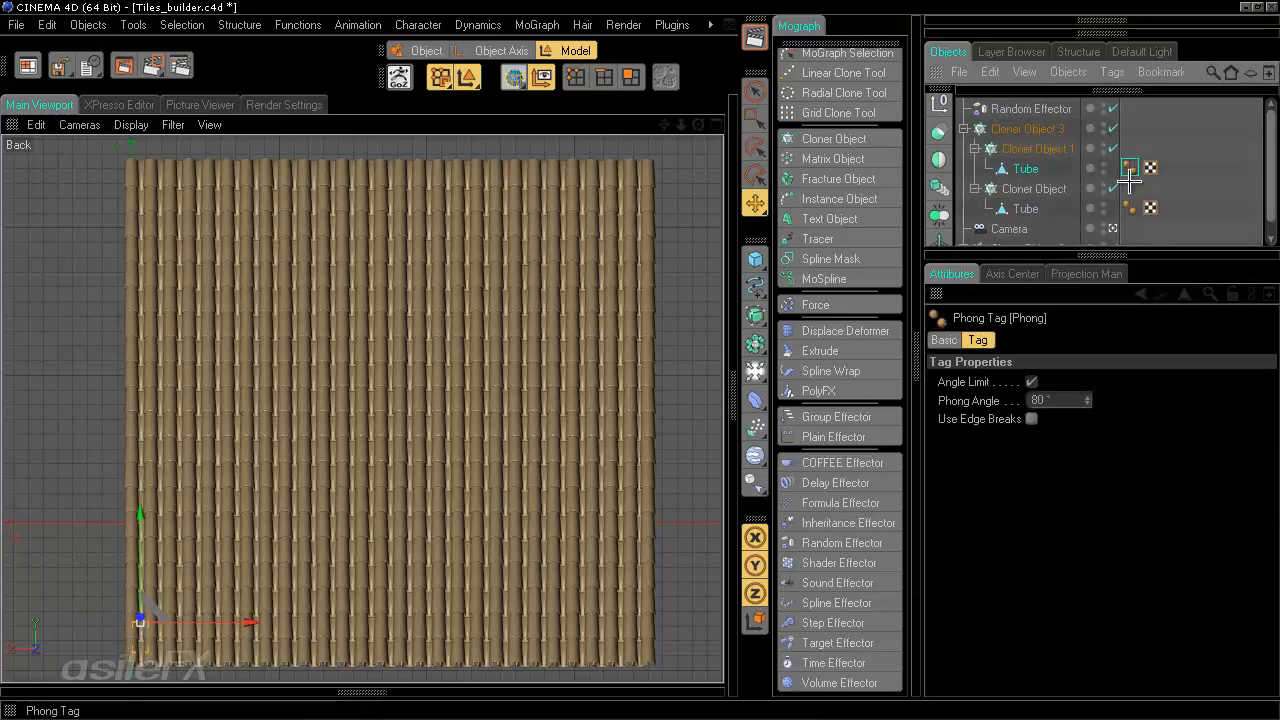
pyautogui.click(1060, 400)
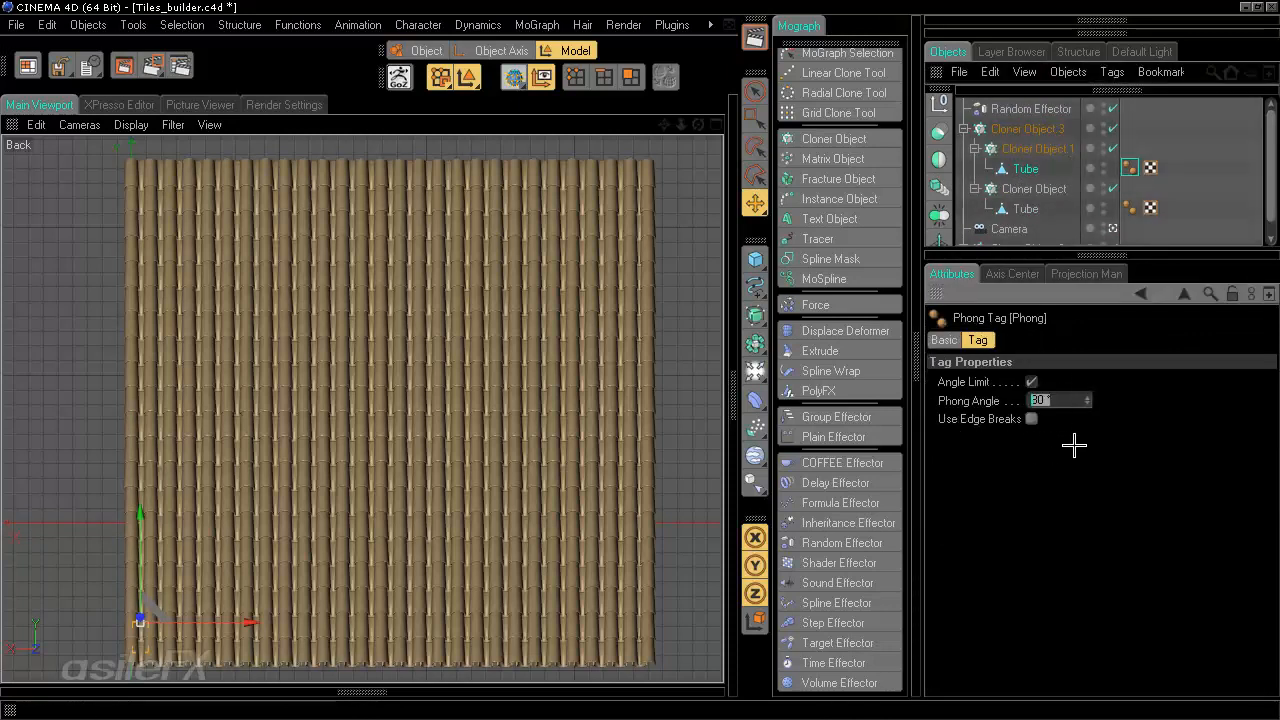
pyautogui.write('35')
pyautogui.press('Return')
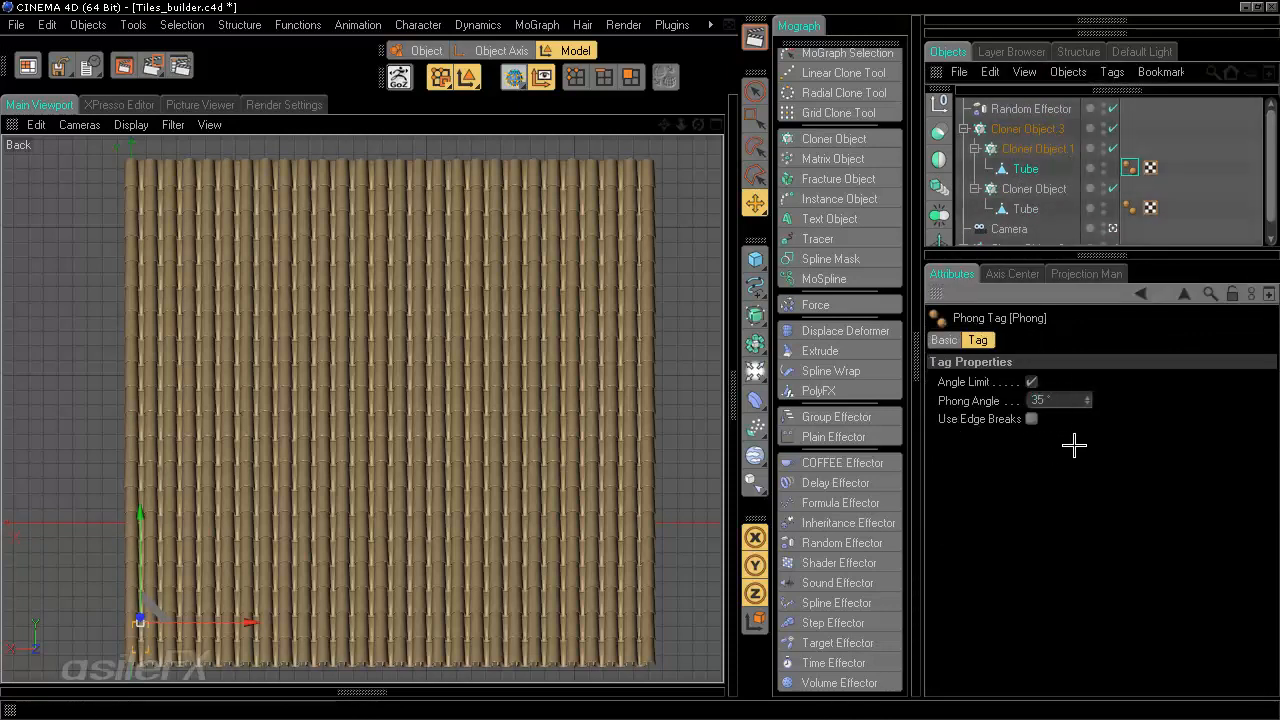
# - Set the Phong angle of the Tube inside Cloner Object to 35° and inspect the Tube tag under Cloner Object.2
pyautogui.click(1129, 208)
pyautogui.click(1045, 400)
pyautogui.write('35')
pyautogui.press('Return')
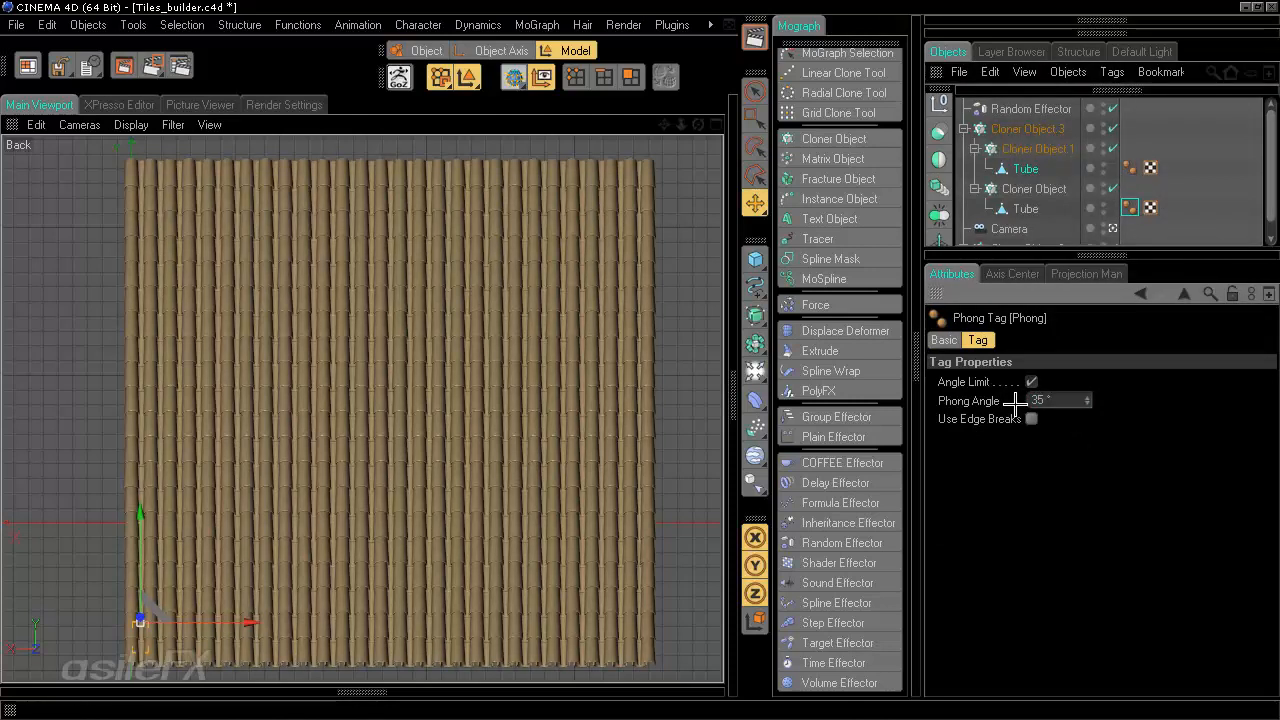
pyautogui.scroll(-1, 1022, 215)
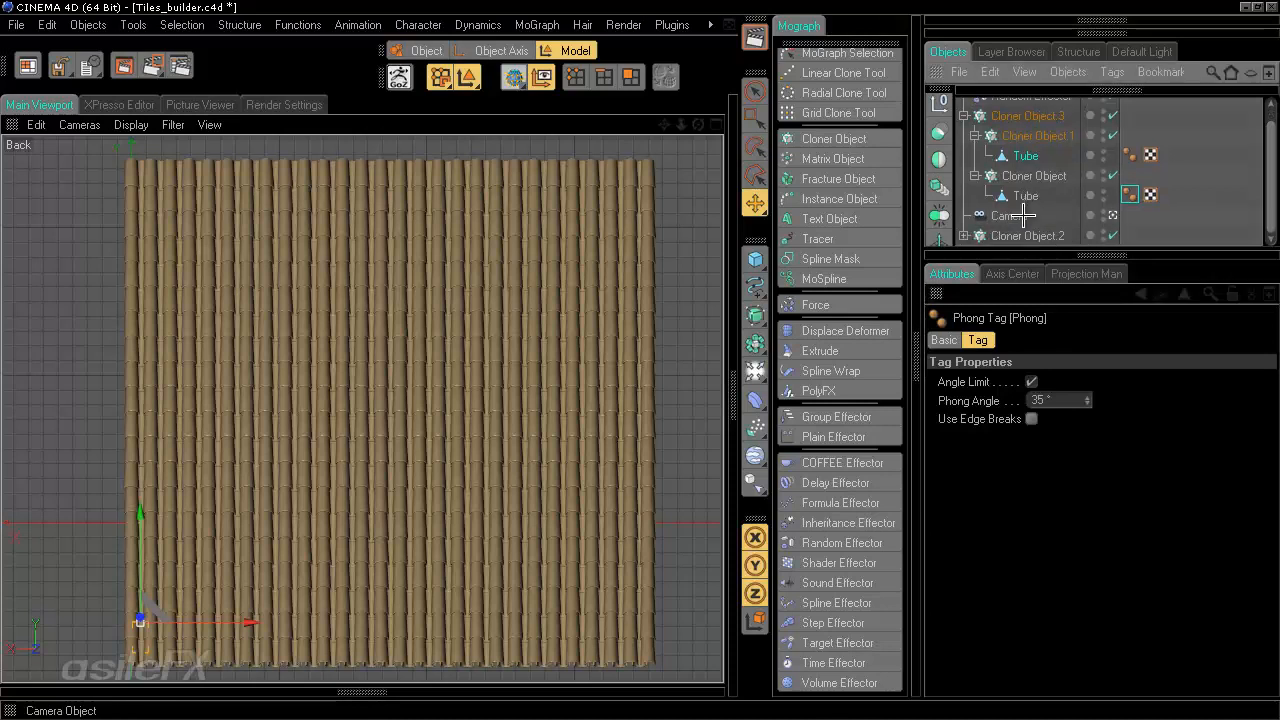
pyautogui.scroll(-1, 1060, 215)
pyautogui.click(1130, 234)
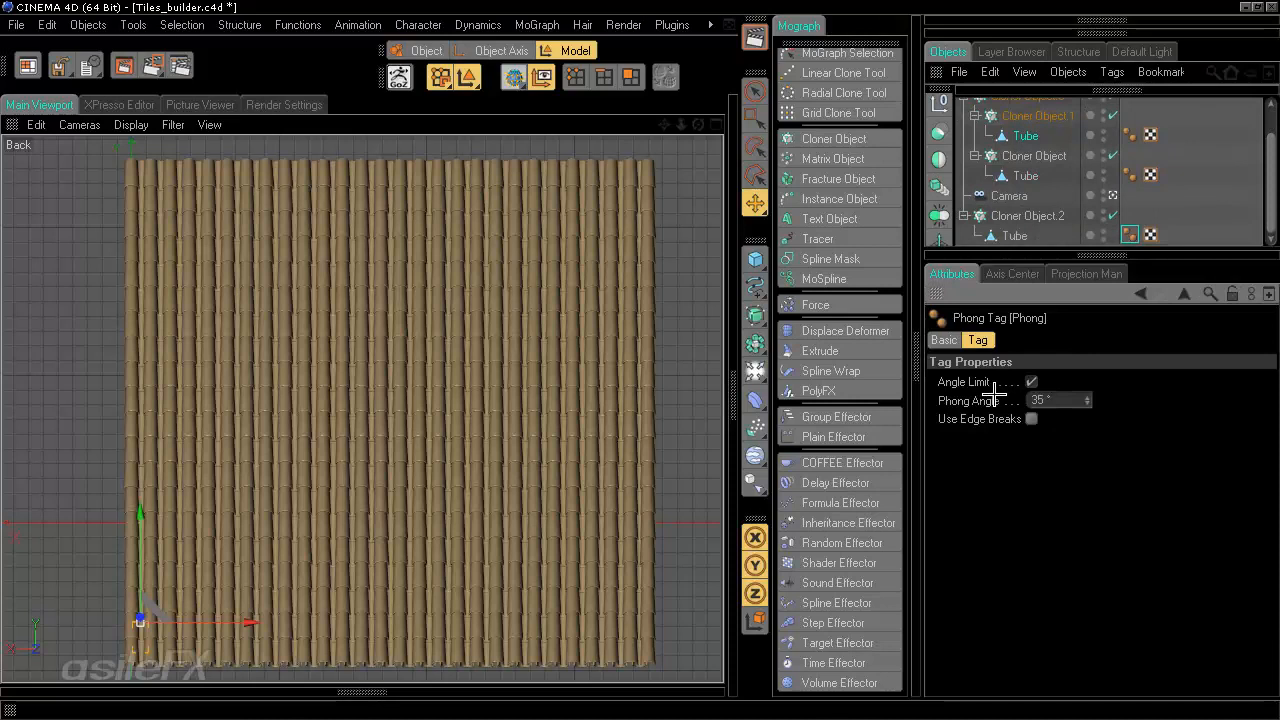
# - Save the scene file
pyautogui.click(16, 24)
pyautogui.click(42, 179)
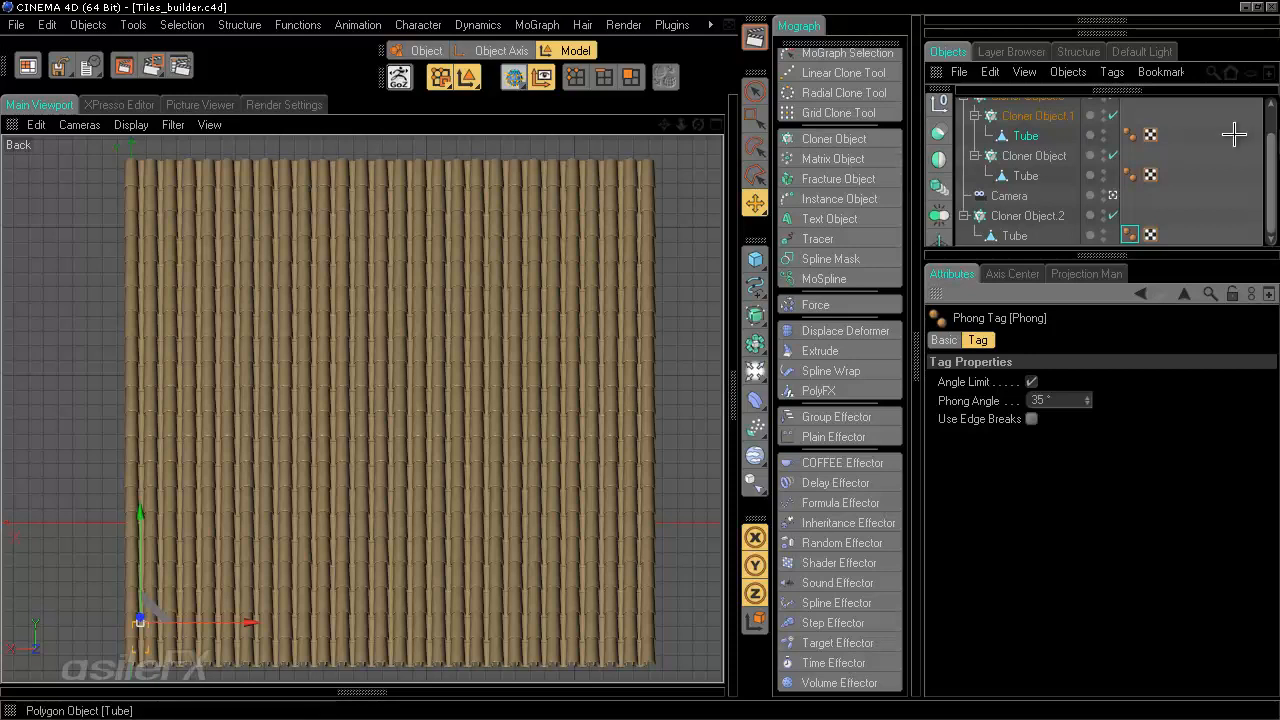
pyautogui.scroll(1, 1270, 130)
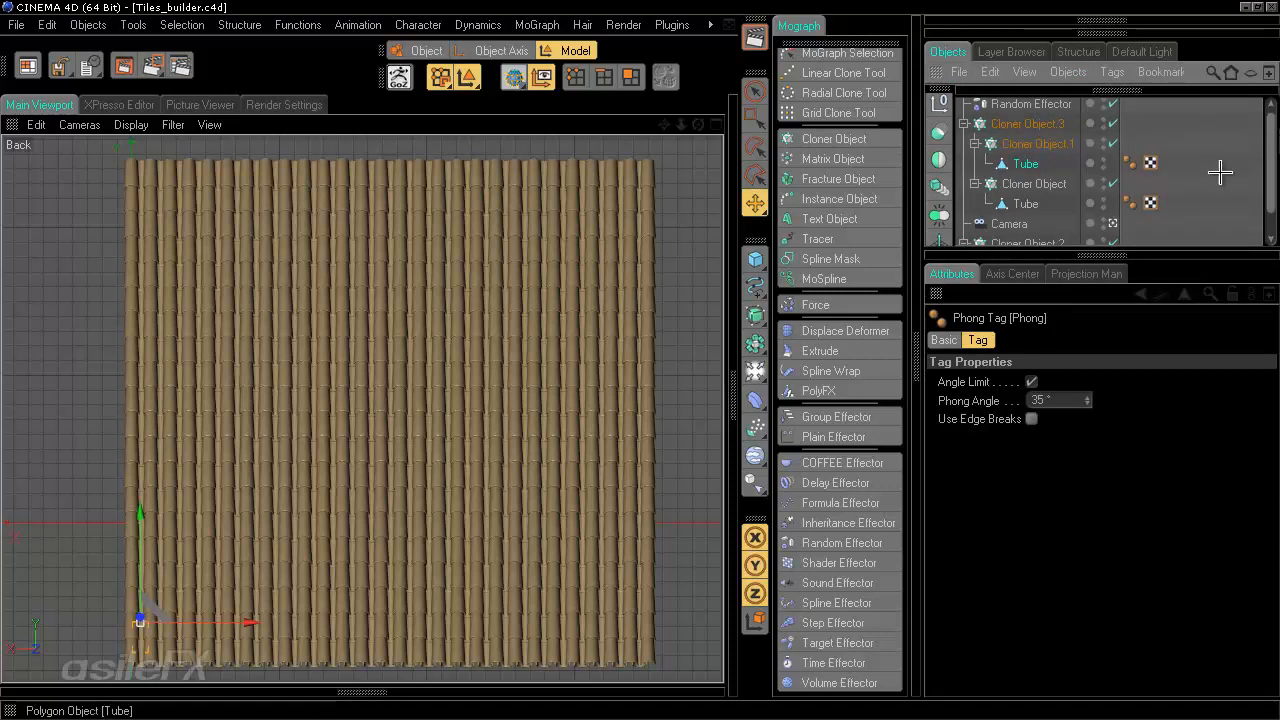
pyautogui.scroll(1, 1220, 172)
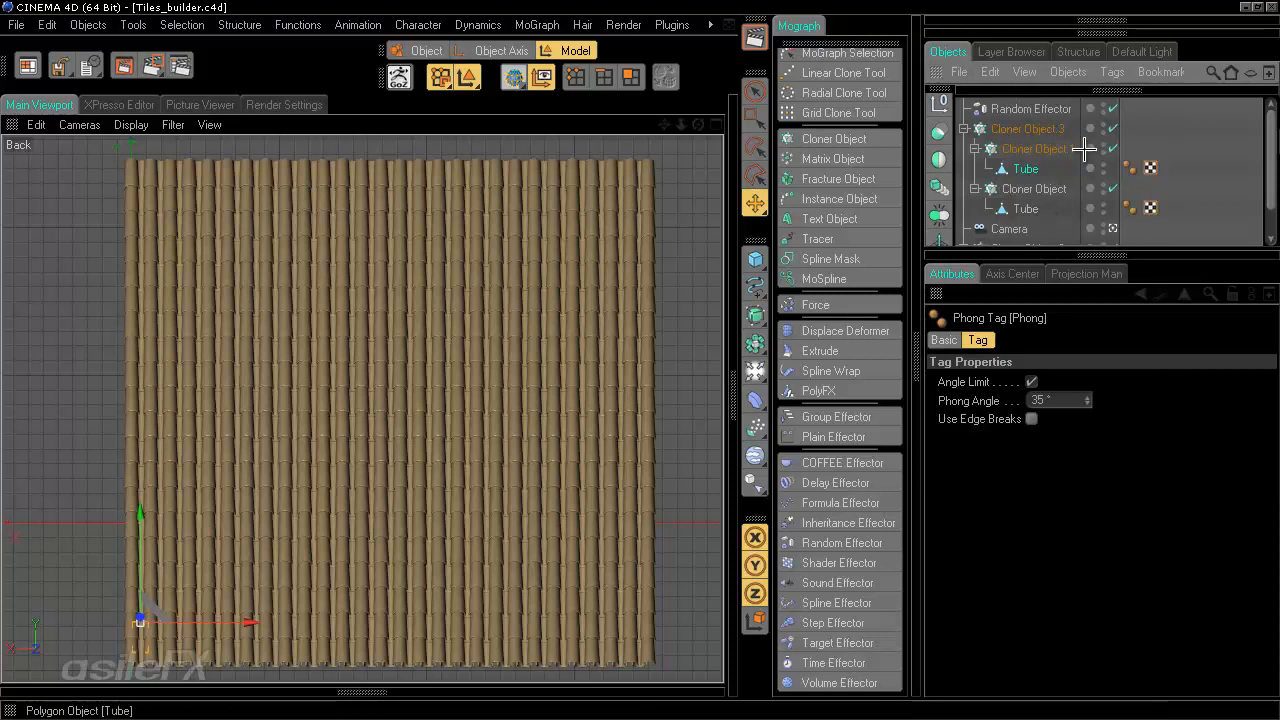
# - Select all three Cloner Objects, add a second Random Effector to them and turn off its Position randomization
pyautogui.click(1016, 143)
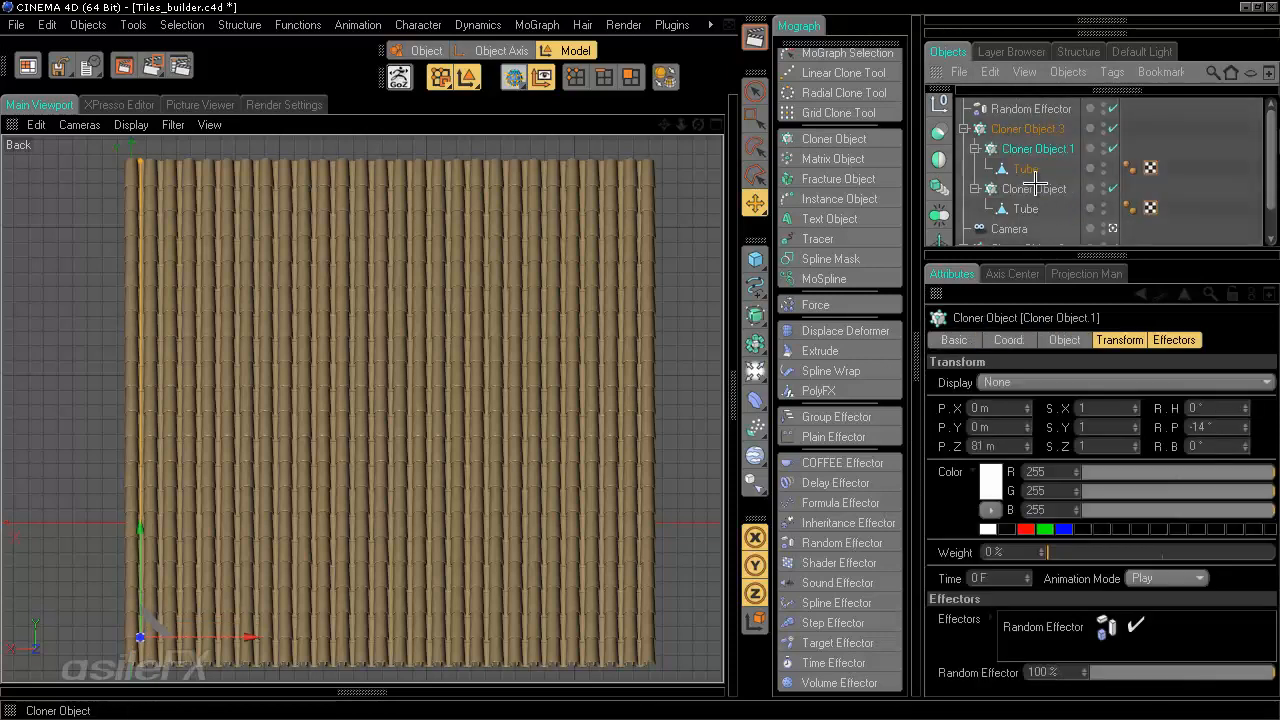
pyautogui.keyDown('ctrl'); pyautogui.click(1036, 186); pyautogui.keyUp('ctrl')
pyautogui.scroll(-1, 1045, 194)
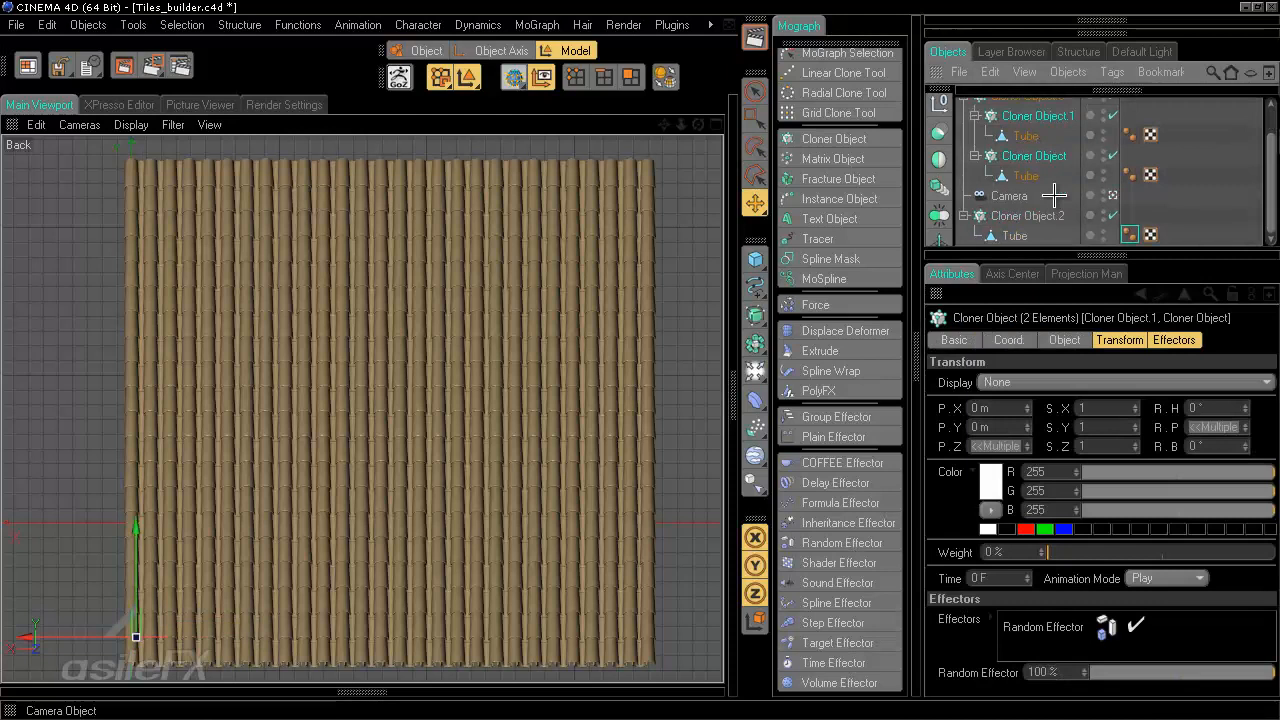
pyautogui.keyDown('ctrl'); pyautogui.click(1046, 206); pyautogui.keyUp('ctrl')
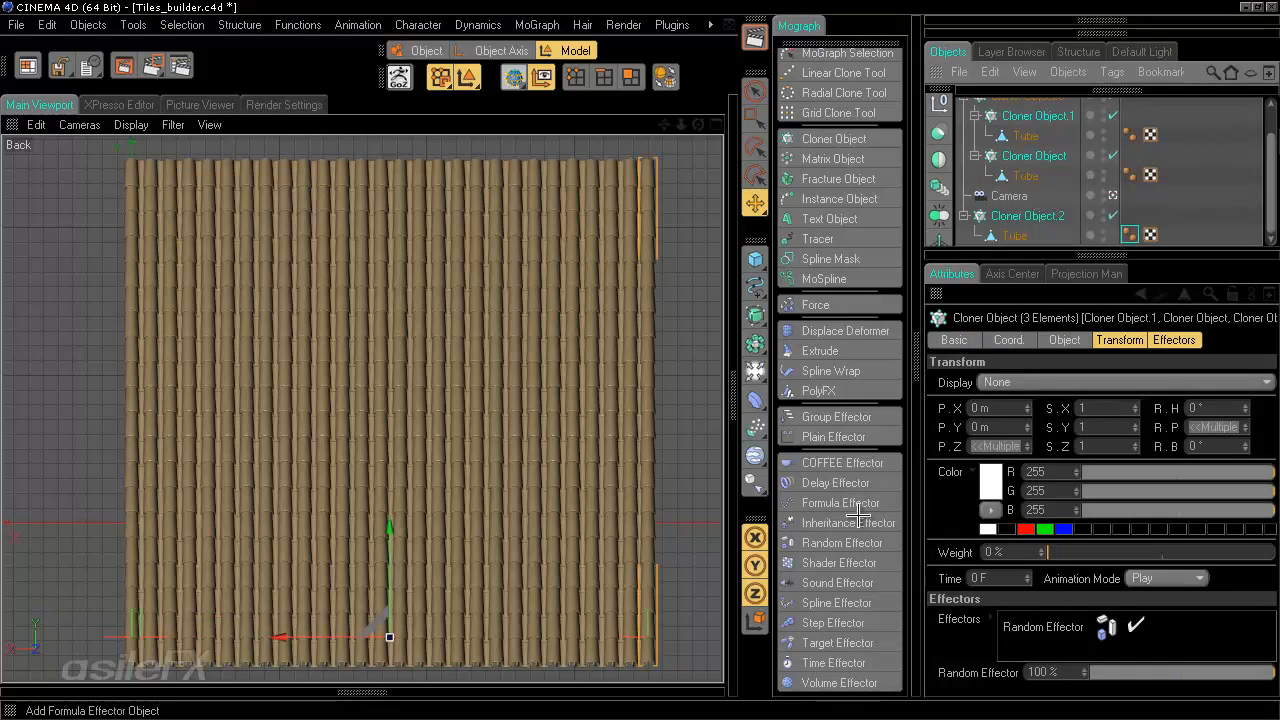
pyautogui.click(849, 543)
pyautogui.click(993, 419)
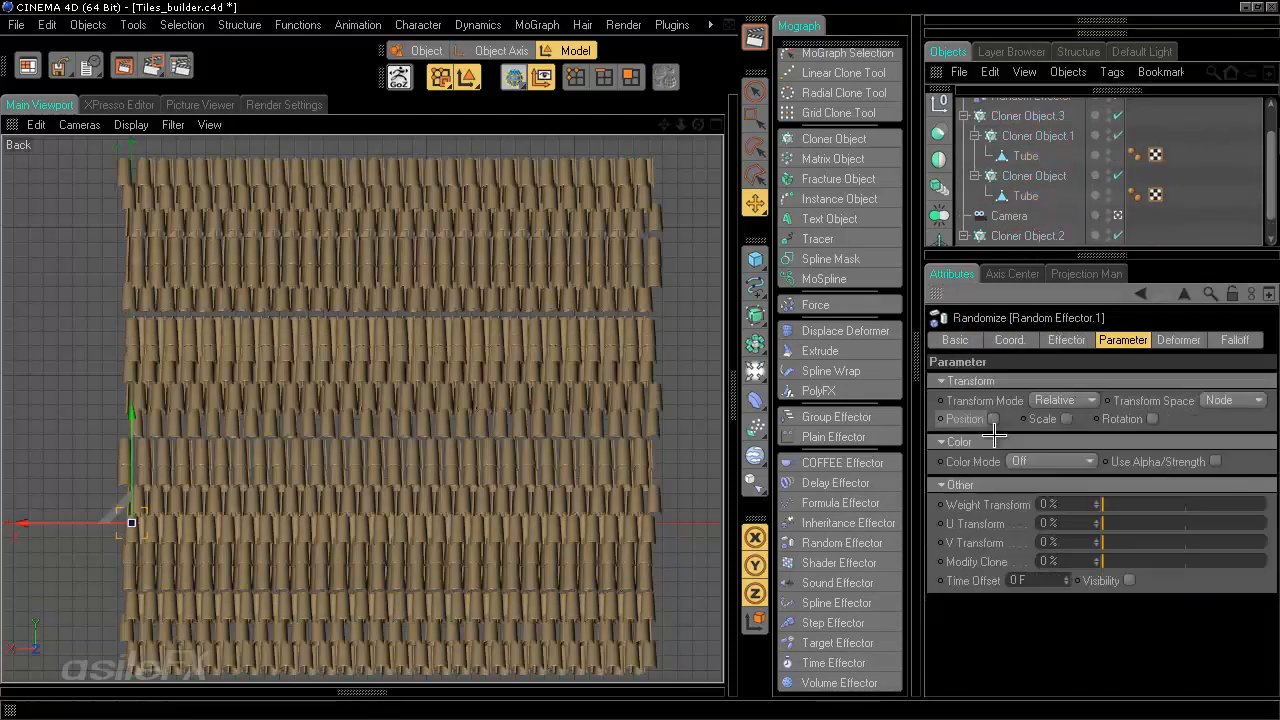
# - Set the new Random Effector's Color Mode to User Defined
pyautogui.click(1052, 461)
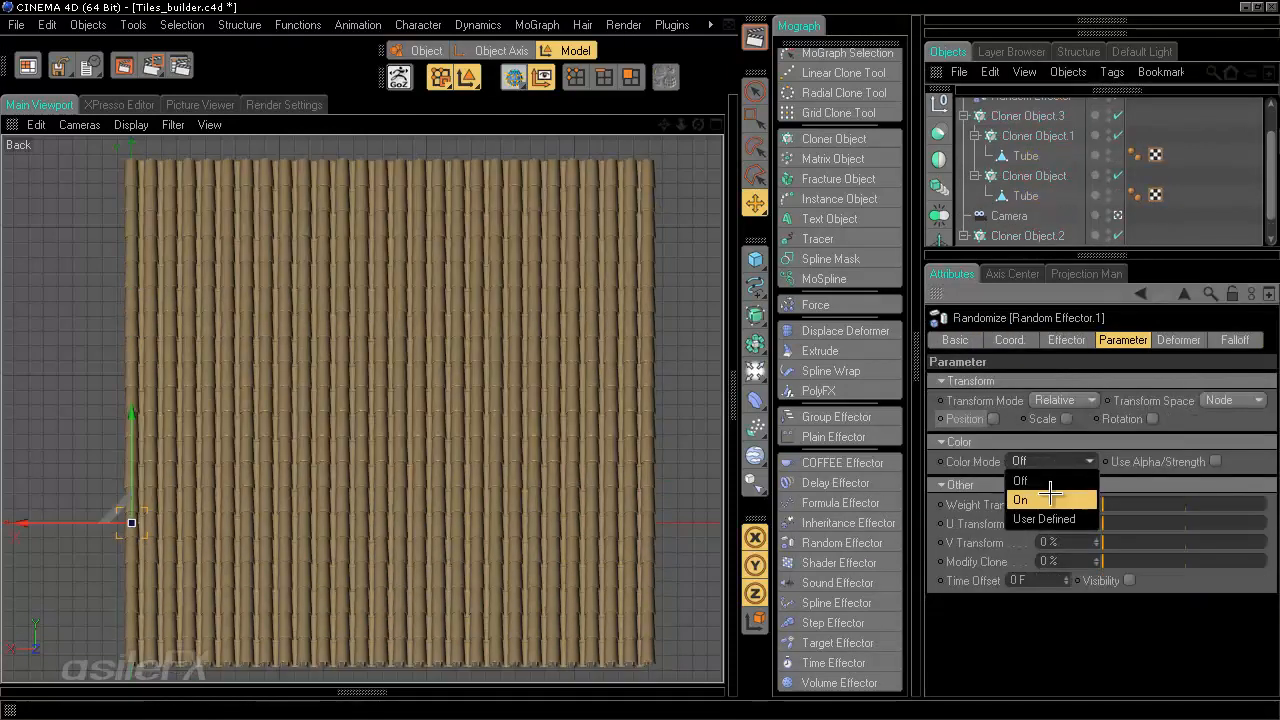
pyautogui.click(1050, 490)
pyautogui.click(1066, 481)
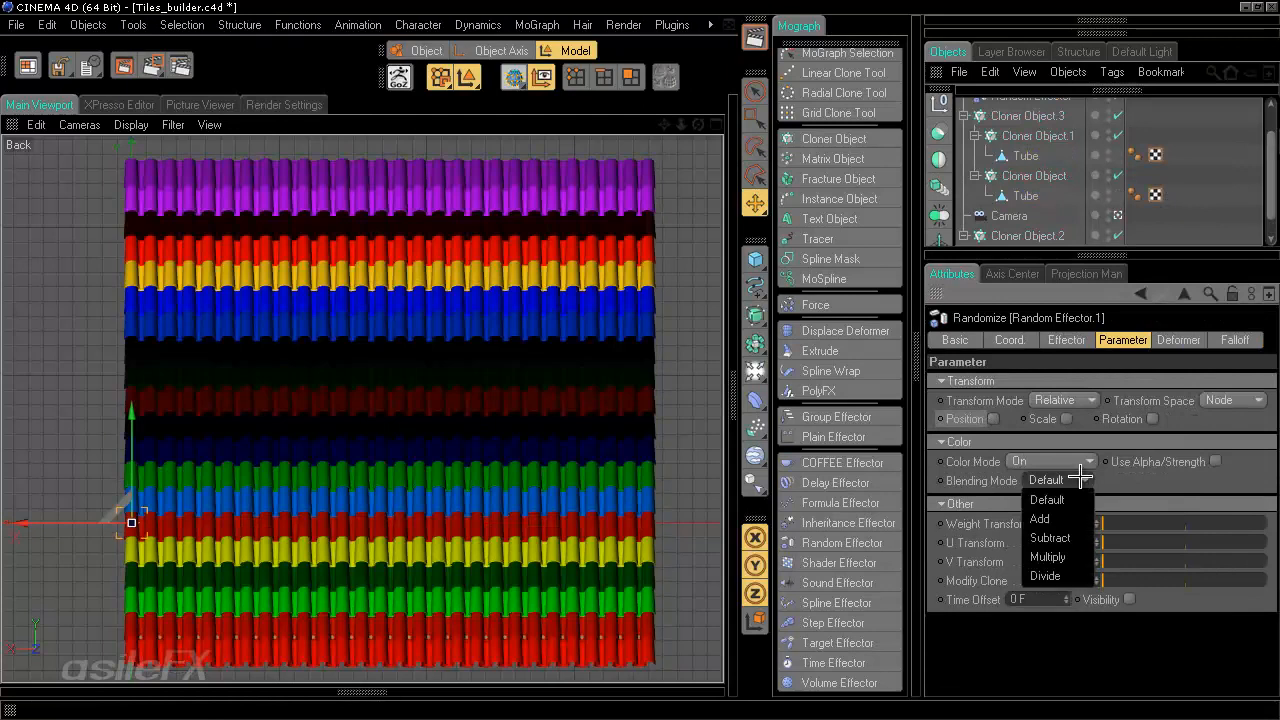
pyautogui.click(1047, 499)
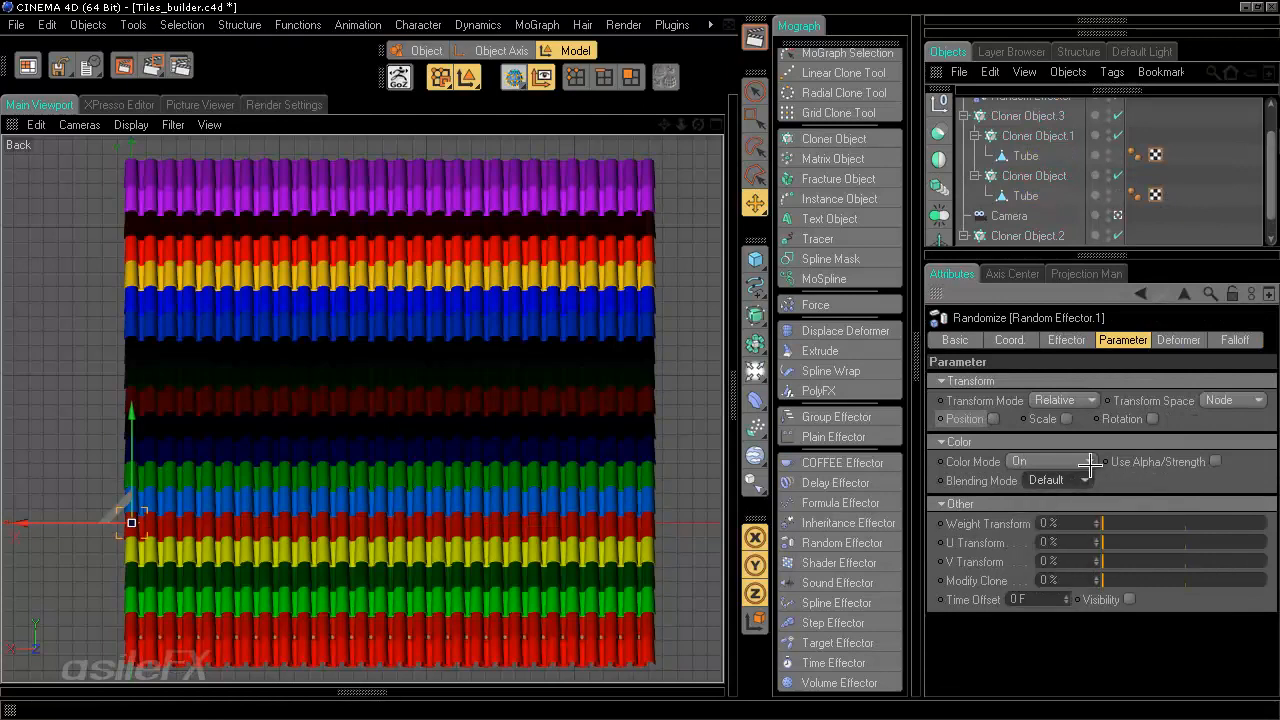
pyautogui.click(1050, 461)
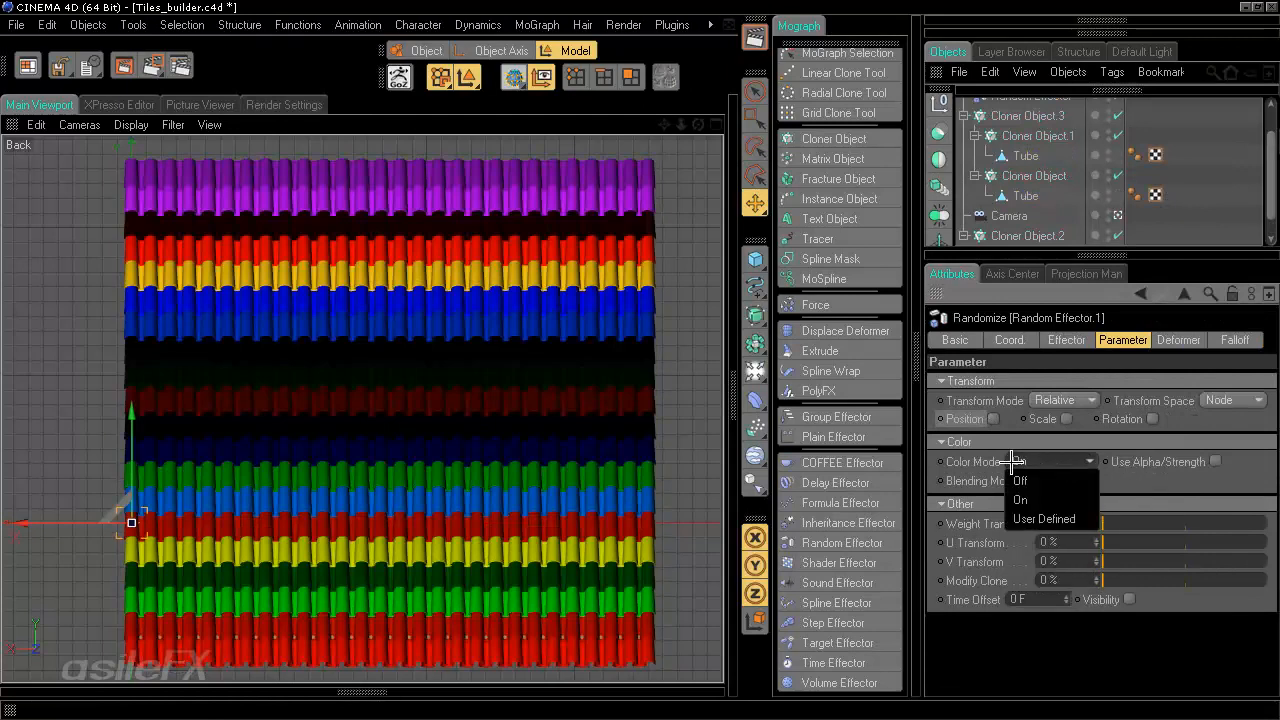
pyautogui.click(1055, 519)
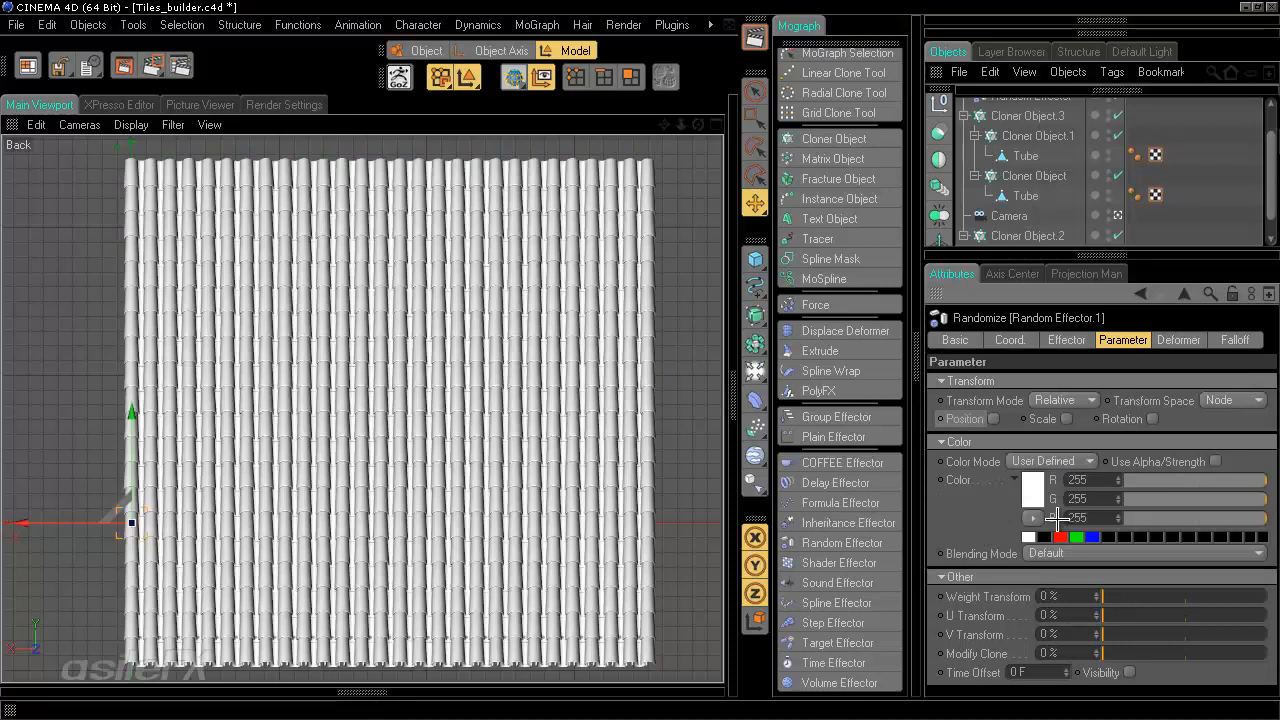
# - Pick a brown effector color of R 137, G 101, B 75 in the color picker
pyautogui.click(1032, 490)
pyautogui.click(994, 421)
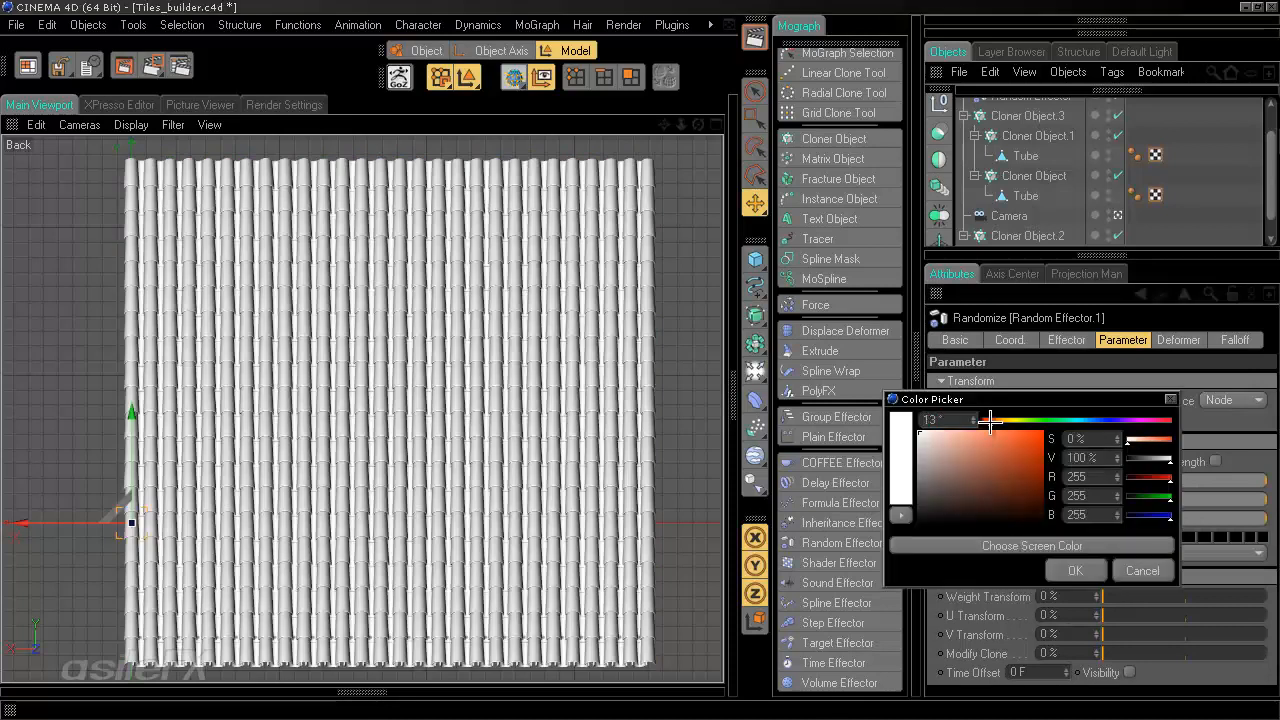
pyautogui.moveTo(1000, 472); pyautogui.dragTo(986, 496)
pyautogui.click(974, 474)
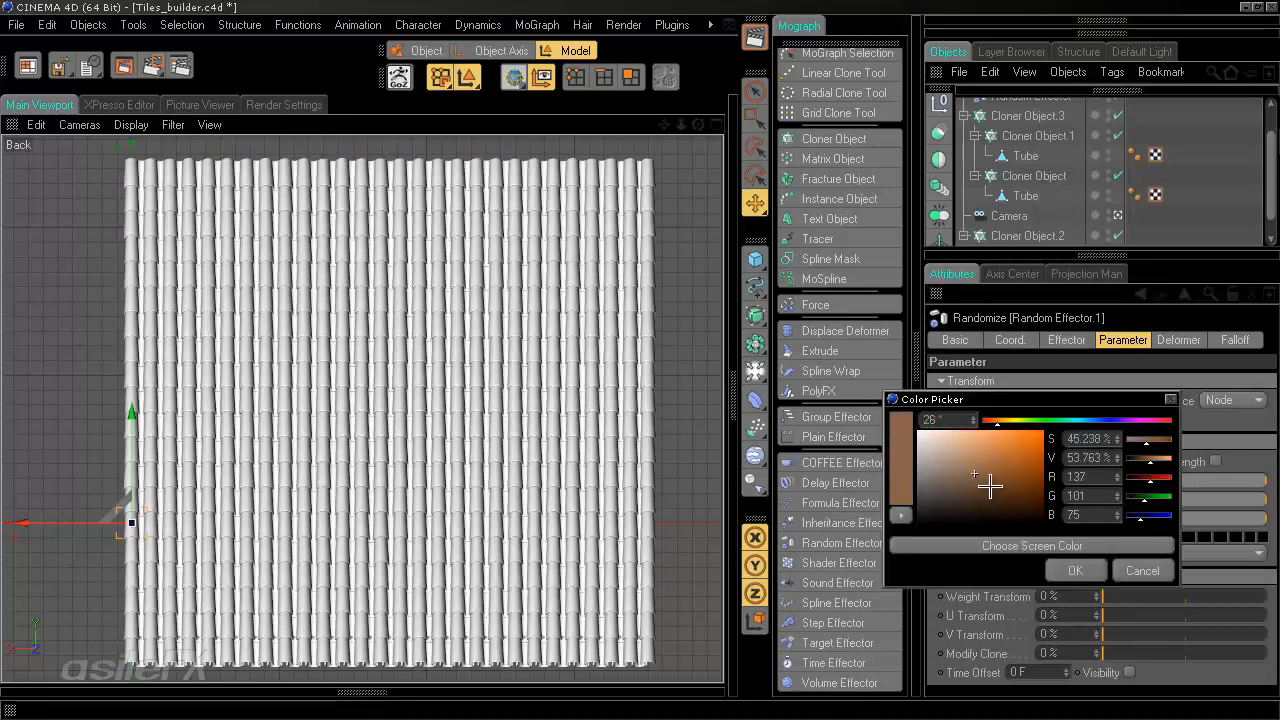
pyautogui.click(1068, 570)
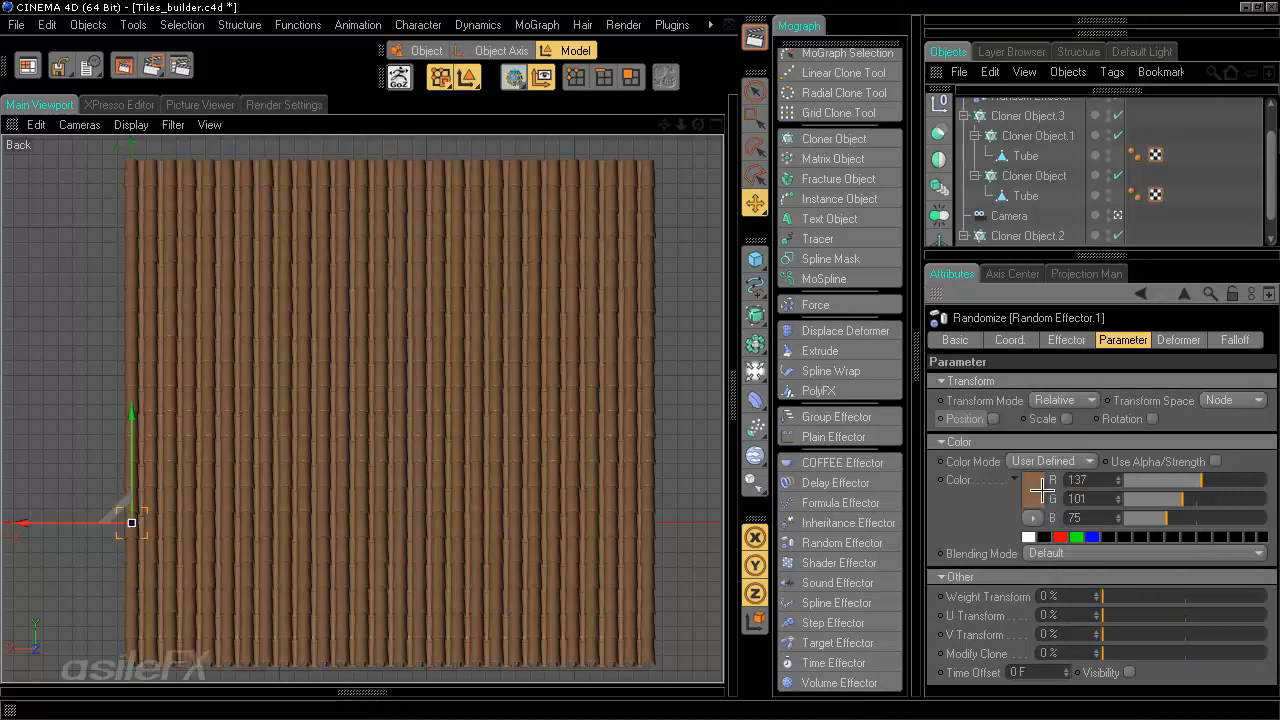
# - Change the effector color to R 106, G 91, B 78
pyautogui.click(1033, 488)
pyautogui.click(952, 469)
pyautogui.click(1076, 554)
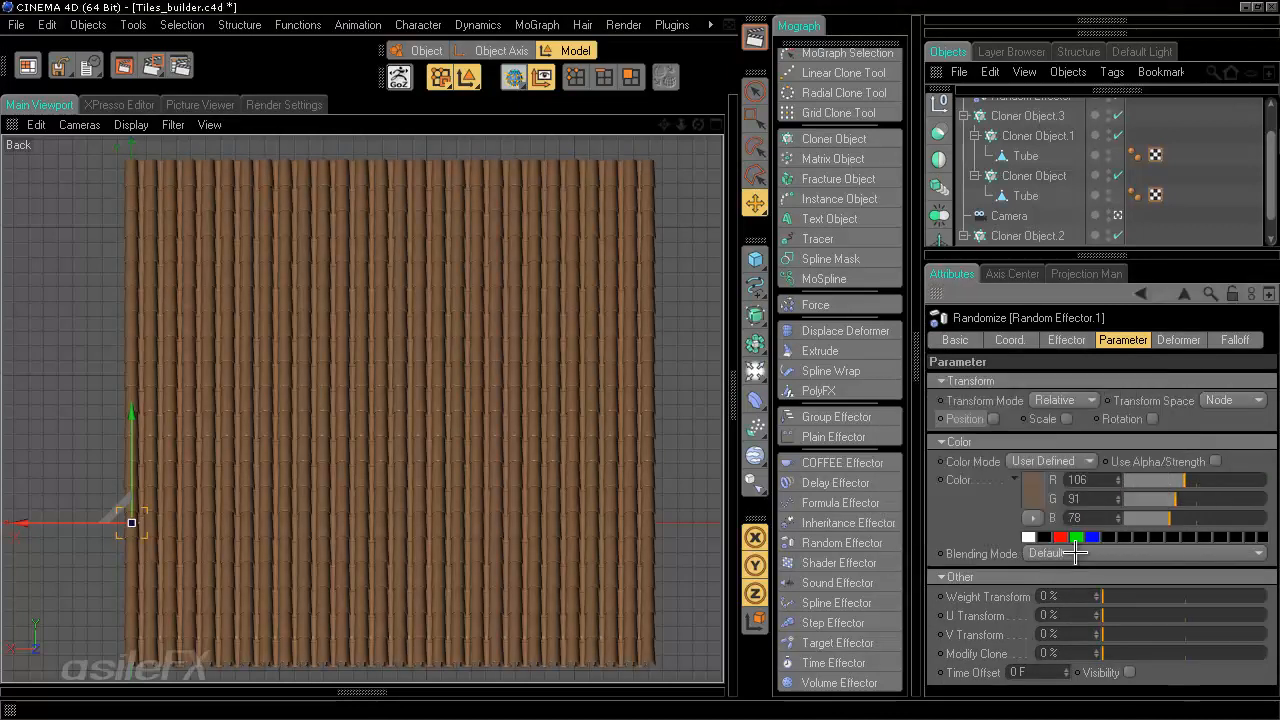
# - Set the color Blending Mode to Multiply
pyautogui.click(1076, 553)
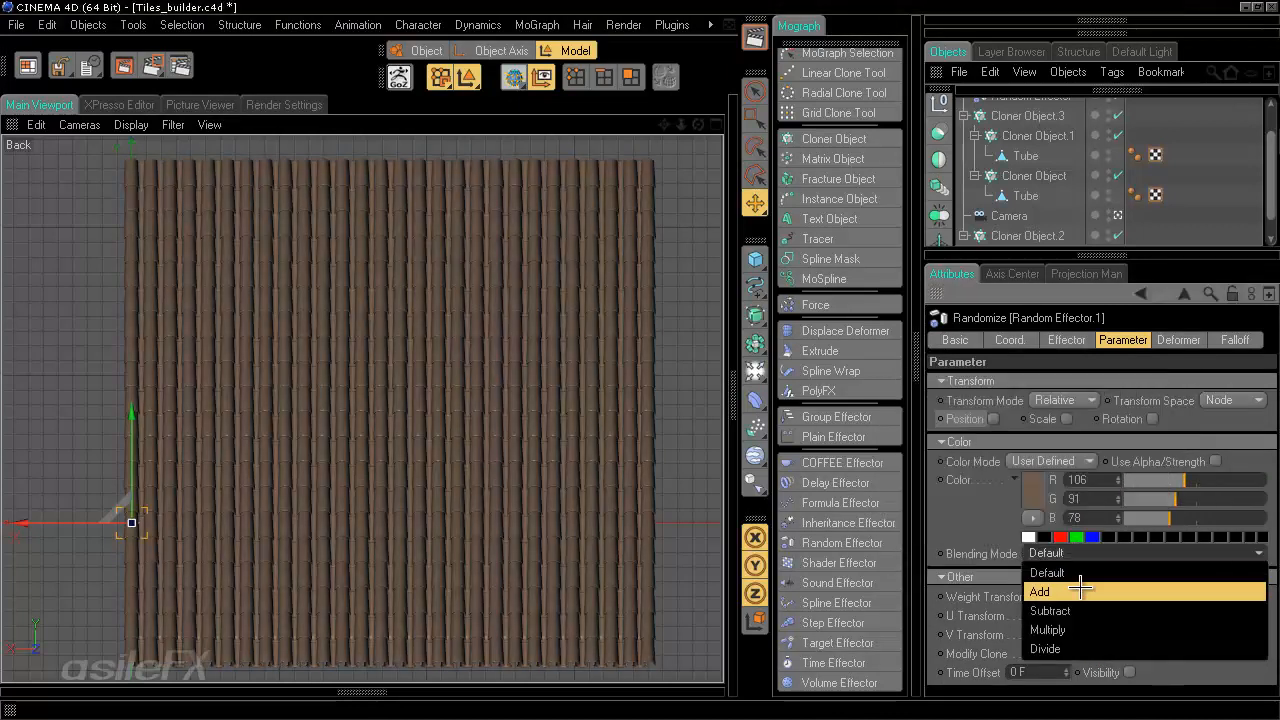
pyautogui.click(1079, 627)
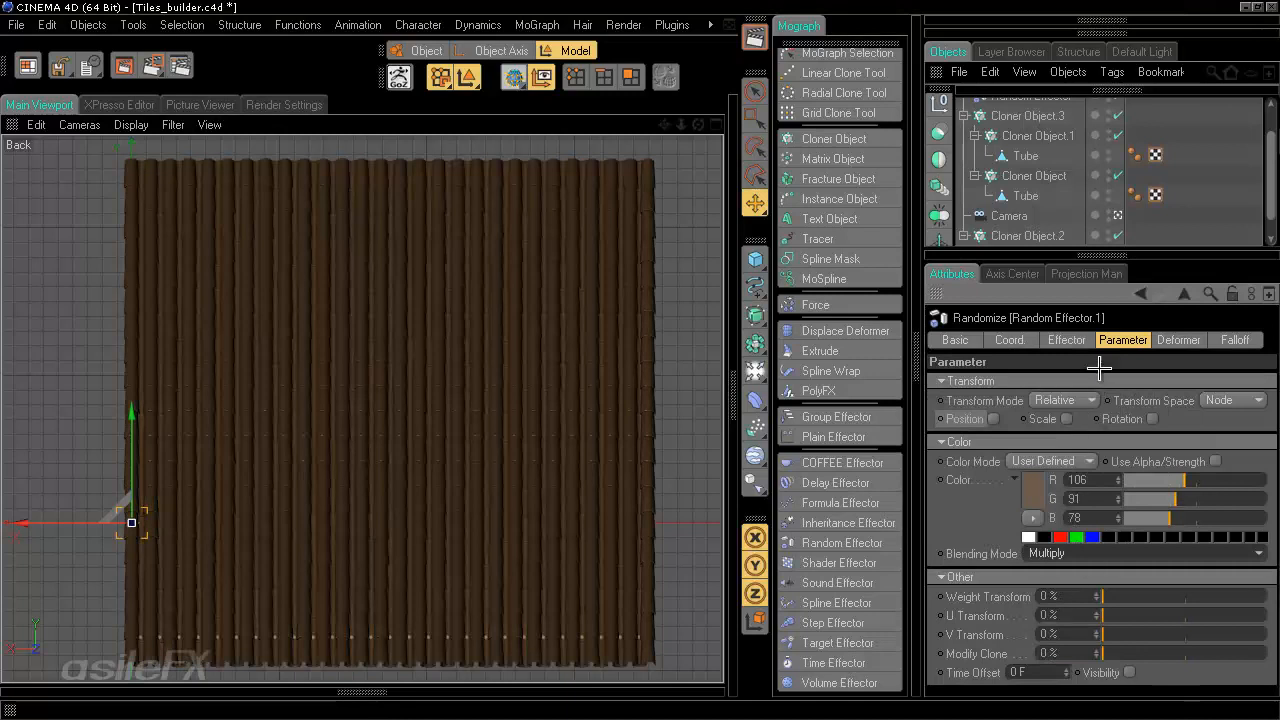
# - Switch the effector's Random Mode to Turbulence and set Animation Speed to 0%
pyautogui.click(1066, 340)
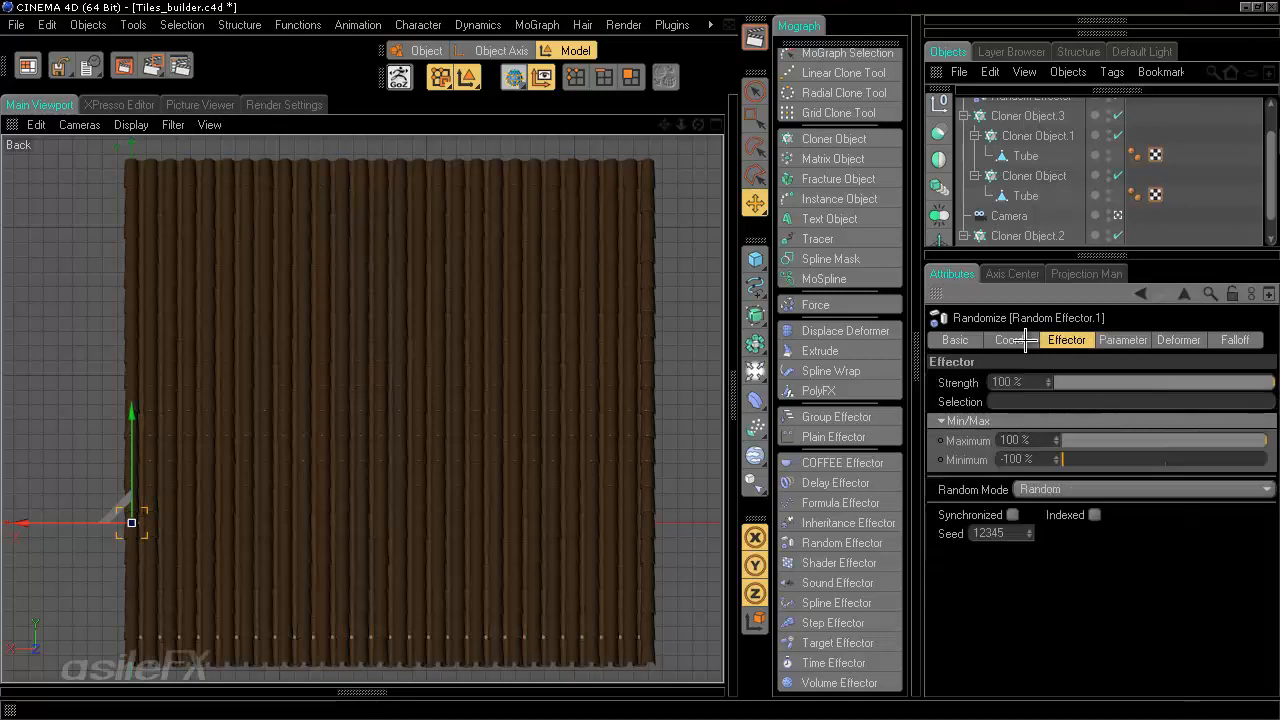
pyautogui.click(1045, 489)
pyautogui.click(1080, 566)
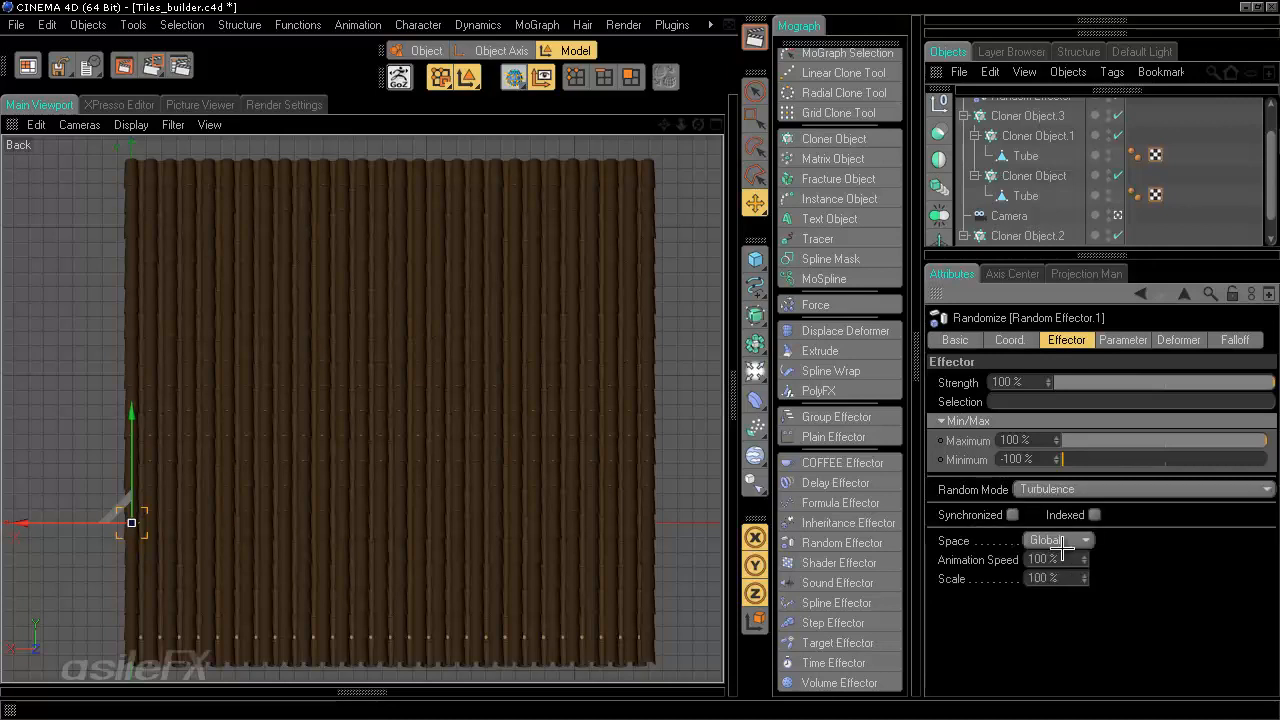
pyautogui.moveTo(1062, 579); pyautogui.dragTo(991, 559)
pyautogui.write('0')
pyautogui.press('Return')
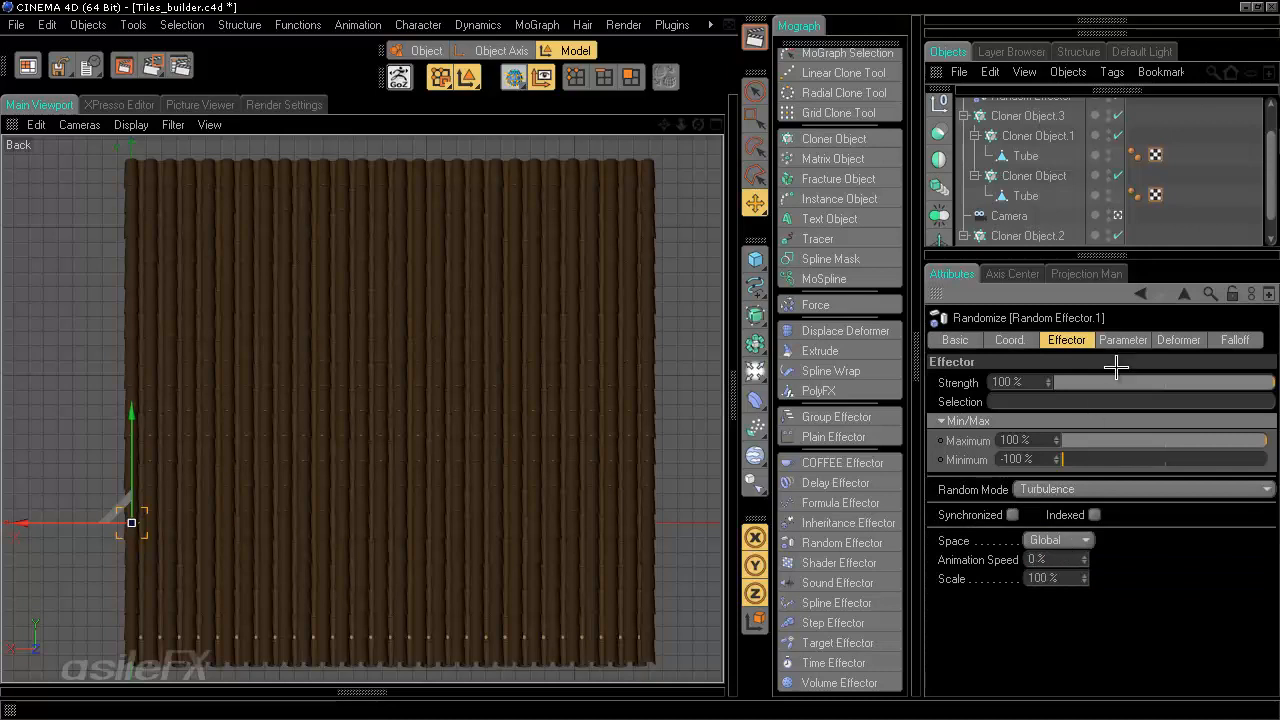
# - Enable Use Alpha/Strength and try Add and Default before setting the Blending Mode to Divide
pyautogui.click(1138, 341)
pyautogui.click(1215, 461)
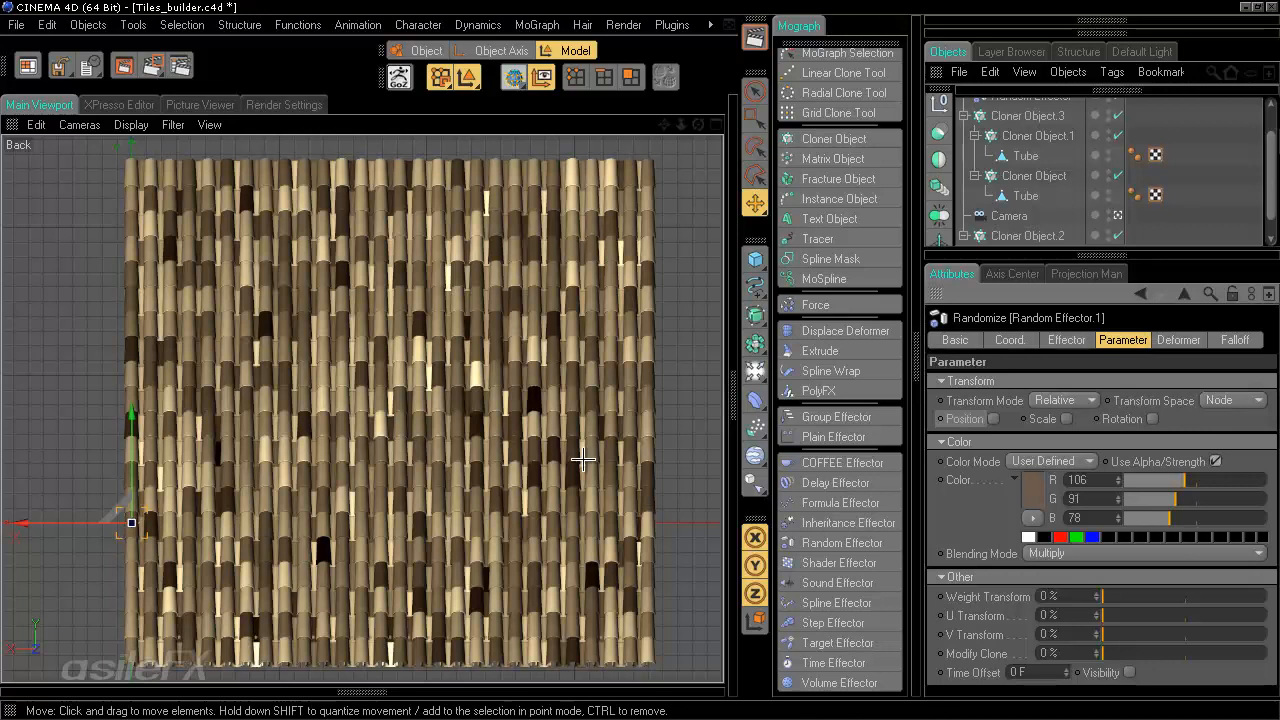
pyautogui.click(1075, 553)
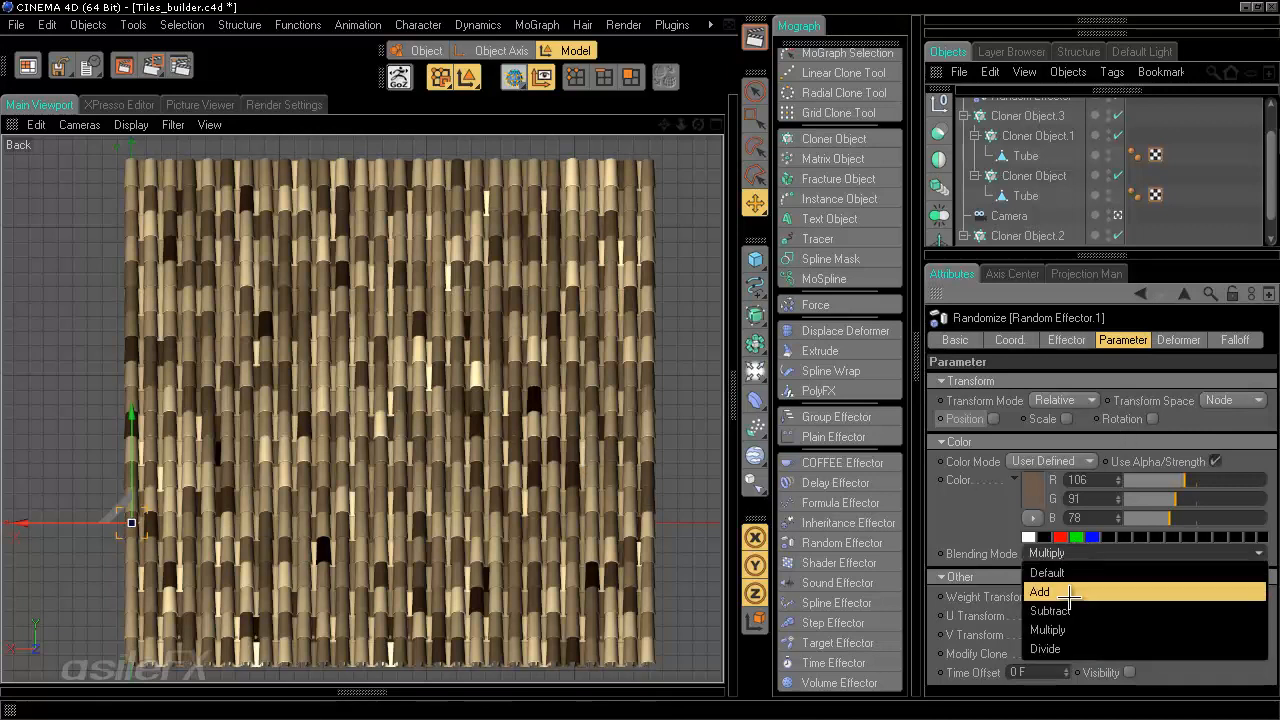
pyautogui.click(1069, 596)
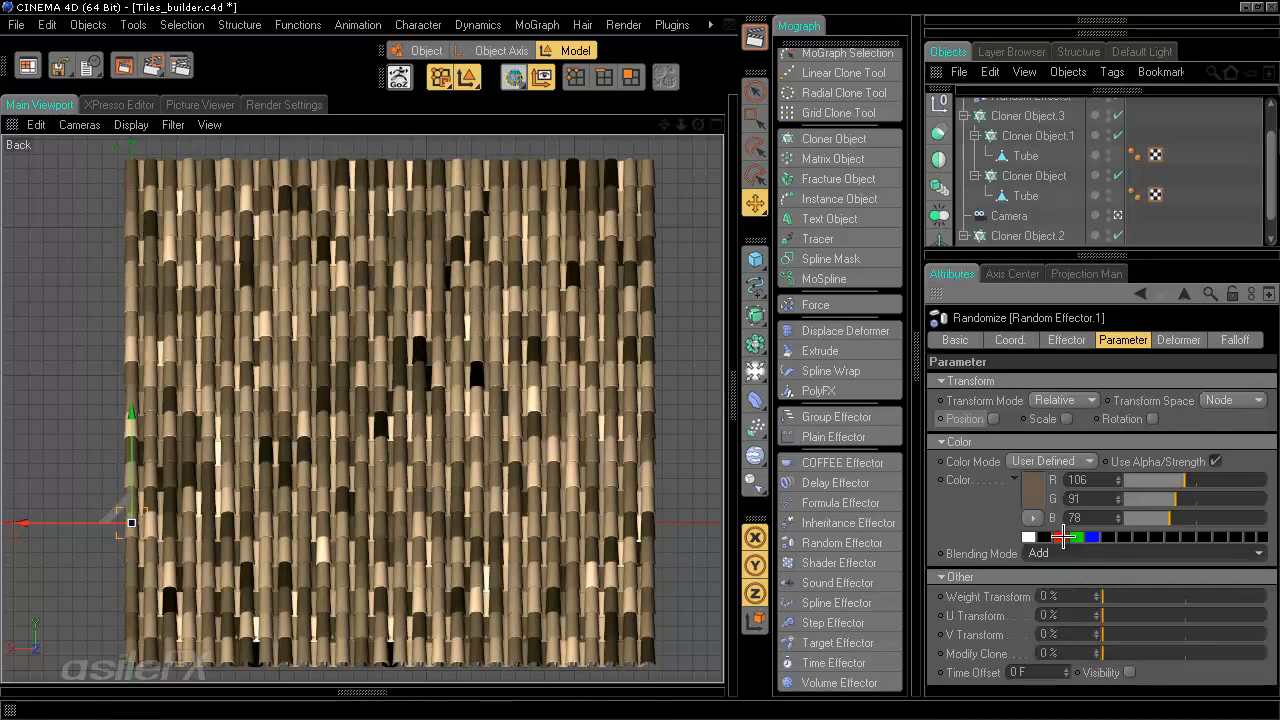
pyautogui.click(1062, 553)
pyautogui.click(1064, 569)
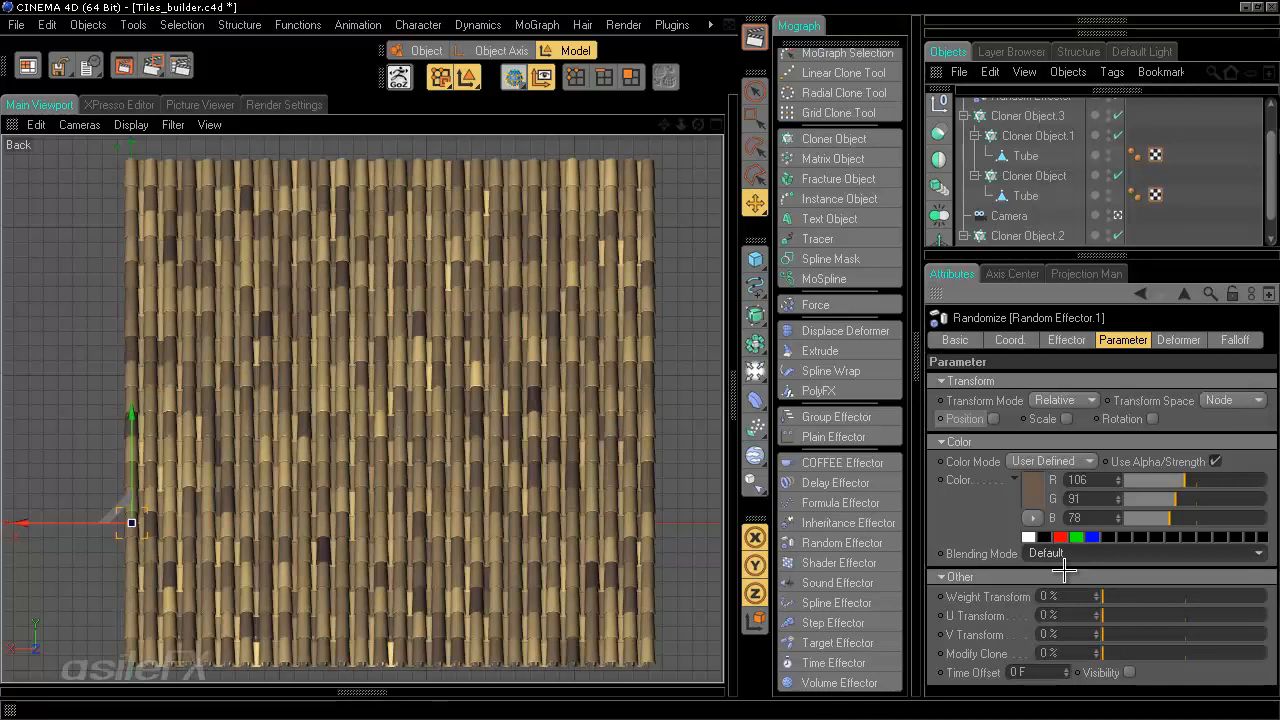
pyautogui.click(1080, 553)
pyautogui.click(1080, 644)
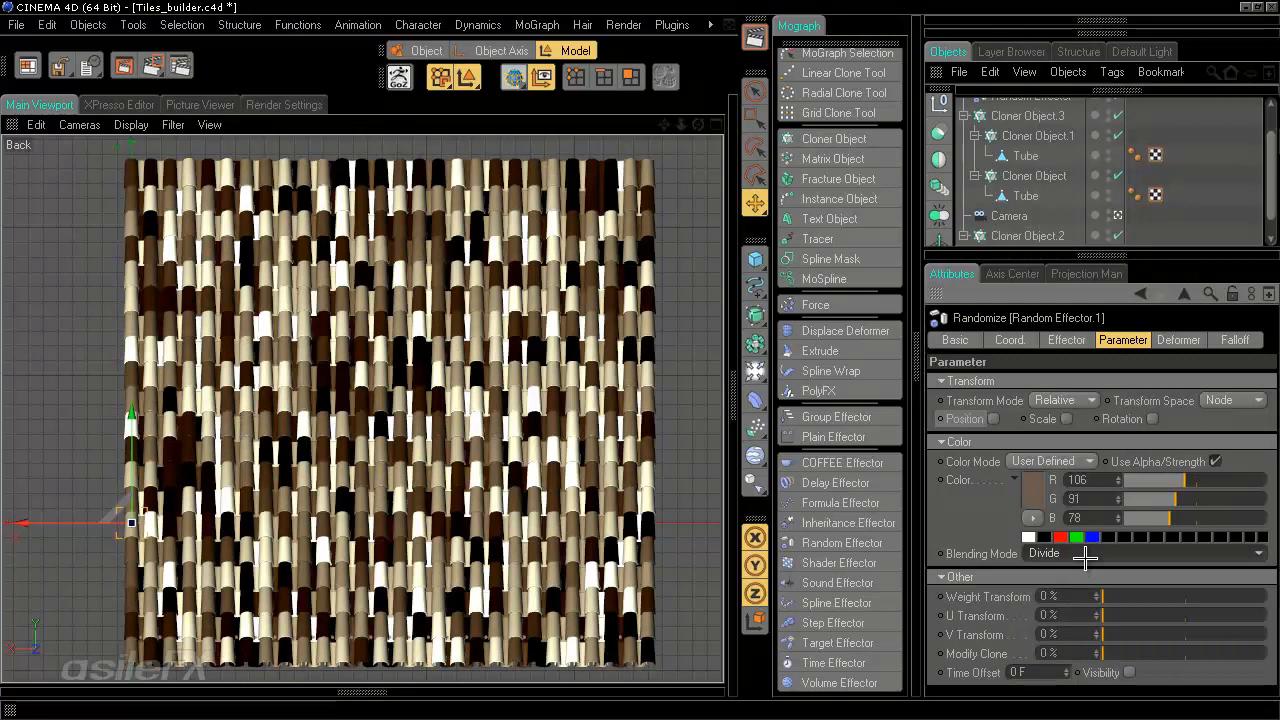
# - Set the effector's Maximum to 8%, Minimum to -52% and turbulence Scale to 15%
pyautogui.click(1009, 340)
pyautogui.click(1066, 340)
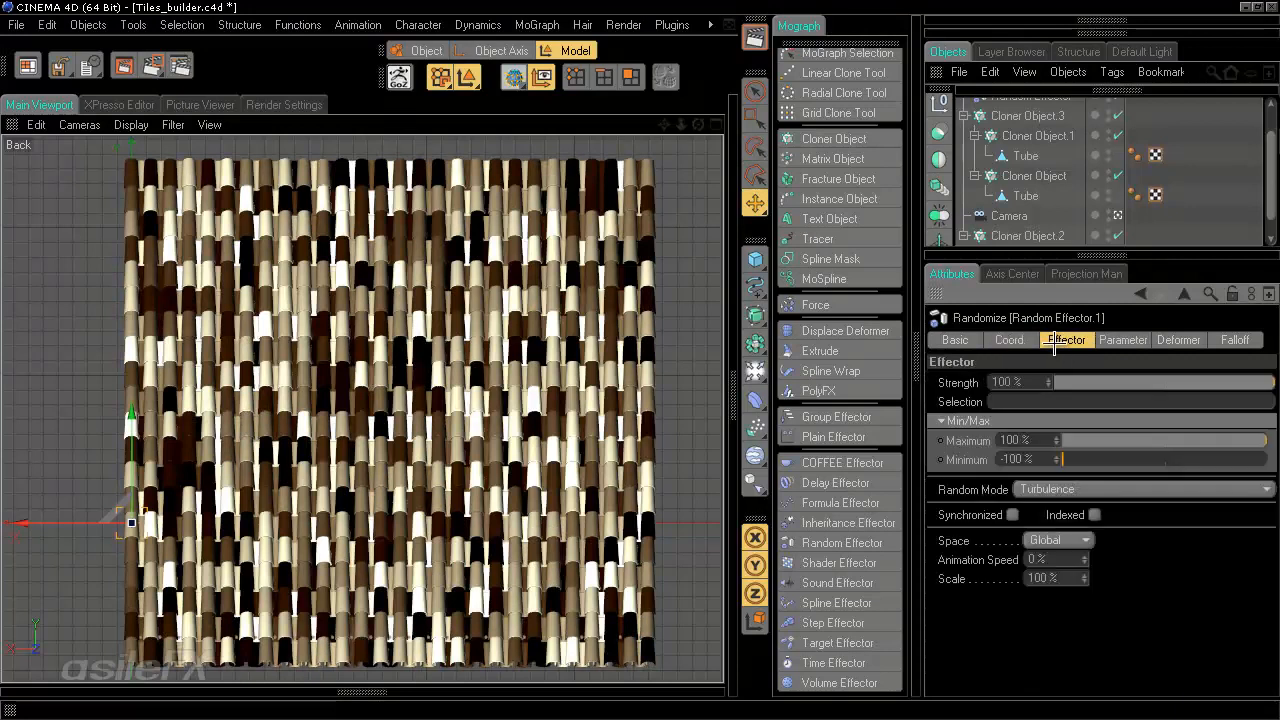
pyautogui.click(1068, 440)
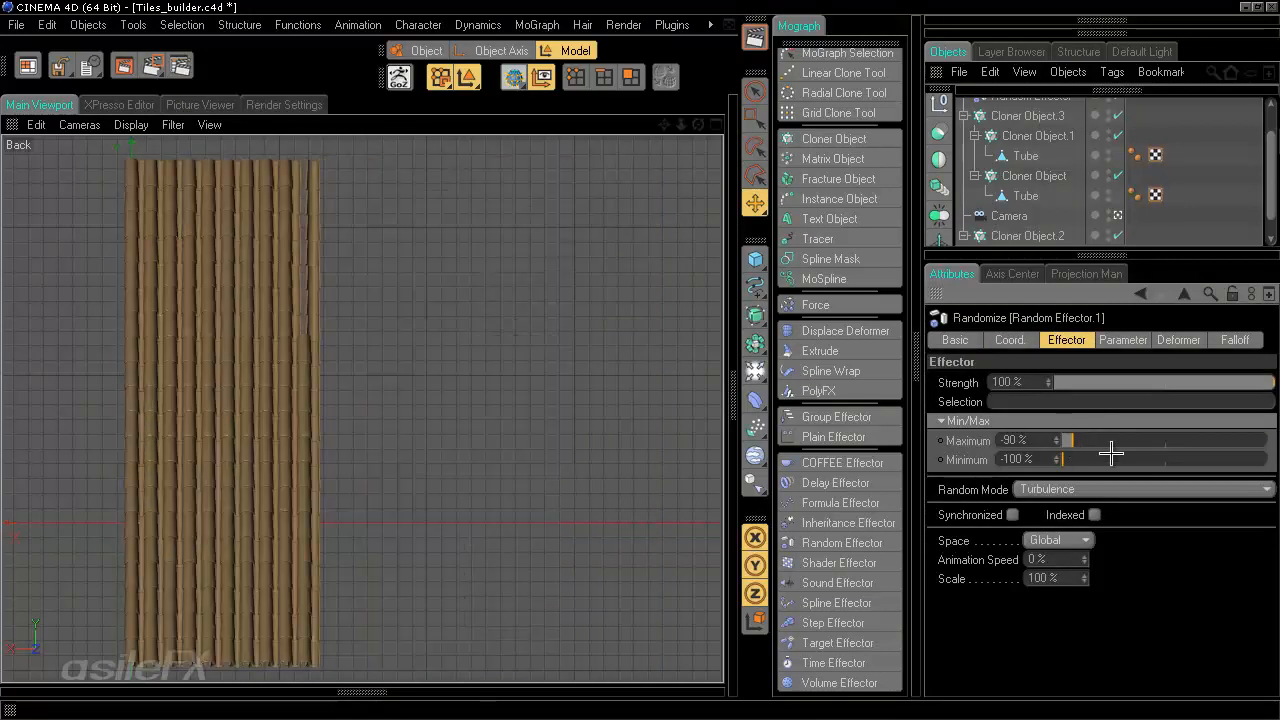
pyautogui.click(1184, 441)
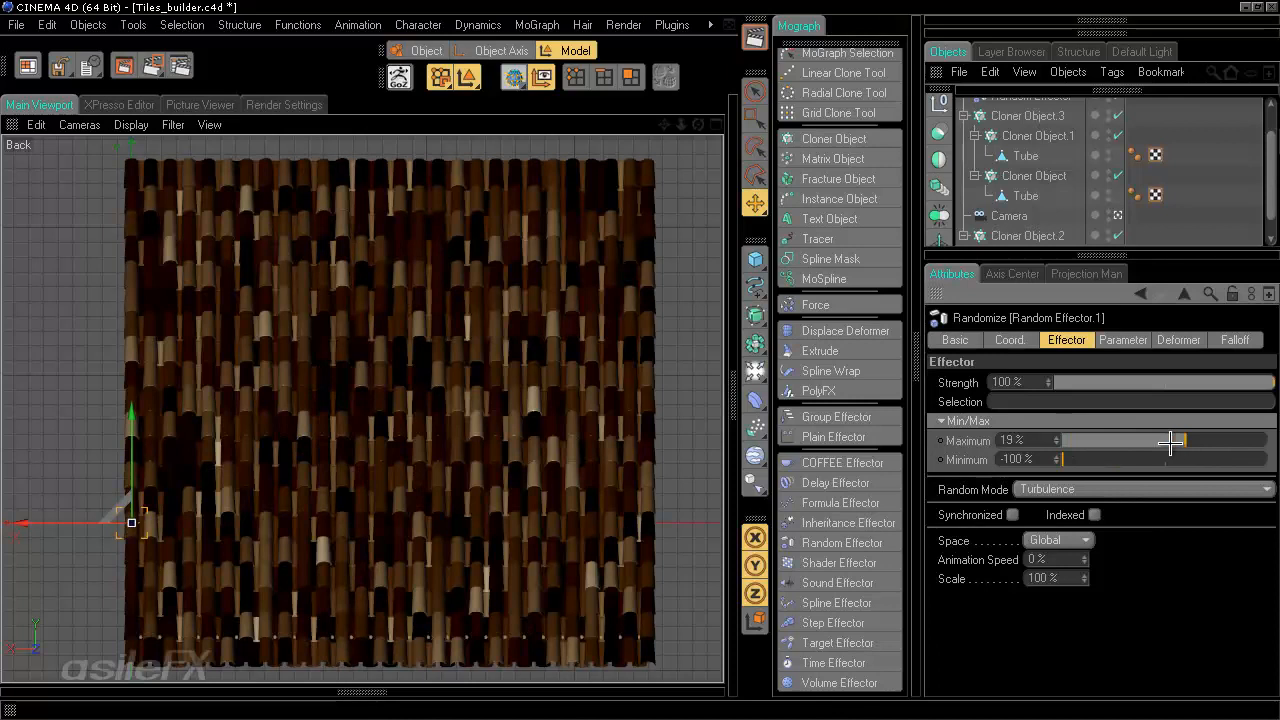
pyautogui.click(1149, 459)
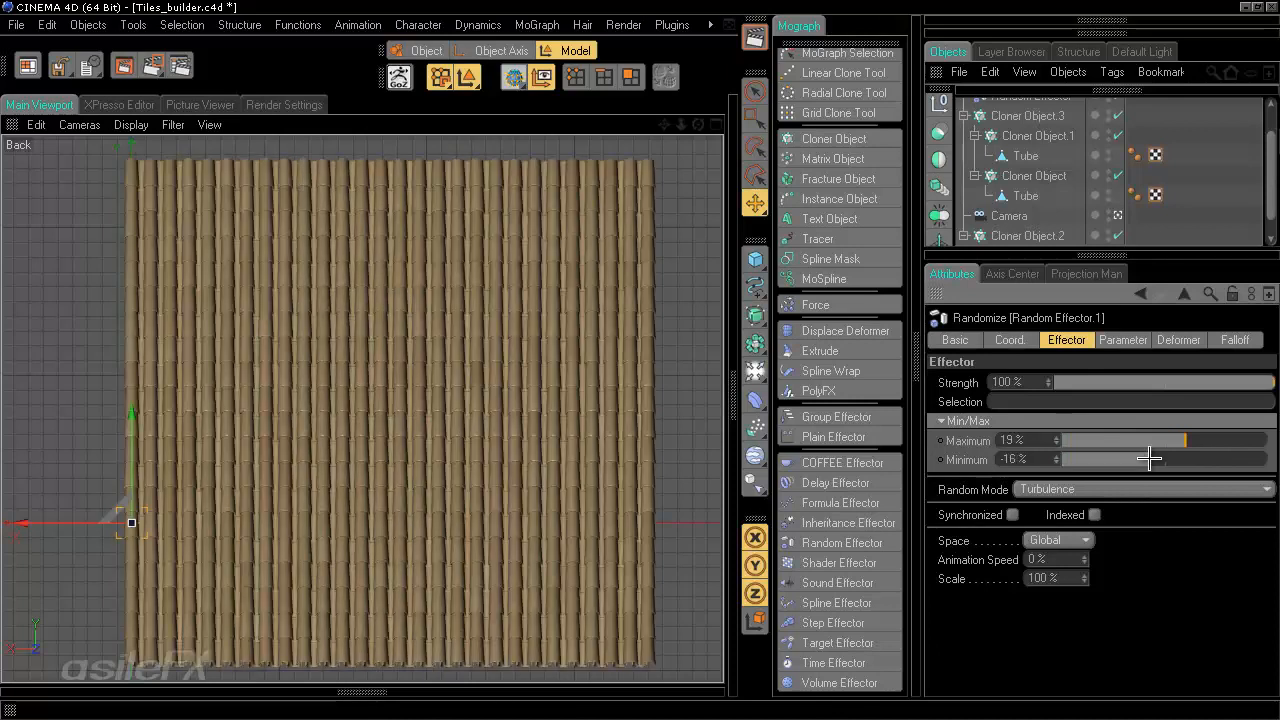
pyautogui.click(1112, 461)
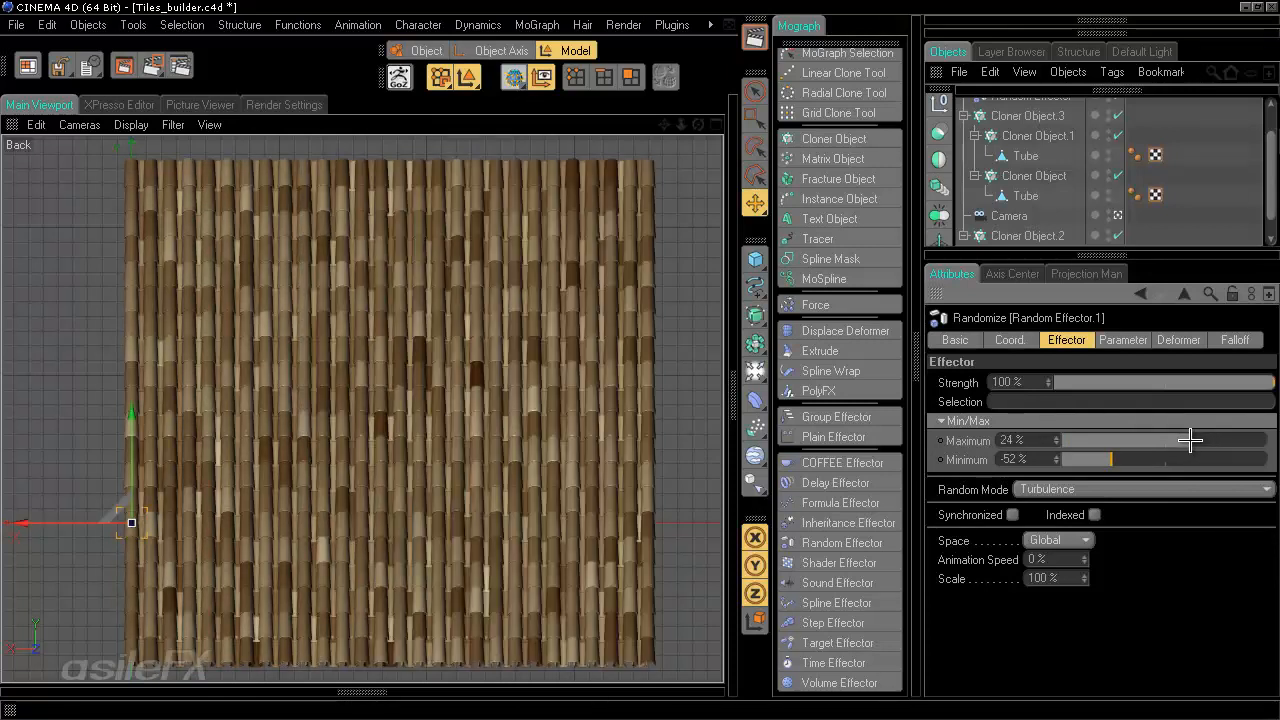
pyautogui.moveTo(1190, 440); pyautogui.dragTo(1174, 440)
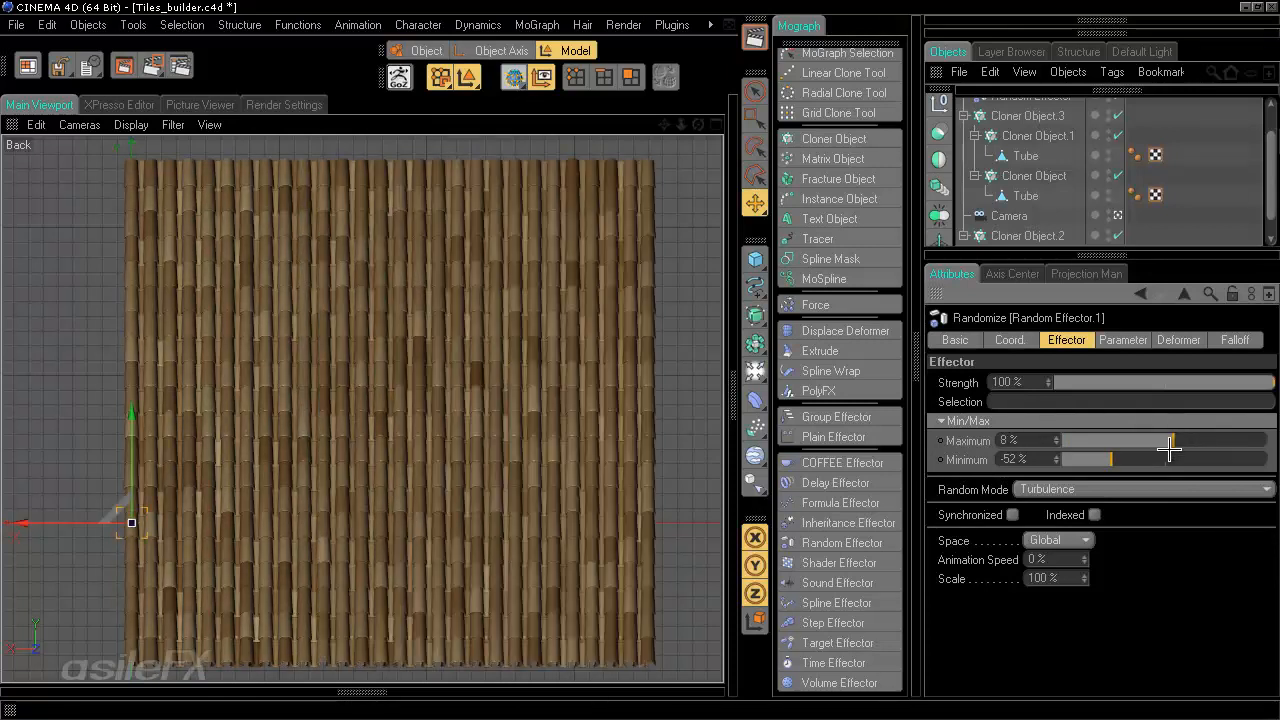
pyautogui.click(1075, 577)
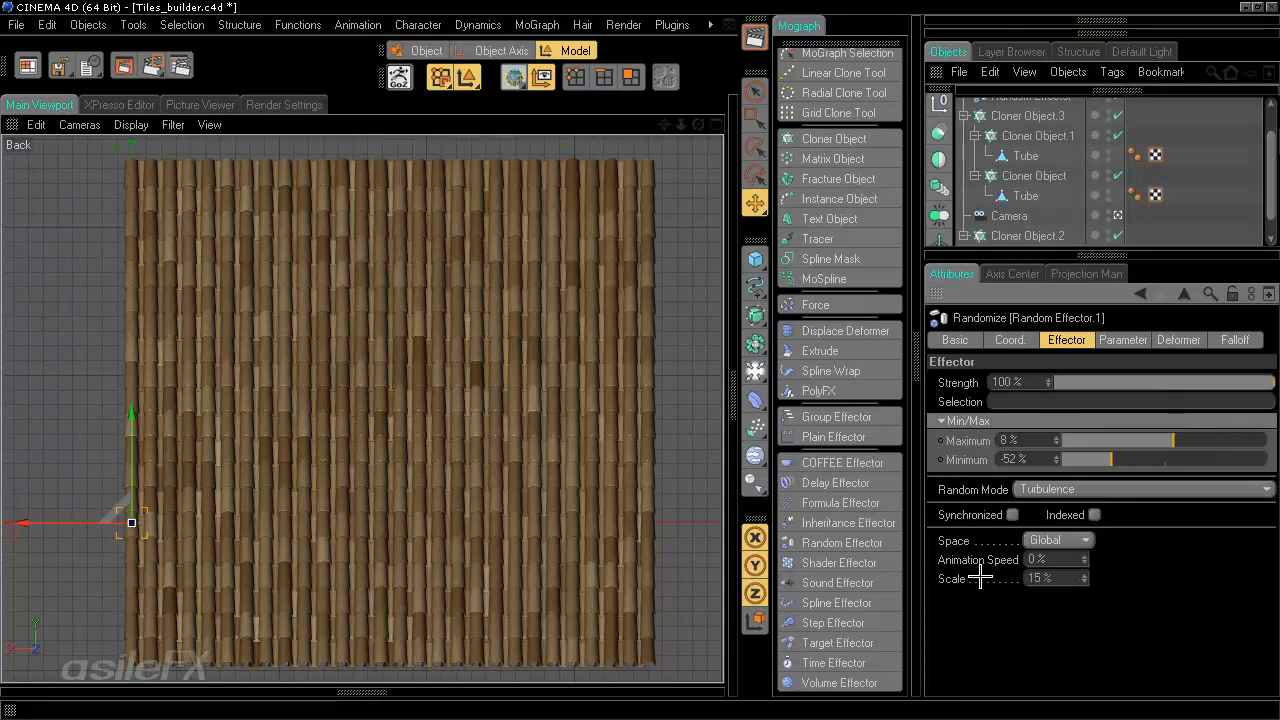
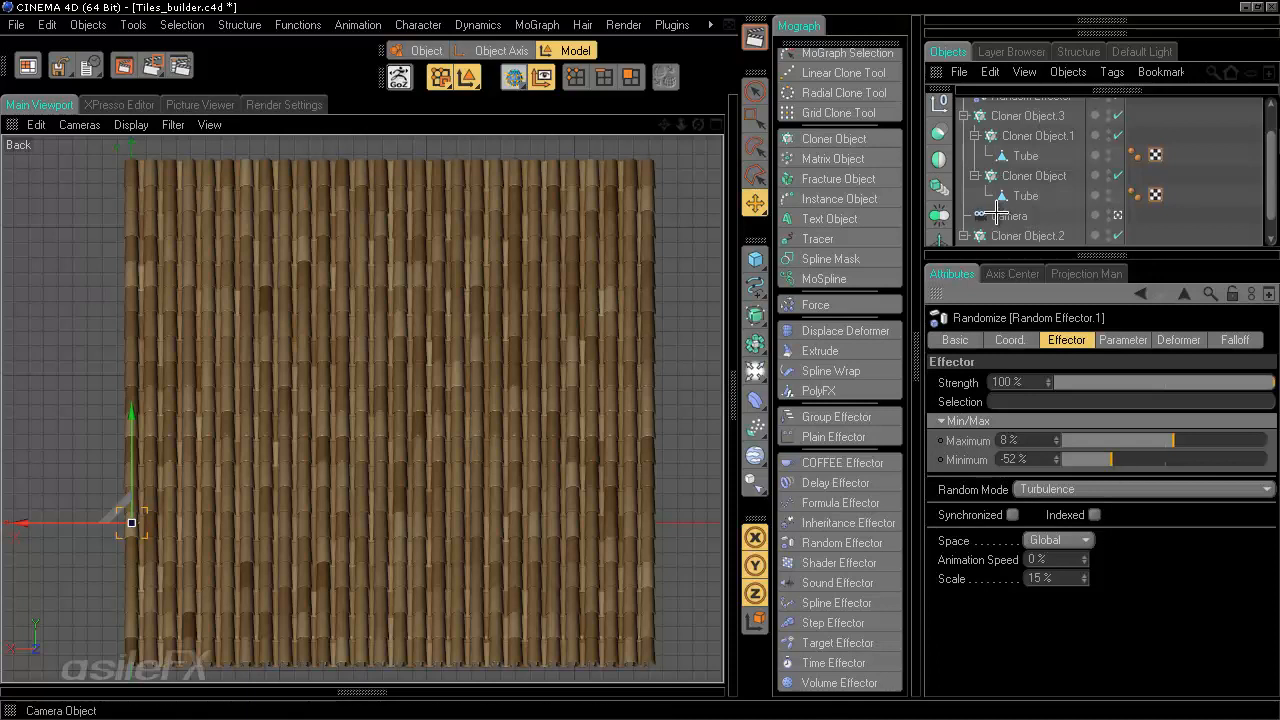
pyautogui.scroll(2, 1005, 210)
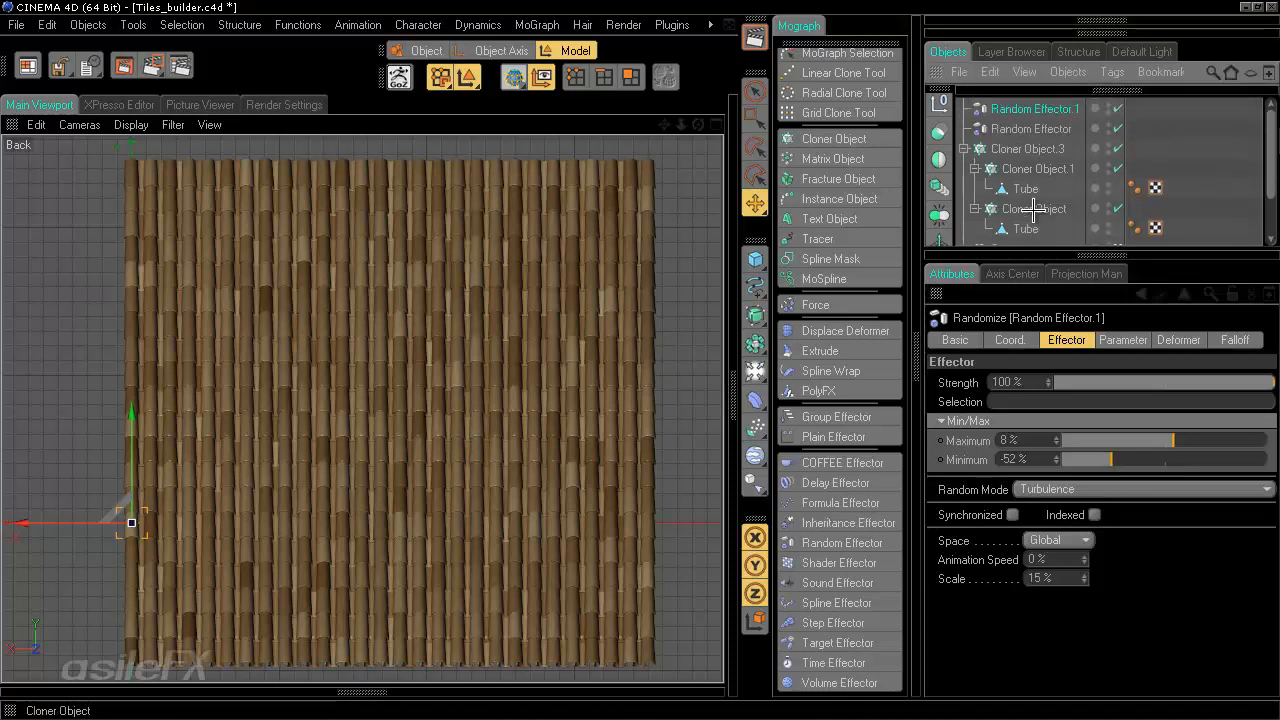
pyautogui.click(858, 562)
pyautogui.click(1130, 341)
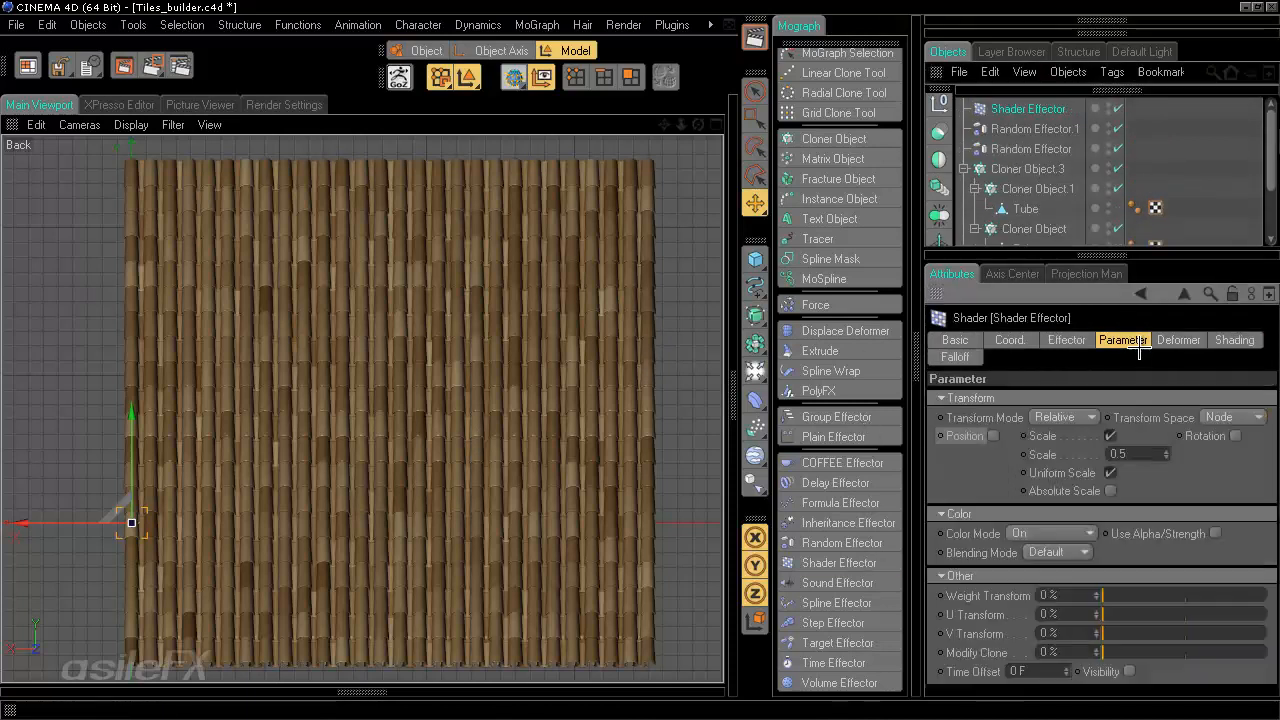
pyautogui.click(1000, 110)
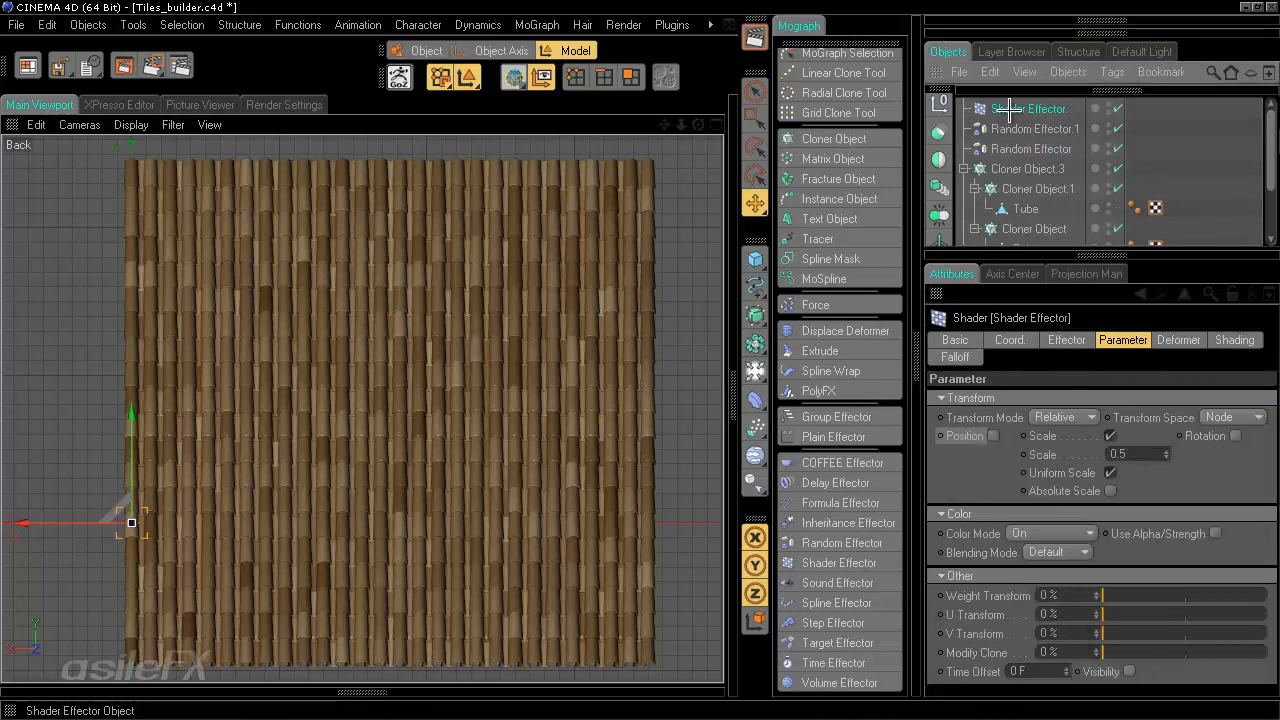
pyautogui.press('Delete')
# - Select the inner tube cloners and add a Shader Effector to them
pyautogui.click(1037, 168)
pyautogui.keyDown('ctrl'); pyautogui.click(1043, 208); pyautogui.keyUp('ctrl')
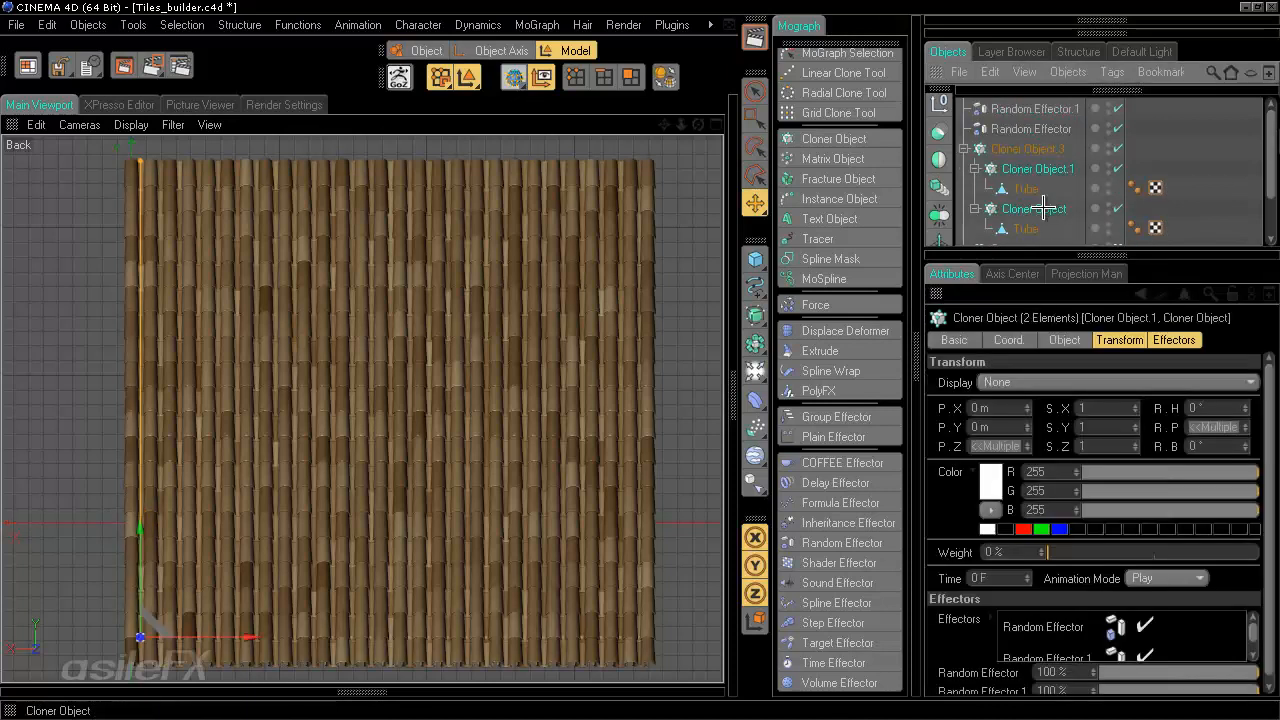
pyautogui.scroll(-2, 1043, 208)
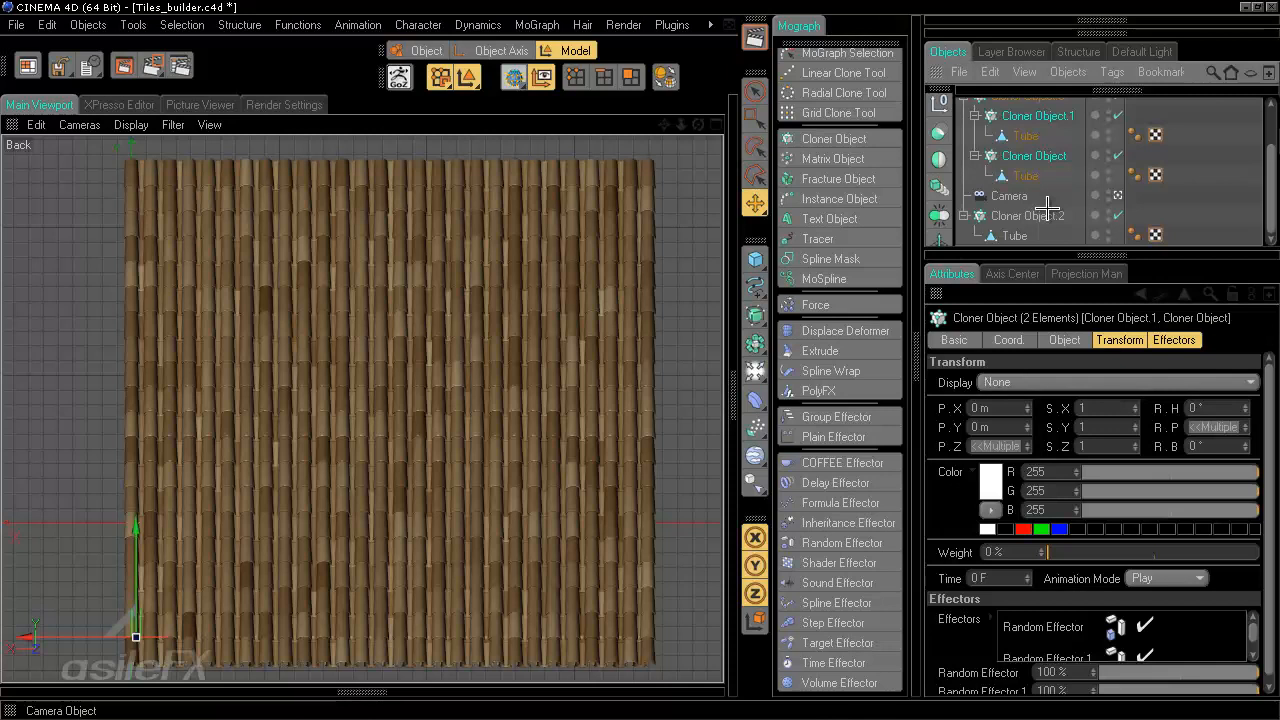
pyautogui.click(1045, 157)
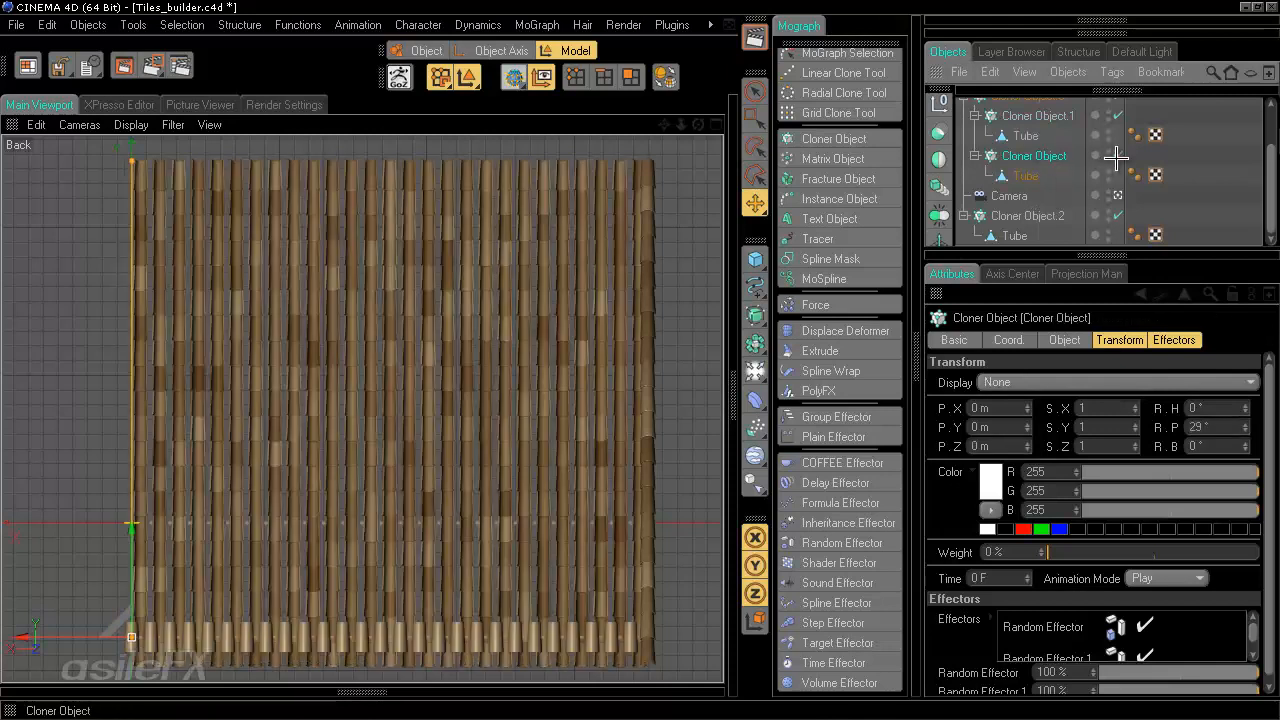
pyautogui.click(1040, 116)
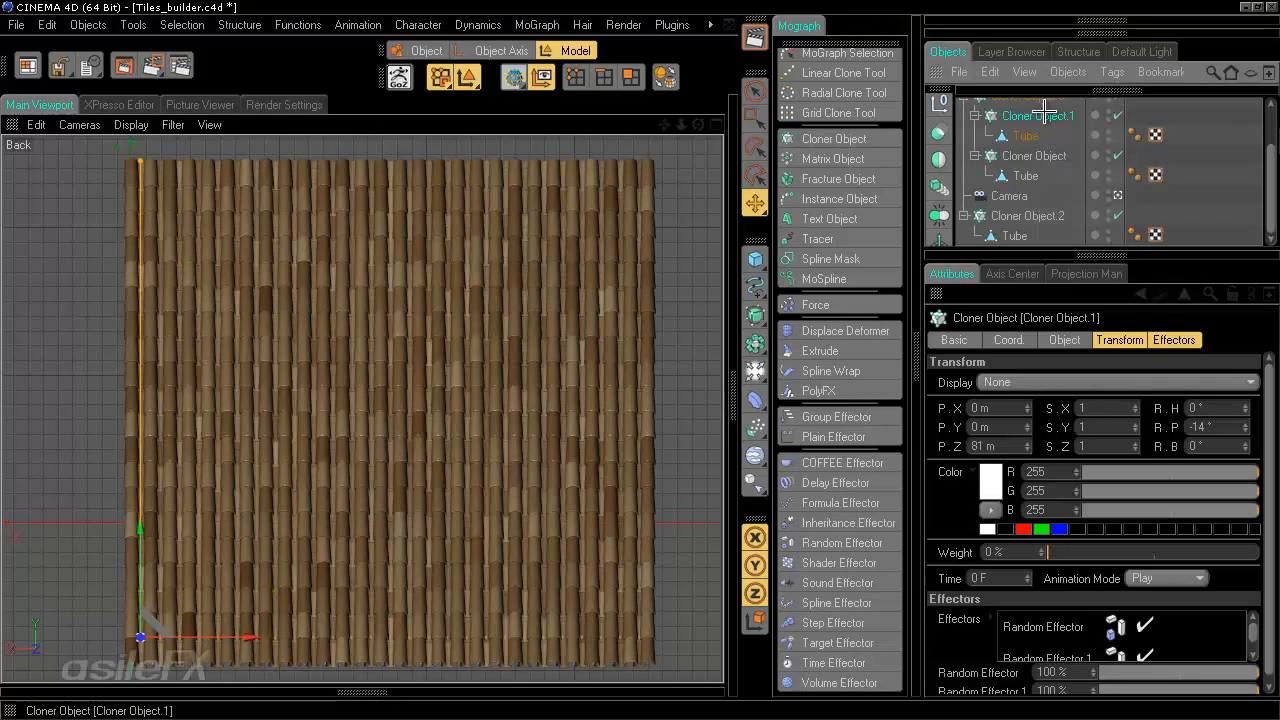
pyautogui.scroll(2, 1068, 148)
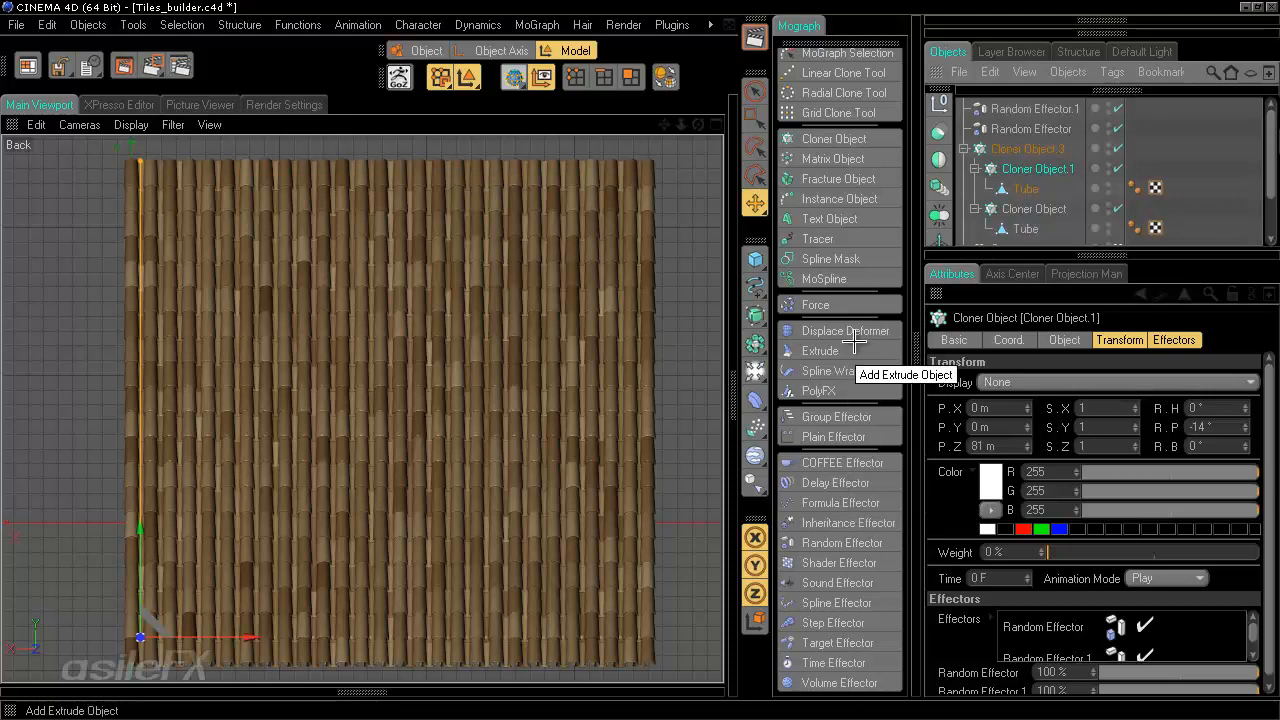
pyautogui.click(842, 562)
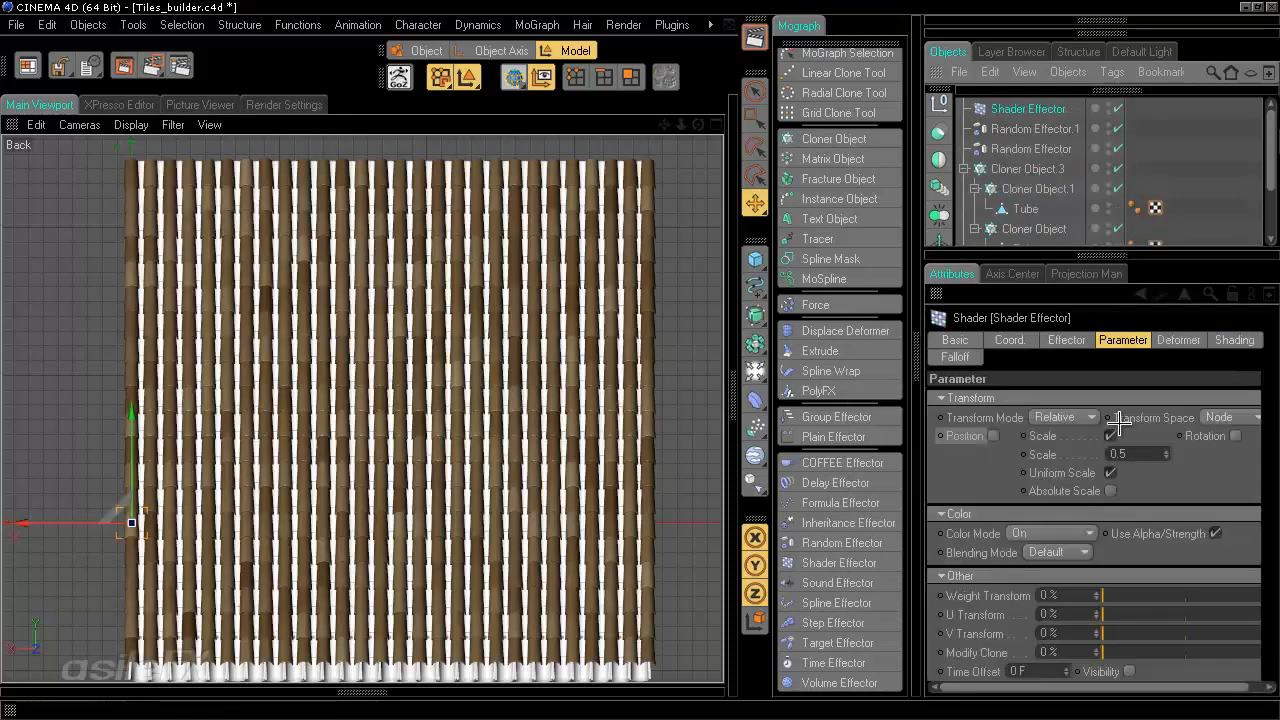
# - Disable the Shader Effector's Scale parameter and set its Color Mode to User Defined
pyautogui.click(1112, 438)
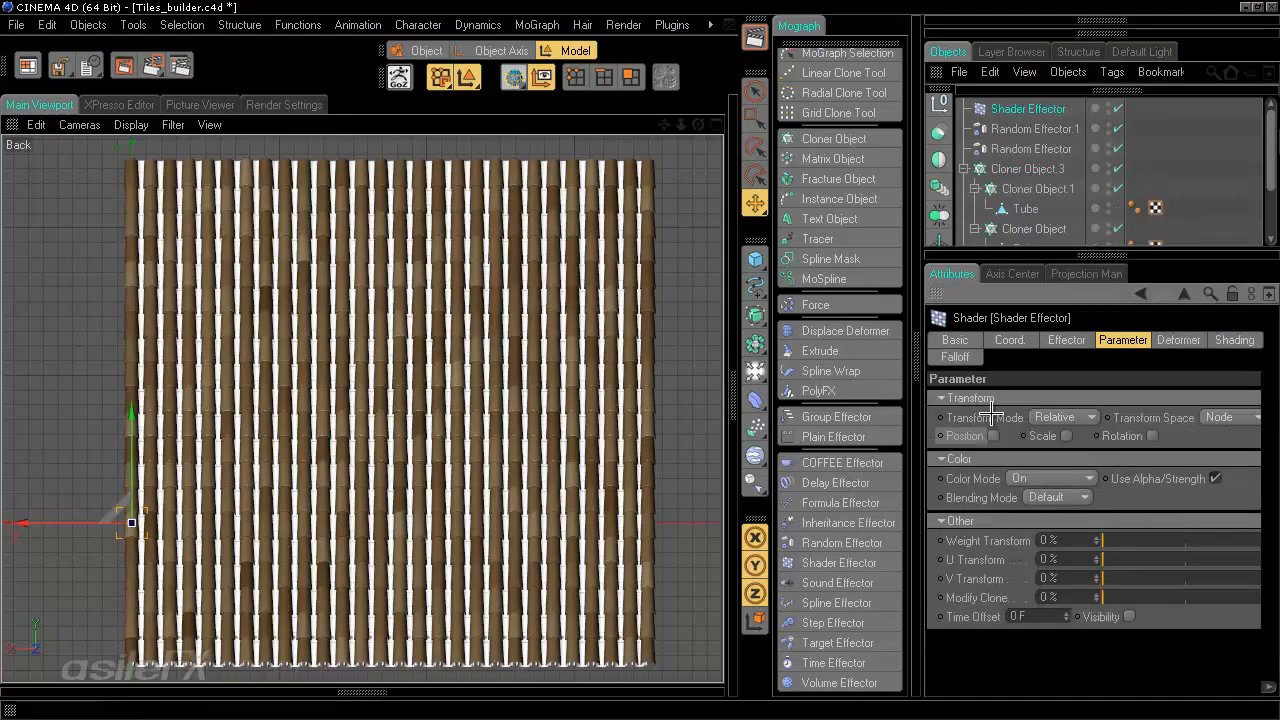
pyautogui.click(1050, 478)
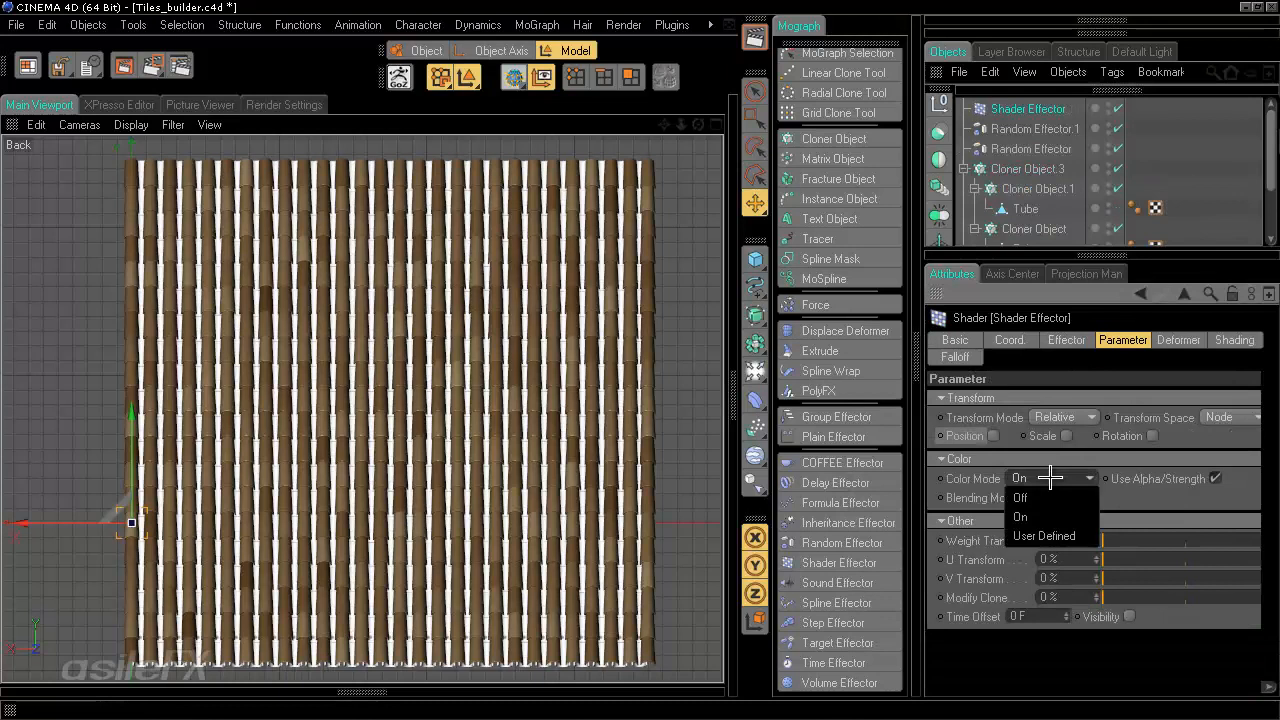
pyautogui.click(1064, 536)
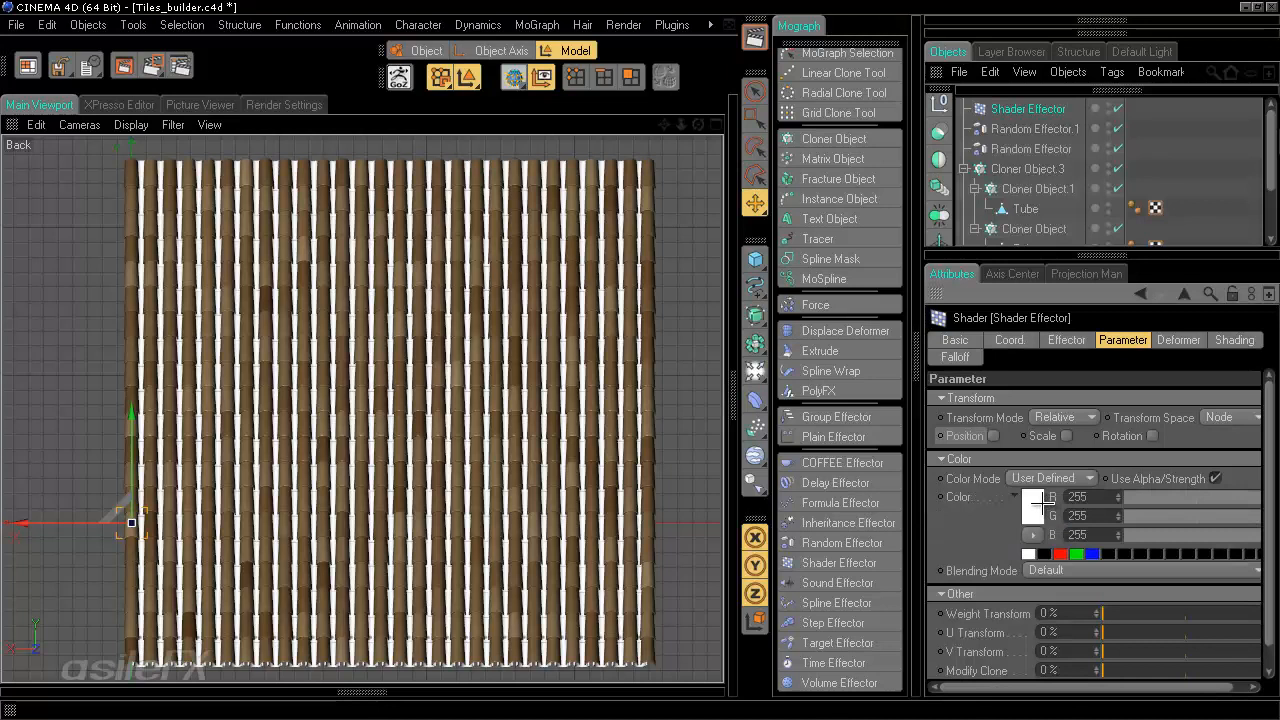
# - Load a Noise shader into the effector's shading, set its Space to World and Global Scale to 25%
pyautogui.click(1232, 341)
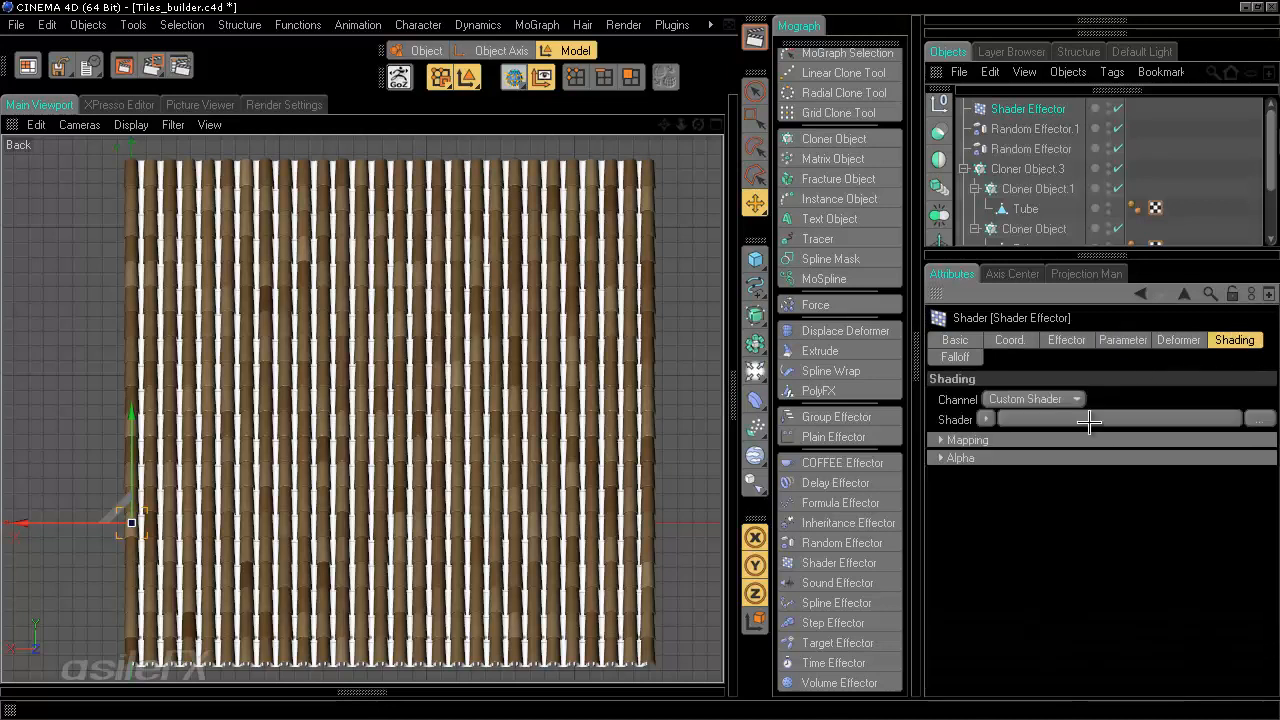
pyautogui.click(980, 420)
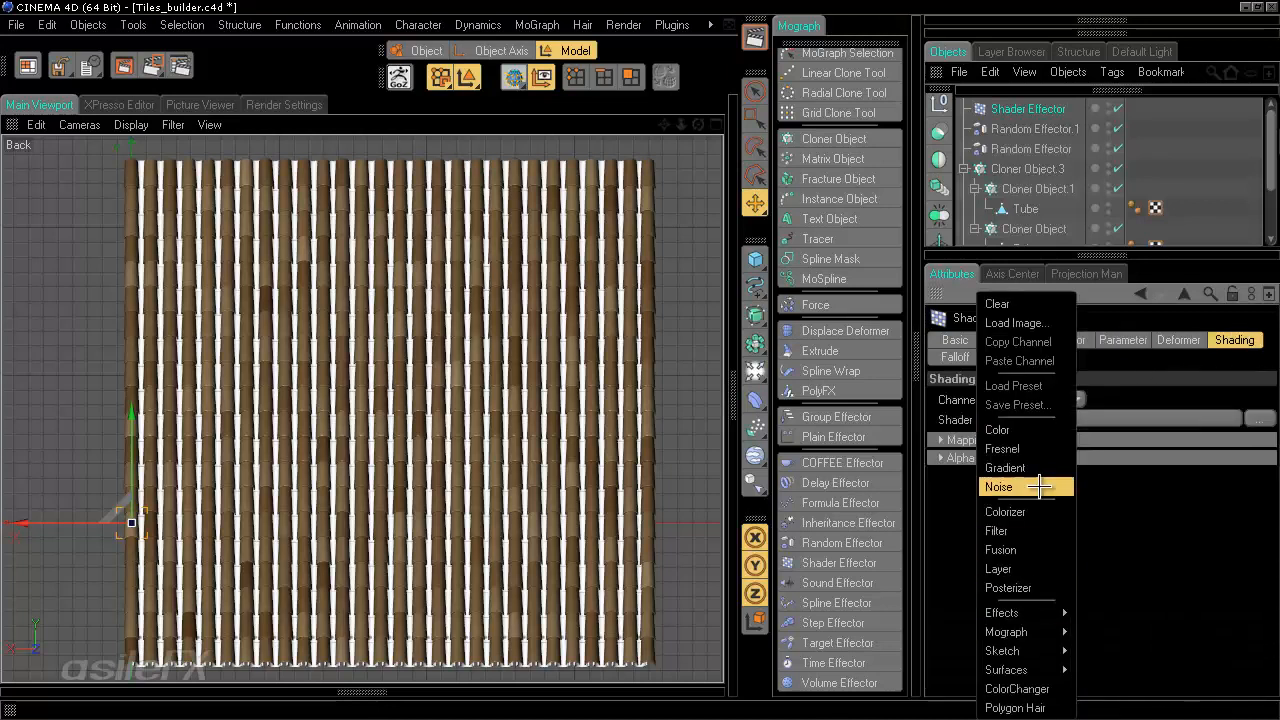
pyautogui.click(1040, 487)
pyautogui.click(1098, 430)
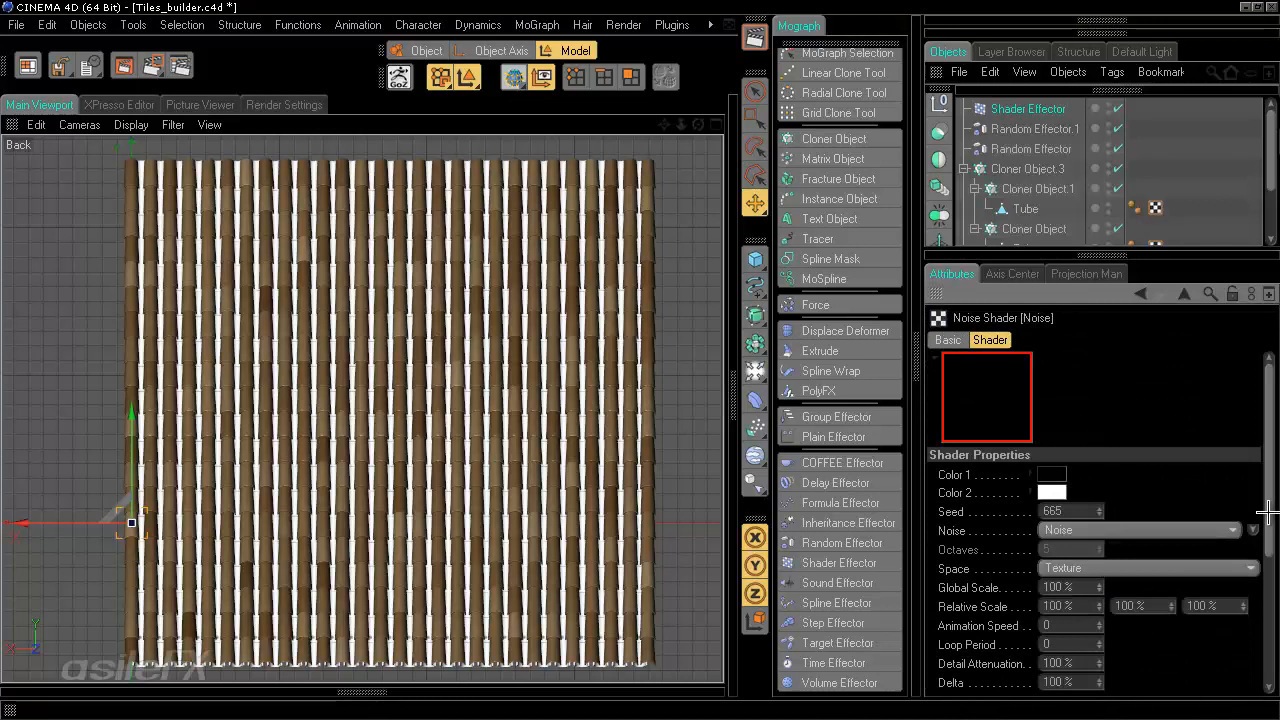
pyautogui.click(1190, 568)
pyautogui.click(1160, 645)
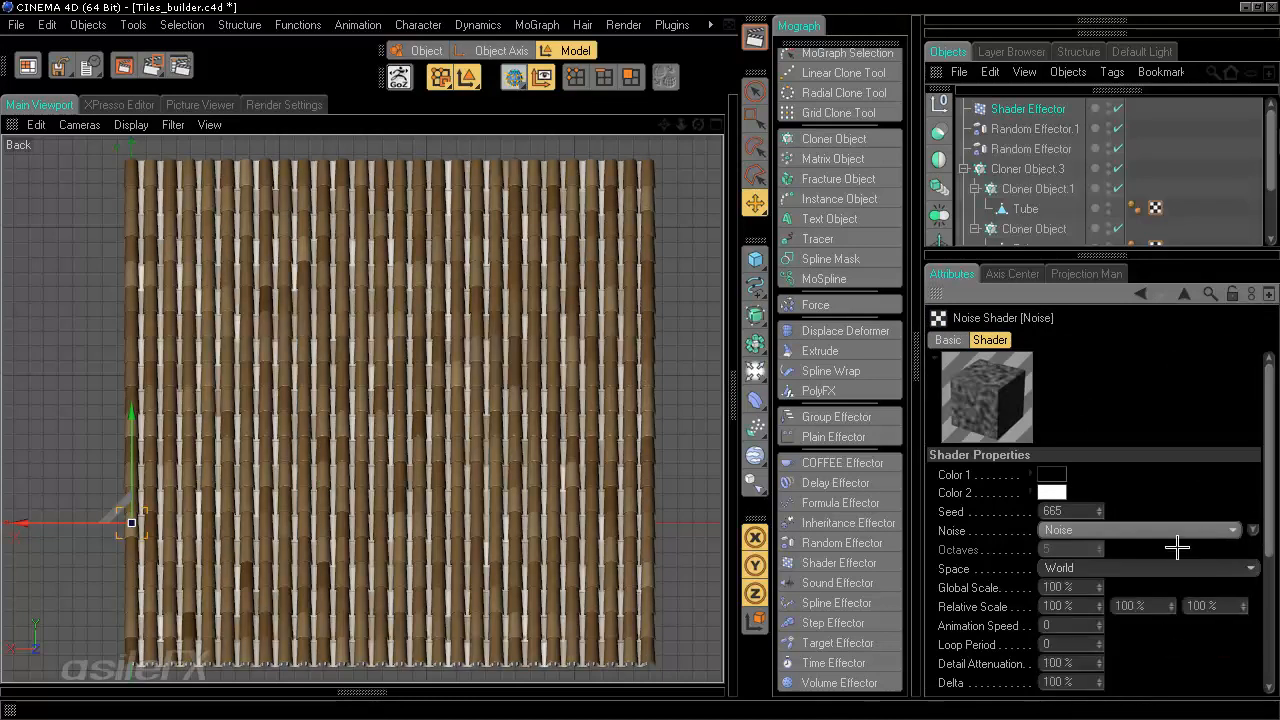
pyautogui.moveTo(1081, 590); pyautogui.dragTo(922, 577)
pyautogui.write('25')
pyautogui.press('Return')
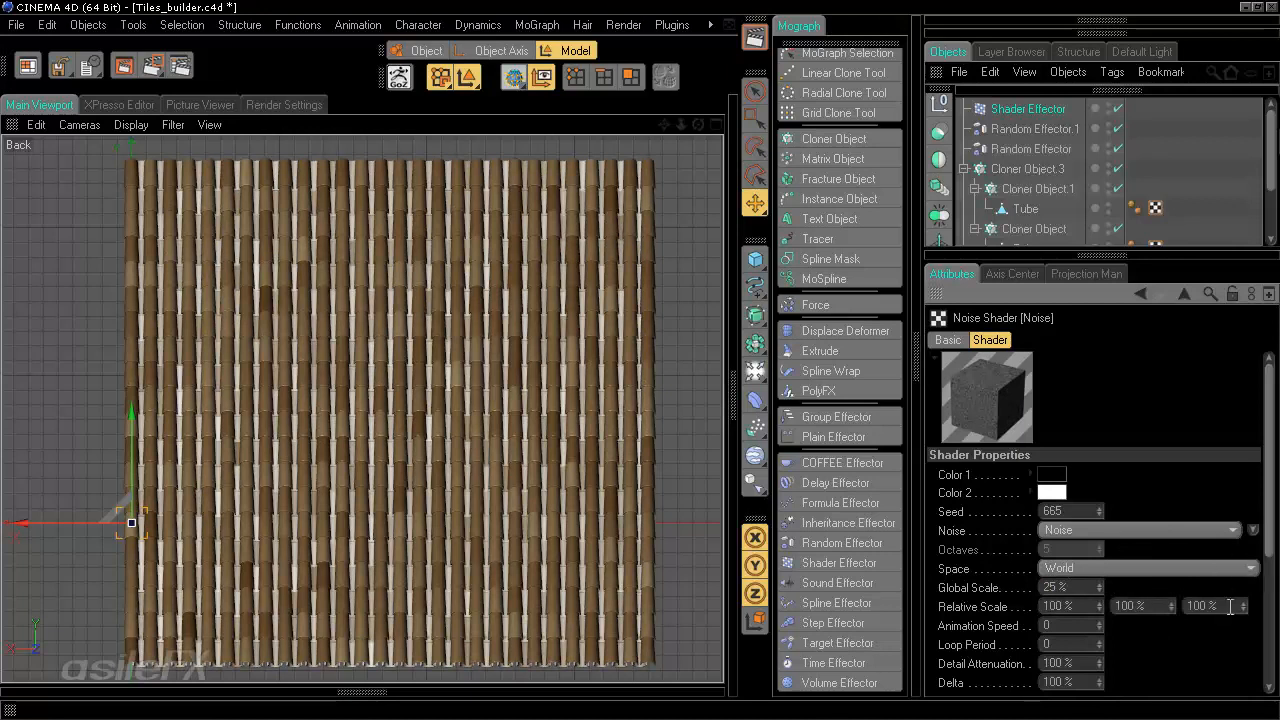
# - Set the noise Contrast to 62% and its Relative Scale to 50%, 0%, 0%
pyautogui.moveTo(1266, 541); pyautogui.dragTo(1266, 655)
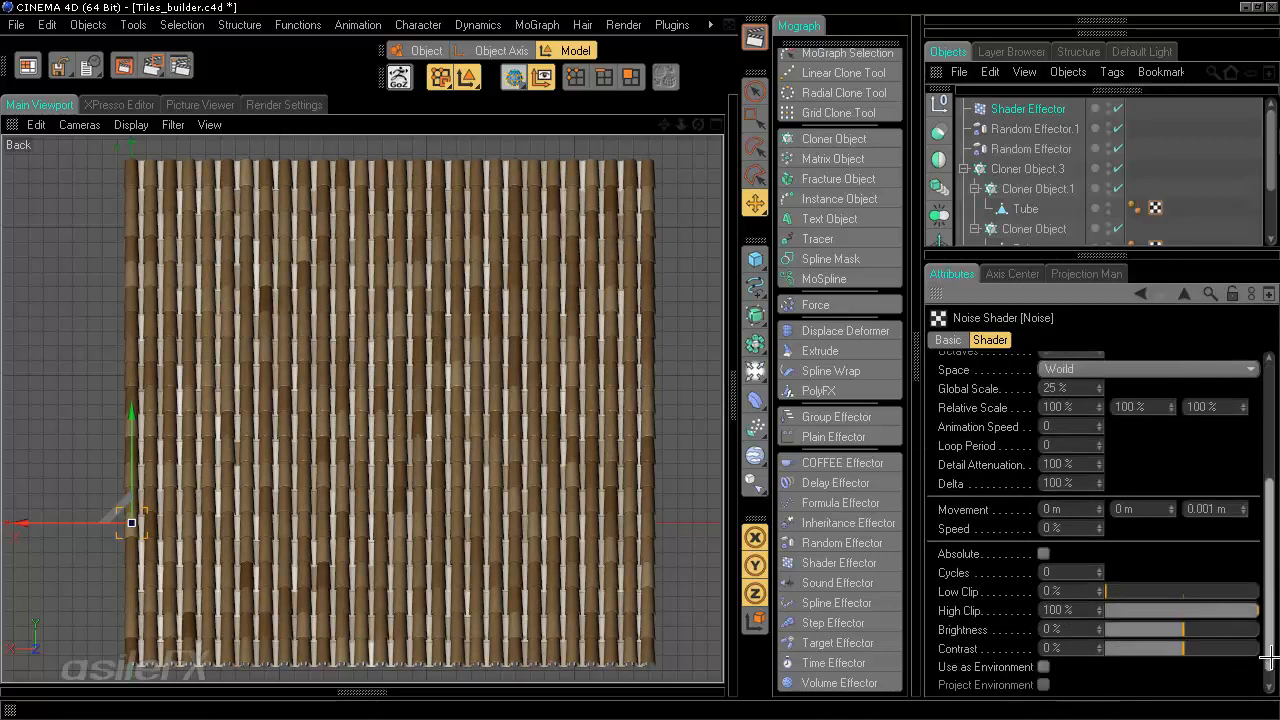
pyautogui.click(1229, 645)
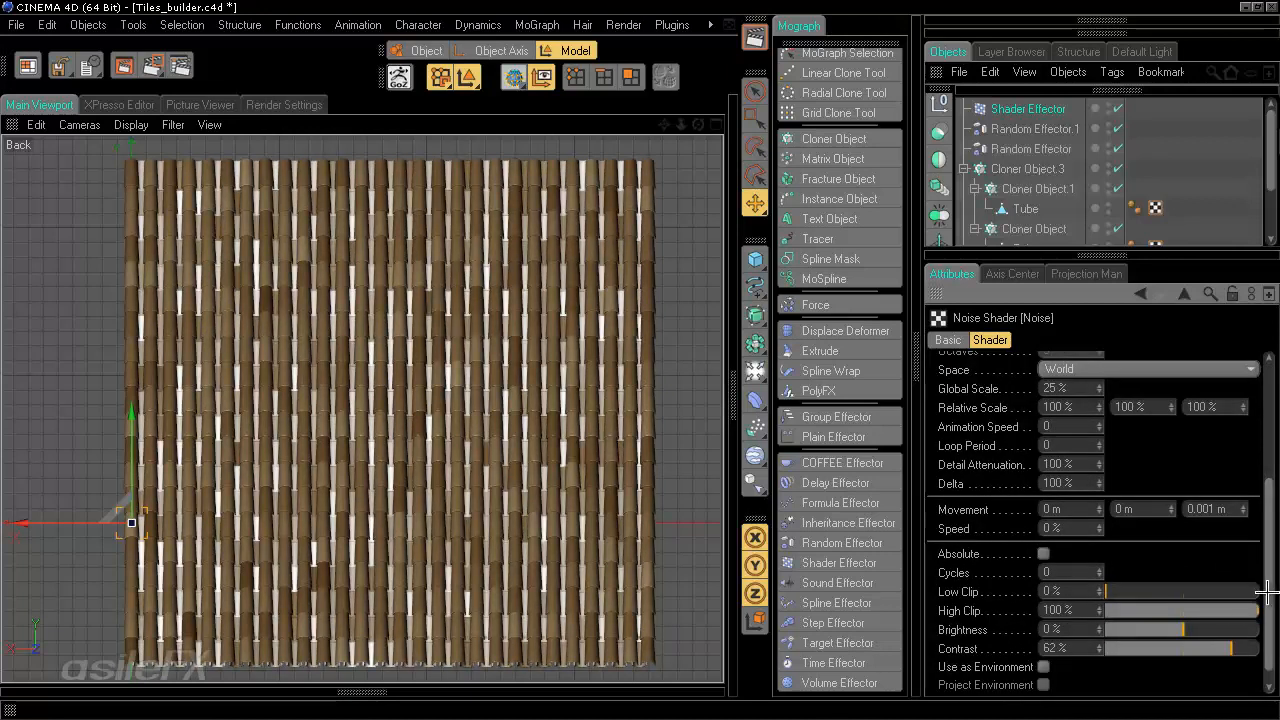
pyautogui.moveTo(1270, 580); pyautogui.dragTo(1238, 530)
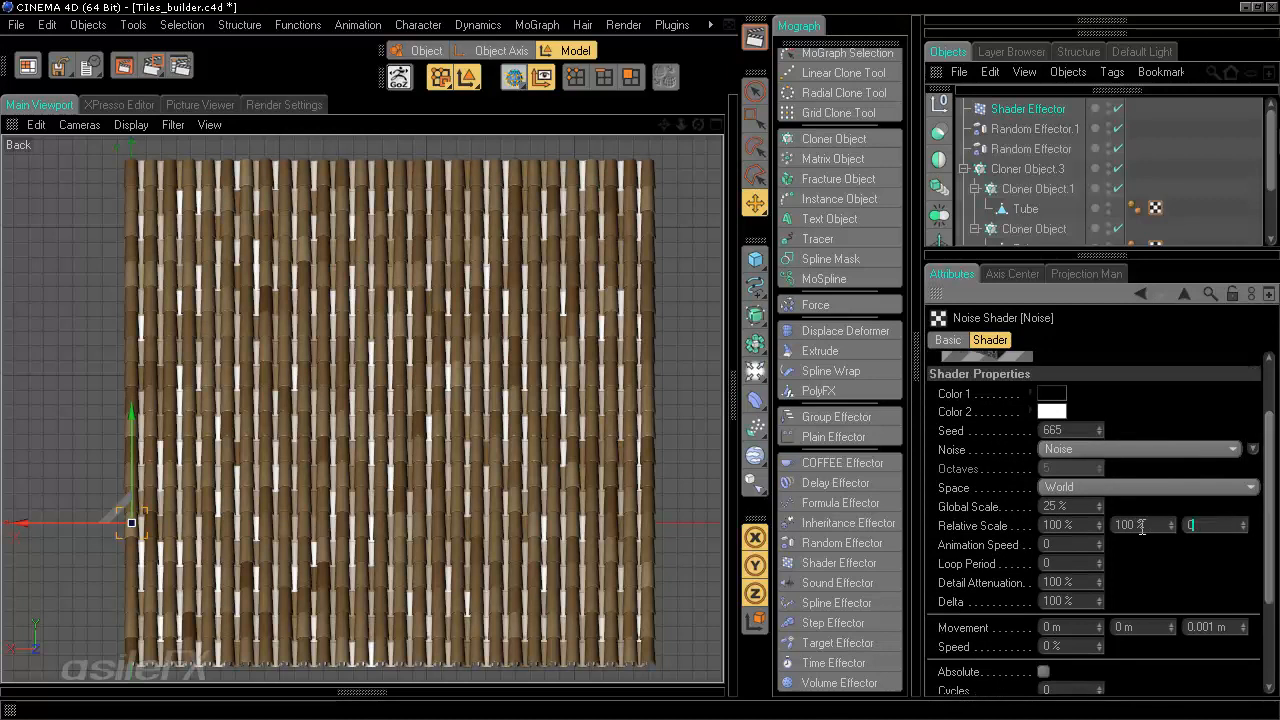
pyautogui.press('Return')
pyautogui.moveTo(1150, 526); pyautogui.dragTo(1001, 527)
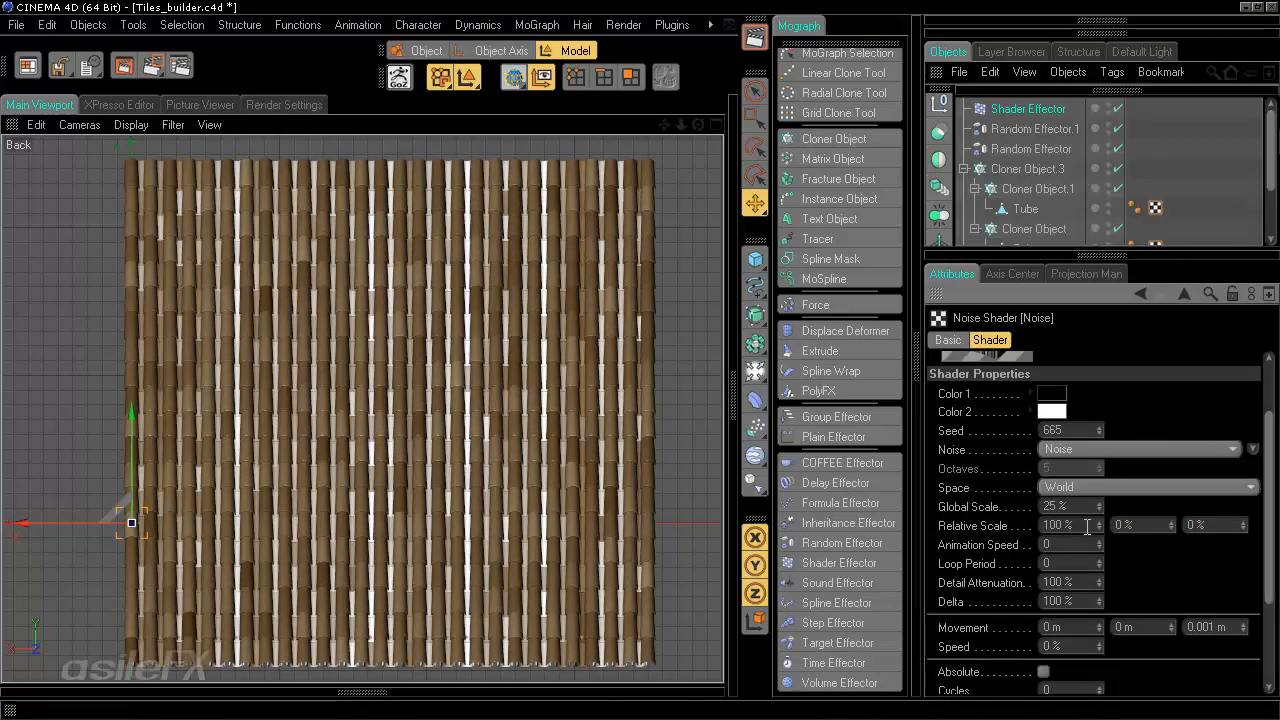
pyautogui.moveTo(1086, 527); pyautogui.dragTo(1040, 524)
pyautogui.write('50')
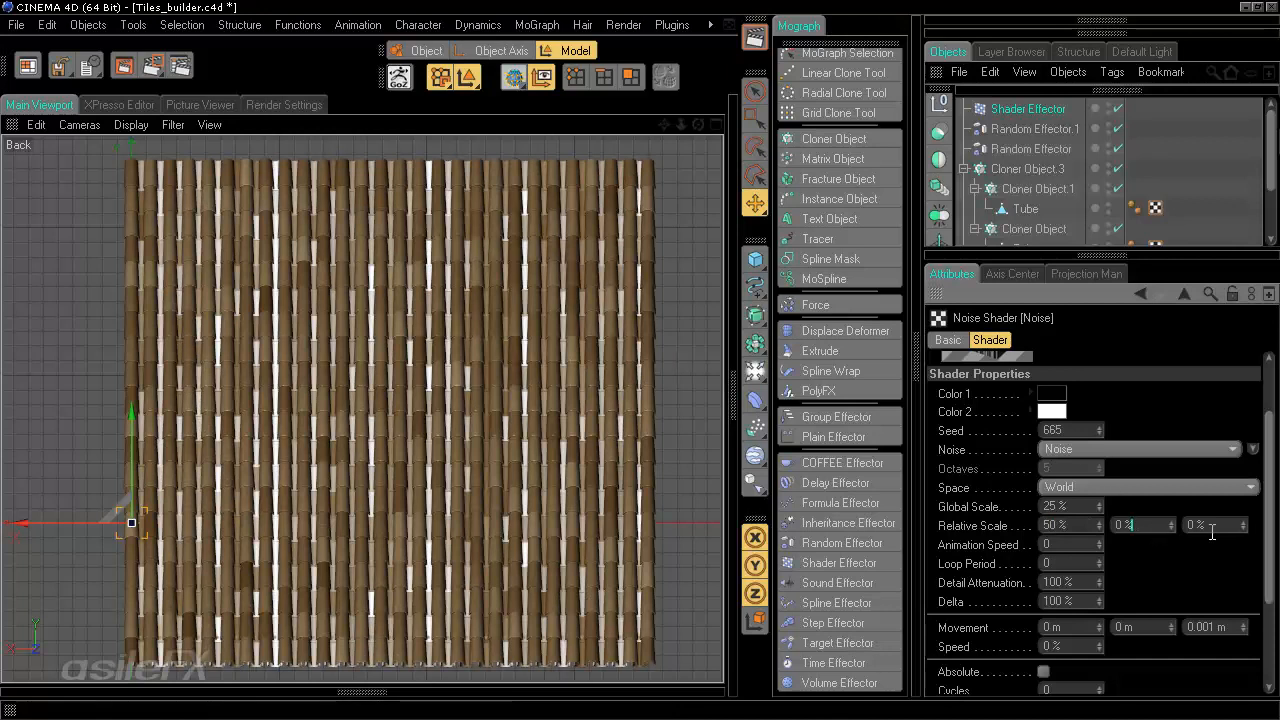
# - Return to the Shader Effector and darken its user-defined color to a gray of 101
pyautogui.moveTo(1267, 433); pyautogui.dragTo(1265, 380)
pyautogui.click(1141, 293)
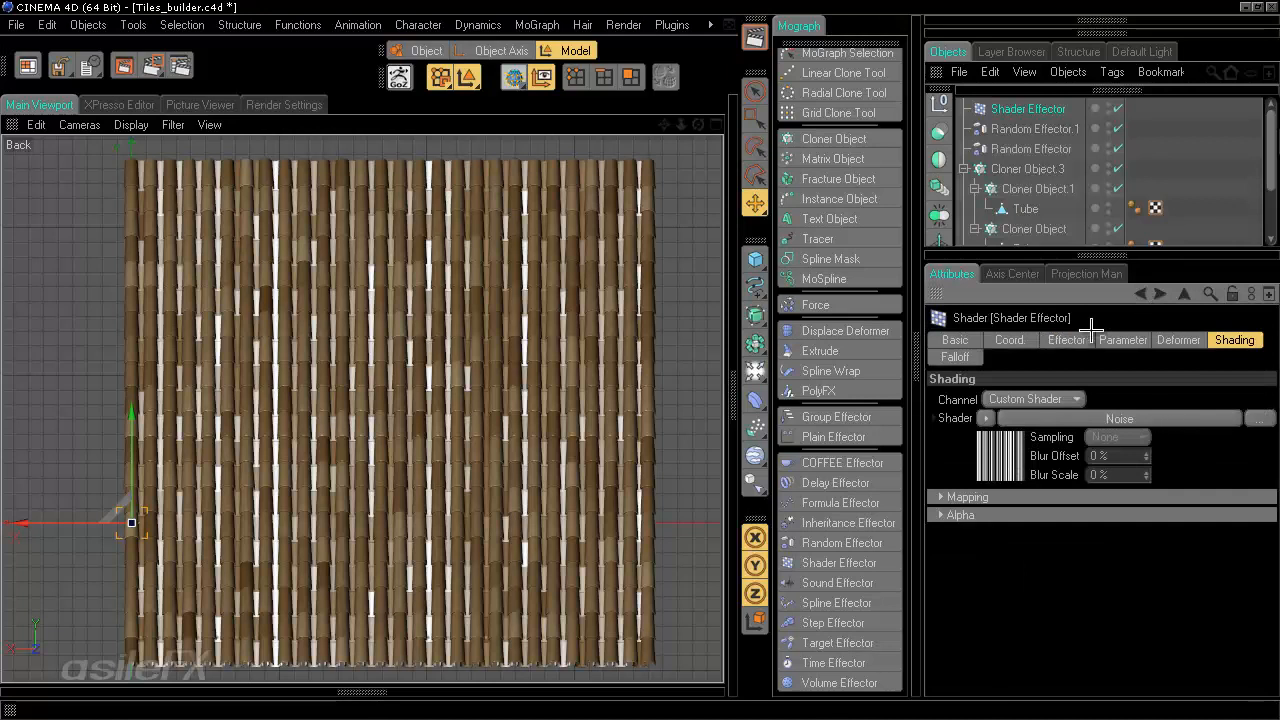
pyautogui.click(1129, 340)
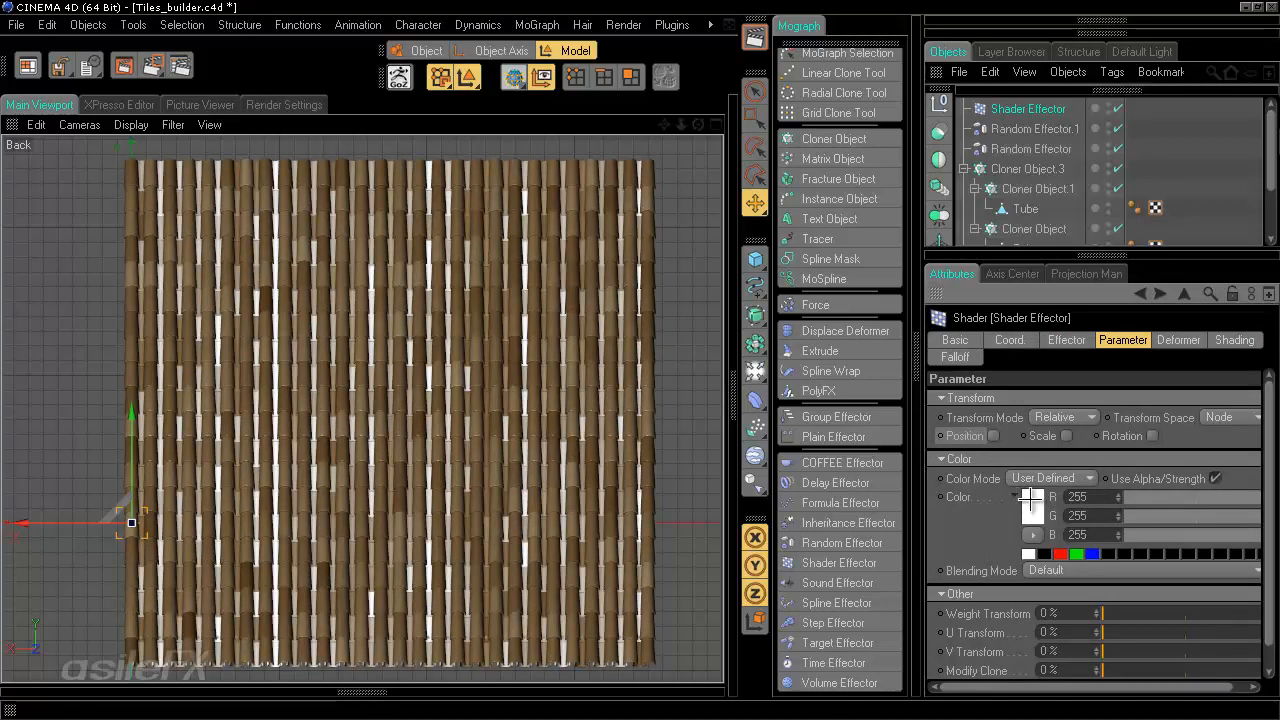
pyautogui.click(1017, 500)
pyautogui.click(920, 483)
pyautogui.moveTo(928, 476); pyautogui.dragTo(904, 497)
# - Try the Subtract, Multiply and Divide blending modes before setting Blending Mode back to Default
pyautogui.click(1059, 578)
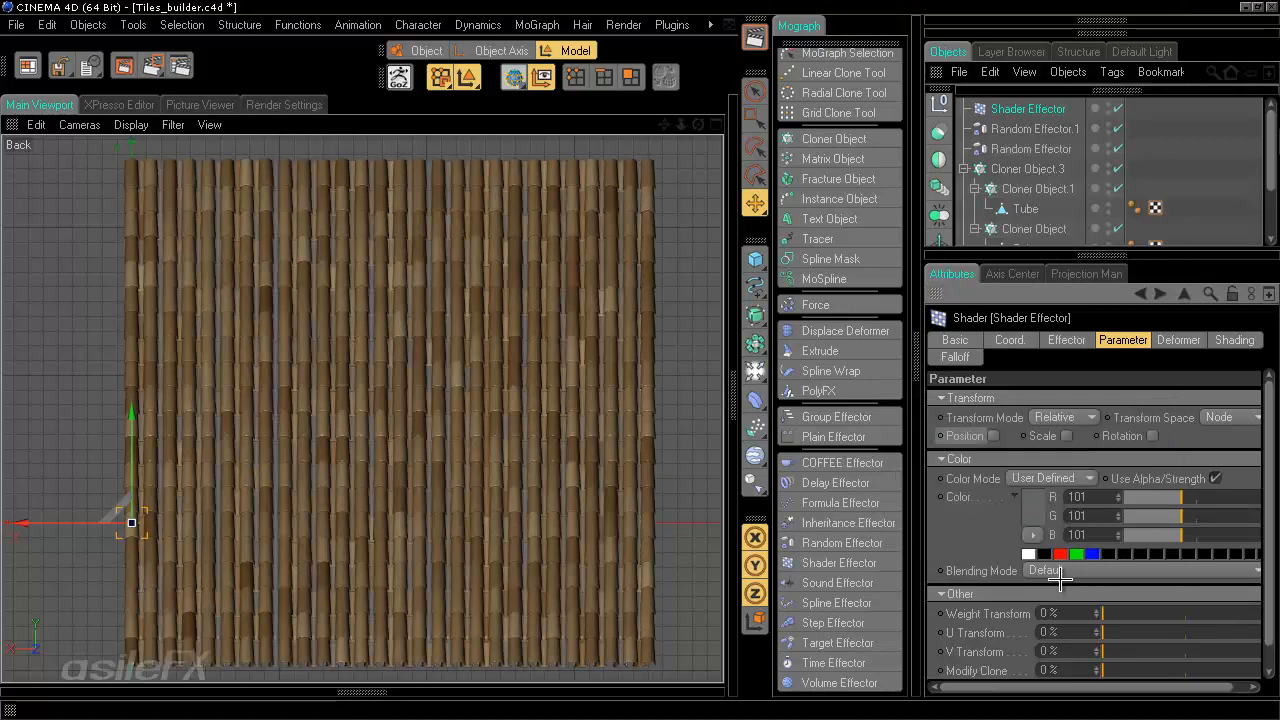
pyautogui.click(1046, 569)
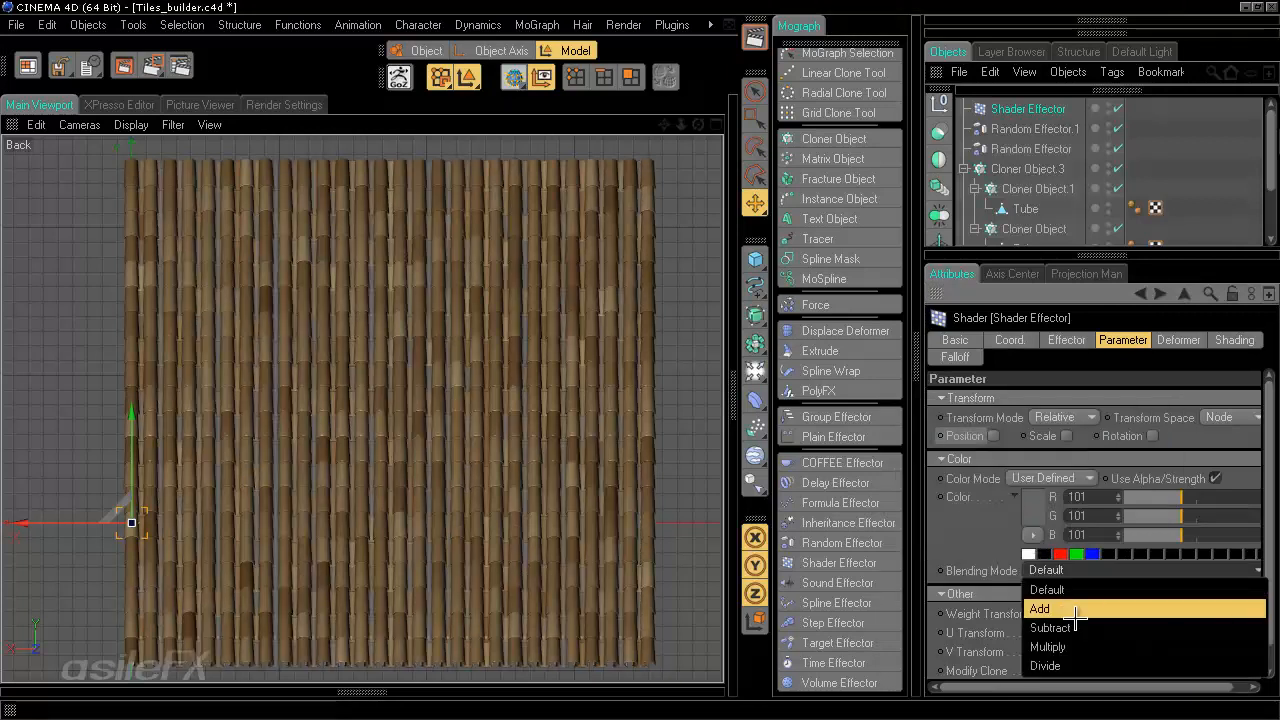
pyautogui.click(1075, 624)
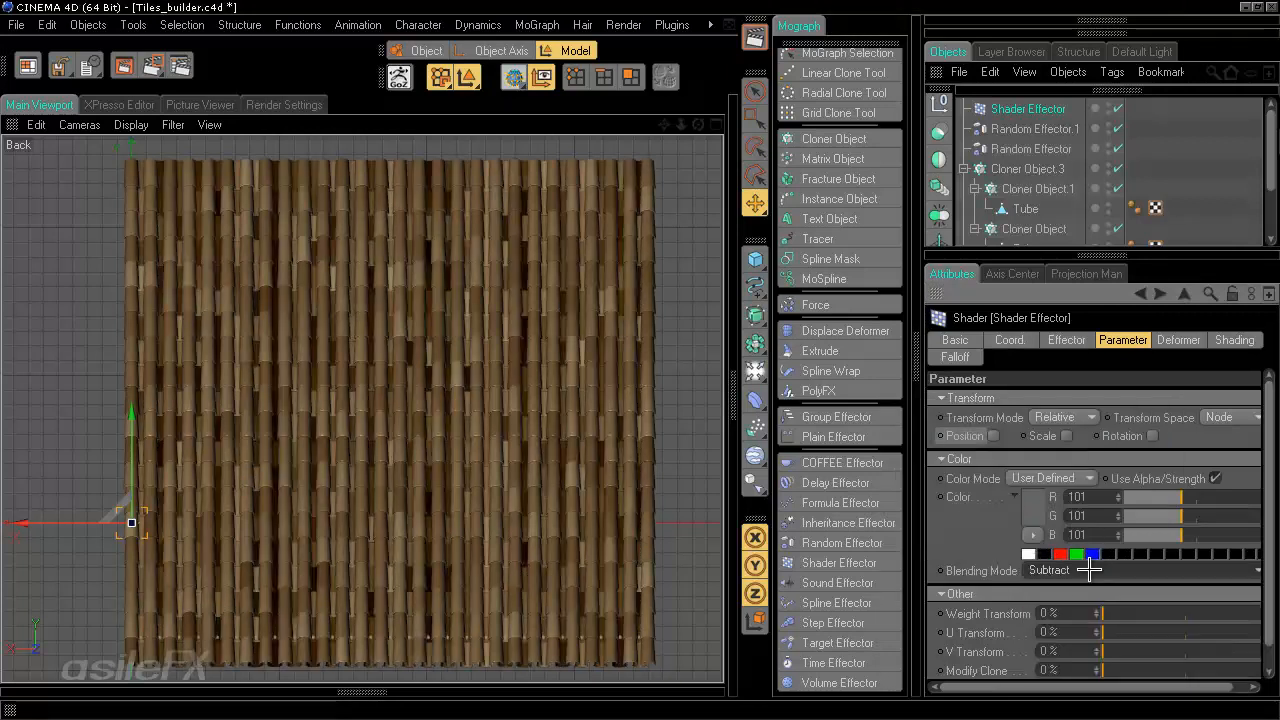
pyautogui.click(1073, 575)
pyautogui.click(1073, 643)
pyautogui.click(1073, 570)
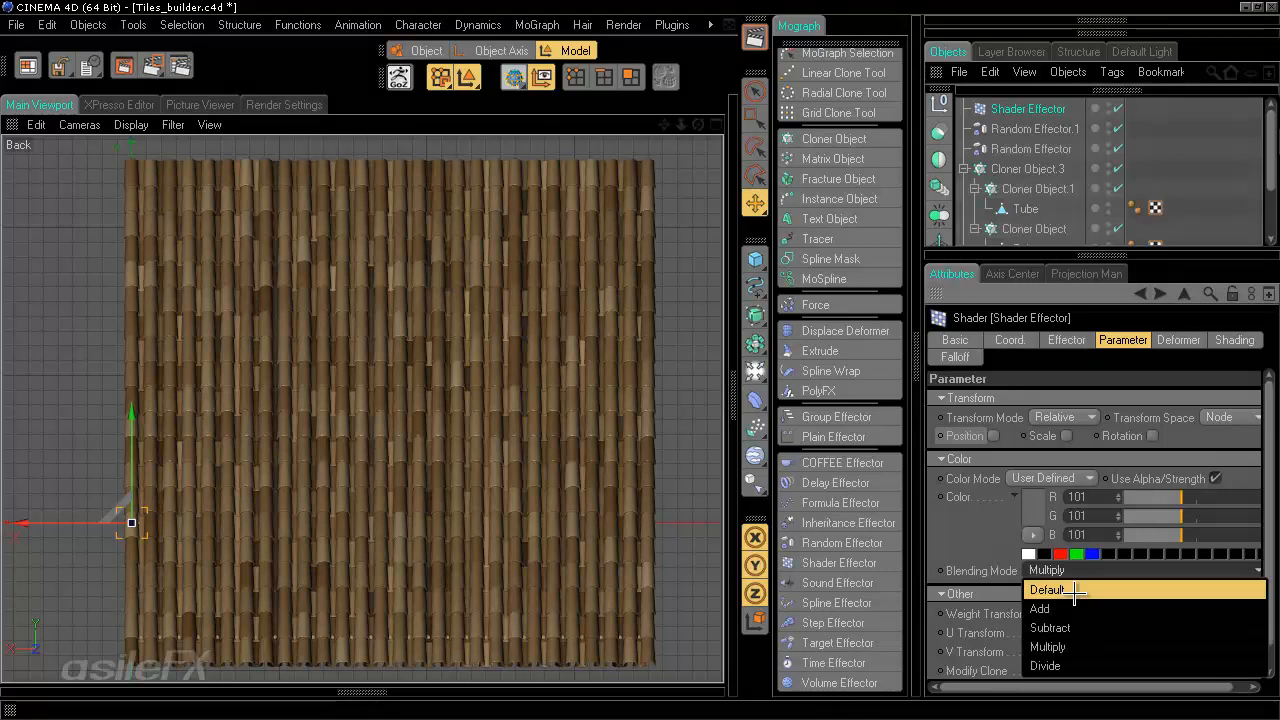
pyautogui.click(1075, 662)
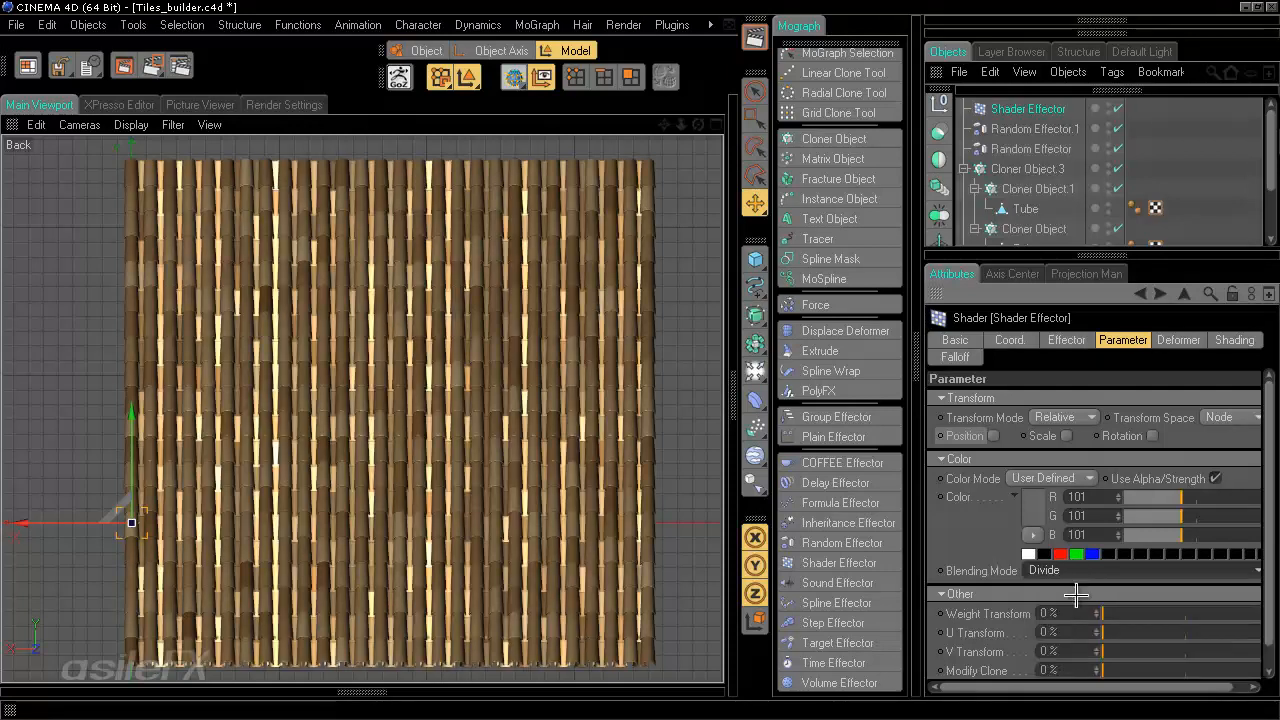
pyautogui.click(1074, 570)
pyautogui.click(1073, 587)
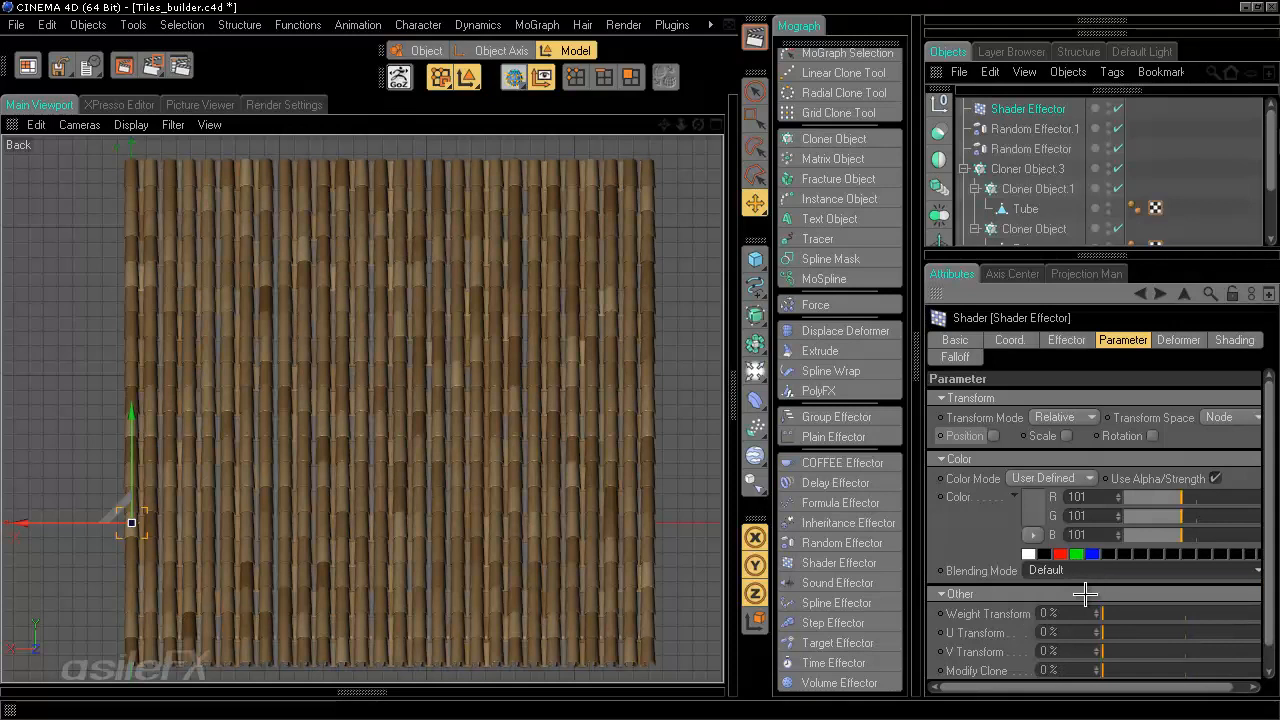
# - Darken the effector's user-defined color further to a gray of 71
pyautogui.click(1028, 500)
pyautogui.moveTo(923, 506); pyautogui.dragTo(906, 516)
pyautogui.click(1057, 580)
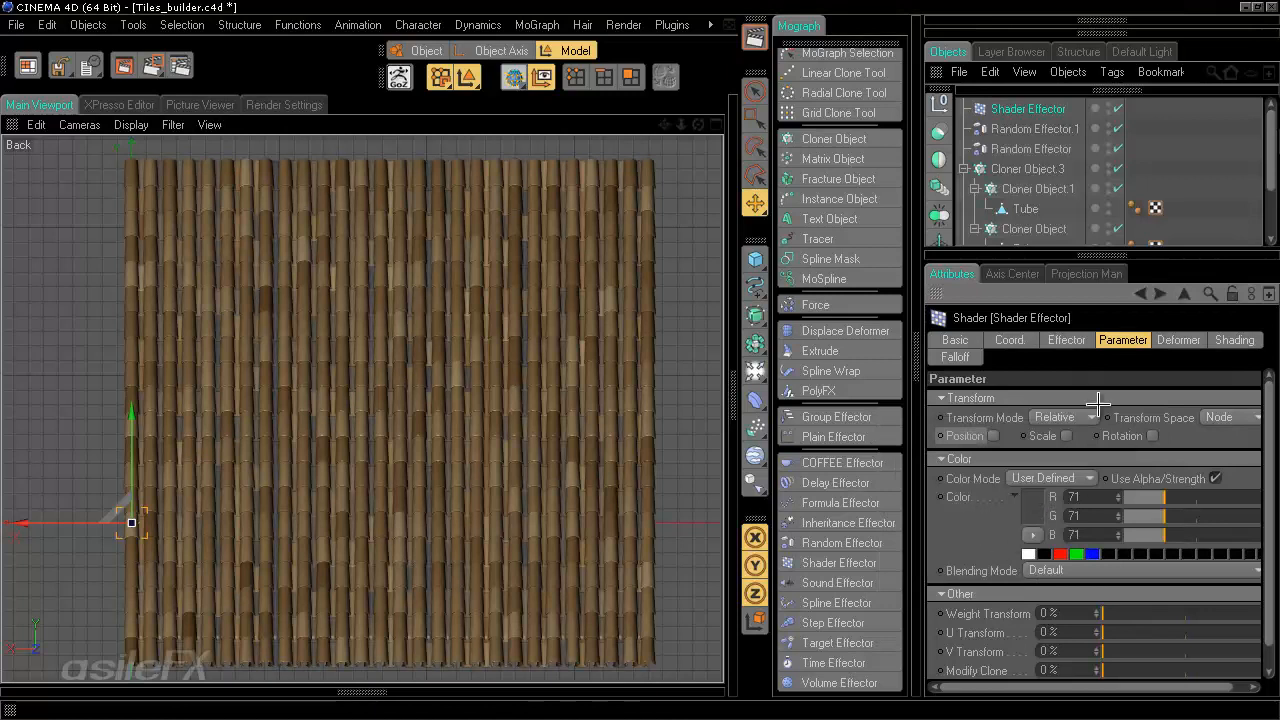
# - Set the Shader Effector's Minimum to 30% and Maximum to 100%
pyautogui.click(1178, 341)
pyautogui.click(1226, 339)
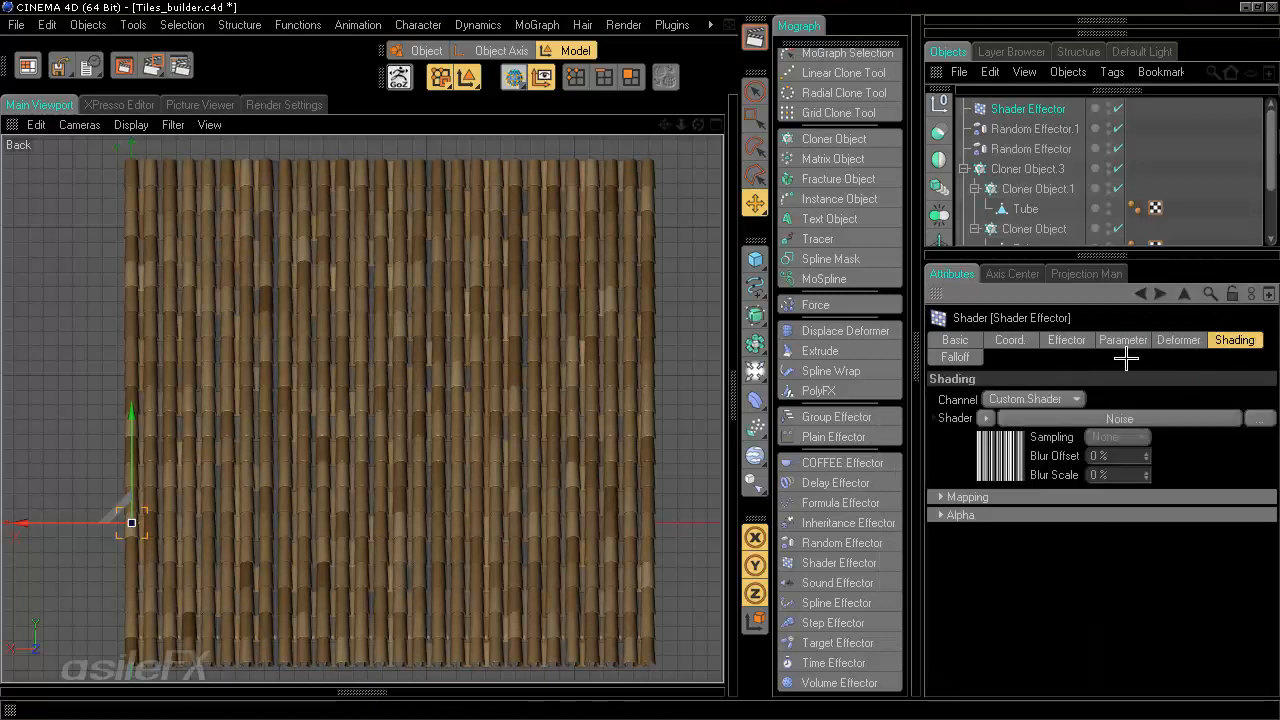
pyautogui.click(1030, 341)
pyautogui.click(1068, 341)
pyautogui.moveTo(1086, 477)
pyautogui.mouseDown()
pyautogui.moveTo(1066, 474)
pyautogui.moveTo(1213, 476)
pyautogui.mouseUp()
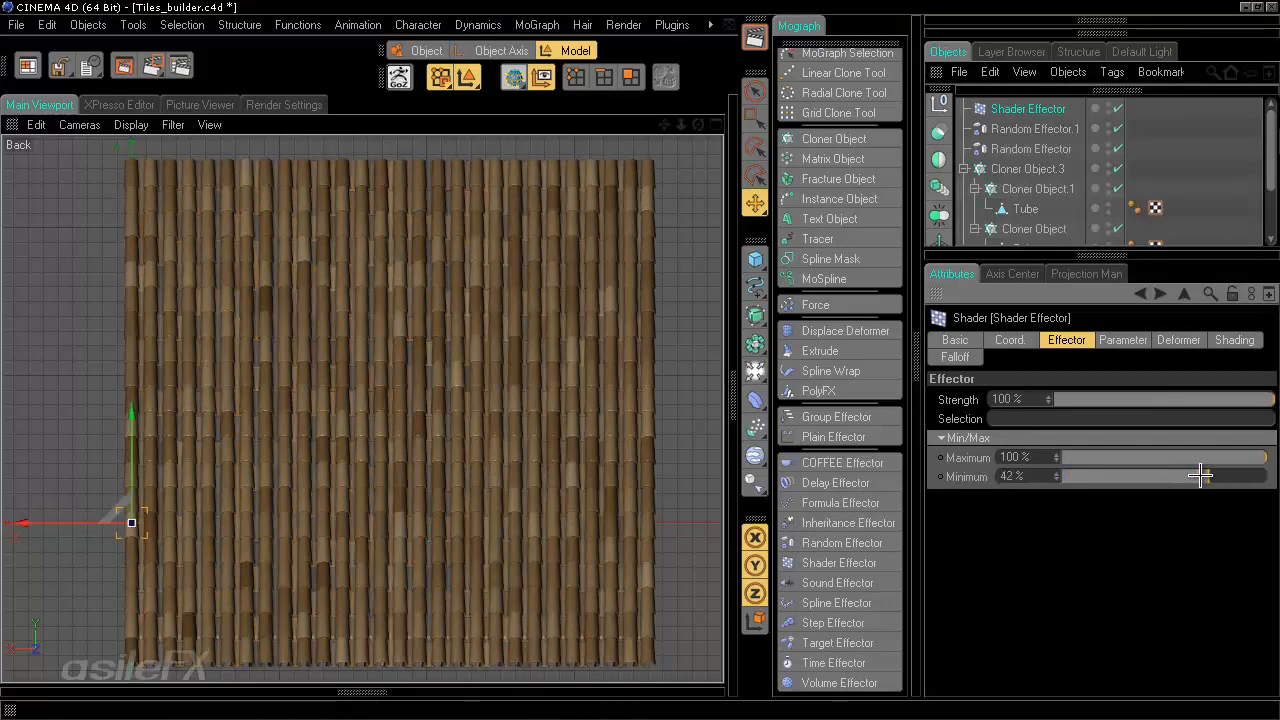
pyautogui.click(1195, 476)
pyautogui.click(1229, 457)
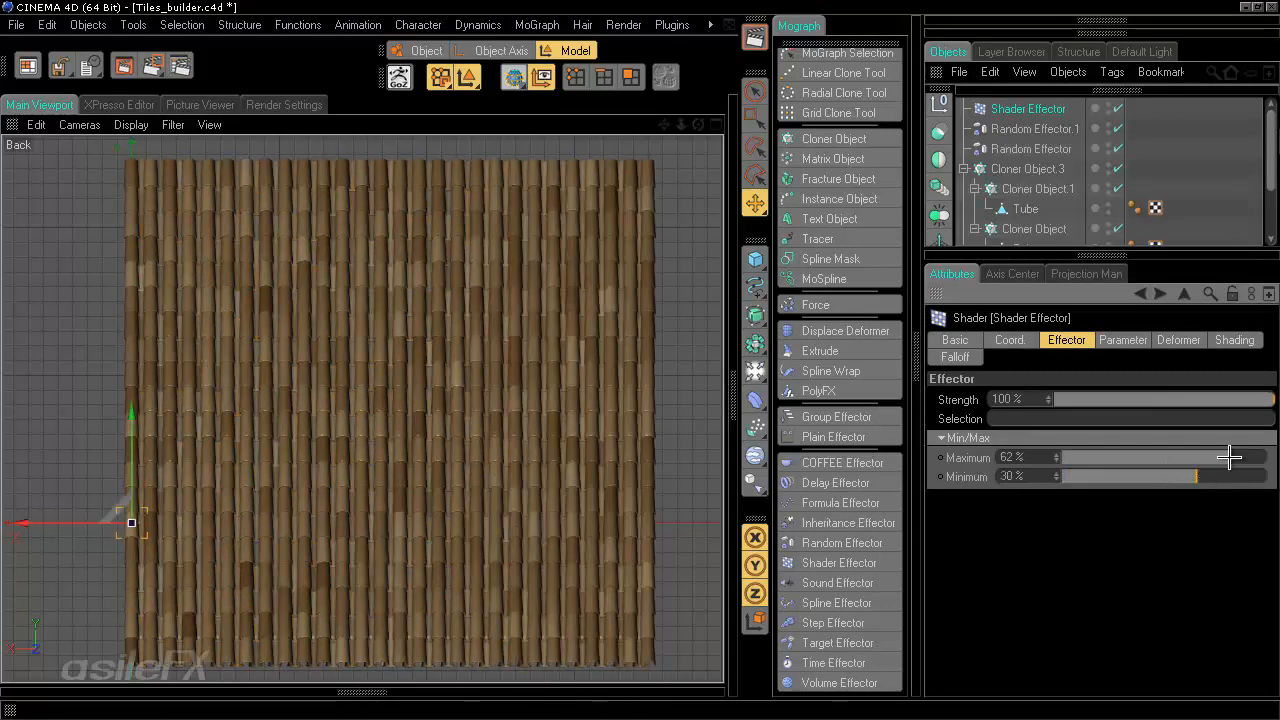
pyautogui.moveTo(1229, 457); pyautogui.dragTo(1249, 452)
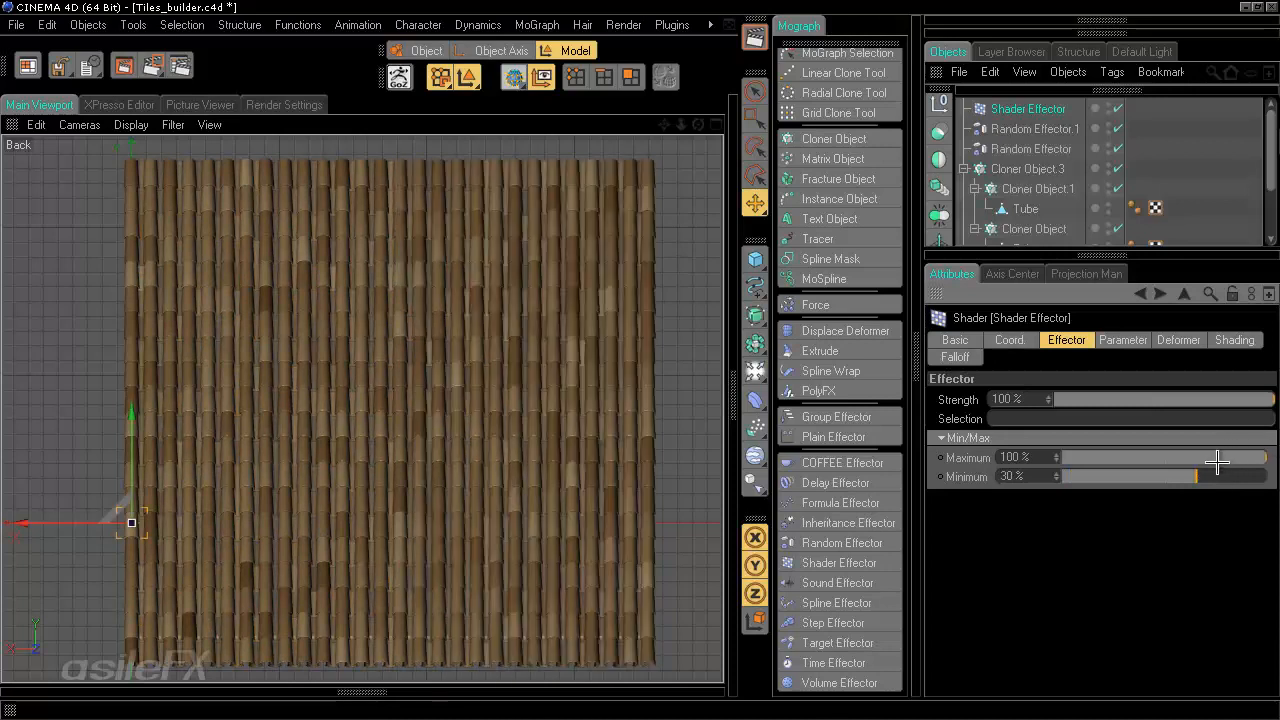
# - Set the Shader Effector's Minimum to 15%
pyautogui.click(1219, 476)
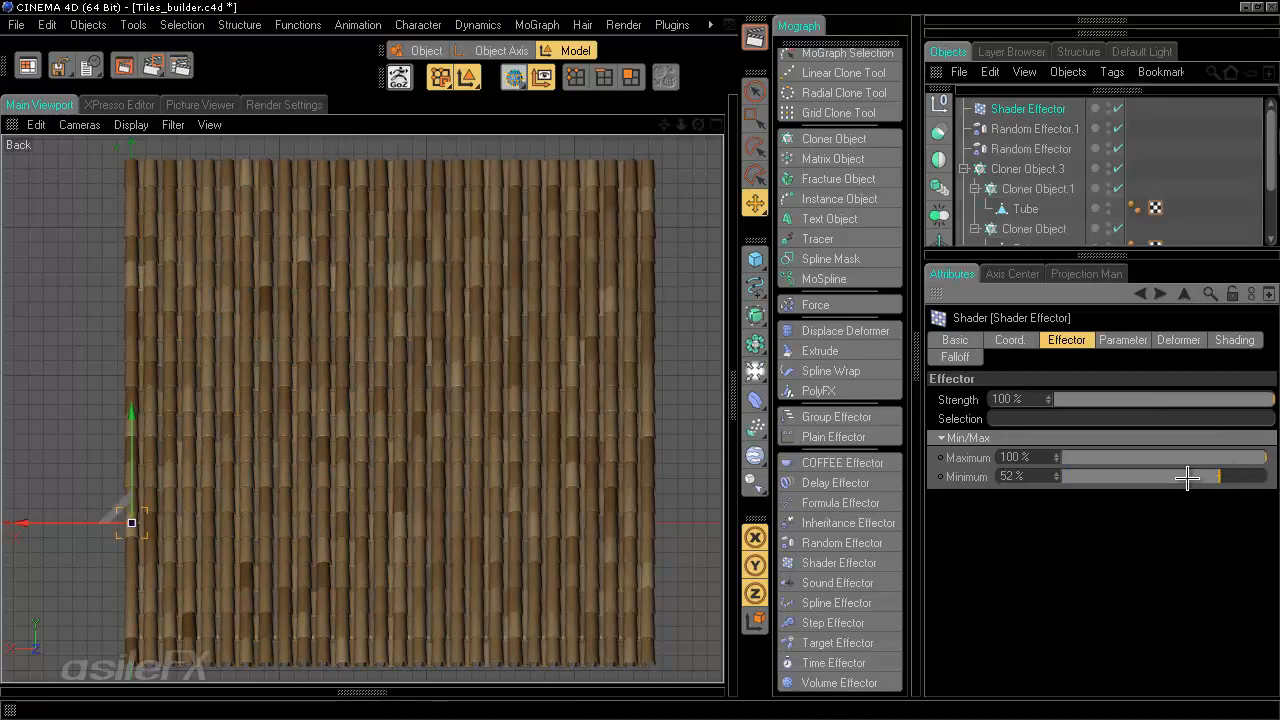
pyautogui.click(1181, 476)
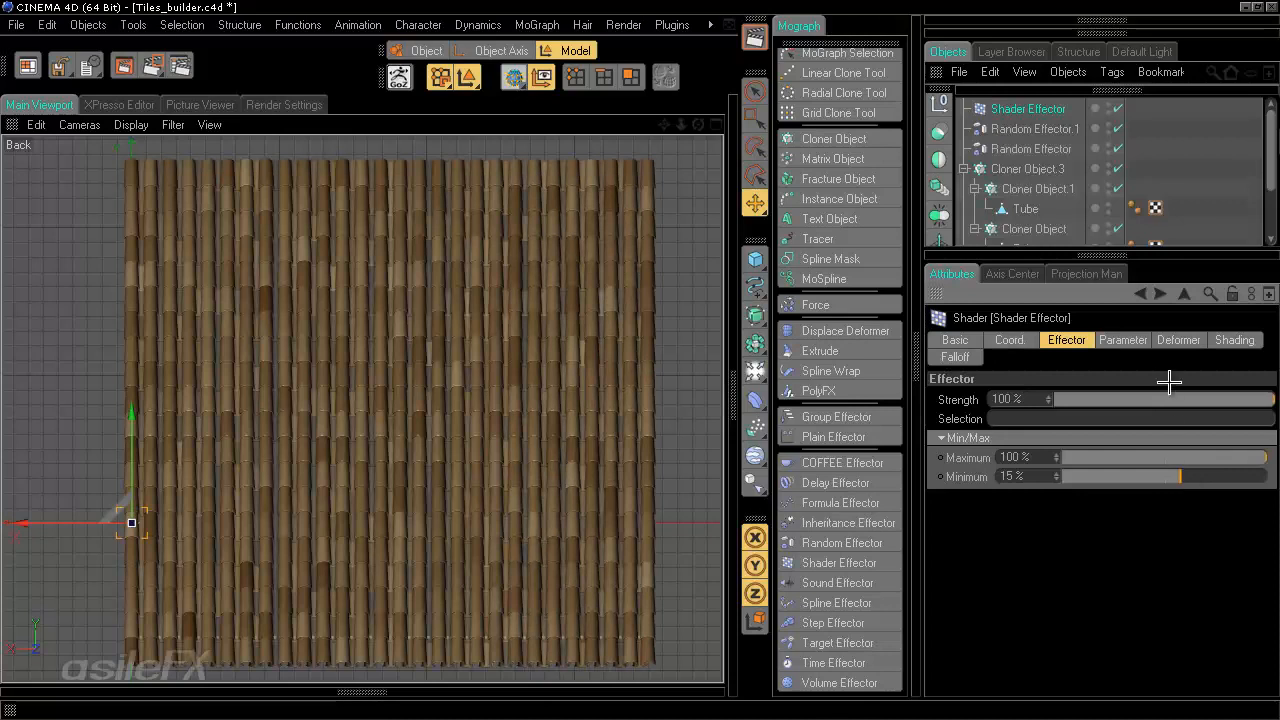
# - Review the Shader Effector's parameter and shading settings, opening its noise shader
pyautogui.click(1124, 341)
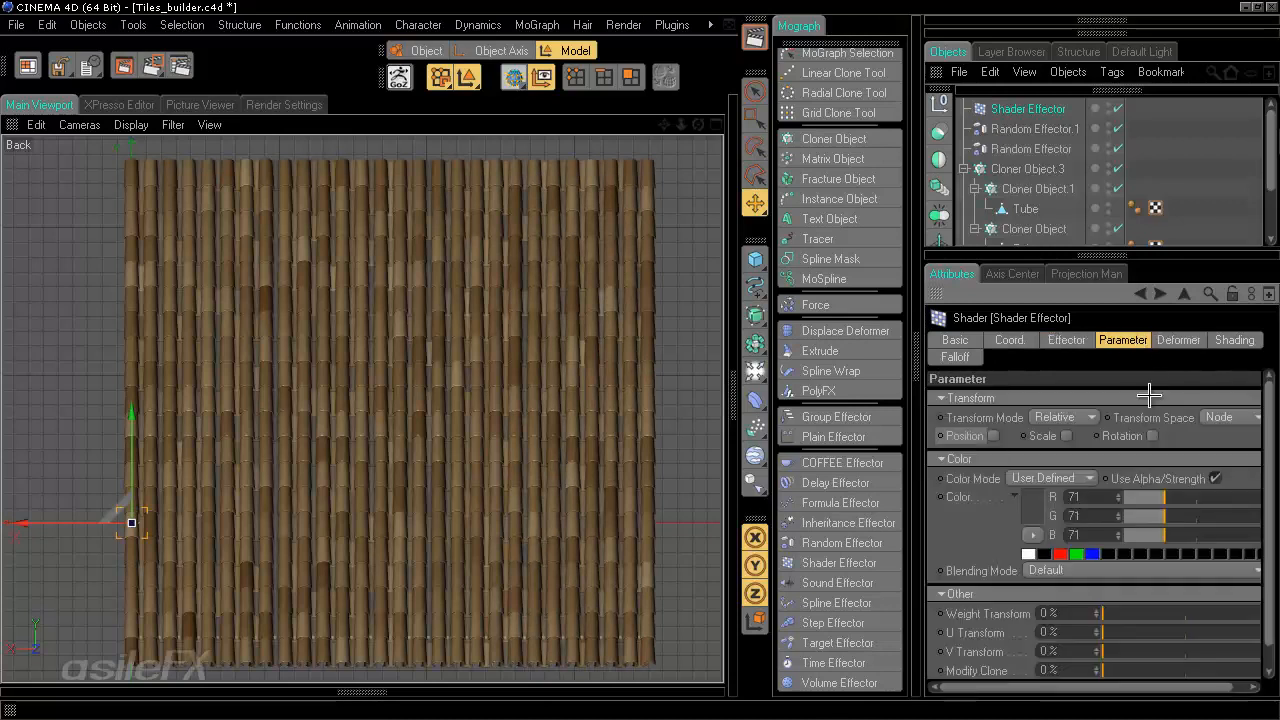
pyautogui.click(1222, 342)
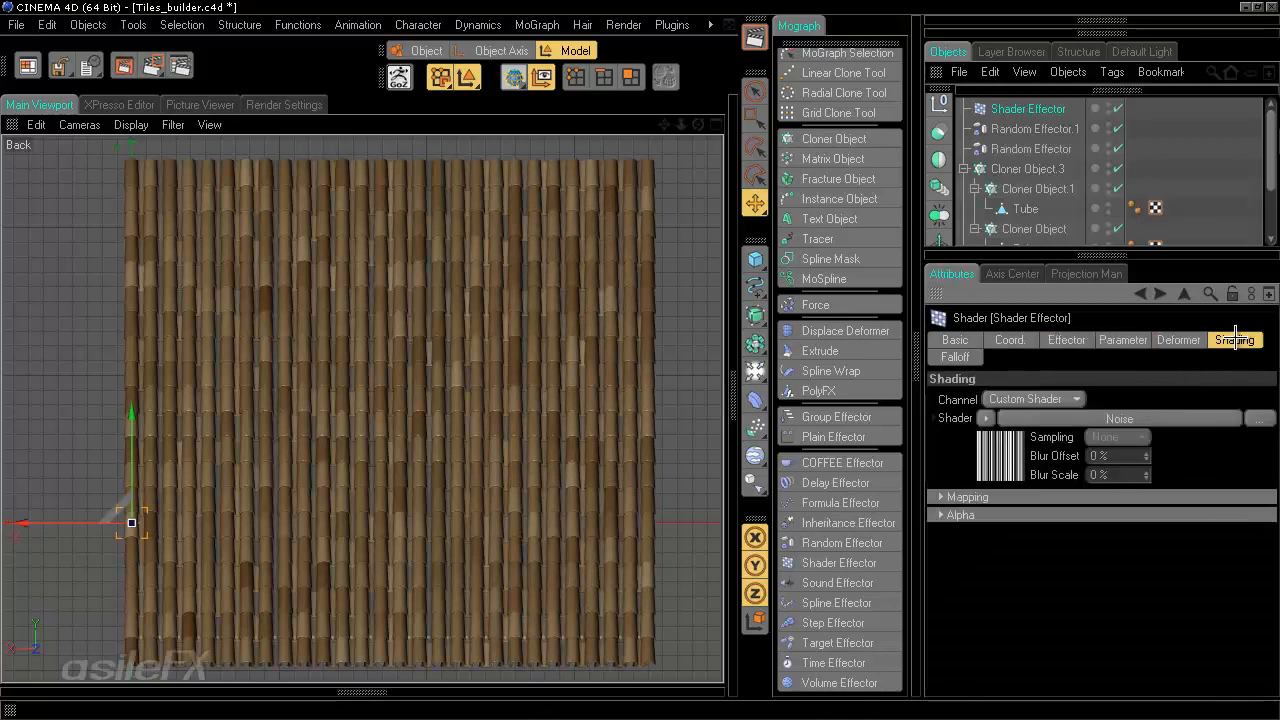
pyautogui.click(1152, 414)
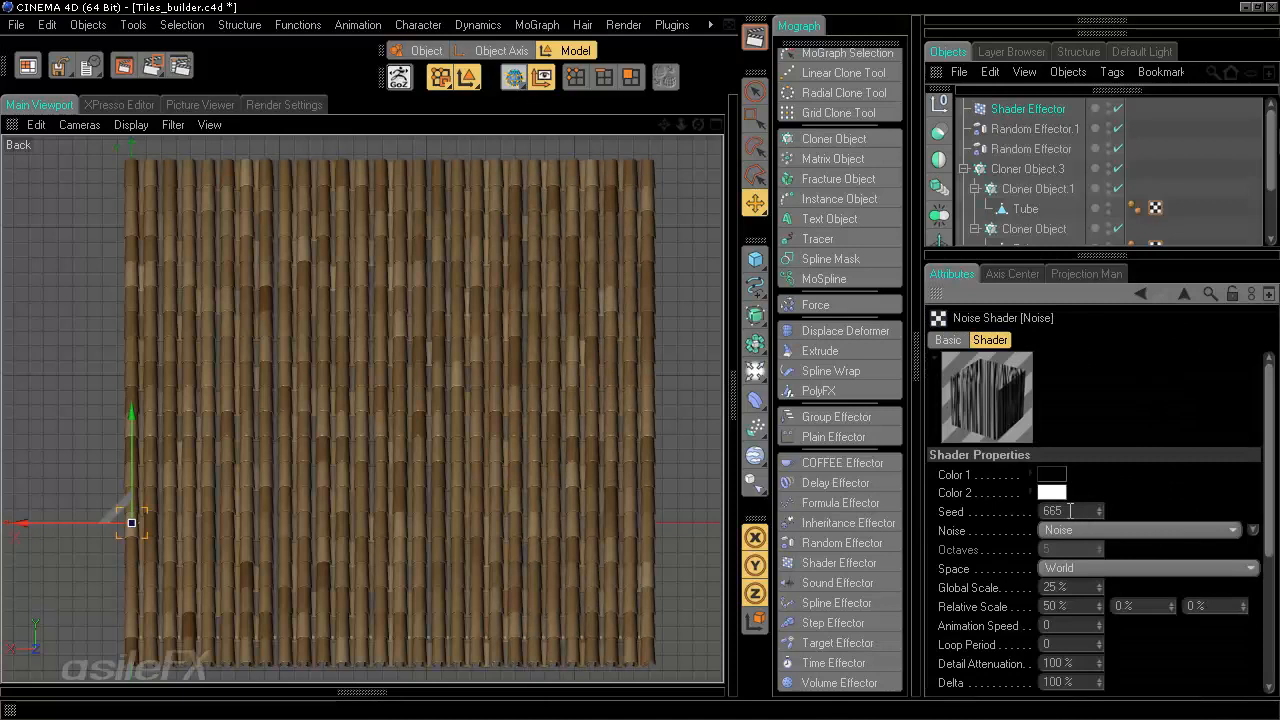
pyautogui.click(1000, 514)
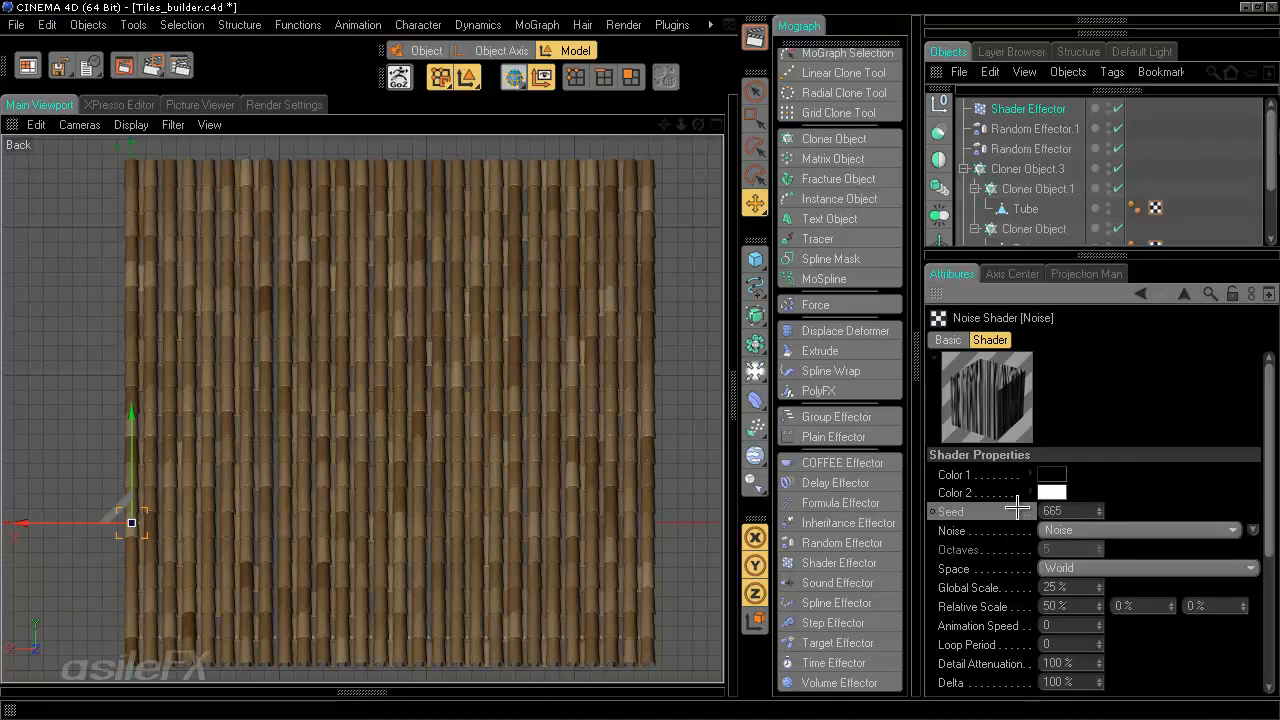
# - Save the scene incrementally as Tiles_builder_02.c4d
pyautogui.click(1193, 152)
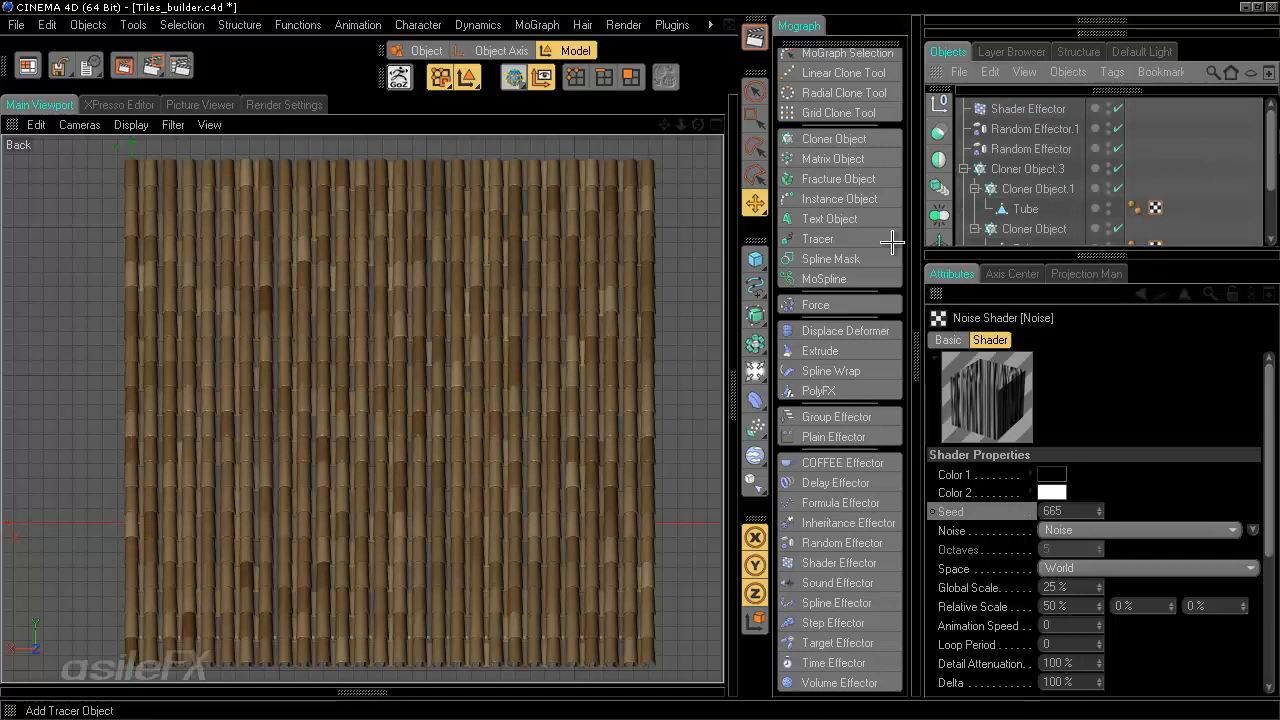
pyautogui.hotkey('ctrl', 'alt', 's')
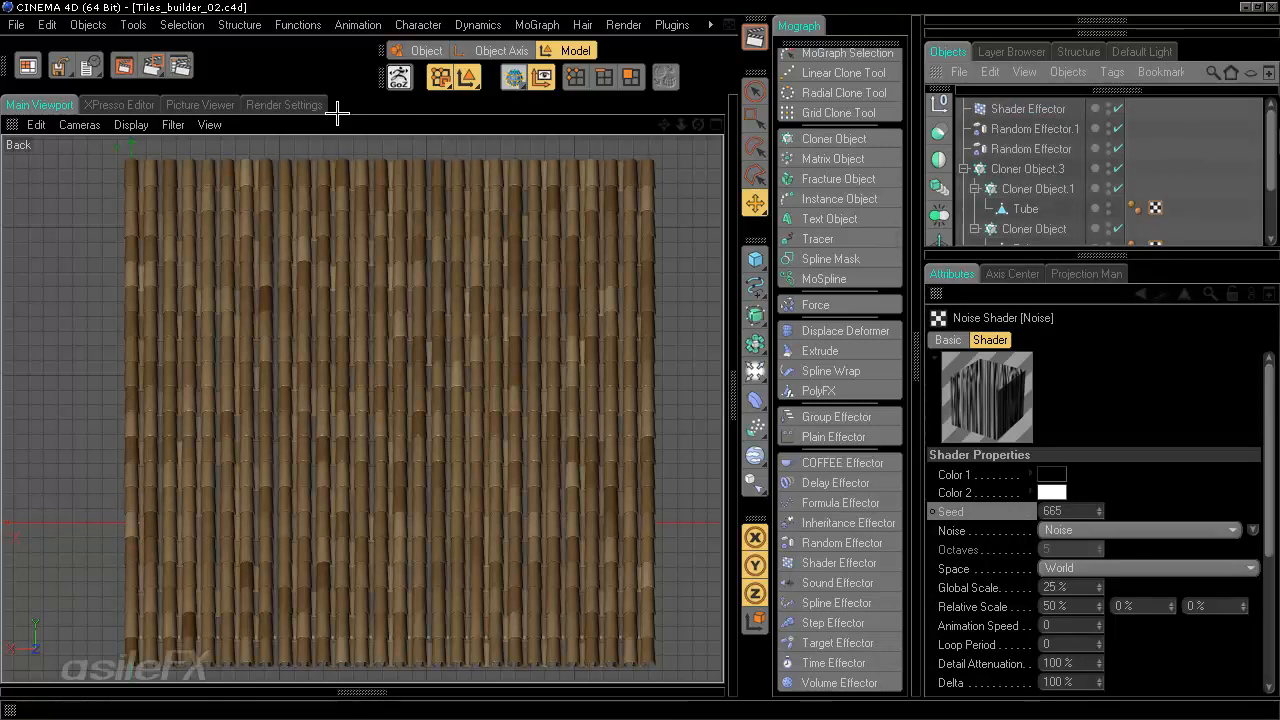
# - Set the render output resolution to 1500 x 1500 pixels
pyautogui.click(285, 105)
pyautogui.click(55, 161)
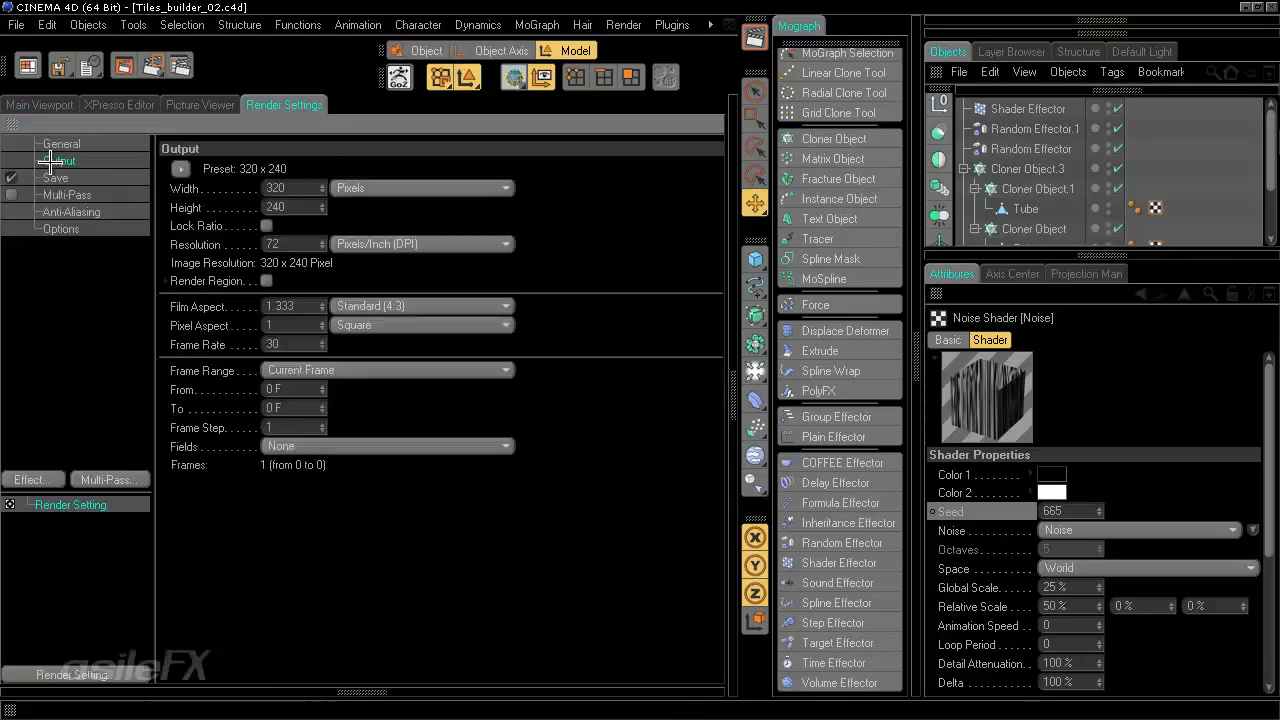
pyautogui.moveTo(293, 187); pyautogui.dragTo(255, 187)
pyautogui.write('1500')
pyautogui.press('Tab')
pyautogui.write('1500')
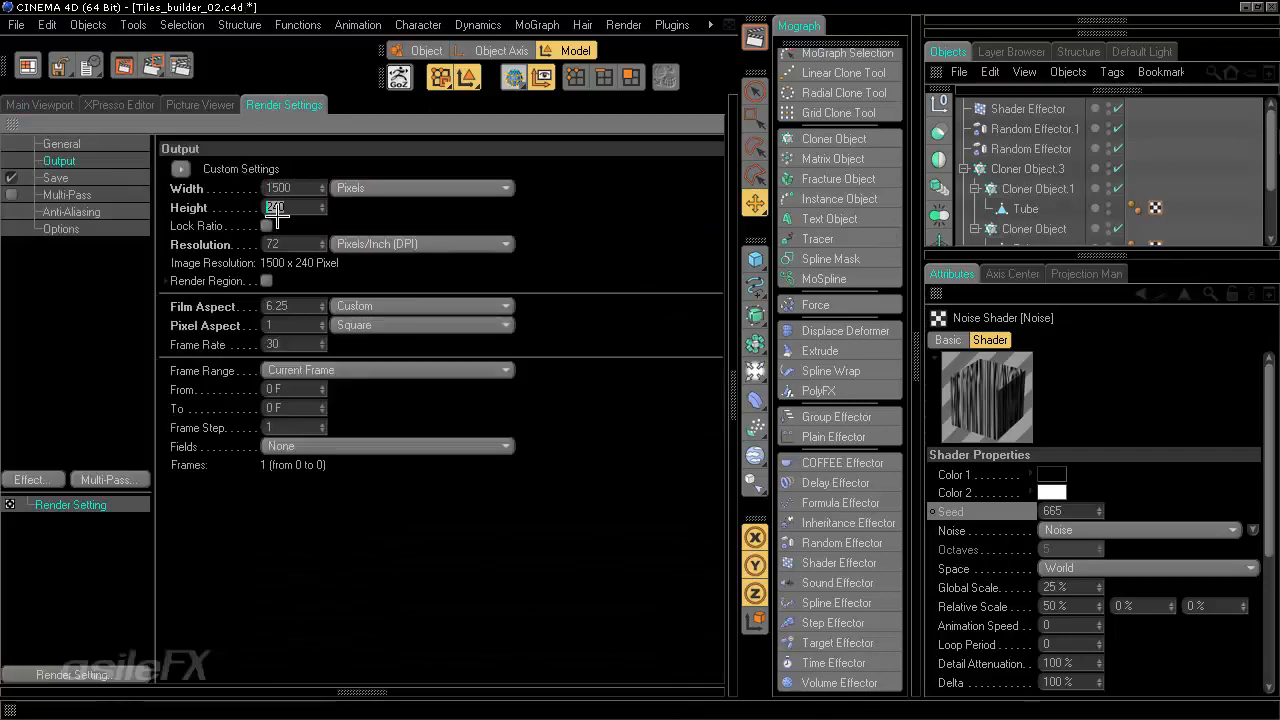
pyautogui.press('Return')
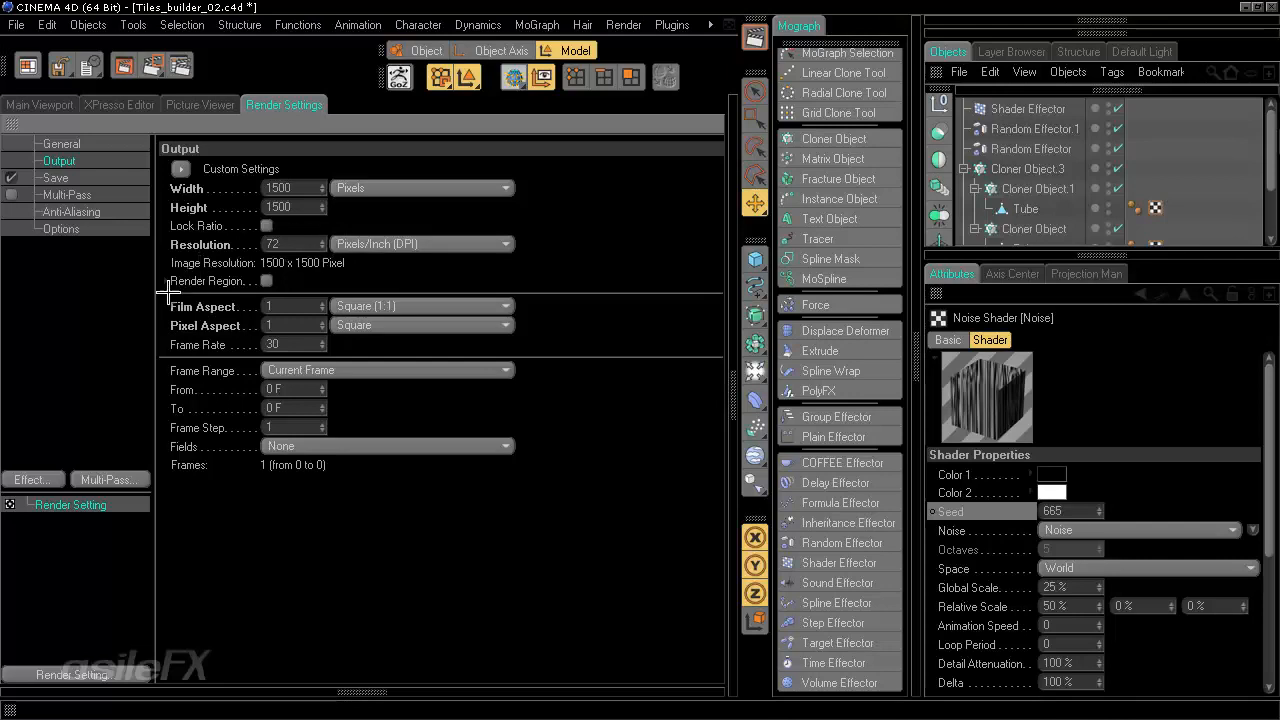
# - Set anti-aliasing to Best with a Min Level of 2x2
pyautogui.click(98, 212)
pyautogui.click(370, 169)
pyautogui.click(370, 225)
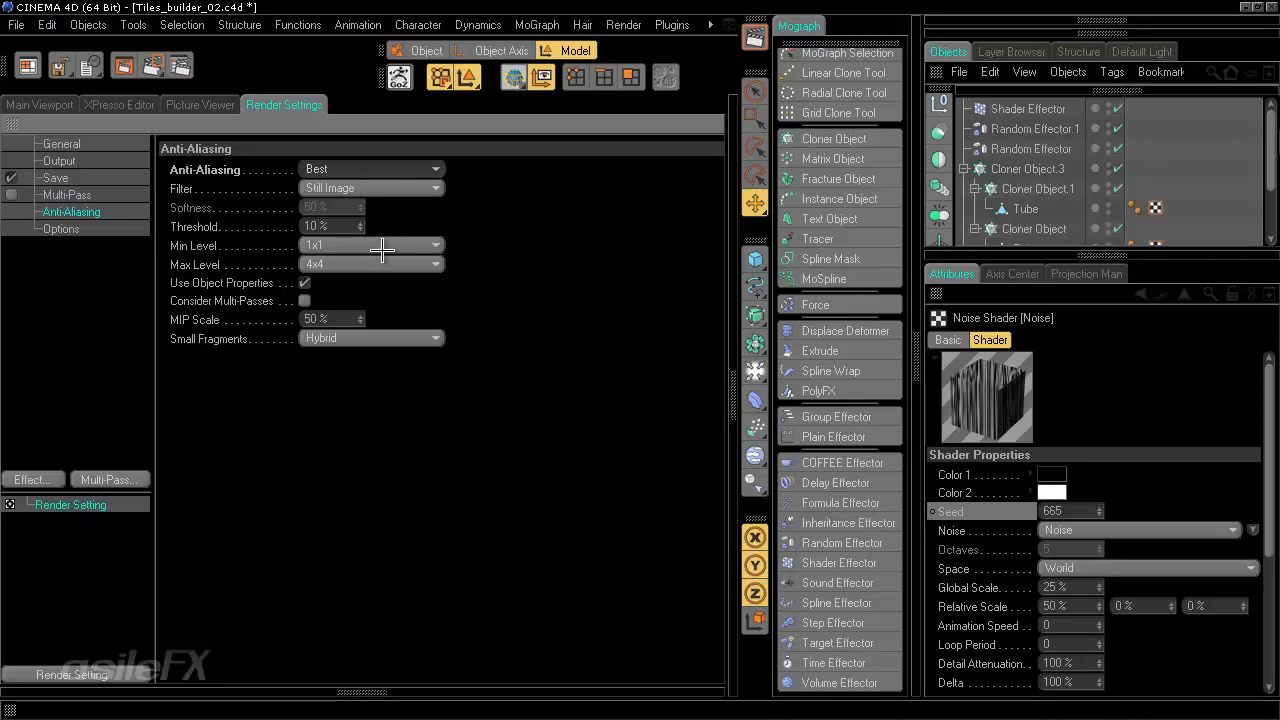
pyautogui.click(383, 250)
pyautogui.click(381, 278)
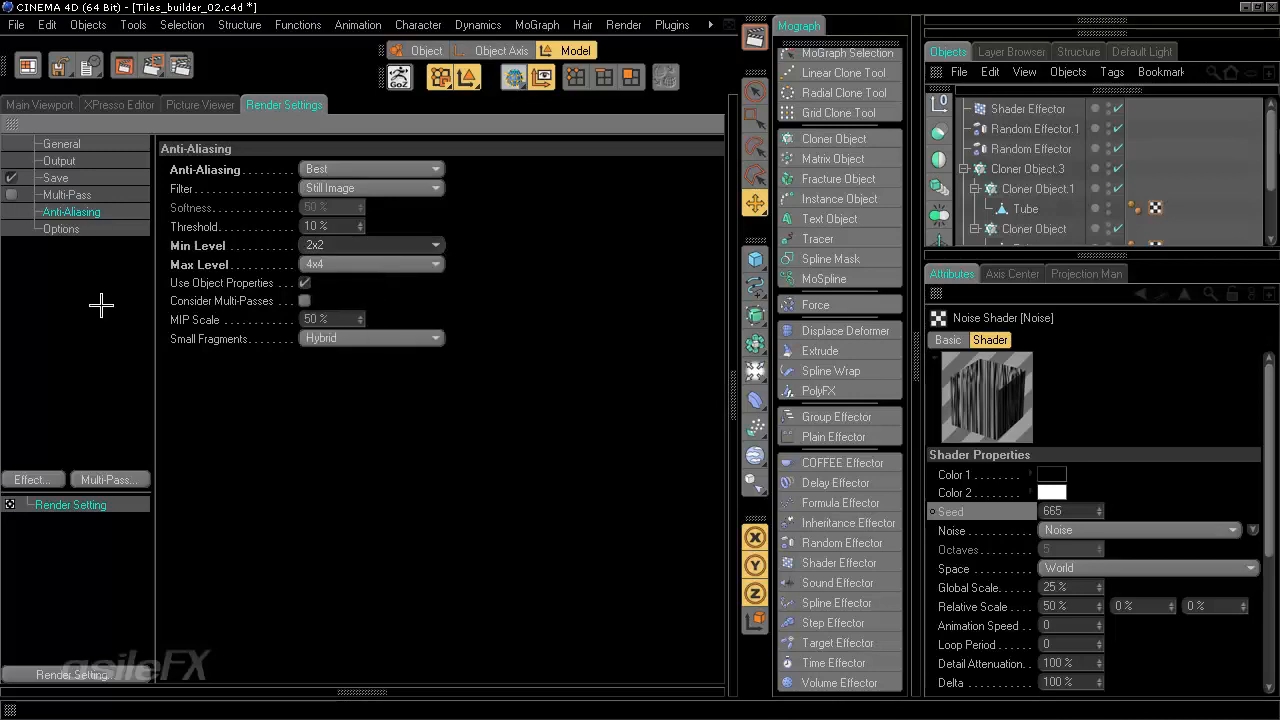
# - Add an Ambient Occlusion render effect and set its Maximum Samples to 16
pyautogui.click(125, 481)
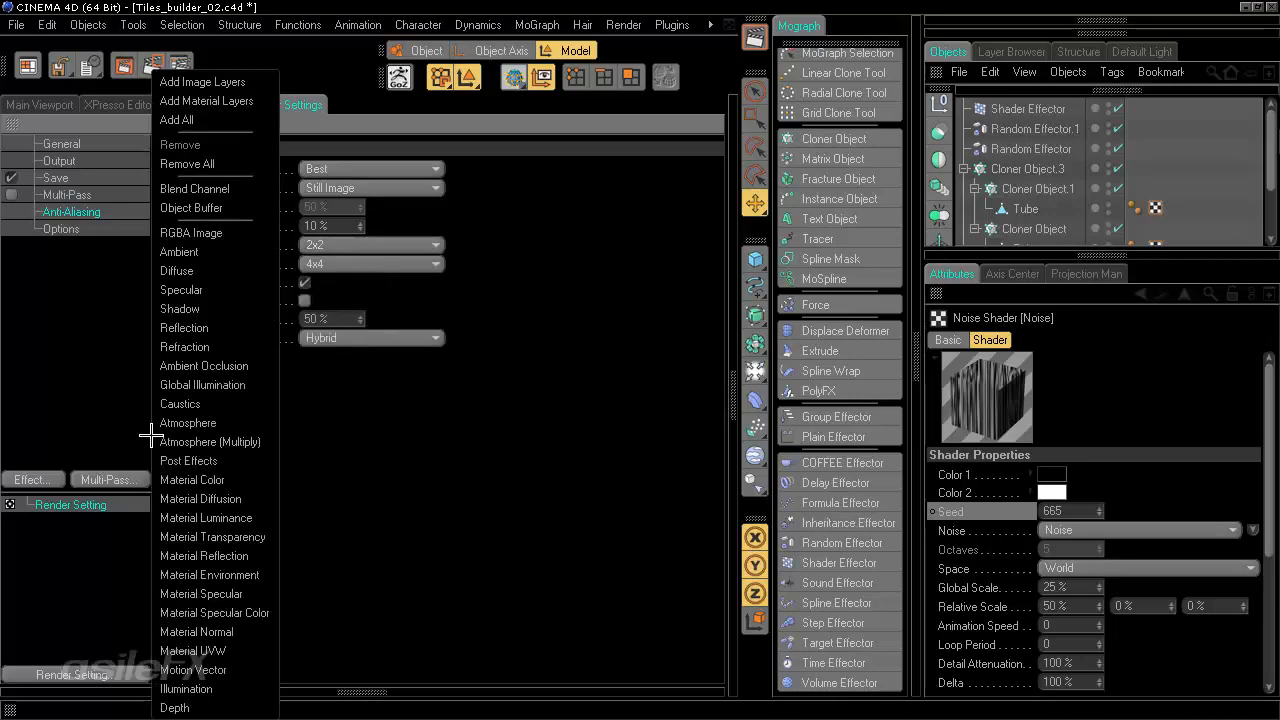
pyautogui.click(212, 368)
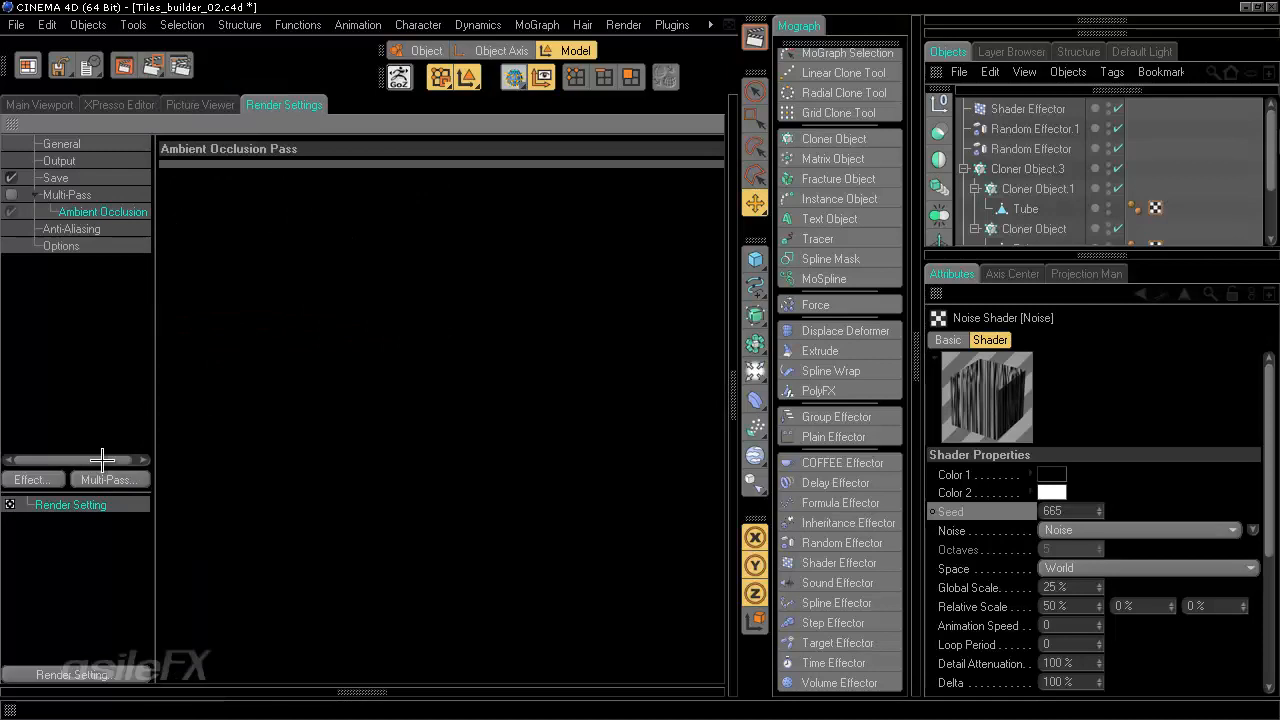
pyautogui.click(45, 479)
pyautogui.click(95, 322)
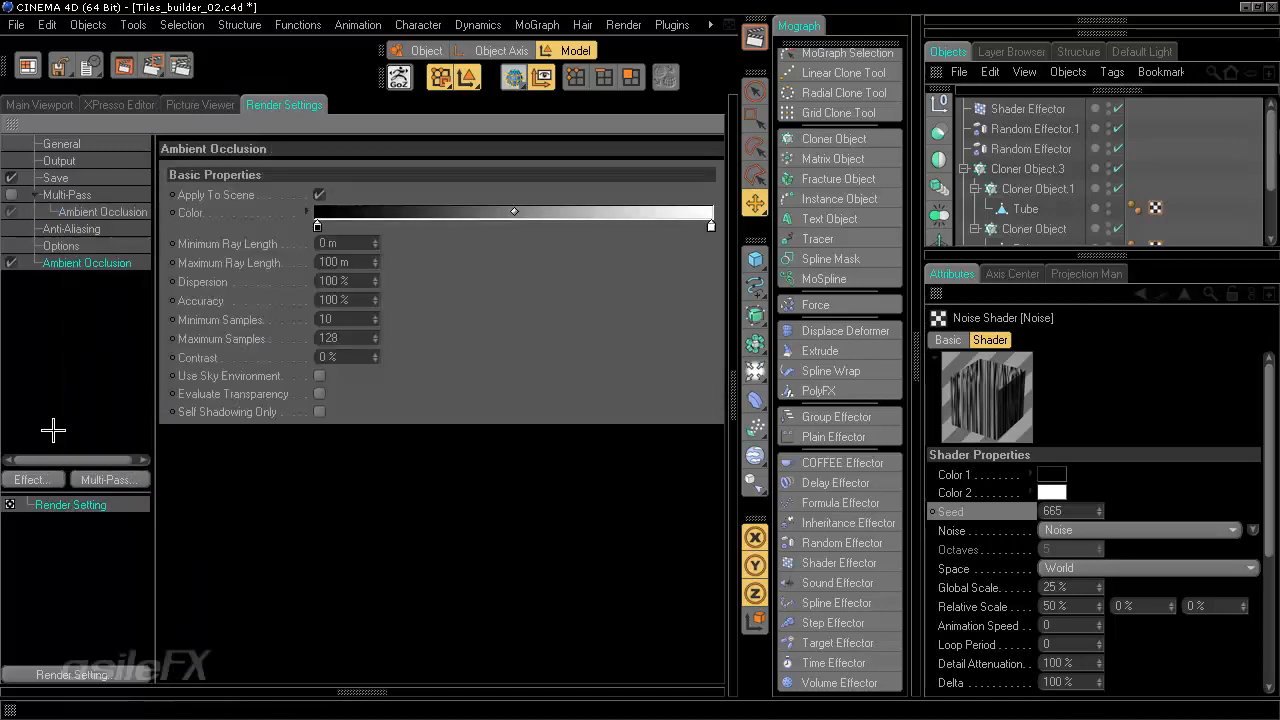
pyautogui.click(348, 338)
pyautogui.write('16')
pyautogui.press('Return')
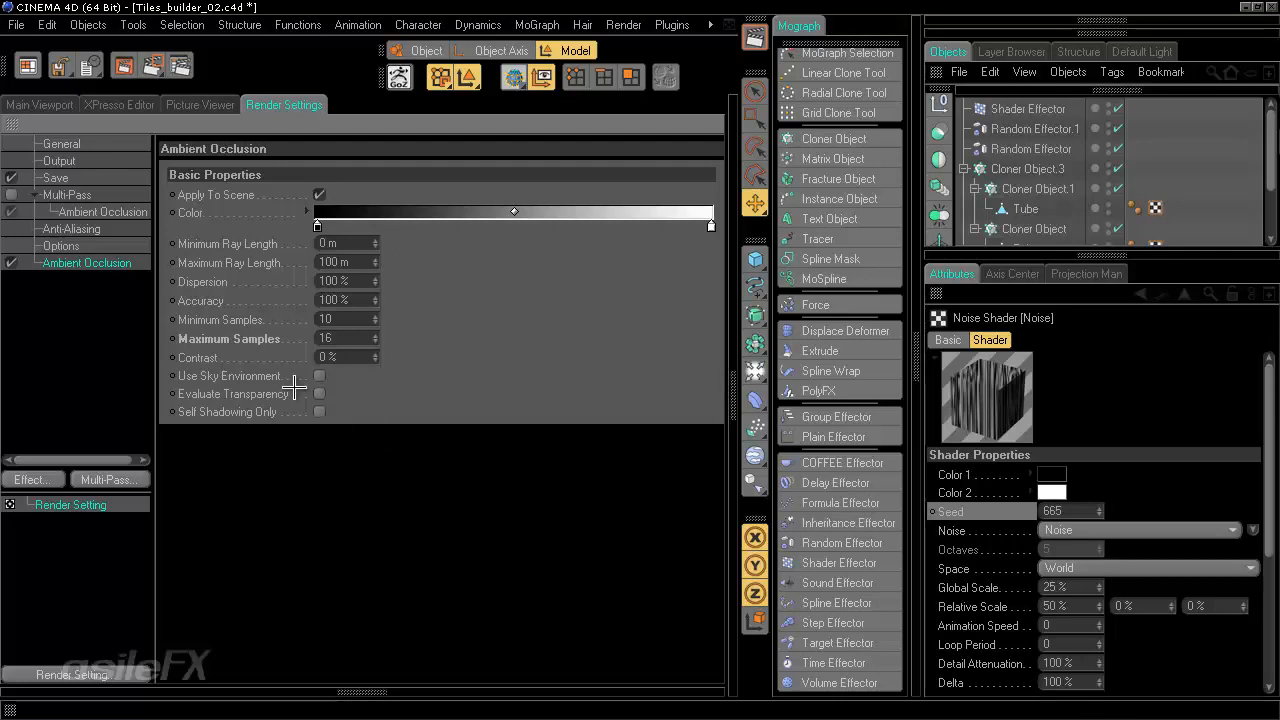
# - Enable Multi-Pass and add Material Color and Material Normal passes
pyautogui.click(10, 194)
pyautogui.click(70, 195)
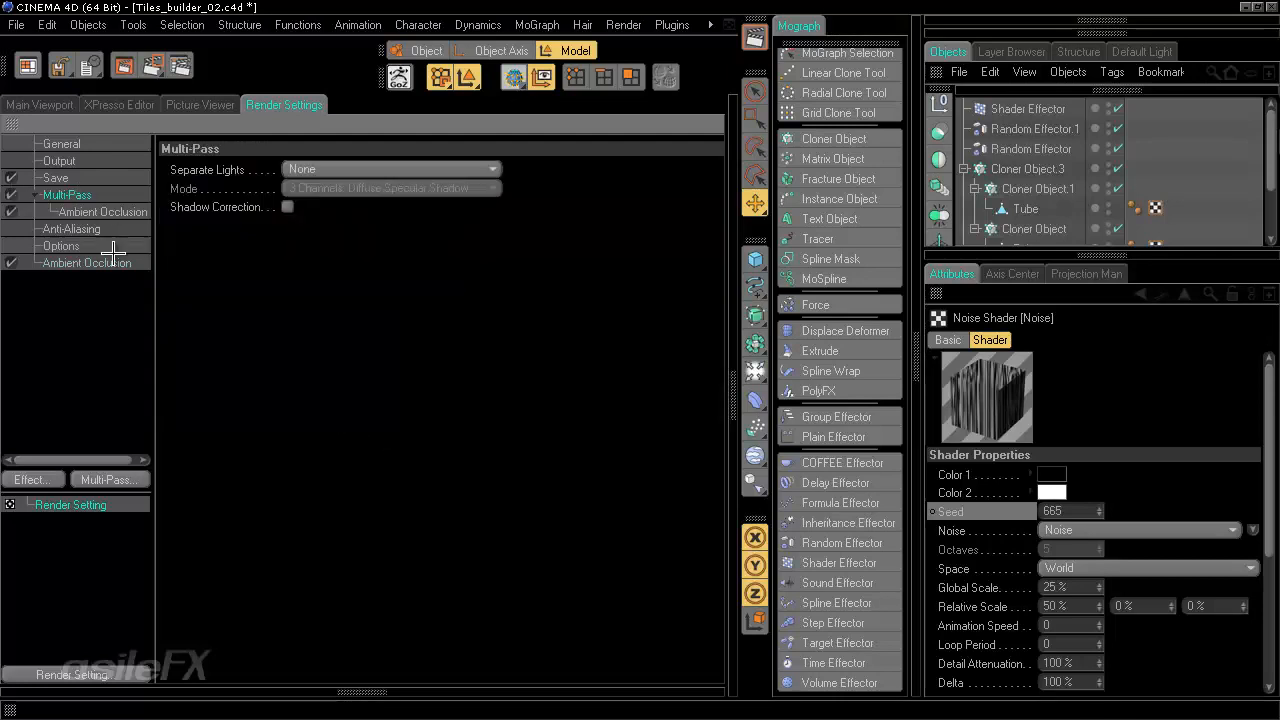
pyautogui.click(137, 479)
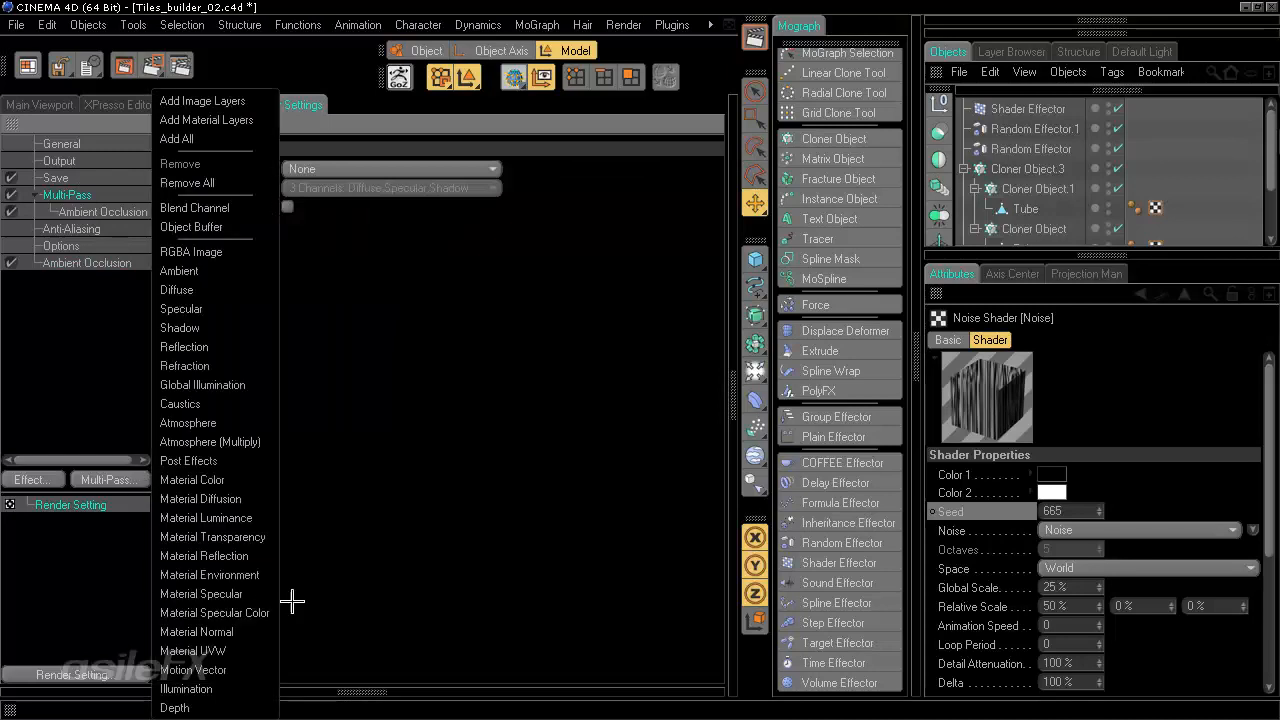
pyautogui.click(246, 480)
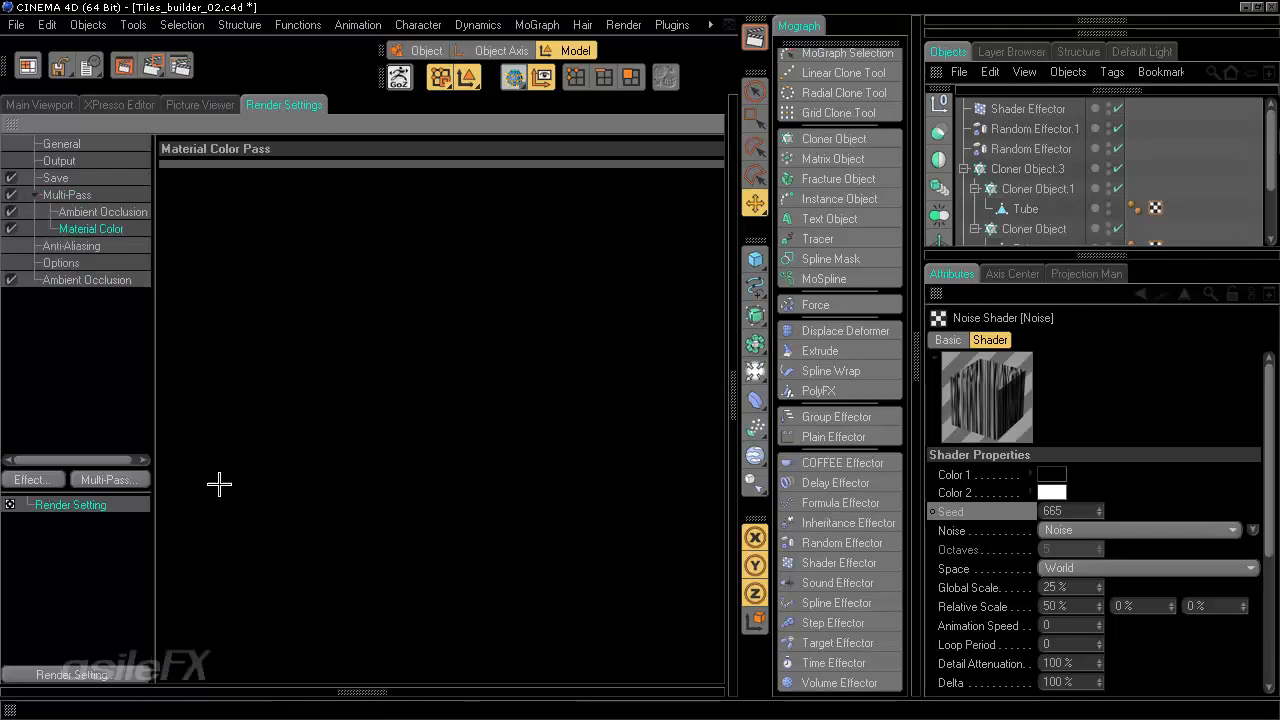
pyautogui.click(137, 479)
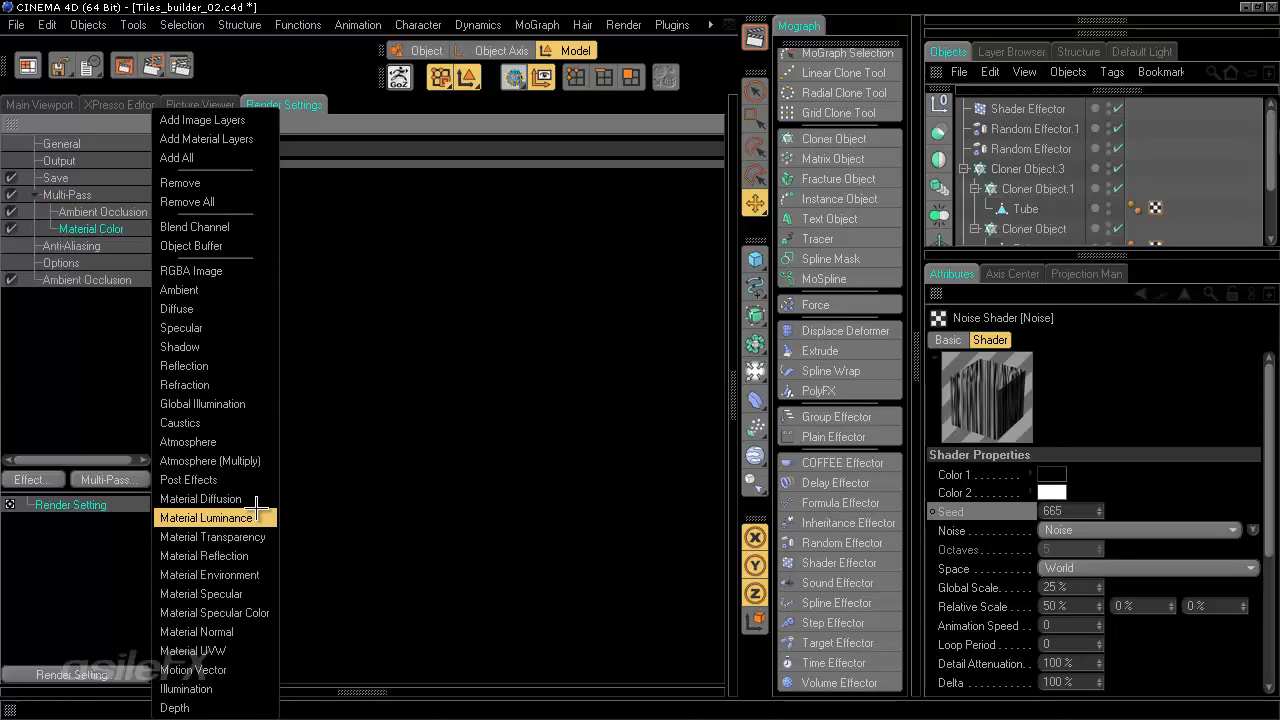
pyautogui.click(246, 632)
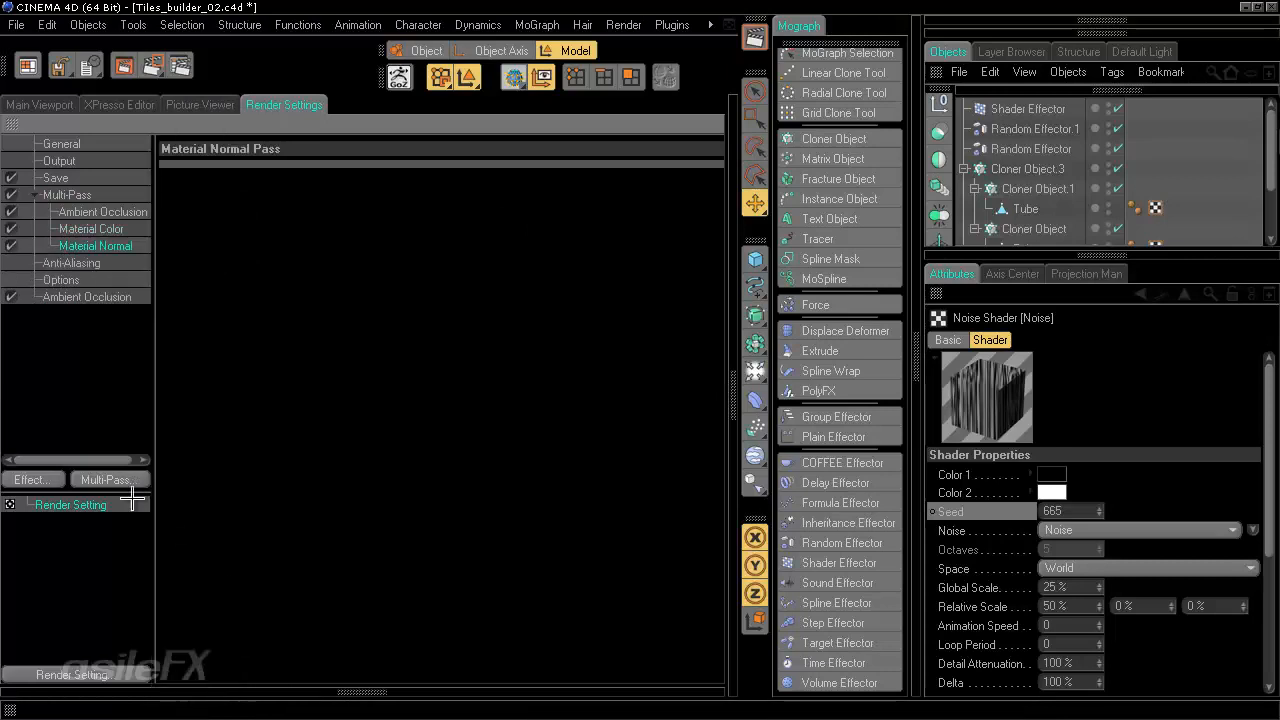
# - Add an RGBA Image pass to the Multi-Pass list
pyautogui.click(125, 479)
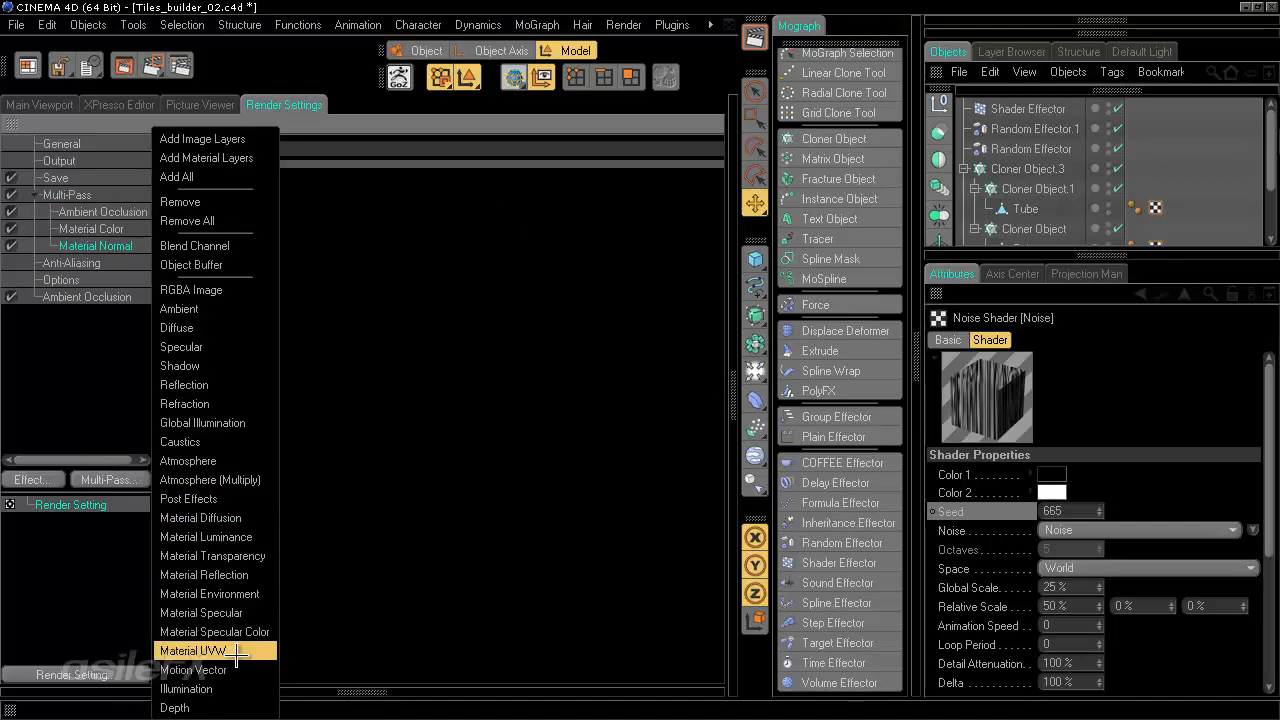
pyautogui.press('Escape')
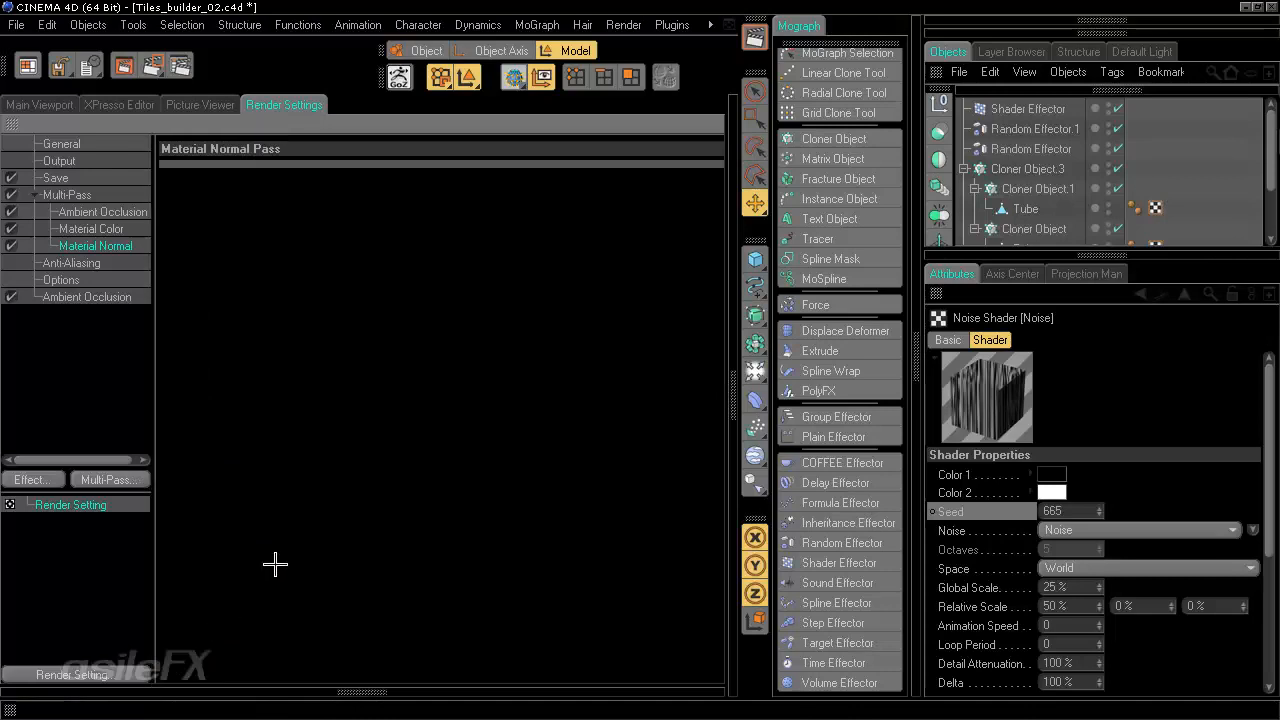
pyautogui.click(117, 477)
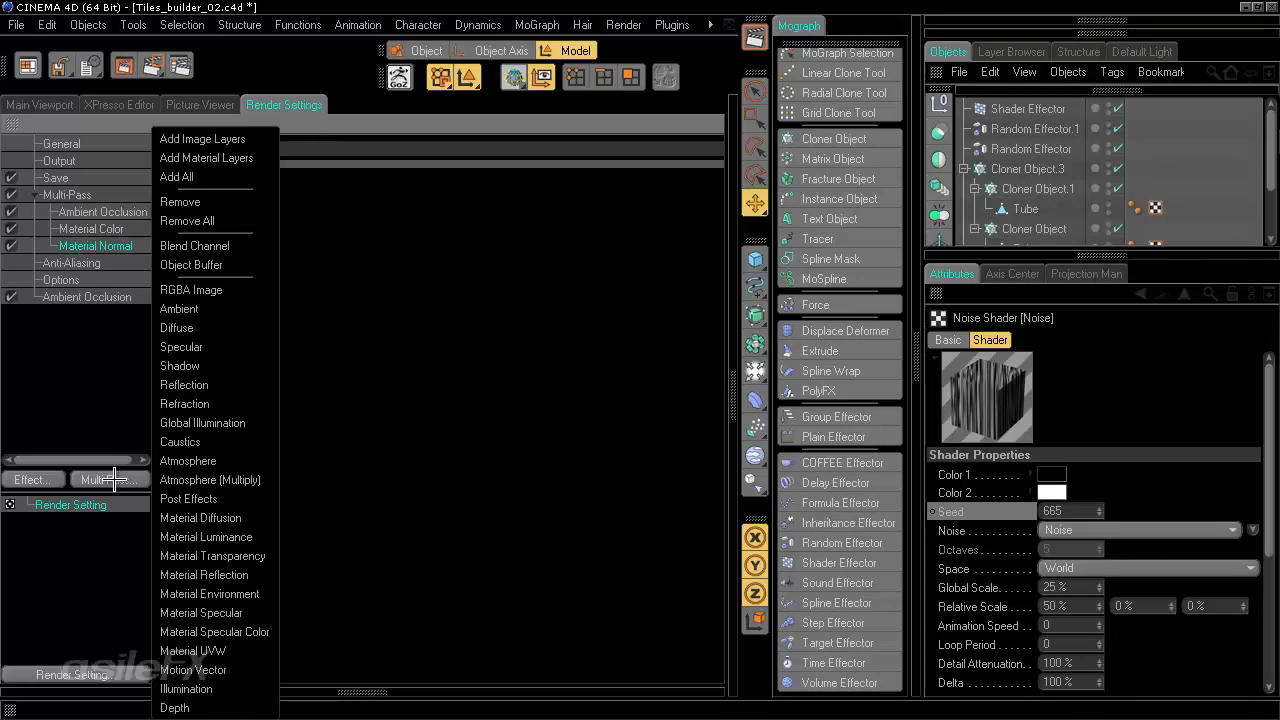
pyautogui.click(231, 290)
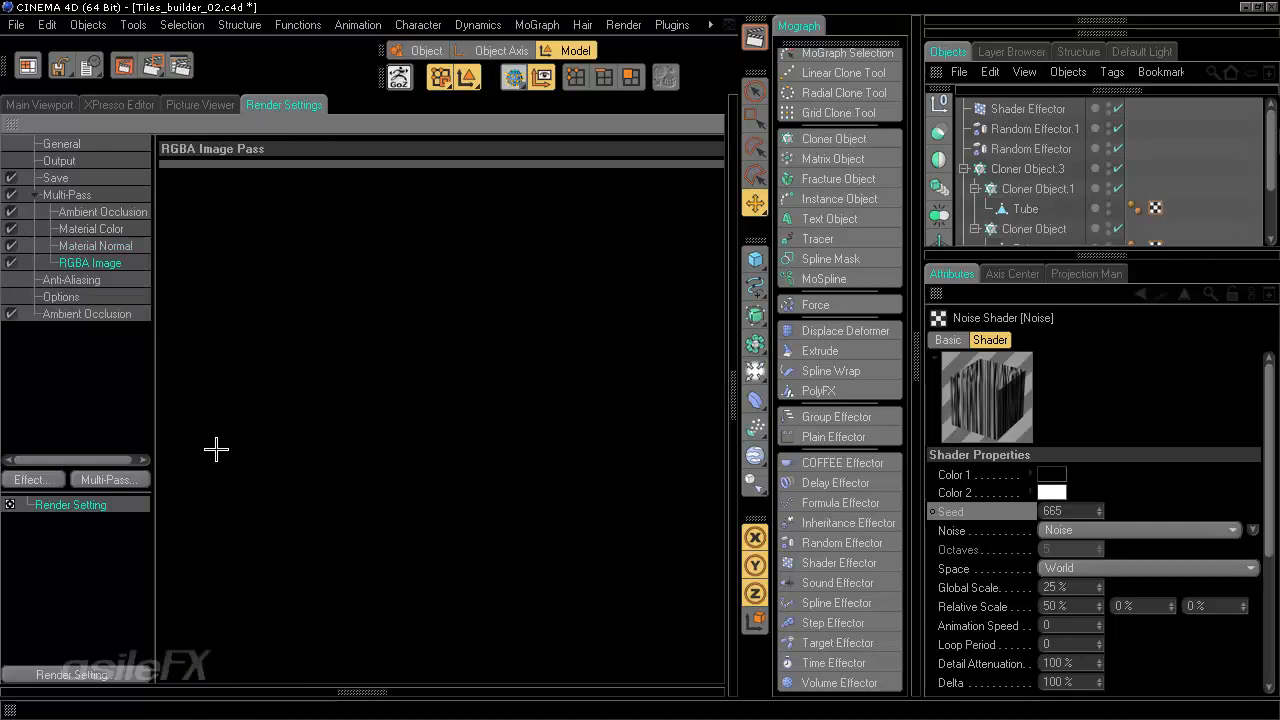
# - Return to the viewport and collapse the Cloner Object.3 and Cloner Object.2 hierarchies in the object list
pyautogui.click(66, 105)
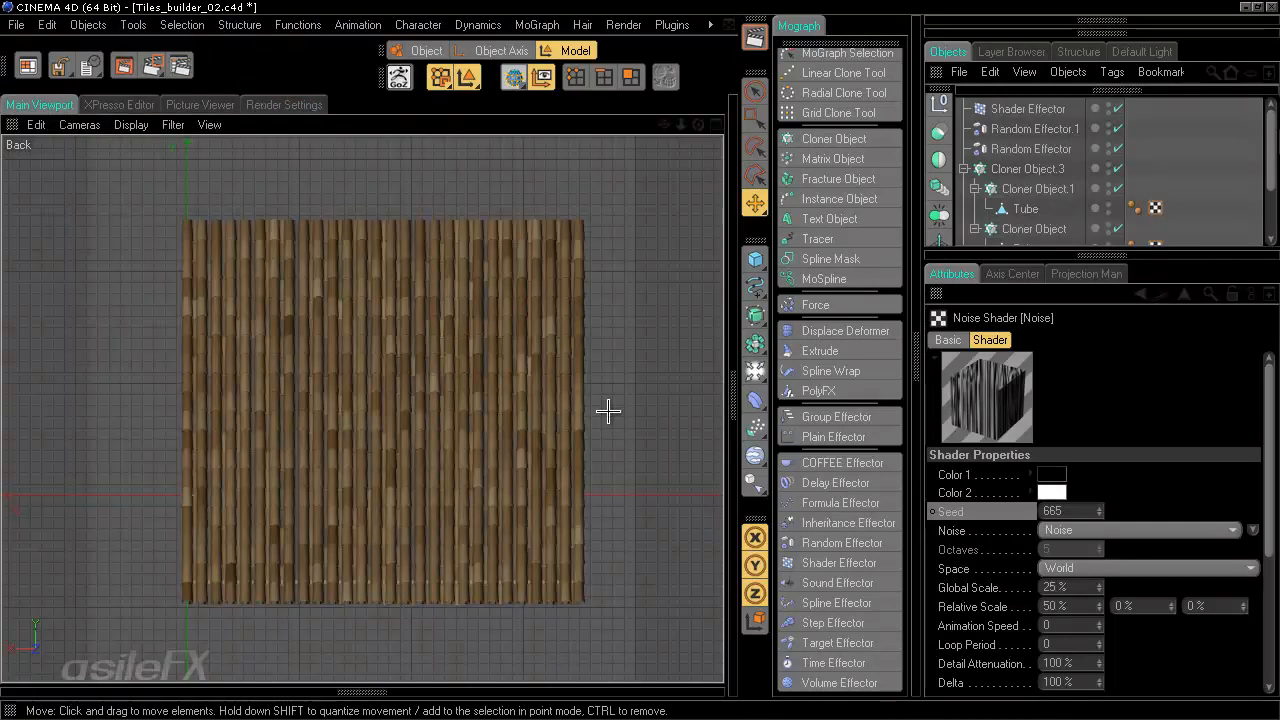
pyautogui.scroll(3, 610, 418)
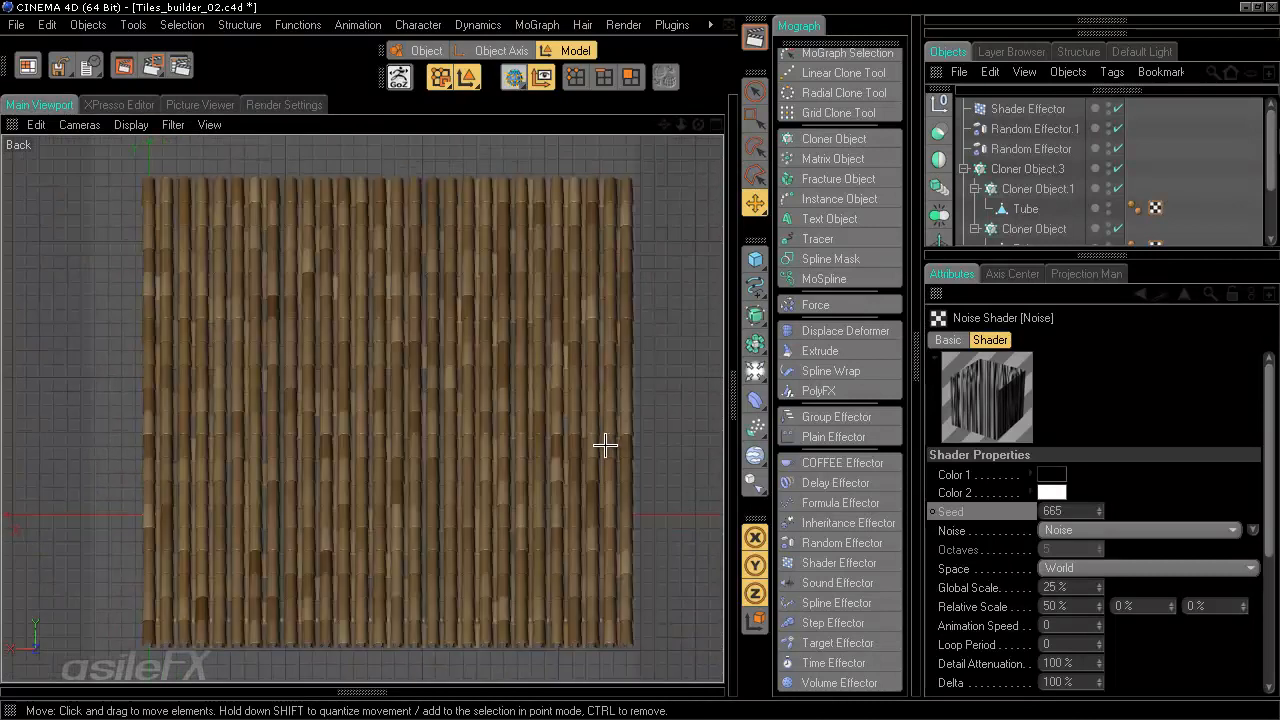
pyautogui.keyDown('alt'); pyautogui.moveTo(631, 357); pyautogui.dragTo(609, 352, button='middle'); pyautogui.keyUp('alt')
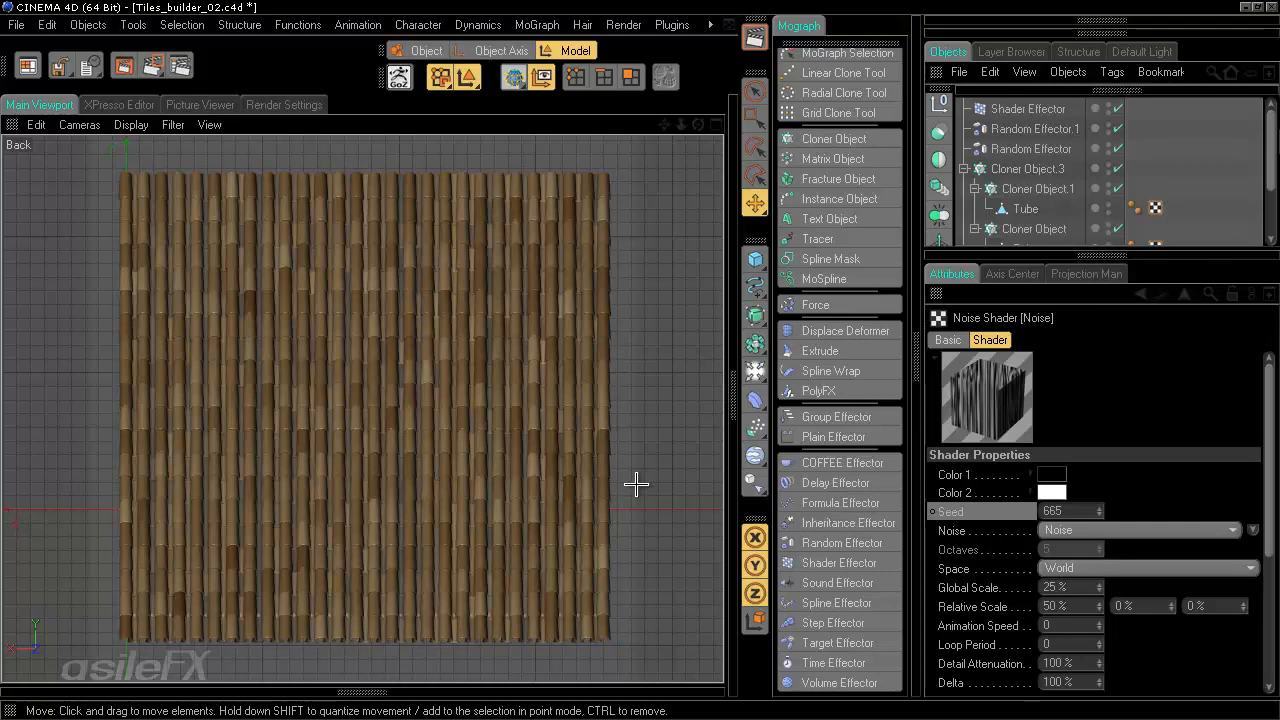
pyautogui.scroll(1, 636, 484)
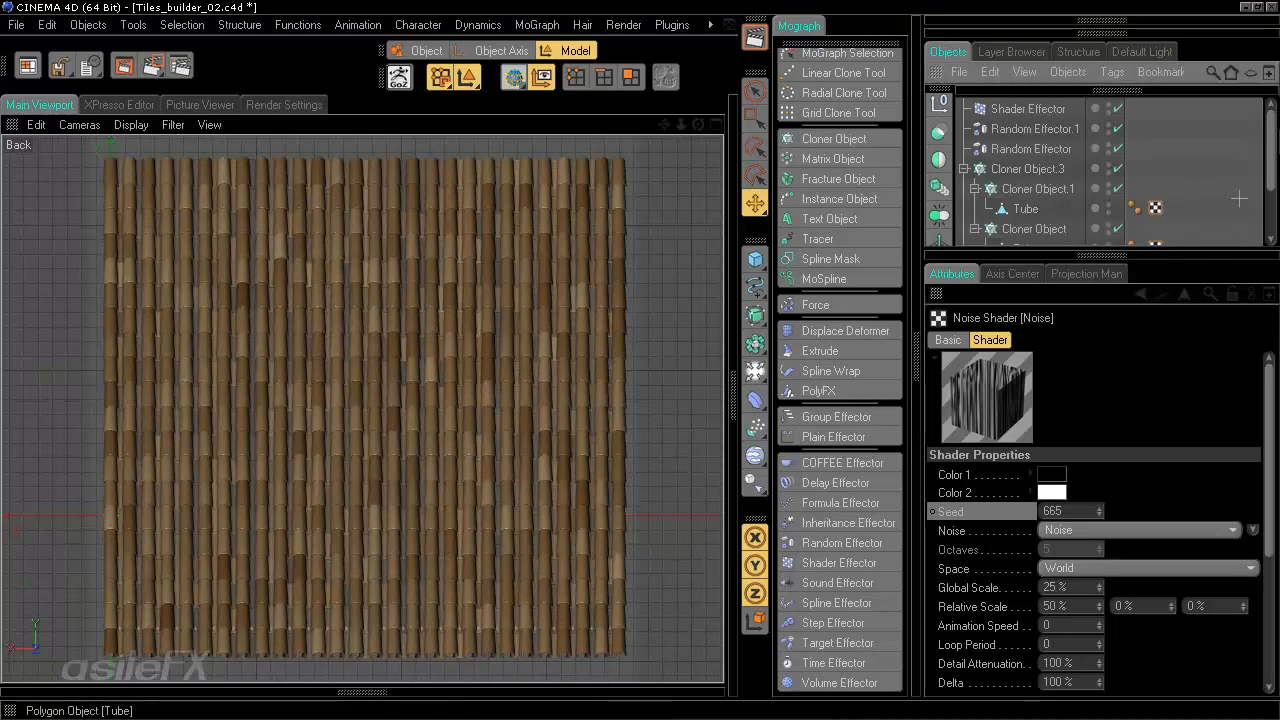
pyautogui.scroll(-2, 1214, 214)
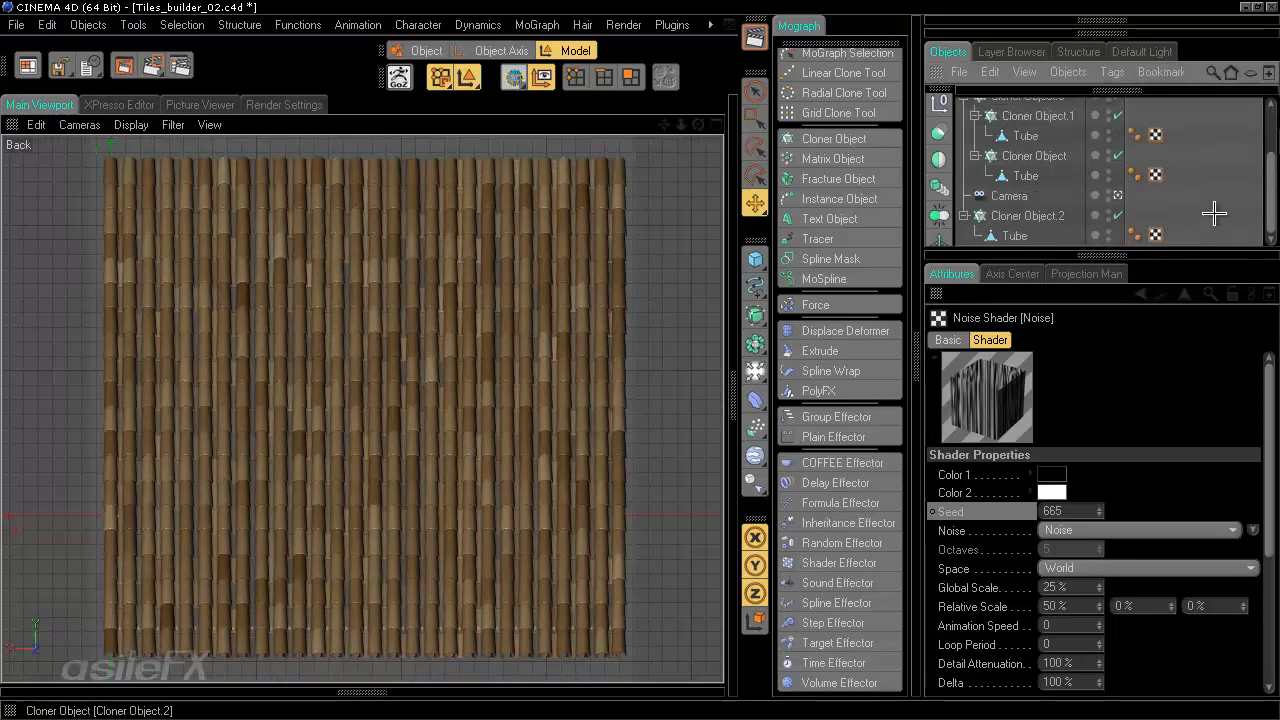
pyautogui.scroll(2, 1214, 214)
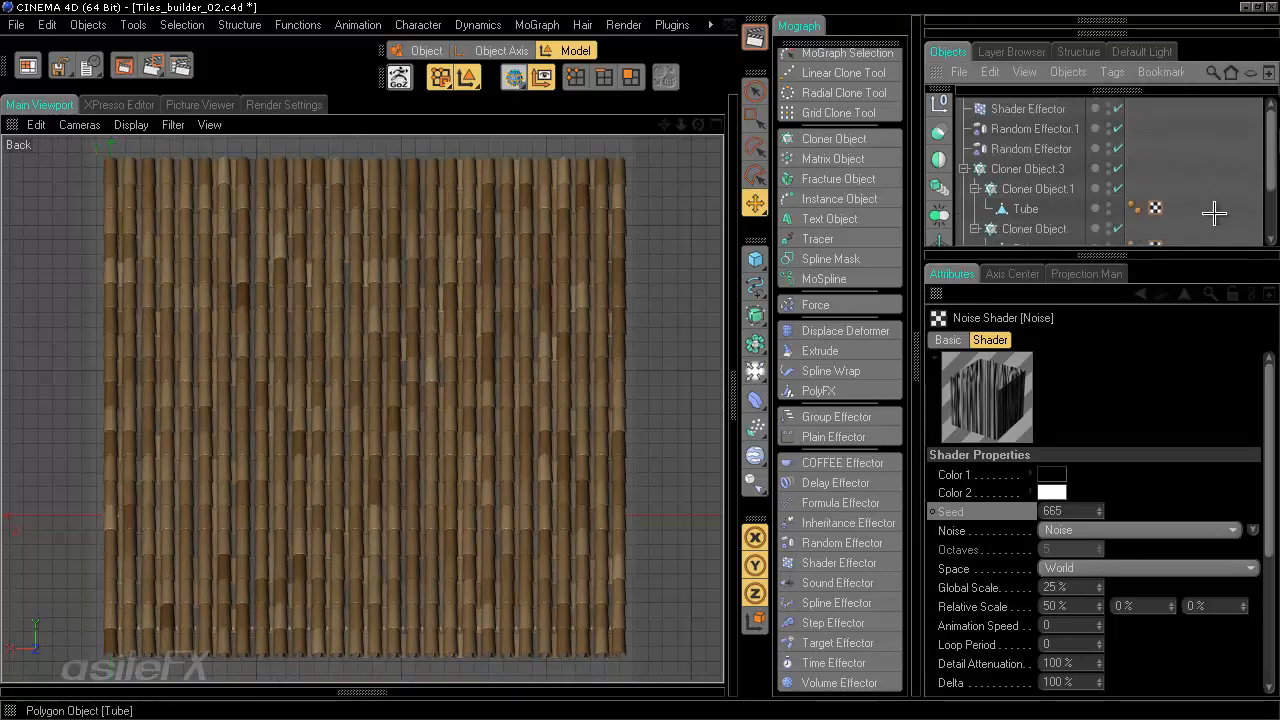
pyautogui.click(965, 170)
pyautogui.click(965, 209)
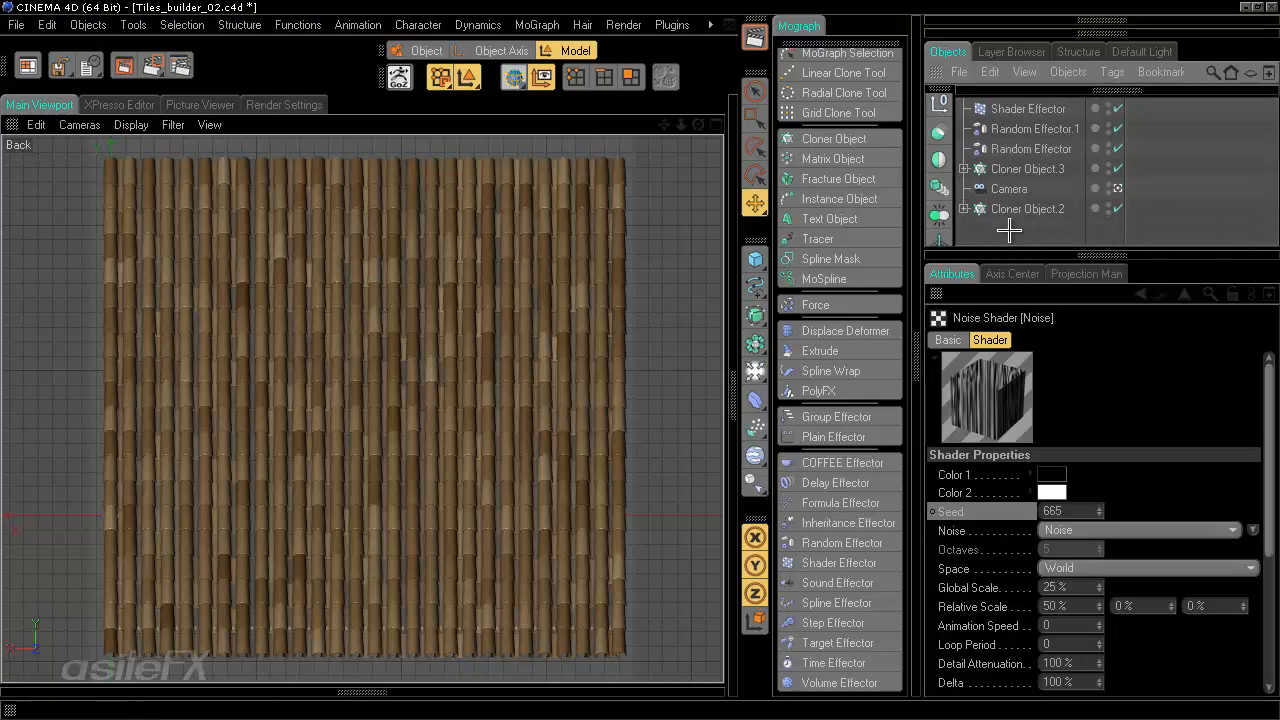
# - Rotate the default light so it shines more from above
pyautogui.click(1139, 52)
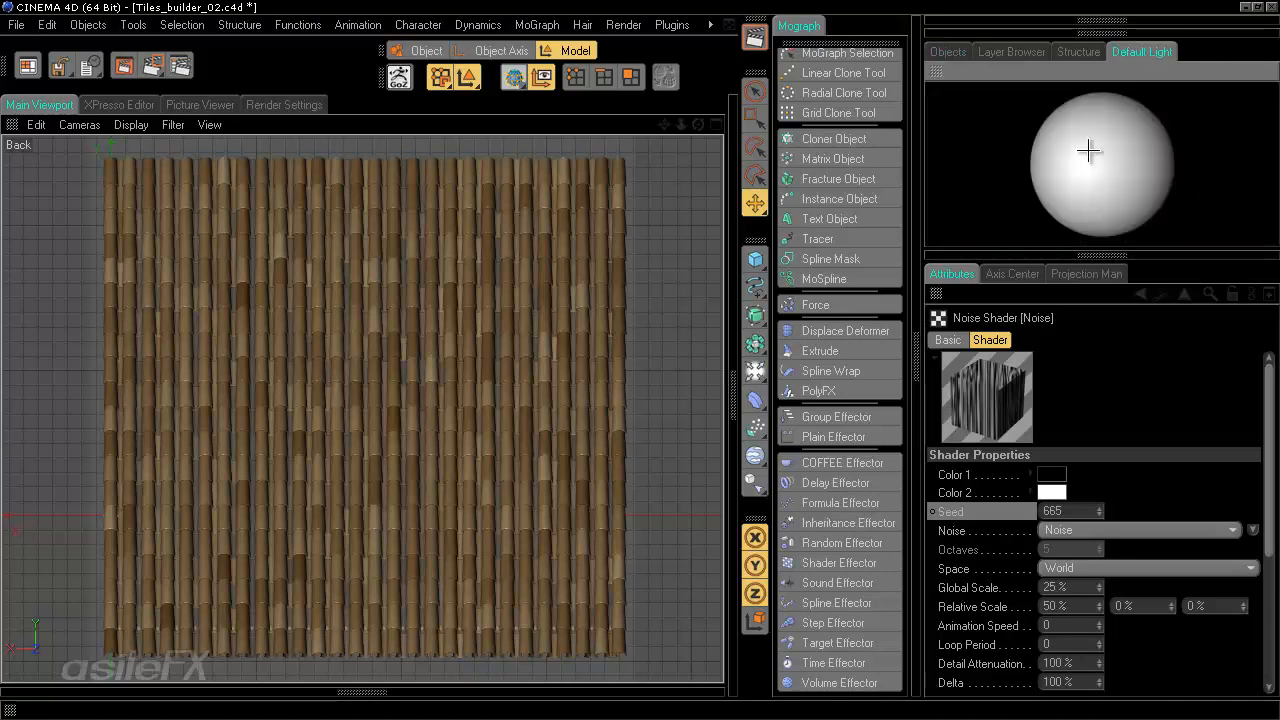
pyautogui.moveTo(1100, 143); pyautogui.dragTo(1097, 124)
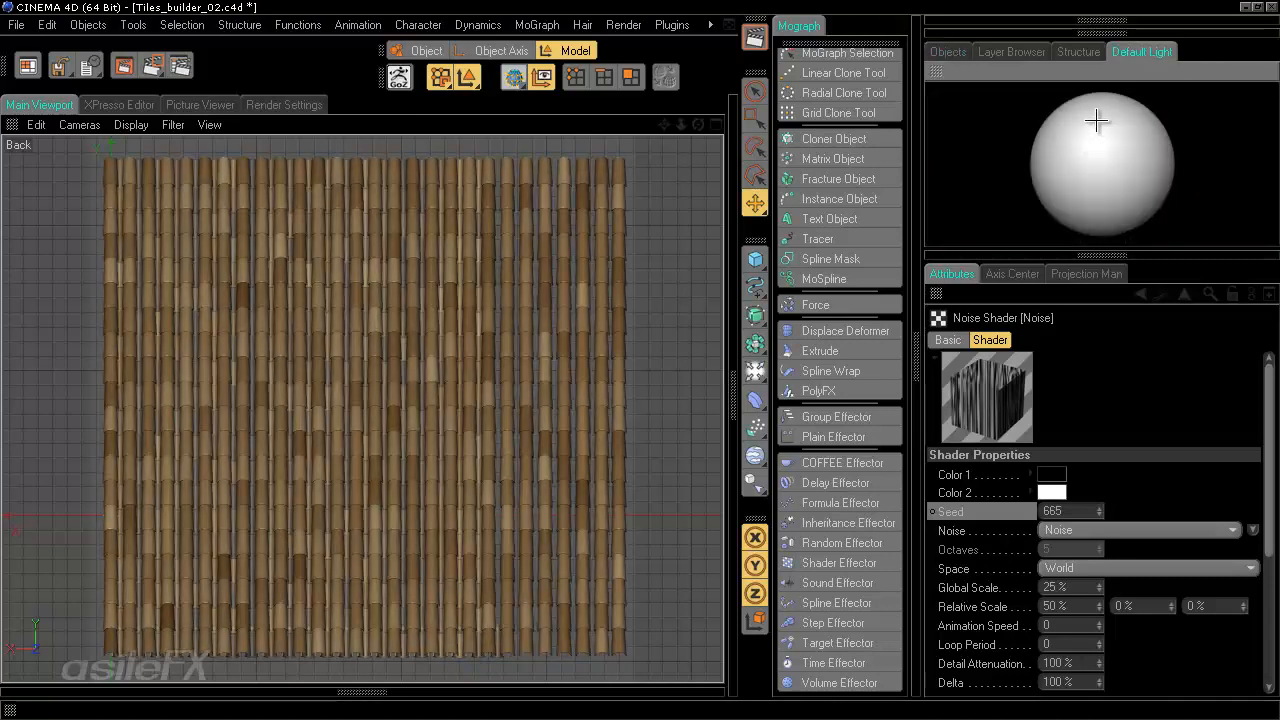
# - Rotate the default light further so it shines more directly from the top
pyautogui.moveTo(1094, 203); pyautogui.dragTo(1103, 126)
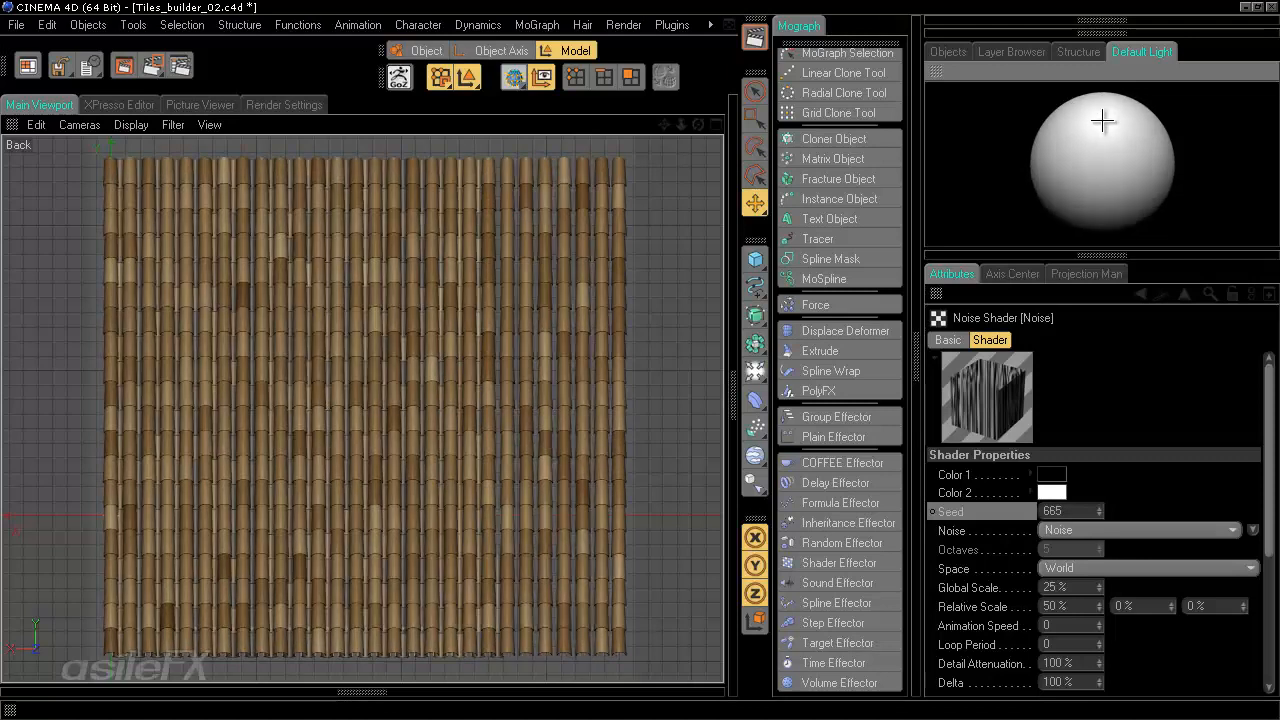
pyautogui.moveTo(1102, 121); pyautogui.dragTo(1058, 119)
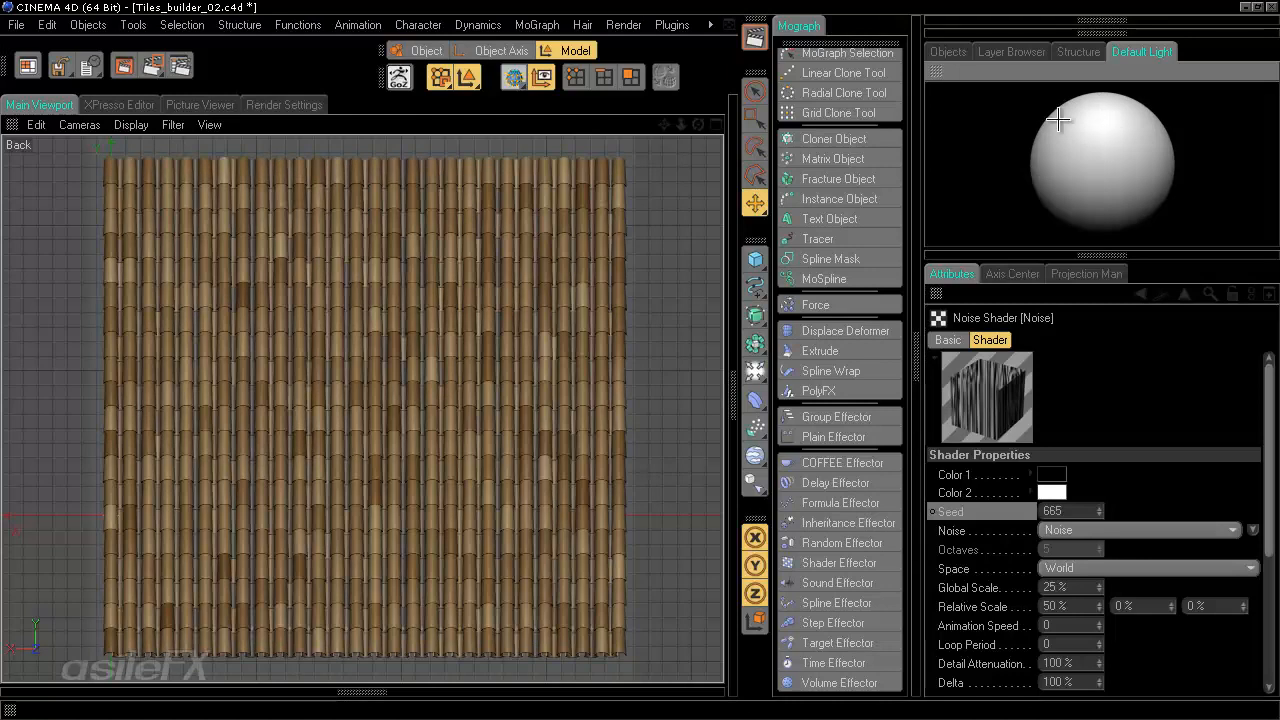
pyautogui.click(209, 124)
pyautogui.moveTo(148, 124)
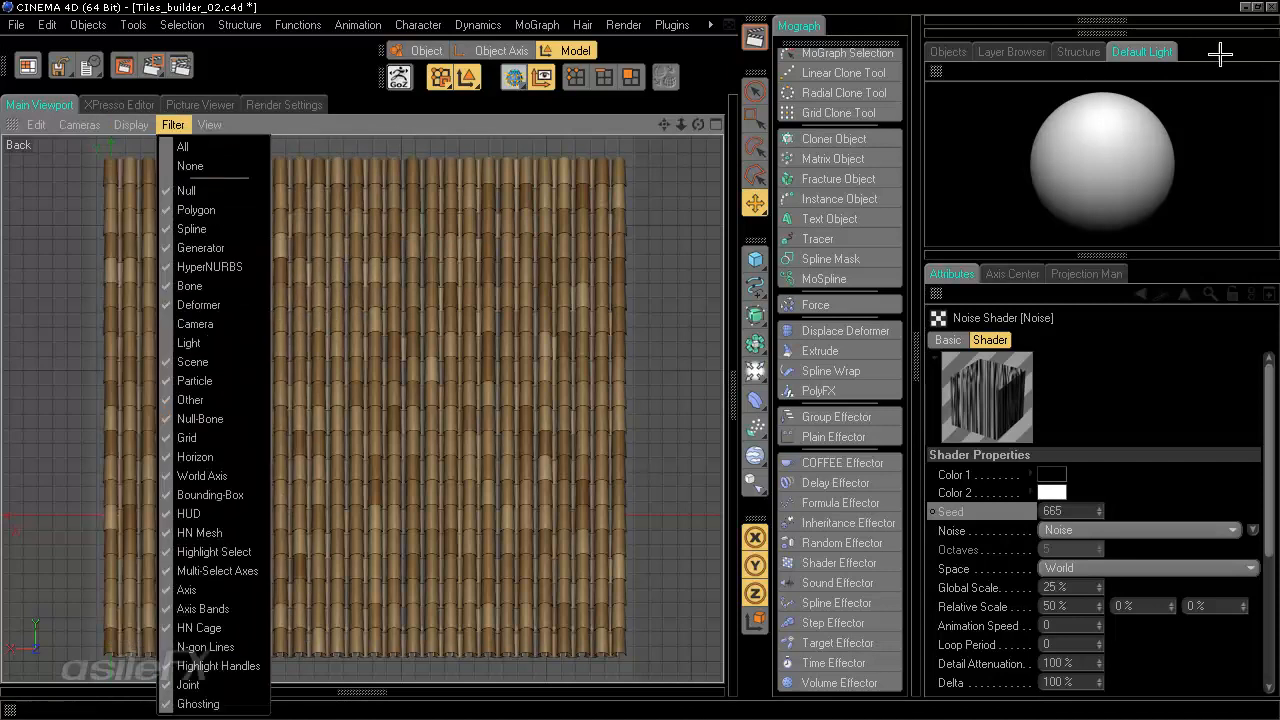
pyautogui.click(1170, 56)
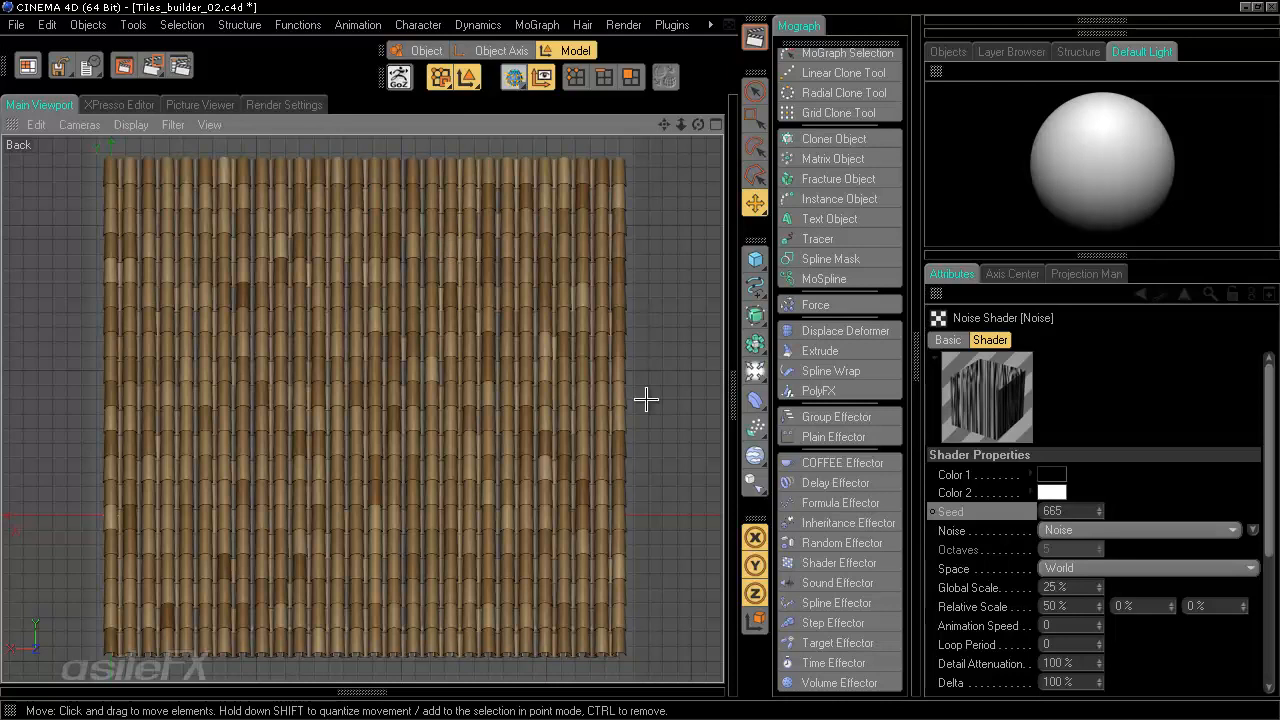
# - Add a Compositing tag to Cloner Object.1 and enable Object Buffer 1 in it
pyautogui.click(949, 51)
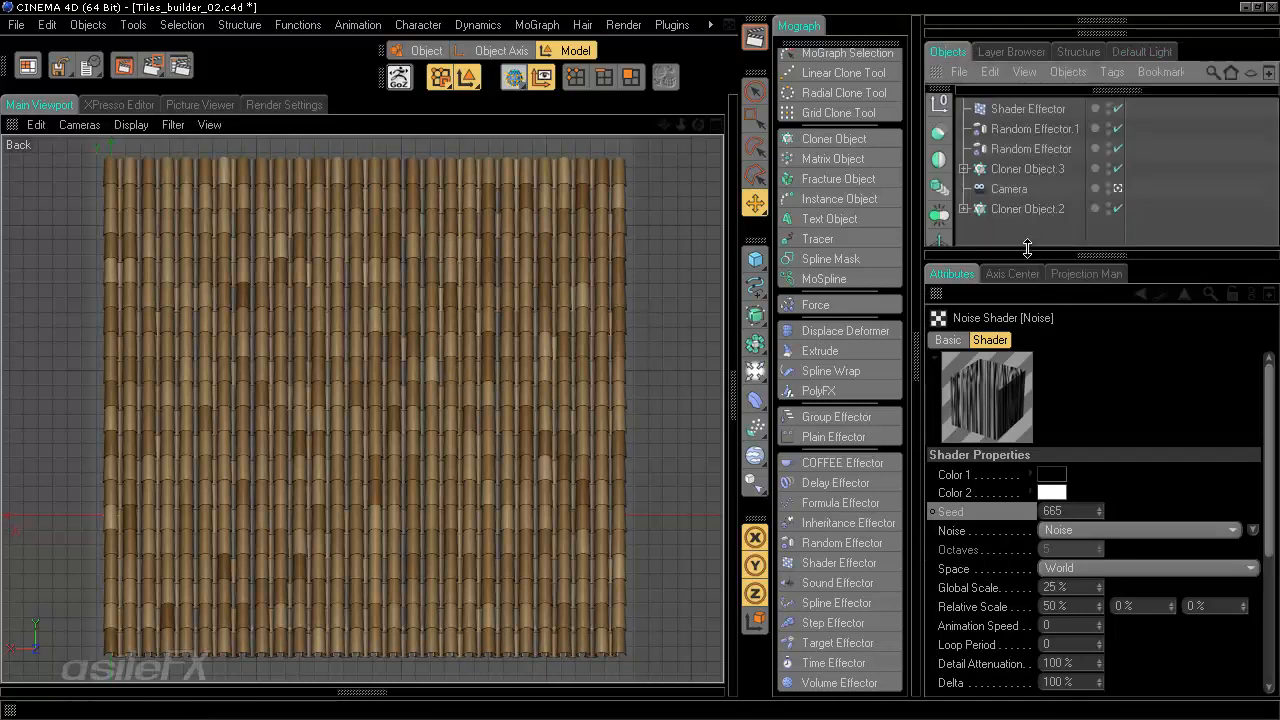
pyautogui.moveTo(1029, 257); pyautogui.dragTo(1029, 356)
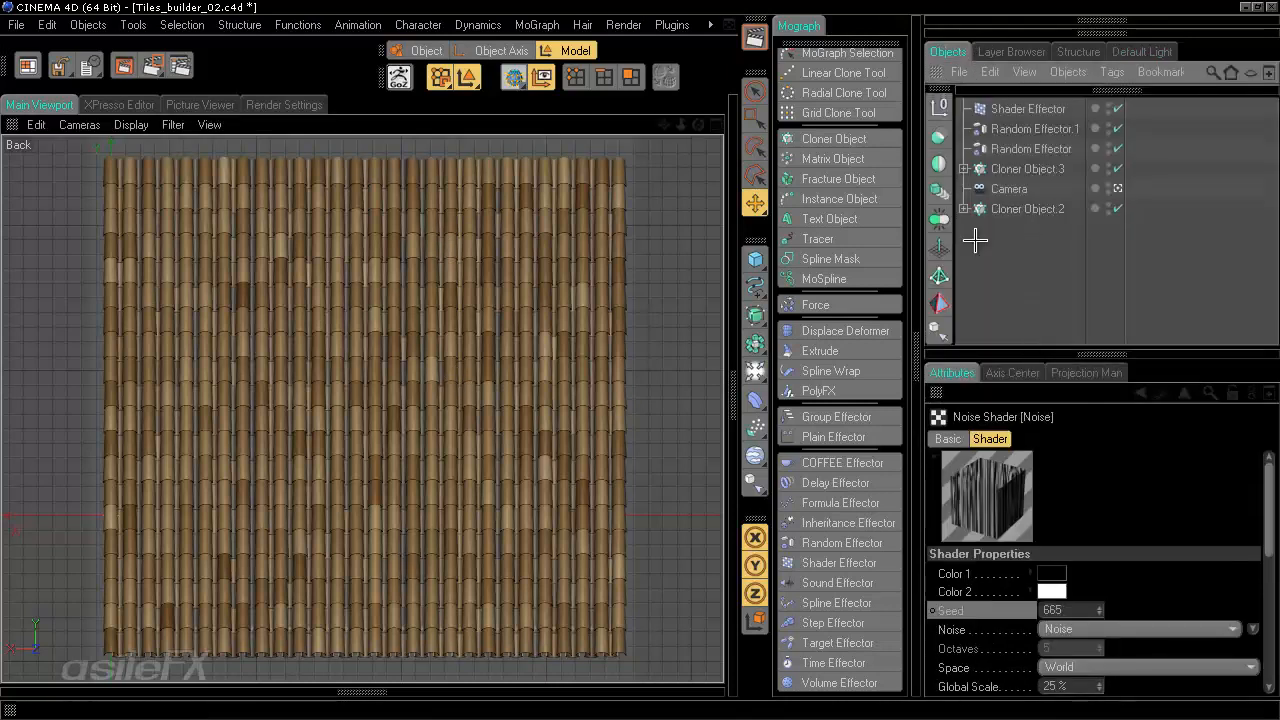
pyautogui.click(963, 169)
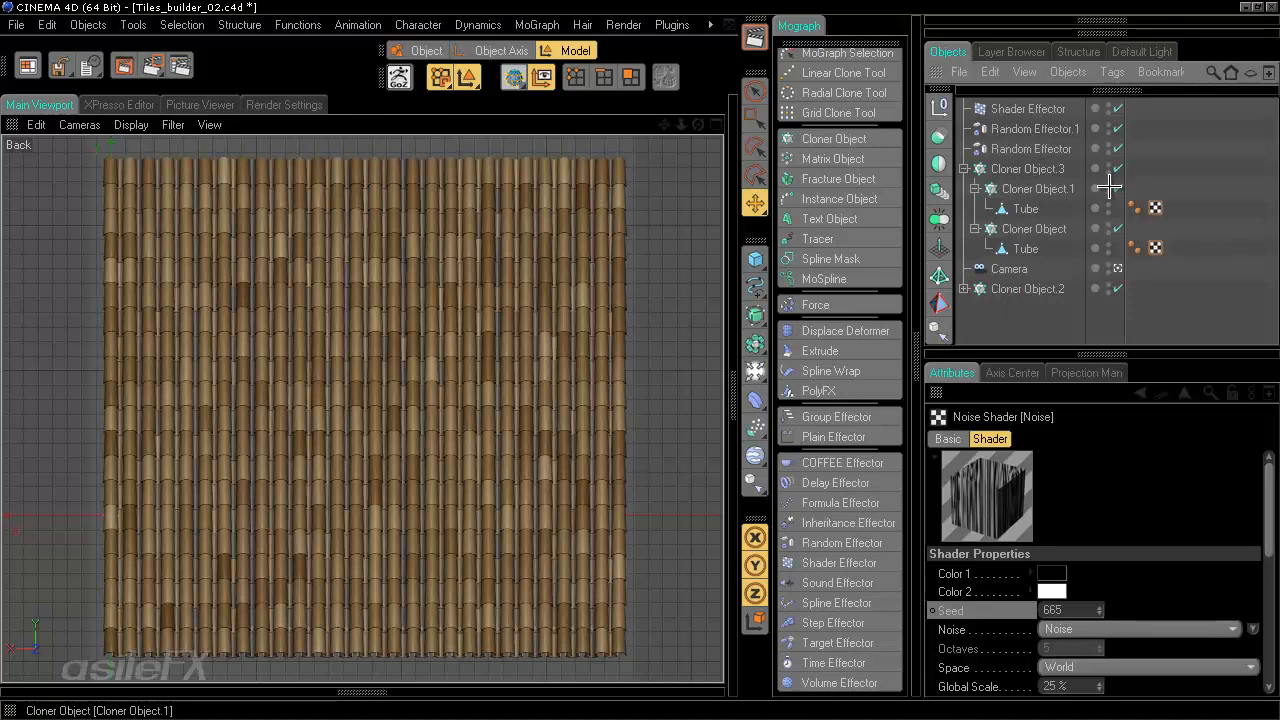
pyautogui.click(1118, 188)
pyautogui.rightClick(1056, 188)
pyautogui.moveTo(1016, 105)
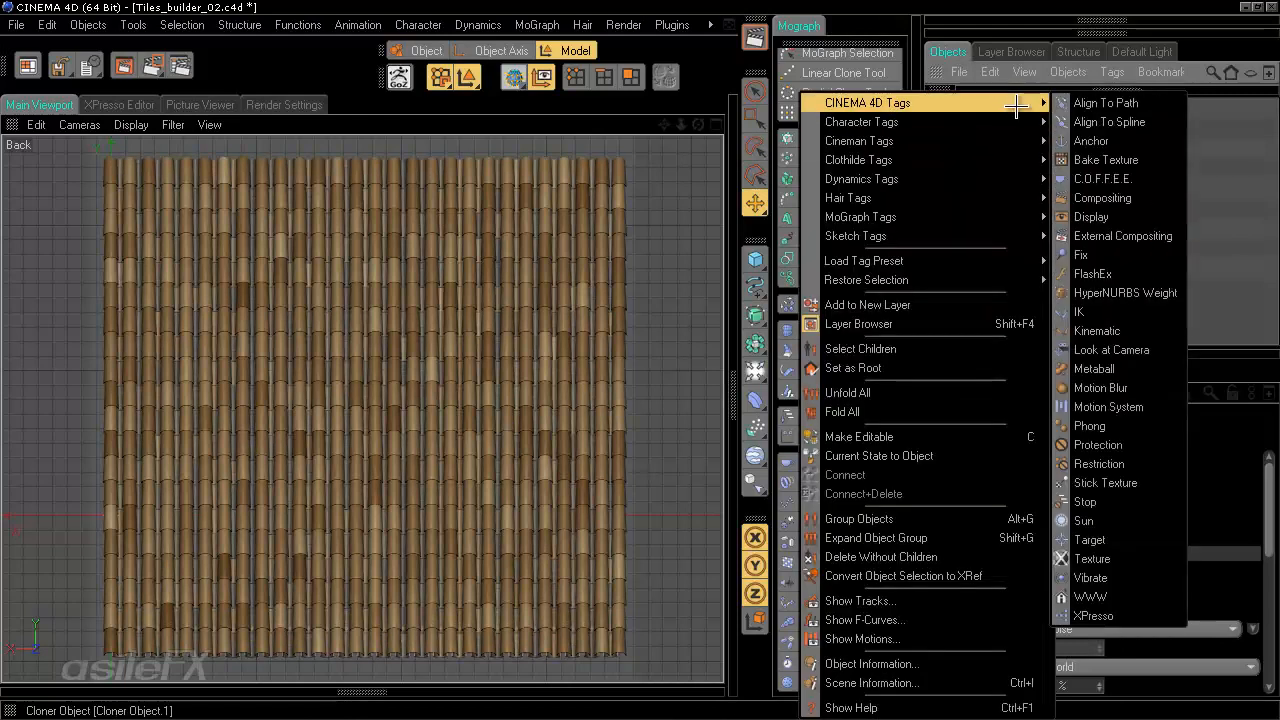
pyautogui.click(1104, 198)
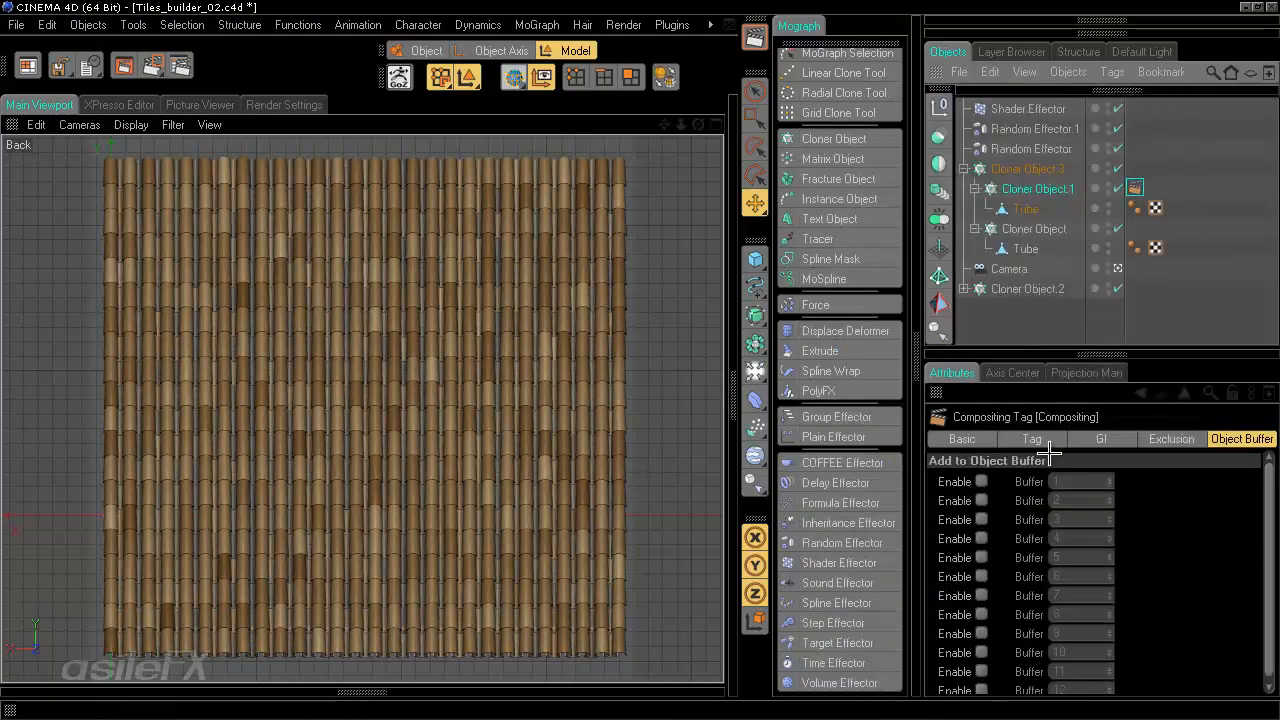
pyautogui.click(981, 481)
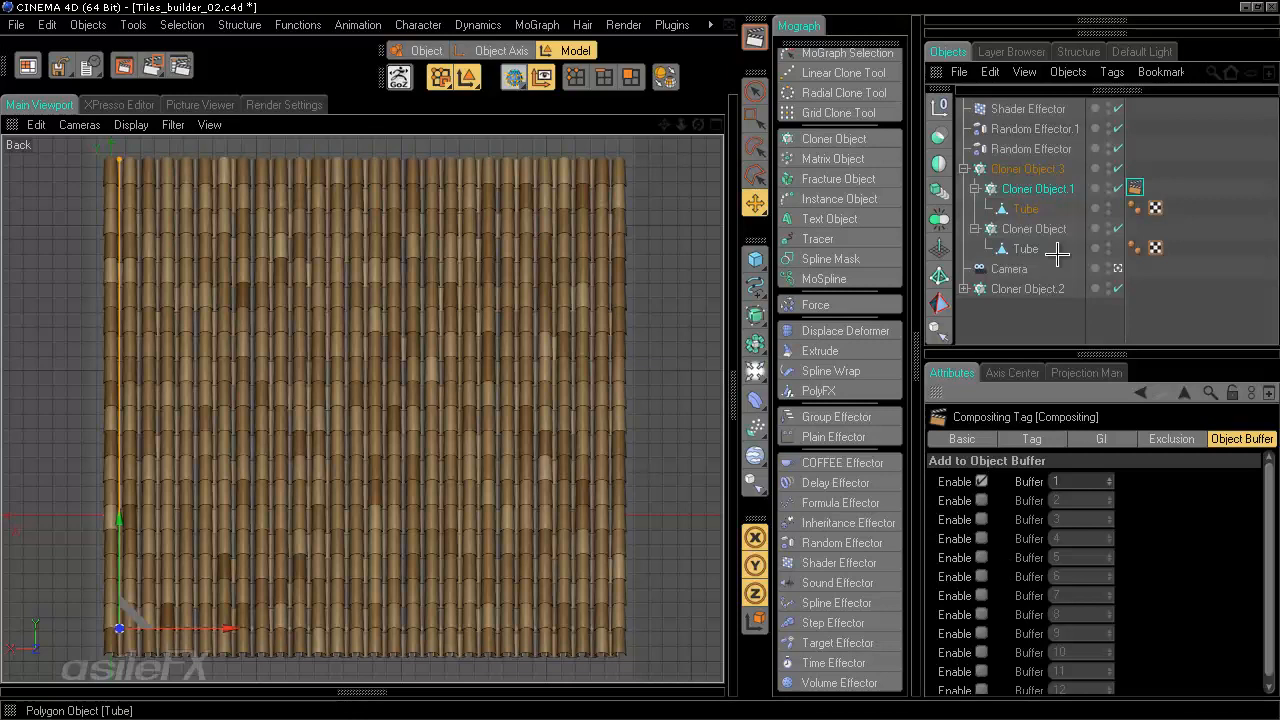
# - Add a Compositing tag to Cloner Object and enable Object Buffer 2 in it
pyautogui.click(1034, 229)
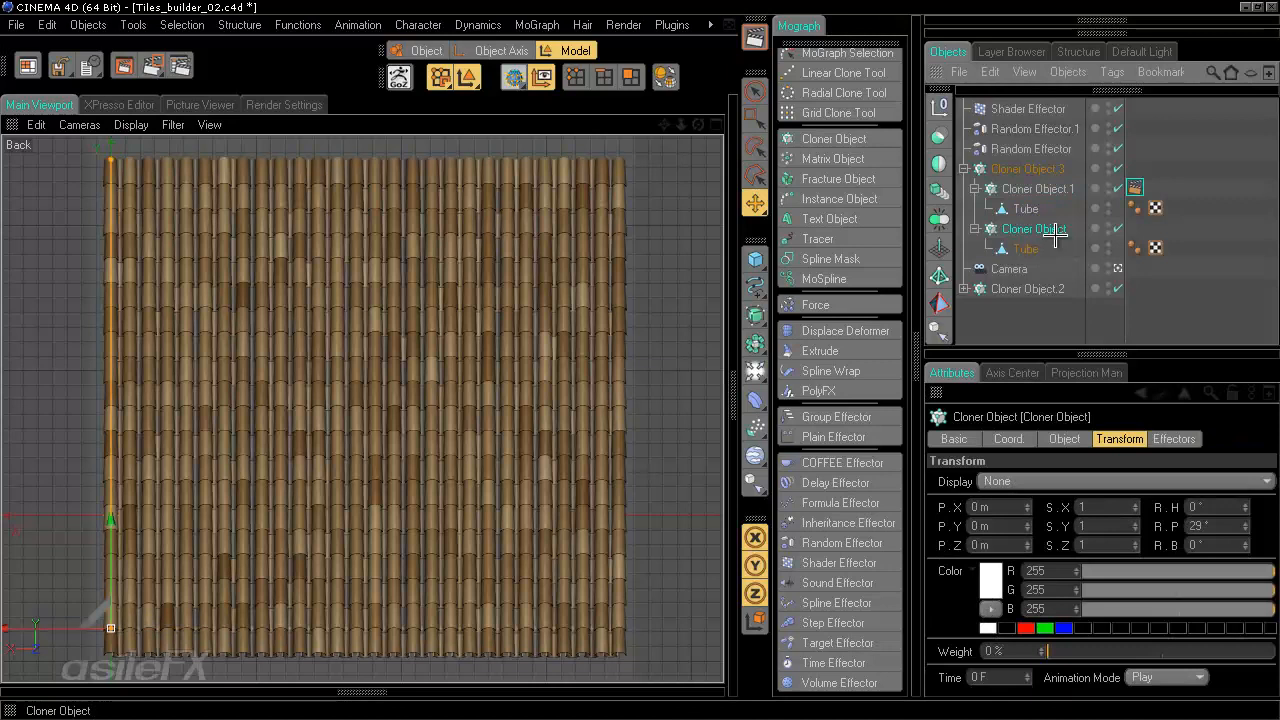
pyautogui.rightClick(1036, 229)
pyautogui.moveTo(1006, 113)
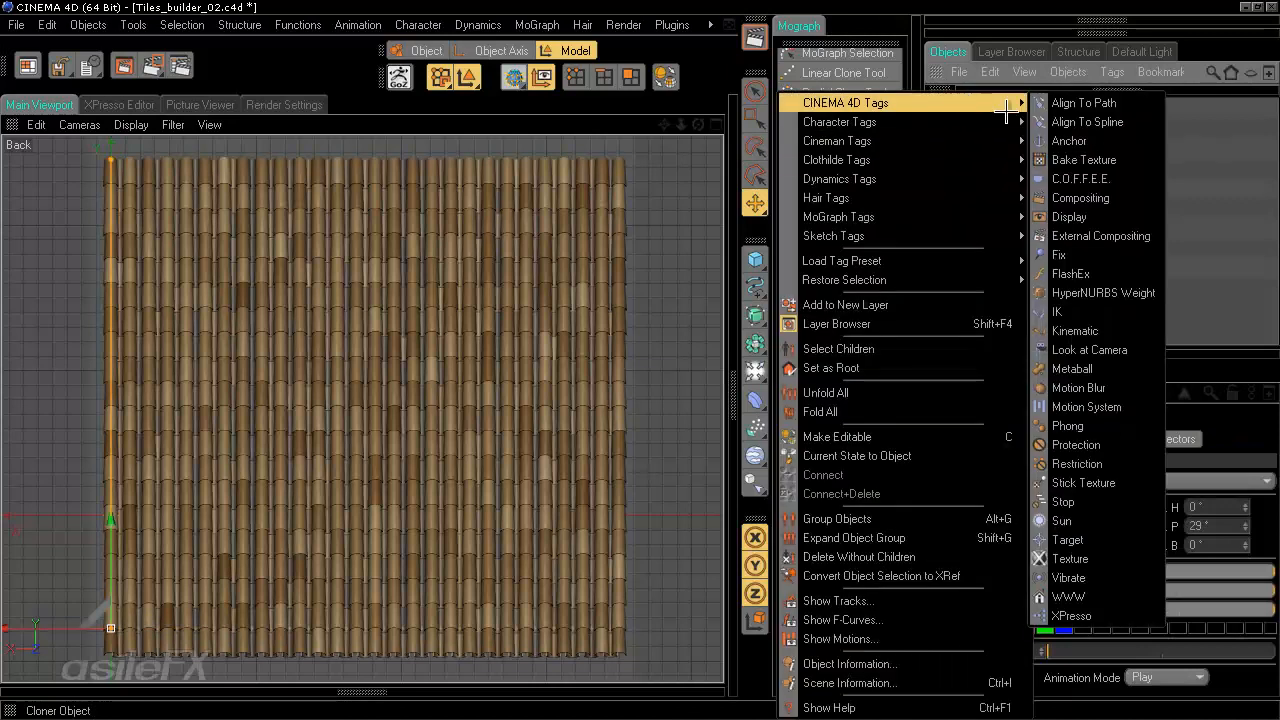
pyautogui.click(1080, 197)
pyautogui.click(981, 500)
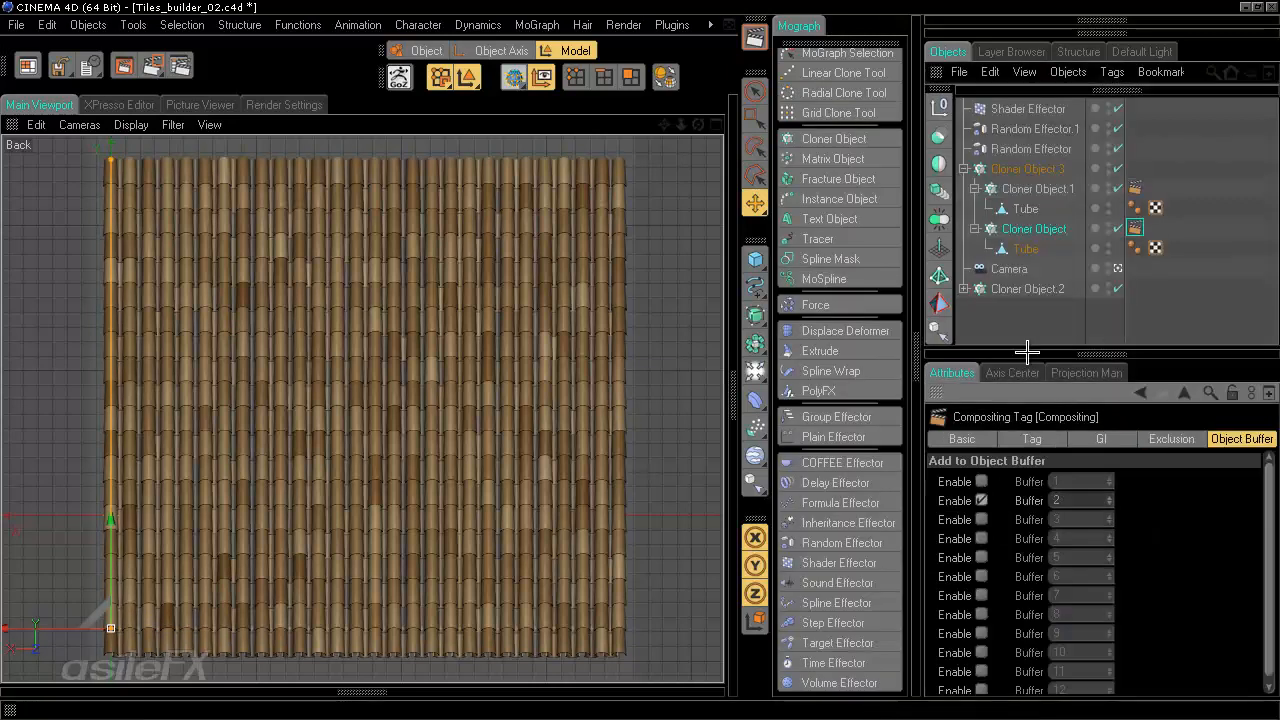
# - Add a Compositing tag to Cloner Object.2 and enable an object buffer in it
pyautogui.click(1041, 291)
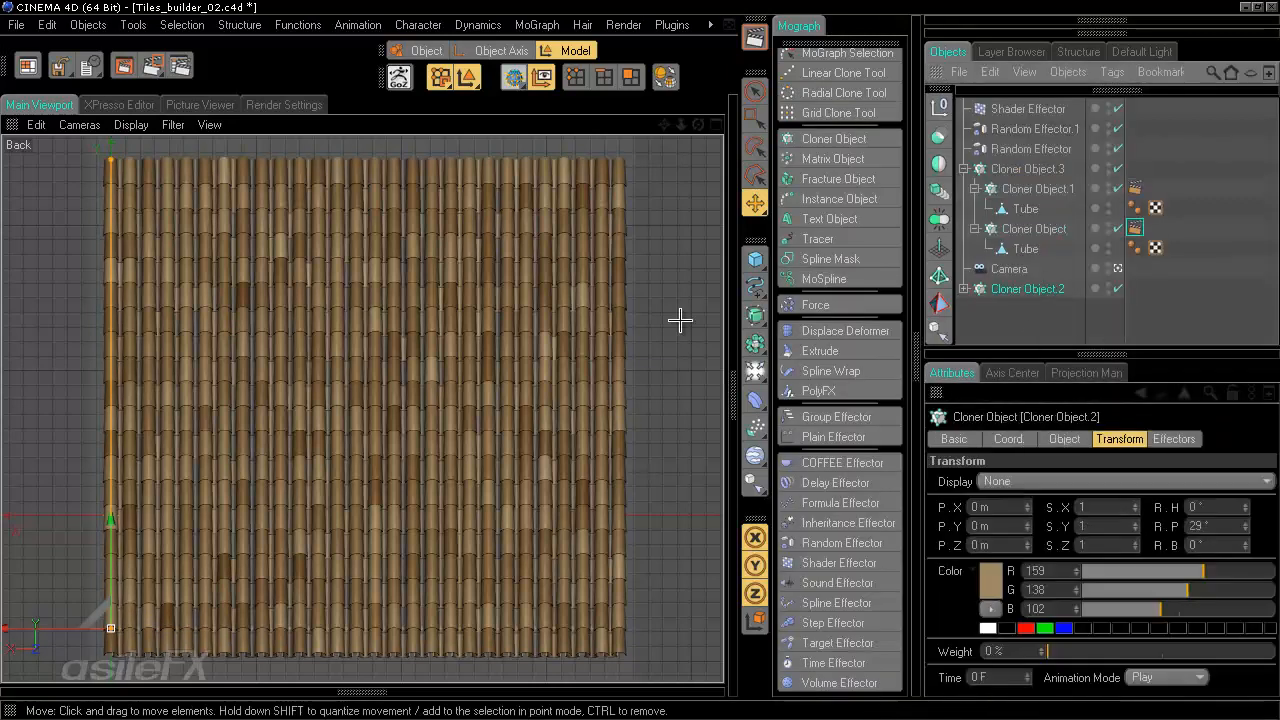
pyautogui.rightClick(1036, 288)
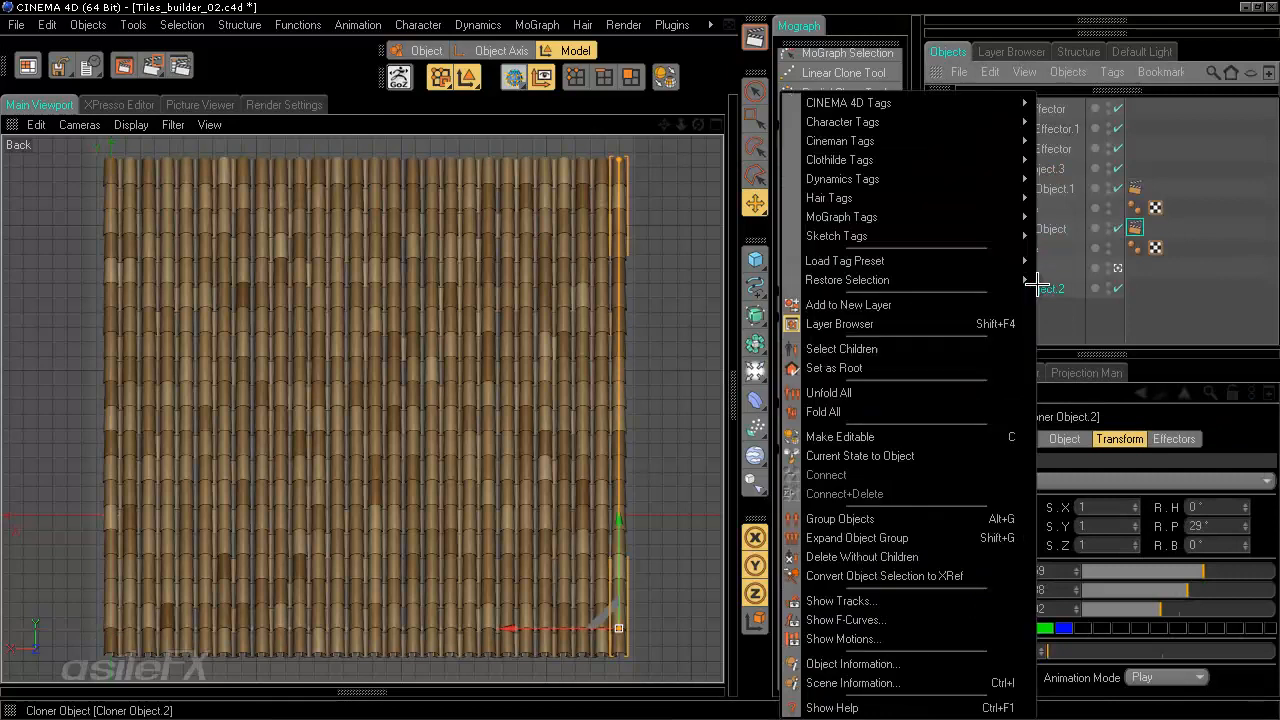
pyautogui.moveTo(962, 107)
pyautogui.click(1083, 197)
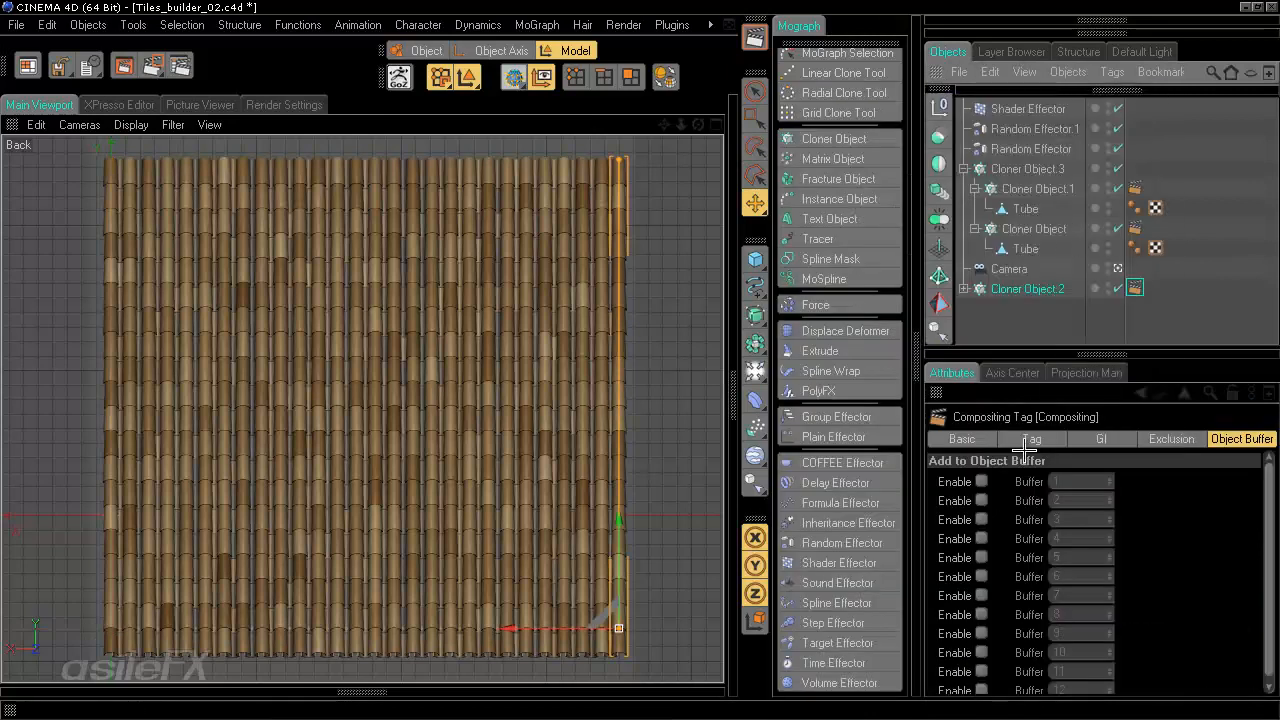
pyautogui.click(981, 500)
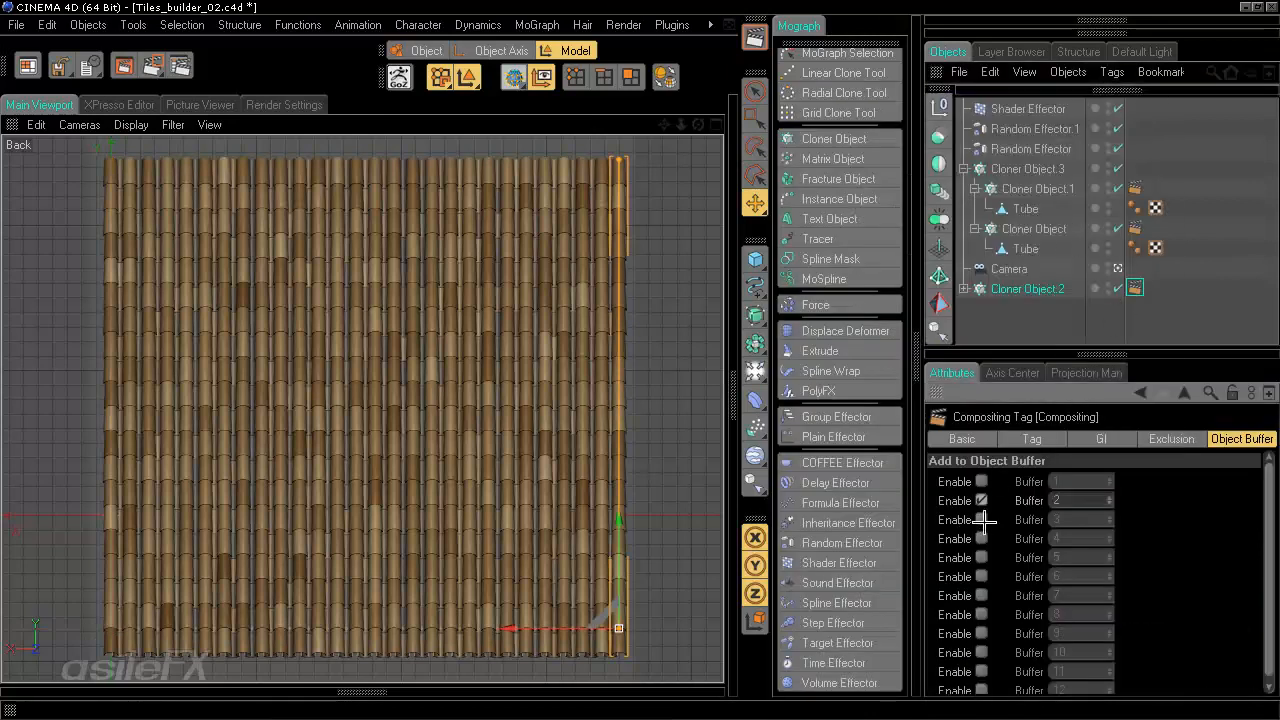
# - Adjust the Compositing tags' object buffer settings, enabling Object Buffer 3 on a tag
pyautogui.keyDown('ctrl'); pyautogui.moveTo(1134, 288); pyautogui.dragTo(1135, 228); pyautogui.keyUp('ctrl')
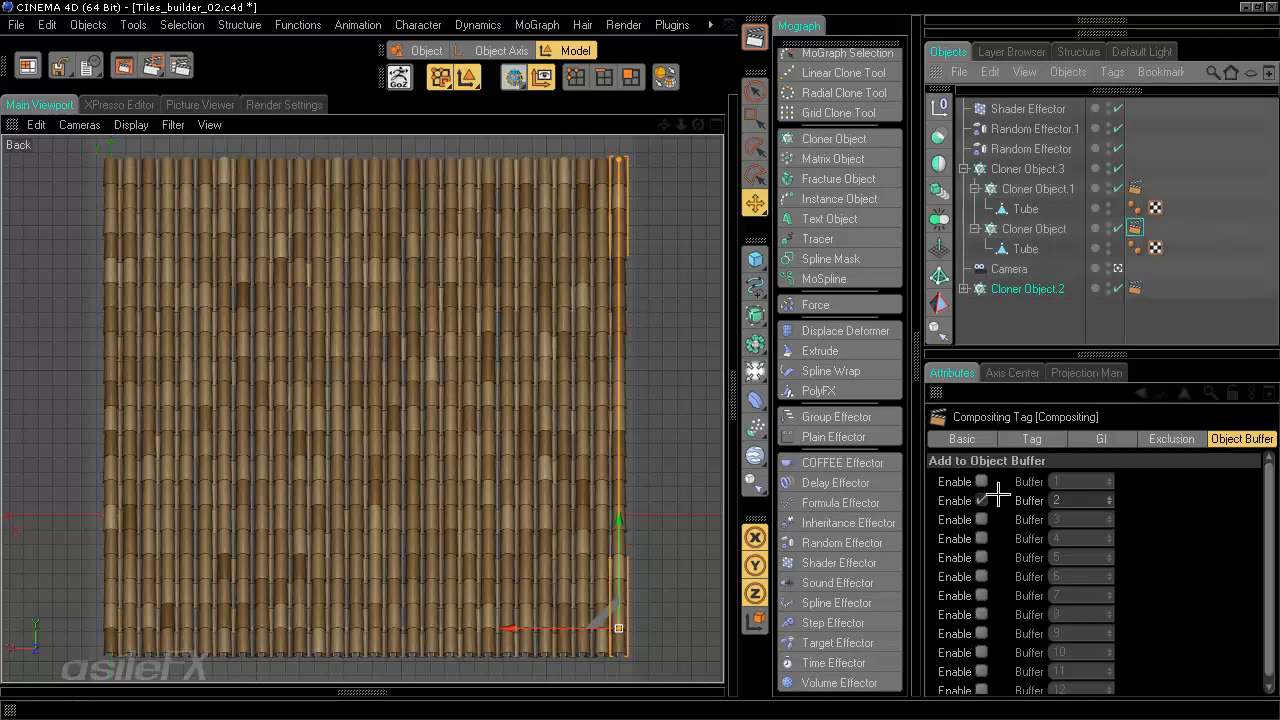
pyautogui.click(1135, 188)
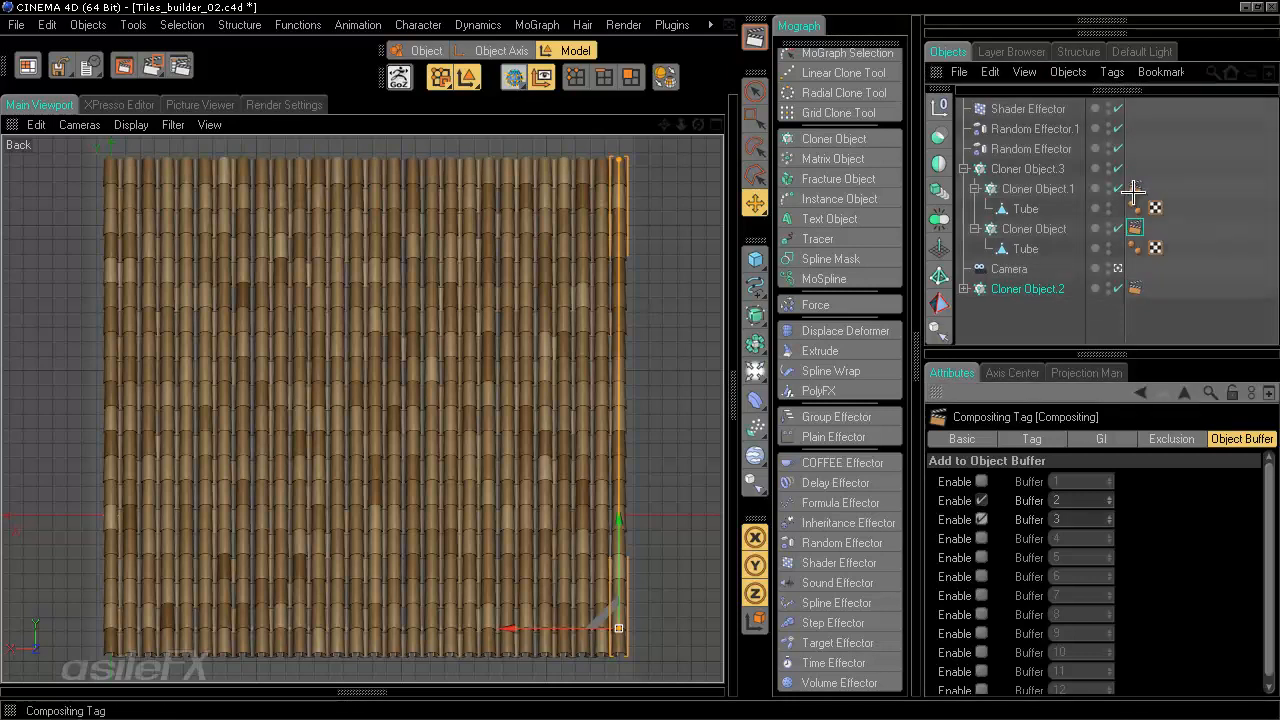
pyautogui.click(981, 519)
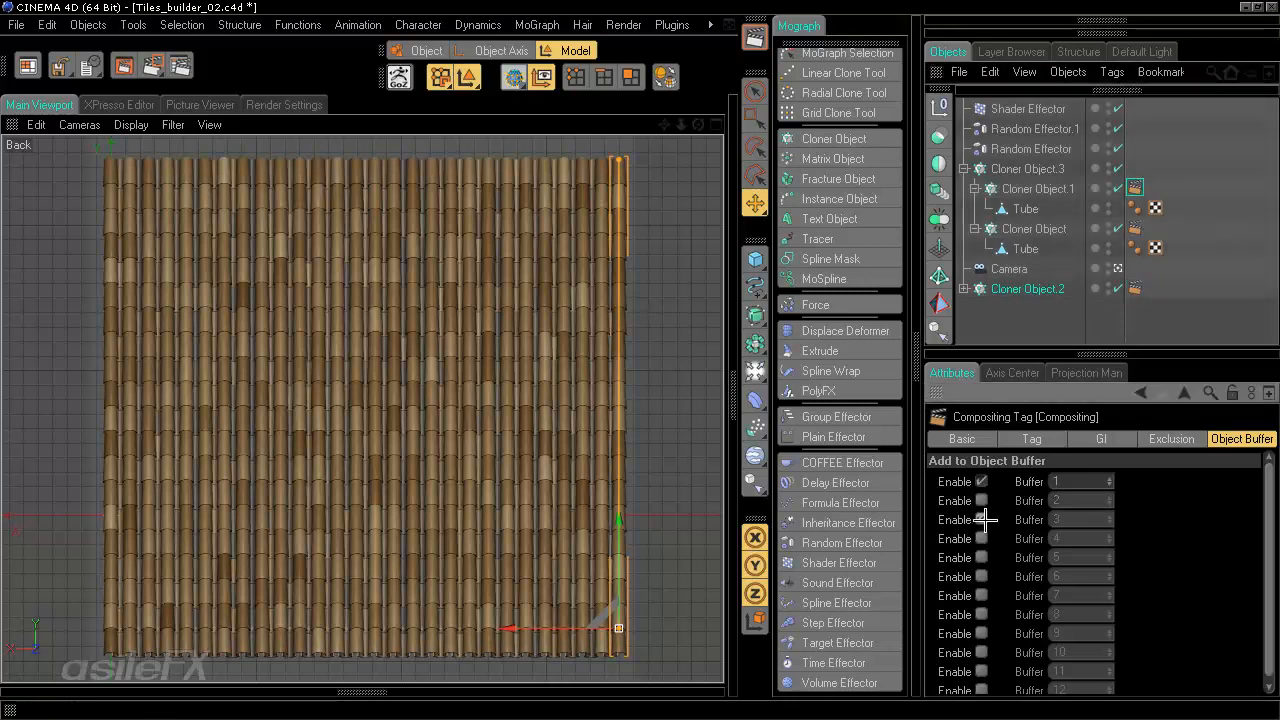
pyautogui.click(1049, 313)
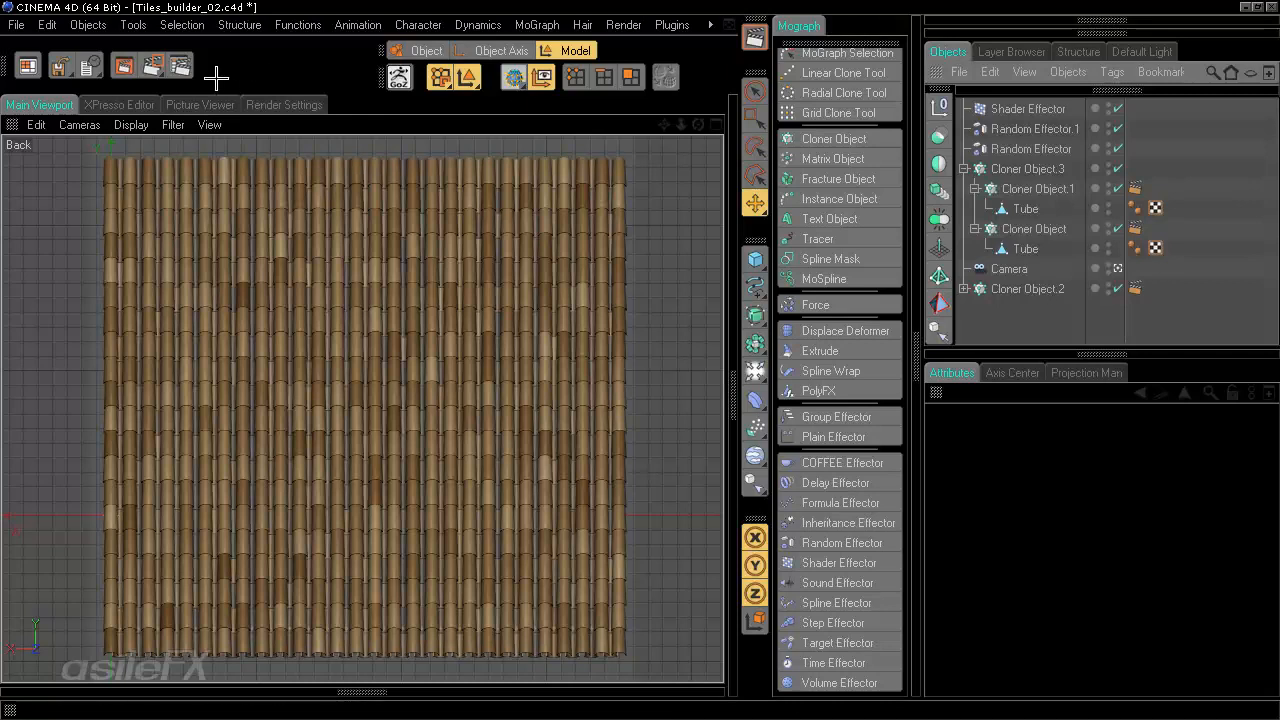
# - Save the project and inspect the rendered pass layers in the Picture Viewer, zooming into the Material Normal pass
pyautogui.click(16, 24)
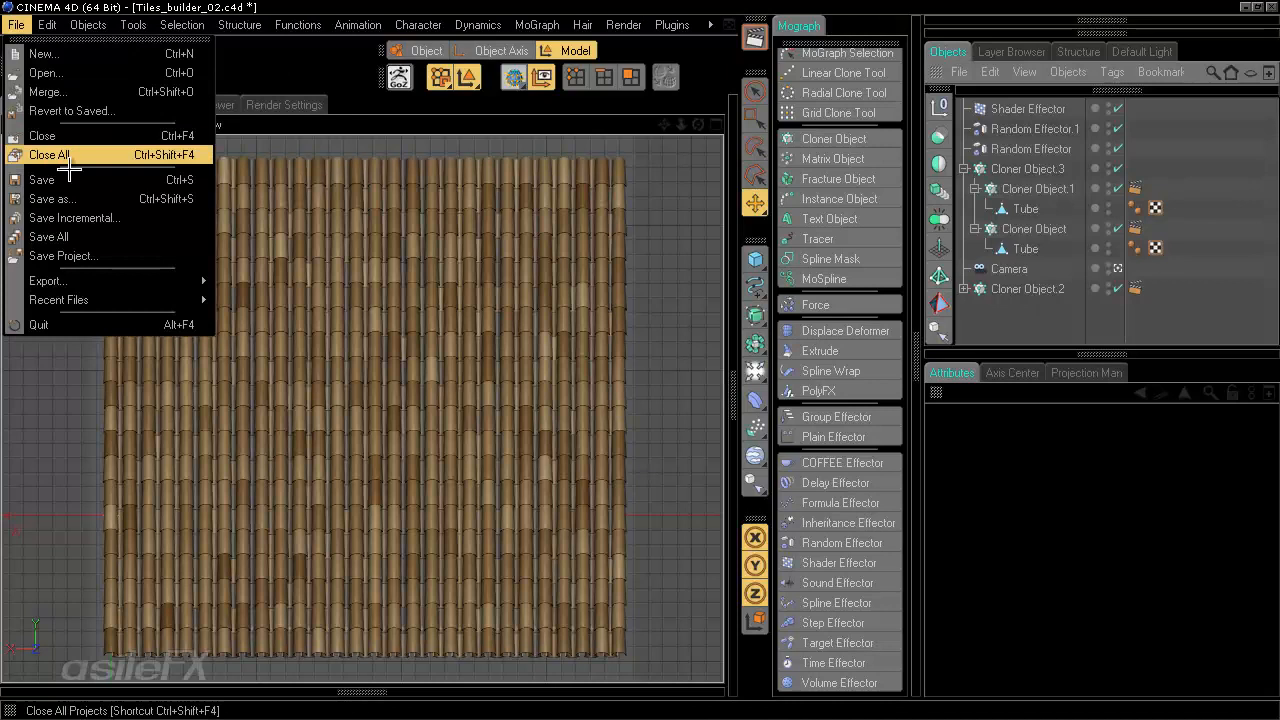
pyautogui.click(150, 158)
pyautogui.click(152, 65)
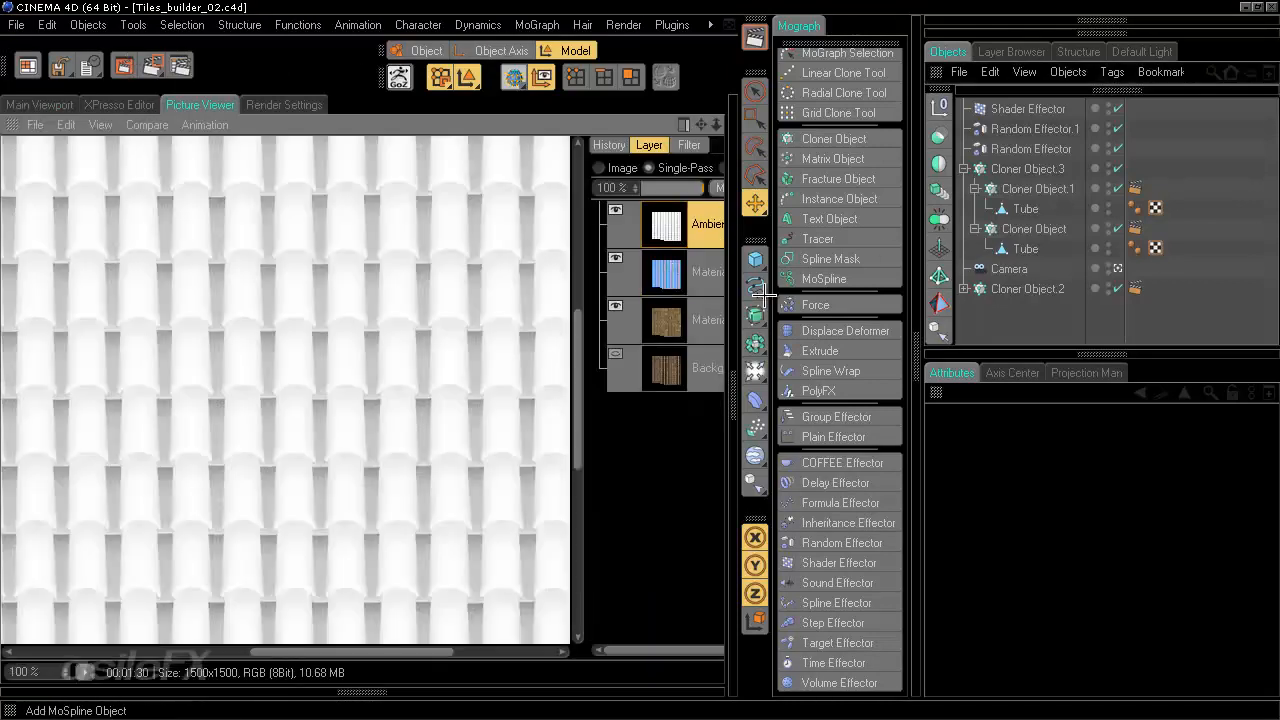
pyautogui.click(694, 278)
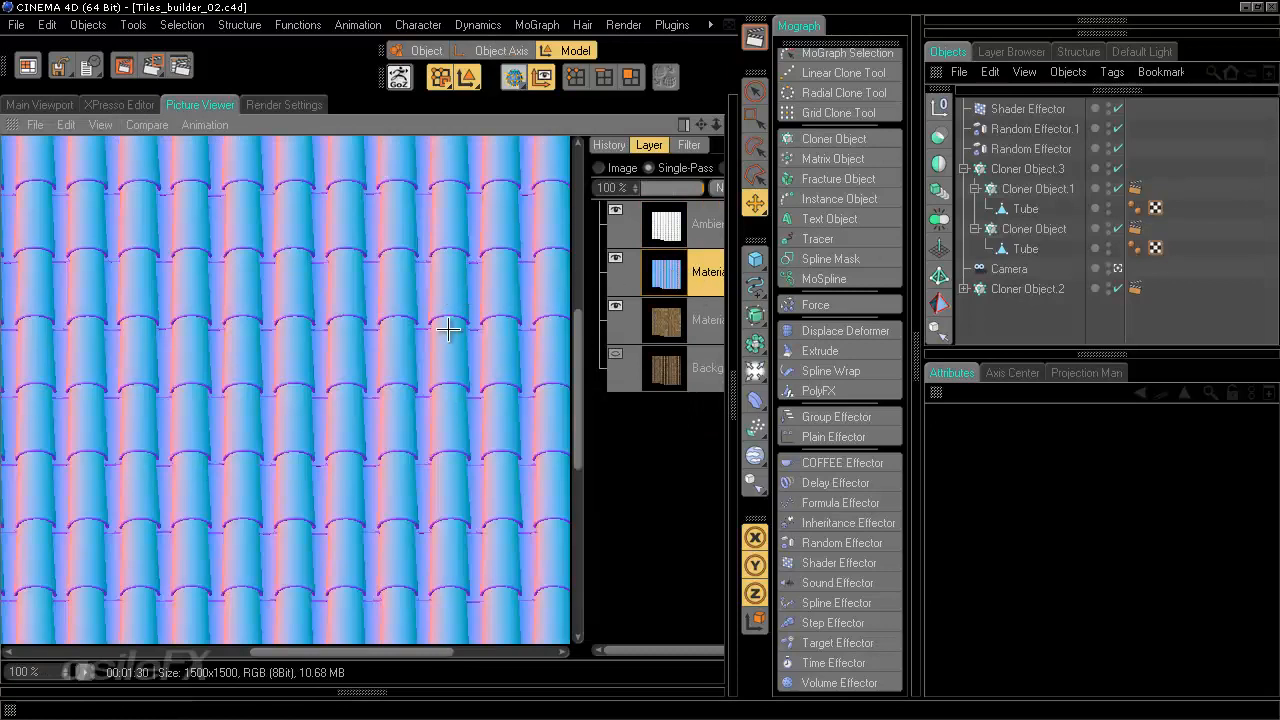
pyautogui.scroll(5, 434, 443)
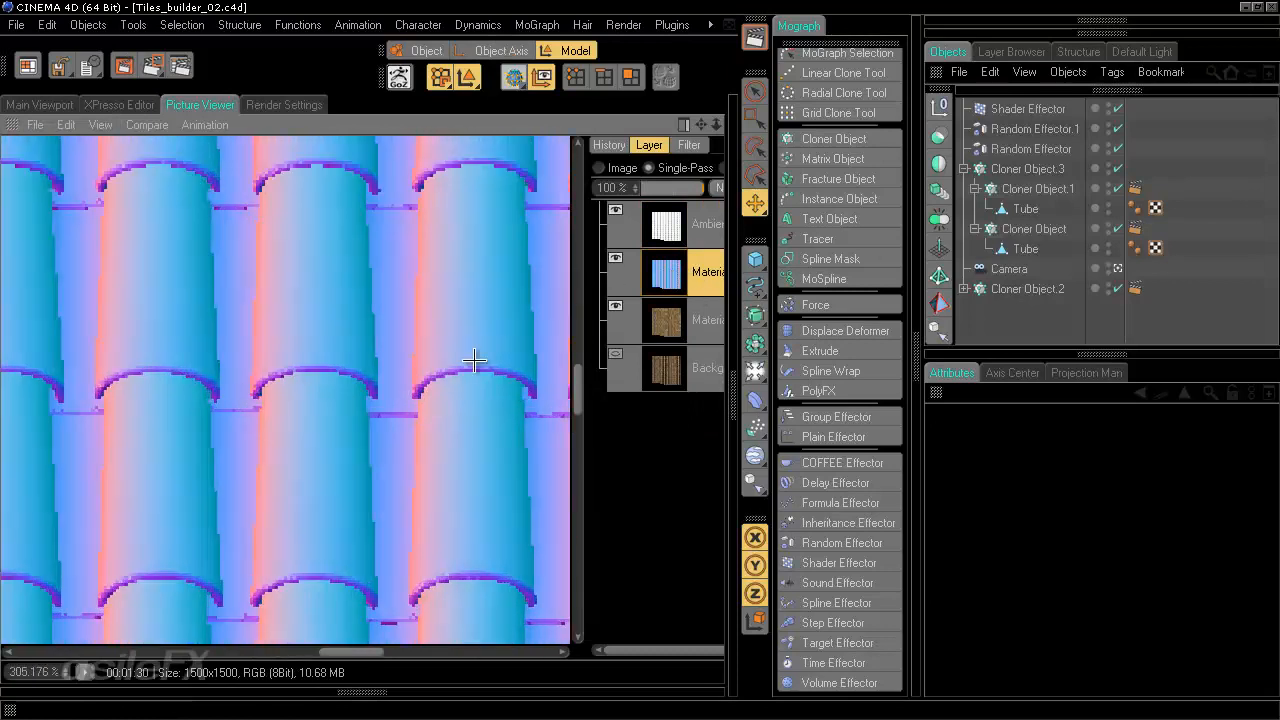
pyautogui.keyDown('alt'); pyautogui.moveTo(536, 347); pyautogui.dragTo(351, 366, button='middle'); pyautogui.keyUp('alt')
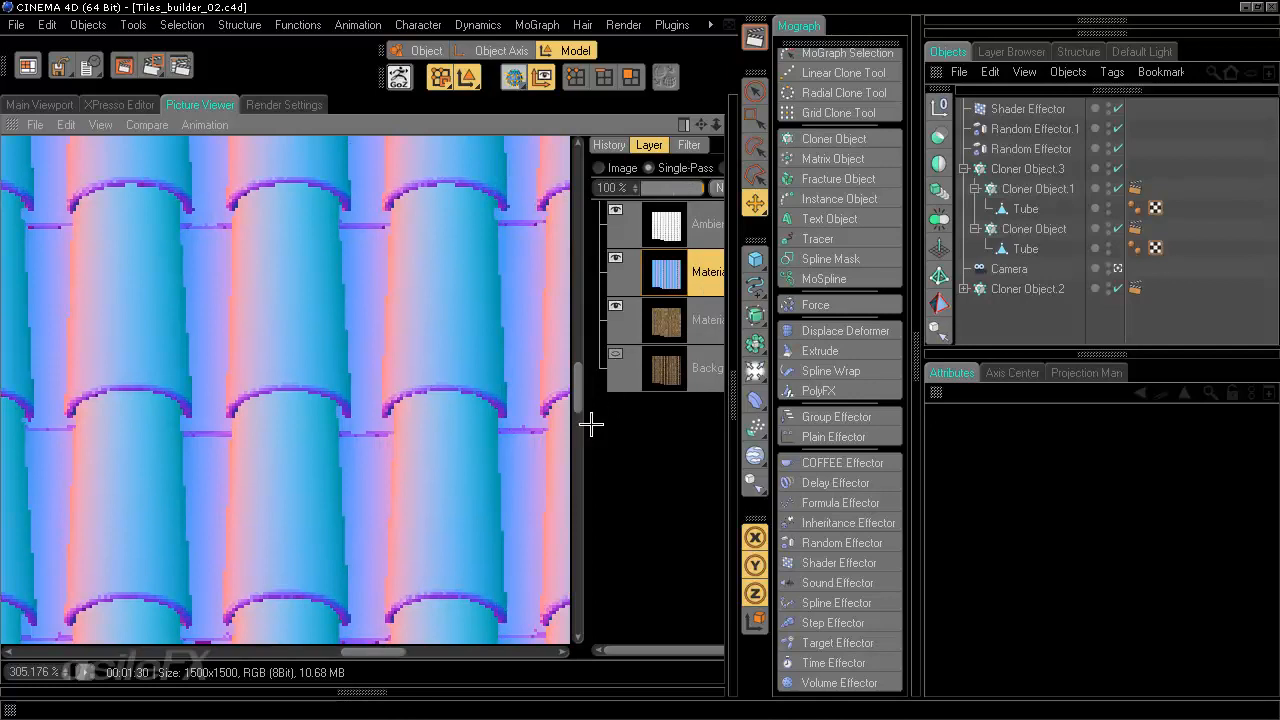
pyautogui.click(690, 322)
pyautogui.click(695, 270)
pyautogui.click(695, 220)
pyautogui.click(695, 270)
# - Enable Consider Multi-Passes in the Anti-Aliasing render settings
pyautogui.click(272, 105)
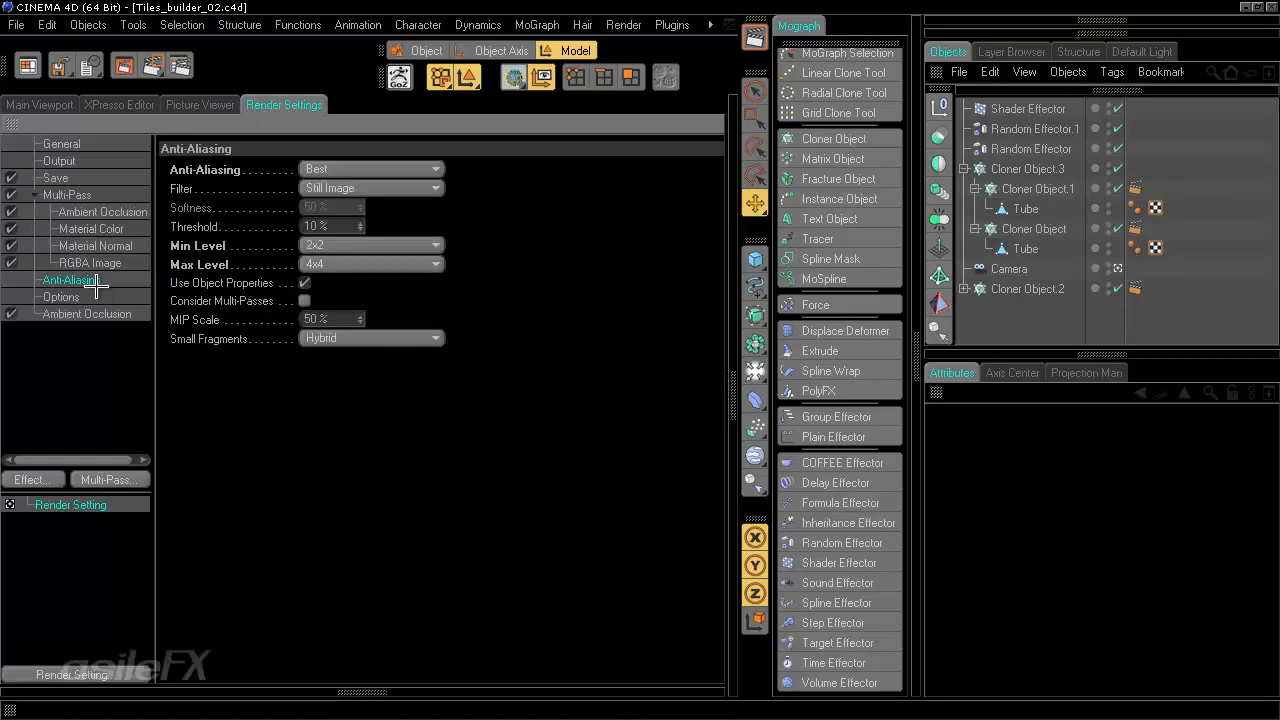
pyautogui.click(304, 301)
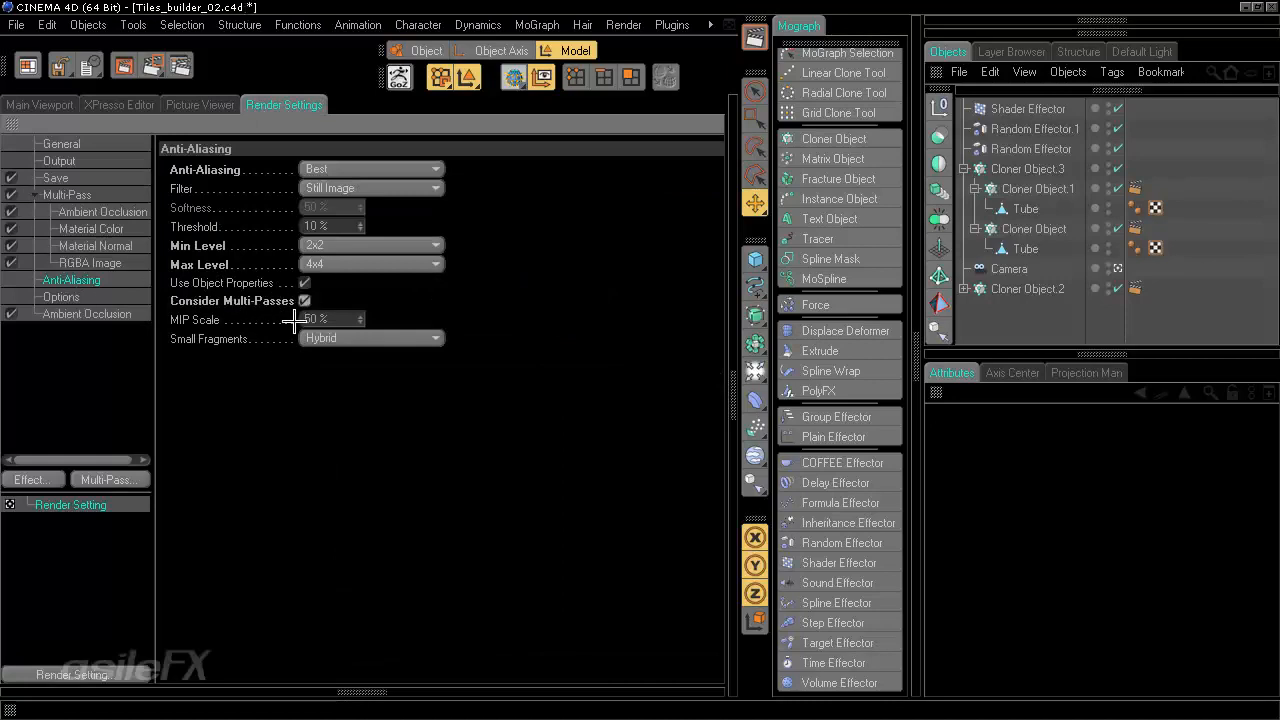
# - Add three Object Buffer passes to the Multi-Pass list
pyautogui.click(67, 195)
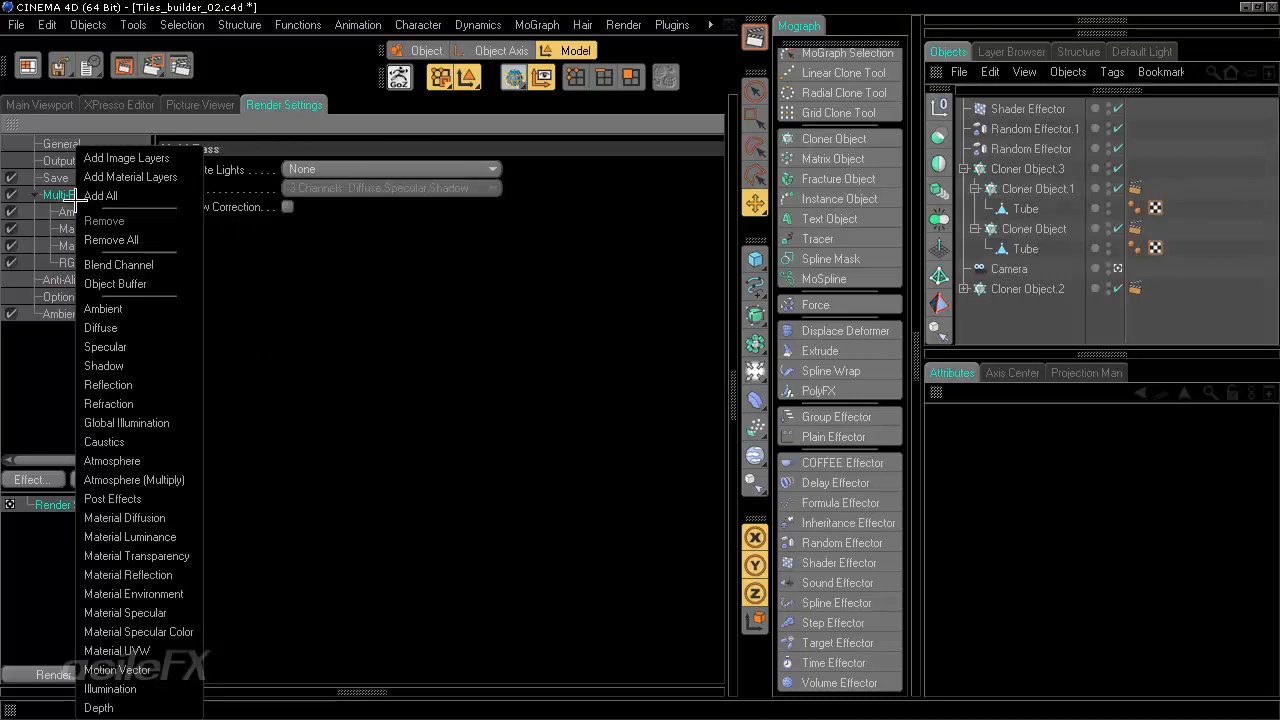
pyautogui.rightClick(70, 195)
pyautogui.click(117, 283)
pyautogui.rightClick(80, 196)
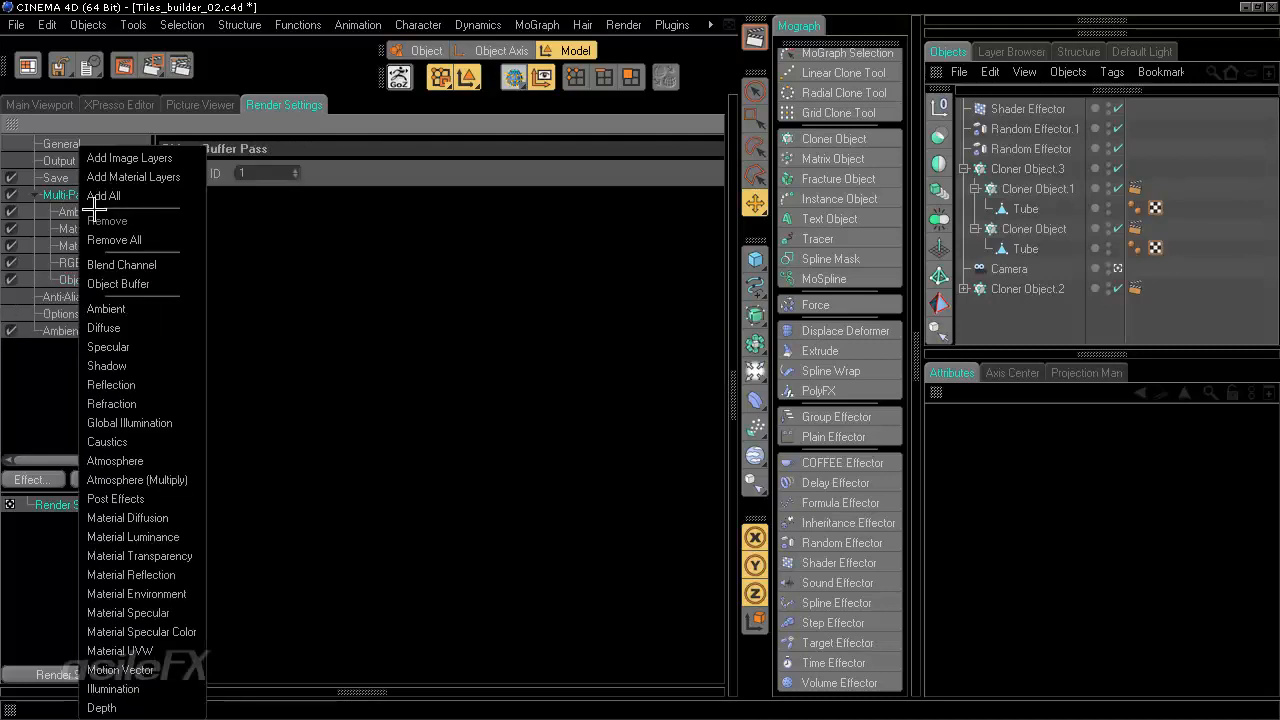
pyautogui.click(121, 281)
pyautogui.rightClick(82, 195)
pyautogui.click(121, 283)
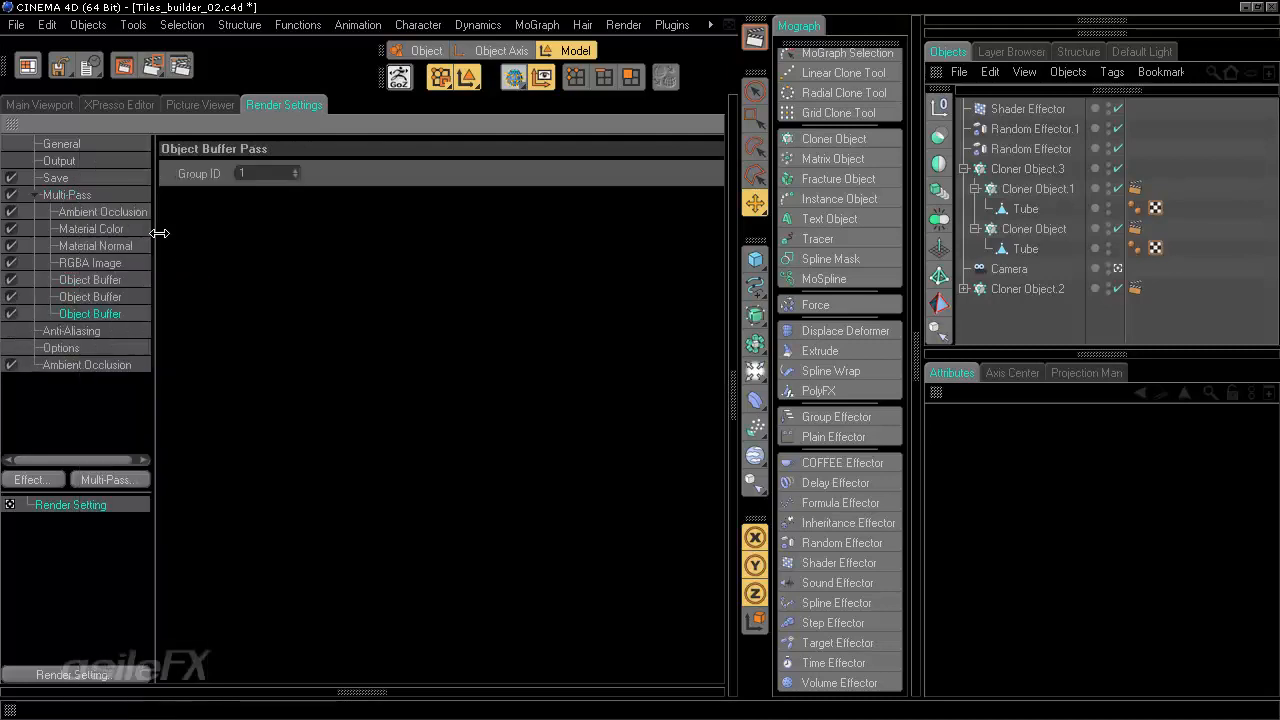
# - Set the second and third Object Buffer passes' Group IDs to 2 and 3
pyautogui.click(90, 303)
pyautogui.moveTo(248, 173); pyautogui.dragTo(214, 181)
pyautogui.write('2')
pyautogui.press('Return')
pyautogui.click(92, 312)
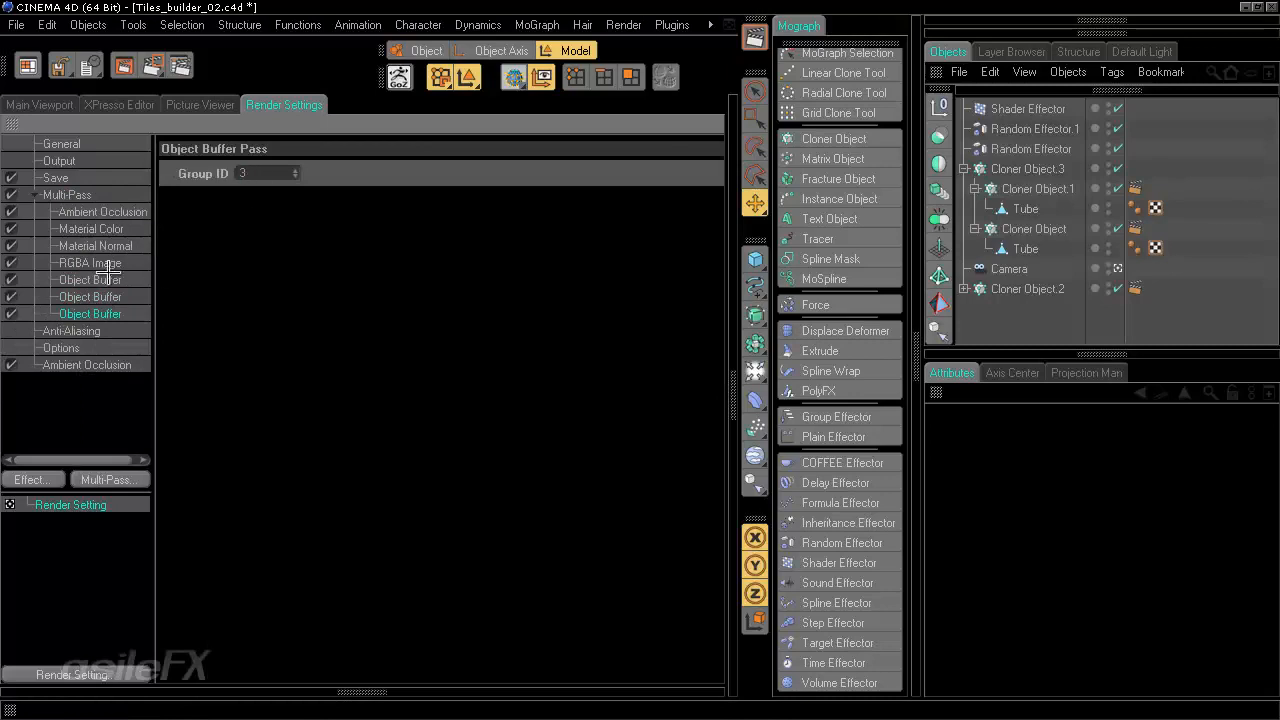
pyautogui.click(118, 277)
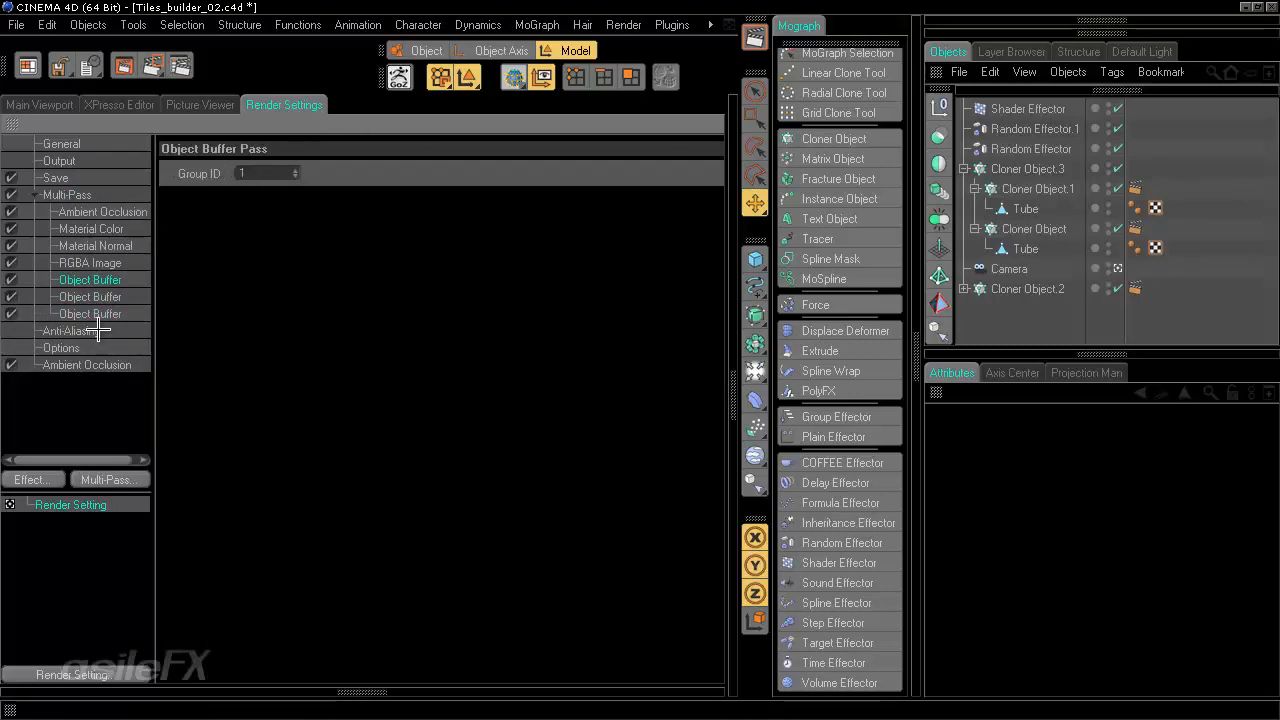
pyautogui.click(62, 104)
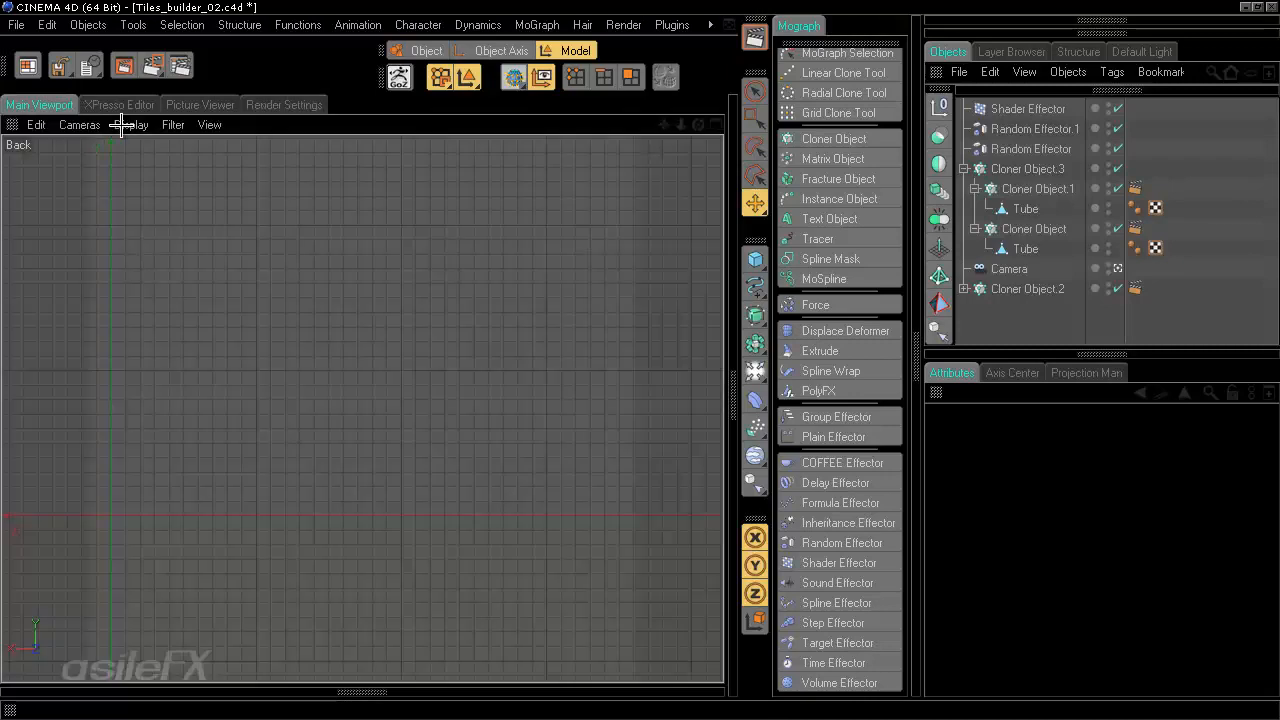
pyautogui.click(200, 104)
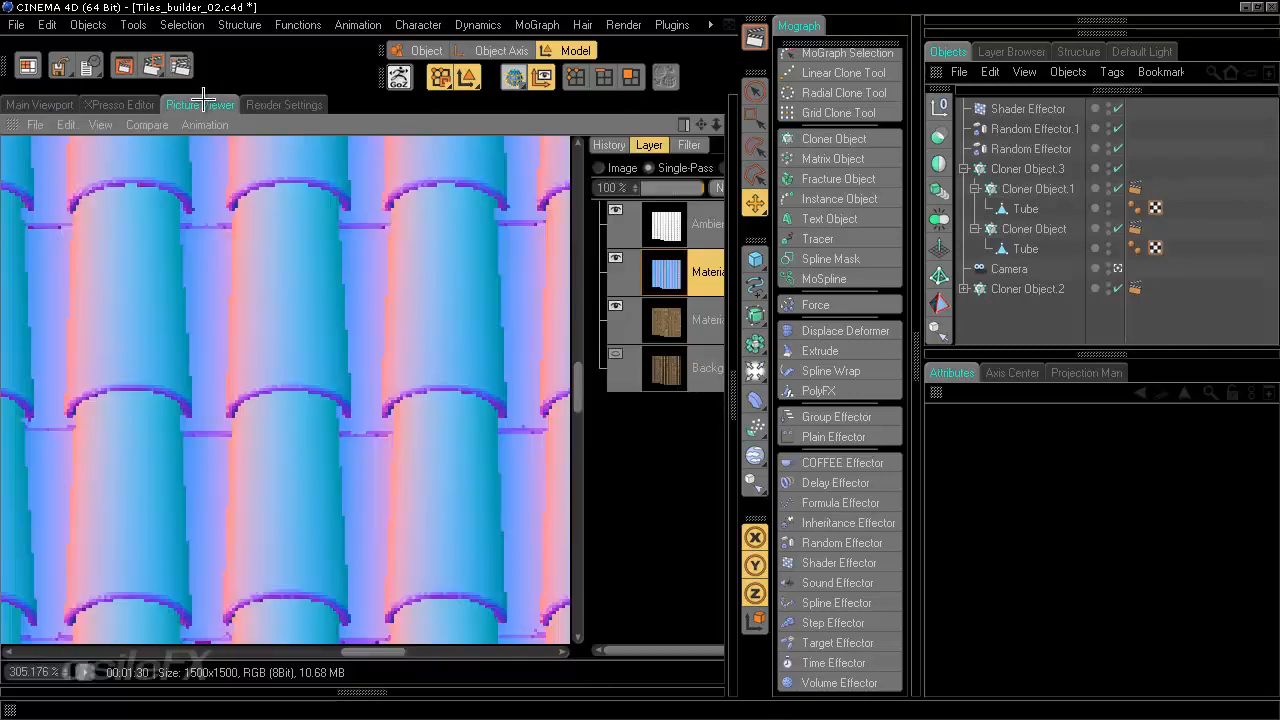
# - Render the scene in the Picture Viewer and inspect the Material Normal pass while zooming and panning
pyautogui.click(125, 68)
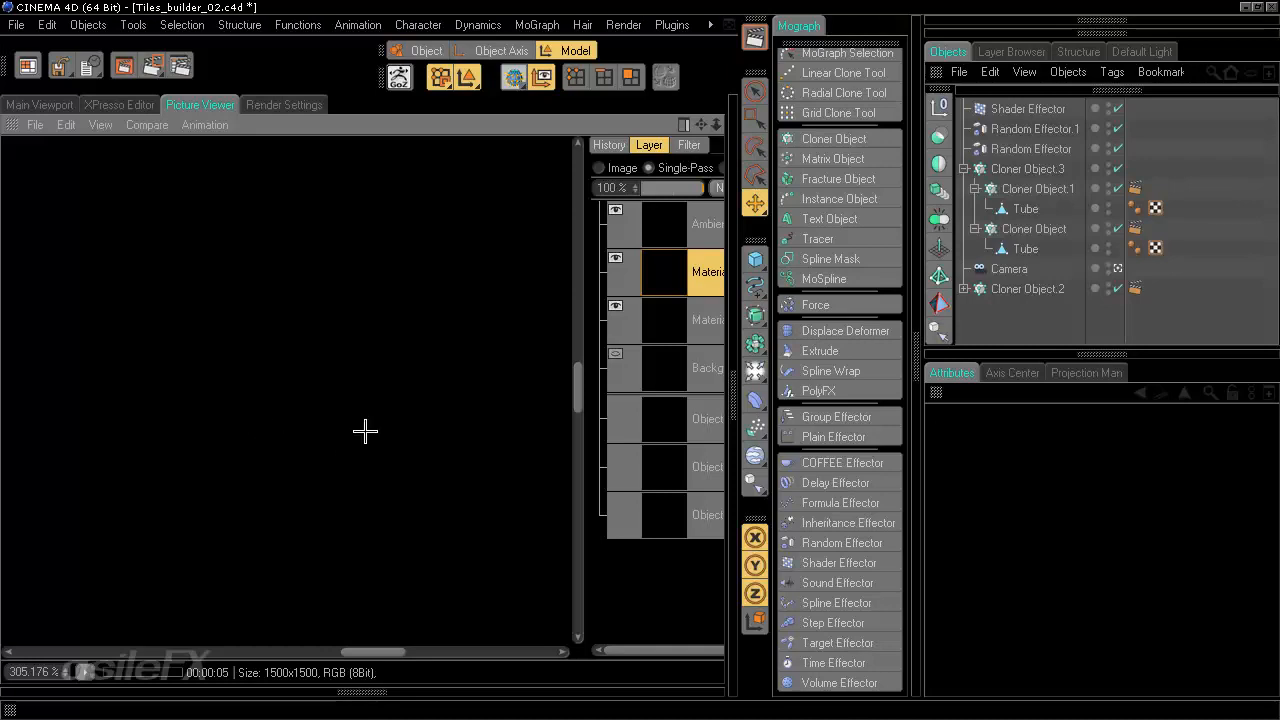
pyautogui.scroll(-5, 349, 434)
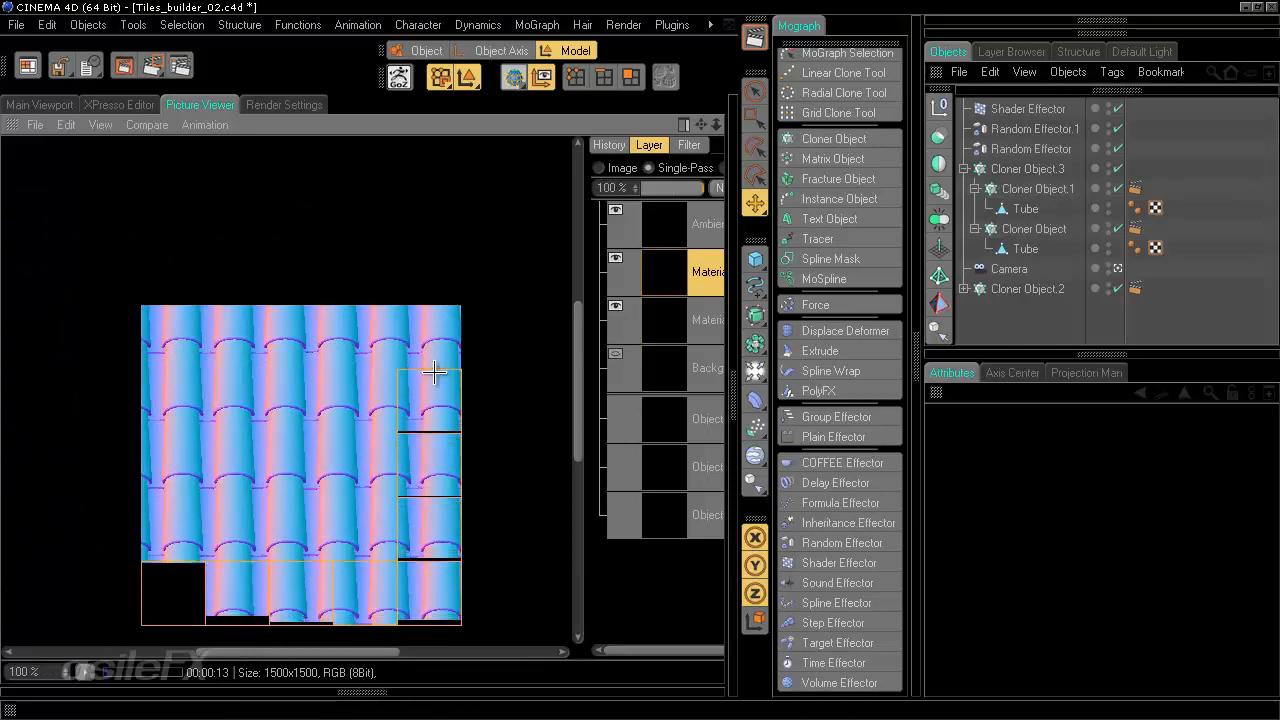
pyautogui.scroll(3, 434, 372)
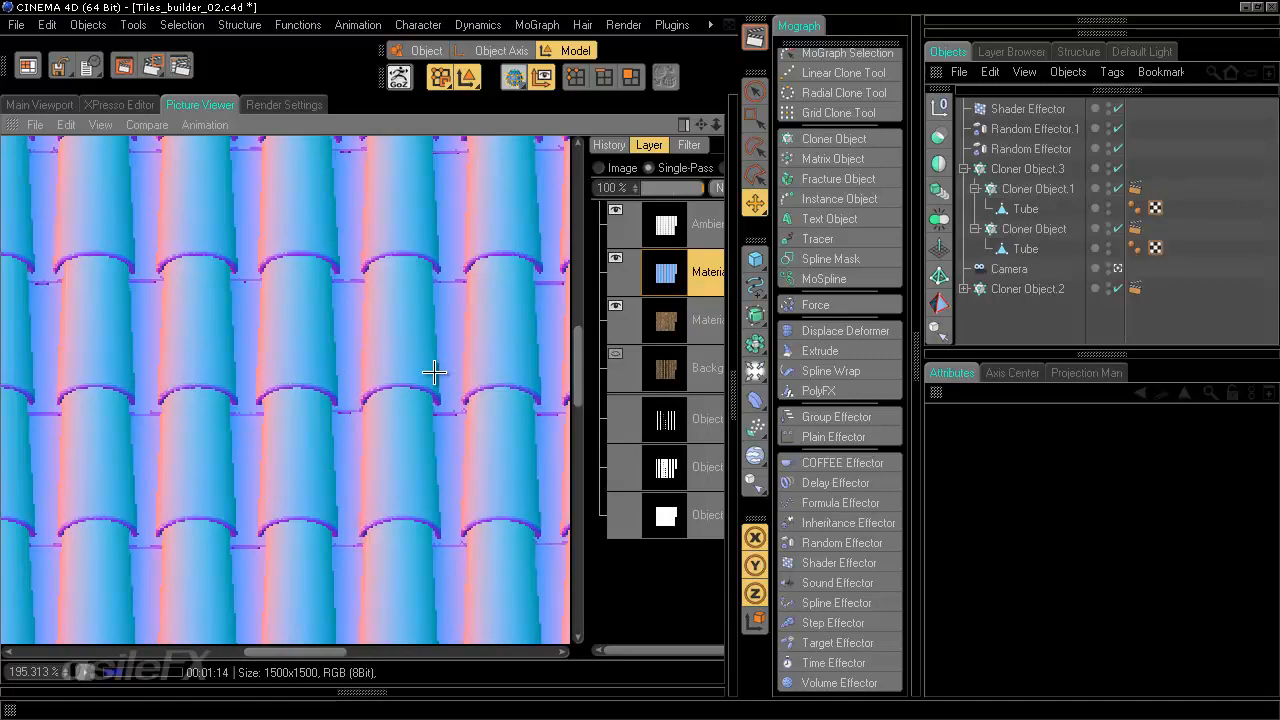
pyautogui.scroll(-2, 486, 382)
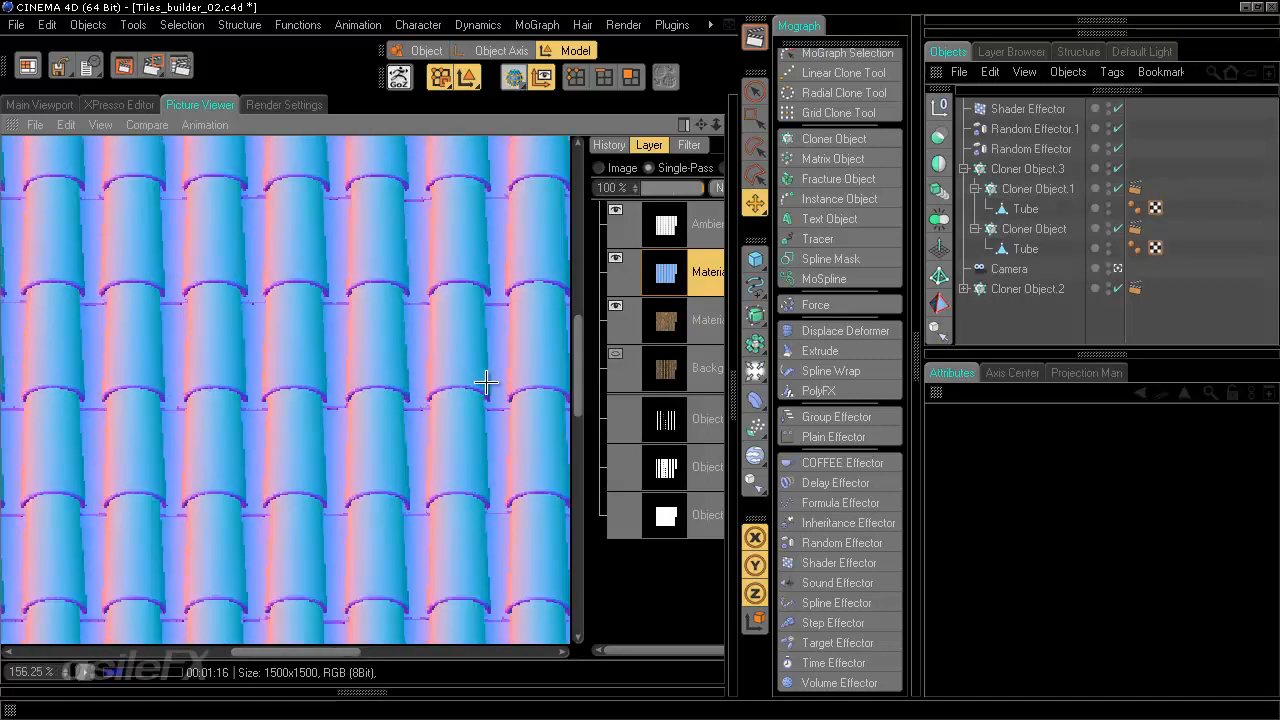
pyautogui.moveTo(425, 257); pyautogui.dragTo(439, 357)
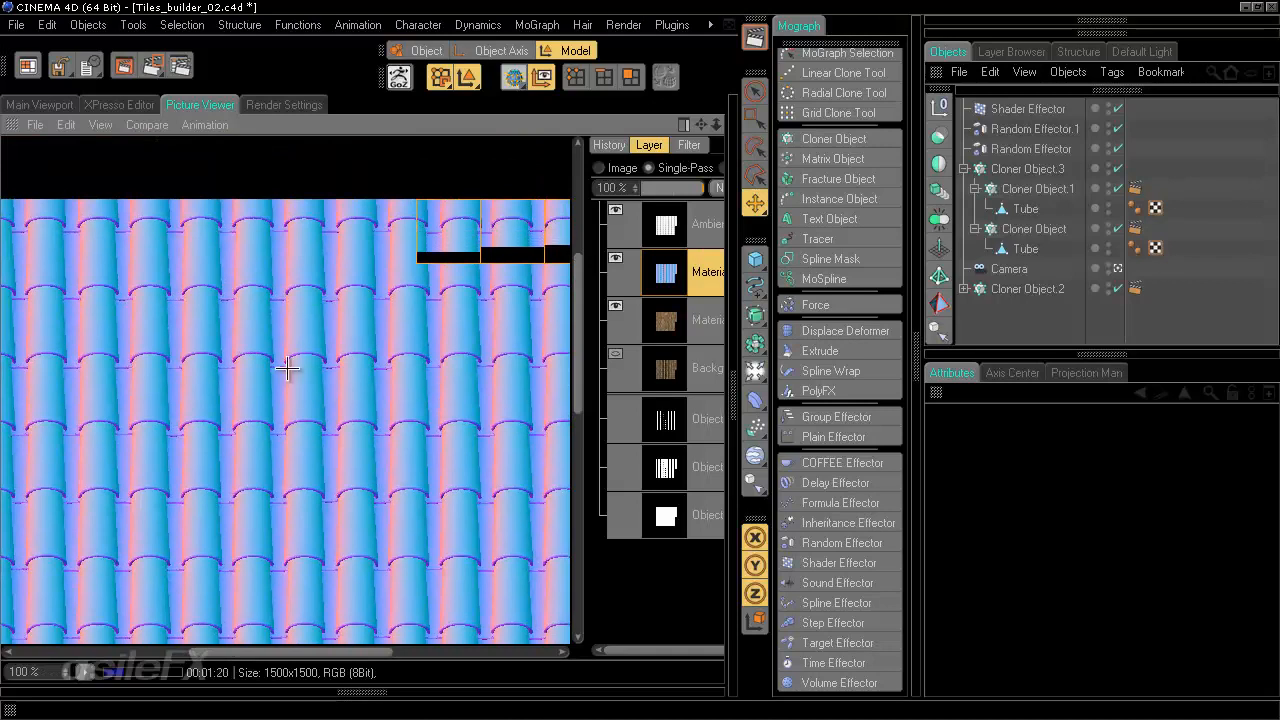
pyautogui.moveTo(486, 503); pyautogui.dragTo(314, 274)
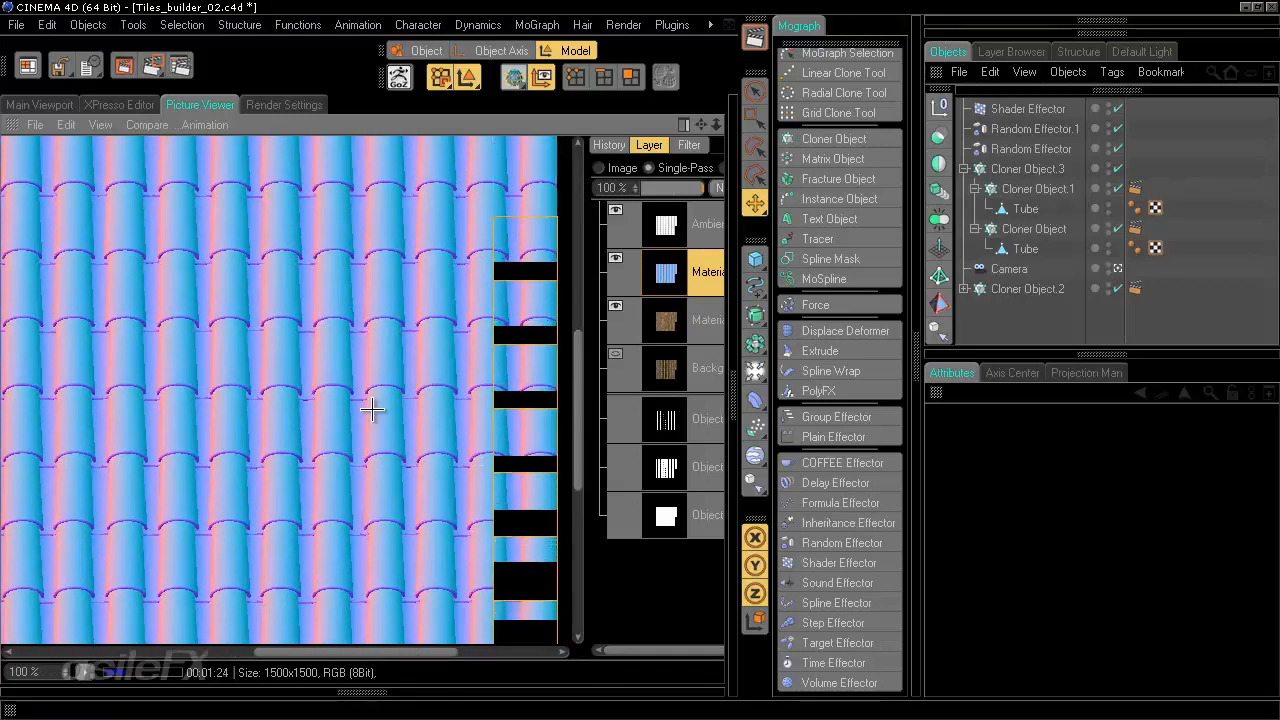
pyautogui.scroll(-2, 420, 440)
pyautogui.scroll(-1, 418, 442)
pyautogui.moveTo(394, 444); pyautogui.dragTo(486, 290)
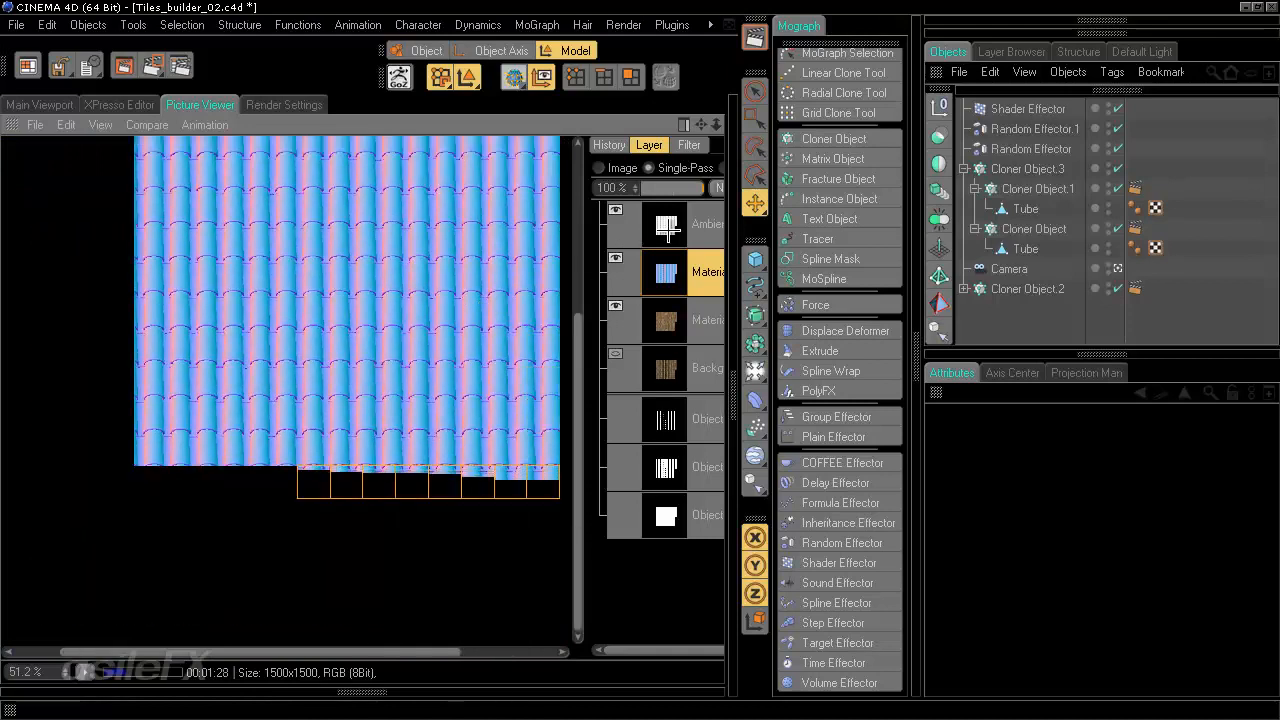
# - Inspect the Ambient Occlusion pass layer of the render, zooming and panning across it
pyautogui.click(665, 224)
pyautogui.scroll(3, 456, 388)
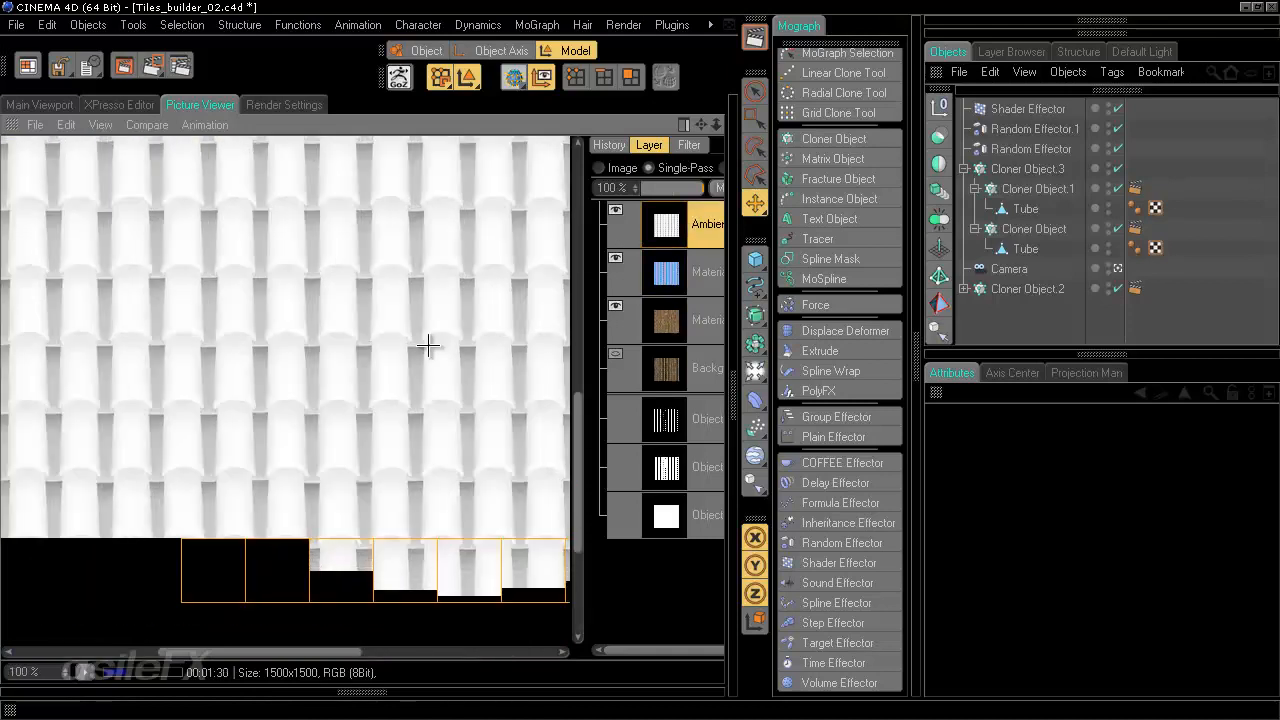
pyautogui.moveTo(433, 302); pyautogui.dragTo(432, 344)
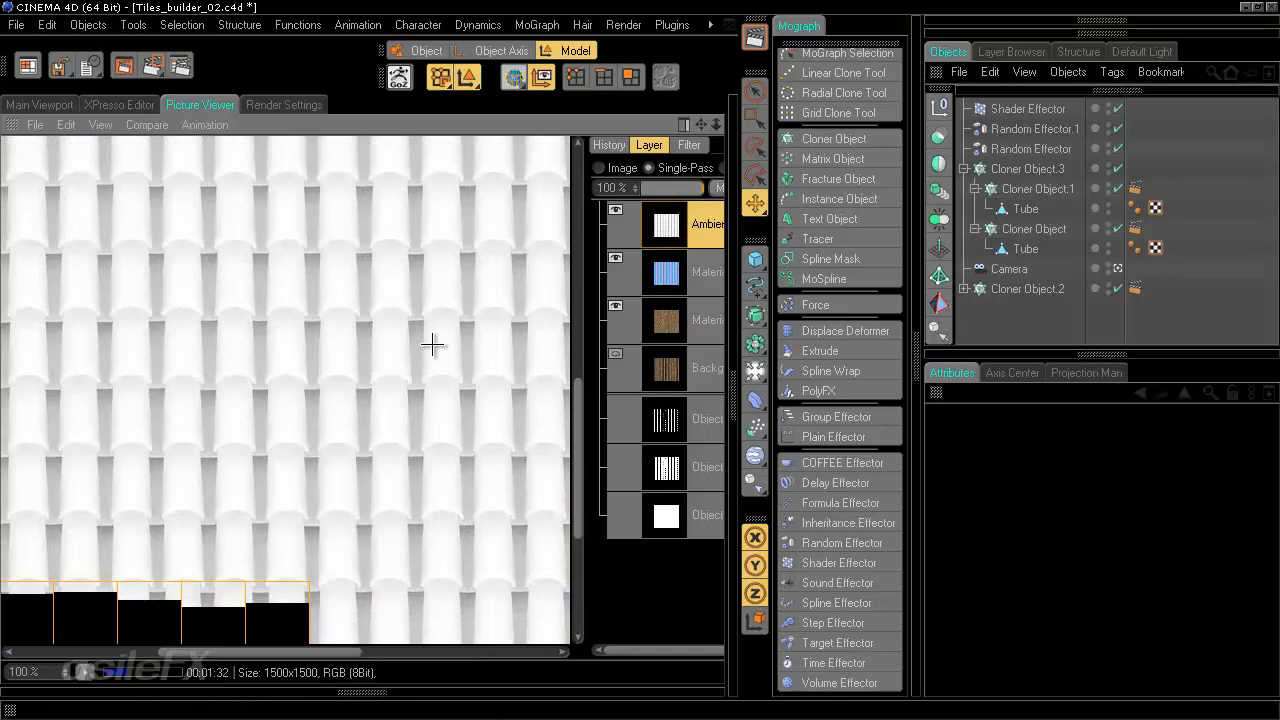
pyautogui.scroll(-1, 432, 344)
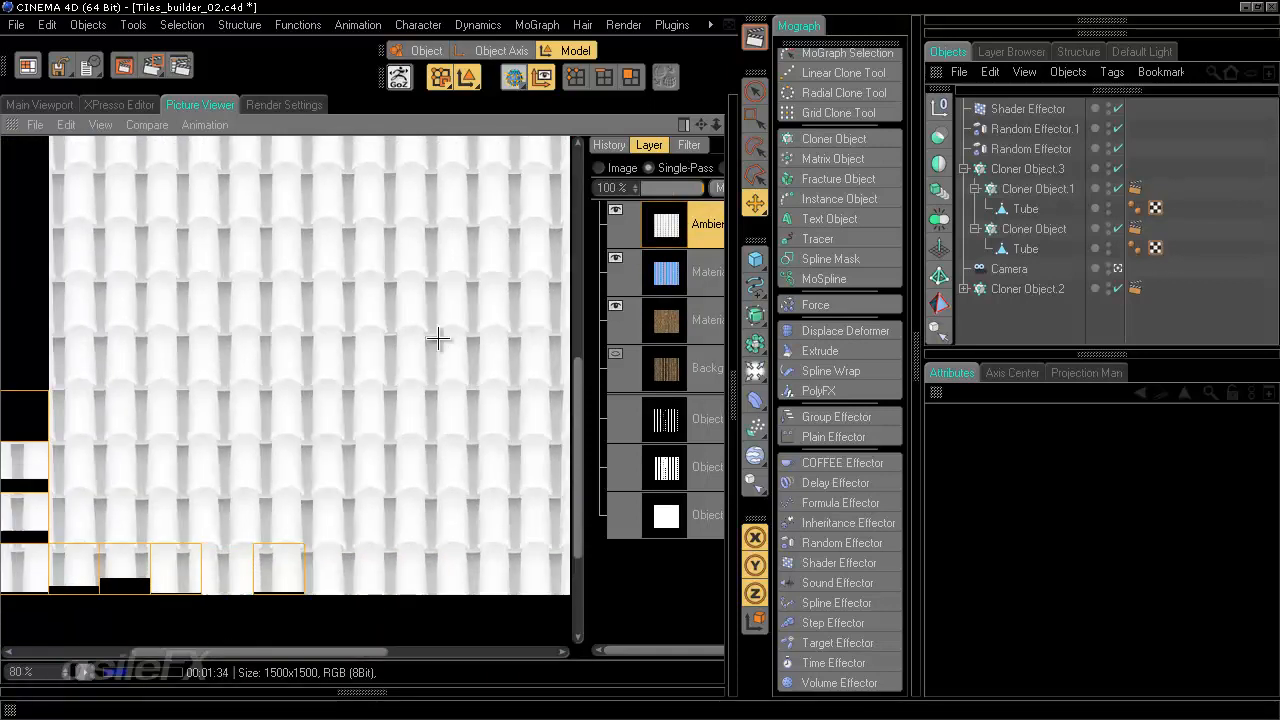
pyautogui.moveTo(423, 386); pyautogui.dragTo(405, 445)
pyautogui.scroll(-3, 409, 417)
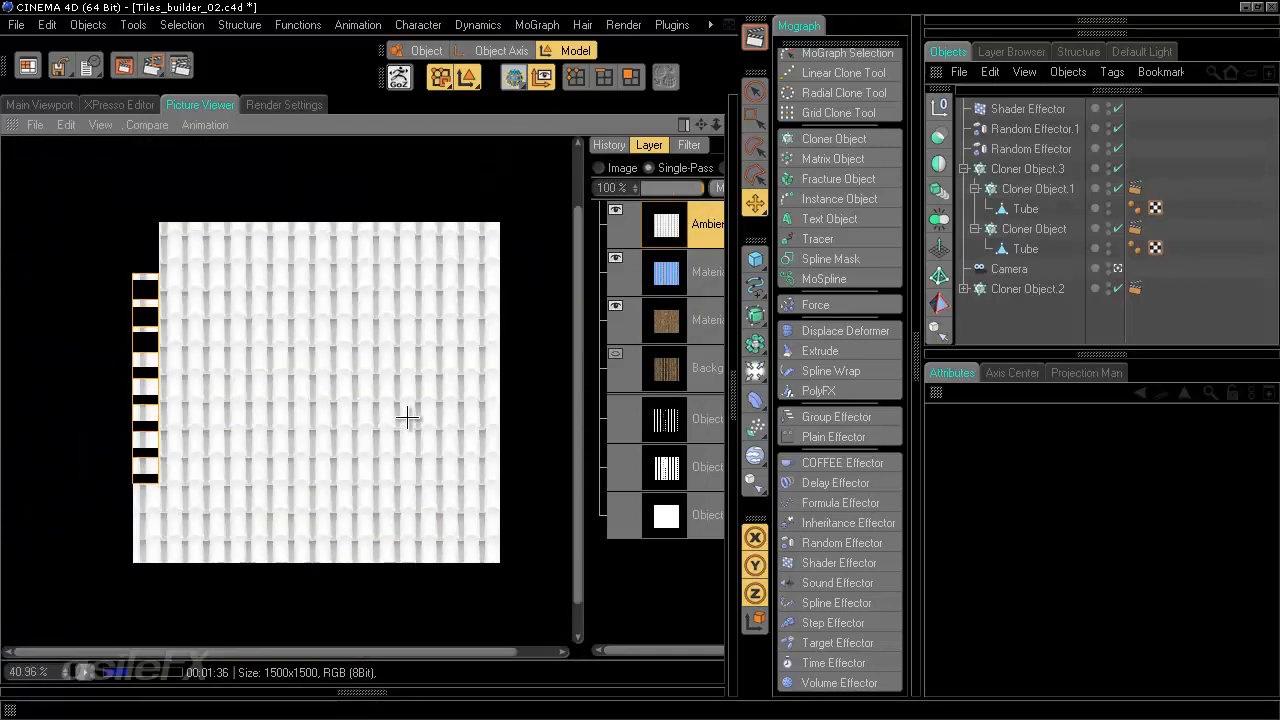
pyautogui.moveTo(403, 346); pyautogui.dragTo(393, 407)
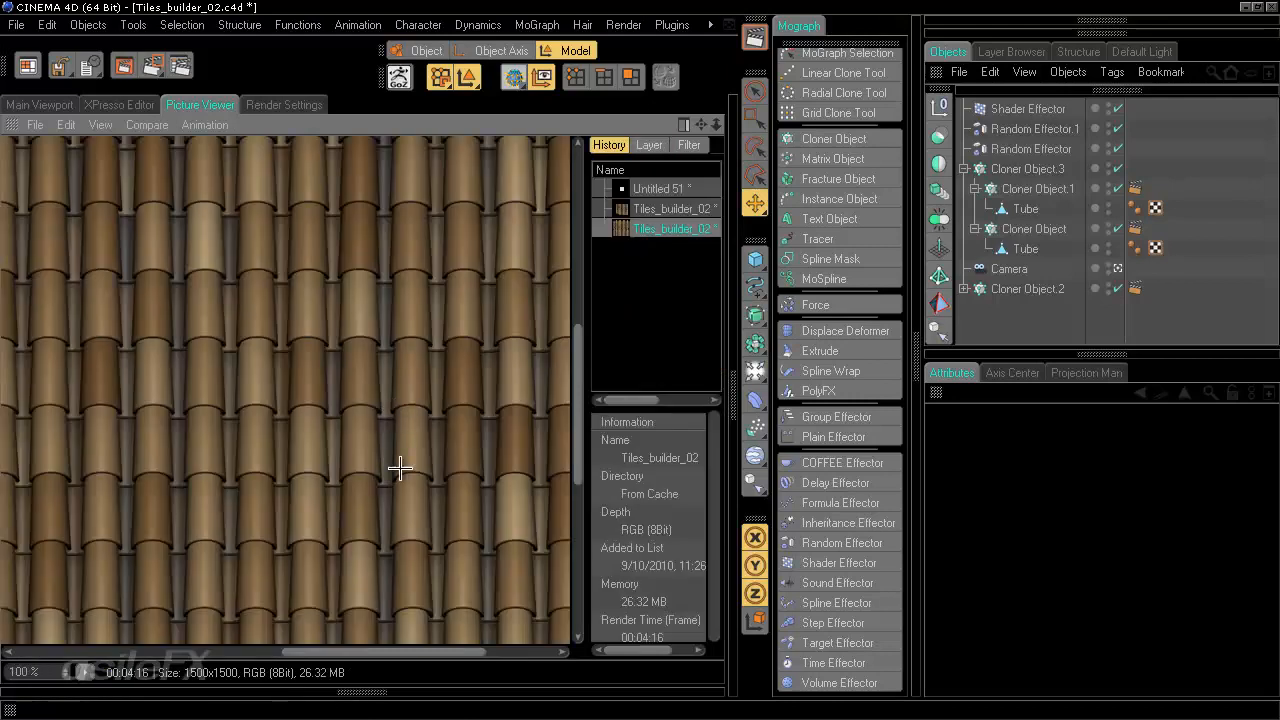
pyautogui.scroll(-6, 405, 462)
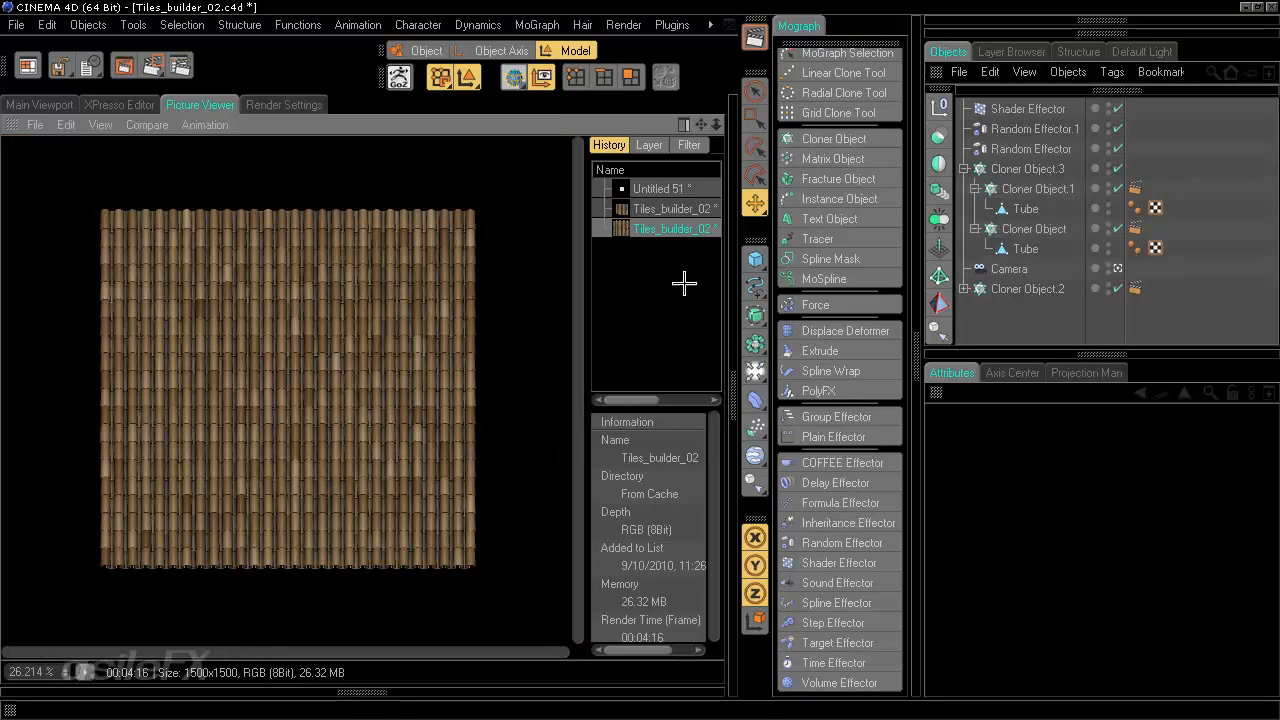
# - Save the rendered image as a still image in TIFF (PSD Layers) format with layers and alpha channel
pyautogui.click(649, 145)
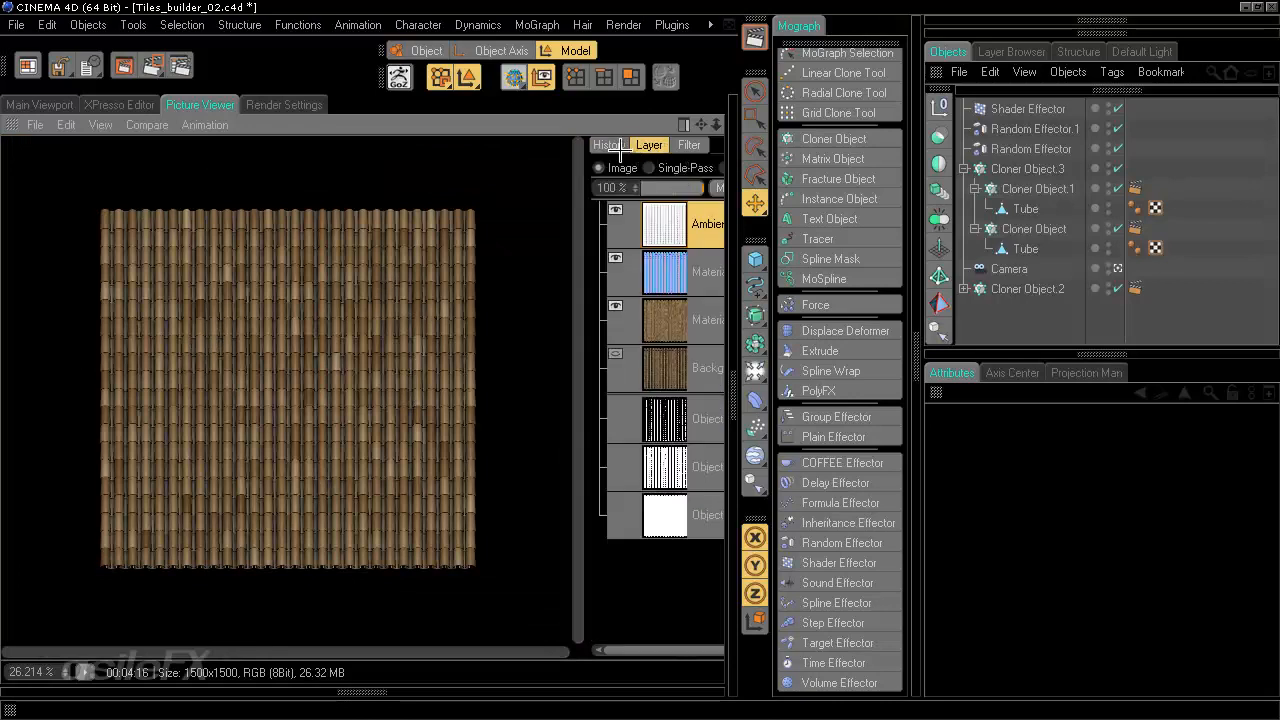
pyautogui.click(609, 145)
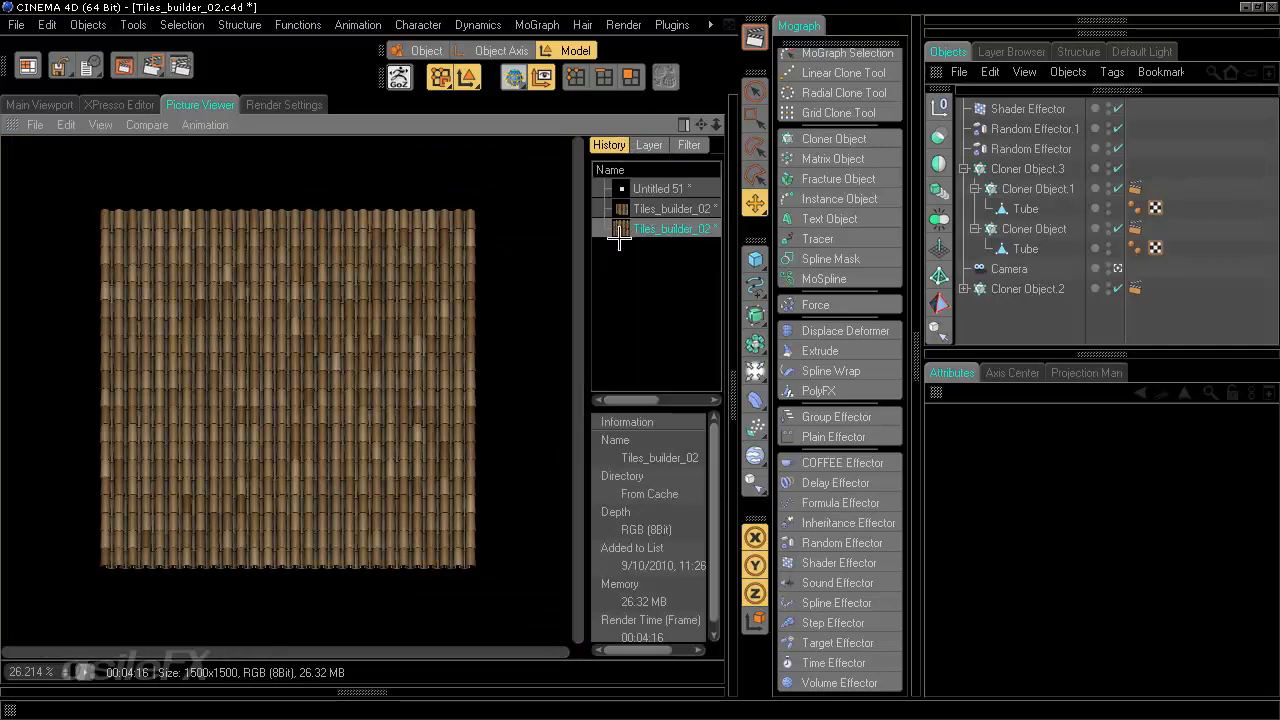
pyautogui.click(35, 125)
pyautogui.click(68, 174)
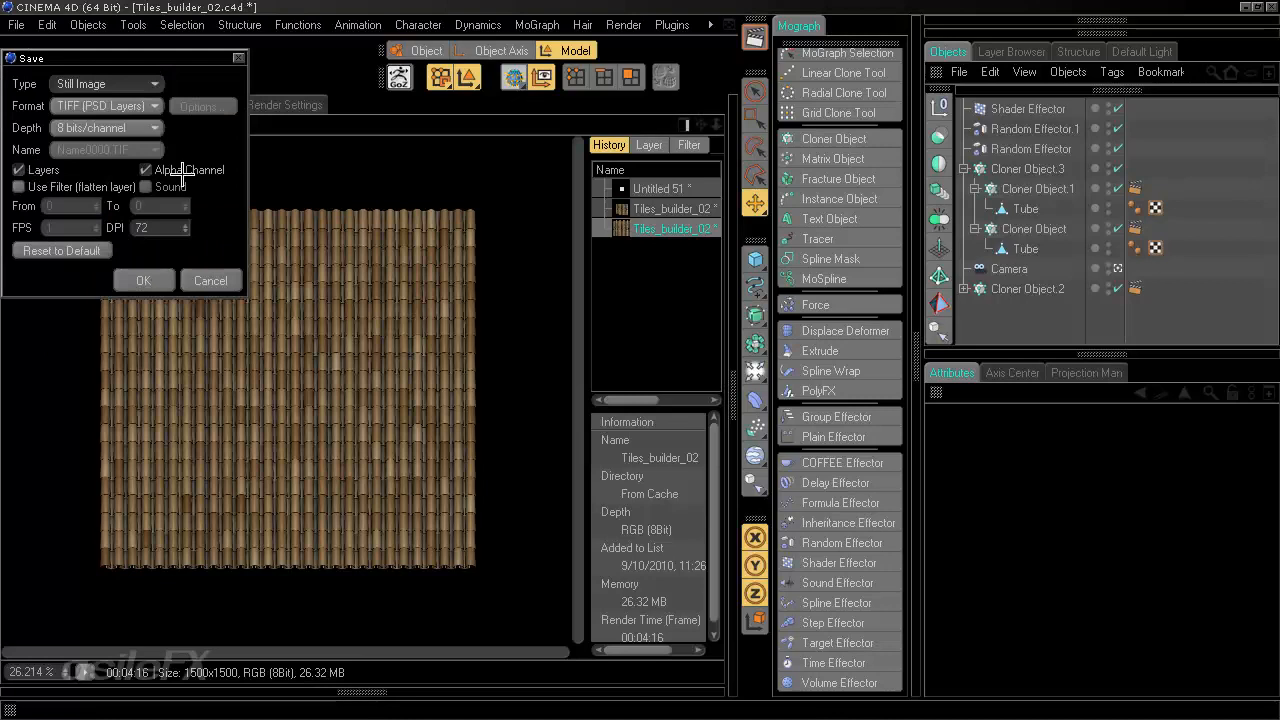
pyautogui.click(150, 280)
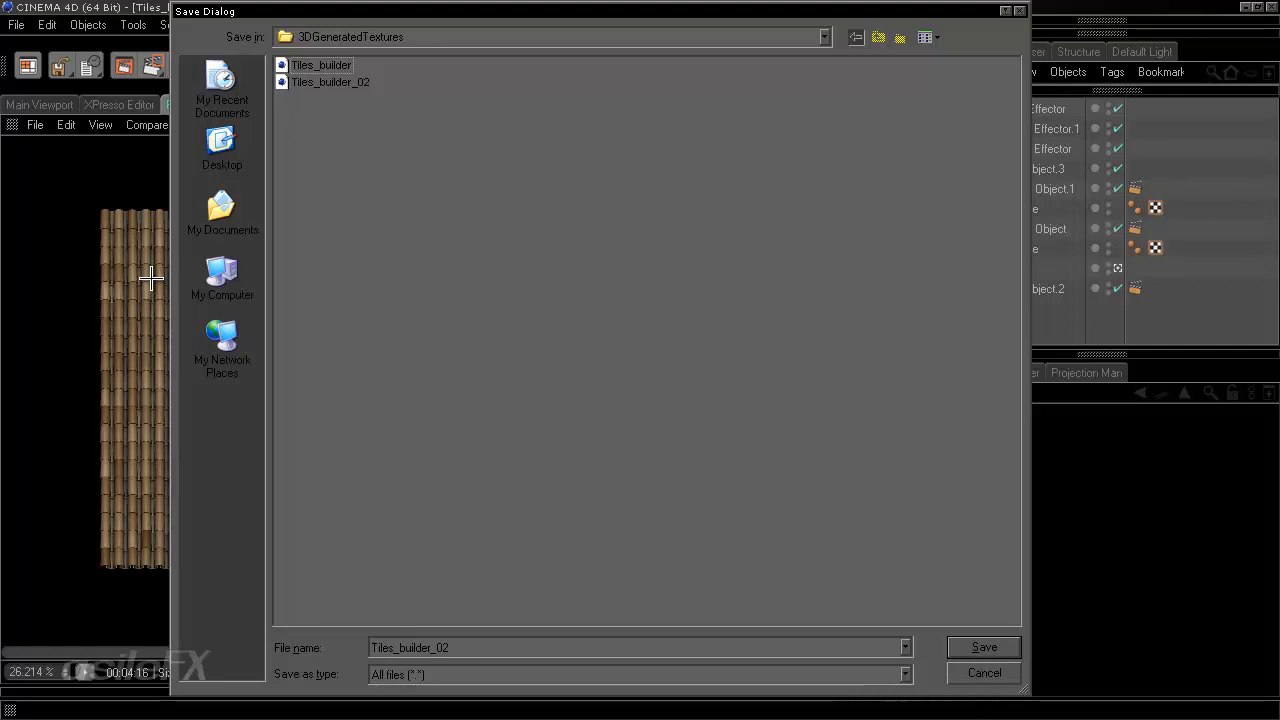
# - Create a new folder named tex and save the image inside it as RoofTiles_01
pyautogui.rightClick(450, 246)
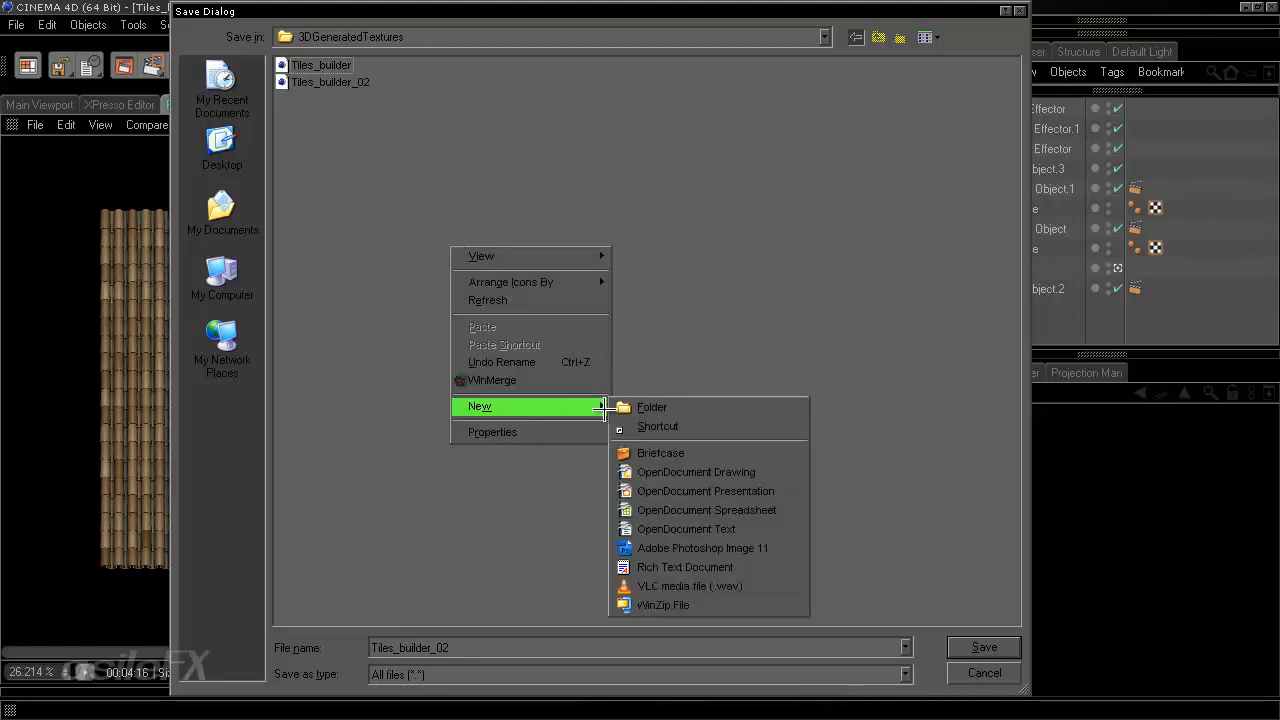
pyautogui.click(636, 406)
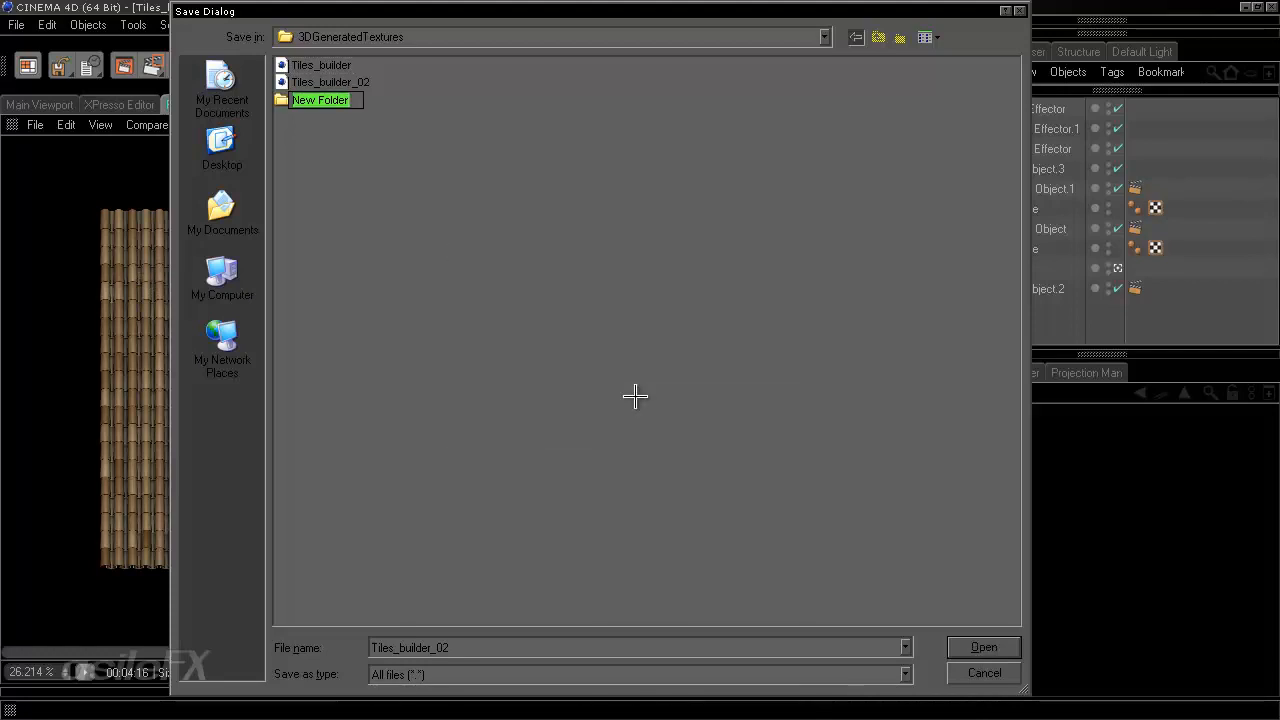
pyautogui.write('tex')
pyautogui.press('Return')
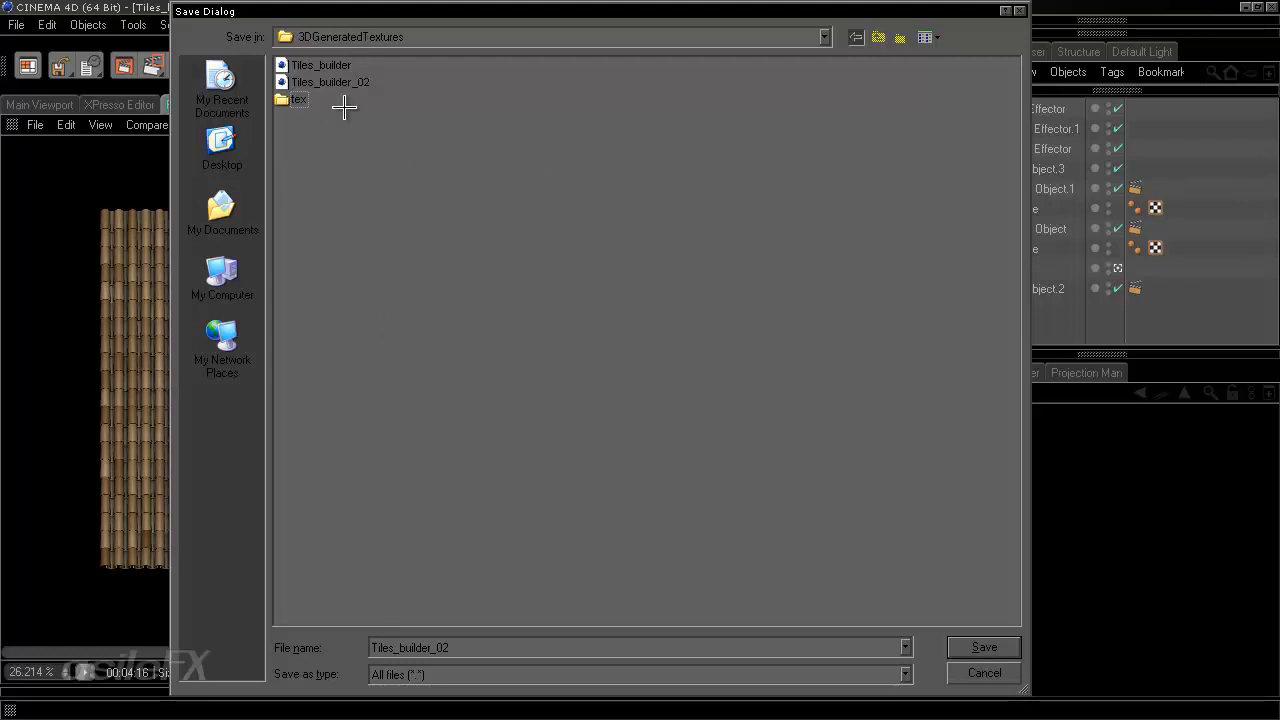
pyautogui.doubleClick(296, 100)
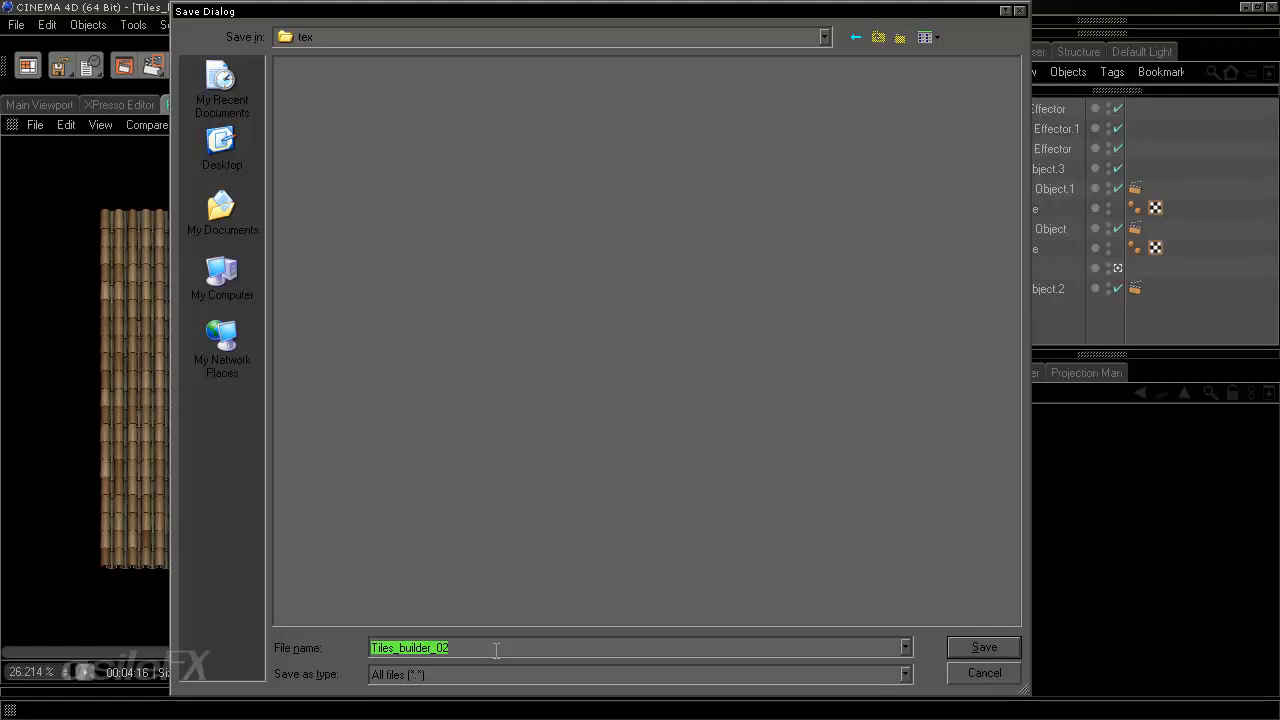
pyautogui.write('RoofTiles_01')
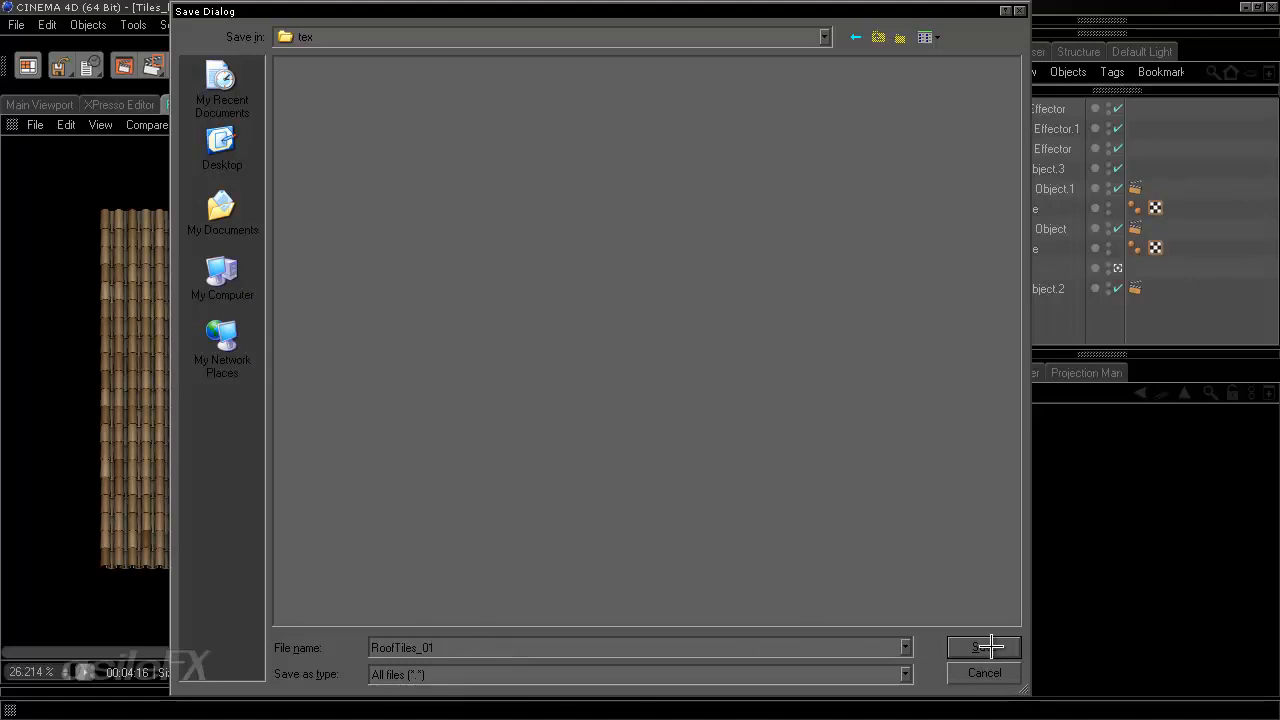
pyautogui.click(984, 647)
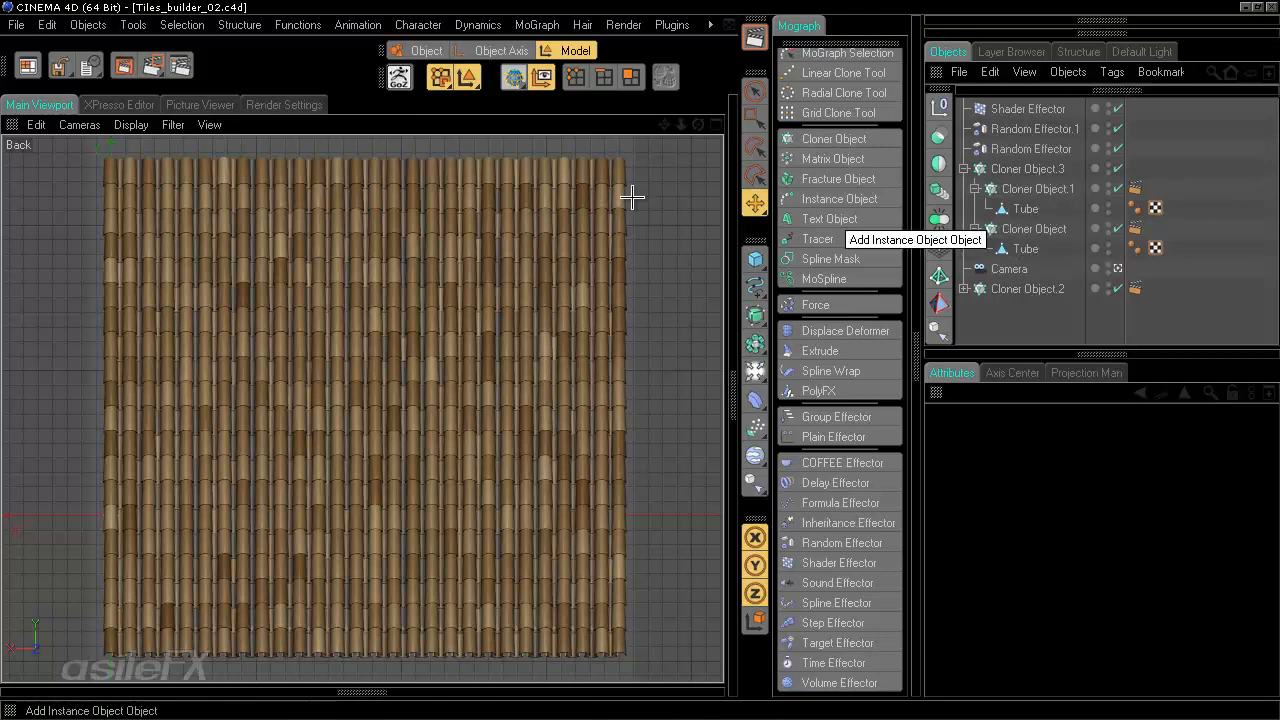
# - Disable the Ambient Occlusion effect and every multi-pass except Material Color in the render settings
pyautogui.click(180, 66)
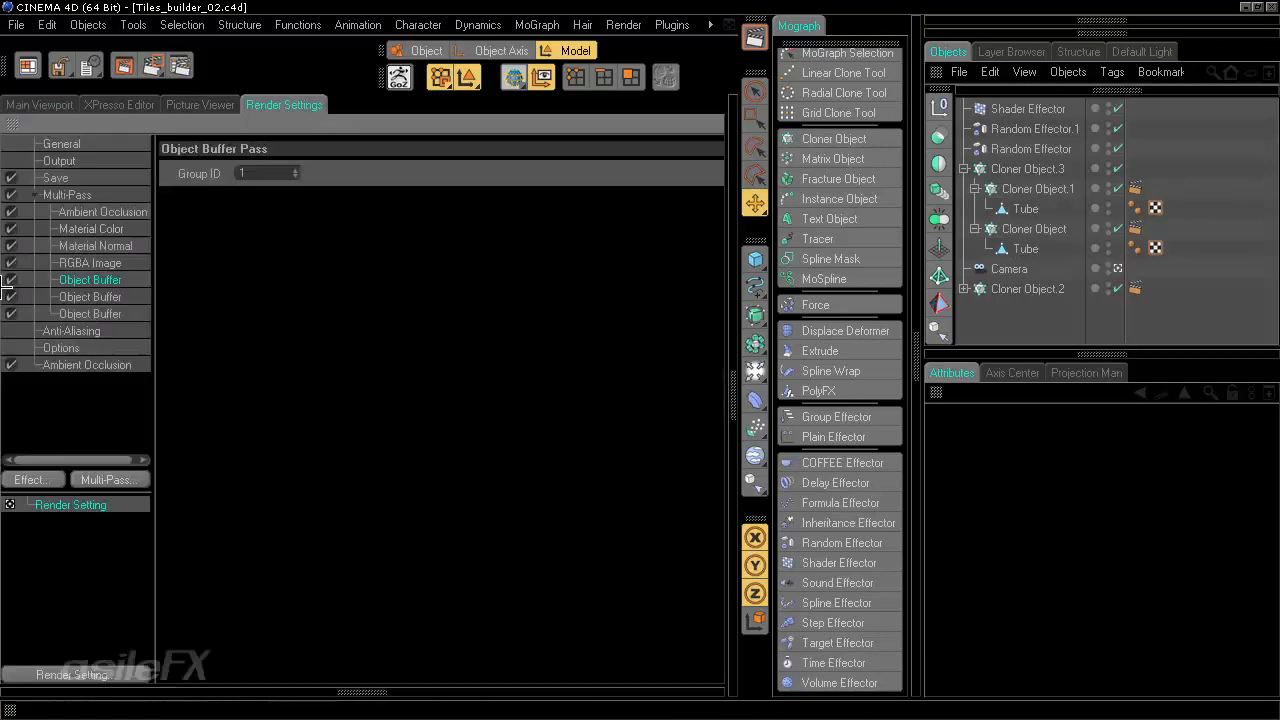
pyautogui.click(12, 364)
pyautogui.click(12, 313)
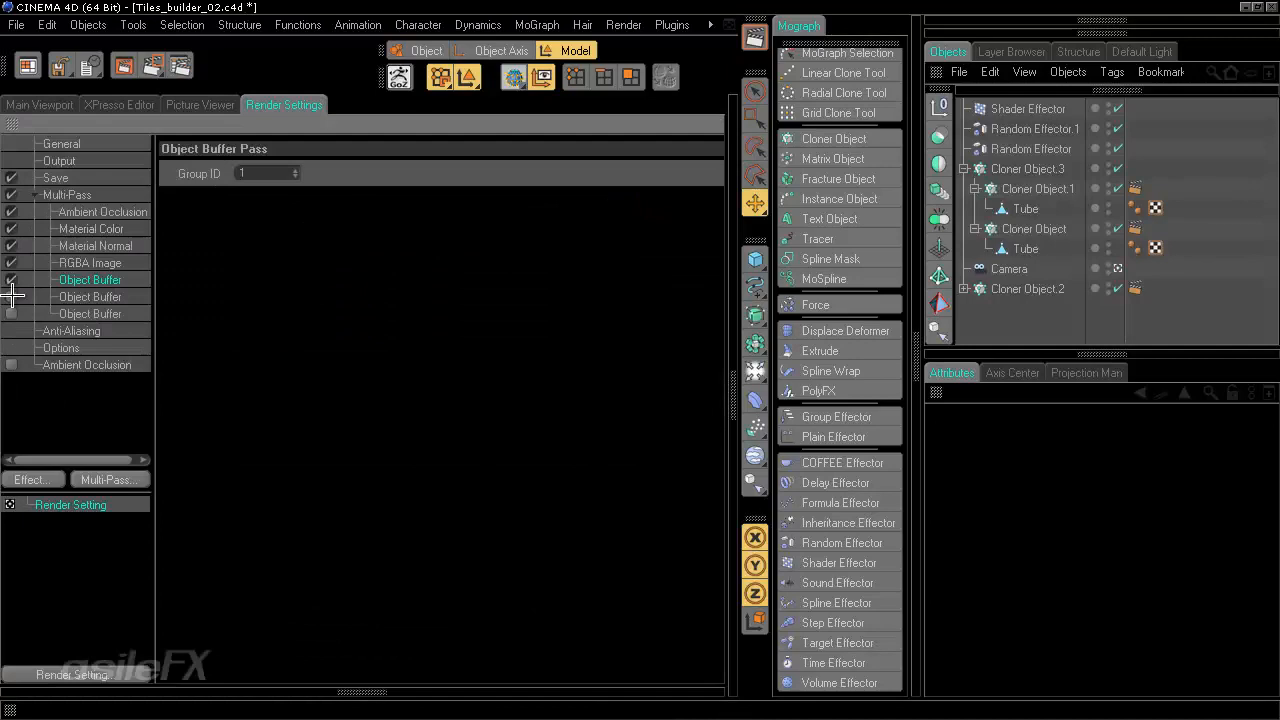
pyautogui.click(12, 296)
pyautogui.click(12, 278)
pyautogui.click(12, 262)
pyautogui.click(12, 245)
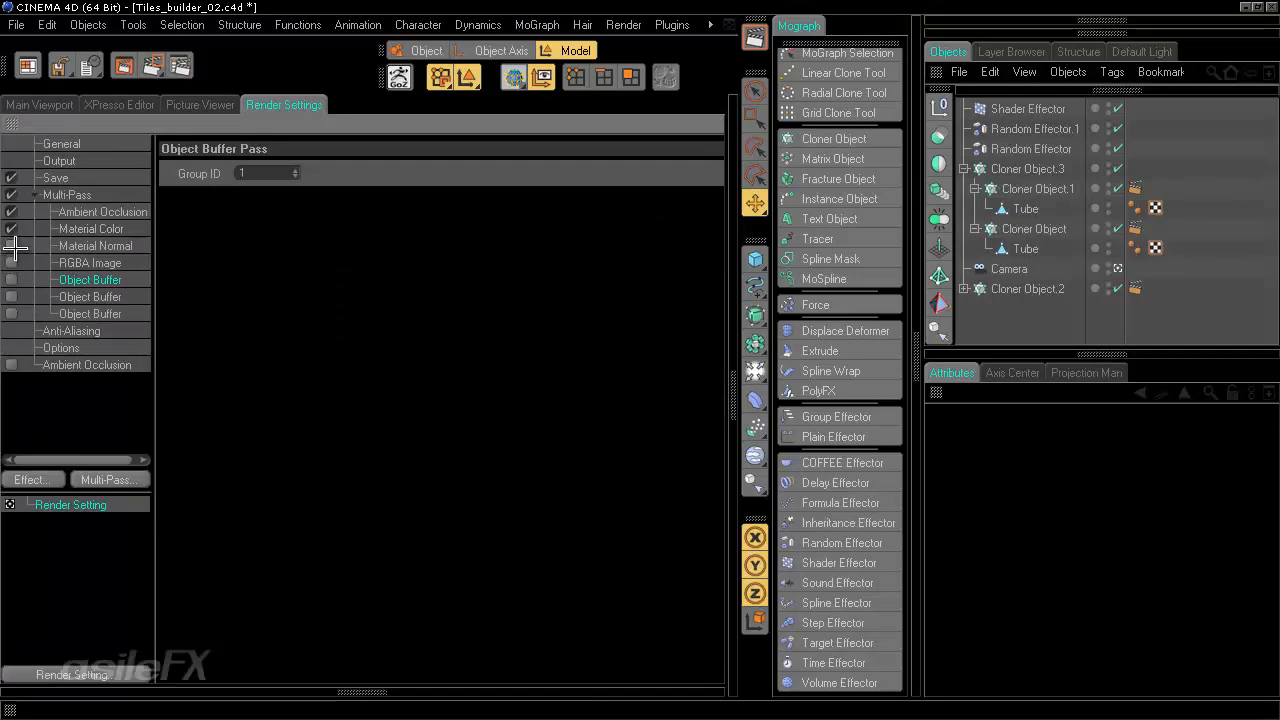
pyautogui.click(12, 211)
pyautogui.click(88, 229)
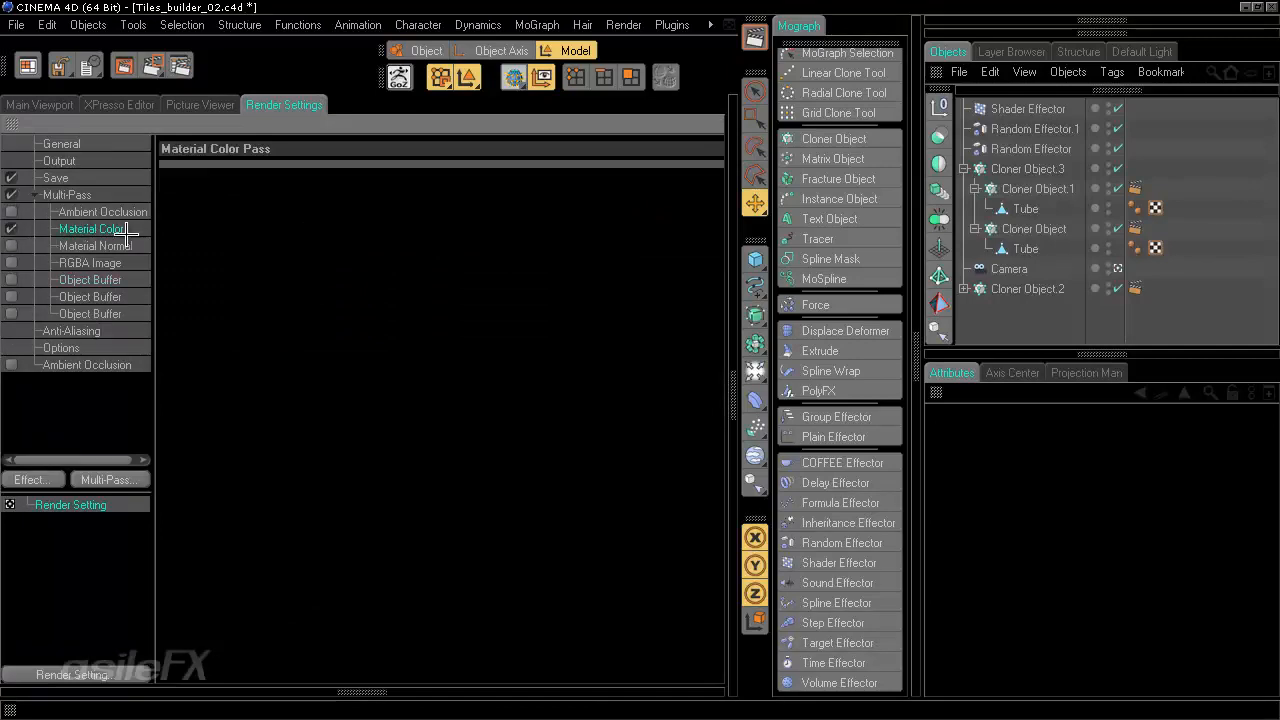
pyautogui.click(56, 105)
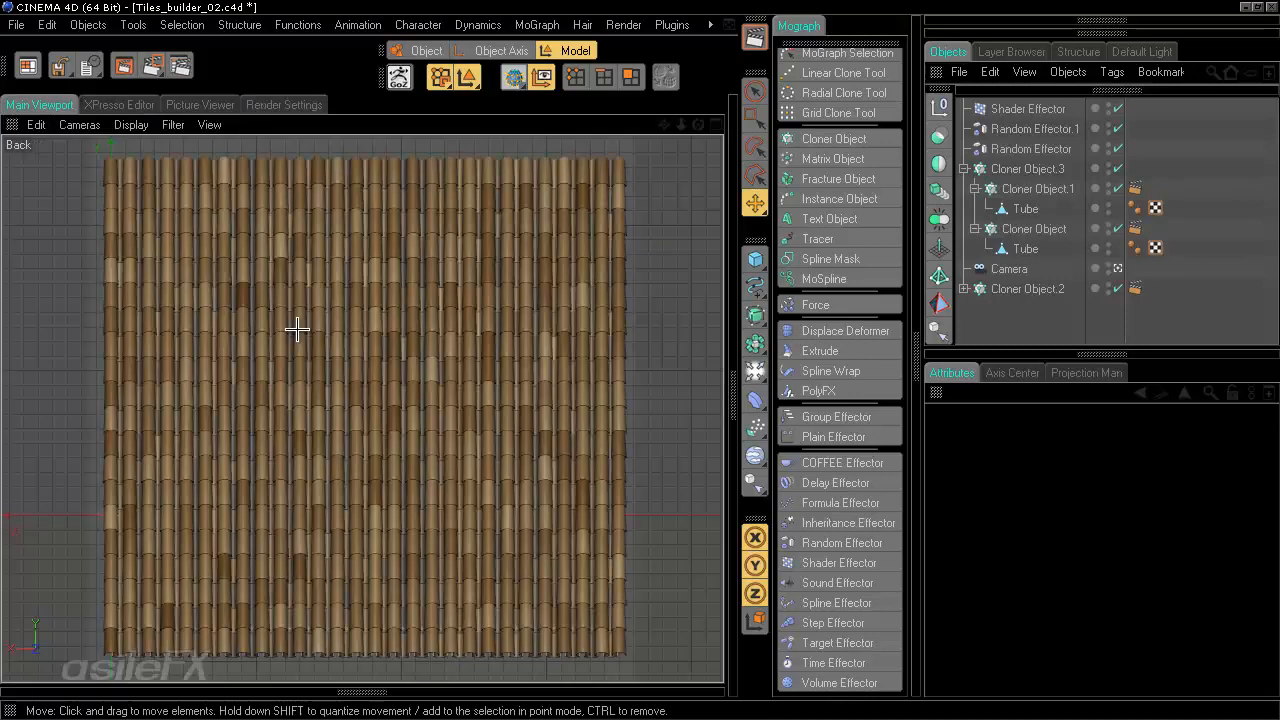
# - Set Random Effector.1's noise Scale to 25%
pyautogui.click(1040, 129)
pyautogui.click(1040, 110)
pyautogui.click(1045, 129)
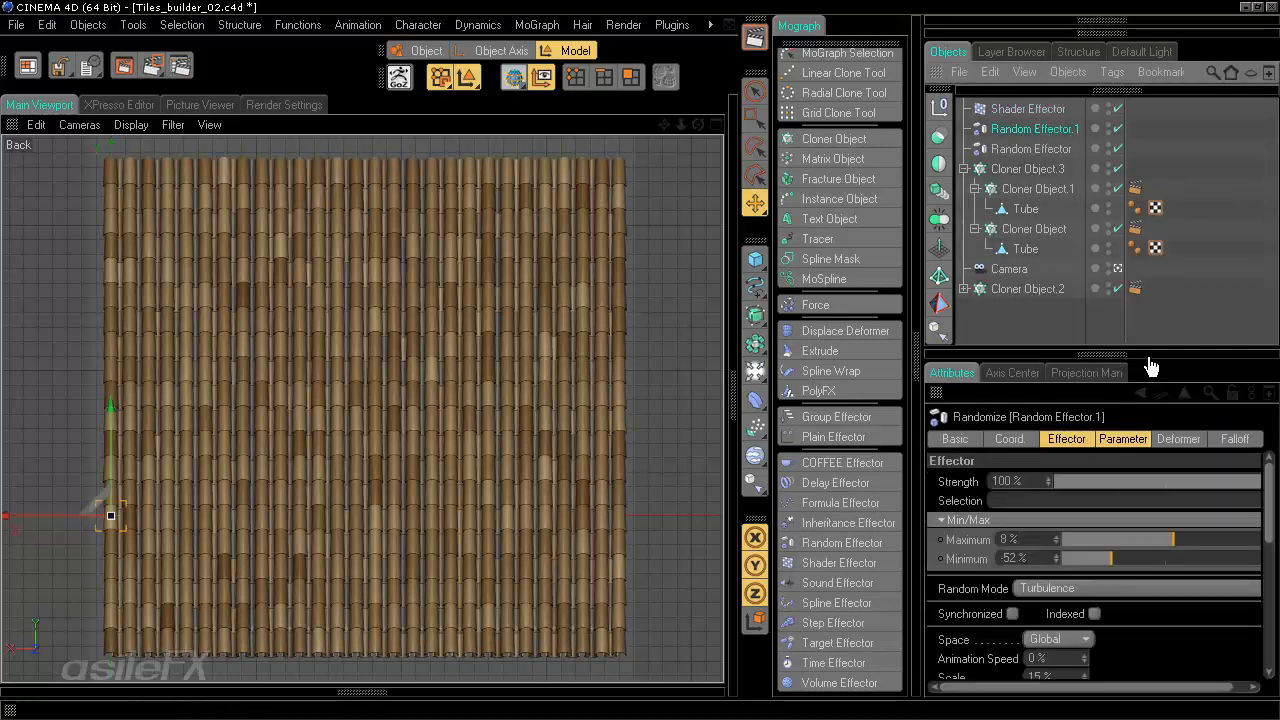
pyautogui.moveTo(1150, 357); pyautogui.dragTo(1150, 266)
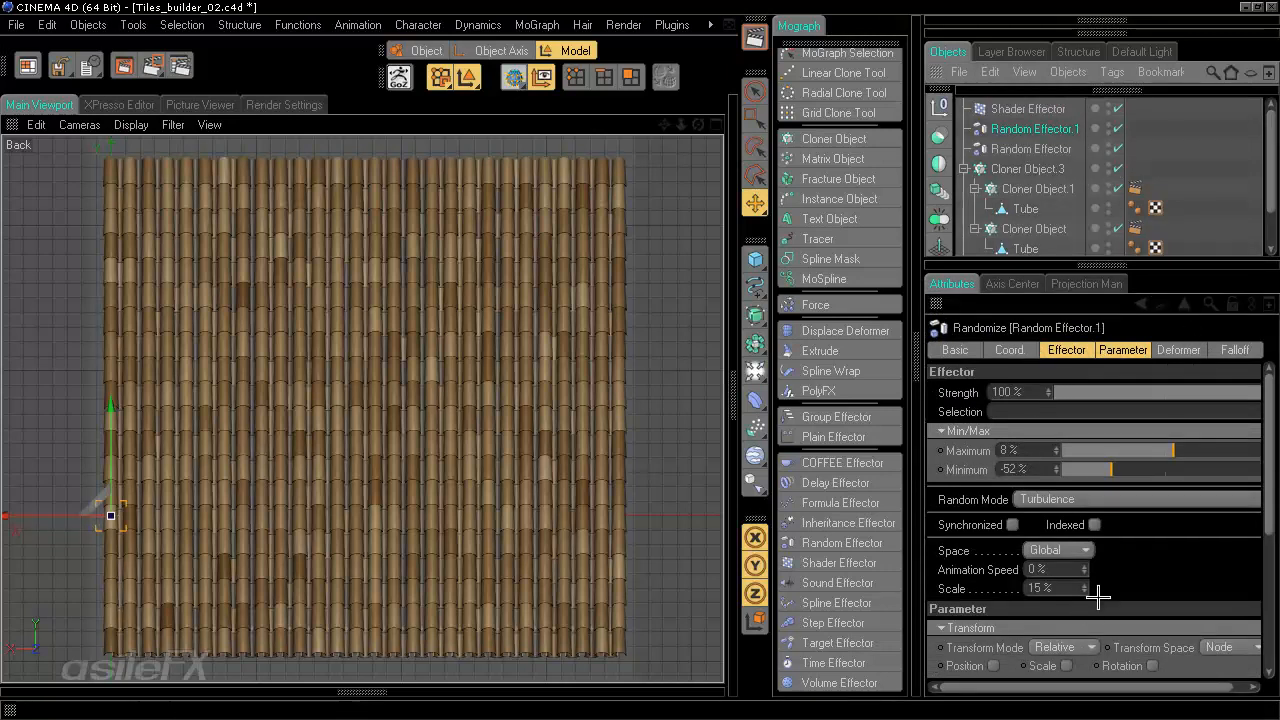
pyautogui.click(1068, 586)
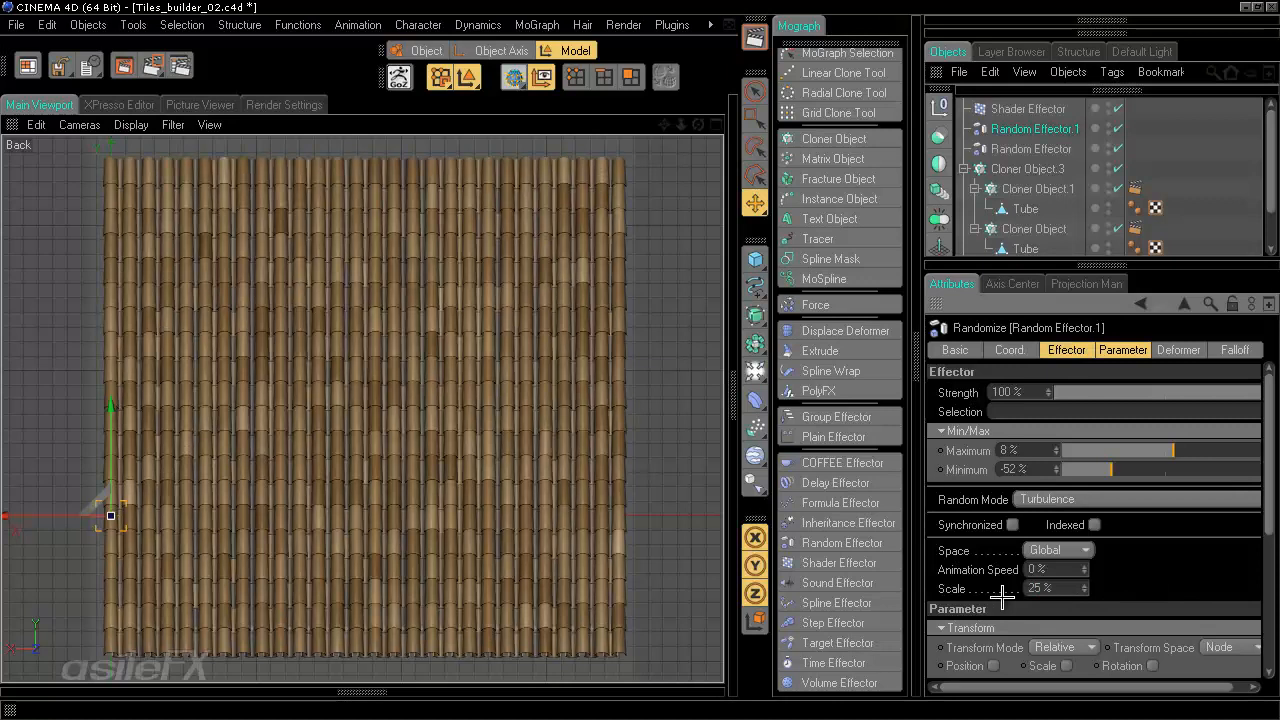
# - Set the Shader Effector's noise shader Seed to 445 and render in the Picture Viewer
pyautogui.click(1028, 108)
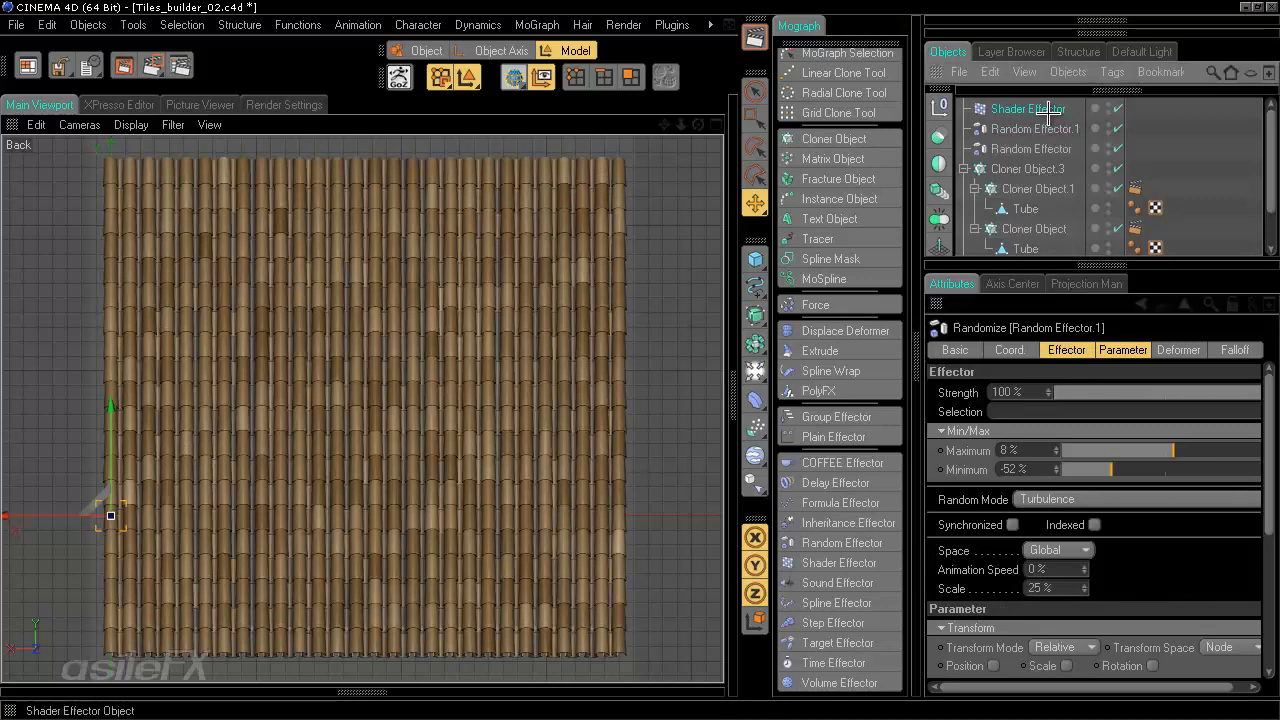
pyautogui.click(1152, 430)
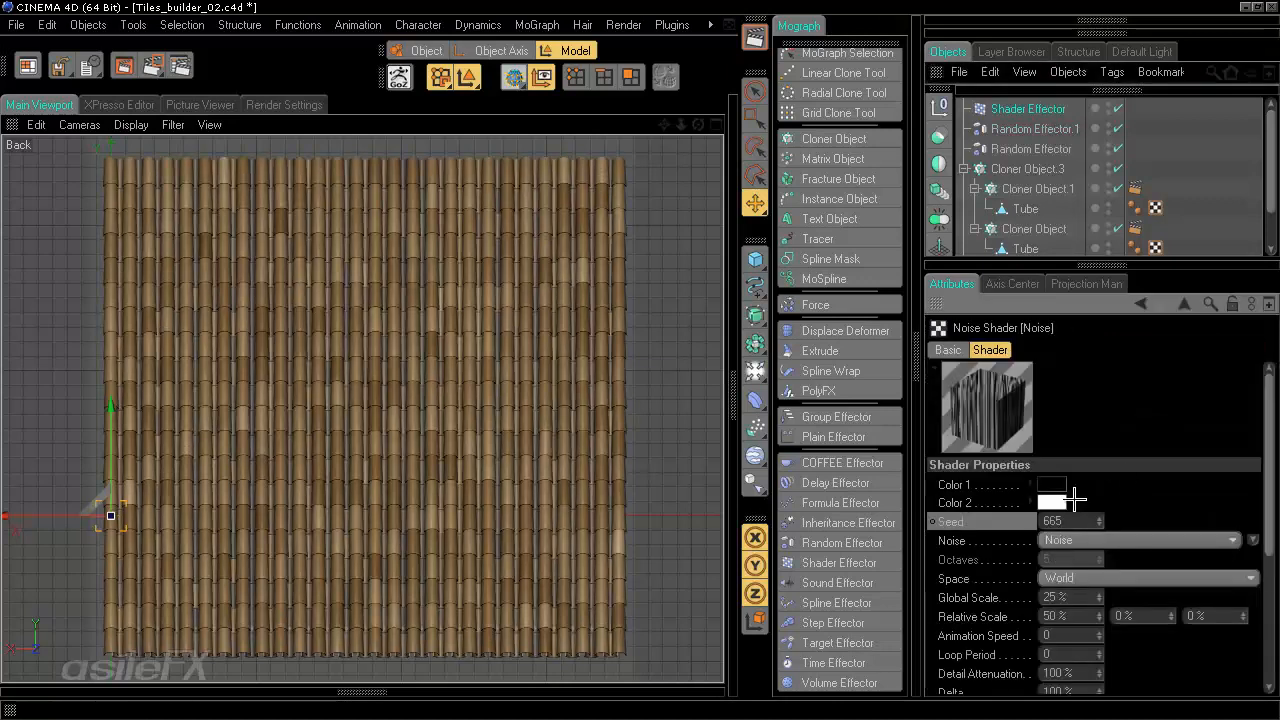
pyautogui.doubleClick(1062, 521)
pyautogui.write('445')
pyautogui.press('Return')
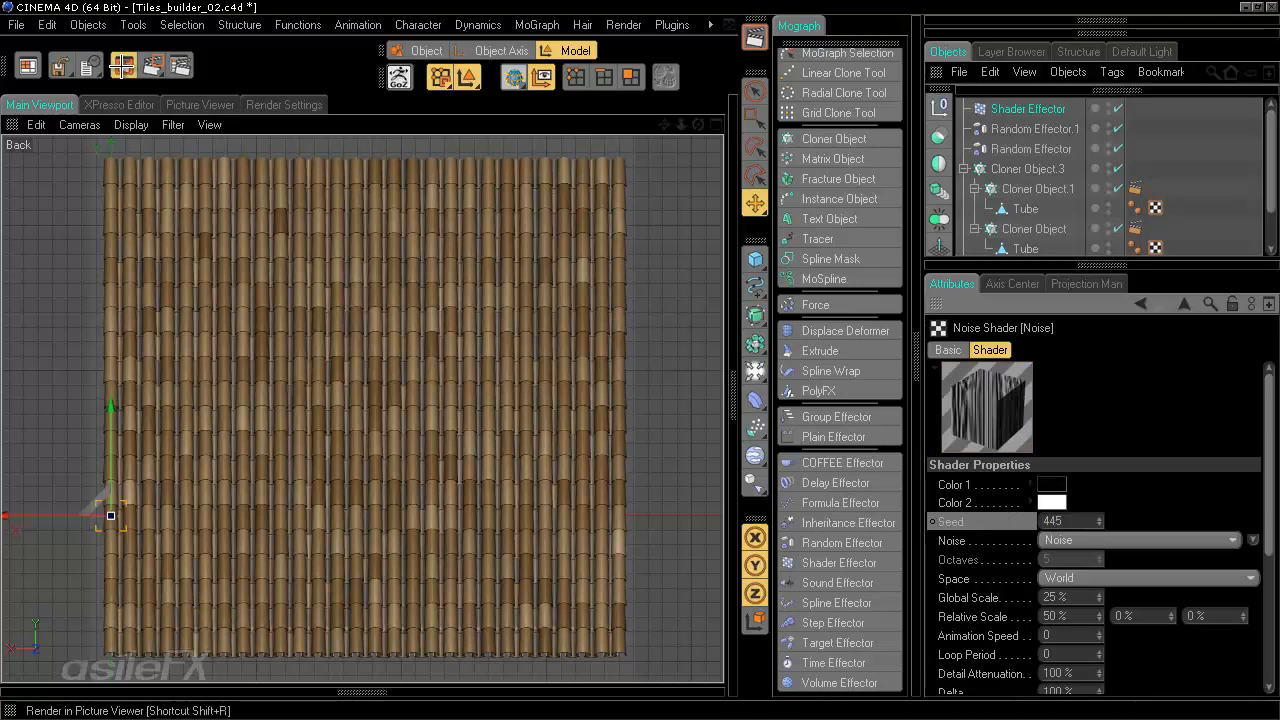
pyautogui.click(152, 65)
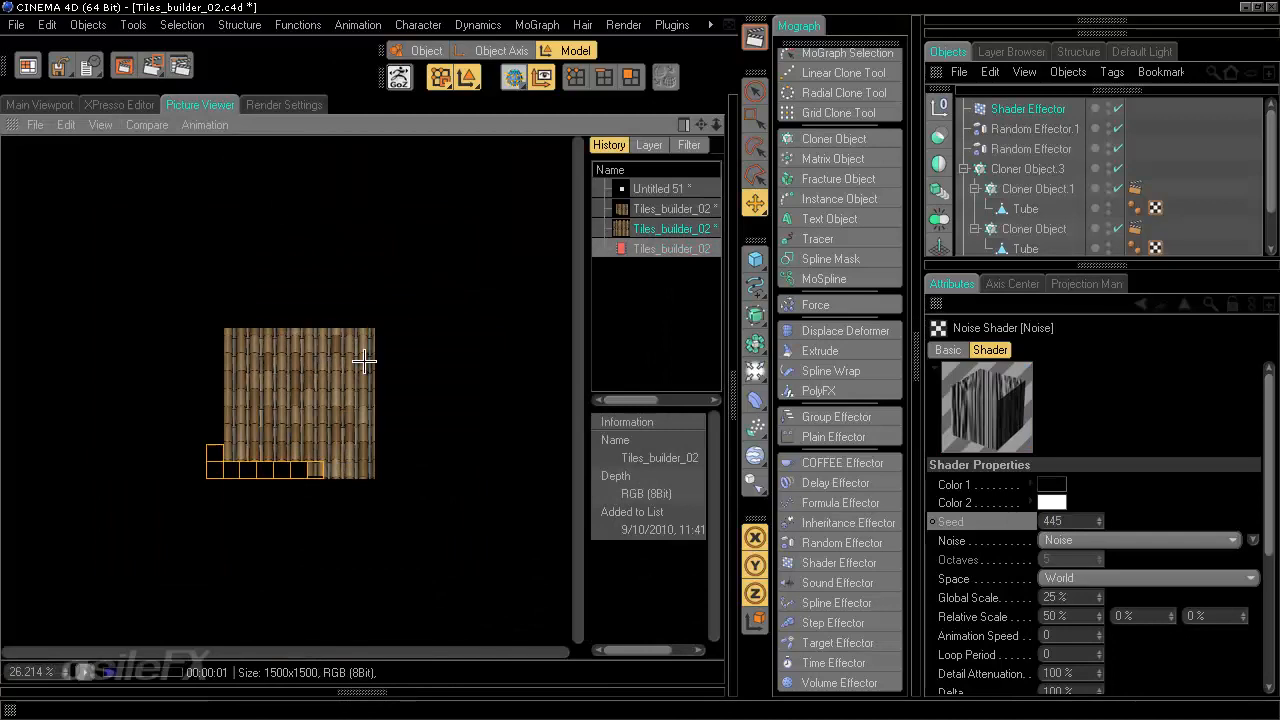
# - Examine the rendered material color pass closely in the Picture Viewer at different zoom levels
pyautogui.doubleClick(364, 361)
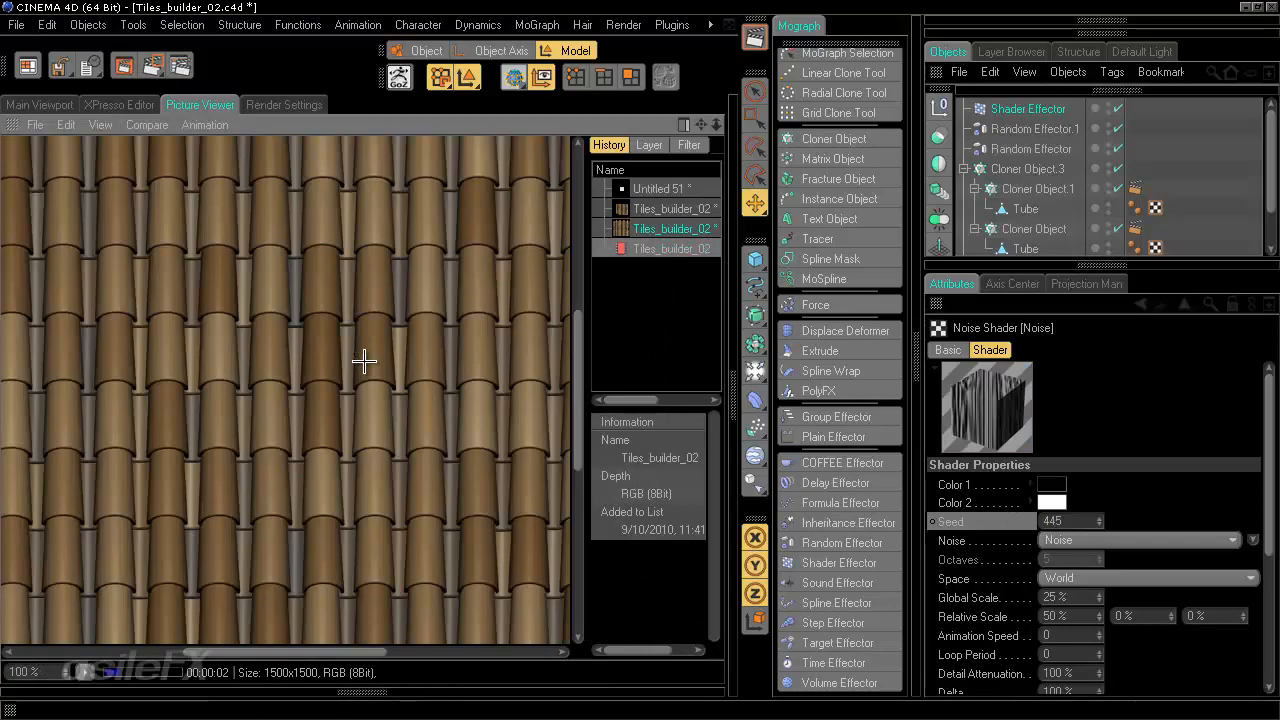
pyautogui.click(649, 145)
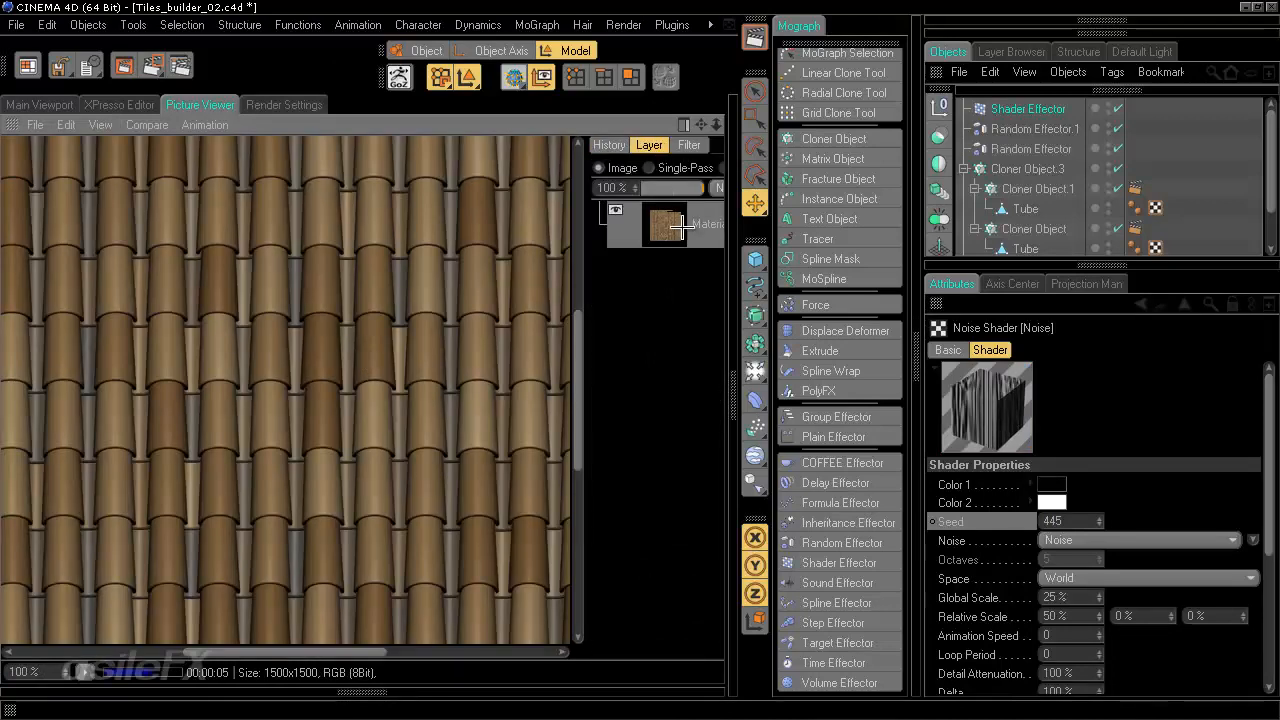
pyautogui.scroll(-2, 400, 449)
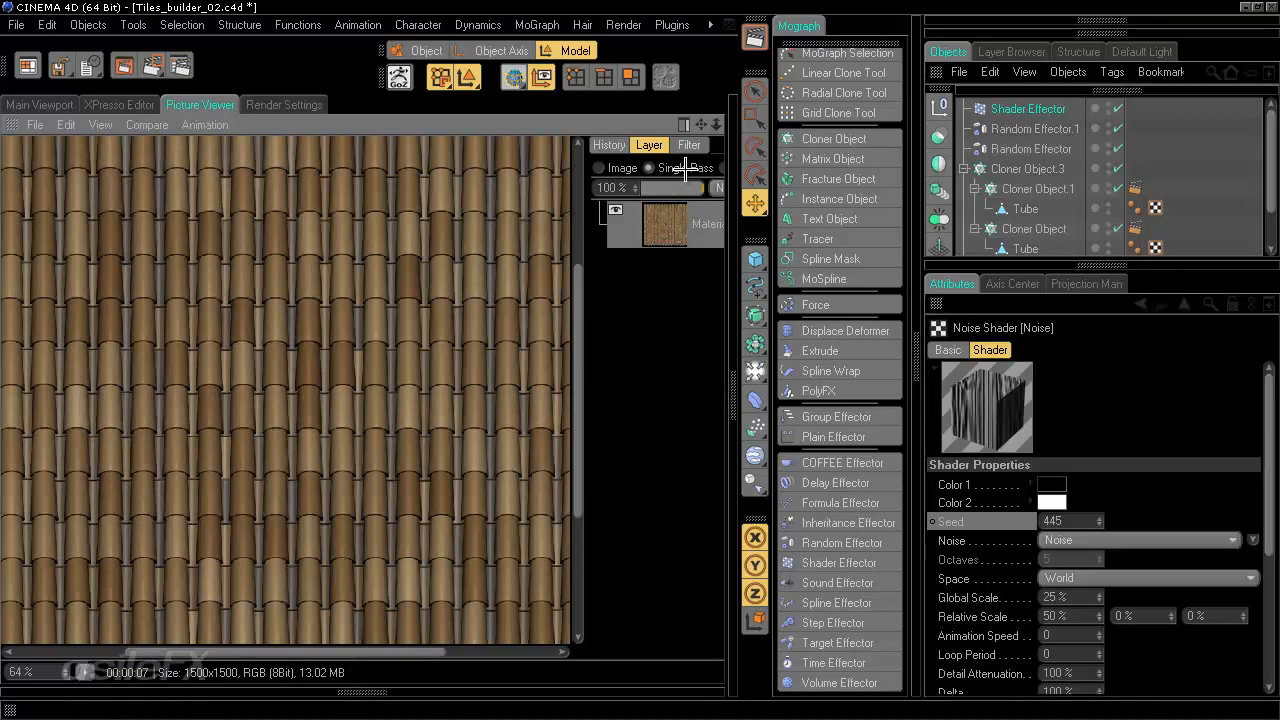
pyautogui.scroll(-2, 294, 609)
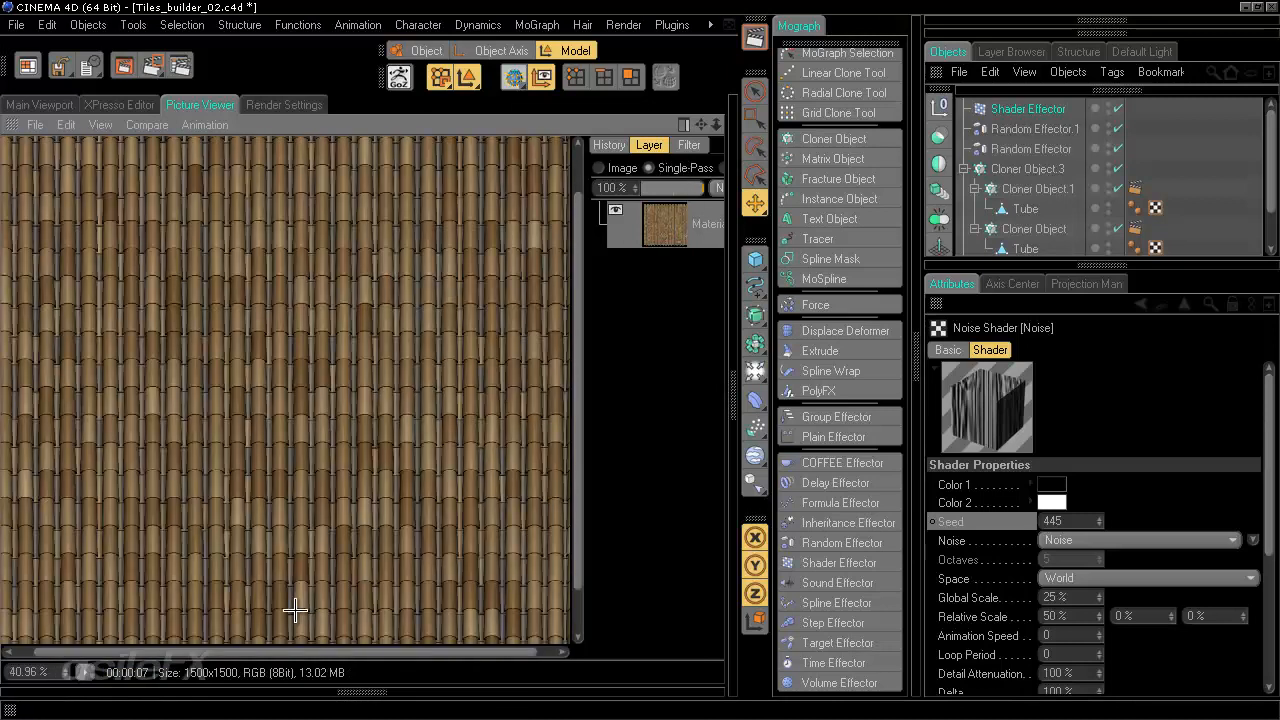
pyautogui.scroll(4, 355, 514)
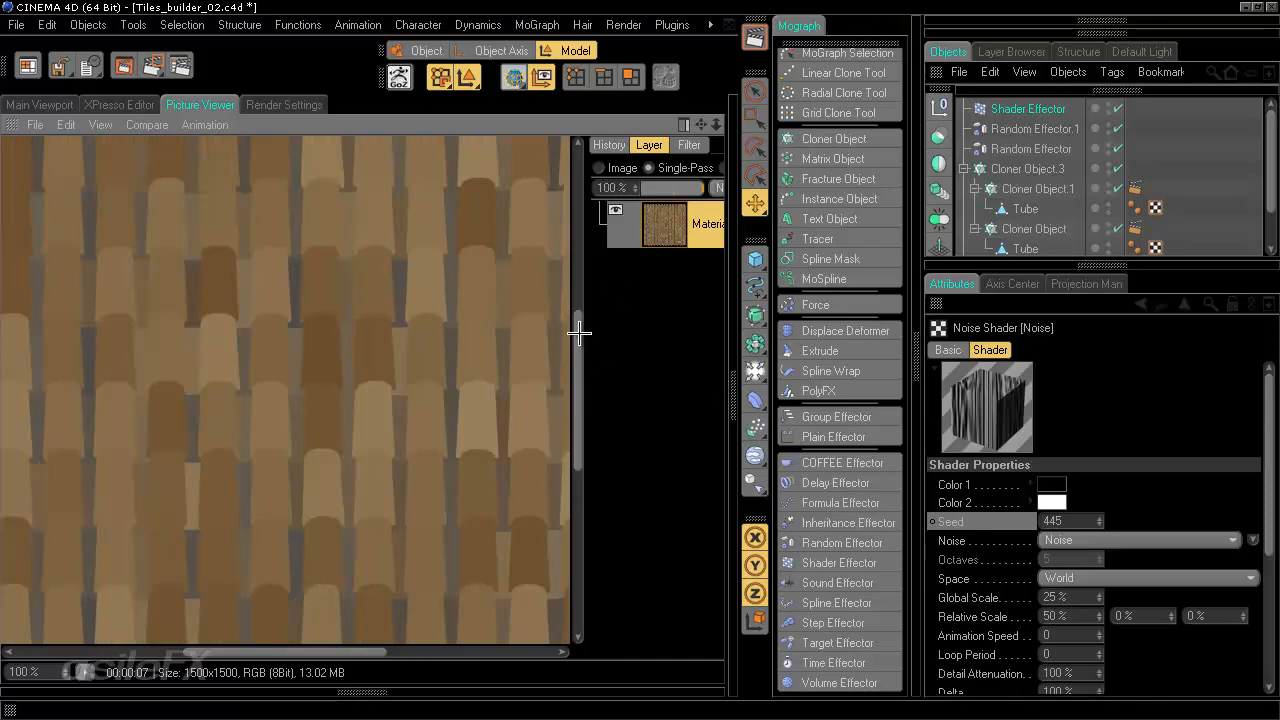
pyautogui.moveTo(322, 419); pyautogui.dragTo(268, 443)
pyautogui.scroll(-3, 268, 443)
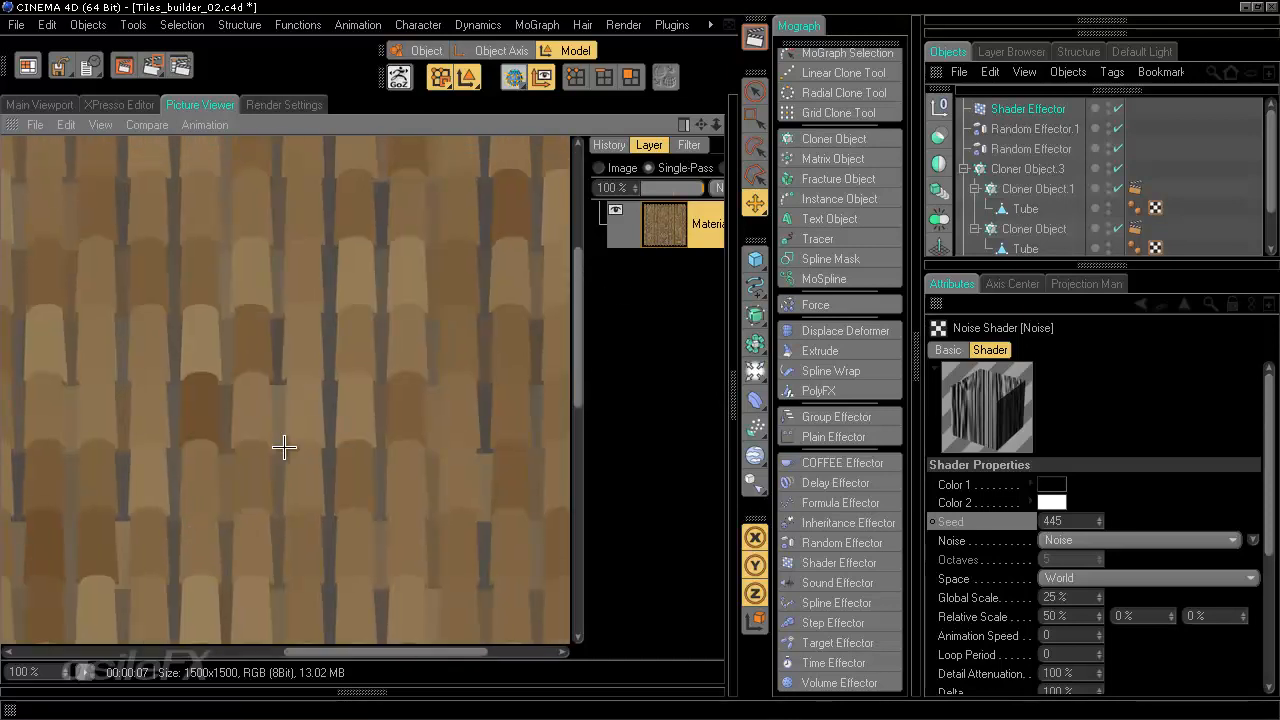
pyautogui.moveTo(352, 452); pyautogui.dragTo(431, 313)
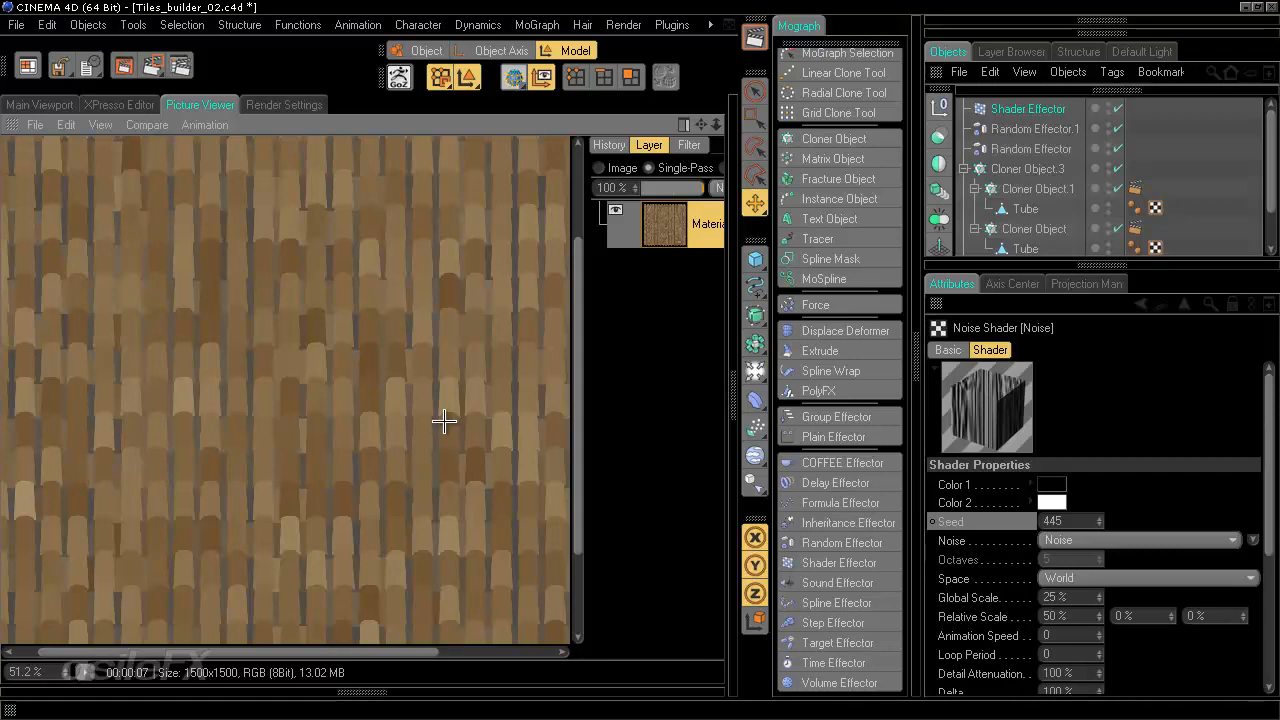
pyautogui.moveTo(380, 266); pyautogui.dragTo(272, 390)
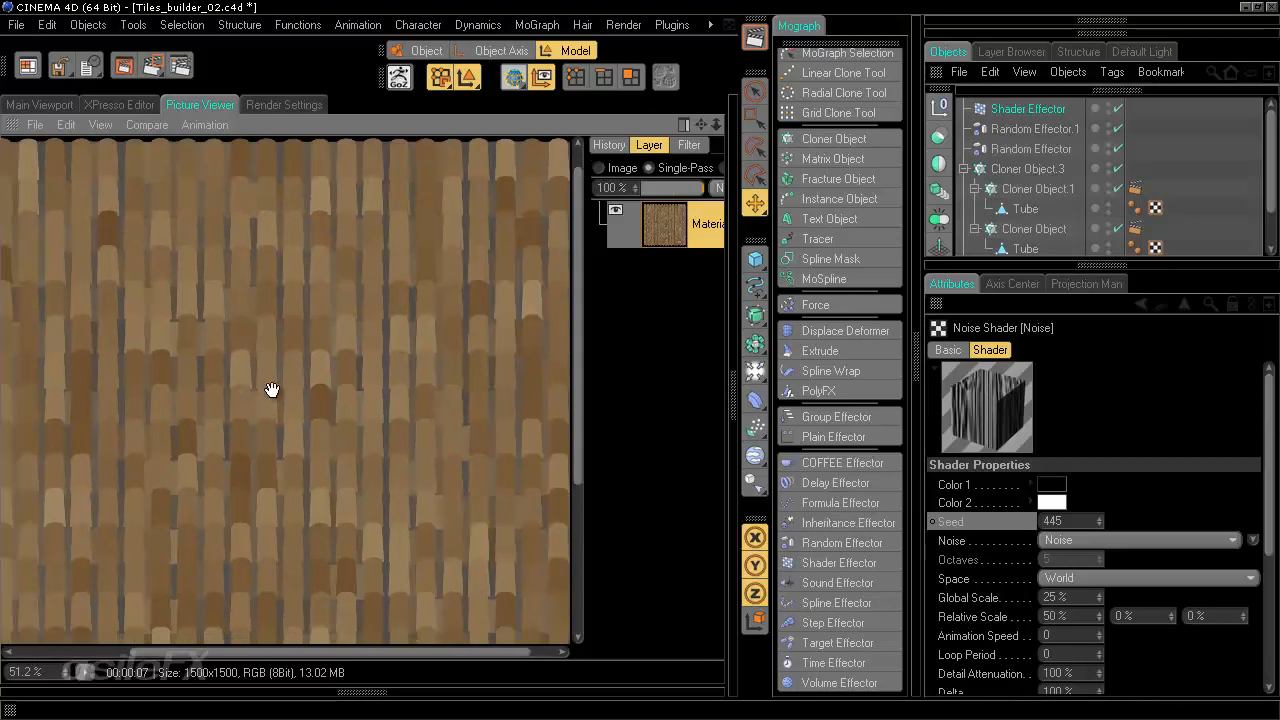
# - Review the Output and Save sections of the render settings
pyautogui.click(285, 105)
pyautogui.click(58, 160)
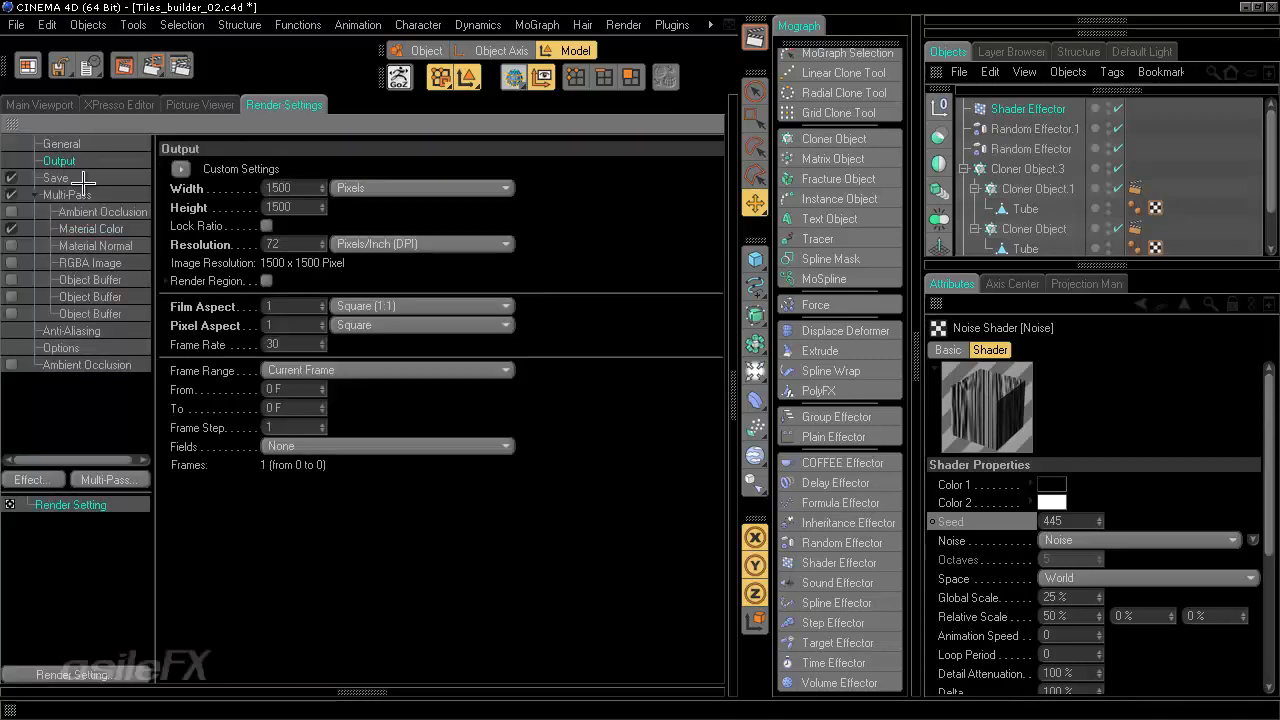
pyautogui.click(58, 178)
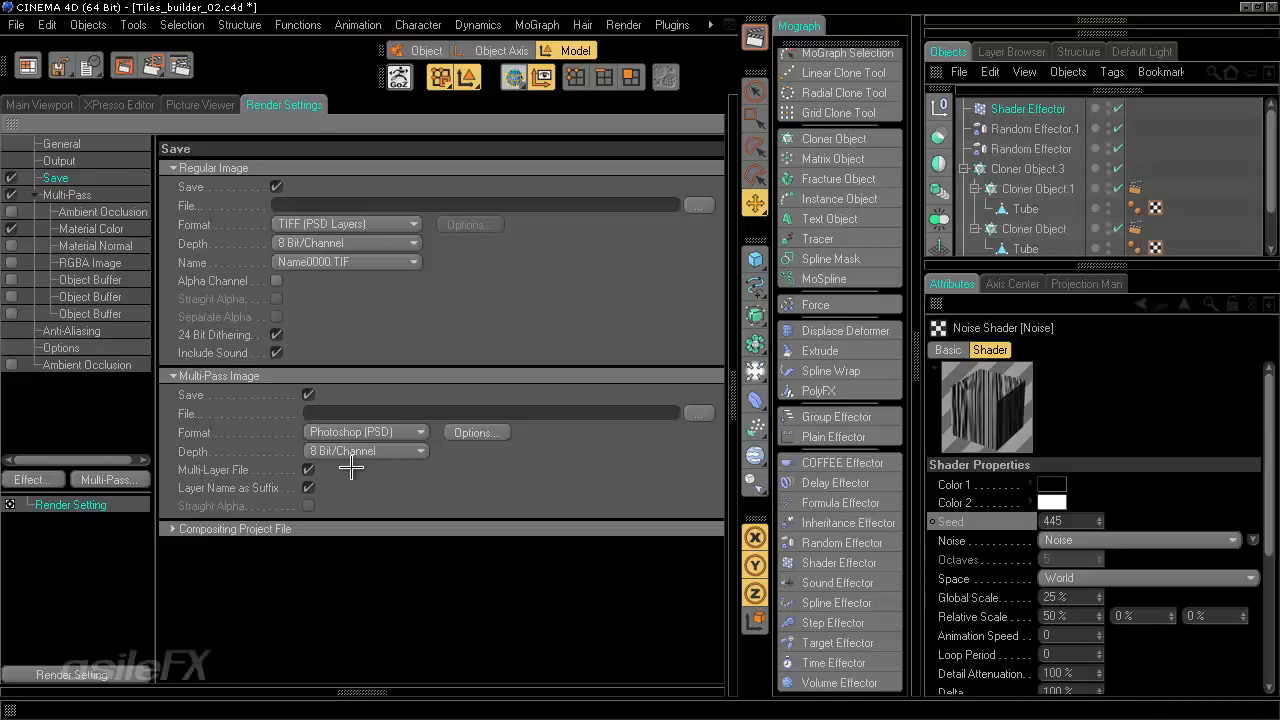
# - Save the rendered image into the tex folder as RoofTiles_01_color
pyautogui.click(131, 104)
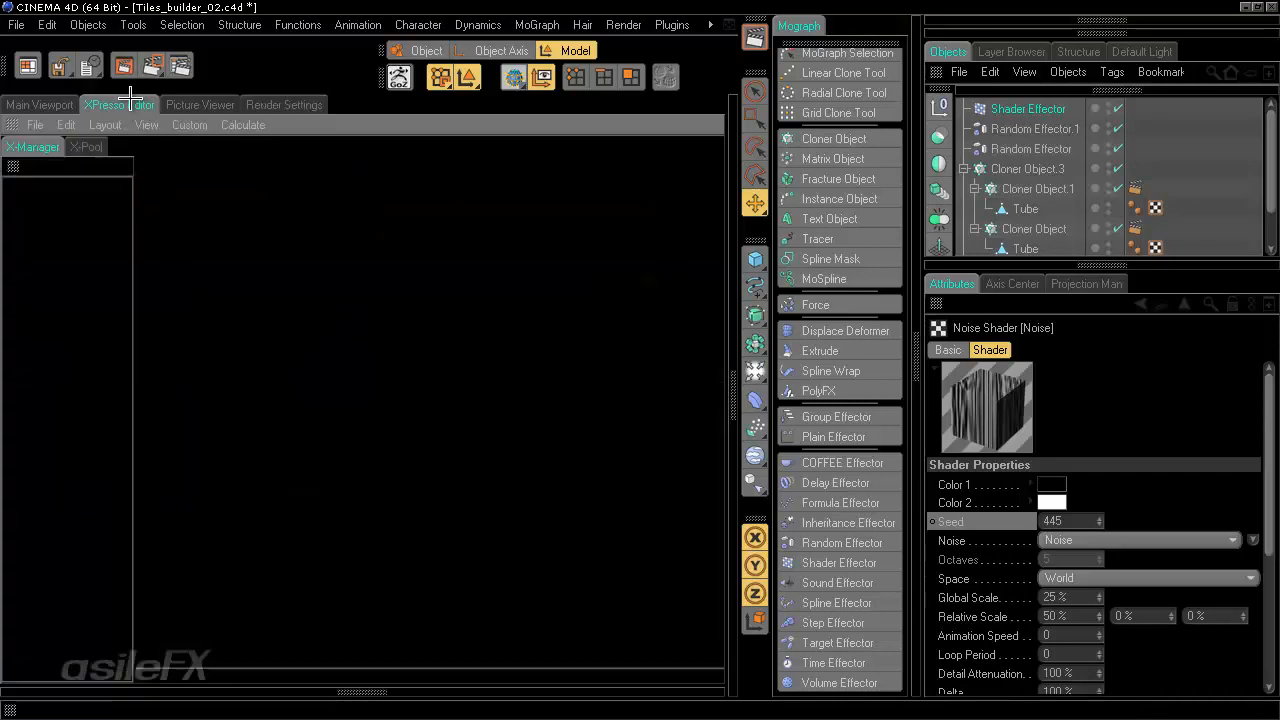
pyautogui.click(74, 101)
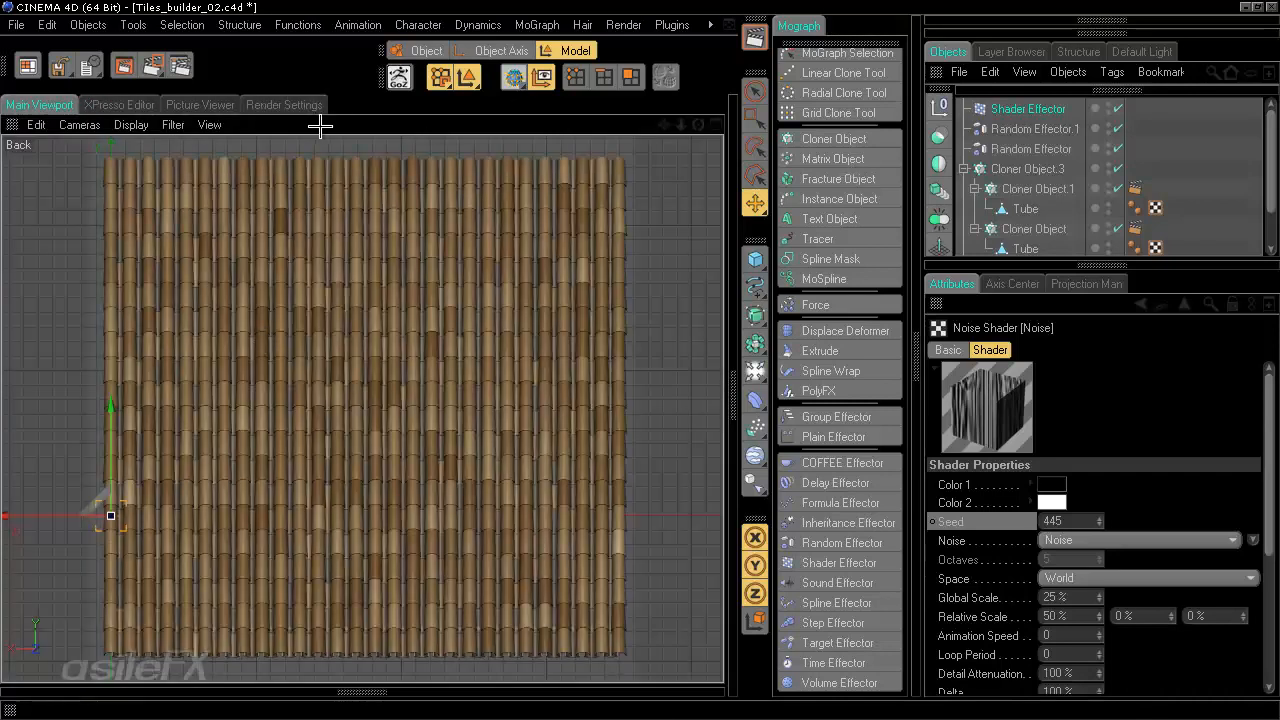
pyautogui.click(200, 104)
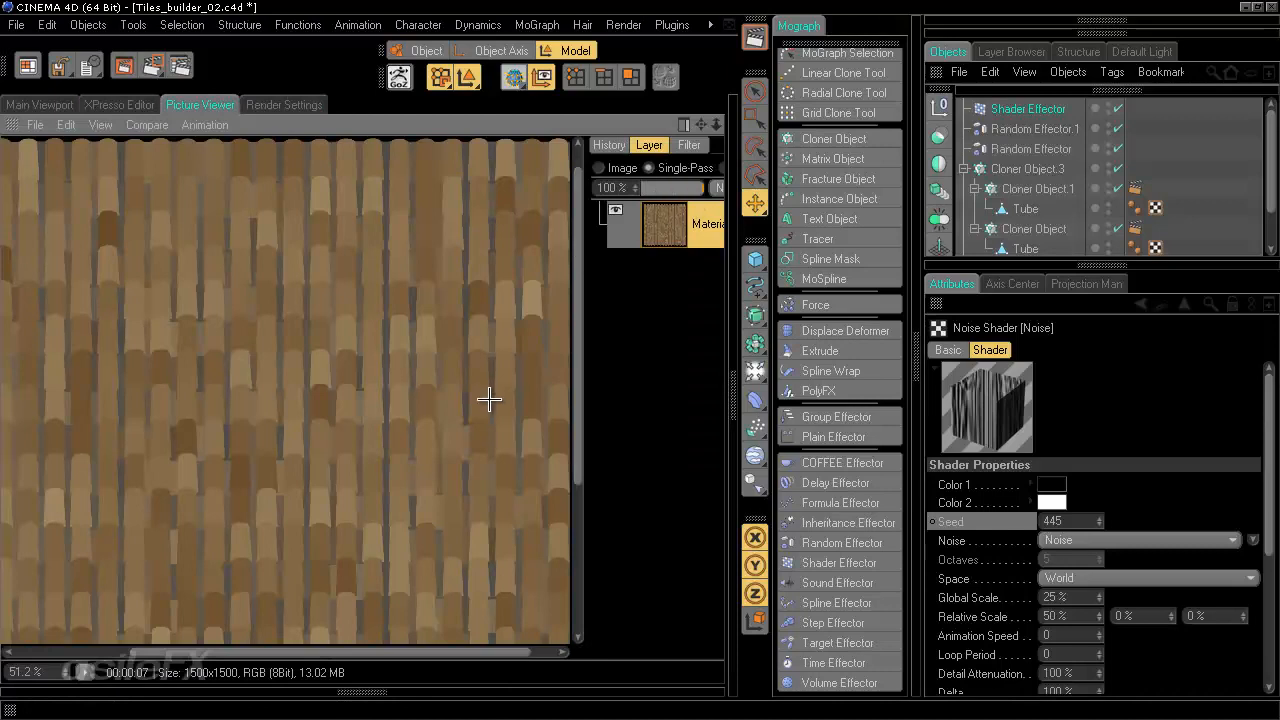
pyautogui.click(35, 125)
pyautogui.click(60, 172)
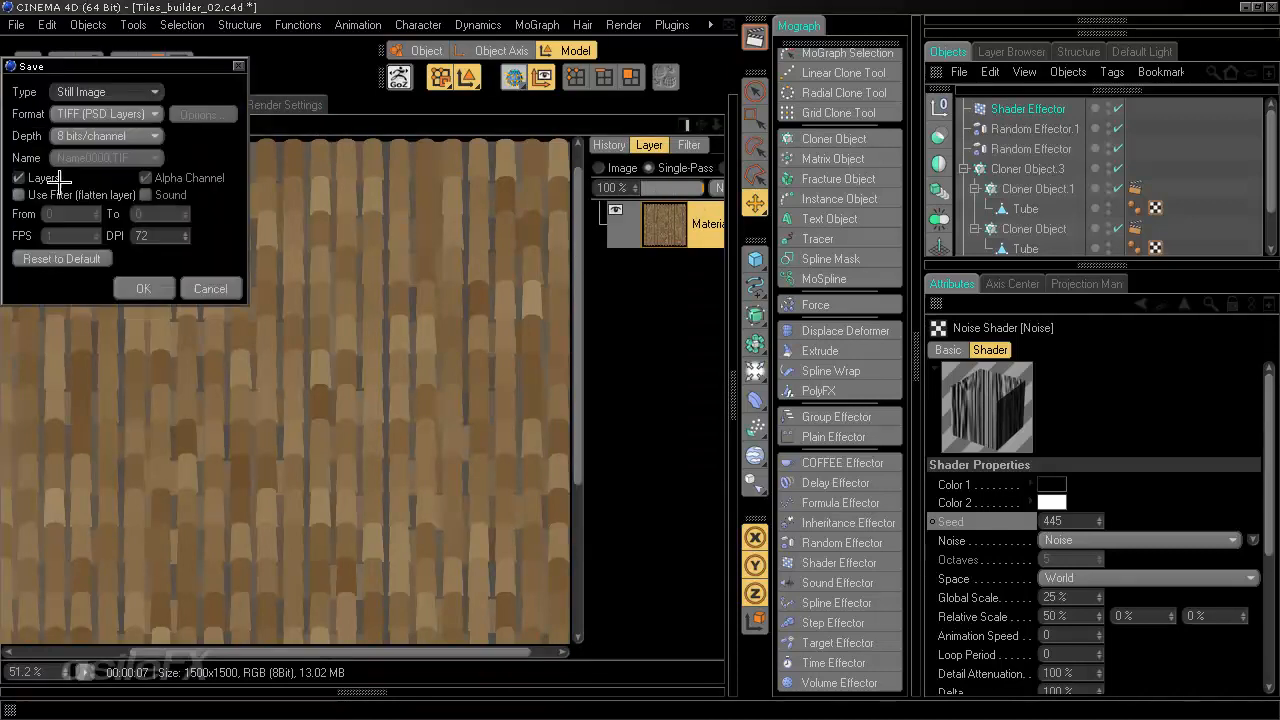
pyautogui.click(143, 288)
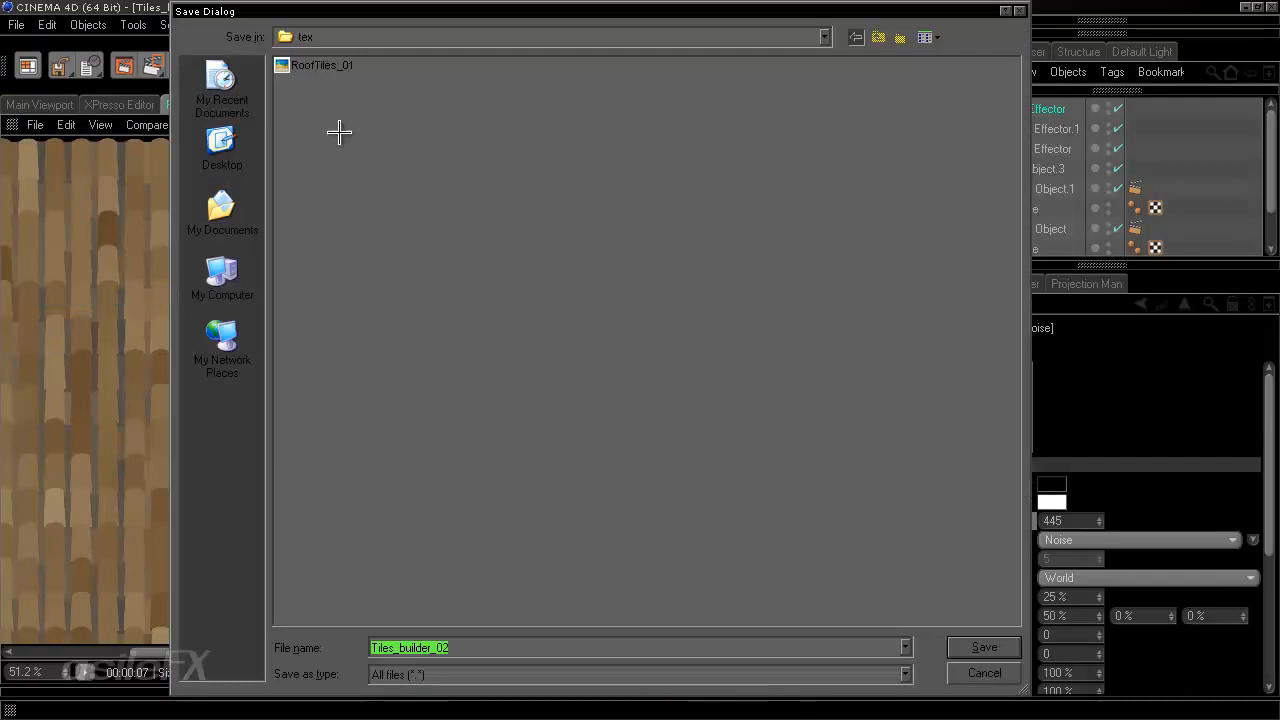
pyautogui.click(331, 66)
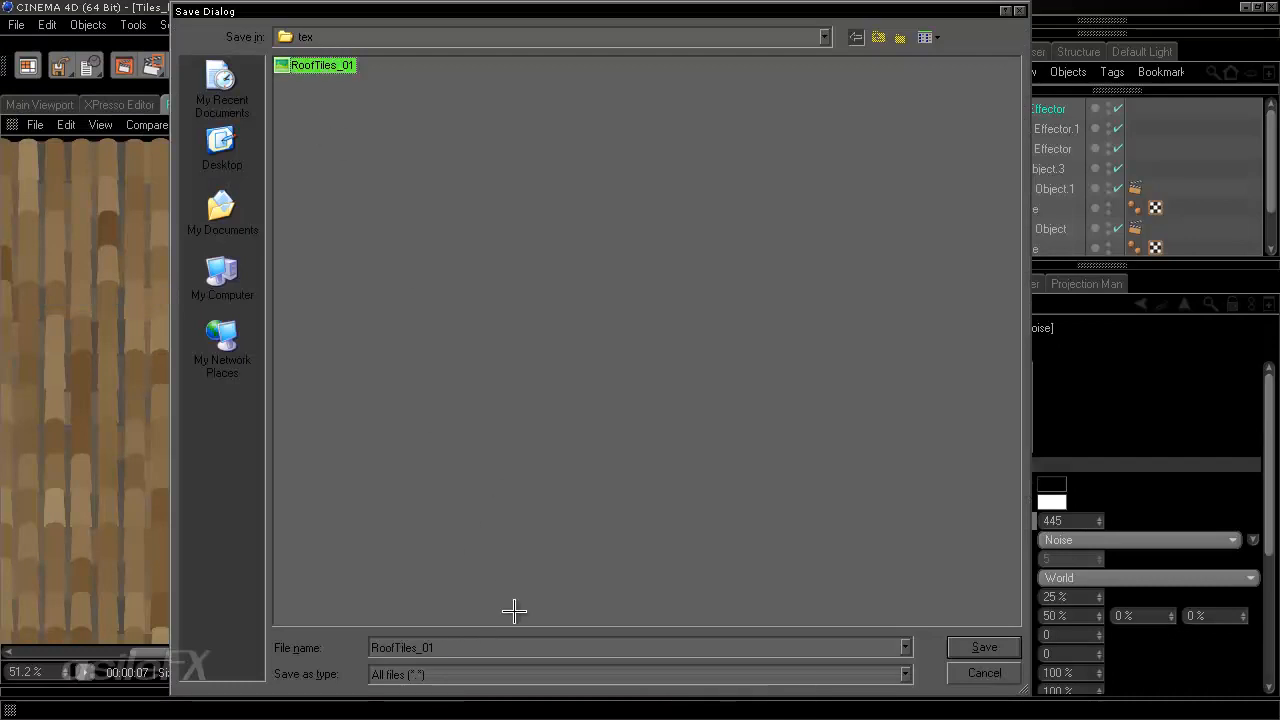
pyautogui.click(508, 647)
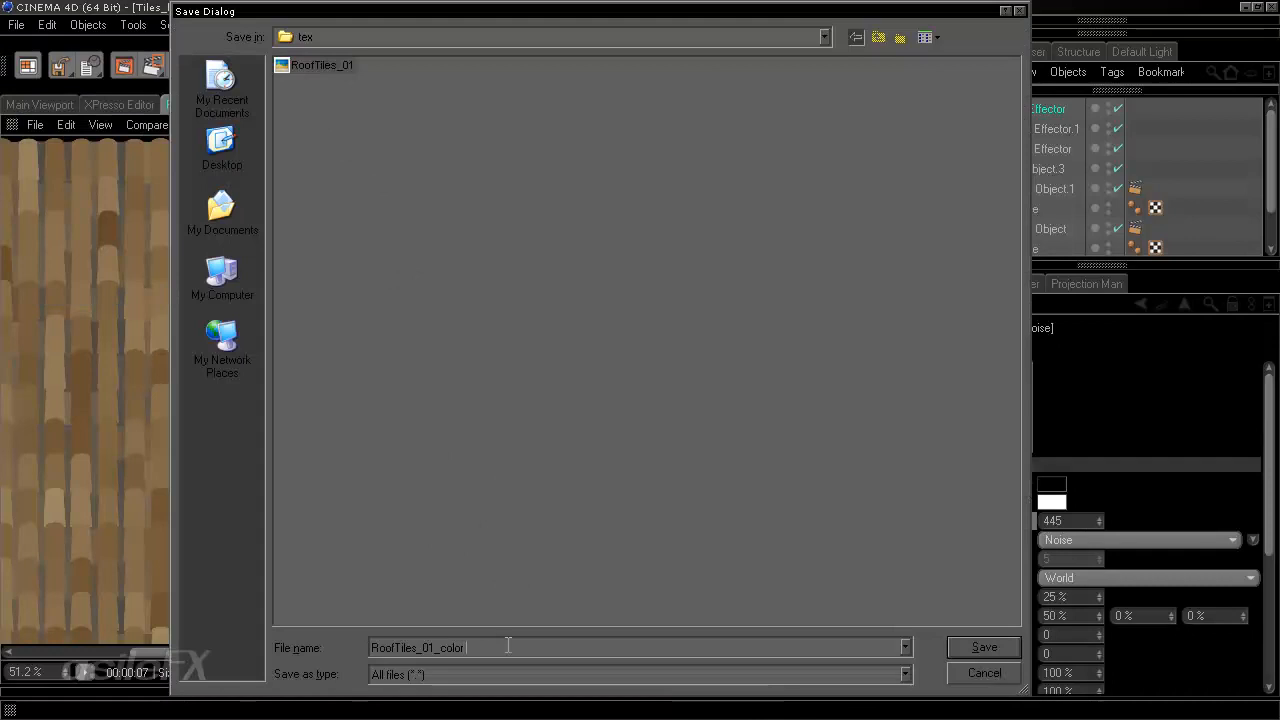
pyautogui.press('Return')
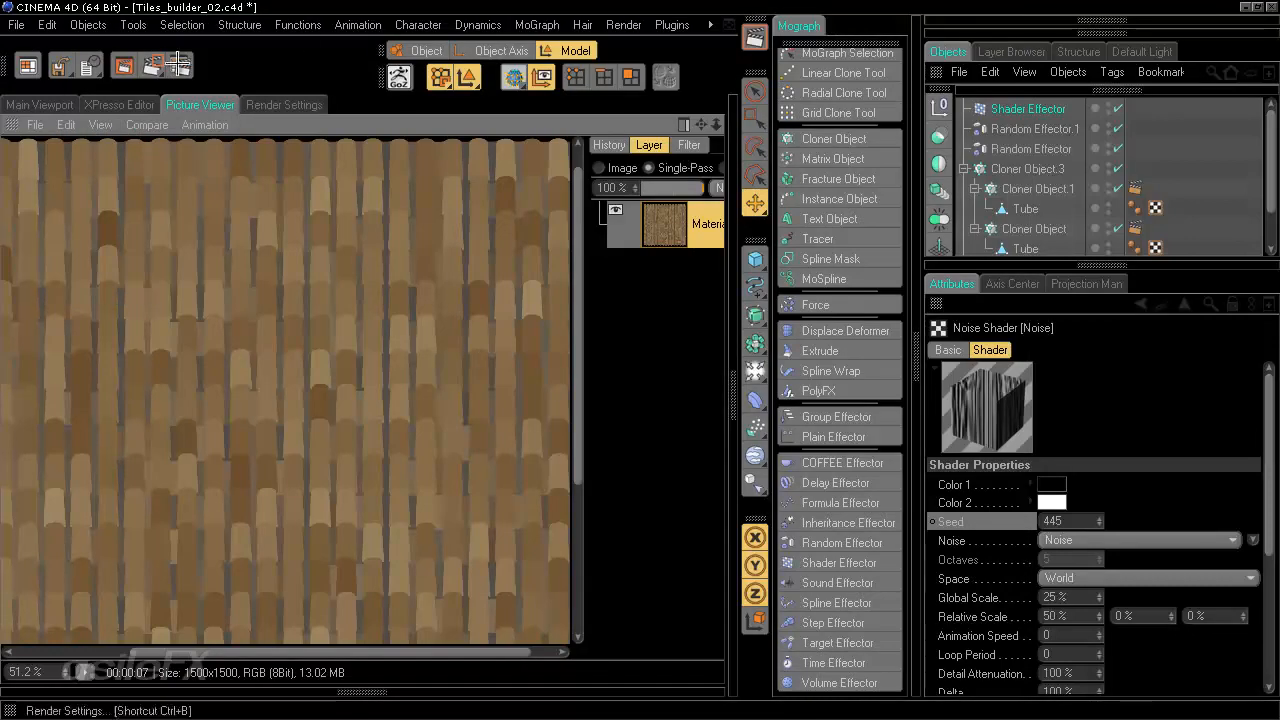
# - Save the scene file as Tiles_builder_02-1
pyautogui.click(48, 104)
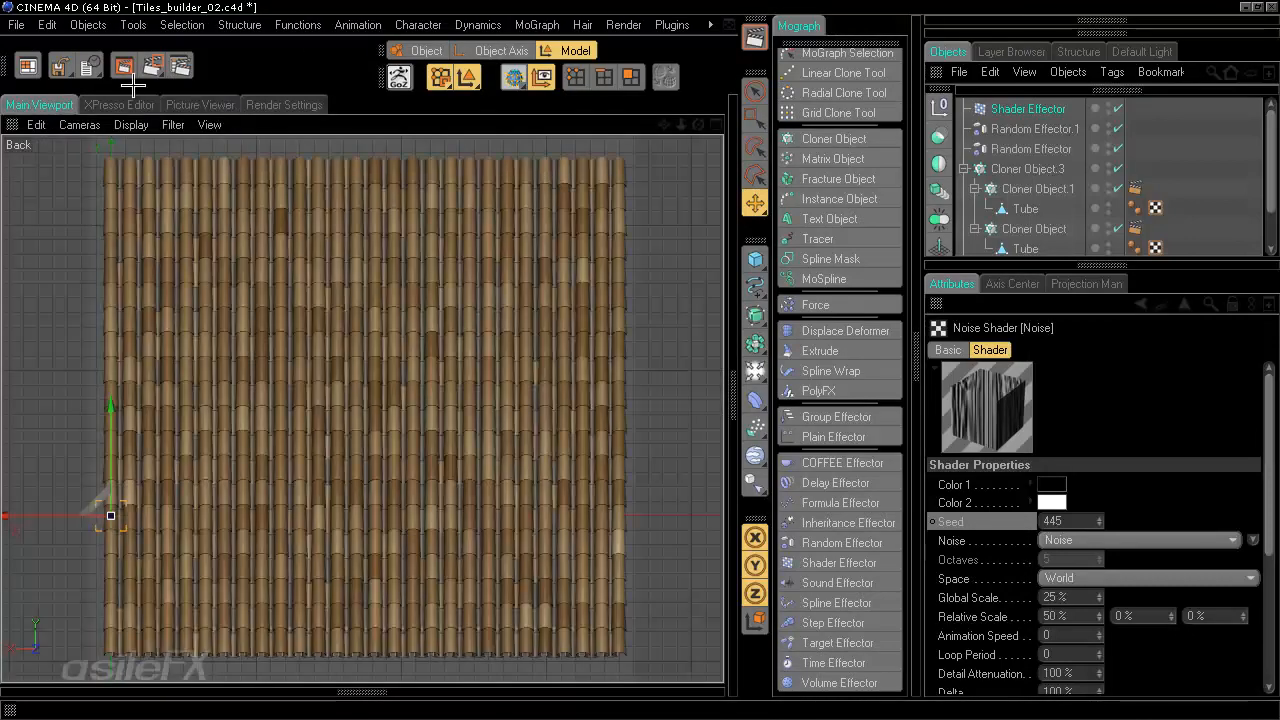
pyautogui.click(16, 24)
pyautogui.click(40, 192)
pyautogui.click(487, 647)
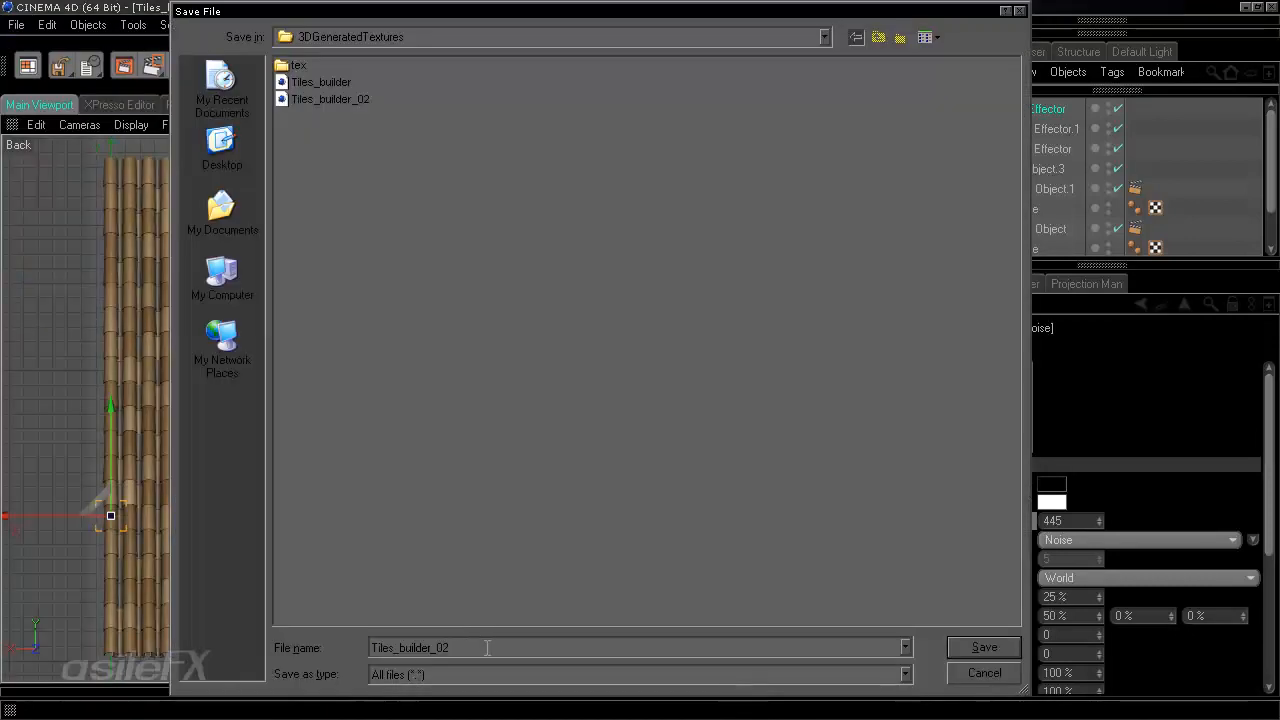
pyautogui.write('_')
pyautogui.write('1')
pyautogui.press('Return')
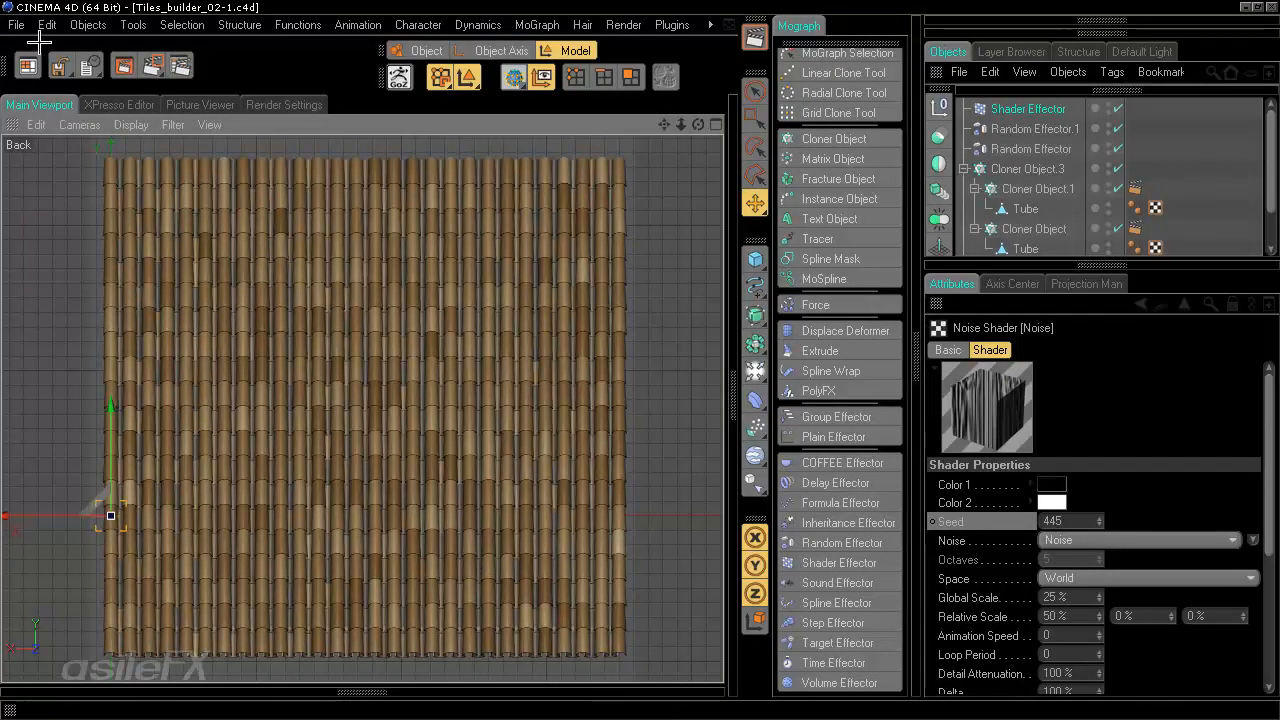
# - Start a new empty scene and open the Materials manager
pyautogui.click(14, 24)
pyautogui.click(40, 57)
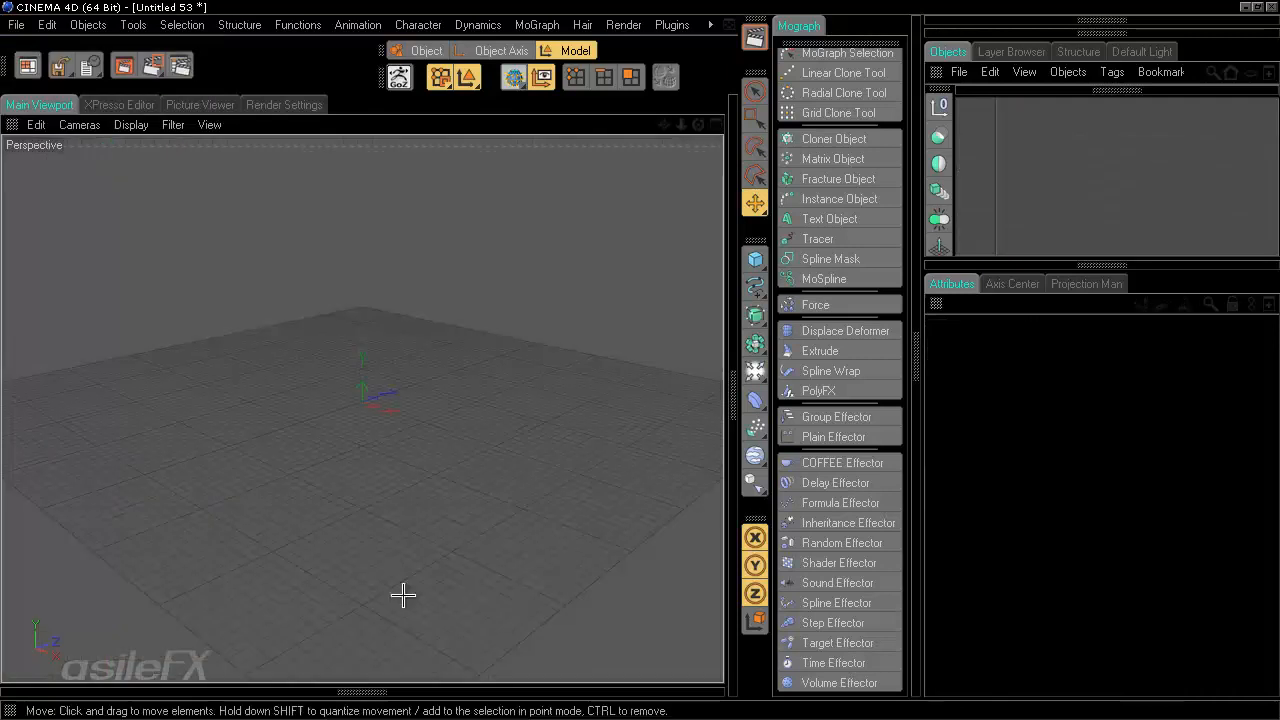
pyautogui.click(395, 693)
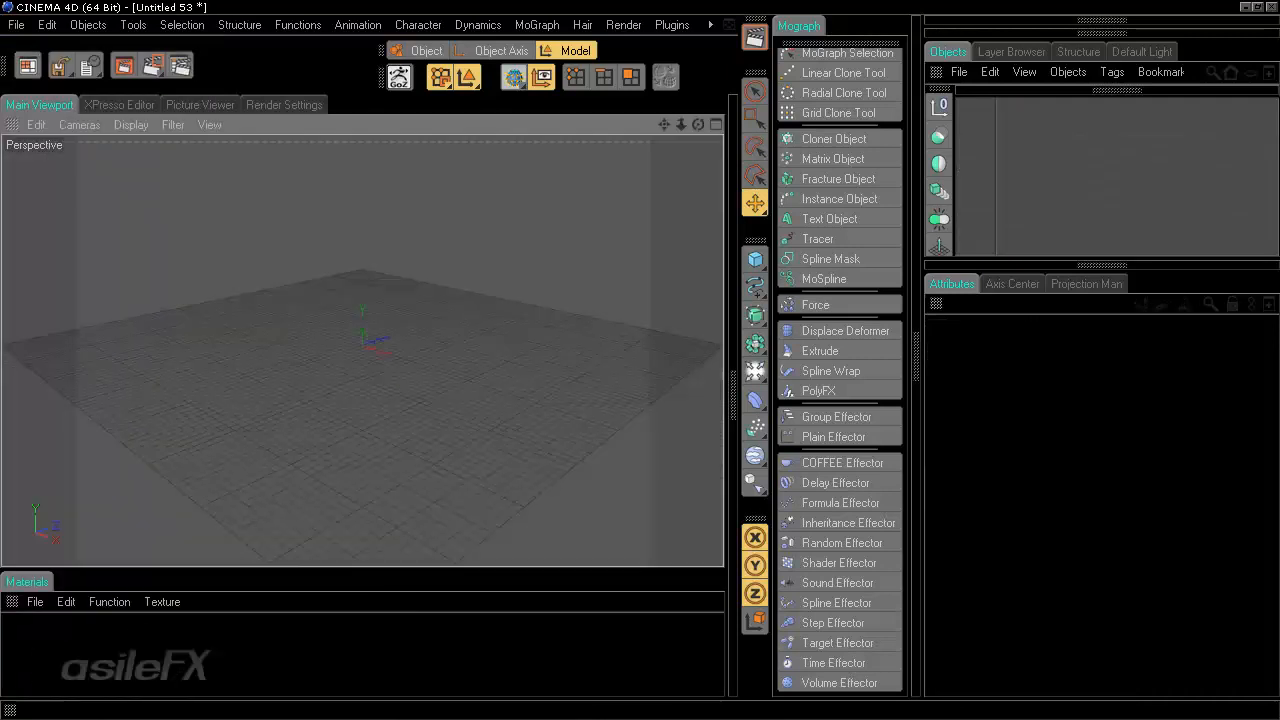
# - Create a material from the RoofTiles_01 texture by bringing the file in from the tex folder
pyautogui.hotkey('alt', 'Tab')
pyautogui.moveTo(699, 574); pyautogui.dragTo(293, 641)
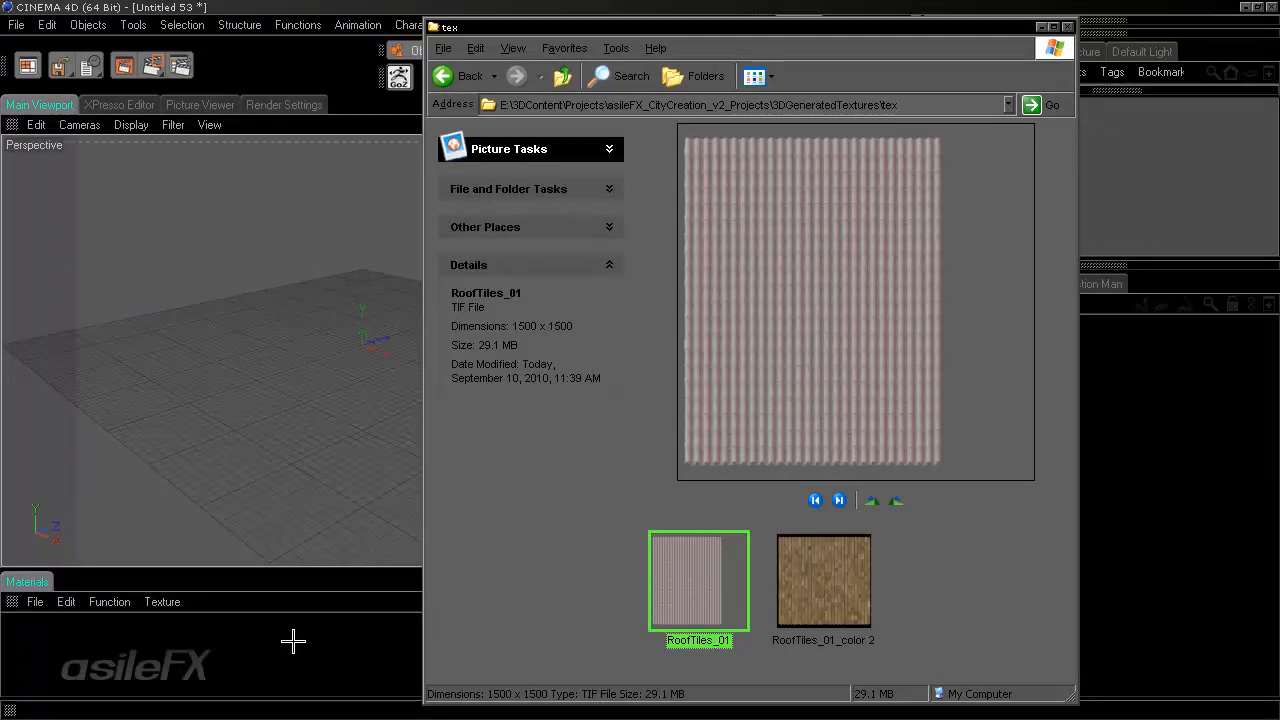
pyautogui.click(308, 6)
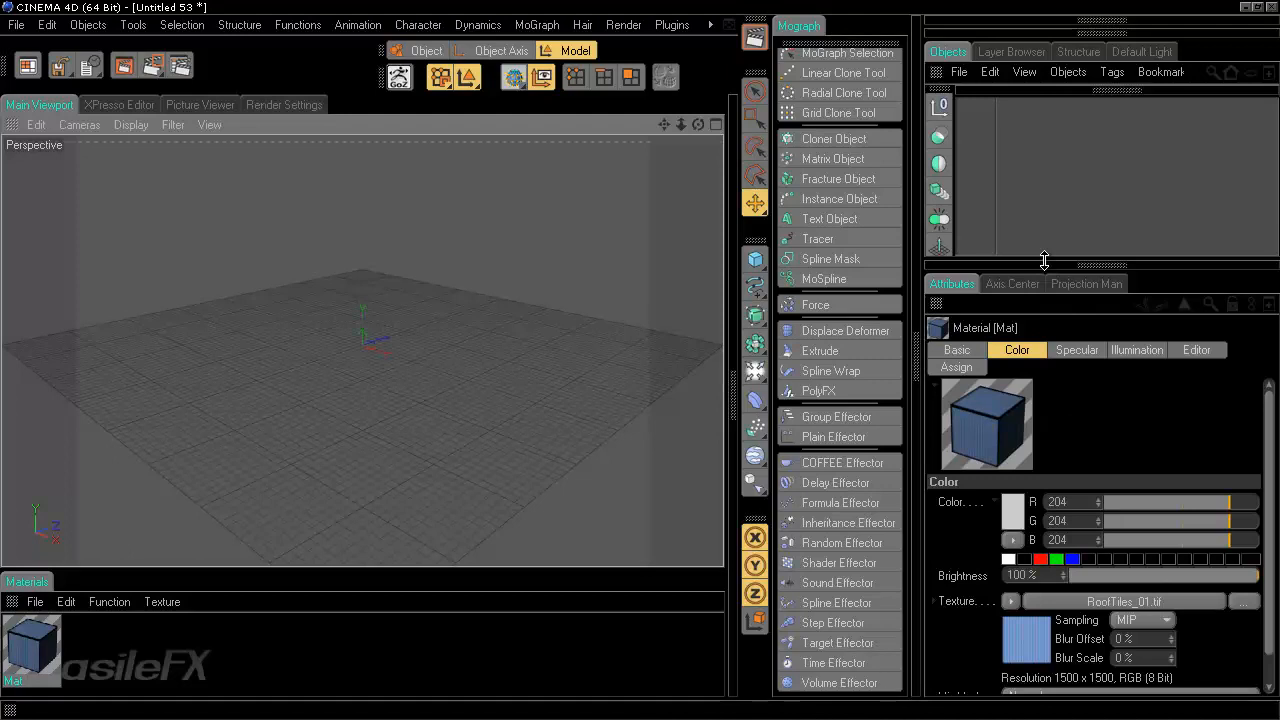
# - Rearrange the interface layout and open the new material in the Material Editor
pyautogui.moveTo(1045, 267); pyautogui.dragTo(1045, 181)
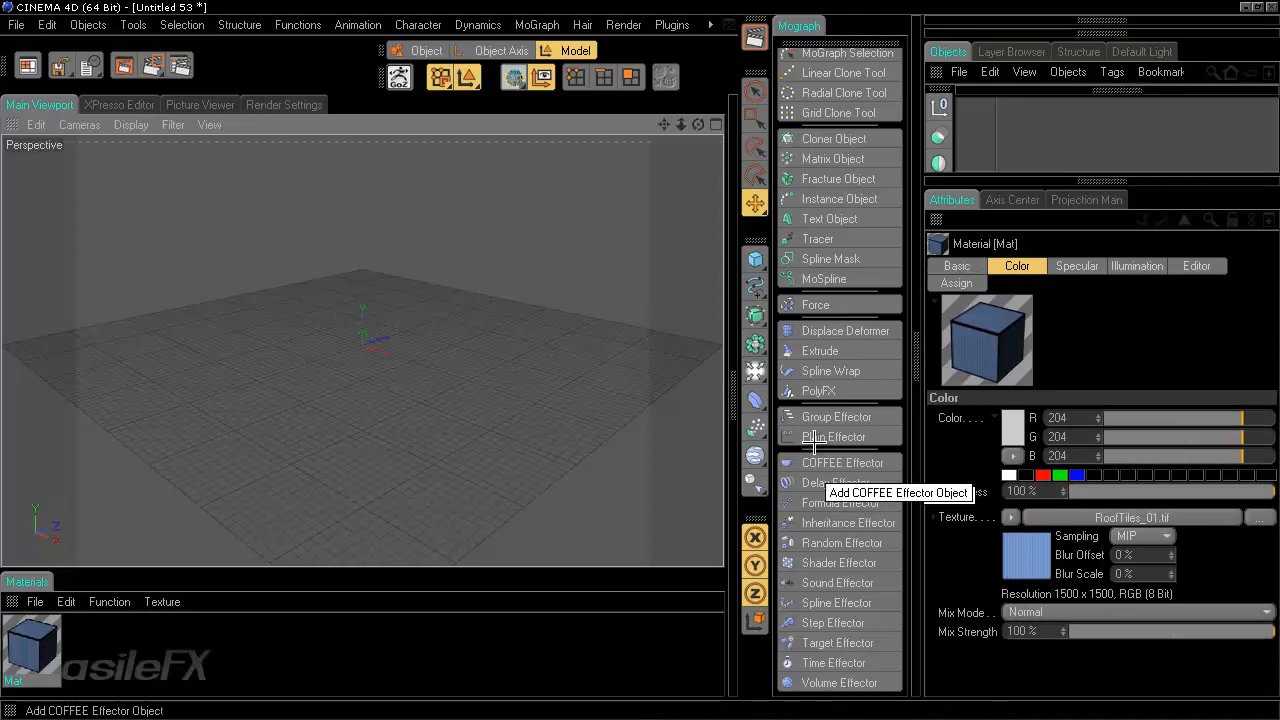
pyautogui.click(821, 41)
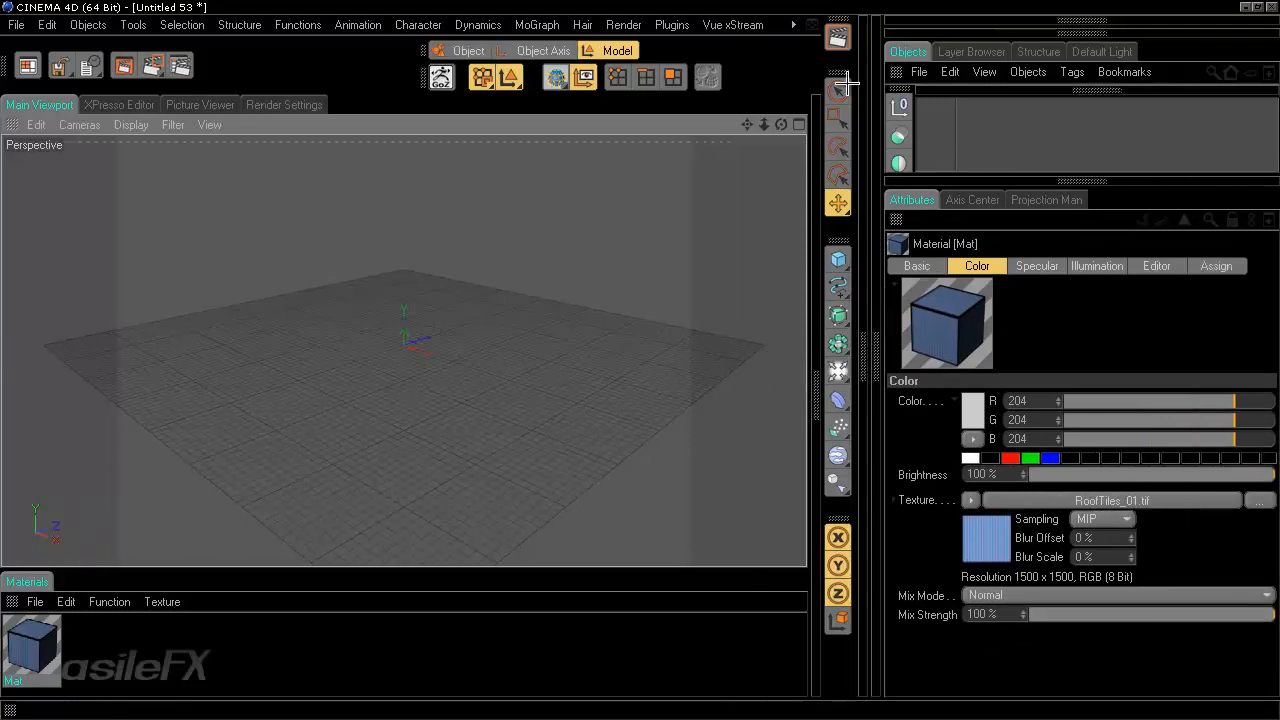
pyautogui.moveTo(883, 310); pyautogui.dragTo(989, 320)
pyautogui.moveTo(820, 237); pyautogui.dragTo(918, 245)
pyautogui.click(932, 370)
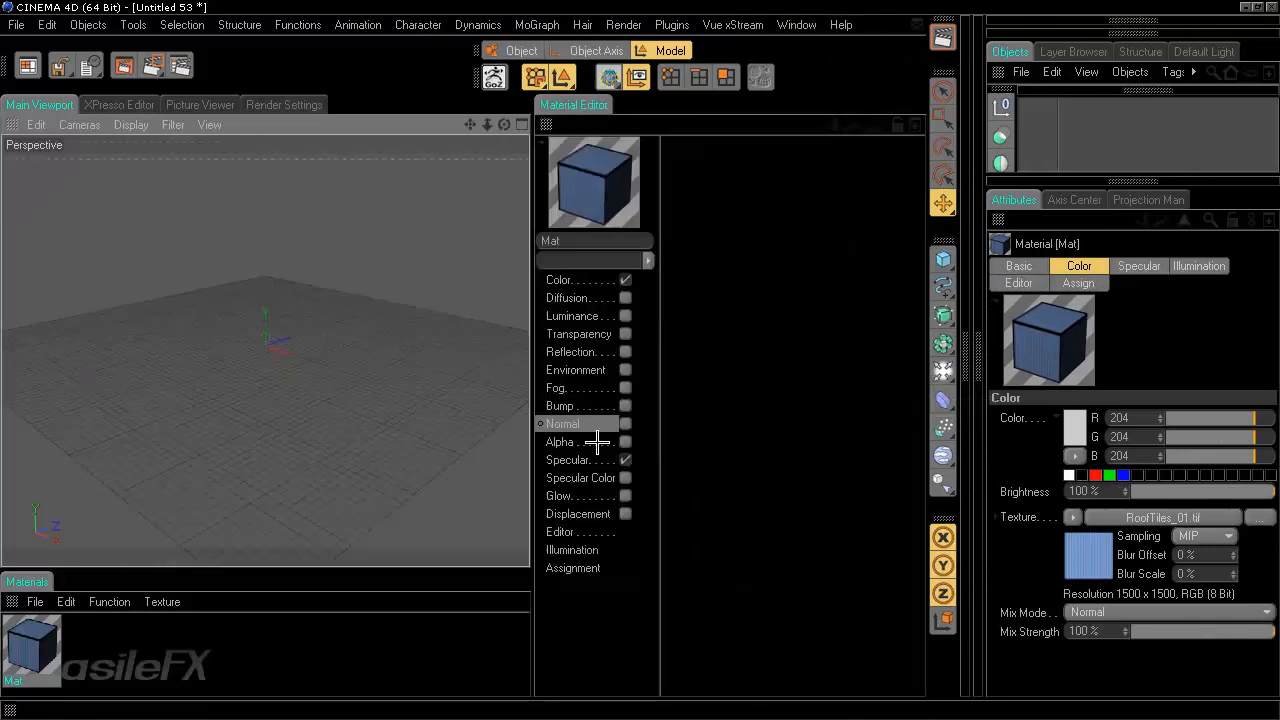
# - Add a Pyramid object to the scene as a test roof
pyautogui.scroll(10, 425, 398)
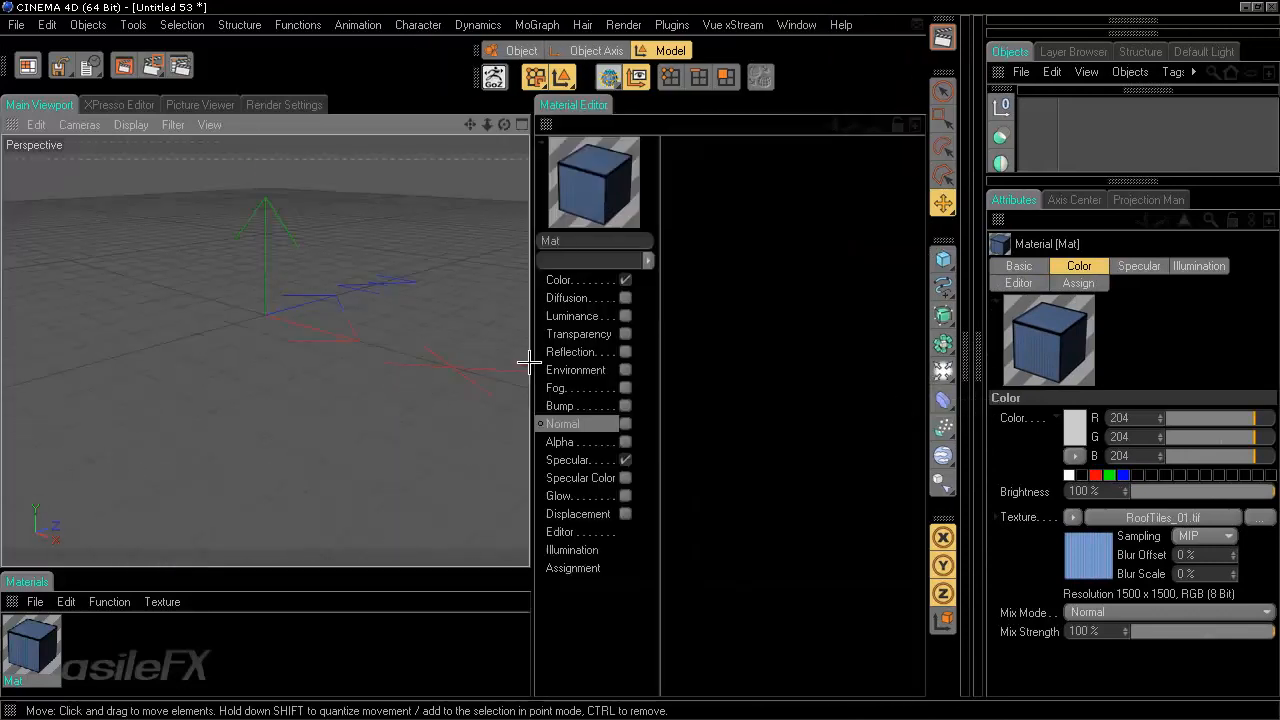
pyautogui.keyDown('alt'); pyautogui.moveTo(527, 363); pyautogui.dragTo(540, 468, button='middle'); pyautogui.keyUp('alt')
pyautogui.moveTo(943, 263); pyautogui.dragTo(851, 326)
pyautogui.moveTo(273, 190); pyautogui.dragTo(500, 380)
# - Rename the material to Roof
pyautogui.click(15, 680)
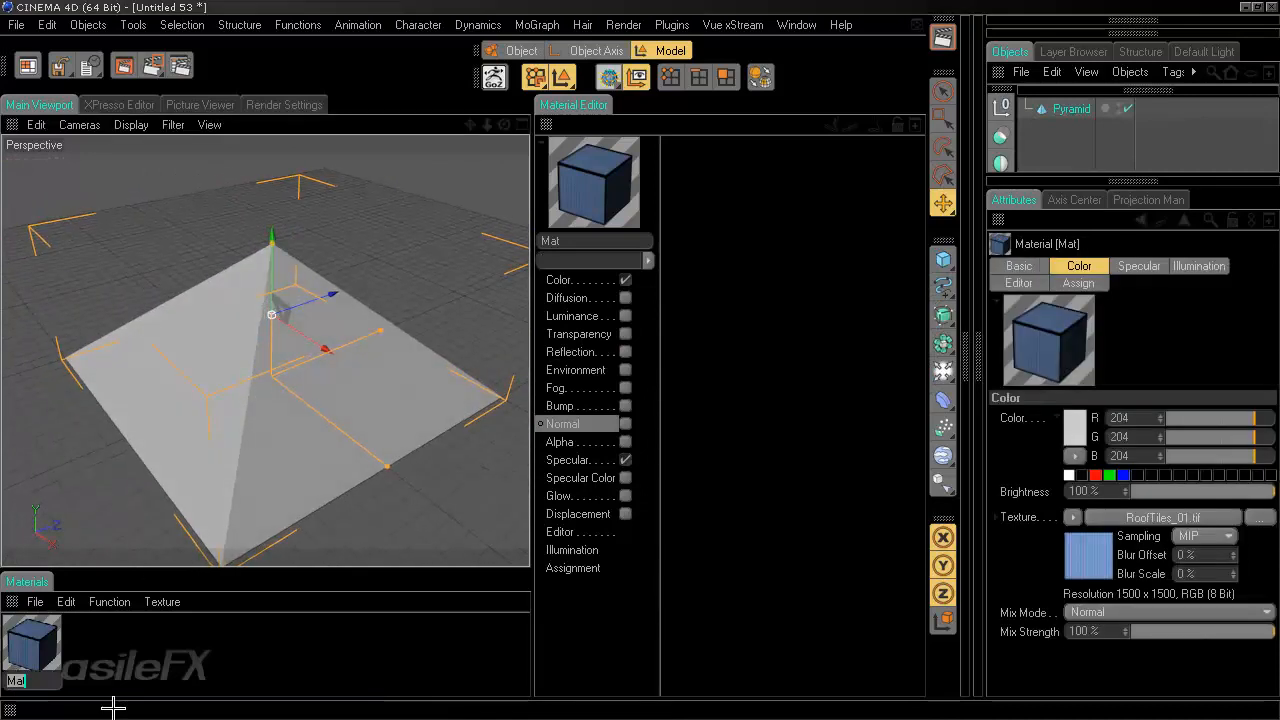
pyautogui.write('Roof')
pyautogui.press('Return')
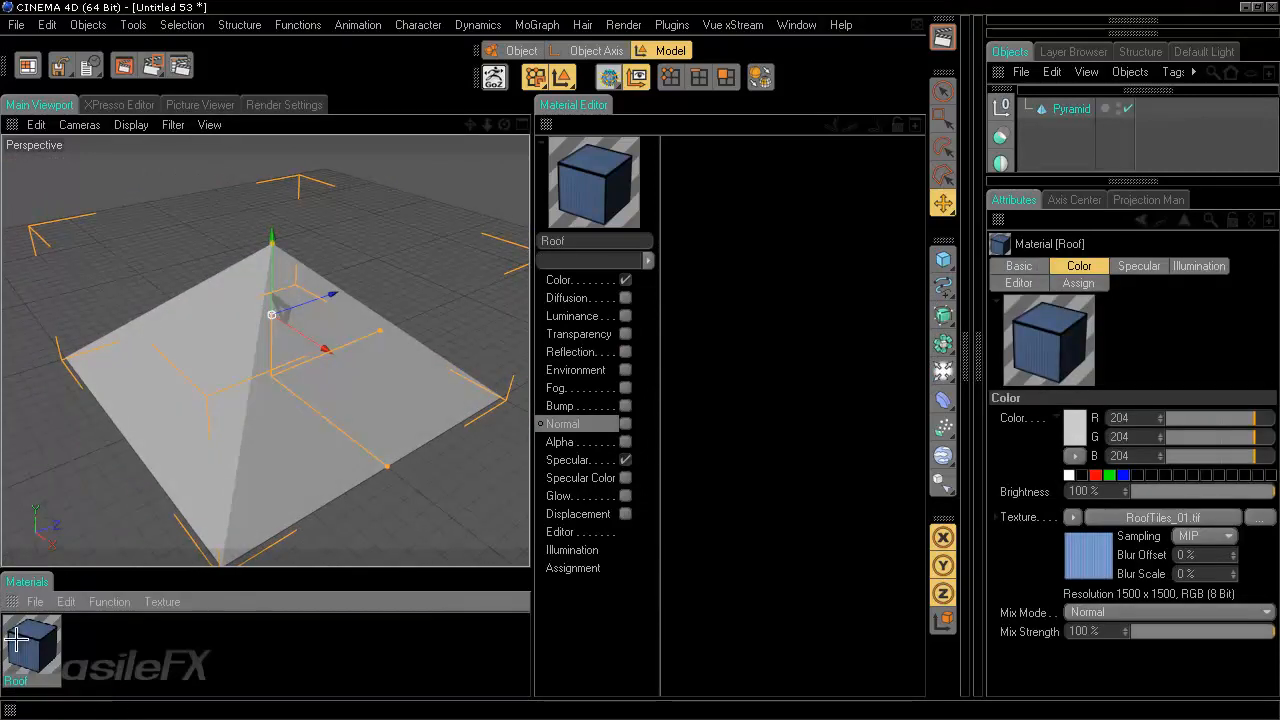
# - Apply the Roof material to the pyramid and inspect the textured result
pyautogui.moveTo(16, 640); pyautogui.dragTo(343, 437)
pyautogui.scroll(3, 355, 430)
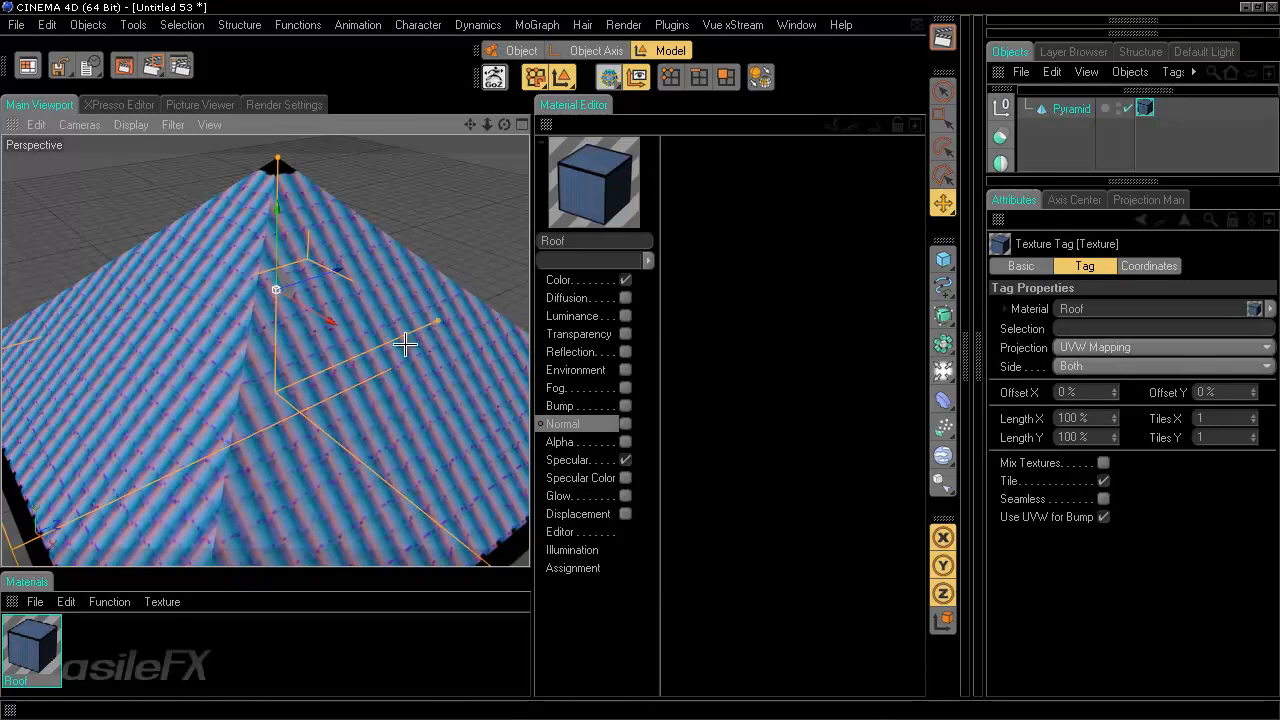
pyautogui.scroll(-2, 478, 497)
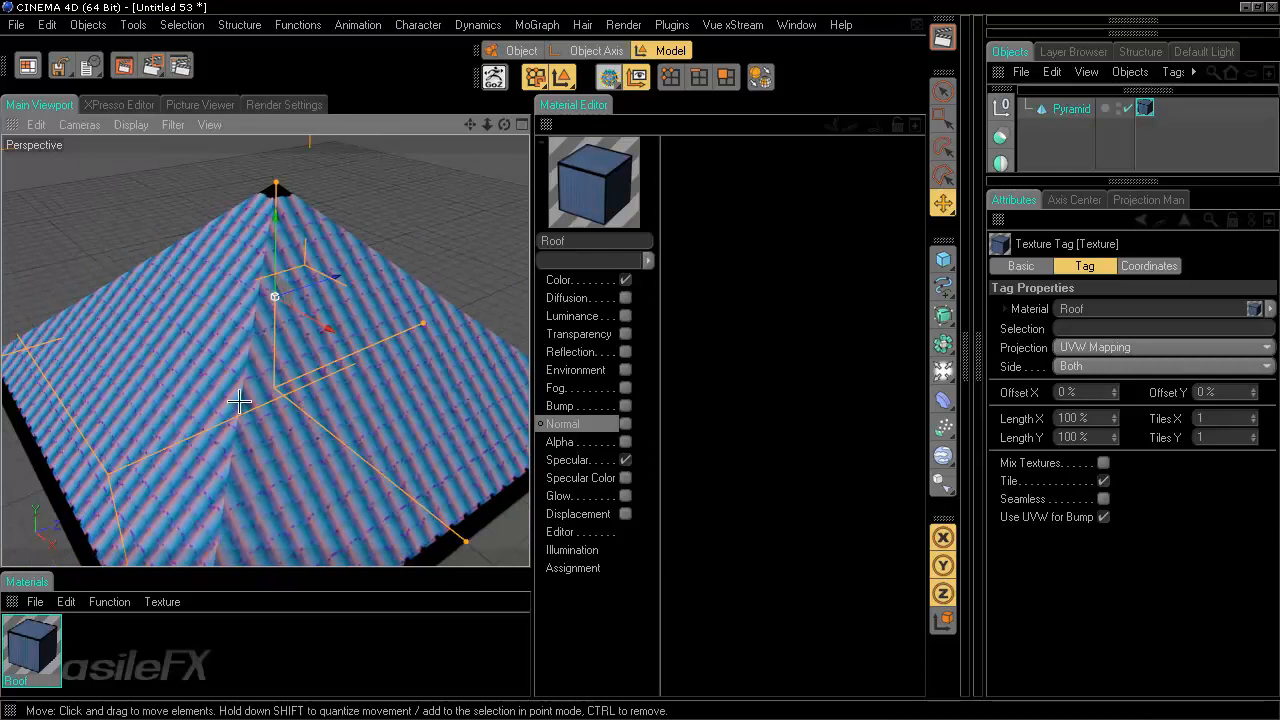
pyautogui.scroll(3, 303, 400)
pyautogui.scroll(-4, 303, 400)
pyautogui.scroll(1, 303, 400)
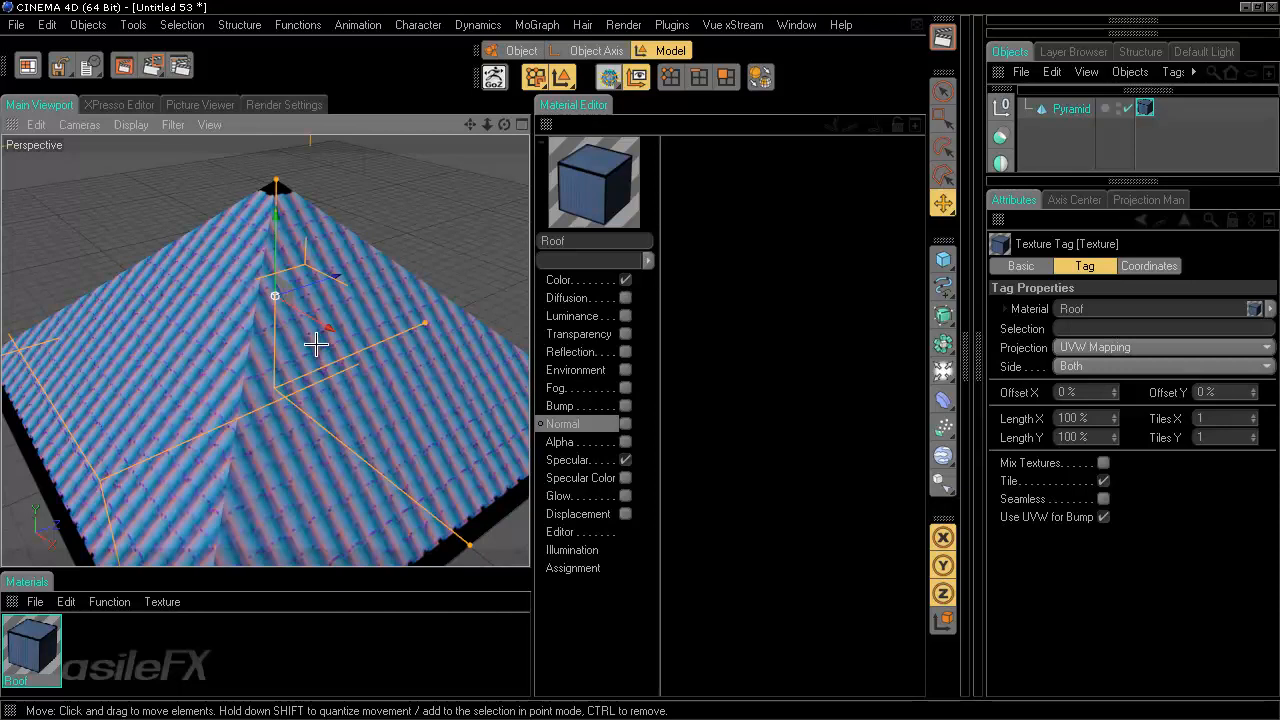
pyautogui.scroll(-1, 374, 387)
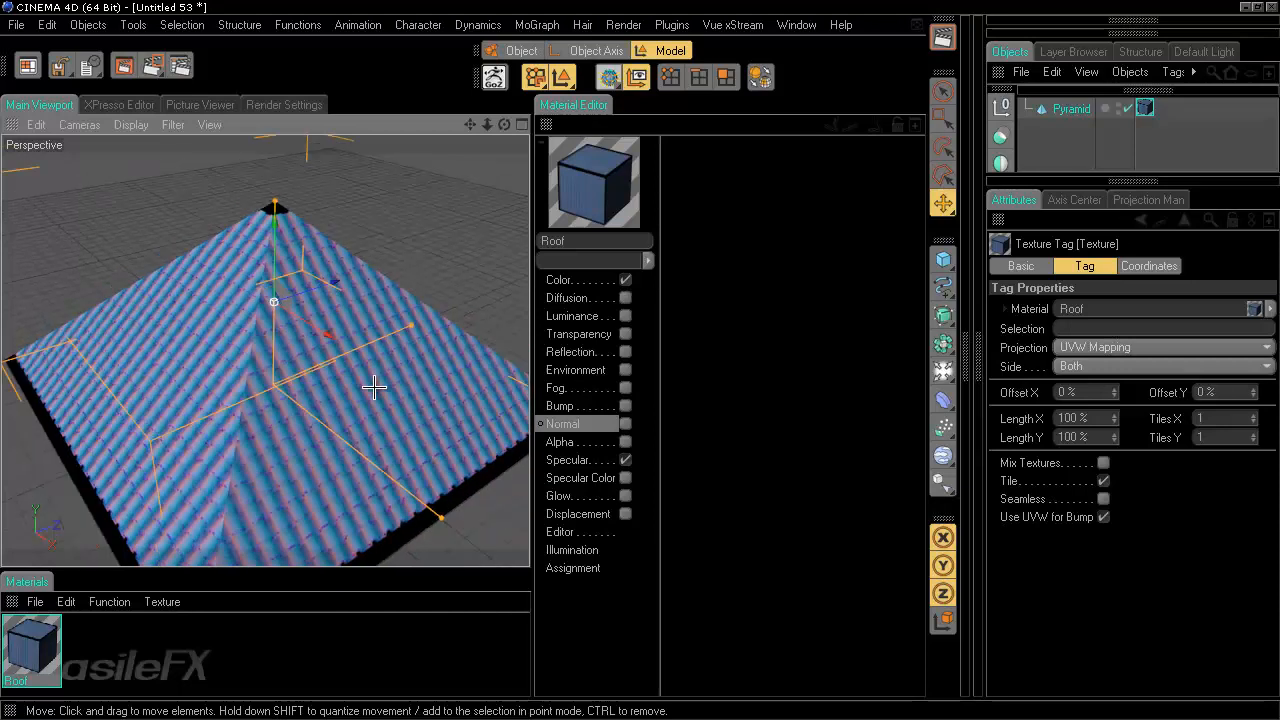
# - Set the pyramid's segments to 2 and switch the viewport display to Gouraud Shading (Lines)
pyautogui.click(1071, 108)
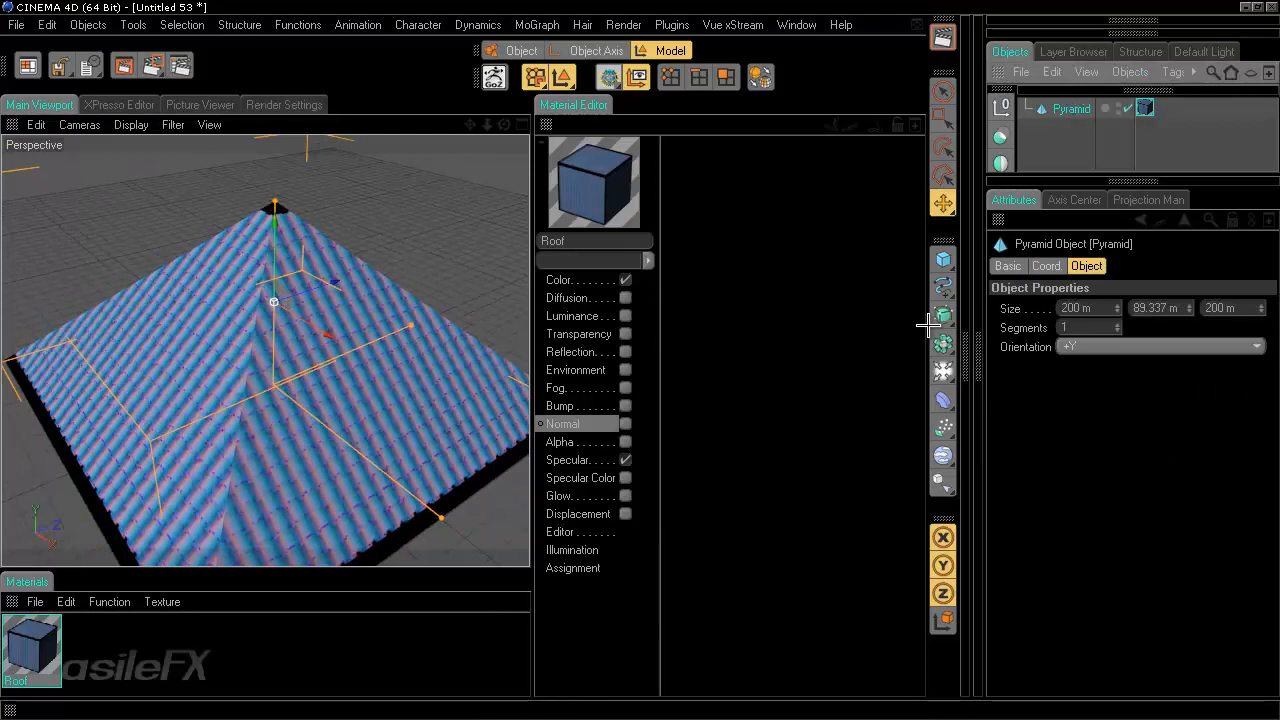
pyautogui.click(1105, 325)
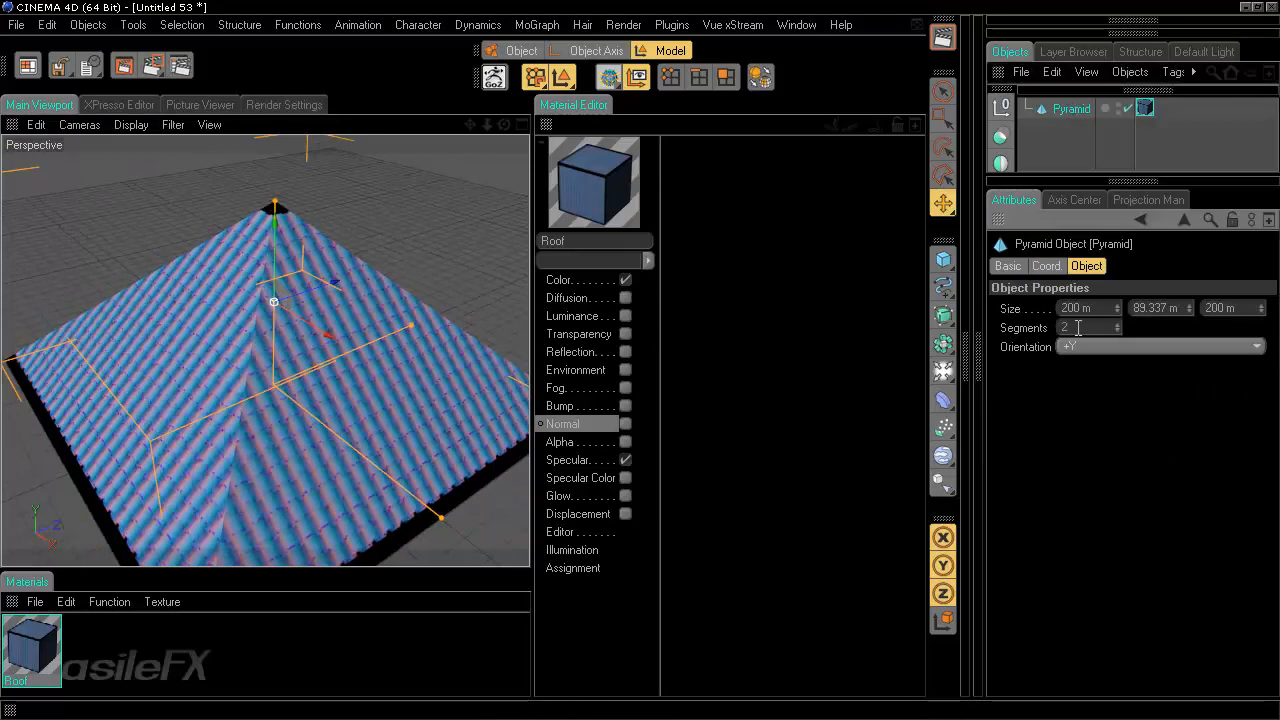
pyautogui.click(131, 124)
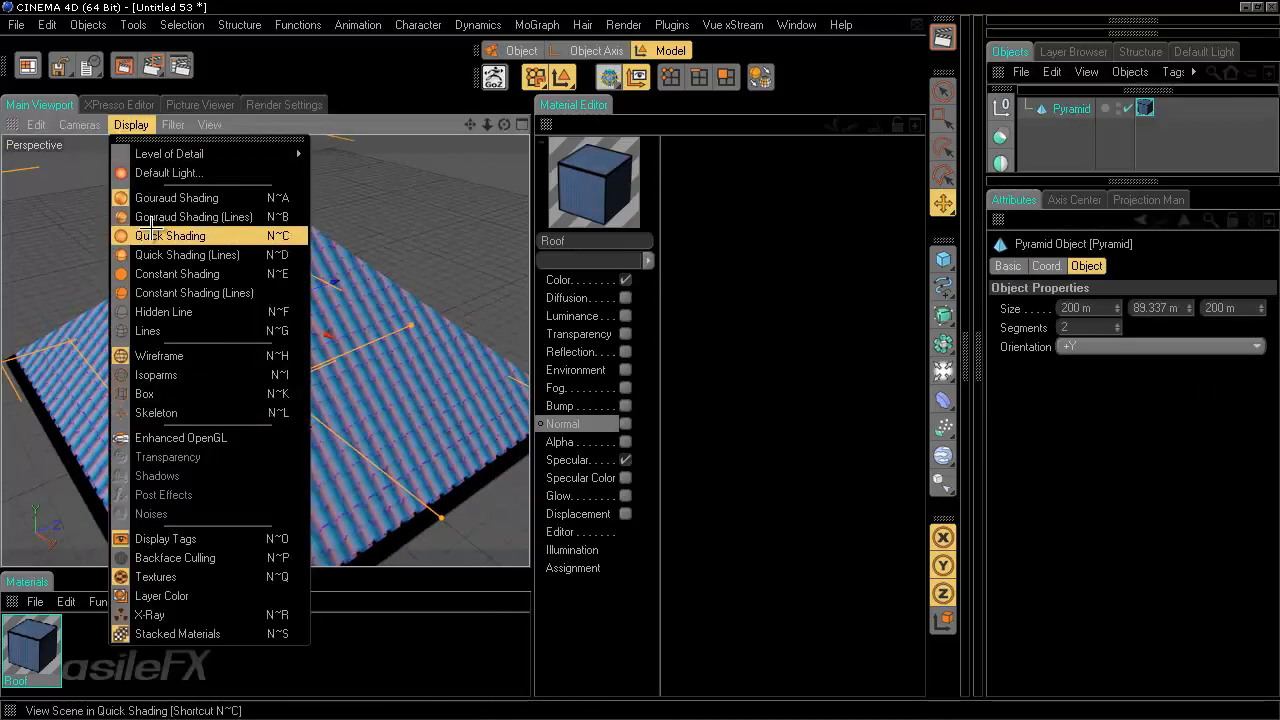
pyautogui.click(160, 211)
# - Set the pyramid's segments to 1
pyautogui.moveTo(270, 382)
pyautogui.keyDown('alt'); pyautogui.mouseDown()
pyautogui.moveTo(531, 357)
pyautogui.moveTo(264, 402)
pyautogui.mouseUp(); pyautogui.keyUp('alt')
pyautogui.moveTo(1069, 328); pyautogui.dragTo(1039, 330)
pyautogui.write('1')
pyautogui.press('Return')
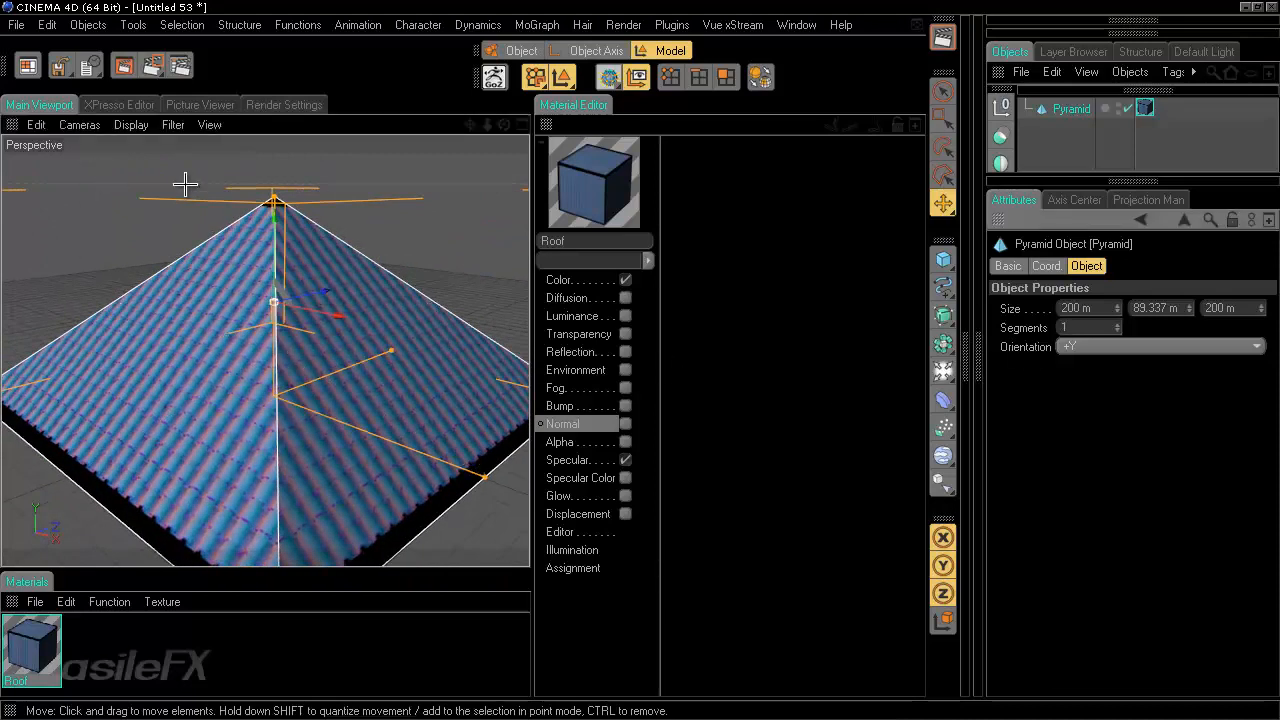
# - Make the pyramid editable and switch the interface to the UV (User) layout
pyautogui.press('c')
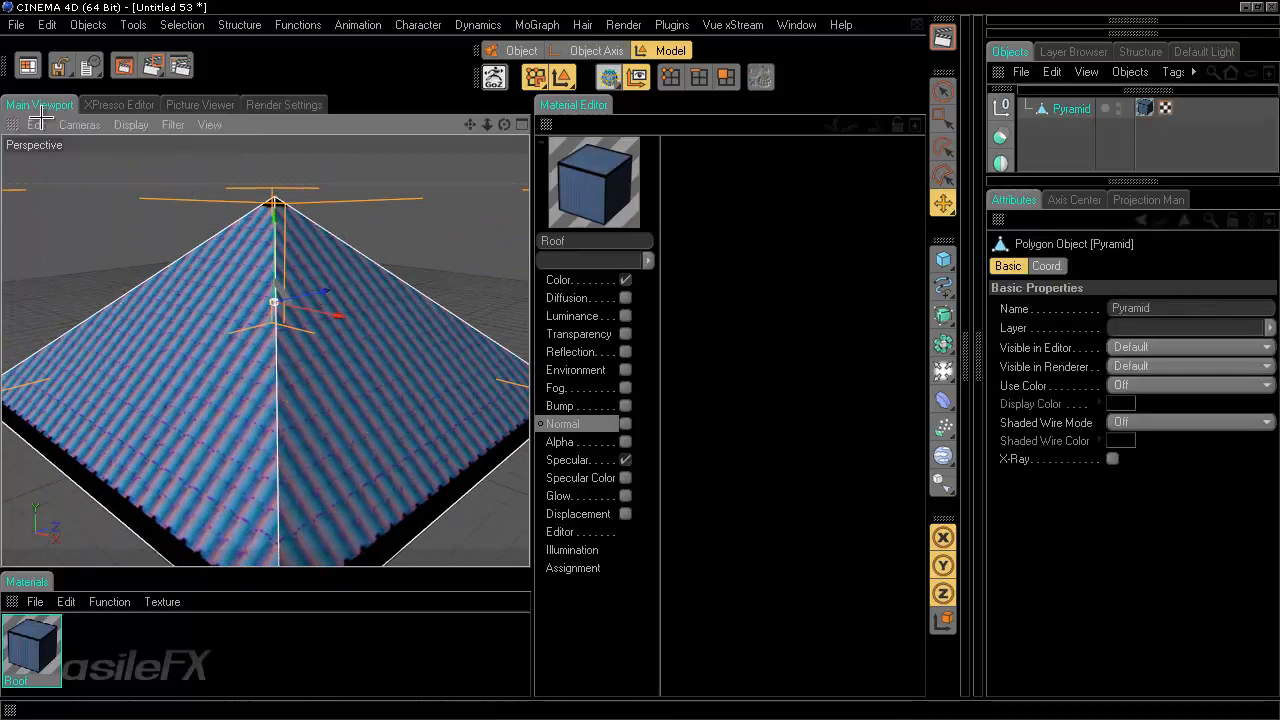
pyautogui.click(29, 63)
pyautogui.click(100, 537)
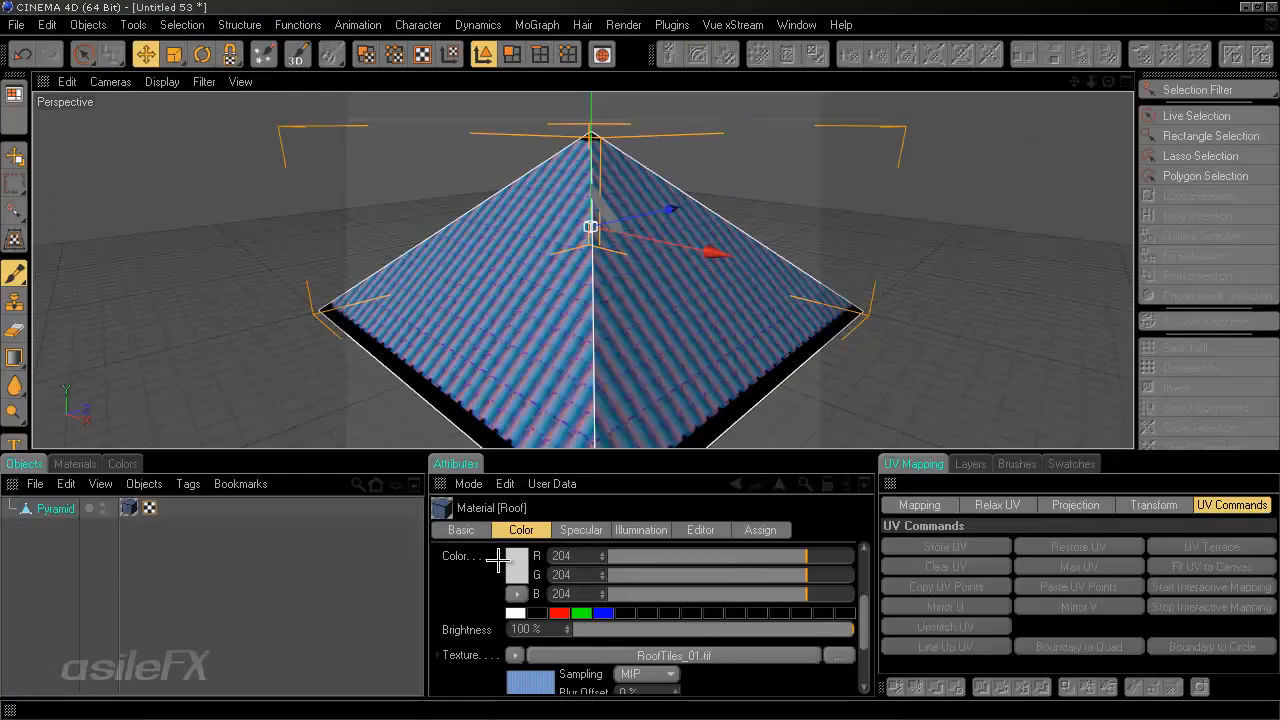
pyautogui.click(14, 93)
pyautogui.scroll(-3, 171, 611)
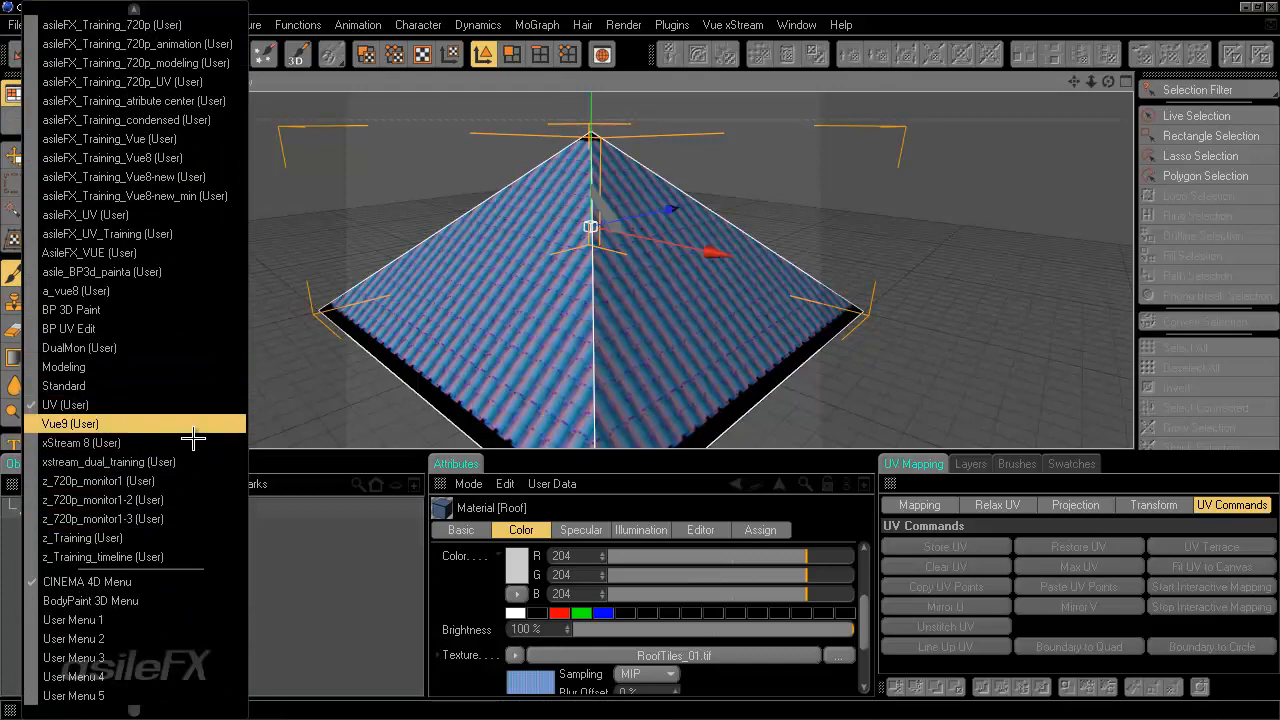
pyautogui.click(300, 445)
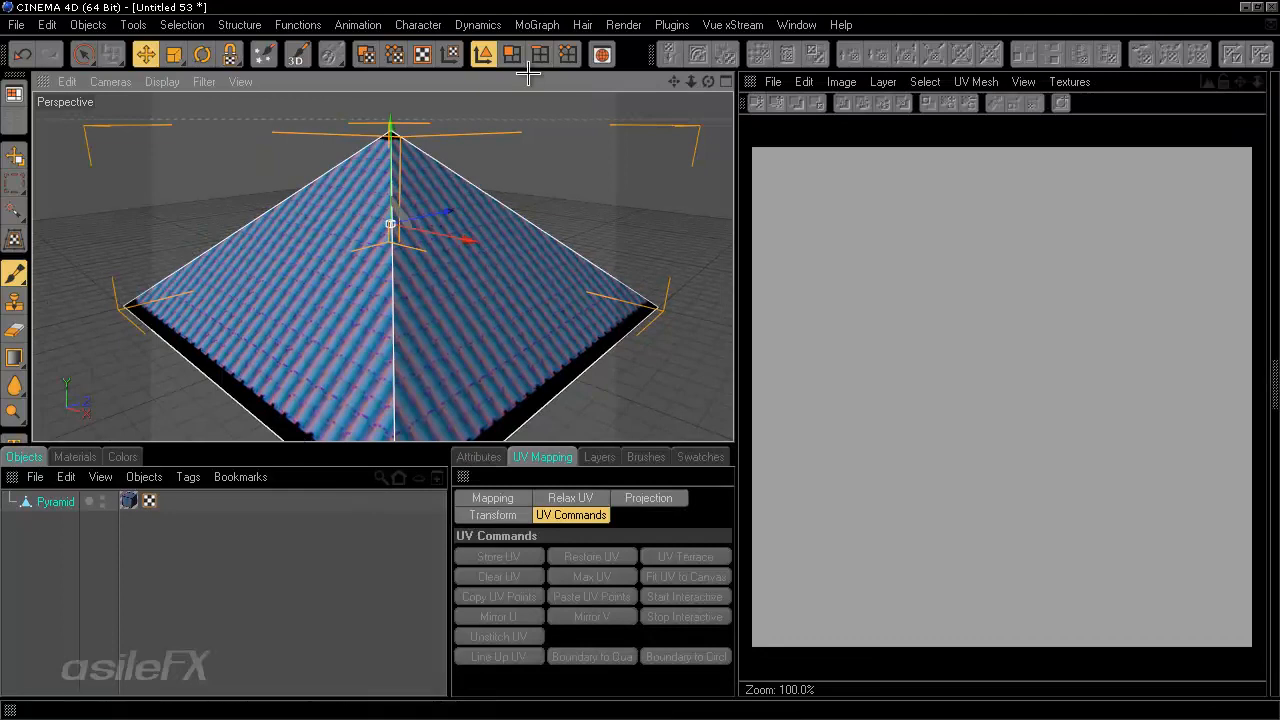
# - Switch to UV Polygons mode to show the pyramid's UV mesh in the texture view
pyautogui.click(367, 55)
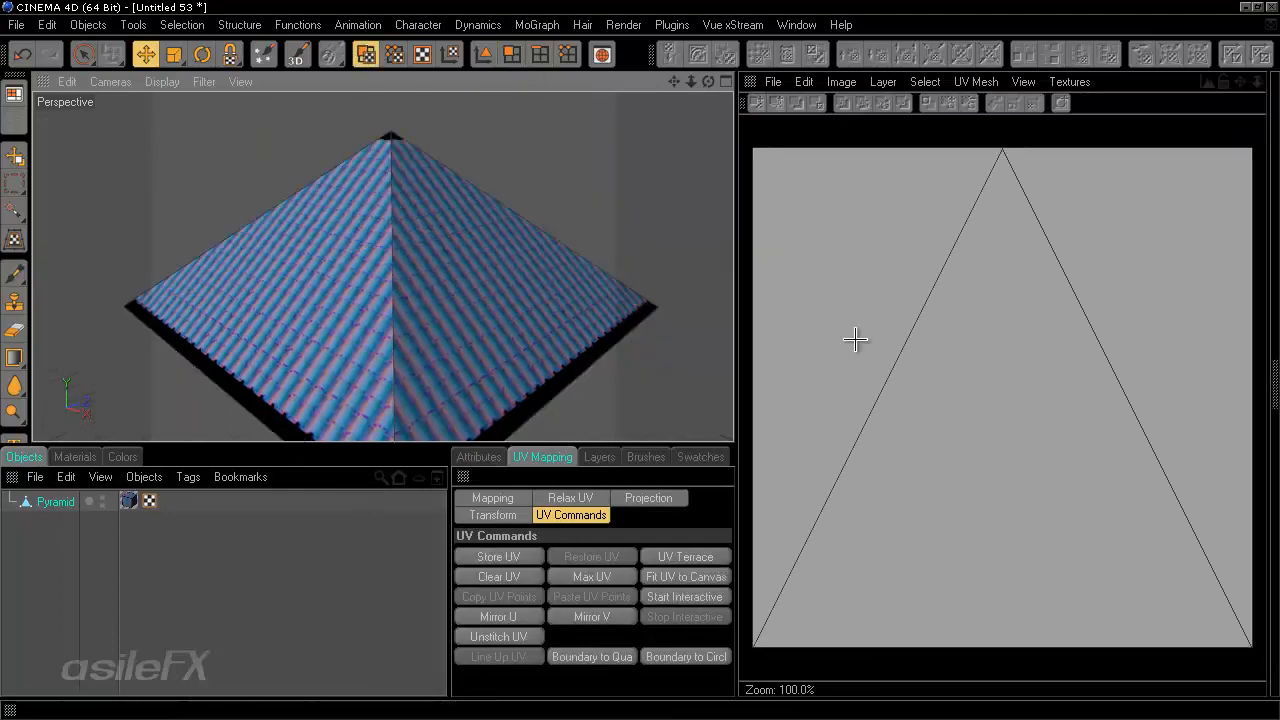
pyautogui.scroll(-1, 954, 351)
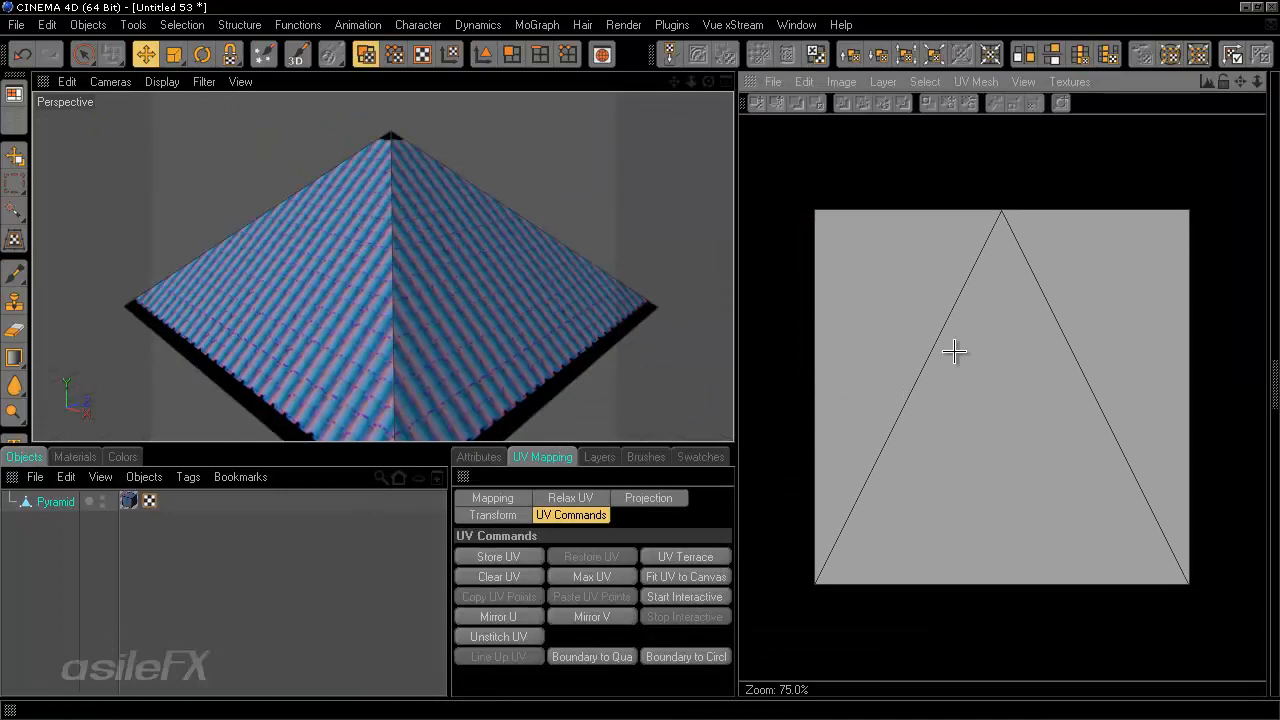
pyautogui.click(970, 81)
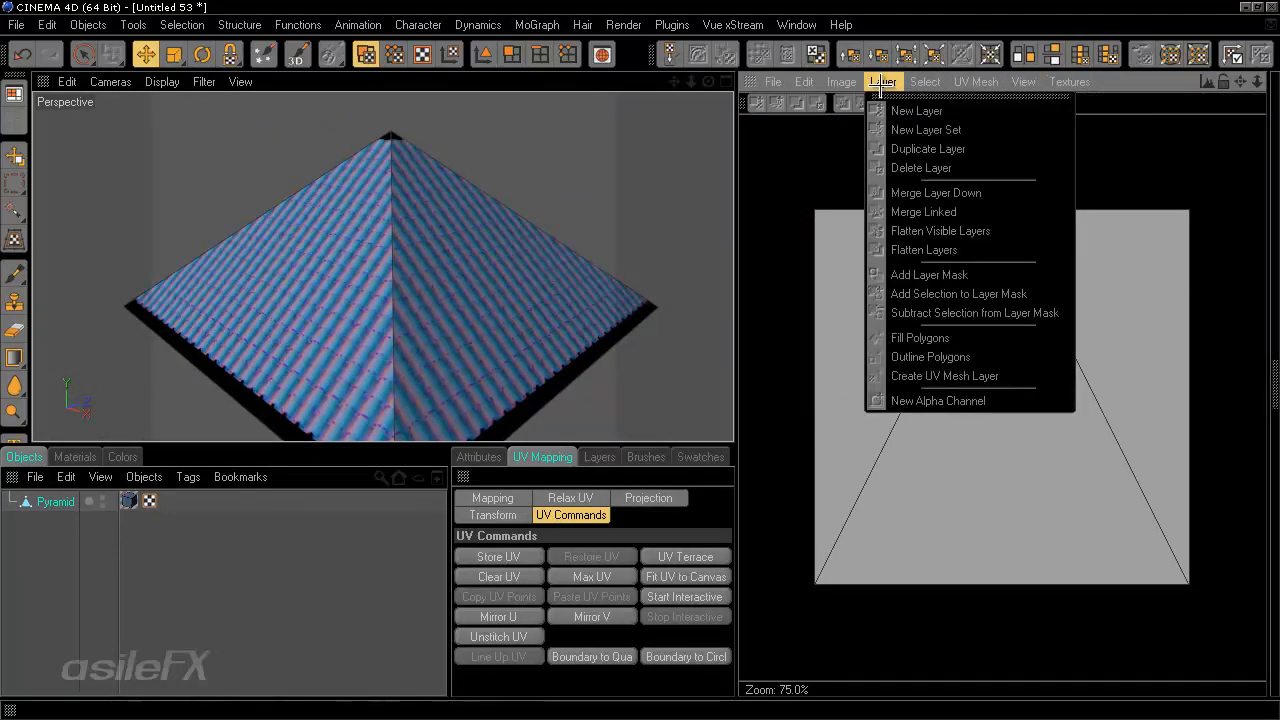
pyautogui.moveTo(855, 70)
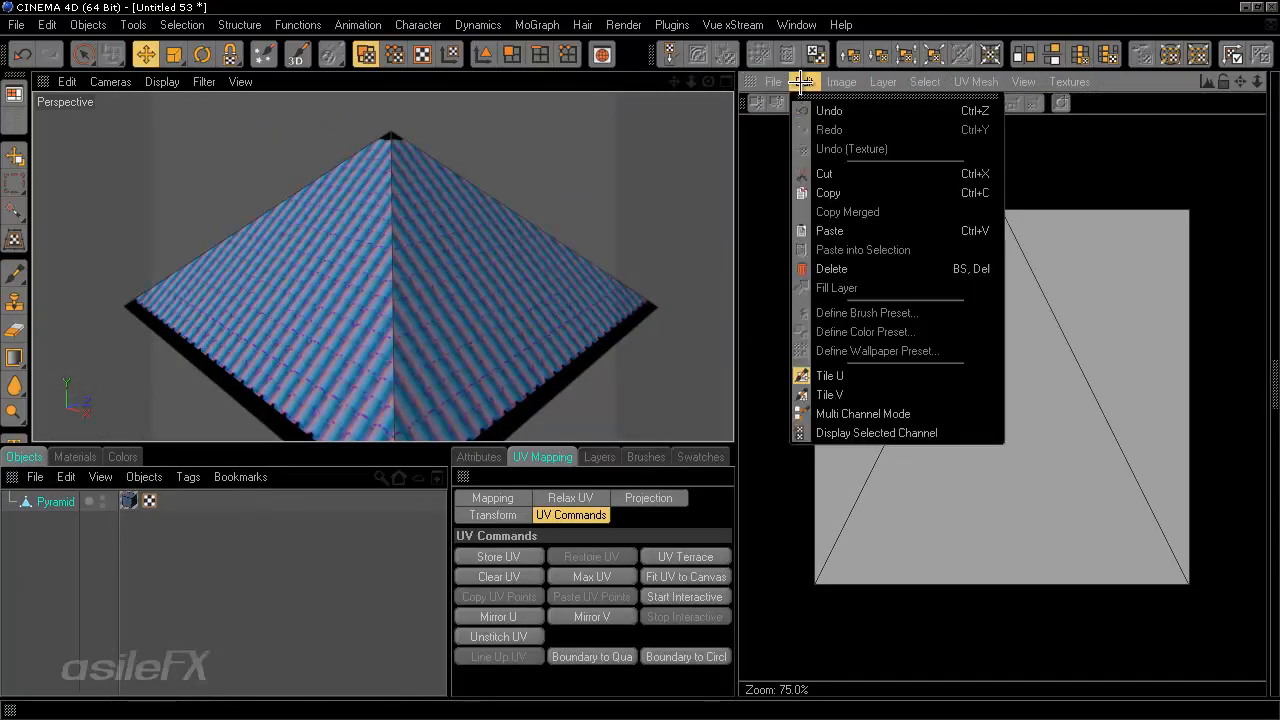
pyautogui.moveTo(917, 318)
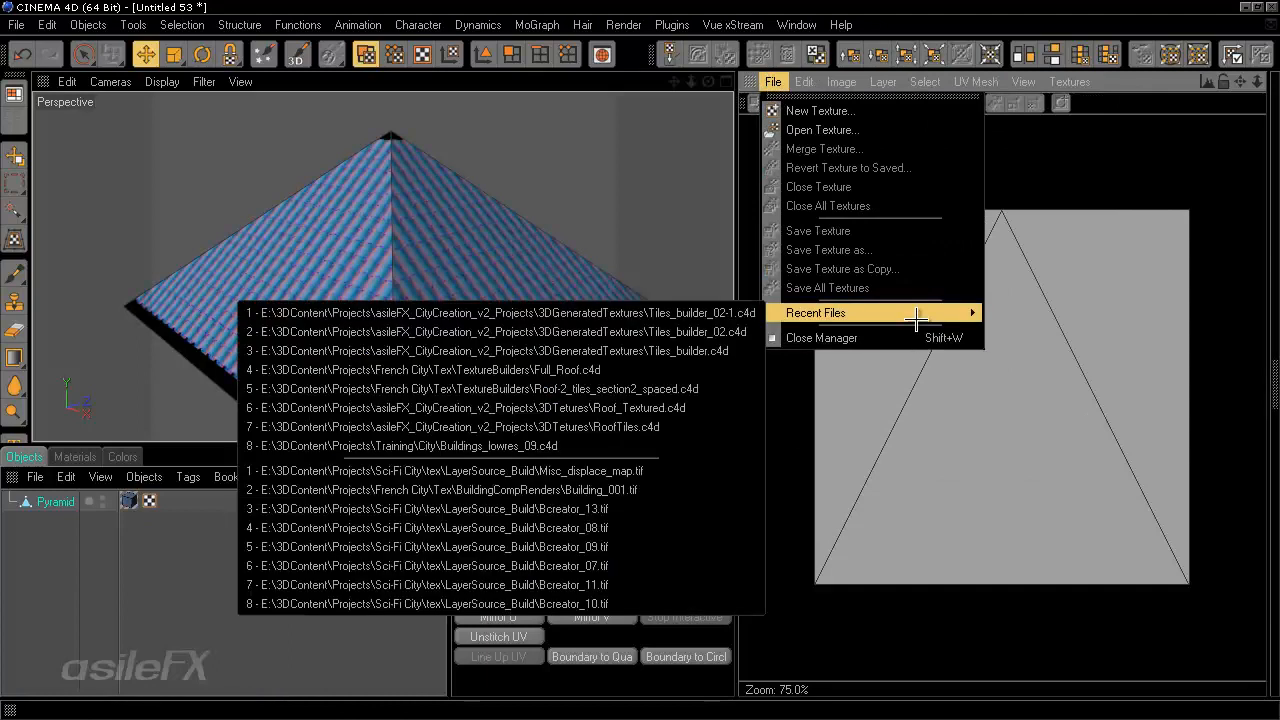
pyautogui.press('Escape')
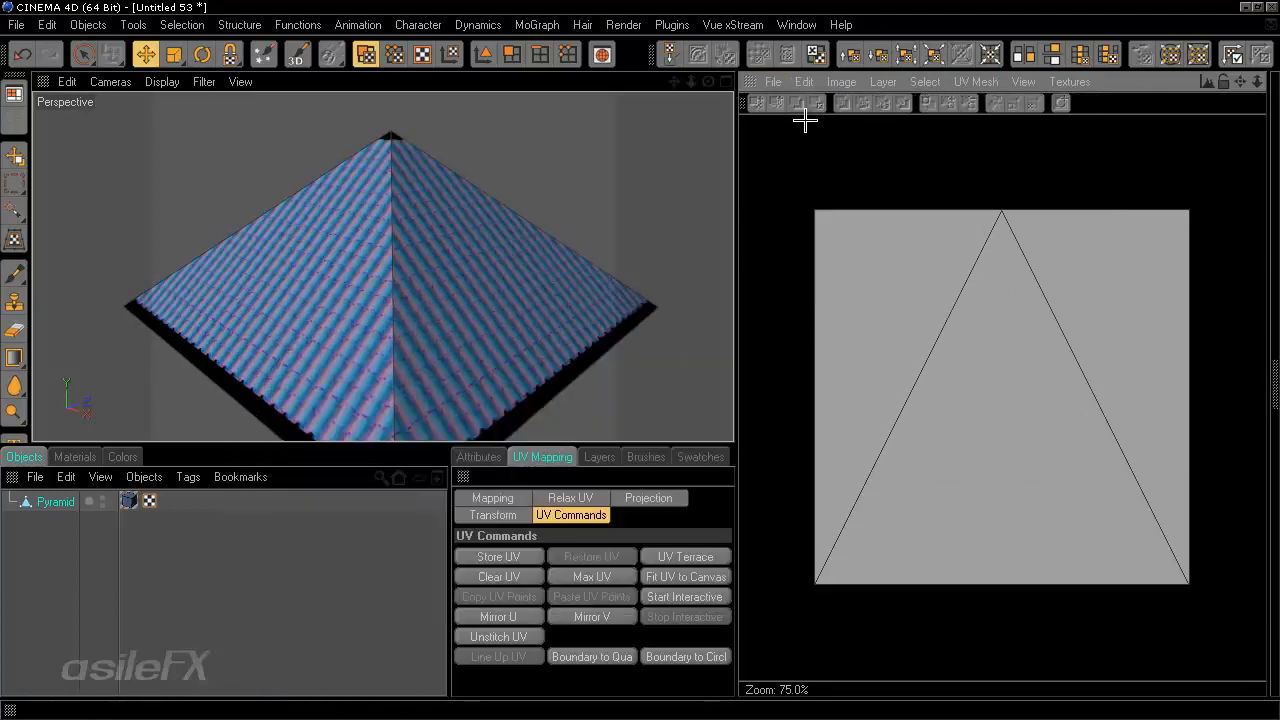
pyautogui.click(775, 81)
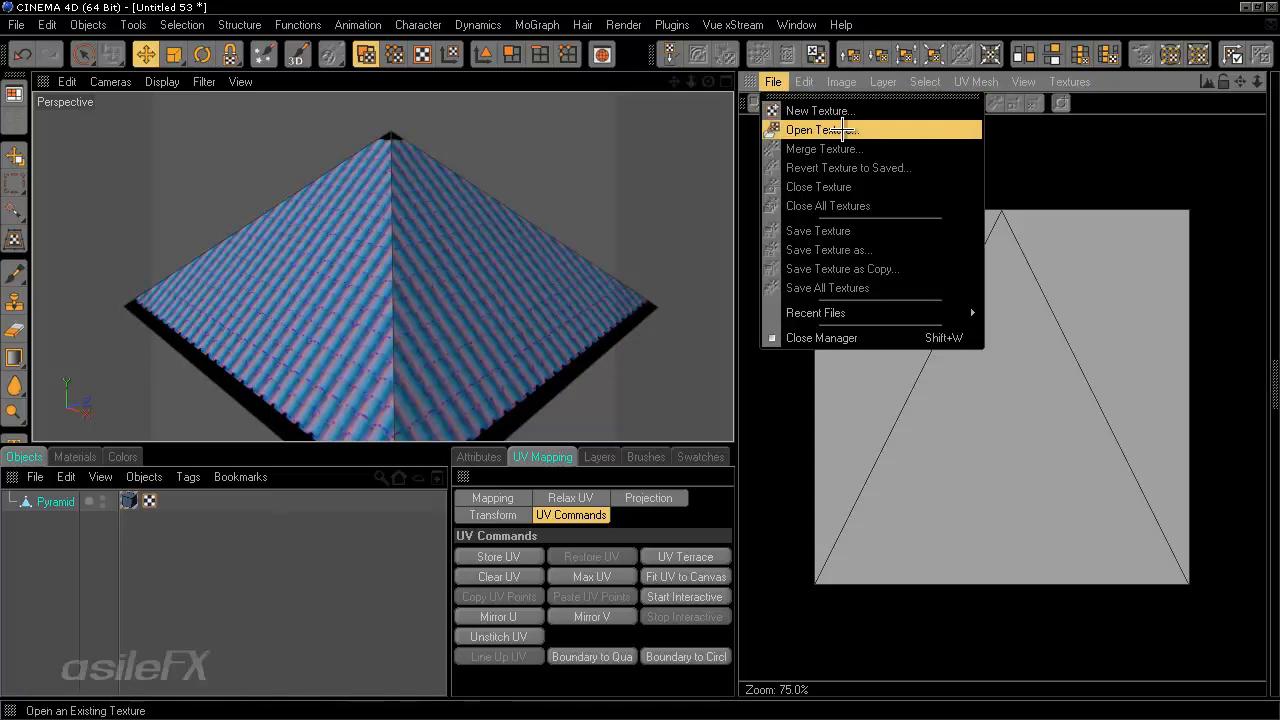
pyautogui.click(892, 2)
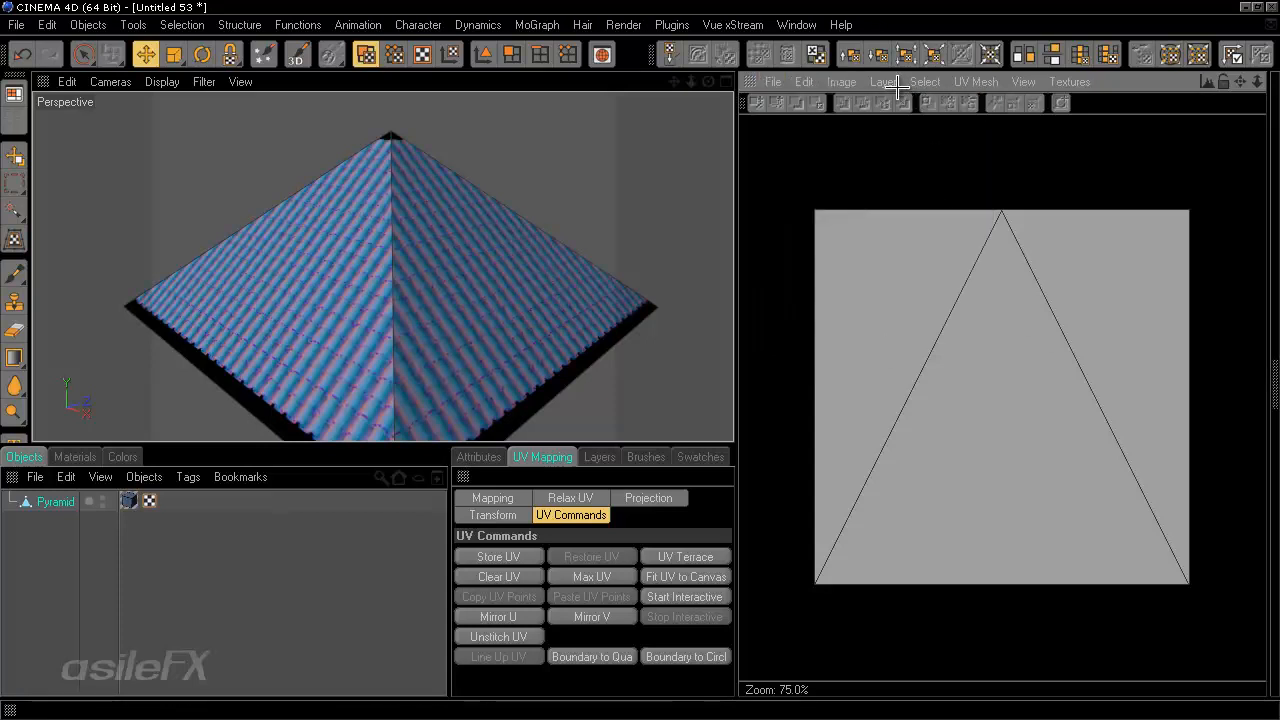
pyautogui.click(511, 54)
pyautogui.click(648, 334)
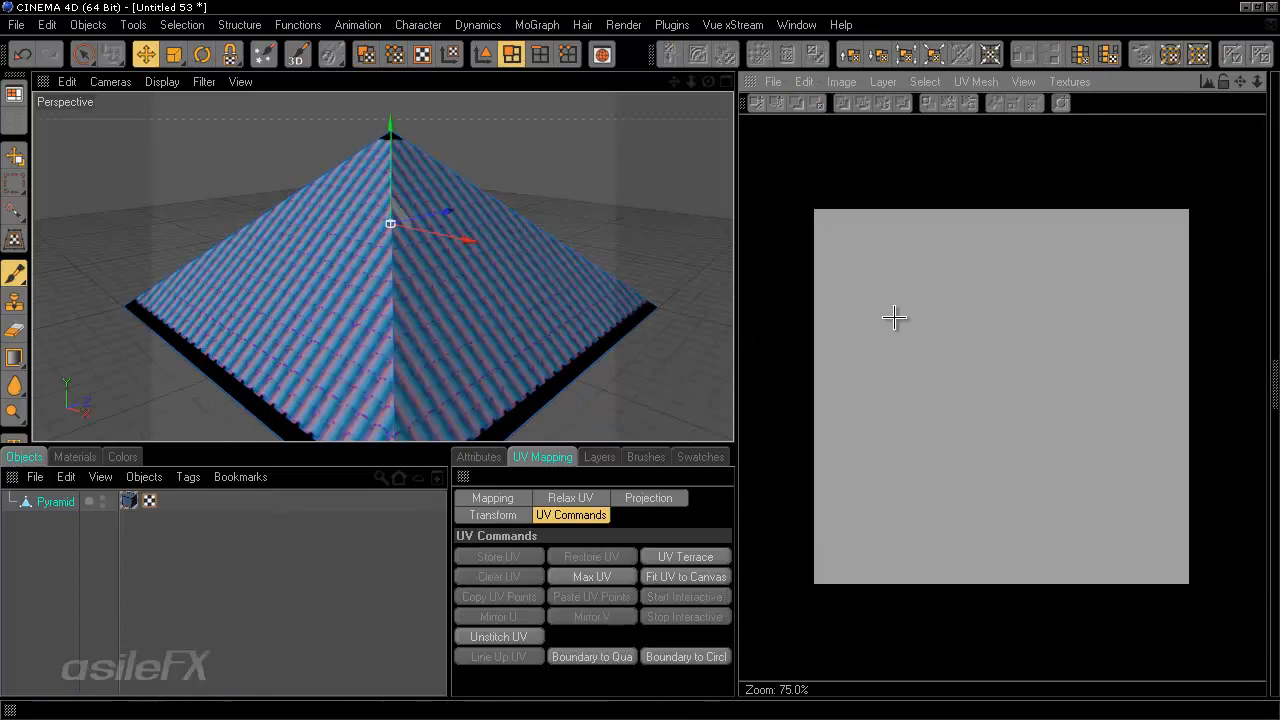
pyautogui.click(365, 54)
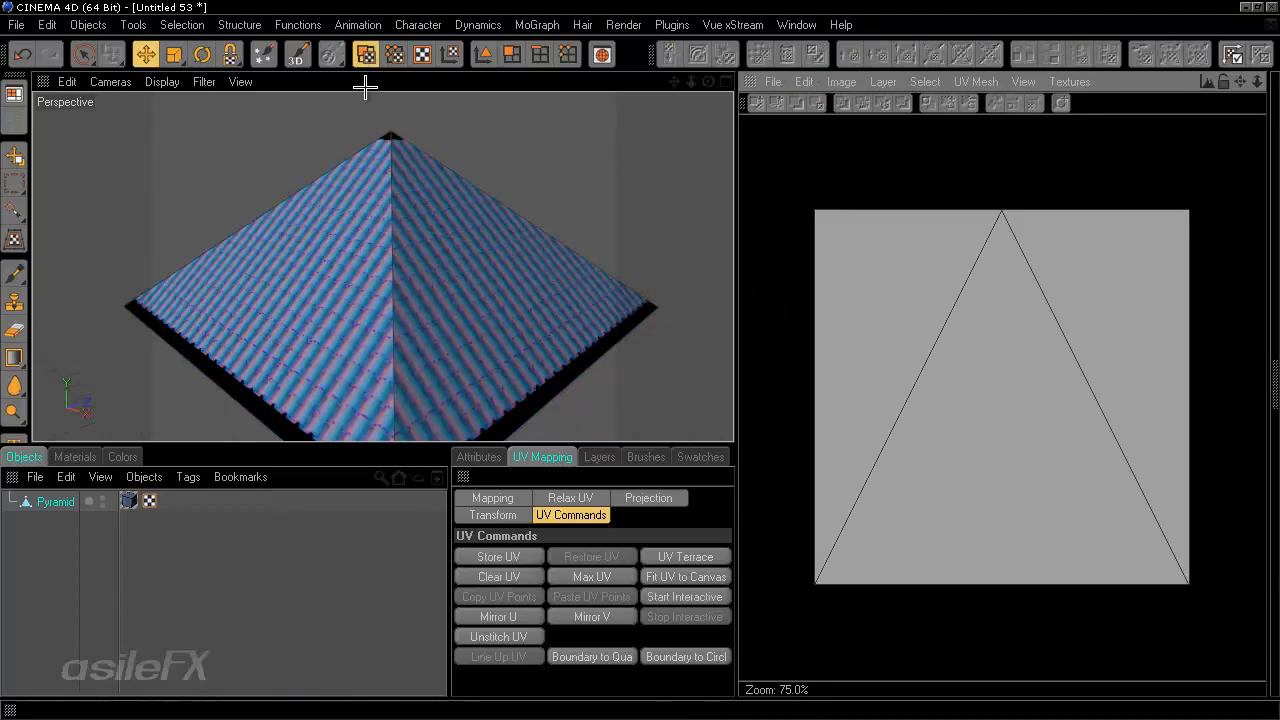
# - Select all of the pyramid's UV polygons and scale them down slightly inside the UV square
pyautogui.click(86, 58)
pyautogui.moveTo(86, 58); pyautogui.dragTo(141, 70)
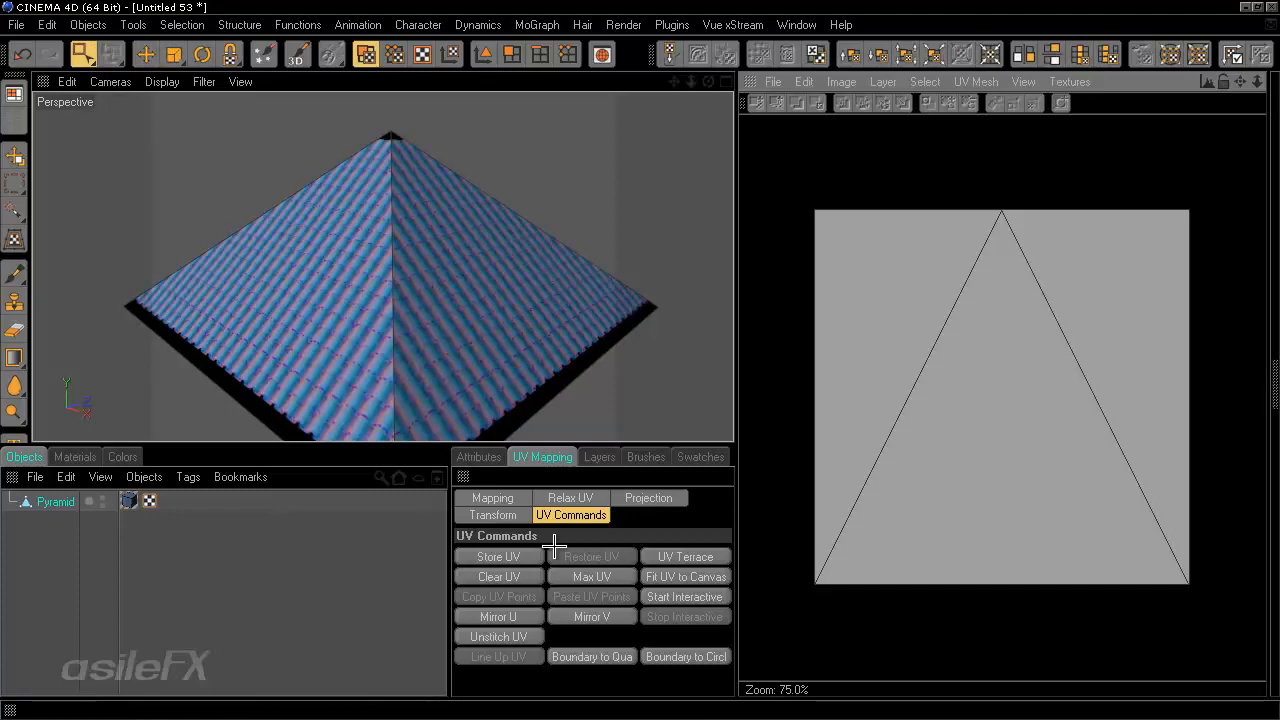
pyautogui.click(468, 457)
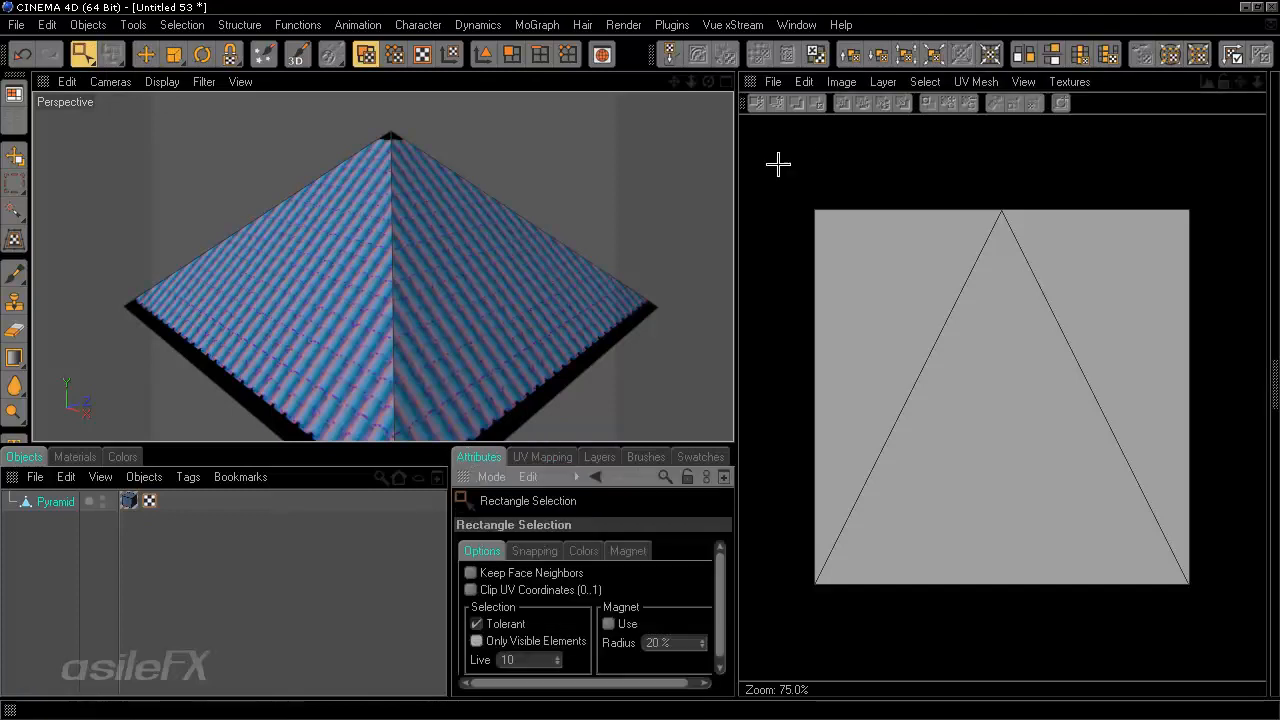
pyautogui.moveTo(751, 169); pyautogui.dragTo(1227, 624)
pyautogui.press('t')
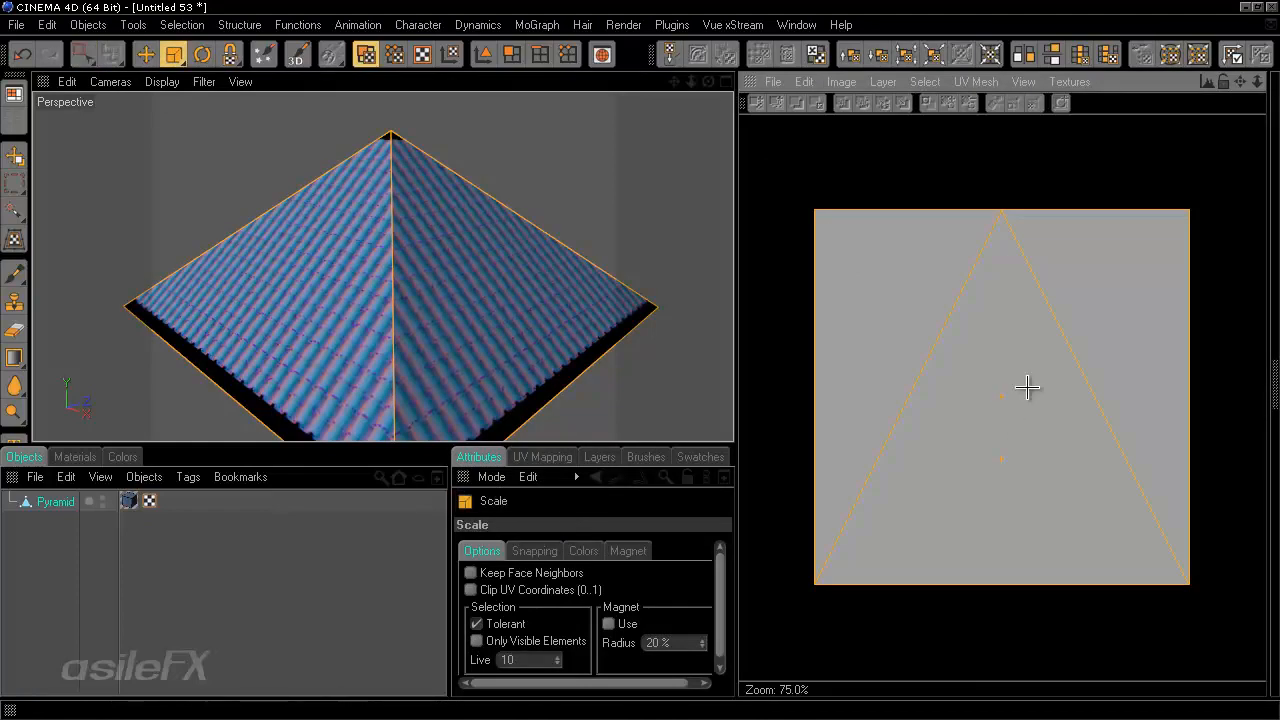
pyautogui.moveTo(1027, 382); pyautogui.dragTo(739, 357)
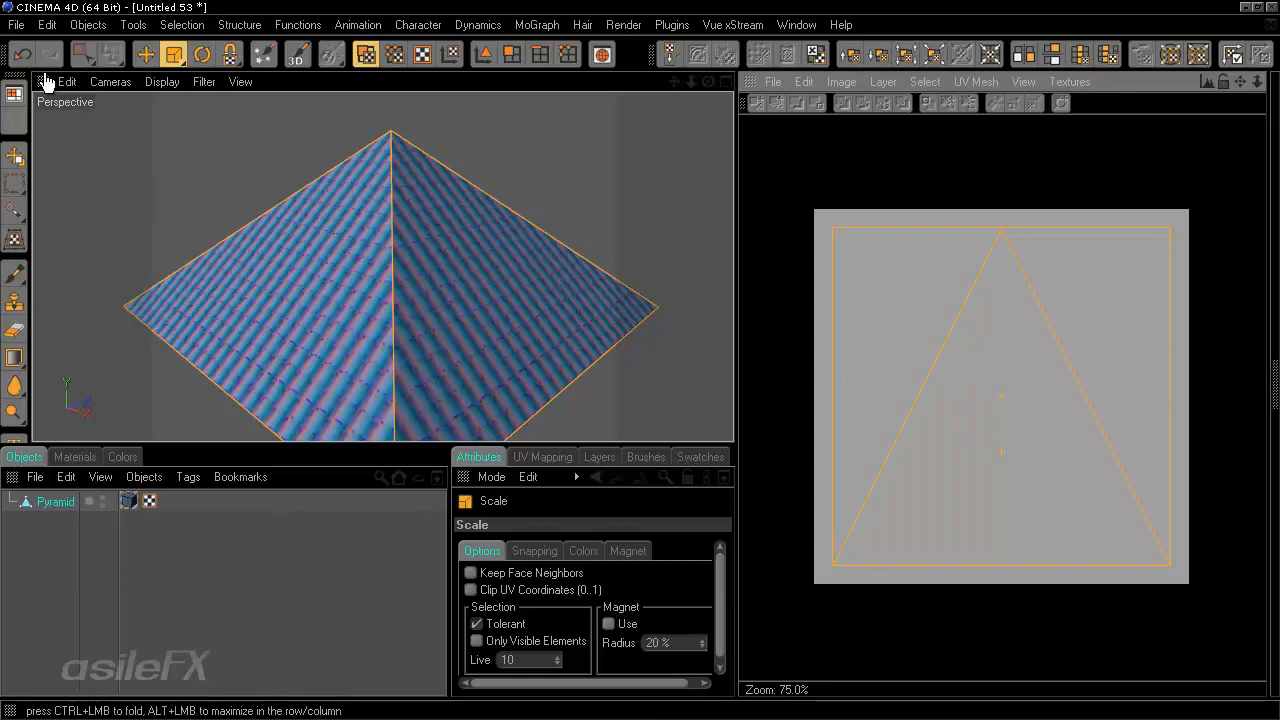
# - Return to the standard layout in Model mode and widen the Material Editor beside the viewport
pyautogui.click(14, 94)
pyautogui.click(85, 24)
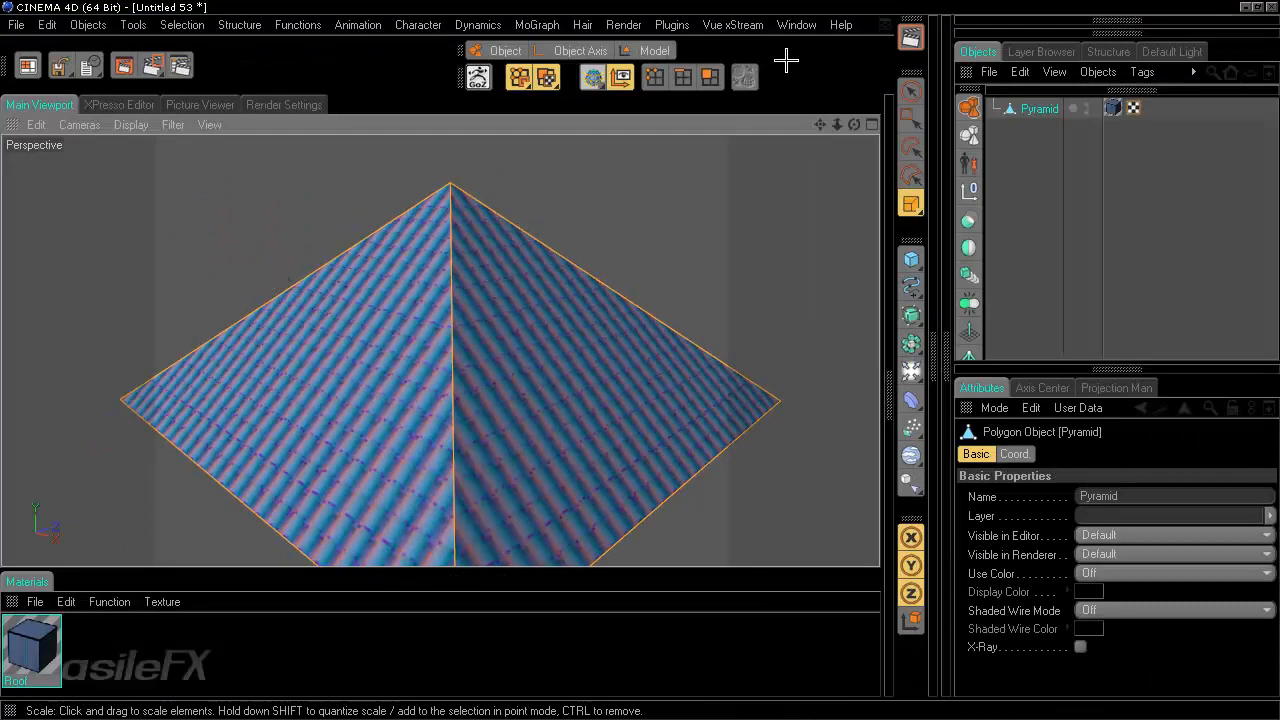
pyautogui.click(650, 51)
pyautogui.keyDown('alt'); pyautogui.moveTo(714, 271); pyautogui.dragTo(807, 378); pyautogui.keyUp('alt')
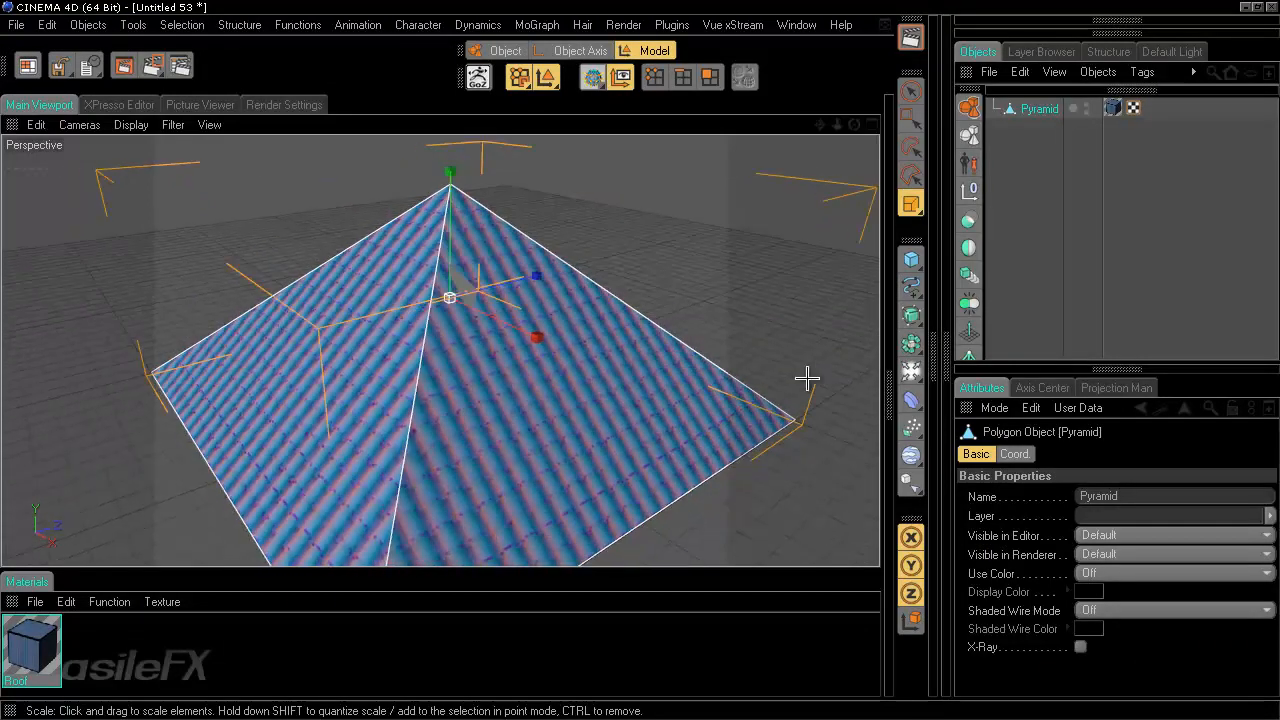
pyautogui.click(888, 405)
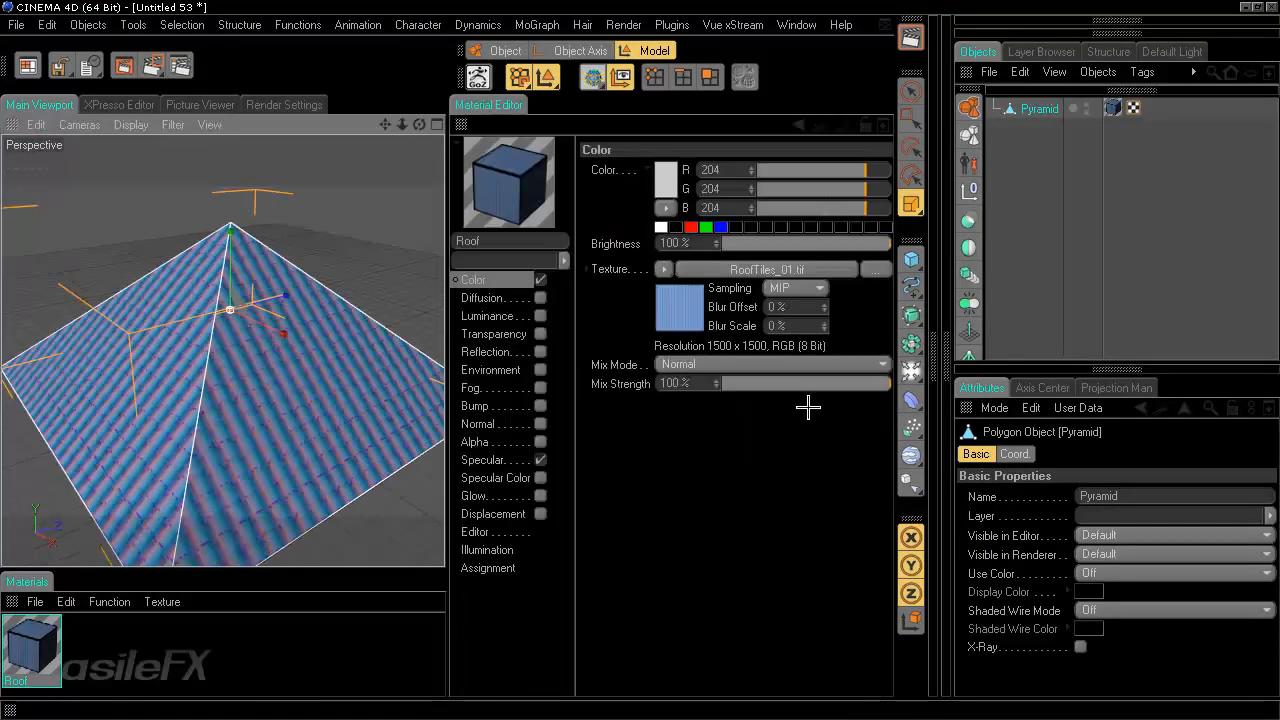
pyautogui.keyDown('ctrl'); pyautogui.click(11, 603); pyautogui.keyUp('ctrl')
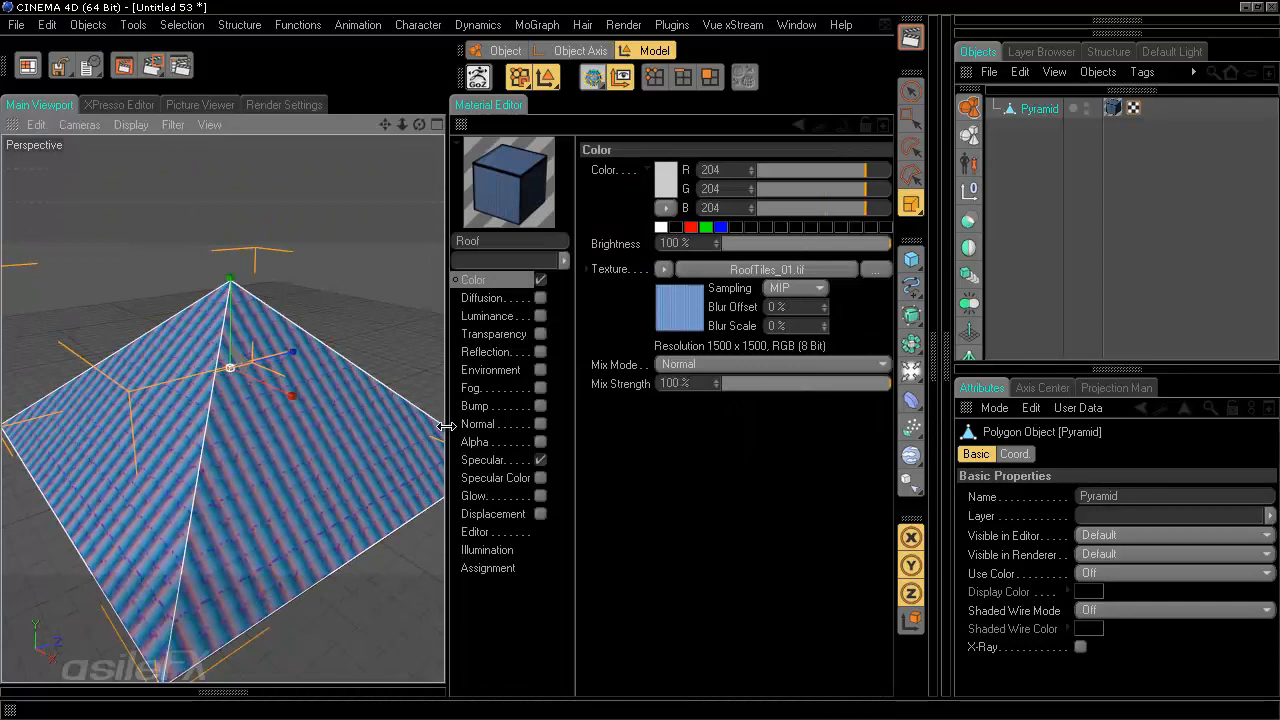
pyautogui.moveTo(450, 420); pyautogui.dragTo(530, 420)
# - Copy the Color channel's texture and paste it into the newly enabled Diffusion channel
pyautogui.rightClick(694, 269)
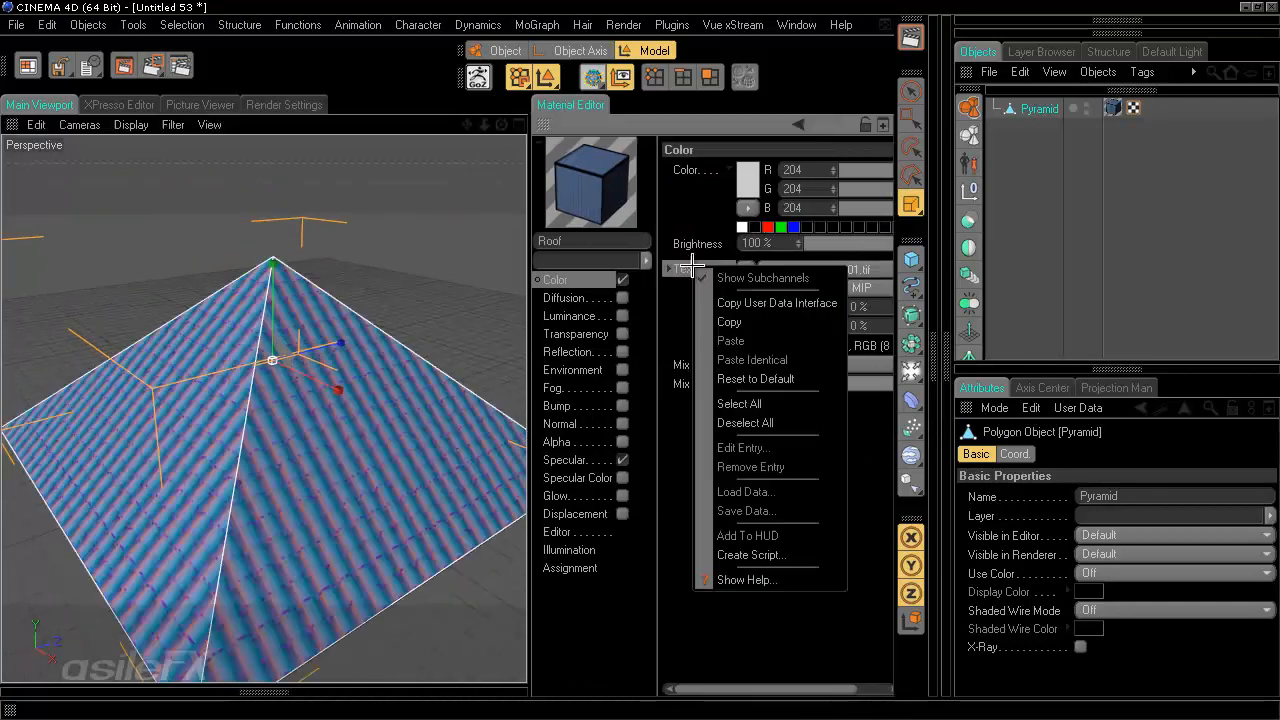
pyautogui.click(752, 322)
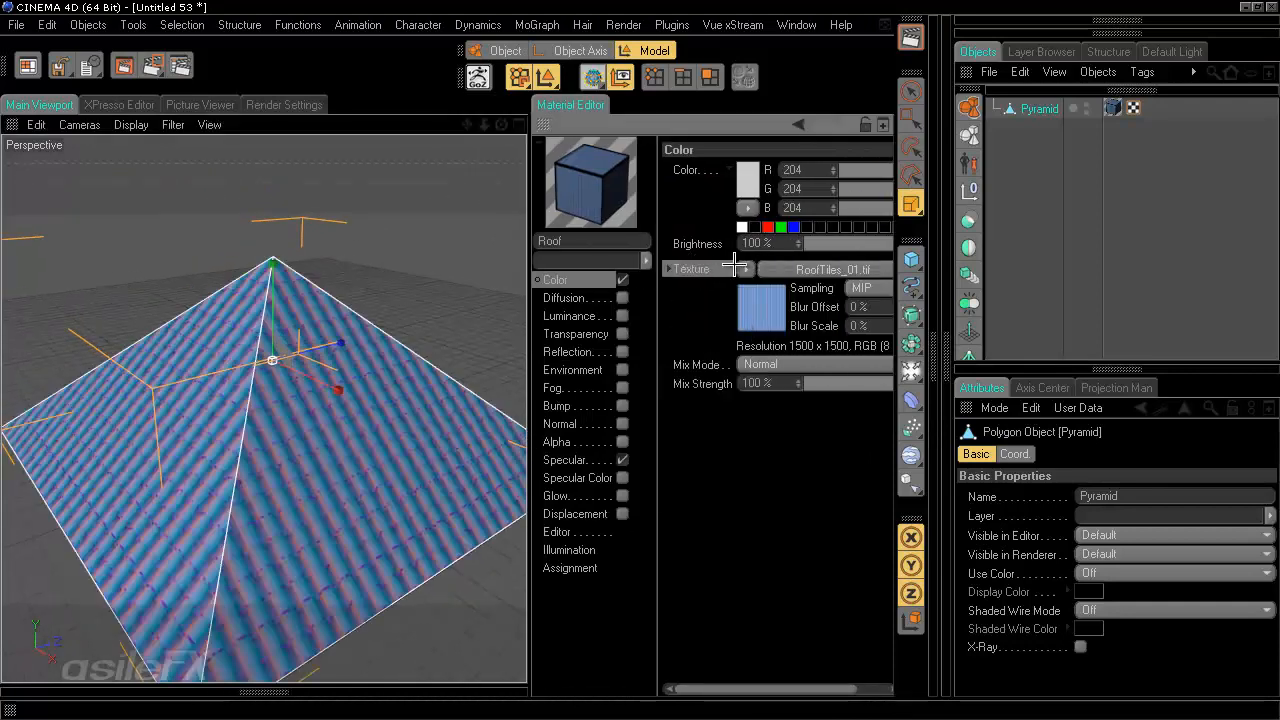
pyautogui.click(622, 295)
pyautogui.rightClick(727, 260)
pyautogui.click(760, 334)
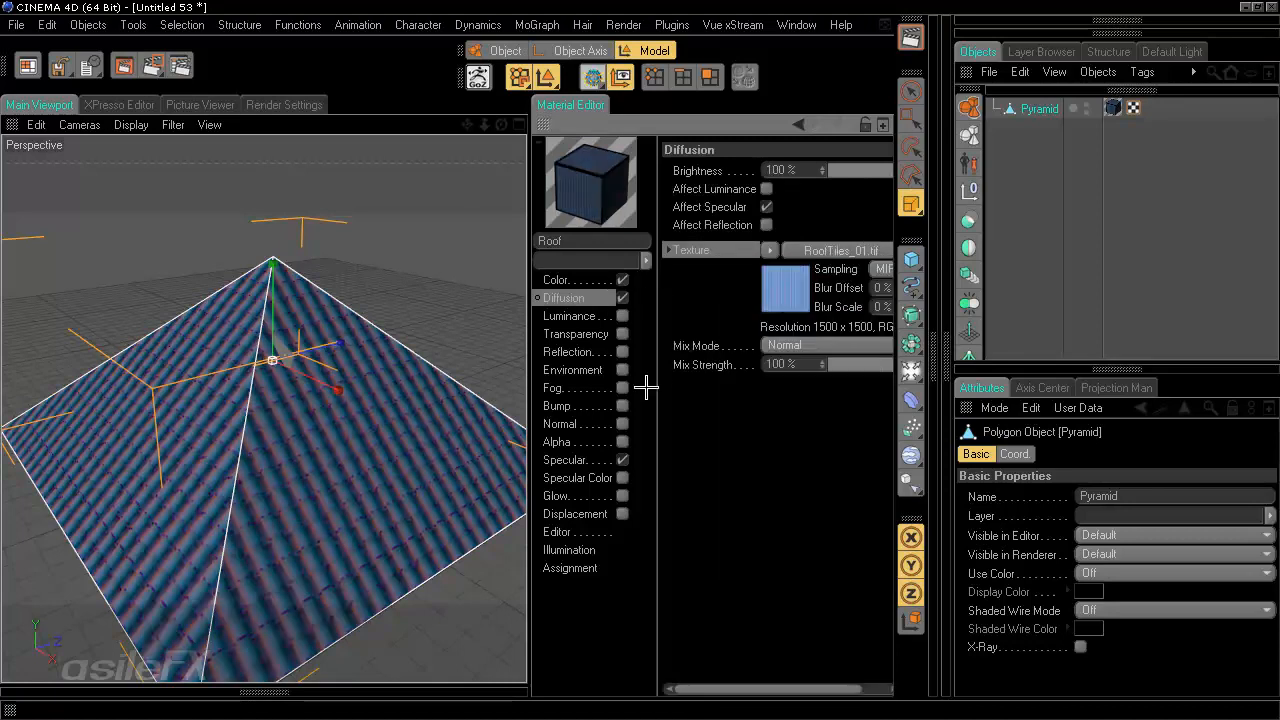
# - Enable the Normal channel and paste the same RoofTiles_01.tif texture into it
pyautogui.click(621, 424)
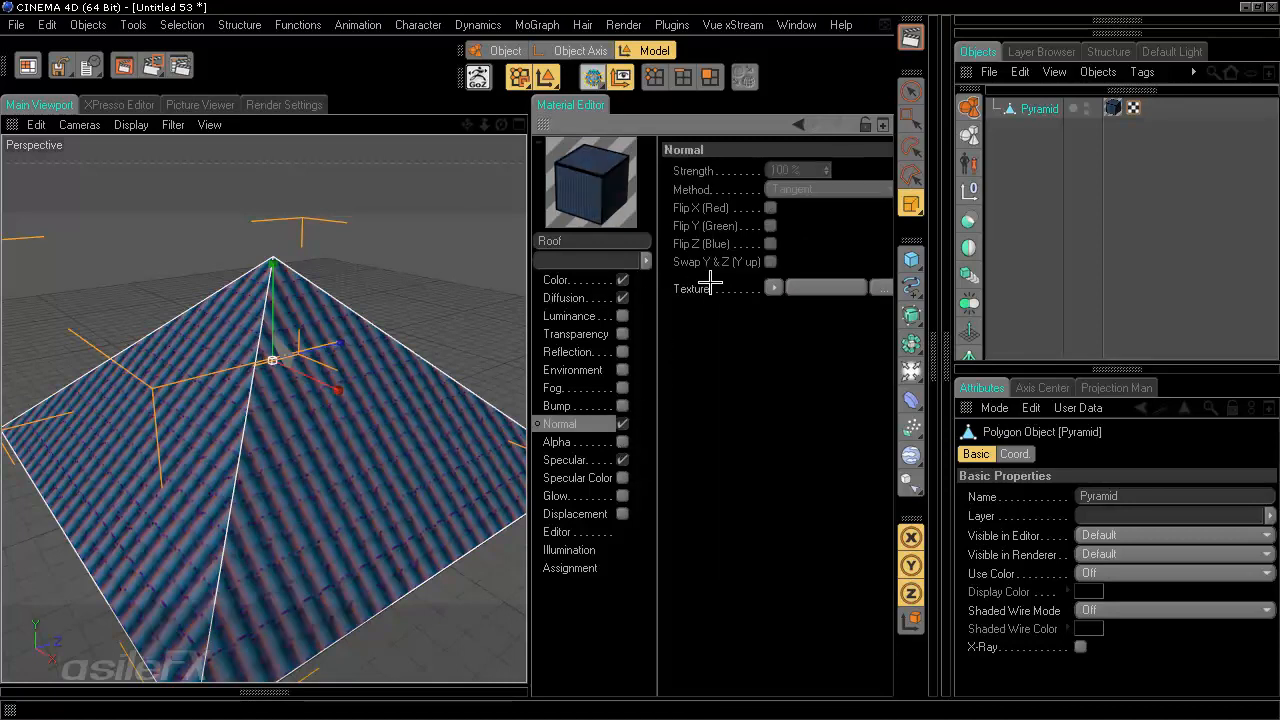
pyautogui.rightClick(706, 287)
pyautogui.click(806, 366)
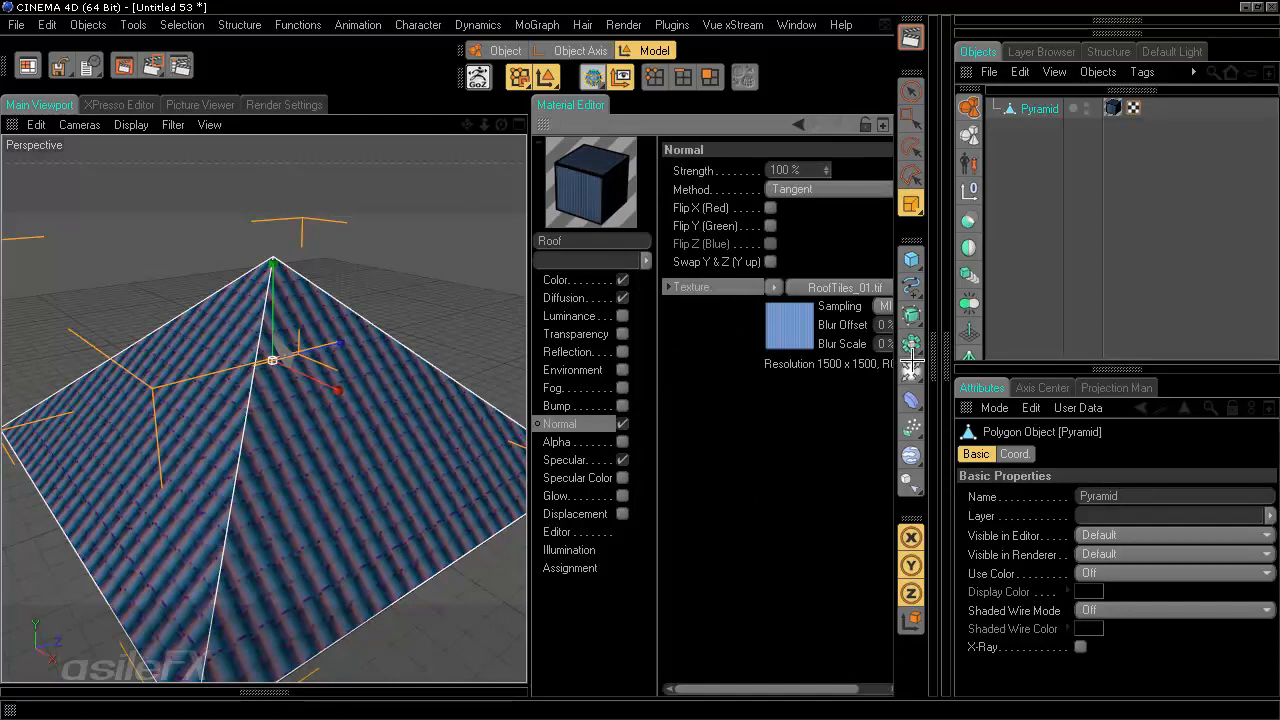
# - Set the Color channel's texture to use the Material Color layer set
pyautogui.click(583, 282)
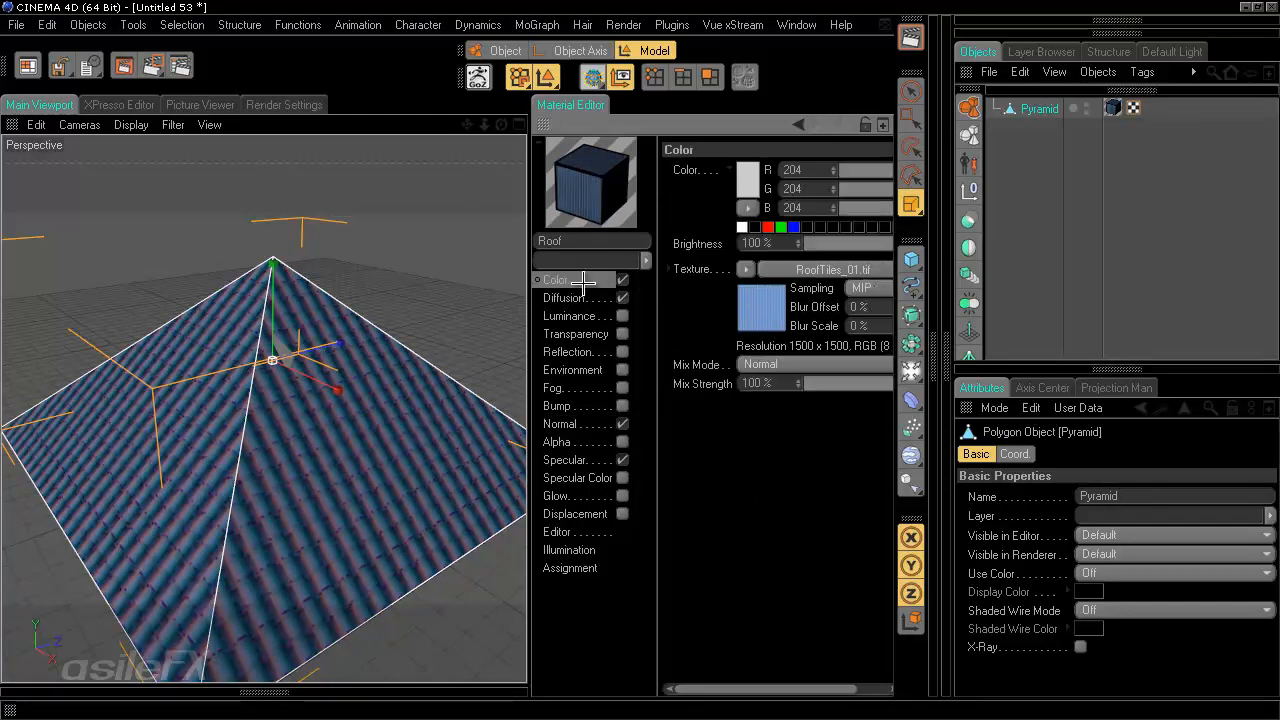
pyautogui.click(823, 270)
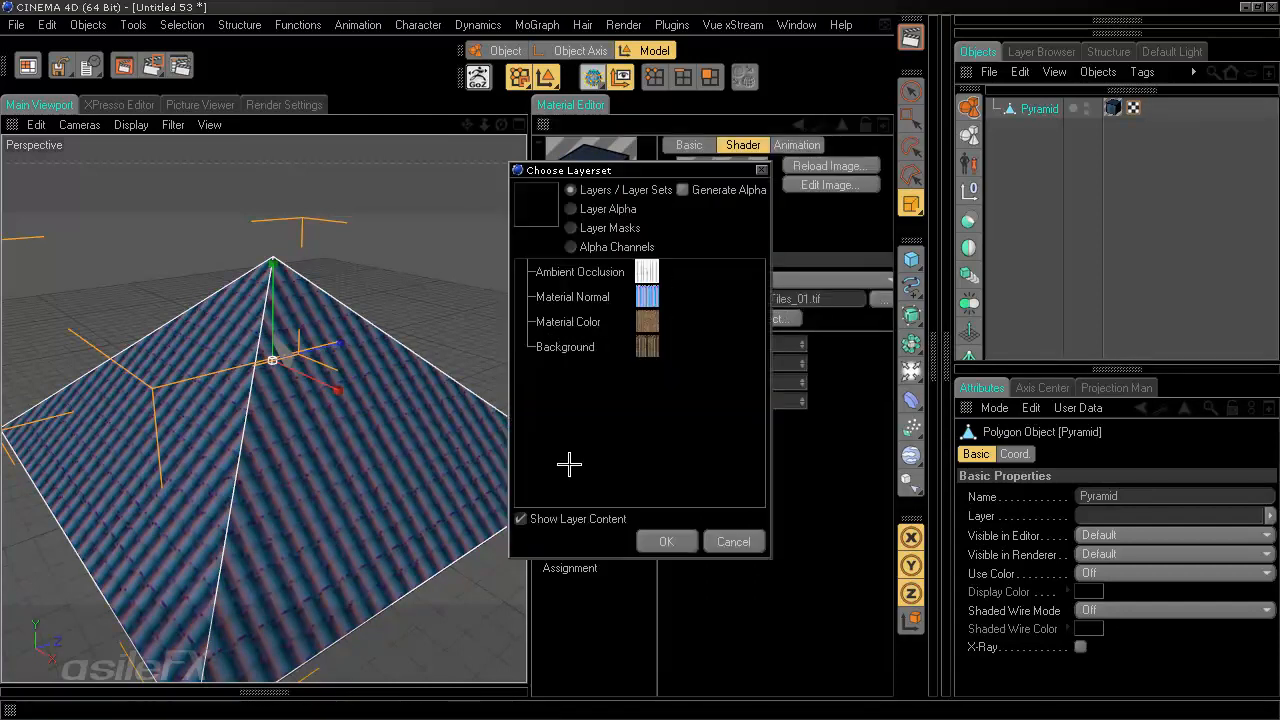
pyautogui.click(646, 320)
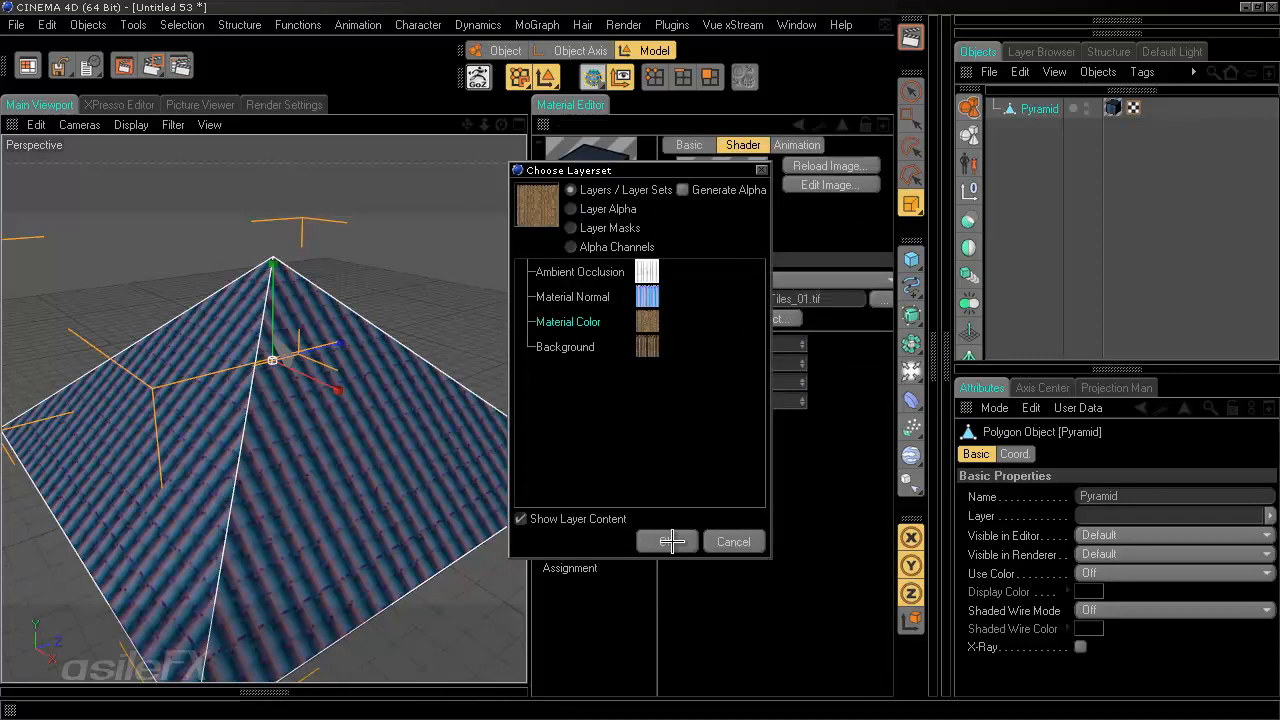
pyautogui.click(669, 541)
# - Set the Diffusion channel's texture to use the Ambient Occlusion layer set
pyautogui.click(586, 297)
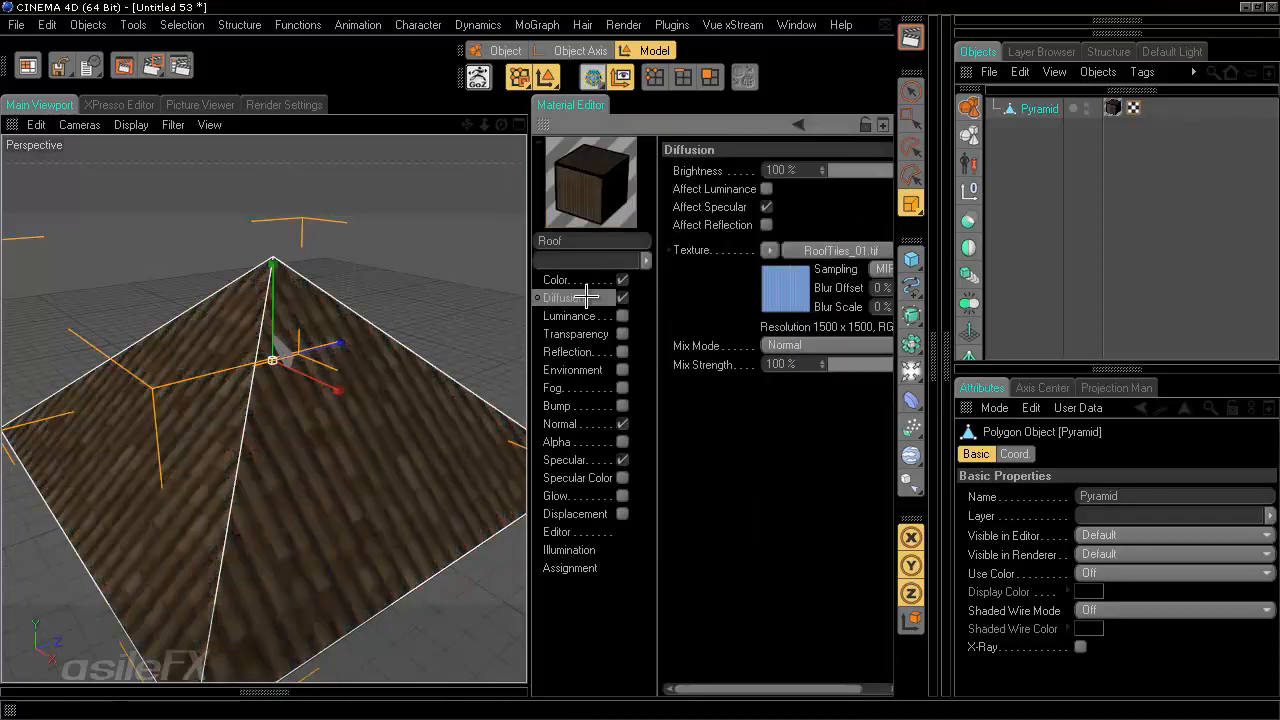
pyautogui.click(804, 251)
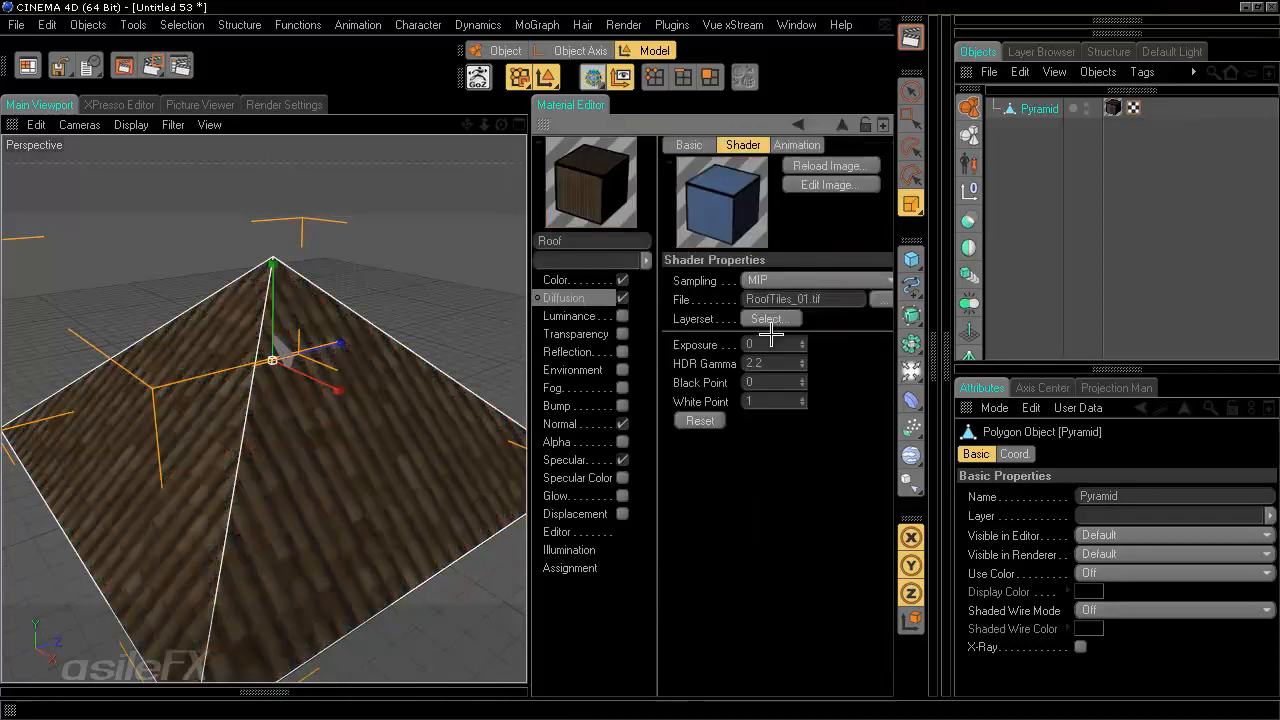
pyautogui.click(768, 318)
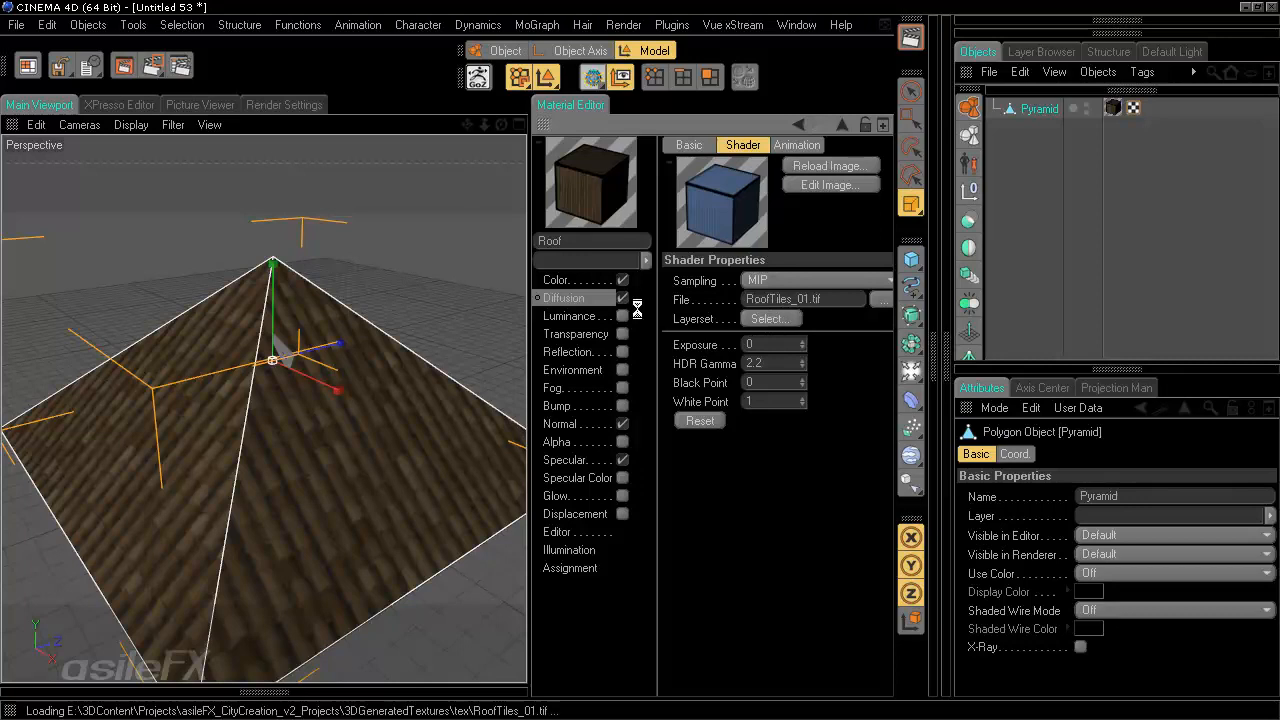
pyautogui.click(649, 266)
pyautogui.click(666, 542)
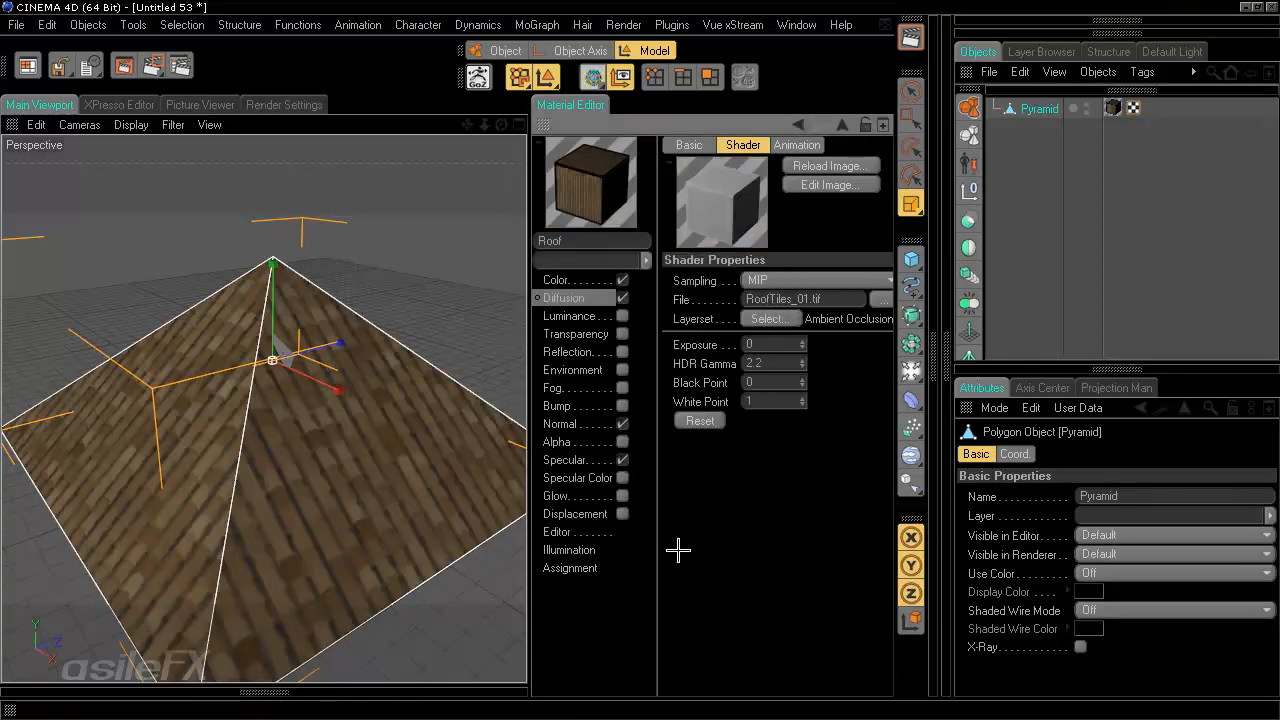
# - Change the viewport's display shading mode to show the textured tiles
pyautogui.click(604, 281)
pyautogui.click(603, 298)
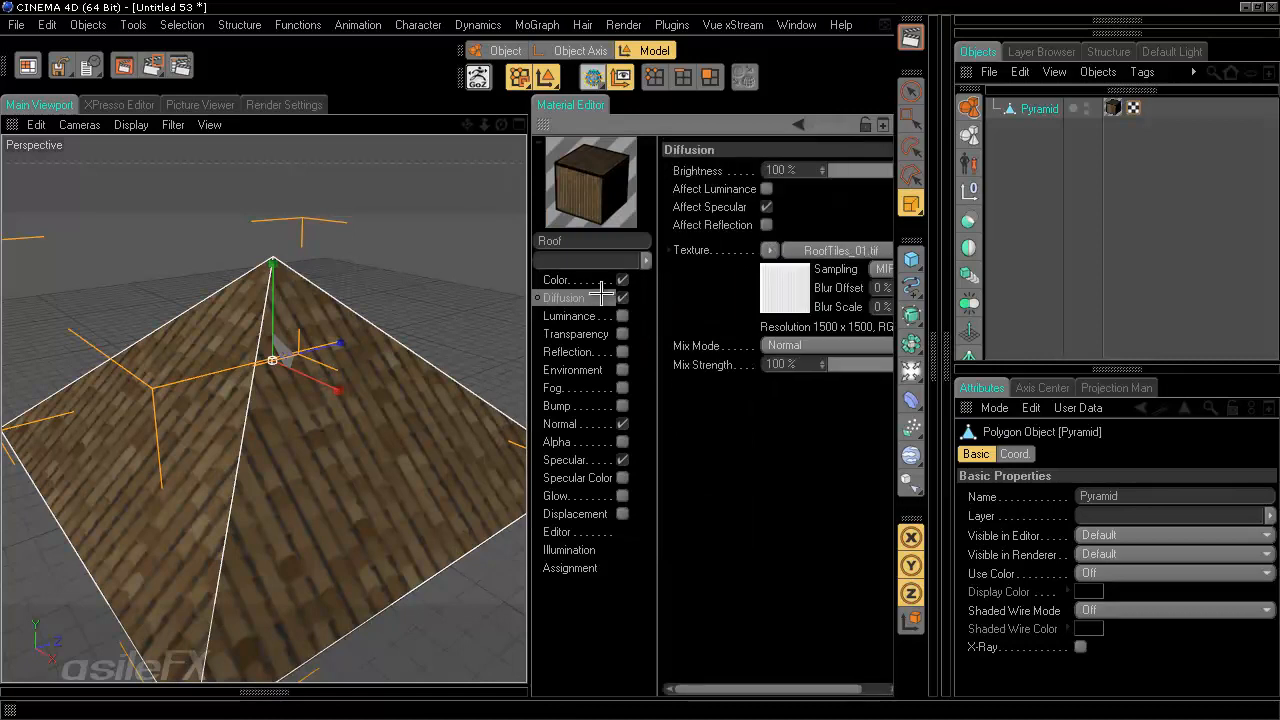
pyautogui.click(130, 124)
pyautogui.click(250, 440)
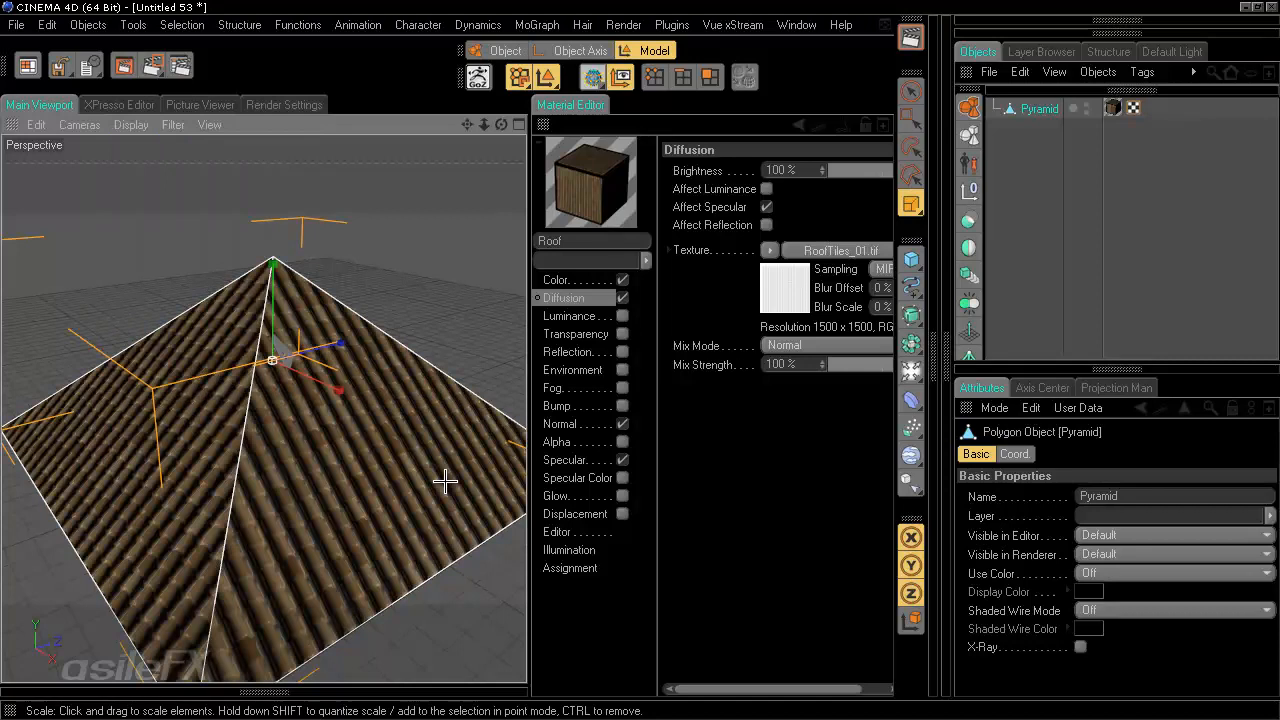
# - Set the Normal channel's texture to use the Material Normal layer set
pyautogui.click(587, 424)
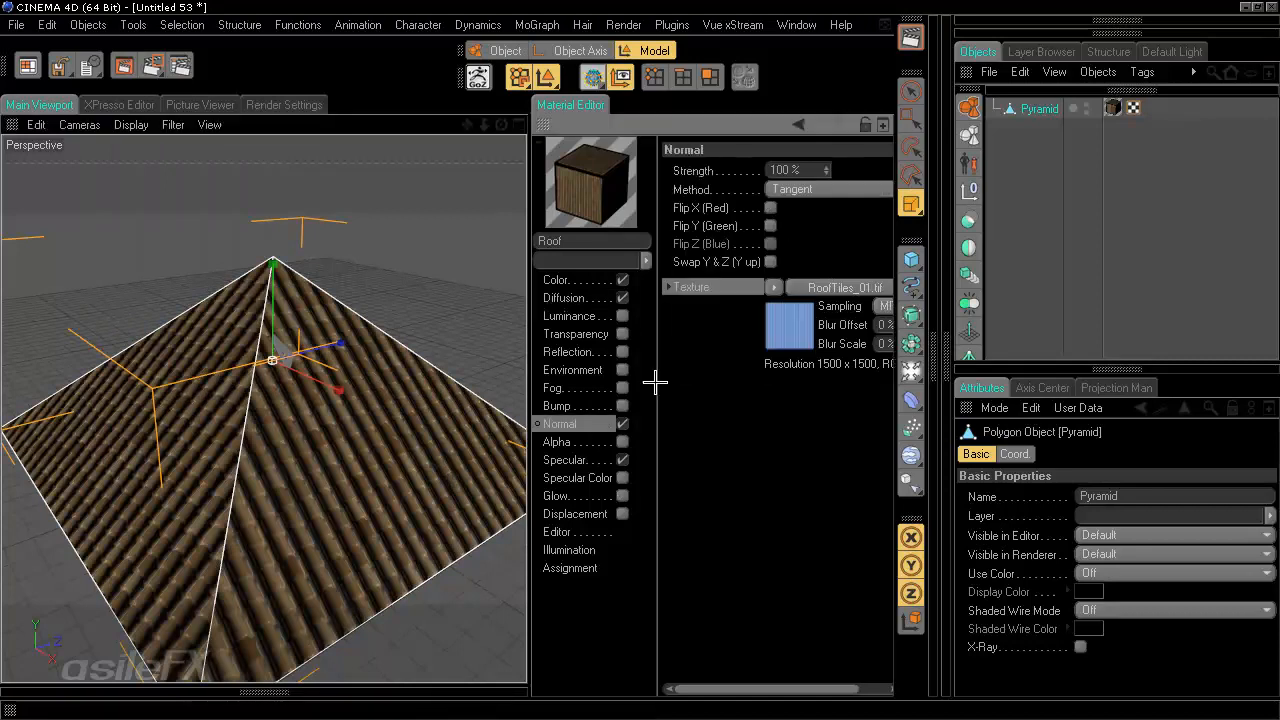
pyautogui.click(838, 285)
pyautogui.click(752, 319)
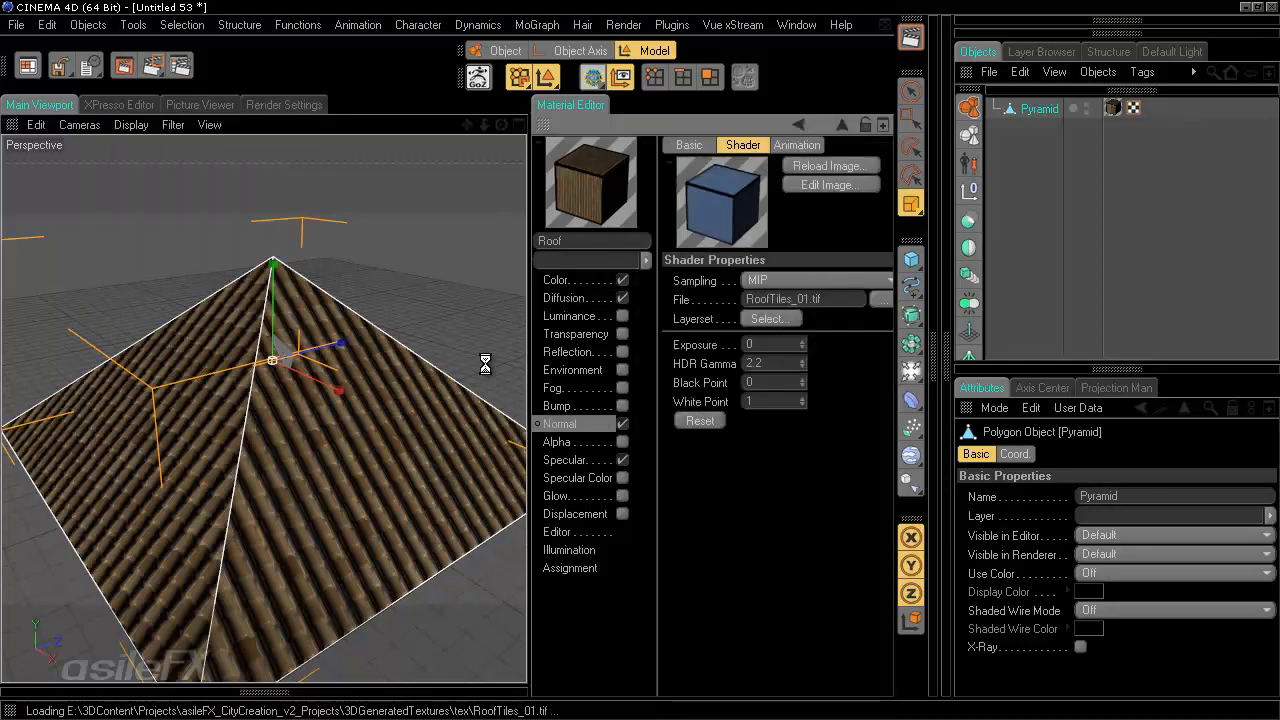
pyautogui.click(643, 297)
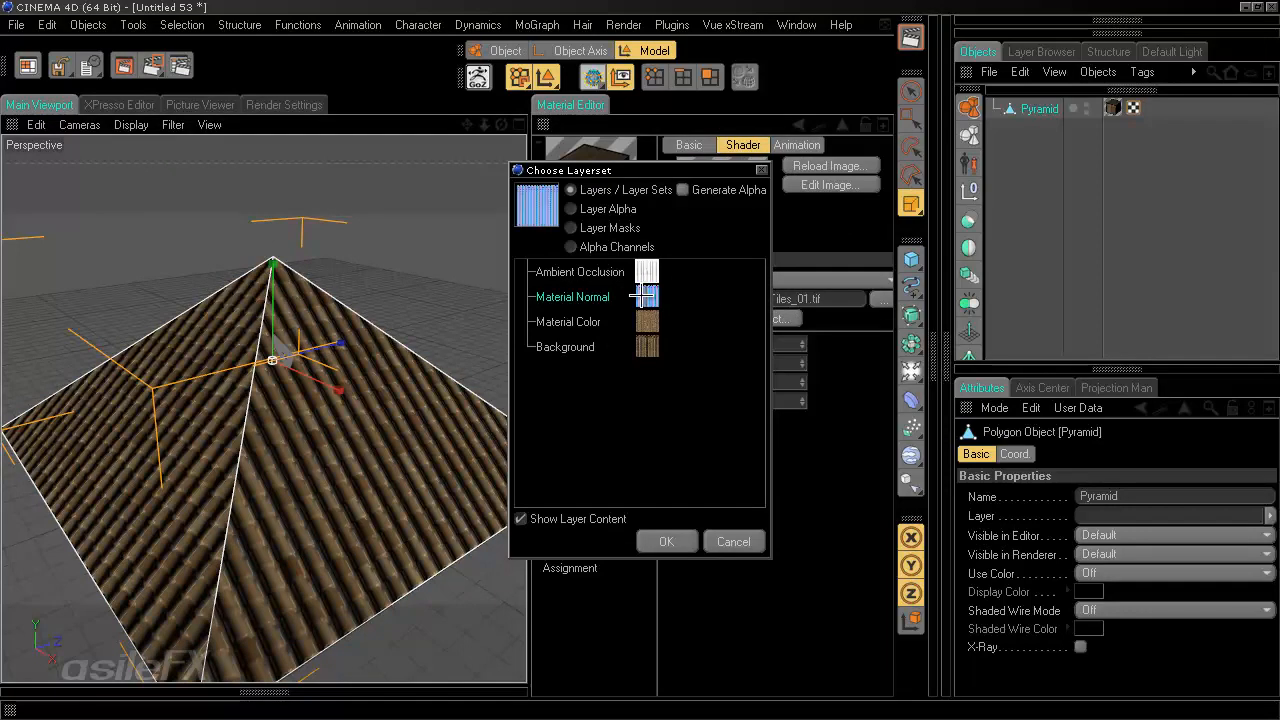
pyautogui.click(670, 541)
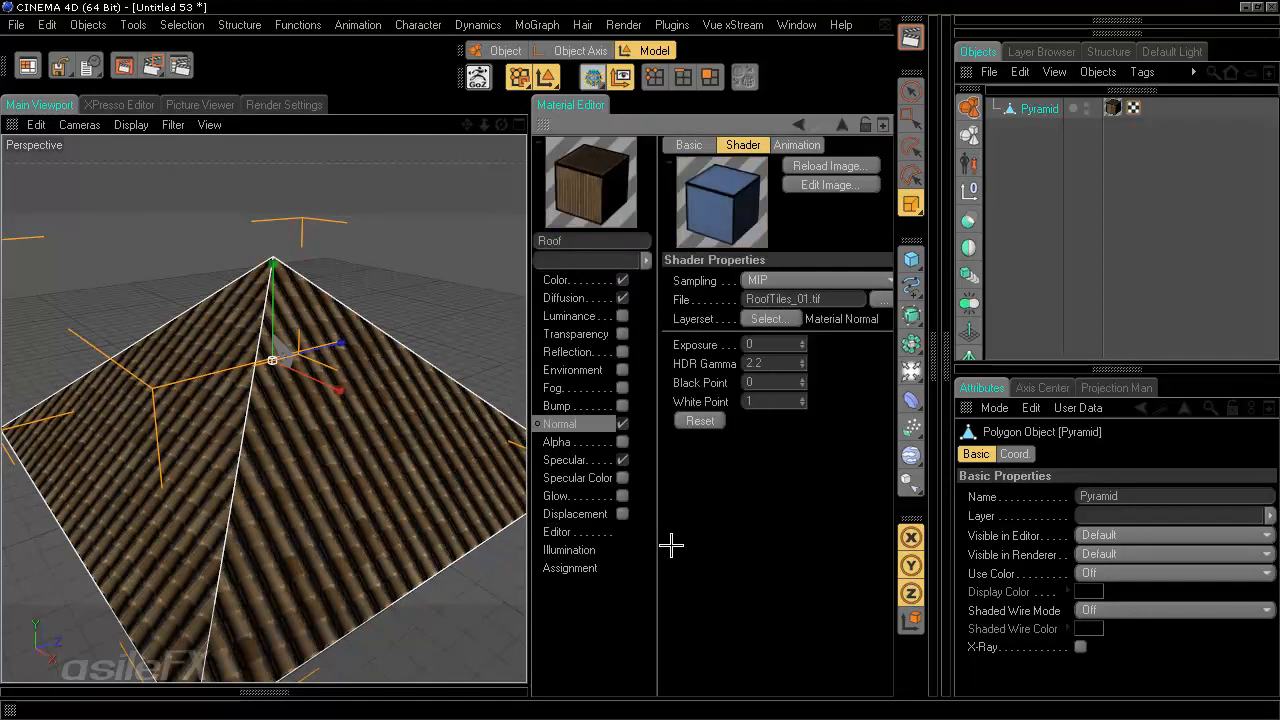
# - Add a Light object and move it up above the pyramid
pyautogui.keyDown('alt'); pyautogui.moveTo(422, 444); pyautogui.dragTo(319, 438); pyautogui.keyUp('alt')
pyautogui.keyDown('alt'); pyautogui.moveTo(529, 354); pyautogui.dragTo(524, 363); pyautogui.keyUp('alt')
pyautogui.click(911, 370)
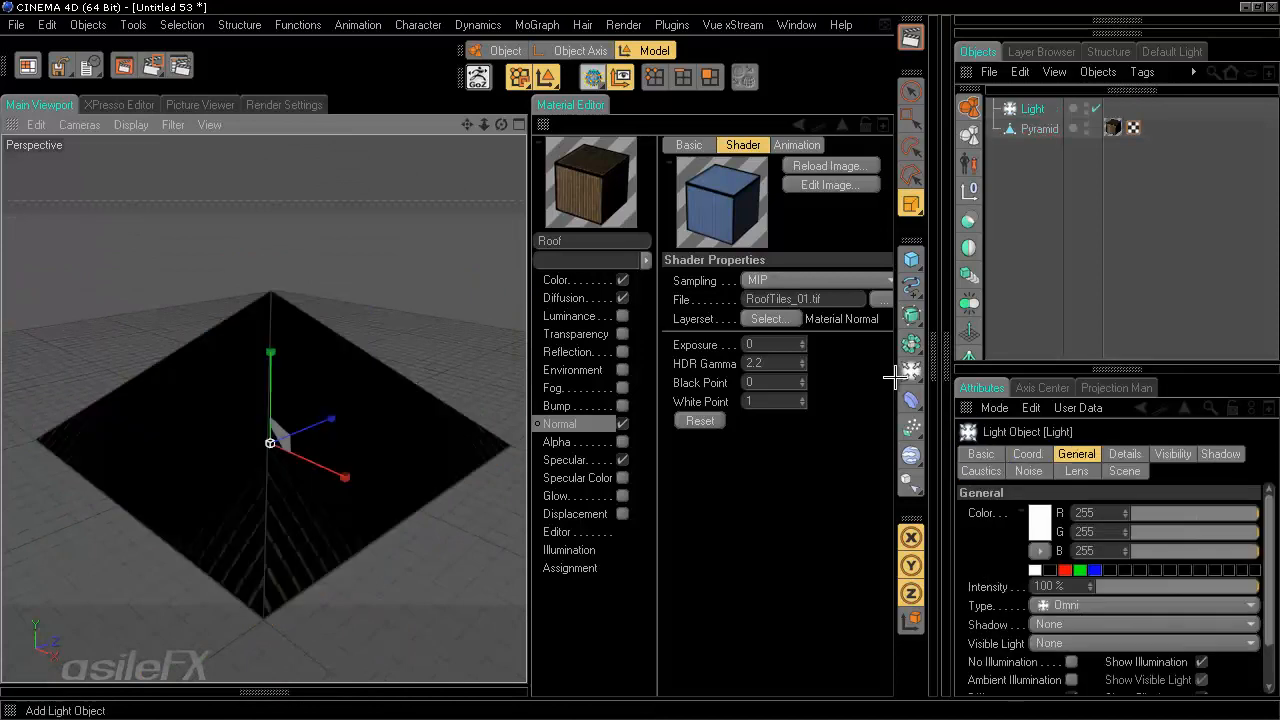
pyautogui.press('e')
pyautogui.moveTo(270, 374); pyautogui.dragTo(271, 207)
pyautogui.moveTo(342, 275)
pyautogui.mouseDown()
pyautogui.moveTo(522, 292)
pyautogui.moveTo(291, 268)
pyautogui.moveTo(524, 295)
pyautogui.moveTo(470, 288)
pyautogui.moveTo(385, 320)
pyautogui.moveTo(310, 395)
pyautogui.mouseUp()
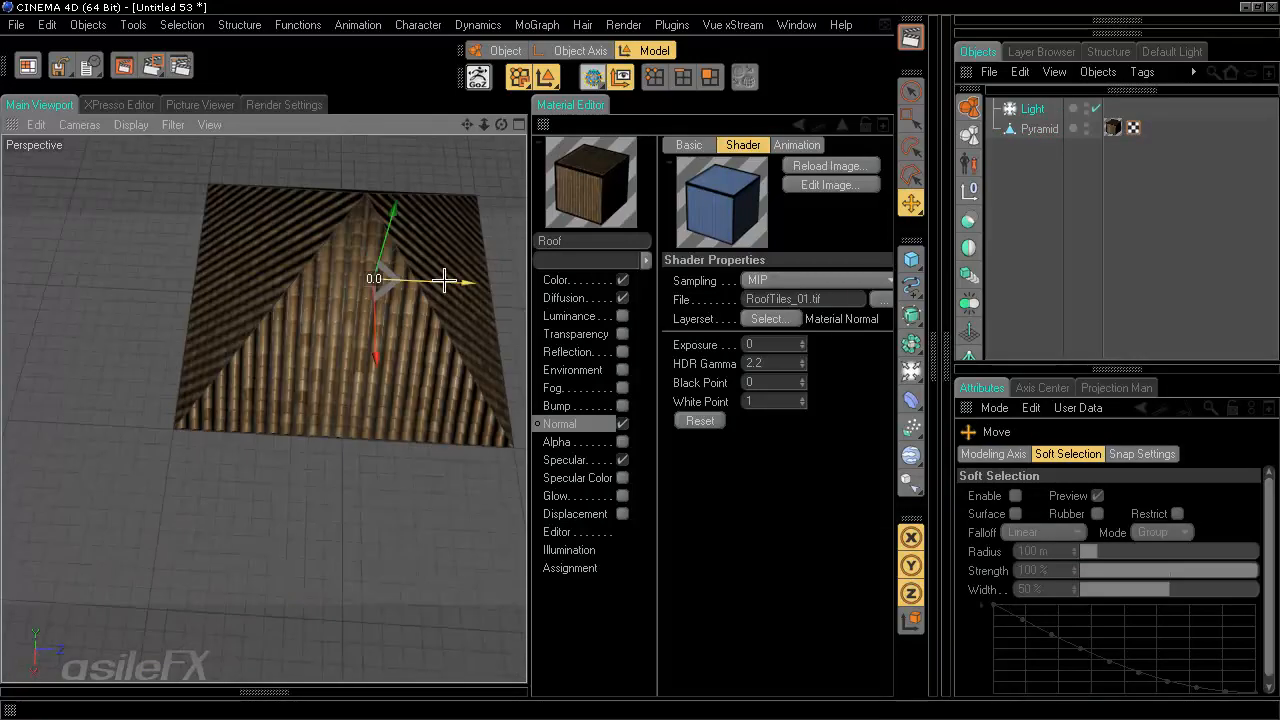
pyautogui.moveTo(443, 277)
pyautogui.mouseDown()
pyautogui.moveTo(371, 277)
pyautogui.moveTo(509, 434)
pyautogui.moveTo(531, 360)
pyautogui.moveTo(518, 360)
pyautogui.moveTo(531, 360)
pyautogui.mouseUp()
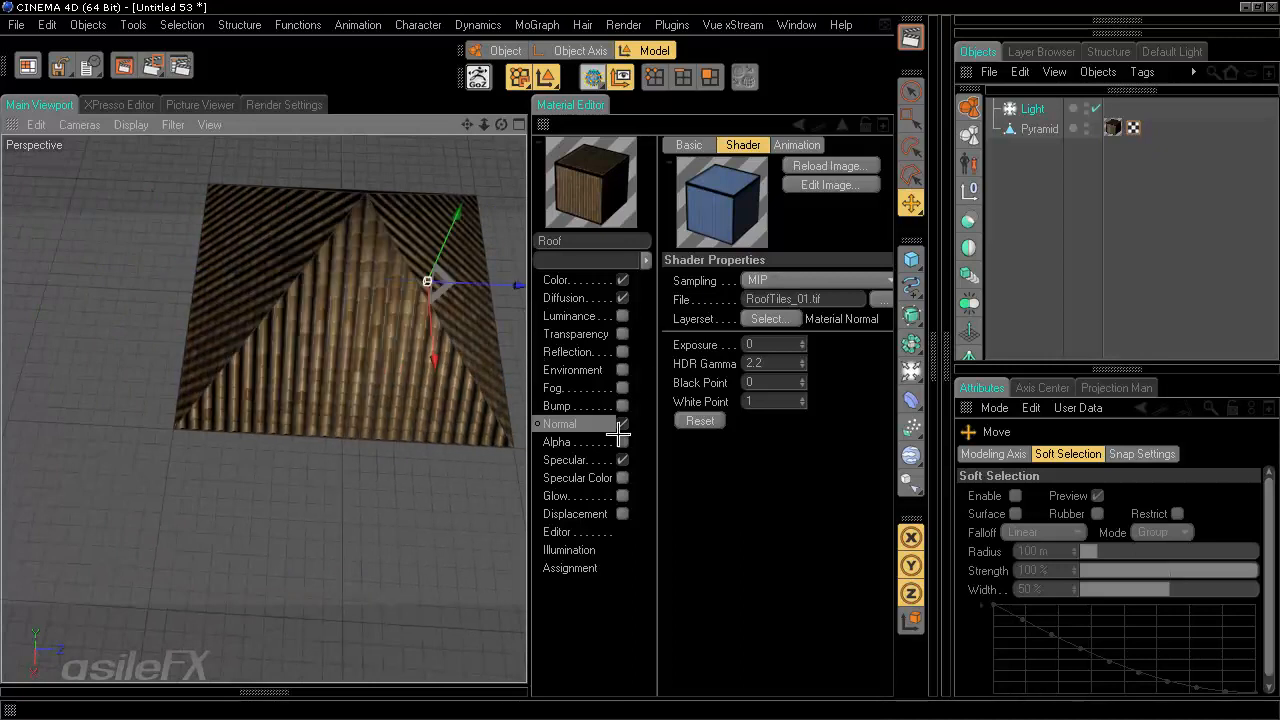
# - Enable Flip X (Red) in the Normal channel and move the light around to test the tile shading
pyautogui.click(588, 427)
pyautogui.click(771, 208)
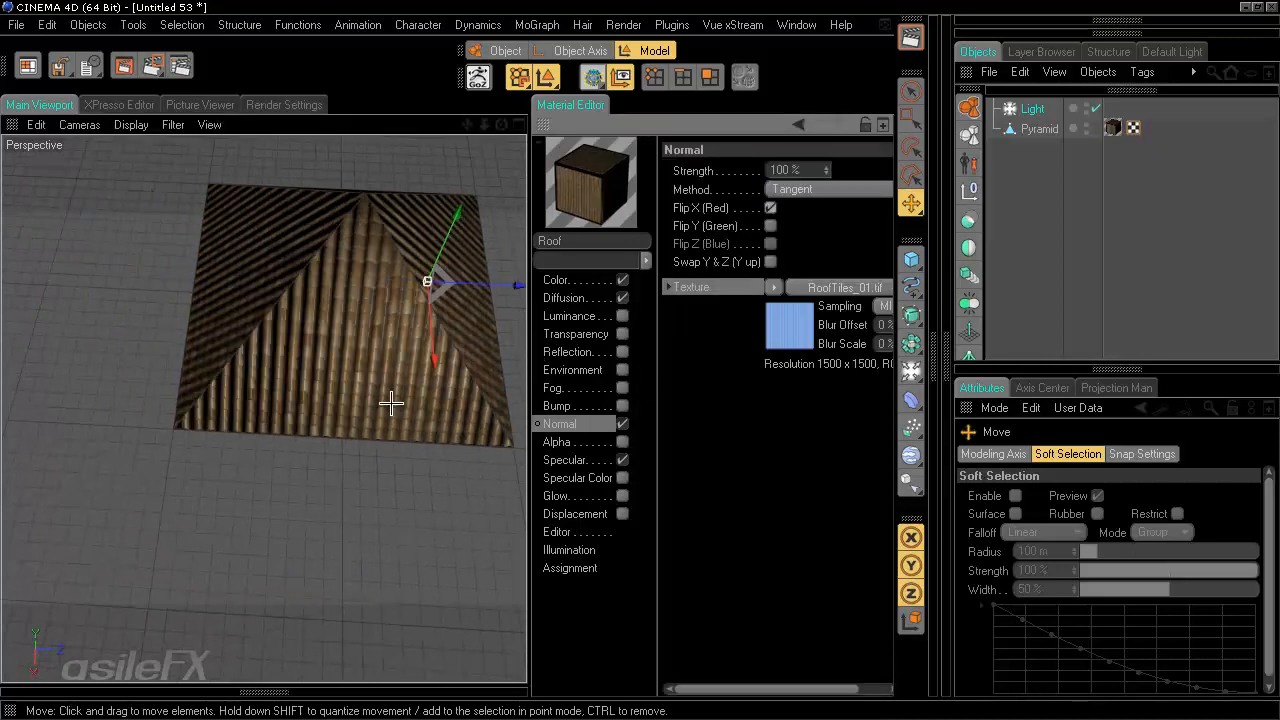
pyautogui.keyDown('alt'); pyautogui.moveTo(391, 403); pyautogui.dragTo(526, 360); pyautogui.keyUp('alt')
pyautogui.moveTo(496, 272)
pyautogui.mouseDown()
pyautogui.moveTo(517, 363)
pyautogui.moveTo(543, 361)
pyautogui.moveTo(506, 366)
pyautogui.moveTo(478, 263)
pyautogui.mouseUp()
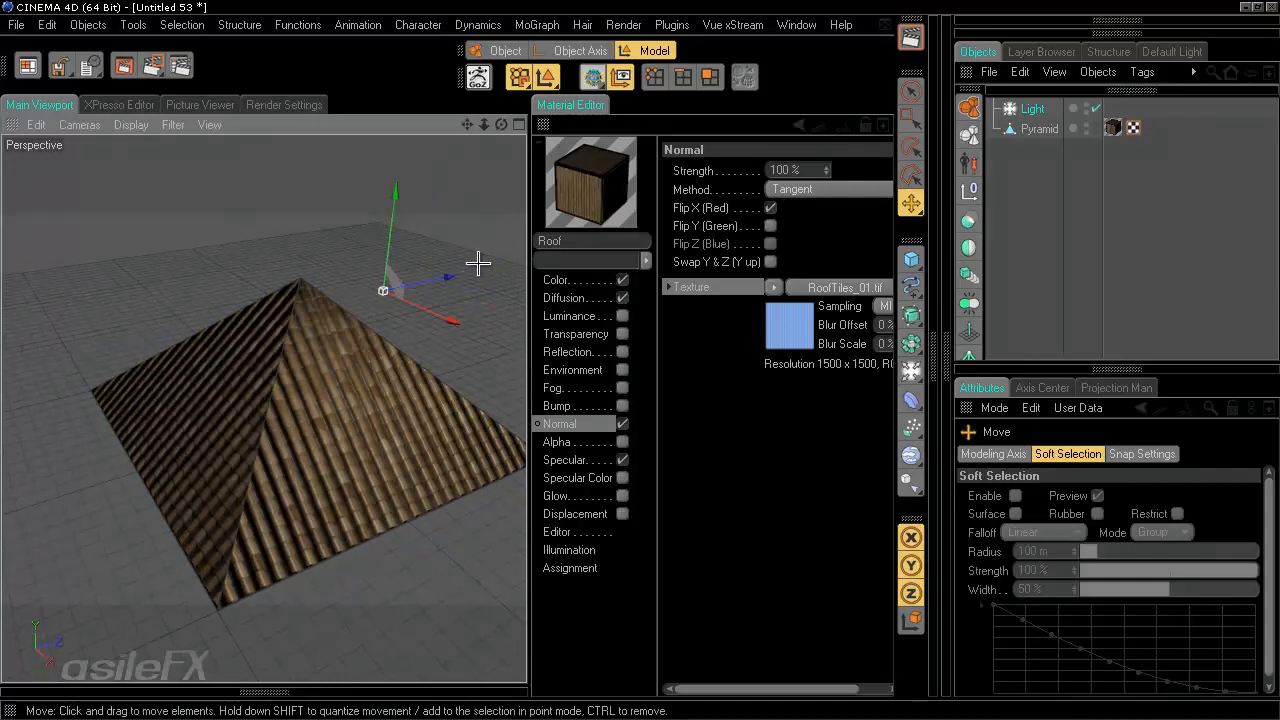
pyautogui.moveTo(402, 196); pyautogui.dragTo(413, 293)
pyautogui.moveTo(435, 460); pyautogui.dragTo(522, 355)
# - Enable Flip Y (Green) in the Normal channel and move the light across the pyramid to compare
pyautogui.click(779, 226)
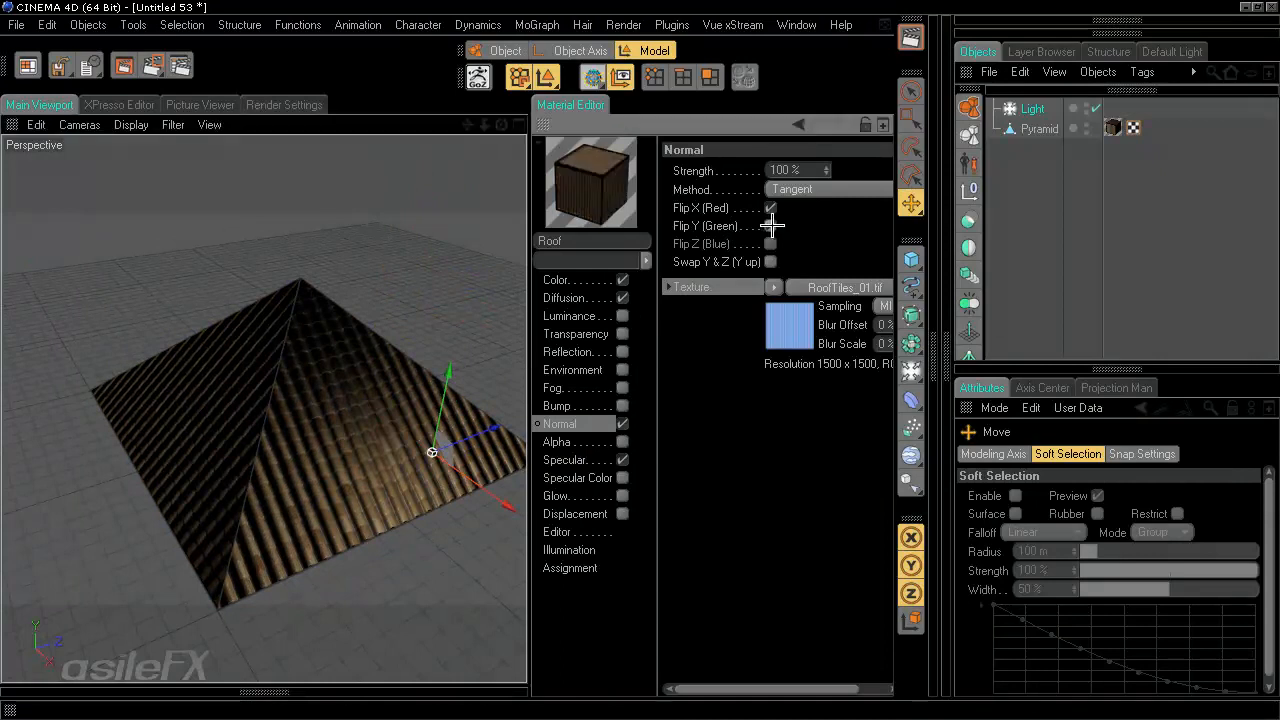
pyautogui.moveTo(448, 373); pyautogui.dragTo(492, 399)
pyautogui.scroll(6, 480, 422)
pyautogui.keyDown('alt'); pyautogui.moveTo(407, 423); pyautogui.dragTo(533, 351); pyautogui.keyUp('alt')
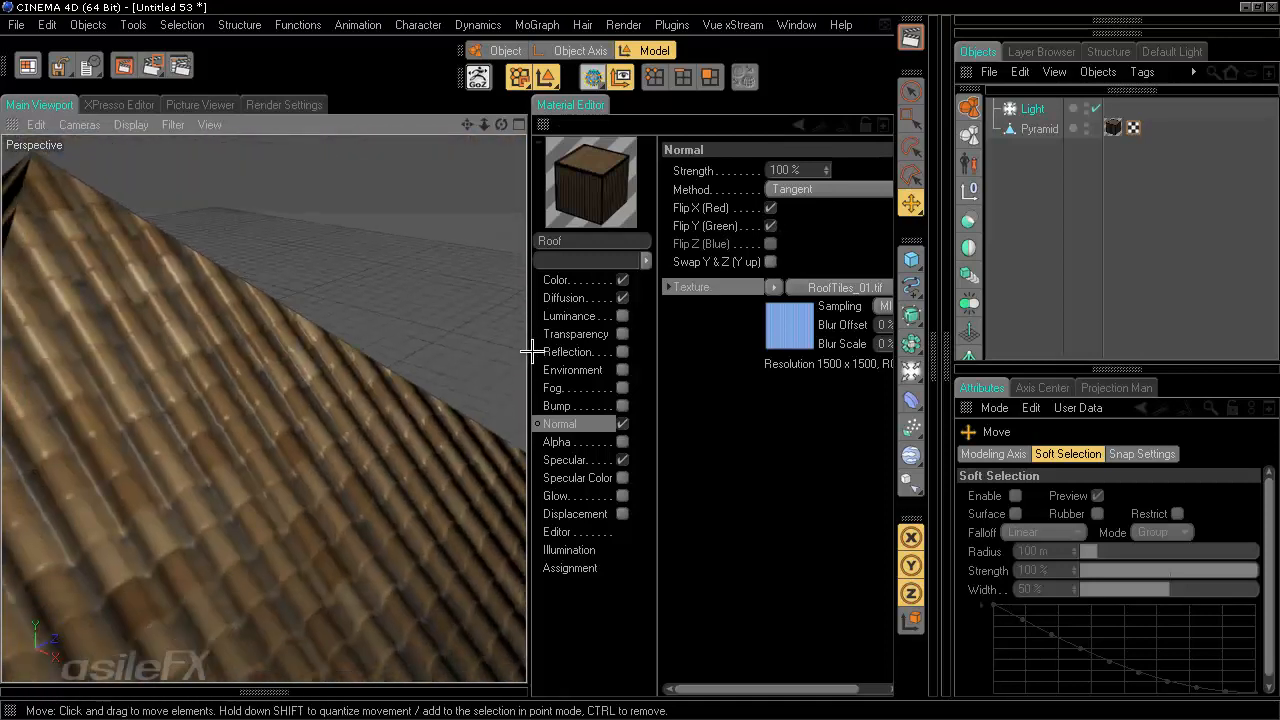
pyautogui.scroll(-4, 451, 413)
pyautogui.scroll(-4, 451, 413)
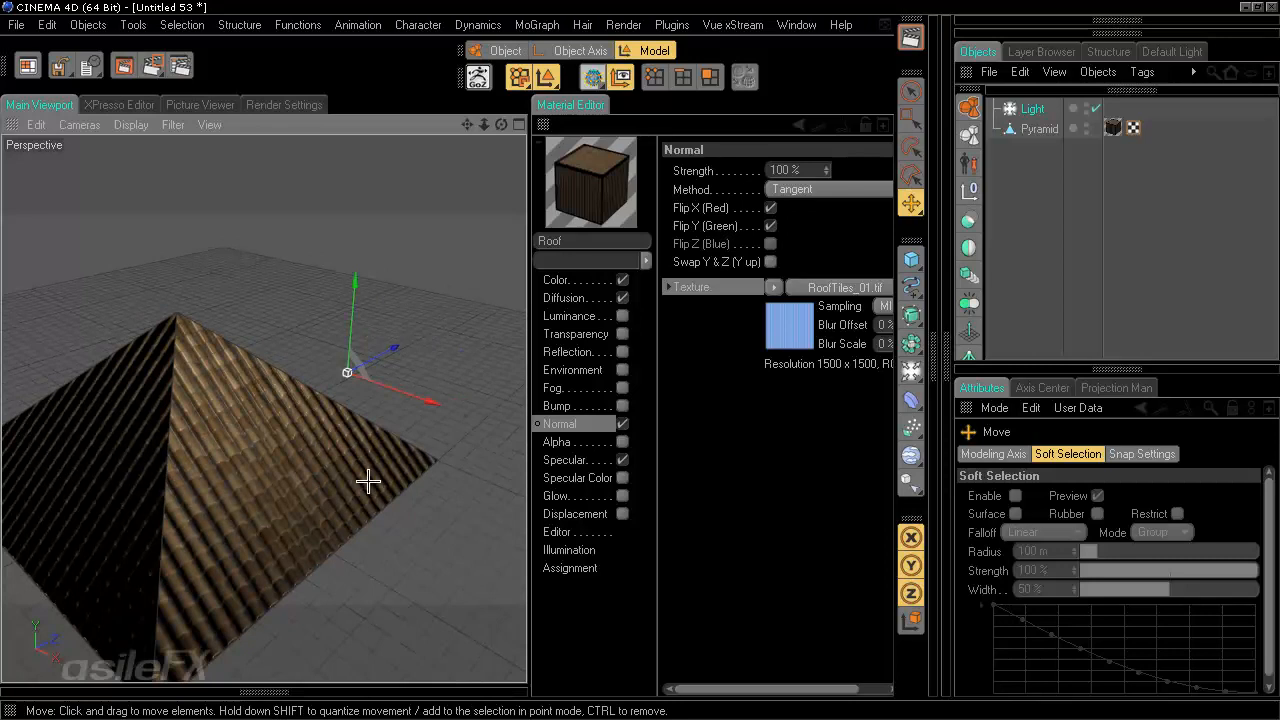
pyautogui.keyDown('alt'); pyautogui.moveTo(368, 482); pyautogui.dragTo(524, 364); pyautogui.keyUp('alt')
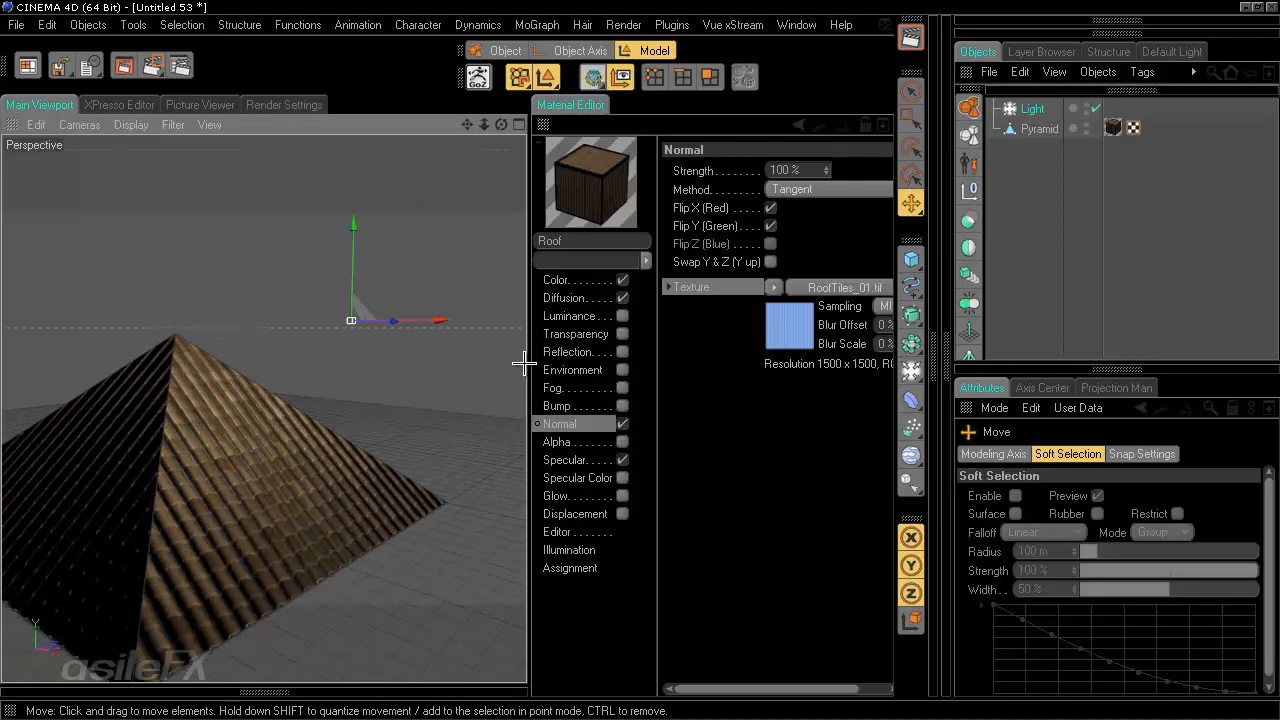
# - Disable Flip Y (Green) in the Normal channel and reposition the light to compare the tile relief
pyautogui.click(727, 243)
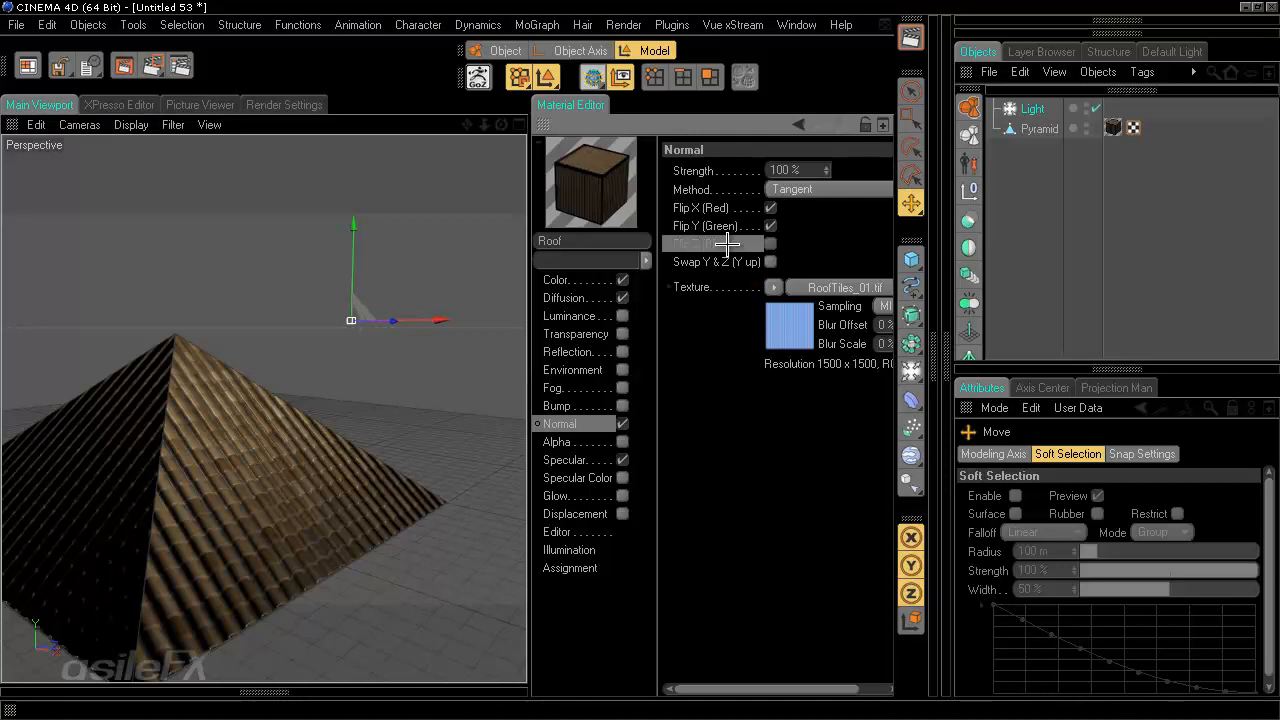
pyautogui.keyDown('alt'); pyautogui.moveTo(474, 419); pyautogui.dragTo(440, 272); pyautogui.keyUp('alt')
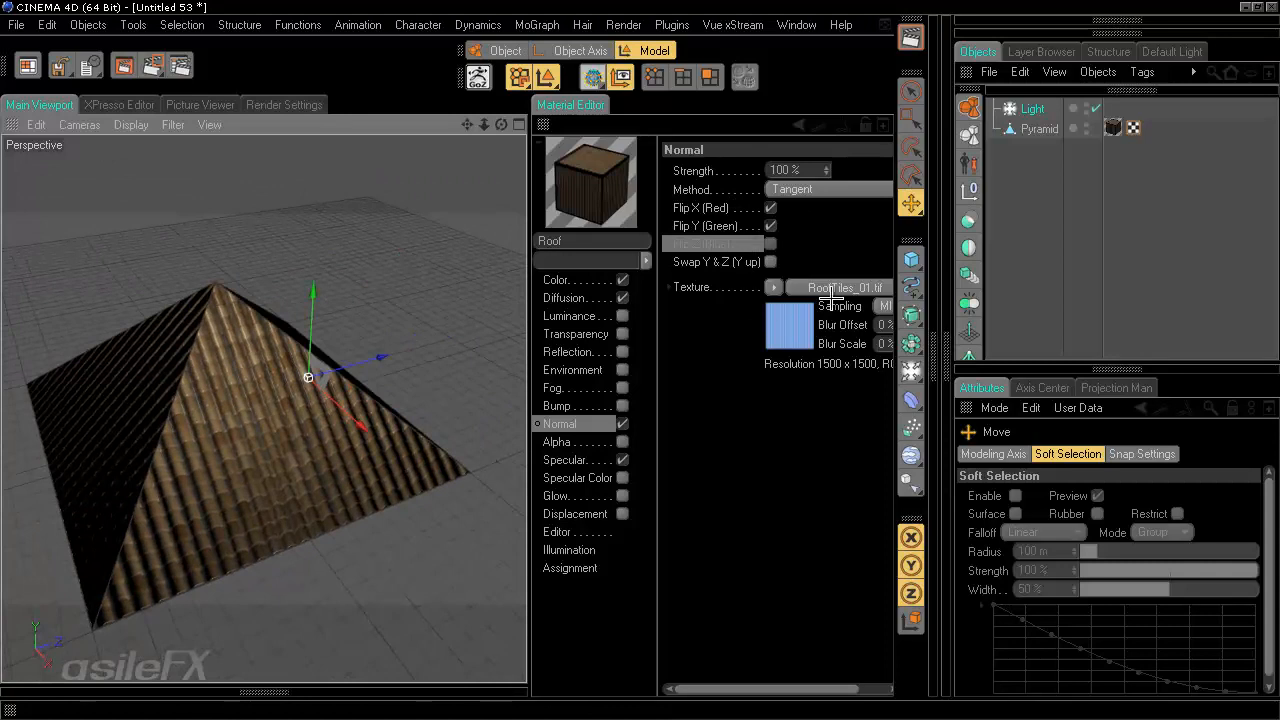
pyautogui.scroll(4, 431, 449)
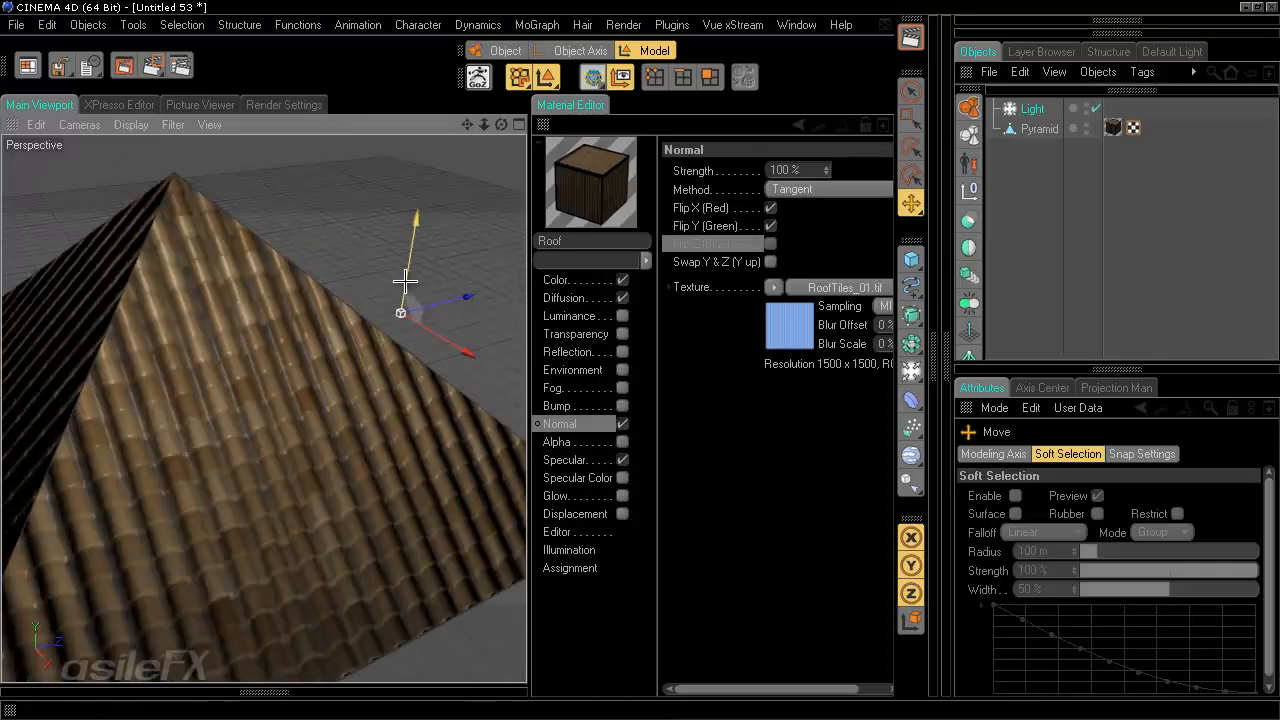
pyautogui.moveTo(406, 280)
pyautogui.mouseDown()
pyautogui.moveTo(526, 363)
pyautogui.moveTo(526, 332)
pyautogui.moveTo(526, 365)
pyautogui.moveTo(512, 357)
pyautogui.moveTo(537, 366)
pyautogui.moveTo(523, 358)
pyautogui.mouseUp()
pyautogui.keyDown('alt'); pyautogui.moveTo(440, 347); pyautogui.dragTo(524, 360); pyautogui.keyUp('alt')
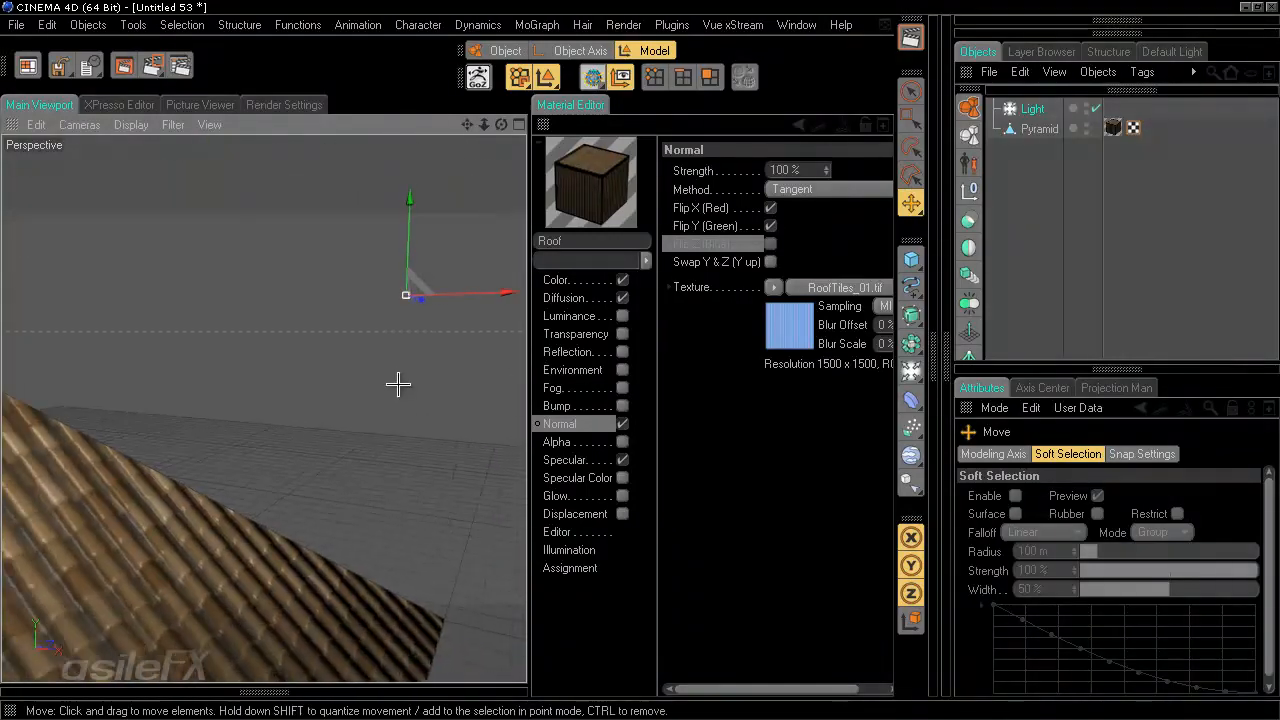
pyautogui.moveTo(444, 350); pyautogui.dragTo(155, 495)
pyautogui.keyDown('alt'); pyautogui.moveTo(206, 394); pyautogui.dragTo(527, 357, button='middle'); pyautogui.keyUp('alt')
pyautogui.keyDown('alt'); pyautogui.moveTo(527, 357); pyautogui.dragTo(526, 357, button='right'); pyautogui.keyUp('alt')
pyautogui.keyDown('alt'); pyautogui.moveTo(357, 354); pyautogui.dragTo(510, 377); pyautogui.keyUp('alt')
pyautogui.moveTo(356, 382); pyautogui.dragTo(525, 357)
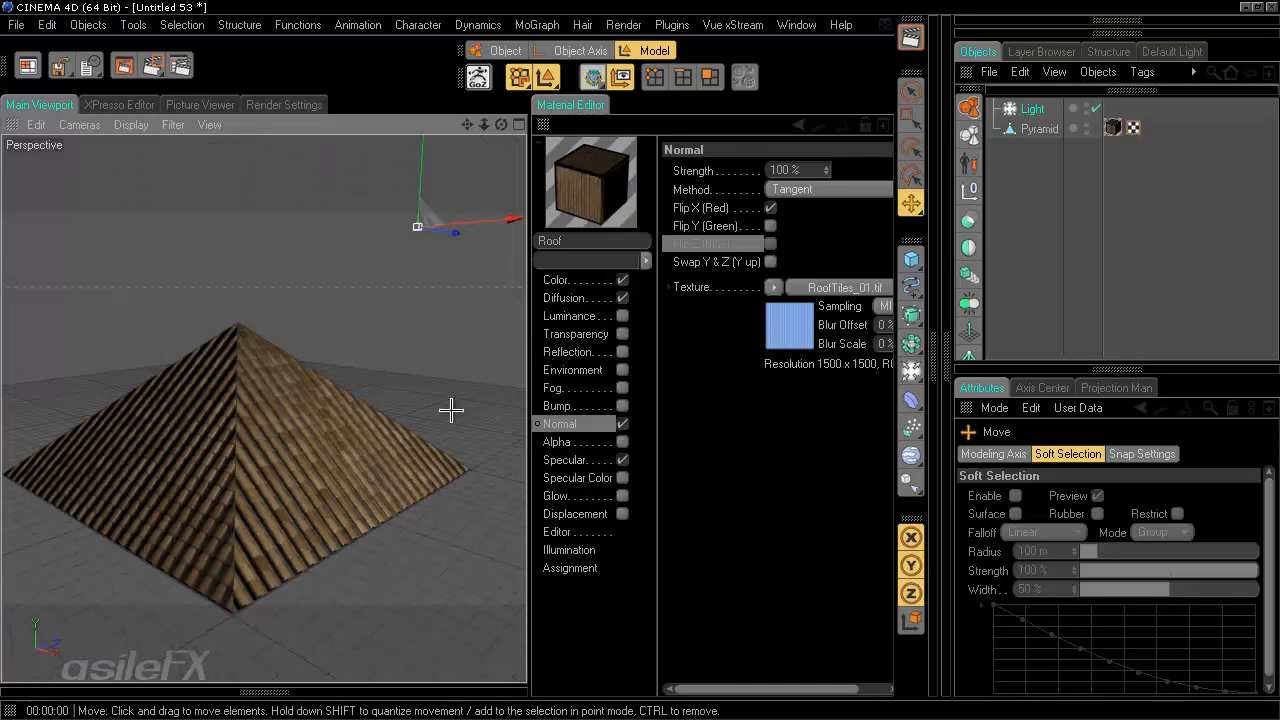
pyautogui.keyDown('alt'); pyautogui.moveTo(451, 409); pyautogui.dragTo(433, 374); pyautogui.keyUp('alt')
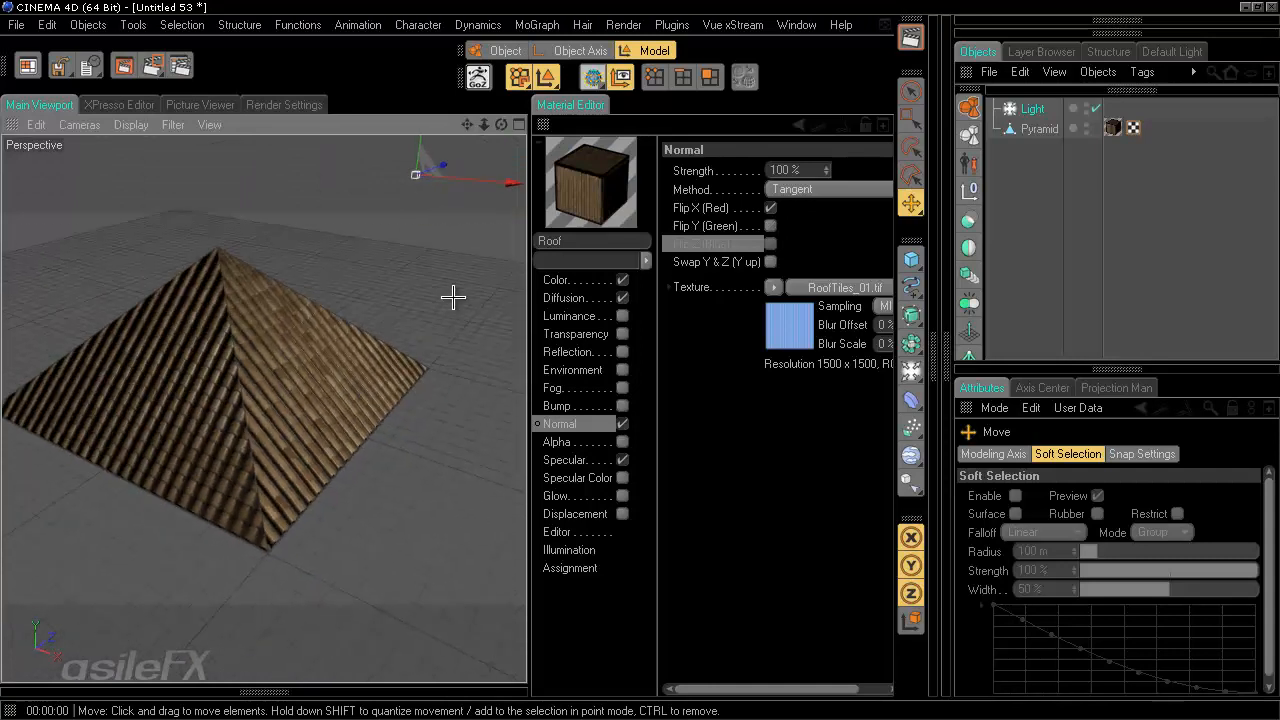
# - Set the Roof material's editor texture preview size to 1024x1024 (4 MB)
pyautogui.scroll(5, 453, 297)
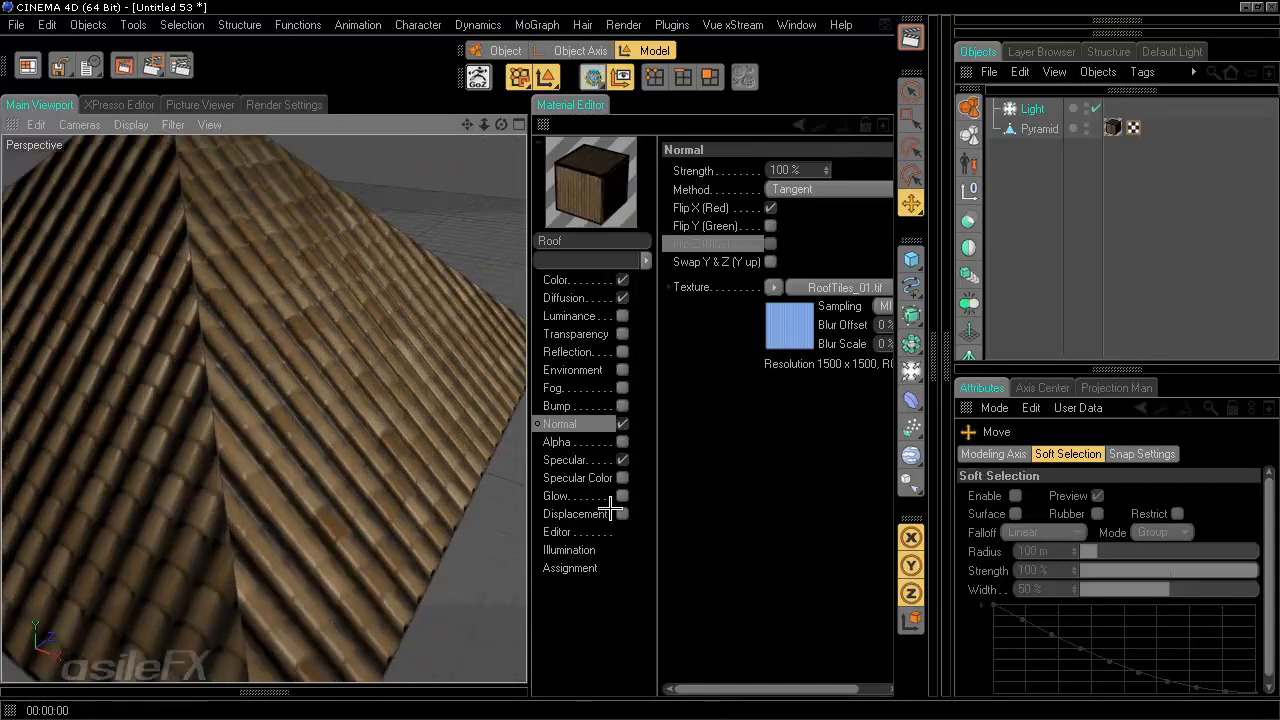
pyautogui.click(565, 534)
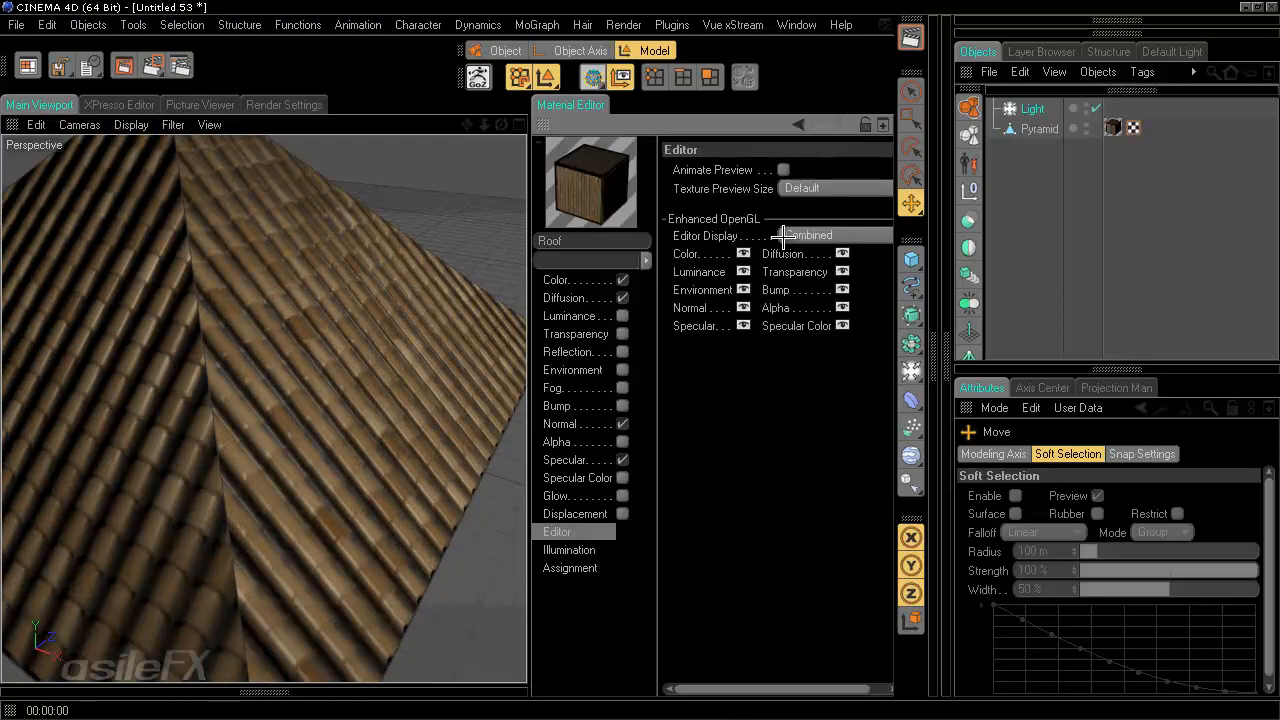
pyautogui.click(812, 193)
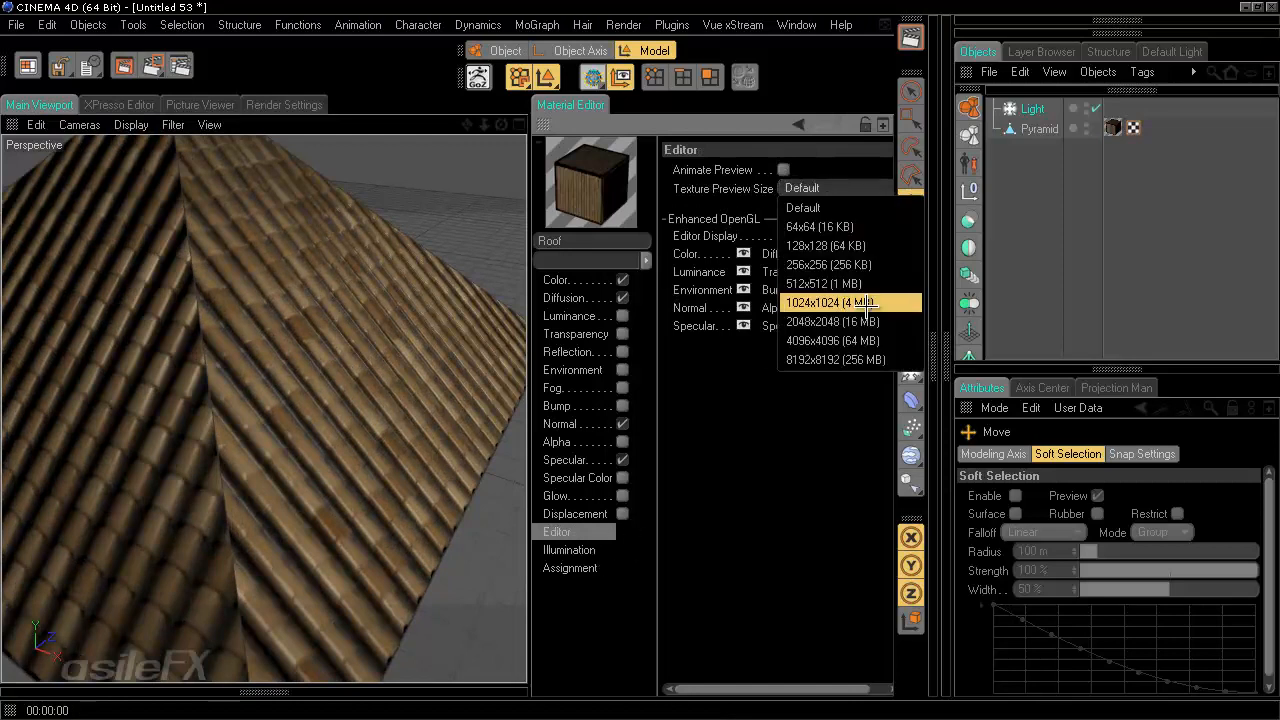
pyautogui.click(864, 305)
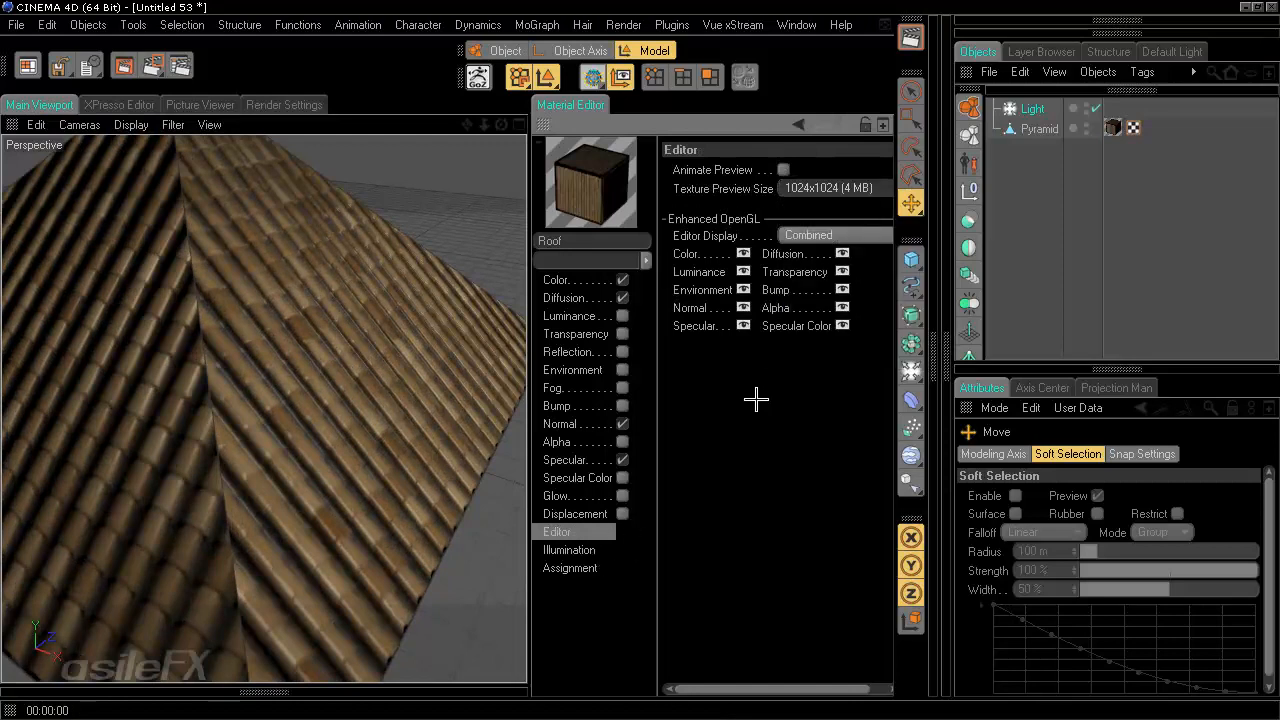
# - Orbit around the roof to inspect the tile shading up close
pyautogui.keyDown('alt'); pyautogui.moveTo(415, 306); pyautogui.dragTo(521, 362); pyautogui.keyUp('alt')
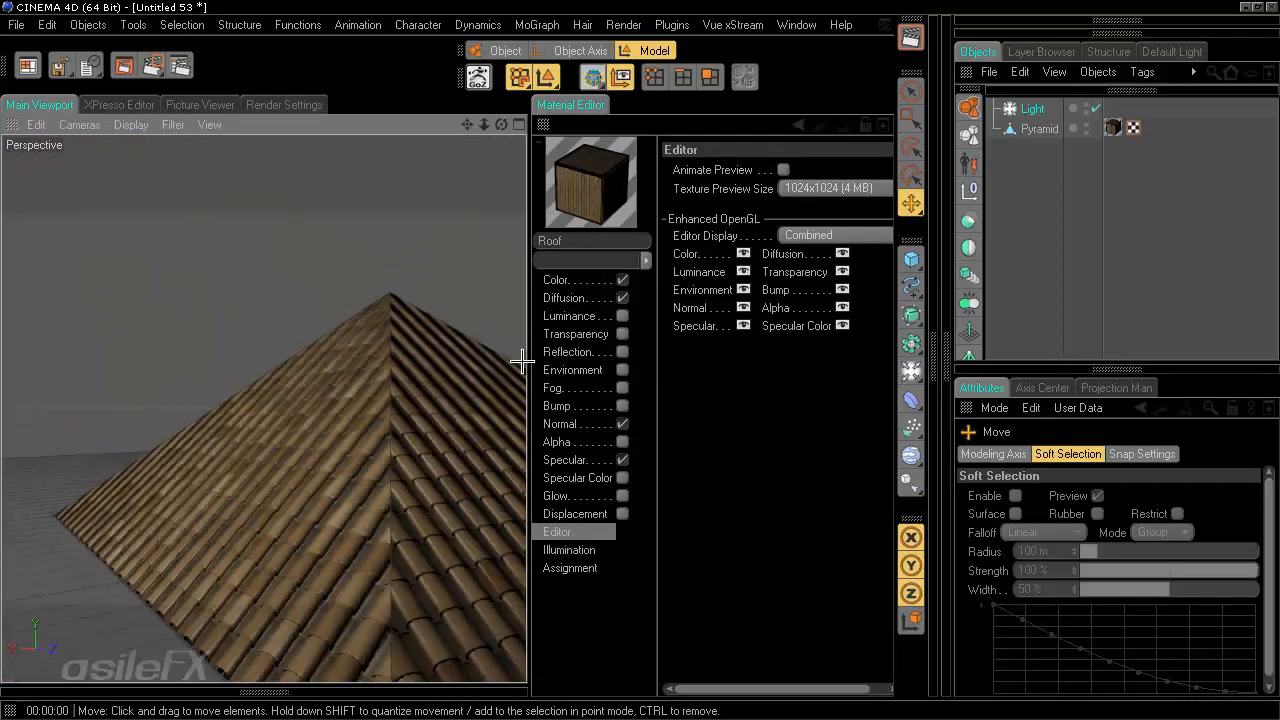
pyautogui.moveTo(377, 310)
pyautogui.keyDown('alt'); pyautogui.mouseDown()
pyautogui.moveTo(222, 275)
pyautogui.moveTo(246, 265)
pyautogui.mouseUp(); pyautogui.keyUp('alt')
pyautogui.keyDown('alt'); pyautogui.moveTo(523, 346); pyautogui.dragTo(523, 360, button='middle'); pyautogui.keyUp('alt')
pyautogui.keyDown('alt'); pyautogui.moveTo(523, 360); pyautogui.dragTo(525, 360, button='right'); pyautogui.keyUp('alt')
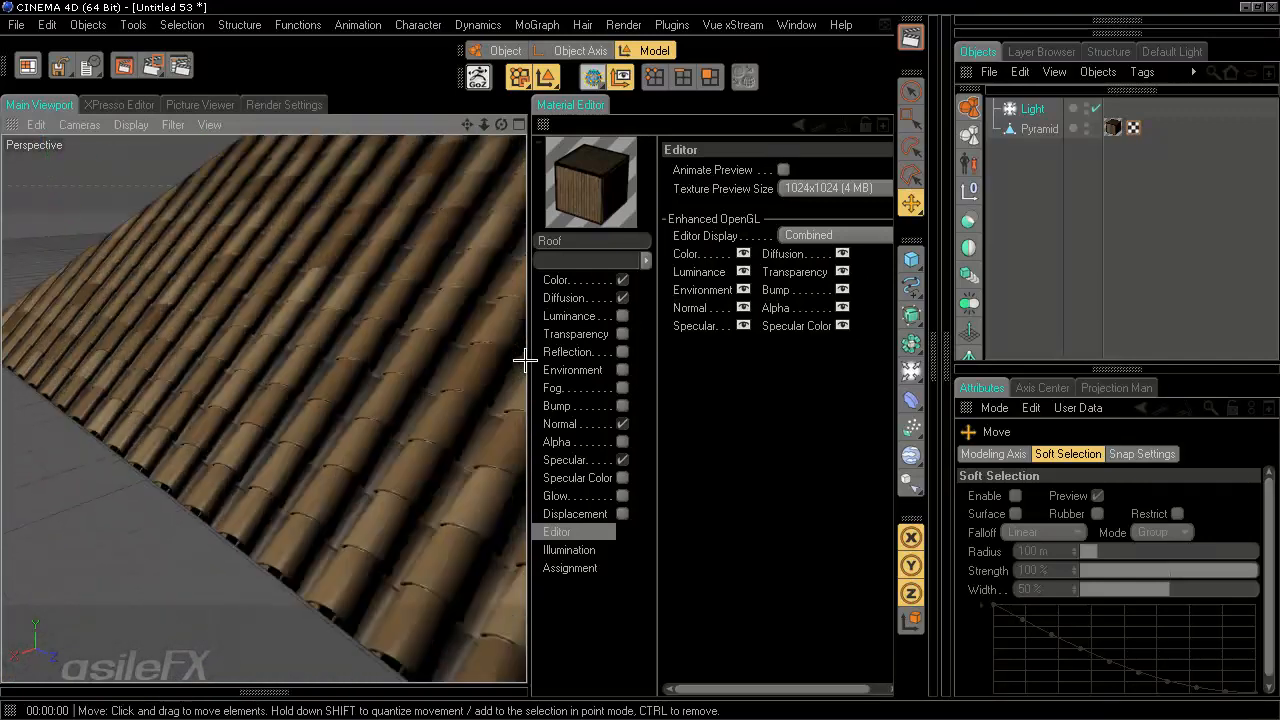
pyautogui.keyDown('alt'); pyautogui.moveTo(399, 345); pyautogui.dragTo(525, 358); pyautogui.keyUp('alt')
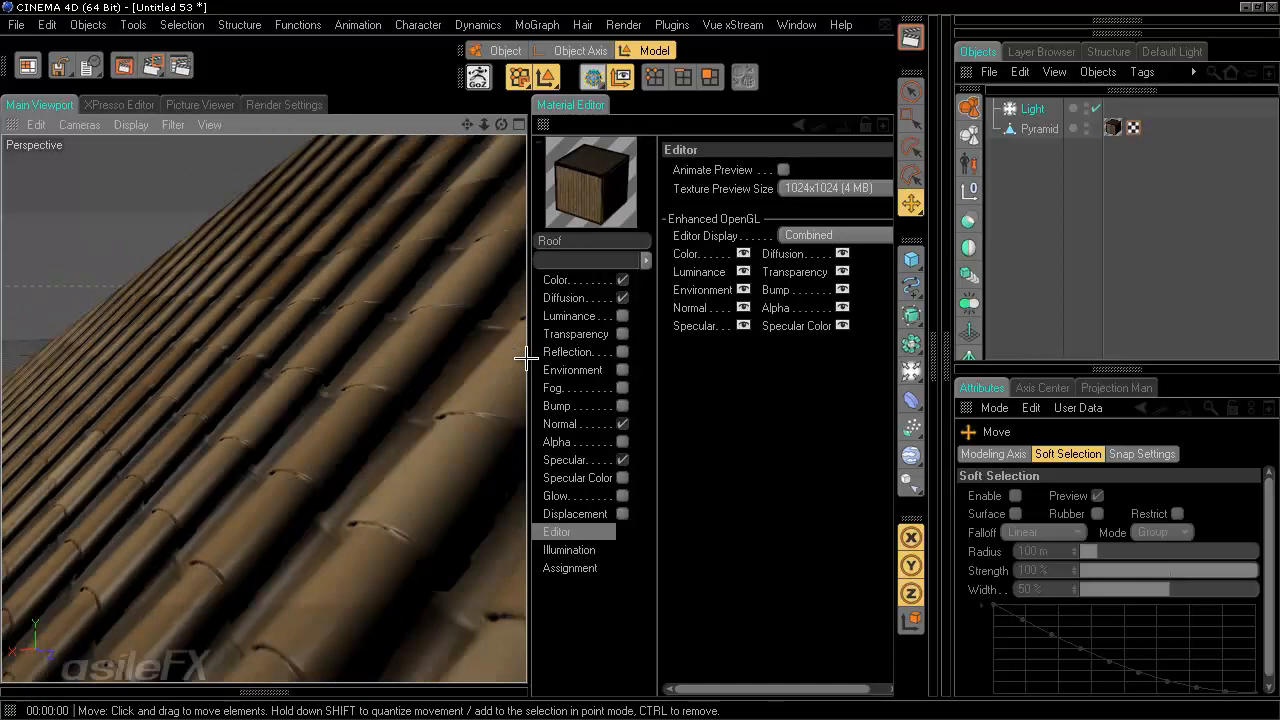
pyautogui.keyDown('alt'); pyautogui.moveTo(372, 361); pyautogui.dragTo(523, 359, button='right'); pyautogui.keyUp('alt')
pyautogui.keyDown('alt'); pyautogui.moveTo(523, 359); pyautogui.dragTo(523, 360); pyautogui.keyUp('alt')
pyautogui.keyDown('alt'); pyautogui.moveTo(523, 360); pyautogui.dragTo(531, 350, button='right'); pyautogui.keyUp('alt')
pyautogui.keyDown('alt'); pyautogui.moveTo(531, 350); pyautogui.dragTo(526, 361); pyautogui.keyUp('alt')
pyautogui.keyDown('alt'); pyautogui.moveTo(526, 361); pyautogui.dragTo(526, 363, button='right'); pyautogui.keyUp('alt')
pyautogui.keyDown('alt'); pyautogui.moveTo(526, 363); pyautogui.dragTo(352, 347); pyautogui.keyUp('alt')
pyautogui.keyDown('alt'); pyautogui.moveTo(352, 347); pyautogui.dragTo(526, 363, button='right'); pyautogui.keyUp('alt')
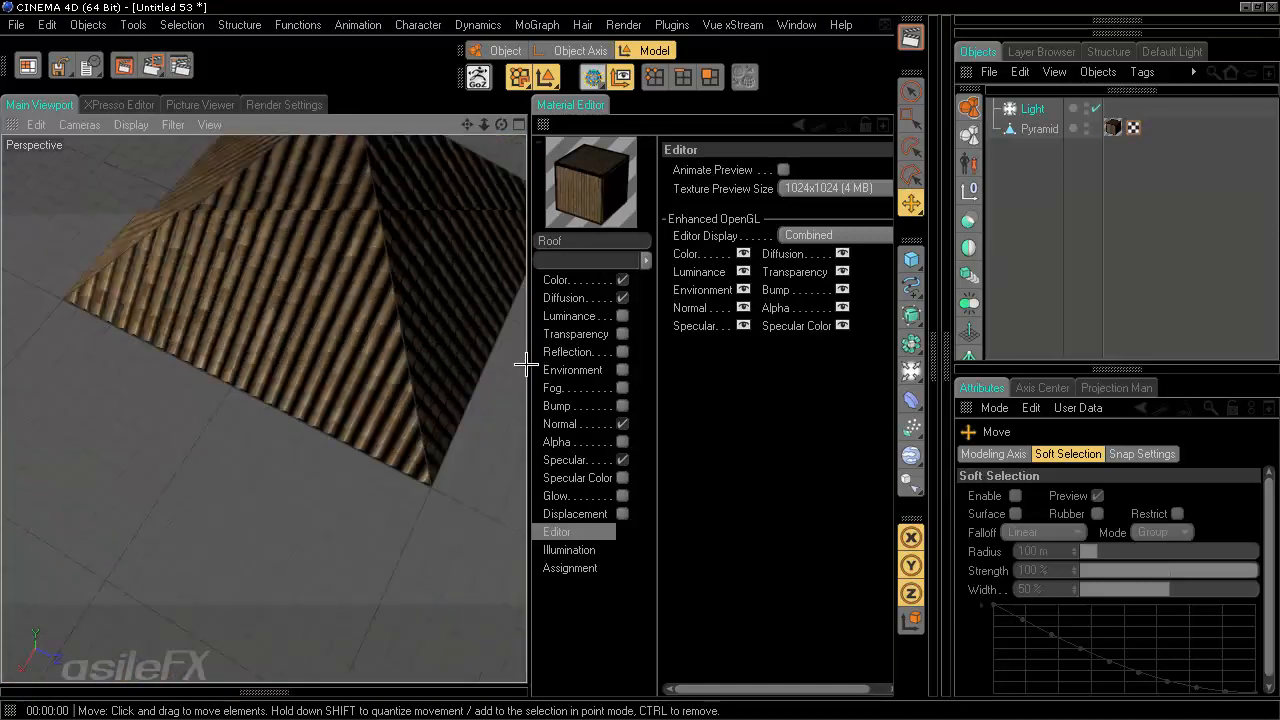
pyautogui.moveTo(526, 363)
pyautogui.keyDown('alt'); pyautogui.mouseDown()
pyautogui.moveTo(525, 346)
pyautogui.moveTo(503, 360)
pyautogui.moveTo(527, 360)
pyautogui.mouseUp(); pyautogui.keyUp('alt')
pyautogui.keyDown('alt'); pyautogui.moveTo(406, 374); pyautogui.dragTo(525, 360); pyautogui.keyUp('alt')
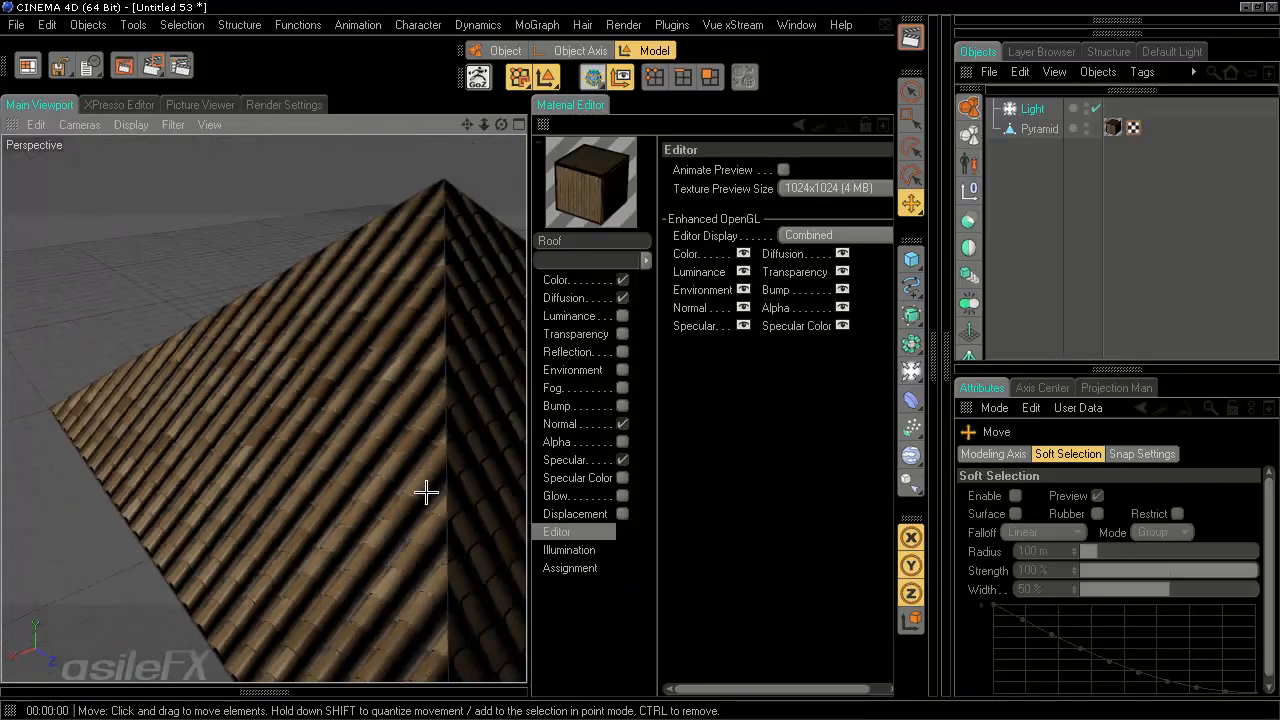
pyautogui.keyDown('alt'); pyautogui.moveTo(414, 494); pyautogui.dragTo(526, 361); pyautogui.keyUp('alt')
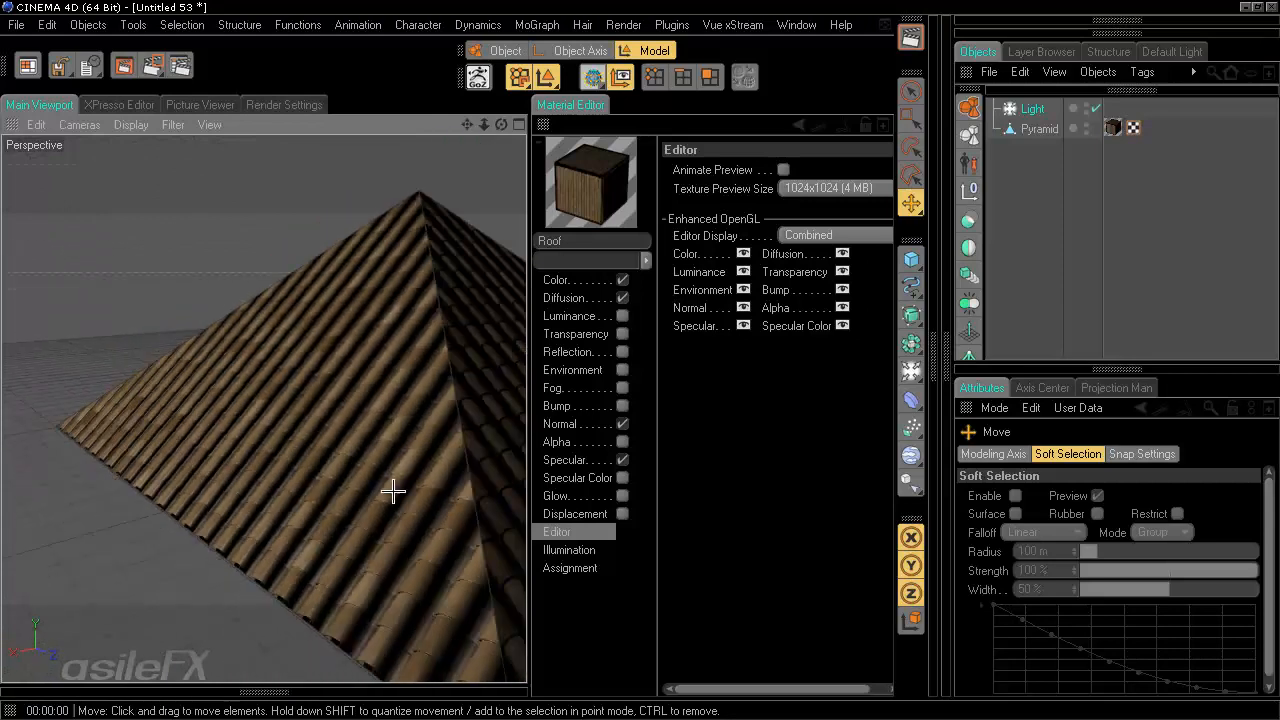
# - Orbit the view around the tiled pyramid to inspect the roof shading
pyautogui.keyDown('alt'); pyautogui.moveTo(391, 491); pyautogui.dragTo(342, 401); pyautogui.keyUp('alt')
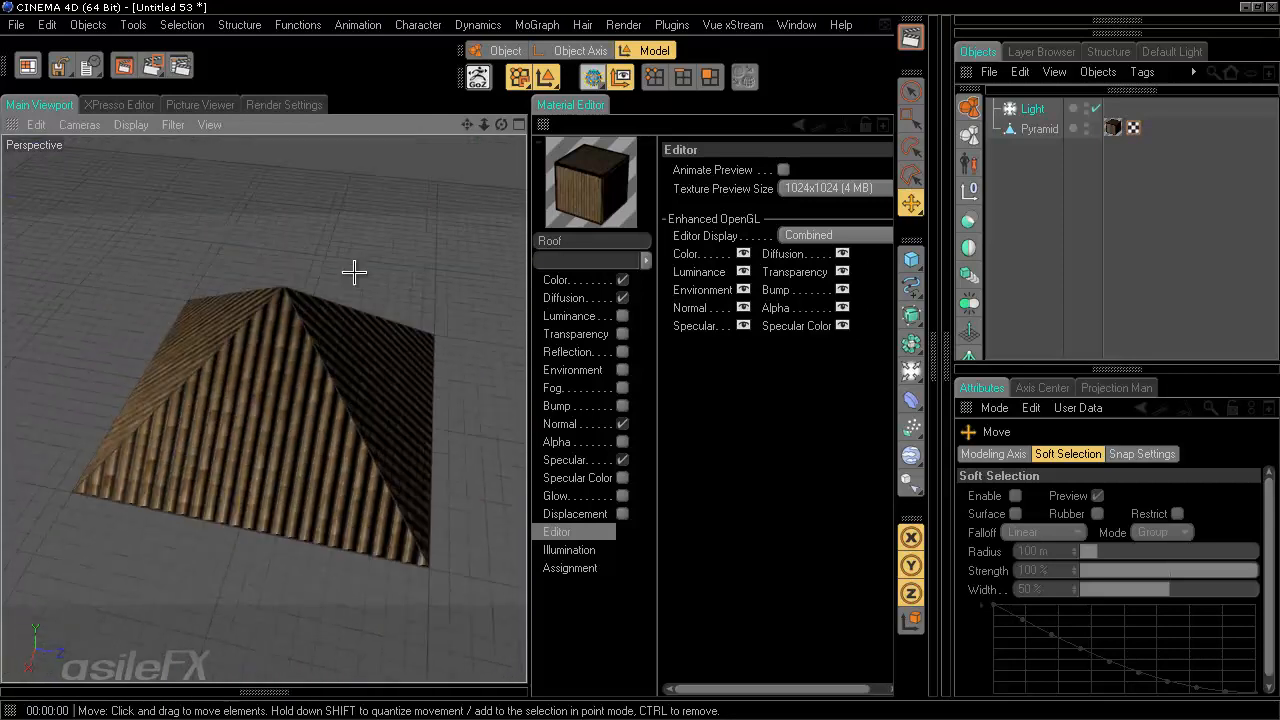
pyautogui.keyDown('alt'); pyautogui.moveTo(354, 271); pyautogui.dragTo(526, 358); pyautogui.keyUp('alt')
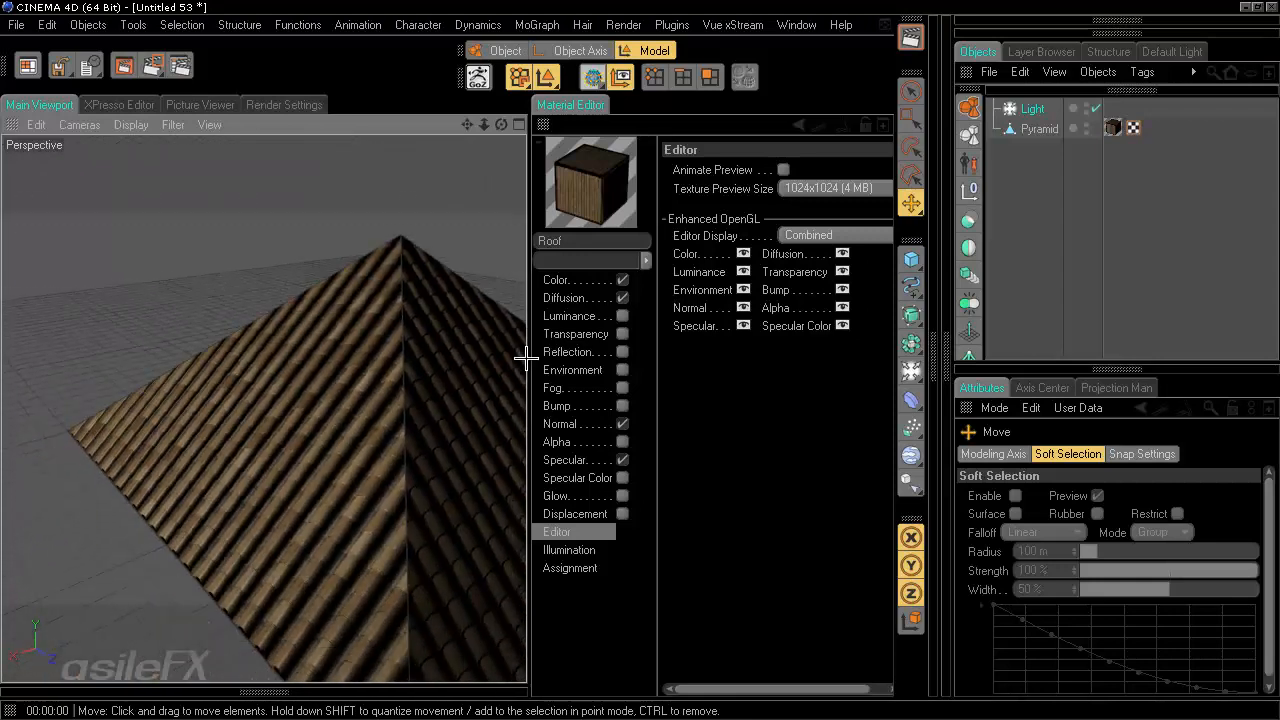
pyautogui.click(910, 37)
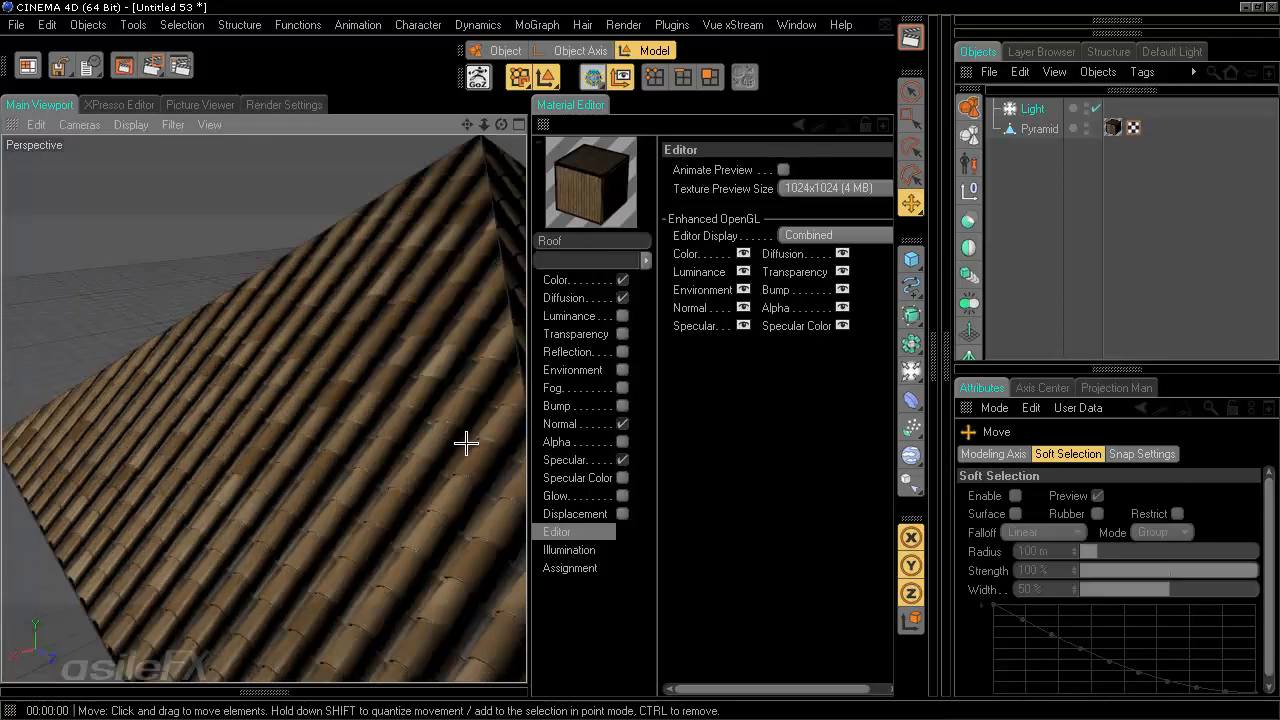
# - Open the Diffusion channel's RoofTiles_01.tif shader properties and set its Black Point to 0.5
pyautogui.click(592, 298)
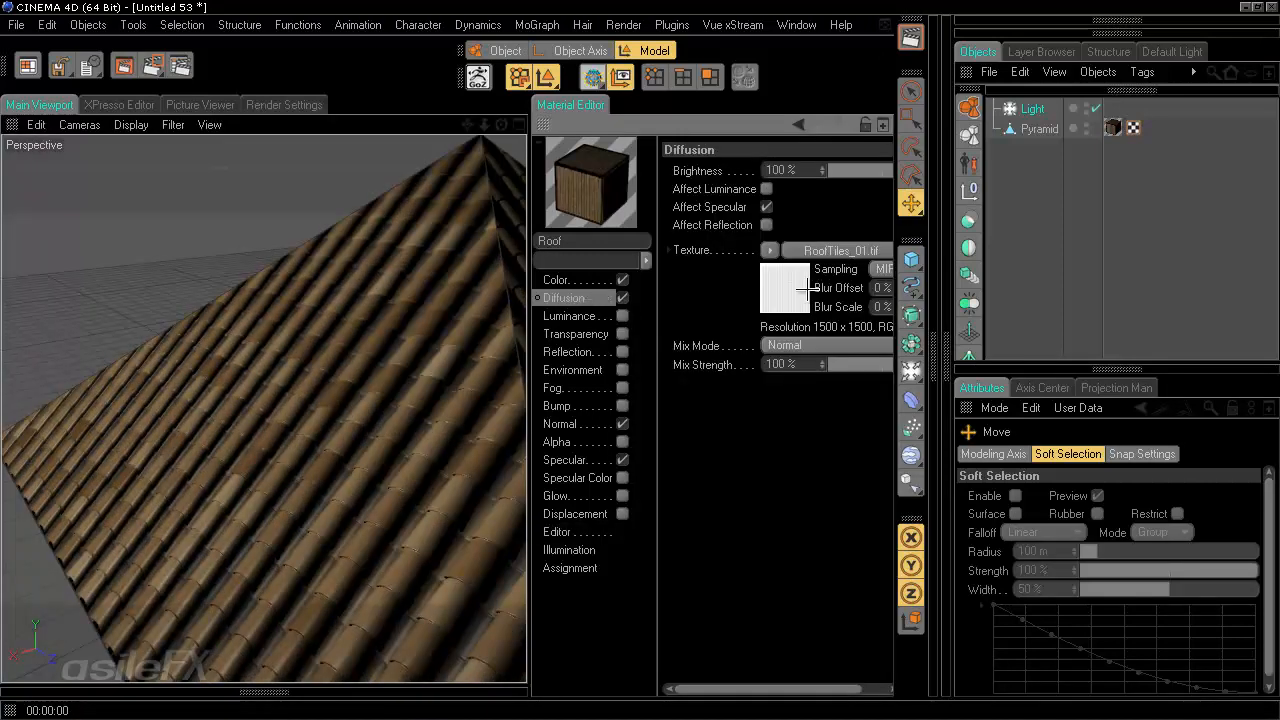
pyautogui.moveTo(939, 277); pyautogui.dragTo(988, 272)
pyautogui.moveTo(892, 234); pyautogui.dragTo(924, 234)
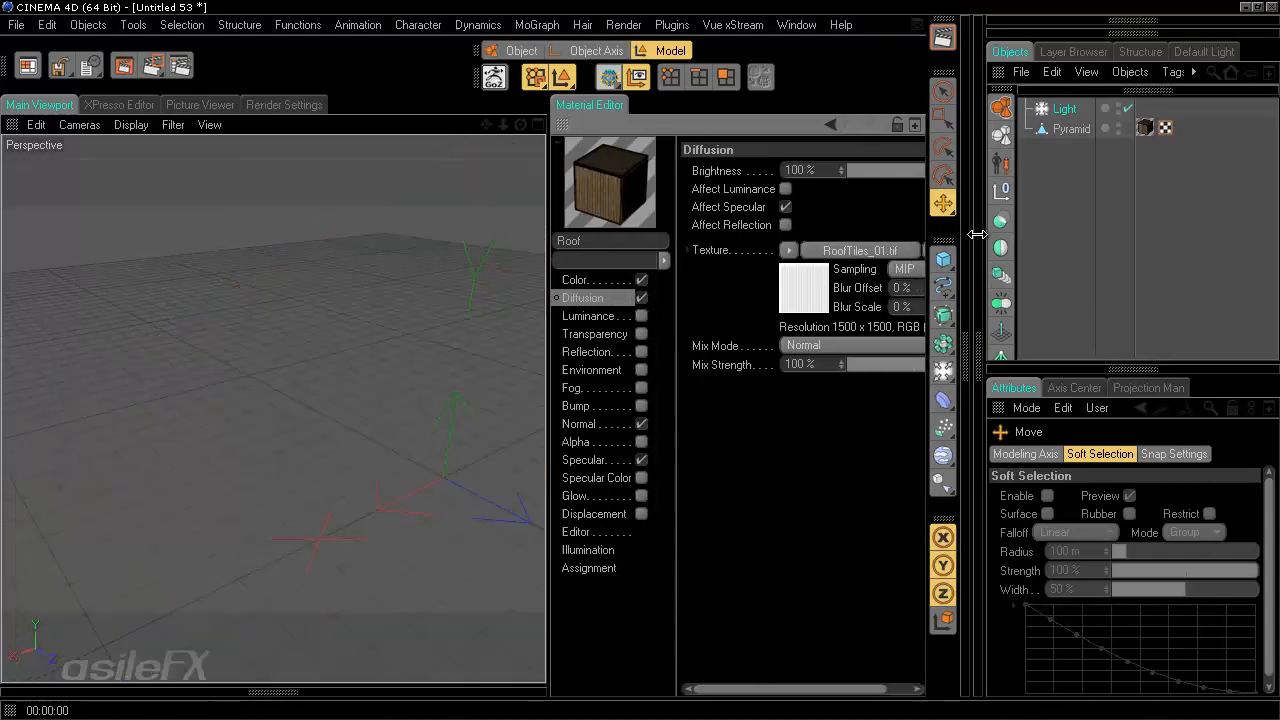
pyautogui.moveTo(548, 262); pyautogui.dragTo(474, 268)
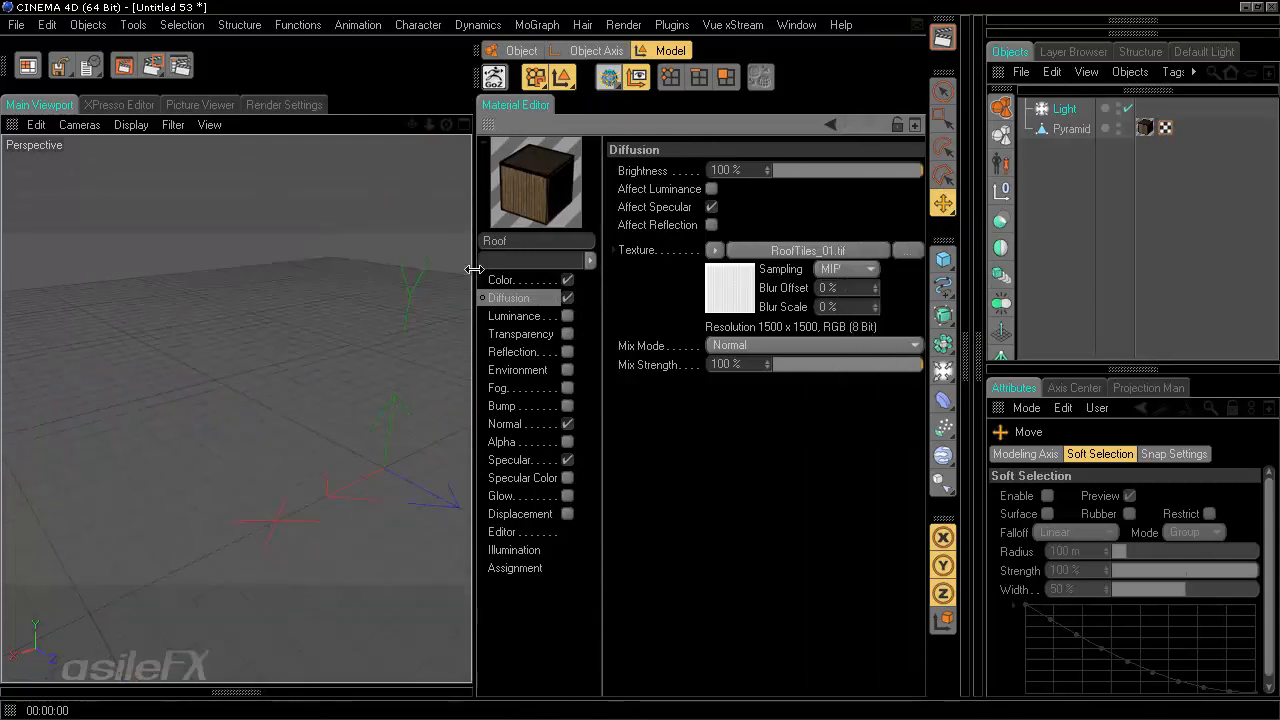
pyautogui.click(791, 250)
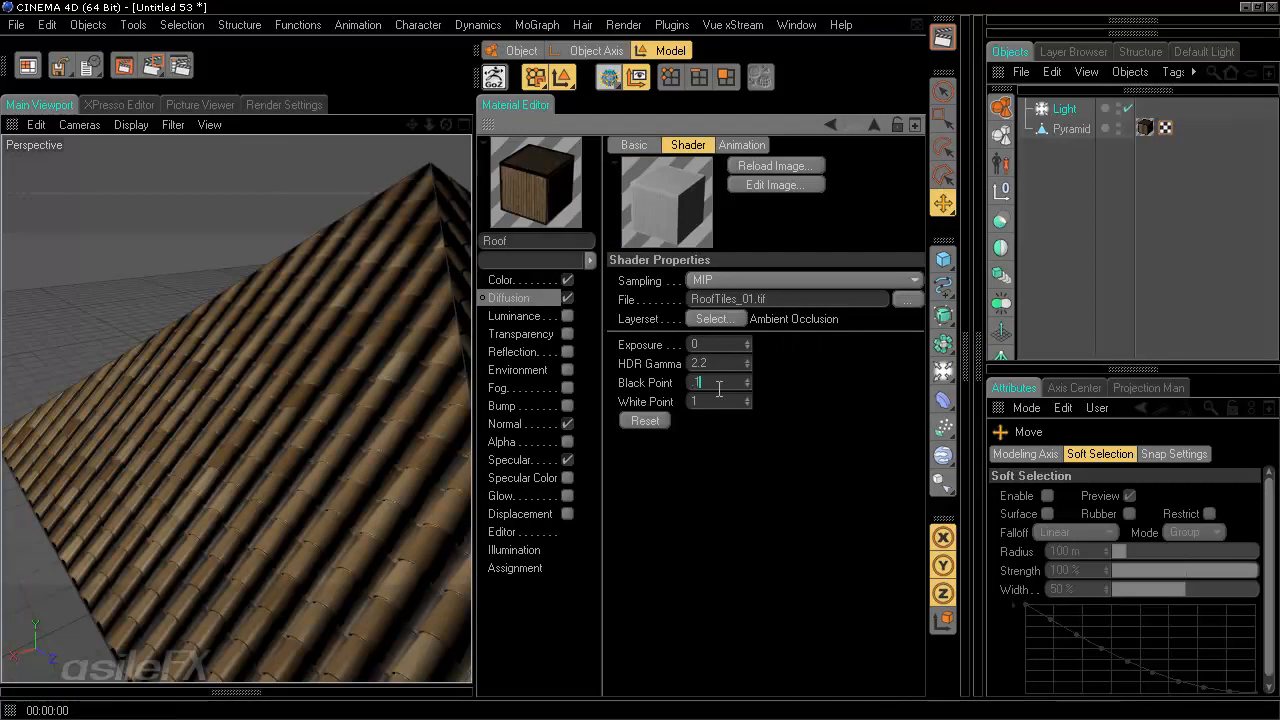
pyautogui.write('0.1')
pyautogui.press('Return')
pyautogui.write('0.5')
pyautogui.press('Return')
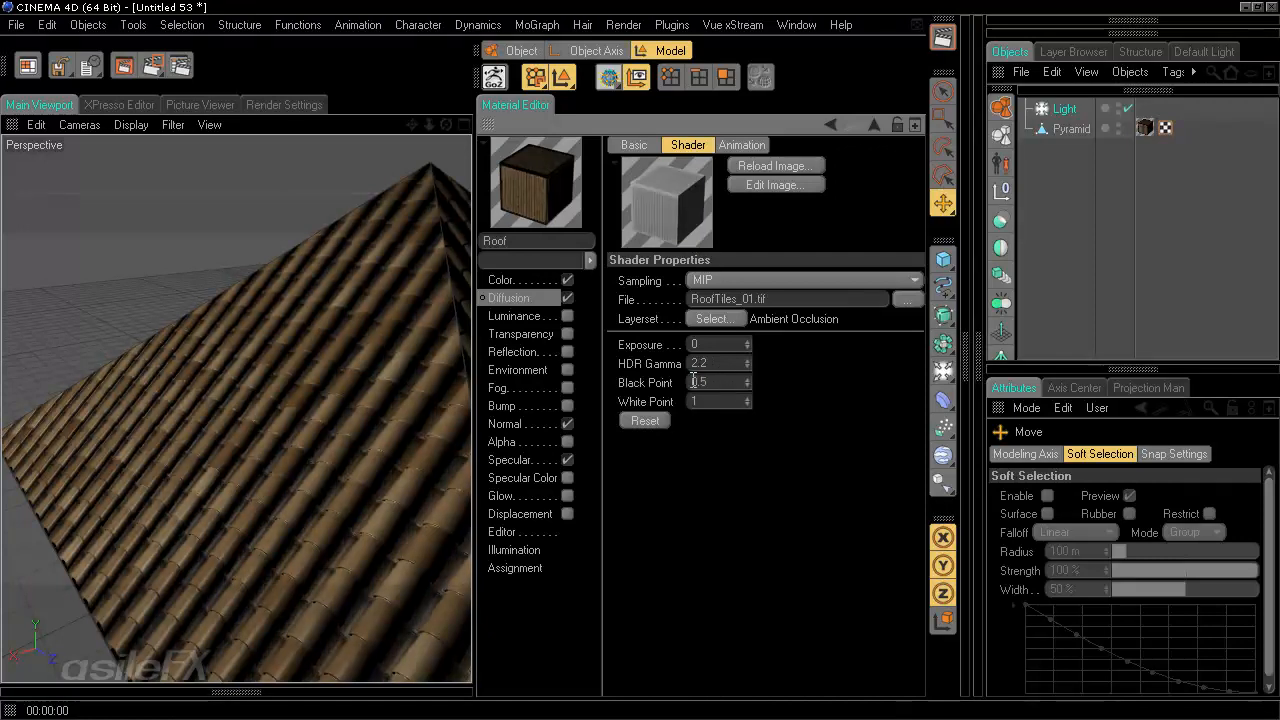
# - Orbit around the roof to compare the tile shading with the new Black Point
pyautogui.keyDown('alt'); pyautogui.moveTo(343, 337); pyautogui.dragTo(471, 361); pyautogui.keyUp('alt')
pyautogui.keyDown('alt'); pyautogui.moveTo(471, 361); pyautogui.dragTo(471, 360, button='right'); pyautogui.keyUp('alt')
pyautogui.keyDown('alt'); pyautogui.moveTo(471, 360); pyautogui.dragTo(471, 358); pyautogui.keyUp('alt')
pyautogui.keyDown('alt'); pyautogui.moveTo(471, 358); pyautogui.dragTo(471, 363, button='right'); pyautogui.keyUp('alt')
pyautogui.keyDown('alt'); pyautogui.moveTo(471, 363); pyautogui.dragTo(471, 349); pyautogui.keyUp('alt')
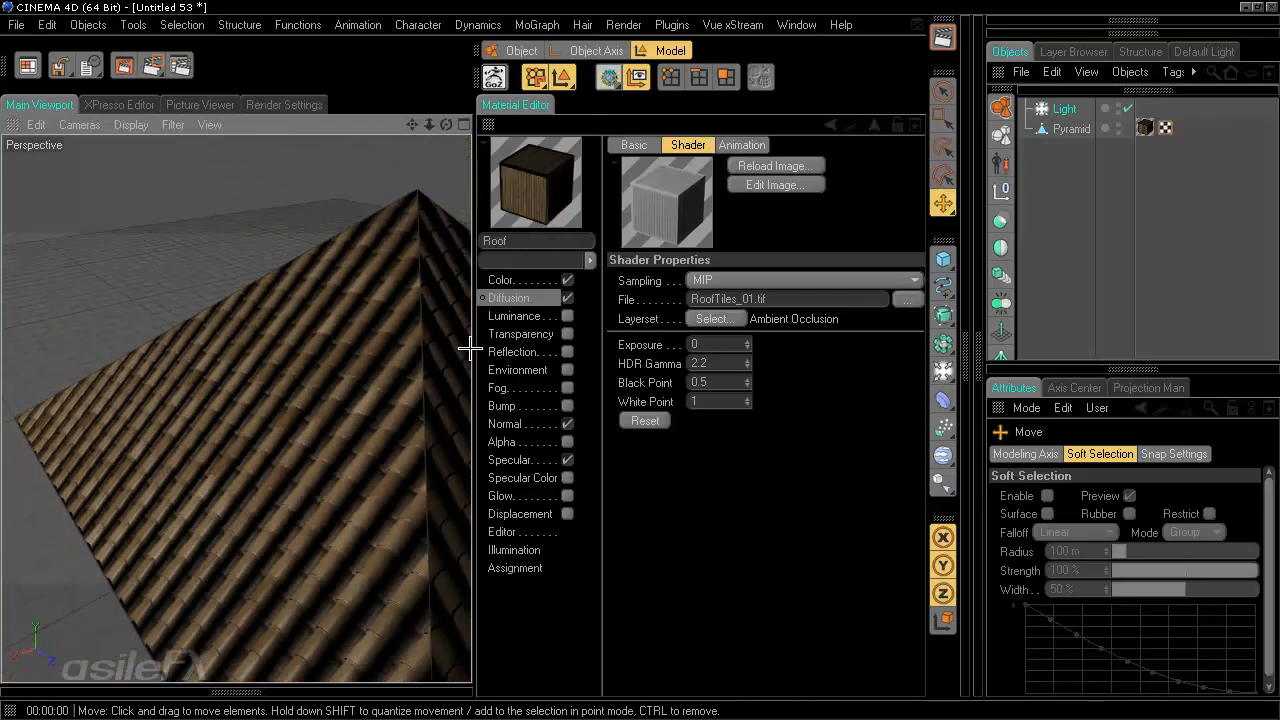
pyautogui.moveTo(715, 379); pyautogui.dragTo(575, 373)
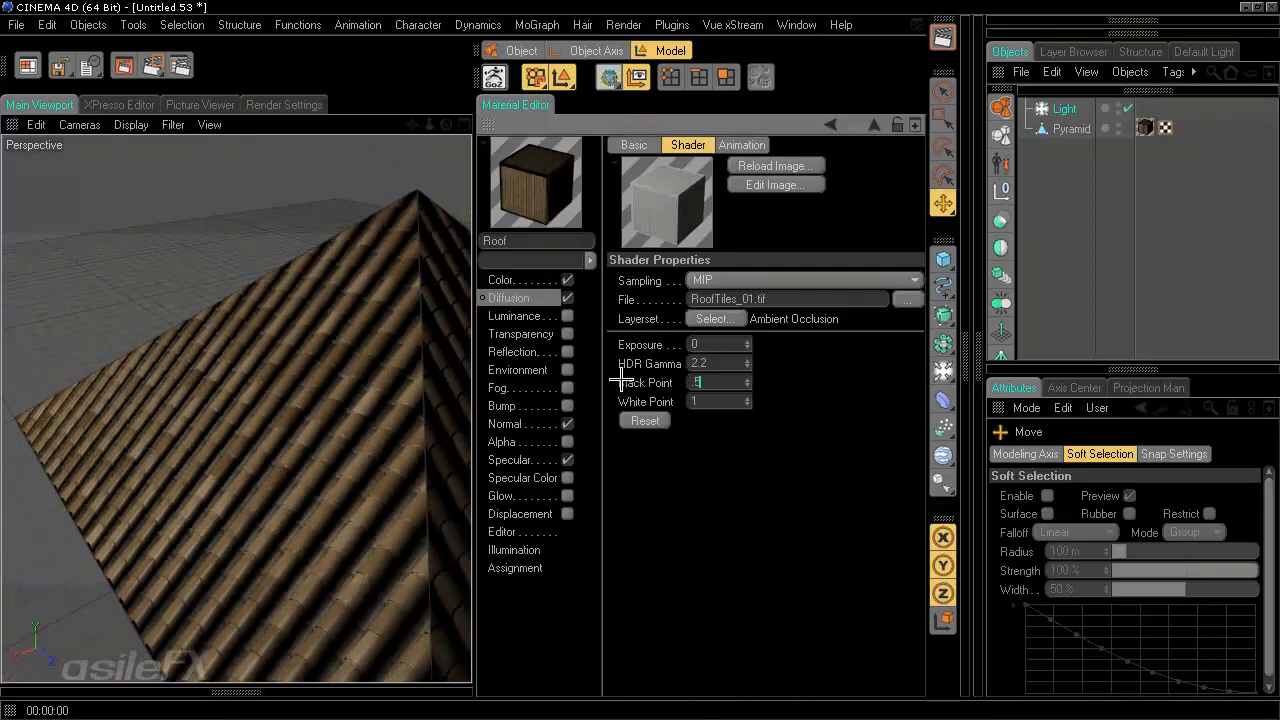
pyautogui.press('Return')
pyautogui.keyDown('alt'); pyautogui.moveTo(334, 414); pyautogui.dragTo(328, 386); pyautogui.keyUp('alt')
pyautogui.keyDown('alt'); pyautogui.moveTo(328, 386); pyautogui.dragTo(471, 359, button='right'); pyautogui.keyUp('alt')
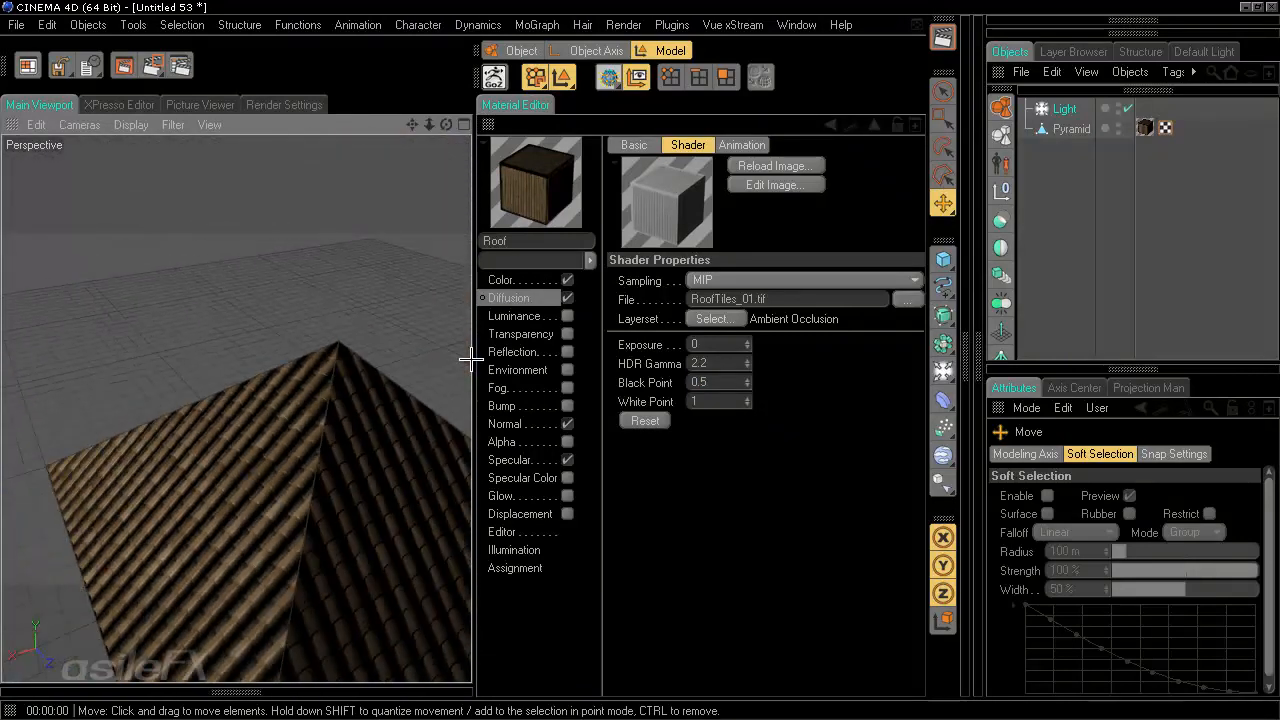
# - Try White Point values of 0.8 and 1.1 on the diffusion shader, returning it to 1
pyautogui.click(720, 401)
pyautogui.write('0.8')
pyautogui.press('Return')
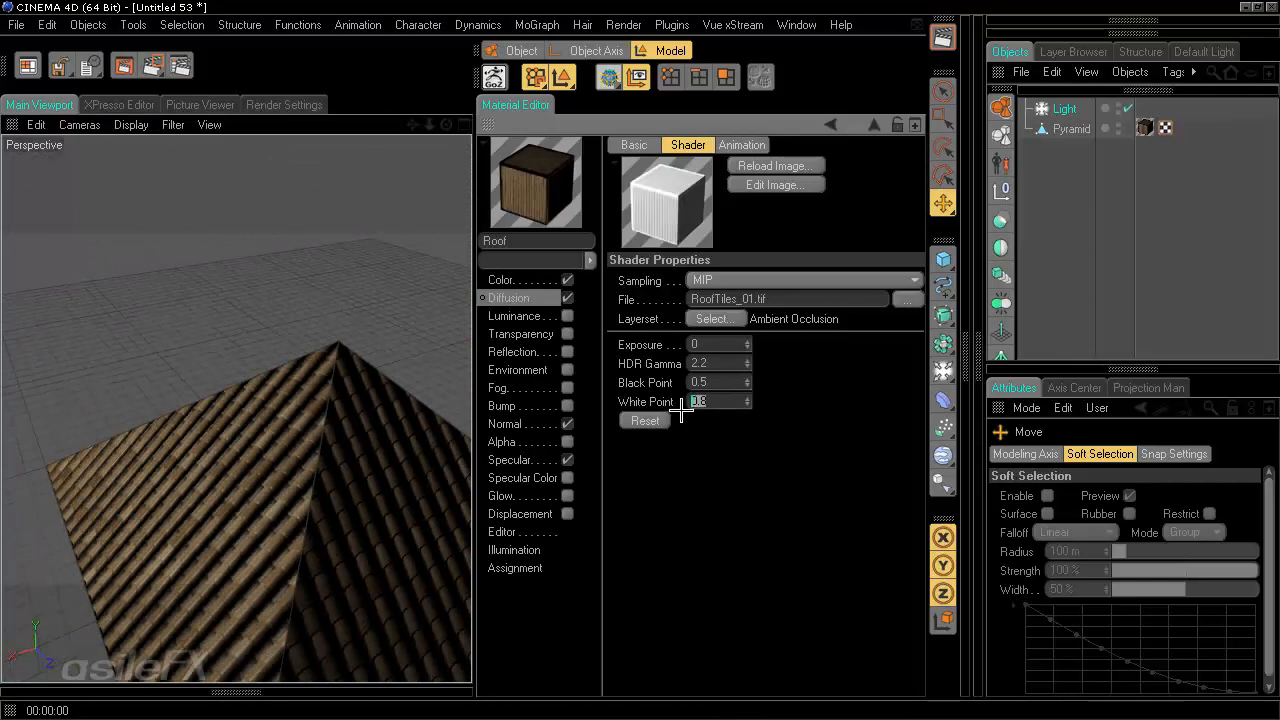
pyautogui.write('1')
pyautogui.press('Return')
pyautogui.moveTo(738, 401); pyautogui.dragTo(594, 397)
pyautogui.write('1.1')
pyautogui.press('Return')
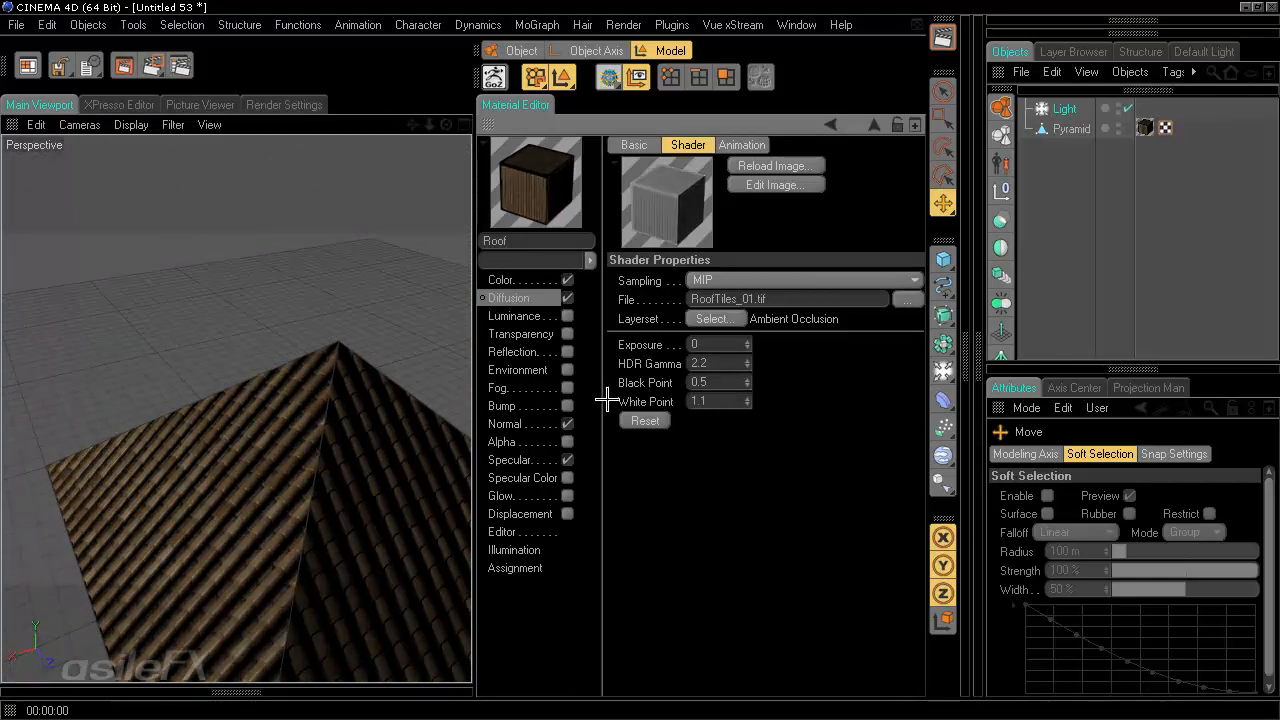
pyautogui.keyDown('alt'); pyautogui.moveTo(430, 440); pyautogui.dragTo(567, 455); pyautogui.keyUp('alt')
pyautogui.doubleClick(699, 402)
pyautogui.write('1')
pyautogui.press('Return')
# - Try an Exposure of 0.1, then set Exposure back to 0 and Black Point to 0.3
pyautogui.moveTo(711, 346); pyautogui.dragTo(666, 343)
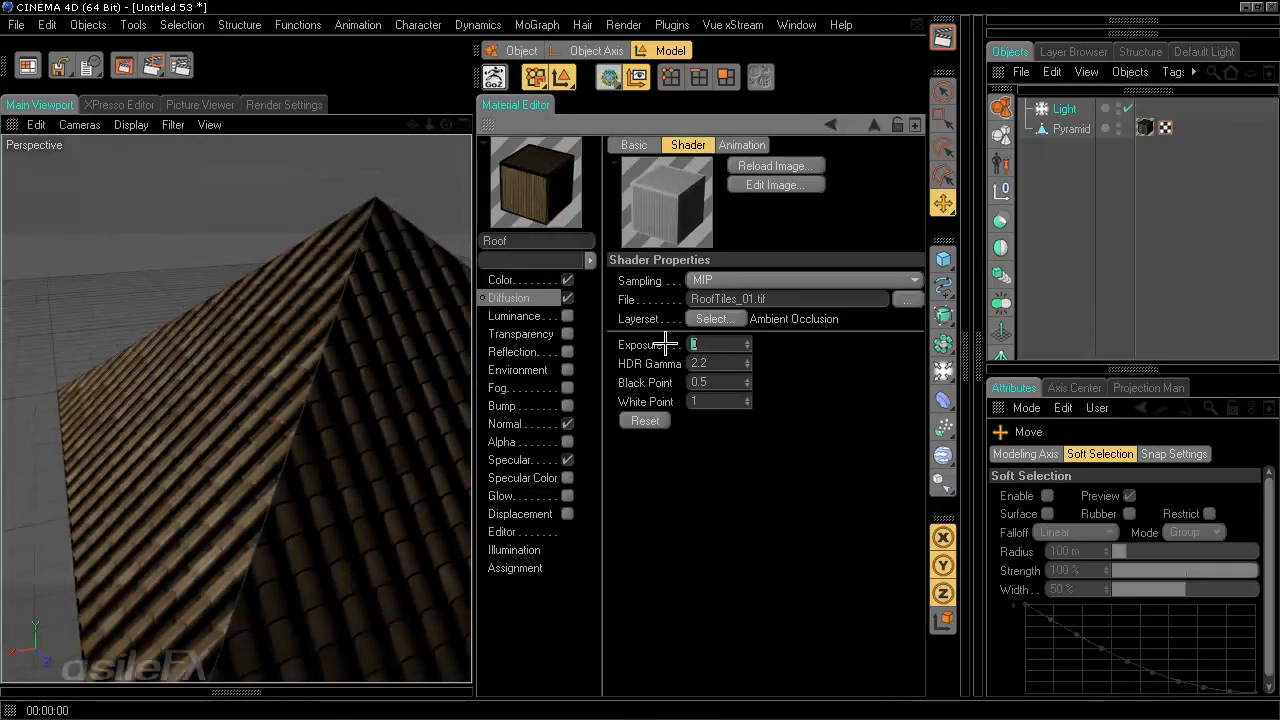
pyautogui.write('0.1')
pyautogui.press('Return')
pyautogui.scroll(-4, 362, 368)
pyautogui.moveTo(362, 368)
pyautogui.keyDown('alt'); pyautogui.mouseDown()
pyautogui.moveTo(471, 363)
pyautogui.moveTo(480, 351)
pyautogui.moveTo(466, 363)
pyautogui.moveTo(365, 358)
pyautogui.mouseUp(); pyautogui.keyUp('alt')
pyautogui.scroll(6, 365, 358)
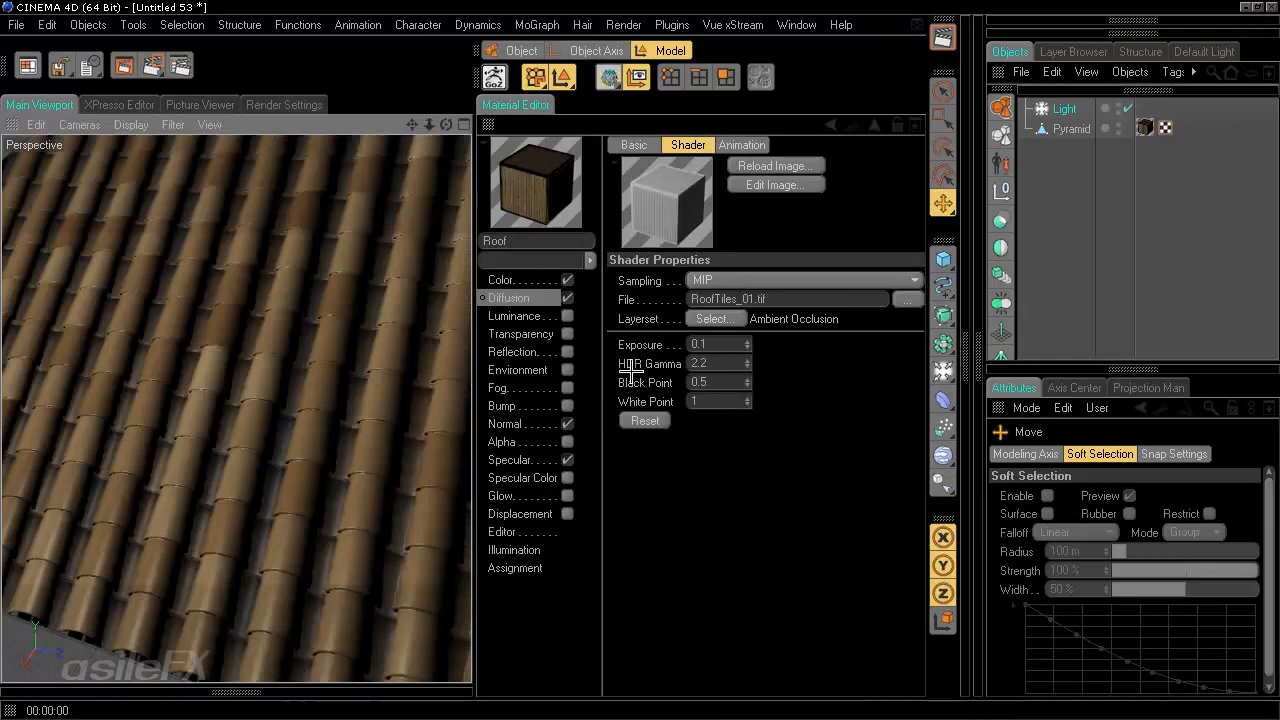
pyautogui.moveTo(713, 346); pyautogui.dragTo(663, 348)
pyautogui.write('0')
pyautogui.press('Return')
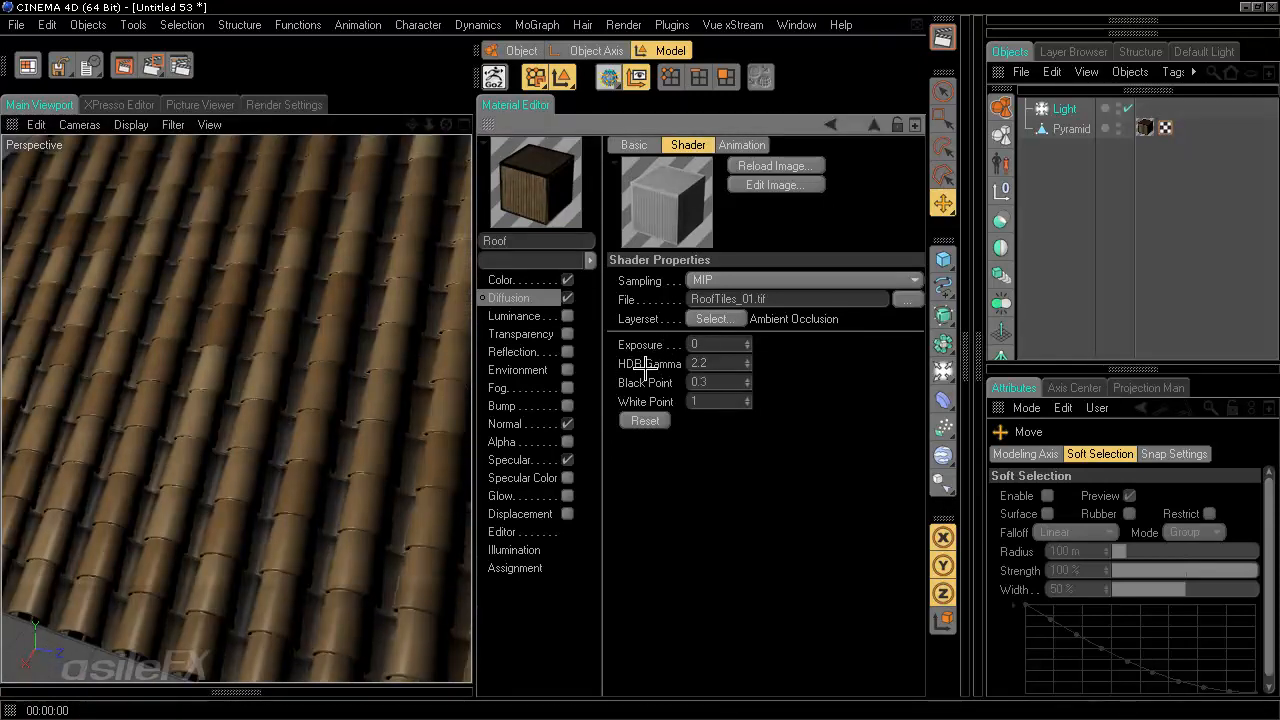
# - Zoom and orbit out to view the whole textured pyramid
pyautogui.scroll(-5, 292, 372)
pyautogui.keyDown('alt'); pyautogui.moveTo(297, 337); pyautogui.dragTo(471, 362); pyautogui.keyUp('alt')
pyautogui.scroll(-2, 471, 362)
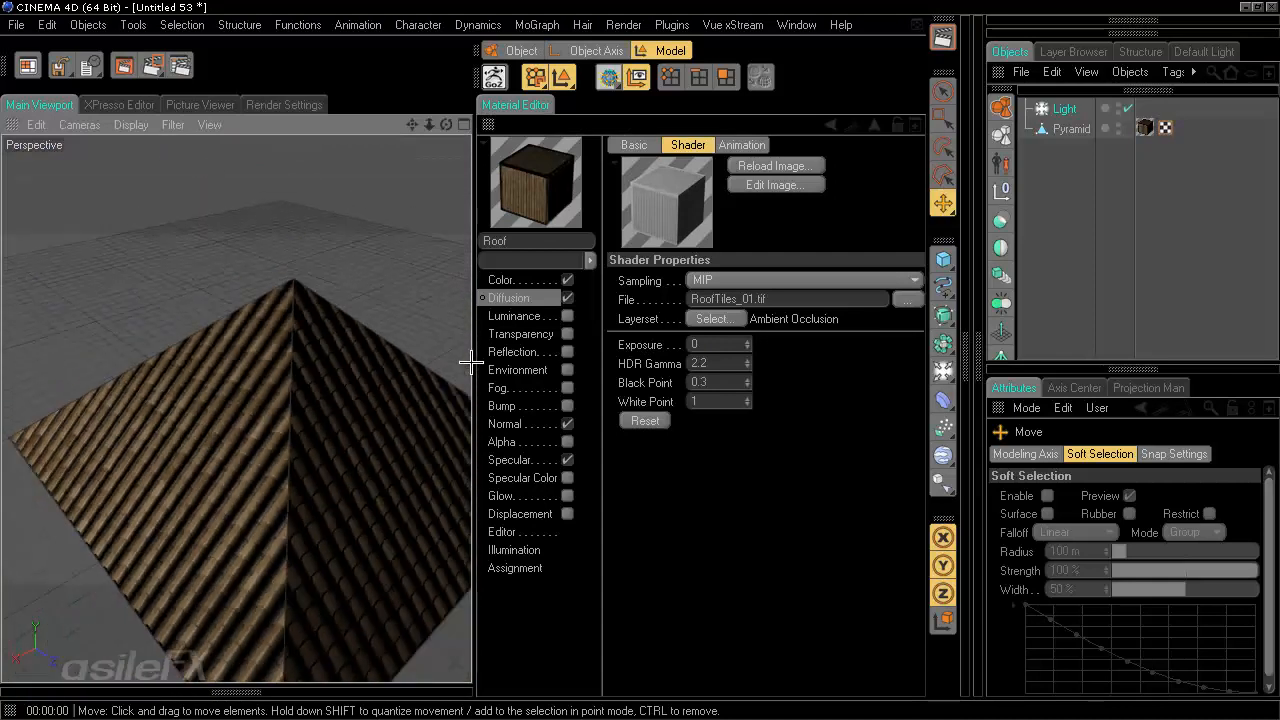
pyautogui.click(942, 37)
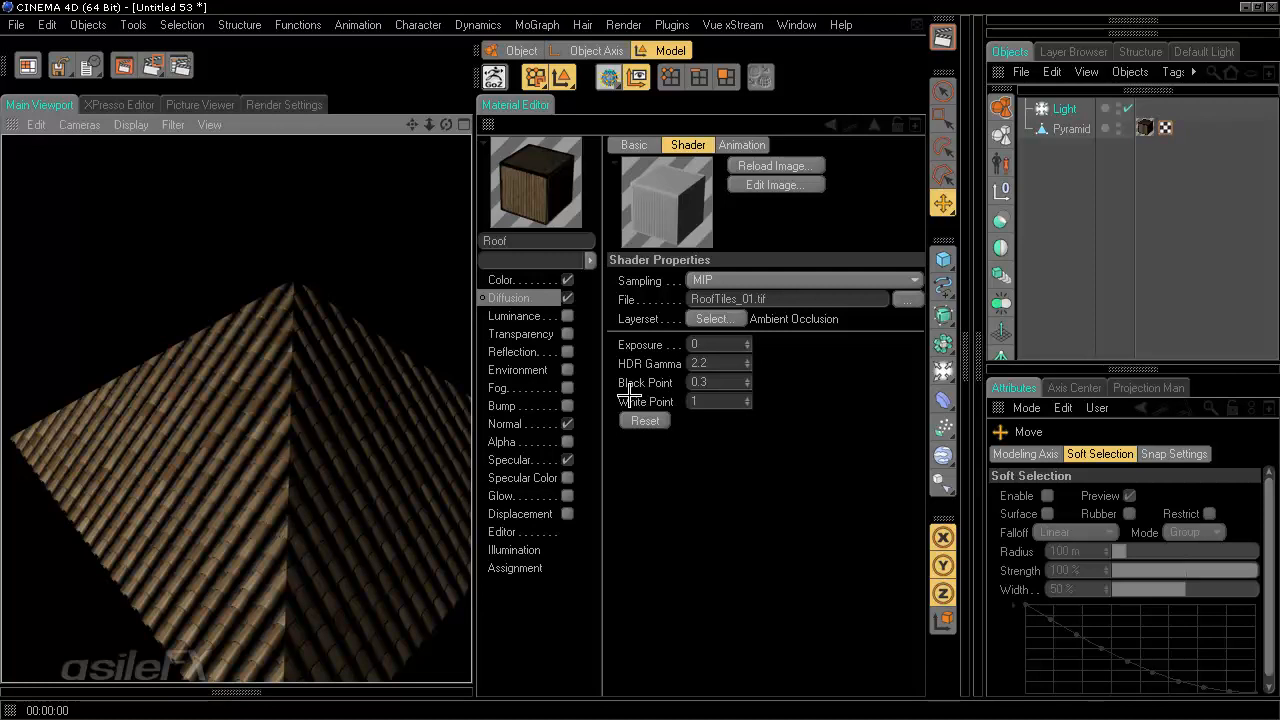
pyautogui.keyDown('alt'); pyautogui.moveTo(439, 413); pyautogui.dragTo(473, 355); pyautogui.keyUp('alt')
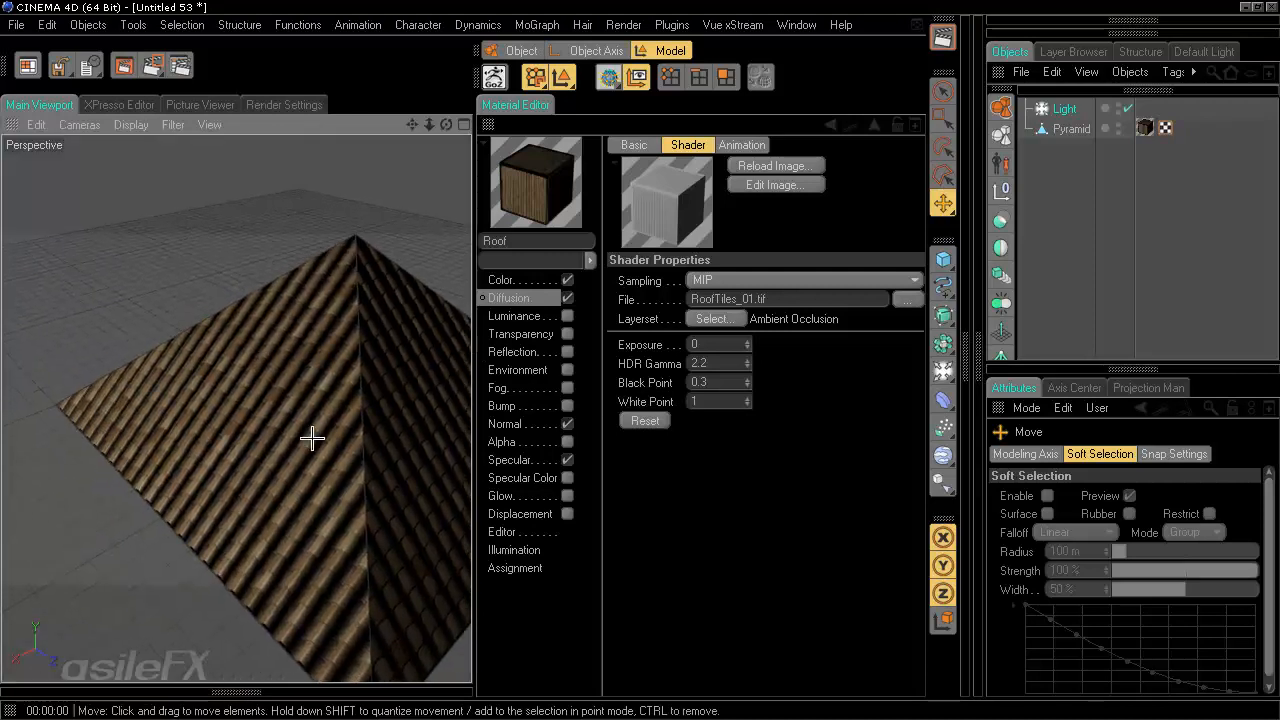
pyautogui.scroll(-3, 410, 254)
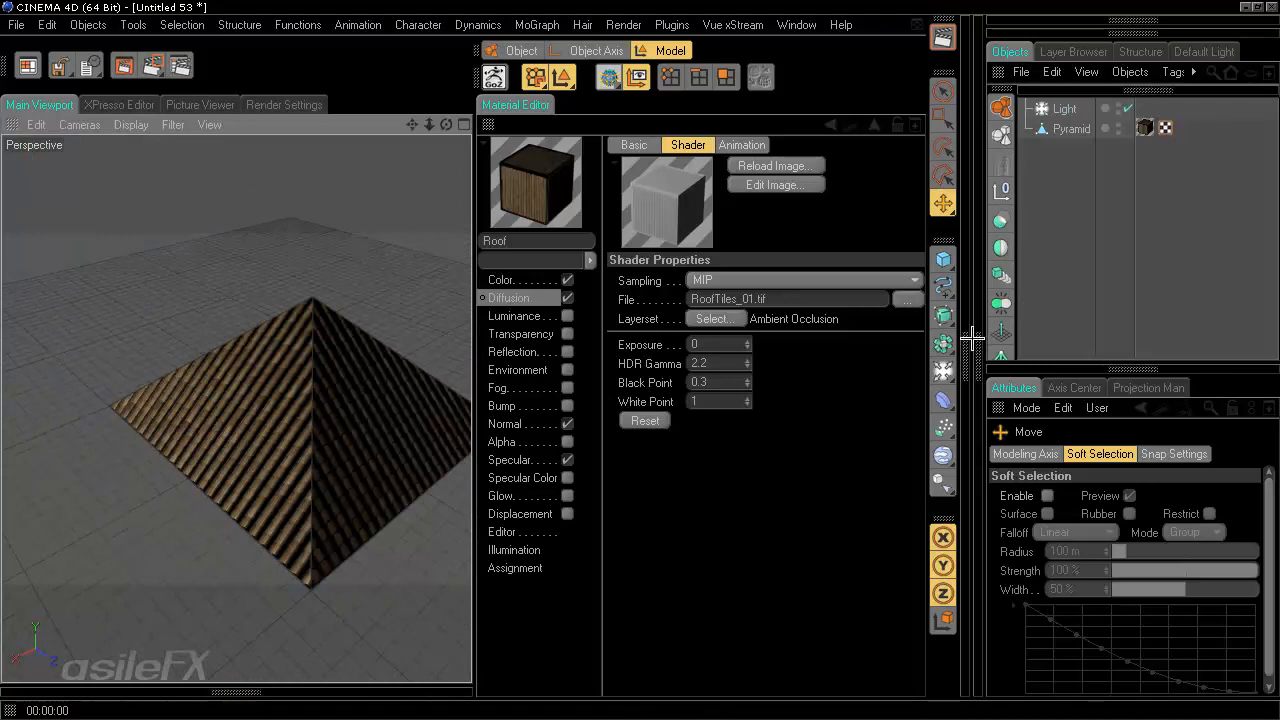
# - Close the material editor and open the modeling objects palette to add a new object
pyautogui.click(489, 124)
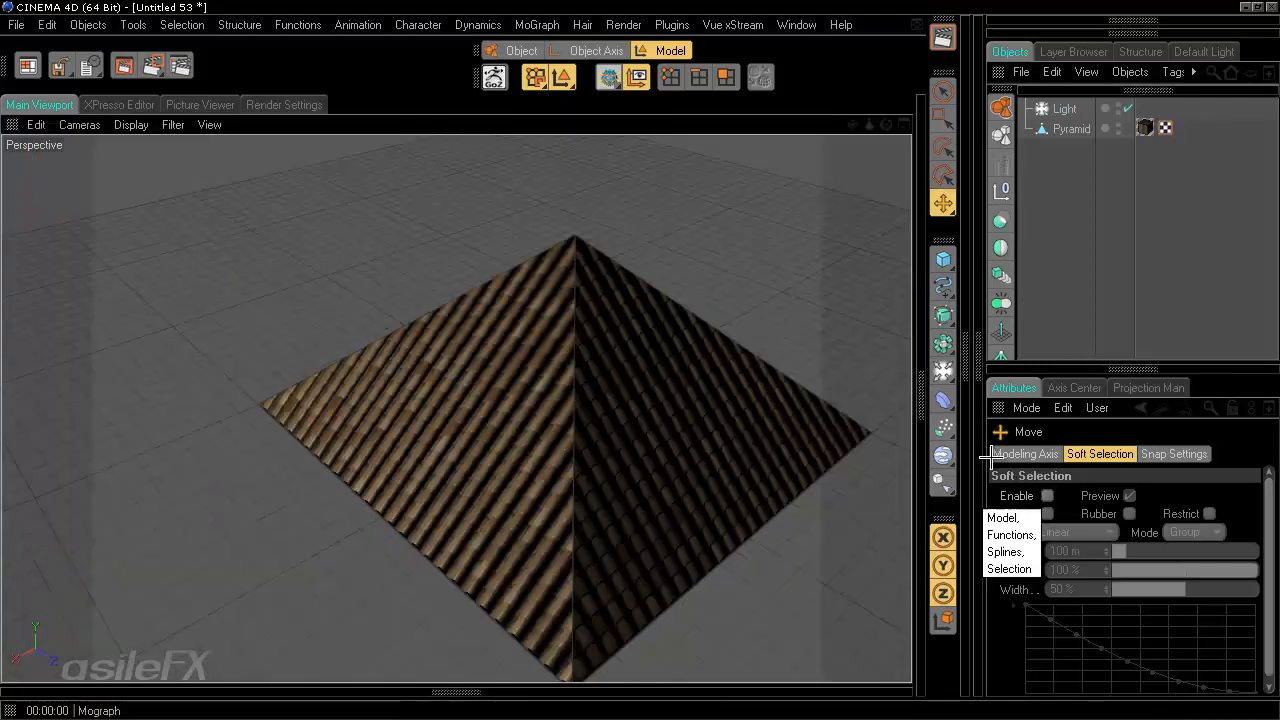
pyautogui.scroll(-2, 1000, 305)
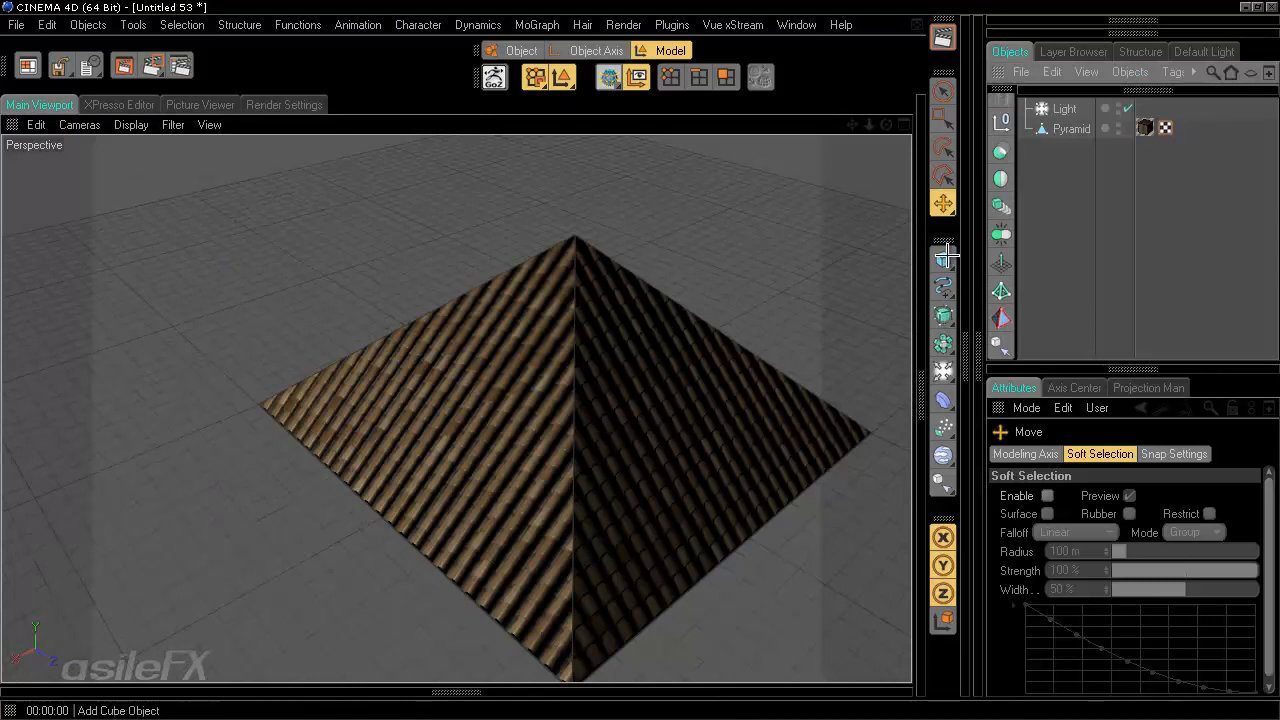
pyautogui.click(945, 342)
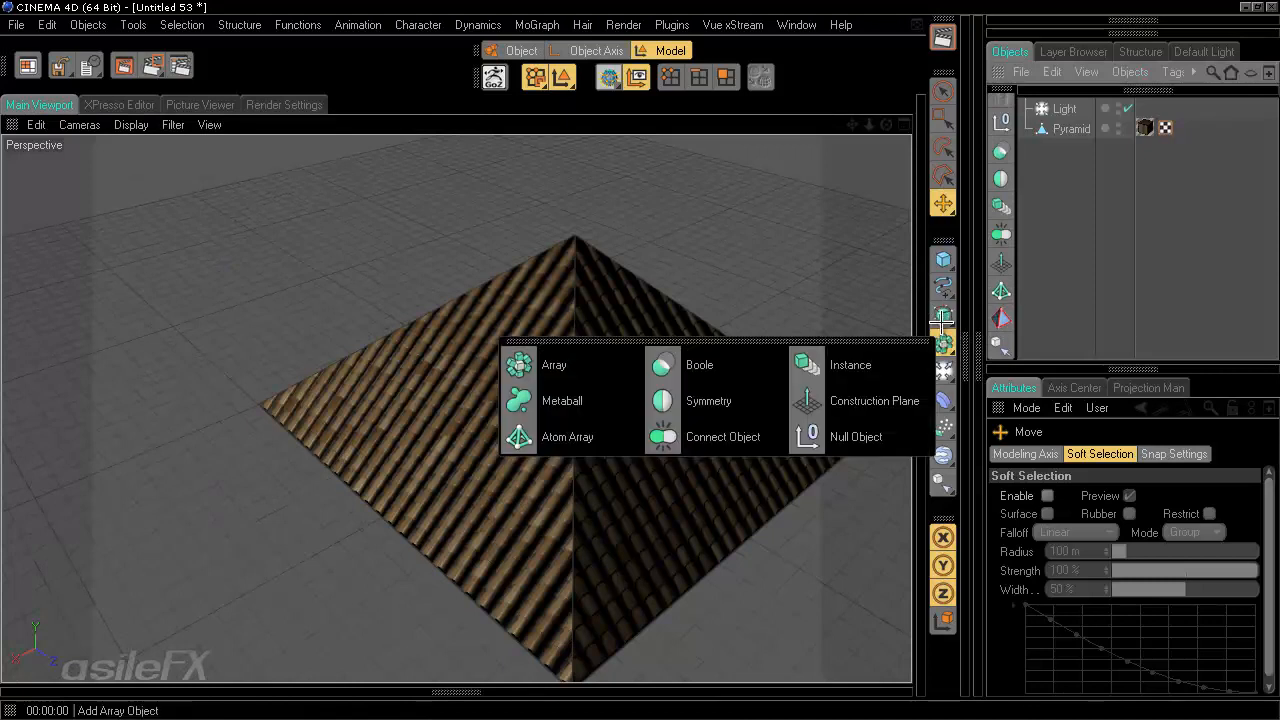
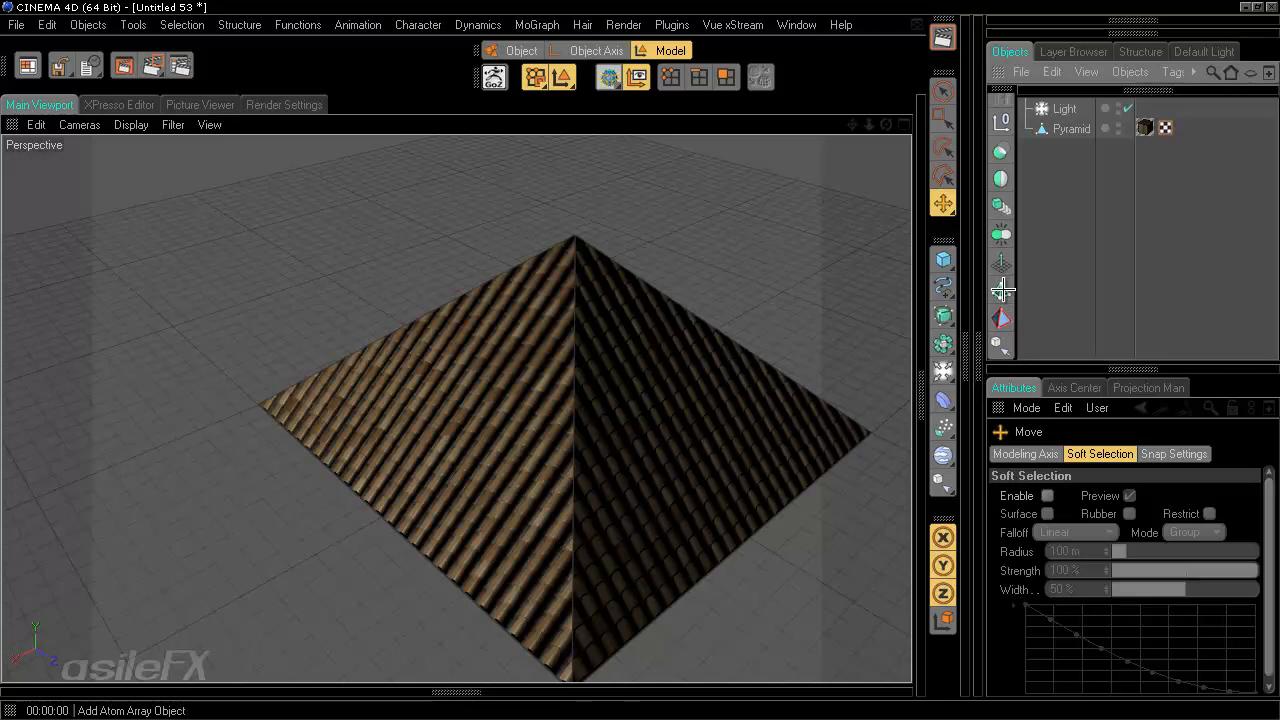
# - Add an Atom Array and an instance of the Pyramid, nesting the Pyramid Instance under the Atom Array
pyautogui.click(1002, 290)
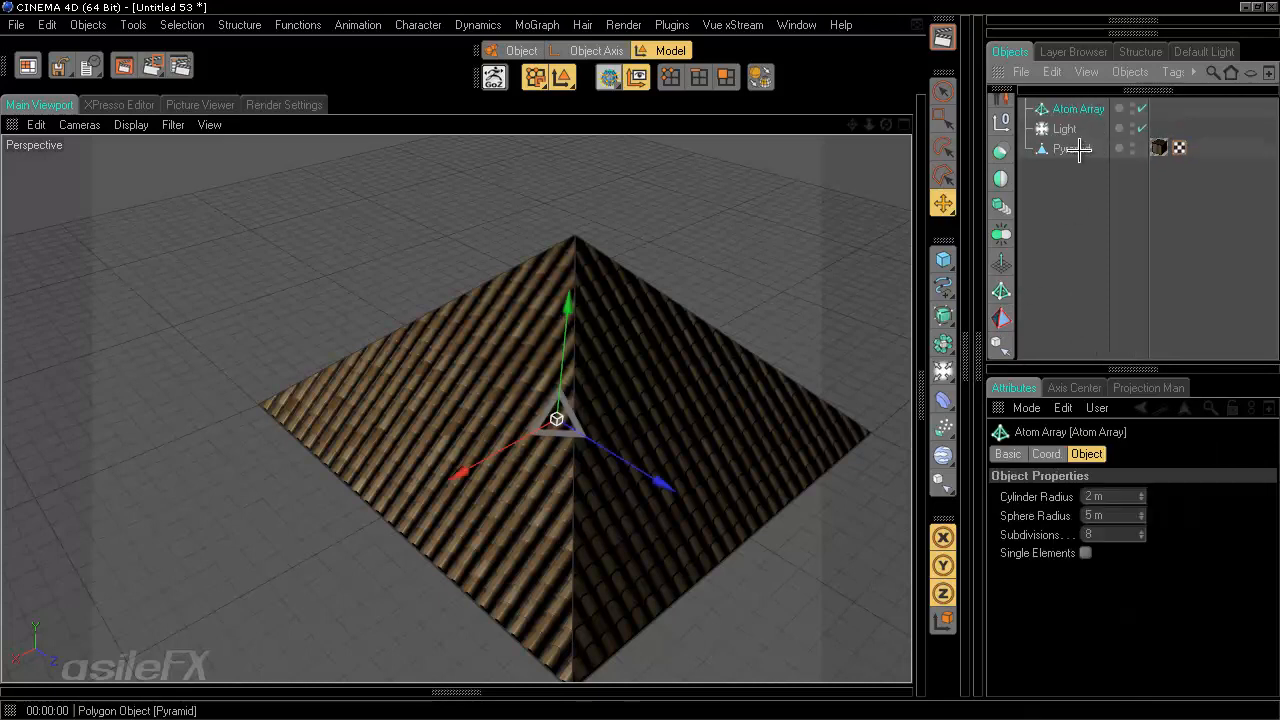
pyautogui.click(1070, 149)
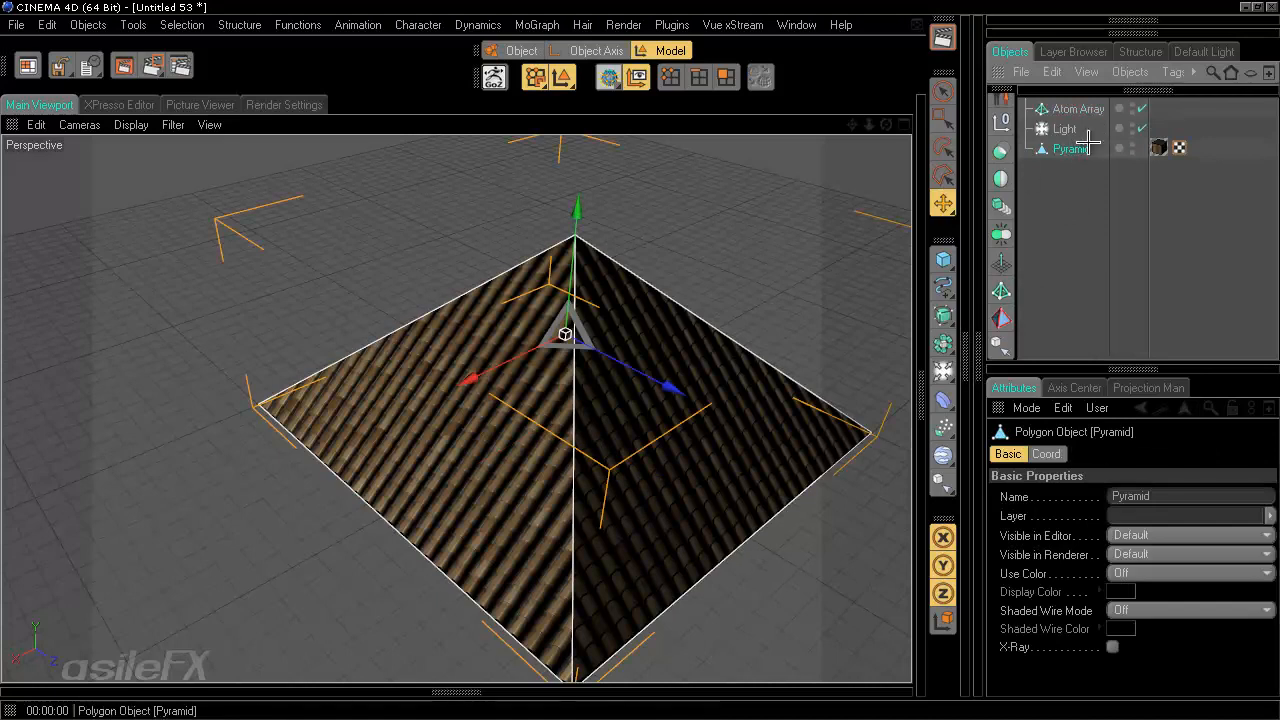
pyautogui.click(1001, 205)
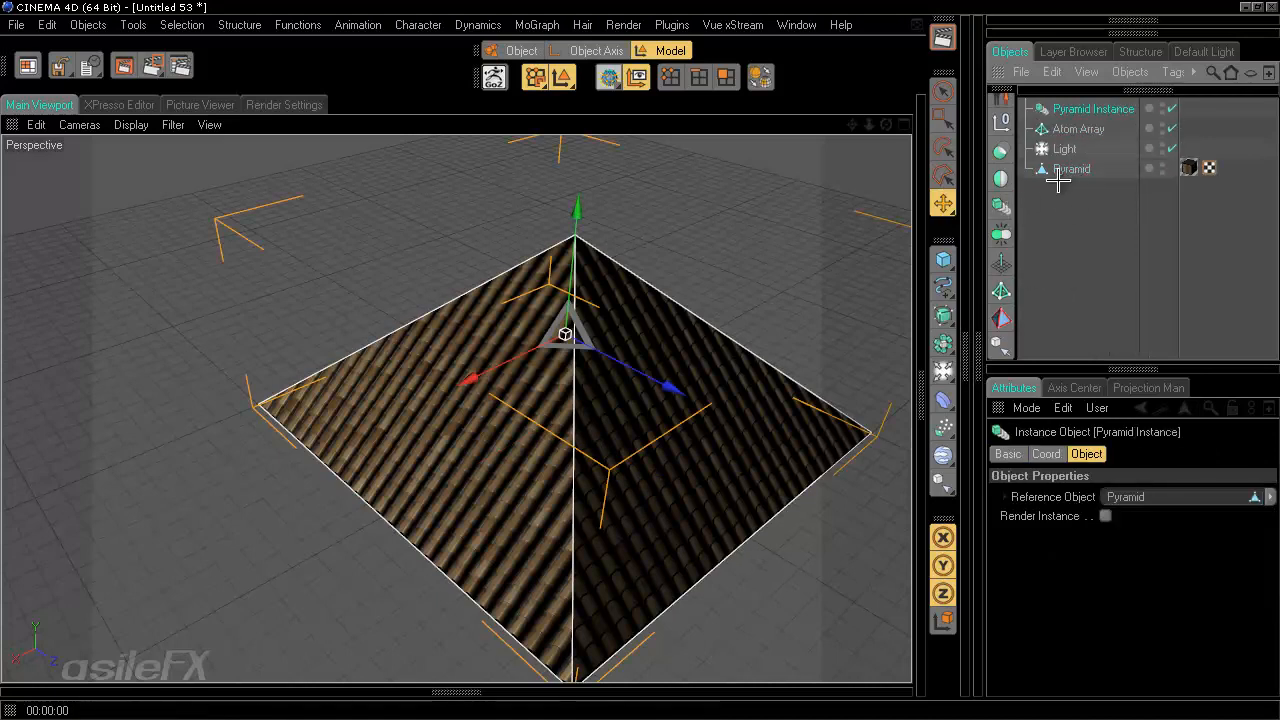
pyautogui.moveTo(1082, 108); pyautogui.dragTo(1086, 132)
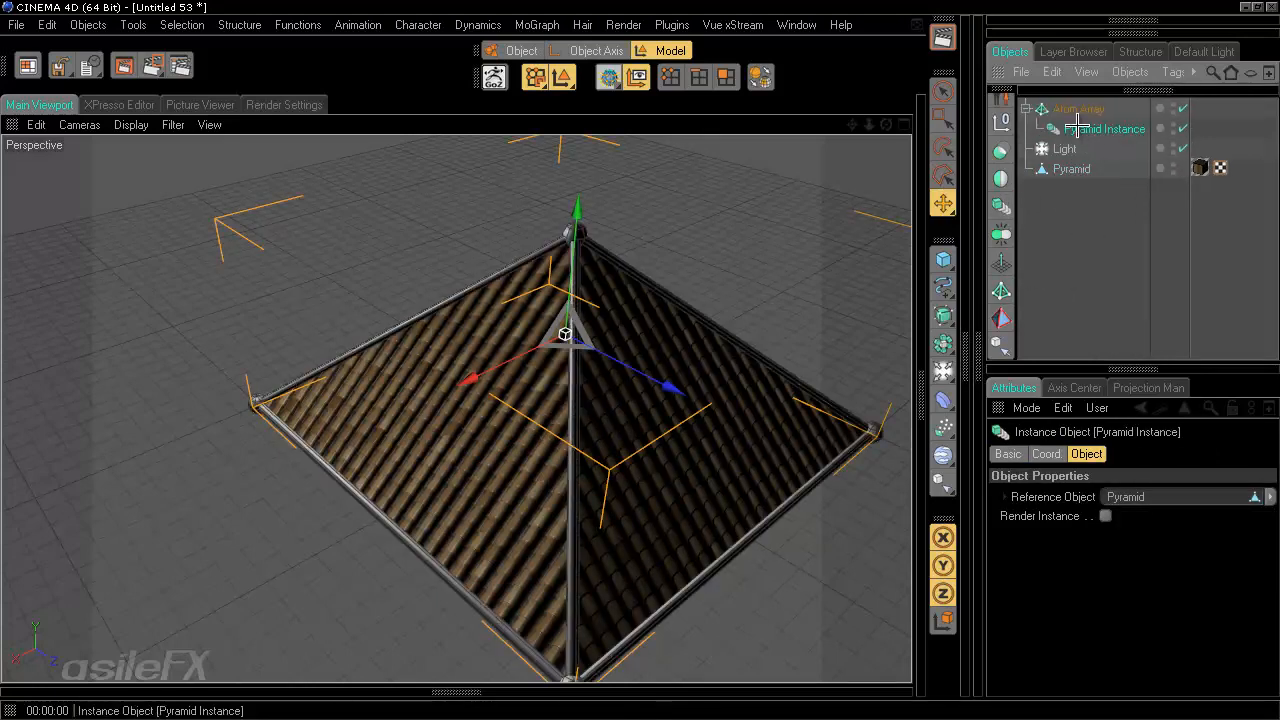
# - Zoom in on the pyramid to inspect the Atom Array edges
pyautogui.click(1077, 106)
pyautogui.keyDown('alt'); pyautogui.moveTo(640, 360); pyautogui.dragTo(790, 372); pyautogui.keyUp('alt')
pyautogui.scroll(2, 790, 372)
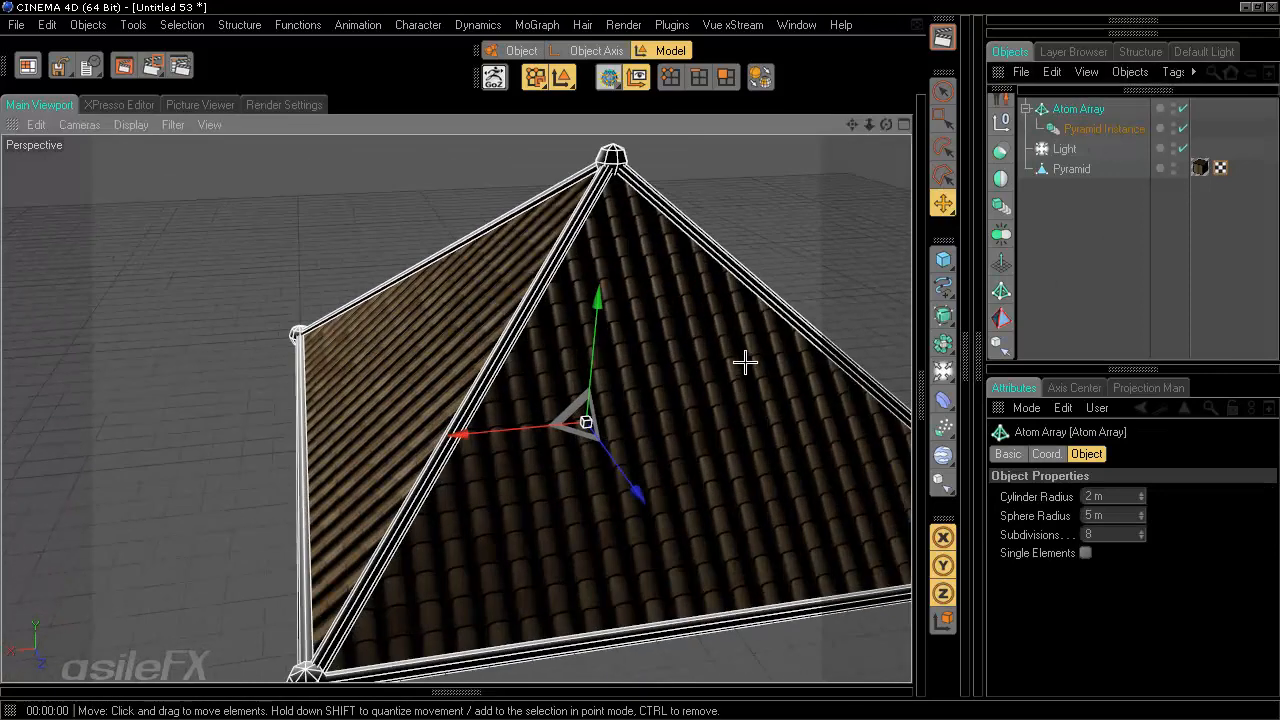
pyautogui.keyDown('alt'); pyautogui.moveTo(643, 360); pyautogui.dragTo(643, 360); pyautogui.keyUp('alt')
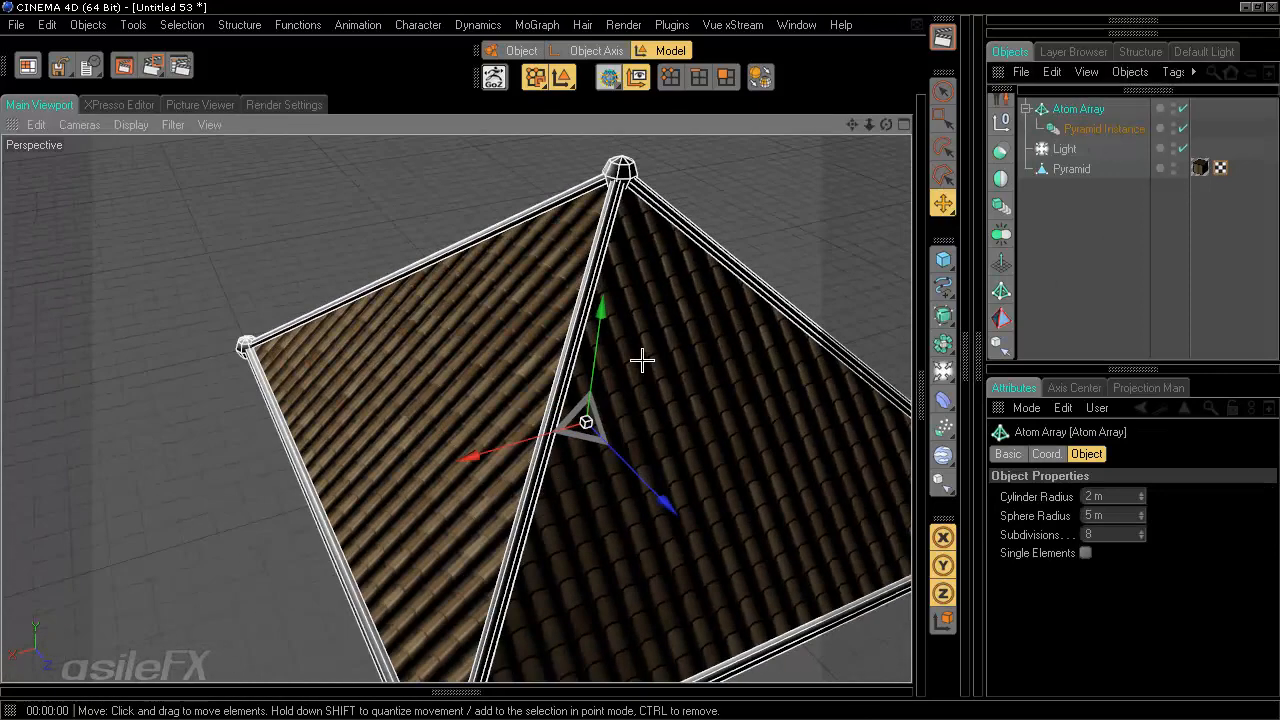
pyautogui.click(1096, 214)
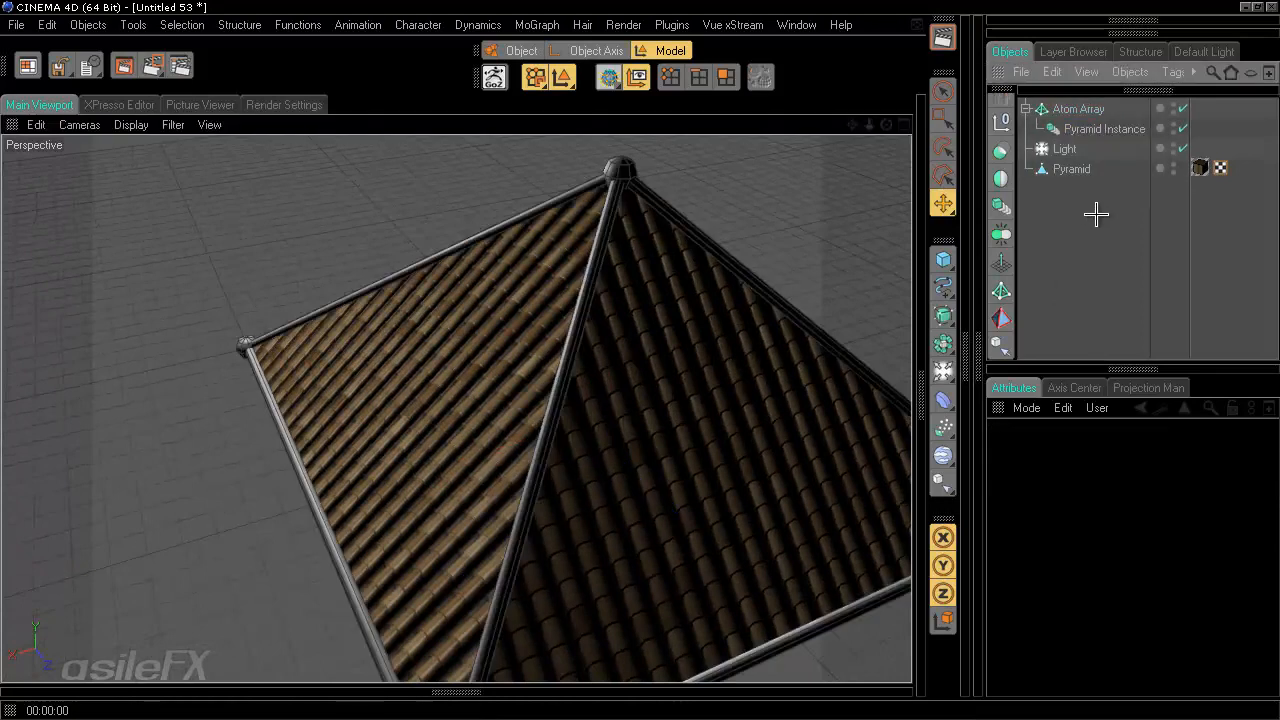
# - Rearrange the hierarchy so the Pyramid sits above the Atom Array with its Pyramid Instance child
pyautogui.moveTo(1078, 129); pyautogui.dragTo(1088, 274)
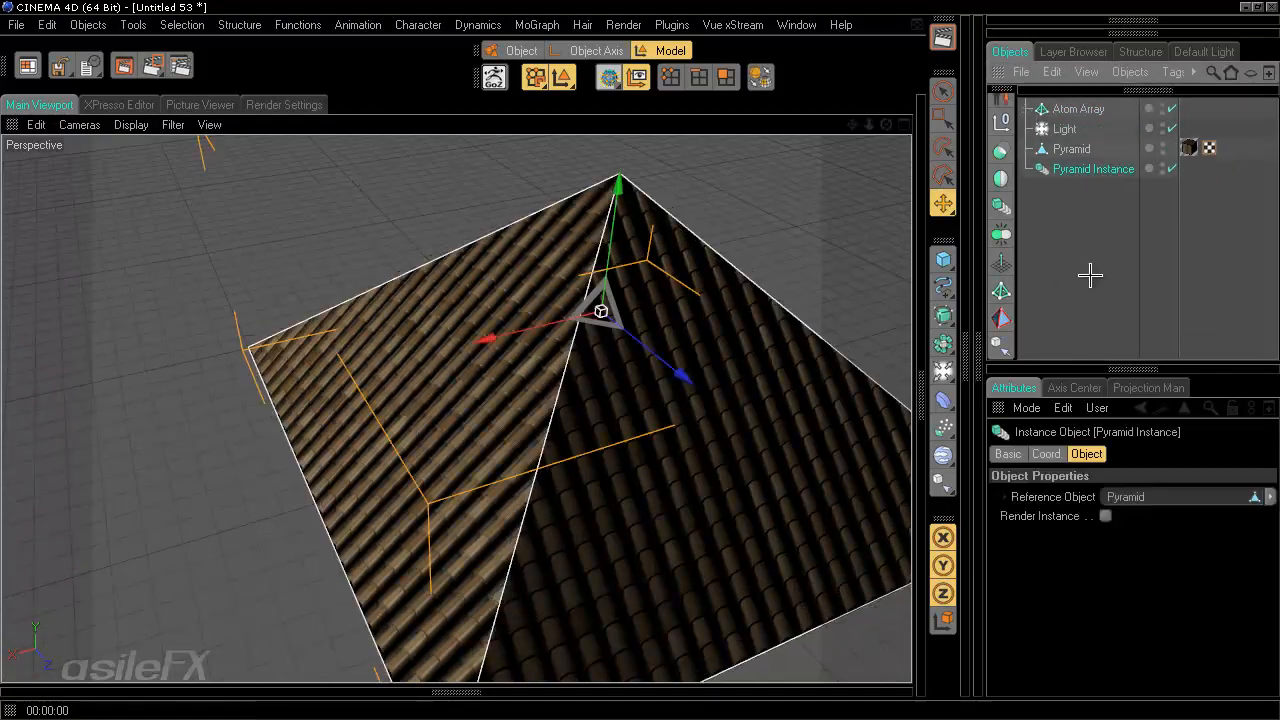
pyautogui.moveTo(1083, 149); pyautogui.dragTo(1090, 110)
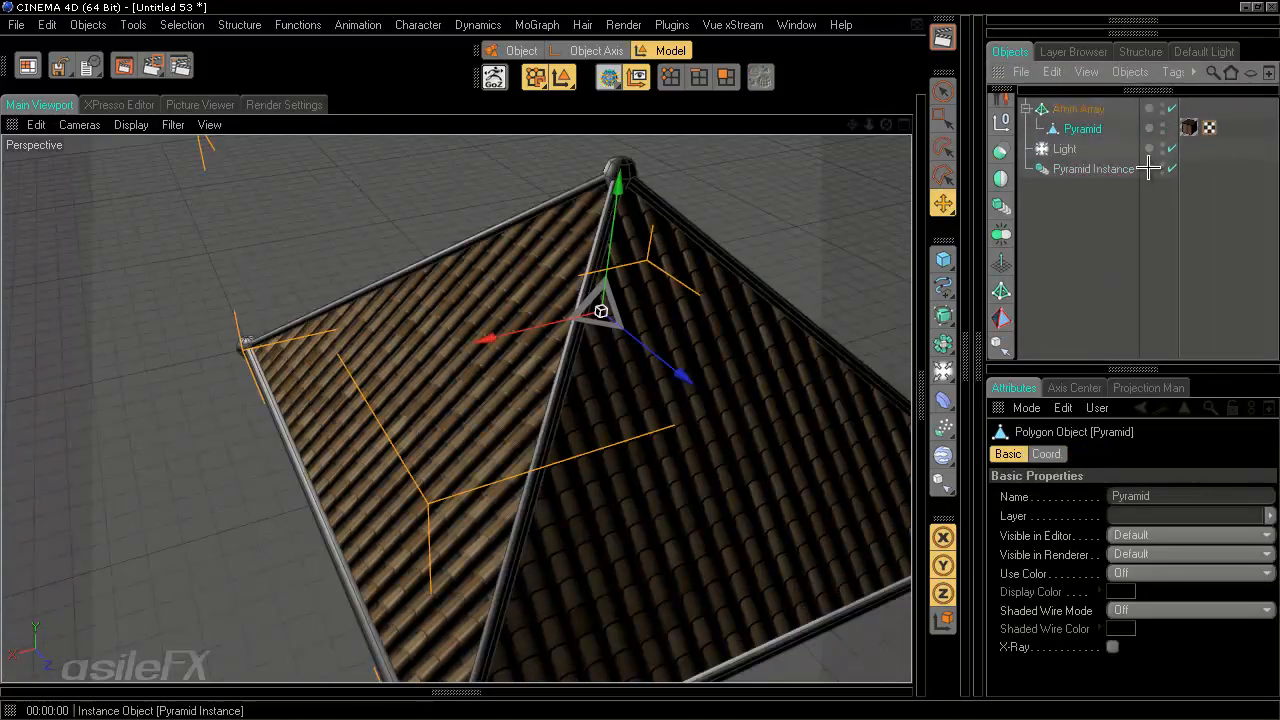
pyautogui.click(1172, 169)
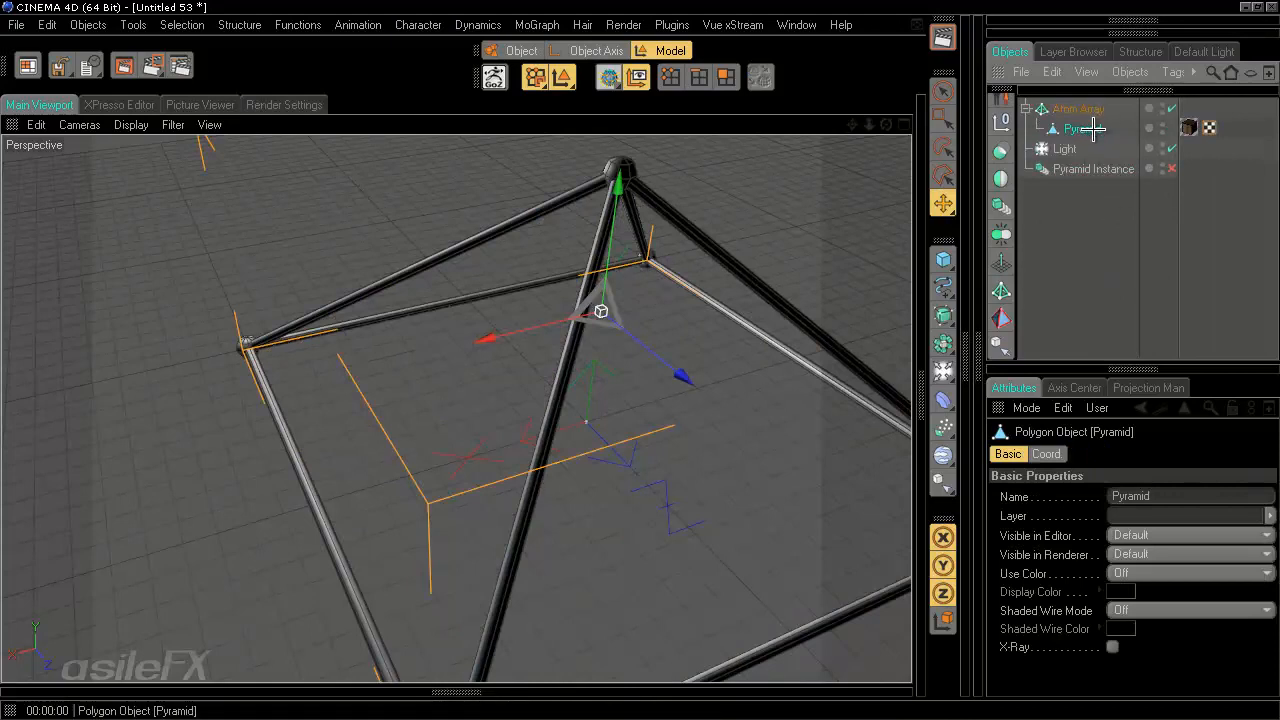
pyautogui.moveTo(1092, 128); pyautogui.dragTo(1100, 255)
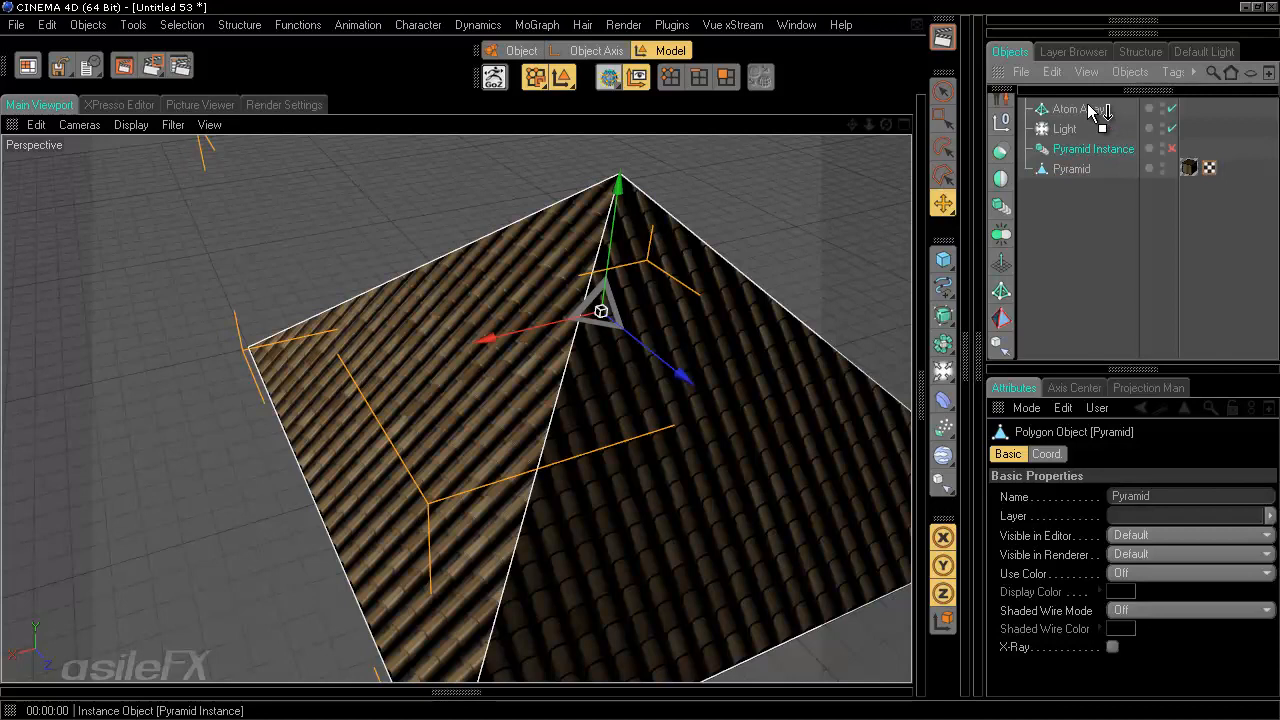
pyautogui.moveTo(1092, 112); pyautogui.dragTo(1094, 111)
pyautogui.click(1074, 169)
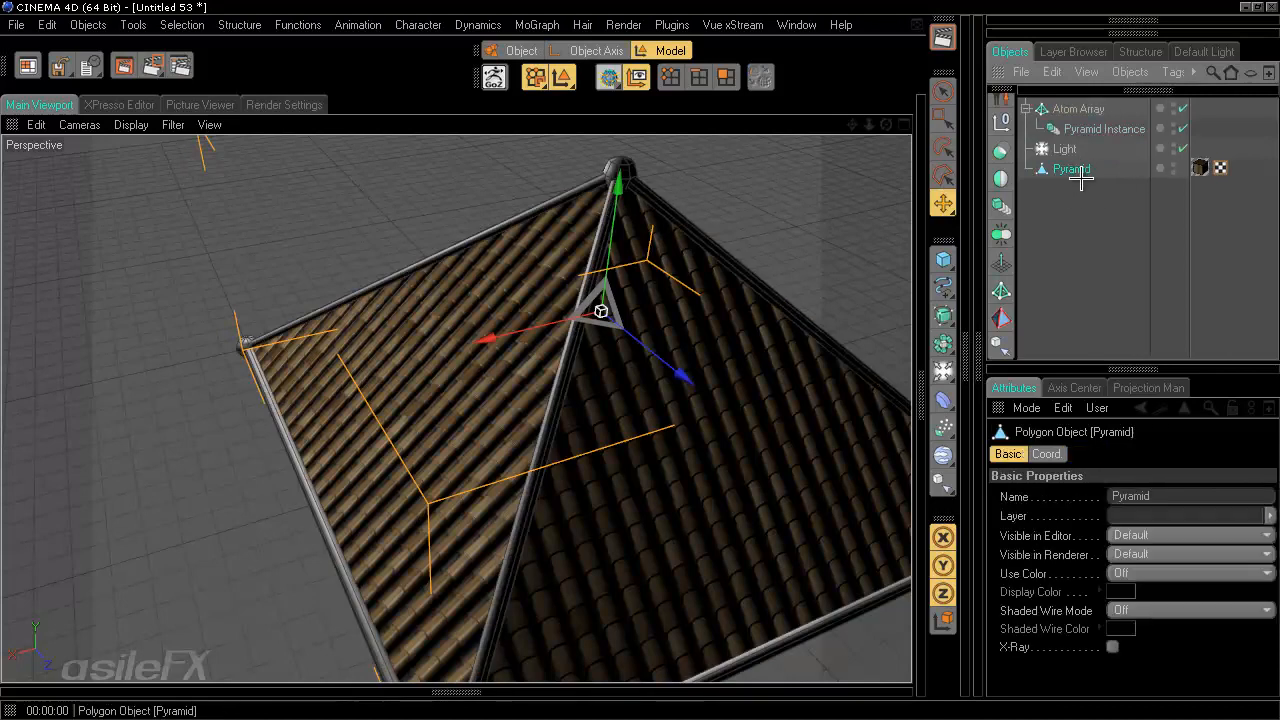
pyautogui.moveTo(1071, 170); pyautogui.dragTo(1084, 106)
pyautogui.click(1080, 200)
# - Group the Pyramid and the Atom Array into a Null Object
pyautogui.click(1084, 129)
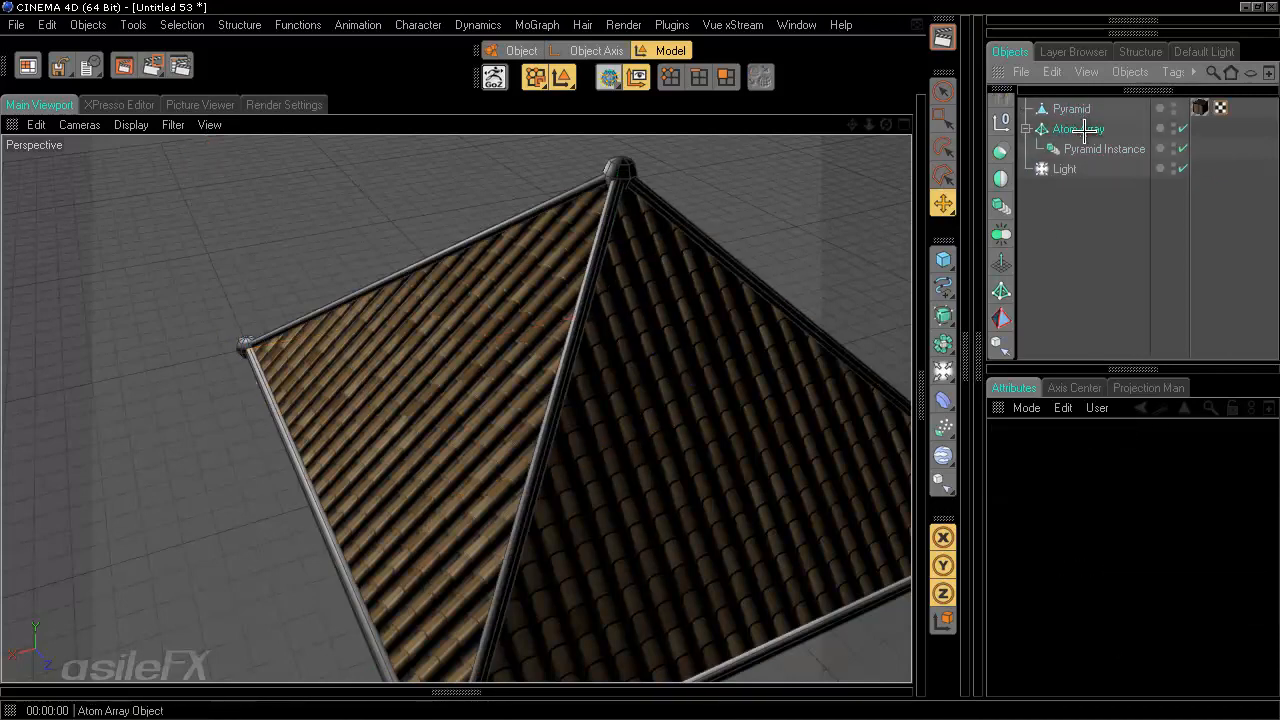
pyautogui.keyDown('ctrl'); pyautogui.click(1080, 109); pyautogui.keyUp('ctrl')
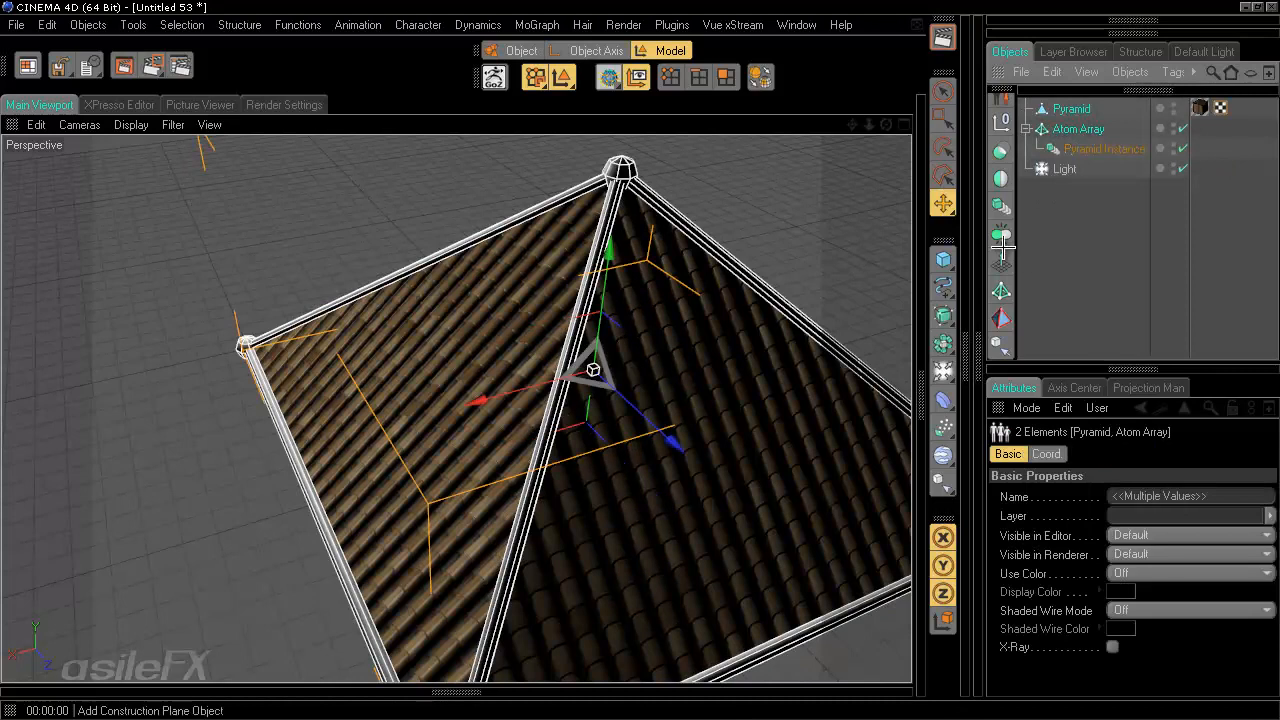
pyautogui.hotkey('alt', 'g')
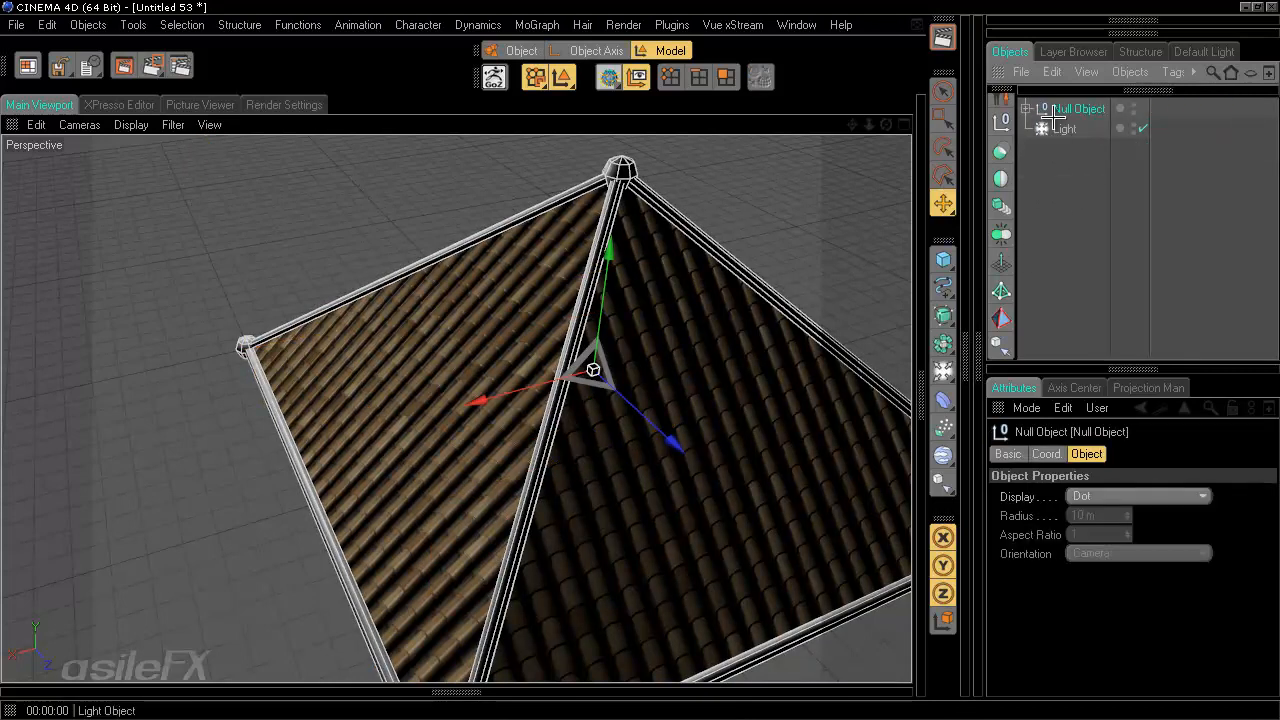
pyautogui.click(1024, 108)
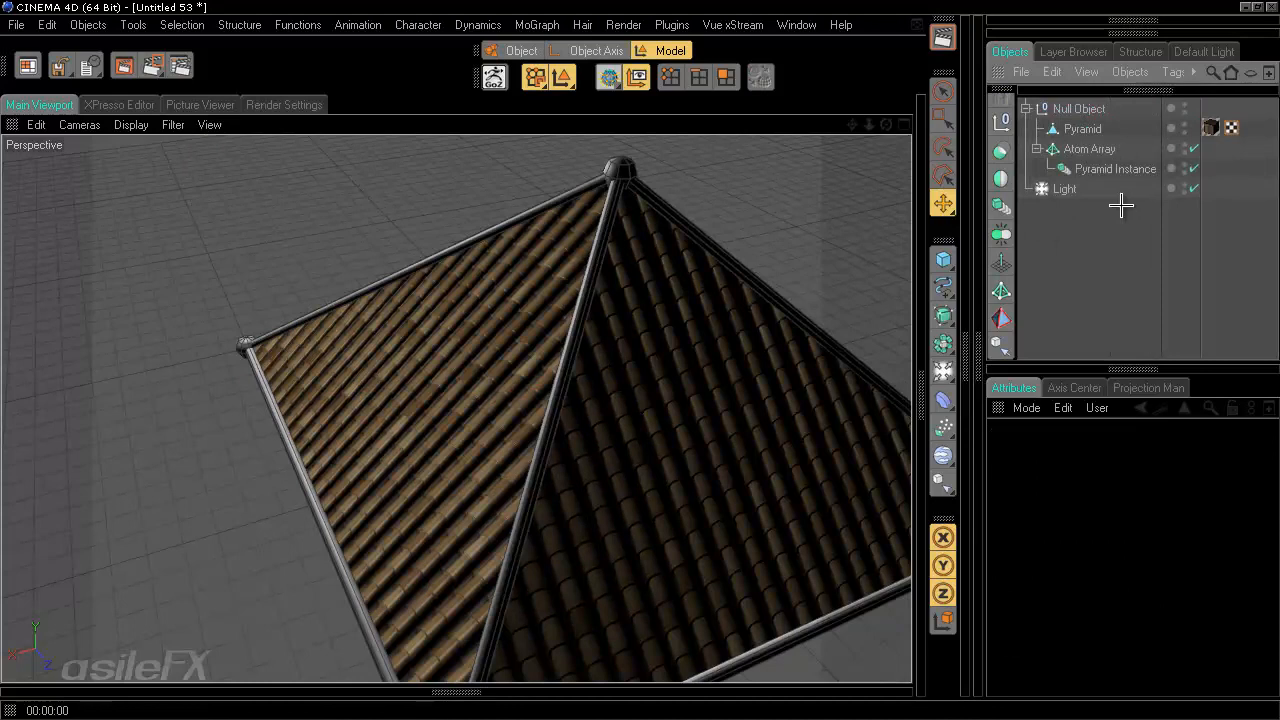
# - Set the Atom Array's Sphere Radius to 2 m
pyautogui.click(1101, 149)
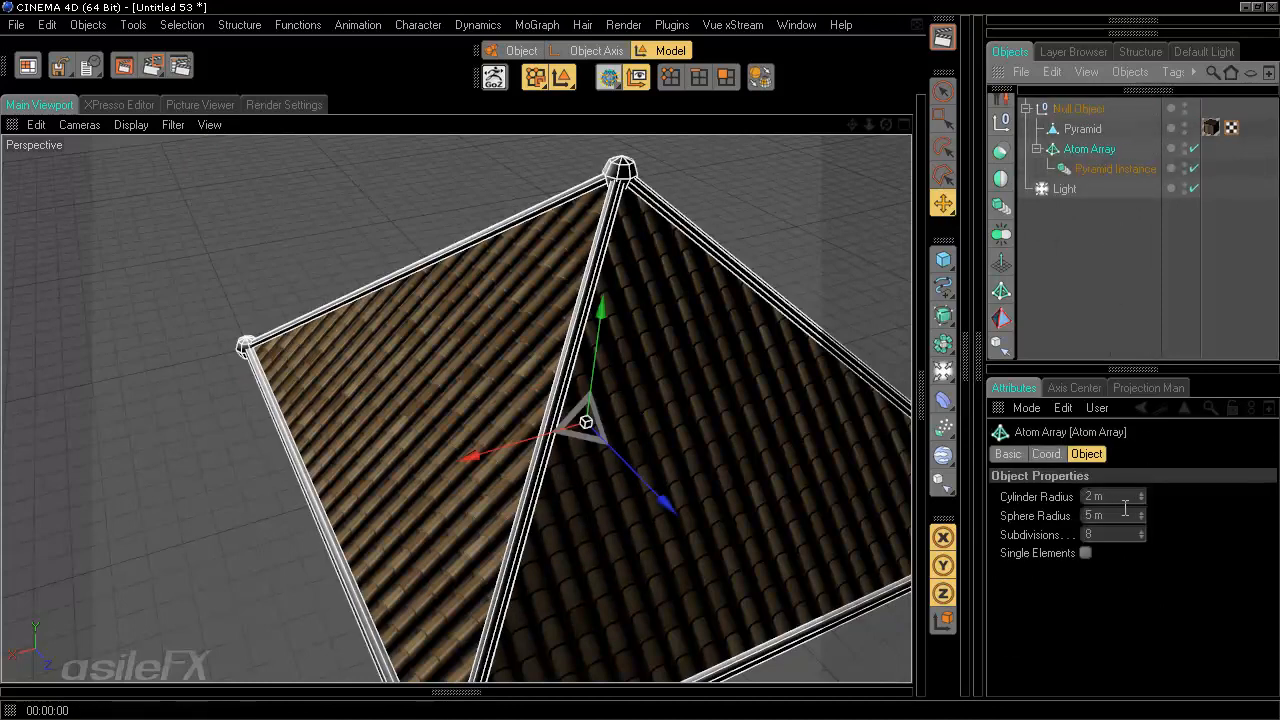
pyautogui.moveTo(1124, 514); pyautogui.dragTo(1035, 514)
pyautogui.write('2')
pyautogui.press('Return')
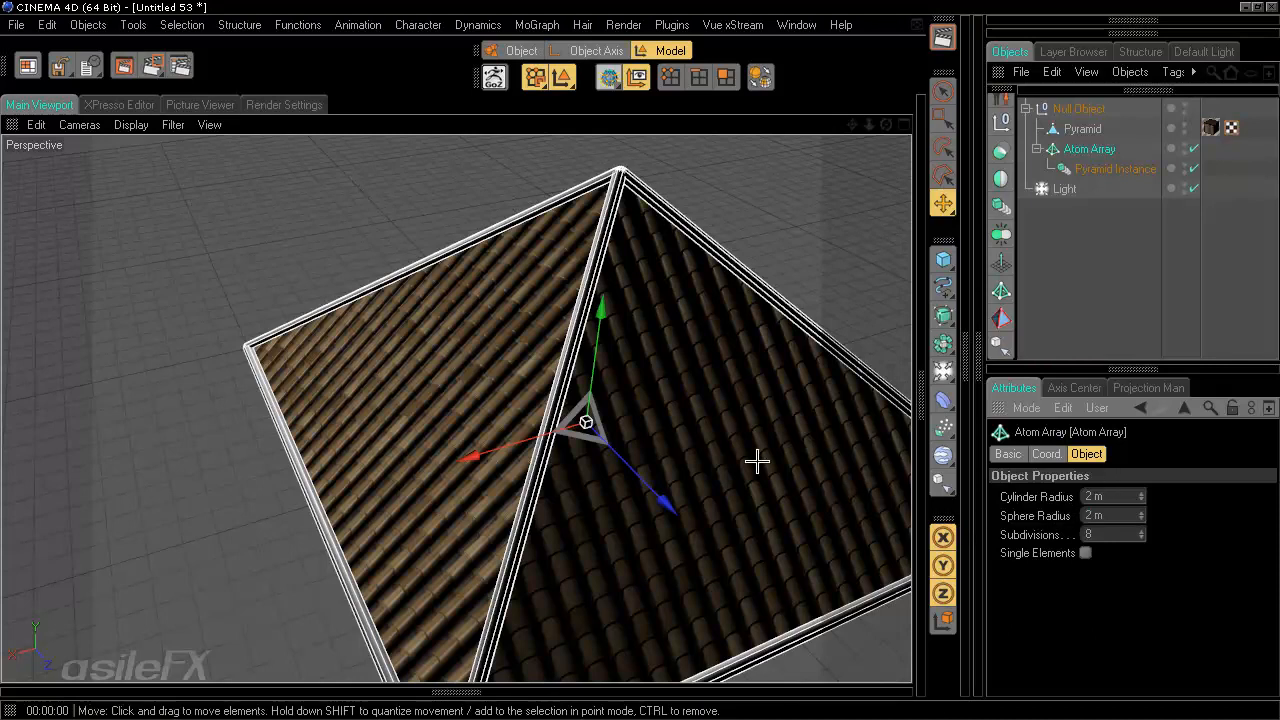
# - Set the Atom Array's Subdivisions to 6
pyautogui.moveTo(657, 368)
pyautogui.keyDown('alt'); pyautogui.mouseDown()
pyautogui.moveTo(674, 376)
pyautogui.moveTo(640, 357)
pyautogui.mouseUp(); pyautogui.keyUp('alt')
pyautogui.moveTo(1115, 534); pyautogui.dragTo(1057, 536)
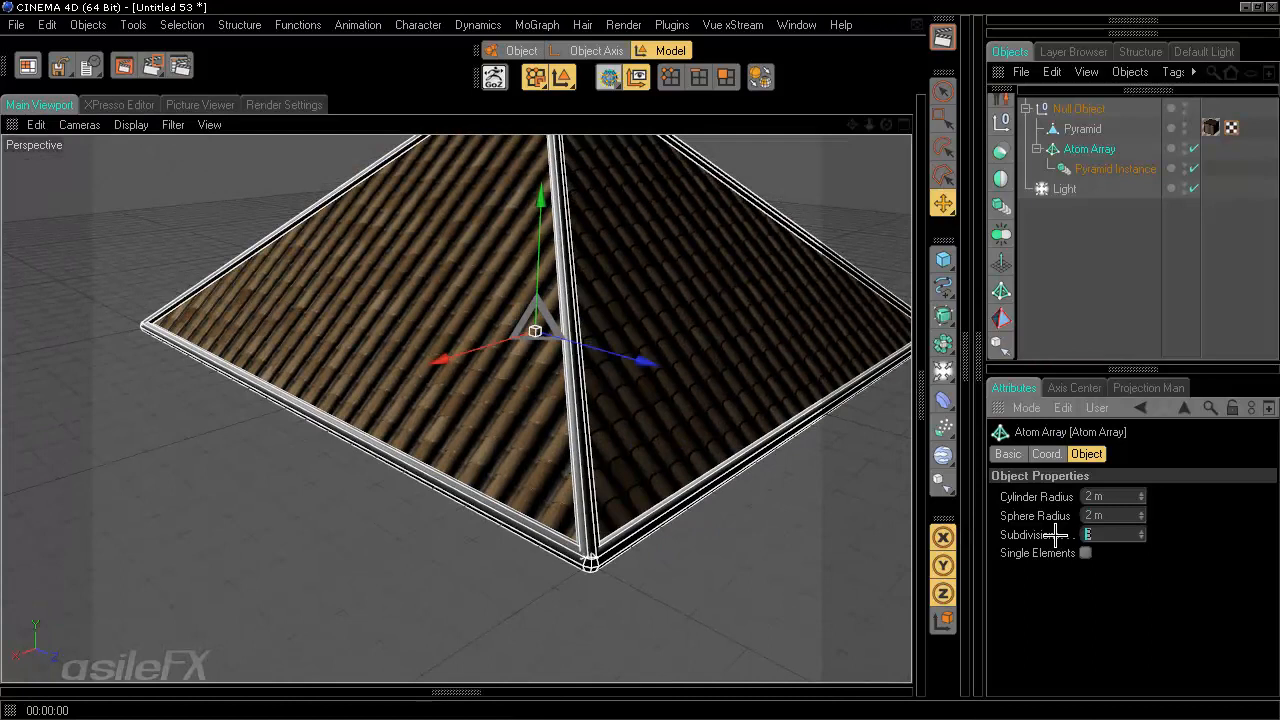
pyautogui.write('6')
pyautogui.press('Return')
# - Orbit and zoom to review the pyramid's edge rods
pyautogui.keyDown('alt'); pyautogui.moveTo(789, 326); pyautogui.dragTo(640, 360); pyautogui.keyUp('alt')
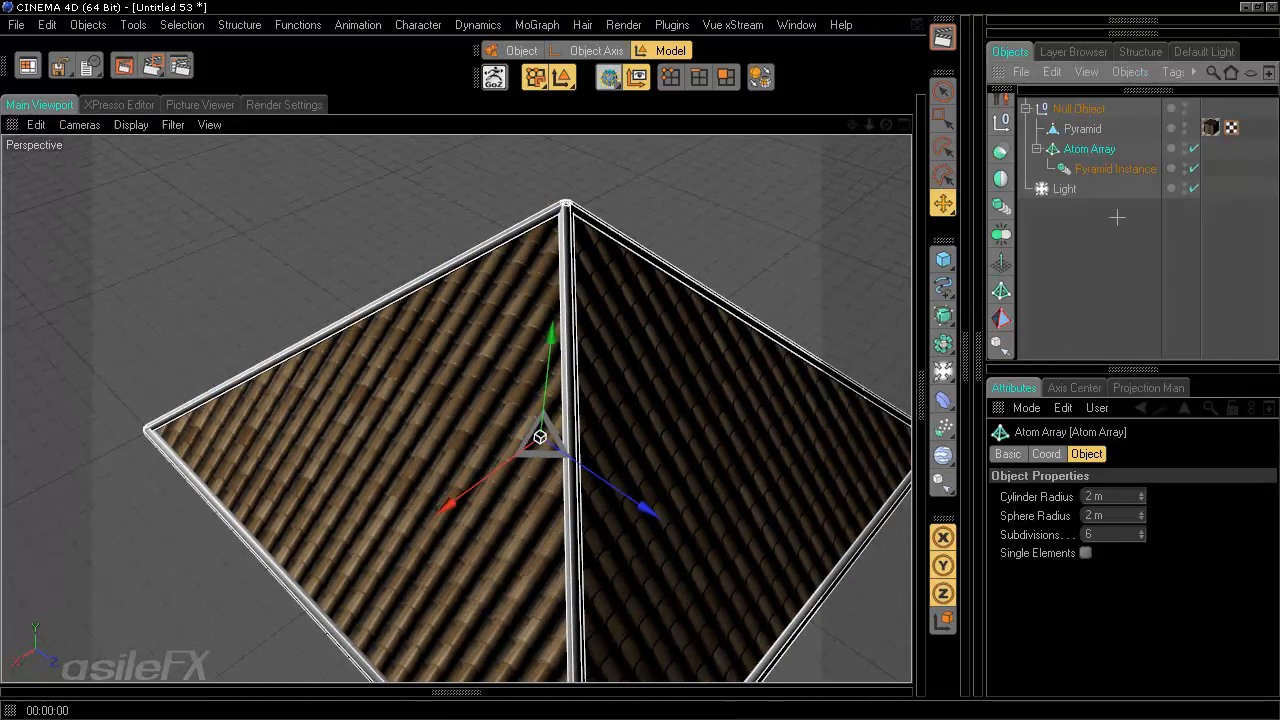
pyautogui.click(1117, 217)
pyautogui.scroll(-3, 709, 423)
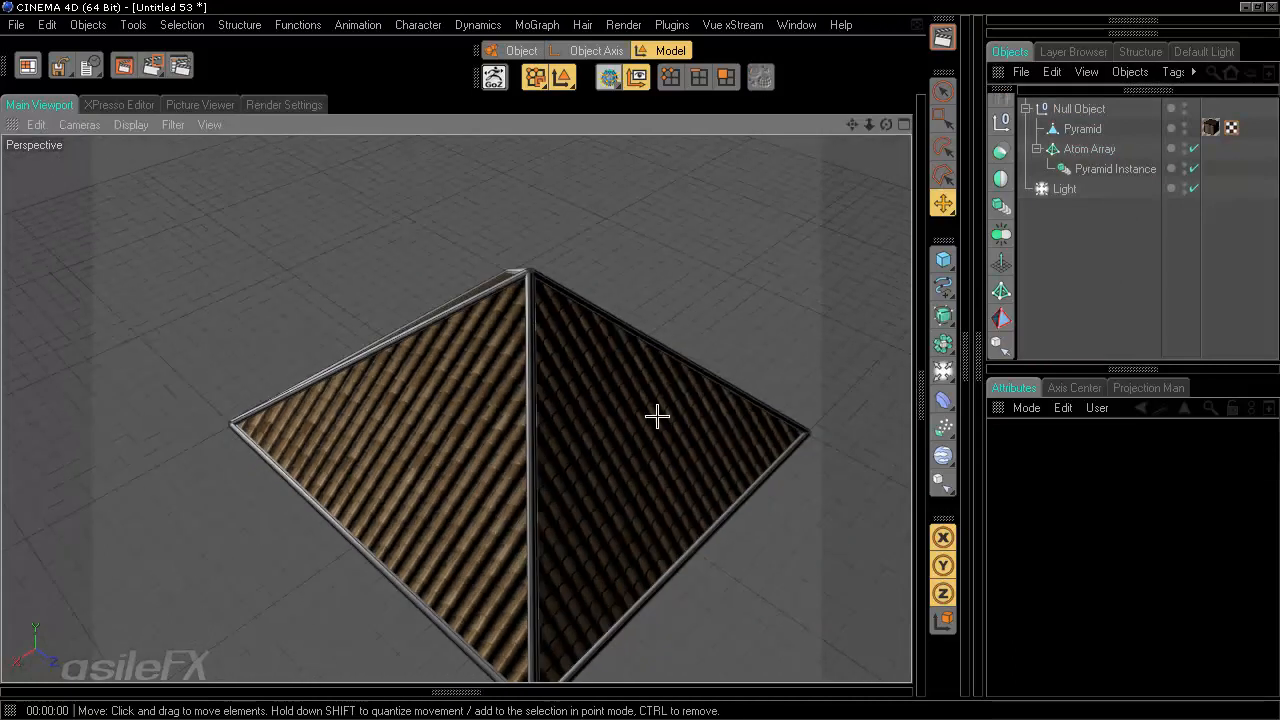
pyautogui.scroll(4, 657, 416)
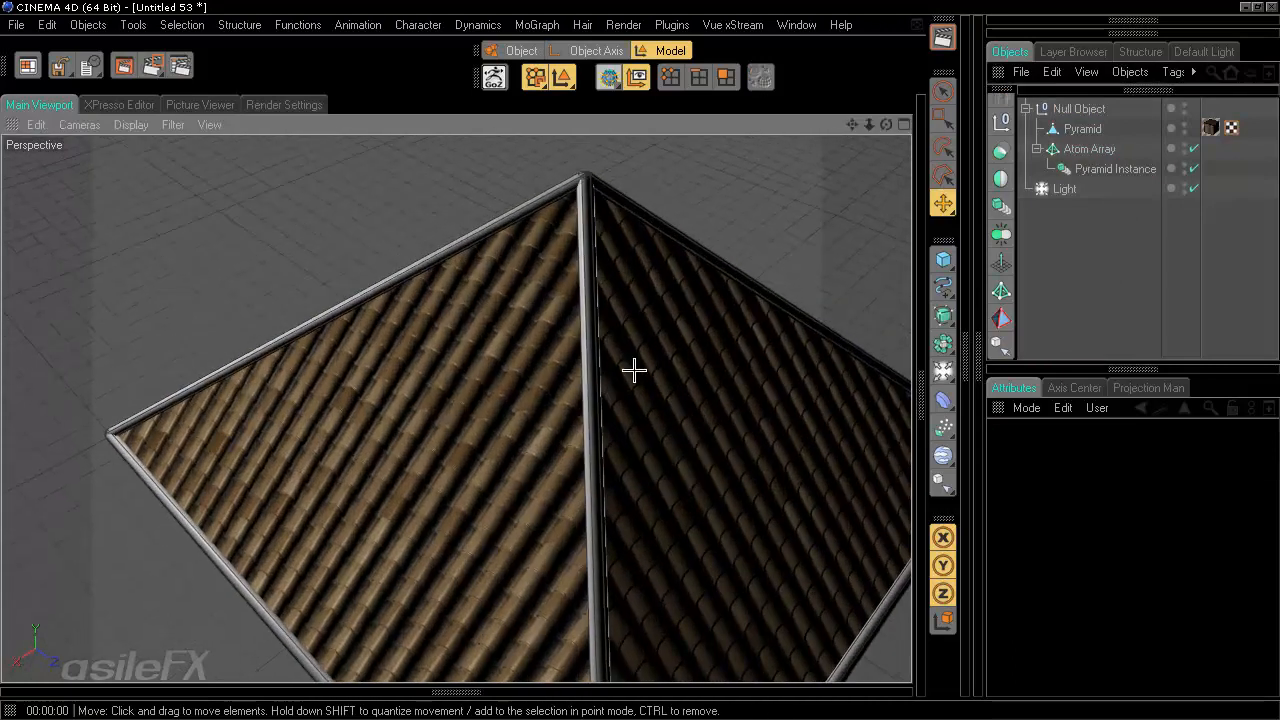
pyautogui.moveTo(634, 370)
pyautogui.keyDown('alt'); pyautogui.mouseDown()
pyautogui.moveTo(623, 357)
pyautogui.moveTo(655, 358)
pyautogui.mouseUp(); pyautogui.keyUp('alt')
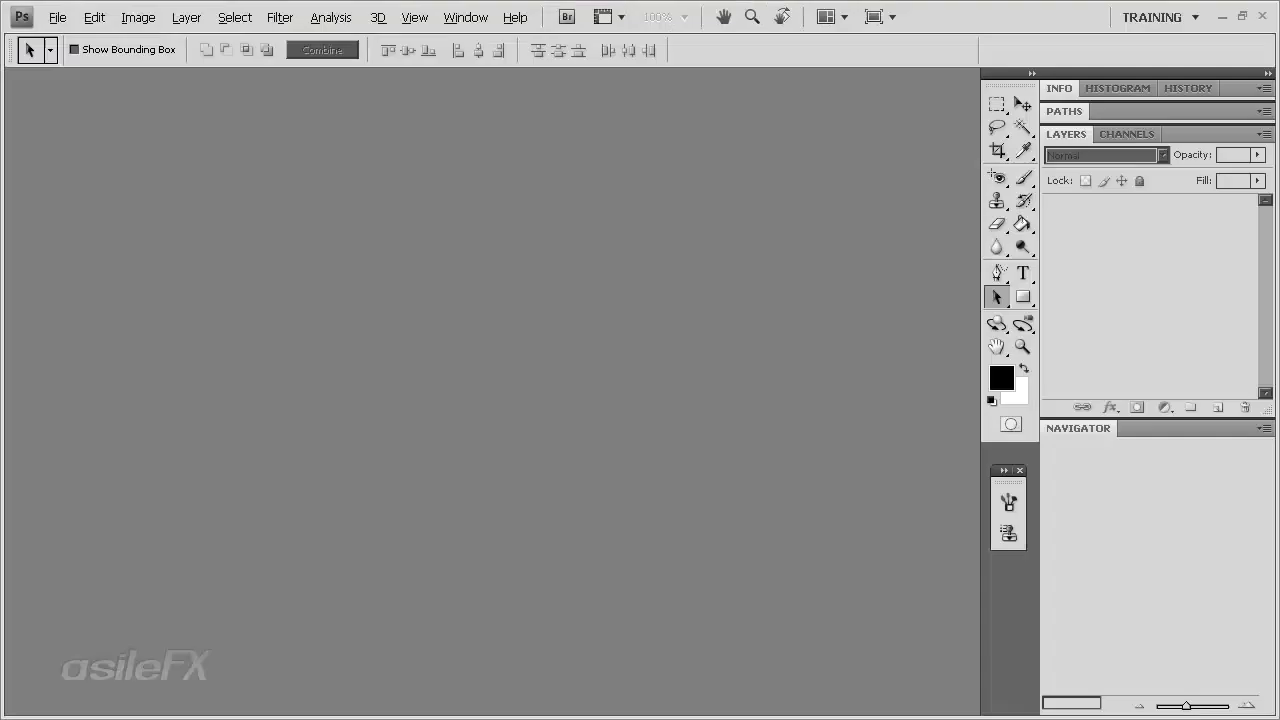
# - Switch to Photoshop and duplicate the RoofTiles_01 state into a new document from the History
pyautogui.hotkey('alt', 'Tab')
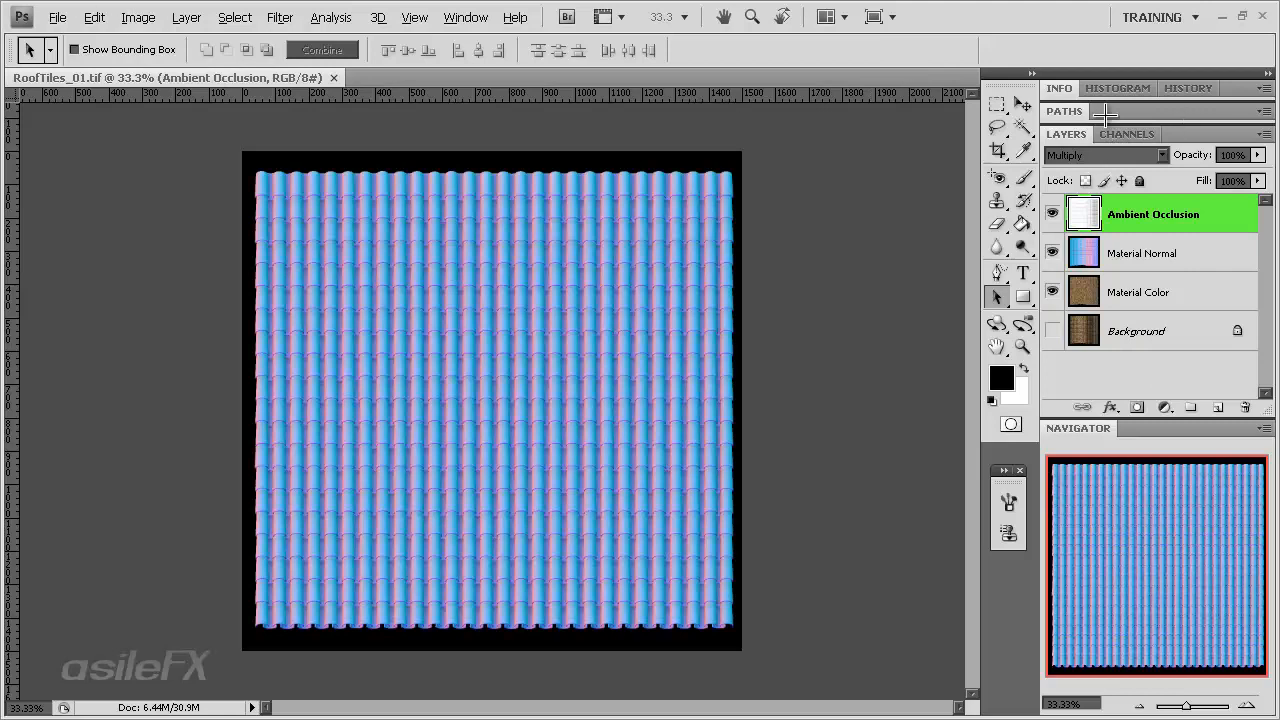
pyautogui.click(1188, 88)
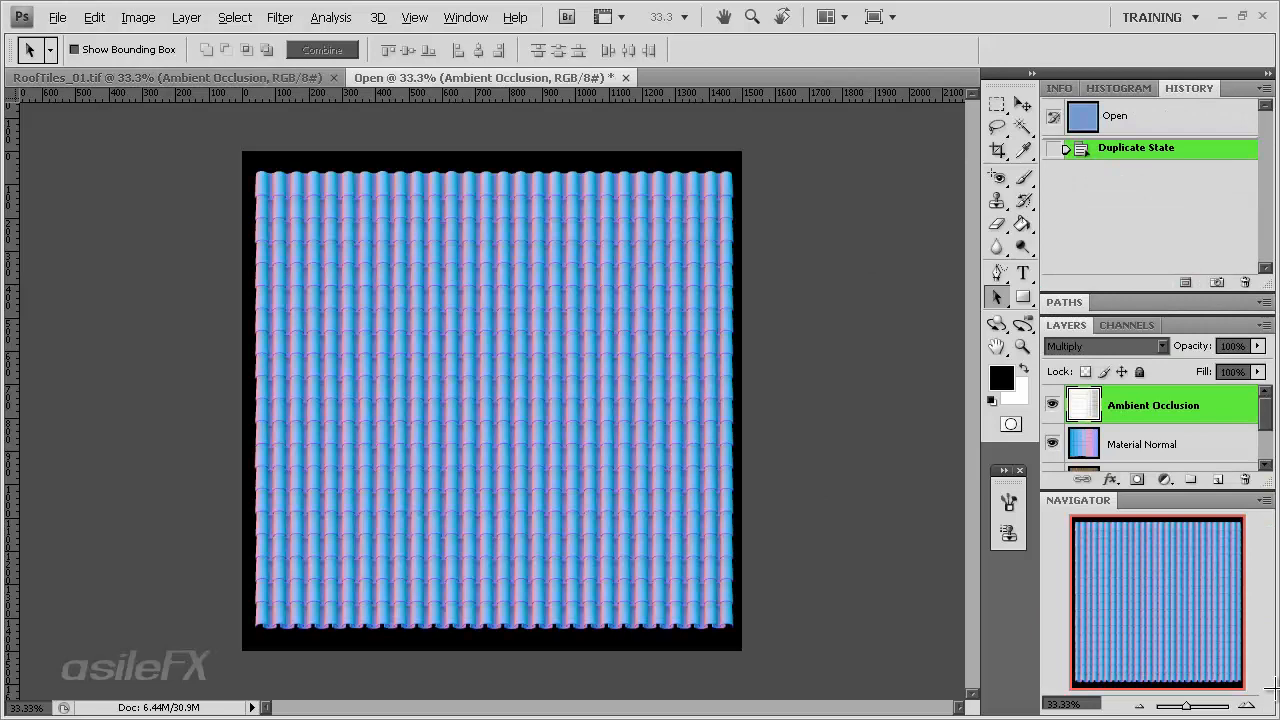
pyautogui.click(1246, 705)
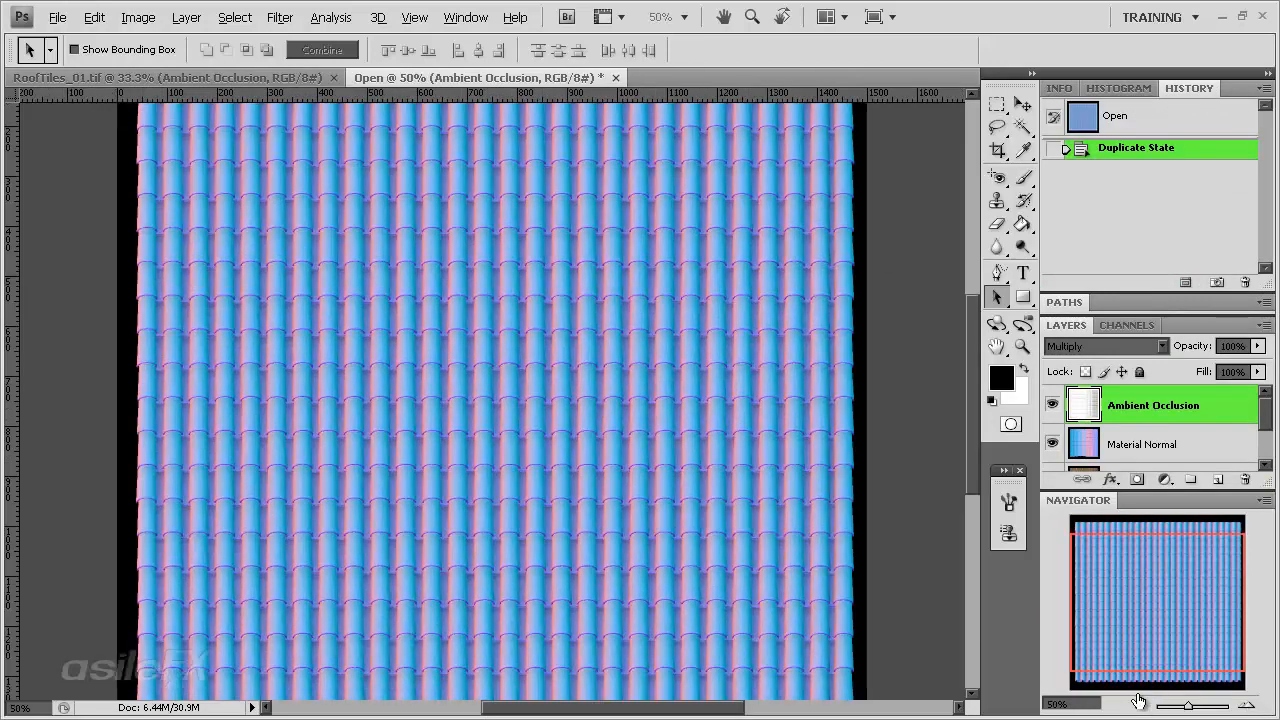
pyautogui.click(1160, 705)
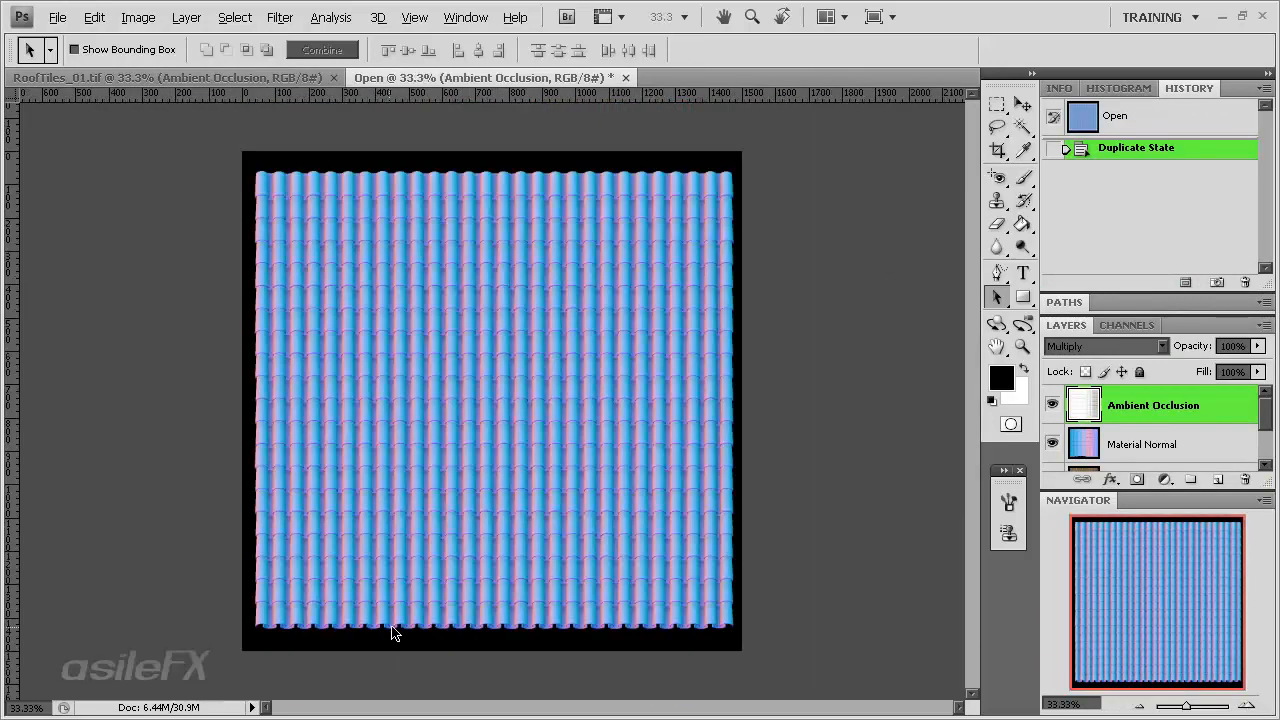
# - Draw a crop box around a single vertical tile column
pyautogui.click(997, 150)
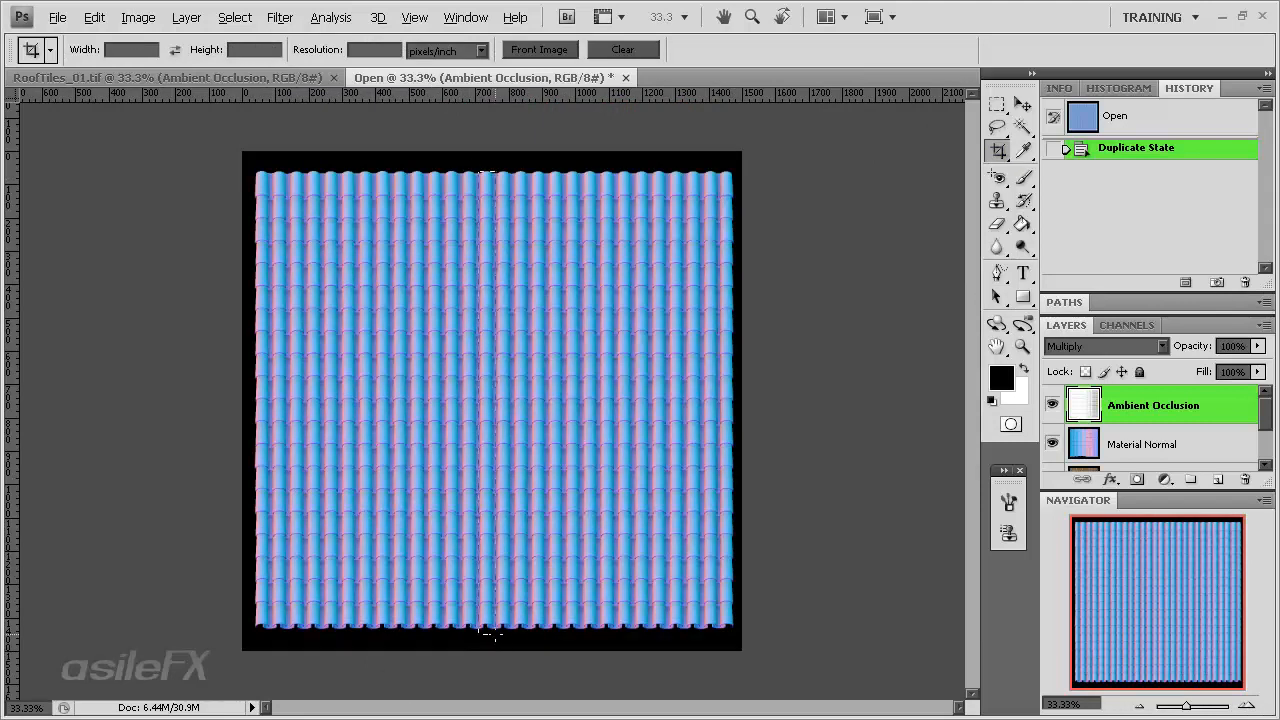
pyautogui.moveTo(493, 633); pyautogui.dragTo(488, 620)
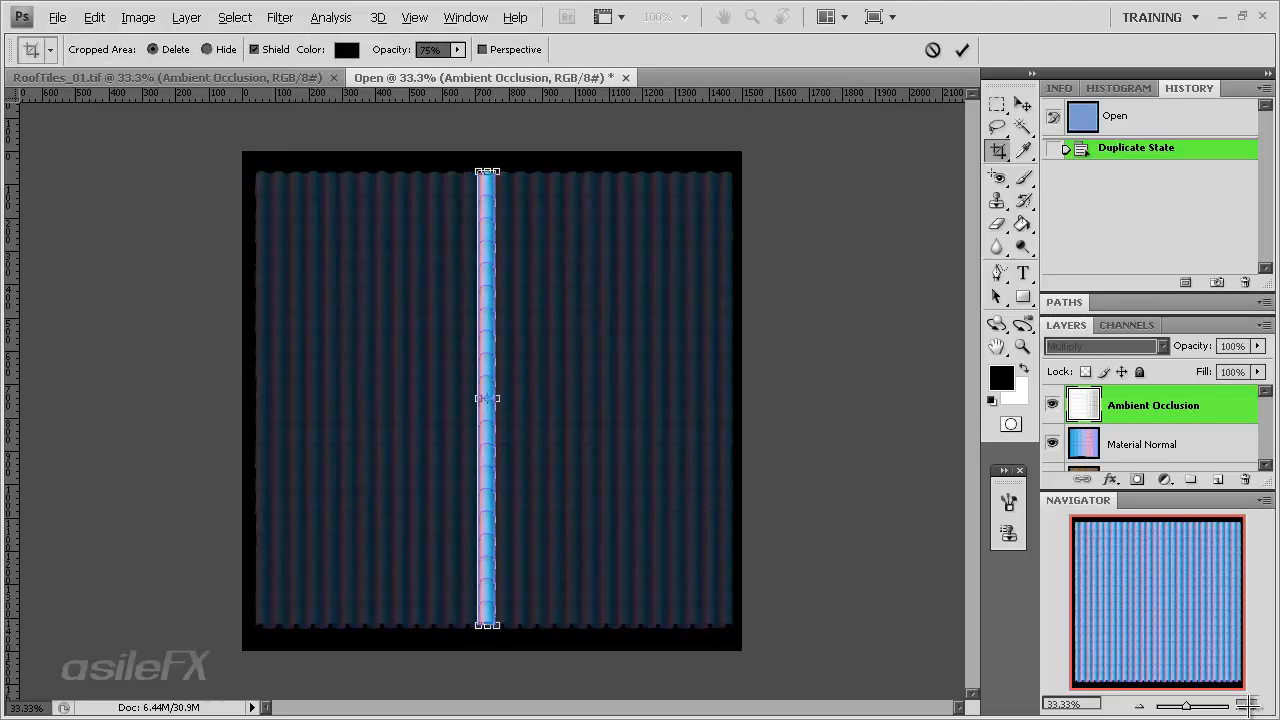
pyautogui.click(1245, 705)
pyautogui.click(1245, 705)
pyautogui.moveTo(1137, 553); pyautogui.dragTo(1135, 519)
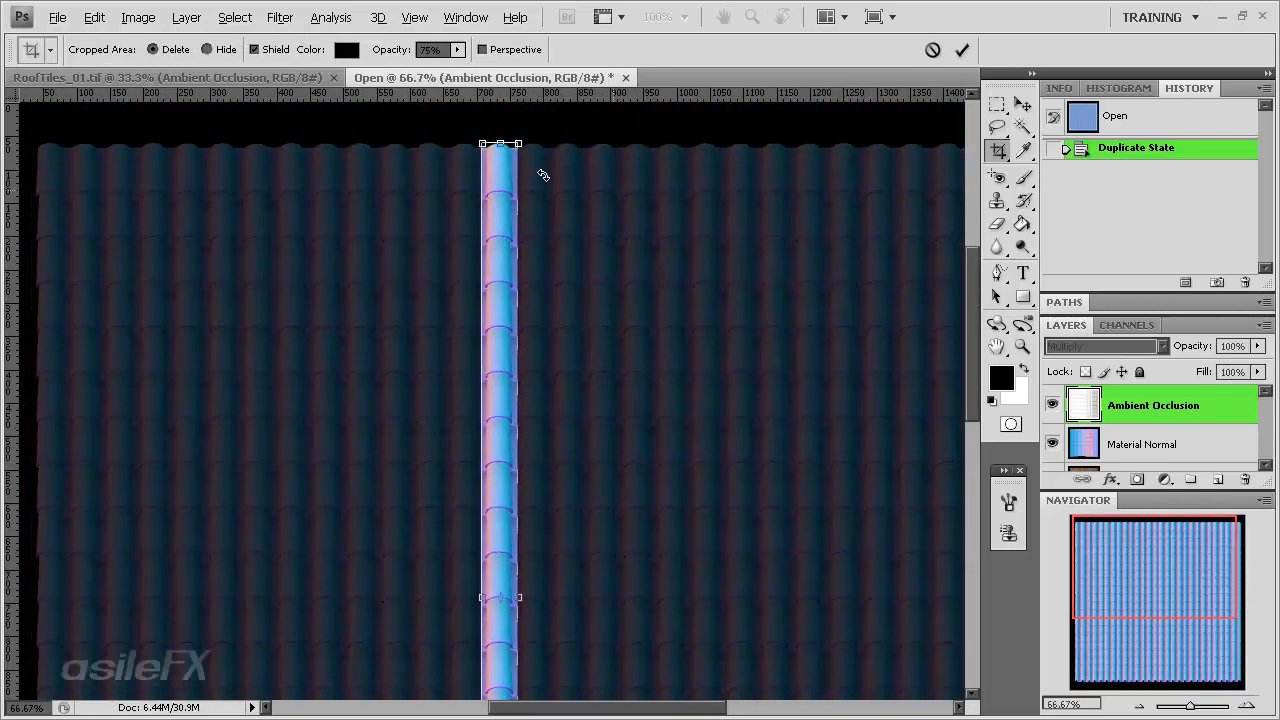
# - Adjust the crop box's top and bottom edges to the ends of the single tile column
pyautogui.moveTo(498, 143); pyautogui.dragTo(498, 153)
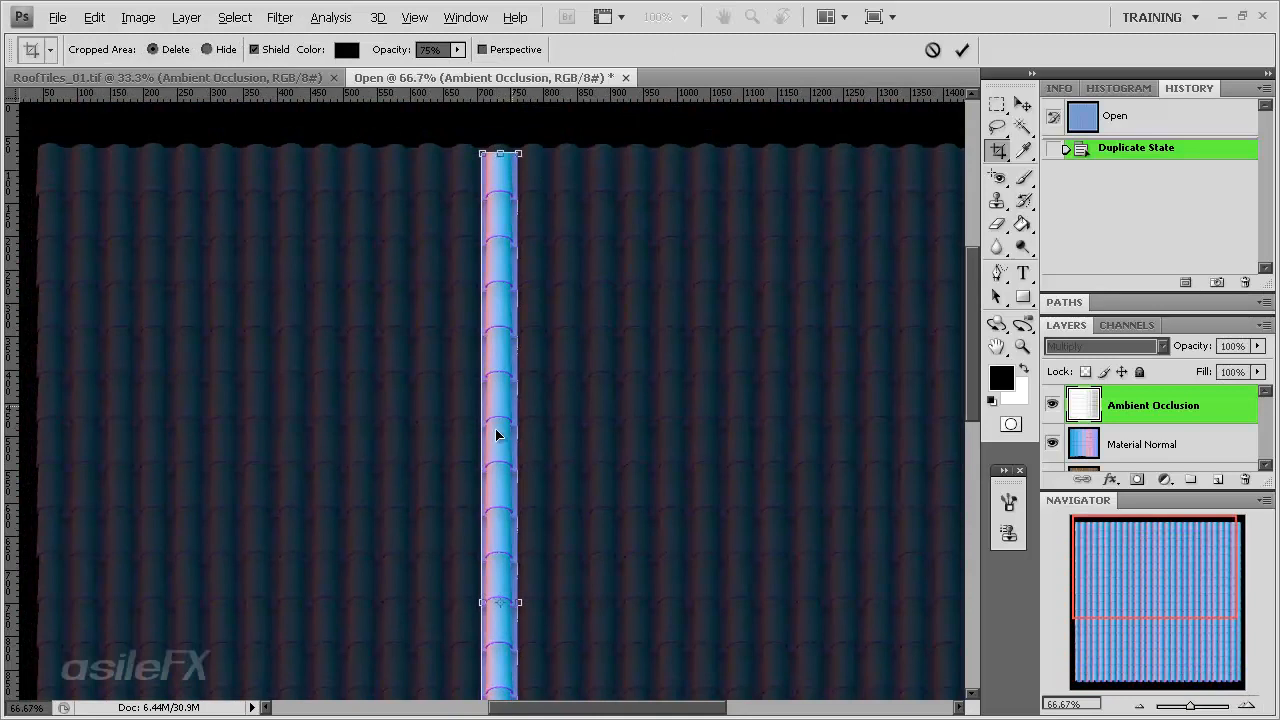
pyautogui.moveTo(518, 428); pyautogui.dragTo(482, 432)
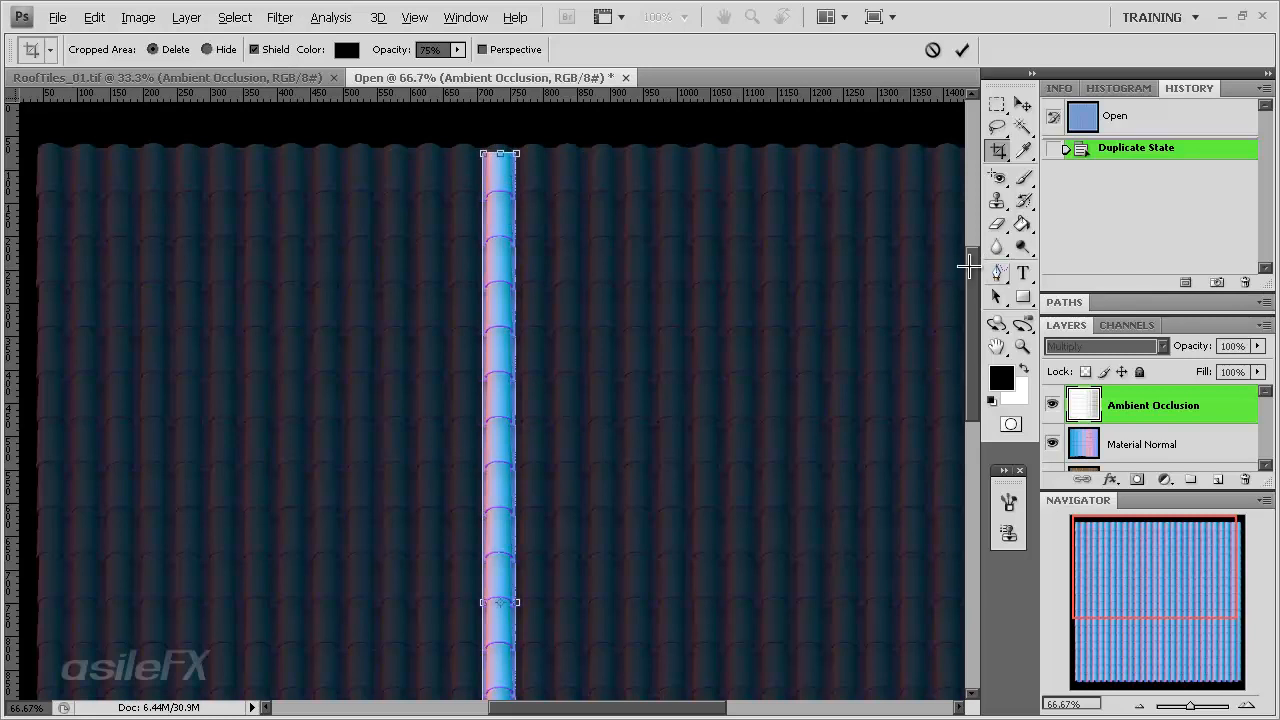
pyautogui.moveTo(968, 266); pyautogui.dragTo(971, 437)
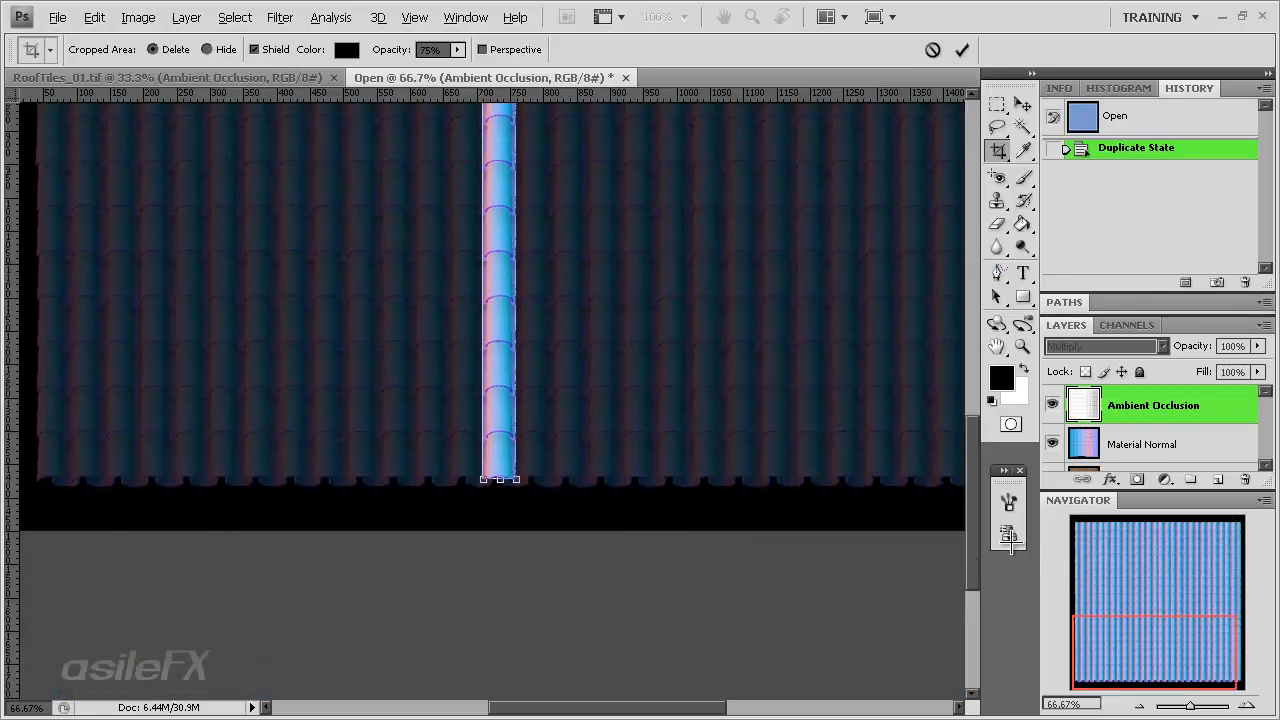
pyautogui.click(1248, 705)
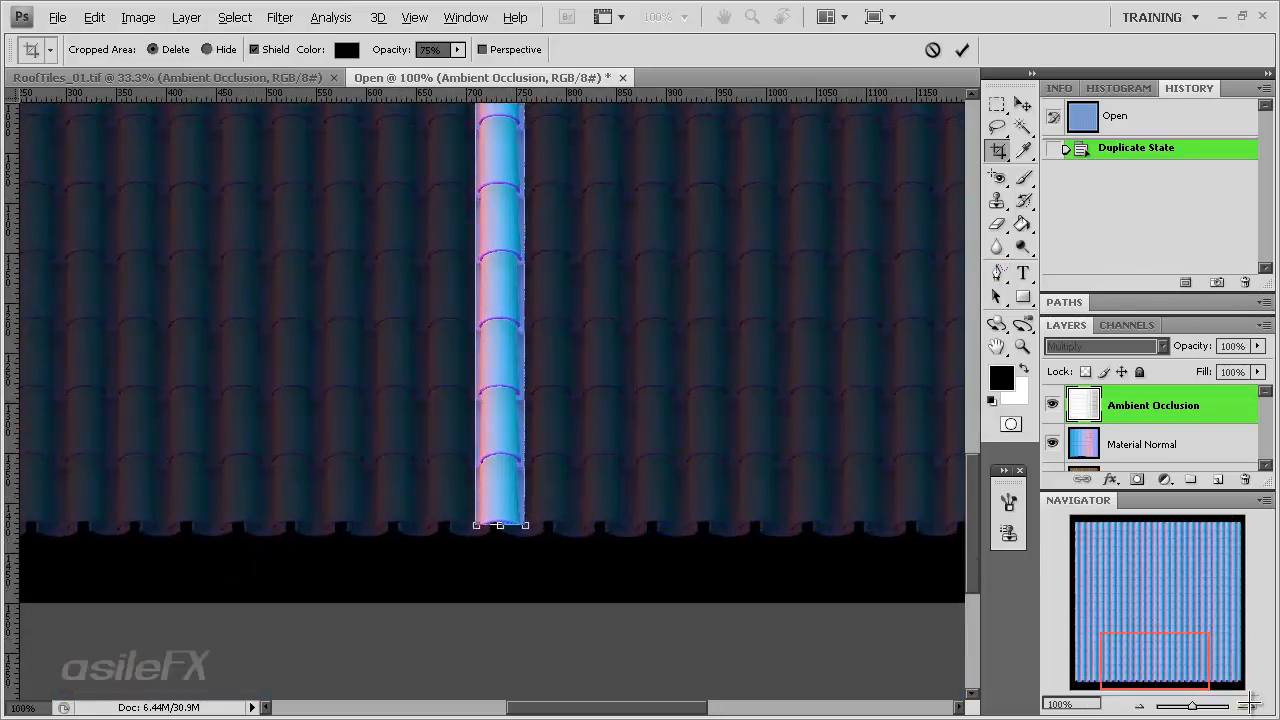
pyautogui.click(1248, 705)
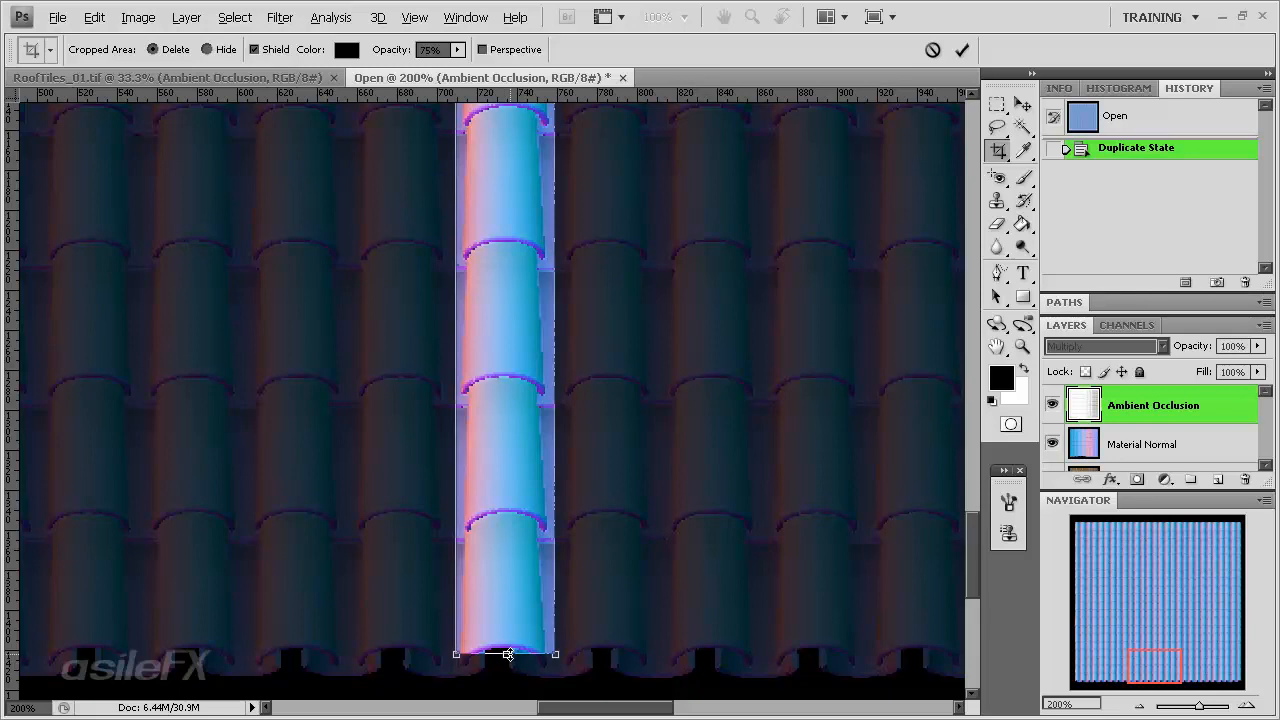
pyautogui.moveTo(508, 654)
pyautogui.mouseDown()
pyautogui.moveTo(513, 640)
pyautogui.moveTo(529, 665)
pyautogui.moveTo(529, 640)
pyautogui.mouseUp()
pyautogui.moveTo(507, 641); pyautogui.dragTo(508, 533)
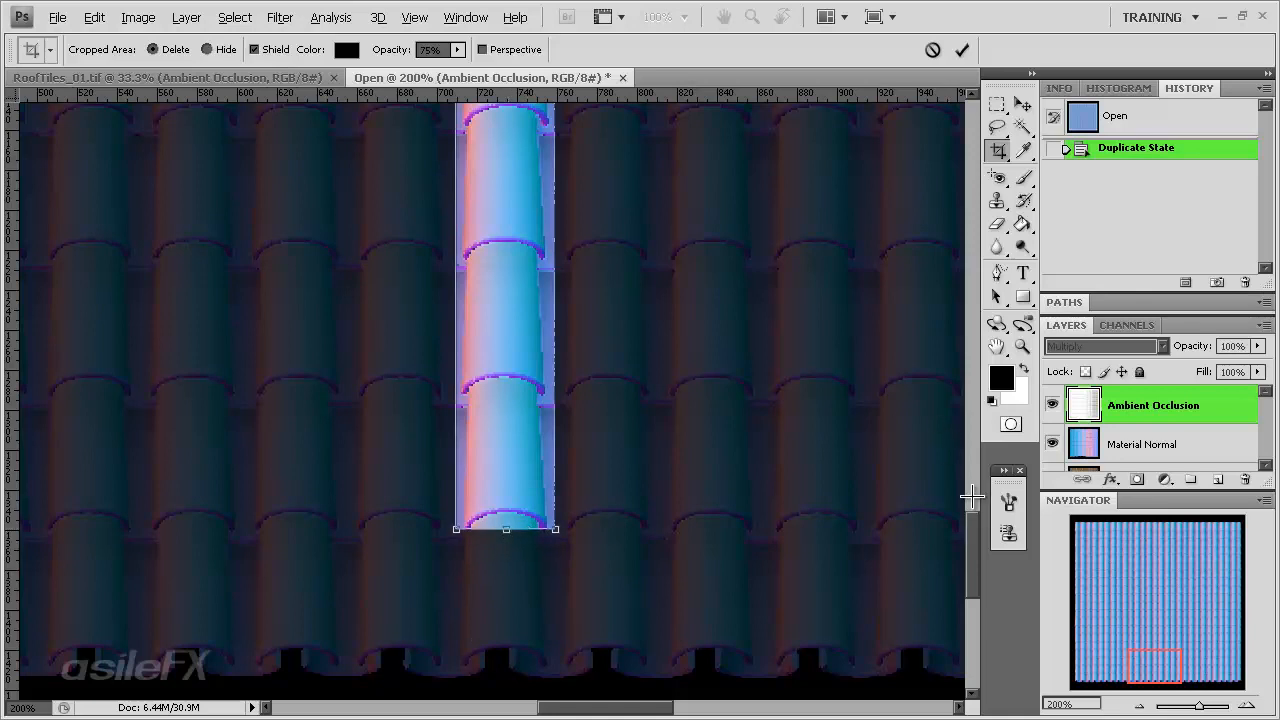
# - Tighten the crop box's sides to the tile column's edges and apply the crop
pyautogui.moveTo(978, 528); pyautogui.dragTo(961, 196)
pyautogui.moveTo(514, 218); pyautogui.dragTo(509, 205)
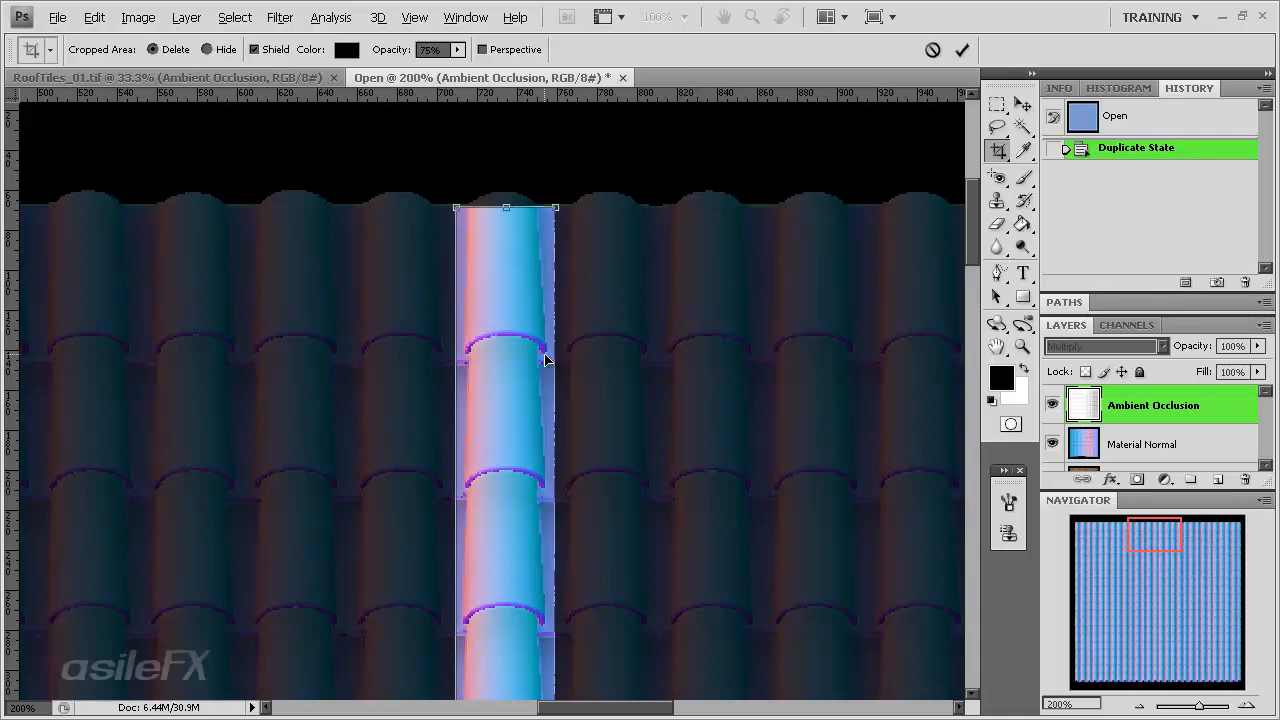
pyautogui.moveTo(559, 356); pyautogui.dragTo(547, 356)
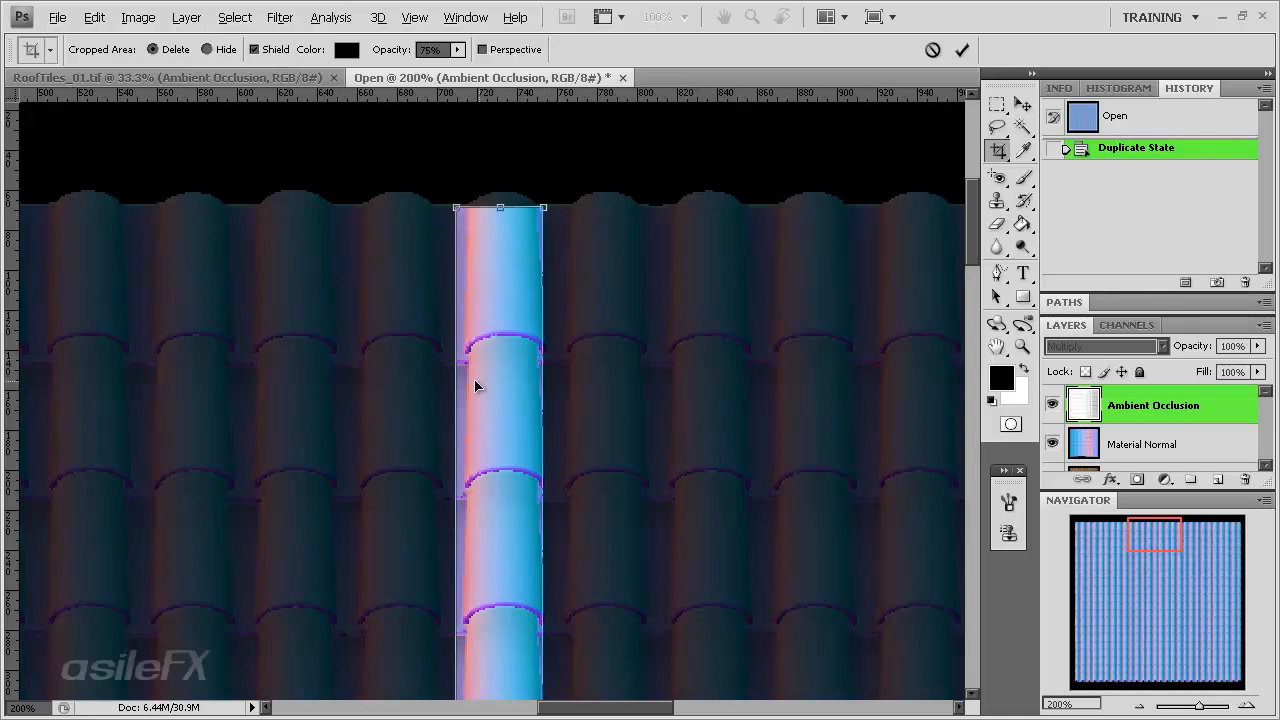
pyautogui.moveTo(454, 381); pyautogui.dragTo(459, 381)
pyautogui.moveTo(545, 385); pyautogui.dragTo(552, 385)
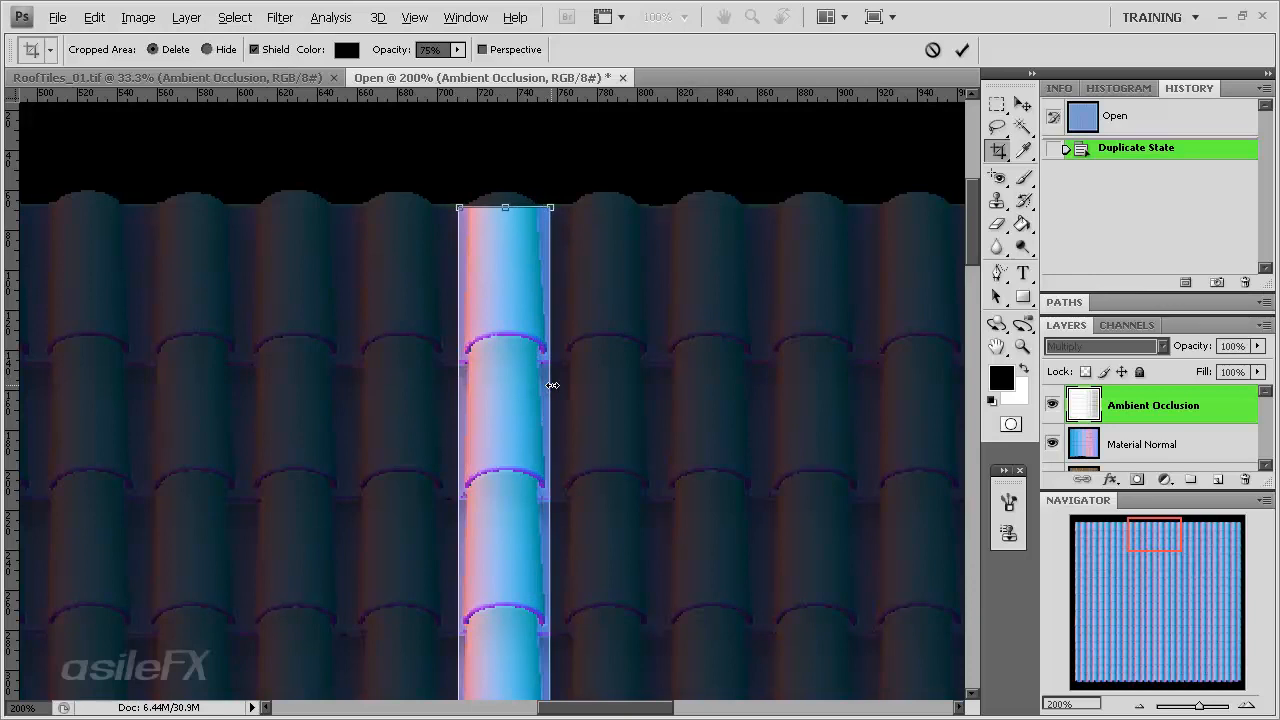
pyautogui.moveTo(969, 236)
pyautogui.mouseDown()
pyautogui.moveTo(958, 458)
pyautogui.moveTo(954, 256)
pyautogui.mouseUp()
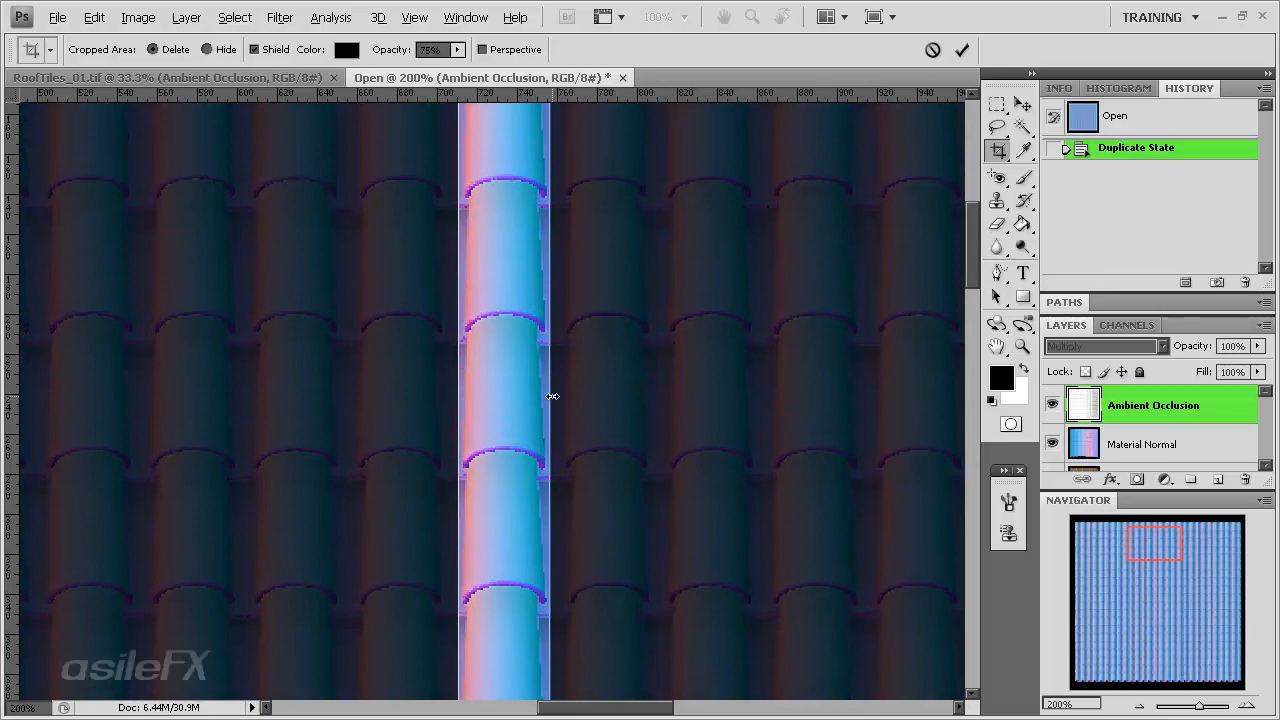
pyautogui.moveTo(549, 396)
pyautogui.mouseDown()
pyautogui.moveTo(538, 396)
pyautogui.moveTo(552, 392)
pyautogui.mouseUp()
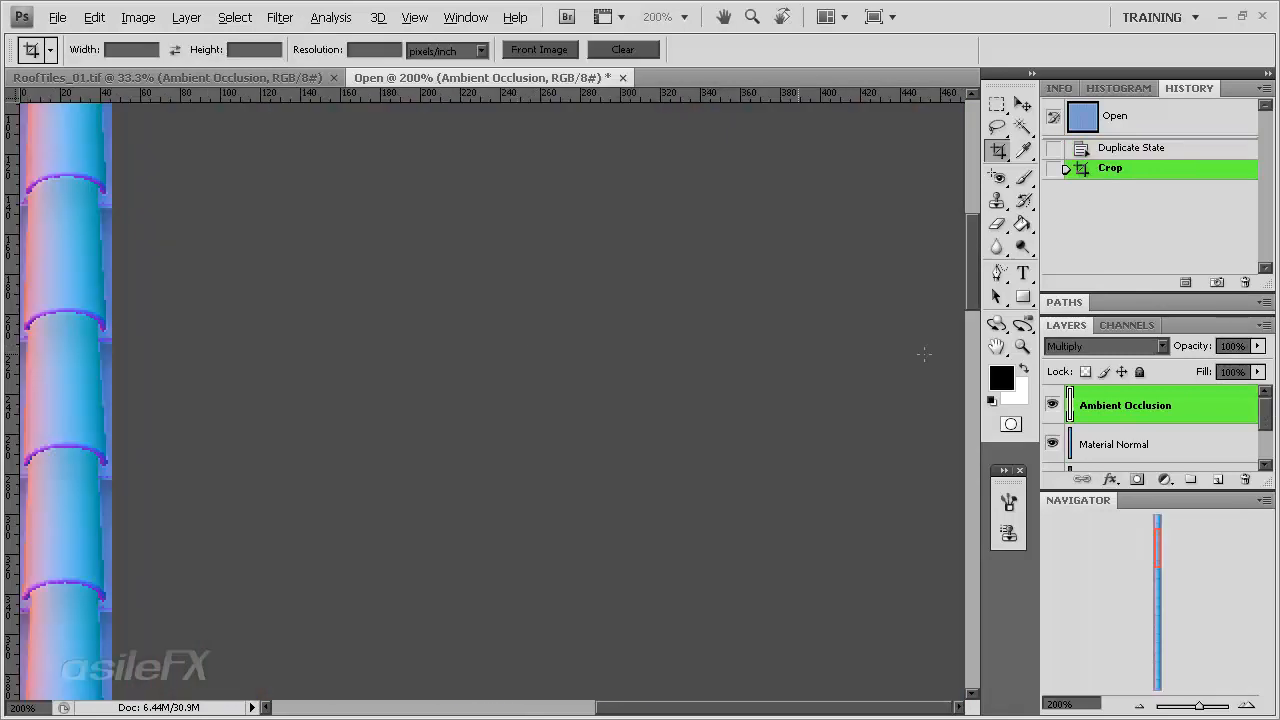
# - Save the cropped image as TileStrip TIFF in the tex folder with default TIFF options
pyautogui.click(58, 17)
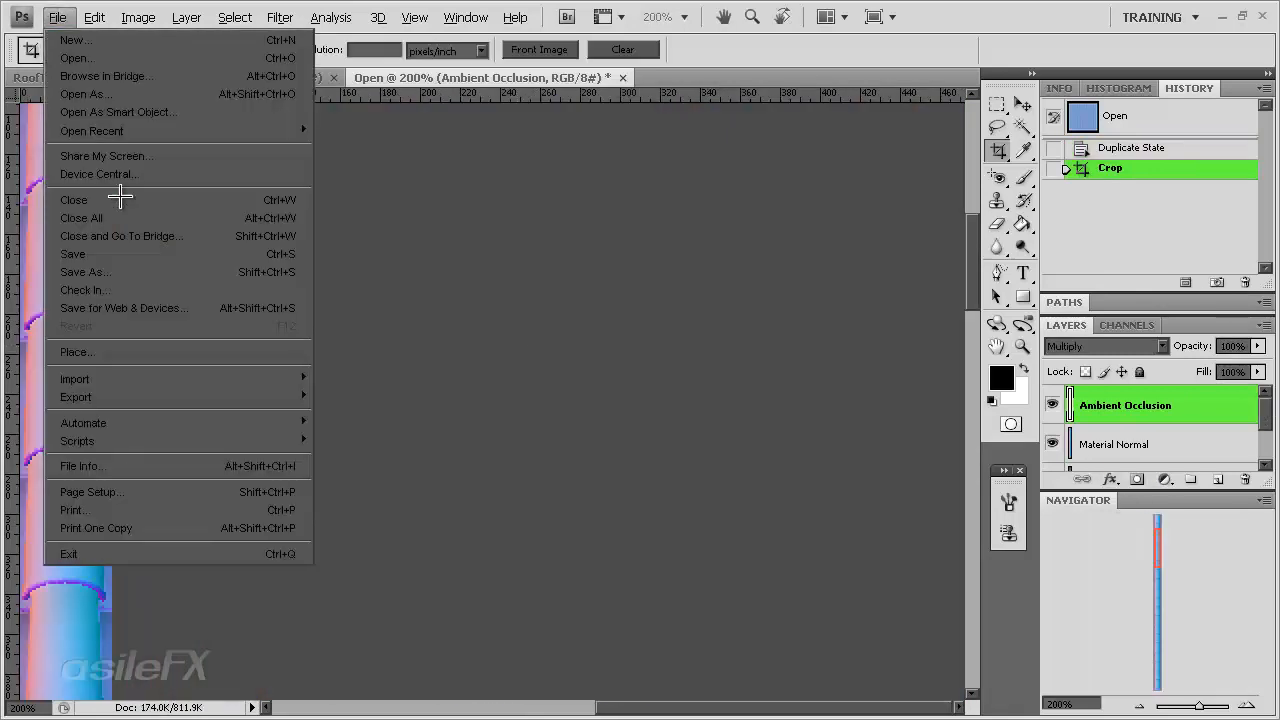
pyautogui.click(136, 270)
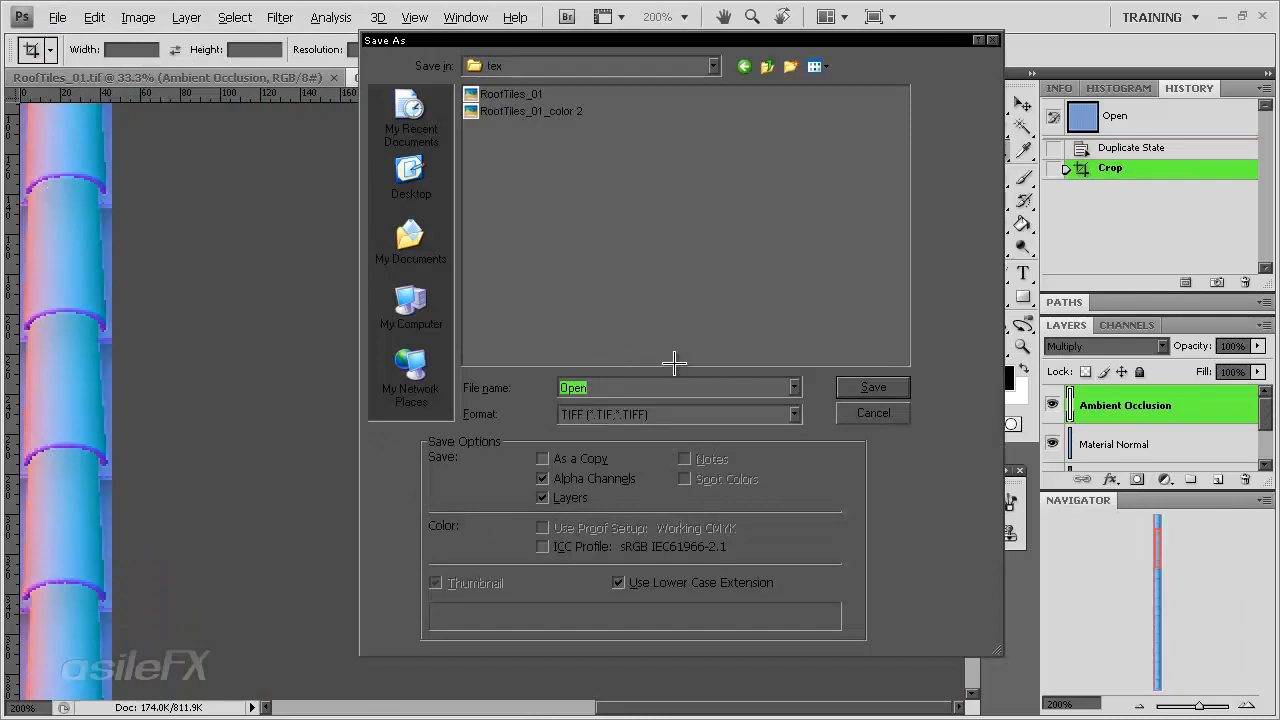
pyautogui.write('TileStrip')
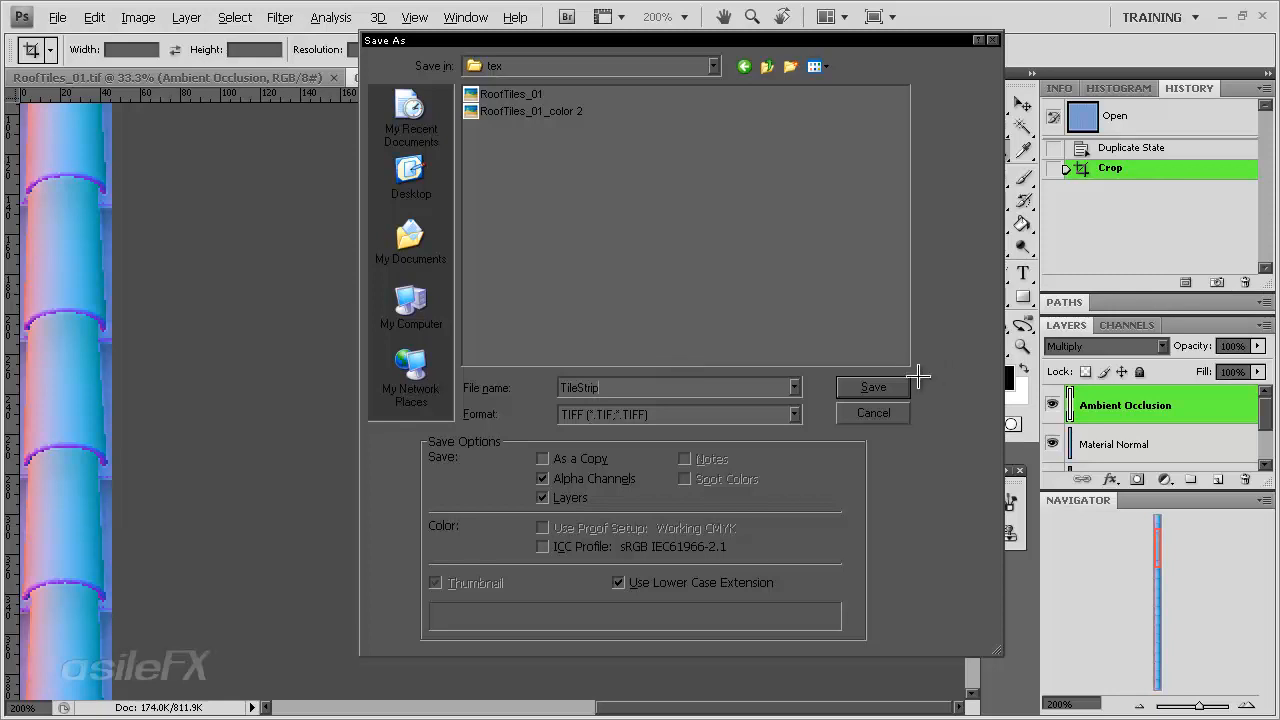
pyautogui.click(877, 389)
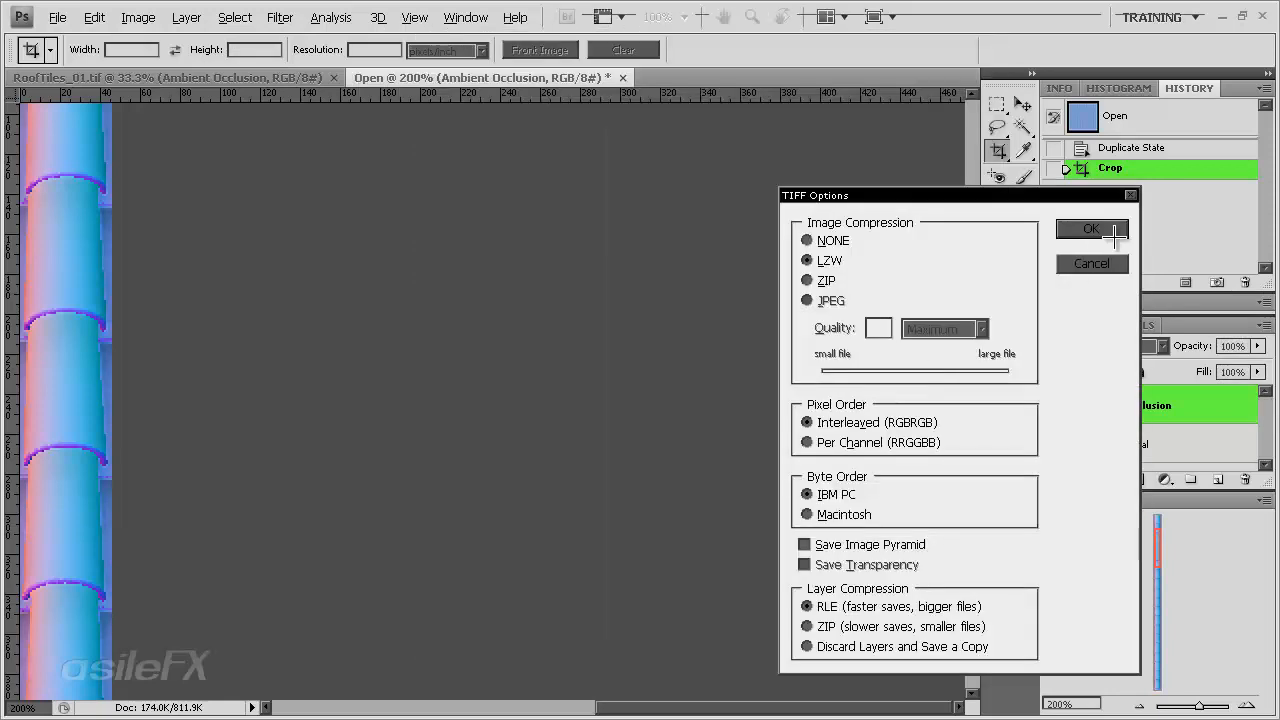
pyautogui.click(1110, 236)
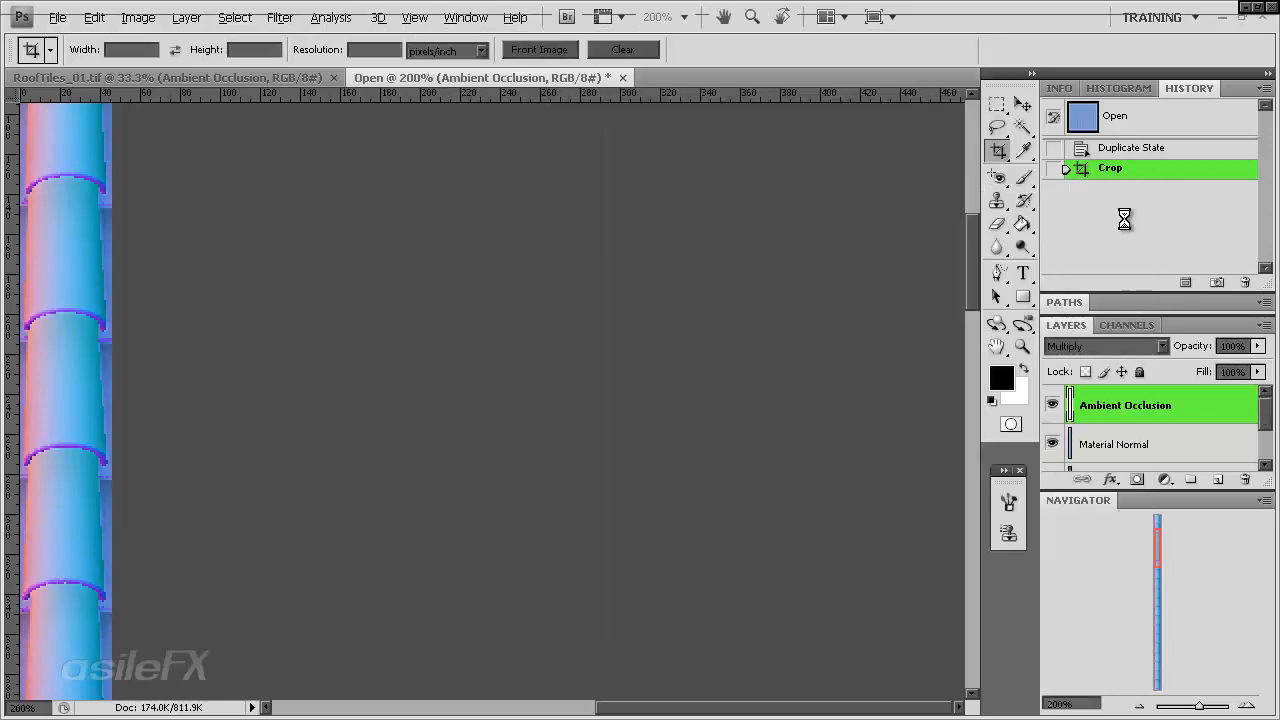
# - Return to Cinema 4D and drag TileStrip.tif from the tex folder into the material manager as a new material
pyautogui.click(1224, 16)
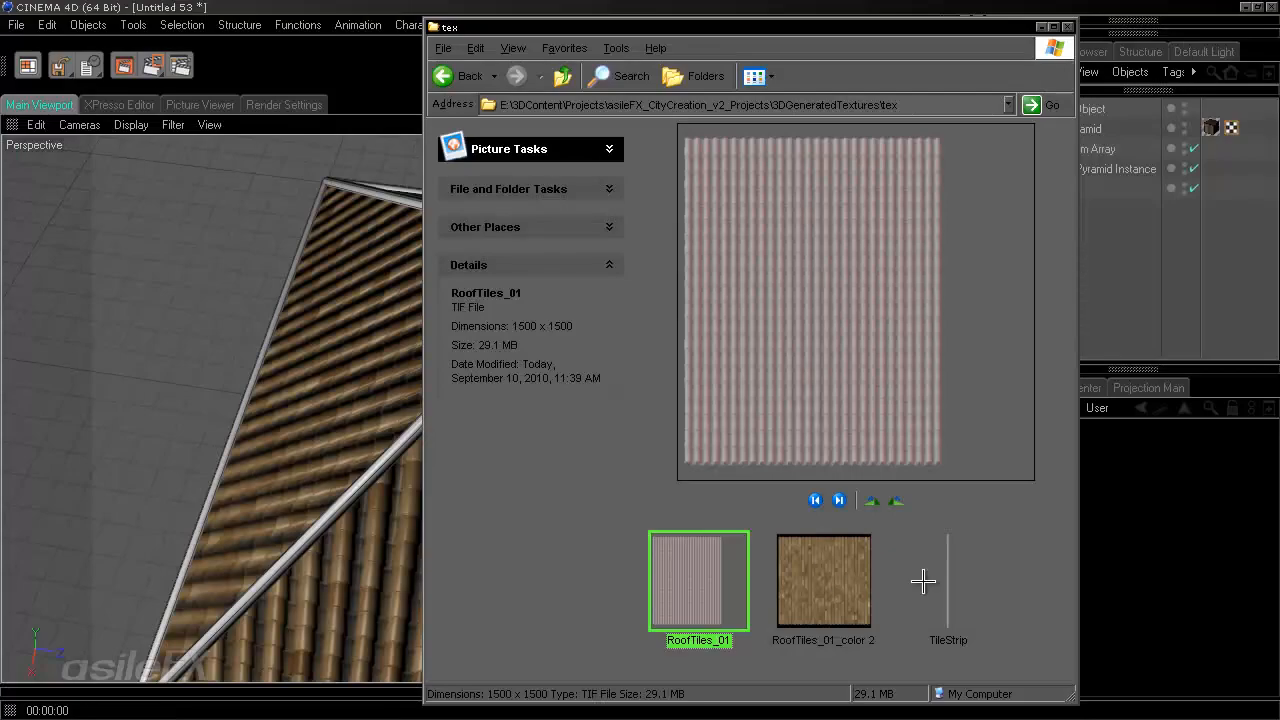
pyautogui.moveTo(771, 27); pyautogui.dragTo(884, 30)
pyautogui.click(474, 692)
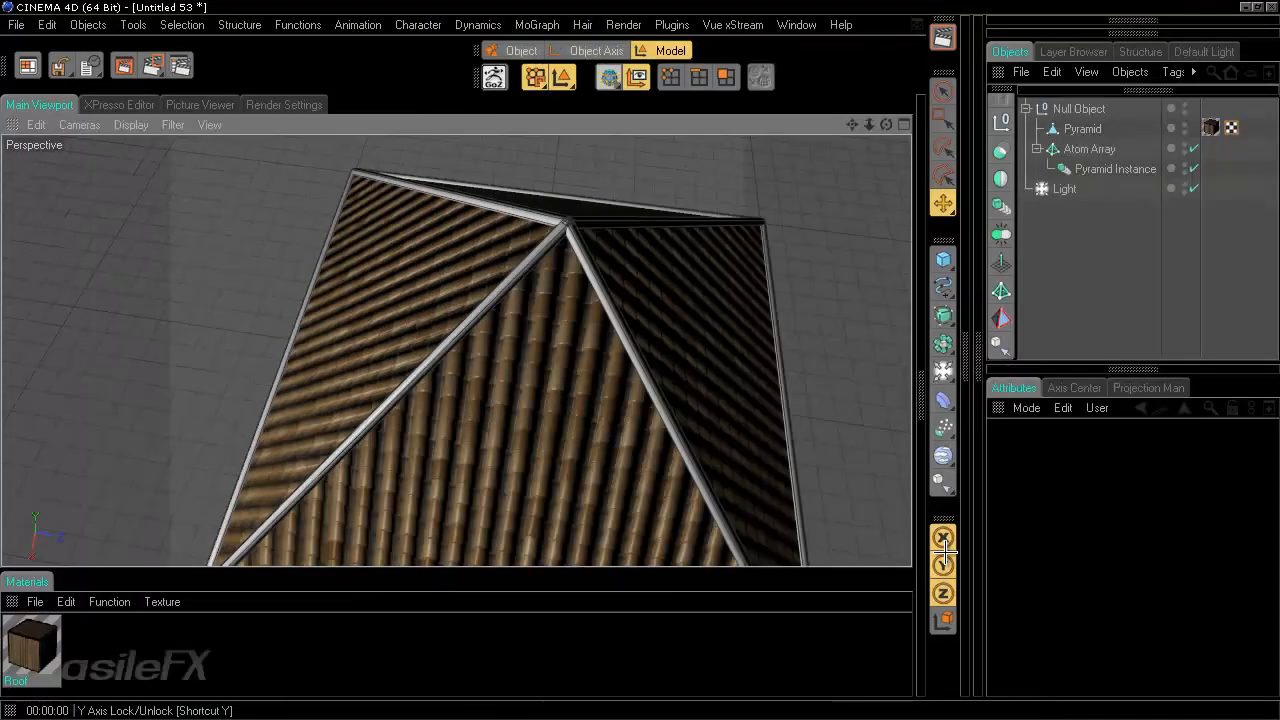
pyautogui.hotkey('alt', 'Tab')
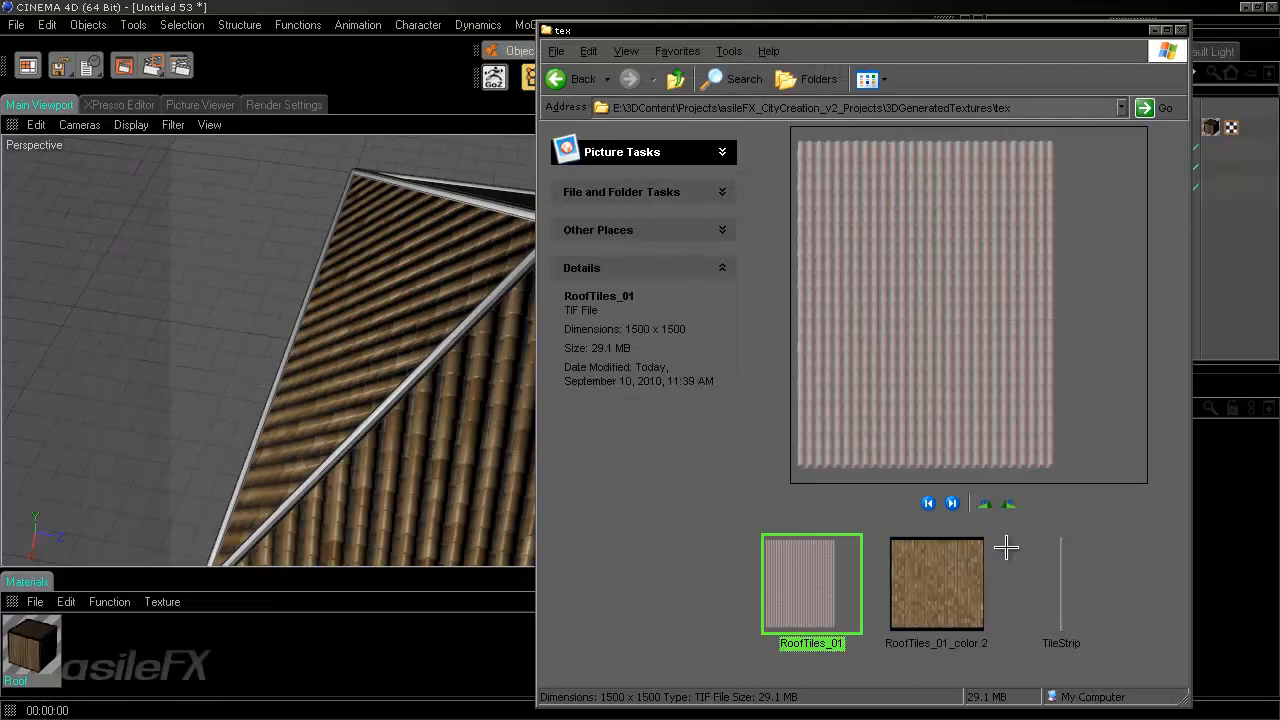
pyautogui.moveTo(1095, 565); pyautogui.dragTo(363, 676)
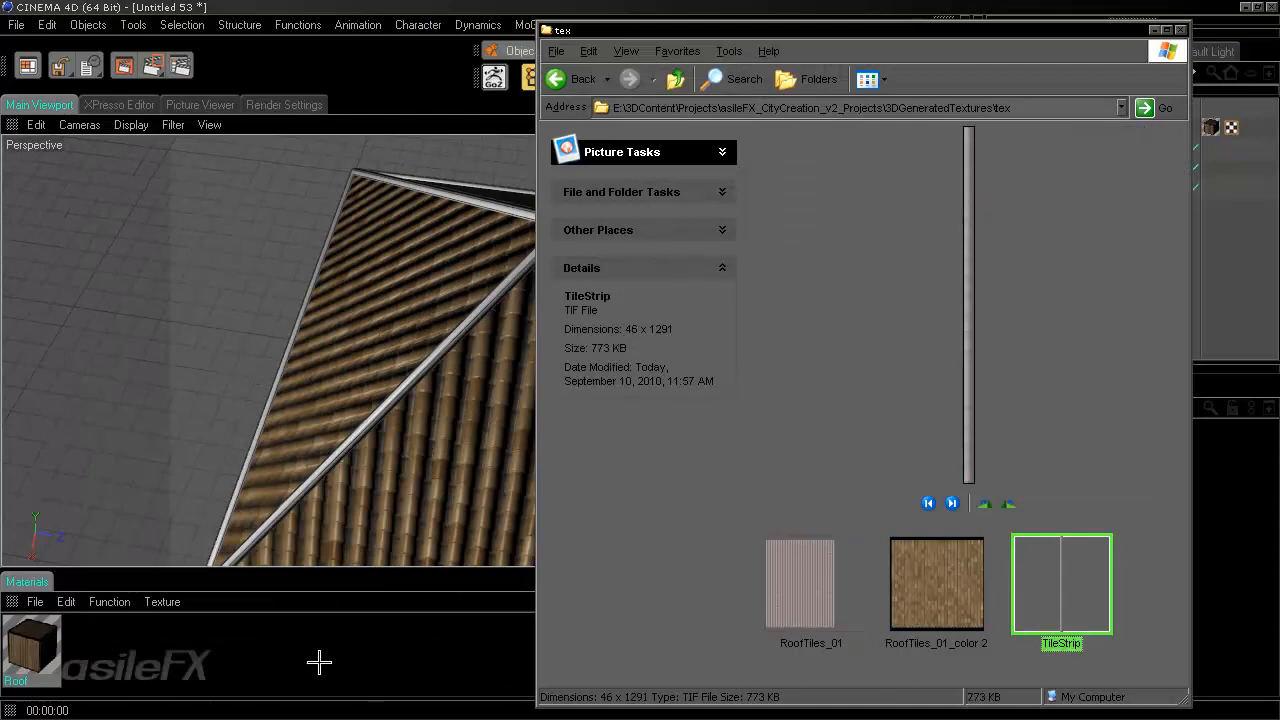
pyautogui.click(319, 645)
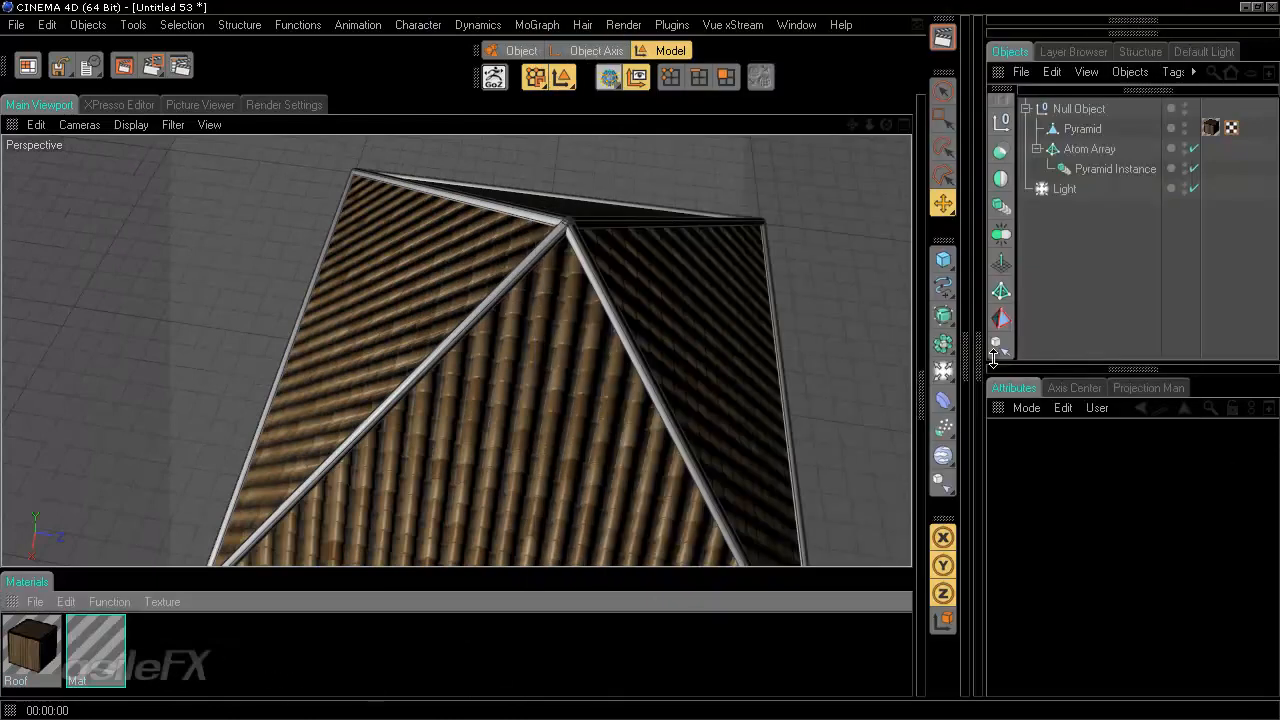
# - Open the new material in the Material Editor and rename it Tile Strip
pyautogui.click(921, 399)
pyautogui.click(110, 645)
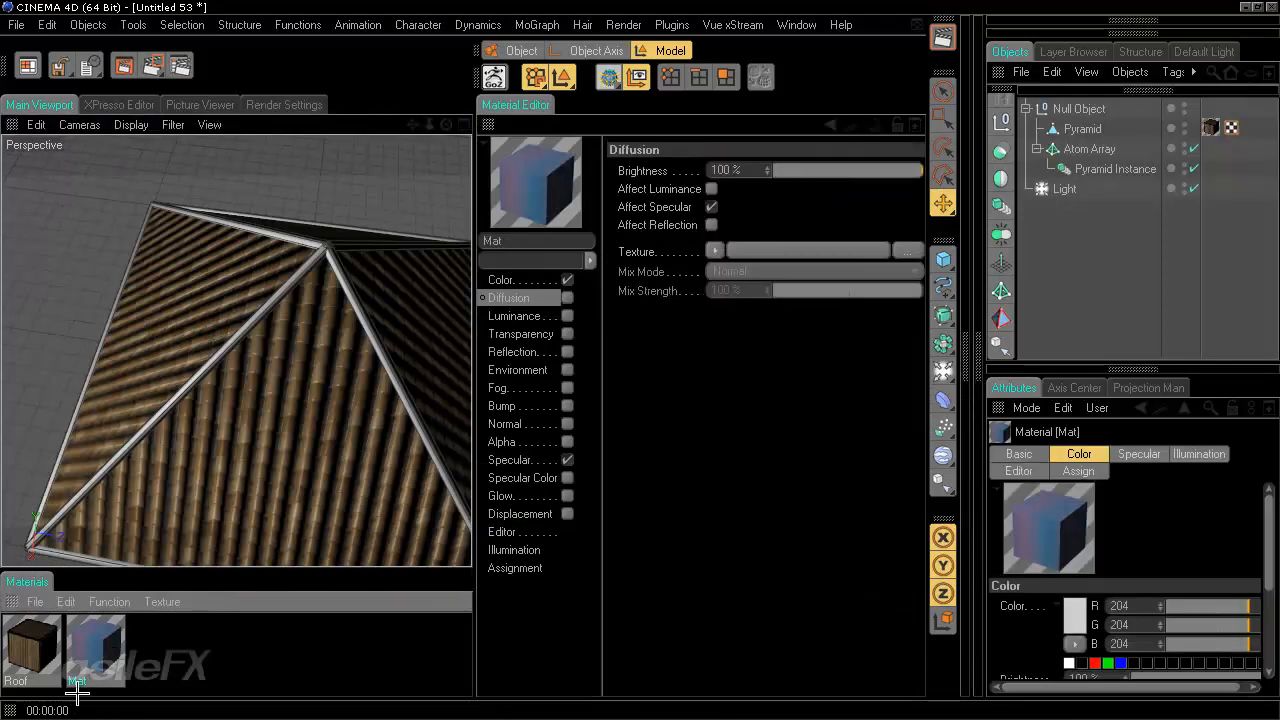
pyautogui.doubleClick(79, 681)
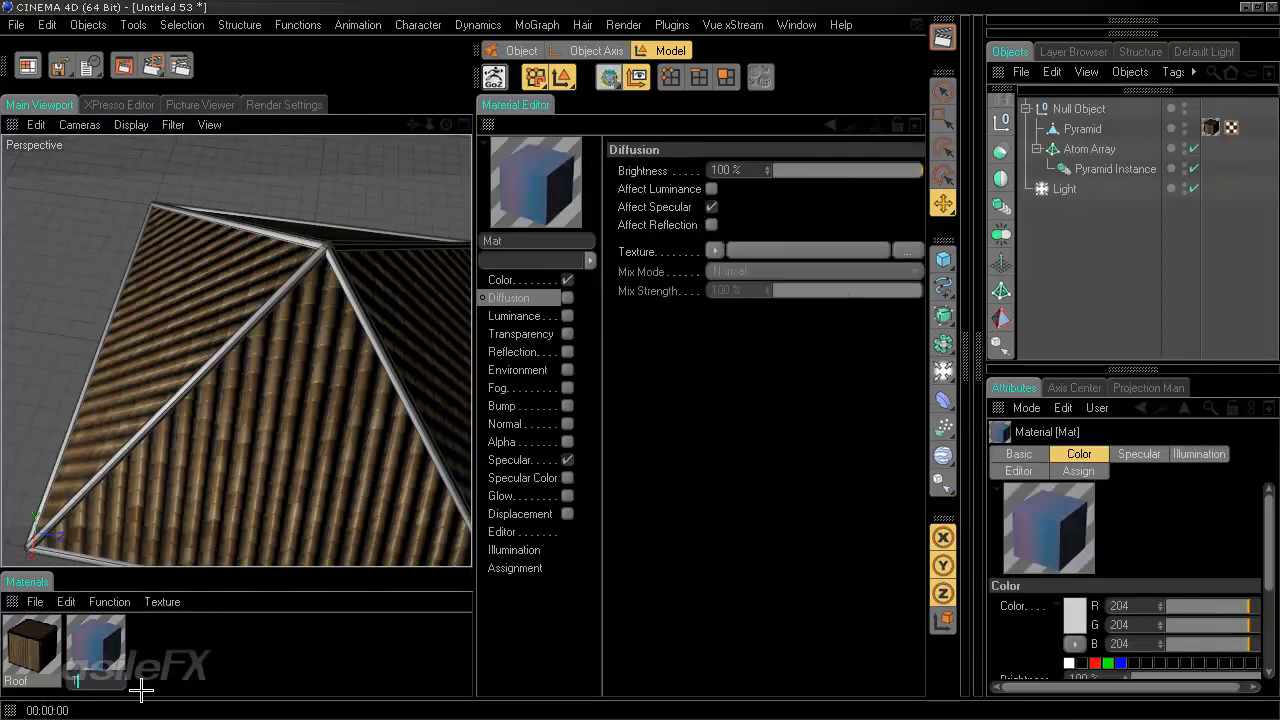
pyautogui.write('Tile Strip')
pyautogui.press('Return')
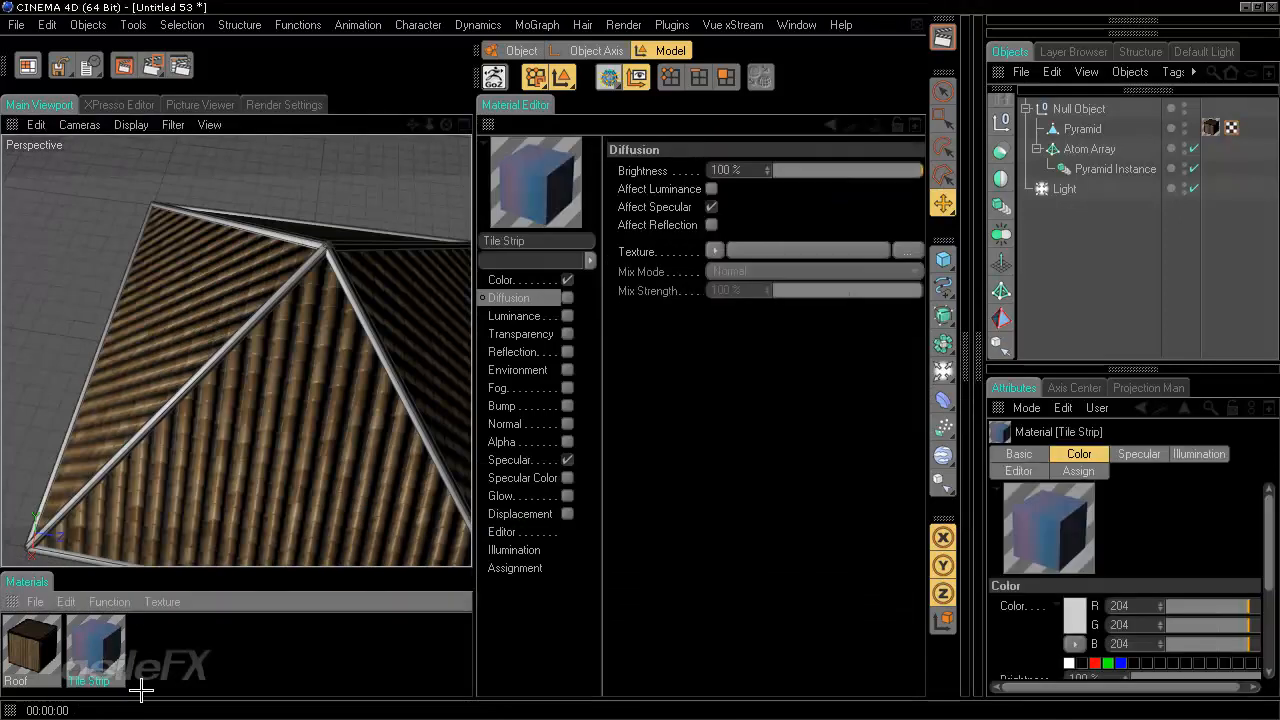
# - Copy the Color channel's TileStrip.tif texture and paste it into the enabled Diffusion channel
pyautogui.click(567, 279)
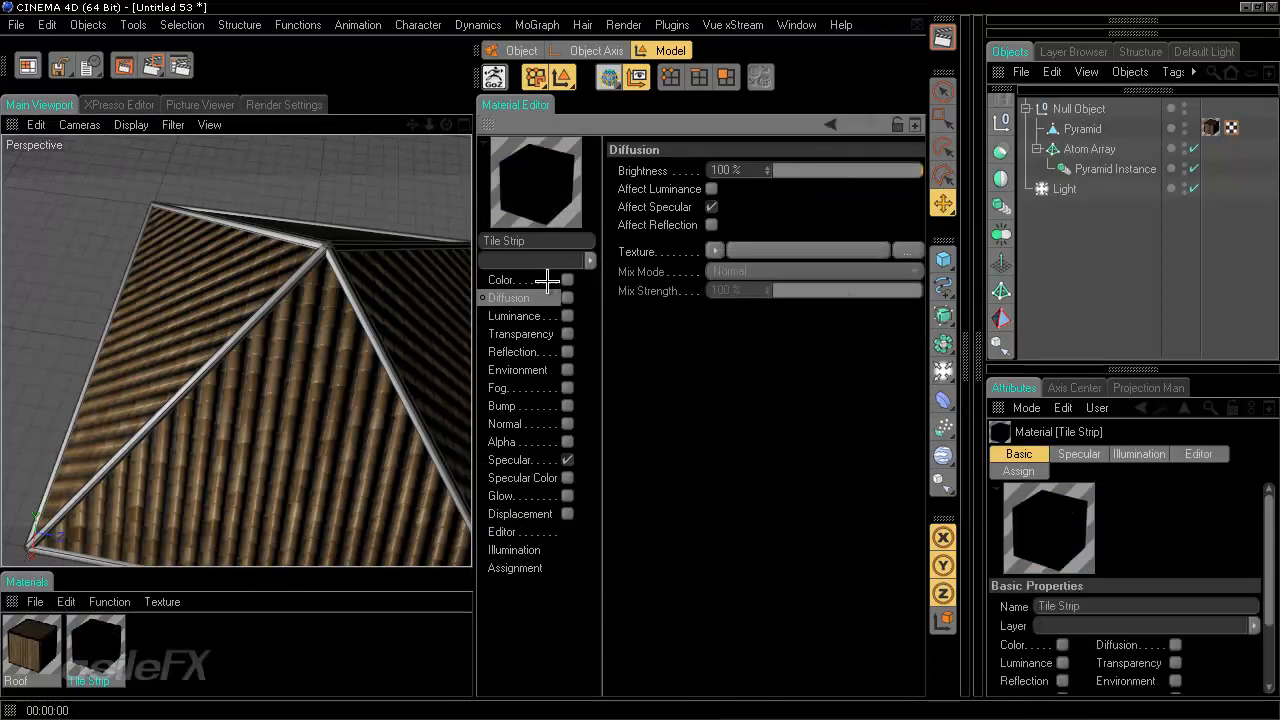
pyautogui.click(567, 280)
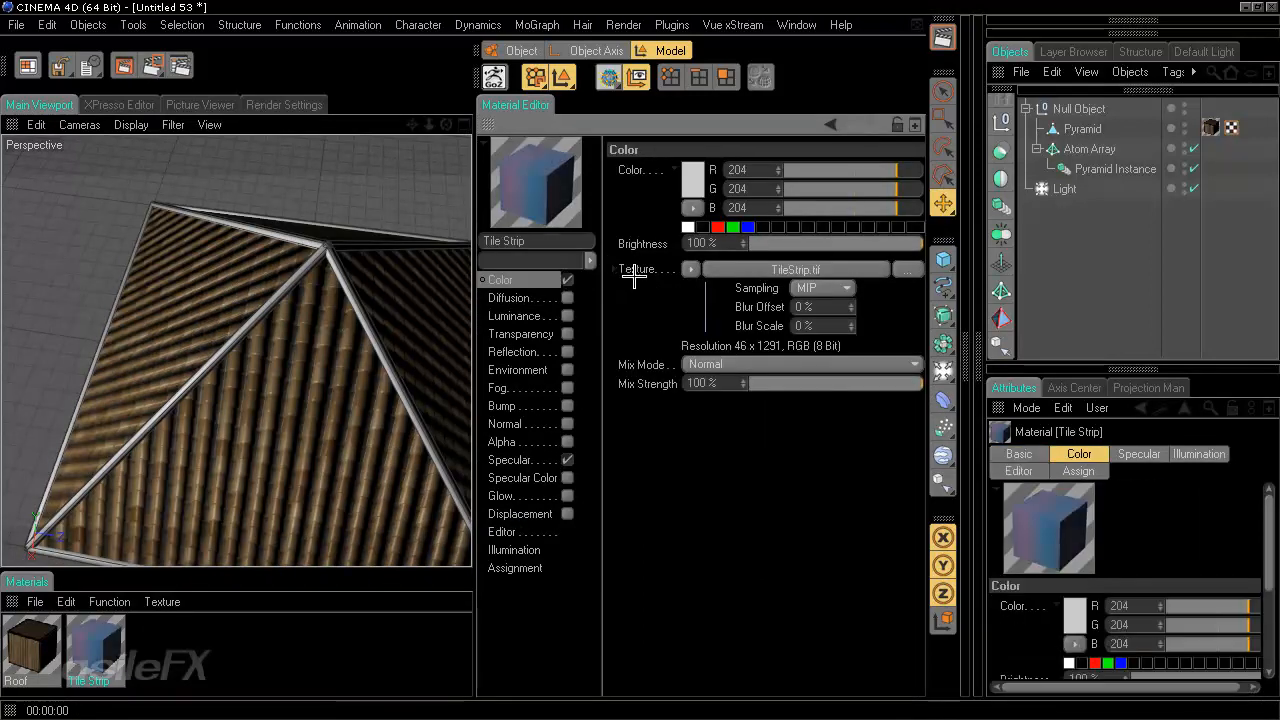
pyautogui.rightClick(634, 269)
pyautogui.click(668, 332)
pyautogui.click(567, 298)
pyautogui.rightClick(655, 254)
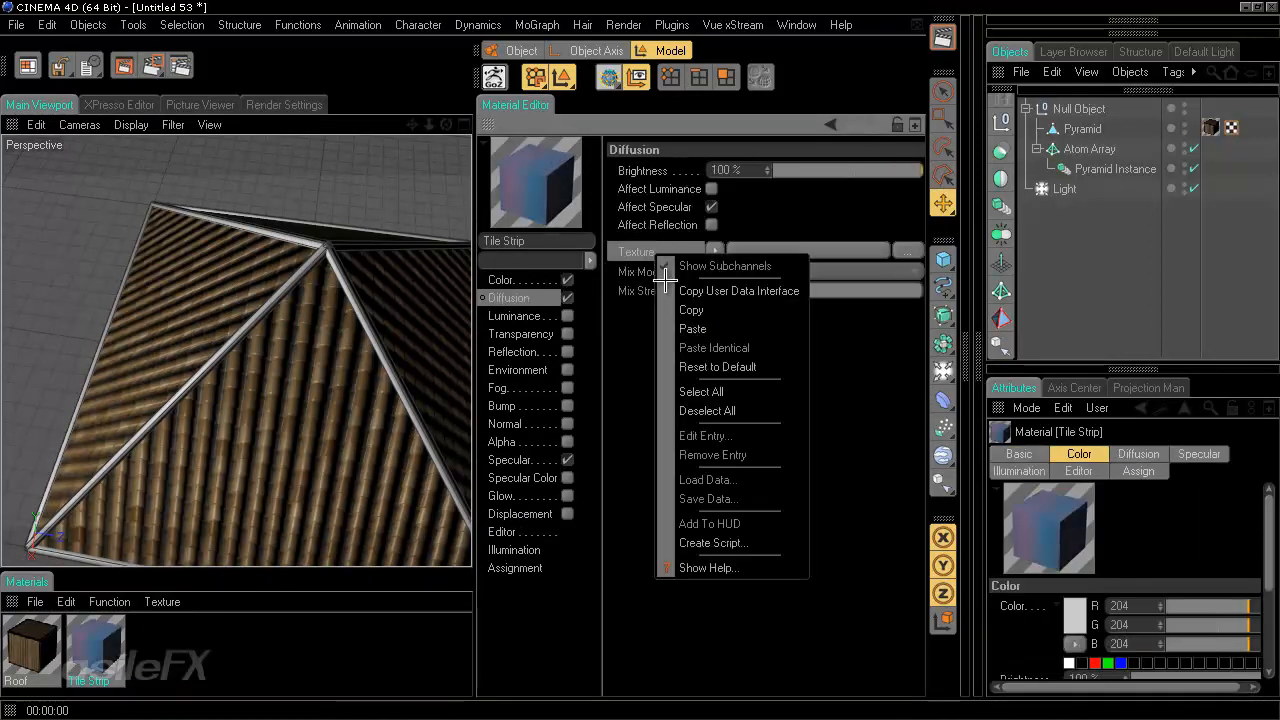
pyautogui.click(688, 326)
# - Enable the Normal channel with the pasted TileStrip.tif using its Material Normal layer set, and enable Flip X (Red)
pyautogui.click(567, 424)
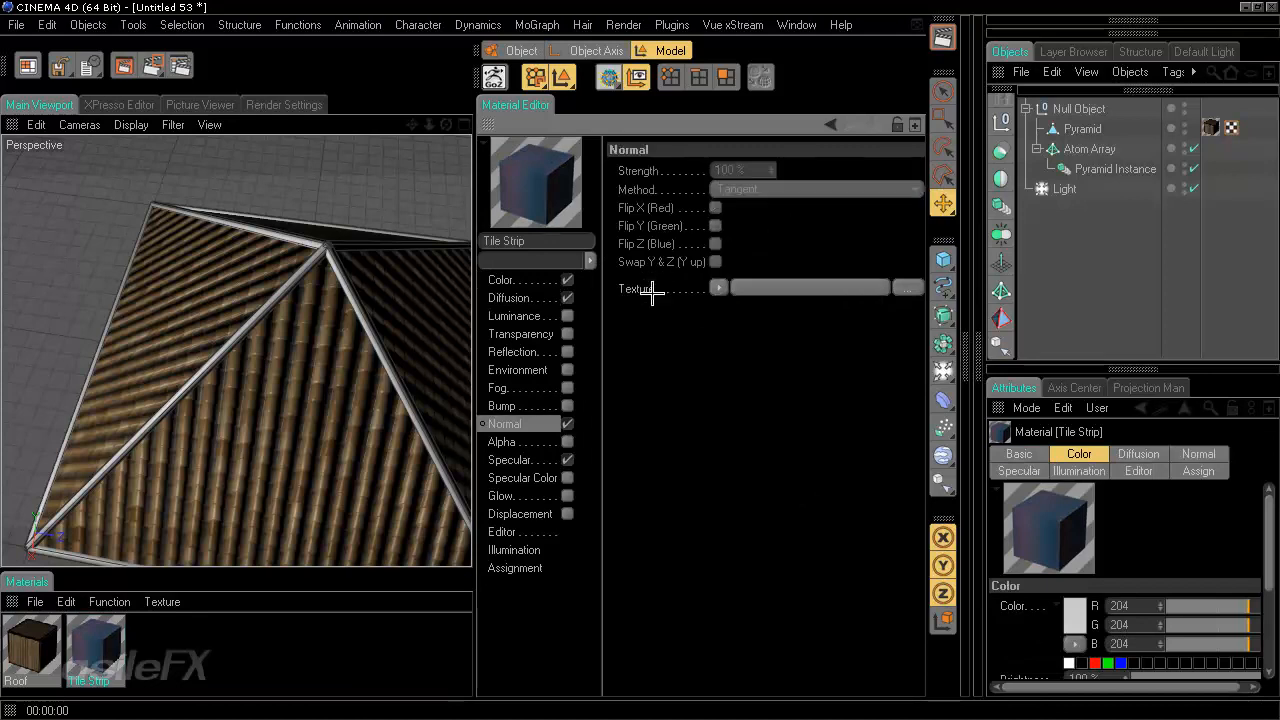
pyautogui.rightClick(651, 288)
pyautogui.click(690, 366)
pyautogui.click(745, 288)
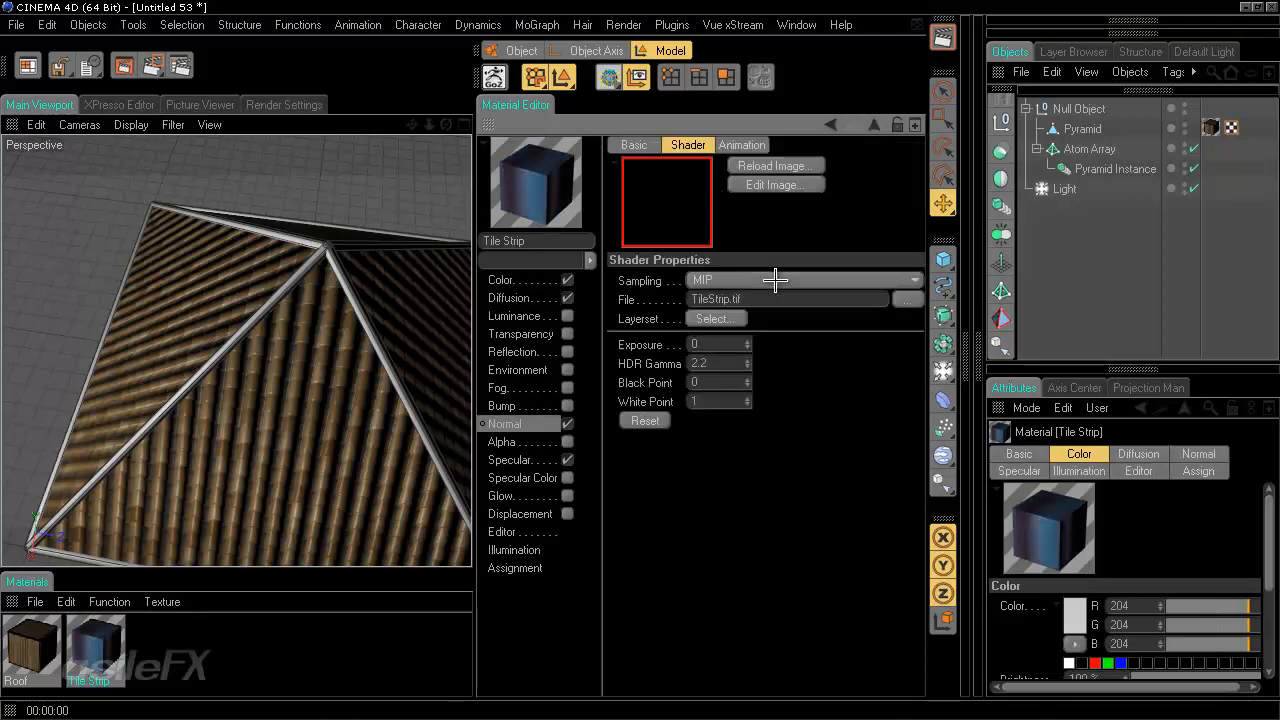
pyautogui.click(715, 310)
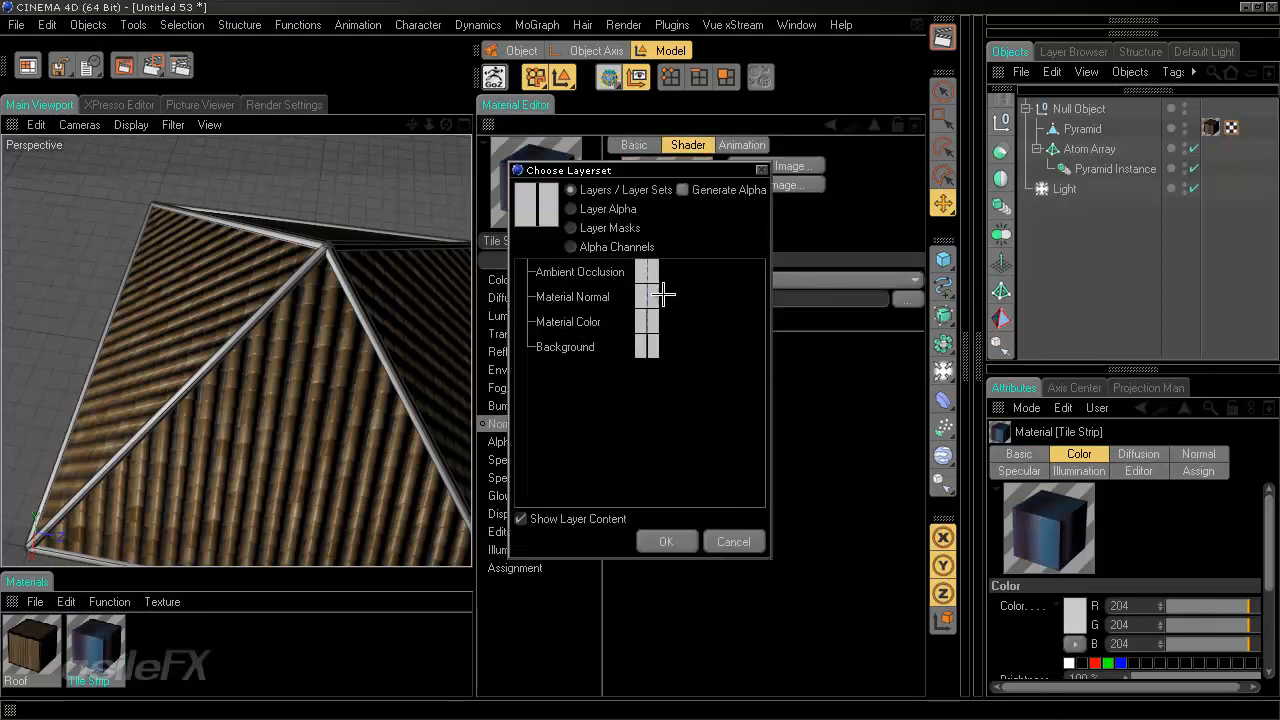
pyautogui.click(651, 298)
pyautogui.click(667, 541)
pyautogui.click(831, 125)
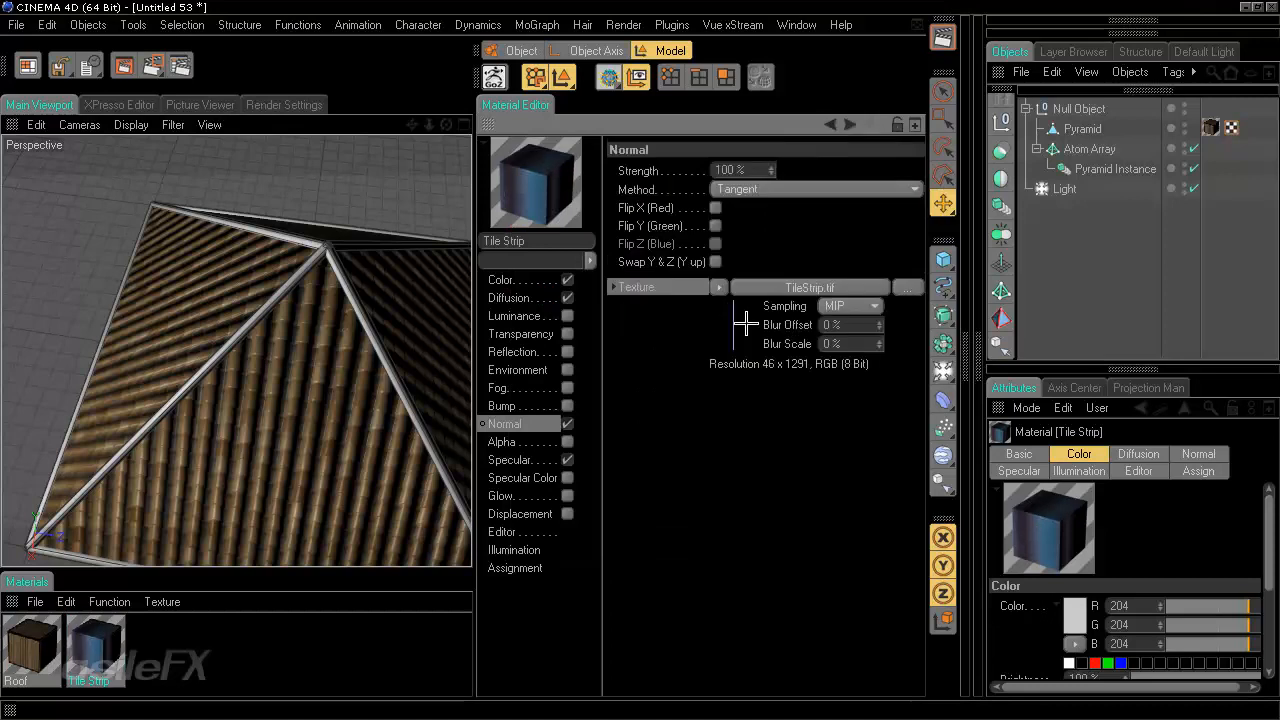
pyautogui.click(715, 208)
# - Set the Diffusion texture's layer set to Ambient Occlusion and its Black Point to 0.4
pyautogui.click(539, 300)
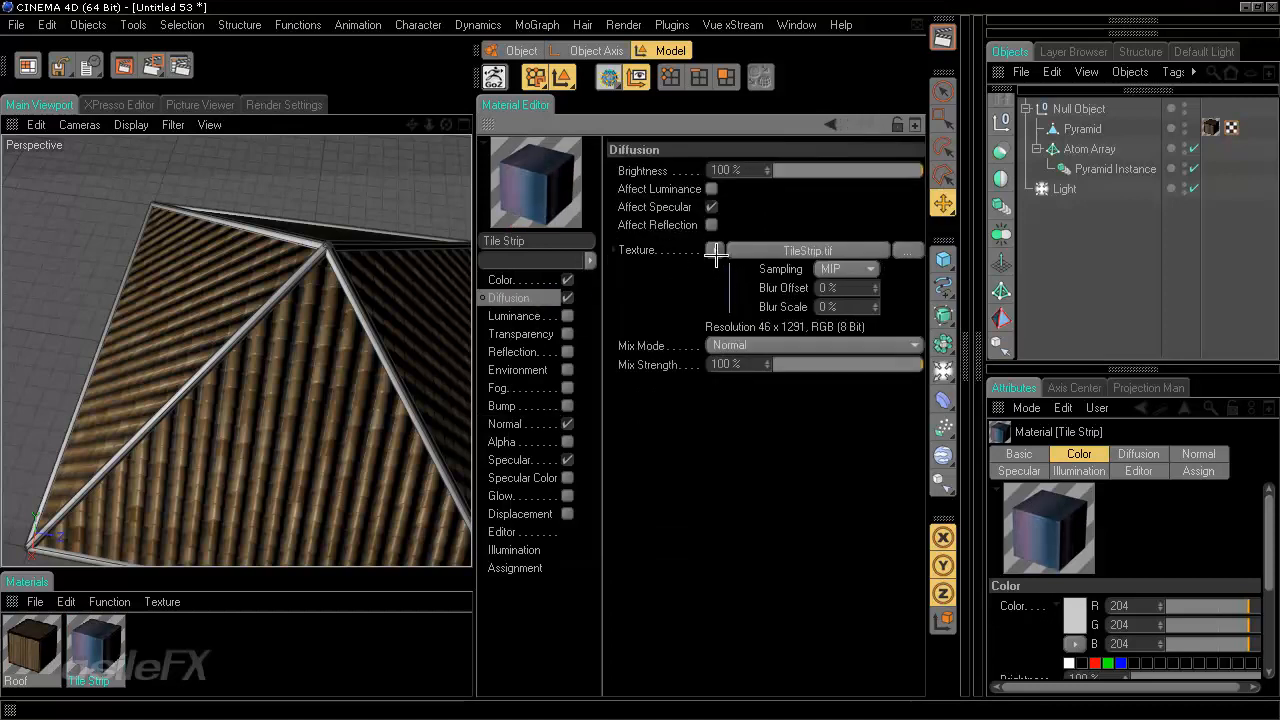
pyautogui.click(785, 250)
pyautogui.click(720, 318)
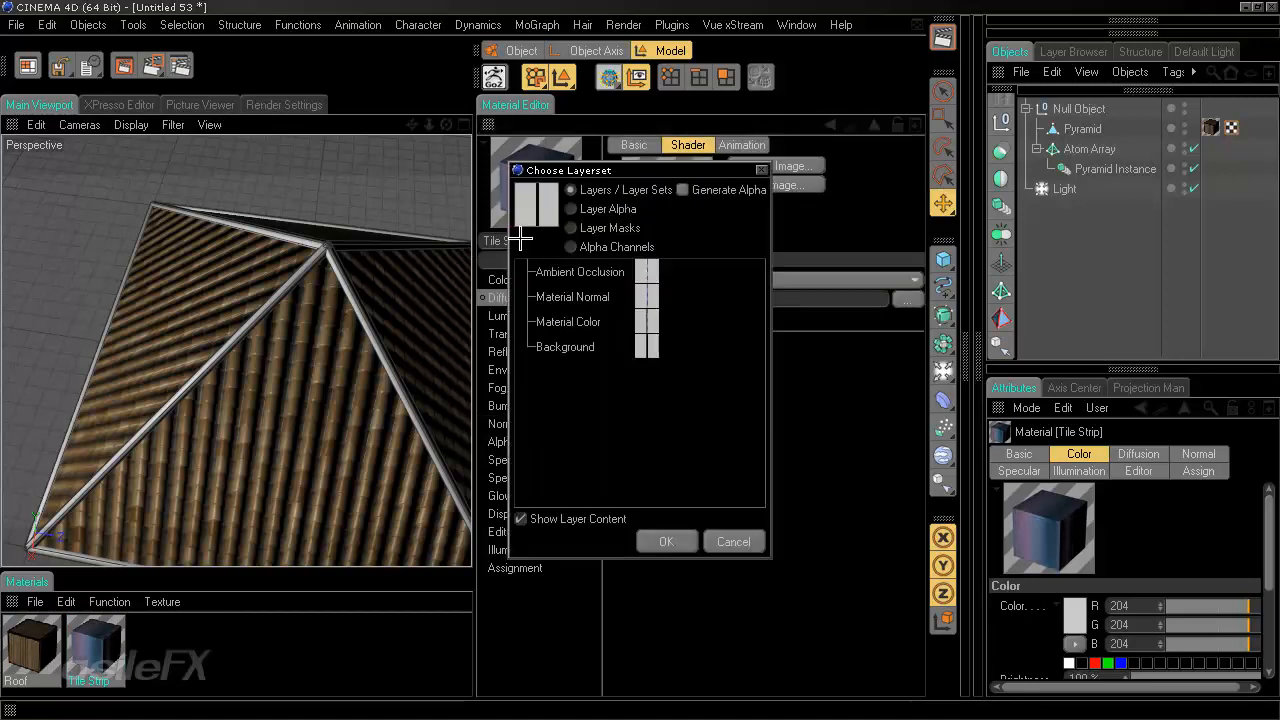
pyautogui.click(545, 277)
pyautogui.click(667, 541)
pyautogui.moveTo(712, 383); pyautogui.dragTo(590, 380)
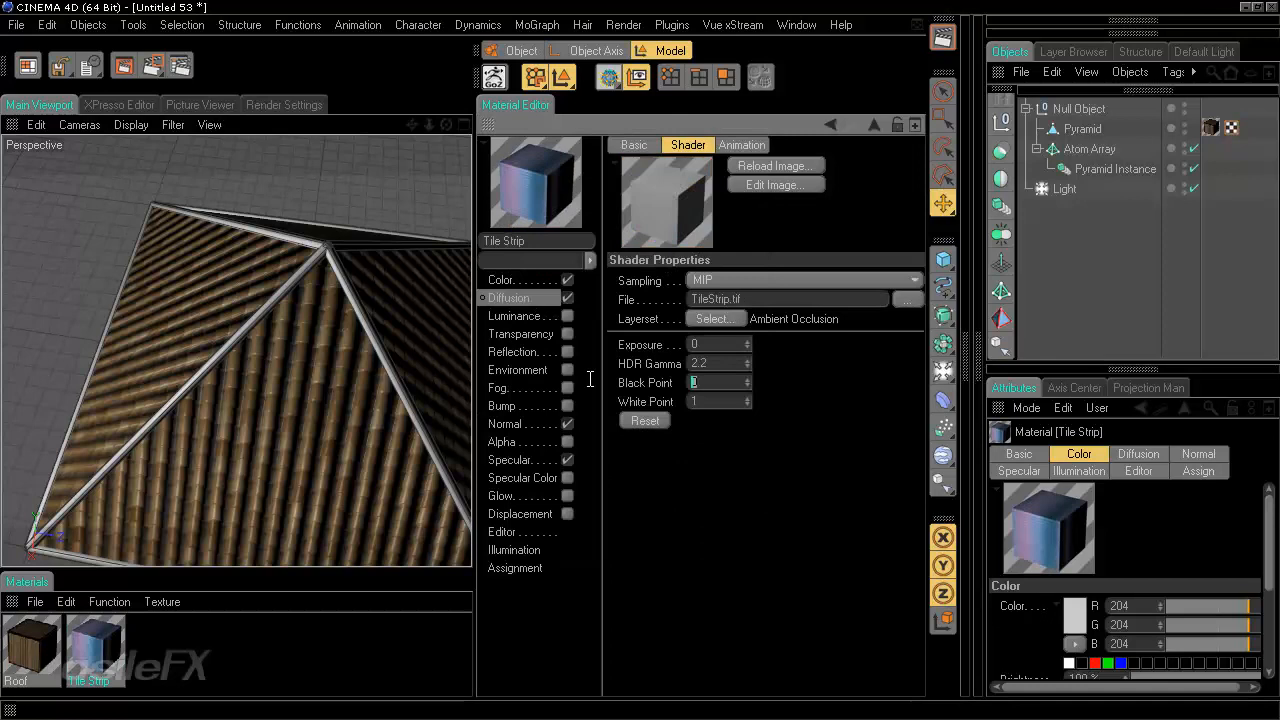
pyautogui.write('0.4')
pyautogui.press('Return')
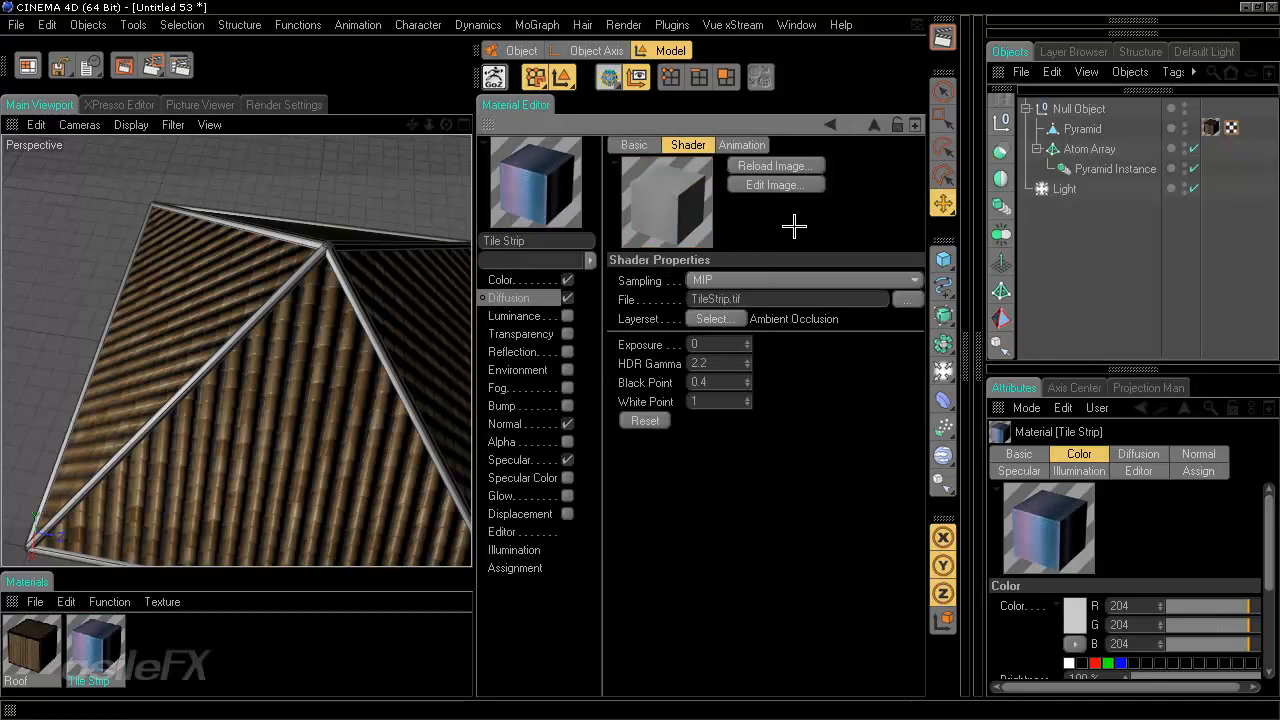
# - Set the Color channel texture's layer set to Material Color
pyautogui.click(830, 124)
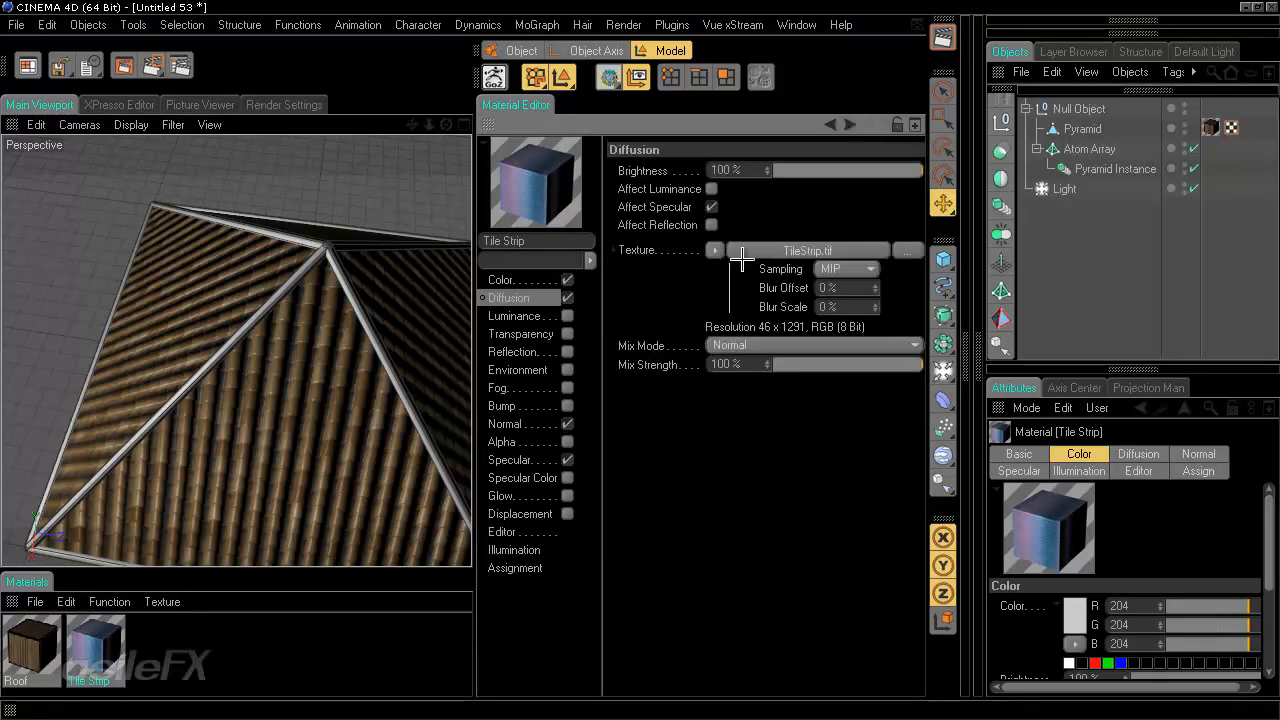
pyautogui.click(505, 280)
pyautogui.click(745, 265)
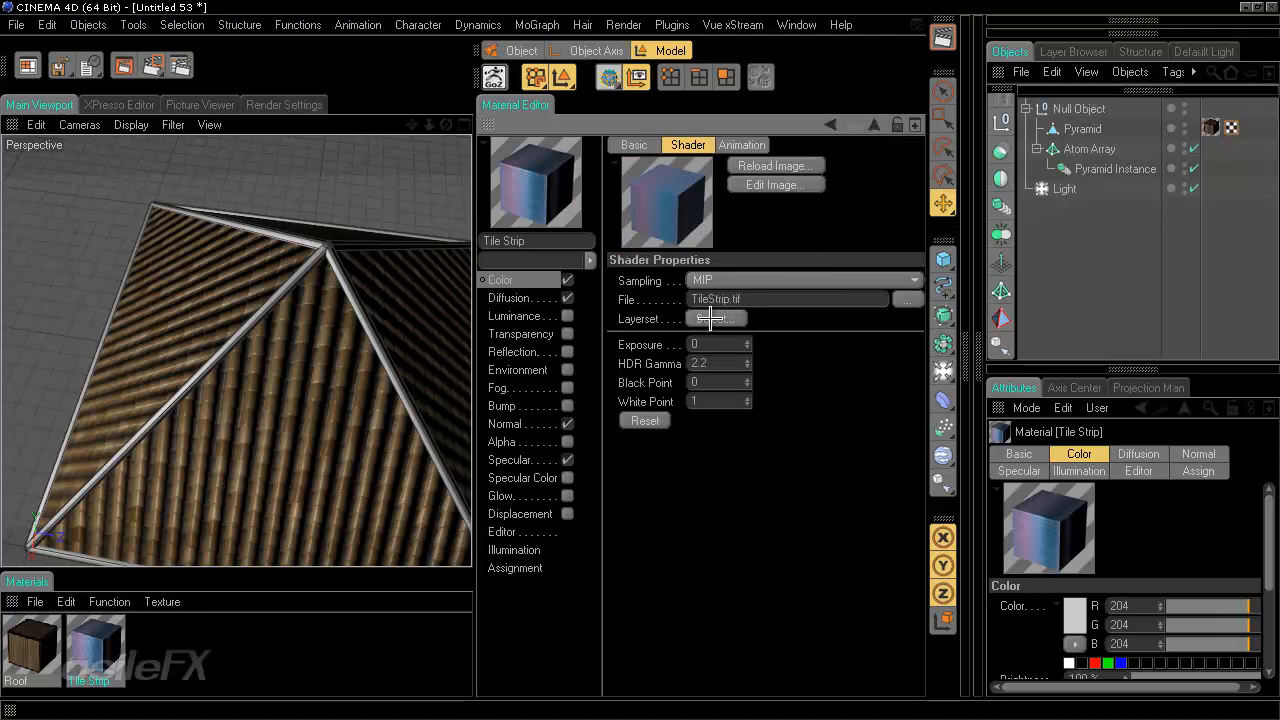
pyautogui.click(710, 318)
pyautogui.click(634, 323)
pyautogui.doubleClick(658, 322)
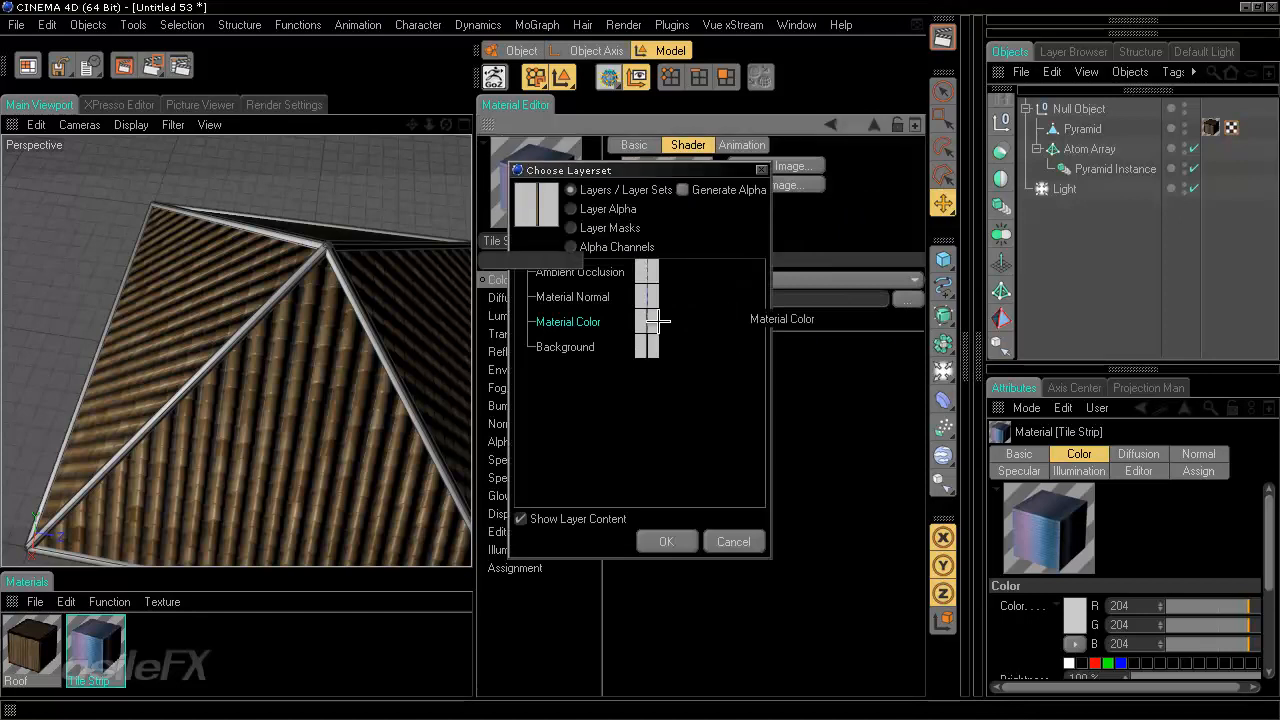
# - Apply the Tile Strip material to the Atom Array and close the Material Editor
pyautogui.moveTo(96, 643); pyautogui.dragTo(1098, 150)
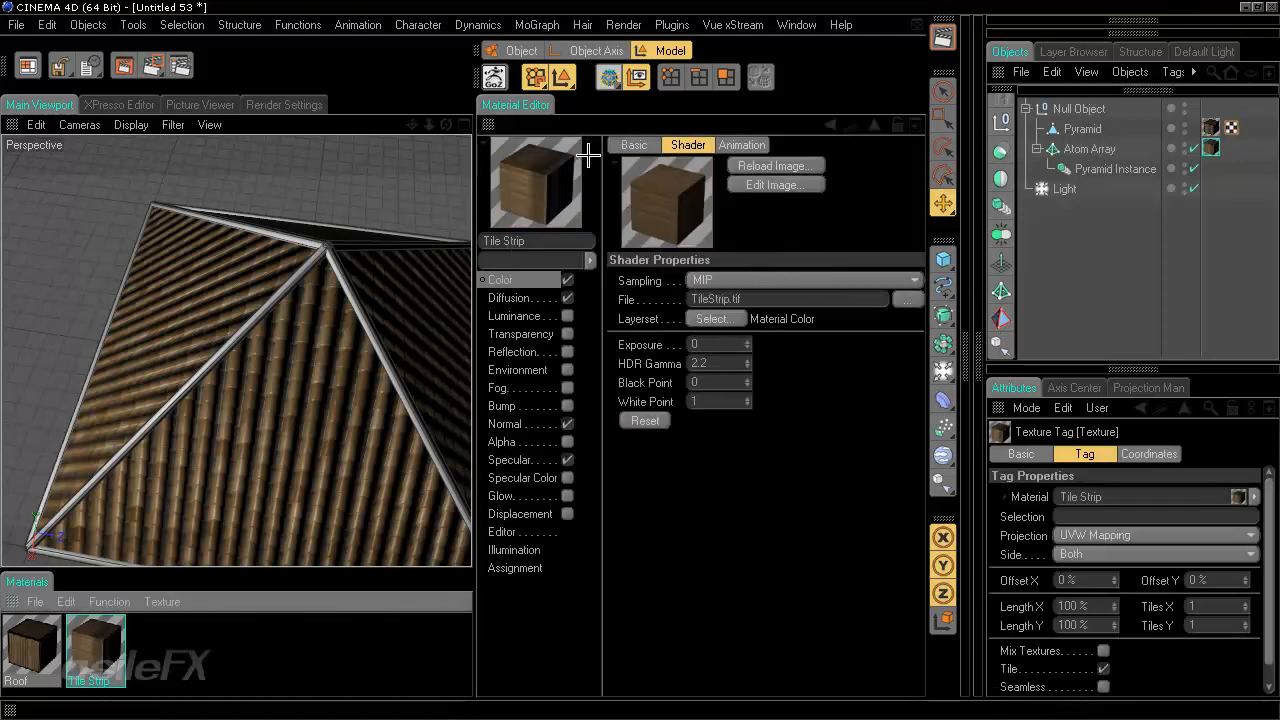
pyautogui.keyDown('ctrl'); pyautogui.click(488, 125); pyautogui.keyUp('ctrl')
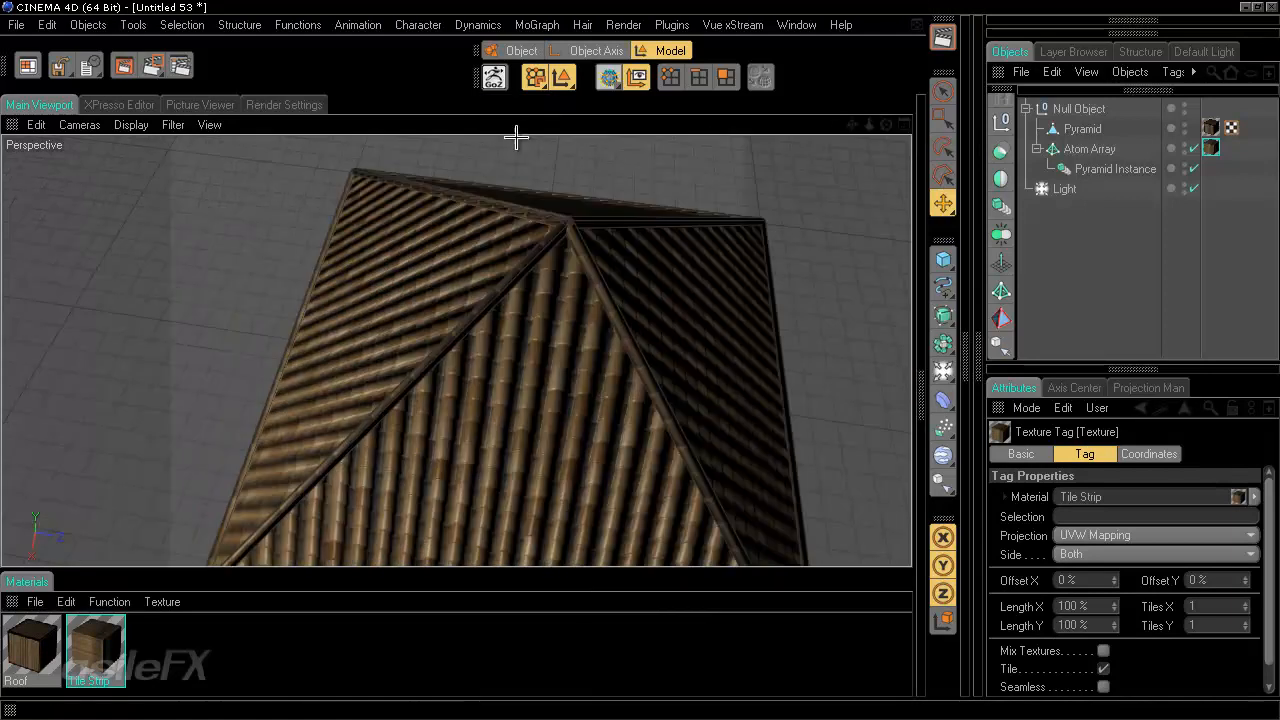
# - Orbit around the roof and render the active view to inspect the tiles
pyautogui.keyDown('alt'); pyautogui.moveTo(743, 377); pyautogui.dragTo(471, 310); pyautogui.keyUp('alt')
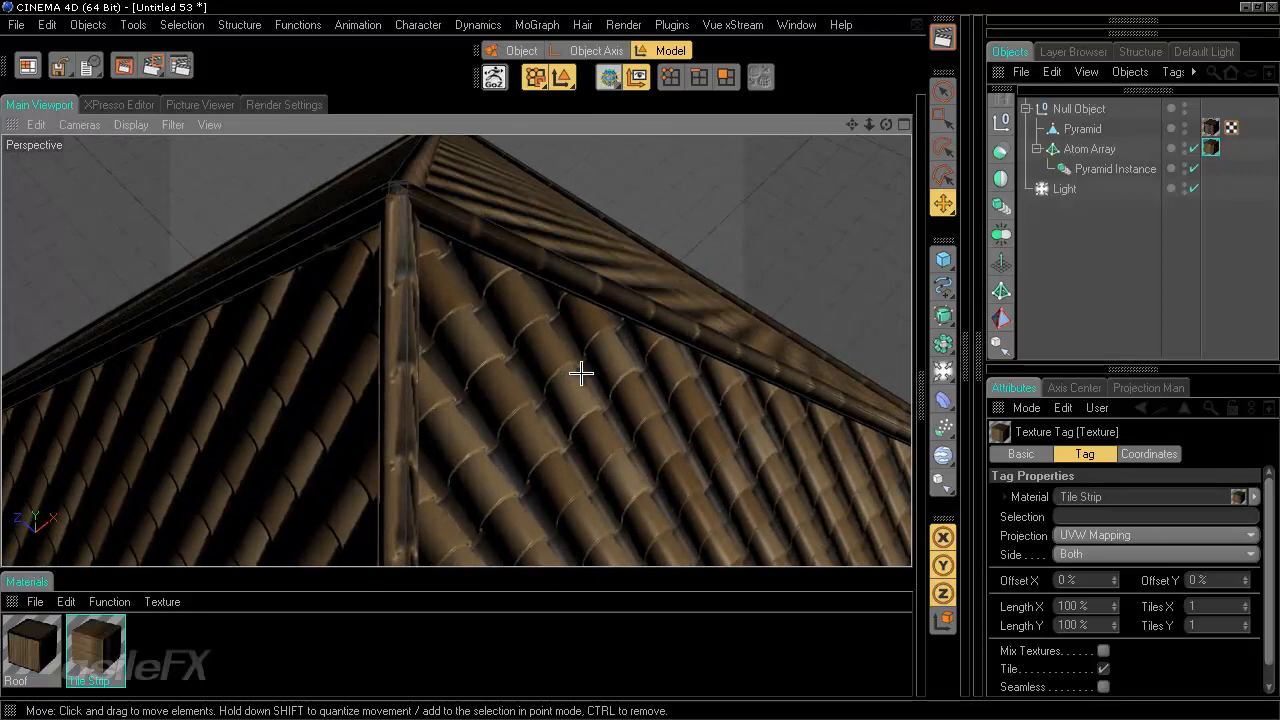
pyautogui.keyDown('alt'); pyautogui.moveTo(563, 370); pyautogui.dragTo(536, 339); pyautogui.keyUp('alt')
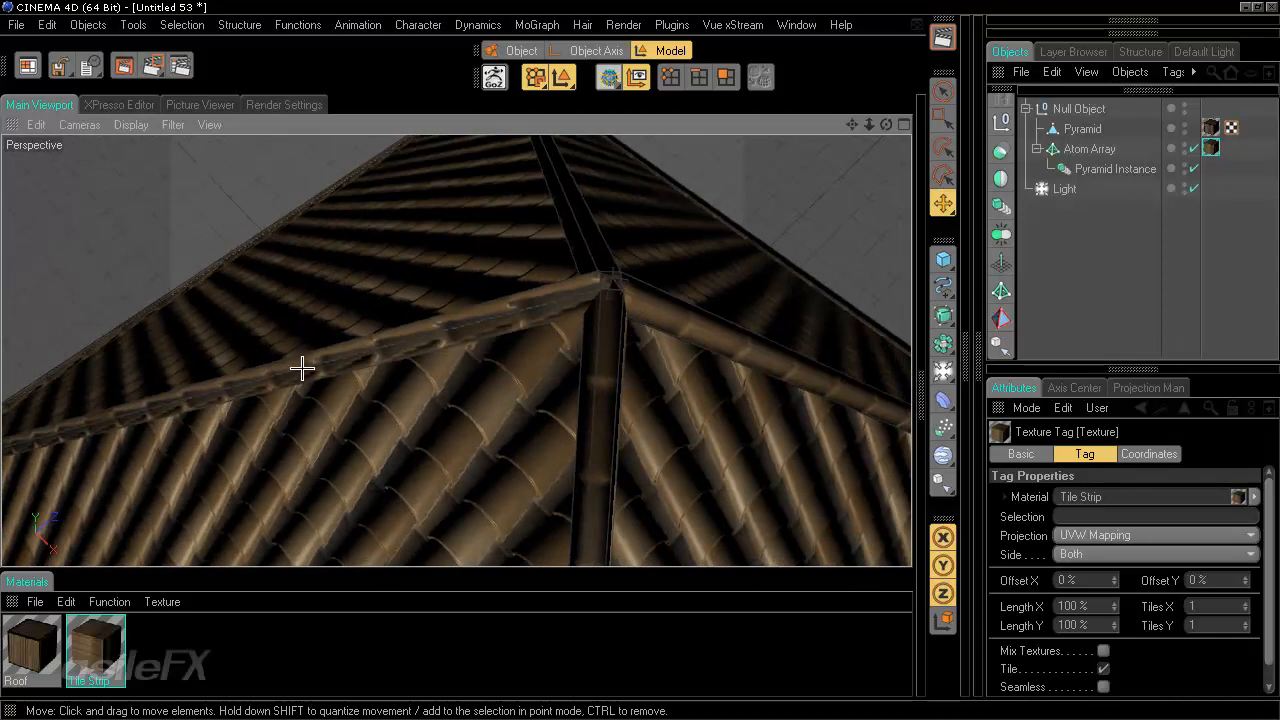
pyautogui.click(942, 37)
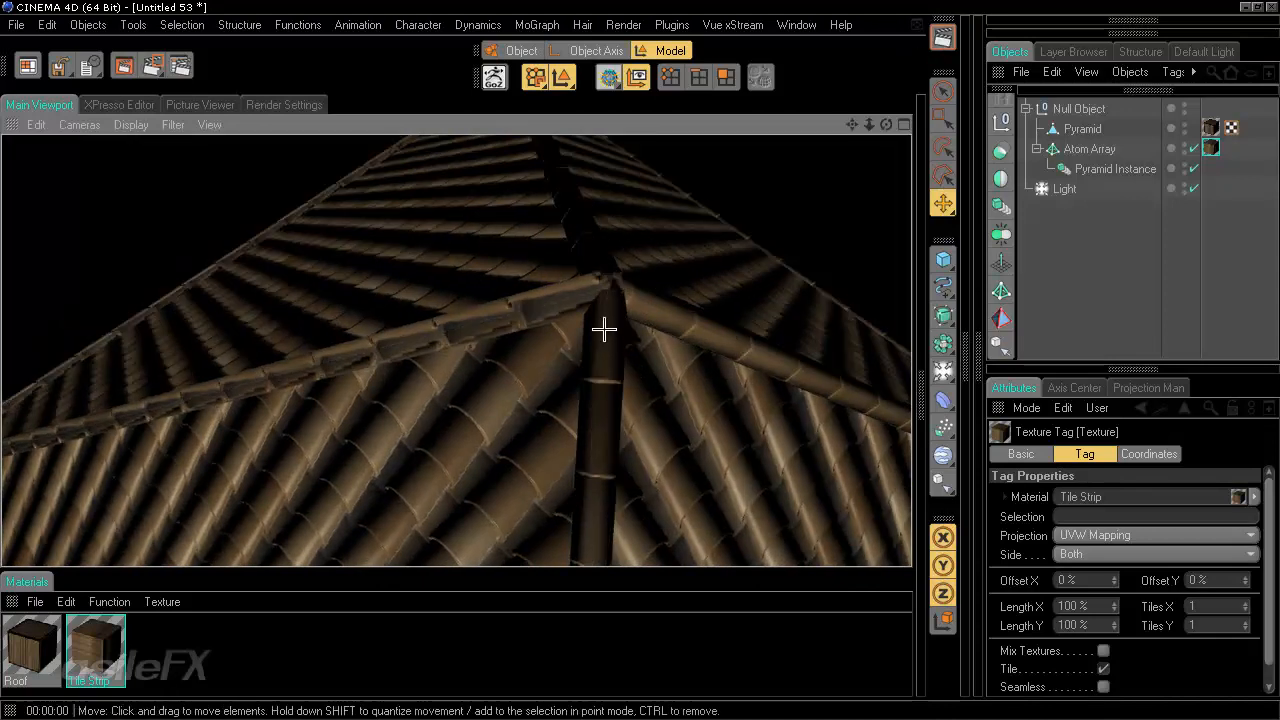
# - Set the Atom Array texture tag's Tiles X to 3
pyautogui.keyDown('alt'); pyautogui.moveTo(728, 426); pyautogui.dragTo(625, 350); pyautogui.keyUp('alt')
pyautogui.write('2')
pyautogui.press('Return')
pyautogui.write('3')
pyautogui.press('Return')
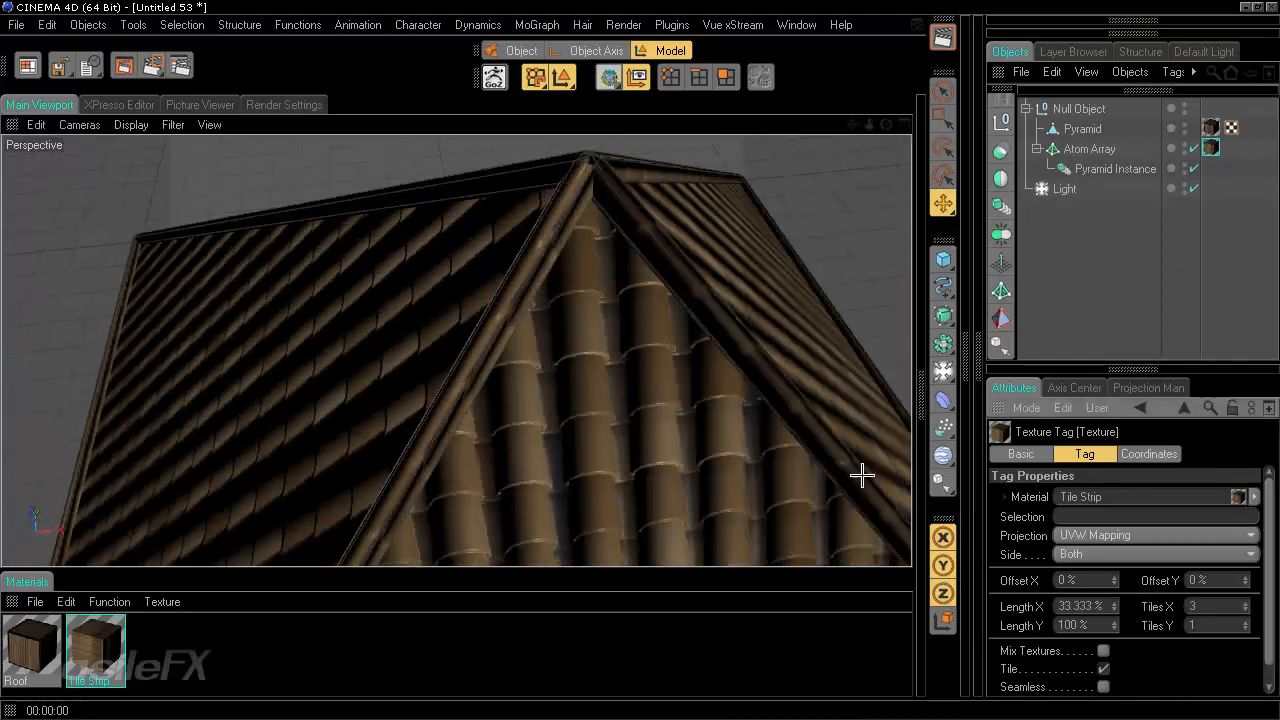
# - Render the active view and inspect the tiled roof from several angles
pyautogui.keyDown('alt'); pyautogui.moveTo(863, 471); pyautogui.dragTo(642, 361); pyautogui.keyUp('alt')
pyautogui.scroll(-3, 642, 361)
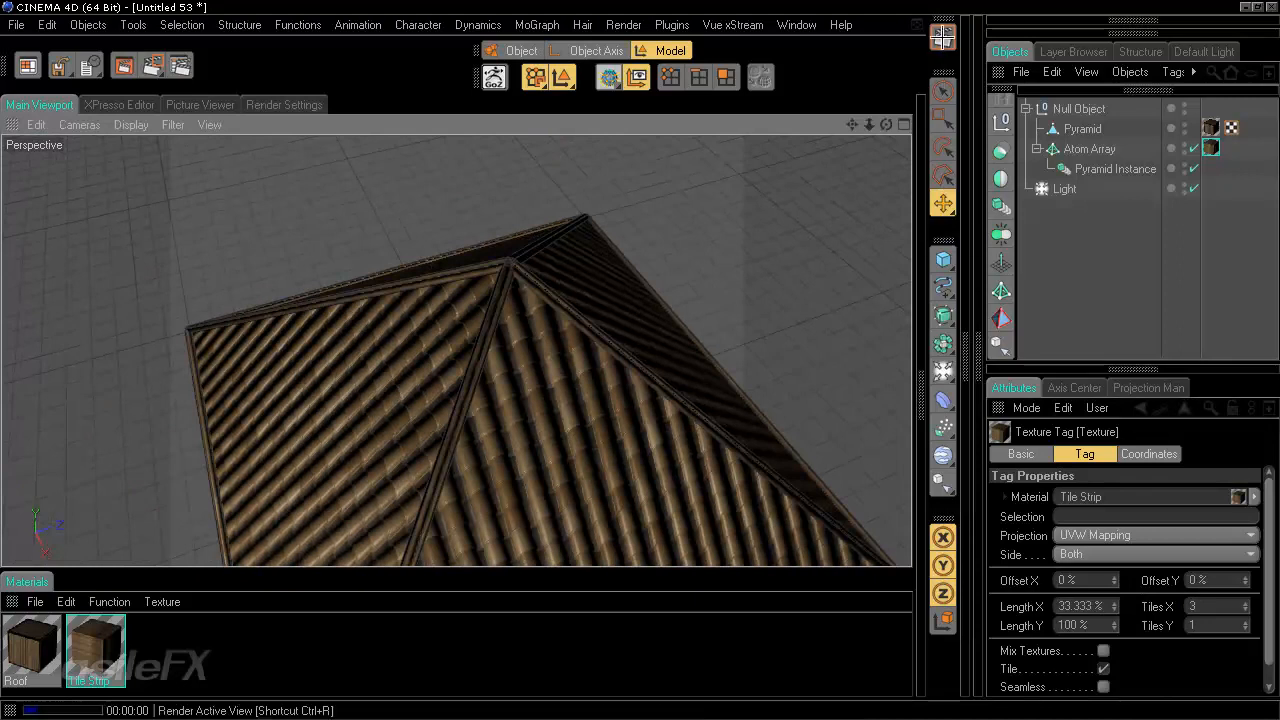
pyautogui.click(943, 37)
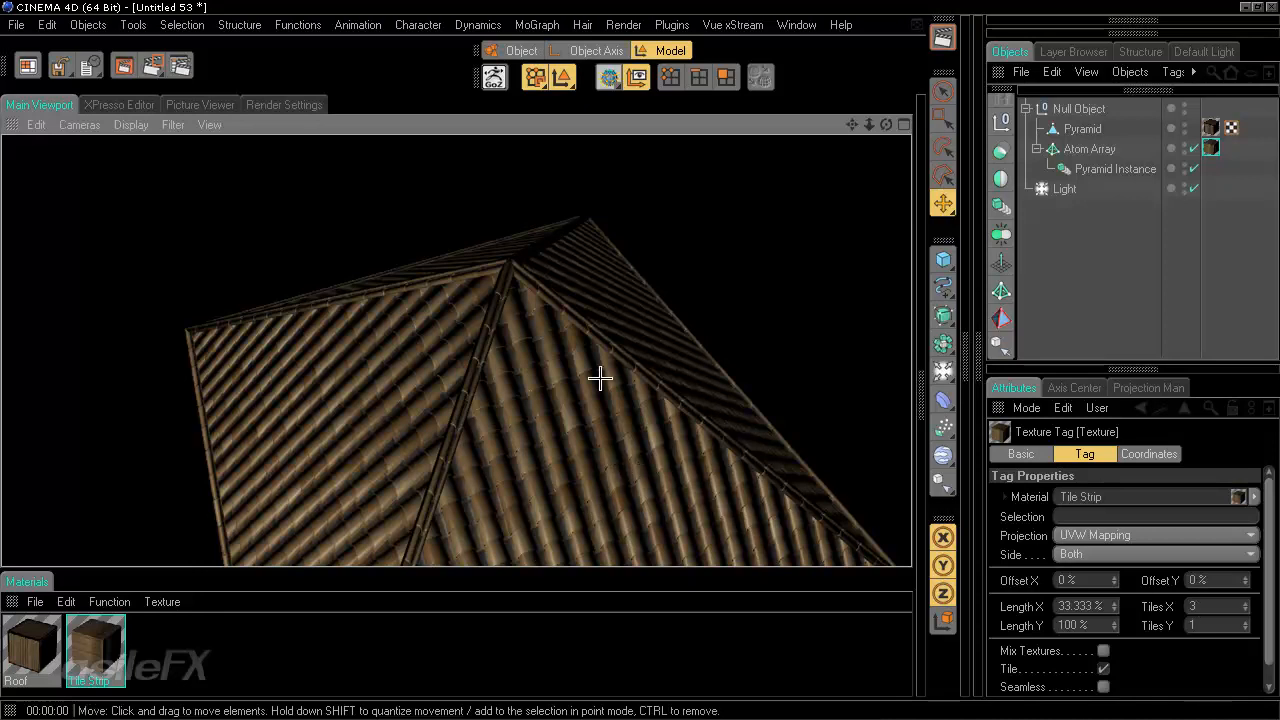
pyautogui.keyDown('alt'); pyautogui.moveTo(621, 398); pyautogui.dragTo(643, 357); pyautogui.keyUp('alt')
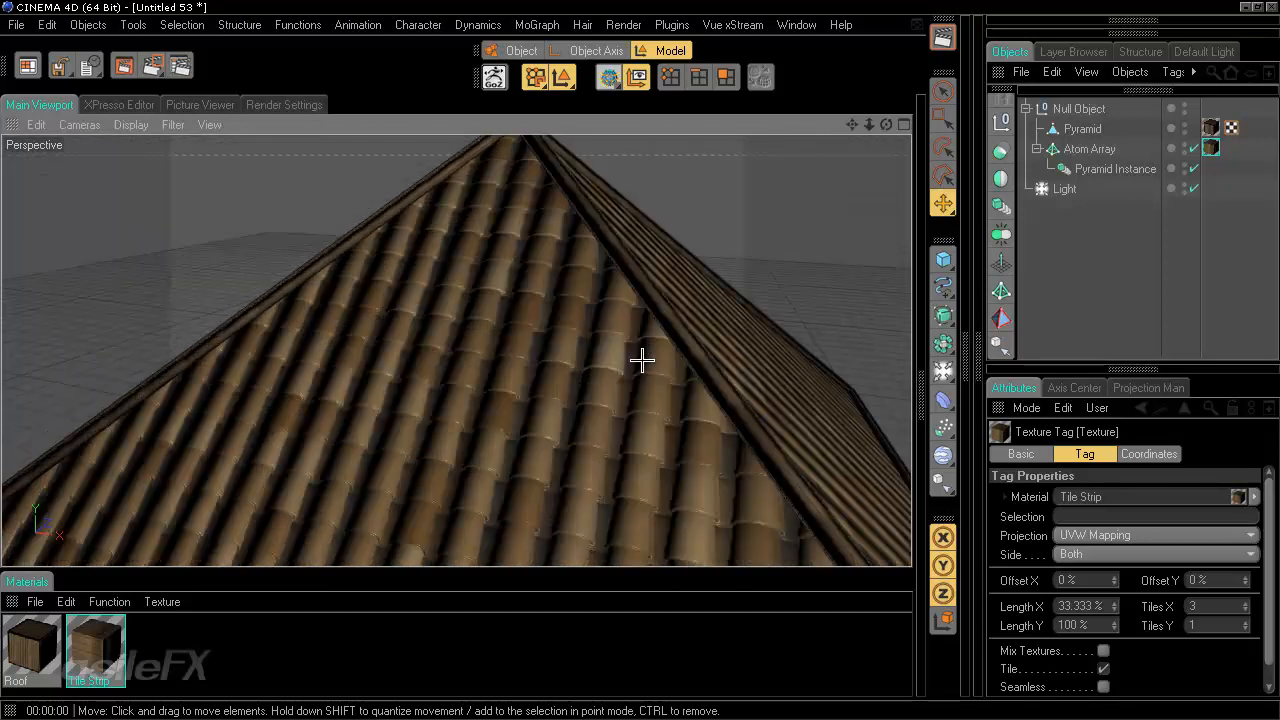
pyautogui.keyDown('alt'); pyautogui.moveTo(760, 327); pyautogui.dragTo(778, 383); pyautogui.keyUp('alt')
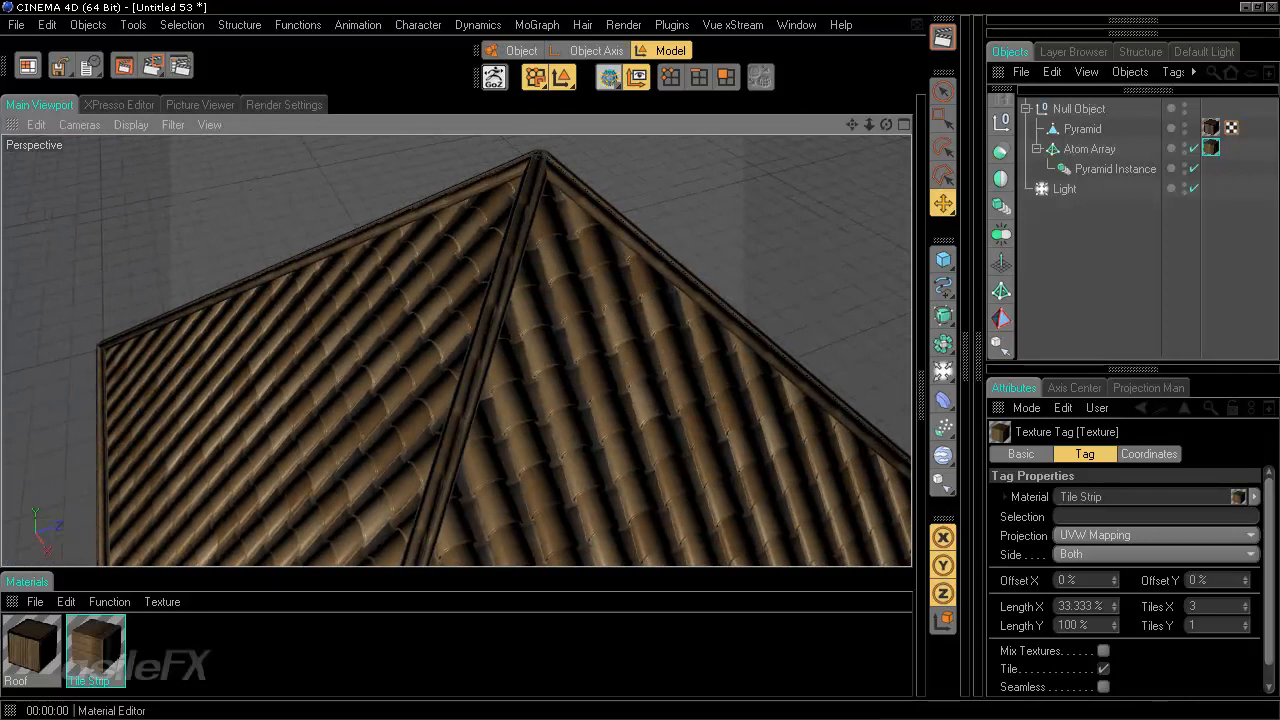
# - Switch to Photoshop and draw a crop box around the whole TileStrip.tif strip
pyautogui.hotkey('alt', 'Tab')
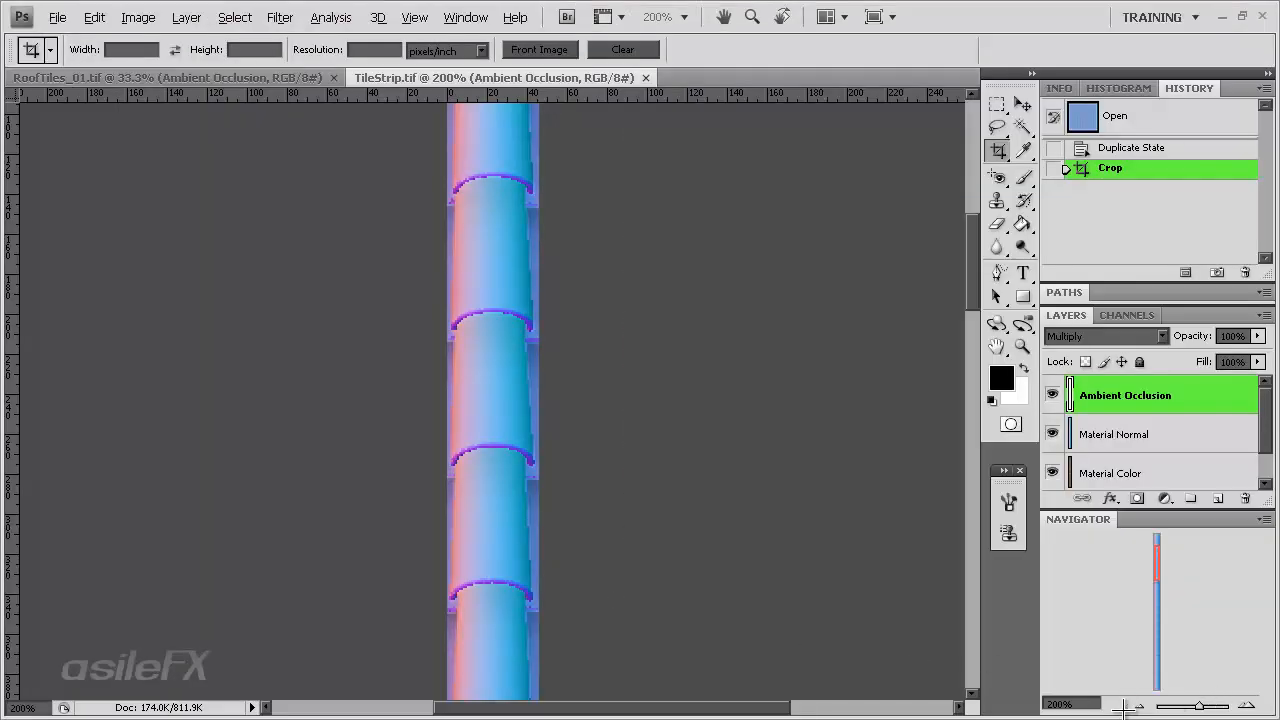
pyautogui.click(1138, 705)
pyautogui.click(1138, 705)
pyautogui.click(1138, 705)
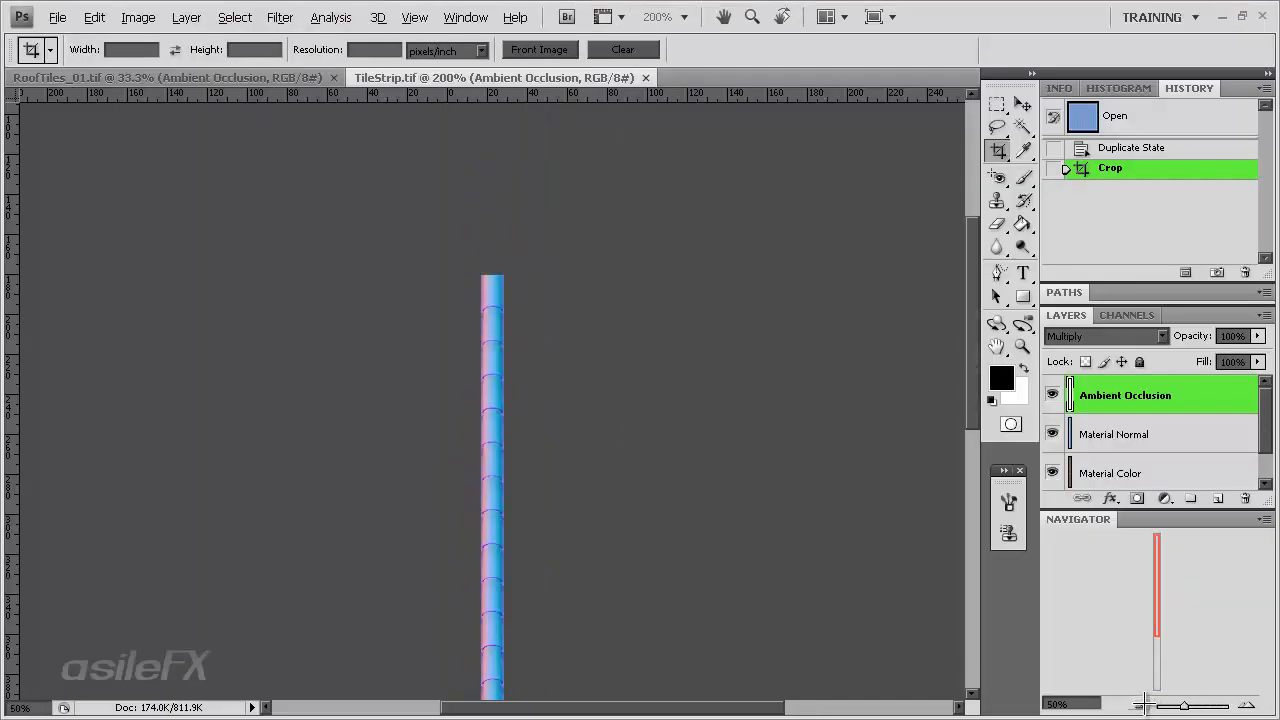
pyautogui.click(1138, 705)
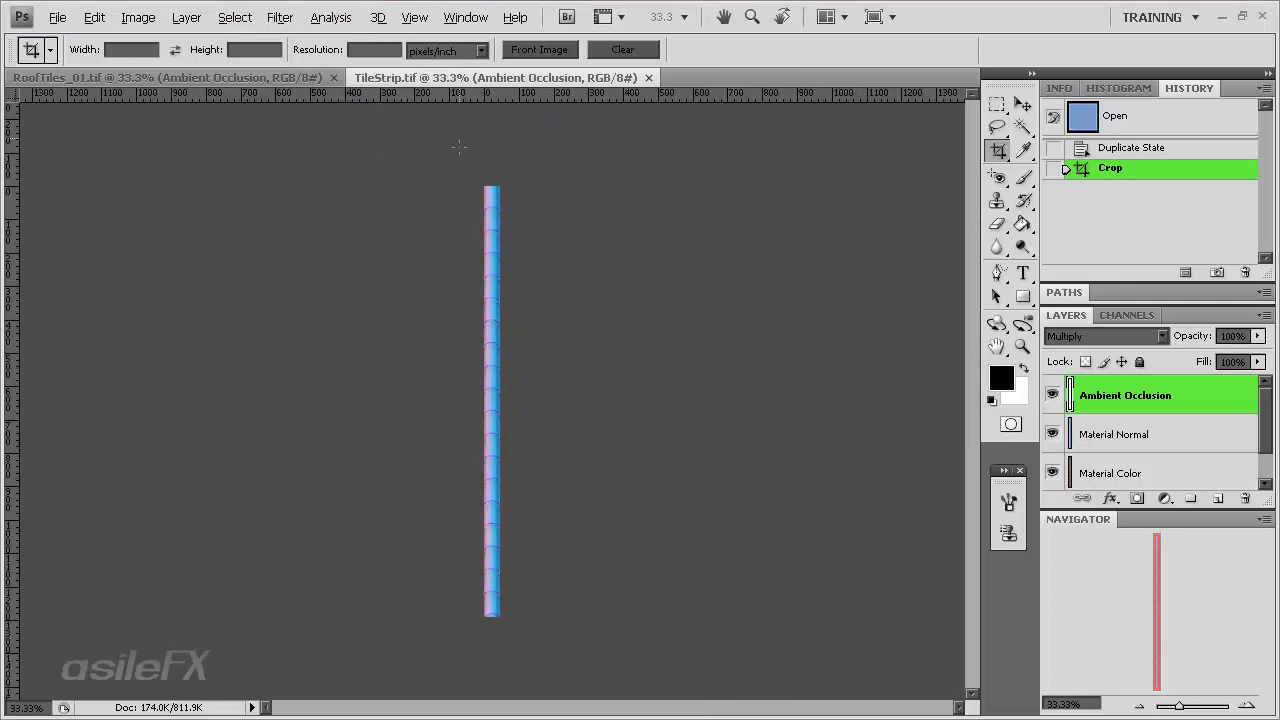
pyautogui.moveTo(459, 147); pyautogui.dragTo(868, 630)
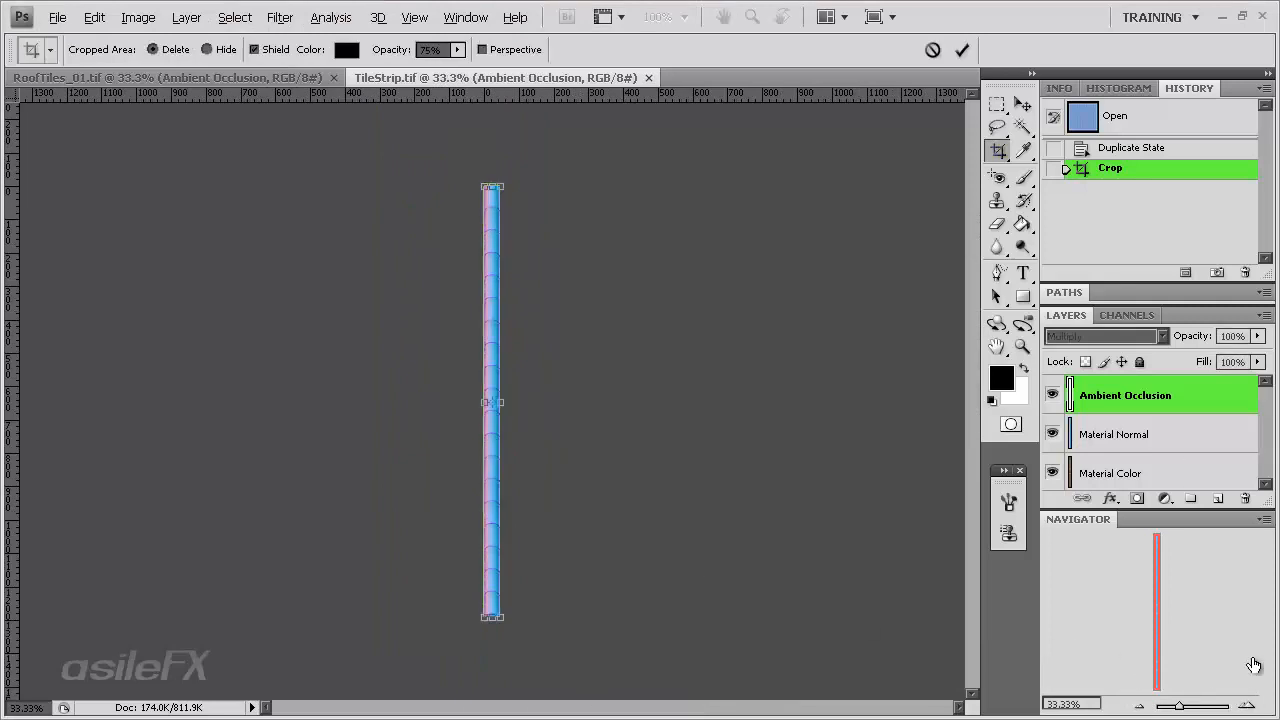
# - Zoom in, trim the crop box's left and right edges inward, and apply the crop
pyautogui.click(1248, 707)
pyautogui.click(1248, 707)
pyautogui.click(1248, 707)
pyautogui.click(1248, 707)
pyautogui.click(1248, 707)
pyautogui.click(1248, 707)
pyautogui.click(1248, 707)
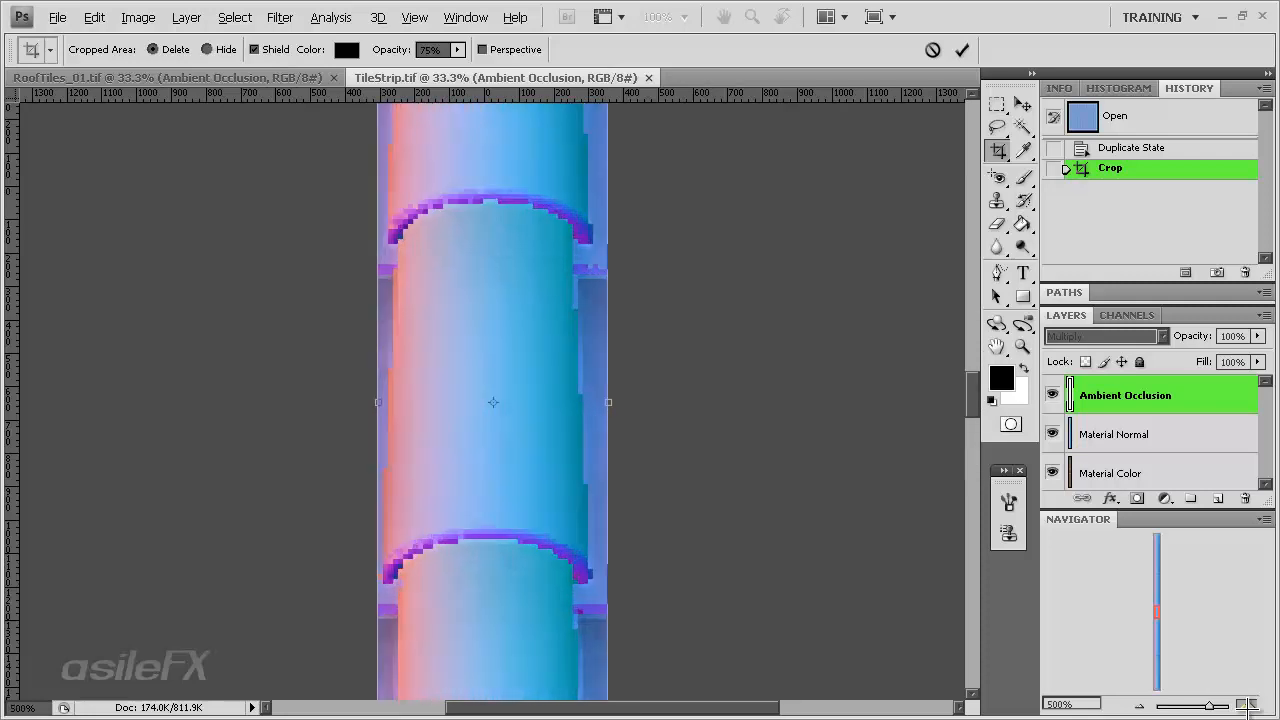
pyautogui.click(1248, 707)
pyautogui.moveTo(636, 404); pyautogui.dragTo(595, 404)
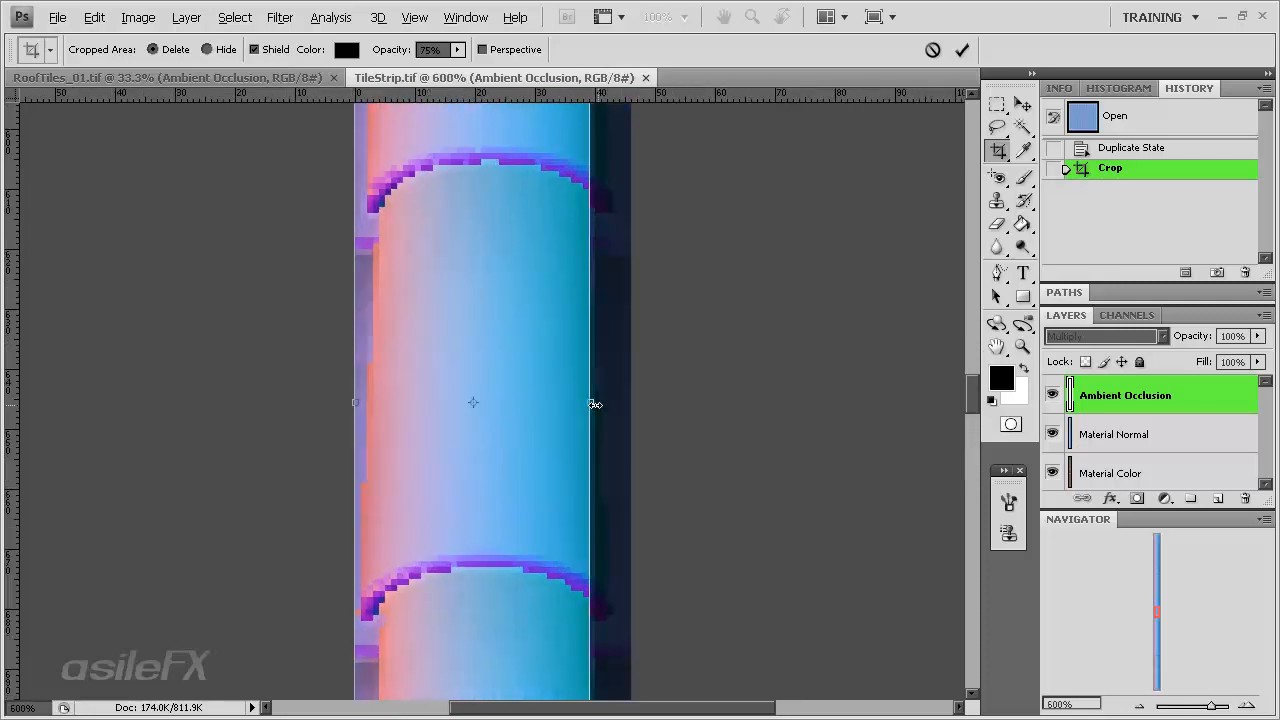
pyautogui.moveTo(360, 401); pyautogui.dragTo(391, 403)
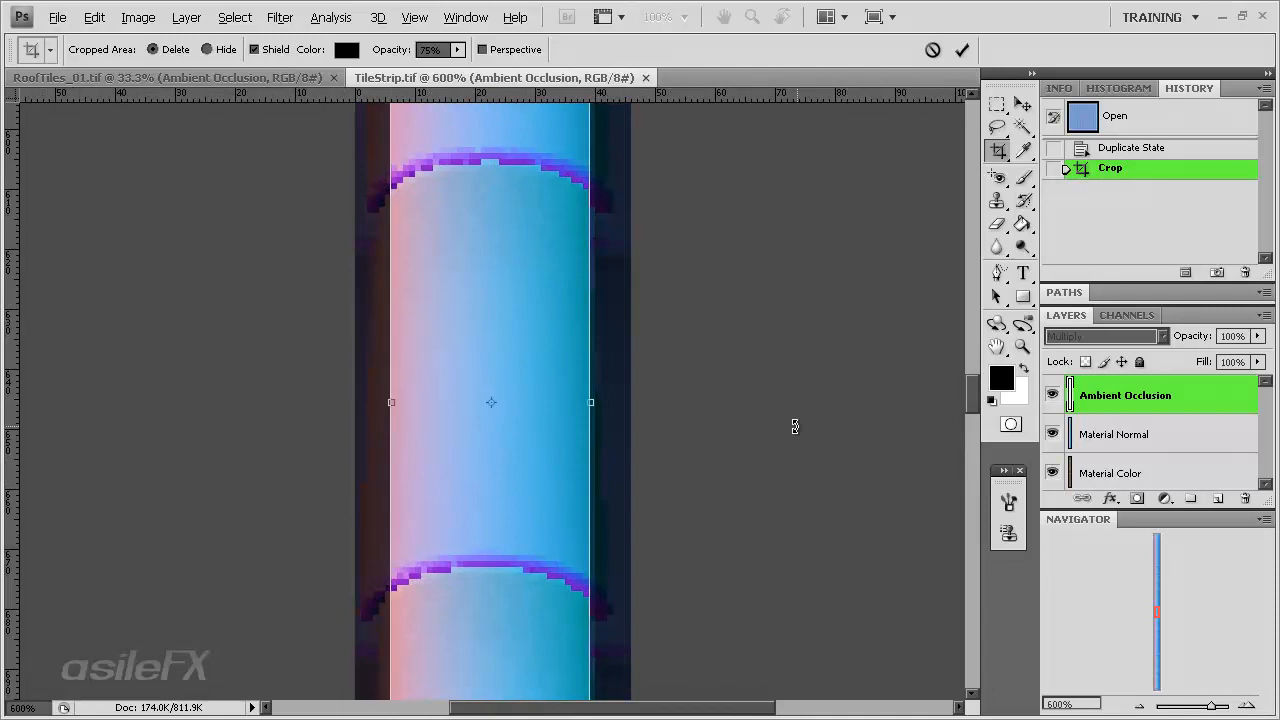
pyautogui.moveTo(589, 401); pyautogui.dragTo(588, 401)
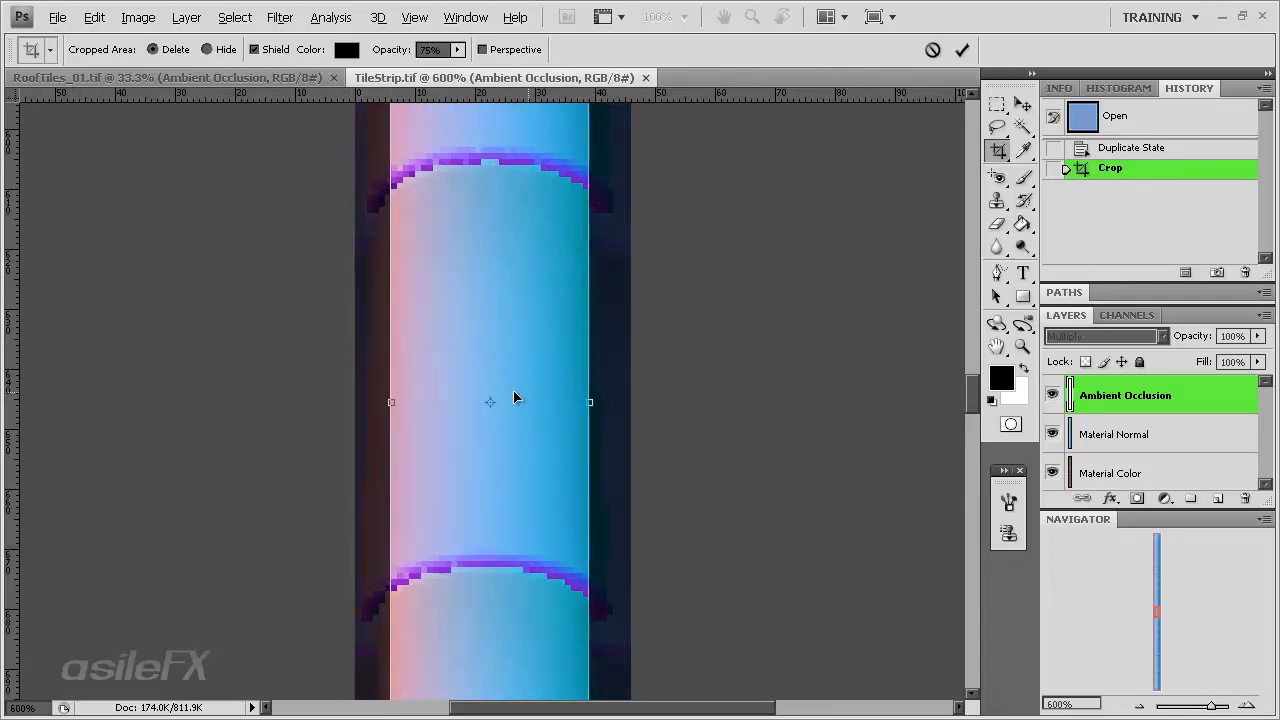
pyautogui.moveTo(389, 402); pyautogui.dragTo(400, 402)
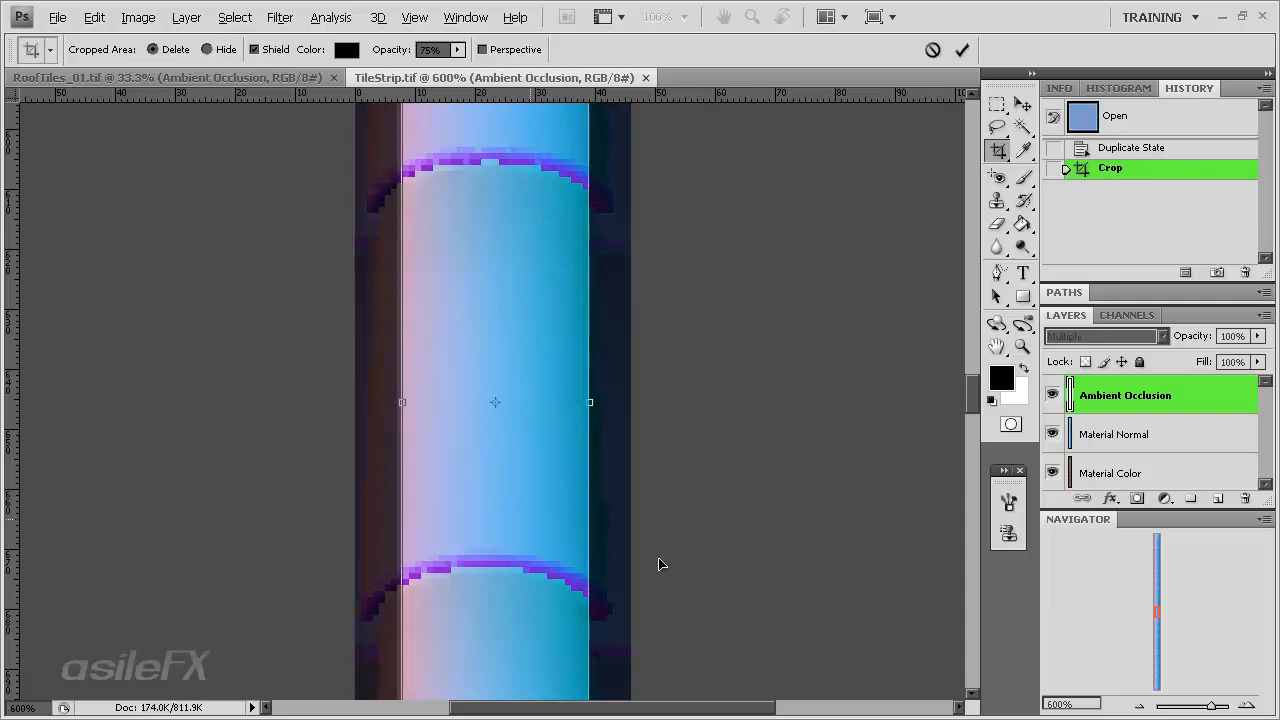
pyautogui.moveTo(973, 399); pyautogui.dragTo(970, 160)
pyautogui.press('Return')
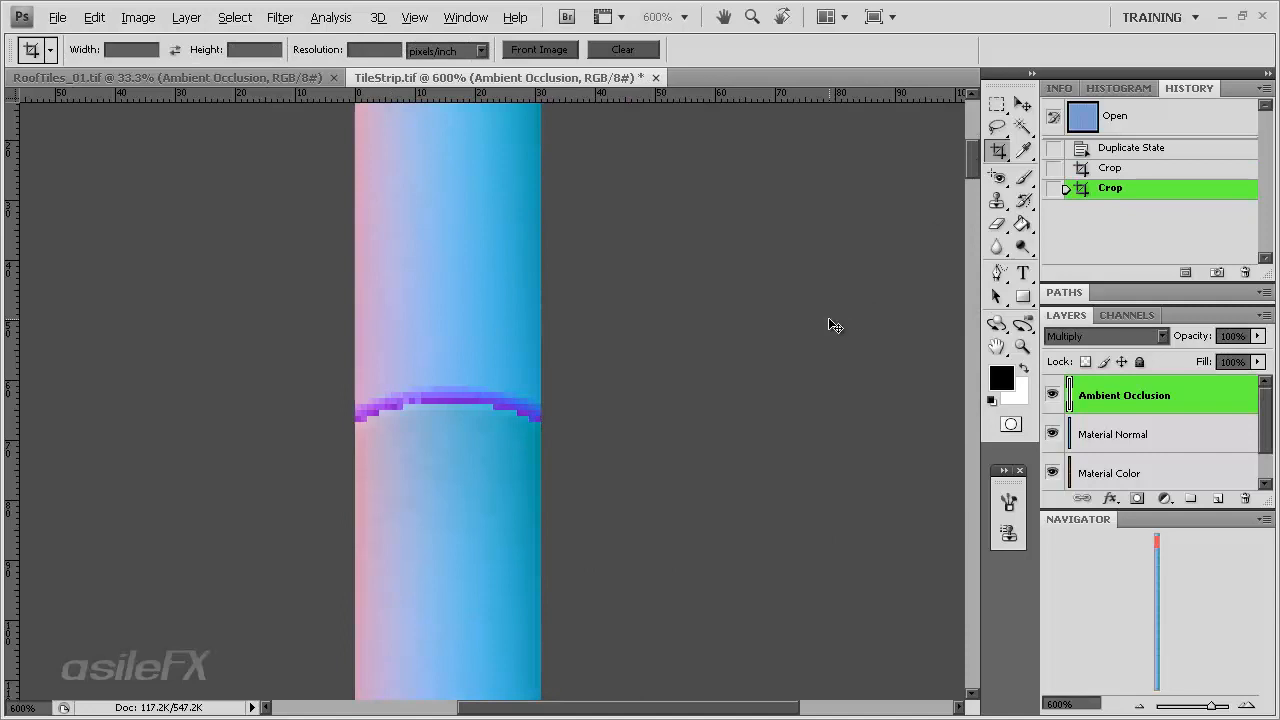
# - Return to Cinema 4D and reload the TileStrip.tif image in the Tile Strip material's Color, Diffusion and Normal textures
pyautogui.click(1221, 17)
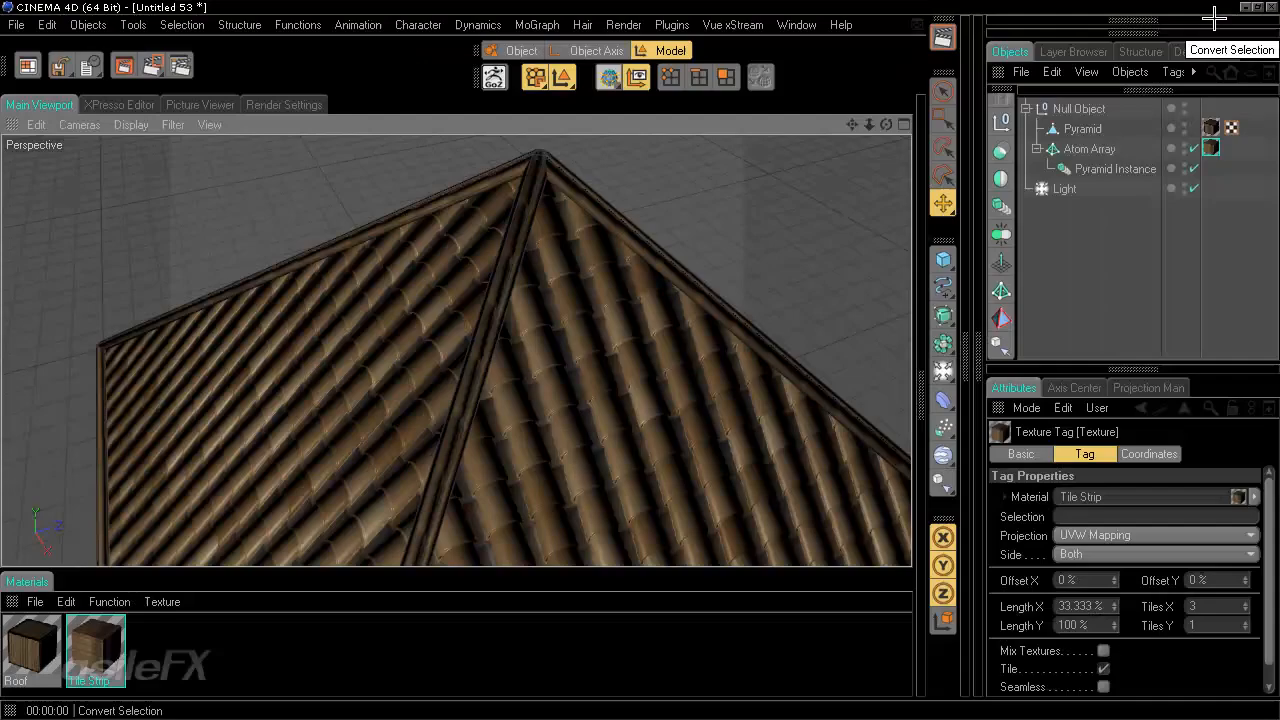
pyautogui.doubleClick(97, 648)
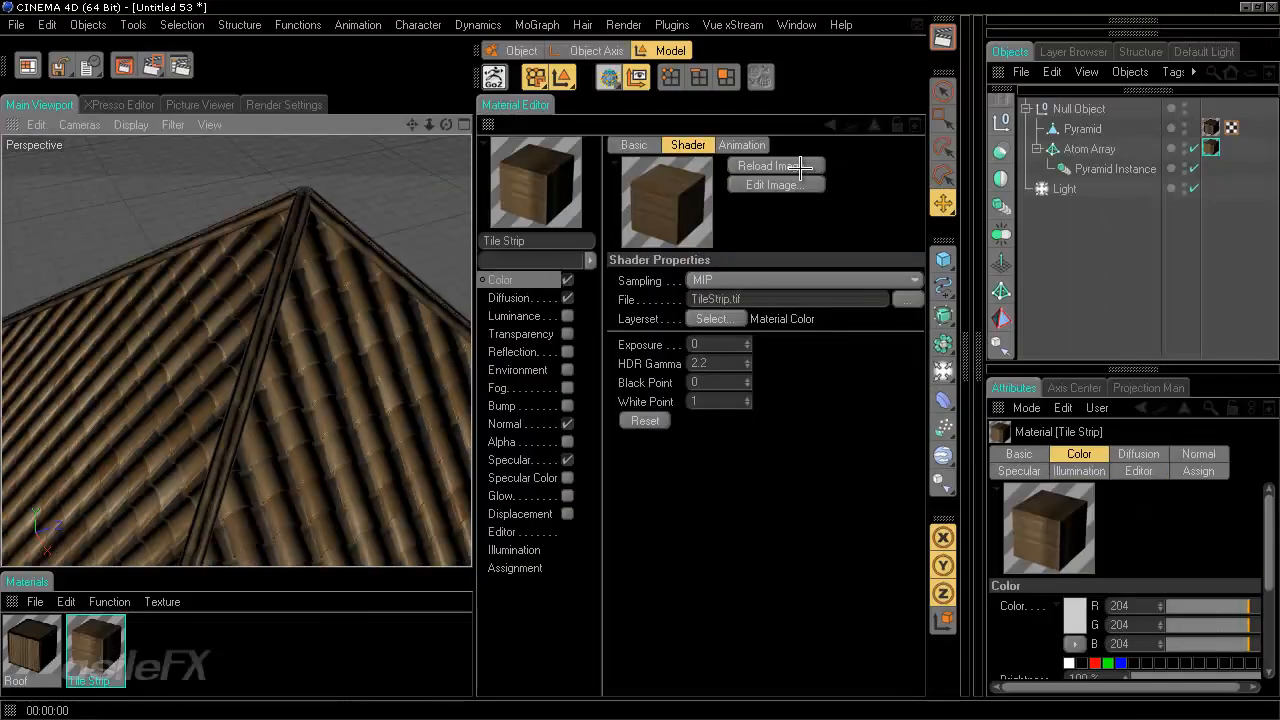
pyautogui.click(800, 167)
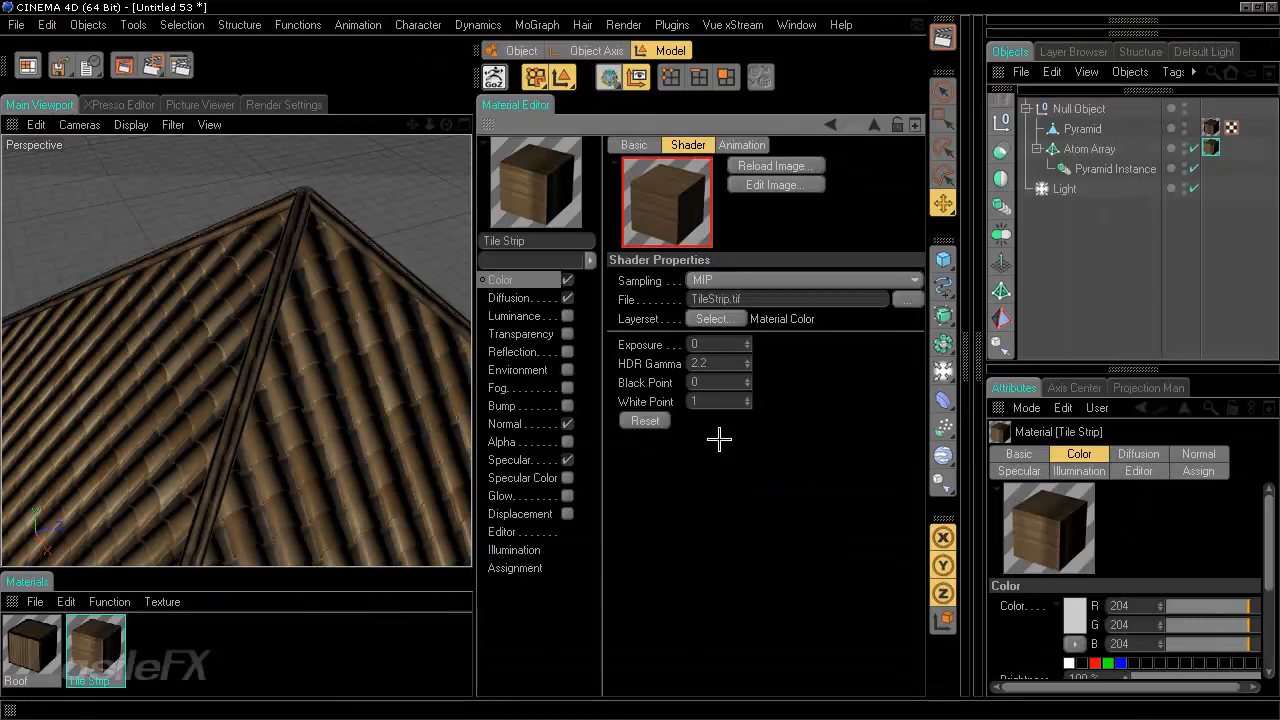
pyautogui.click(543, 296)
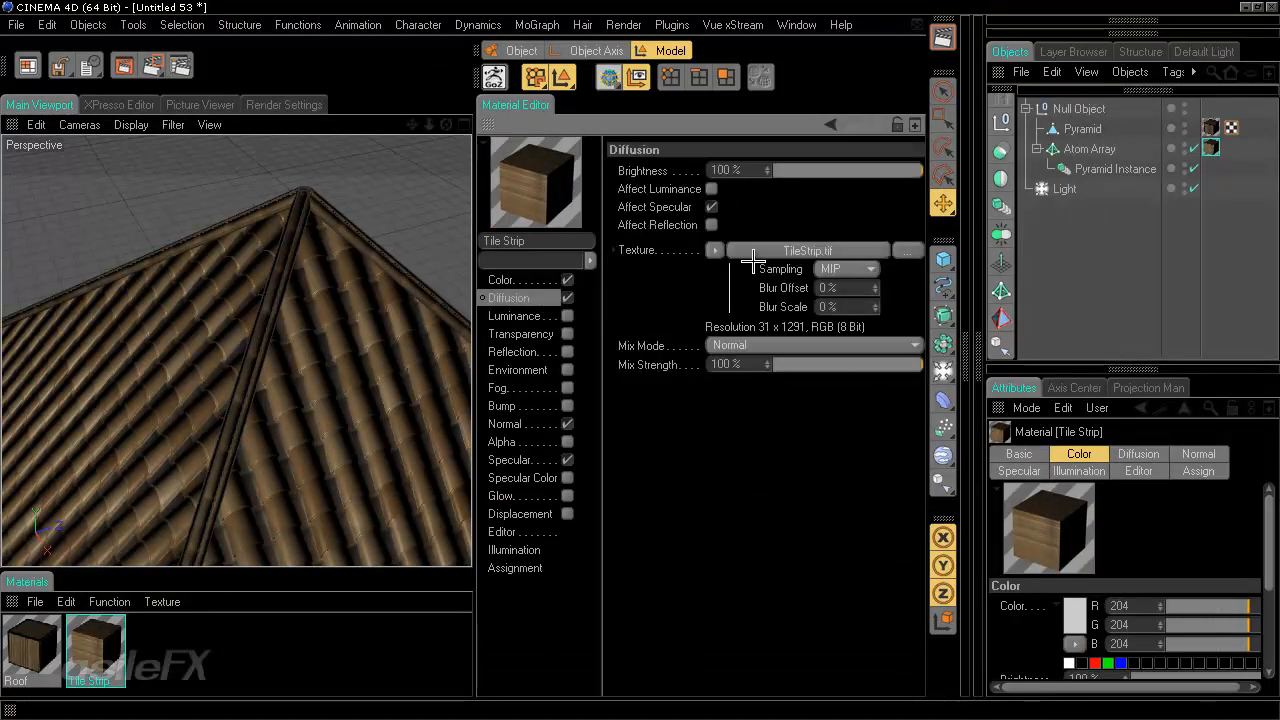
pyautogui.click(790, 250)
pyautogui.click(775, 166)
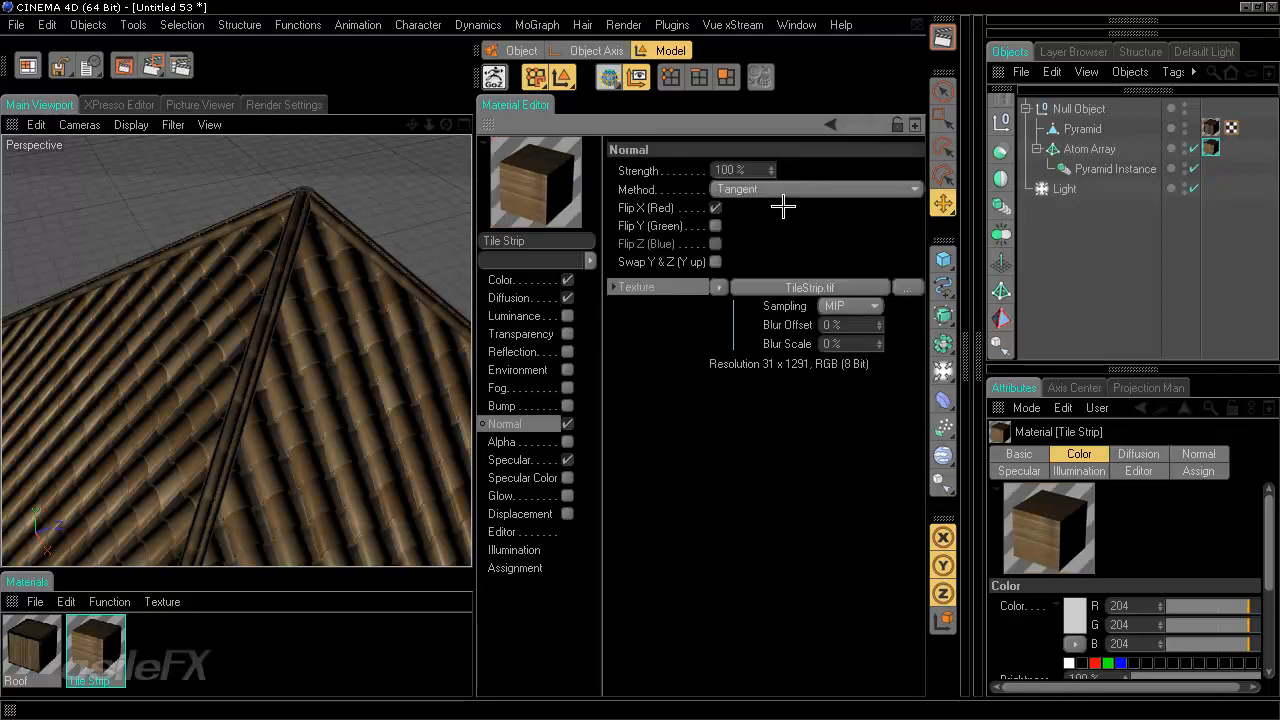
pyautogui.click(805, 287)
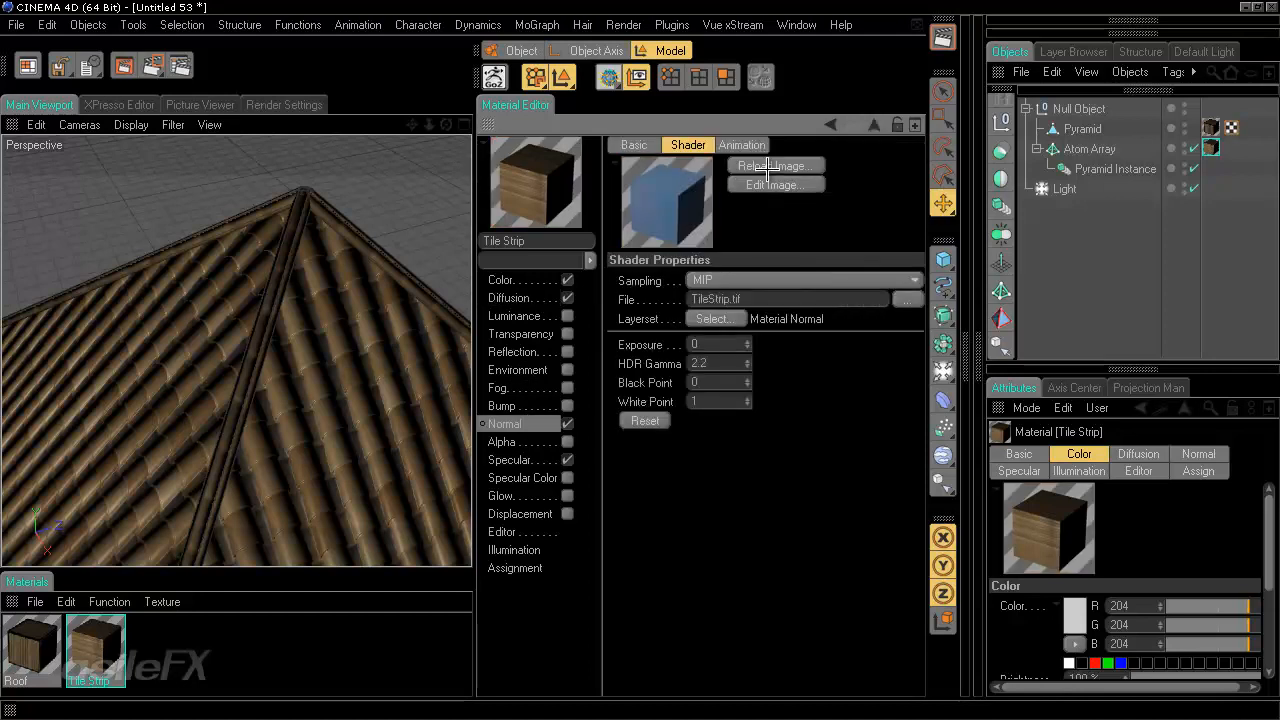
pyautogui.click(767, 168)
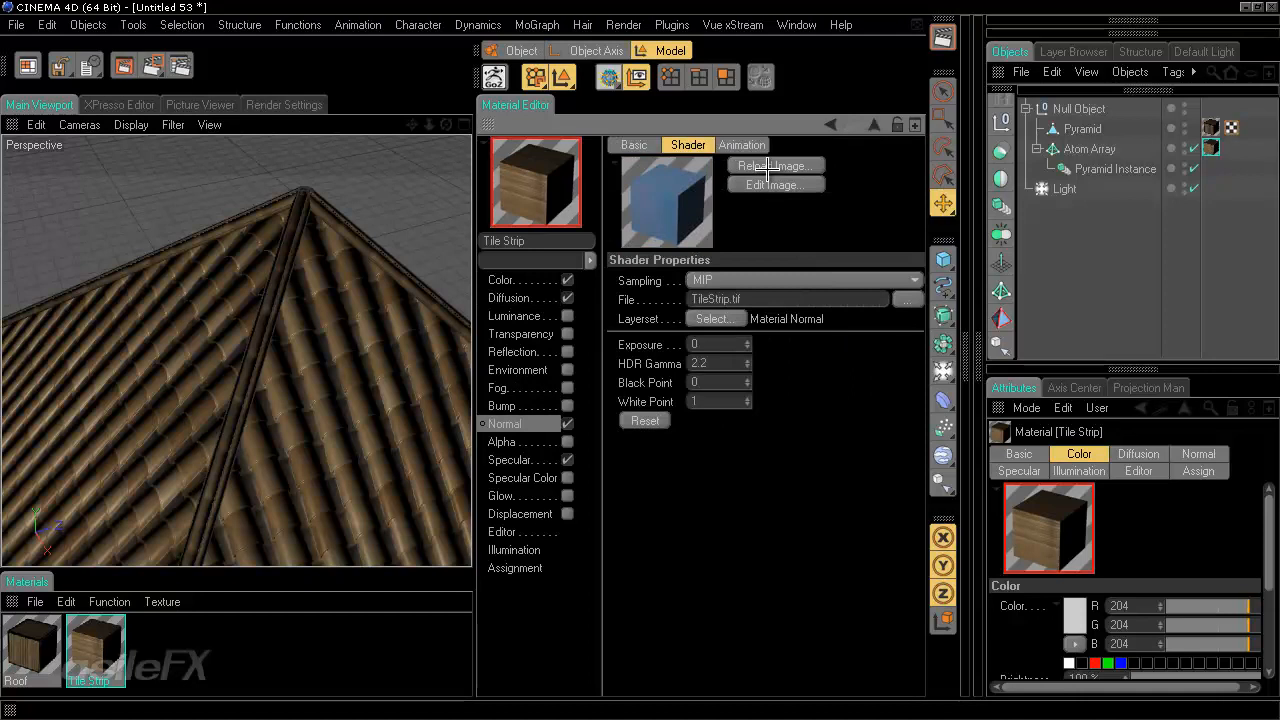
pyautogui.middleClick(489, 126)
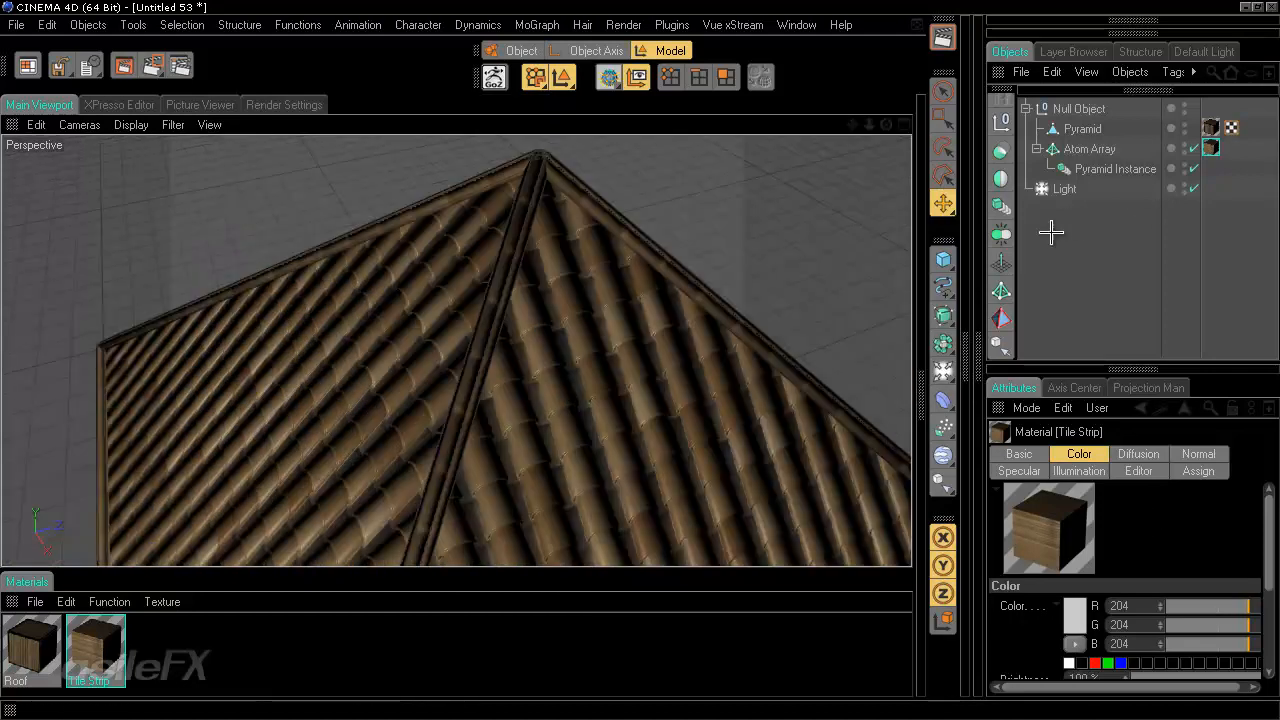
# - Set the Atom Array texture tag's Tiles X back to 1
pyautogui.click(1211, 148)
pyautogui.moveTo(1215, 148); pyautogui.dragTo(1211, 148)
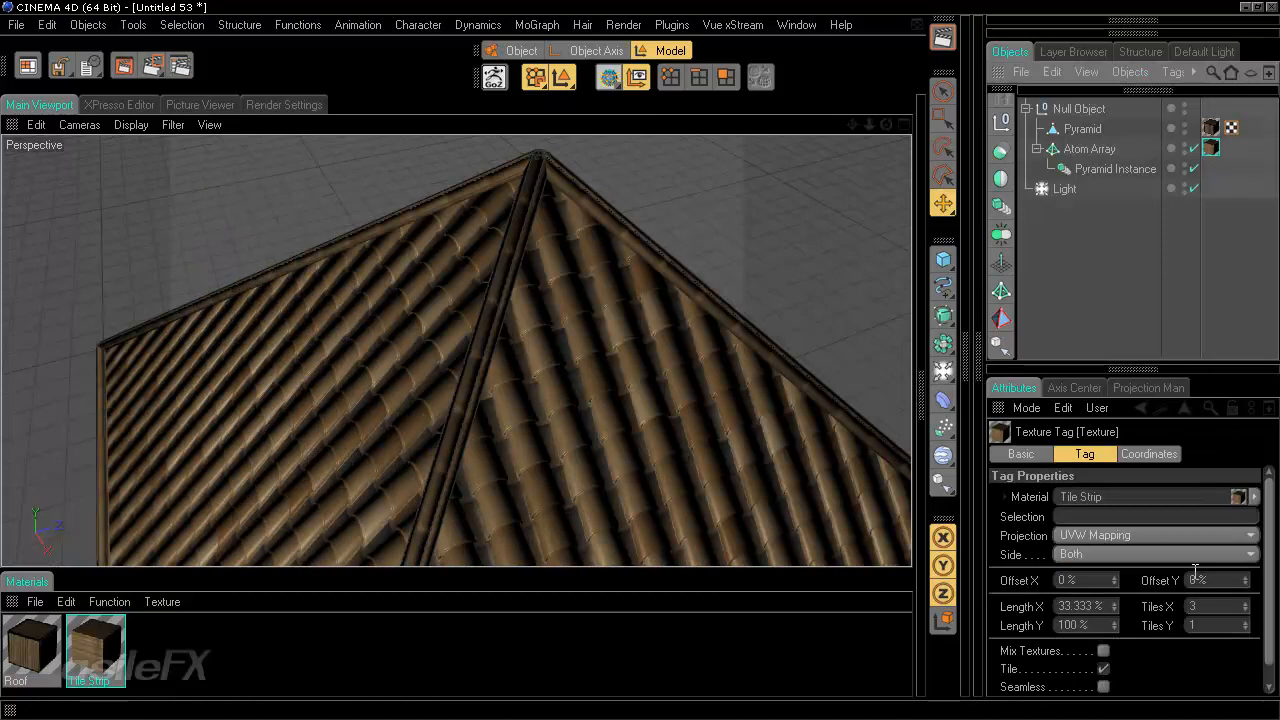
pyautogui.doubleClick(1209, 606)
pyautogui.write('1')
pyautogui.press('Return')
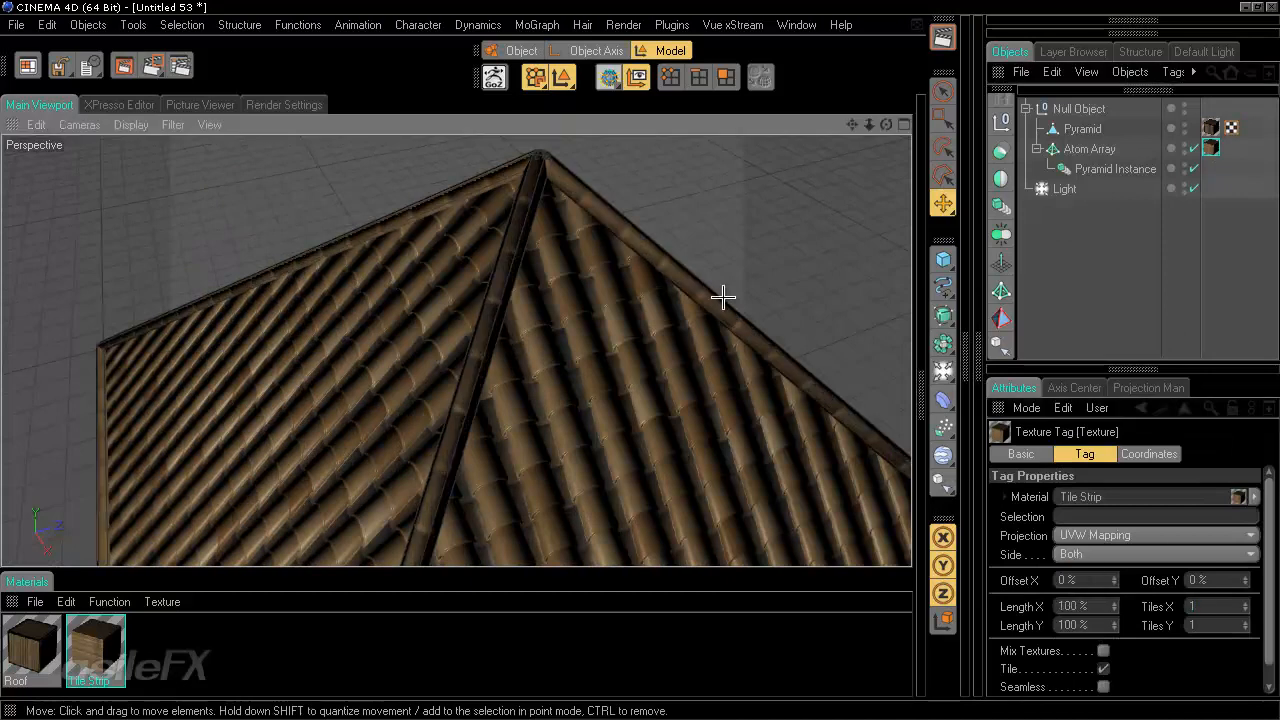
# - Disable Use UVW for Bump on the Atom Array's texture tag and check the roof
pyautogui.keyDown('alt'); pyautogui.moveTo(723, 294); pyautogui.dragTo(709, 426); pyautogui.keyUp('alt')
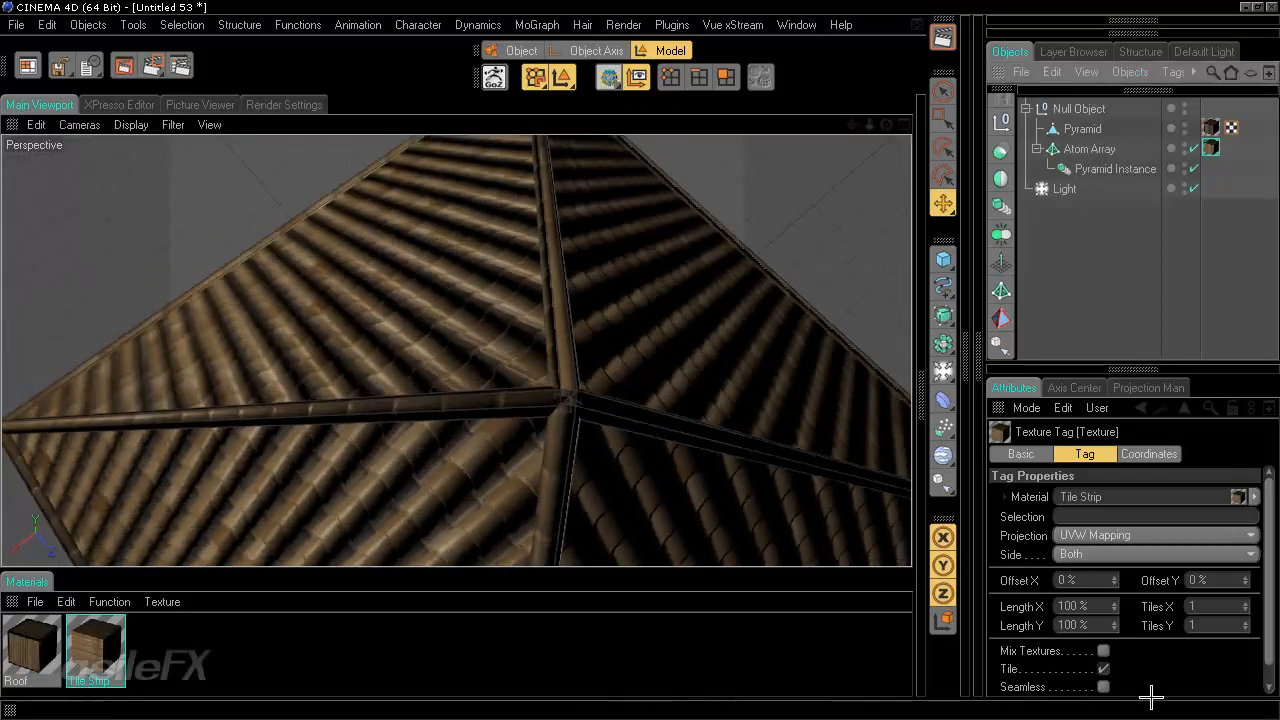
pyautogui.scroll(-1, 1266, 607)
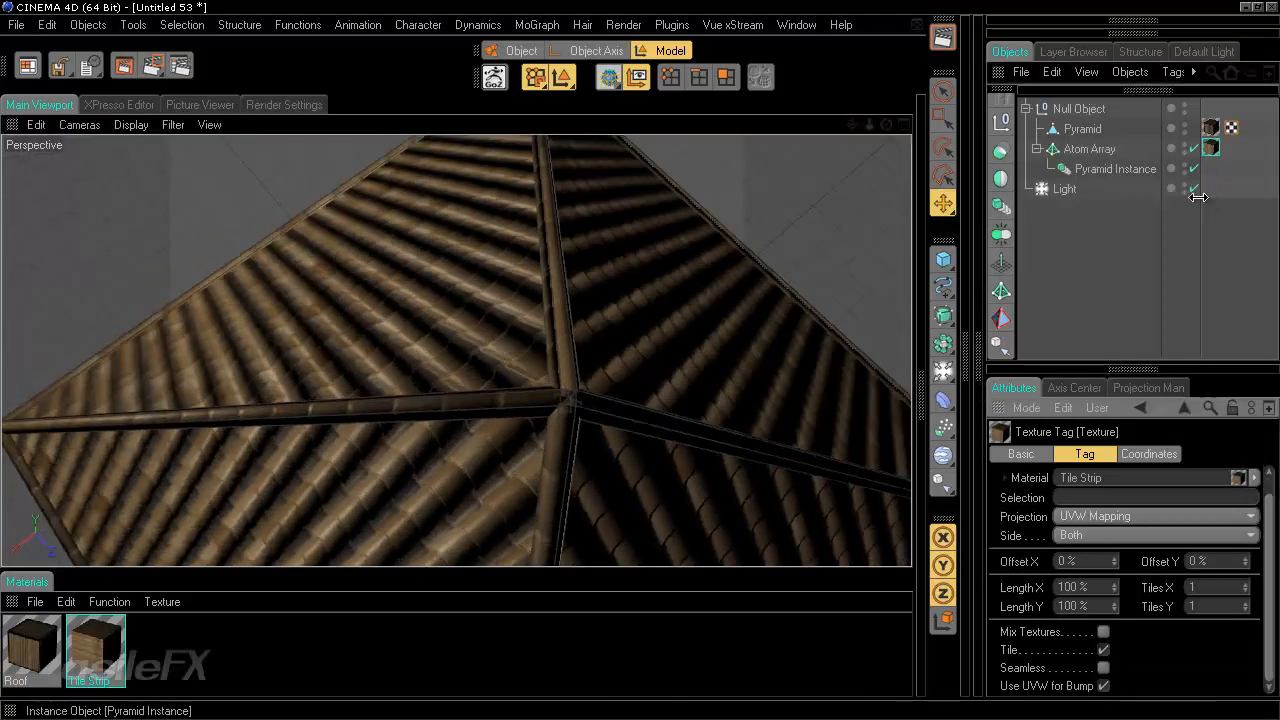
pyautogui.click(1103, 686)
pyautogui.moveTo(597, 293)
pyautogui.keyDown('alt'); pyautogui.mouseDown()
pyautogui.moveTo(649, 357)
pyautogui.moveTo(613, 357)
pyautogui.moveTo(640, 360)
pyautogui.moveTo(575, 290)
pyautogui.mouseUp(); pyautogui.keyUp('alt')
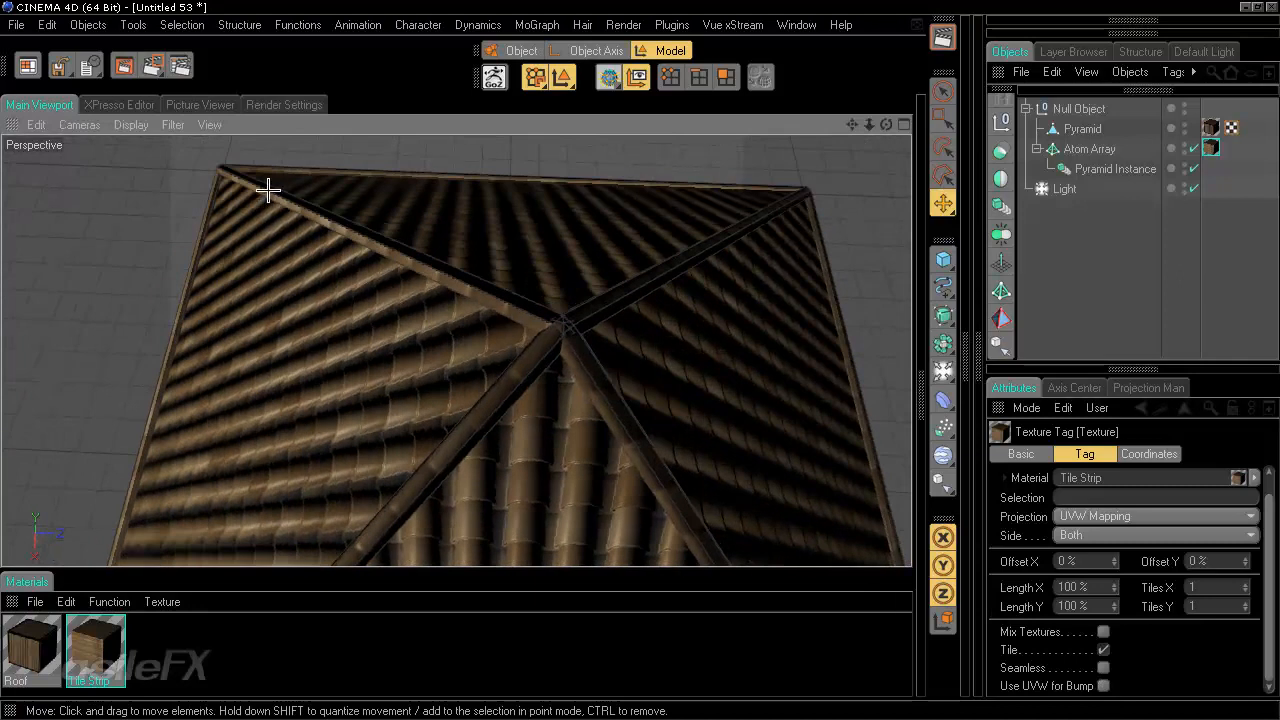
# - Render the active view to inspect the roof tiles
pyautogui.click(942, 37)
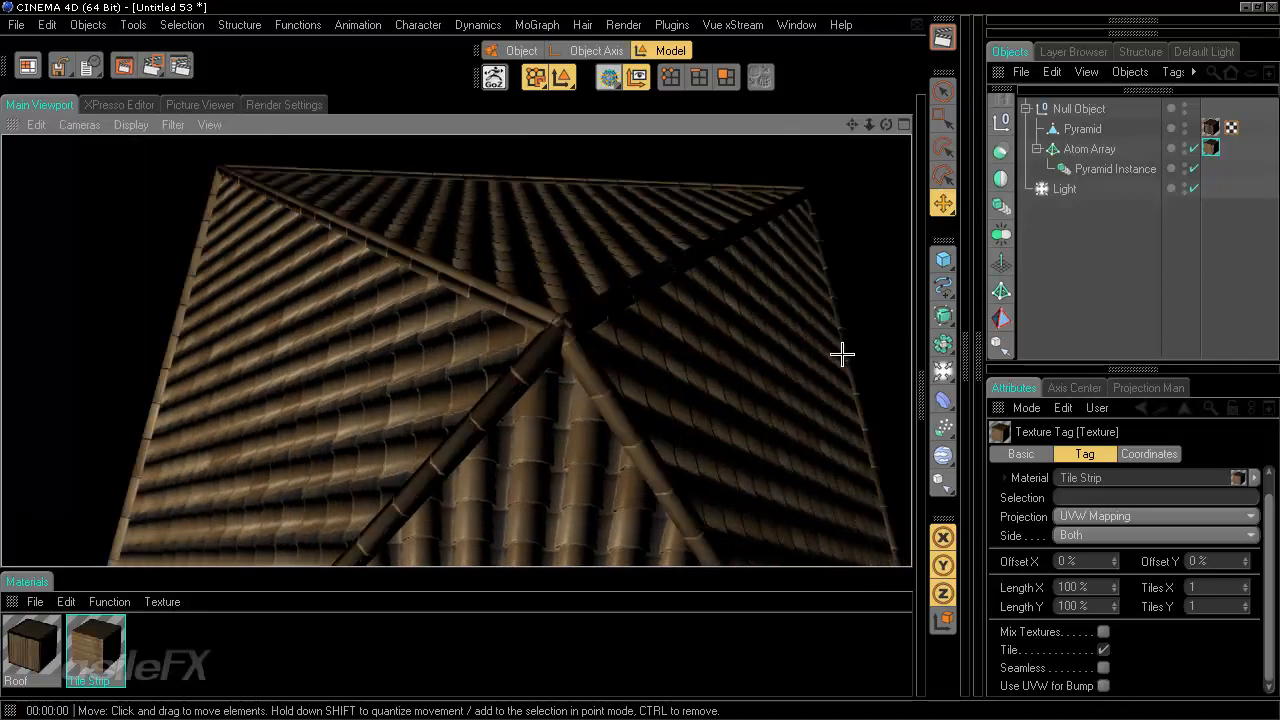
pyautogui.click(724, 383)
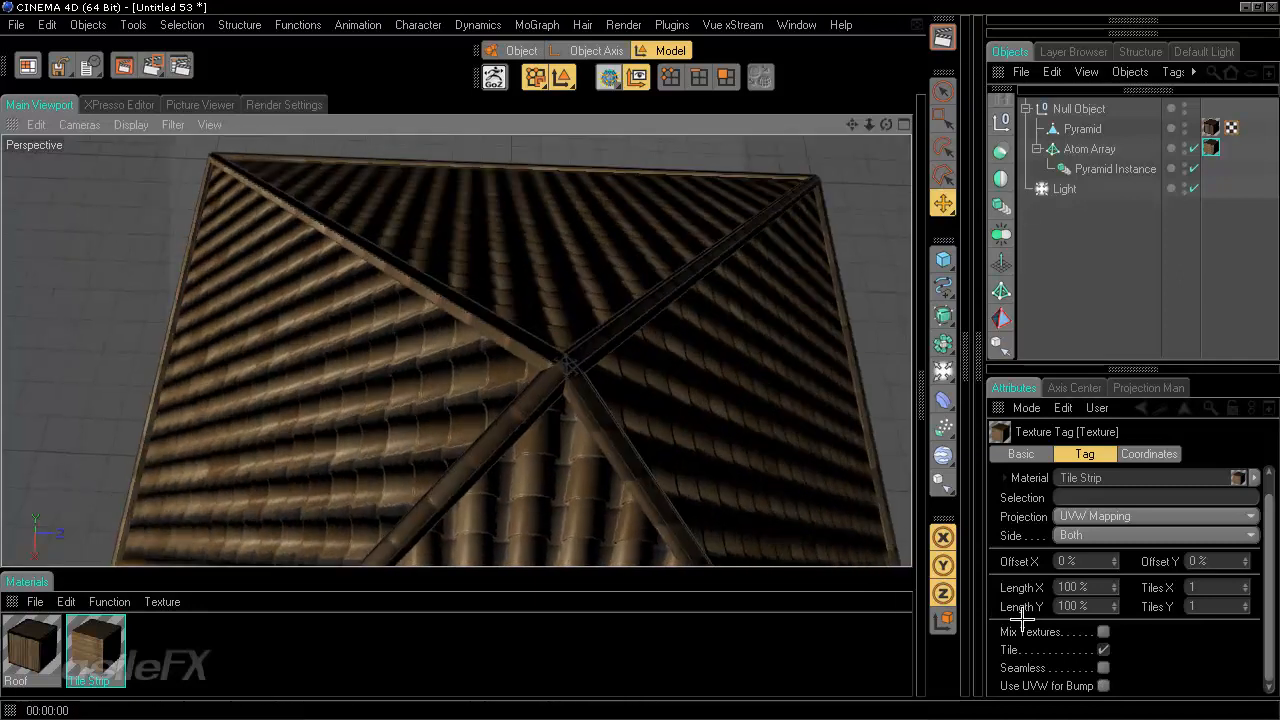
# - Disable Tile on the Atom Array's texture tag and render the roof from several angles
pyautogui.click(1103, 650)
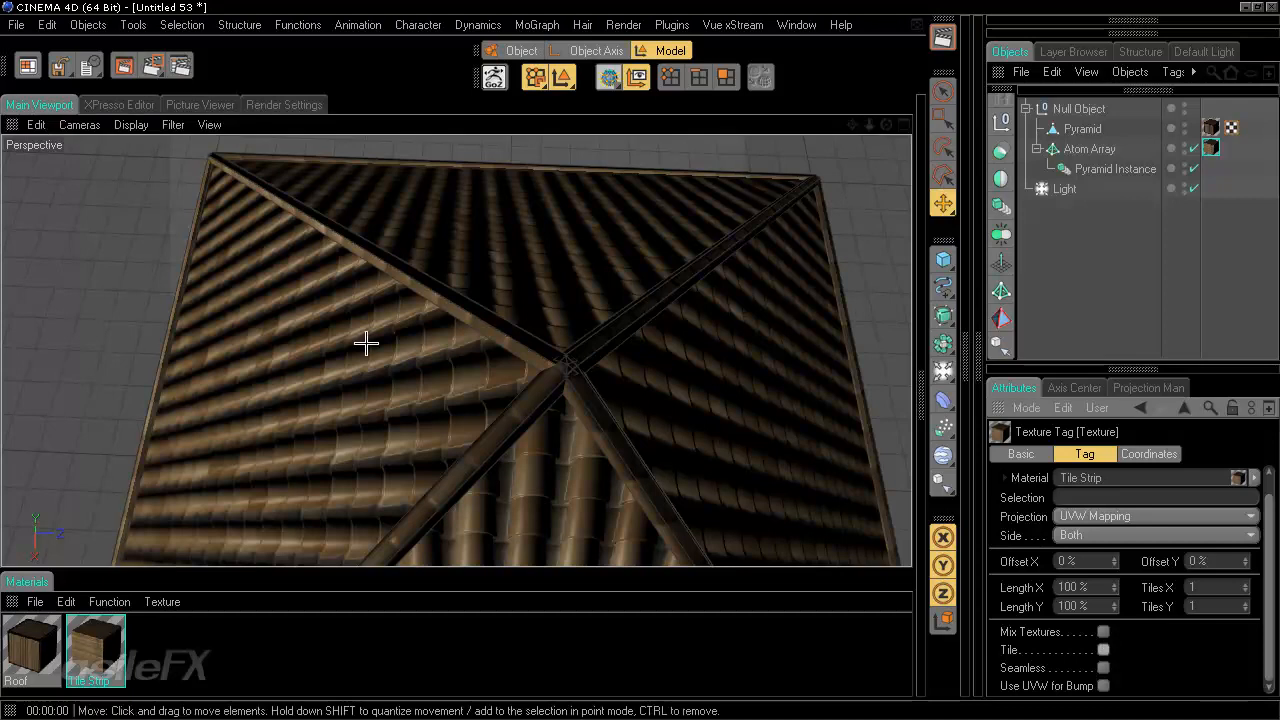
pyautogui.keyDown('alt'); pyautogui.moveTo(381, 369); pyautogui.dragTo(642, 360); pyautogui.keyUp('alt')
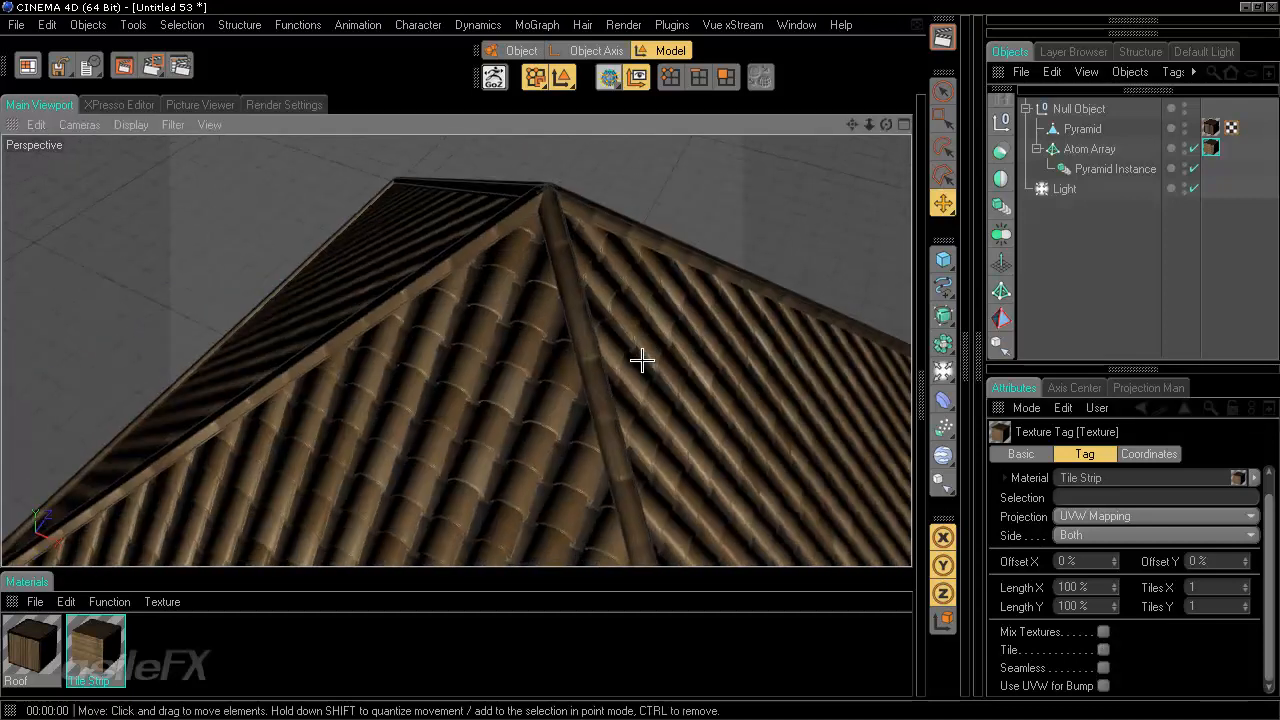
pyautogui.click(942, 37)
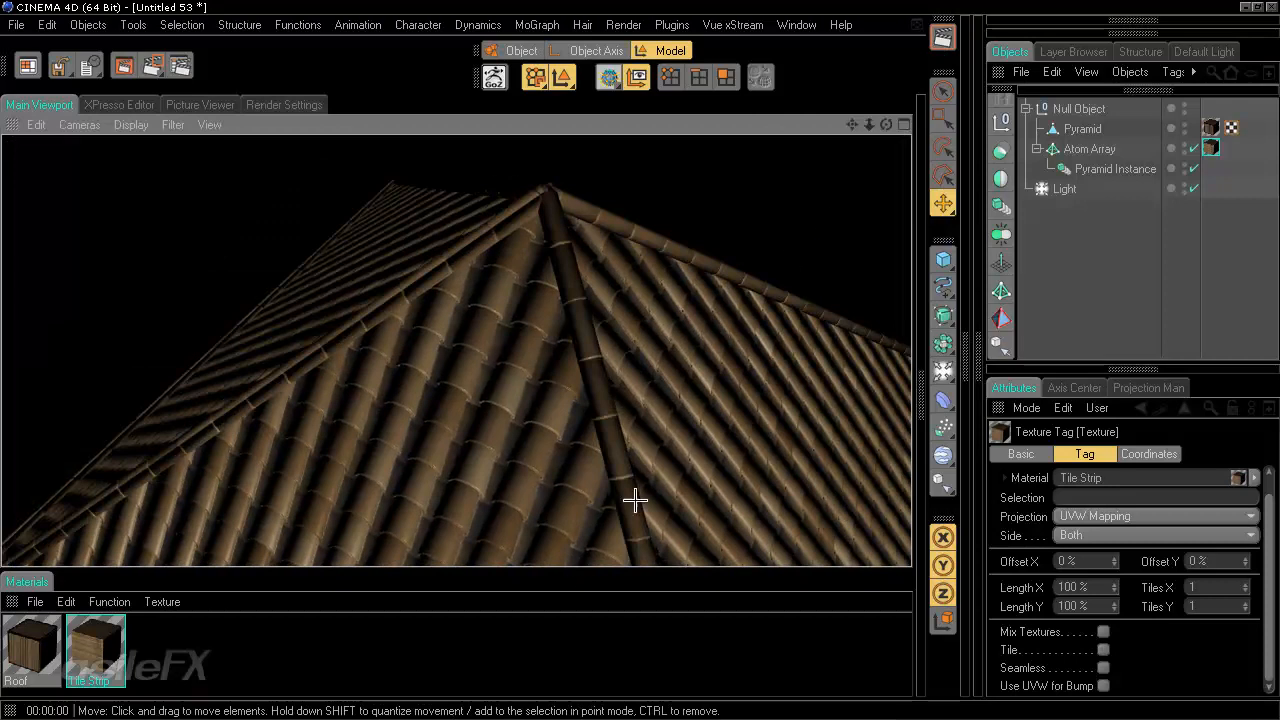
pyautogui.keyDown('alt'); pyautogui.moveTo(634, 500); pyautogui.dragTo(646, 460); pyautogui.keyUp('alt')
pyautogui.scroll(-5, 646, 460)
pyautogui.moveTo(641, 352)
pyautogui.keyDown('alt'); pyautogui.mouseDown()
pyautogui.moveTo(640, 370)
pyautogui.moveTo(651, 343)
pyautogui.mouseUp(); pyautogui.keyUp('alt')
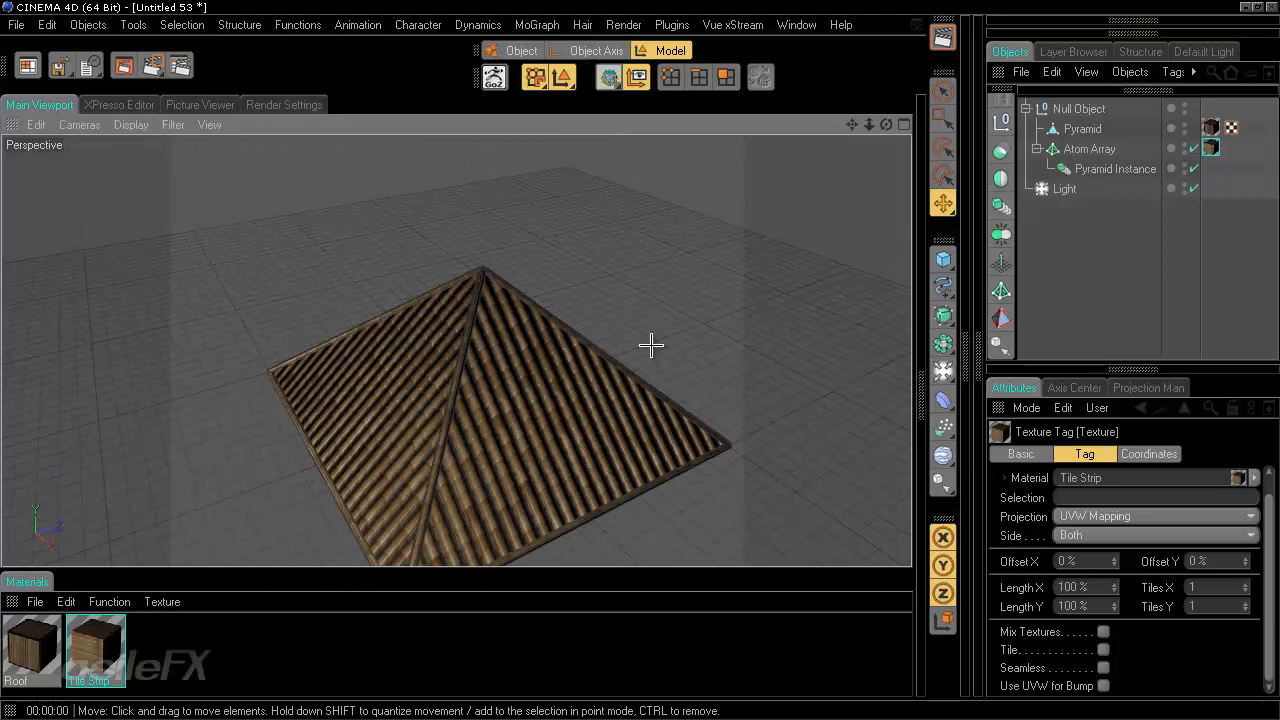
pyautogui.click(942, 37)
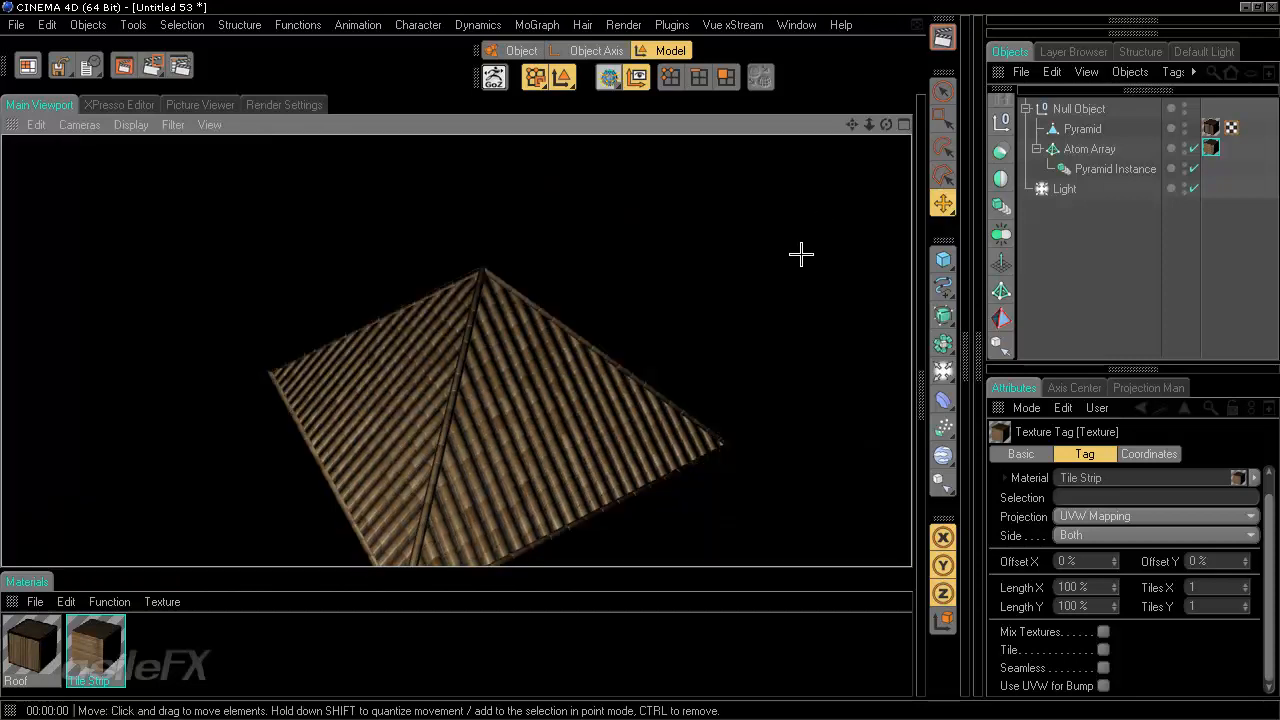
pyautogui.keyDown('alt'); pyautogui.moveTo(753, 278); pyautogui.dragTo(807, 265); pyautogui.keyUp('alt')
pyautogui.hotkey('ctrl', 'r')
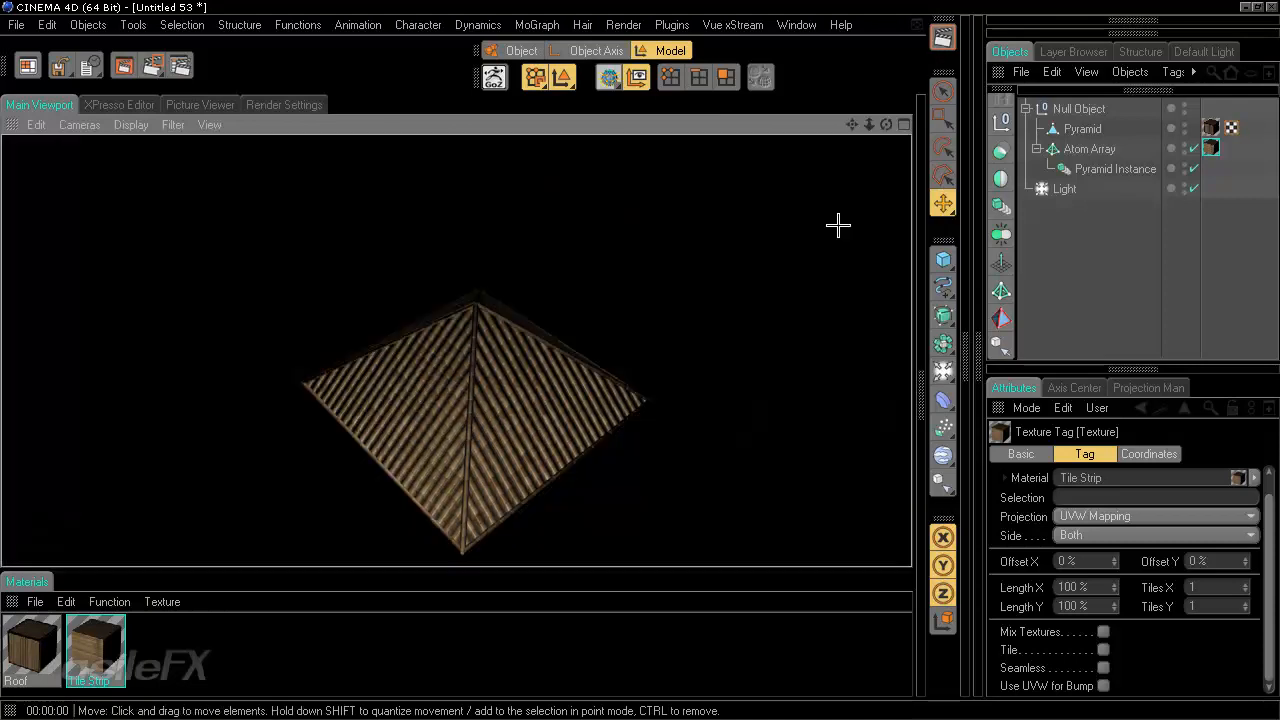
pyautogui.keyDown('alt'); pyautogui.moveTo(699, 378); pyautogui.dragTo(634, 360); pyautogui.keyUp('alt')
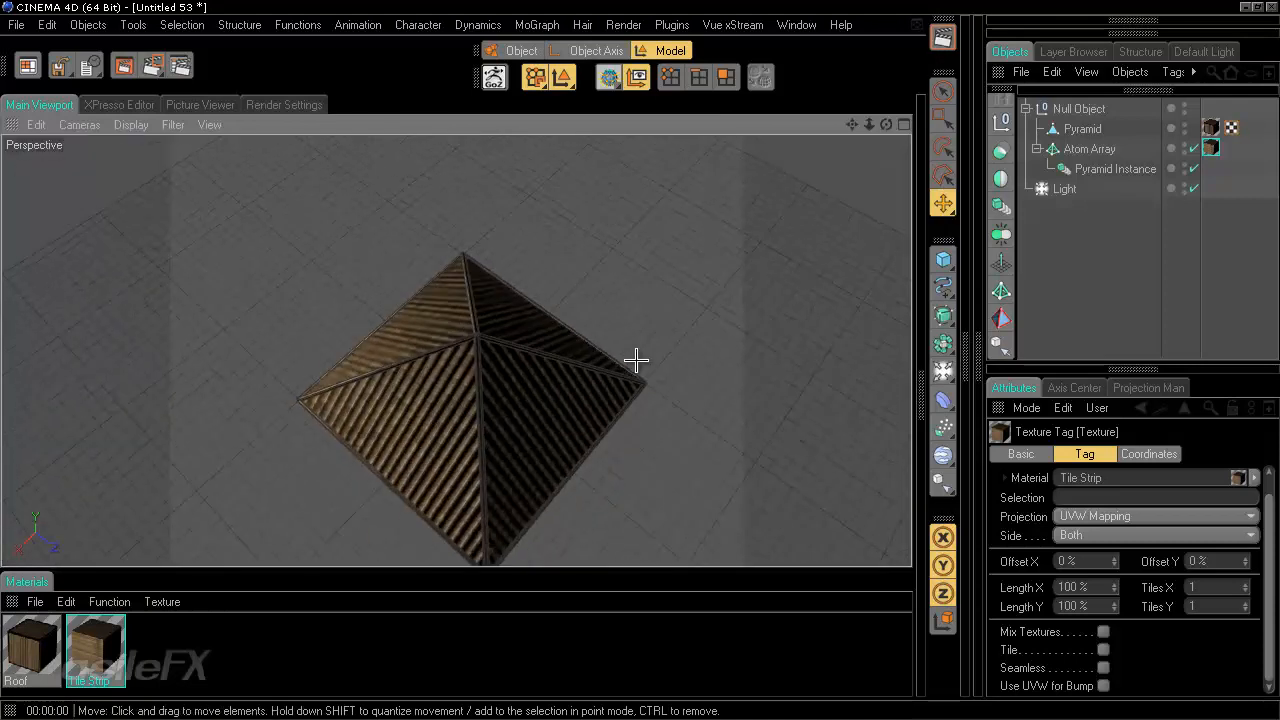
pyautogui.scroll(5, 697, 366)
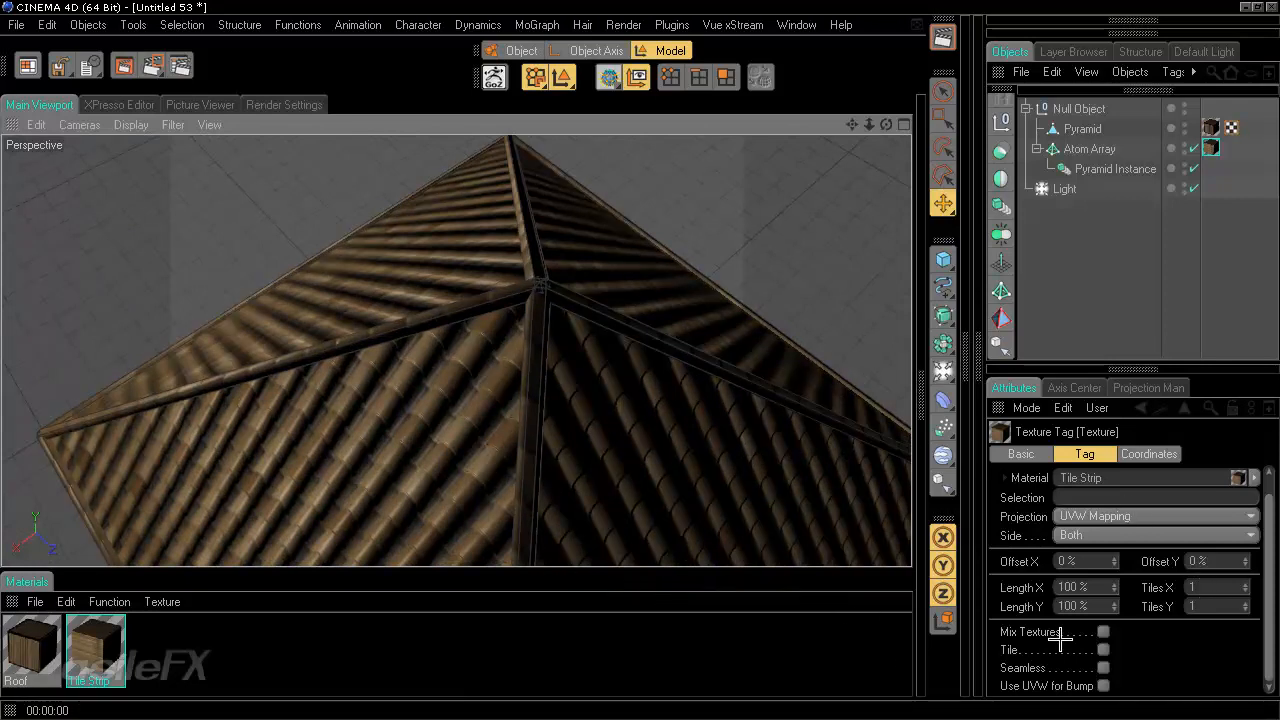
# - Re-enable Tile on the texture tag, set Tiles X to 0.2, and render the roof
pyautogui.click(1103, 650)
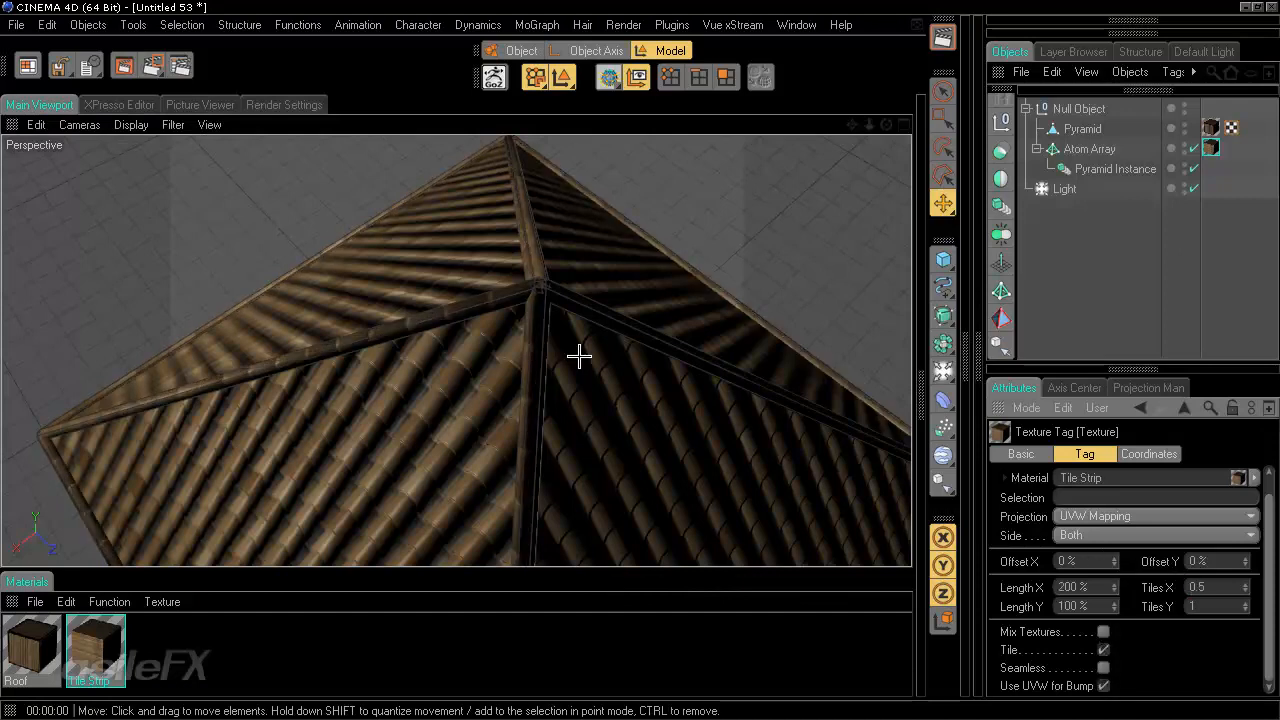
pyautogui.keyDown('alt'); pyautogui.moveTo(578, 357); pyautogui.dragTo(640, 361); pyautogui.keyUp('alt')
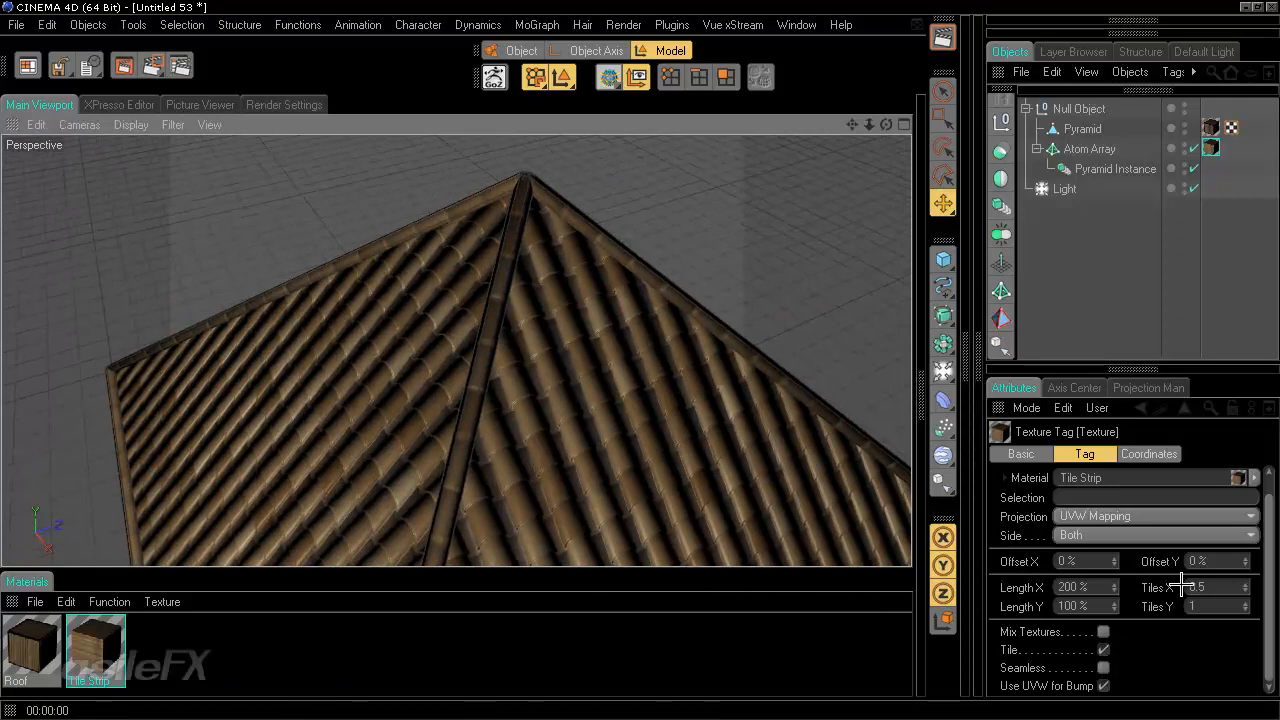
pyautogui.moveTo(1216, 587); pyautogui.dragTo(1077, 571)
pyautogui.write('0.2')
pyautogui.press('Return')
pyautogui.keyDown('alt'); pyautogui.moveTo(505, 253); pyautogui.dragTo(734, 359); pyautogui.keyUp('alt')
pyautogui.click(942, 37)
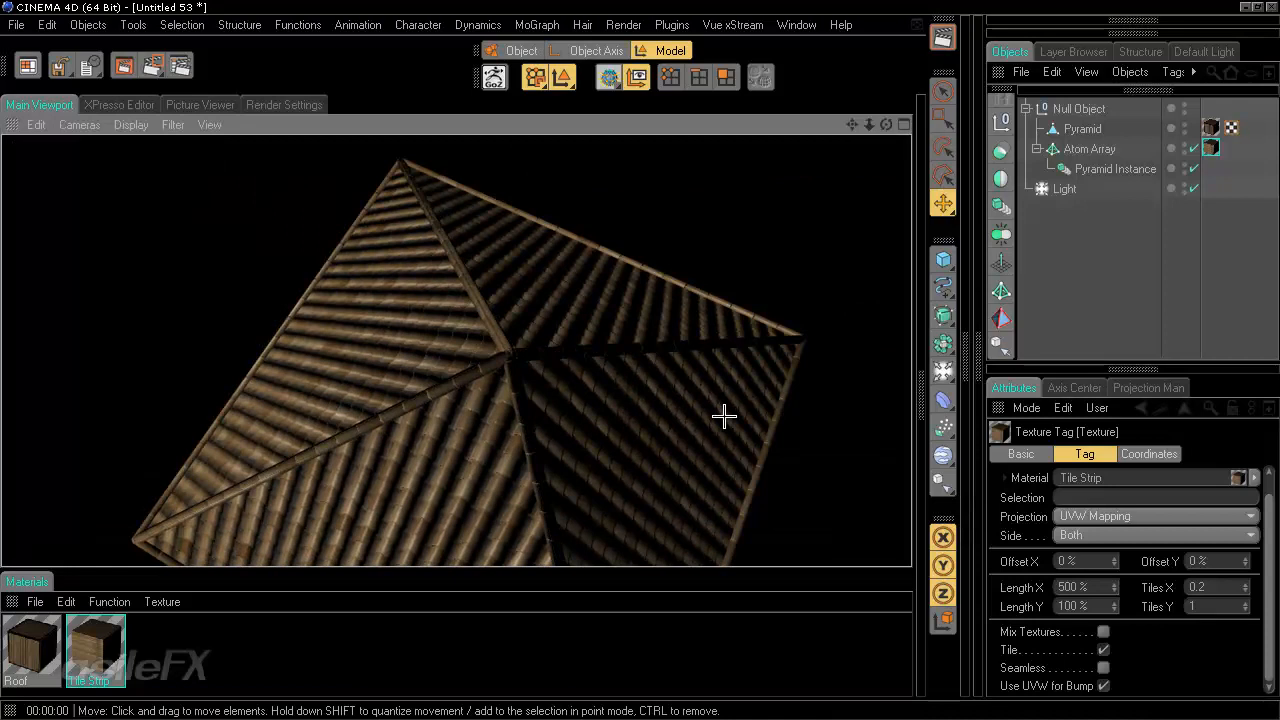
# - Set the texture tag's Offset X to -30% and render the view
pyautogui.keyDown('alt'); pyautogui.moveTo(723, 417); pyautogui.dragTo(640, 357); pyautogui.keyUp('alt')
pyautogui.moveTo(1118, 565); pyautogui.dragTo(1111, 566)
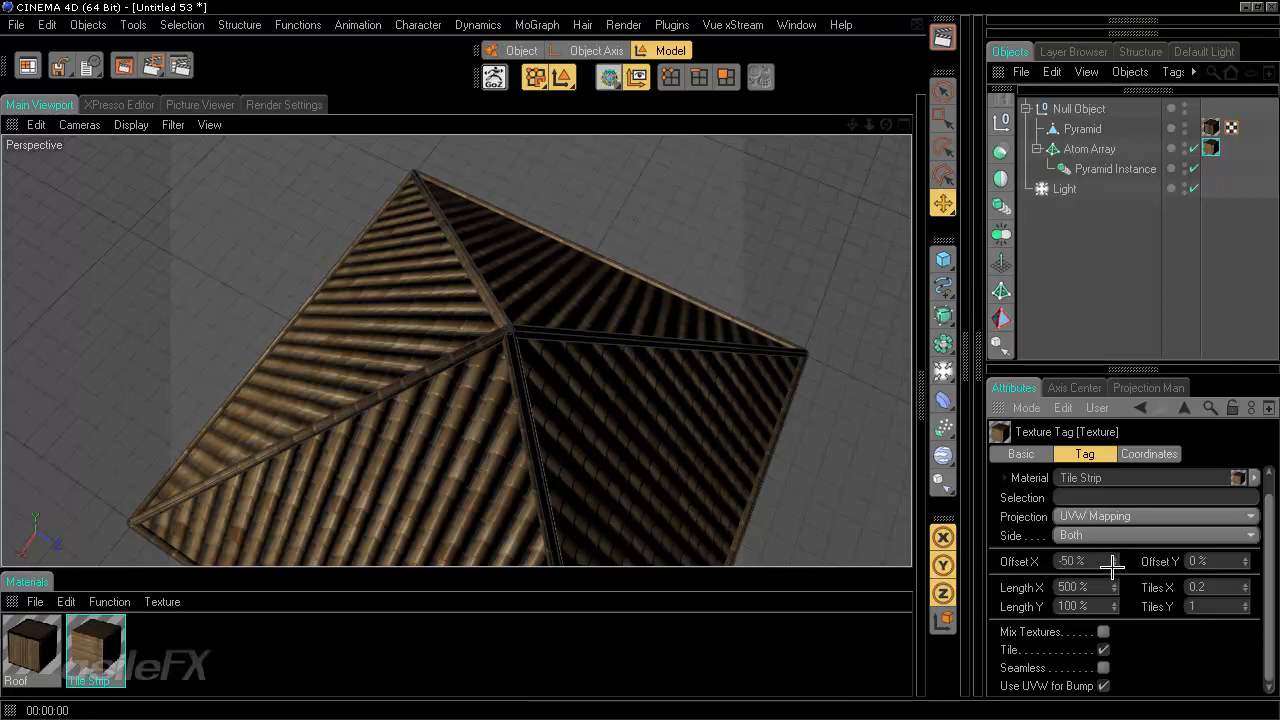
pyautogui.click(942, 38)
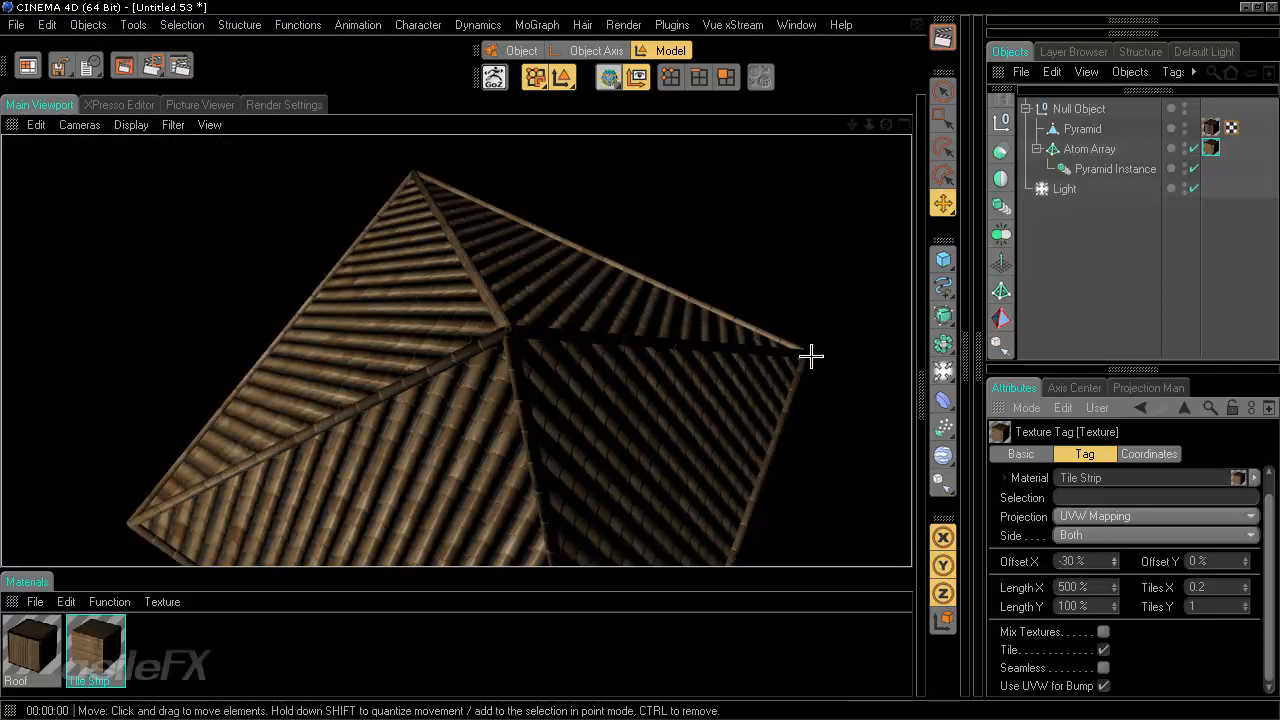
# - Render the roof from closer and farther views to inspect the tiling
pyautogui.keyDown('alt'); pyautogui.moveTo(647, 430); pyautogui.dragTo(641, 359); pyautogui.keyUp('alt')
pyautogui.scroll(-3, 641, 360)
pyautogui.keyDown('alt'); pyautogui.moveTo(612, 431); pyautogui.dragTo(637, 363); pyautogui.keyUp('alt')
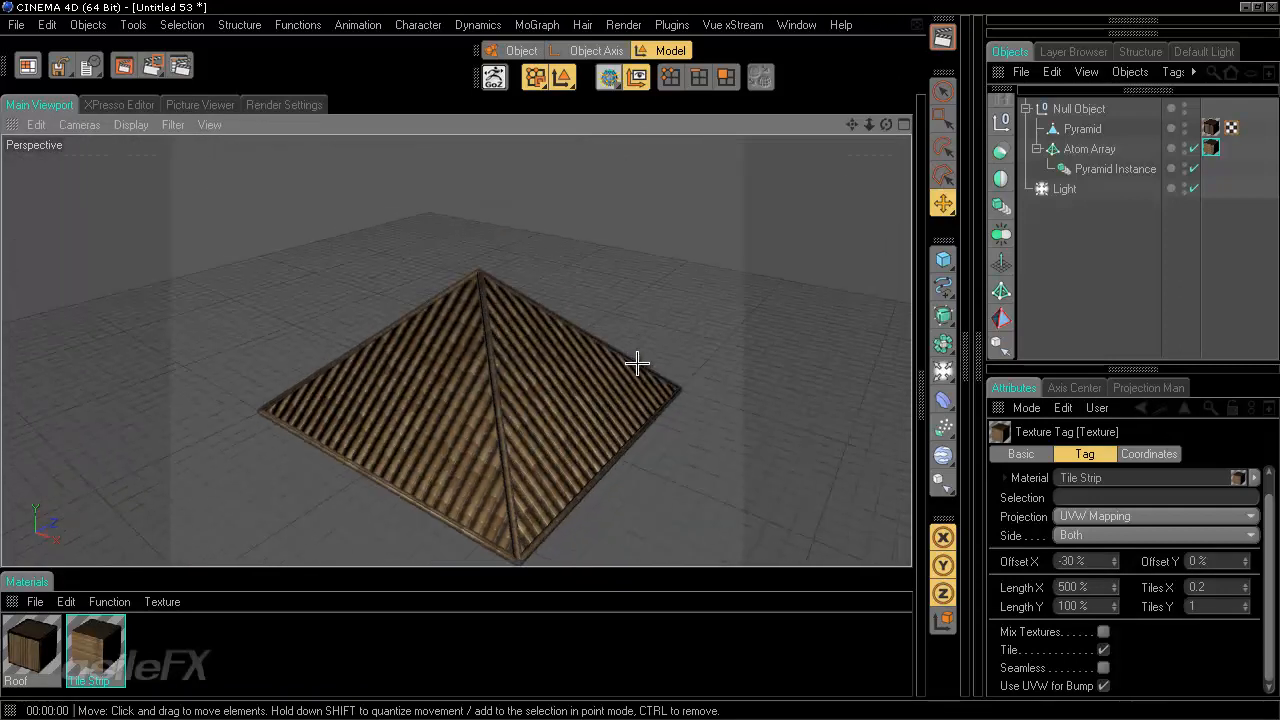
pyautogui.click(942, 38)
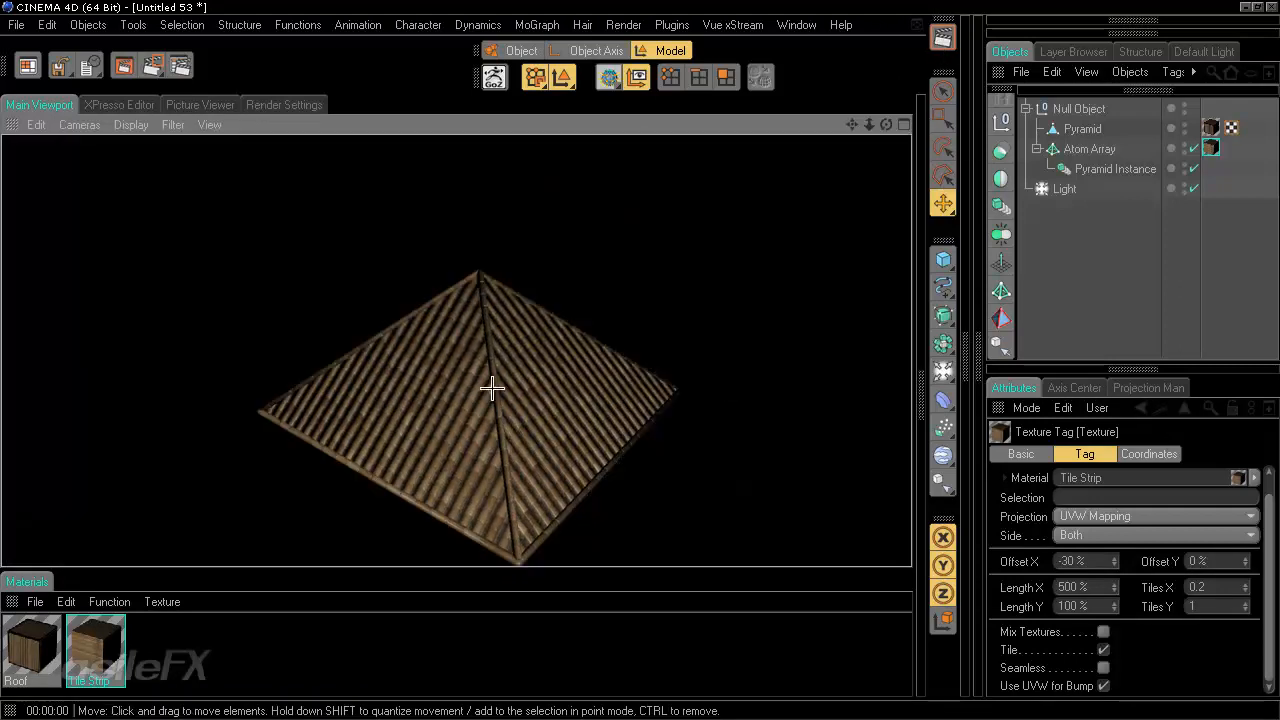
pyautogui.keyDown('alt'); pyautogui.moveTo(491, 386); pyautogui.dragTo(496, 394); pyautogui.keyUp('alt')
pyautogui.scroll(-3, 496, 394)
pyautogui.click(942, 38)
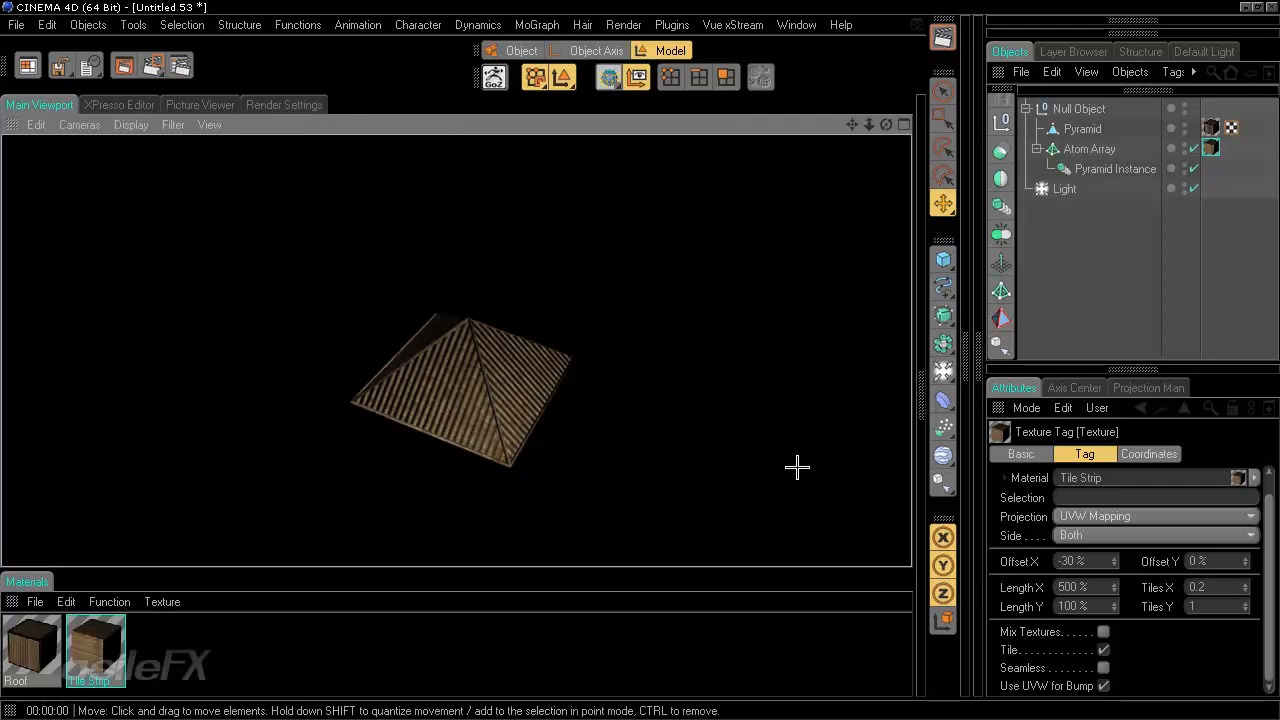
pyautogui.keyDown('alt'); pyautogui.moveTo(781, 474); pyautogui.dragTo(641, 360); pyautogui.keyUp('alt')
pyautogui.scroll(6, 641, 360)
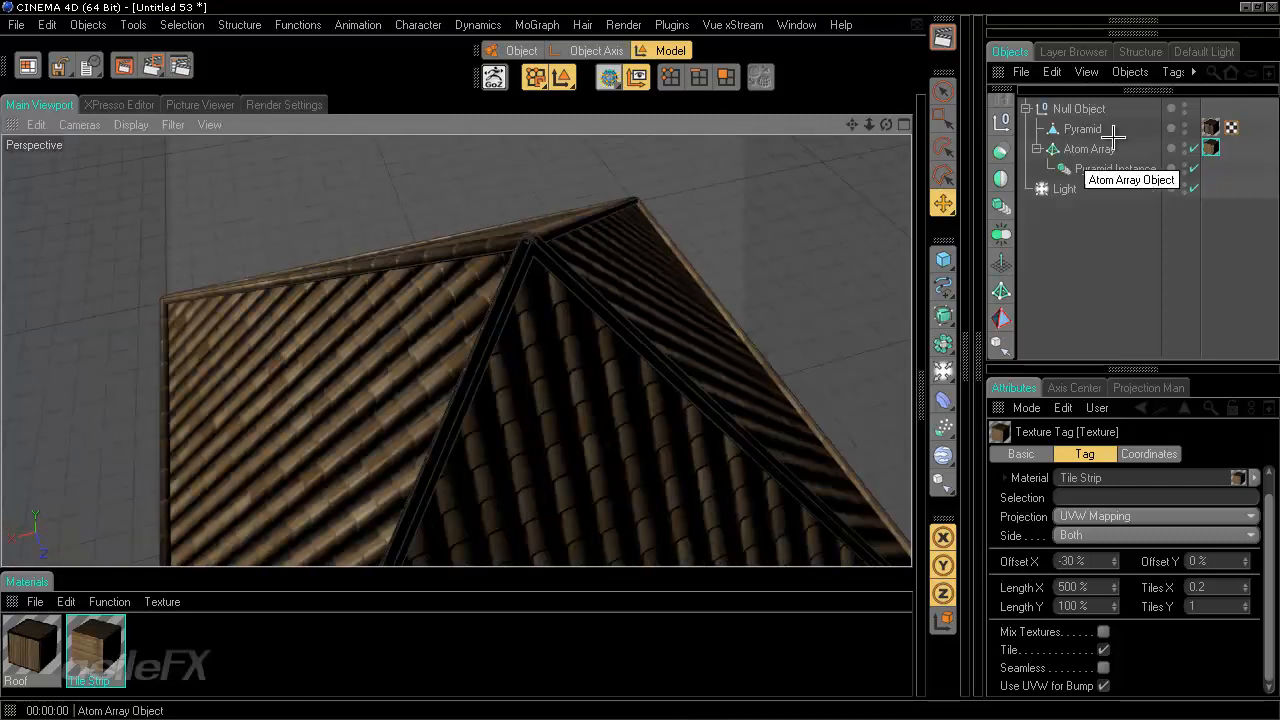
# - Set the Light's shadow type to Raytraced (Hard) and render the view
pyautogui.click(1065, 189)
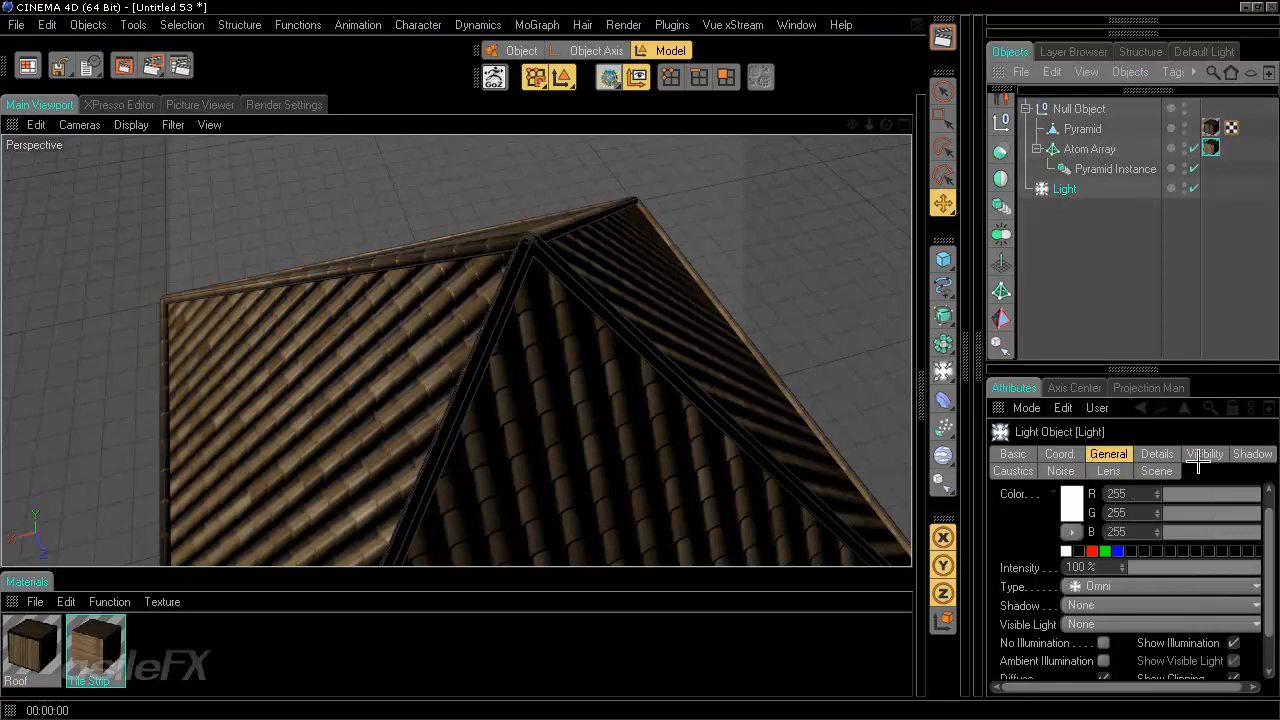
pyautogui.click(1252, 454)
pyautogui.click(1100, 512)
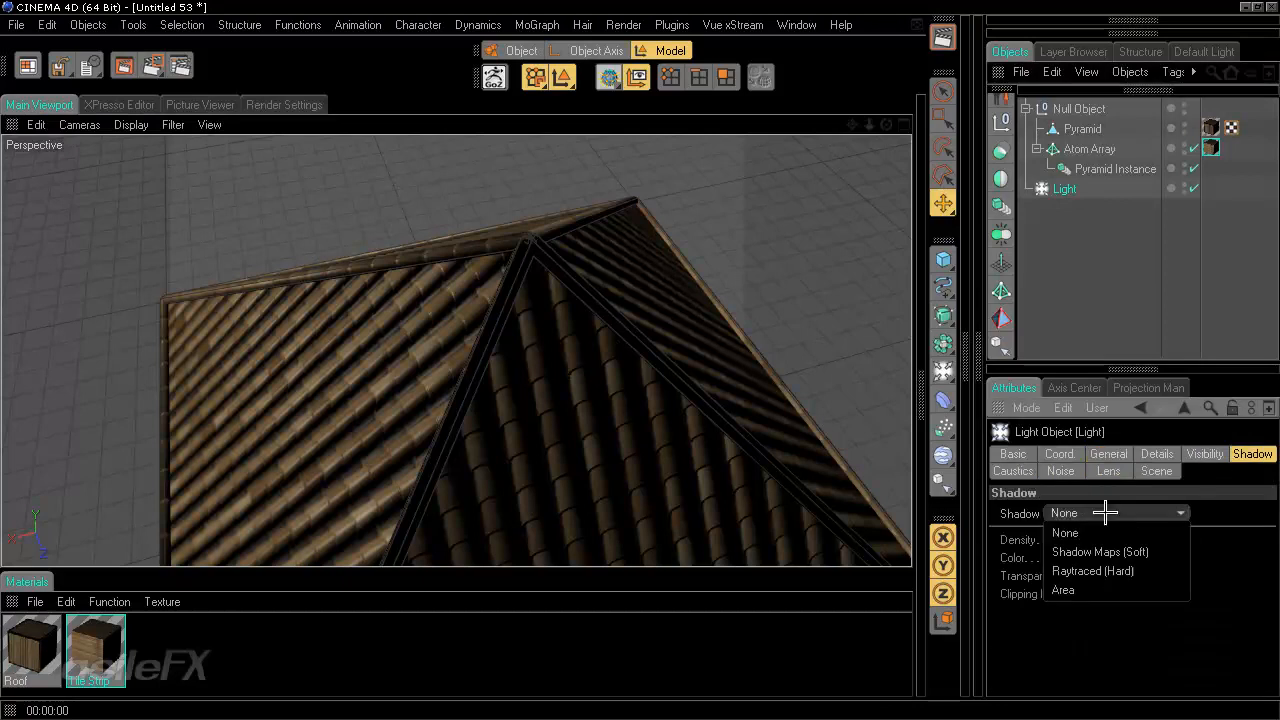
pyautogui.click(1115, 571)
pyautogui.keyDown('alt'); pyautogui.moveTo(714, 257); pyautogui.dragTo(664, 272); pyautogui.keyUp('alt')
pyautogui.click(943, 37)
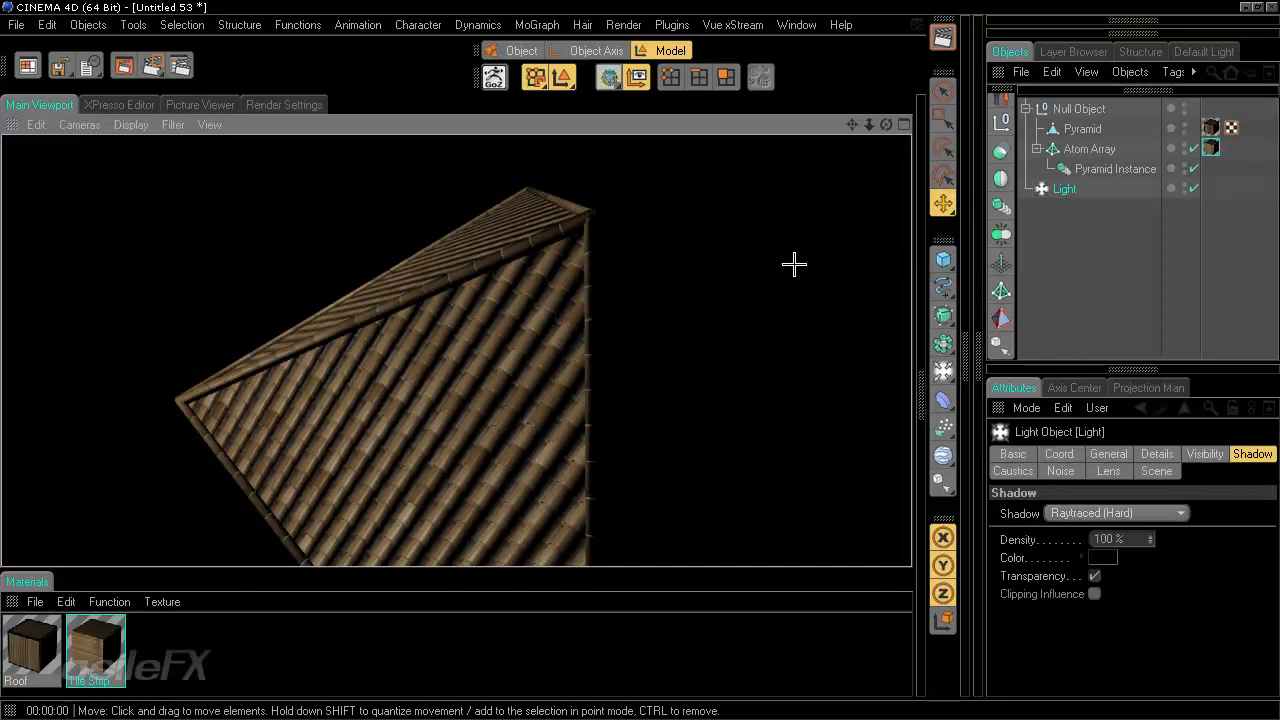
# - Move the light along its X axis and render the roof
pyautogui.keyDown('alt'); pyautogui.moveTo(794, 264); pyautogui.dragTo(642, 360); pyautogui.keyUp('alt')
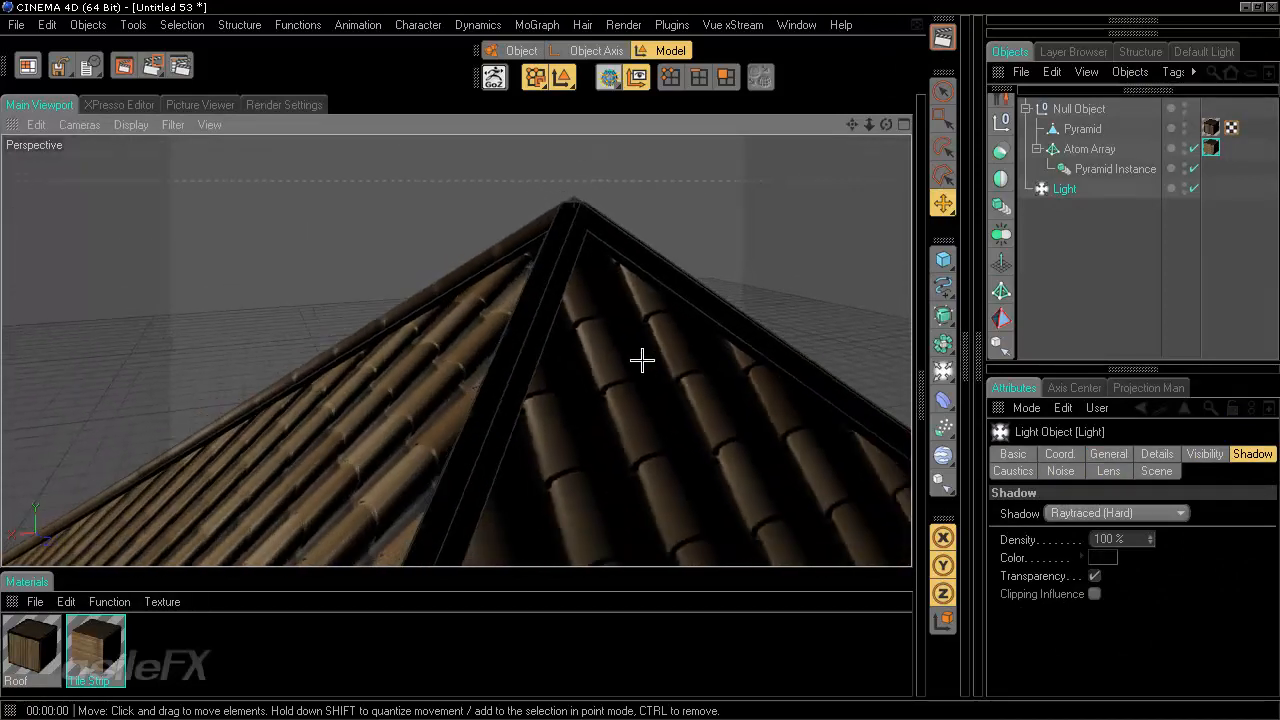
pyautogui.scroll(-10, 642, 360)
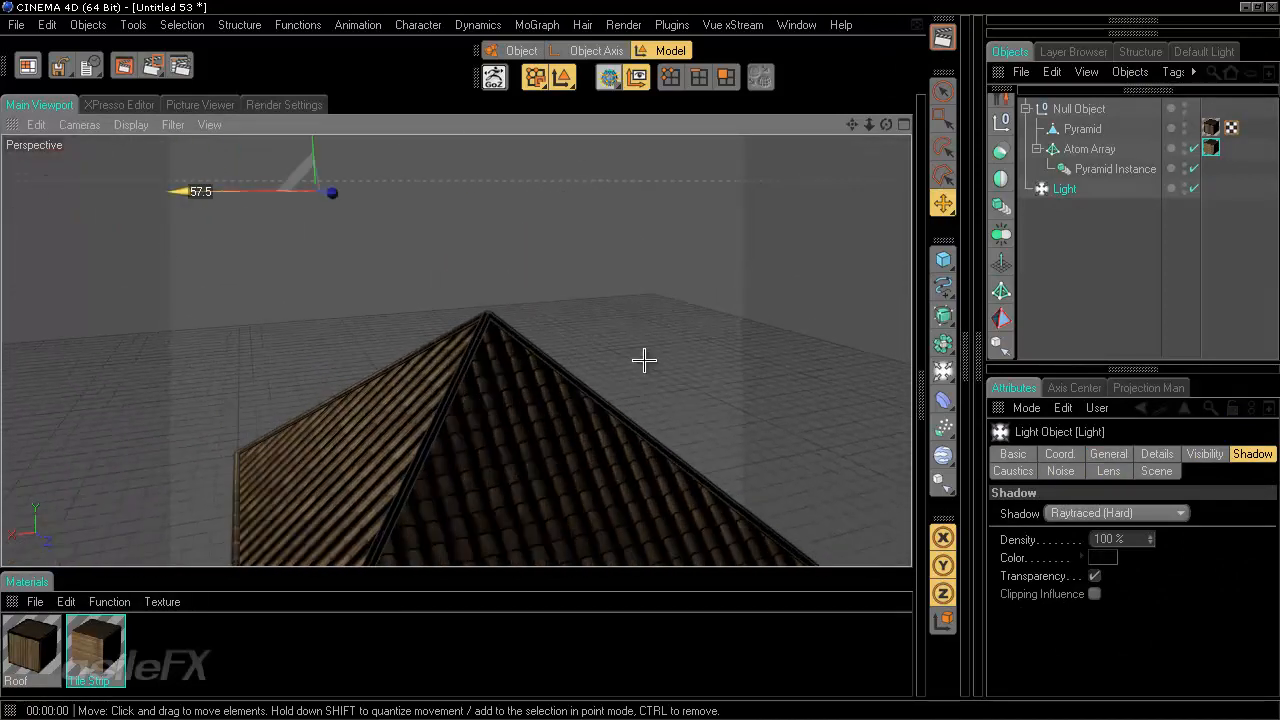
pyautogui.moveTo(180, 191); pyautogui.dragTo(245, 191)
pyautogui.click(935, 35)
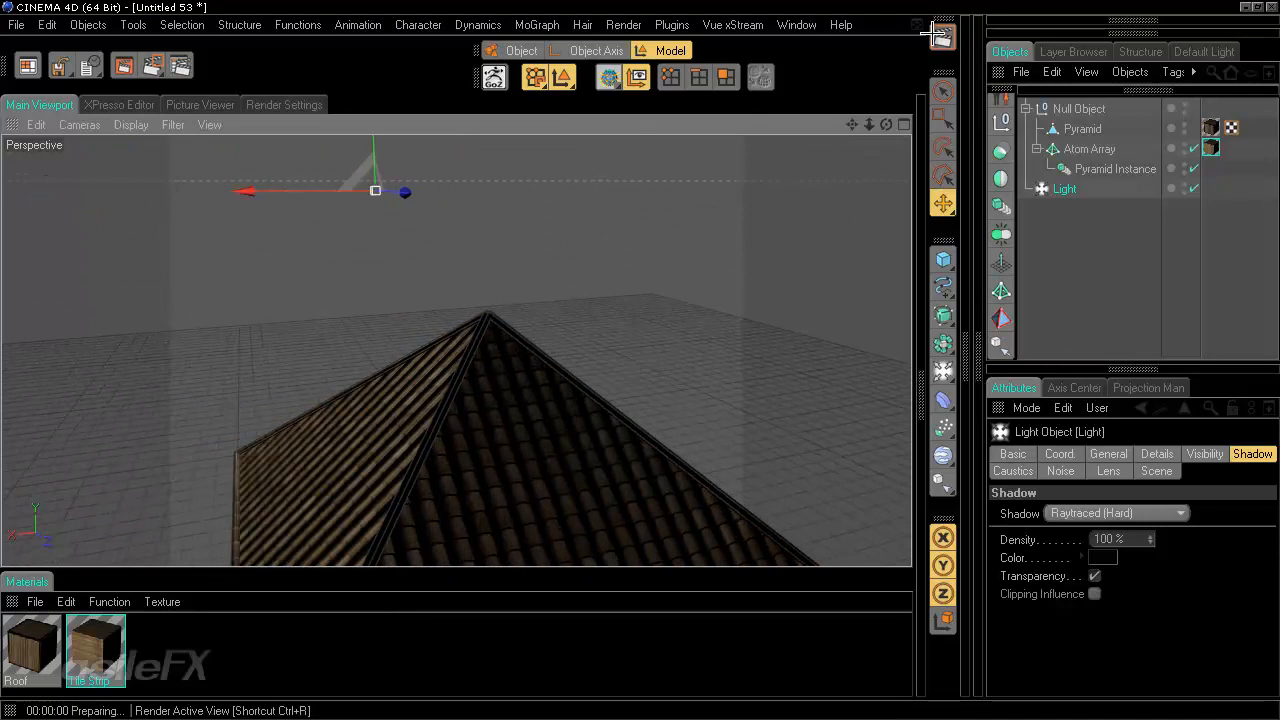
# - Set the Atom Array's Sphere Radius and Cylinder Radius to 3 m
pyautogui.moveTo(634, 343)
pyautogui.keyDown('alt'); pyautogui.mouseDown()
pyautogui.moveTo(669, 380)
pyautogui.moveTo(642, 363)
pyautogui.mouseUp(); pyautogui.keyUp('alt')
pyautogui.click(1108, 220)
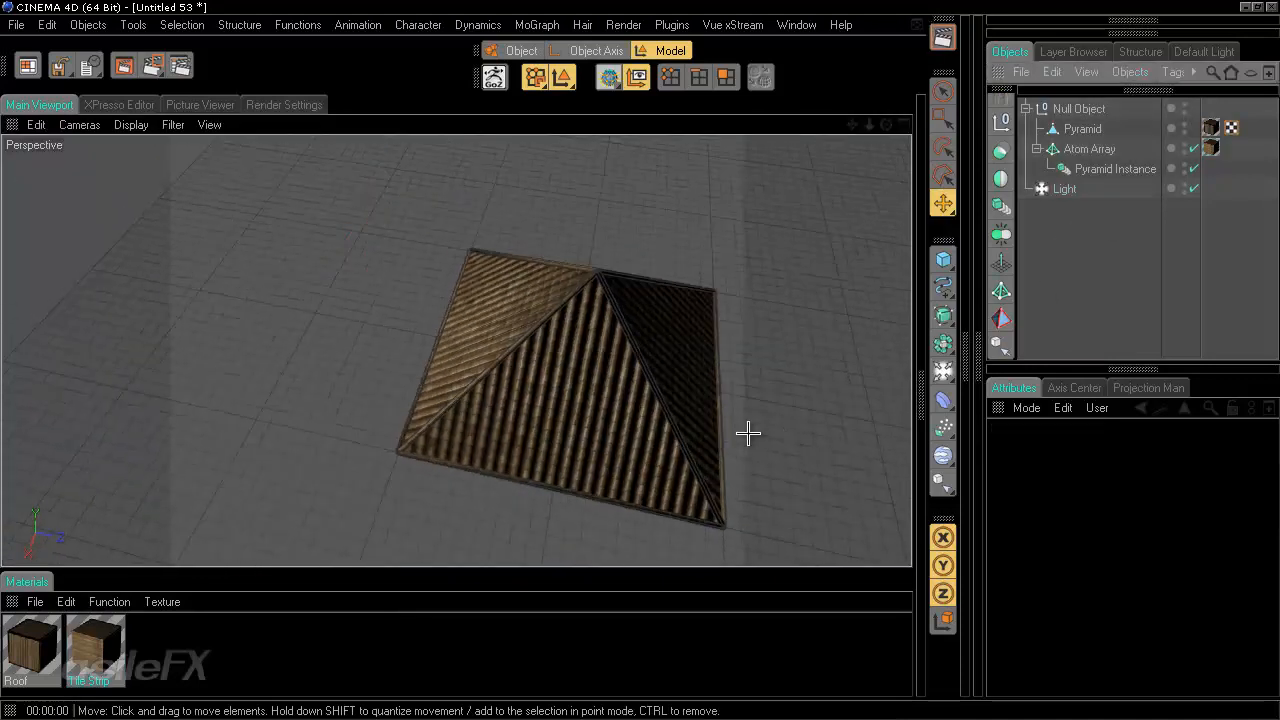
pyautogui.keyDown('alt'); pyautogui.moveTo(695, 393); pyautogui.dragTo(637, 360, button='middle'); pyautogui.keyUp('alt')
pyautogui.keyDown('alt'); pyautogui.moveTo(637, 360); pyautogui.dragTo(644, 357, button='right'); pyautogui.keyUp('alt')
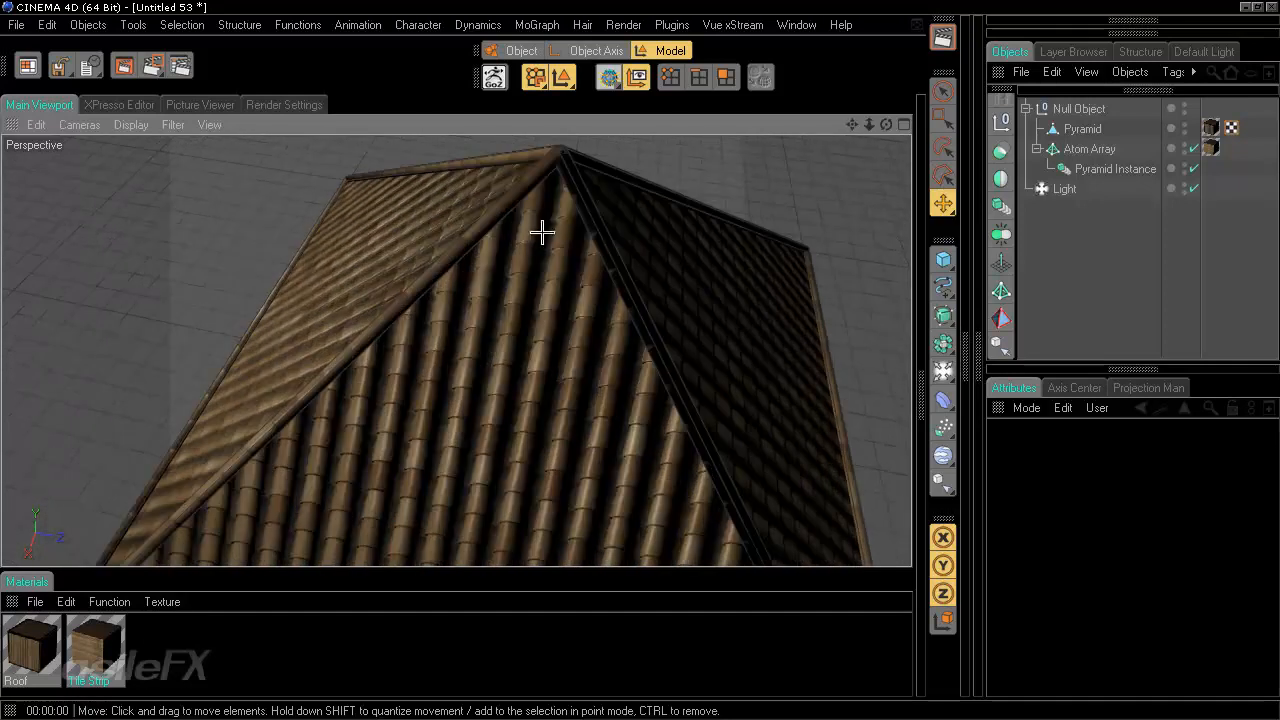
pyautogui.click(1090, 148)
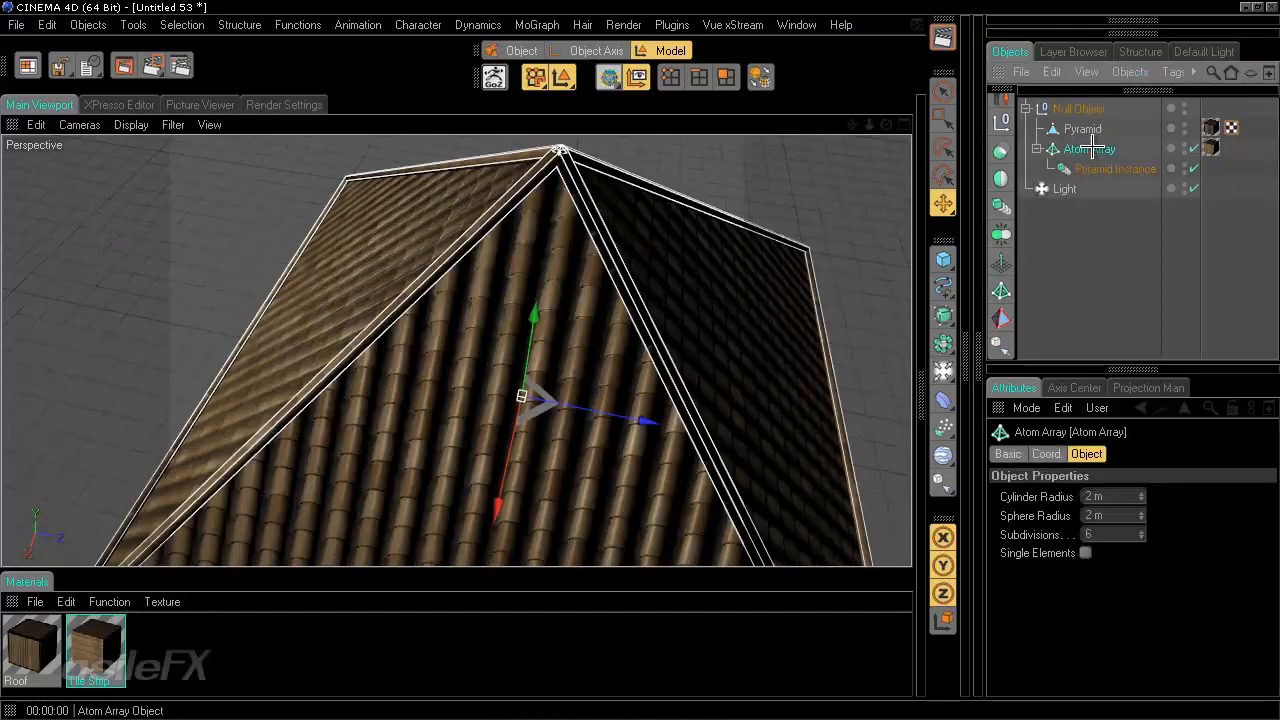
pyautogui.doubleClick(1100, 497)
pyautogui.moveTo(1121, 514); pyautogui.dragTo(1090, 510)
pyautogui.write('3')
pyautogui.press('Return')
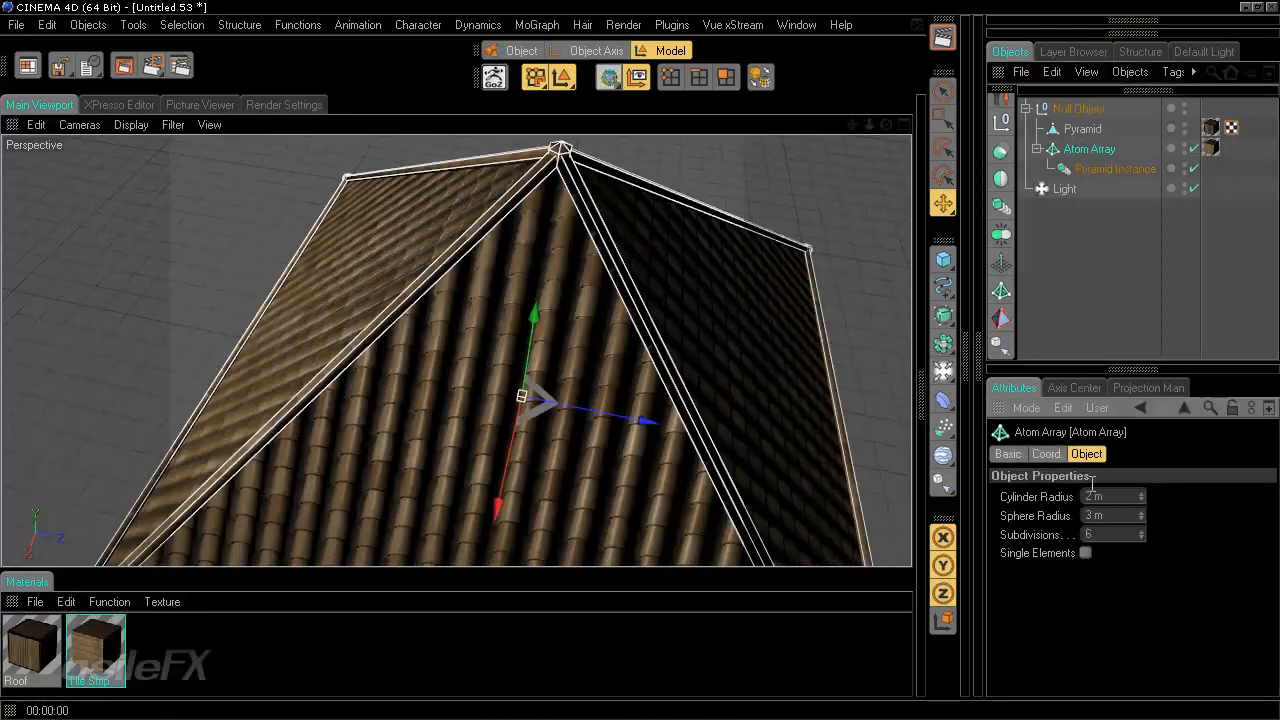
pyautogui.write('3')
pyautogui.press('Return')
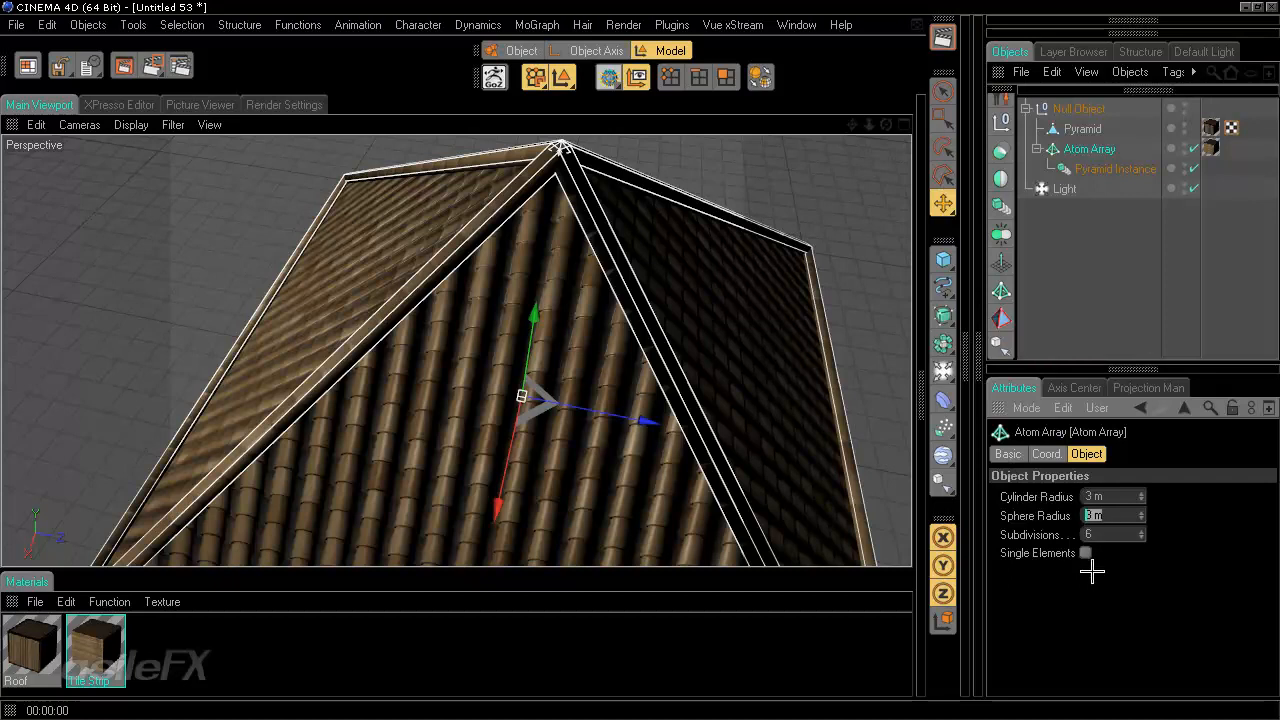
# - Try enabling Single Elements on the Atom Array, render the roof, and disable it again
pyautogui.click(1085, 553)
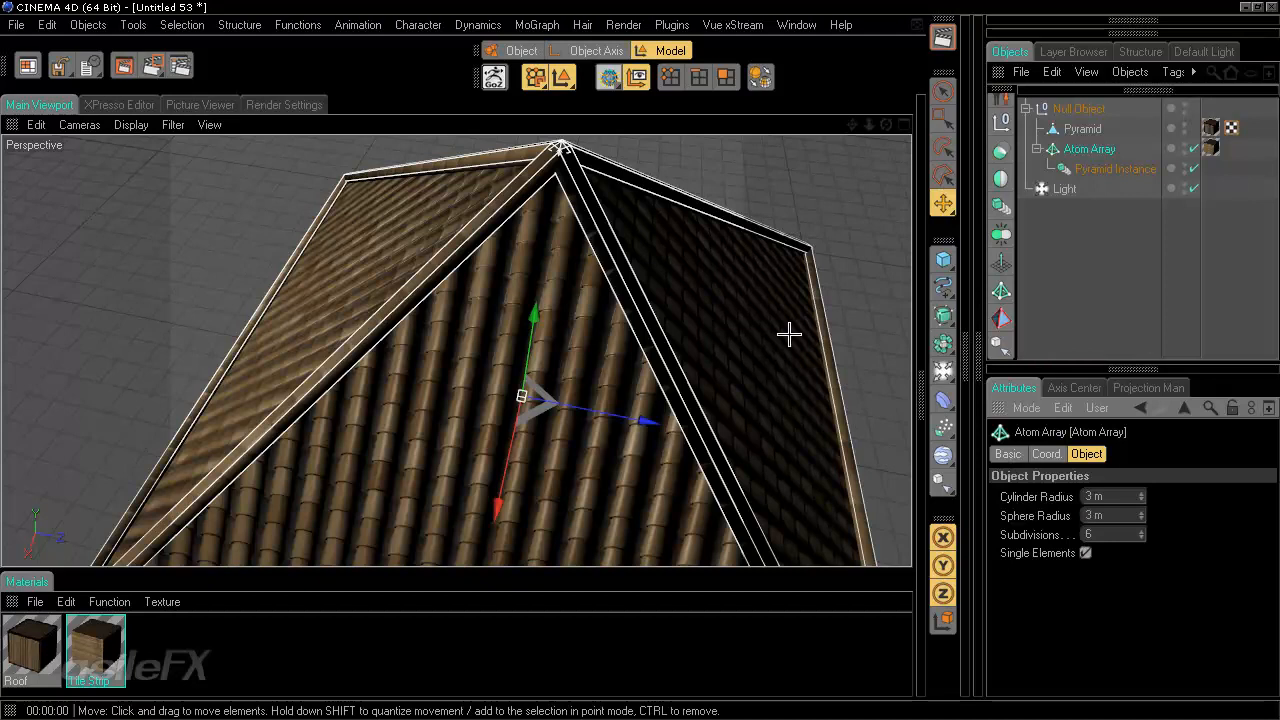
pyautogui.keyDown('alt'); pyautogui.moveTo(789, 331); pyautogui.dragTo(634, 354); pyautogui.keyUp('alt')
pyautogui.hotkey('ctrl', 'r')
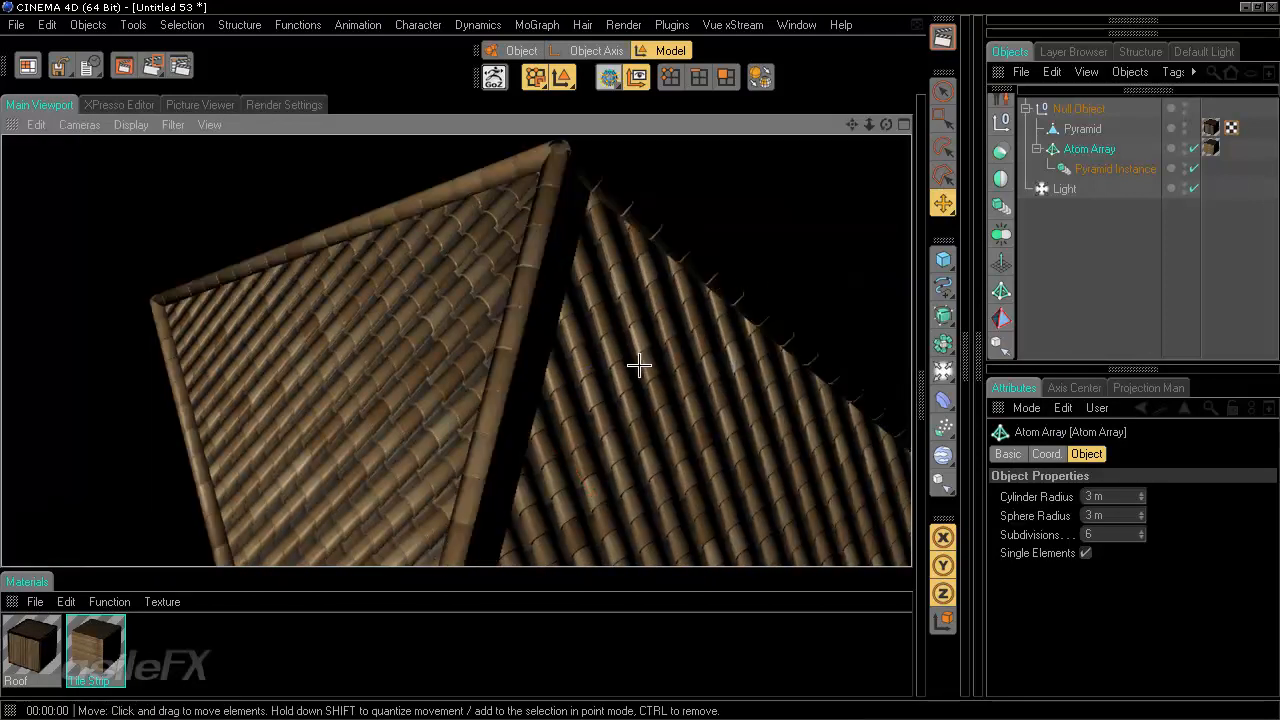
pyautogui.keyDown('alt'); pyautogui.moveTo(640, 363); pyautogui.dragTo(640, 362); pyautogui.keyUp('alt')
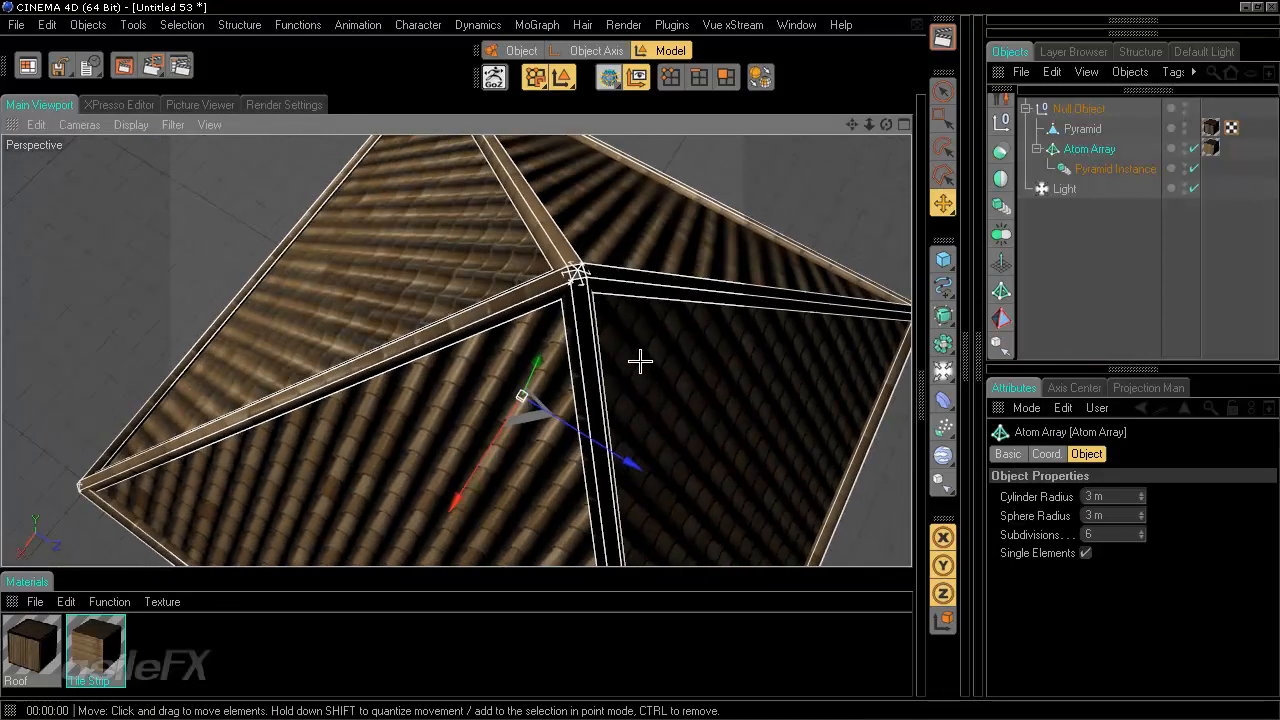
pyautogui.click(942, 37)
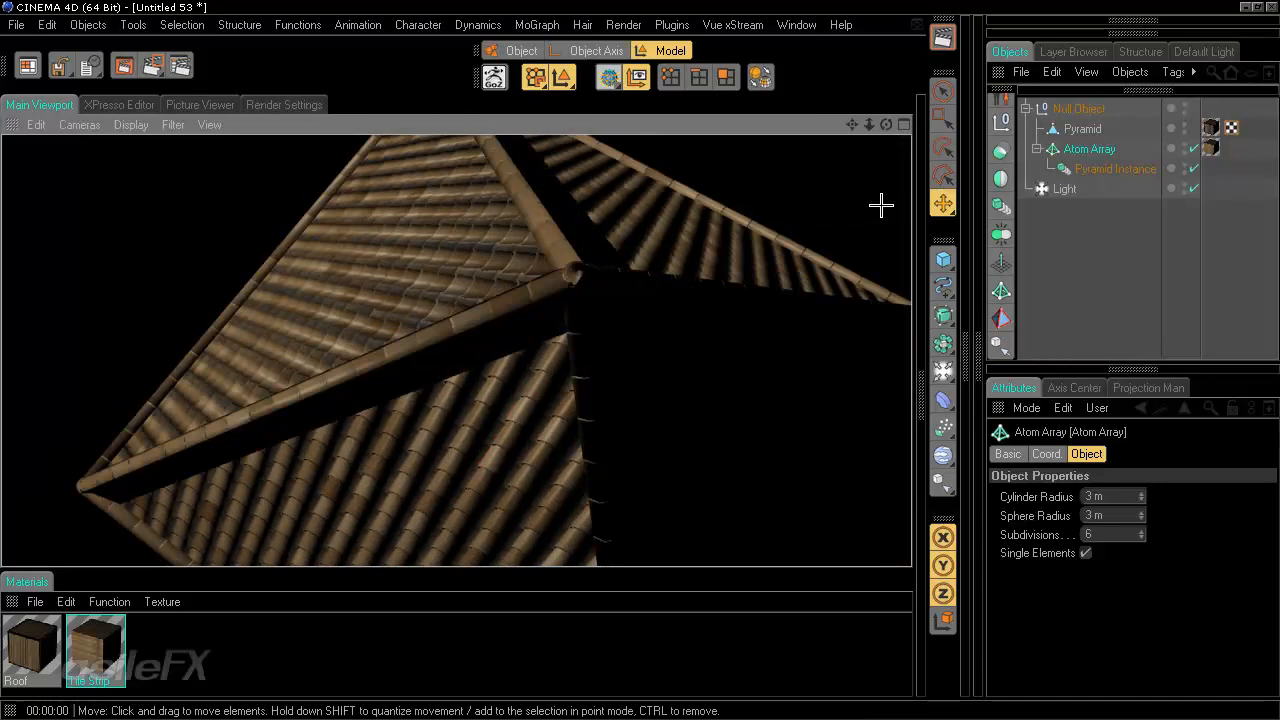
pyautogui.click(1086, 555)
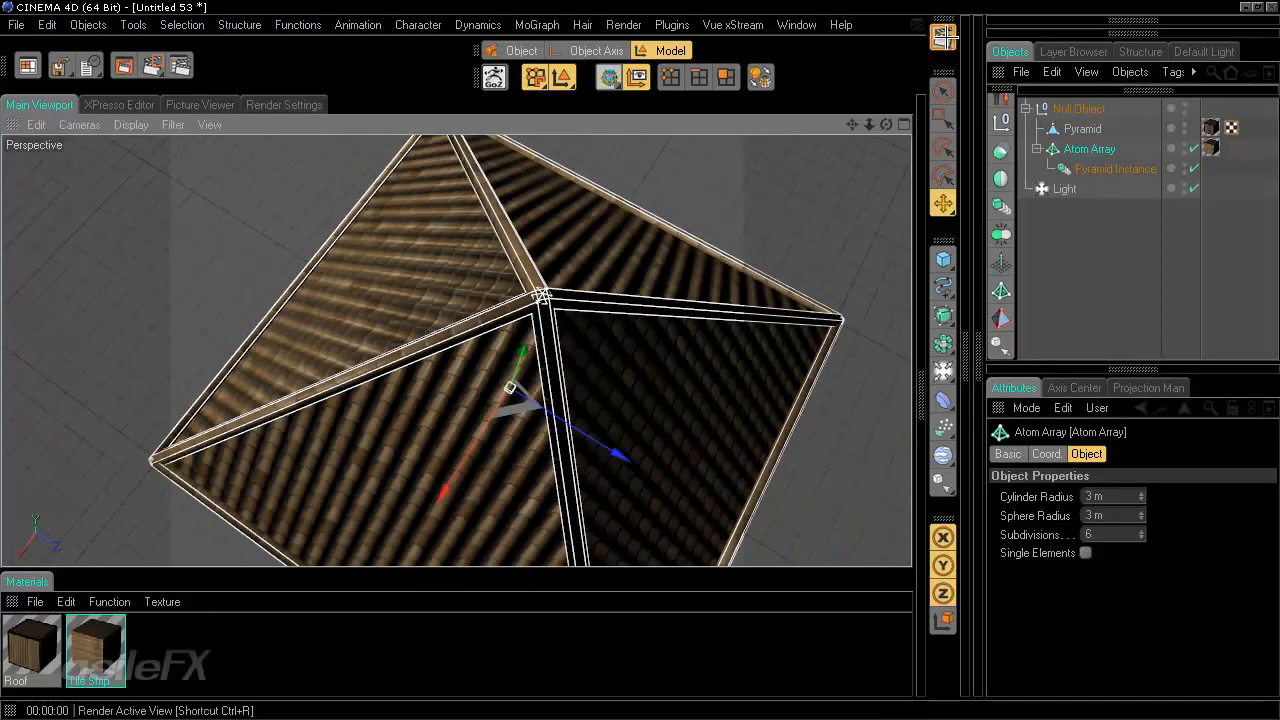
# - Render the view, orbit around the roof, and render it again
pyautogui.click(942, 37)
pyautogui.keyDown('alt'); pyautogui.moveTo(489, 481); pyautogui.dragTo(640, 360); pyautogui.keyUp('alt')
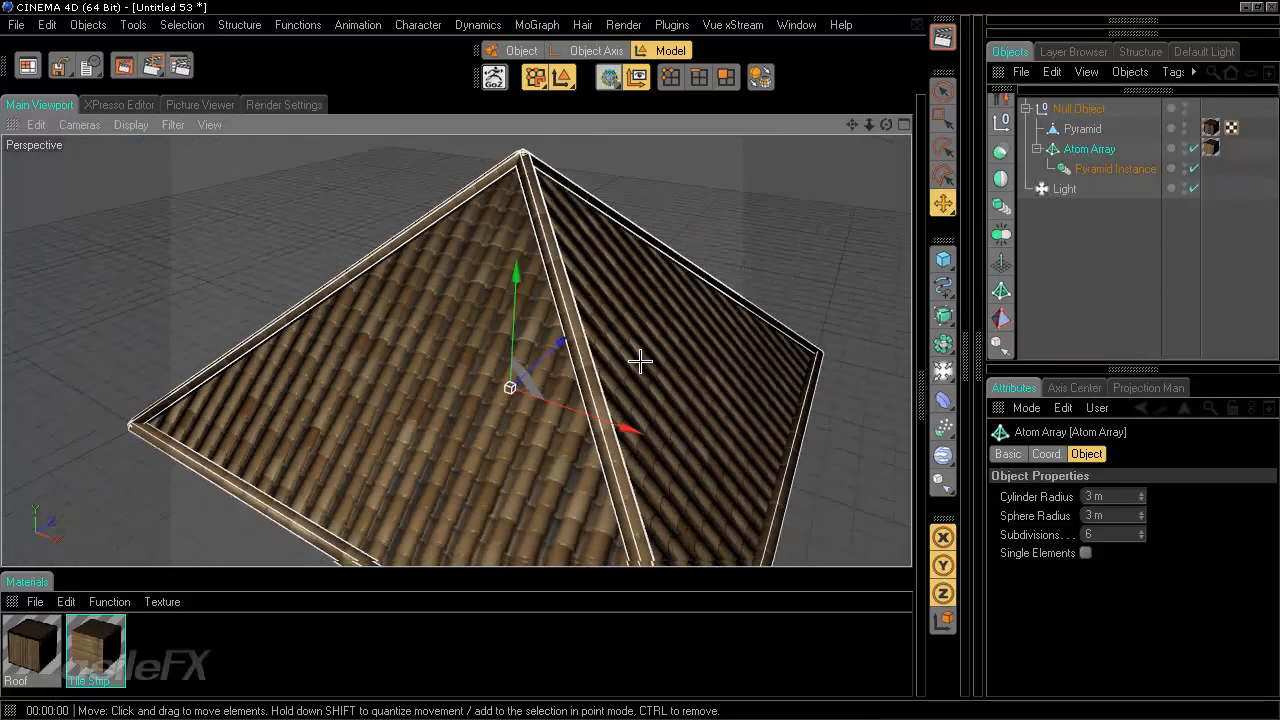
pyautogui.keyDown('alt'); pyautogui.moveTo(640, 360); pyautogui.dragTo(454, 477, button='right'); pyautogui.keyUp('alt')
pyautogui.click(942, 37)
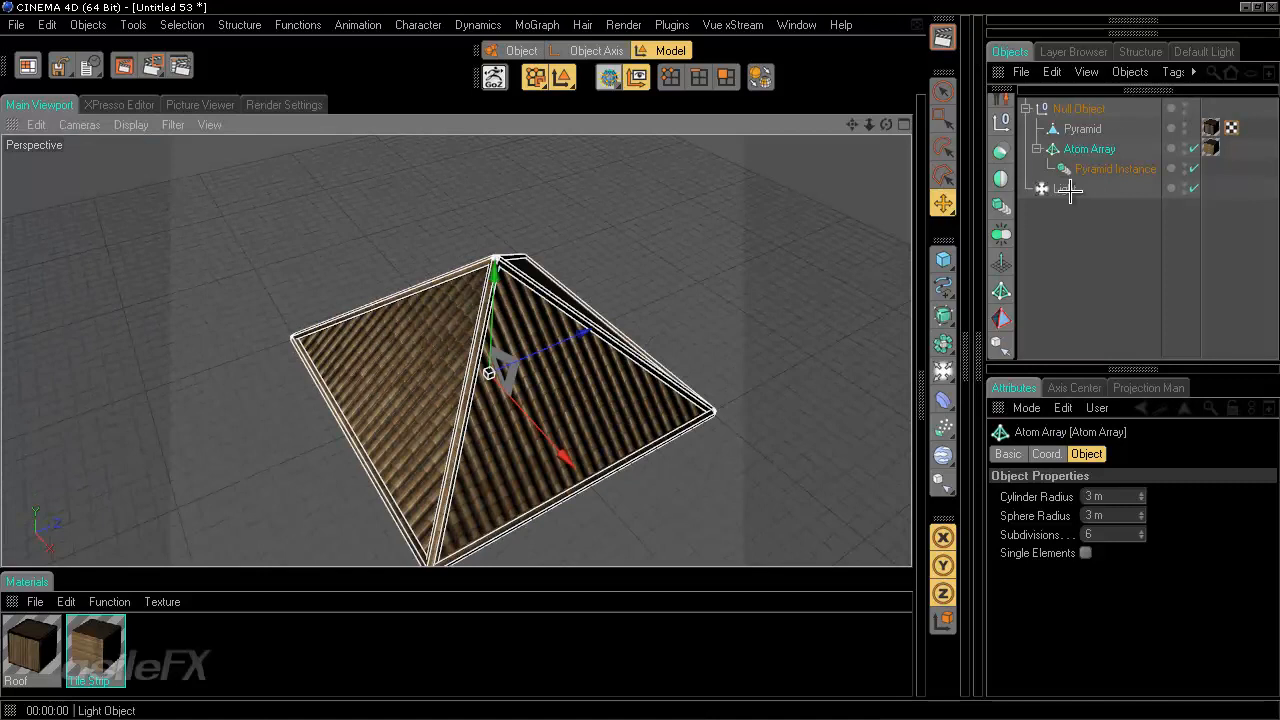
# - Set the Light's shadow to Shadow Maps (Soft) with a 1000x1000 shadow map, then render the view
pyautogui.click(1064, 189)
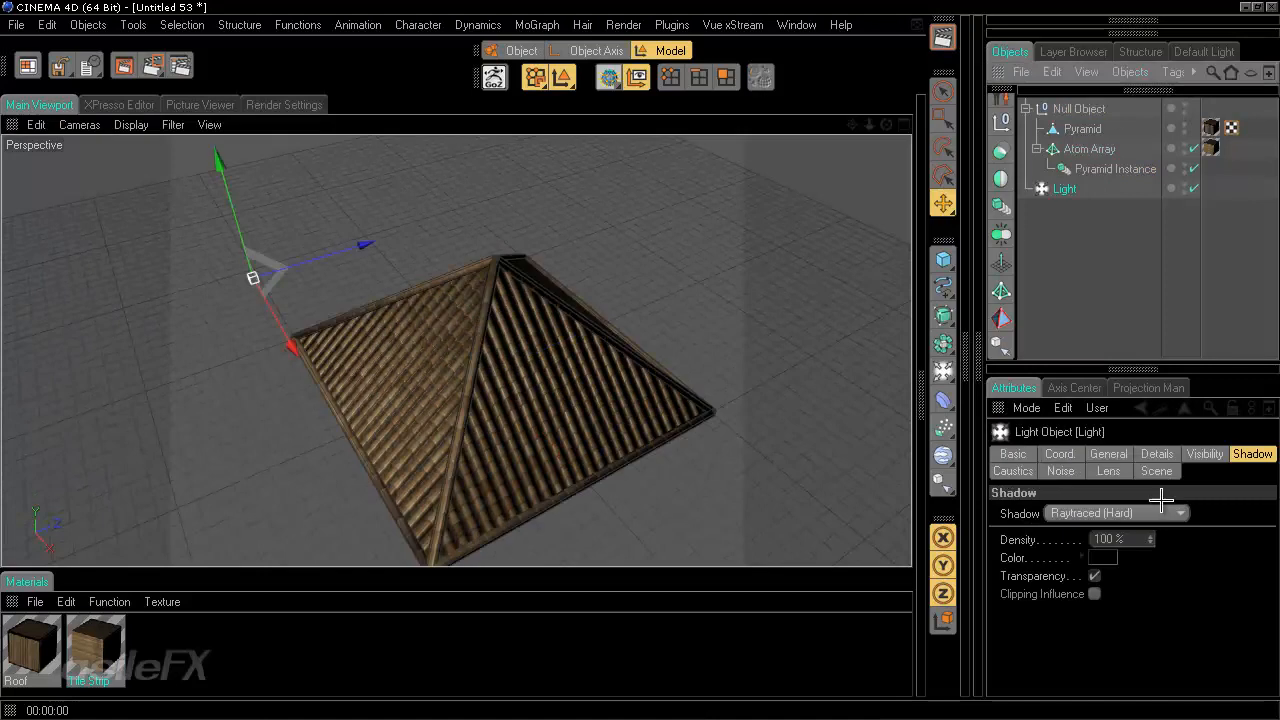
pyautogui.click(1158, 512)
pyautogui.click(1141, 550)
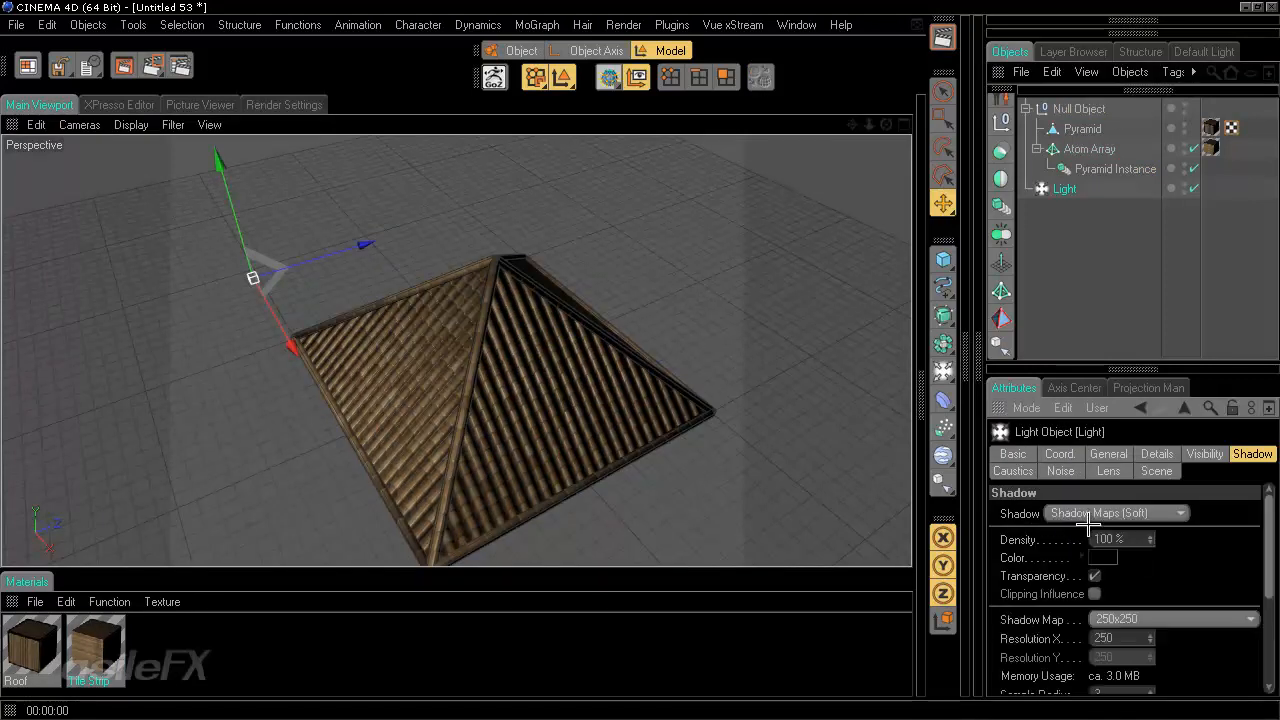
pyautogui.click(1137, 622)
pyautogui.click(1115, 503)
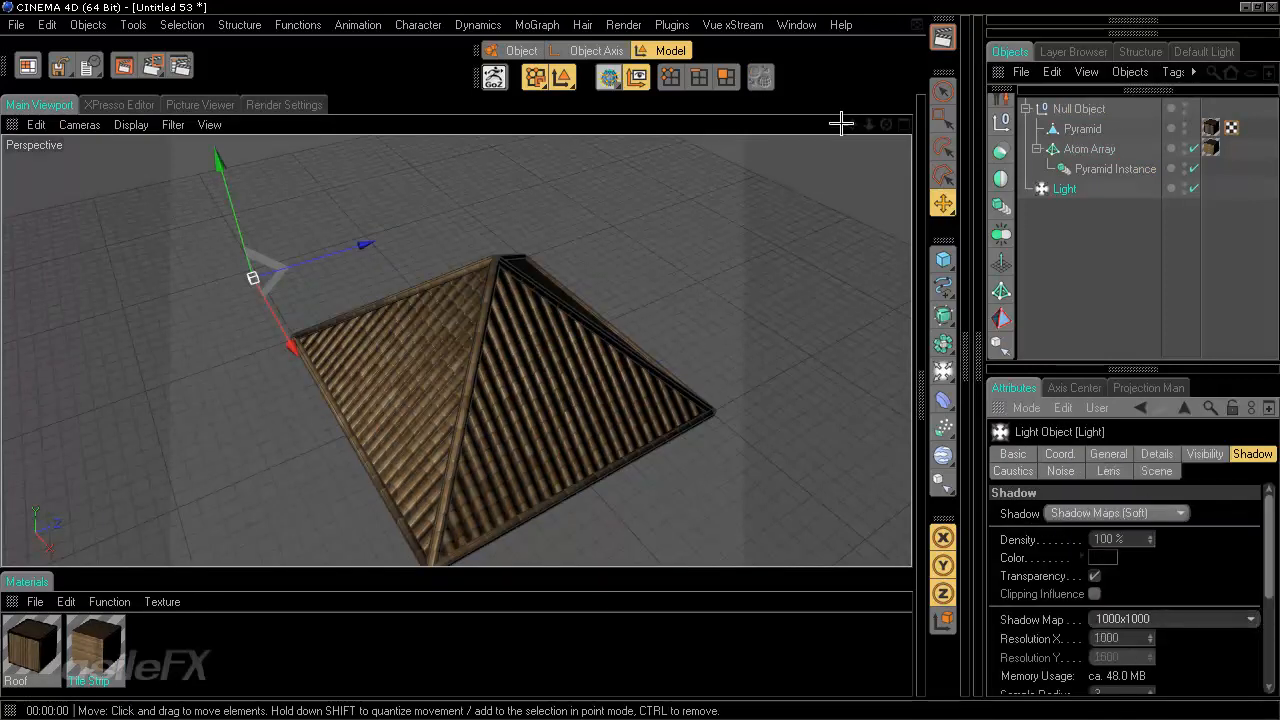
pyautogui.click(940, 38)
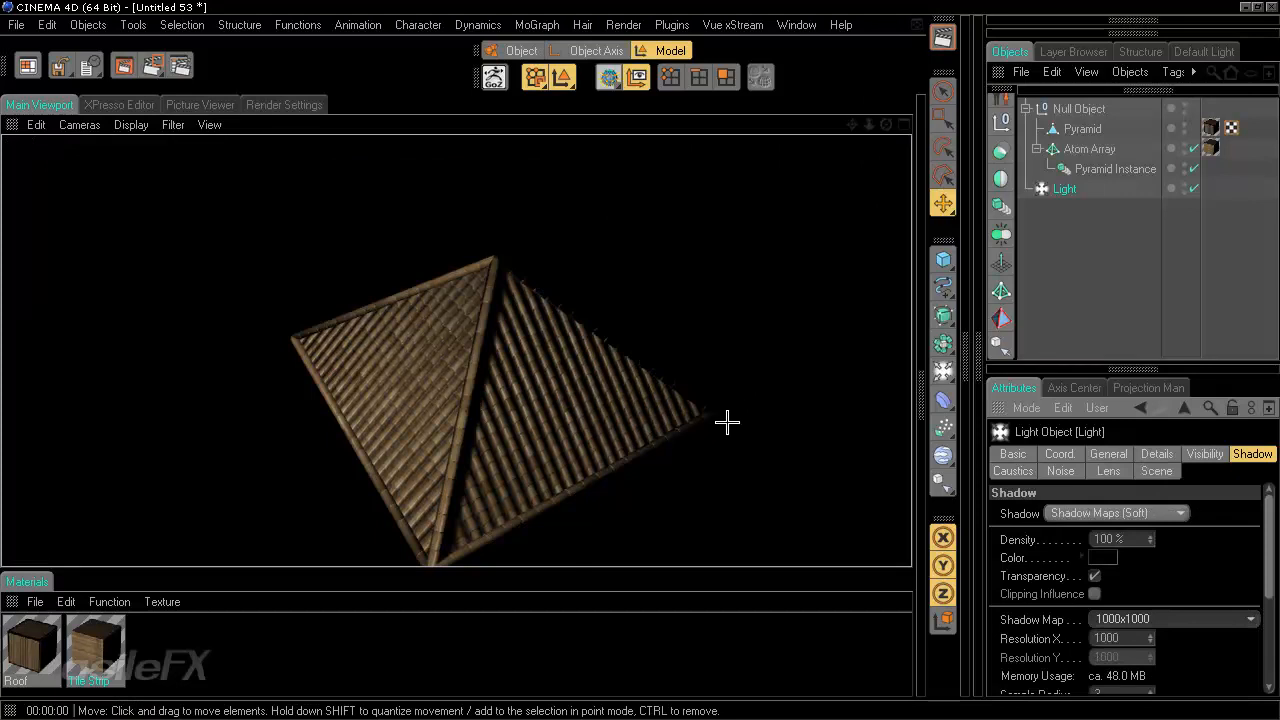
# - Set the Ambient Occlusion layer's blend mode to Normal in the TileStrip image
pyautogui.scroll(5, 671, 420)
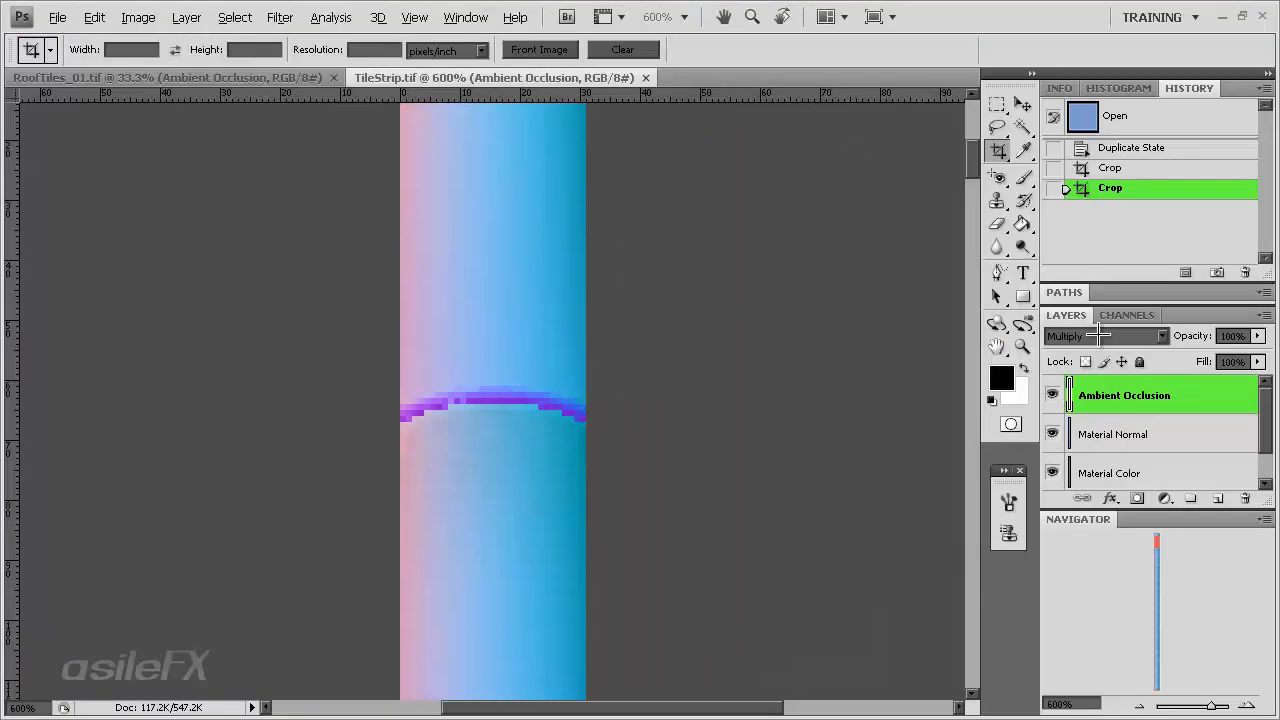
pyautogui.click(1100, 336)
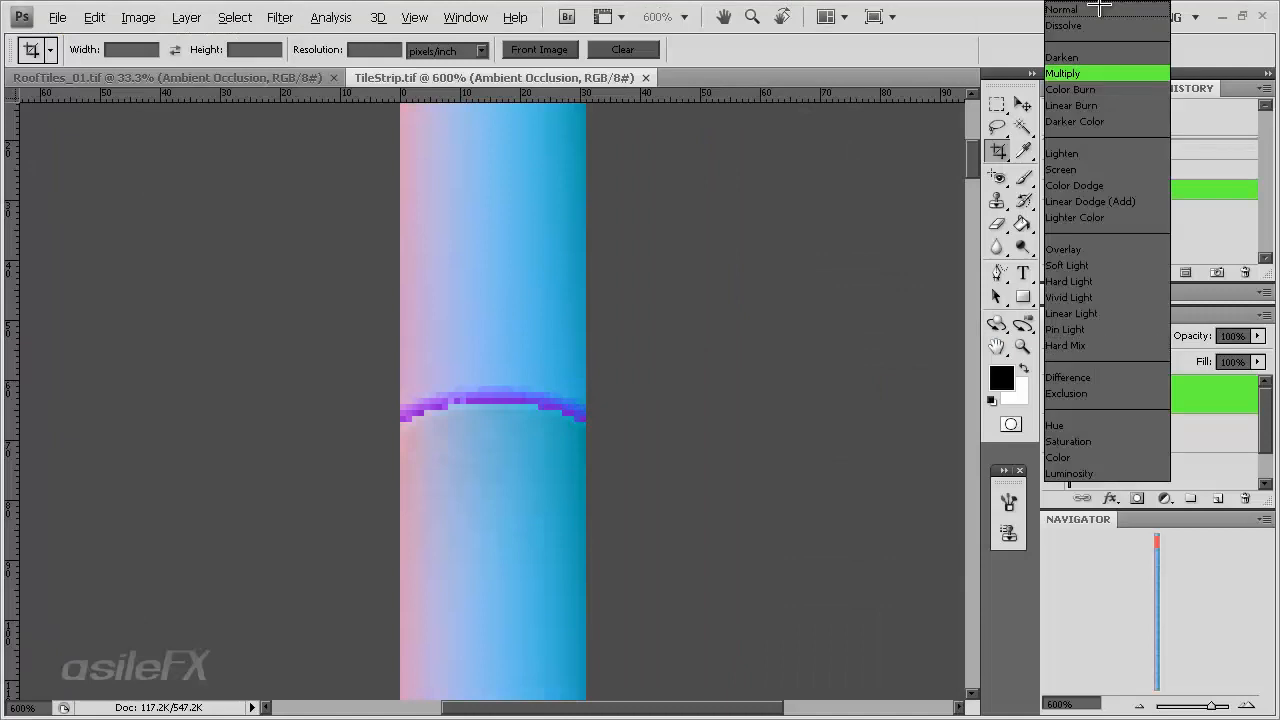
pyautogui.click(1100, 8)
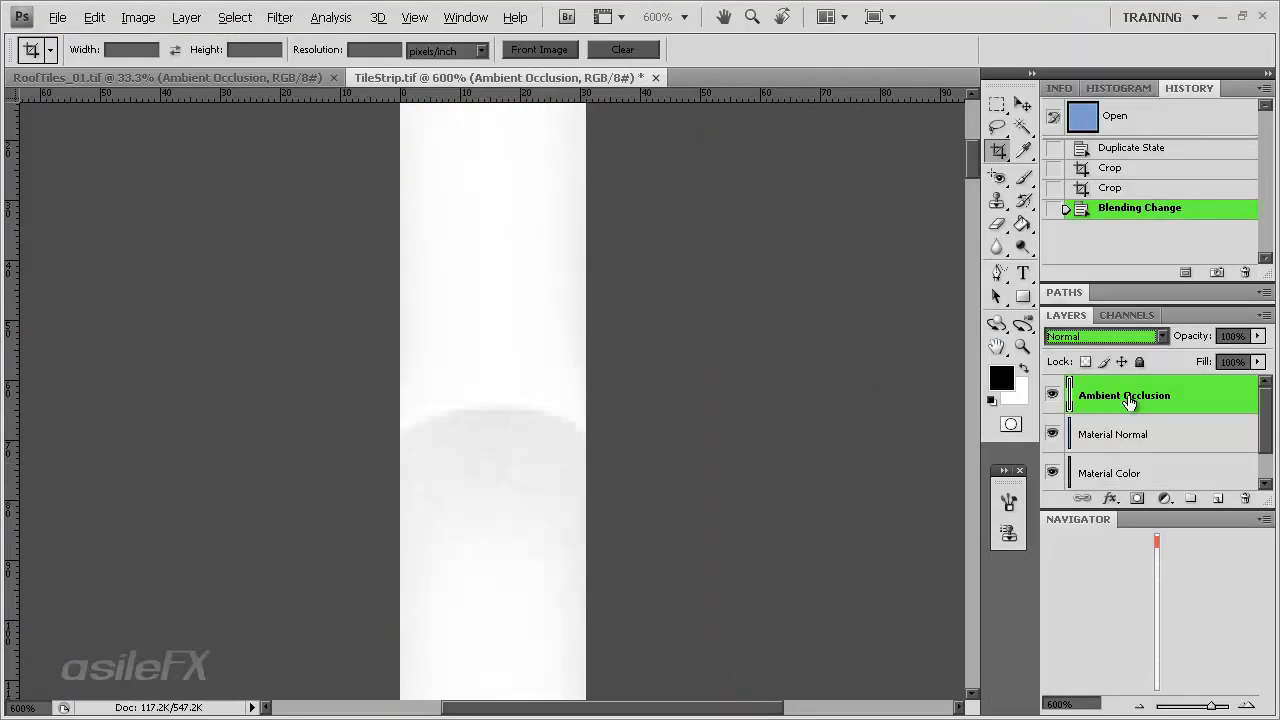
# - Hide the Ambient Occlusion layer and select the Material Normal layer
pyautogui.moveTo(1155, 549); pyautogui.dragTo(1157, 620)
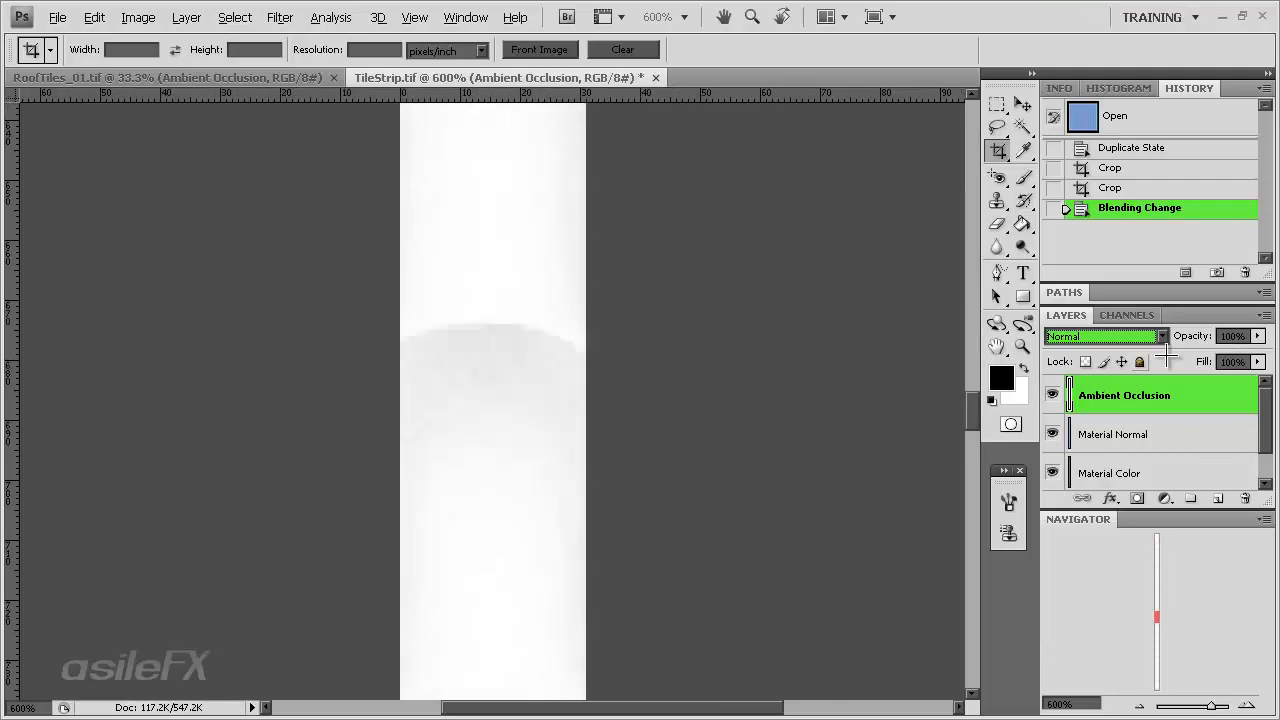
pyautogui.click(1052, 395)
pyautogui.click(1130, 436)
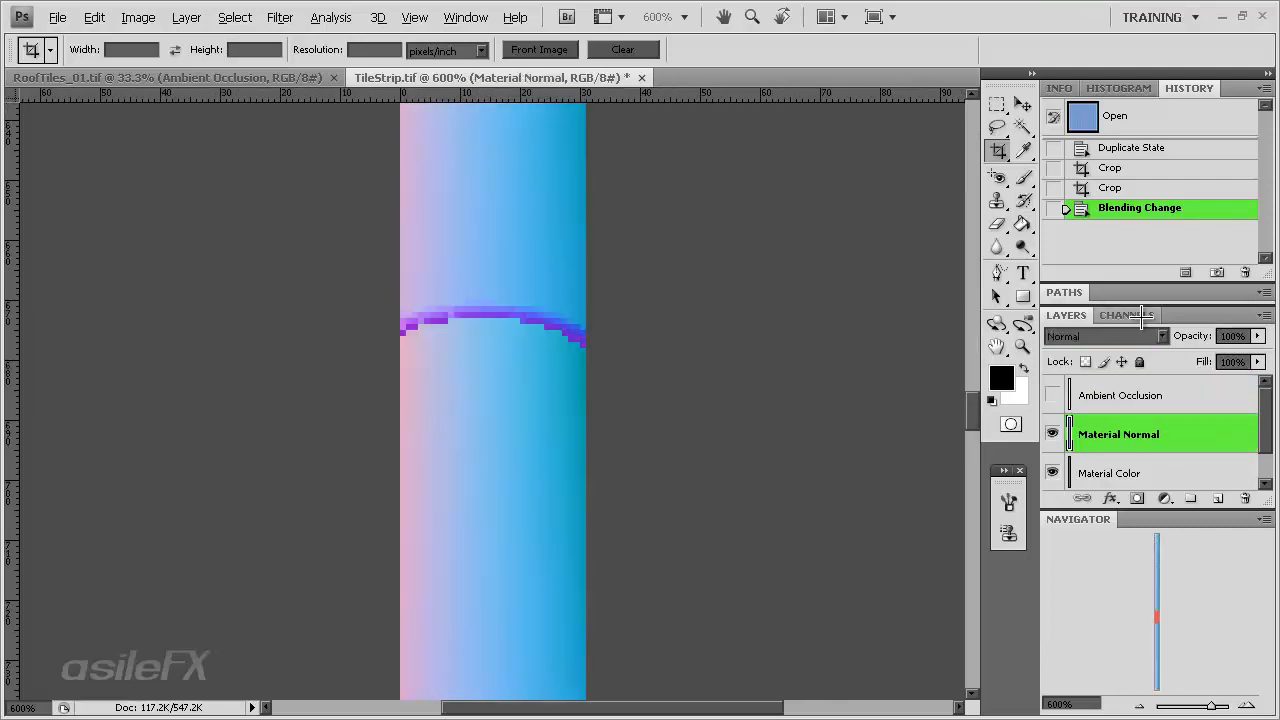
# - Go through the Material Normal layer's Red, Green and Blue channels and select the whole Blue channel
pyautogui.click(1128, 315)
pyautogui.click(1130, 385)
pyautogui.click(1137, 418)
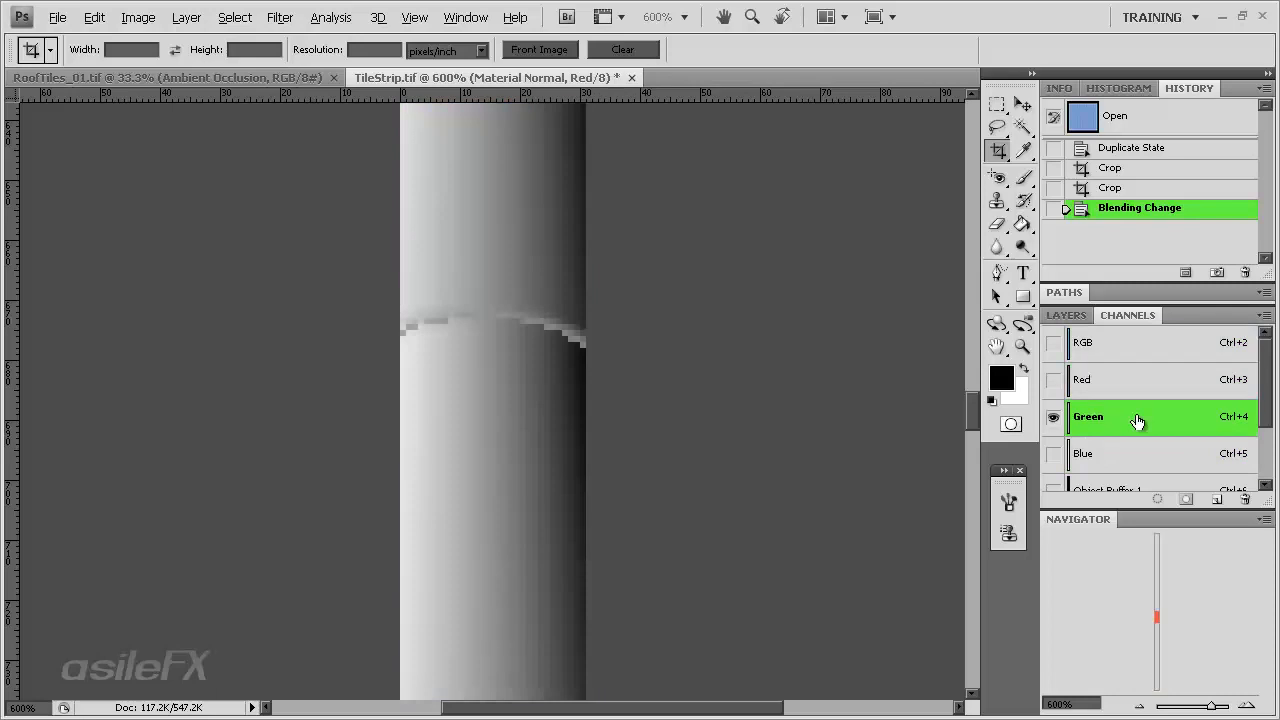
pyautogui.click(1148, 456)
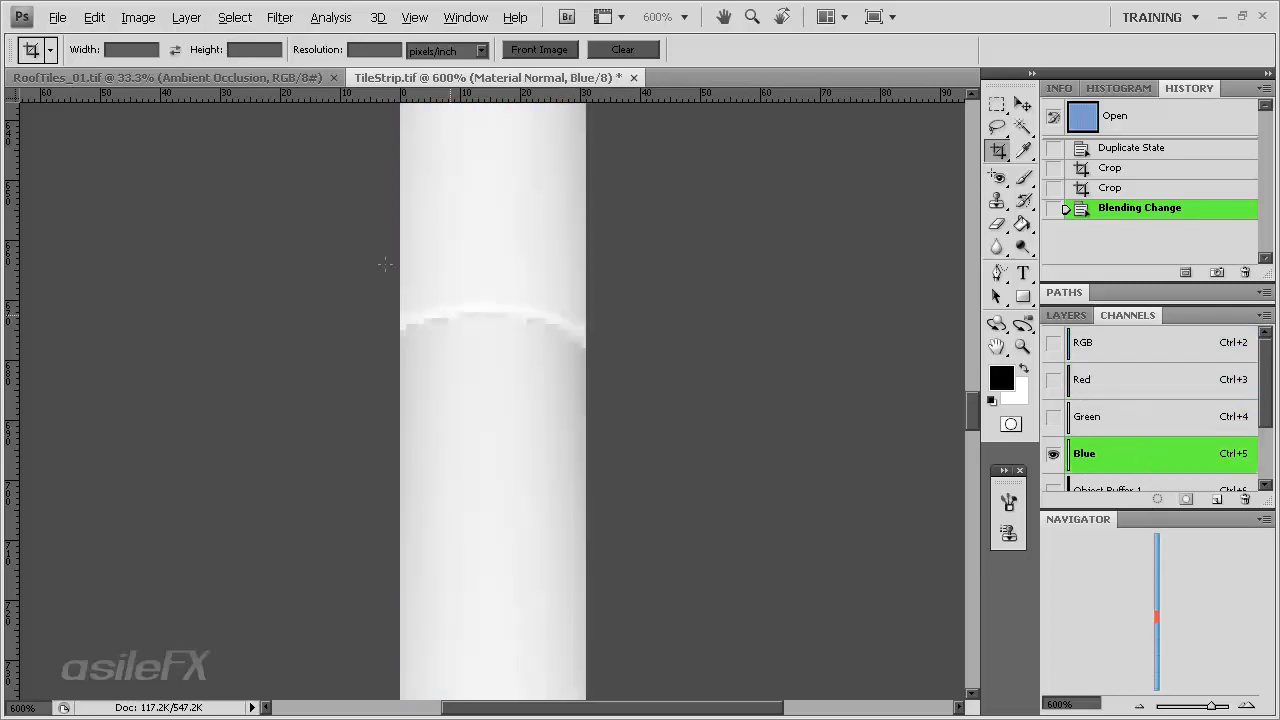
pyautogui.moveTo(1157, 622); pyautogui.dragTo(1155, 590)
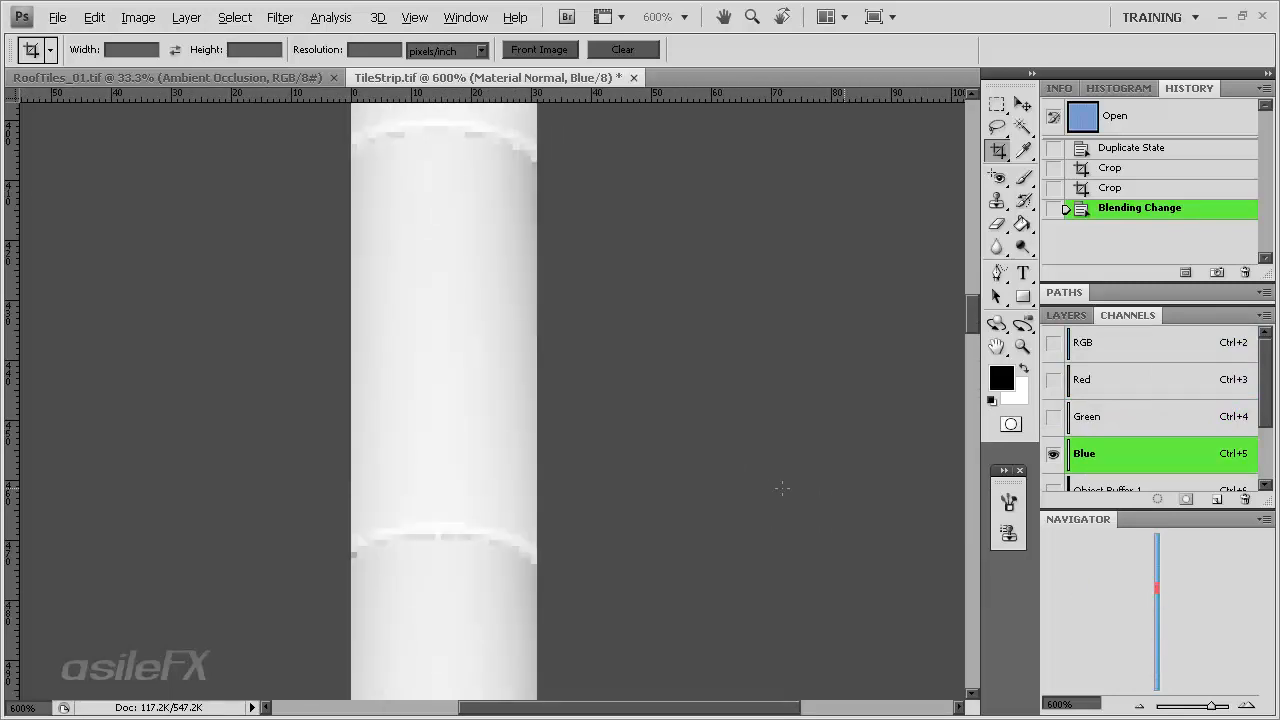
pyautogui.hotkey('ctrl', 'a')
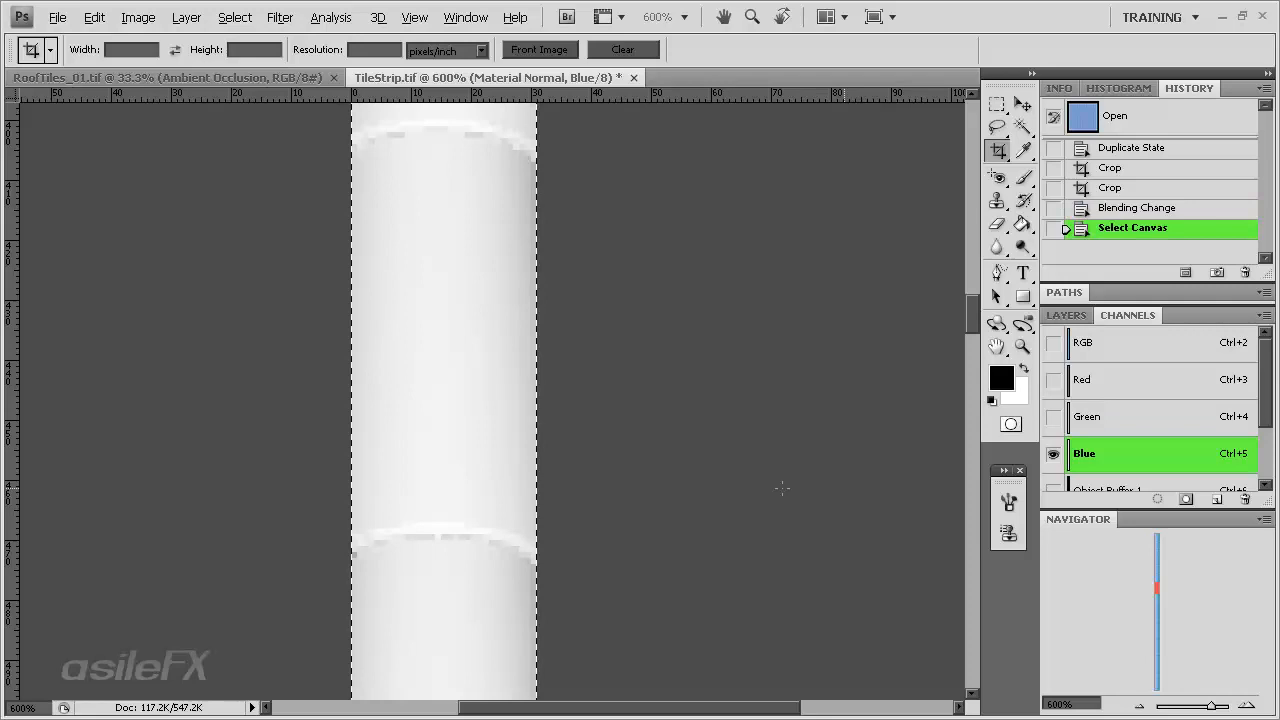
# - Return to the layers, show and select Ambient Occlusion, and paste the Blue channel as a new layer
pyautogui.click(1121, 347)
pyautogui.click(1066, 315)
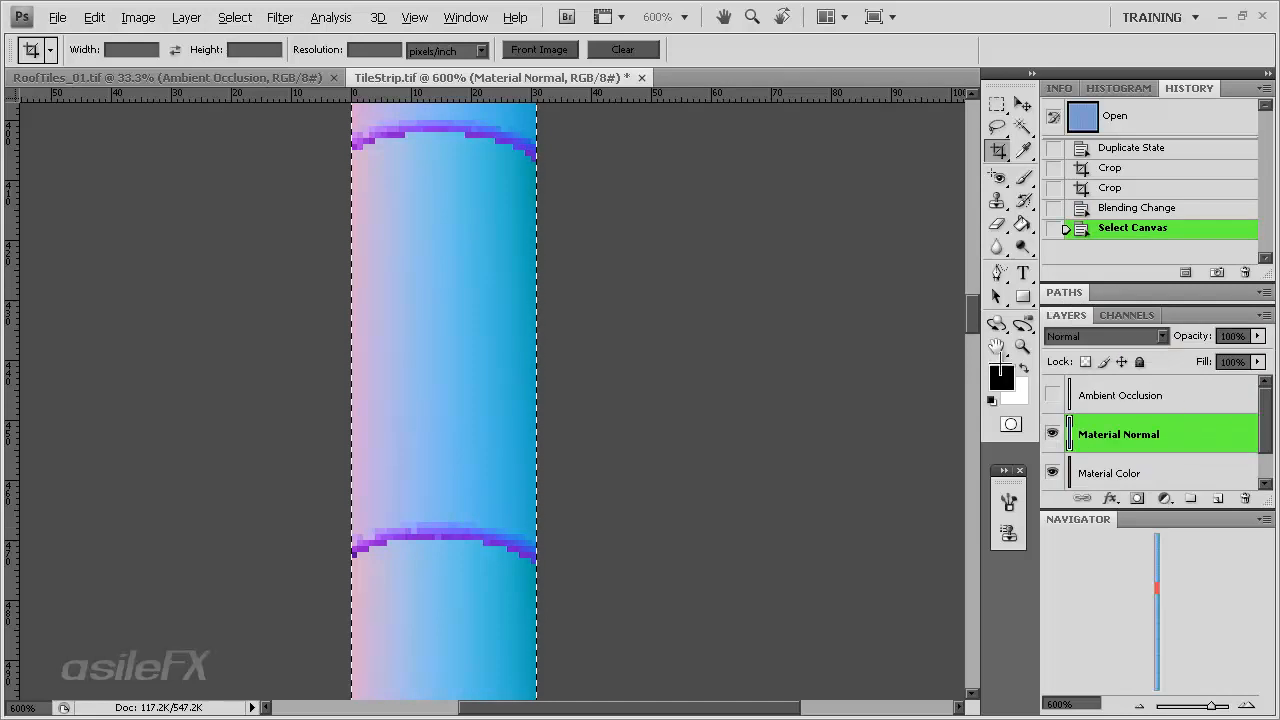
pyautogui.click(1168, 410)
pyautogui.click(1052, 395)
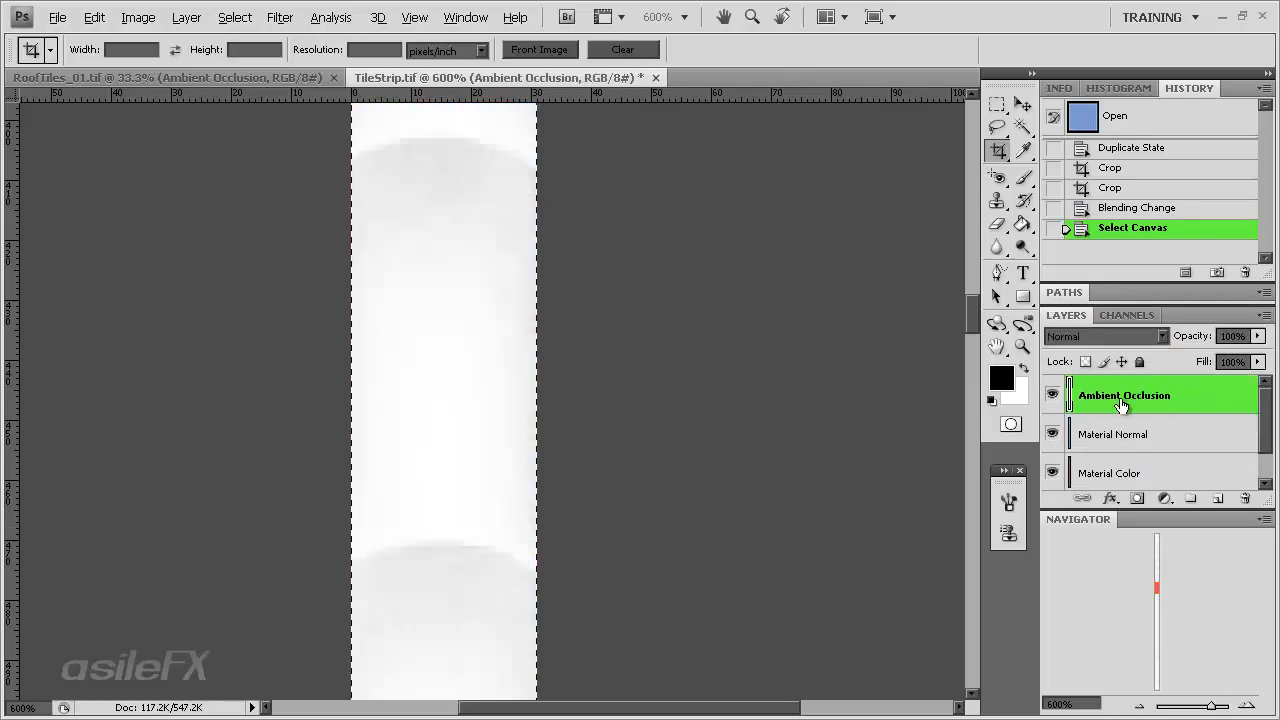
pyautogui.hotkey('ctrl', 'v')
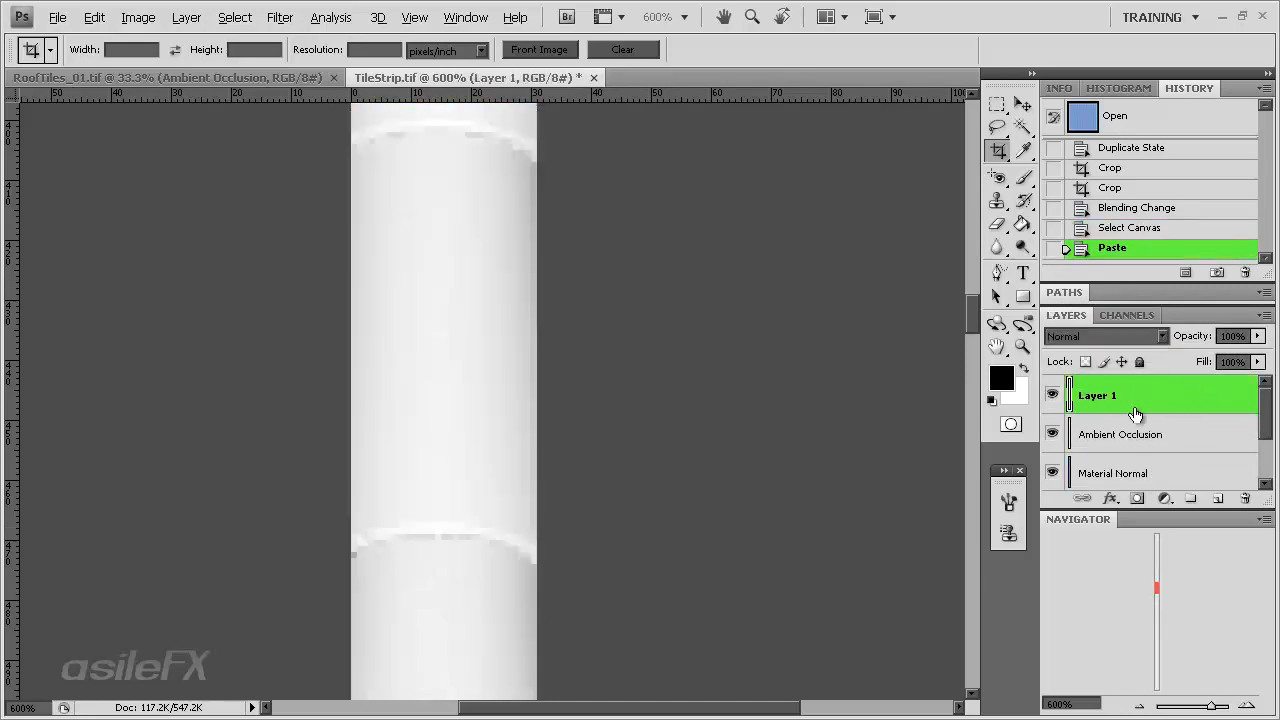
# - Rename the pasted layer to Bump
pyautogui.doubleClick(1100, 396)
pyautogui.press('Return')
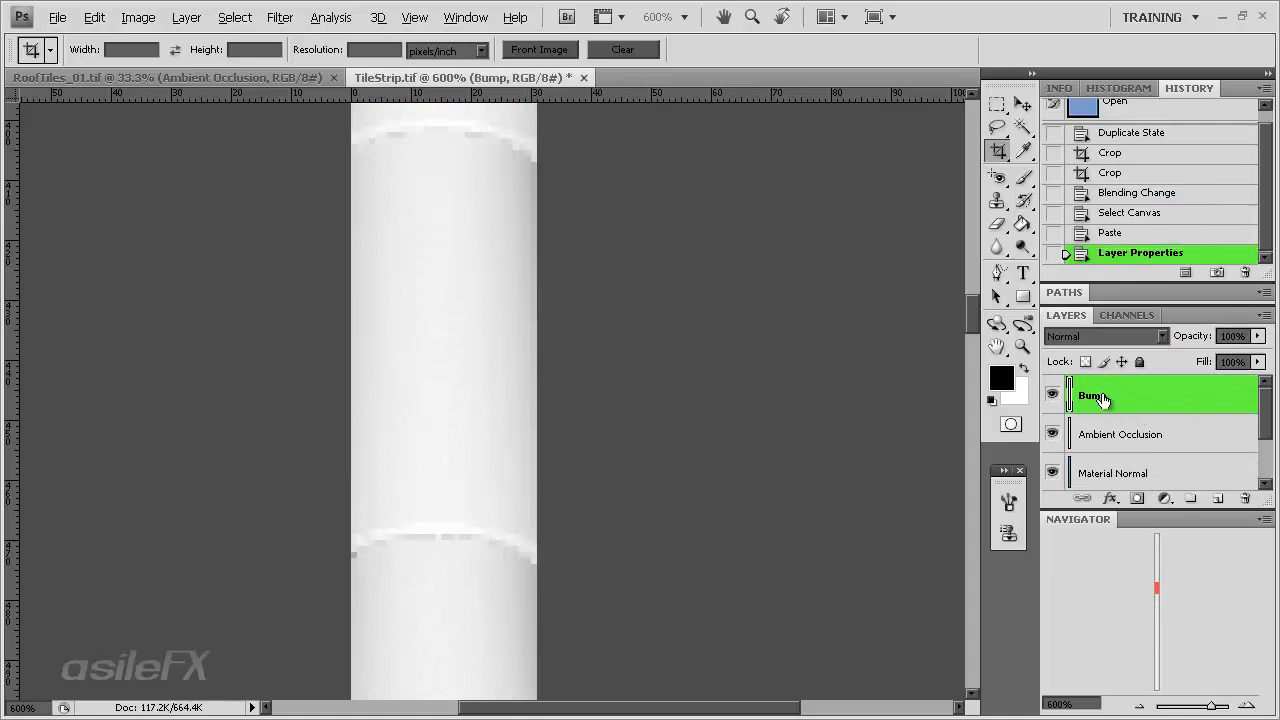
# - Return to Cinema 4D and open the Tile Strip material in the Material Editor
pyautogui.click(1222, 17)
pyautogui.click(116, 651)
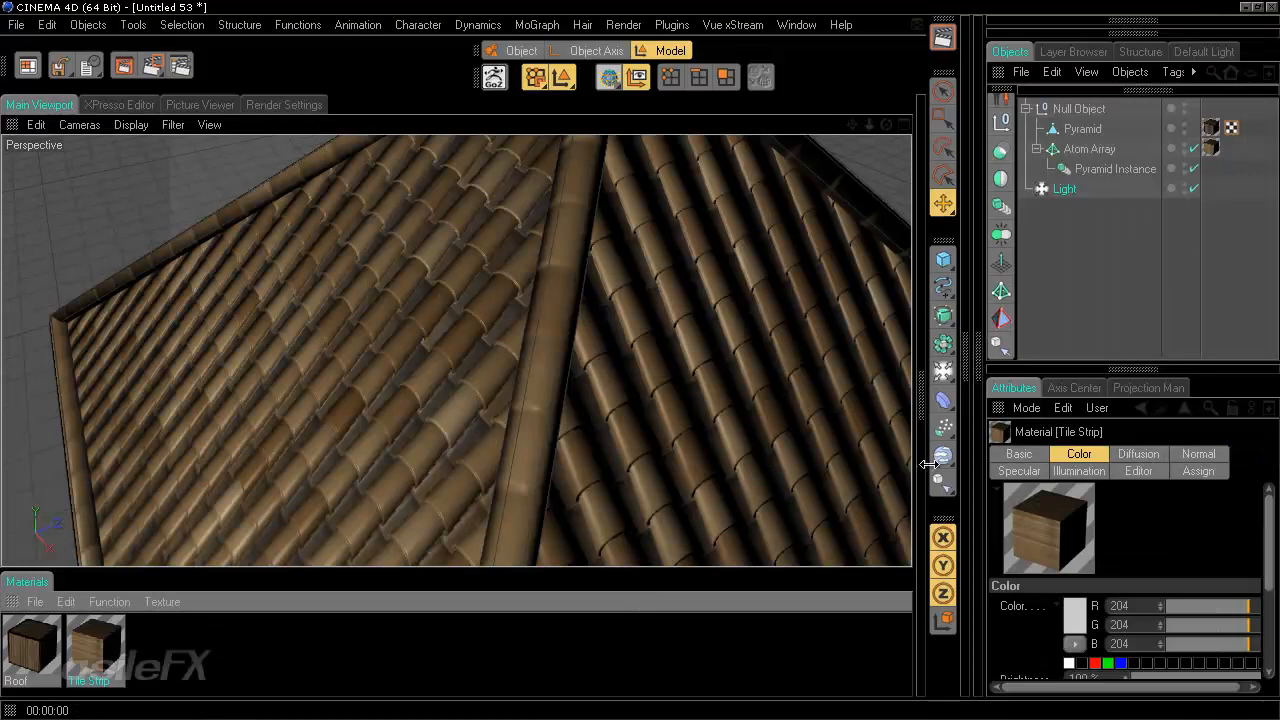
pyautogui.click(922, 400)
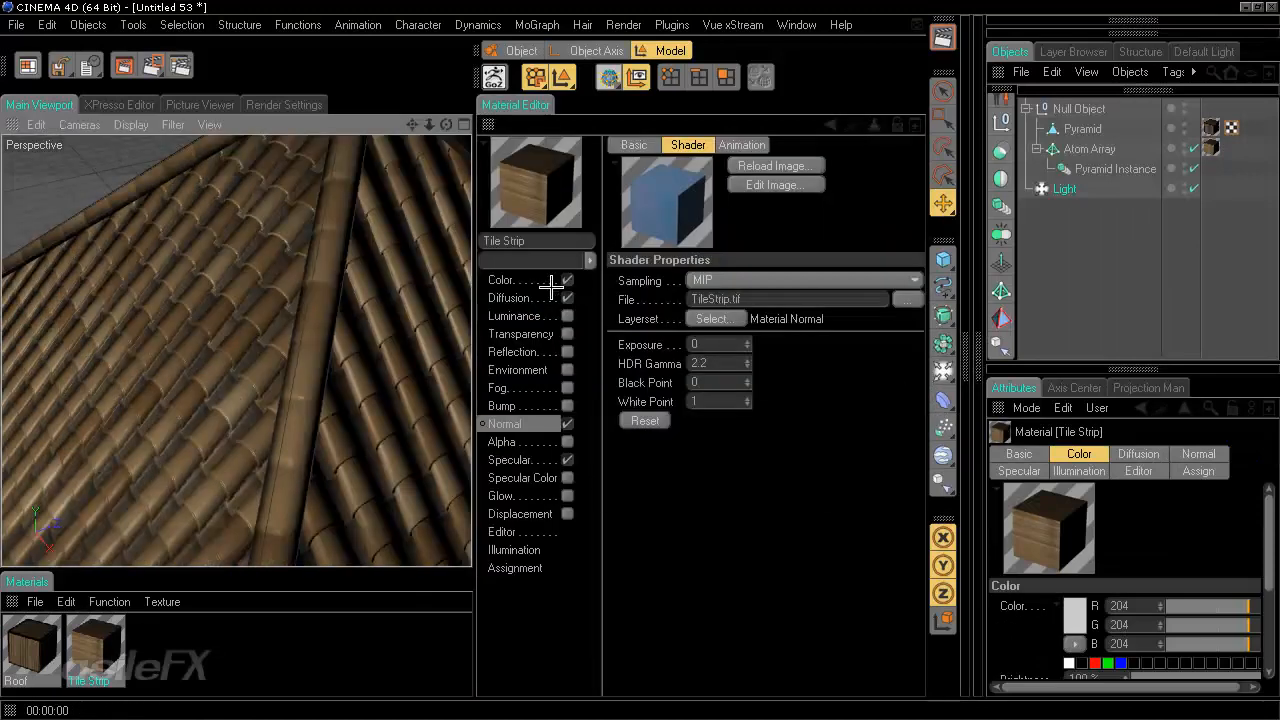
# - Disable the material's Normal channel and enable its Bump channel
pyautogui.click(567, 424)
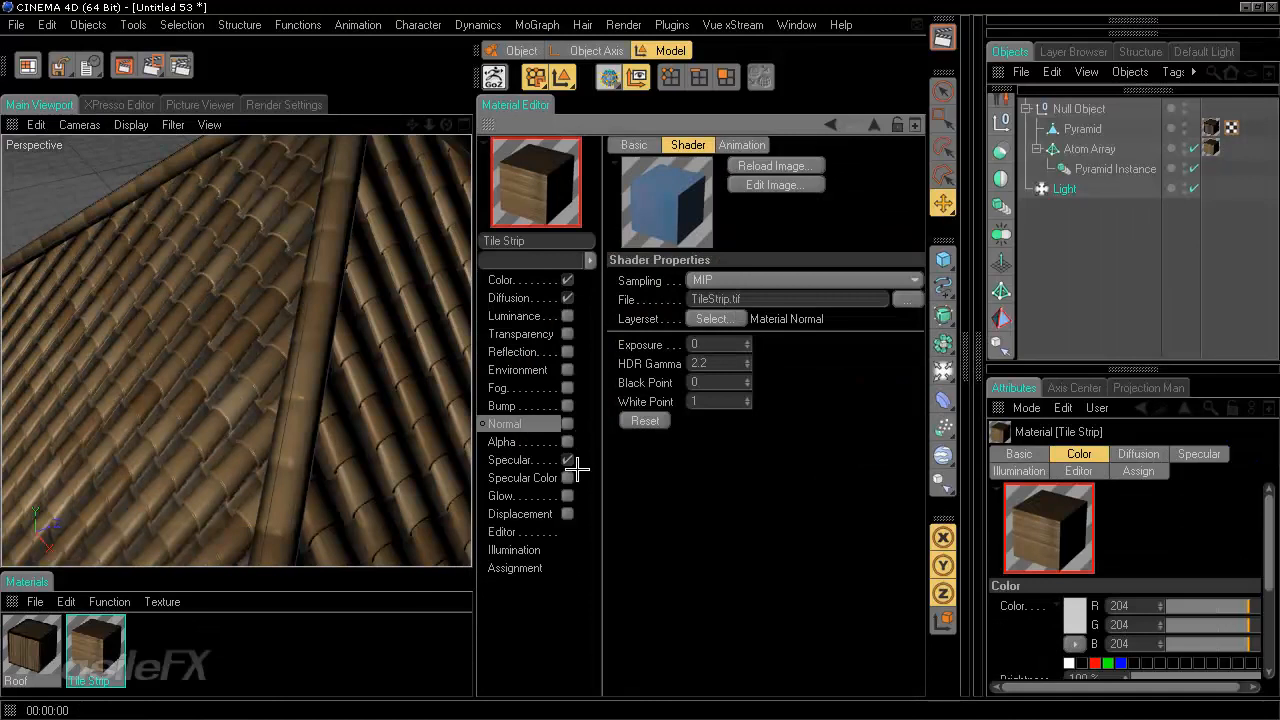
pyautogui.click(567, 406)
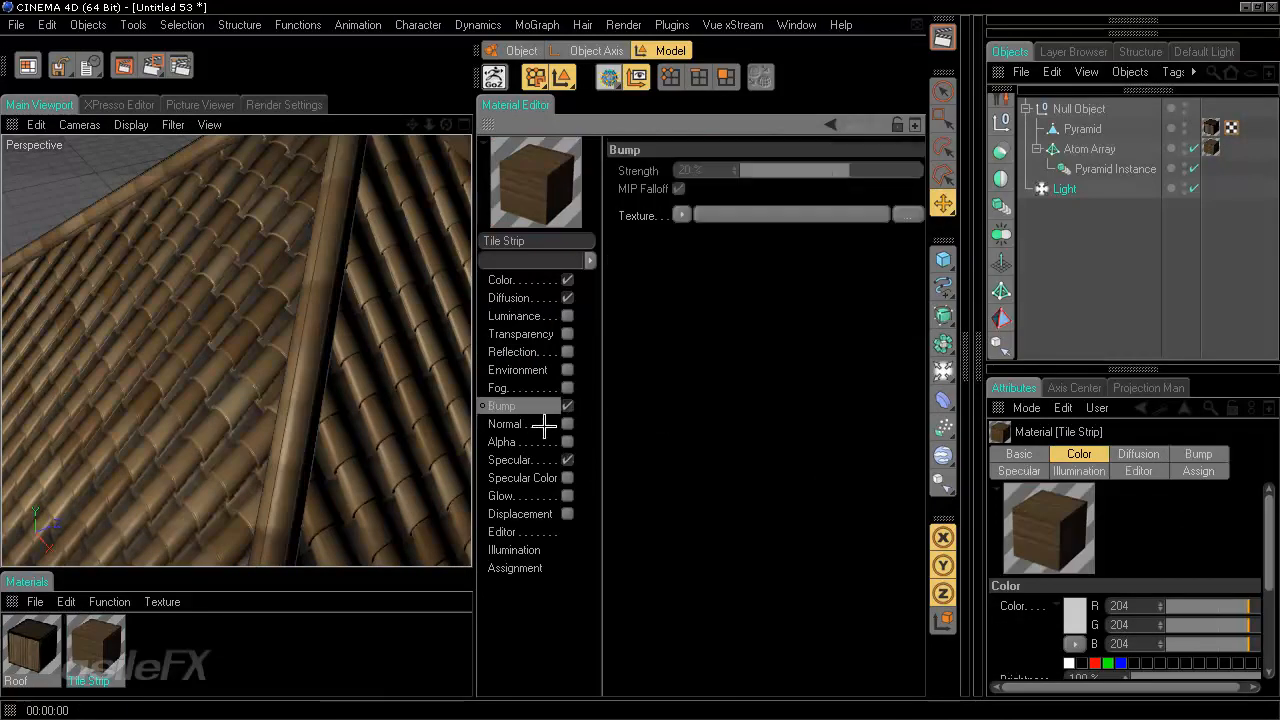
# - Copy the Diffusion channel's TileStrip.tif texture and paste it into the Bump channel's texture
pyautogui.click(543, 297)
pyautogui.rightClick(646, 249)
pyautogui.click(675, 303)
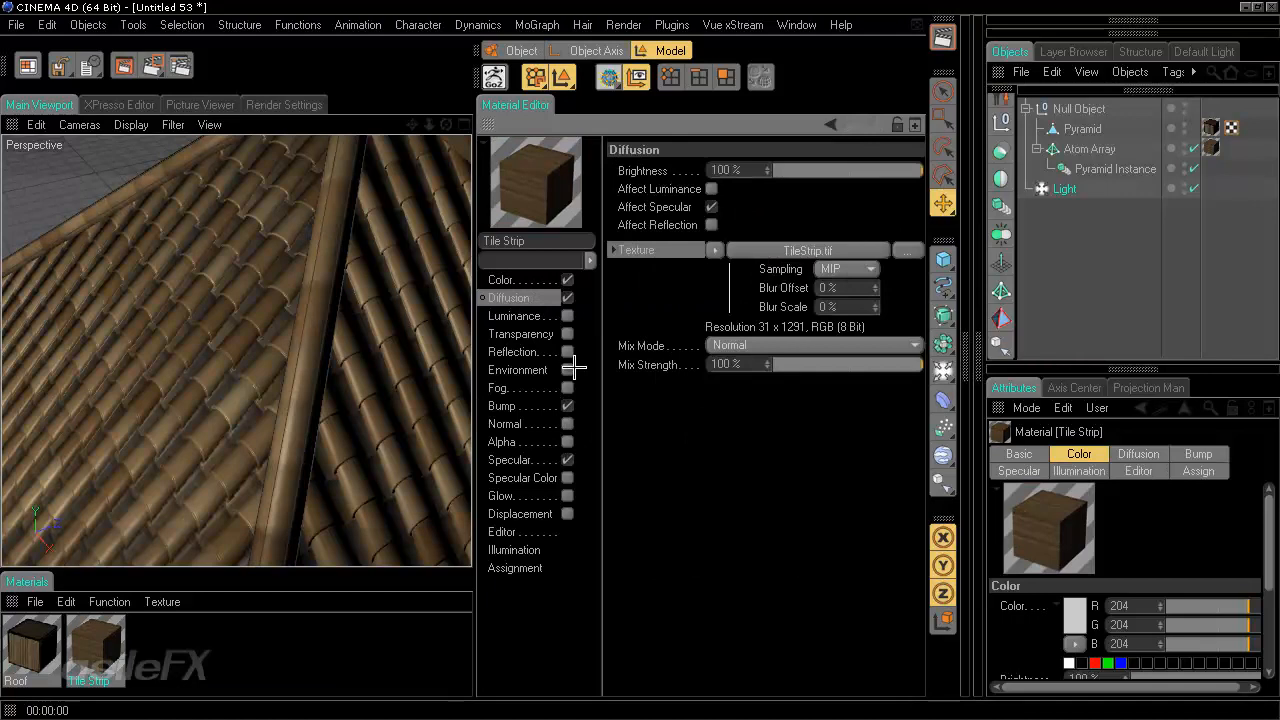
pyautogui.click(531, 406)
pyautogui.rightClick(655, 216)
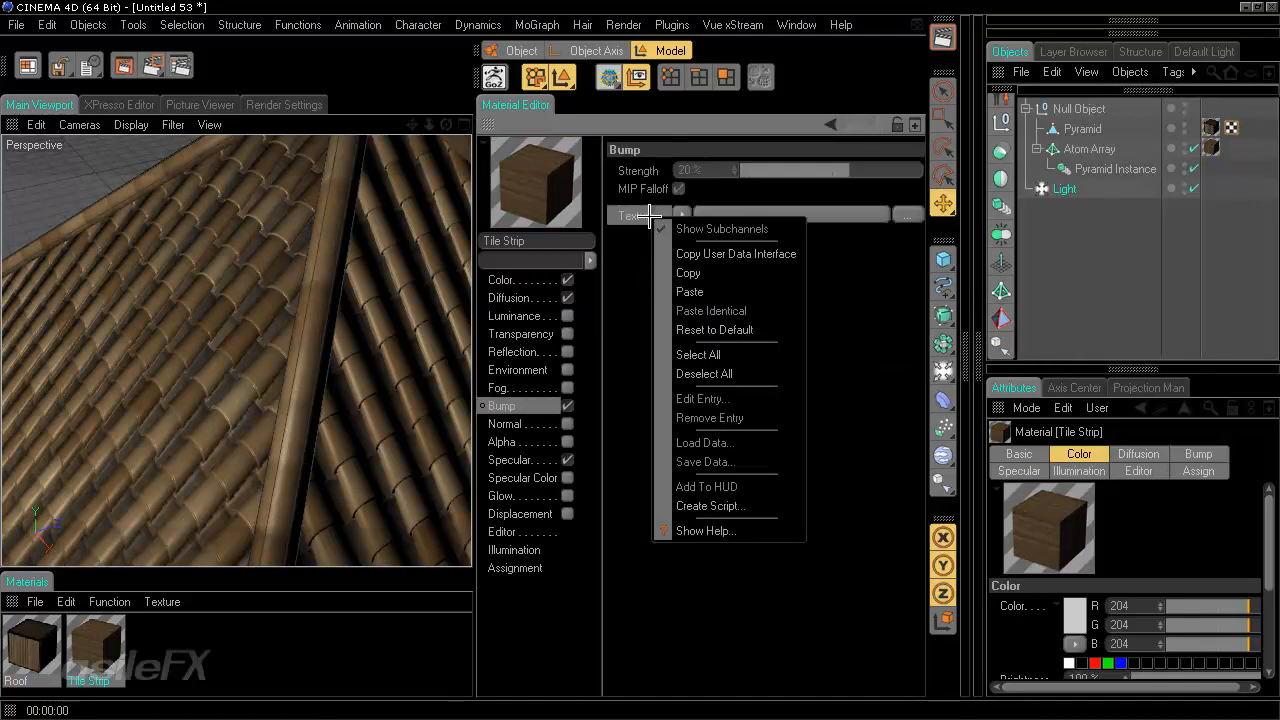
pyautogui.click(703, 289)
# - Set the Bump texture's layerset to the Bump layer
pyautogui.click(739, 215)
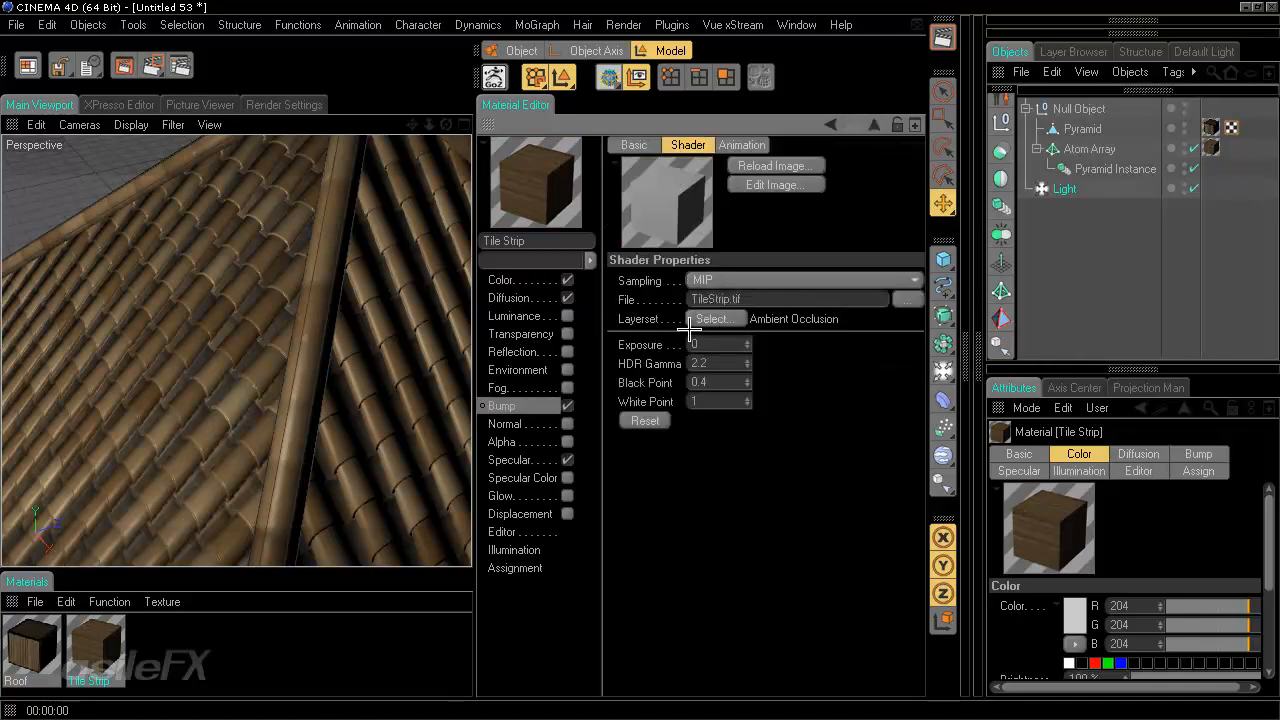
pyautogui.click(713, 318)
pyautogui.click(635, 268)
pyautogui.click(651, 546)
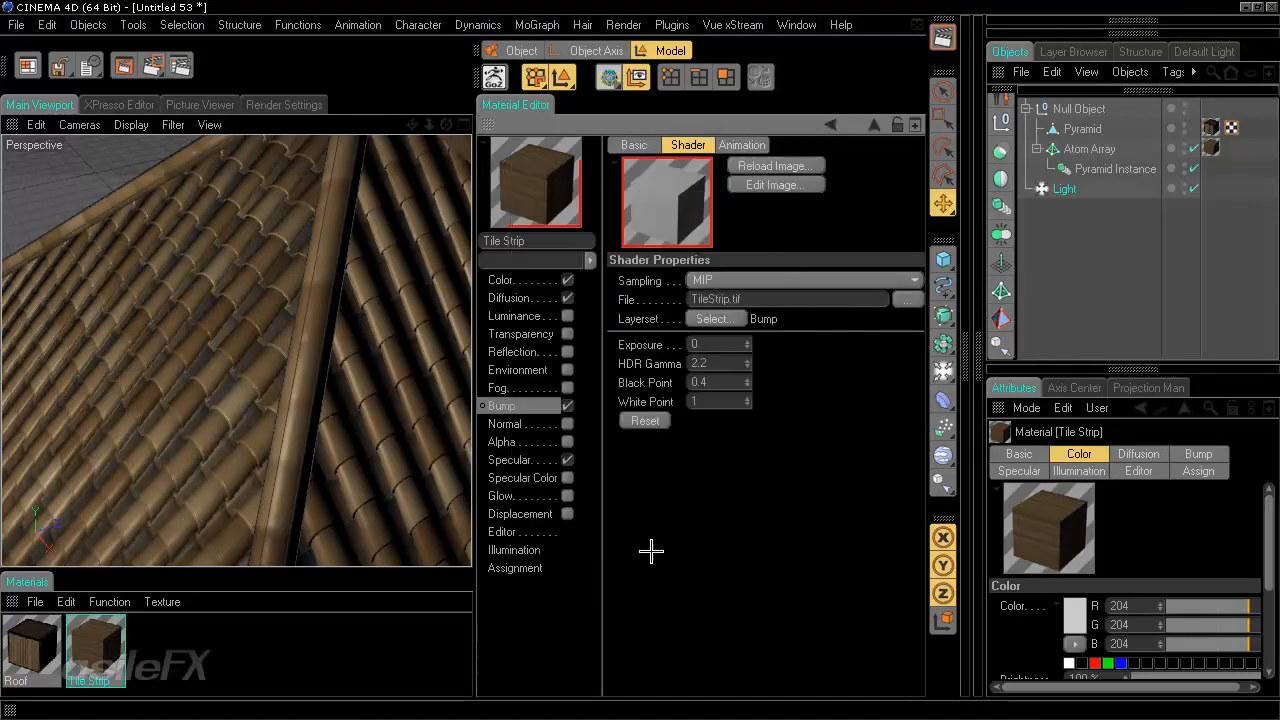
# - Try a Bump strength of 93% and orbit around the roof to inspect it
pyautogui.click(515, 388)
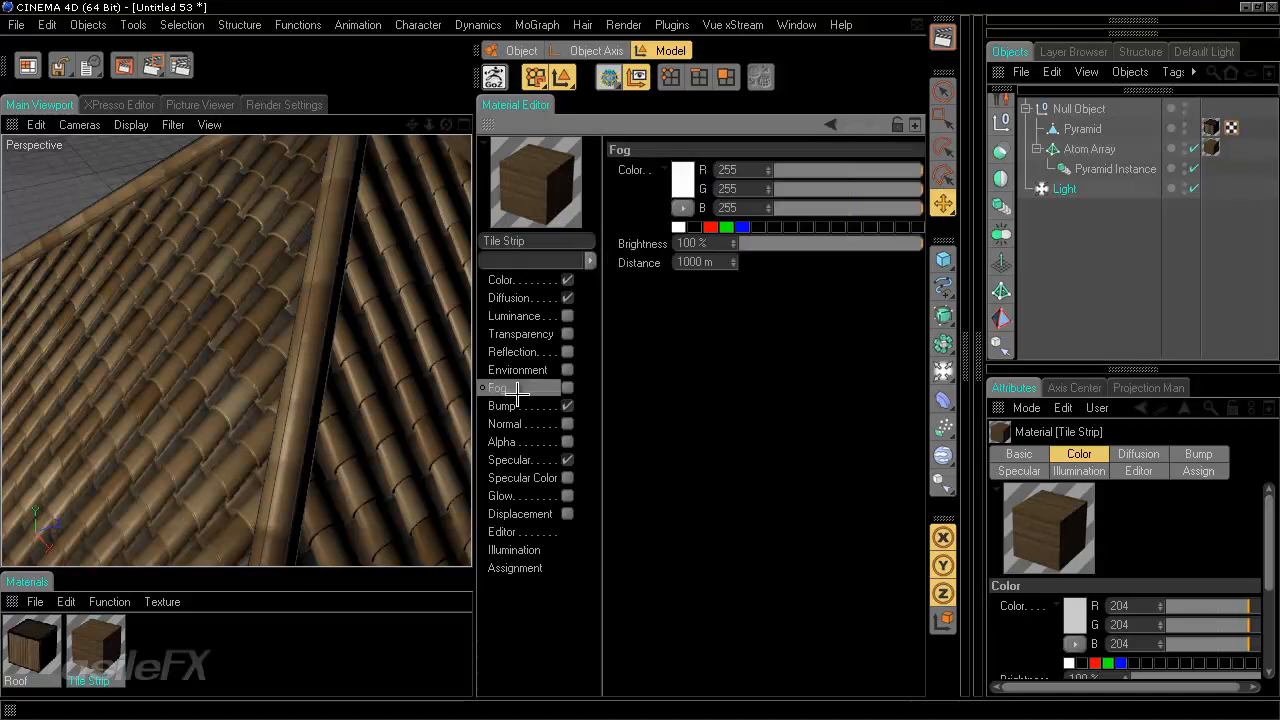
pyautogui.click(530, 405)
pyautogui.moveTo(858, 169); pyautogui.dragTo(918, 170)
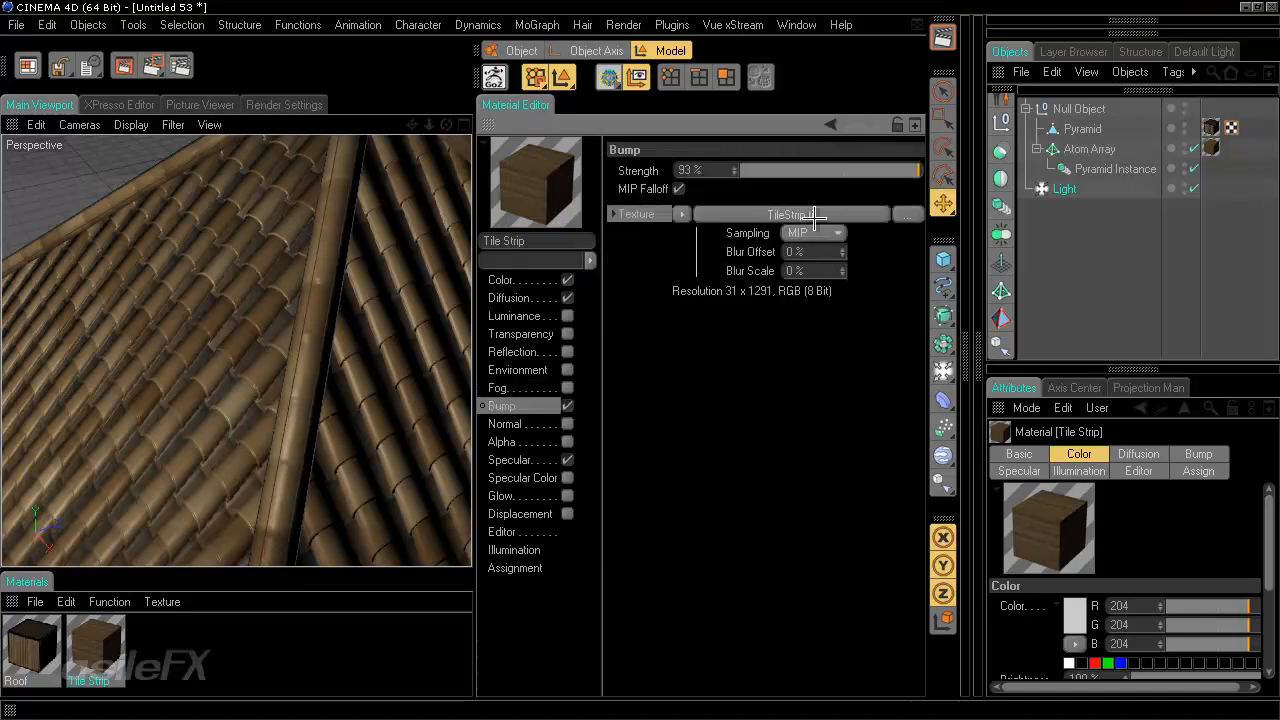
pyautogui.keyDown('alt'); pyautogui.moveTo(400, 400); pyautogui.dragTo(460, 354); pyautogui.keyUp('alt')
pyautogui.keyDown('alt'); pyautogui.moveTo(460, 354); pyautogui.dragTo(460, 354, button='right'); pyautogui.keyUp('alt')
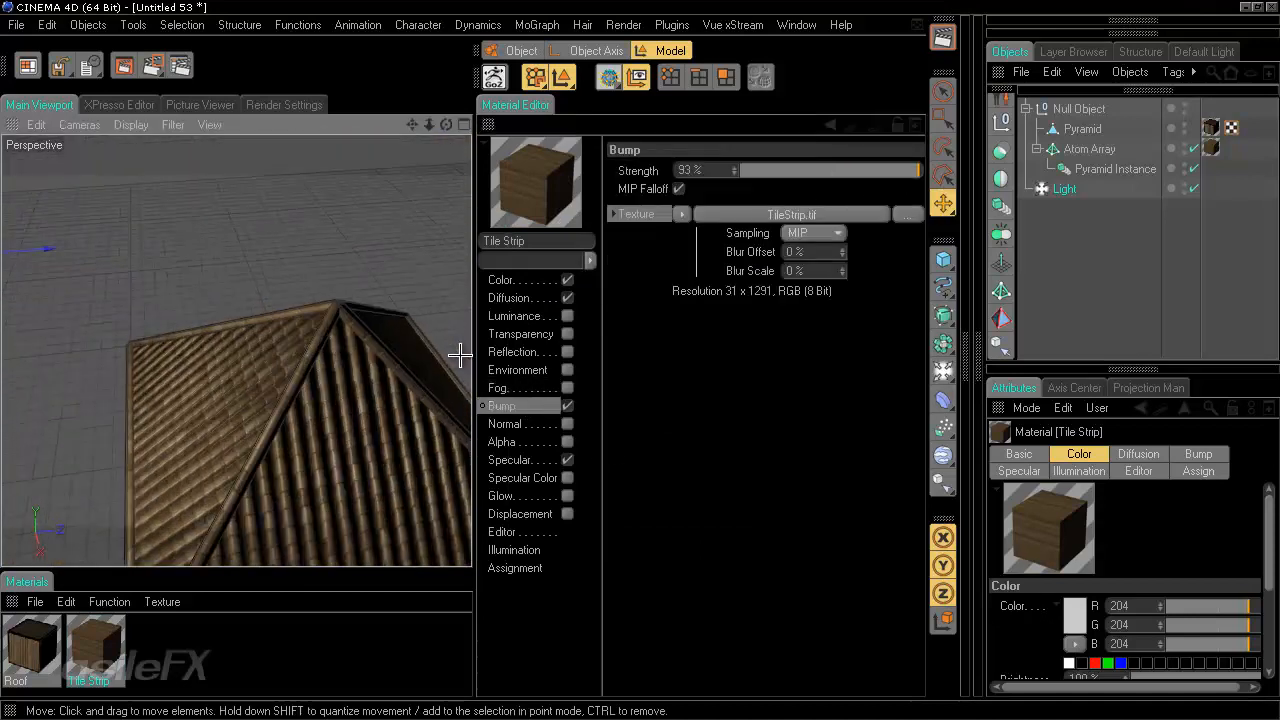
pyautogui.keyDown('alt'); pyautogui.moveTo(399, 393); pyautogui.dragTo(374, 400); pyautogui.keyUp('alt')
# - Set the Bump strength to -100%, close the Material Editor, and render the roof
pyautogui.moveTo(820, 175); pyautogui.dragTo(700, 172)
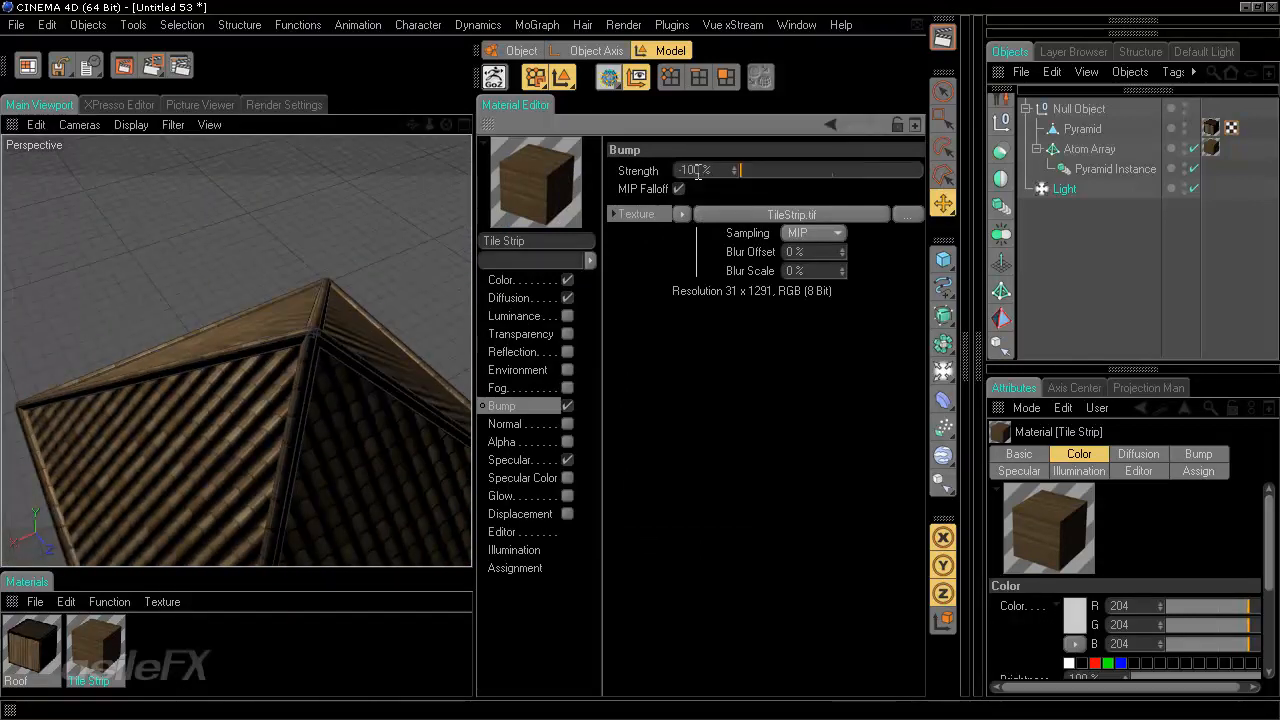
pyautogui.keyDown('alt'); pyautogui.moveTo(406, 320); pyautogui.dragTo(471, 361); pyautogui.keyUp('alt')
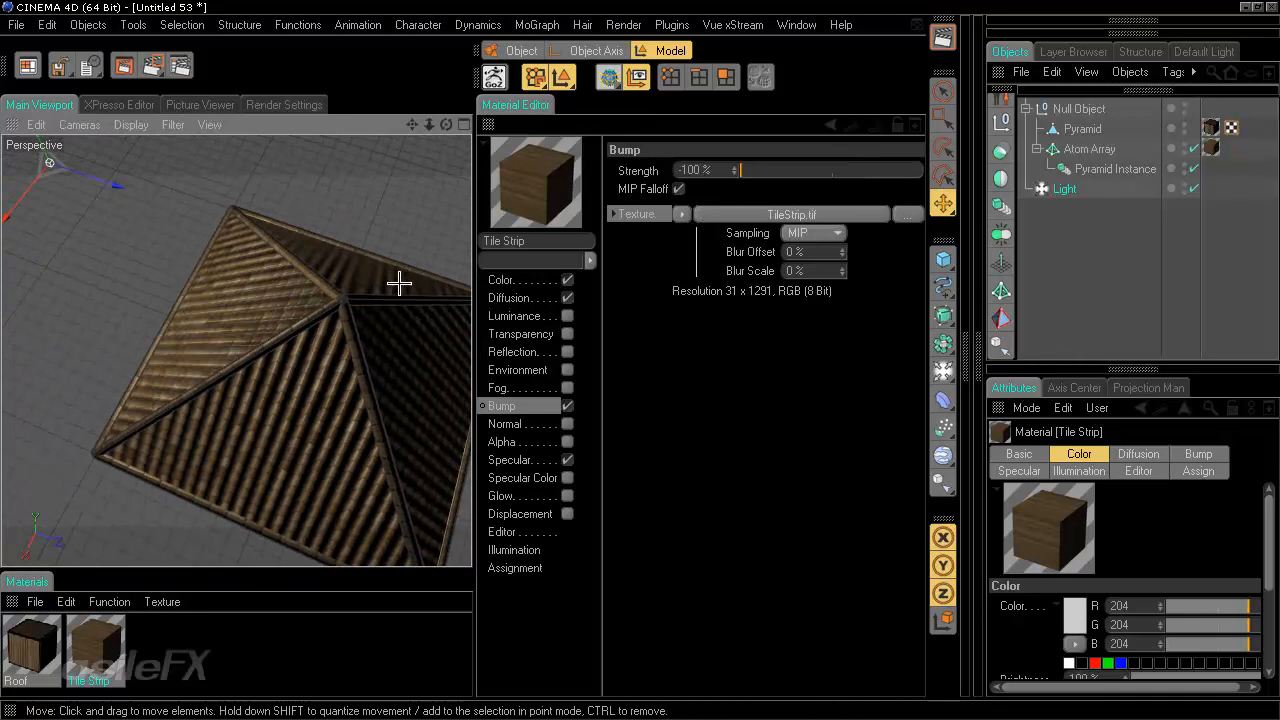
pyautogui.click(488, 124)
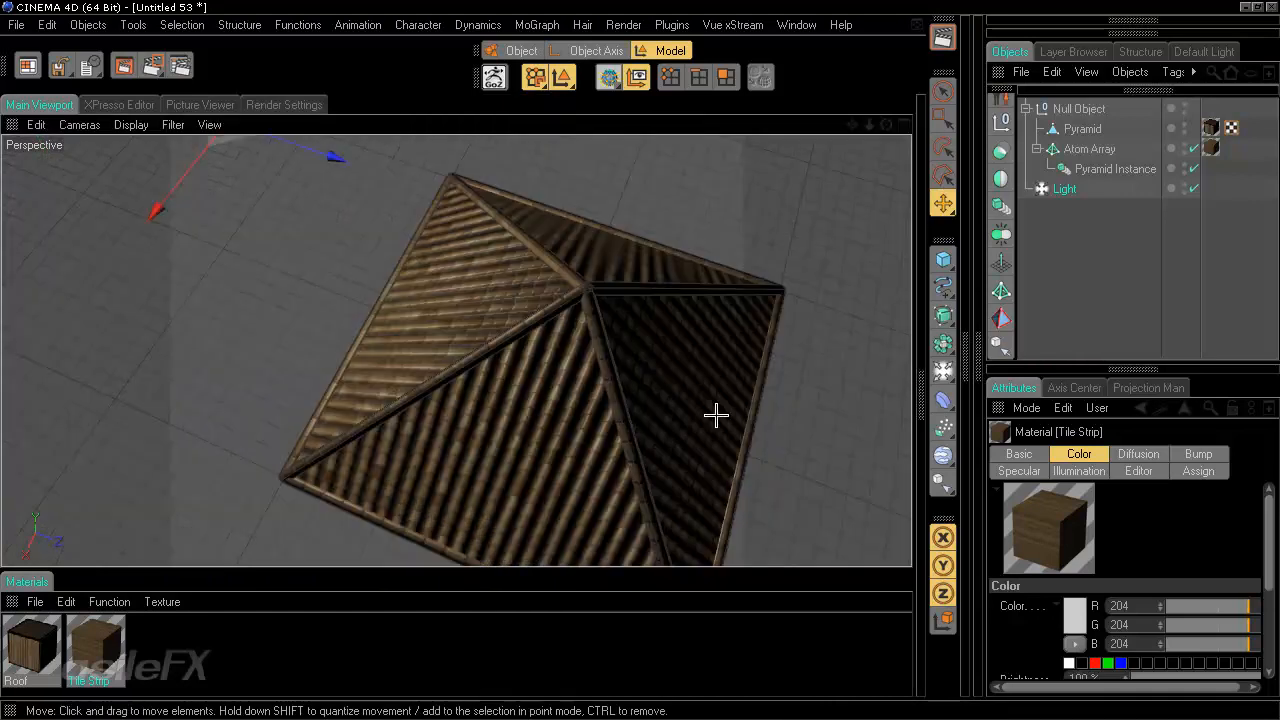
pyautogui.hotkey('ctrl', 'r')
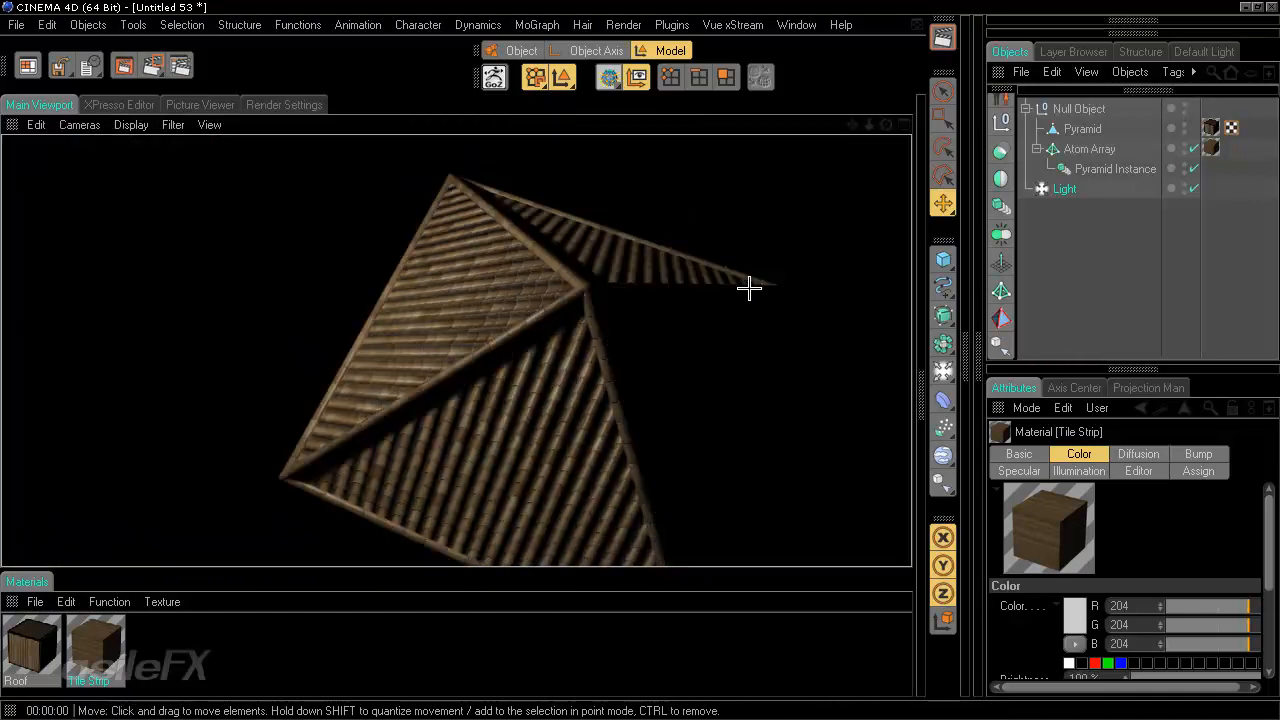
pyautogui.keyDown('alt'); pyautogui.moveTo(541, 403); pyautogui.dragTo(642, 363); pyautogui.keyUp('alt')
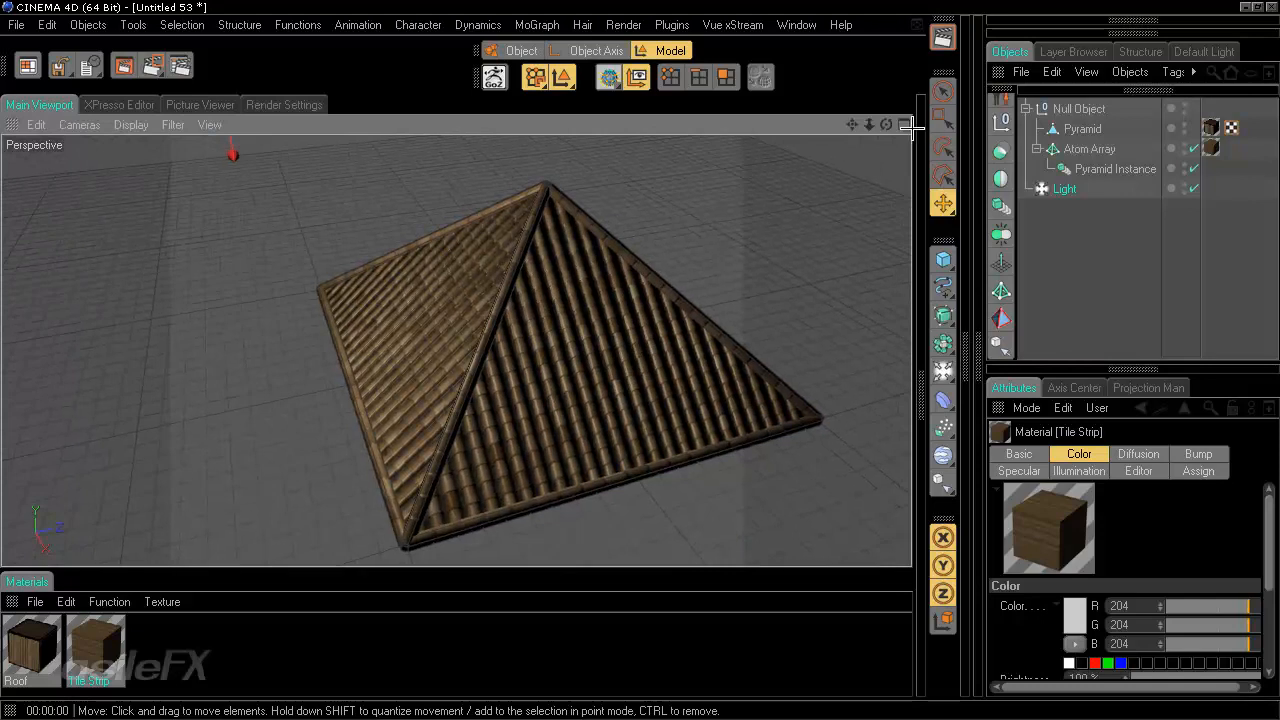
# - Render the viewport and zoom in to inspect the bumped roof tiles
pyautogui.click(942, 37)
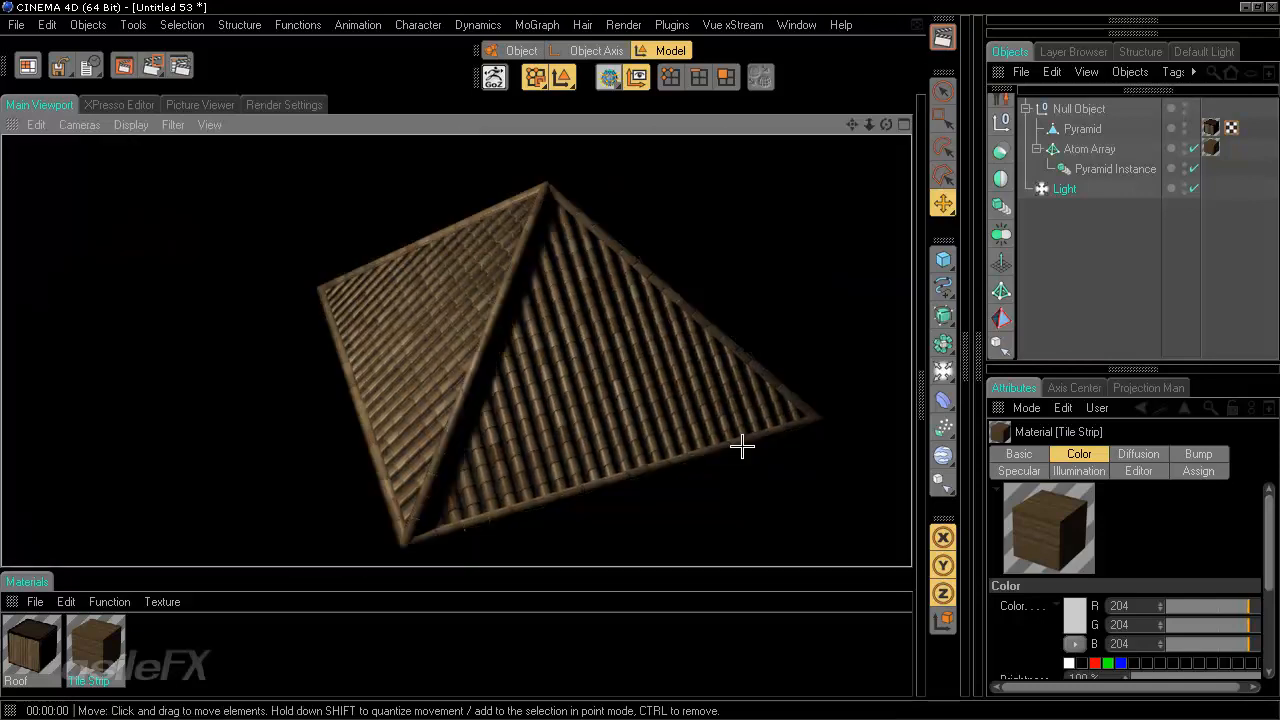
pyautogui.scroll(4, 742, 446)
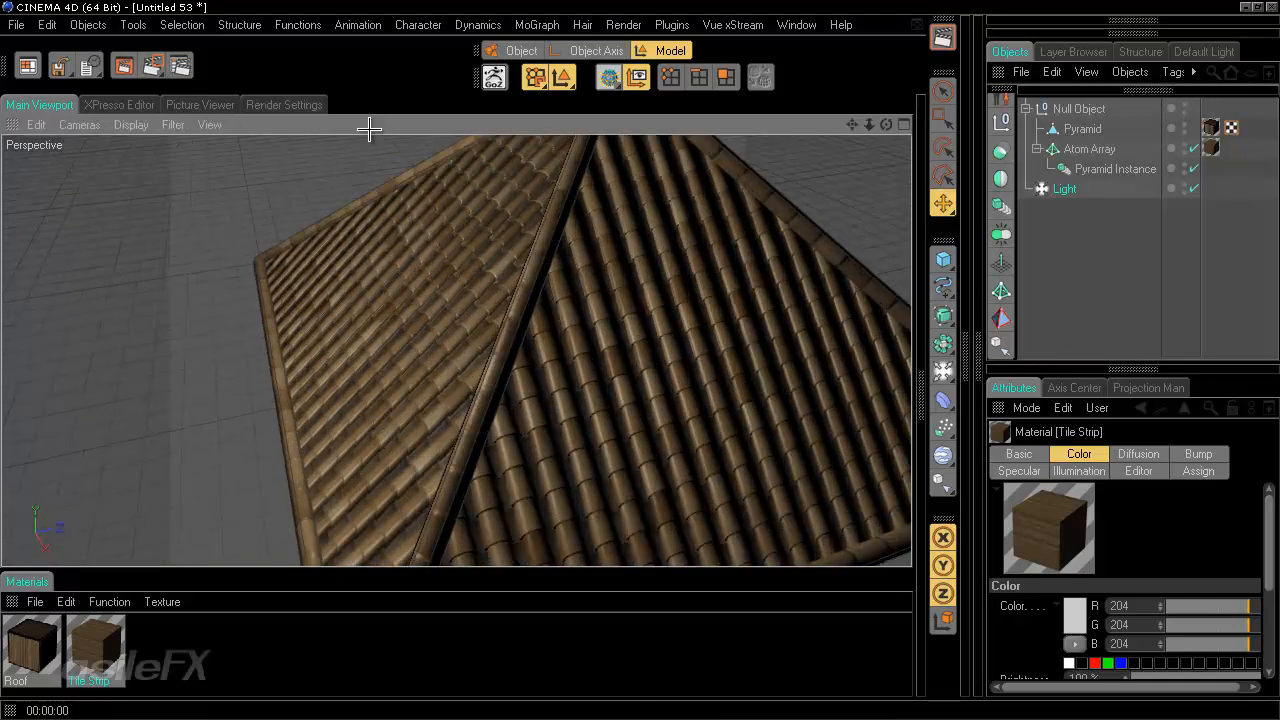
# - Enable the Tile Strip material's Normal channel, set its strength to 25%, and close the Material Editor
pyautogui.click(921, 383)
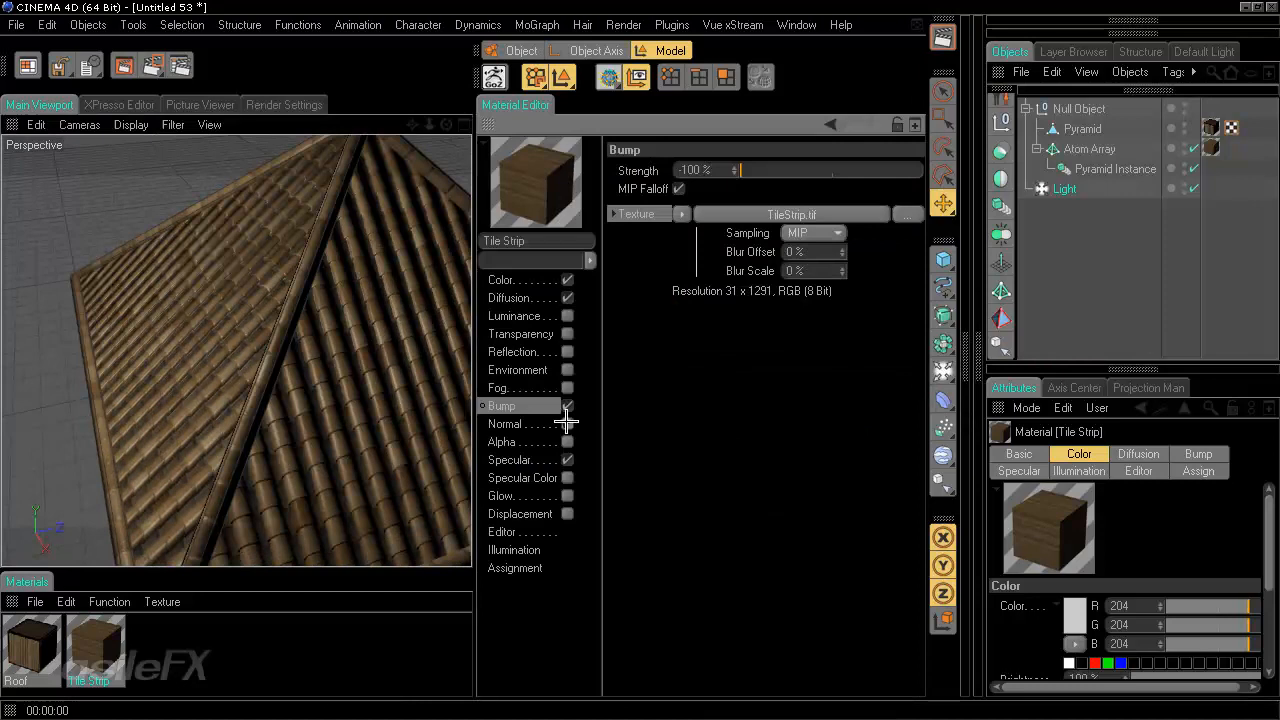
pyautogui.click(505, 424)
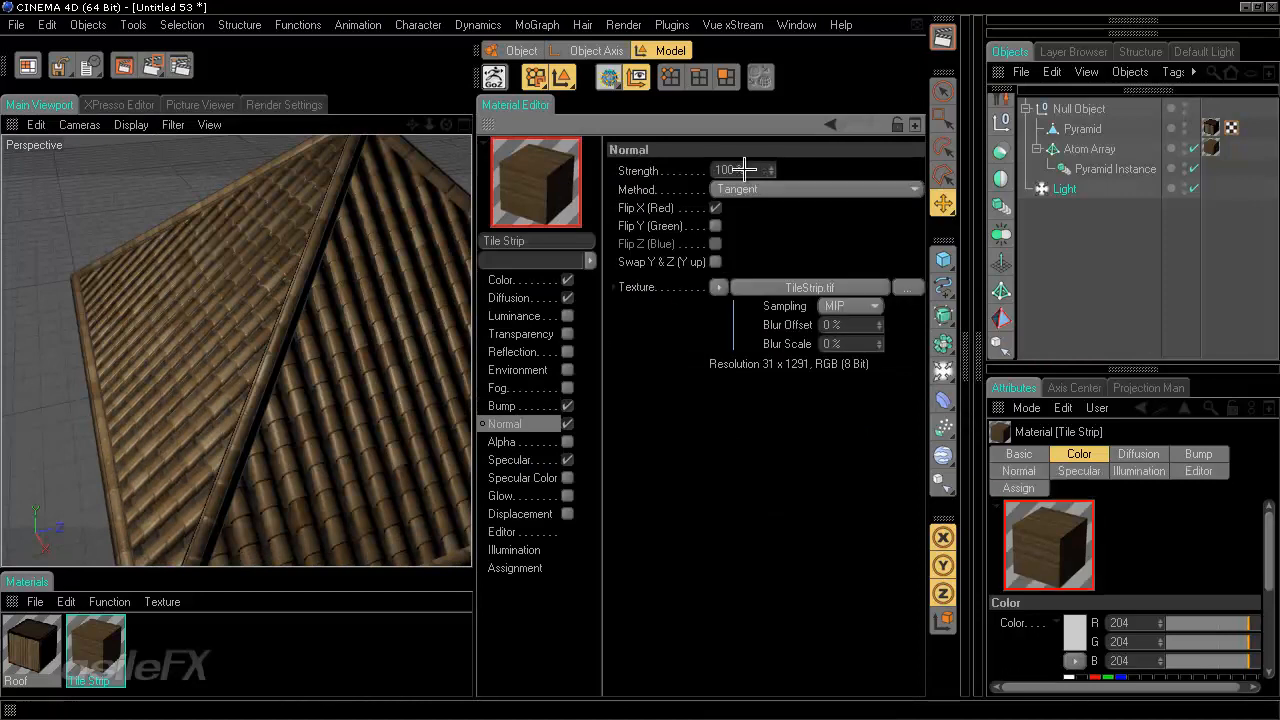
pyautogui.moveTo(754, 169); pyautogui.dragTo(685, 178)
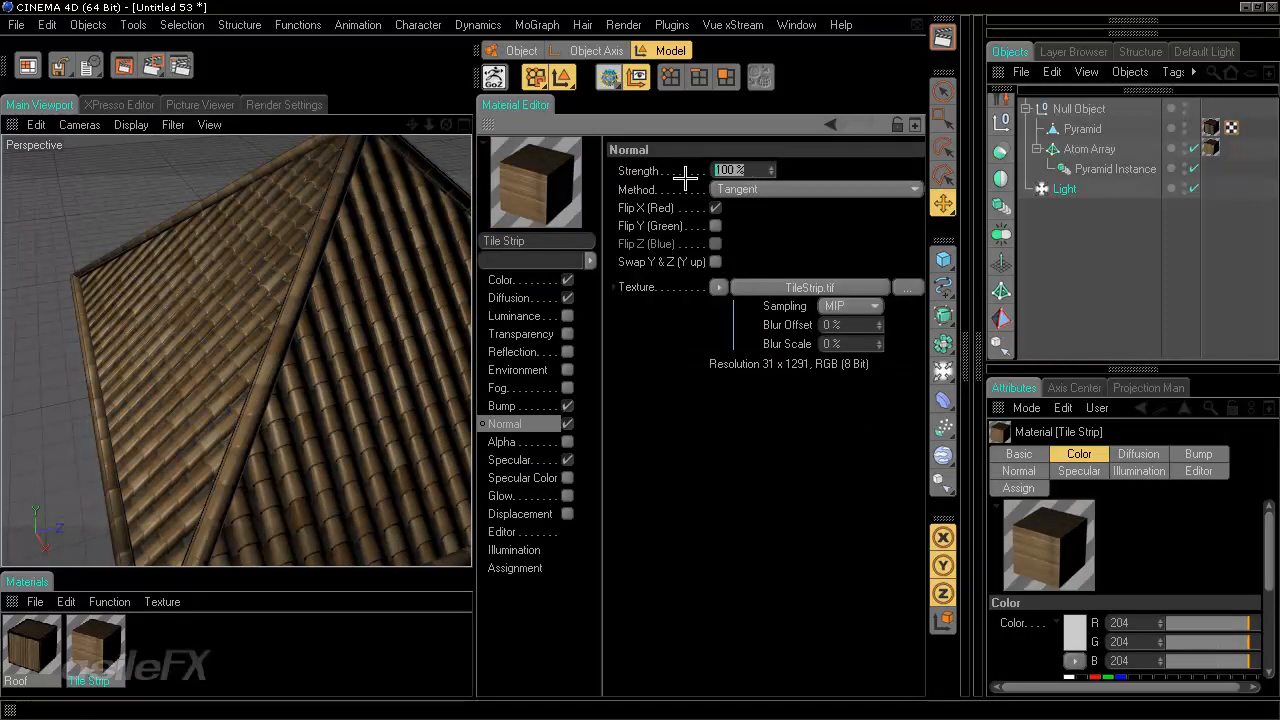
pyautogui.press('Return')
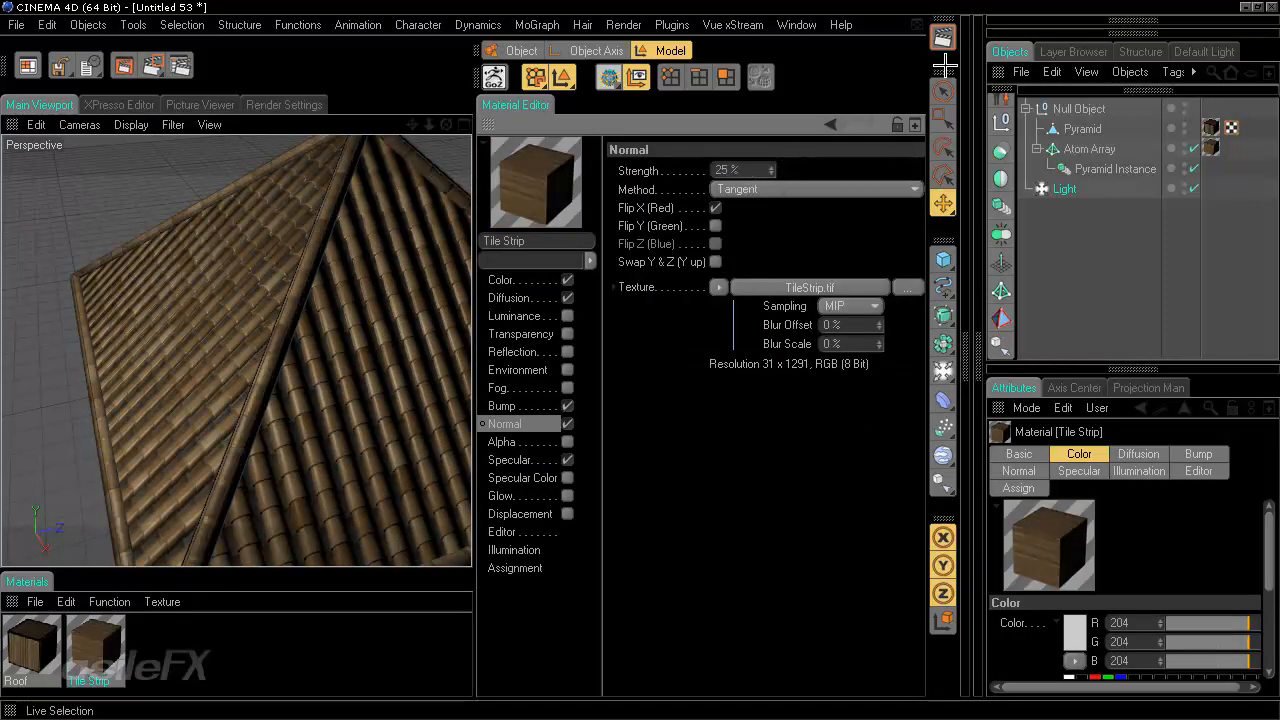
pyautogui.keyDown('ctrl'); pyautogui.click(489, 128); pyautogui.keyUp('ctrl')
# - Render the viewport while orbiting around the roof to inspect the normal-mapped tiles
pyautogui.scroll(-3, 646, 320)
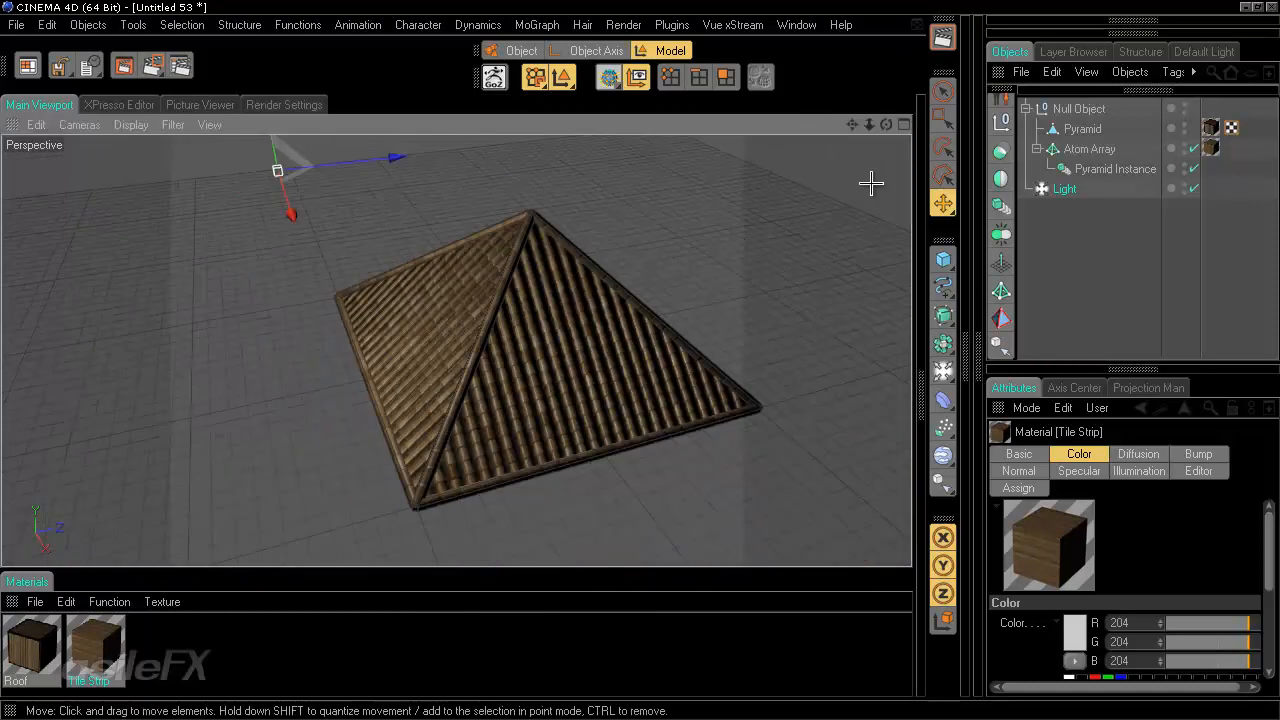
pyautogui.click(940, 38)
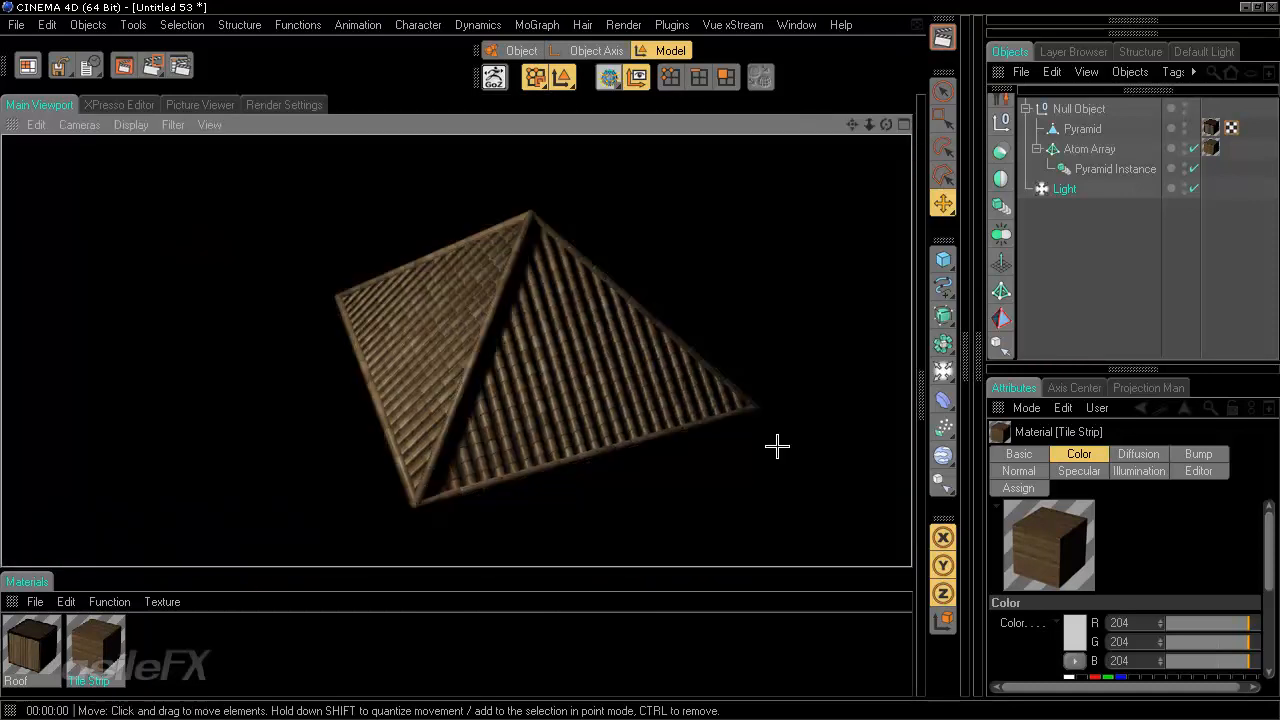
pyautogui.keyDown('alt'); pyautogui.moveTo(755, 333); pyautogui.dragTo(640, 357); pyautogui.keyUp('alt')
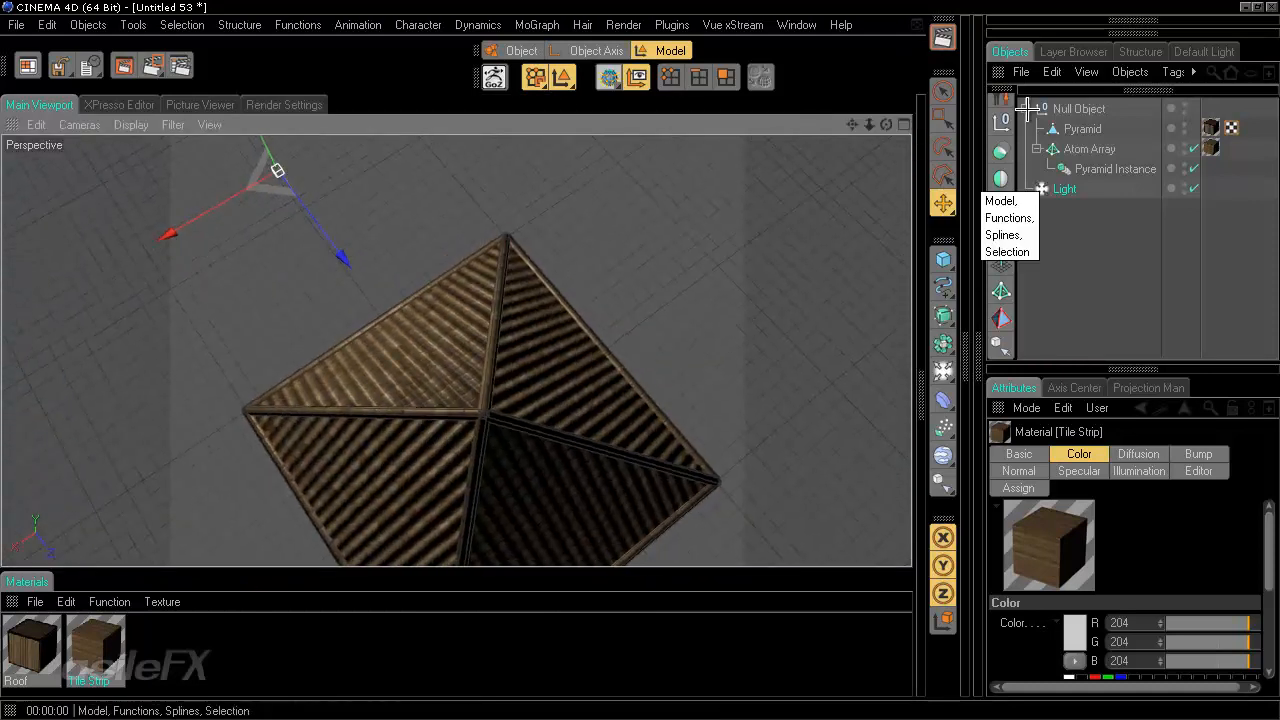
pyautogui.click(940, 38)
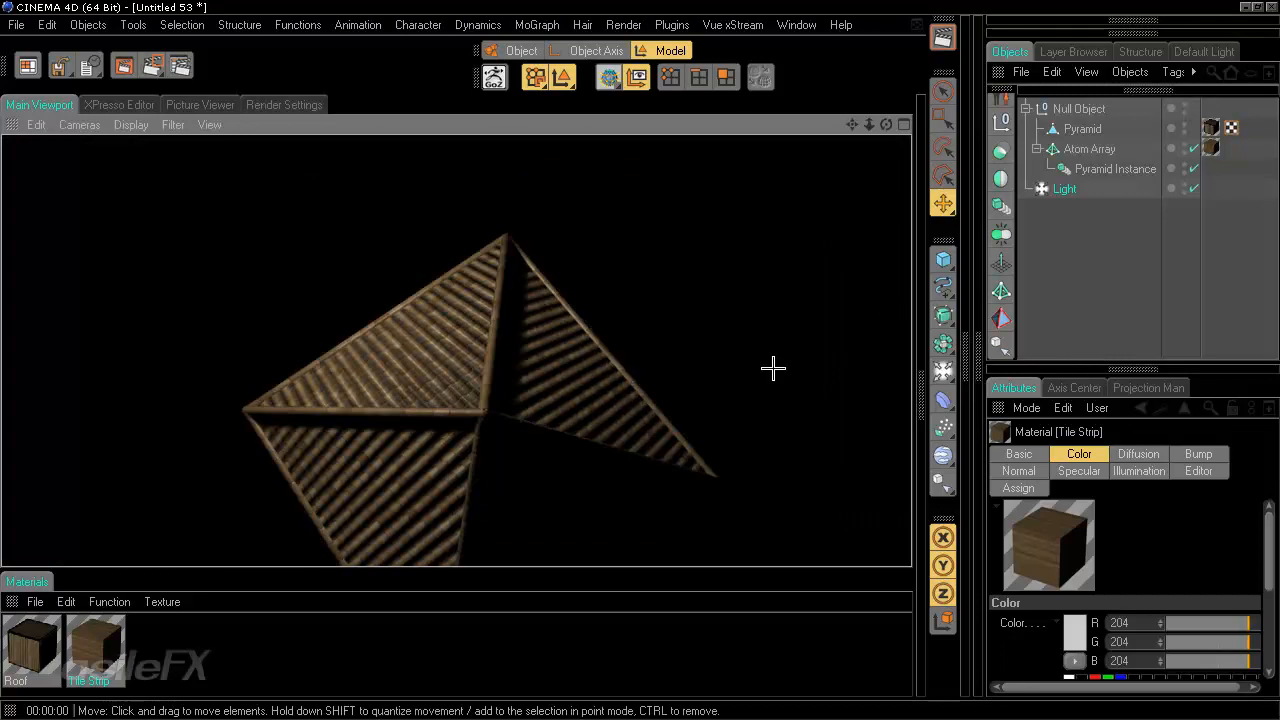
pyautogui.keyDown('alt'); pyautogui.moveTo(644, 367); pyautogui.dragTo(411, 401); pyautogui.keyUp('alt')
pyautogui.scroll(-5, 411, 401)
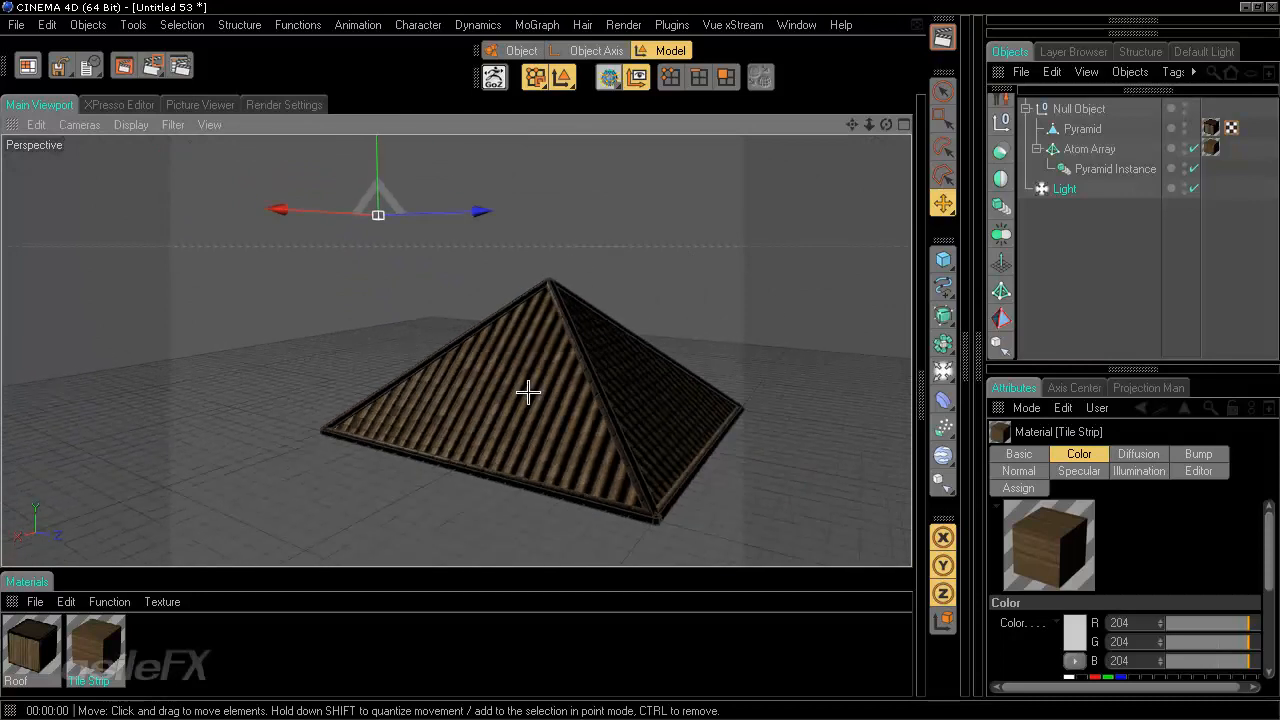
# - Select the pyramid and zoom in to examine the roof's apex from several angles
pyautogui.click(529, 391)
pyautogui.click(670, 78)
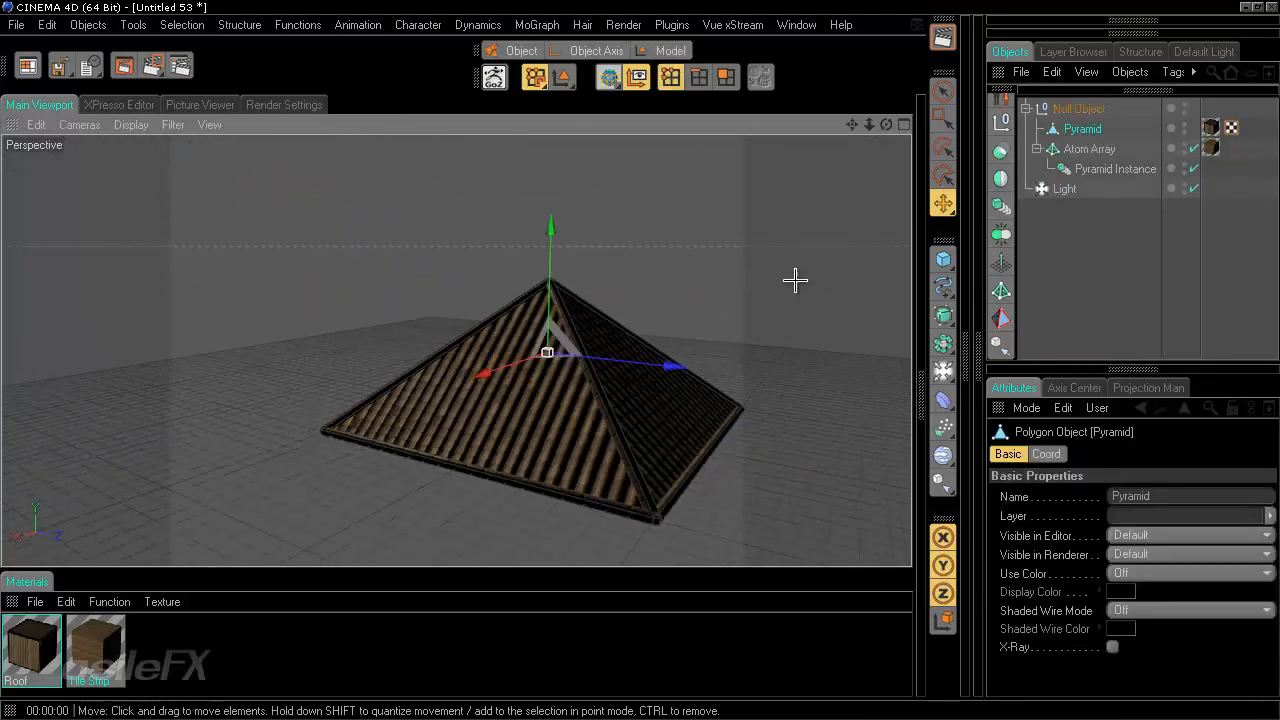
pyautogui.scroll(5, 720, 291)
pyautogui.click(943, 90)
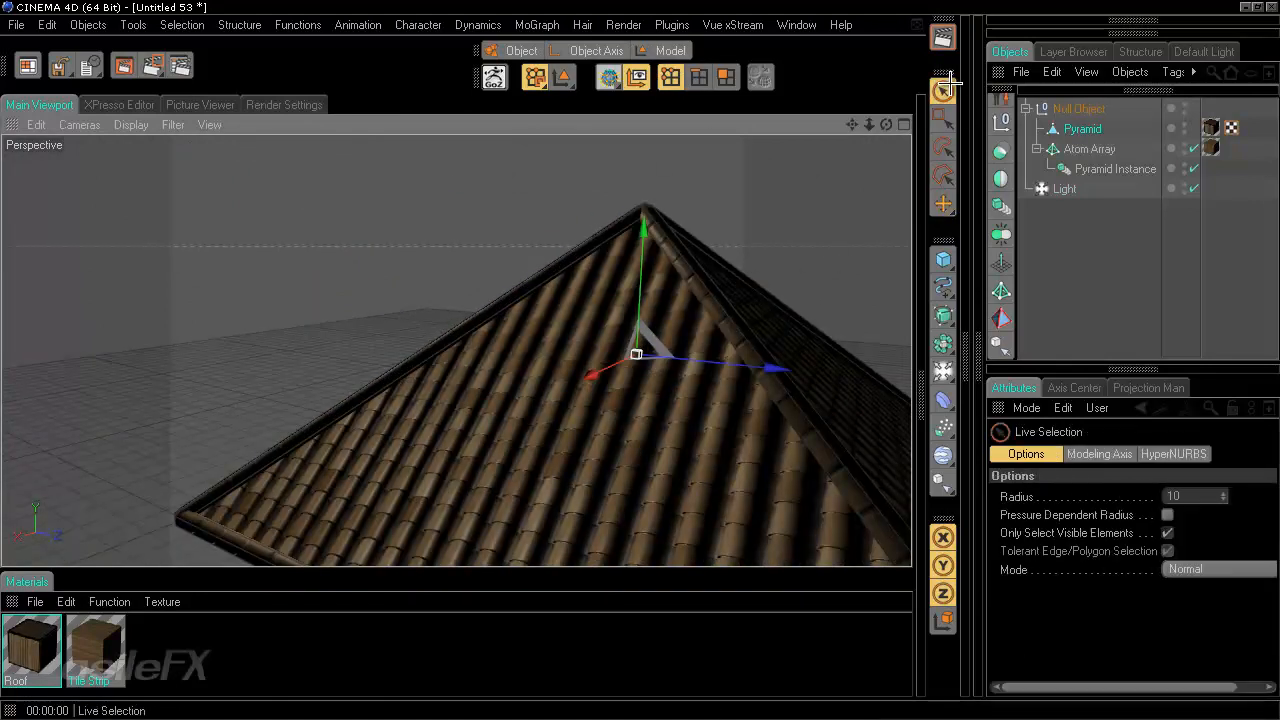
pyautogui.click(640, 226)
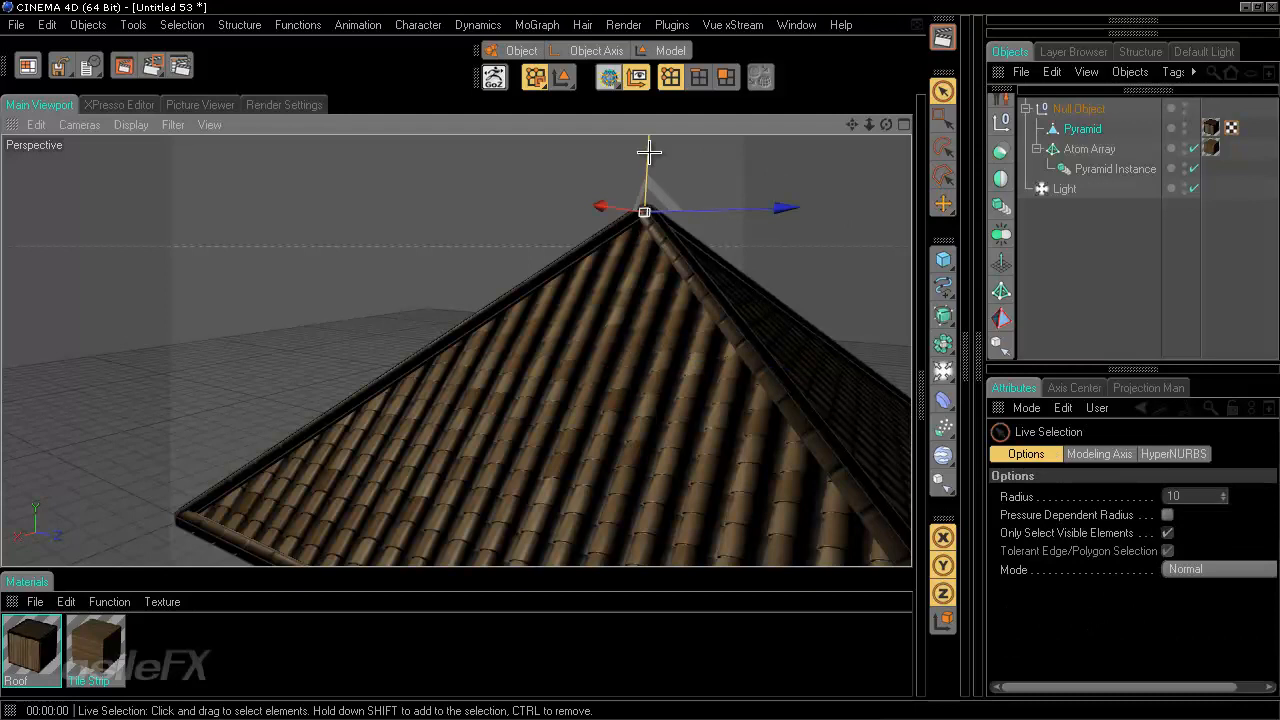
pyautogui.moveTo(649, 149); pyautogui.dragTo(649, 253)
pyautogui.scroll(-3, 649, 252)
pyautogui.keyDown('alt'); pyautogui.moveTo(472, 312); pyautogui.dragTo(640, 357); pyautogui.keyUp('alt')
pyautogui.moveTo(584, 150); pyautogui.dragTo(654, 357)
pyautogui.click(1141, 281)
pyautogui.scroll(-2, 811, 334)
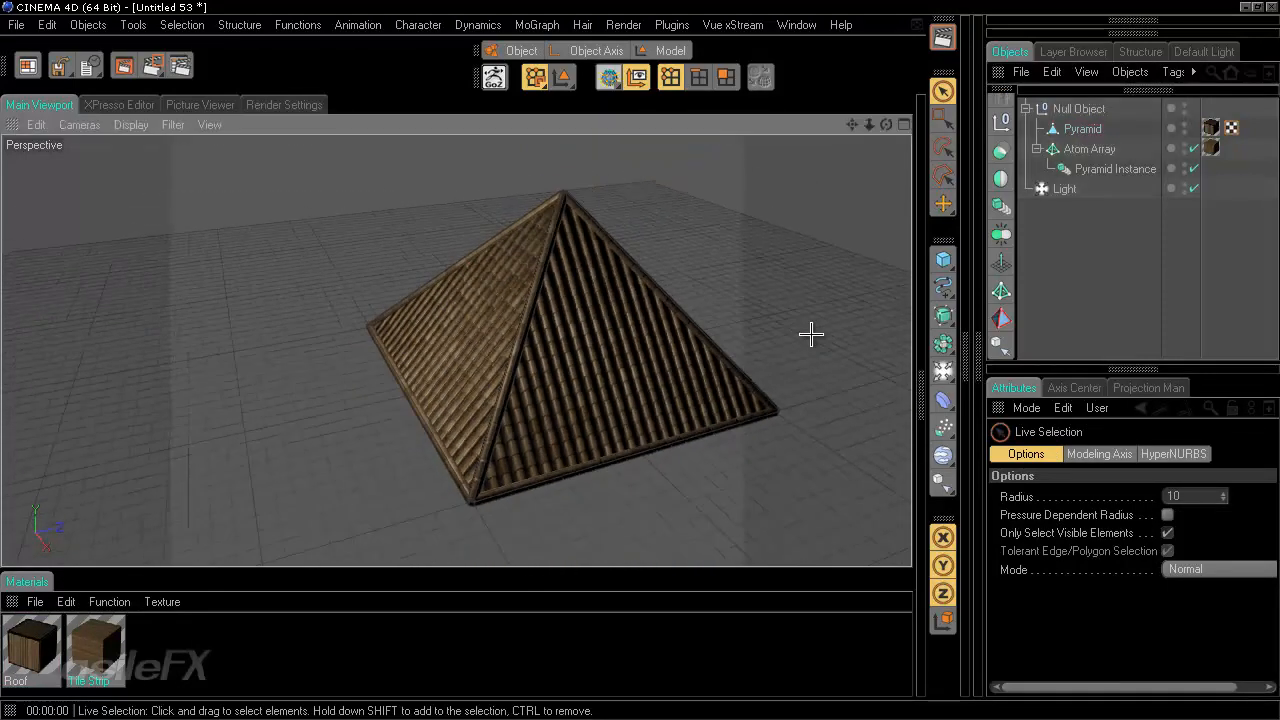
# - Render the viewport repeatedly while orbiting and zooming to check the roof's shading
pyautogui.click(943, 38)
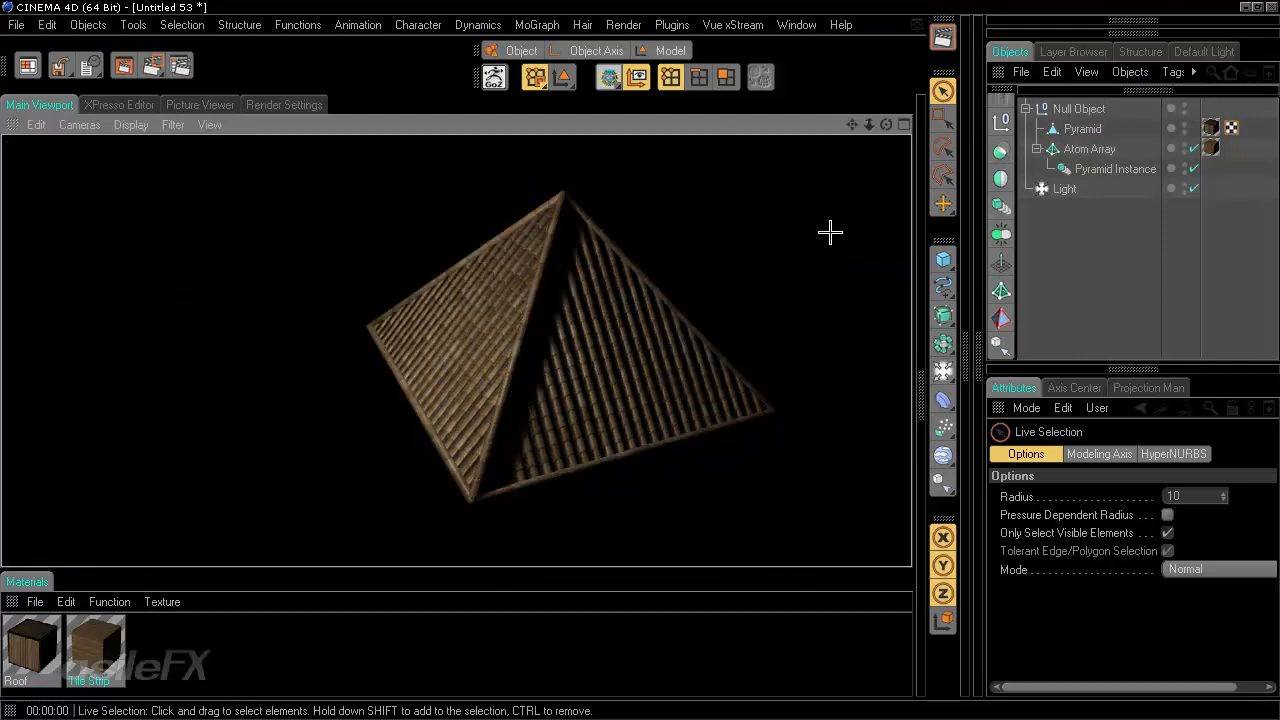
pyautogui.keyDown('alt'); pyautogui.moveTo(640, 360); pyautogui.dragTo(631, 360); pyautogui.keyUp('alt')
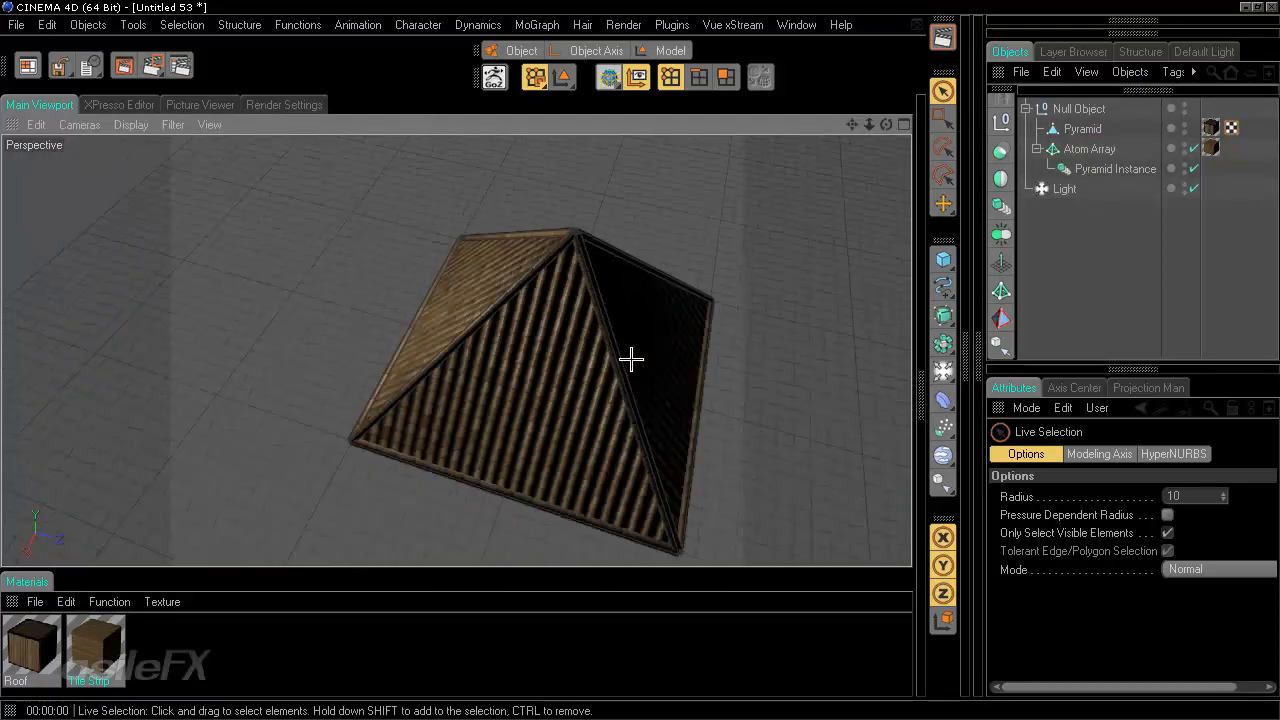
pyautogui.click(943, 38)
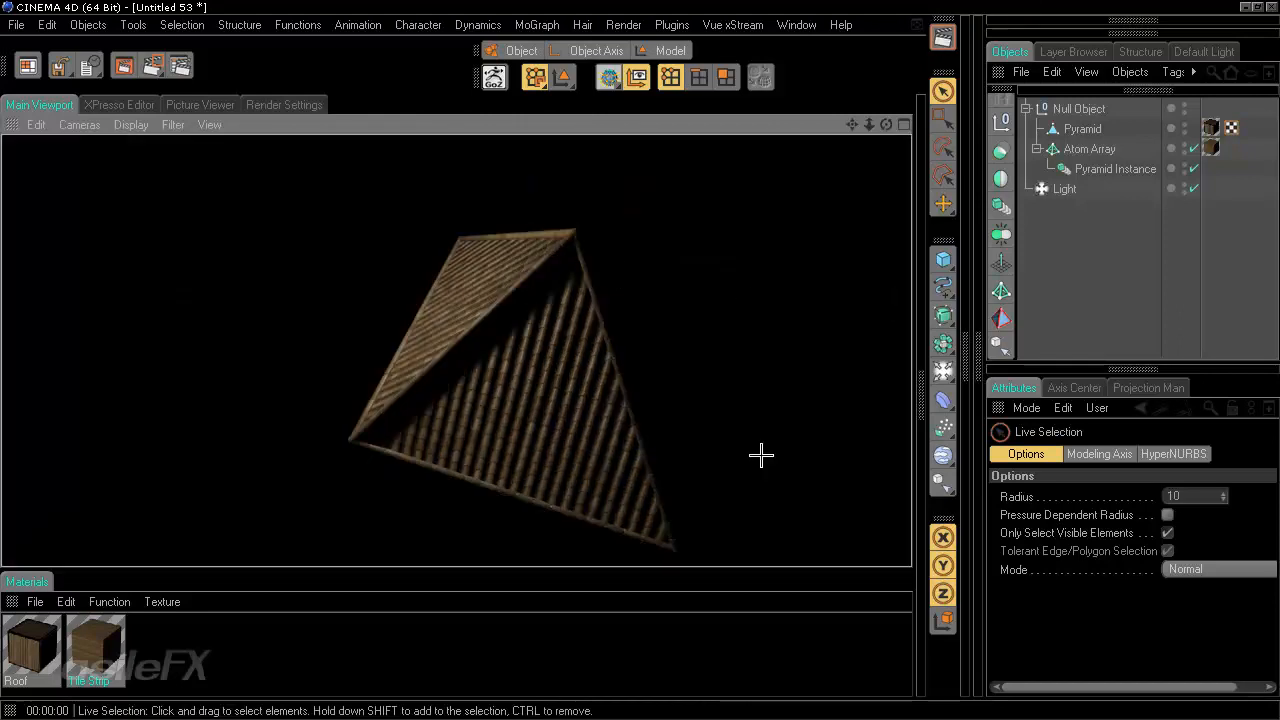
pyautogui.keyDown('alt'); pyautogui.moveTo(661, 393); pyautogui.dragTo(640, 360); pyautogui.keyUp('alt')
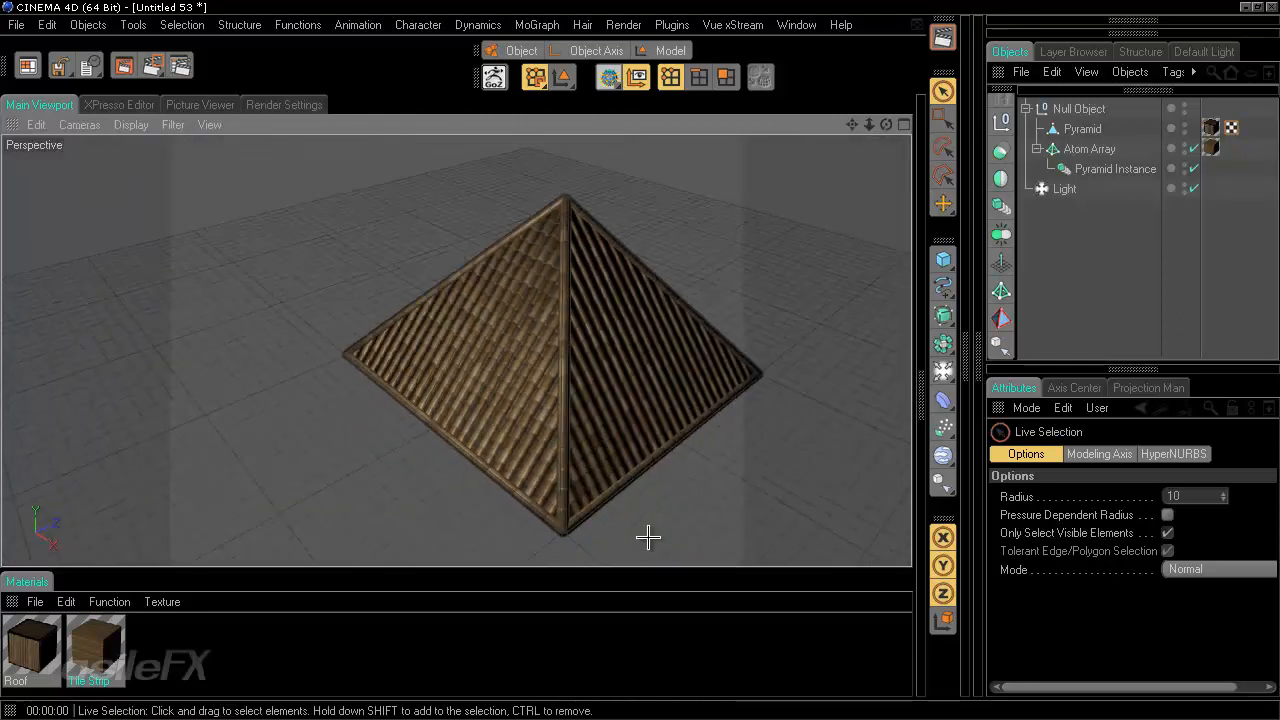
pyautogui.scroll(3, 640, 503)
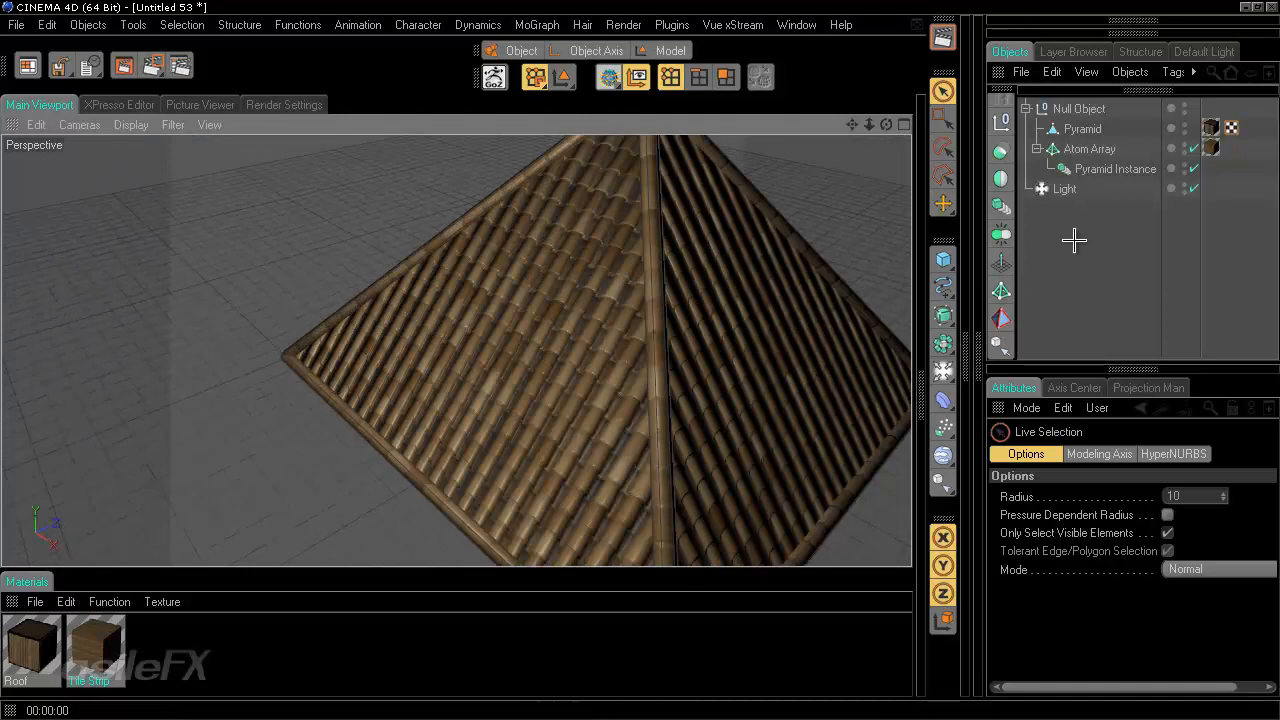
pyautogui.keyDown('alt'); pyautogui.moveTo(620, 369); pyautogui.dragTo(612, 370); pyautogui.keyUp('alt')
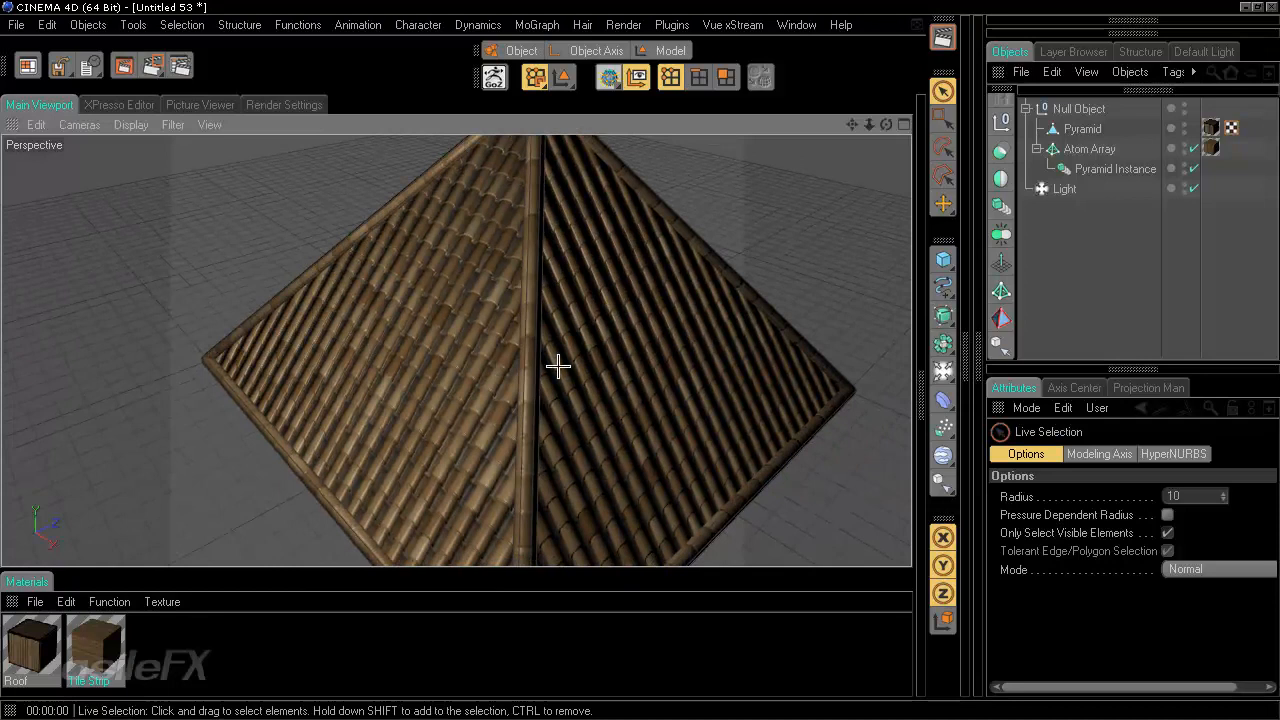
# - Create a new material and copy its Stone_026.tif color texture channel
pyautogui.click(32, 645)
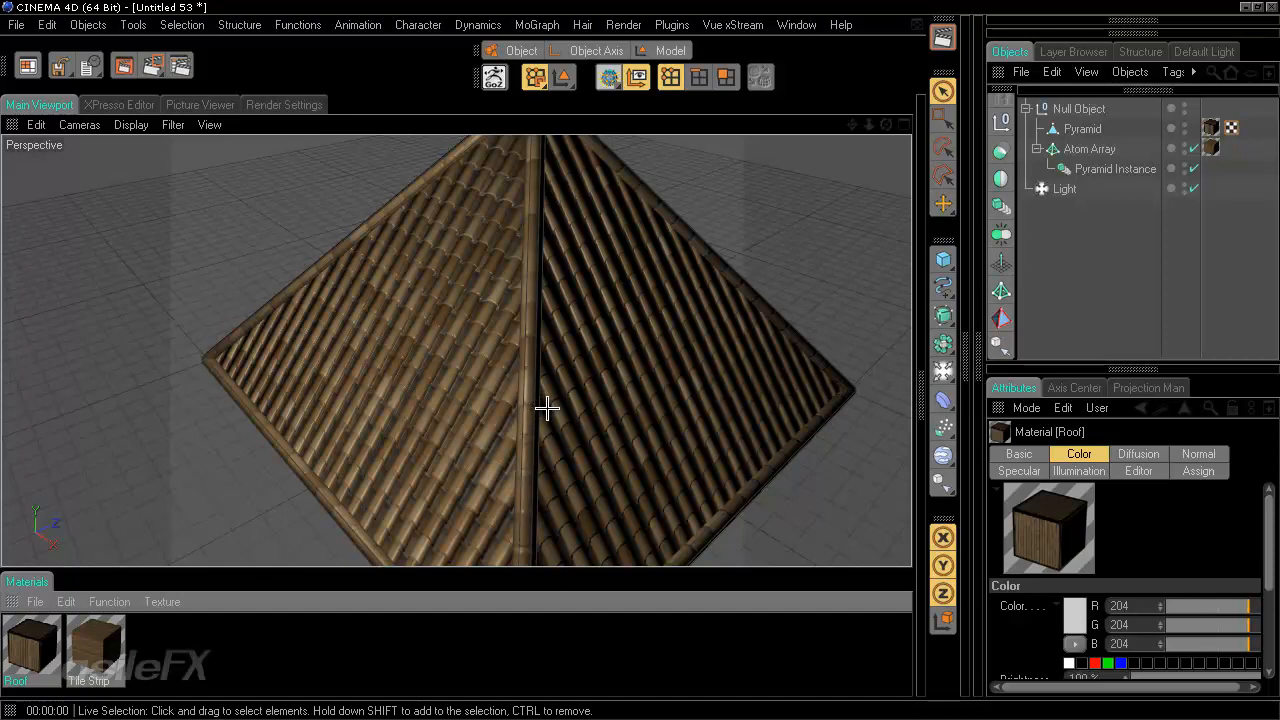
pyautogui.hotkey('ctrl', 'n')
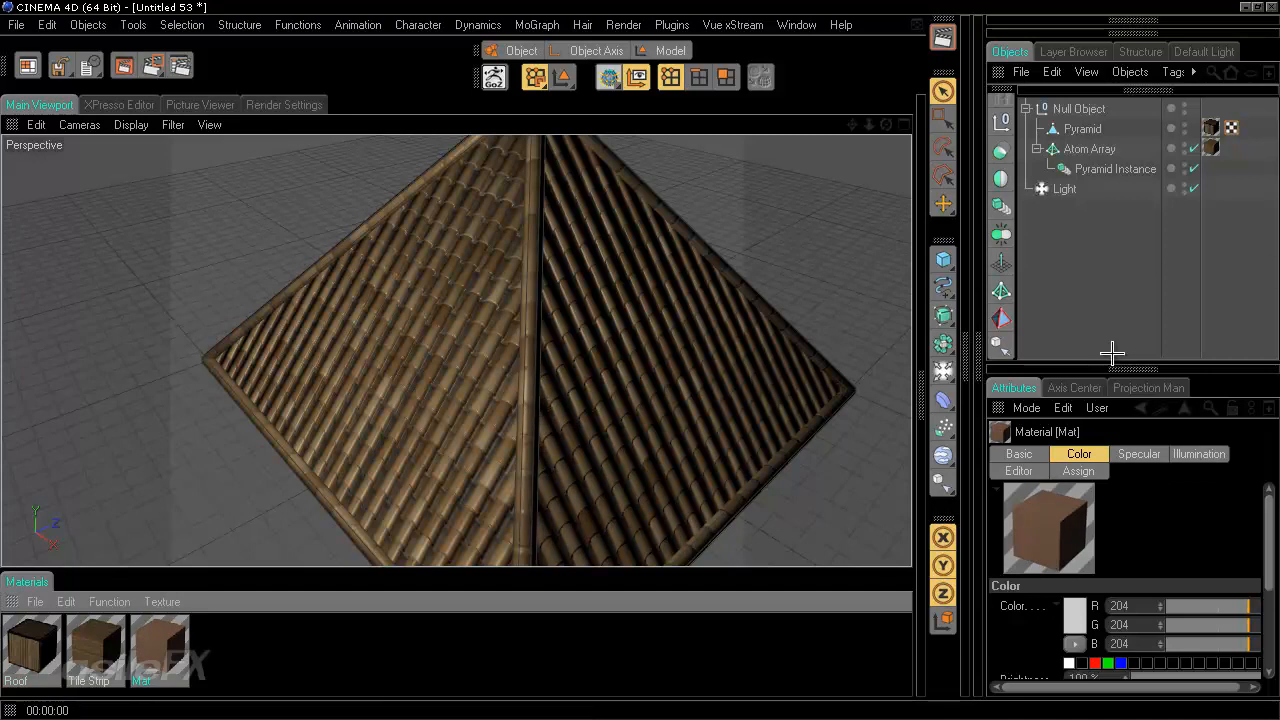
pyautogui.moveTo(1068, 360); pyautogui.dragTo(1076, 228)
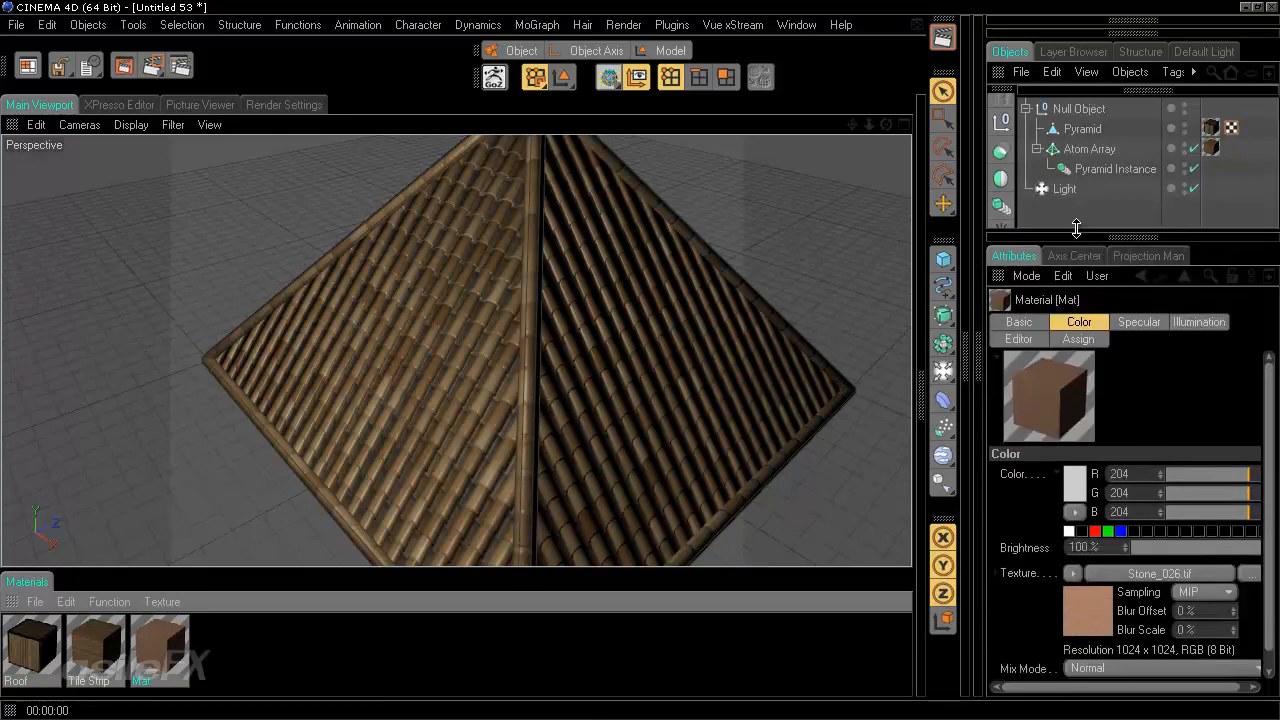
pyautogui.rightClick(1024, 573)
pyautogui.click(1090, 449)
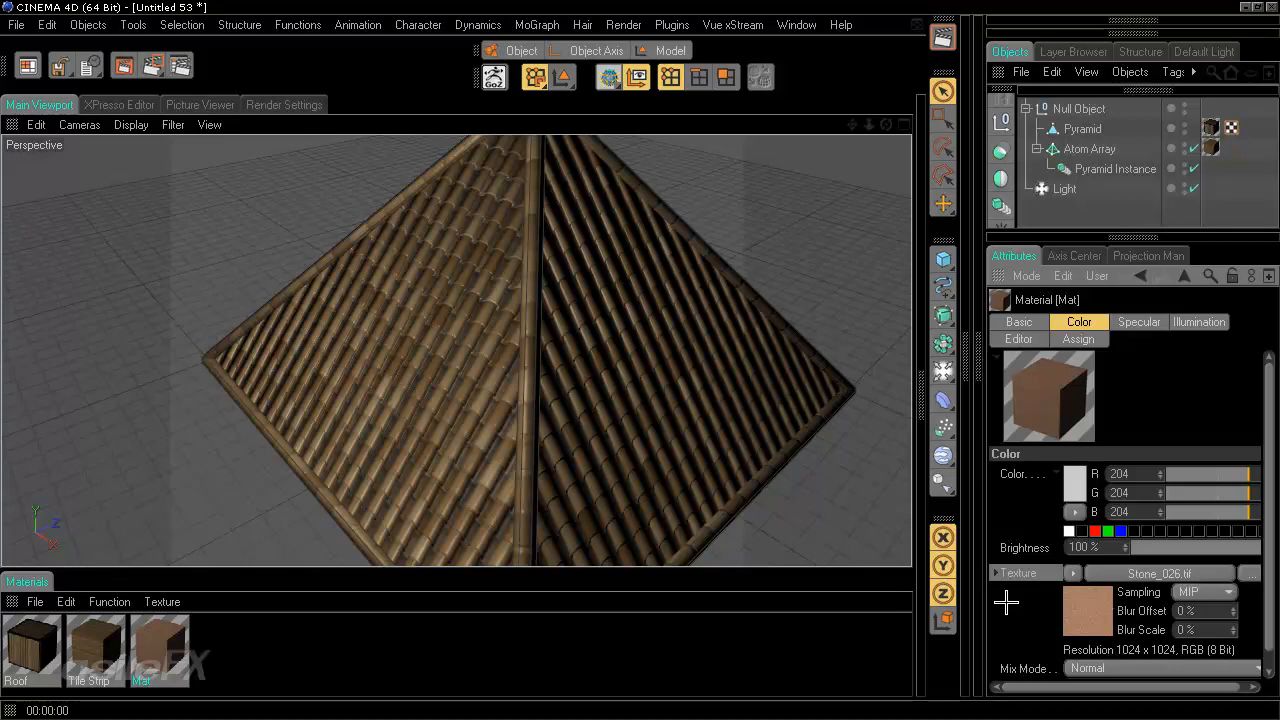
# - Load a Fusion shader into the Roof material's Color texture
pyautogui.click(32, 648)
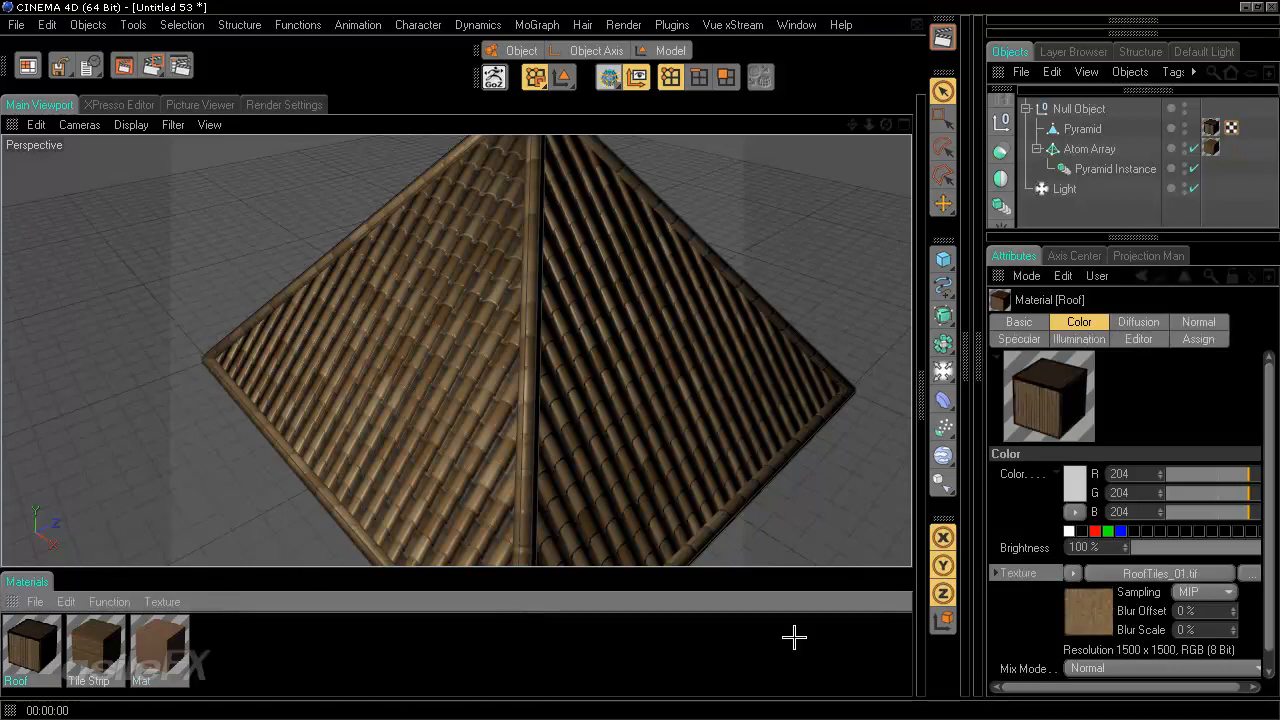
pyautogui.click(943, 371)
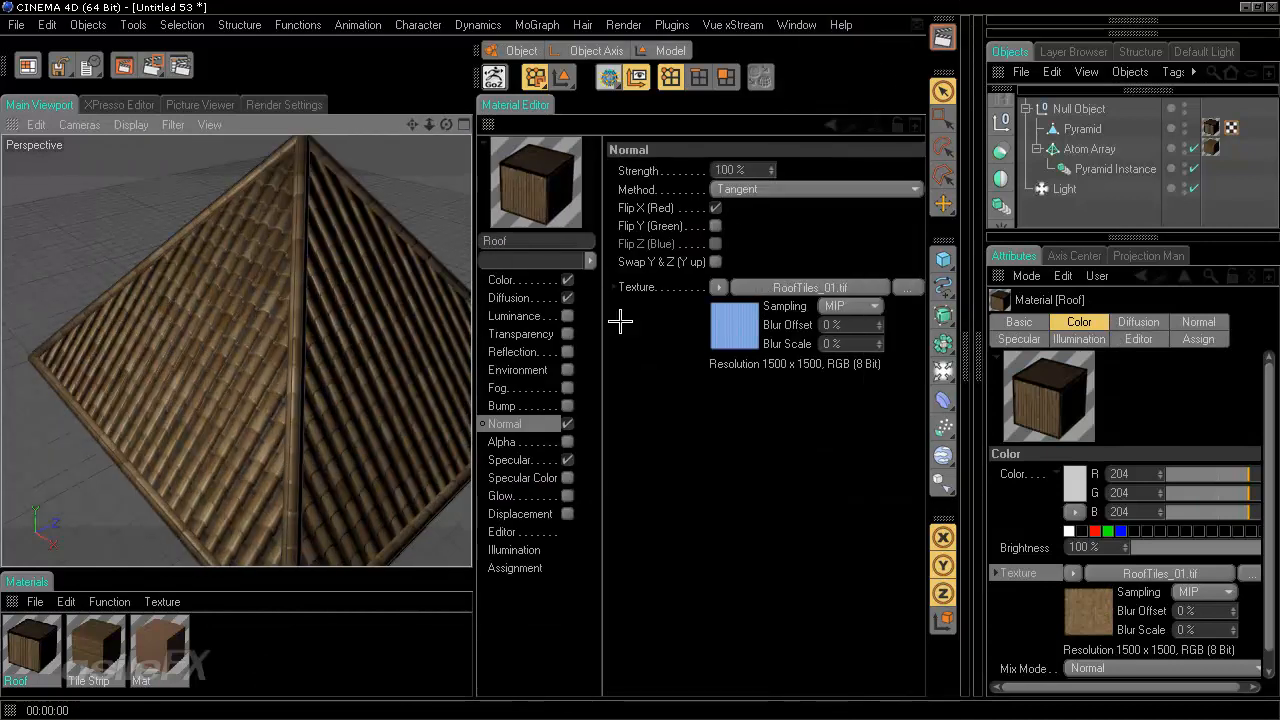
pyautogui.click(503, 280)
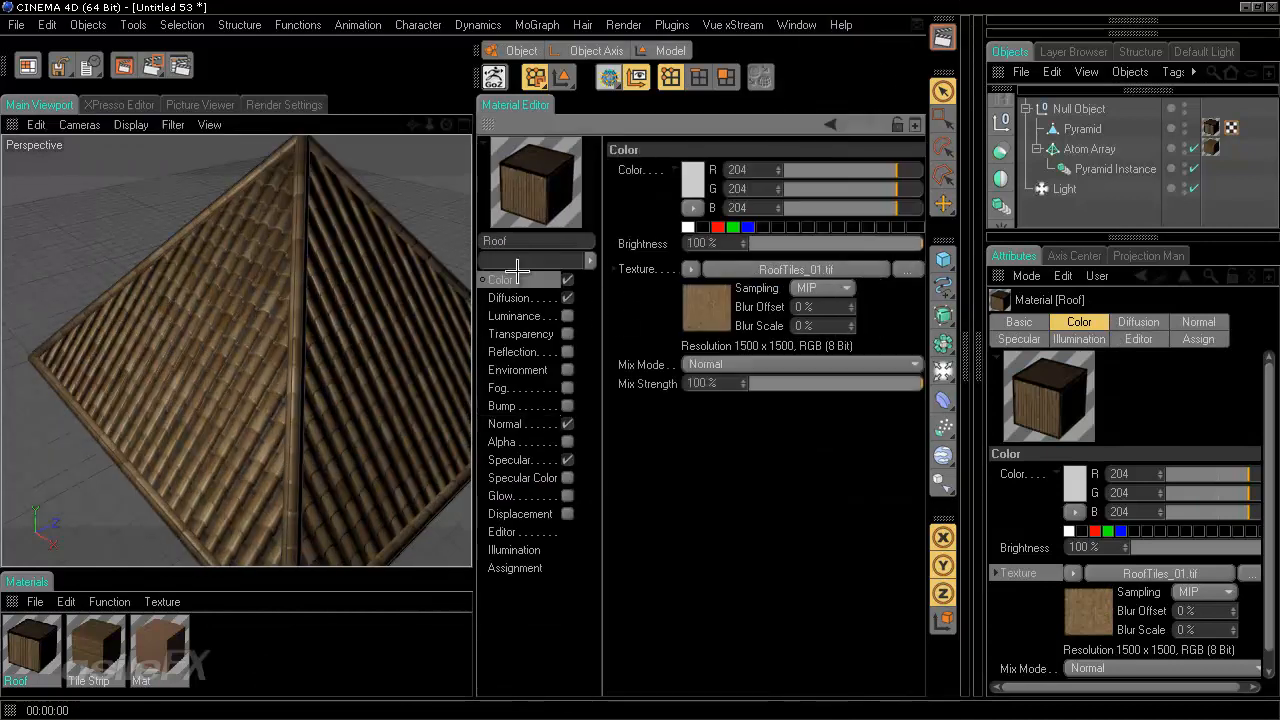
pyautogui.click(691, 268)
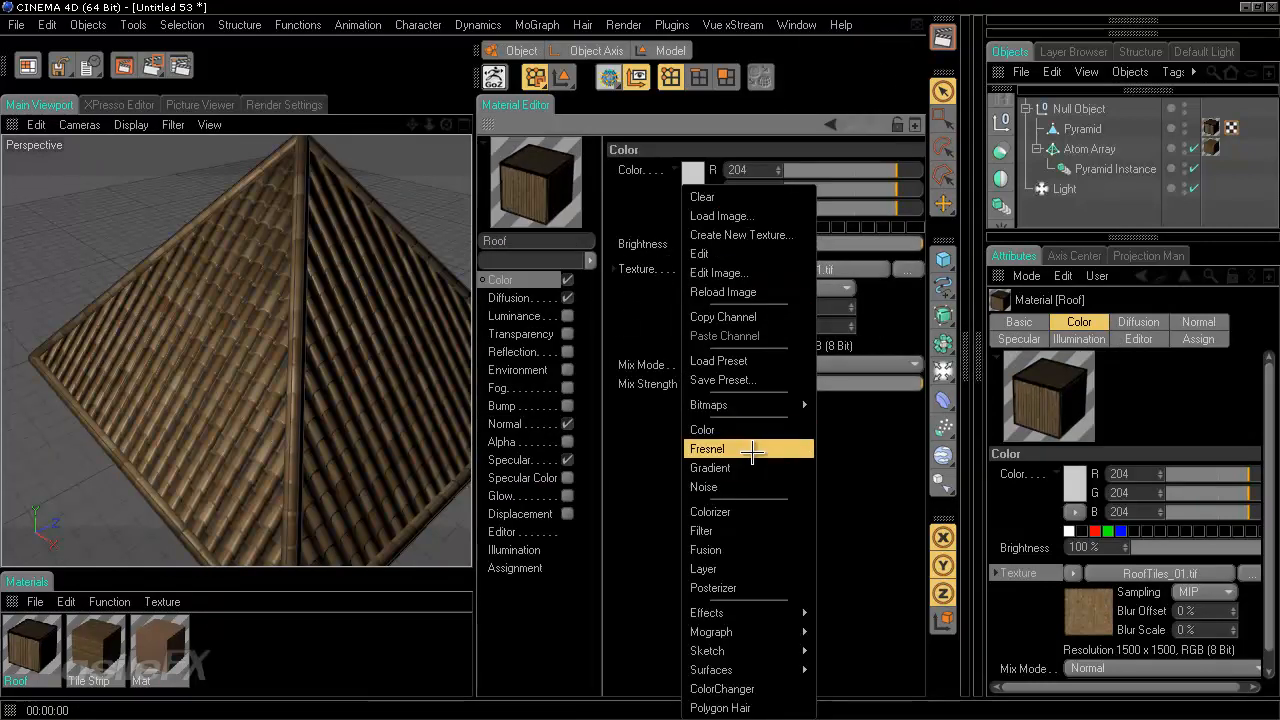
pyautogui.click(746, 551)
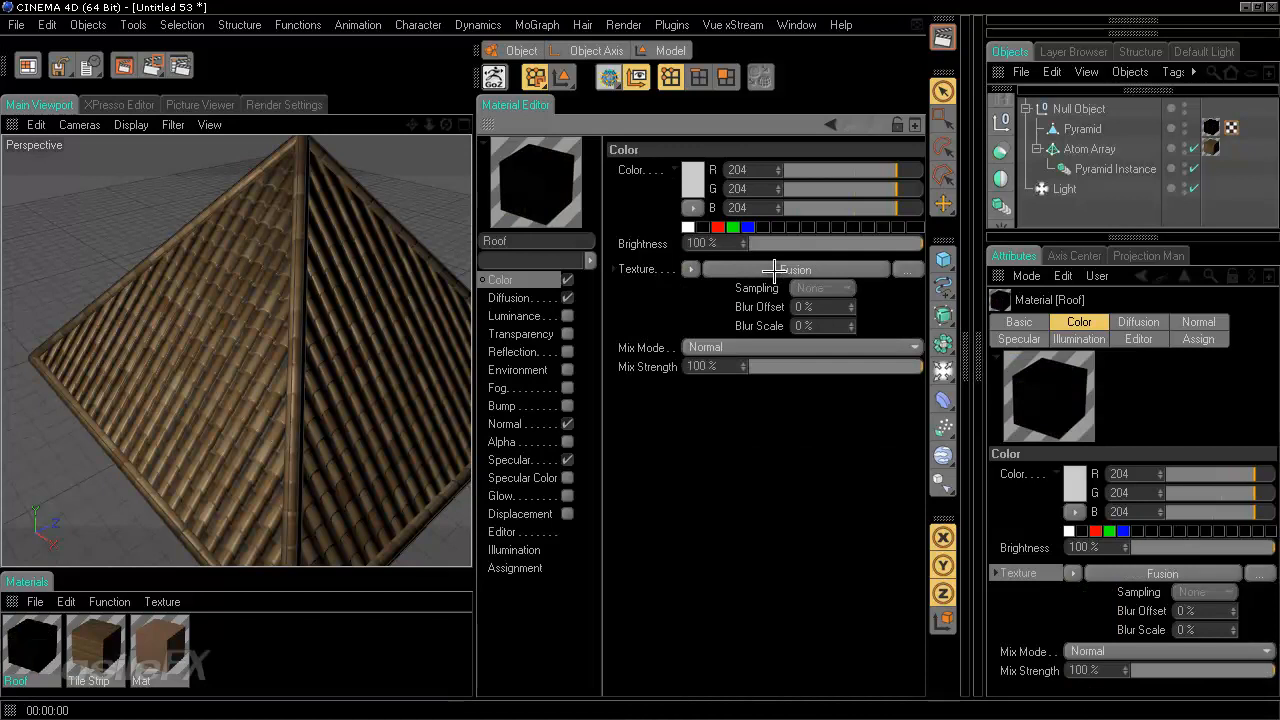
# - Open the Fusion shader and paste the copied Stone_026.tif texture into its Blend Channel
pyautogui.click(771, 270)
pyautogui.rightClick(672, 376)
pyautogui.click(733, 451)
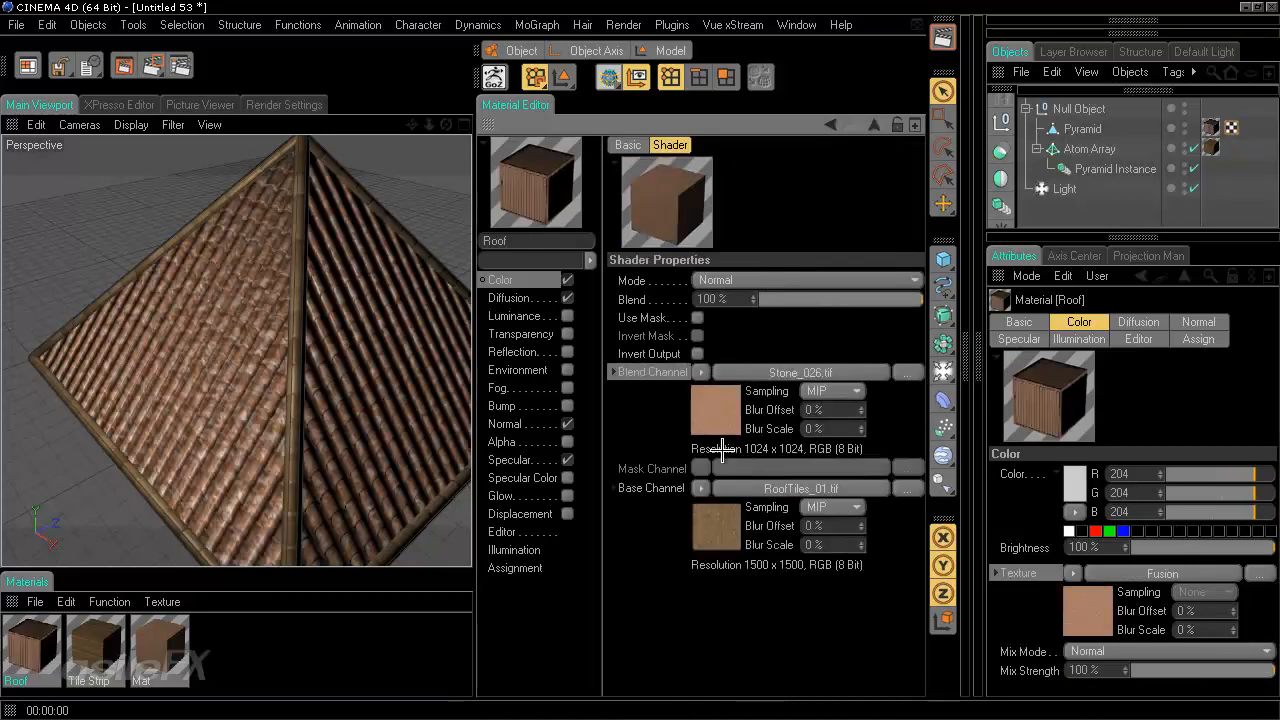
# - Set the Fusion shader's mode to Overlay and its Blend to 52%
pyautogui.click(762, 287)
pyautogui.click(790, 360)
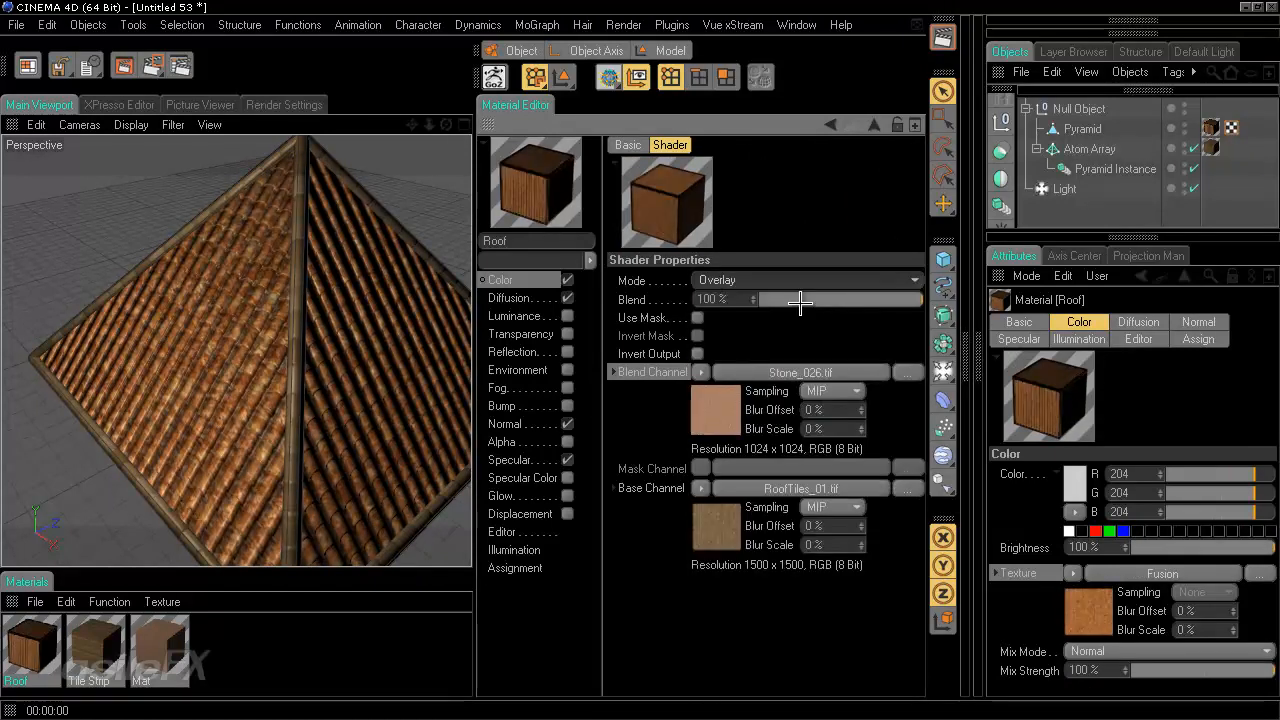
pyautogui.moveTo(768, 306); pyautogui.dragTo(824, 299)
pyautogui.keyDown('alt'); pyautogui.moveTo(214, 384); pyautogui.dragTo(471, 360); pyautogui.keyUp('alt')
pyautogui.scroll(5, 295, 389)
pyautogui.scroll(3, 295, 389)
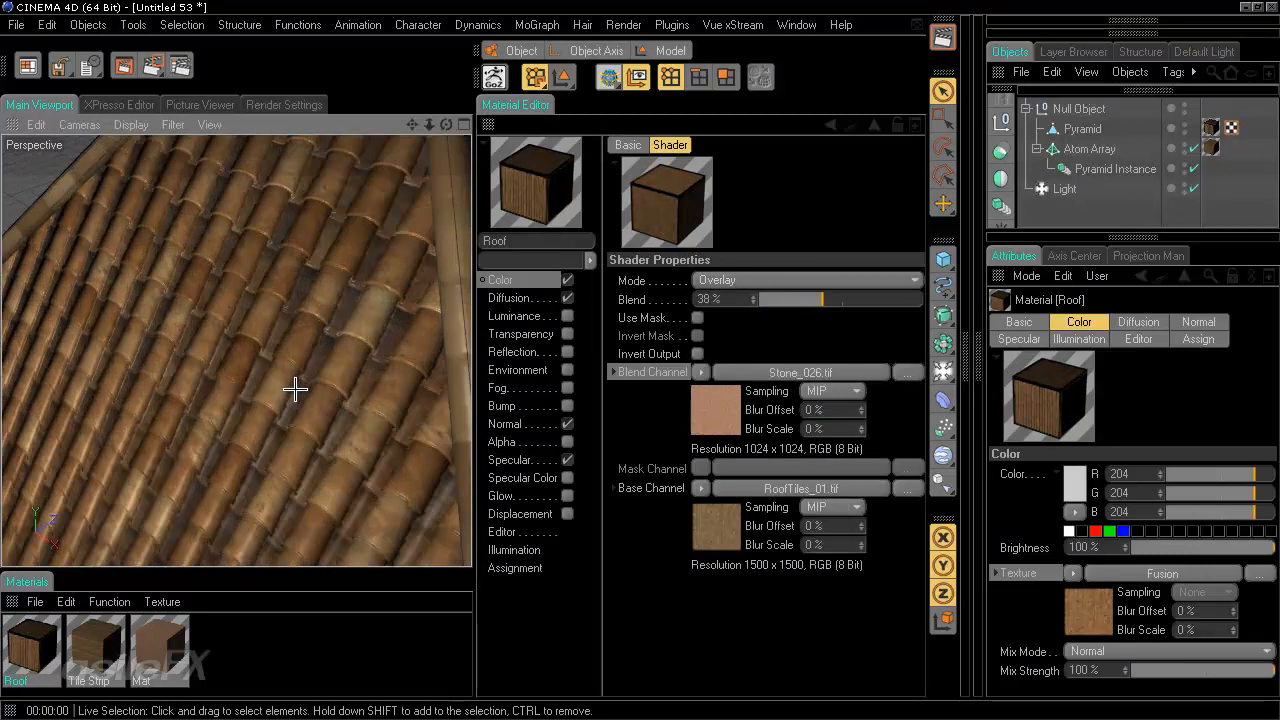
pyautogui.moveTo(837, 300); pyautogui.dragTo(845, 302)
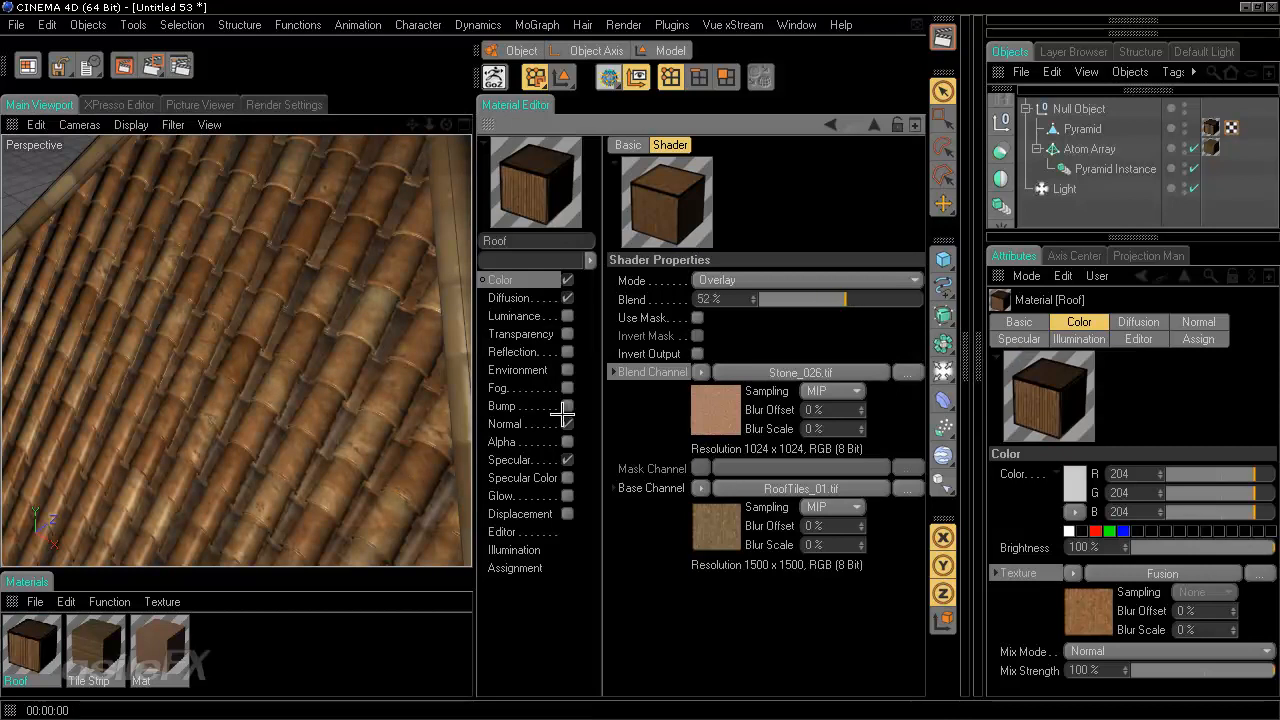
# - Enable Use Mask in the Fusion shader and paste the Base Channel's RoofTiles_01.tif image into the Mask Channel
pyautogui.click(697, 318)
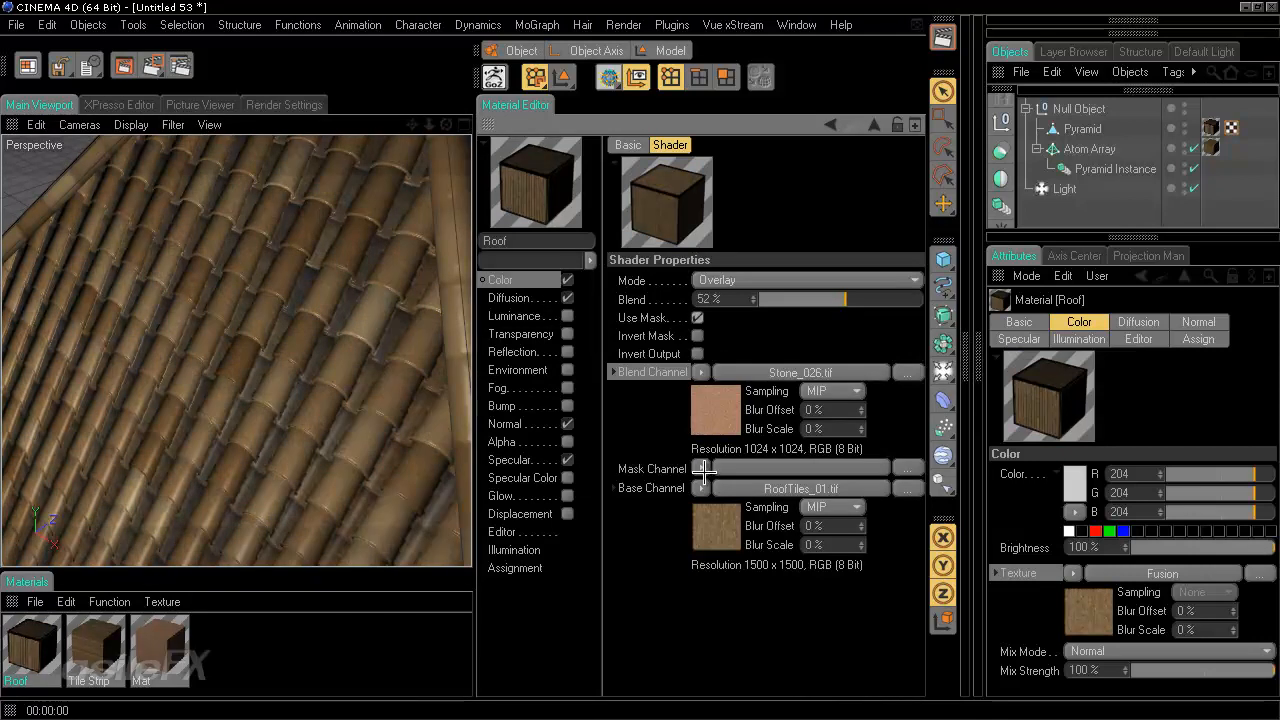
pyautogui.rightClick(660, 489)
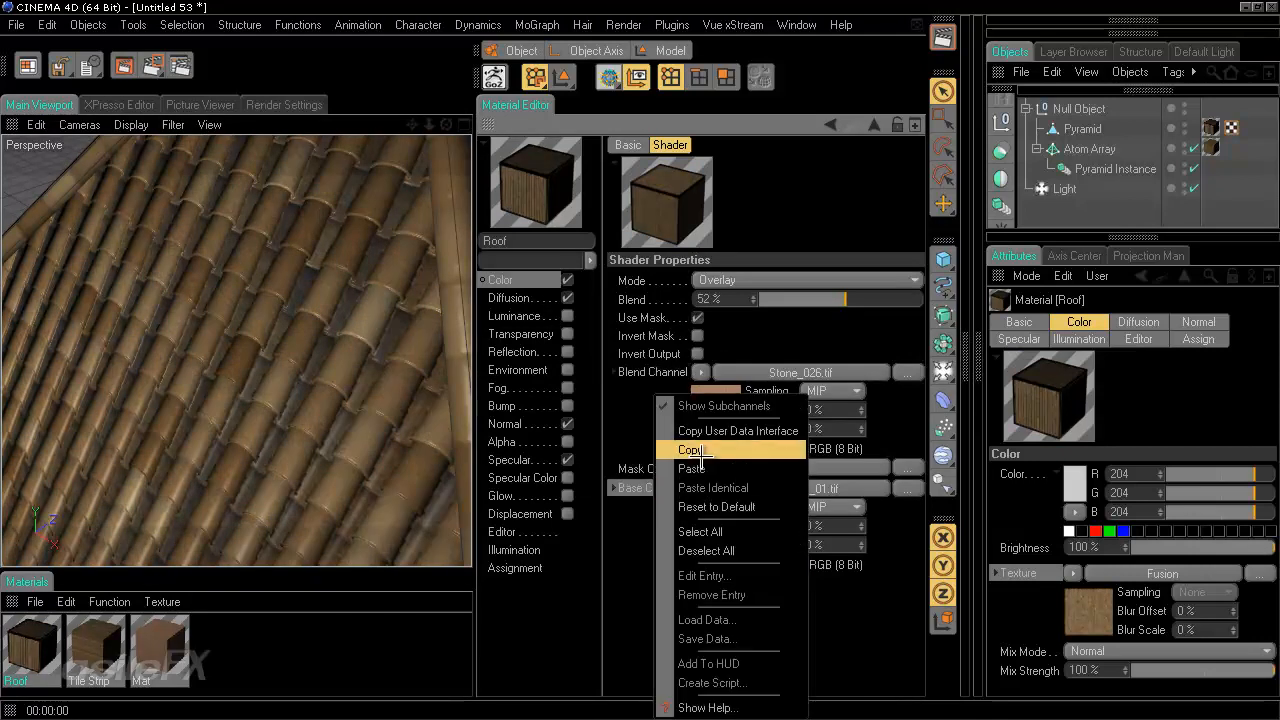
pyautogui.click(705, 450)
pyautogui.rightClick(660, 468)
pyautogui.click(690, 470)
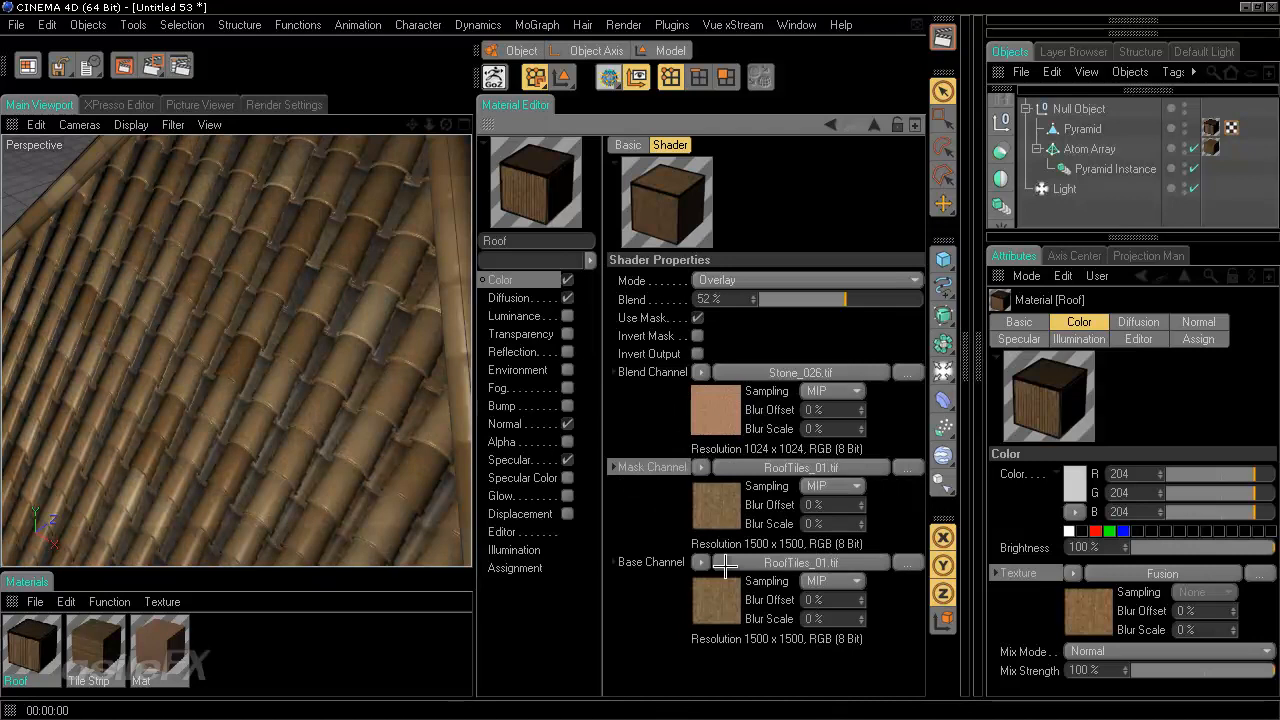
# - Set the Mask Channel image's layerset to the Object Buffer 2 alpha channel
pyautogui.click(815, 466)
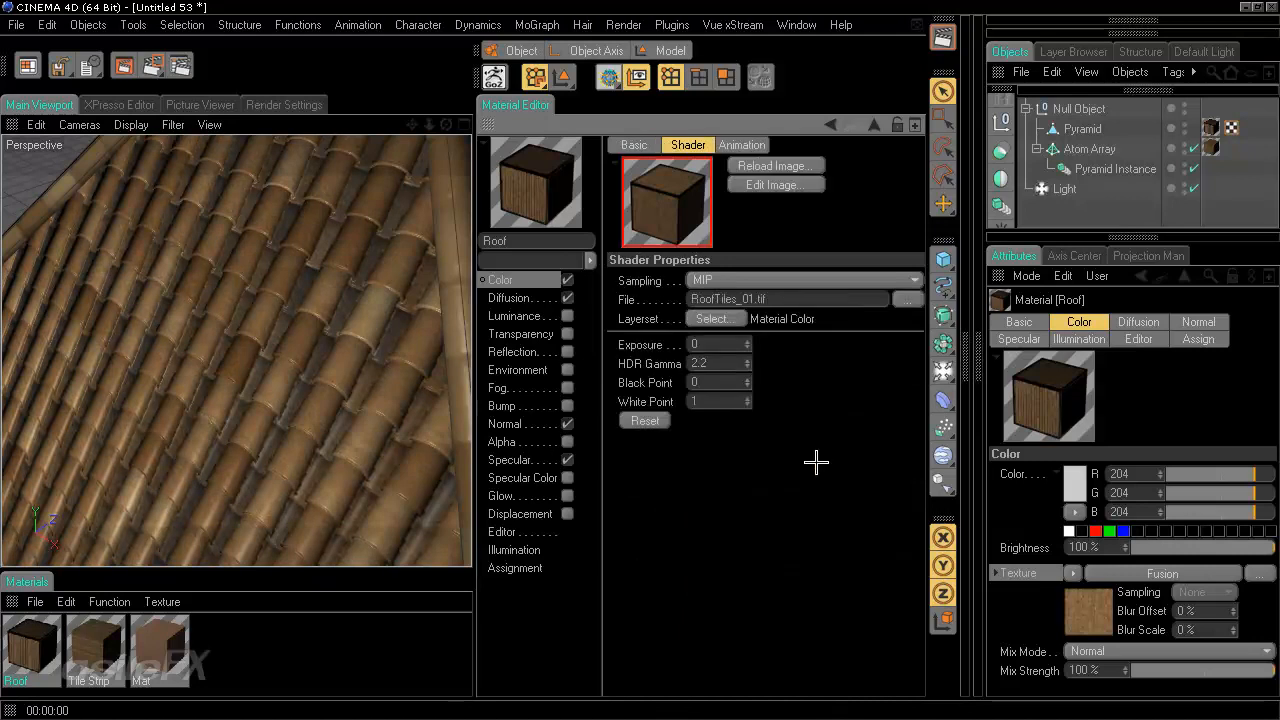
pyautogui.click(716, 319)
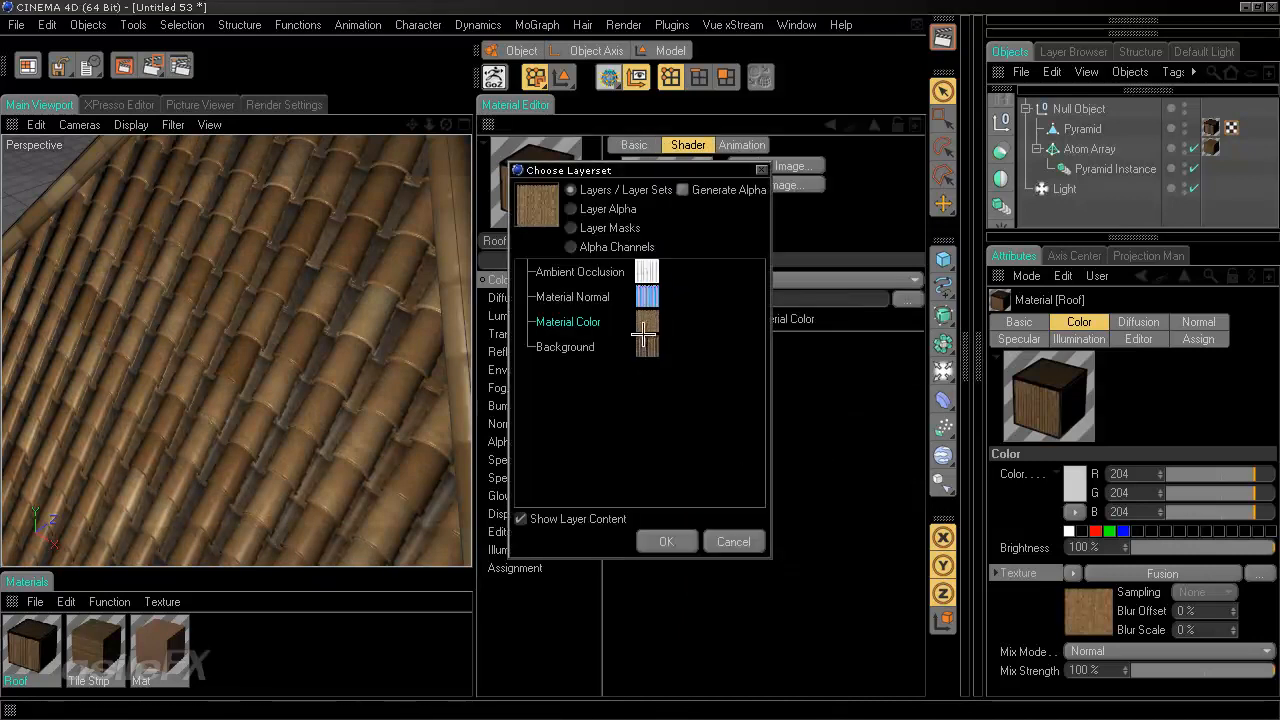
pyautogui.click(620, 247)
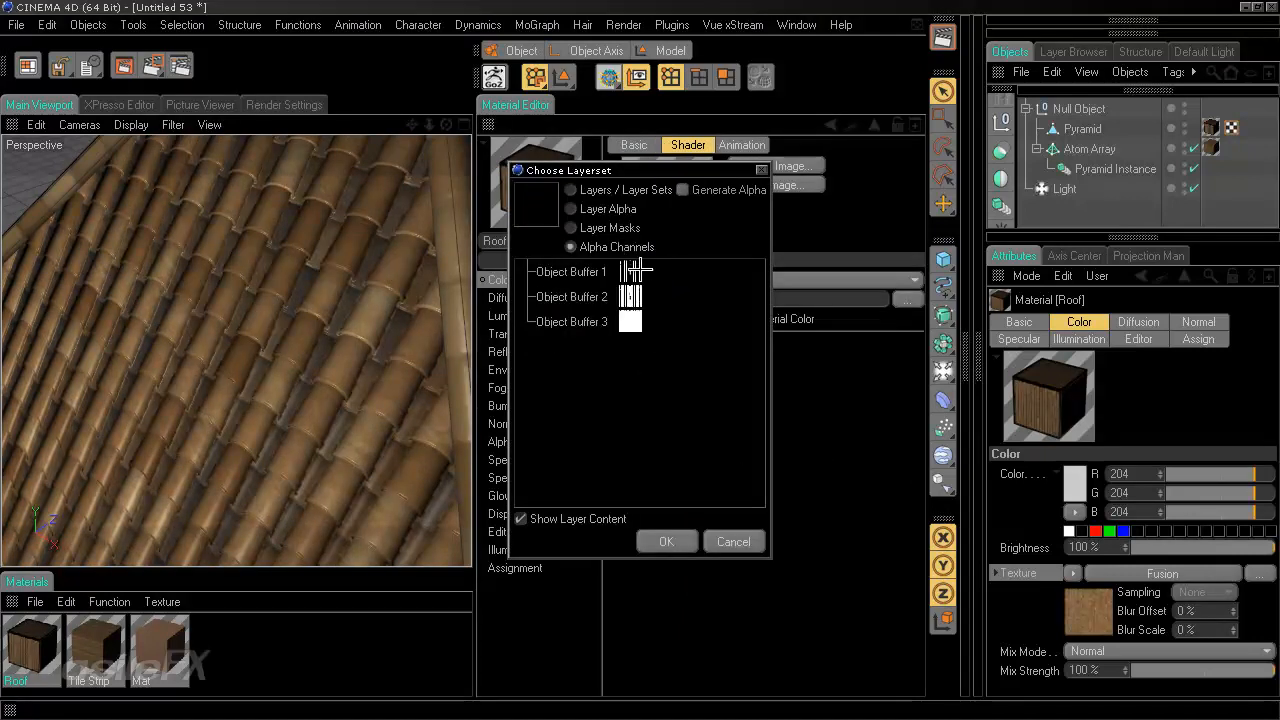
pyautogui.click(636, 270)
pyautogui.press('Return')
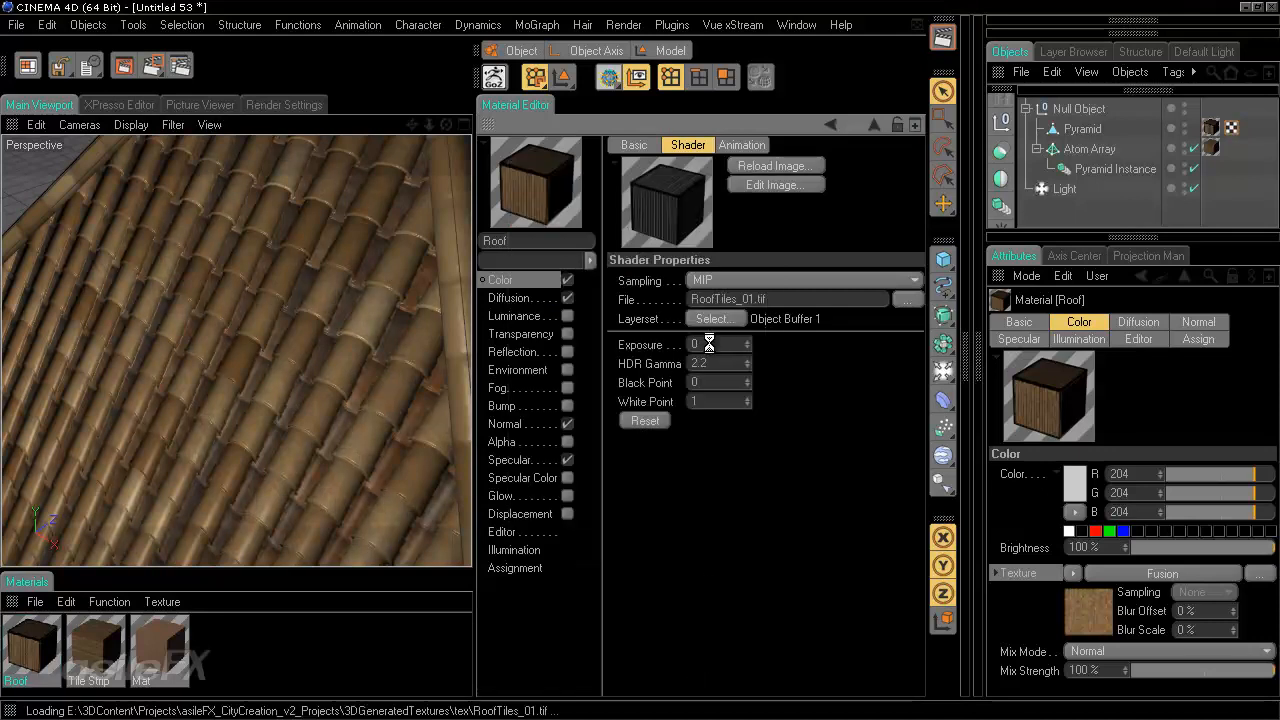
pyautogui.click(711, 320)
pyautogui.click(630, 296)
pyautogui.click(684, 541)
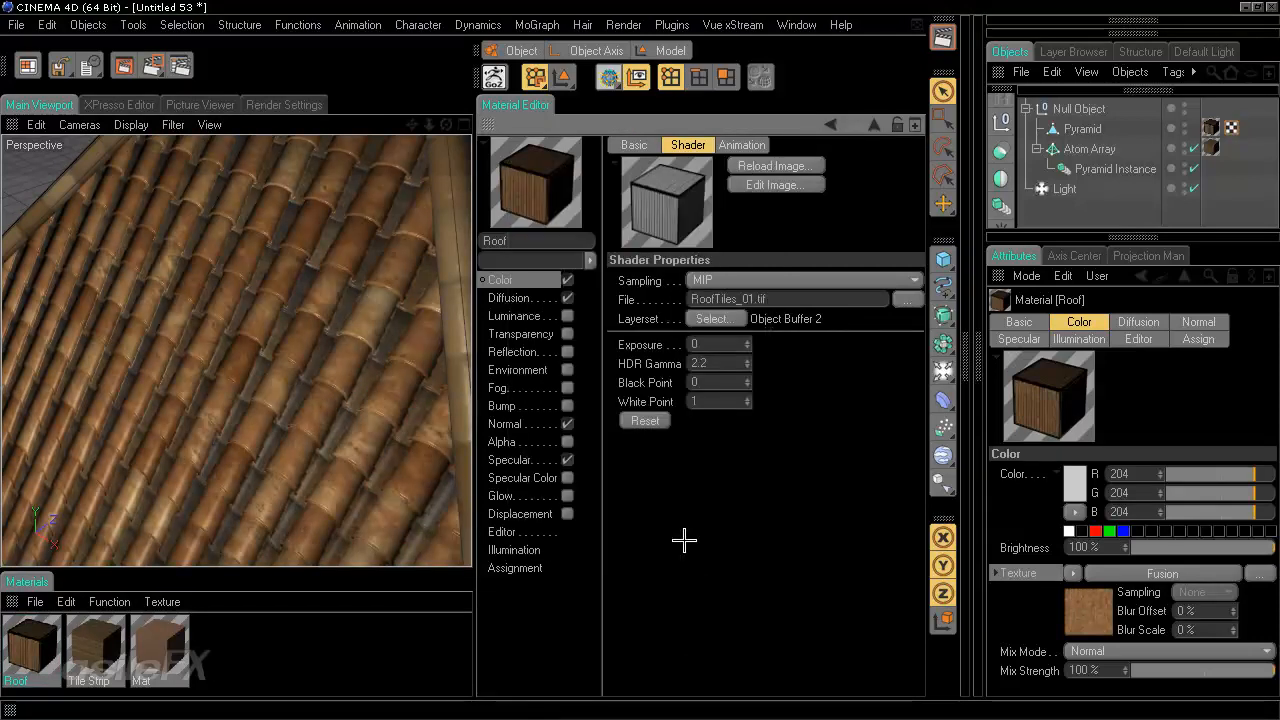
# - Copy the Concrete_0010.tif color texture channel of the newest Mat material
pyautogui.click(831, 123)
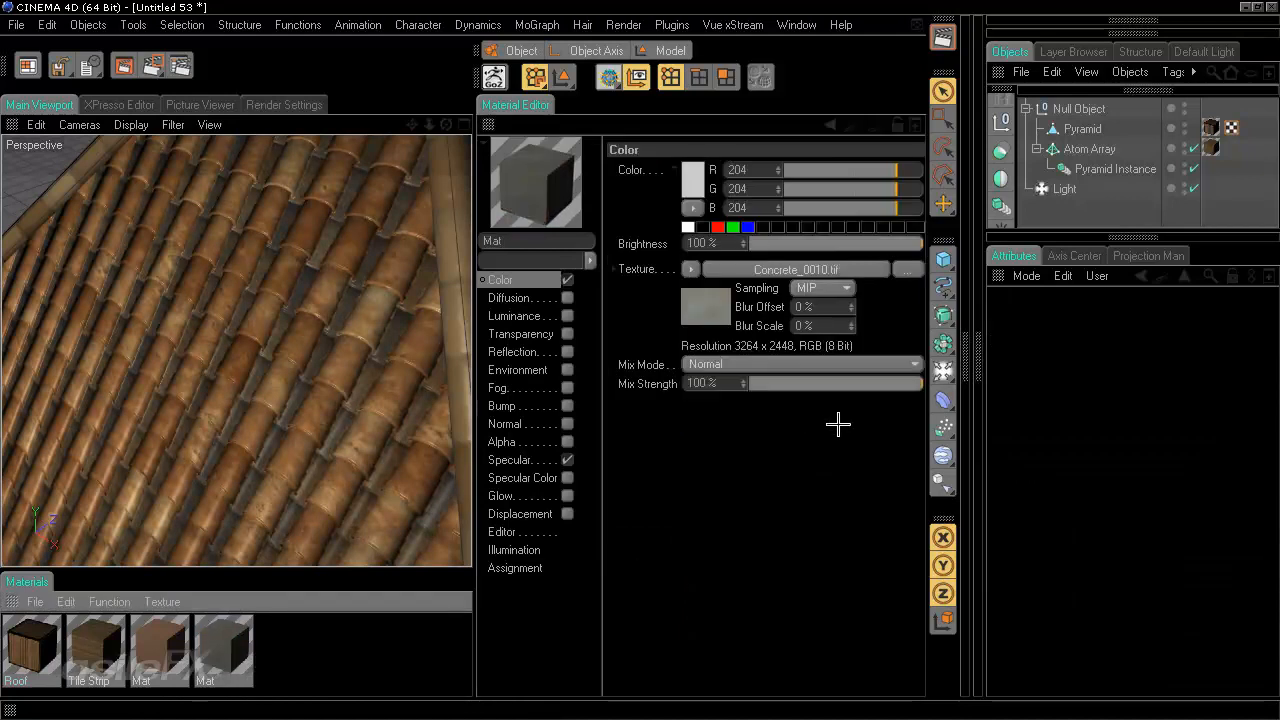
pyautogui.click(229, 648)
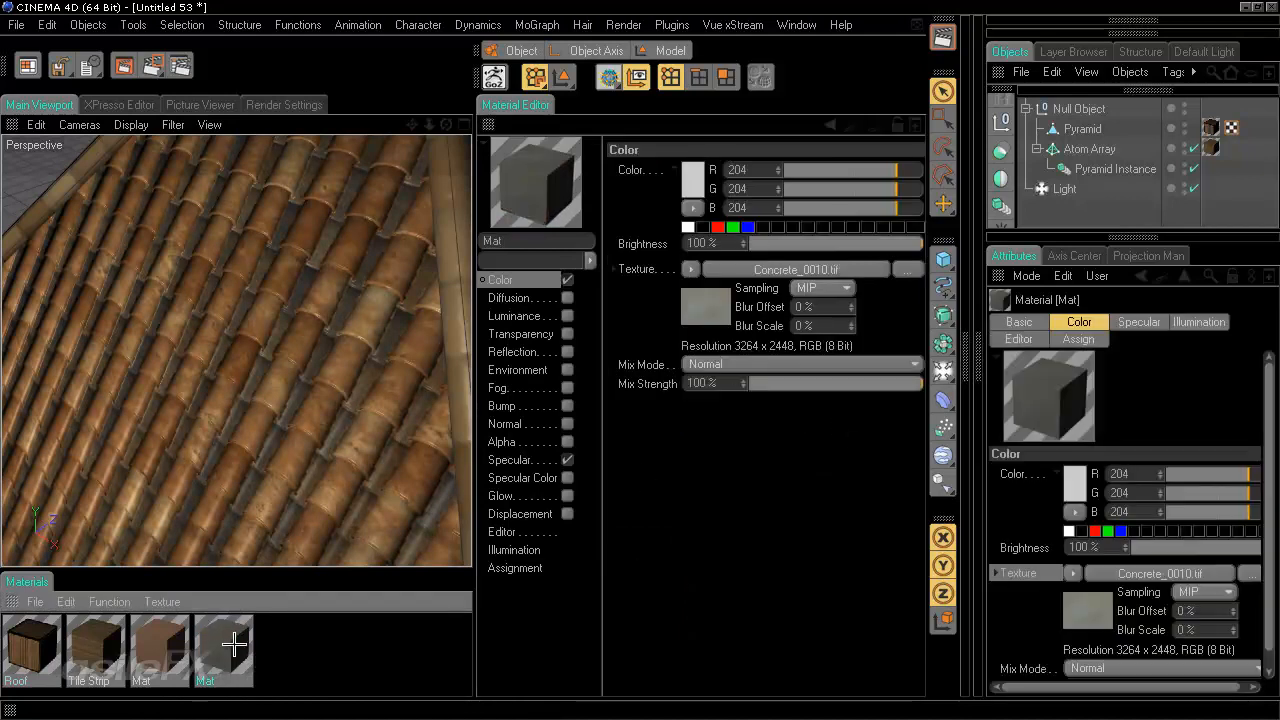
pyautogui.rightClick(1036, 578)
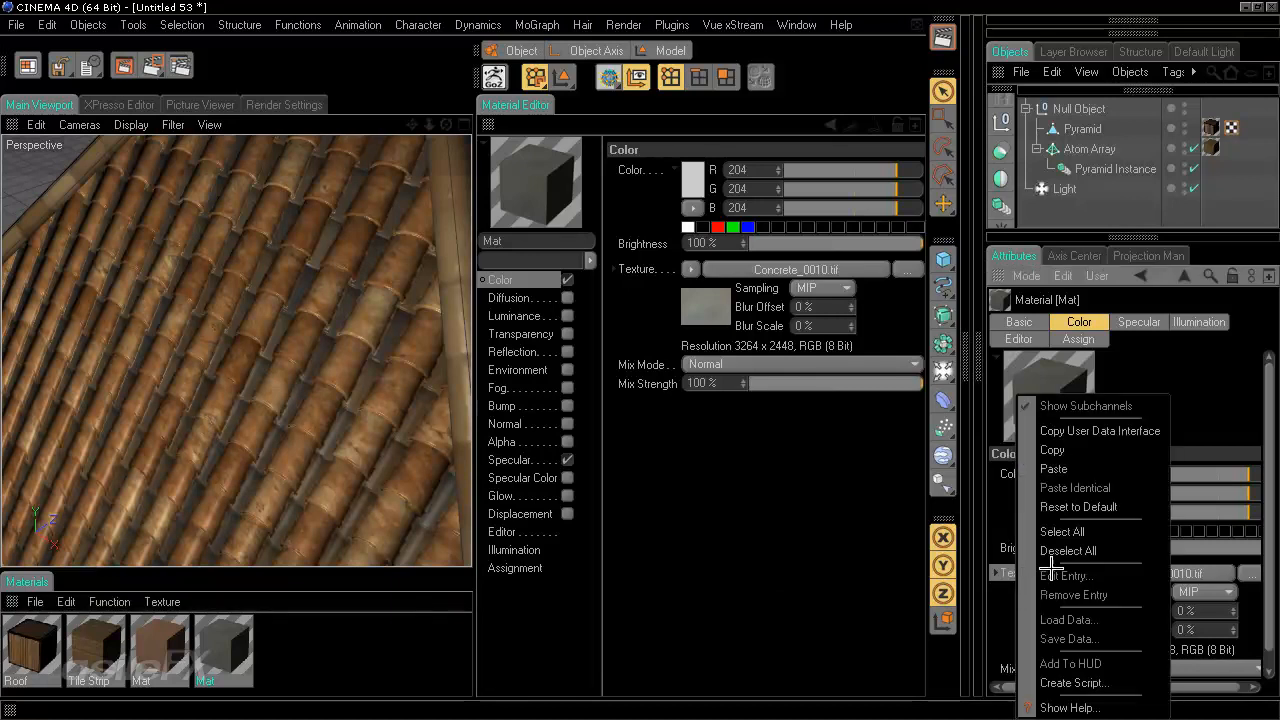
pyautogui.click(1096, 453)
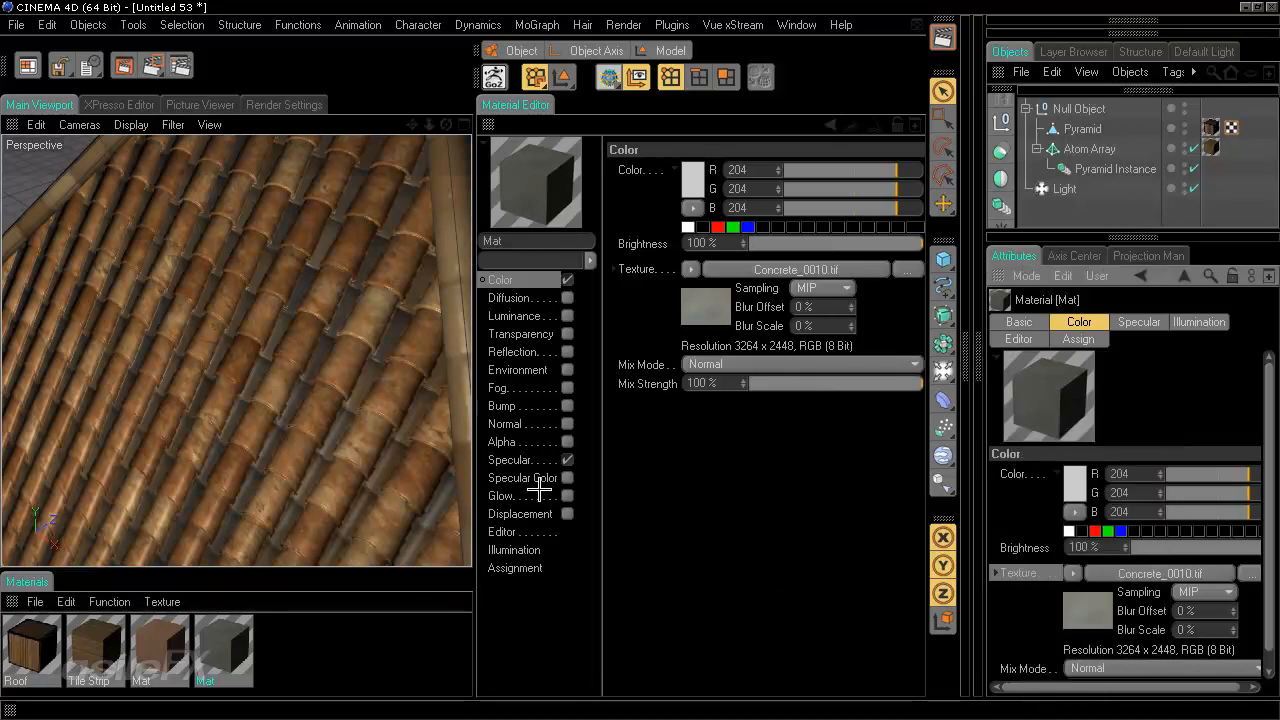
# - Open the Roof material's Fusion shader and load a nested Fusion shader into its Base Channel
pyautogui.click(795, 268)
pyautogui.click(25, 650)
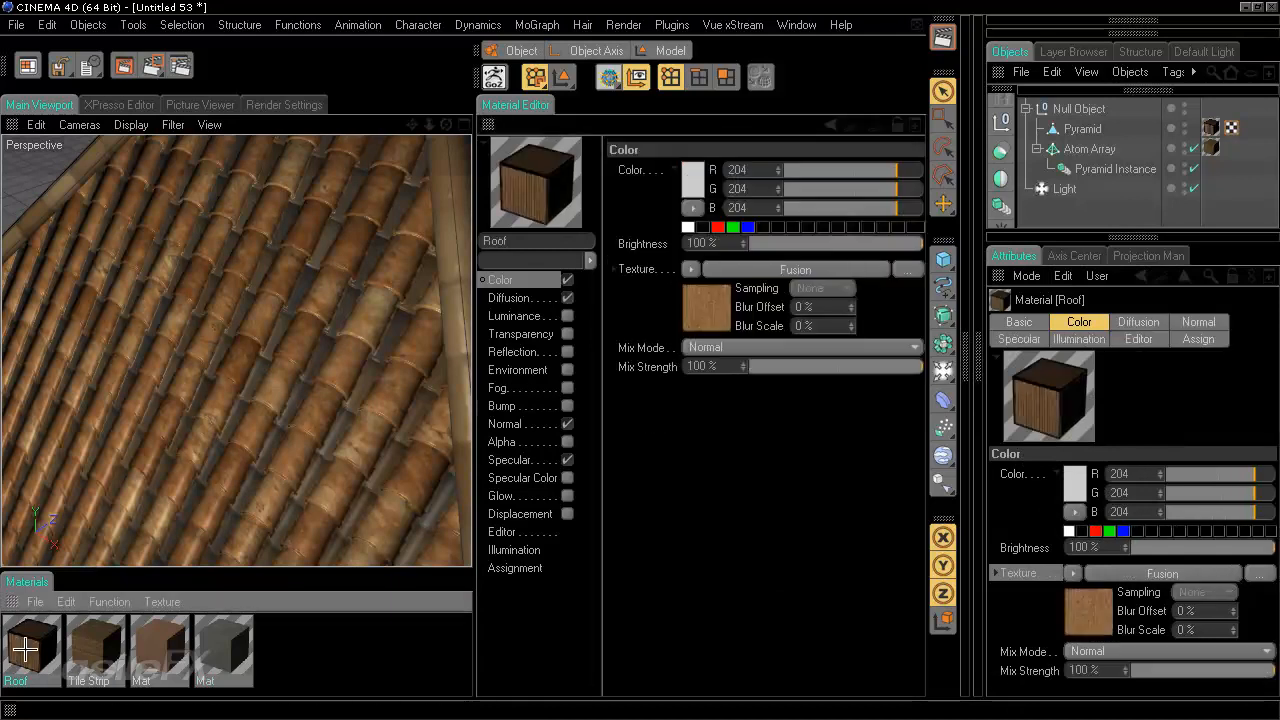
pyautogui.click(780, 270)
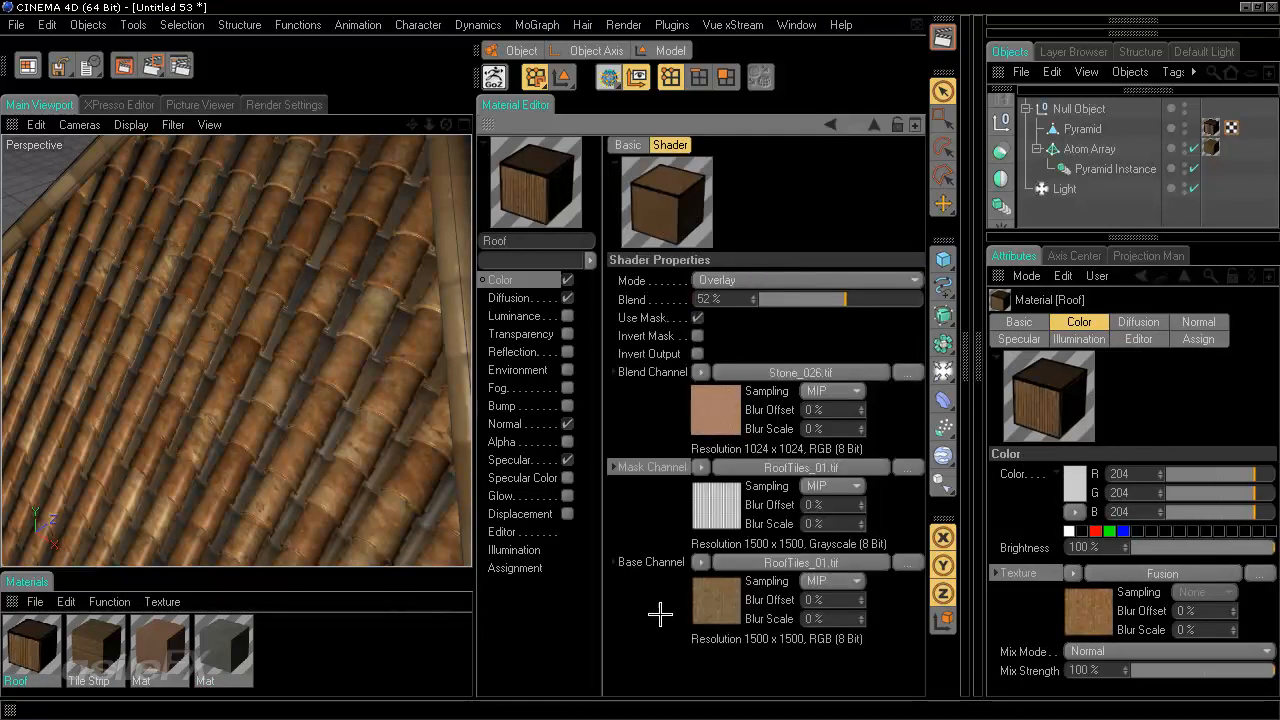
pyautogui.click(700, 563)
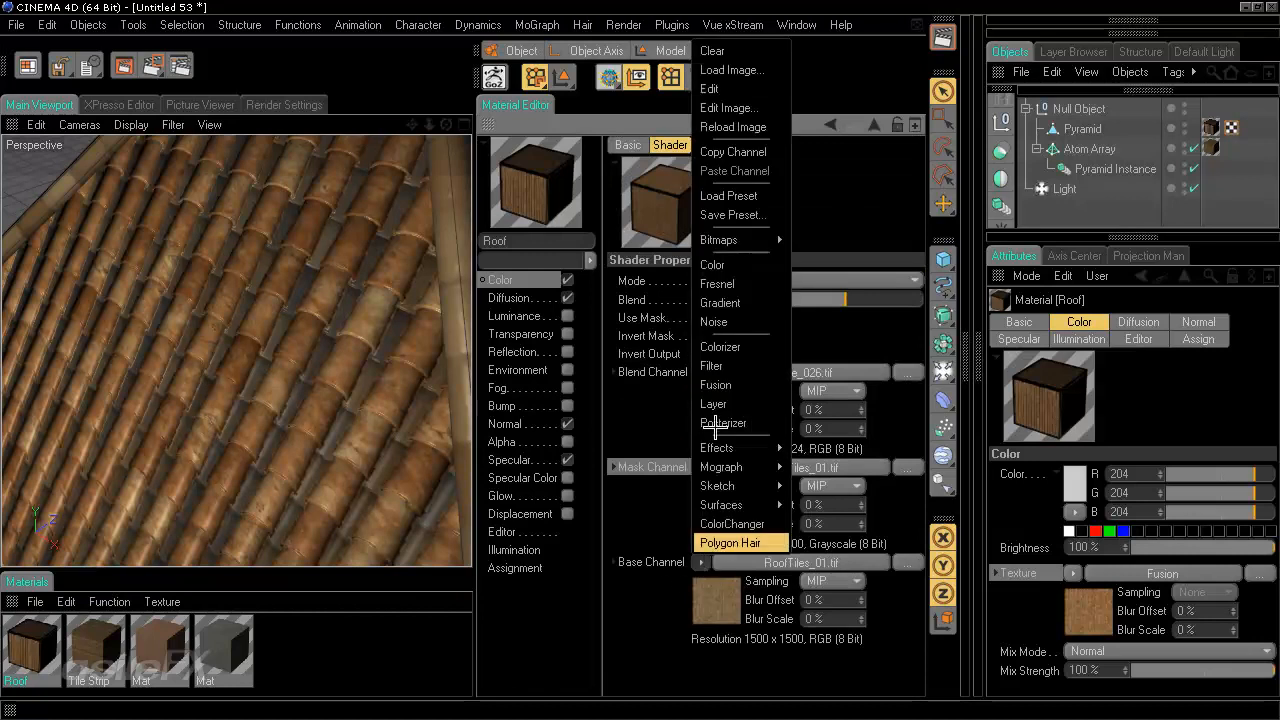
pyautogui.click(715, 384)
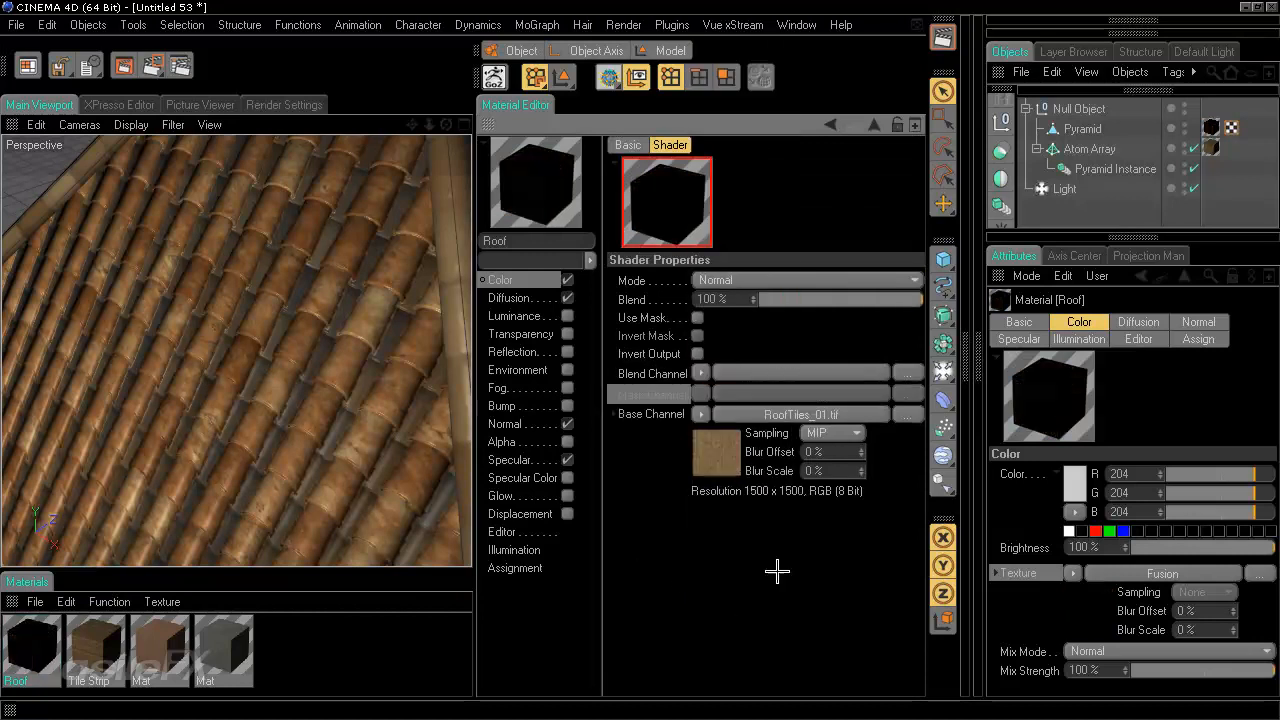
# - Paste the copied Concrete_0010.tif texture into the nested Fusion shader's Blend Channel and undo the last change
pyautogui.rightClick(670, 374)
pyautogui.click(740, 426)
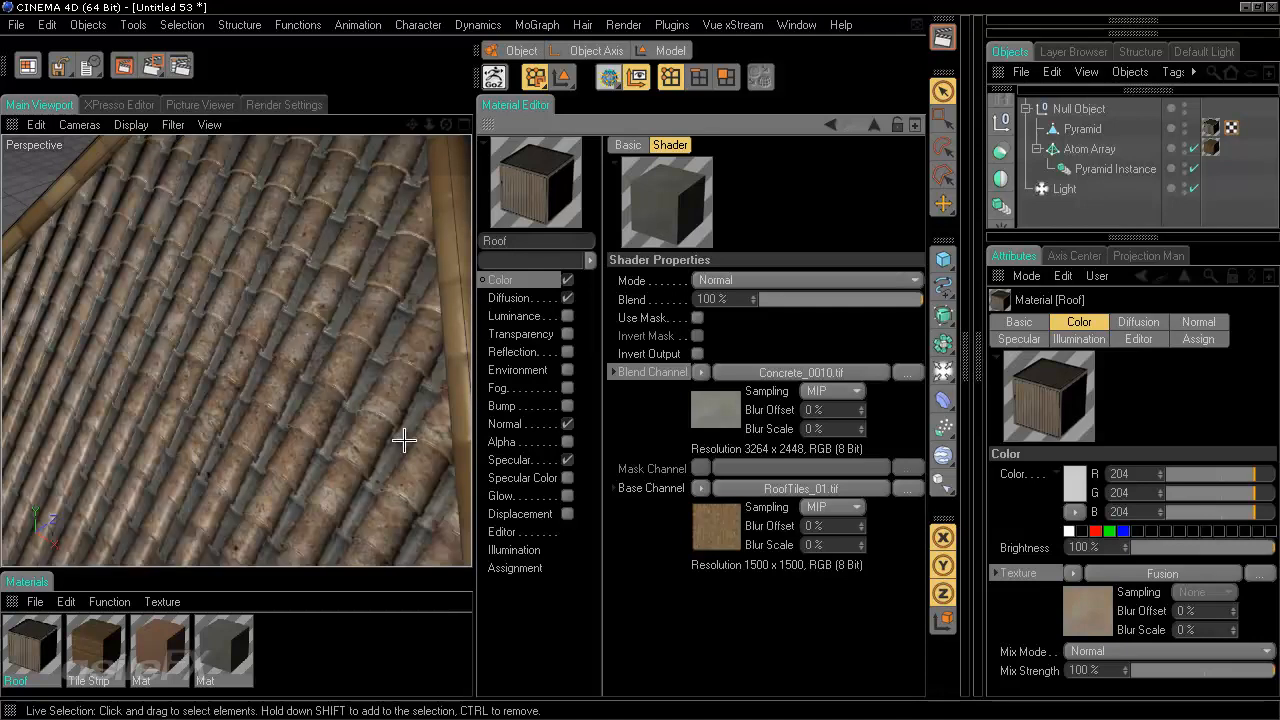
pyautogui.hotkey('ctrl', 'z')
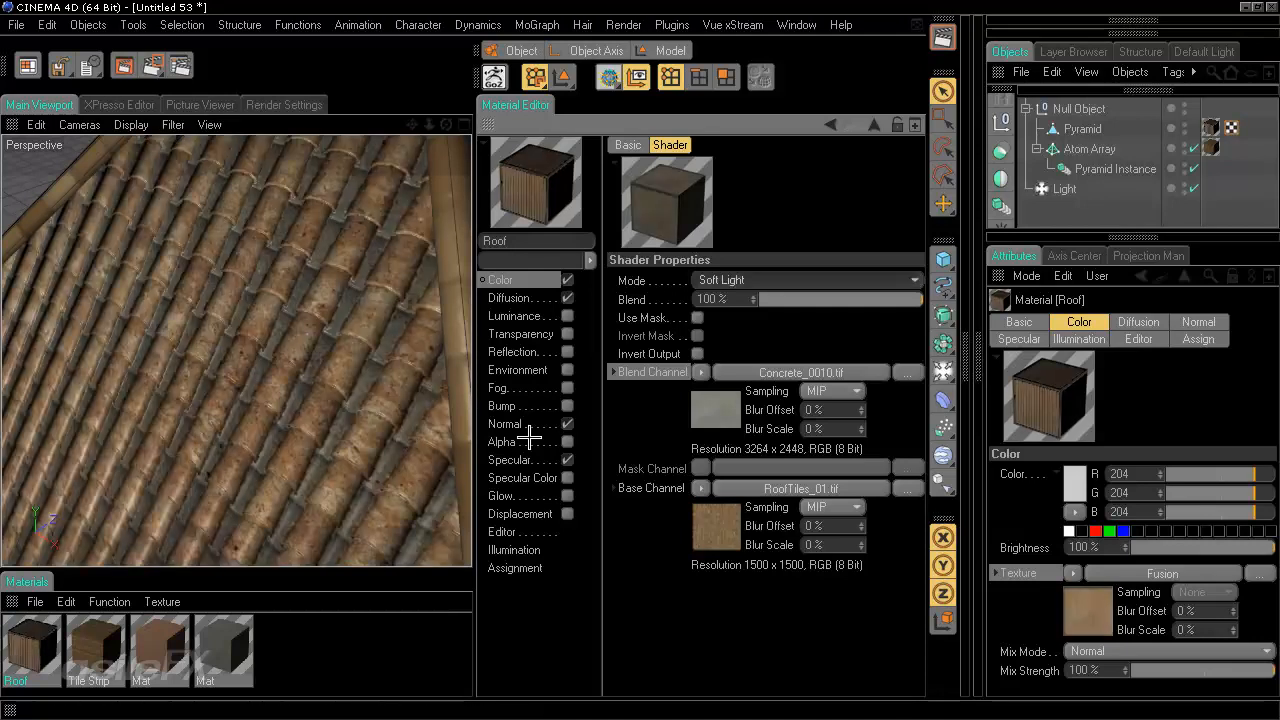
# - Enable Use Mask in the nested Fusion shader and paste its Base Channel's RoofTiles_01.tif into the Mask Channel
pyautogui.click(698, 317)
pyautogui.rightClick(657, 486)
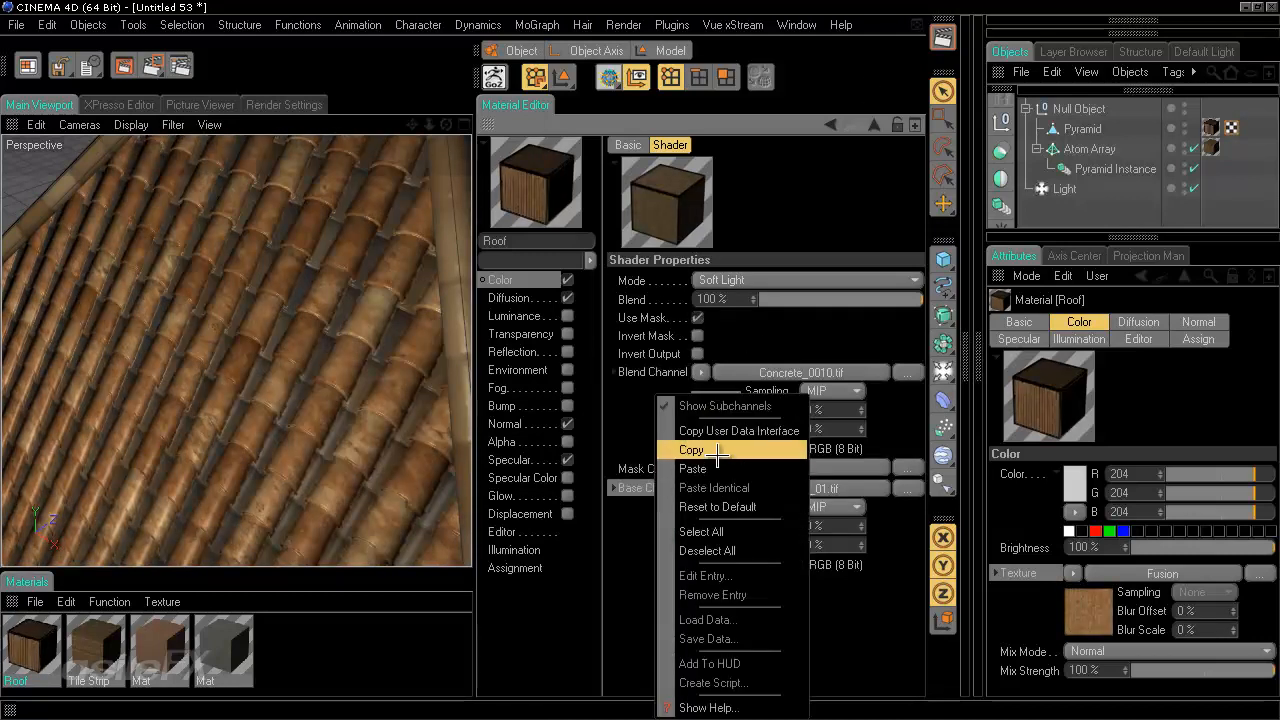
pyautogui.click(718, 451)
pyautogui.rightClick(614, 467)
pyautogui.click(760, 467)
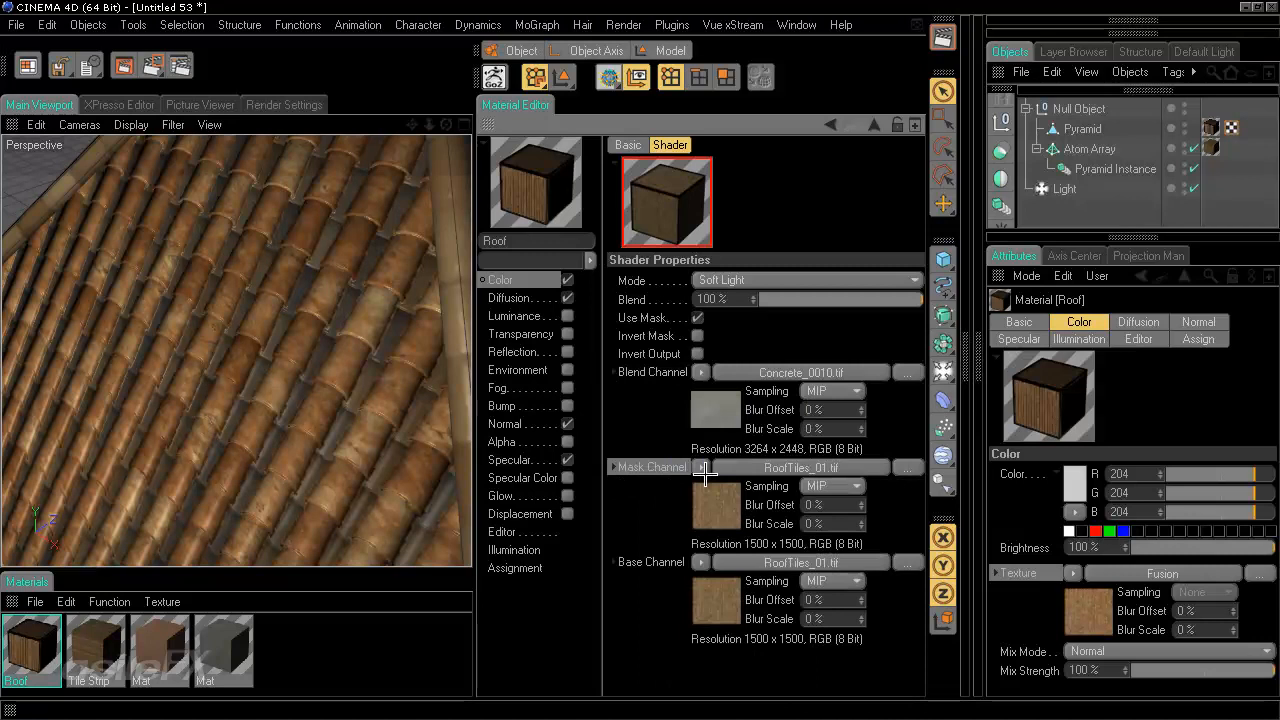
# - Set the nested Mask Channel image's layerset to the Object Buffer 1 alpha channel and return to the outer Fusion shader
pyautogui.click(760, 467)
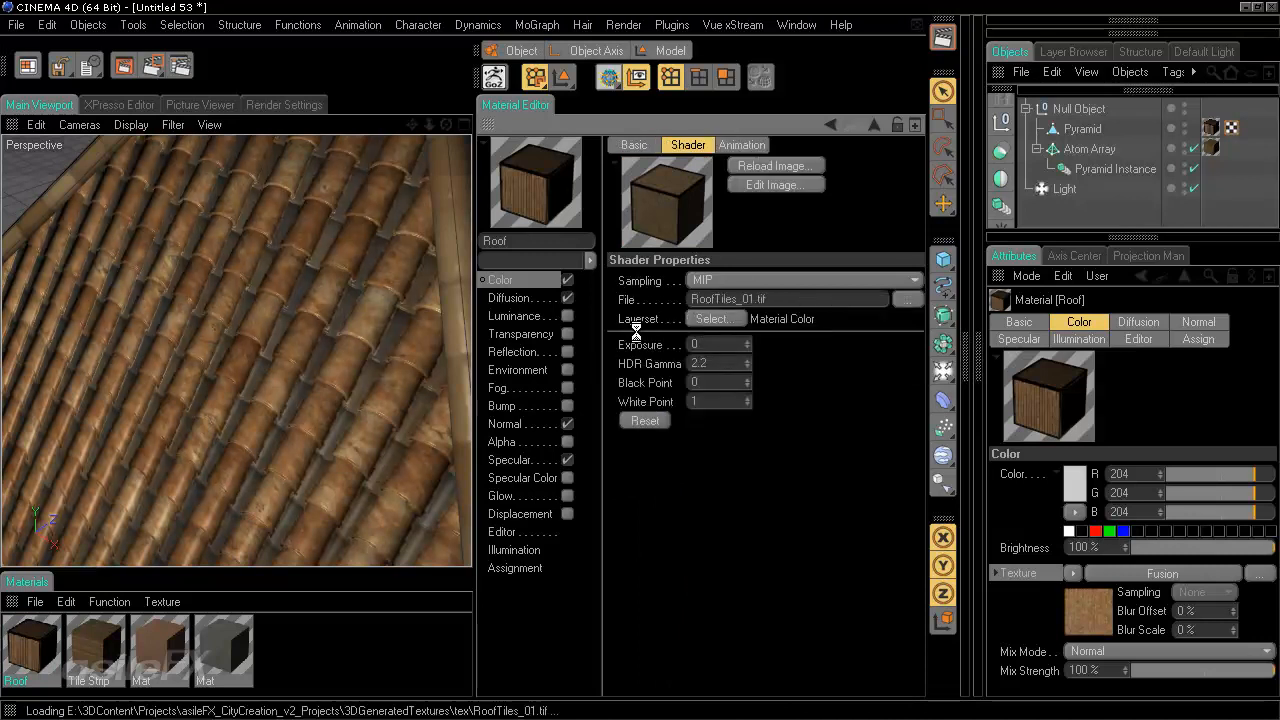
pyautogui.click(623, 246)
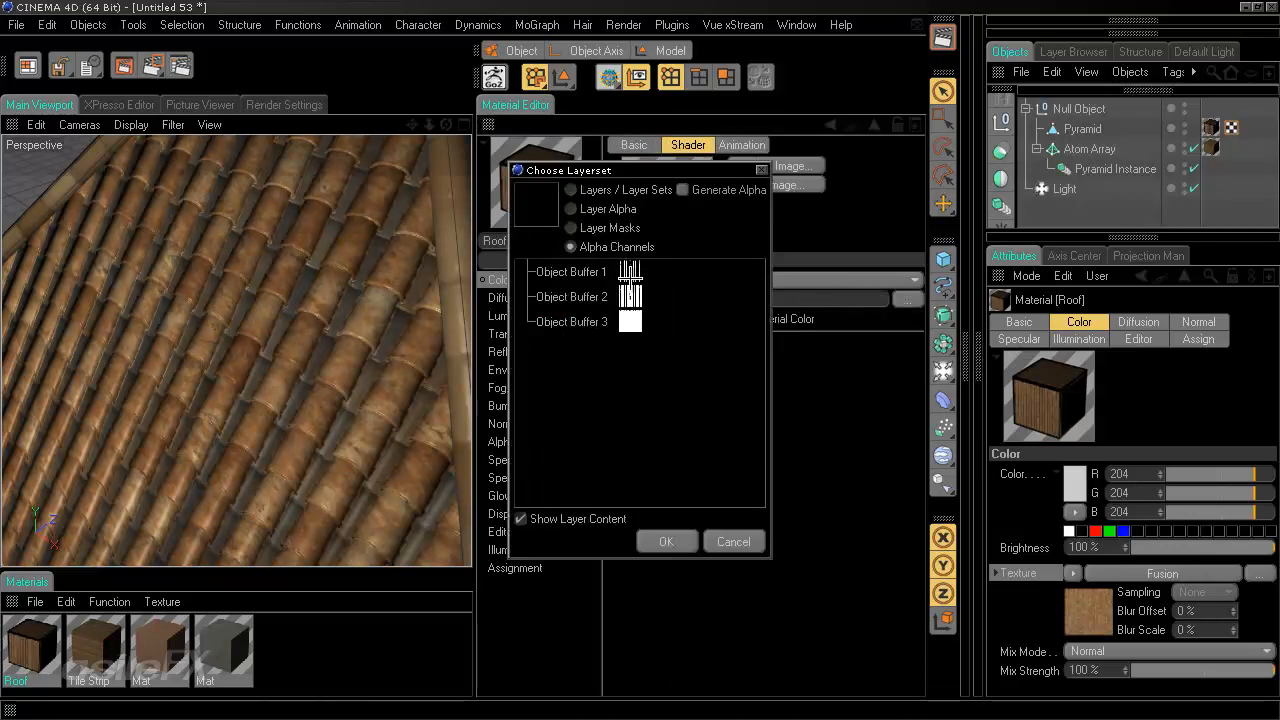
pyautogui.click(572, 272)
pyautogui.click(666, 541)
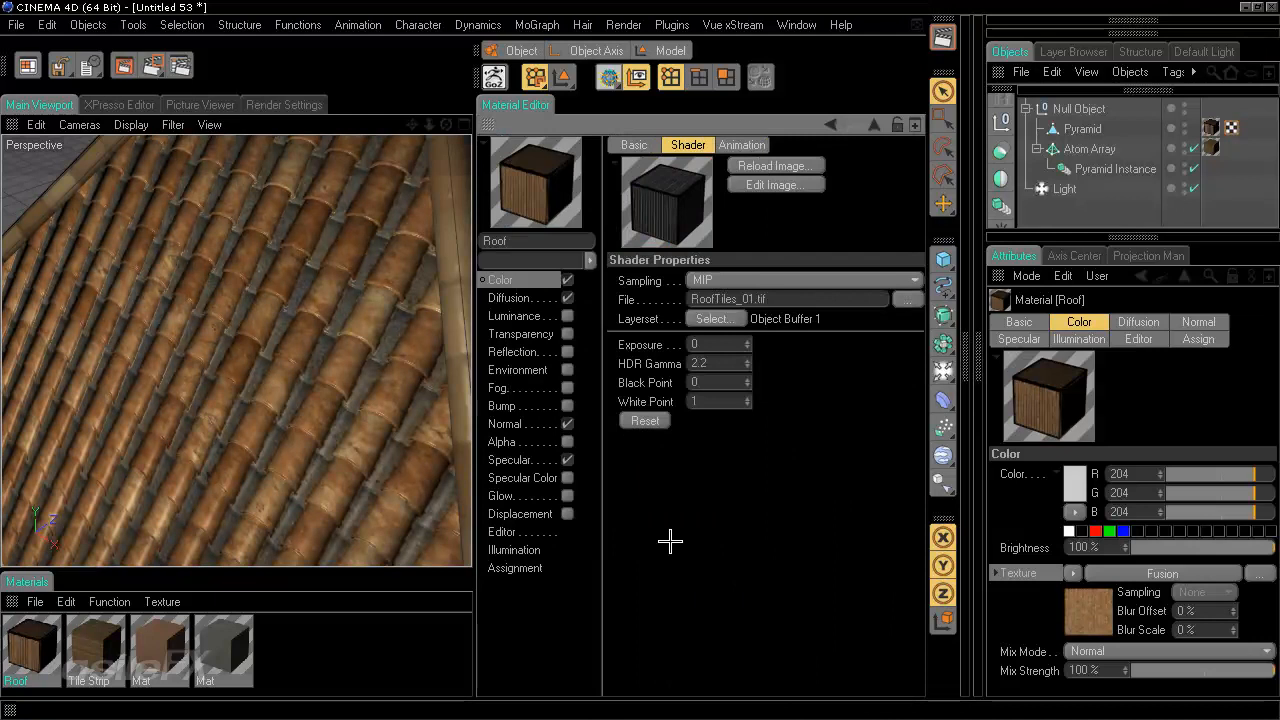
pyautogui.click(830, 124)
pyautogui.click(830, 124)
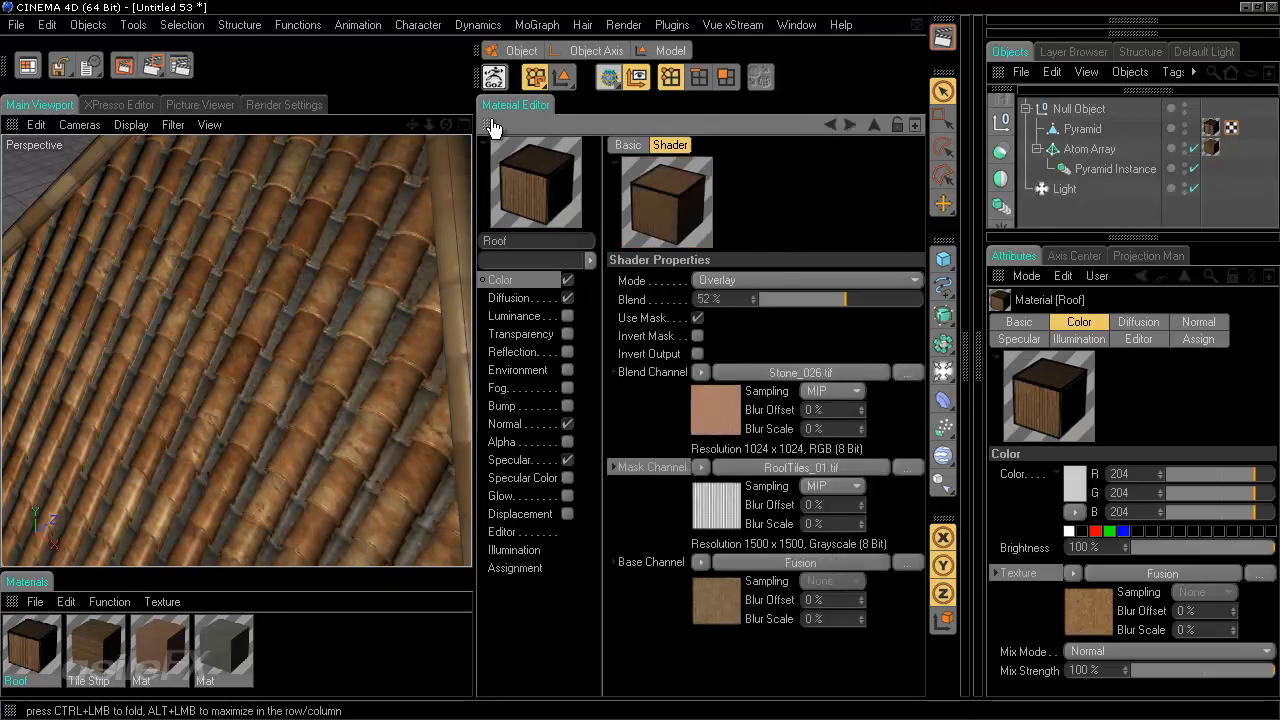
# - Close the Material Editor and render the viewport to inspect the roof tiles up close
pyautogui.keyDown('ctrl'); pyautogui.click(490, 125); pyautogui.keyUp('ctrl')
pyautogui.scroll(-6, 760, 352)
pyautogui.keyDown('alt'); pyautogui.moveTo(580, 354); pyautogui.dragTo(562, 321); pyautogui.keyUp('alt')
pyautogui.scroll(7, 562, 322)
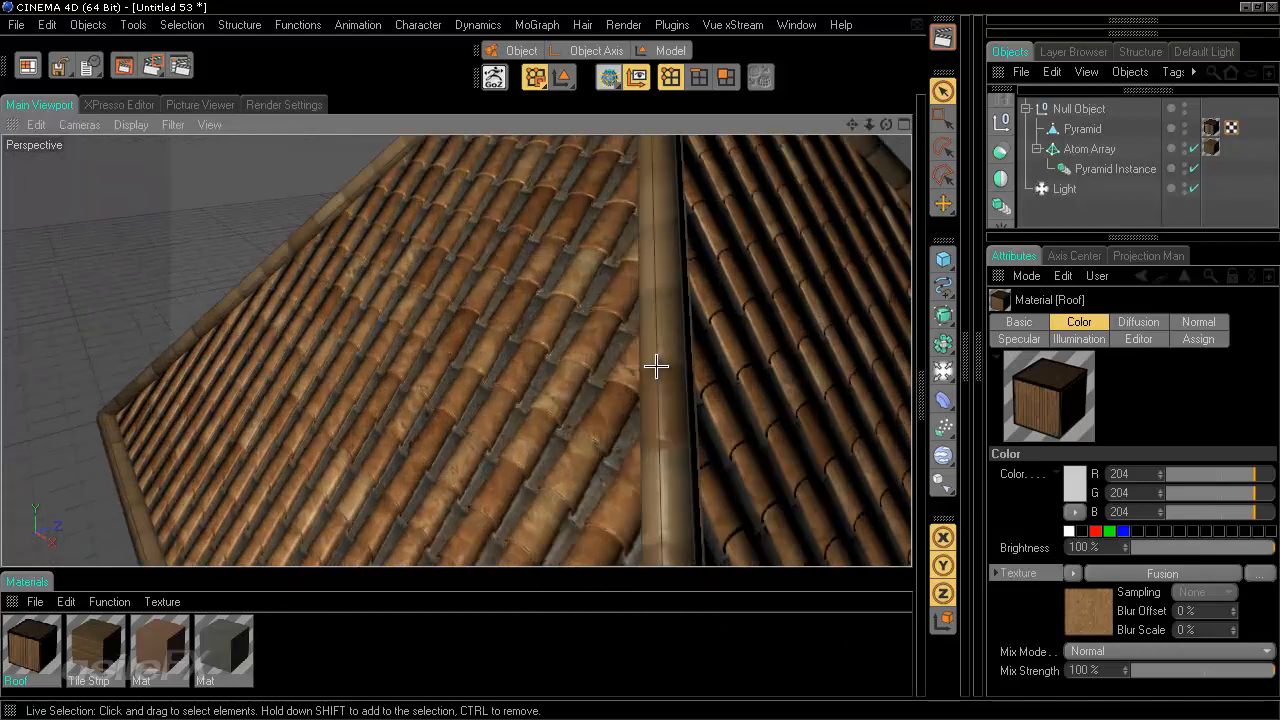
pyautogui.keyDown('alt'); pyautogui.moveTo(656, 366); pyautogui.dragTo(560, 322); pyautogui.keyUp('alt')
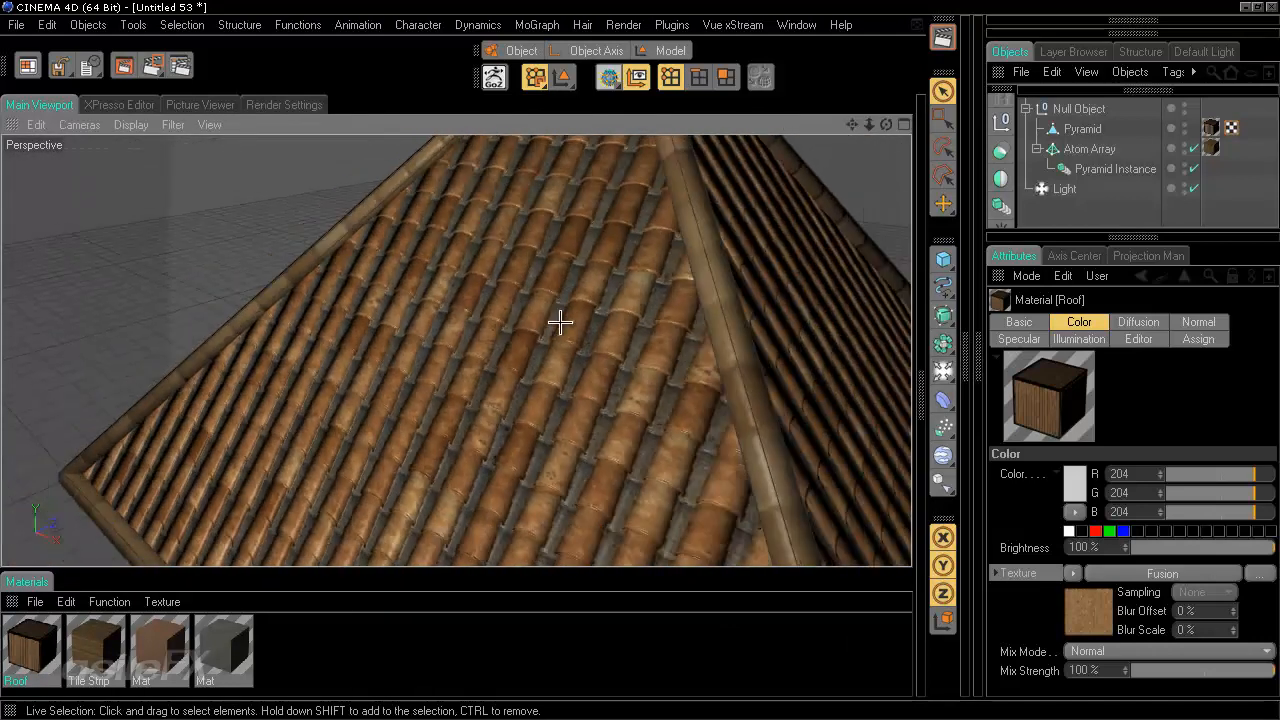
pyautogui.scroll(-2, 560, 322)
pyautogui.scroll(-3, 697, 278)
pyautogui.keyDown('alt'); pyautogui.moveTo(680, 287); pyautogui.dragTo(634, 360); pyautogui.keyUp('alt')
pyautogui.click(944, 38)
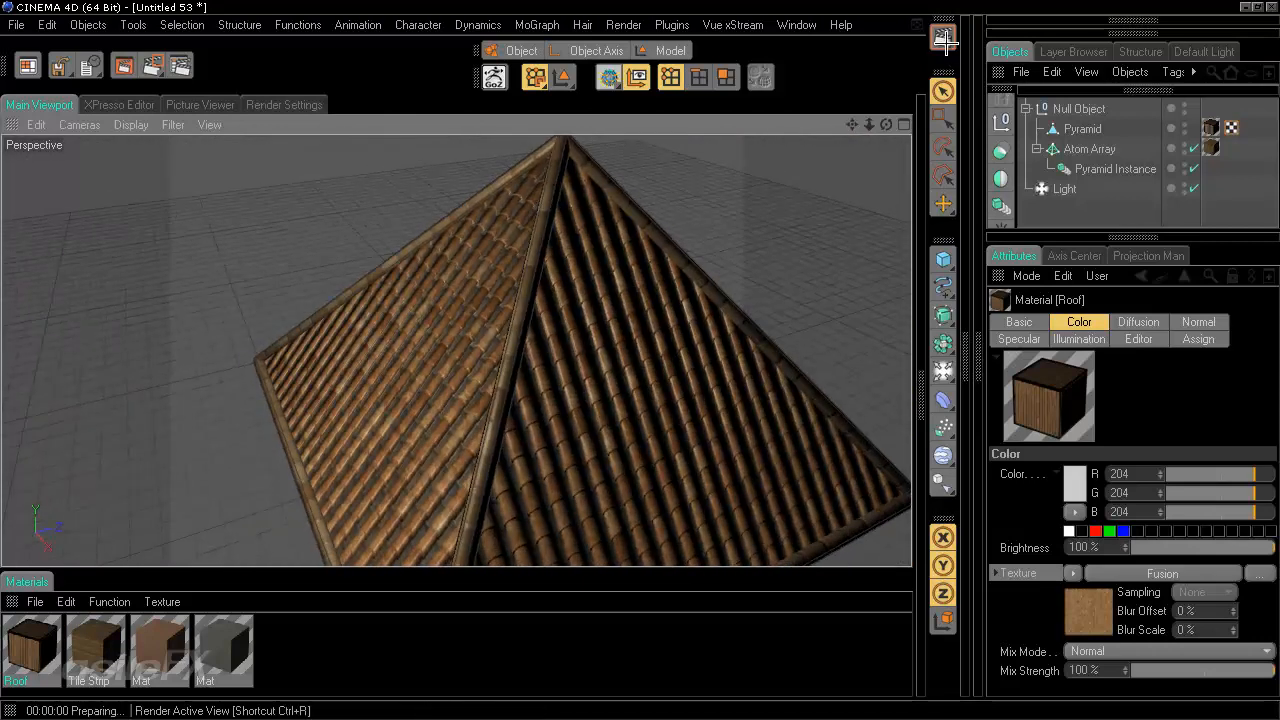
# - Inspect the roof from other angles, rendering the active view again
pyautogui.keyDown('alt'); pyautogui.moveTo(727, 375); pyautogui.dragTo(641, 362); pyautogui.keyUp('alt')
pyautogui.keyDown('alt'); pyautogui.moveTo(640, 362); pyautogui.dragTo(637, 363, button='right'); pyautogui.keyUp('alt')
pyautogui.moveTo(637, 363)
pyautogui.keyDown('alt'); pyautogui.mouseDown()
pyautogui.moveTo(669, 386)
pyautogui.moveTo(643, 360)
pyautogui.mouseUp(); pyautogui.keyUp('alt')
pyautogui.keyDown('alt'); pyautogui.moveTo(643, 360); pyautogui.dragTo(640, 361, button='middle'); pyautogui.keyUp('alt')
pyautogui.keyDown('alt'); pyautogui.moveTo(640, 362); pyautogui.dragTo(497, 406); pyautogui.keyUp('alt')
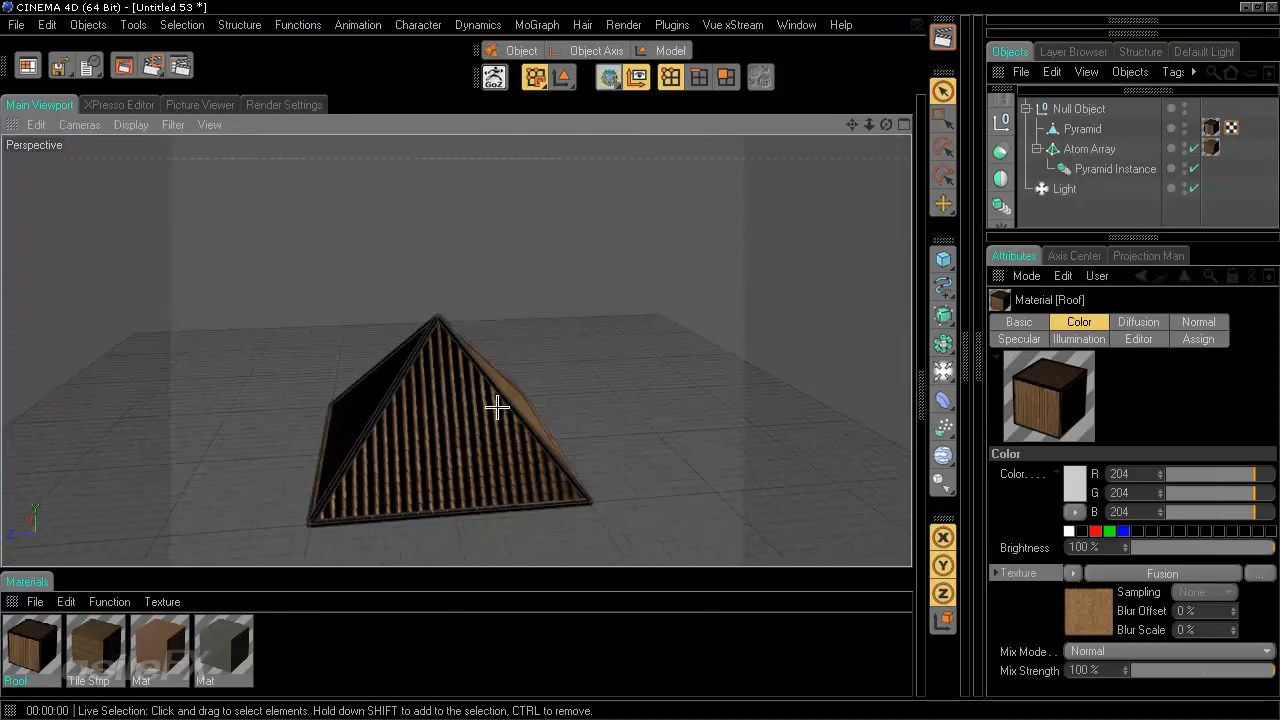
pyautogui.click(1072, 197)
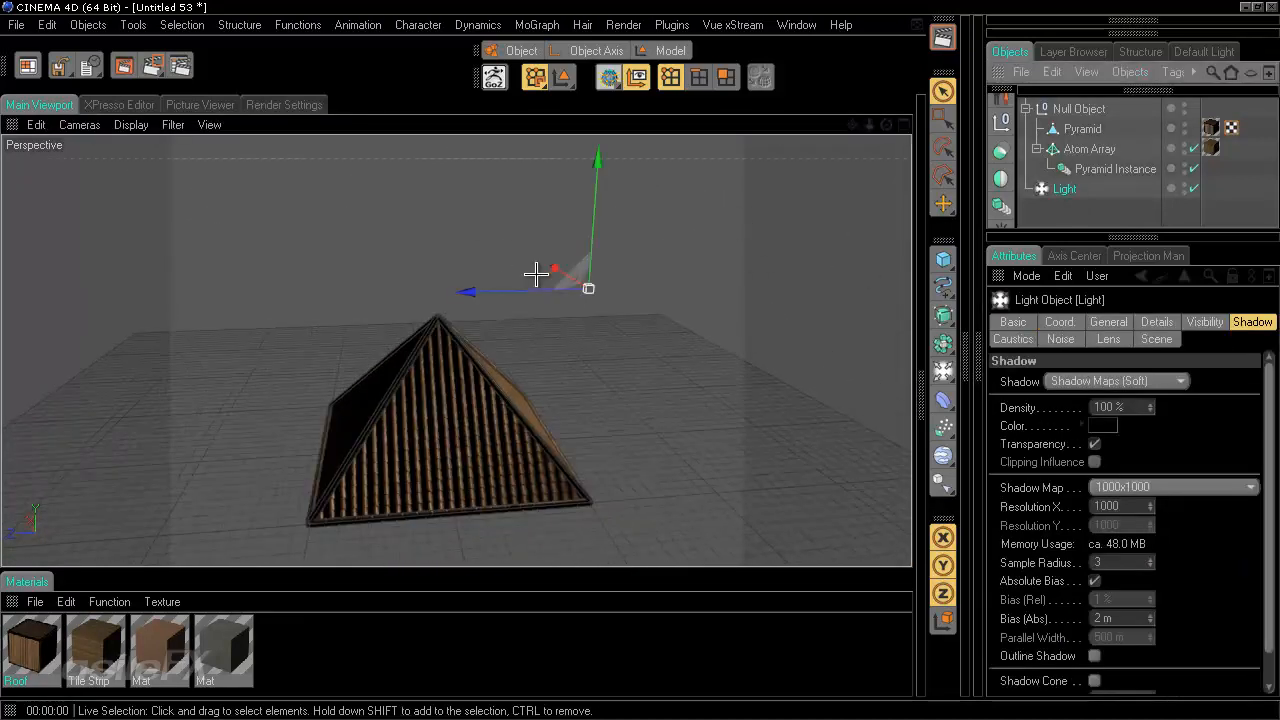
pyautogui.moveTo(534, 271); pyautogui.dragTo(589, 317)
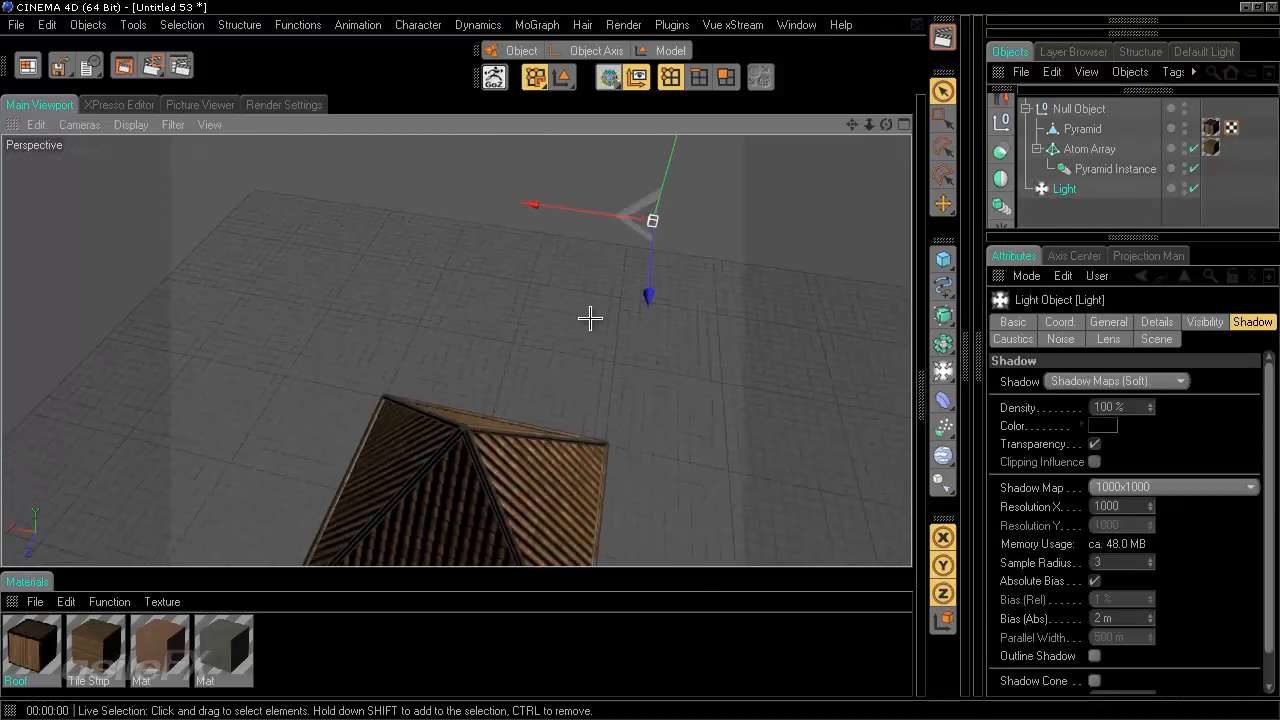
pyautogui.keyDown('alt'); pyautogui.moveTo(589, 317); pyautogui.dragTo(583, 300, button='middle'); pyautogui.keyUp('alt')
pyautogui.scroll(5, 583, 303)
pyautogui.keyDown('alt'); pyautogui.moveTo(583, 302); pyautogui.dragTo(641, 361); pyautogui.keyUp('alt')
pyautogui.click(943, 37)
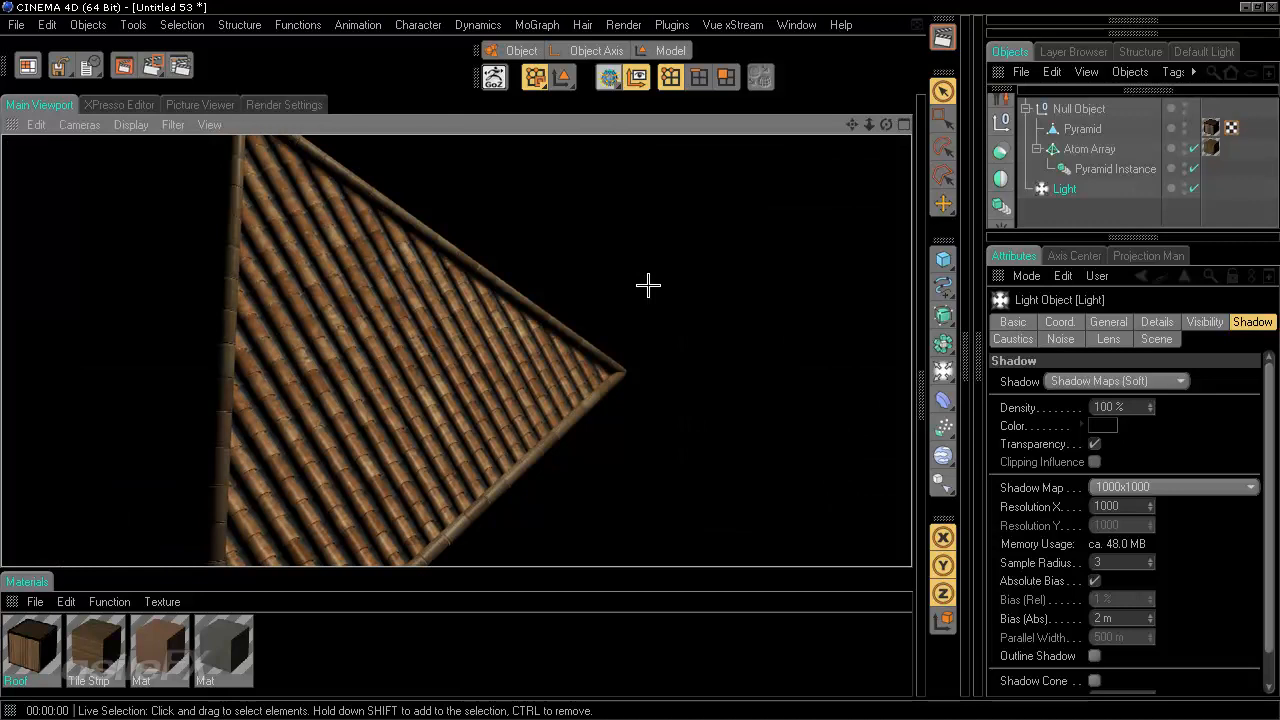
pyautogui.keyDown('alt'); pyautogui.moveTo(613, 327); pyautogui.dragTo(650, 382); pyautogui.keyUp('alt')
pyautogui.scroll(-2, 637, 363)
pyautogui.scroll(5, 510, 362)
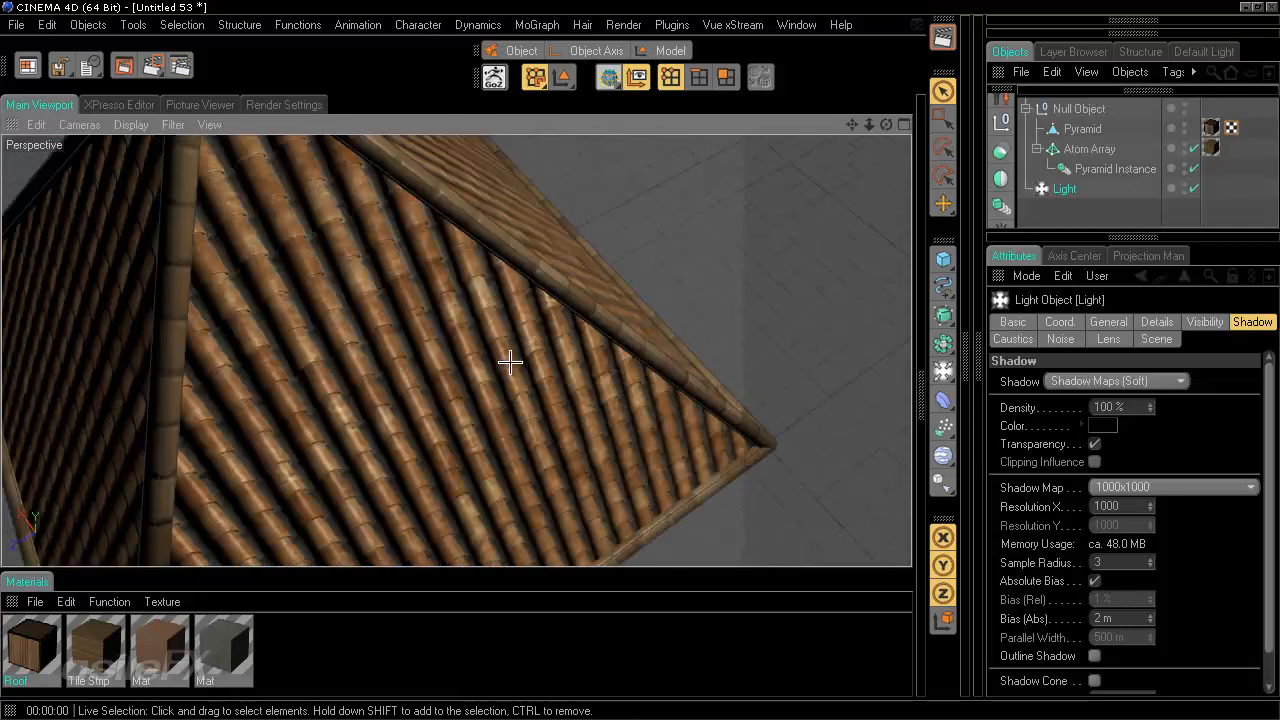
# - Apply the concrete Mat material to the Pyramid and open it in the Material Editor
pyautogui.click(222, 650)
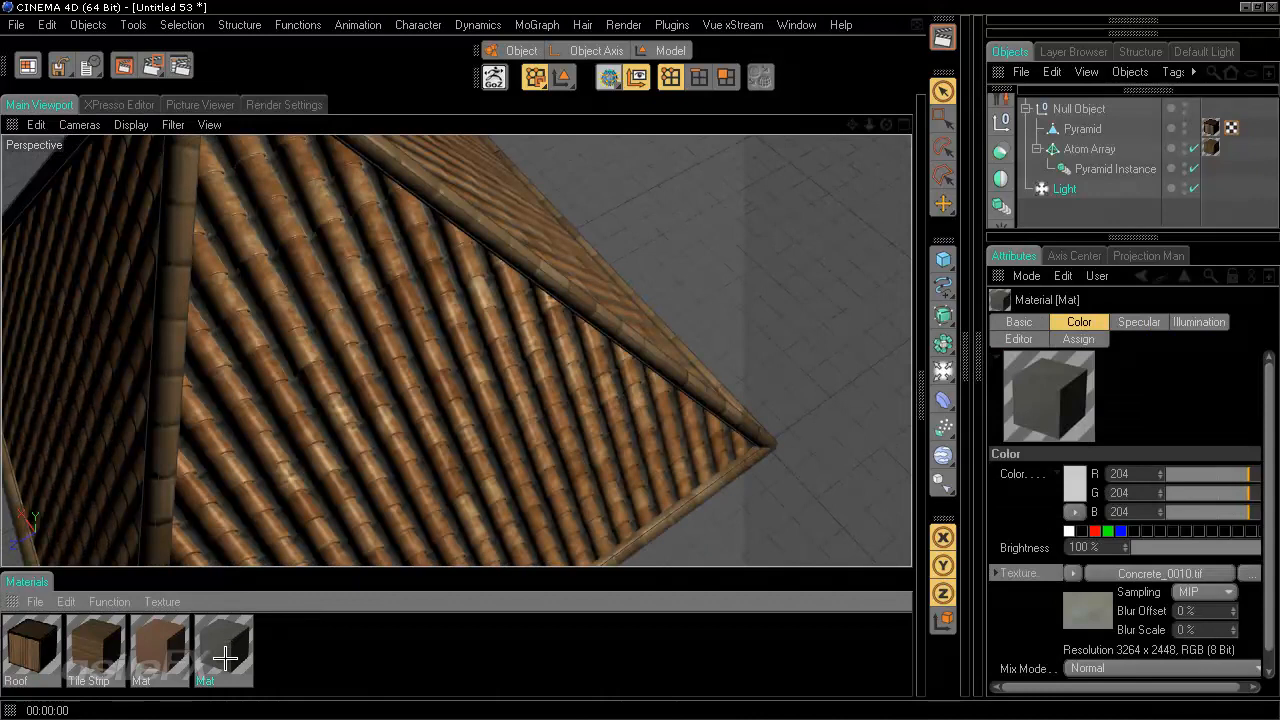
pyautogui.moveTo(225, 657); pyautogui.dragTo(1092, 130)
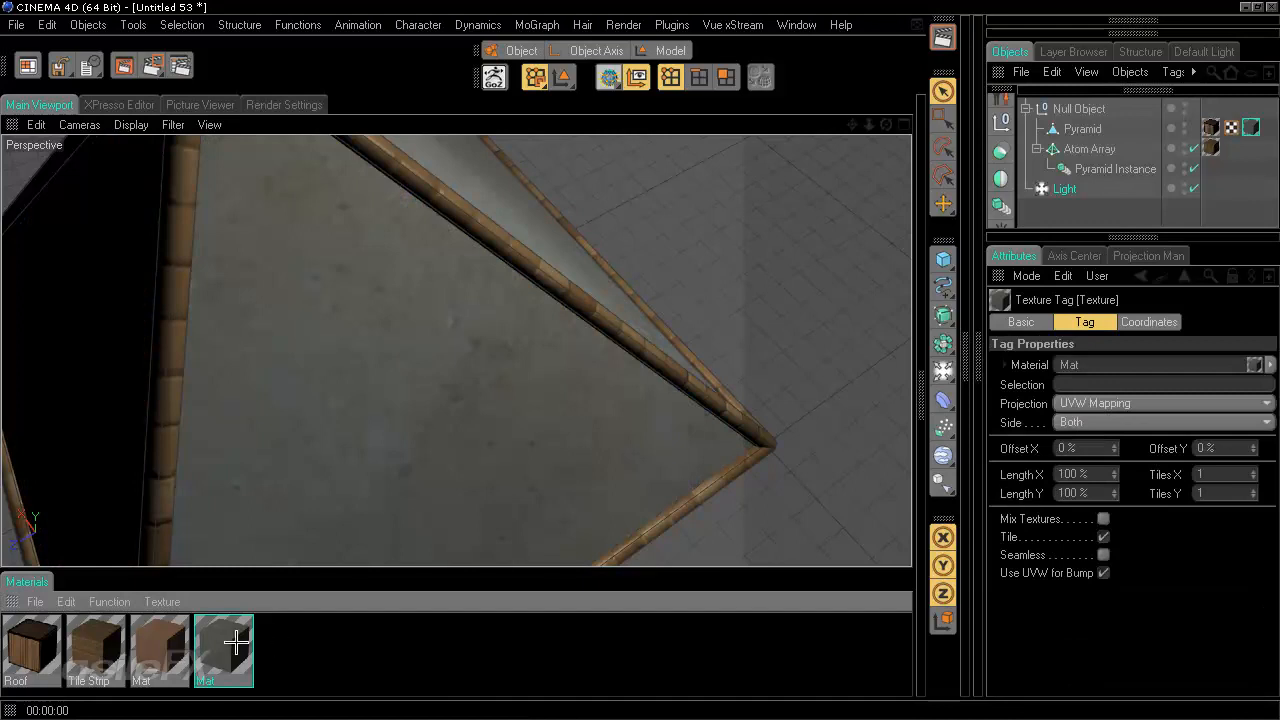
pyautogui.doubleClick(236, 643)
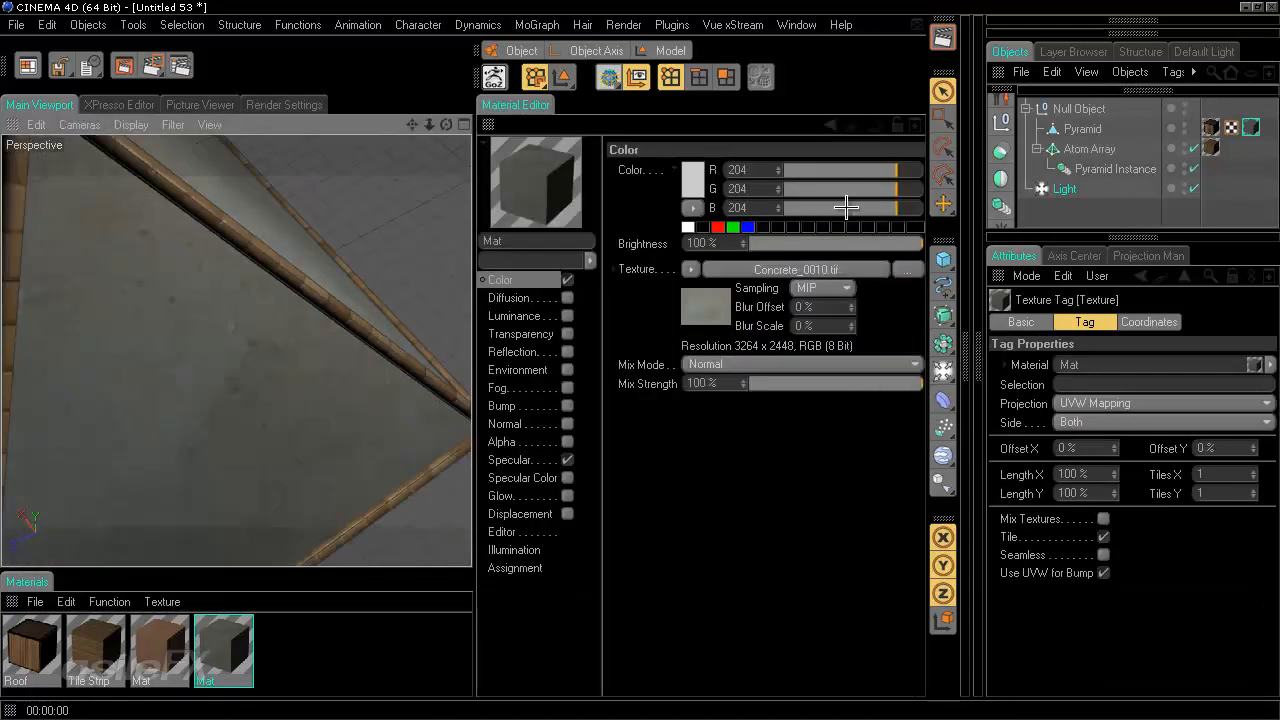
# - Copy the Roof material's Diffusion texture
pyautogui.click(32, 655)
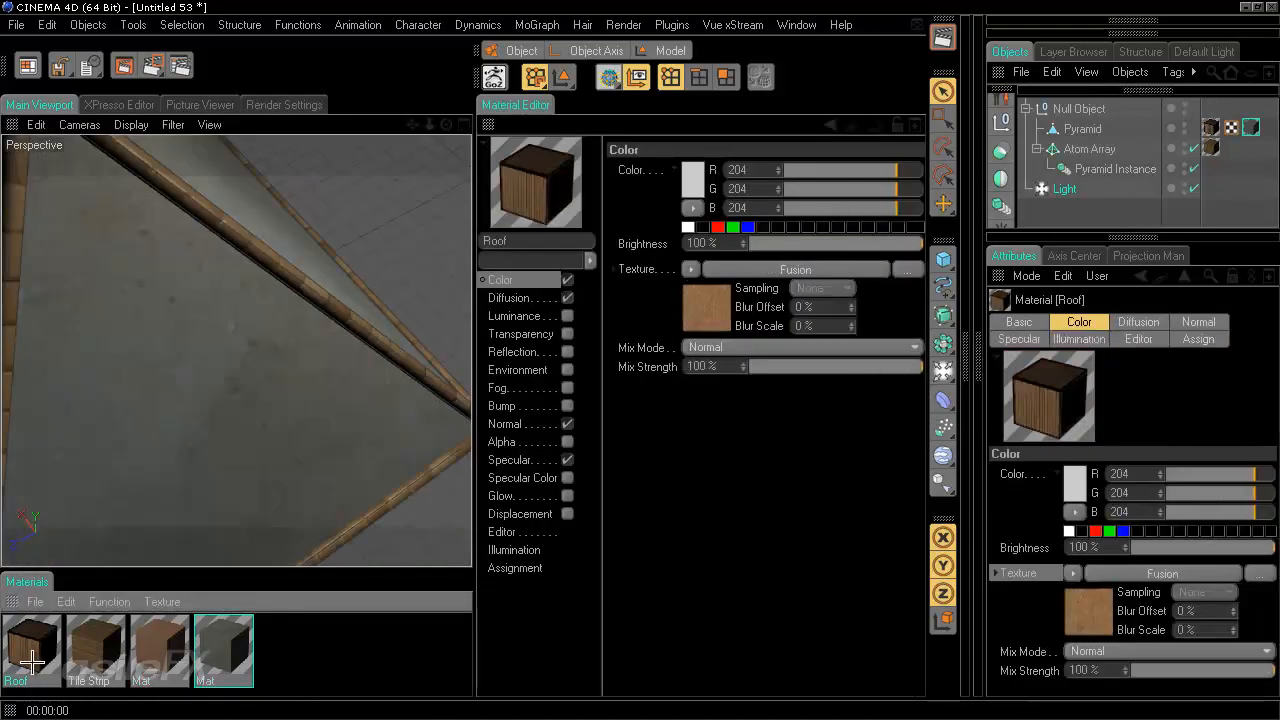
pyautogui.click(530, 295)
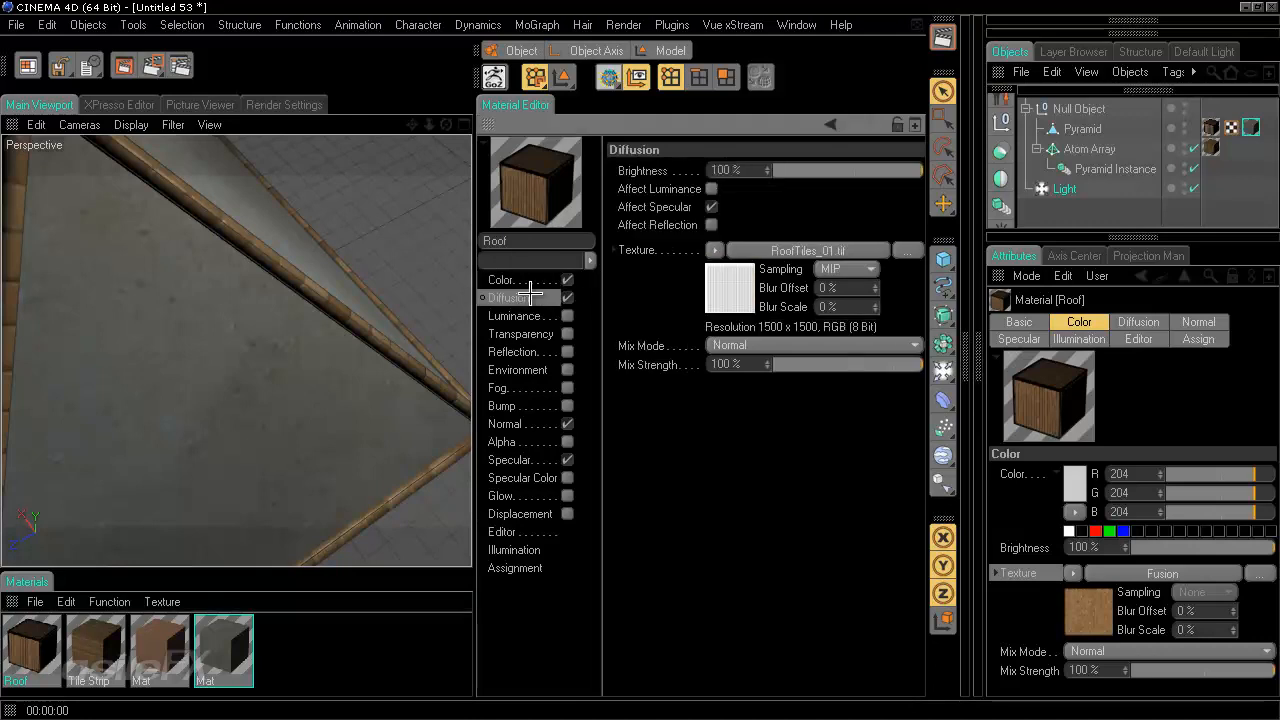
pyautogui.rightClick(645, 252)
pyautogui.rightClick(636, 251)
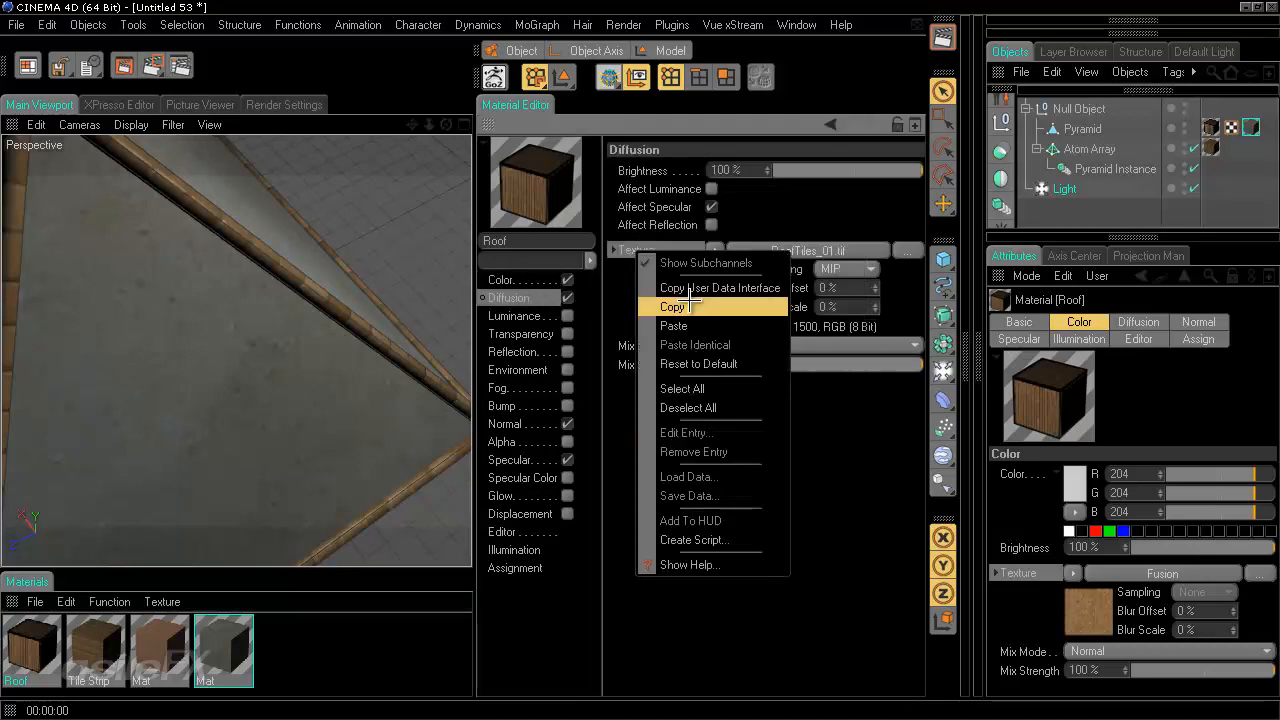
pyautogui.click(690, 307)
# - Enable the Alpha channel on the Mat material and paste the copied RoofTiles_01.tif texture into it
pyautogui.click(228, 667)
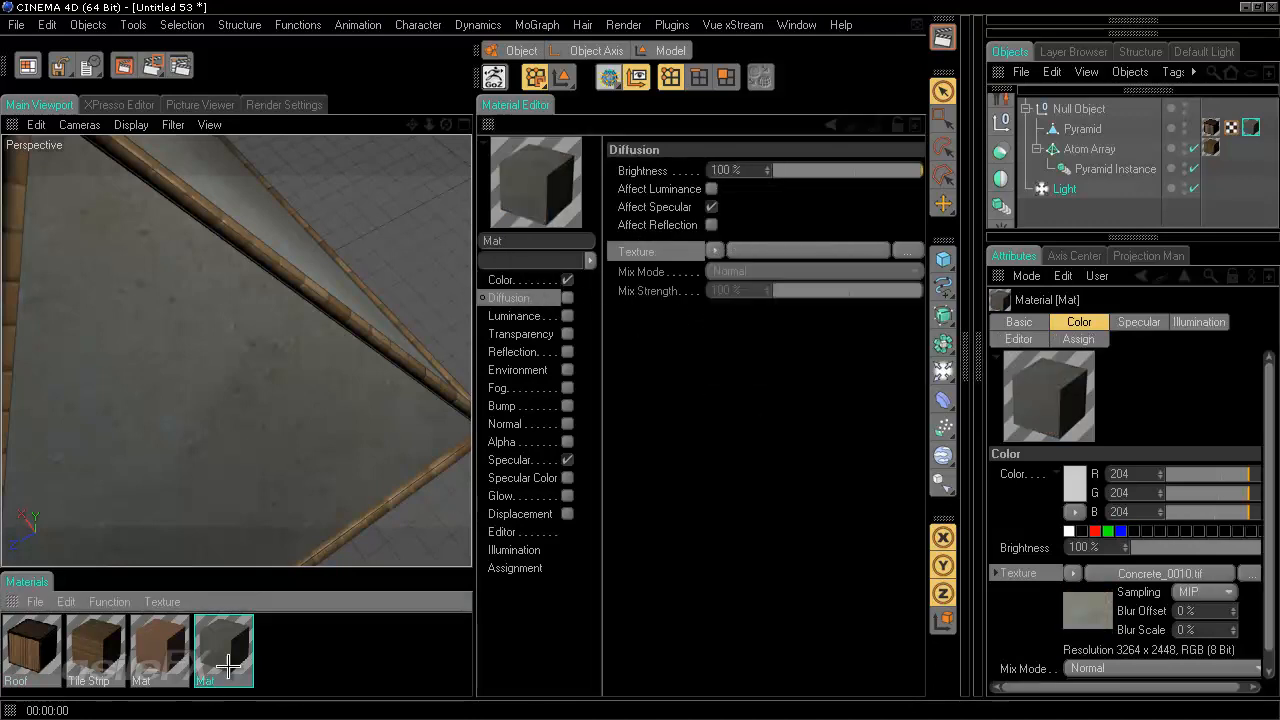
pyautogui.click(568, 441)
pyautogui.rightClick(634, 282)
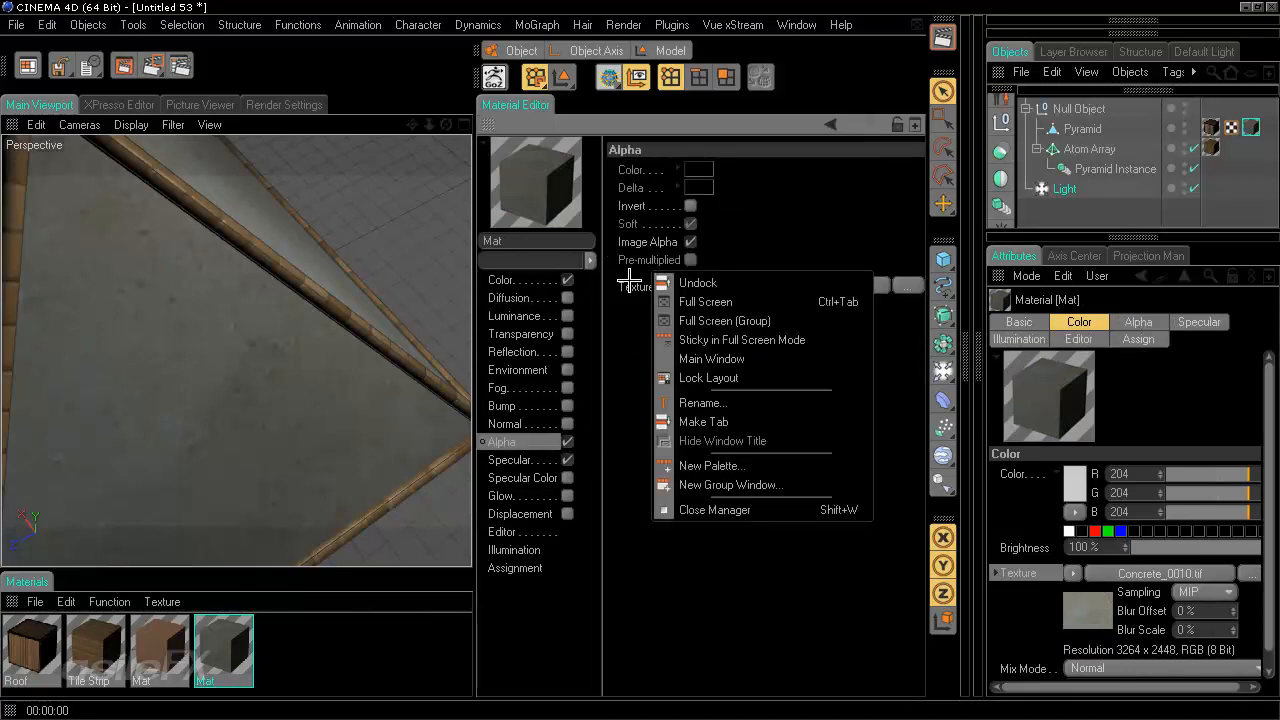
pyautogui.rightClick(632, 286)
pyautogui.click(660, 362)
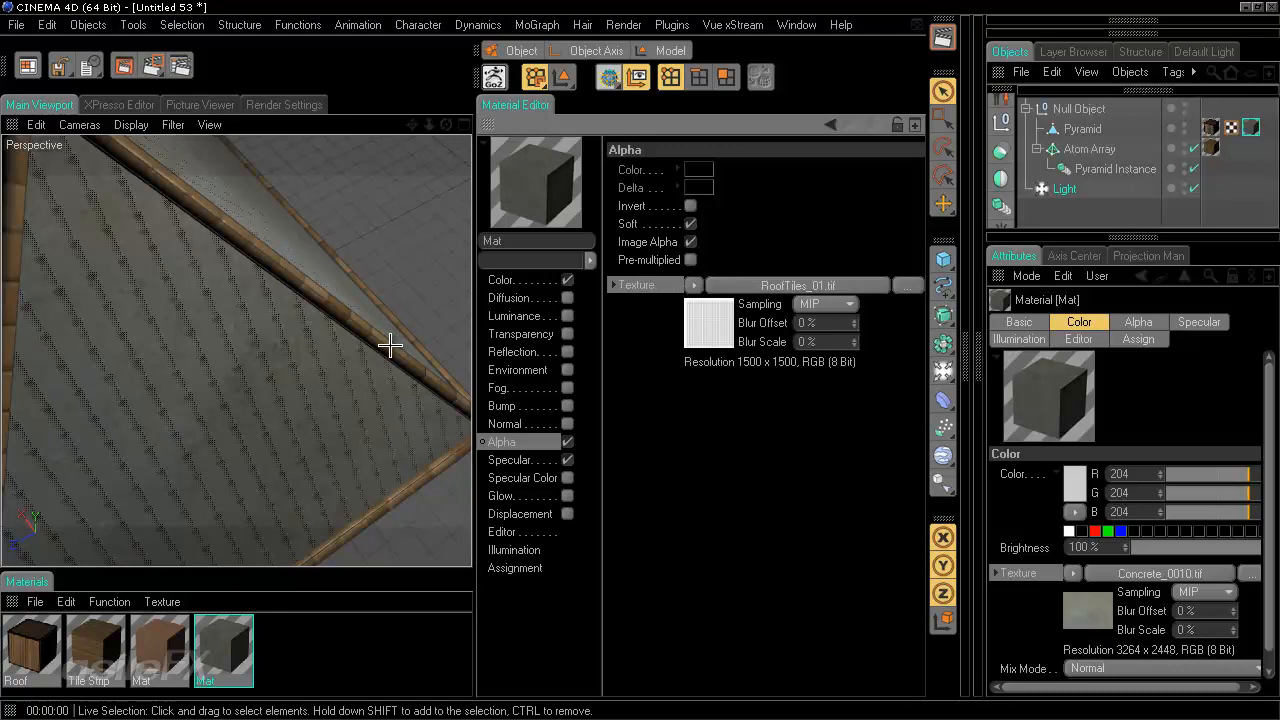
# - Try toggling the Mat alpha's Invert and Soft options and render the view to compare
pyautogui.click(690, 206)
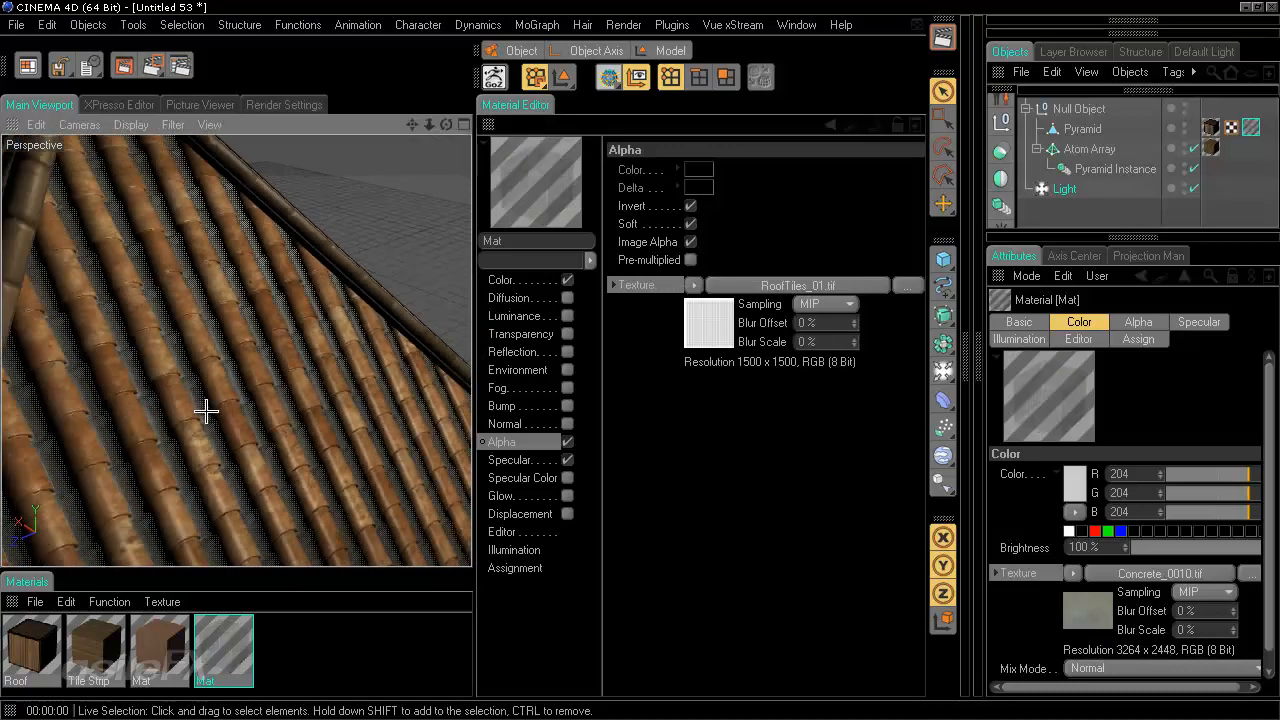
pyautogui.click(693, 224)
pyautogui.click(691, 206)
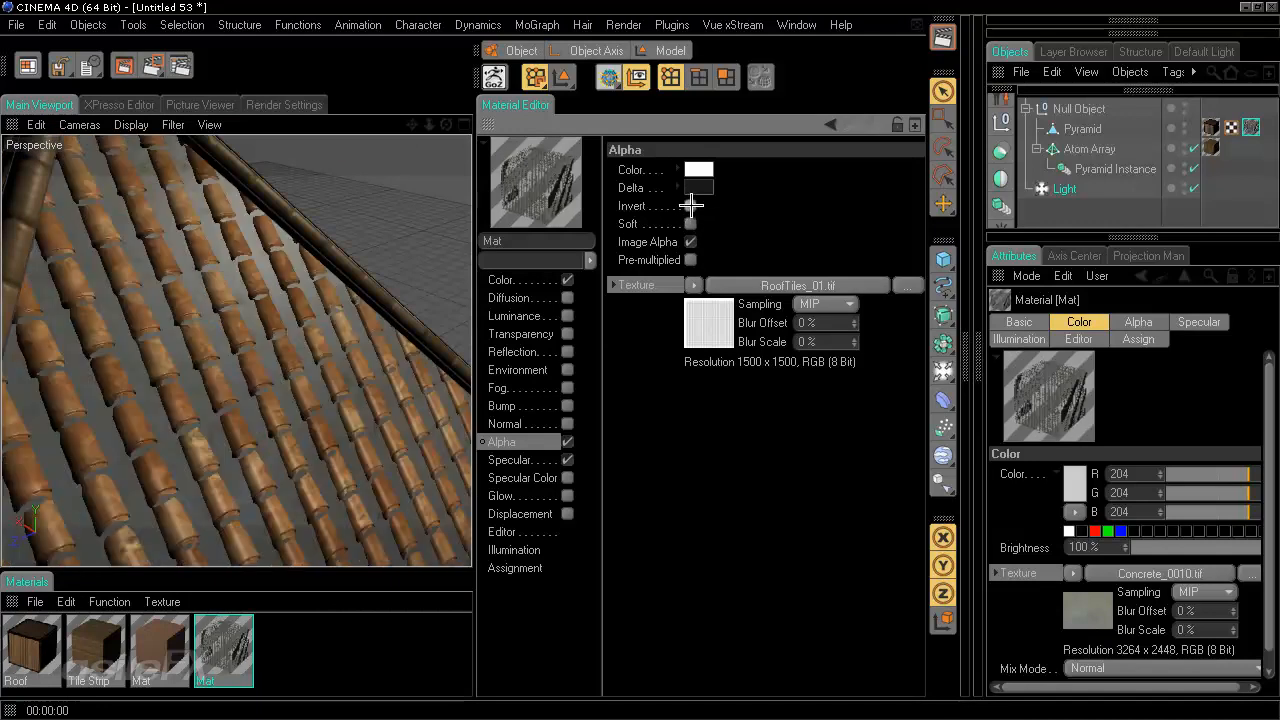
pyautogui.keyDown('alt'); pyautogui.moveTo(289, 280); pyautogui.dragTo(470, 361, button='right'); pyautogui.keyUp('alt')
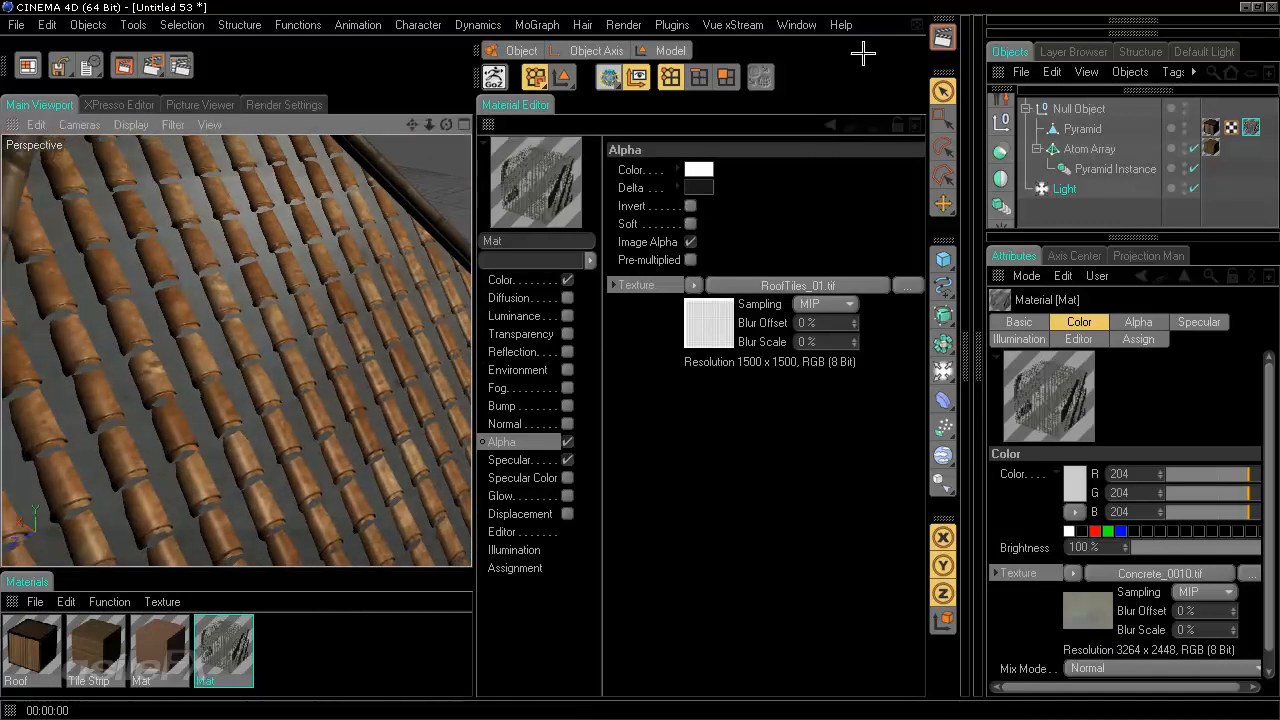
pyautogui.click(941, 37)
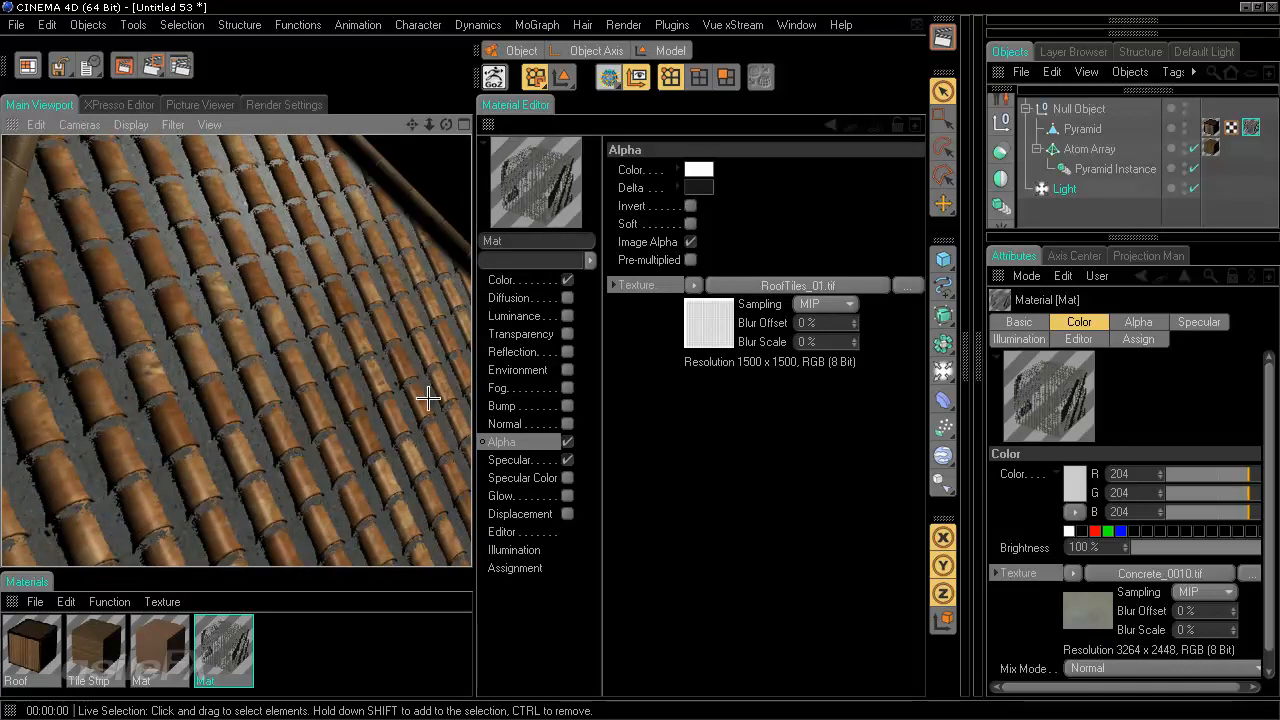
# - Enable both Soft and Invert on the Mat alpha and render the view again
pyautogui.click(690, 224)
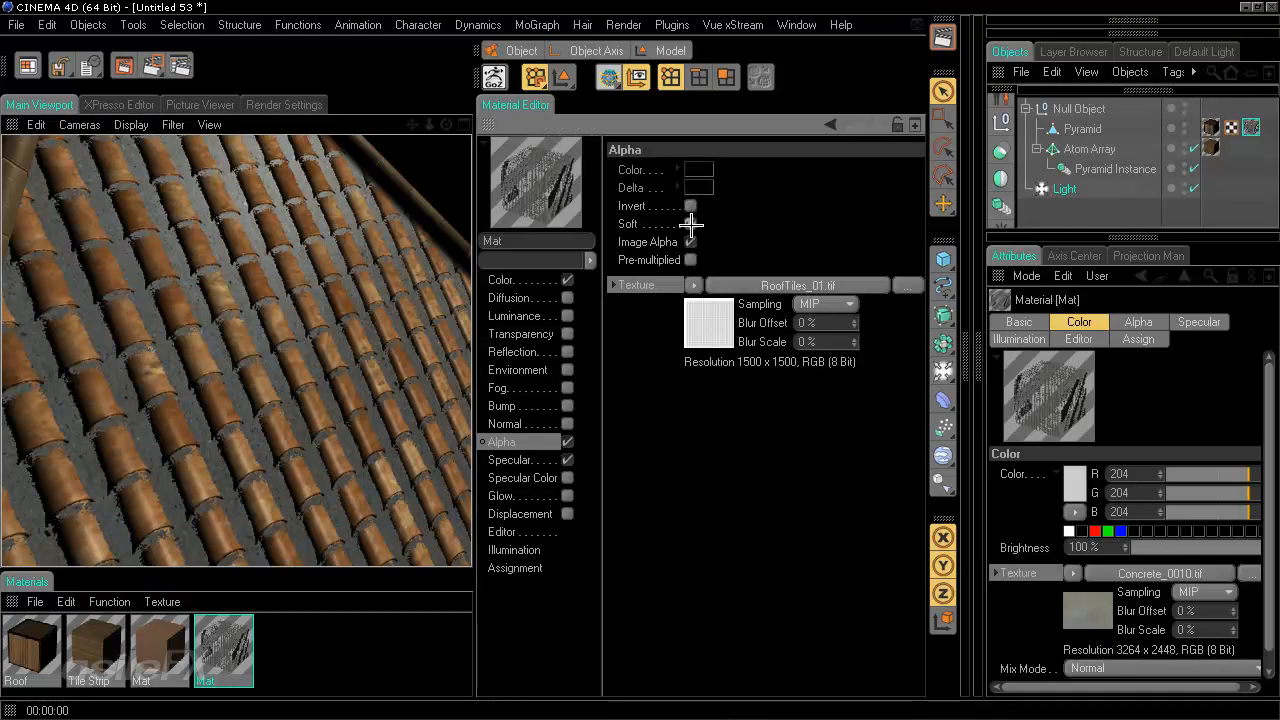
pyautogui.click(690, 205)
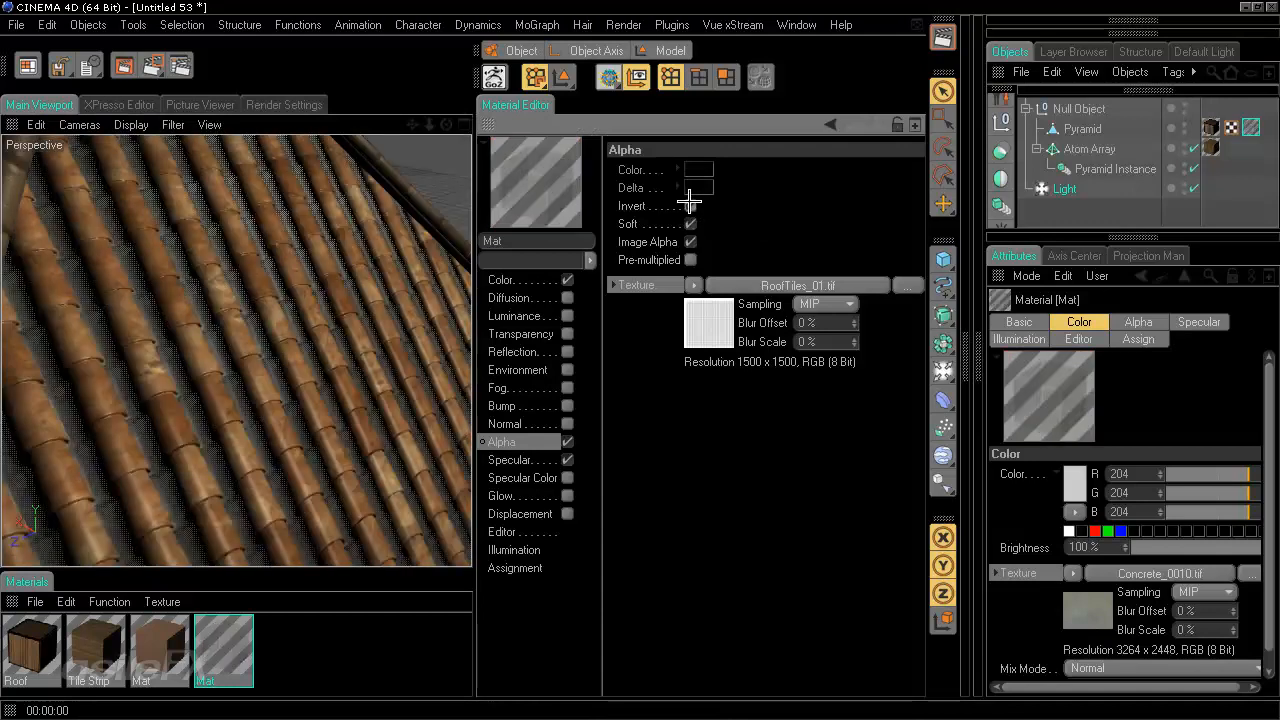
pyautogui.click(945, 37)
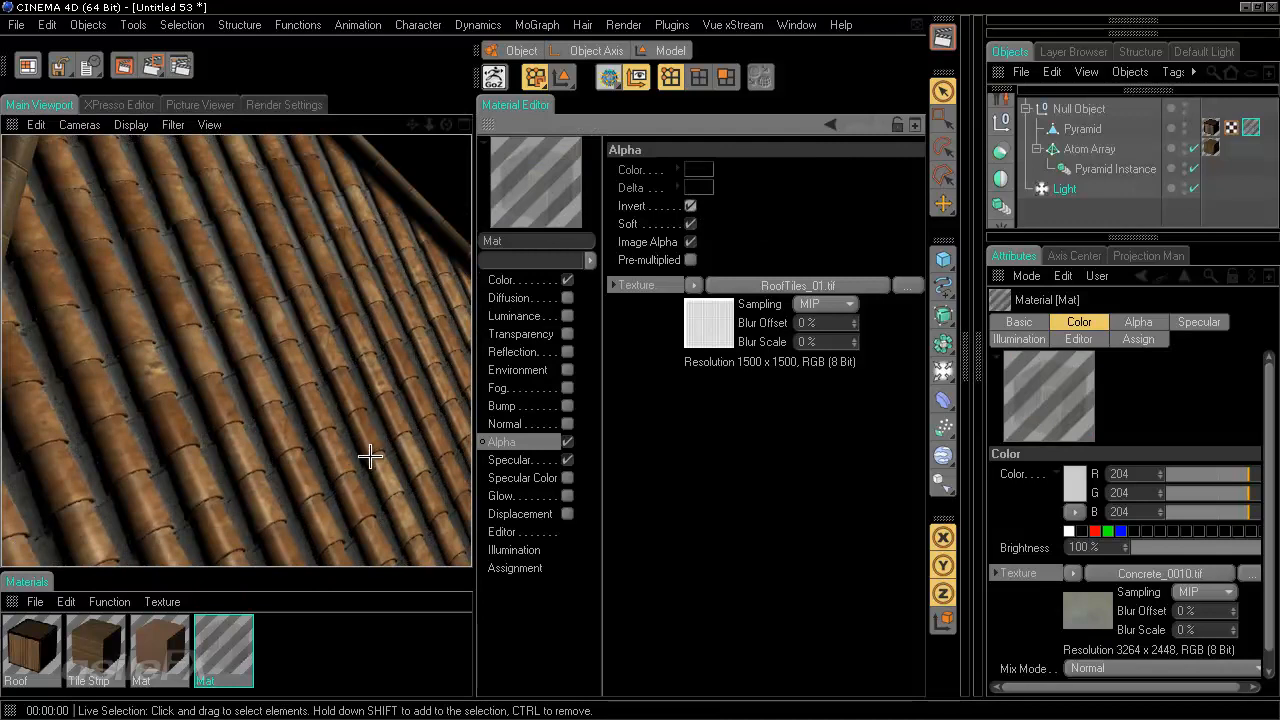
# - Open the alpha's image shader and set its Exposure to 0.5 and Black Point to 0.8
pyautogui.click(769, 285)
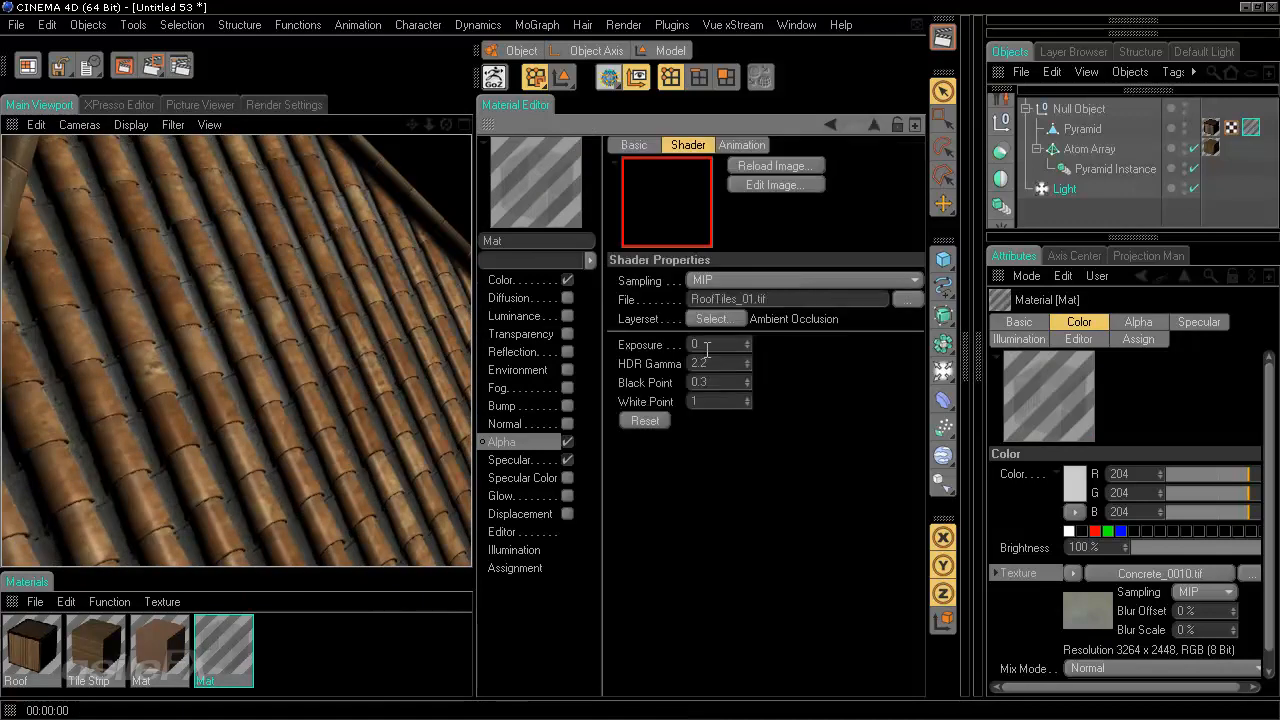
pyautogui.moveTo(736, 378); pyautogui.dragTo(664, 390)
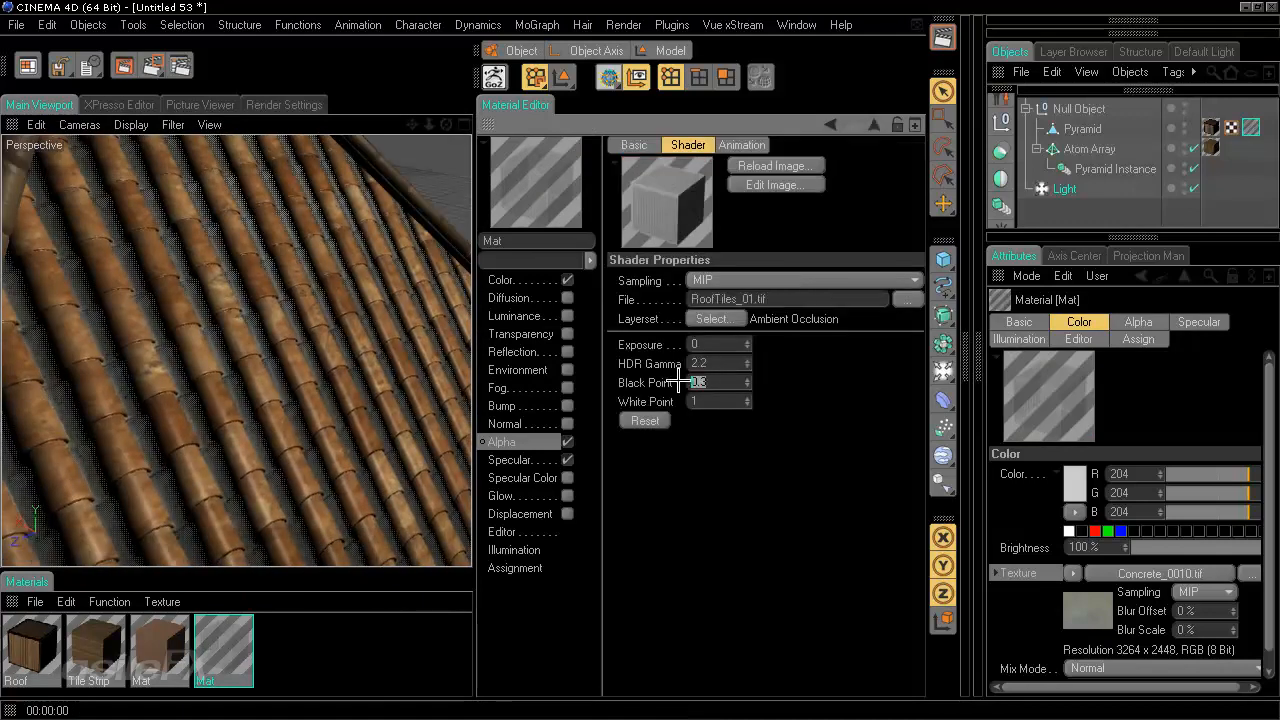
pyautogui.write('0')
pyautogui.press('Return')
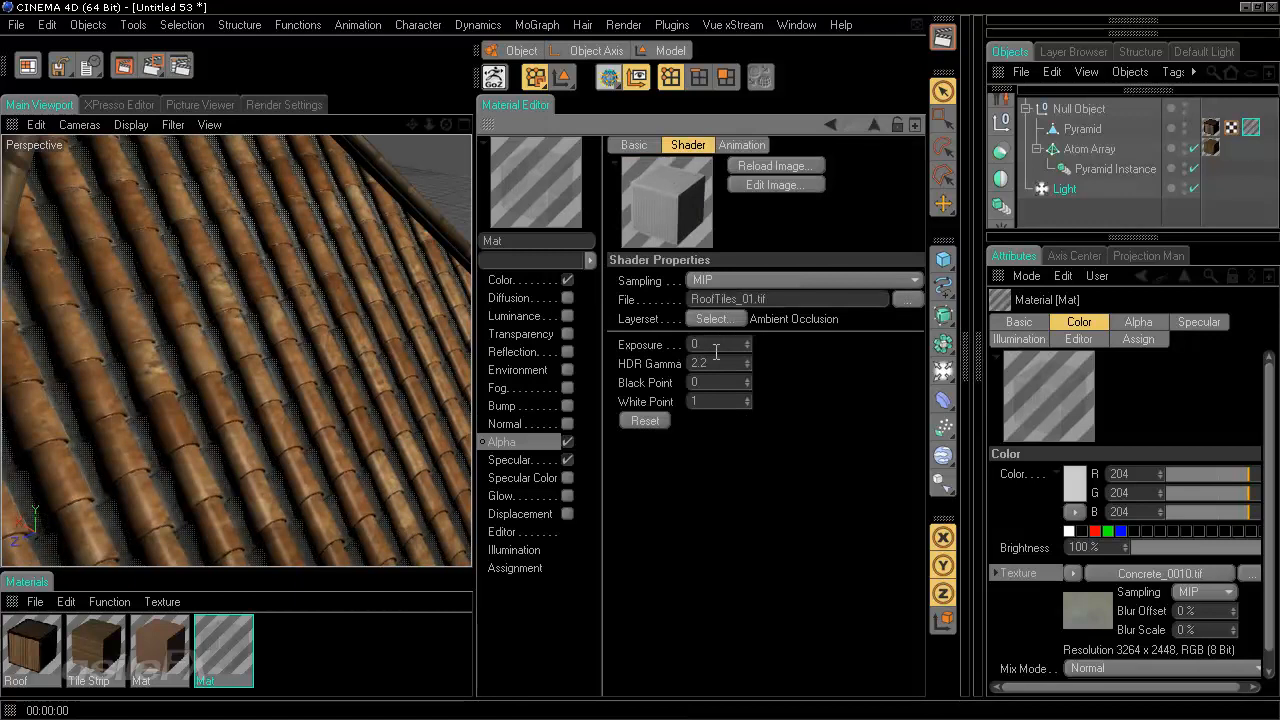
pyautogui.press('Return')
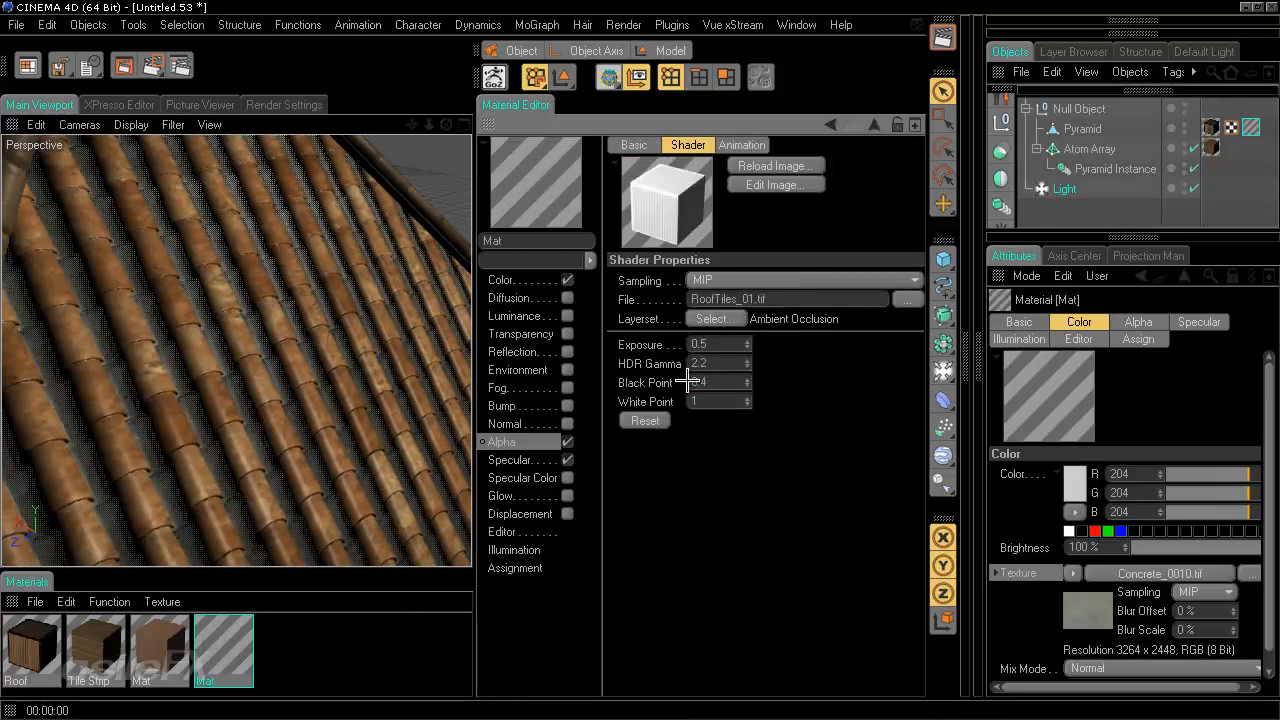
pyautogui.moveTo(718, 380); pyautogui.dragTo(684, 377)
pyautogui.write('.5')
pyautogui.press('Return')
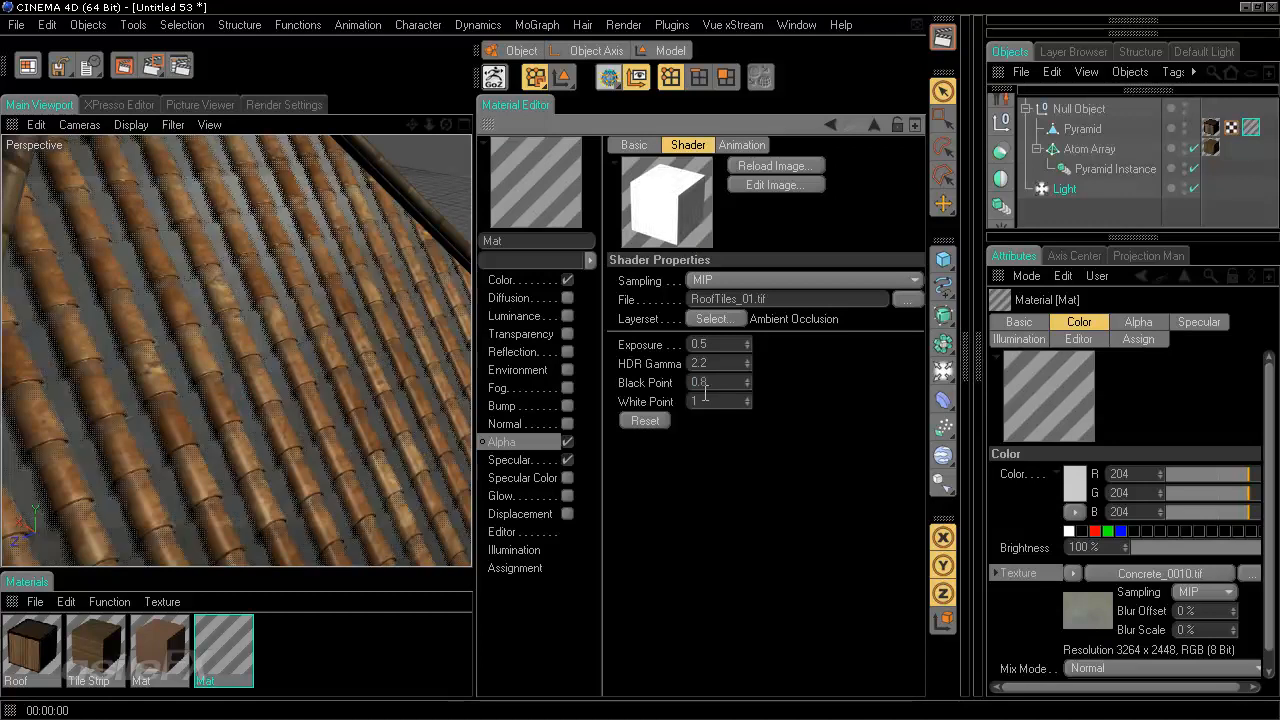
# - Render the view to check the roof, then close the Material Editor
pyautogui.click(942, 36)
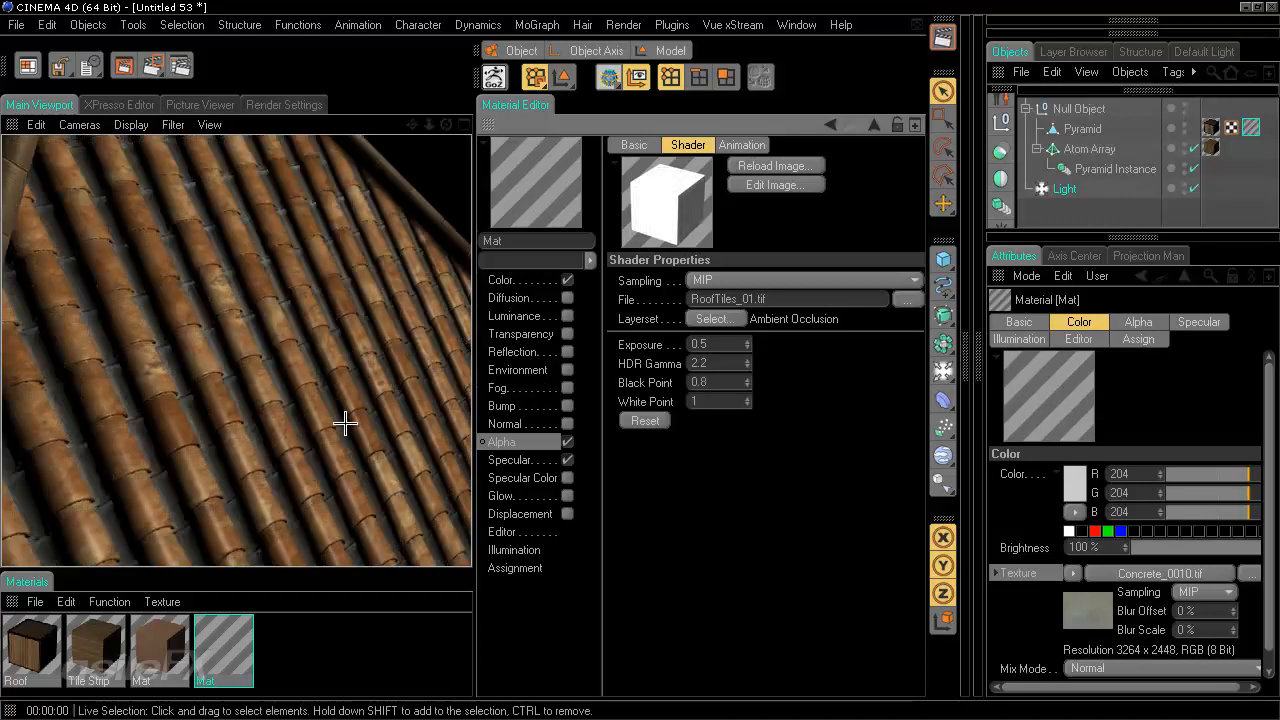
pyautogui.keyDown('alt'); pyautogui.moveTo(343, 423); pyautogui.dragTo(391, 286); pyautogui.keyUp('alt')
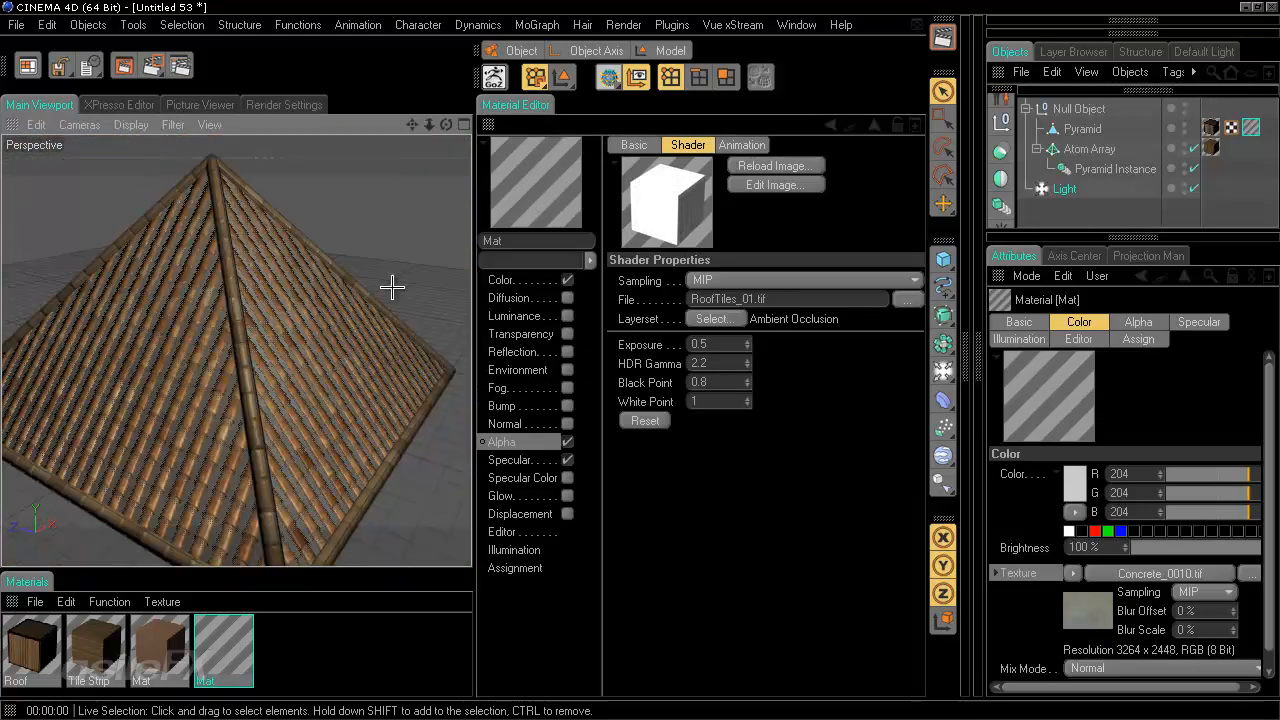
pyautogui.keyDown('ctrl'); pyautogui.click(489, 126); pyautogui.keyUp('ctrl')
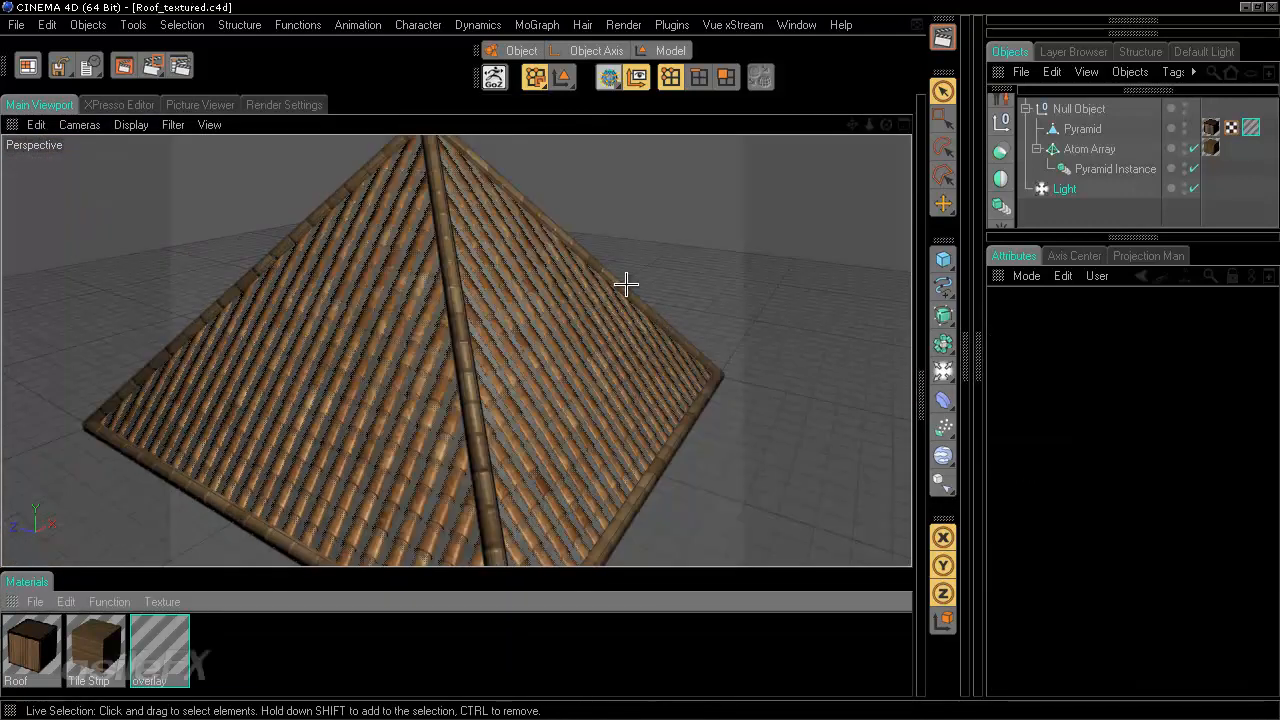
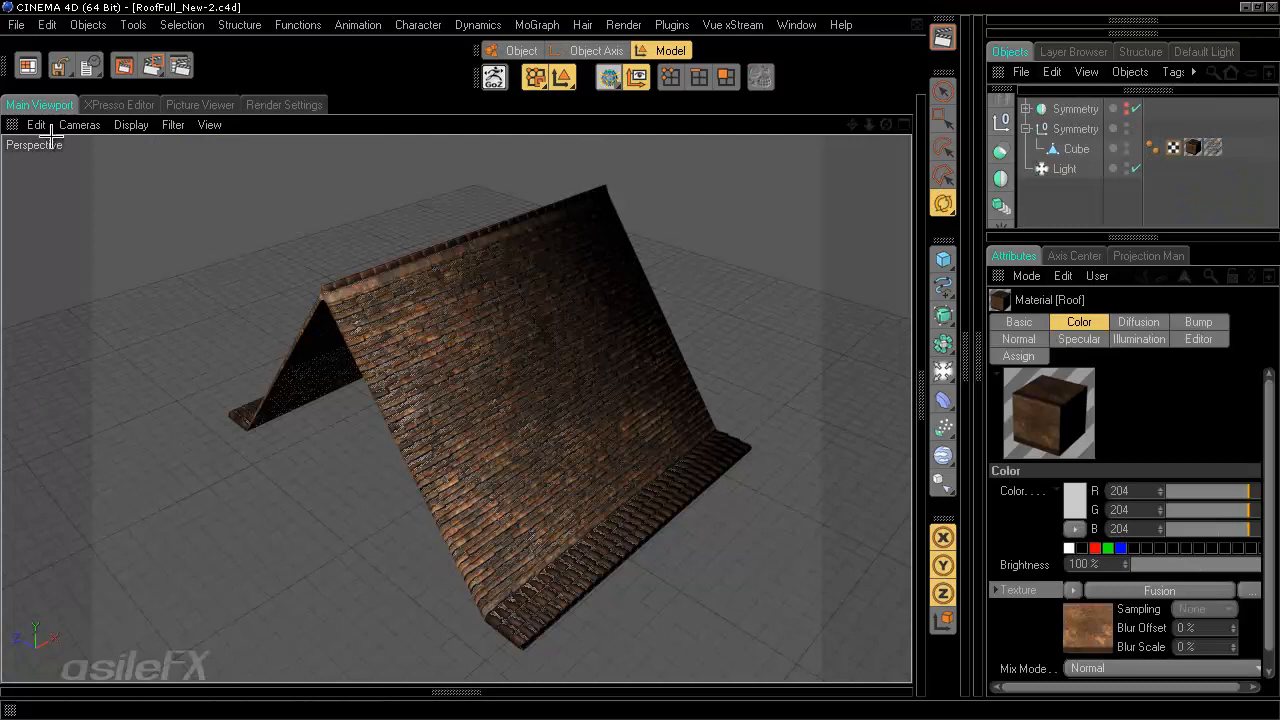
# - Orbit and zoom around the tiled roof to inspect how its tile texture is mapped
pyautogui.moveTo(708, 295); pyautogui.dragTo(643, 359)
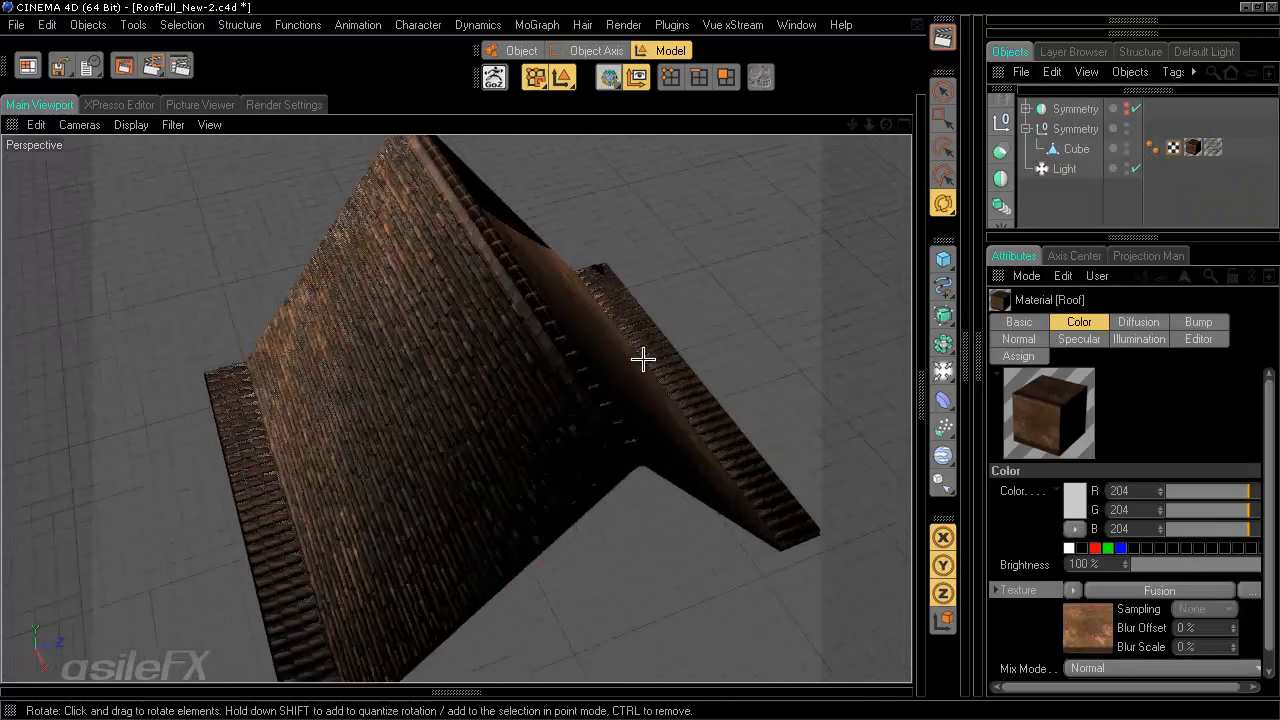
pyautogui.keyDown('alt'); pyautogui.moveTo(643, 359); pyautogui.dragTo(634, 337, button='right'); pyautogui.keyUp('alt')
pyautogui.keyDown('alt'); pyautogui.moveTo(634, 337); pyautogui.dragTo(641, 355); pyautogui.keyUp('alt')
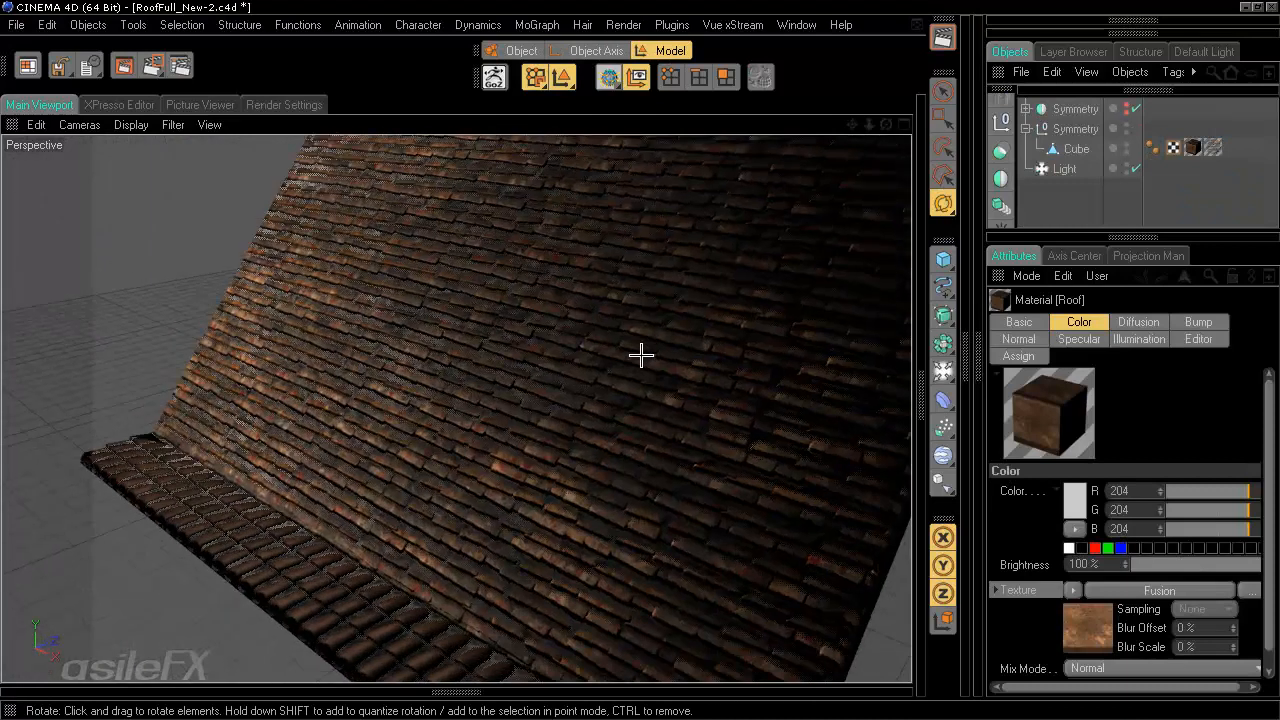
pyautogui.click(1211, 144)
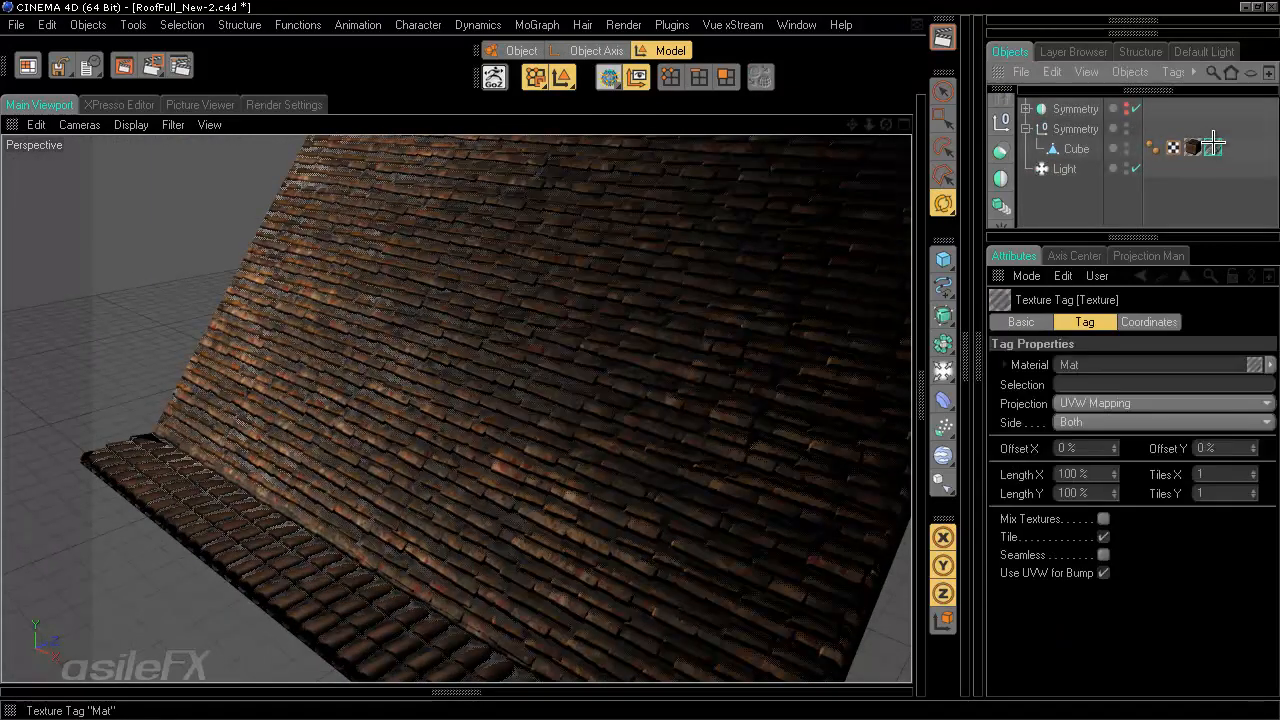
pyautogui.keyDown('alt'); pyautogui.moveTo(501, 522); pyautogui.dragTo(639, 360); pyautogui.keyUp('alt')
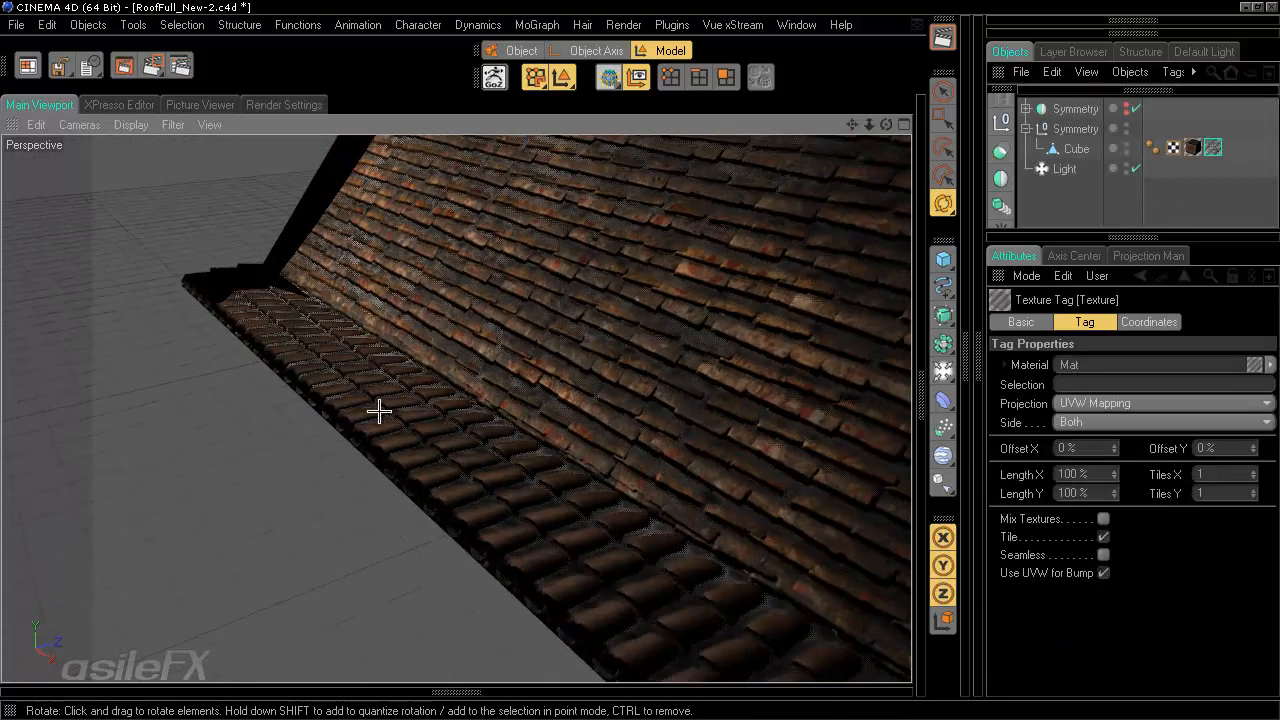
pyautogui.keyDown('alt'); pyautogui.moveTo(510, 541); pyautogui.dragTo(344, 494); pyautogui.keyUp('alt')
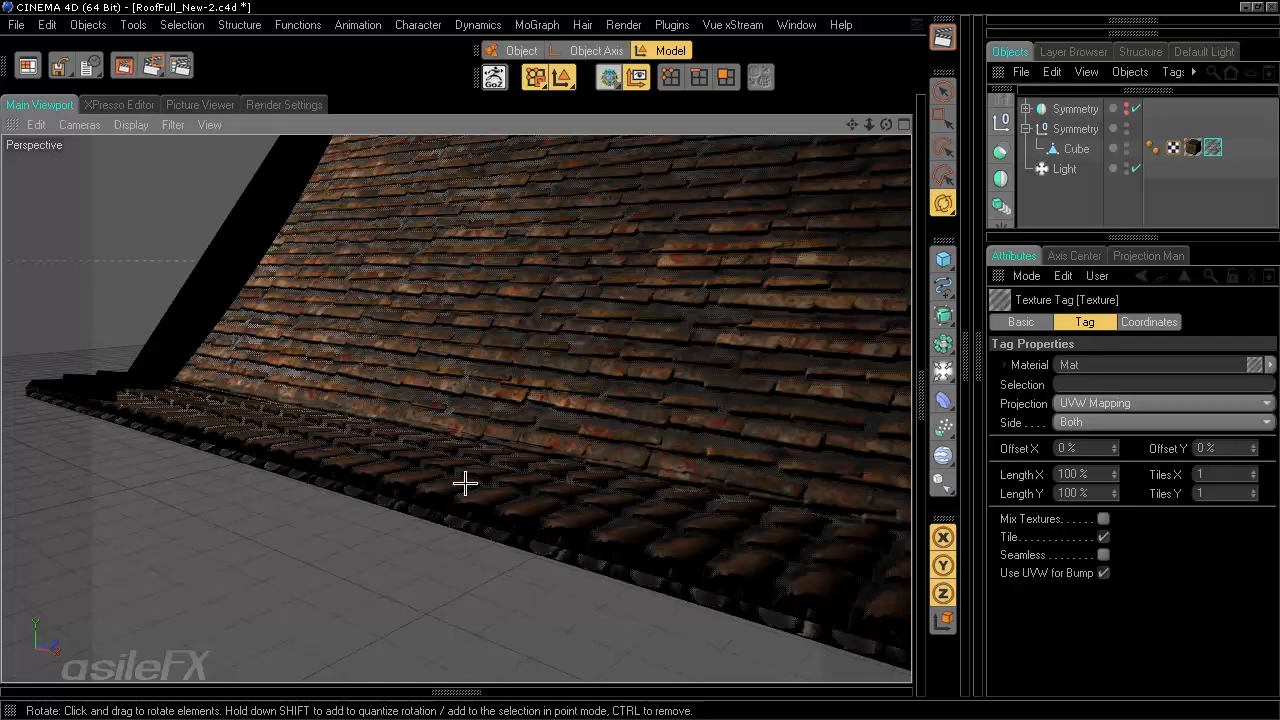
pyautogui.moveTo(637, 367)
pyautogui.keyDown('alt'); pyautogui.mouseDown()
pyautogui.moveTo(651, 369)
pyautogui.moveTo(583, 363)
pyautogui.moveTo(639, 317)
pyautogui.moveTo(639, 360)
pyautogui.mouseUp(); pyautogui.keyUp('alt')
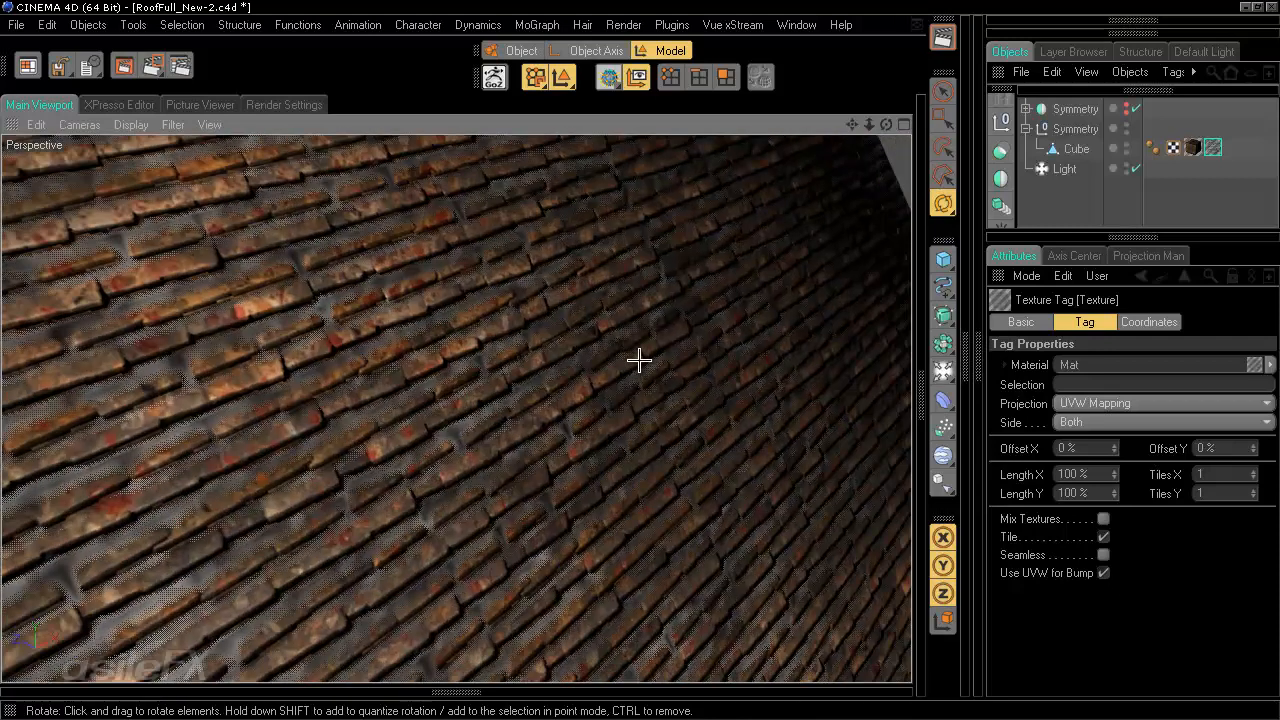
pyautogui.scroll(-10, 639, 360)
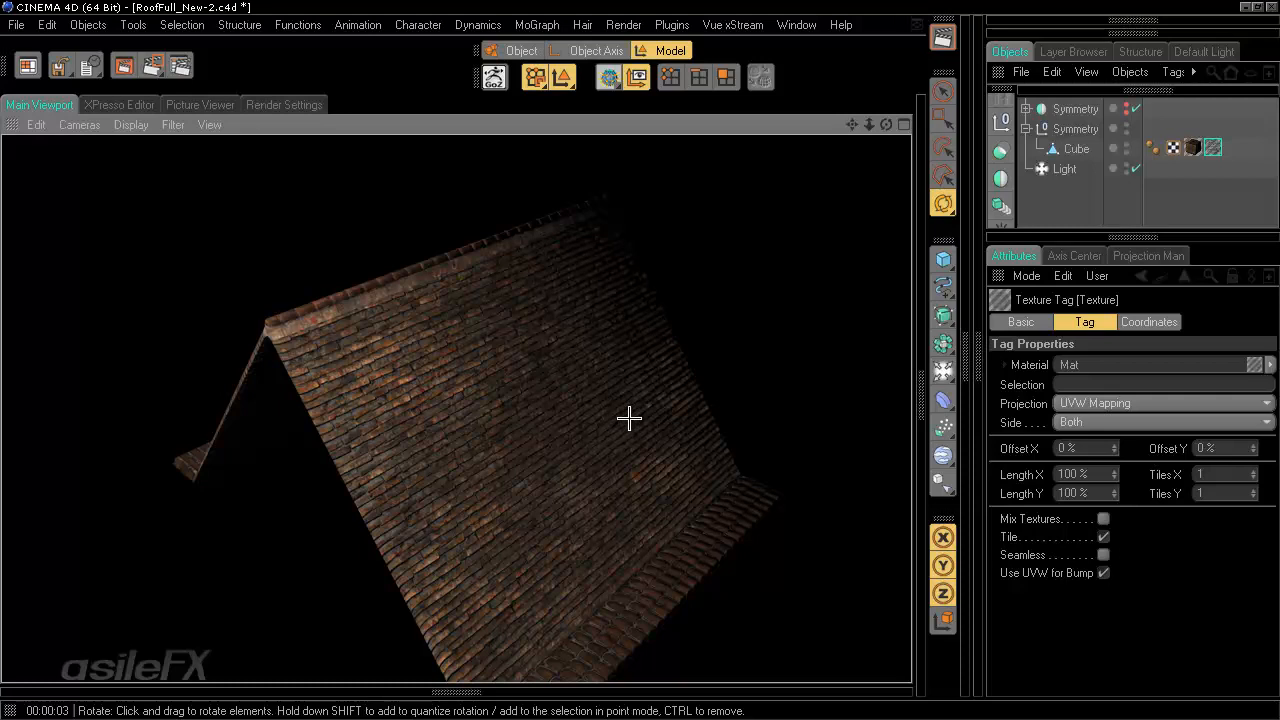
pyautogui.keyDown('alt'); pyautogui.moveTo(707, 351); pyautogui.dragTo(638, 359); pyautogui.keyUp('alt')
pyautogui.keyDown('alt'); pyautogui.moveTo(893, 224); pyautogui.dragTo(640, 358); pyautogui.keyUp('alt')
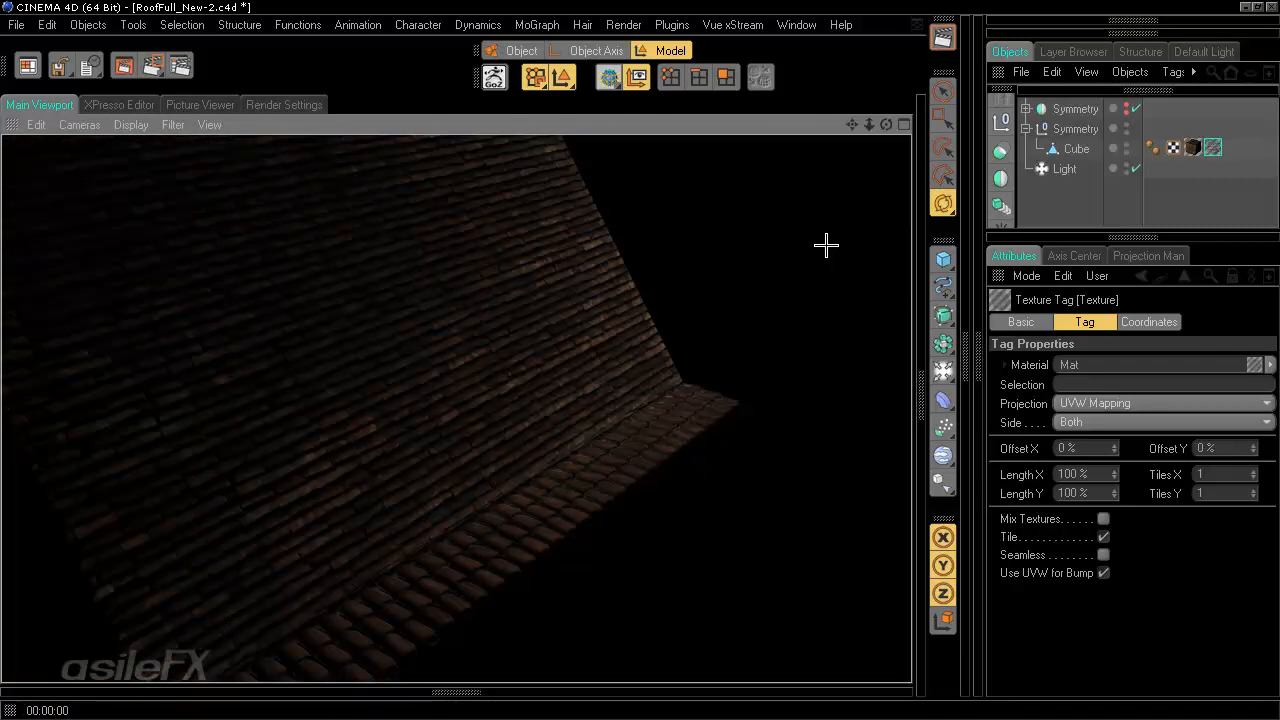
pyautogui.keyDown('alt'); pyautogui.moveTo(826, 249); pyautogui.dragTo(640, 357); pyautogui.keyUp('alt')
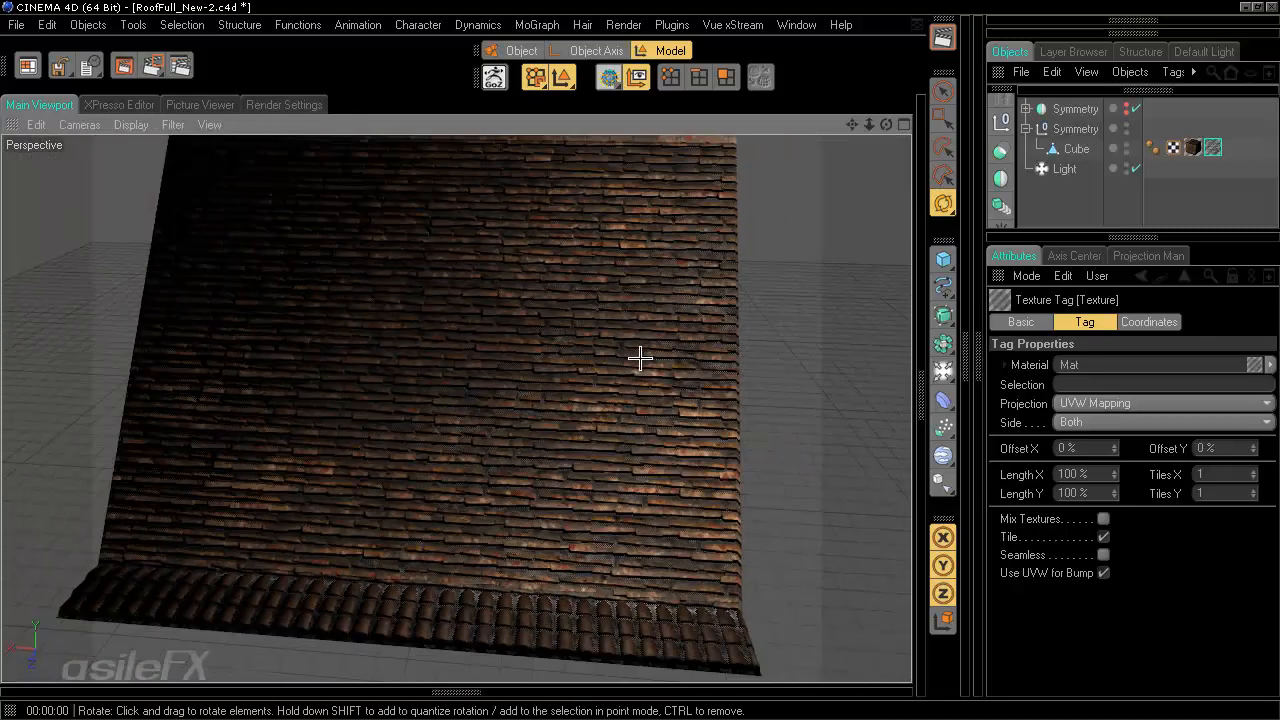
pyautogui.keyDown('alt'); pyautogui.moveTo(636, 360); pyautogui.dragTo(637, 360, button='middle'); pyautogui.keyUp('alt')
pyautogui.keyDown('alt'); pyautogui.moveTo(637, 360); pyautogui.dragTo(731, 263, button='right'); pyautogui.keyUp('alt')
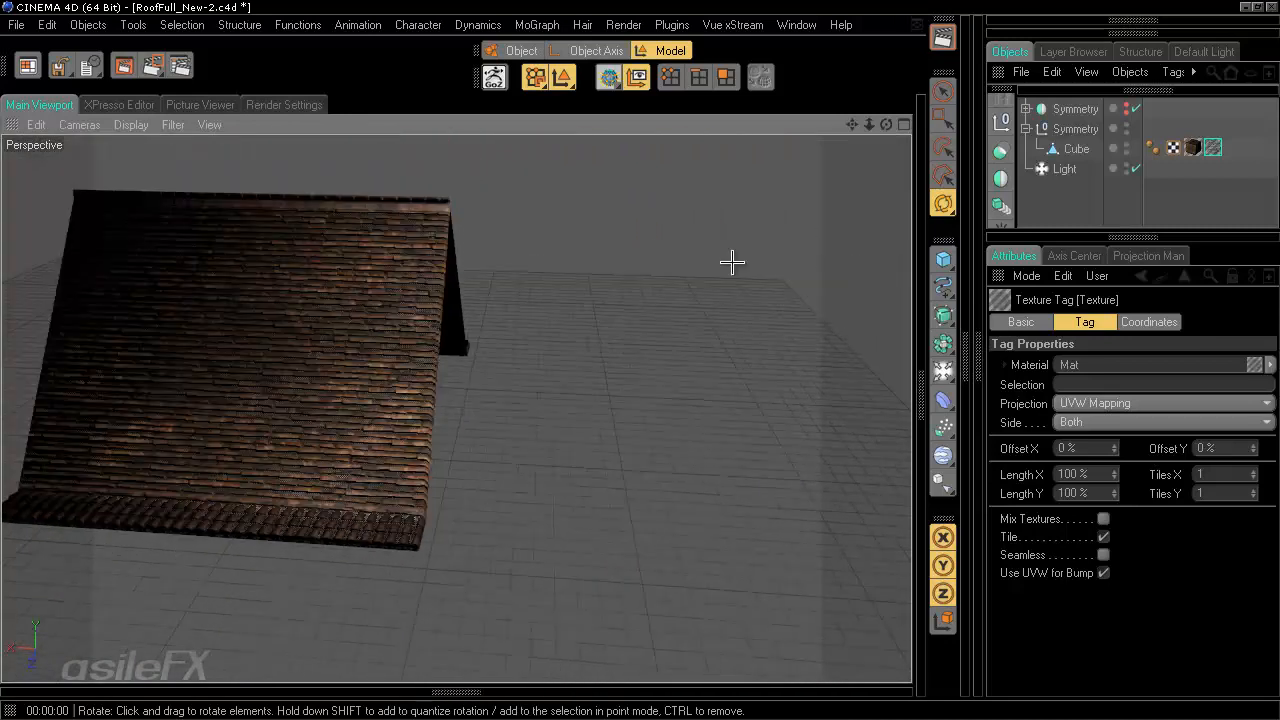
pyautogui.moveTo(655, 255)
pyautogui.keyDown('alt'); pyautogui.mouseDown()
pyautogui.moveTo(640, 363)
pyautogui.moveTo(649, 268)
pyautogui.mouseUp(); pyautogui.keyUp('alt')
# - Add a cube primitive and position it as a flat slab beside the roof
pyautogui.click(1029, 107)
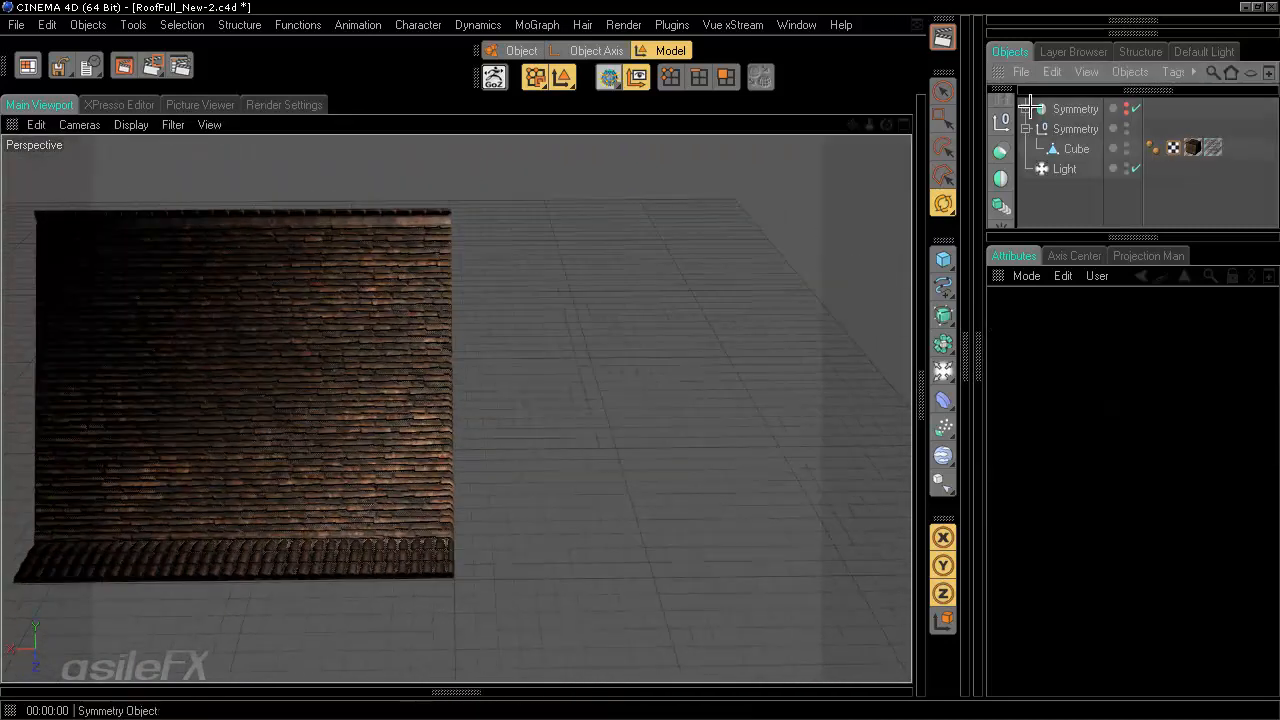
pyautogui.click(943, 260)
pyautogui.keyDown('alt'); pyautogui.moveTo(598, 395); pyautogui.dragTo(641, 361); pyautogui.keyUp('alt')
pyautogui.press('e')
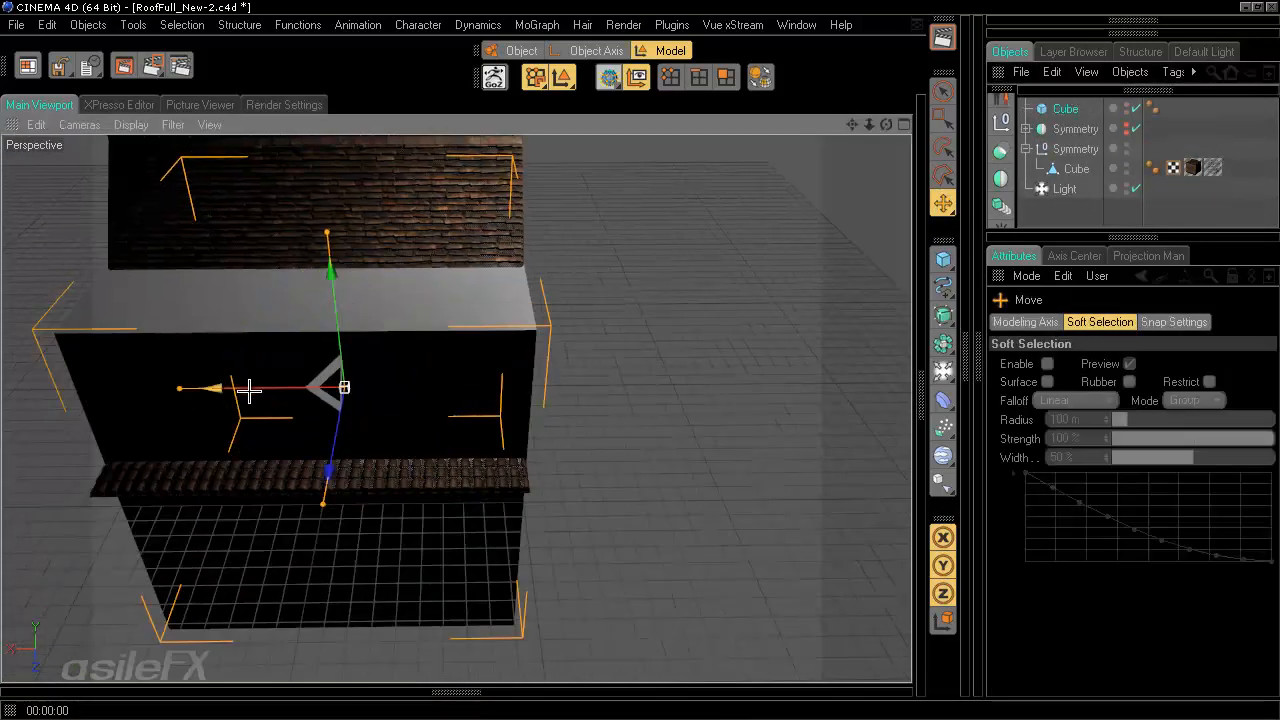
pyautogui.moveTo(249, 391); pyautogui.dragTo(611, 388)
pyautogui.keyDown('alt'); pyautogui.moveTo(323, 310); pyautogui.dragTo(653, 305); pyautogui.keyUp('alt')
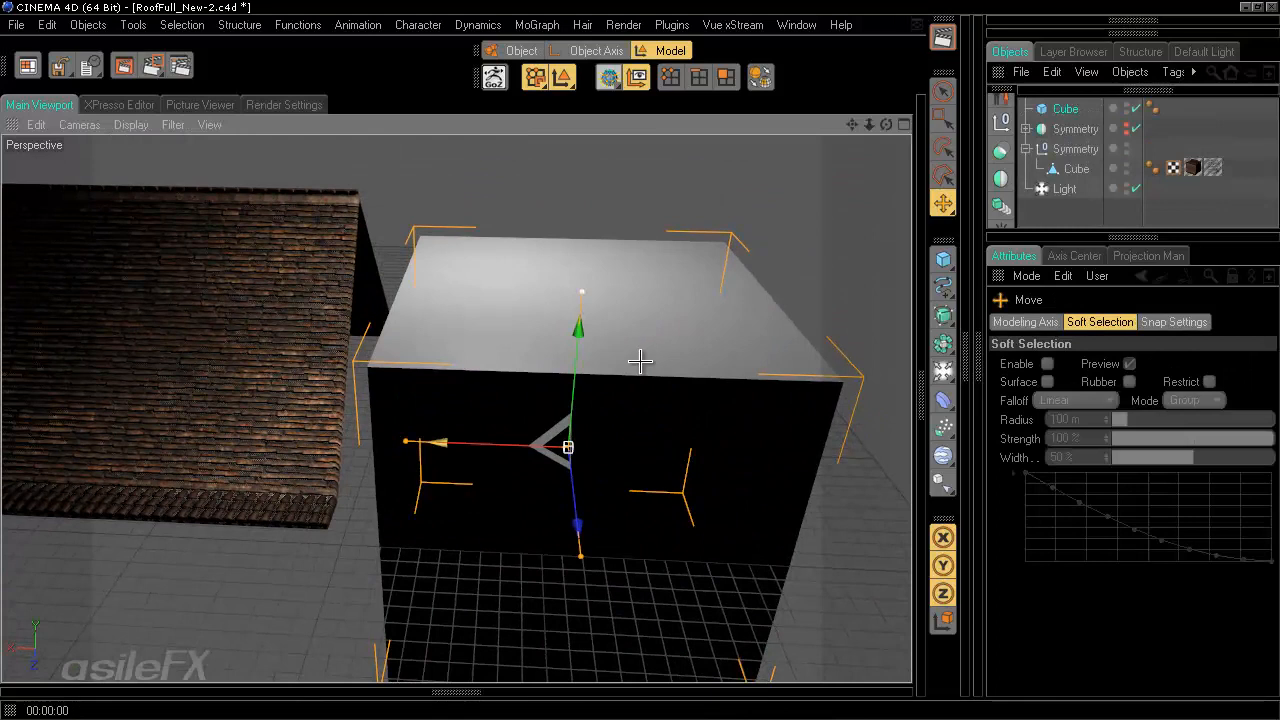
pyautogui.keyDown('alt'); pyautogui.moveTo(571, 292); pyautogui.dragTo(643, 360); pyautogui.keyUp('alt')
pyautogui.press('t')
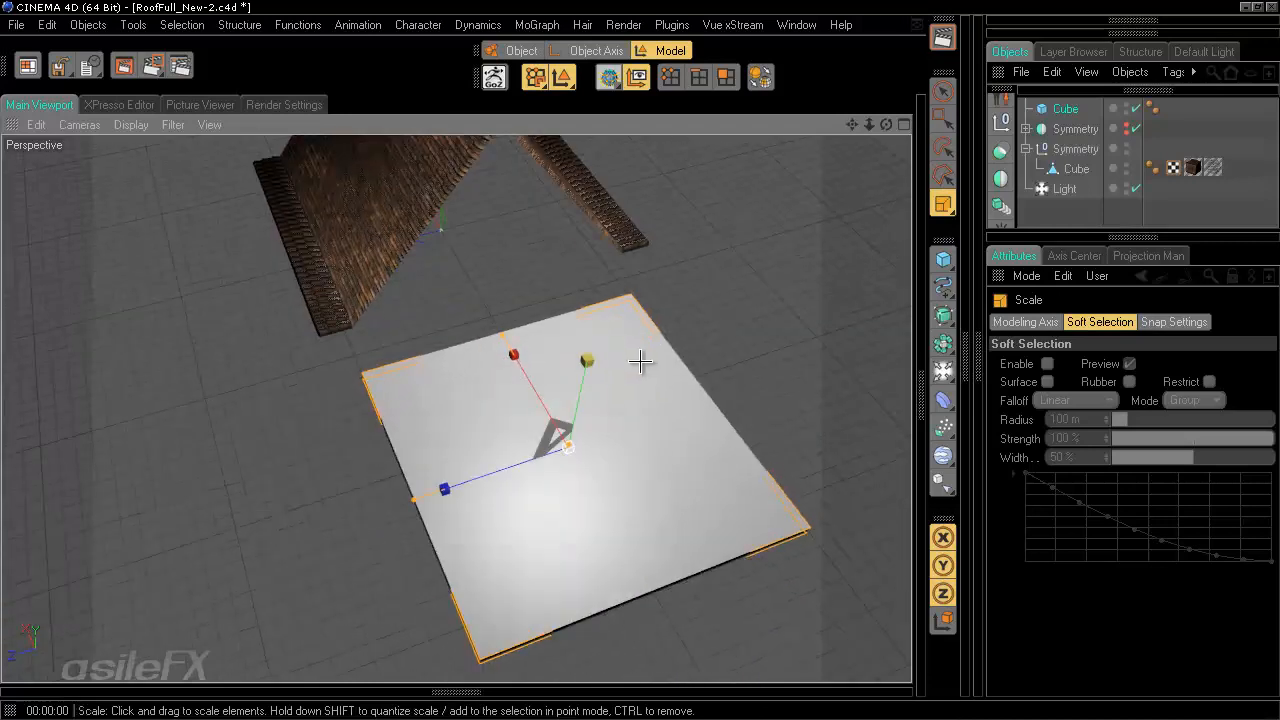
pyautogui.keyDown('alt'); pyautogui.moveTo(647, 267); pyautogui.dragTo(643, 360, button='right'); pyautogui.keyUp('alt')
pyautogui.press('e')
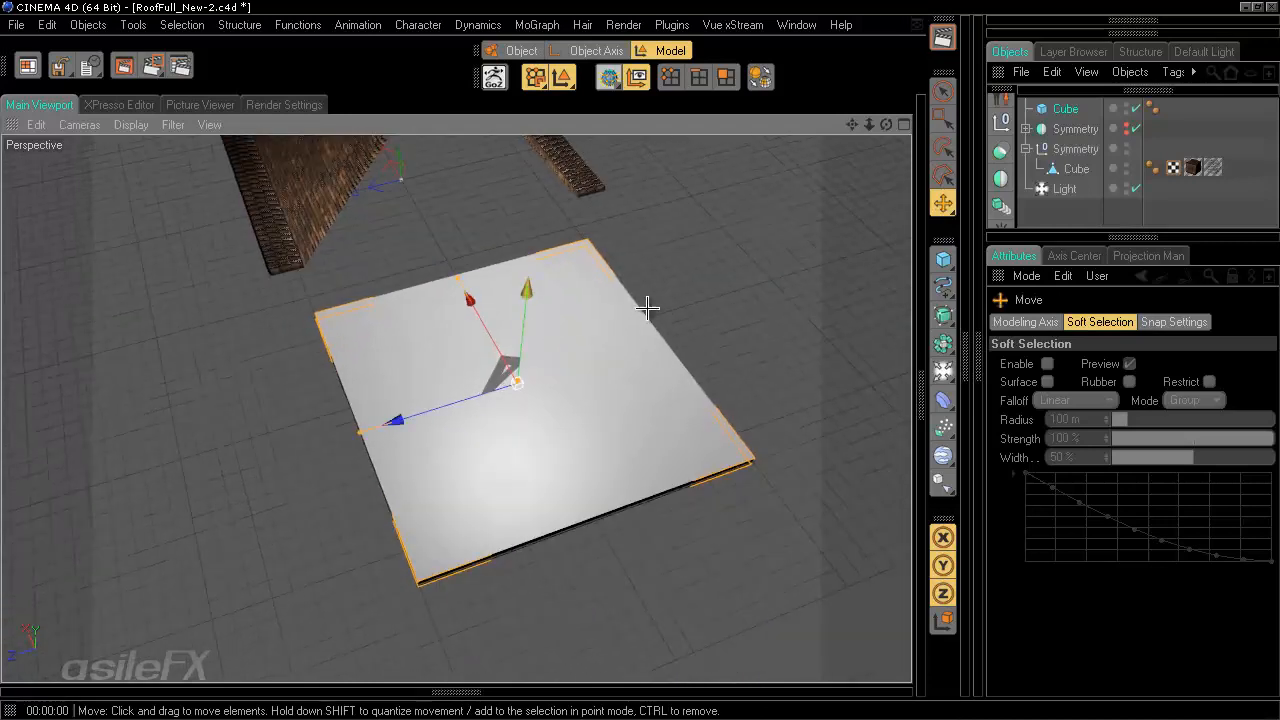
pyautogui.keyDown('alt'); pyautogui.moveTo(647, 308); pyautogui.dragTo(640, 358, button='middle'); pyautogui.keyUp('alt')
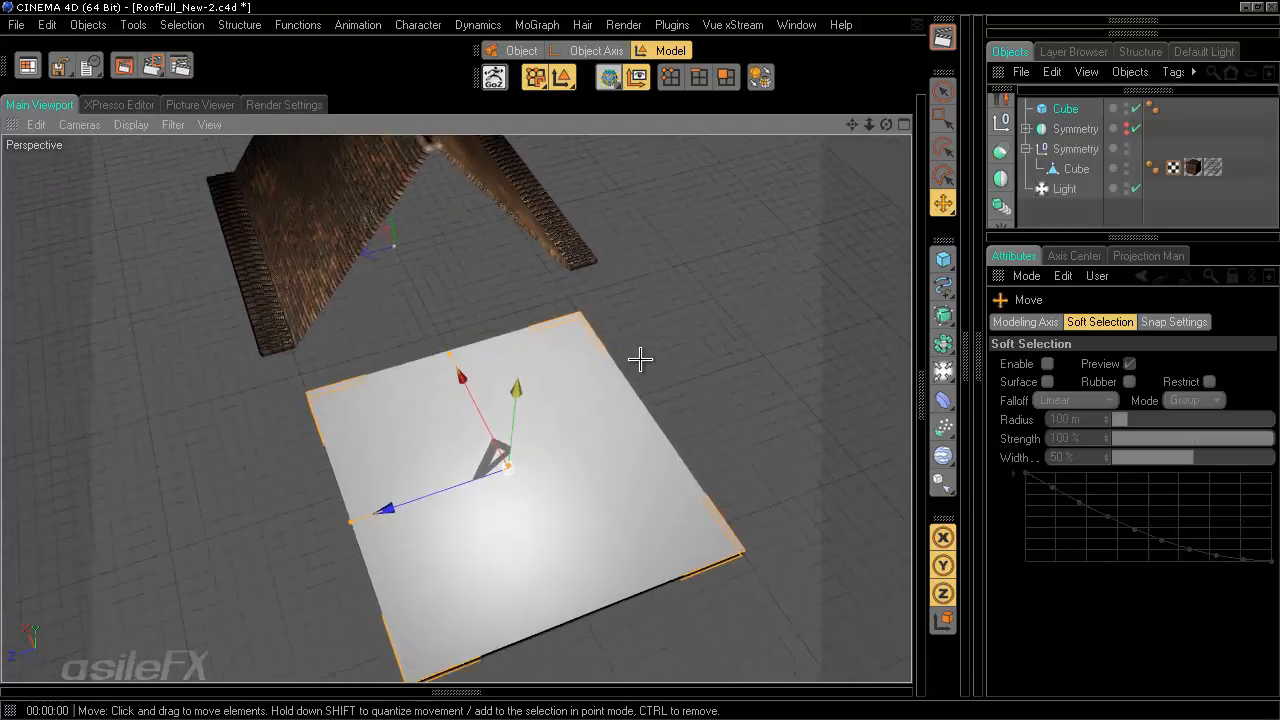
# - Apply the Roof material to the new slab
pyautogui.click(466, 693)
pyautogui.moveTo(31, 645); pyautogui.dragTo(445, 465)
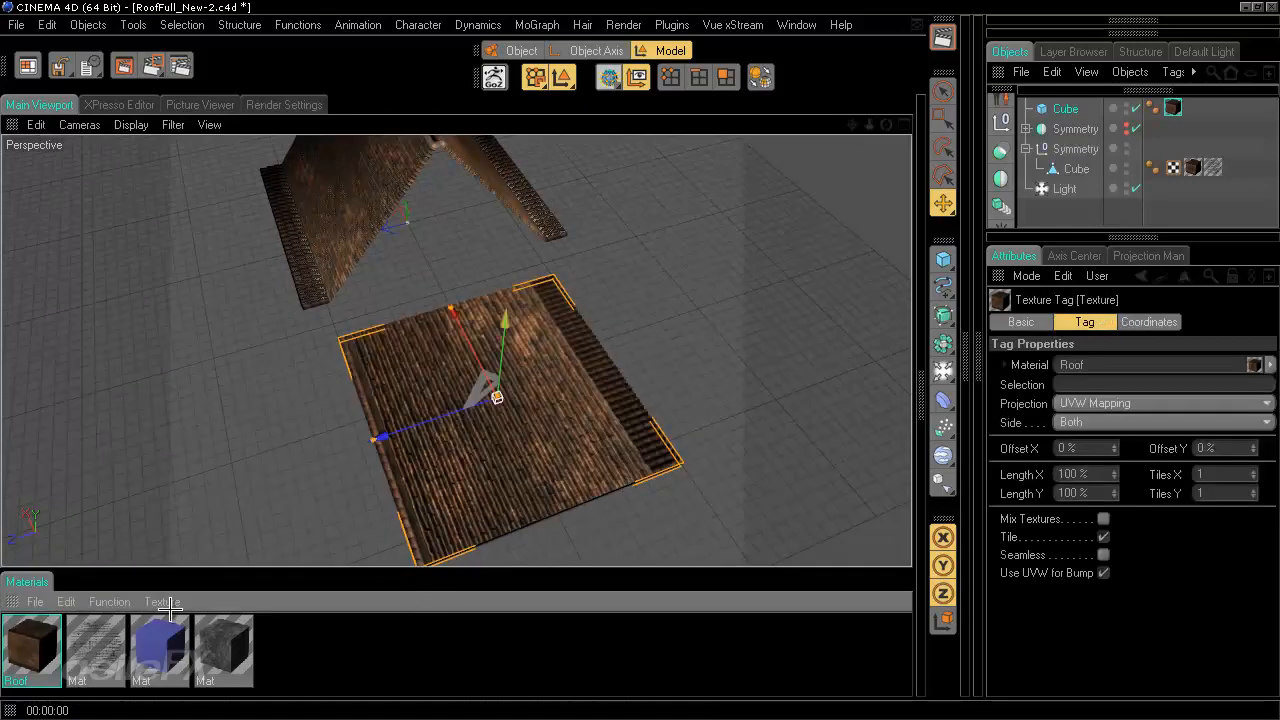
pyautogui.moveTo(634, 363)
pyautogui.keyDown('alt'); pyautogui.mouseDown()
pyautogui.moveTo(669, 380)
pyautogui.moveTo(640, 358)
pyautogui.mouseUp(); pyautogui.keyUp('alt')
pyautogui.scroll(10, 640, 358)
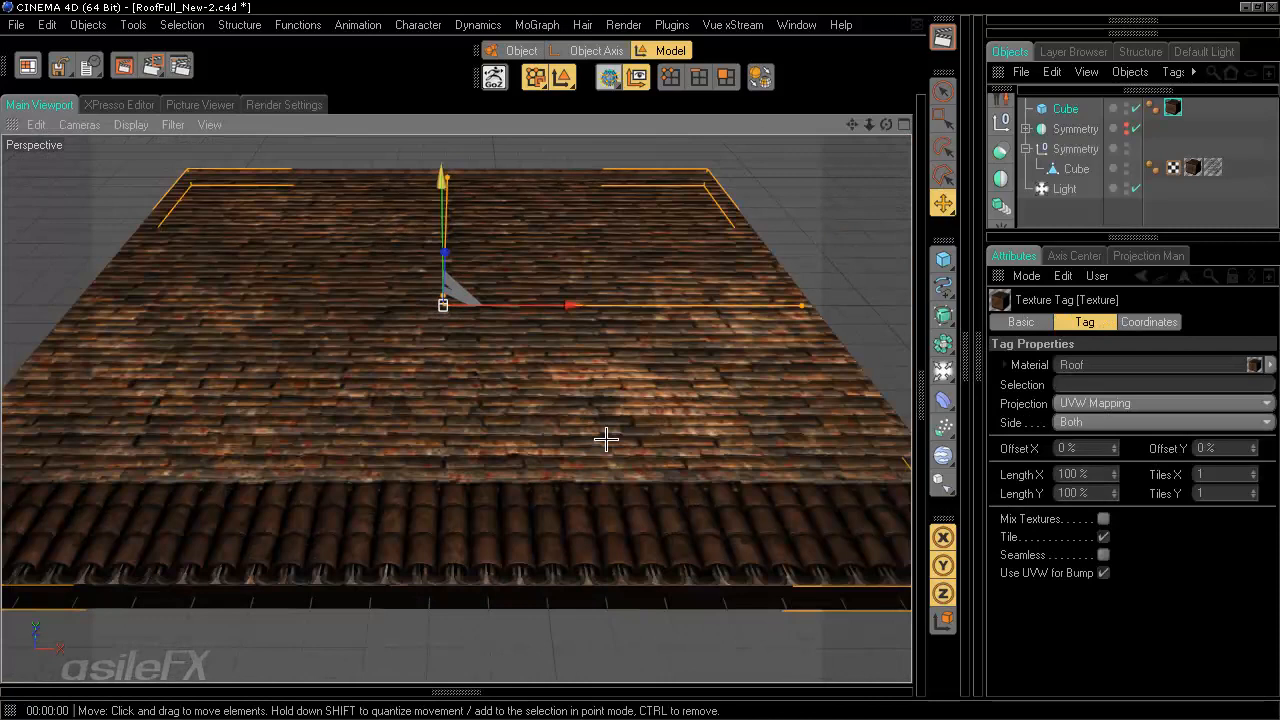
# - Render the viewport to preview the tile texture on the slab
pyautogui.keyDown('alt'); pyautogui.moveTo(606, 438); pyautogui.dragTo(642, 360); pyautogui.keyUp('alt')
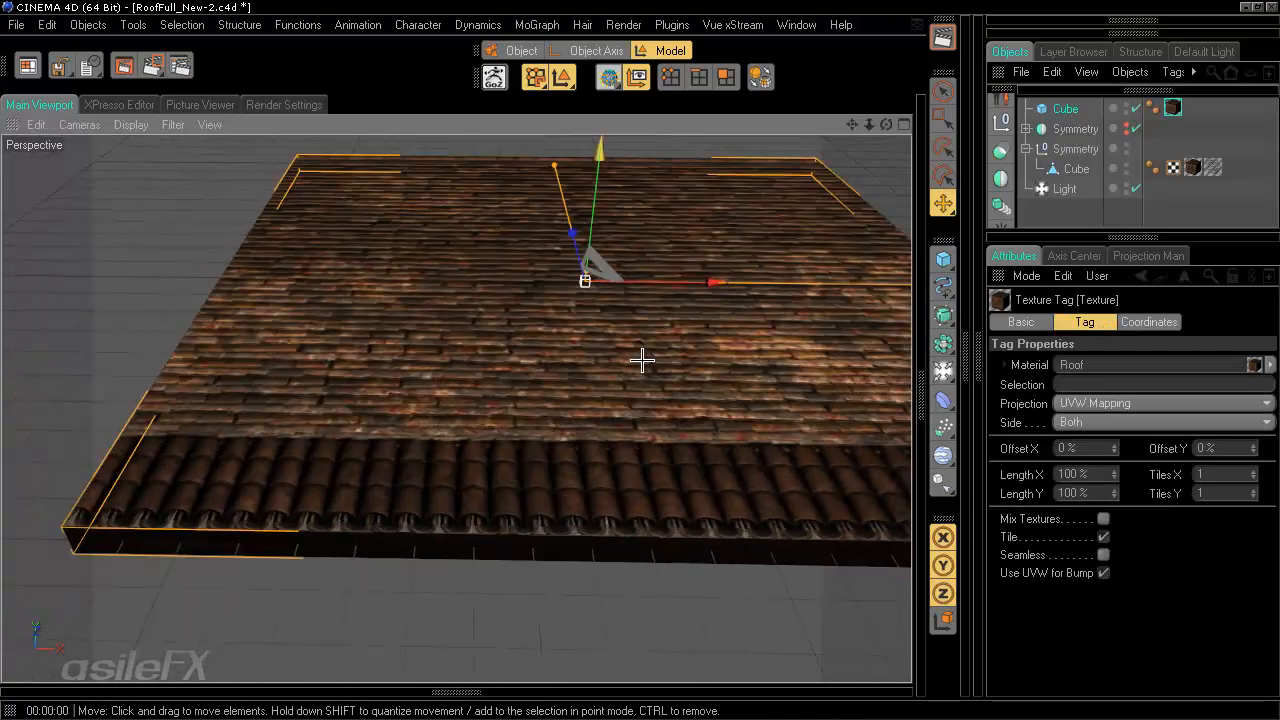
pyautogui.keyDown('alt'); pyautogui.moveTo(581, 487); pyautogui.dragTo(639, 360); pyautogui.keyUp('alt')
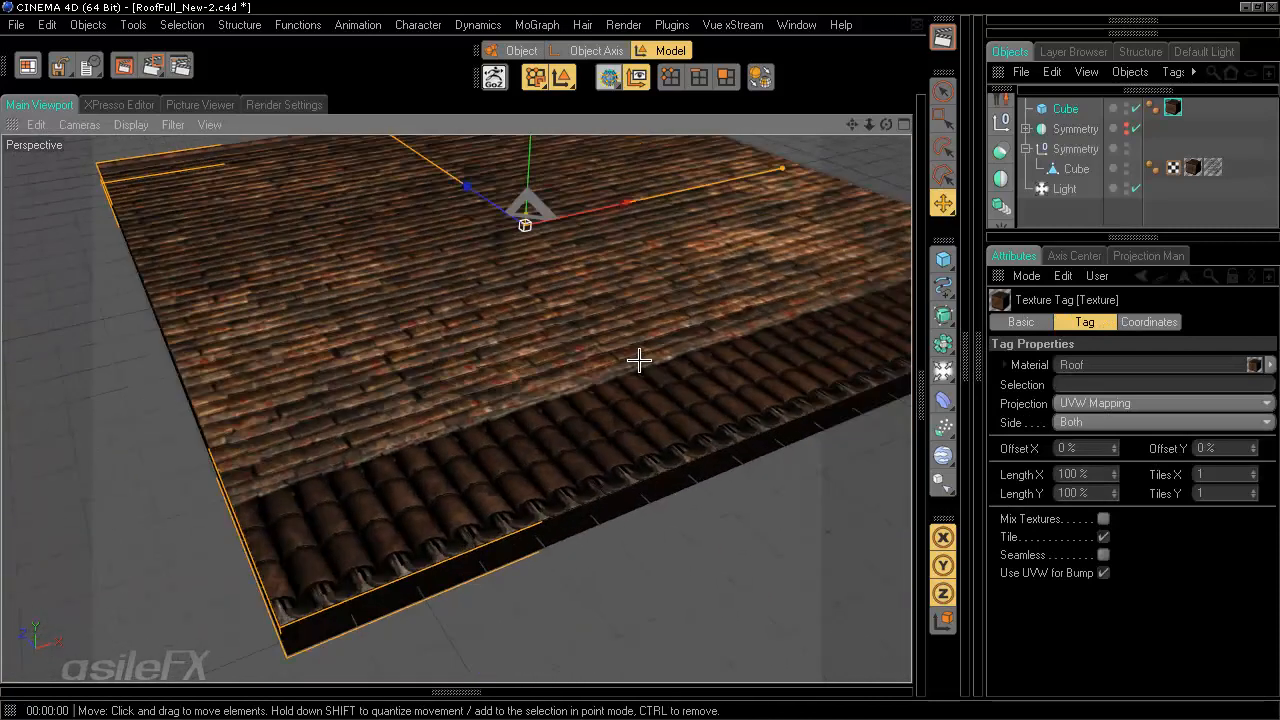
pyautogui.click(942, 37)
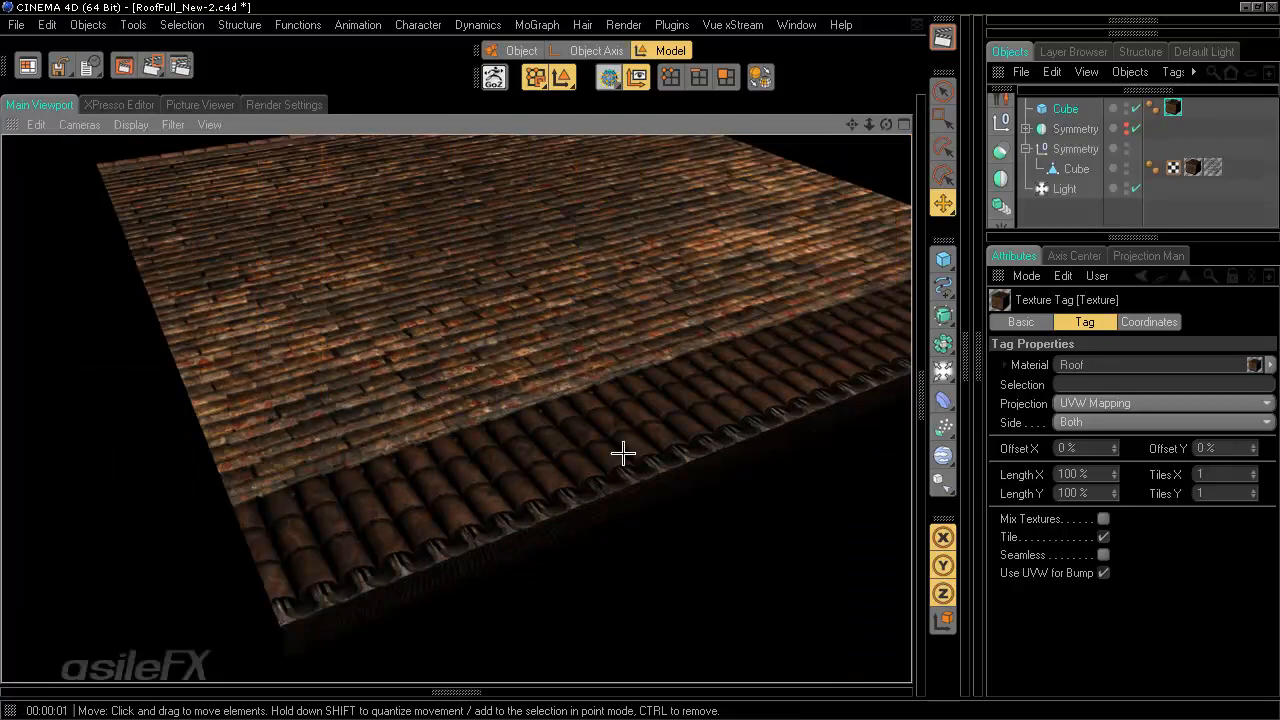
pyautogui.keyDown('alt'); pyautogui.moveTo(622, 453); pyautogui.dragTo(665, 404); pyautogui.keyUp('alt')
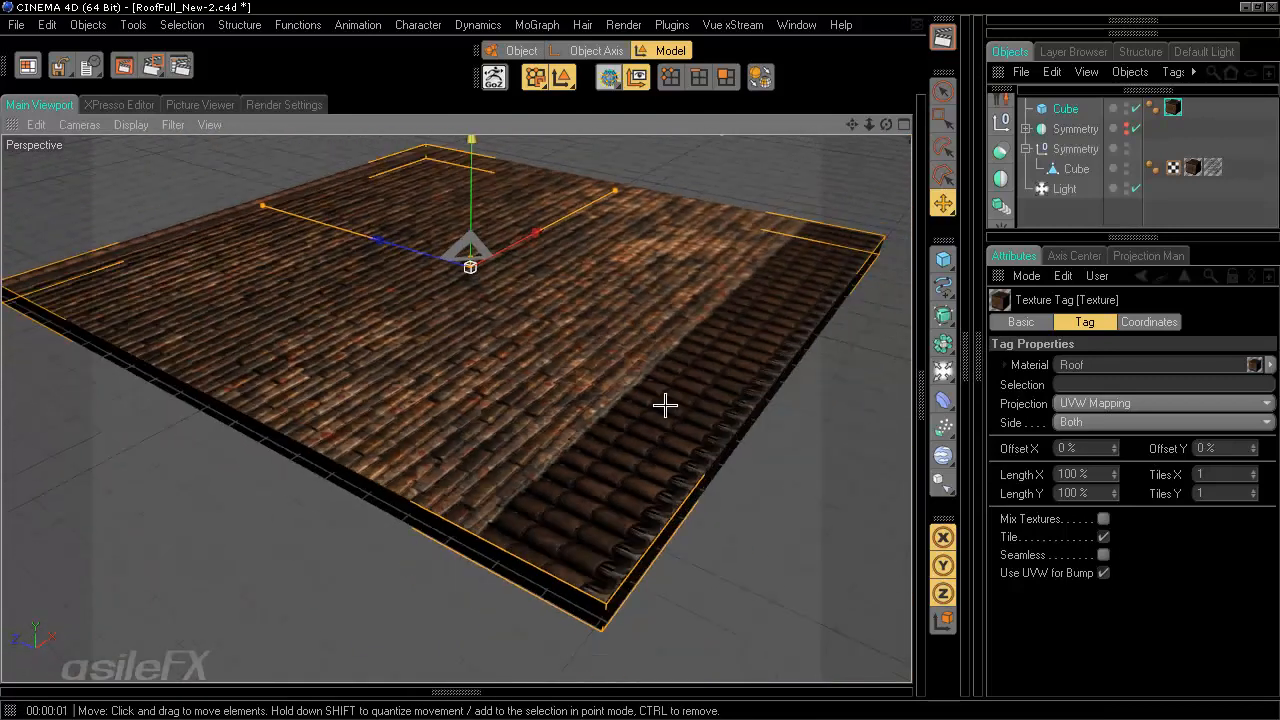
# - Convert the slab cube into an editable polygon object
pyautogui.click(715, 400)
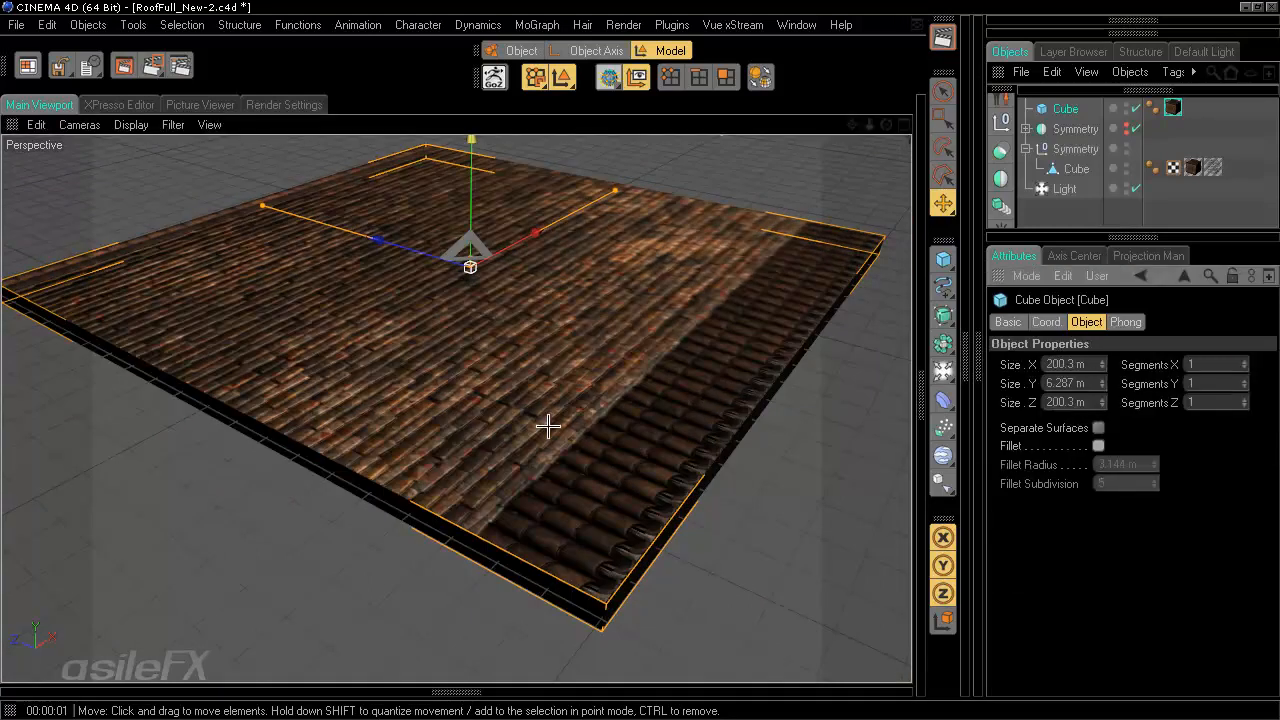
pyautogui.press('c')
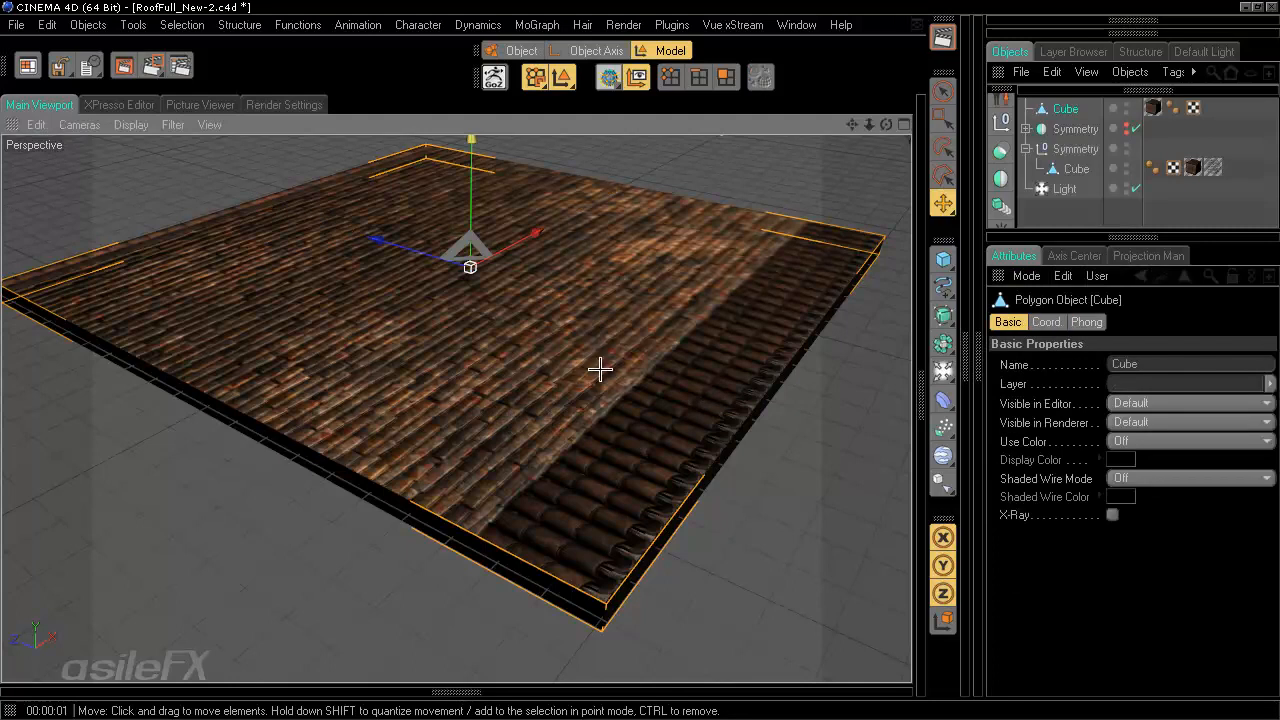
pyautogui.keyDown('alt'); pyautogui.moveTo(600, 370); pyautogui.dragTo(638, 360); pyautogui.keyUp('alt')
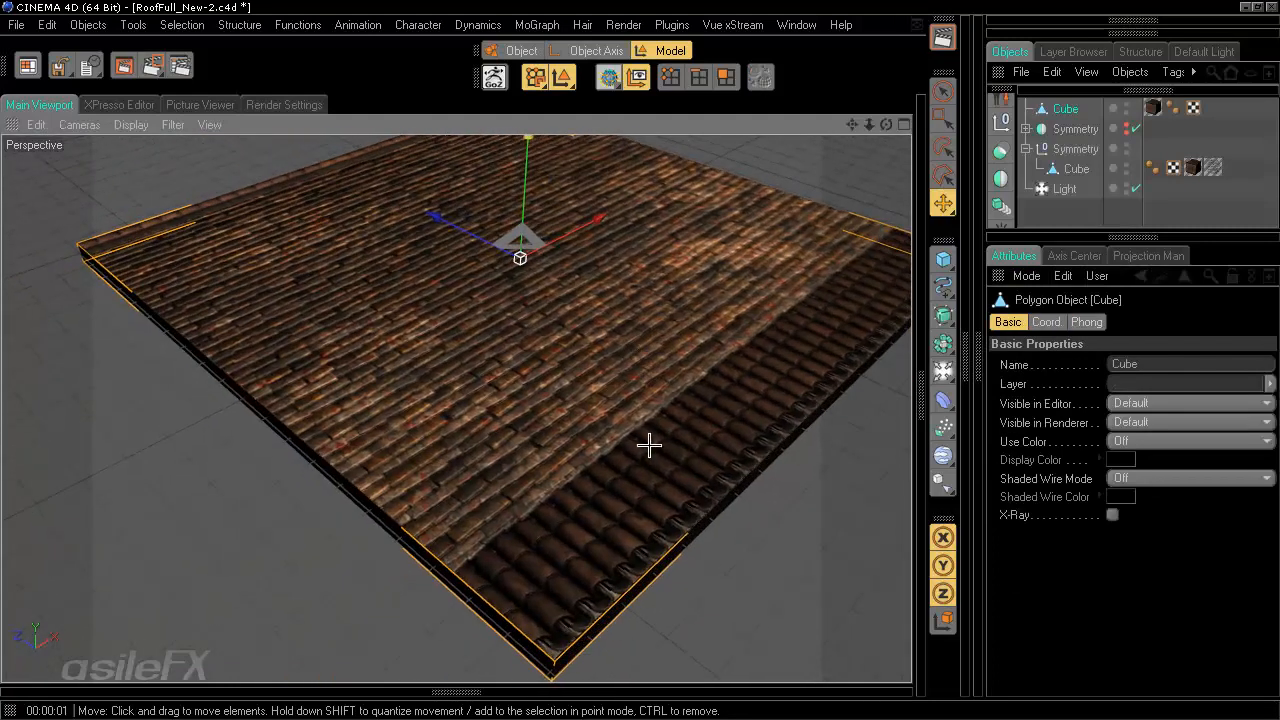
pyautogui.press('t')
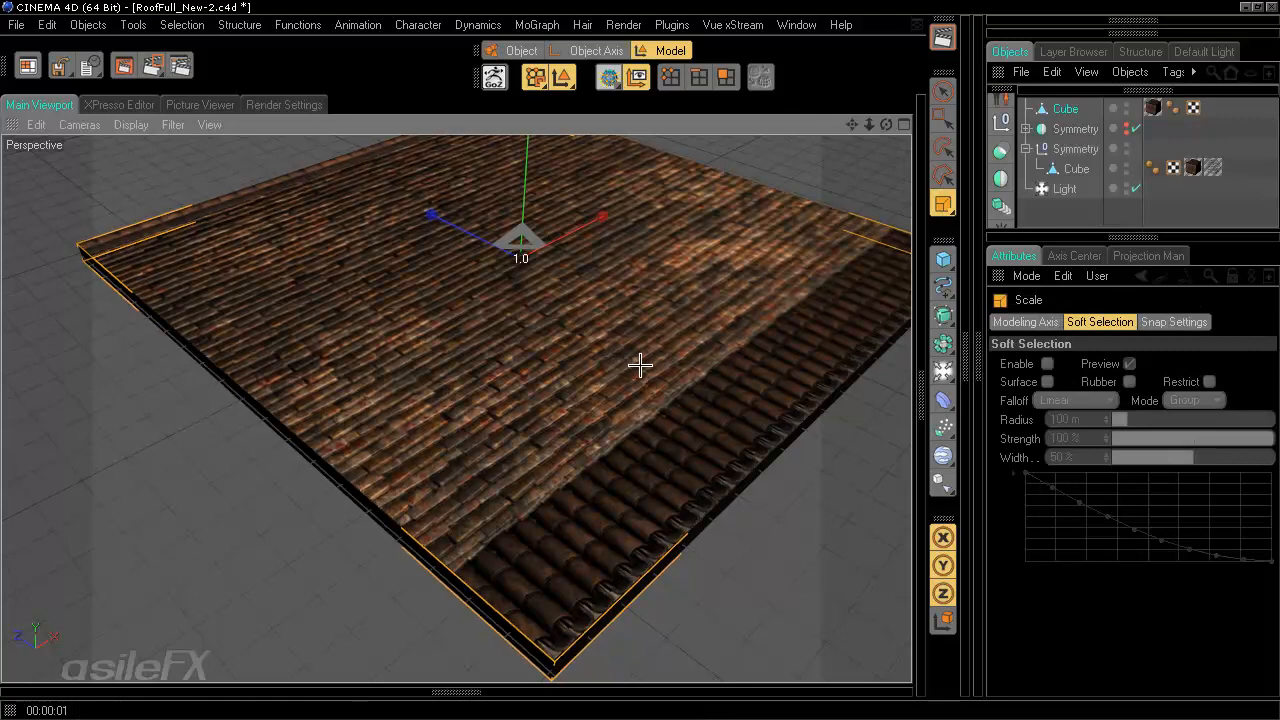
pyautogui.keyDown('alt'); pyautogui.moveTo(630, 355); pyautogui.dragTo(641, 360); pyautogui.keyUp('alt')
# - Activate the Knife tool in edge mode and set its mode to Plane
pyautogui.press('k')
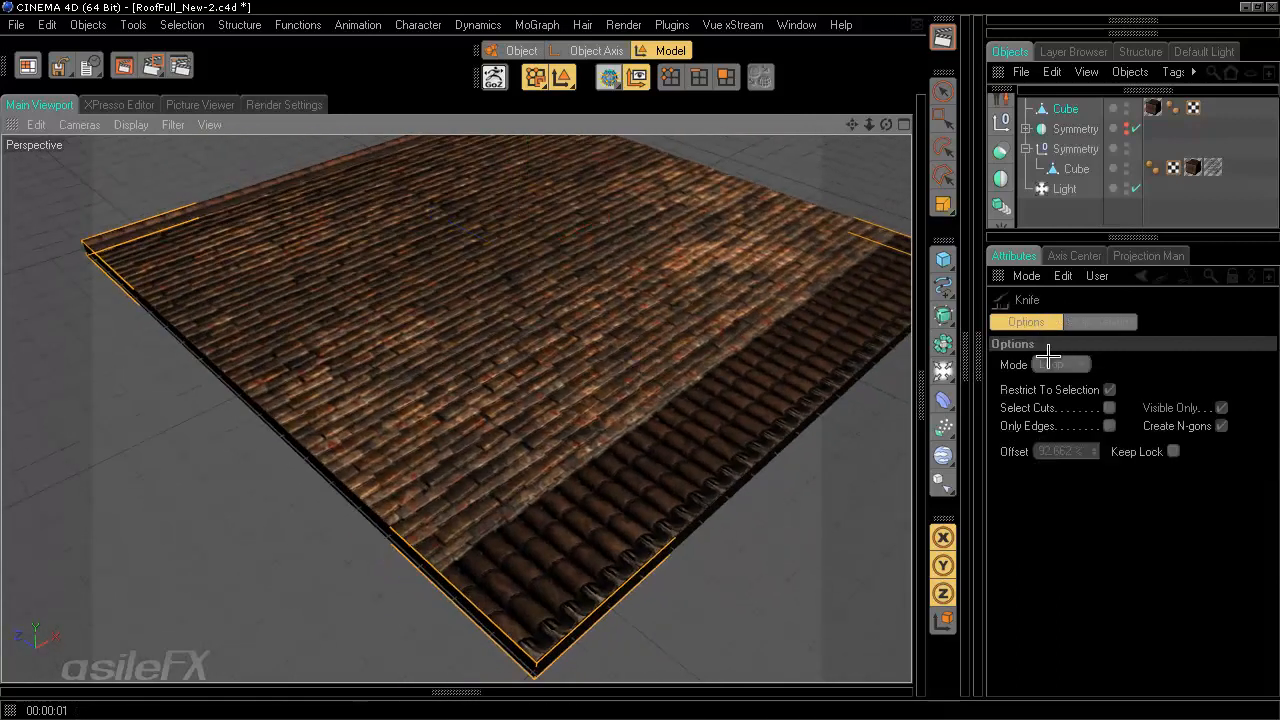
pyautogui.click(727, 80)
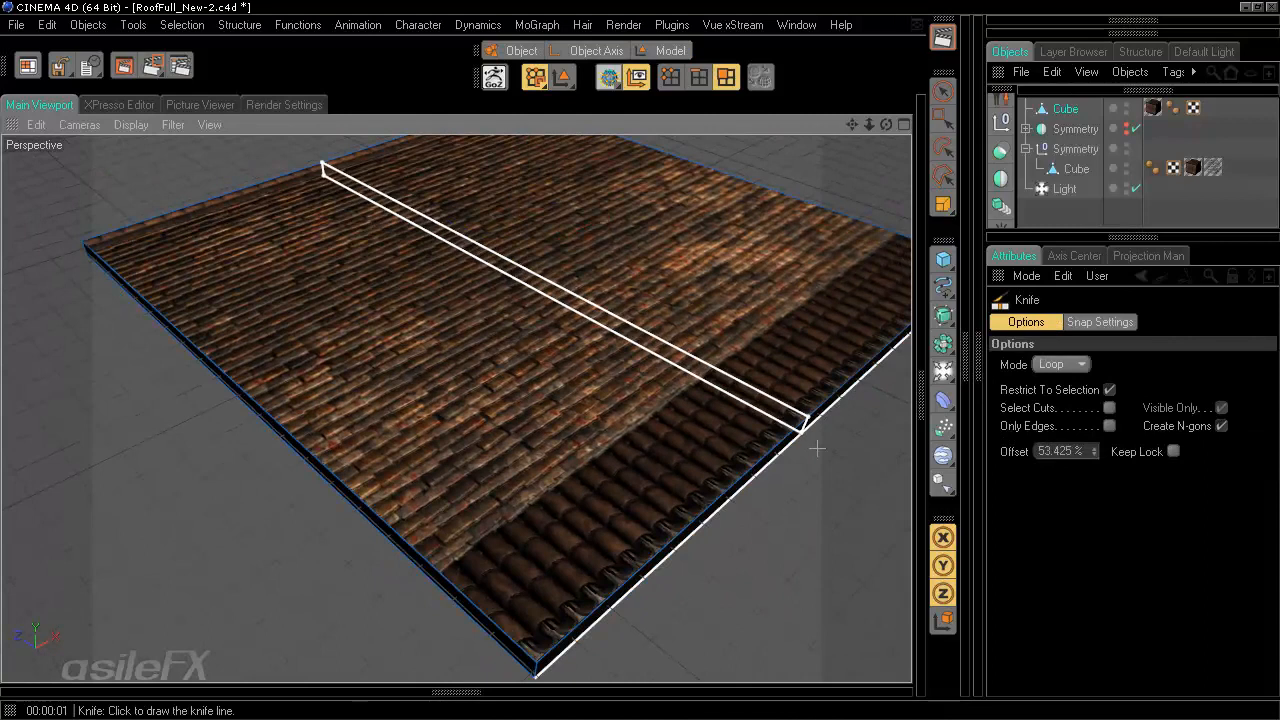
pyautogui.click(1080, 365)
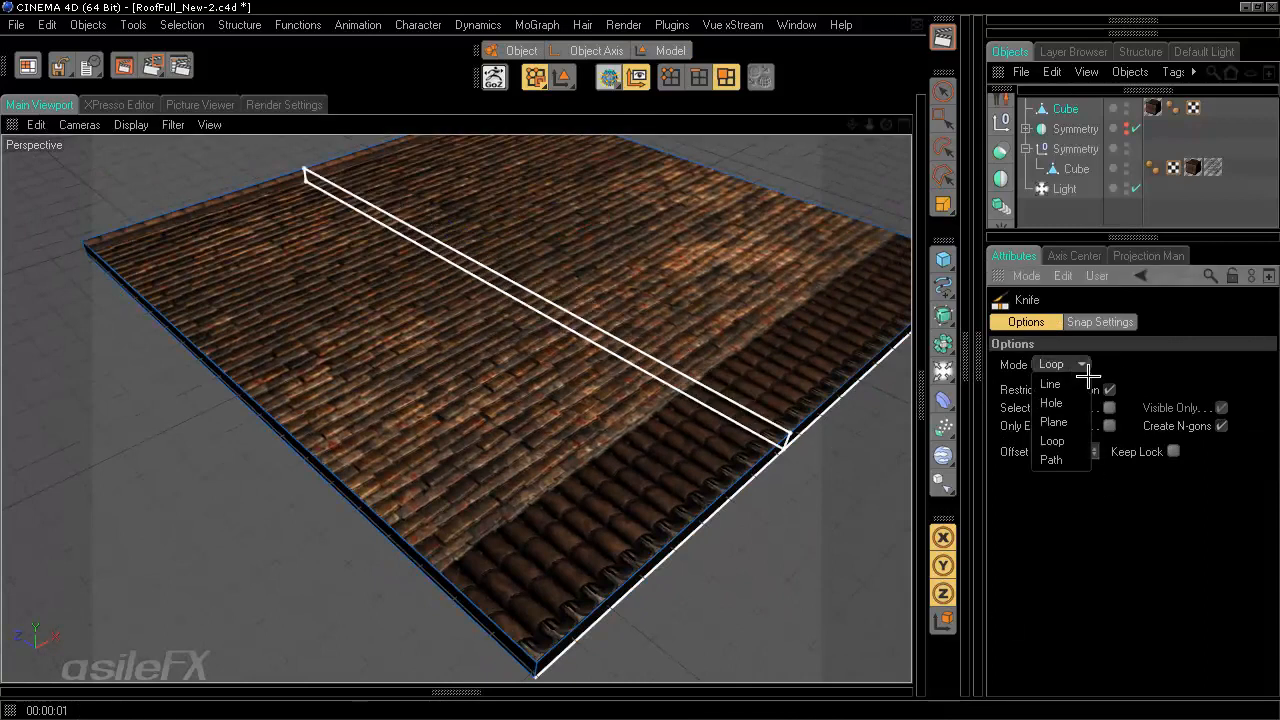
pyautogui.click(1063, 422)
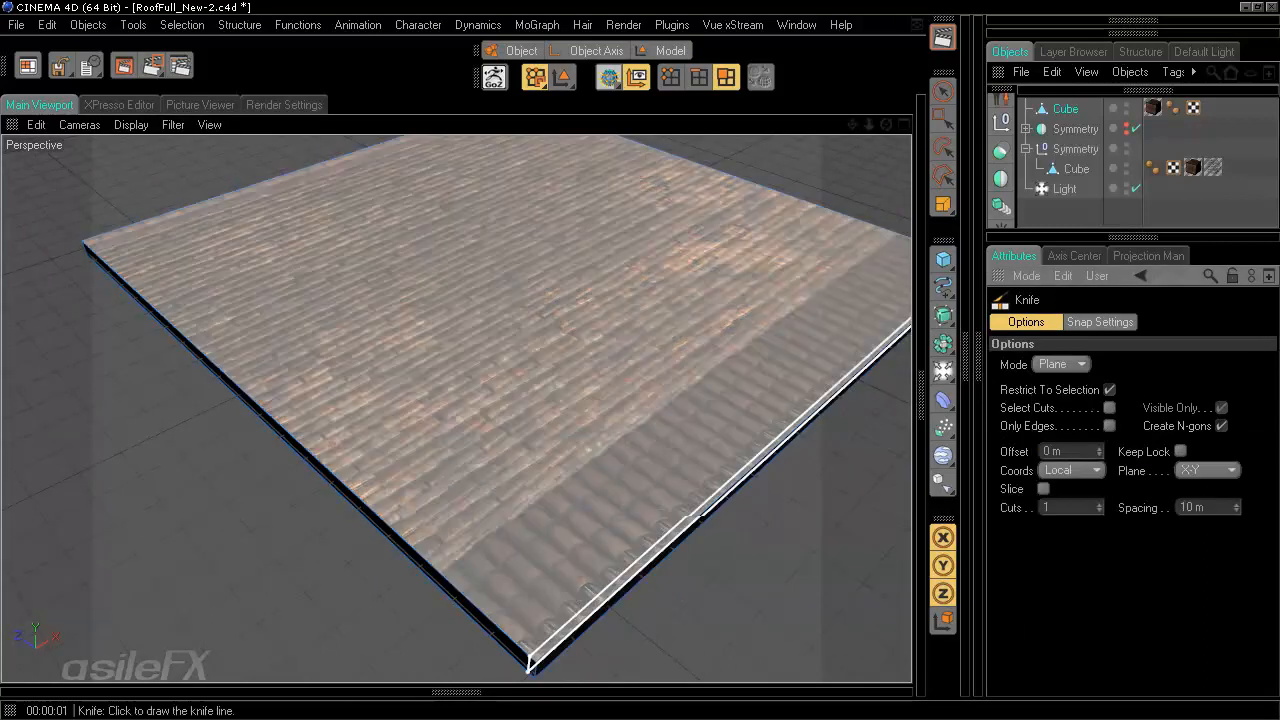
# - Make plane knife cuts across the slab along the round-tile strip's border and near its outer edges
pyautogui.keyDown('alt'); pyautogui.moveTo(653, 360); pyautogui.dragTo(640, 360); pyautogui.keyUp('alt')
pyautogui.scroll(3, 700, 576)
pyautogui.keyDown('alt'); pyautogui.moveTo(640, 360); pyautogui.dragTo(637, 360, button='middle'); pyautogui.keyUp('alt')
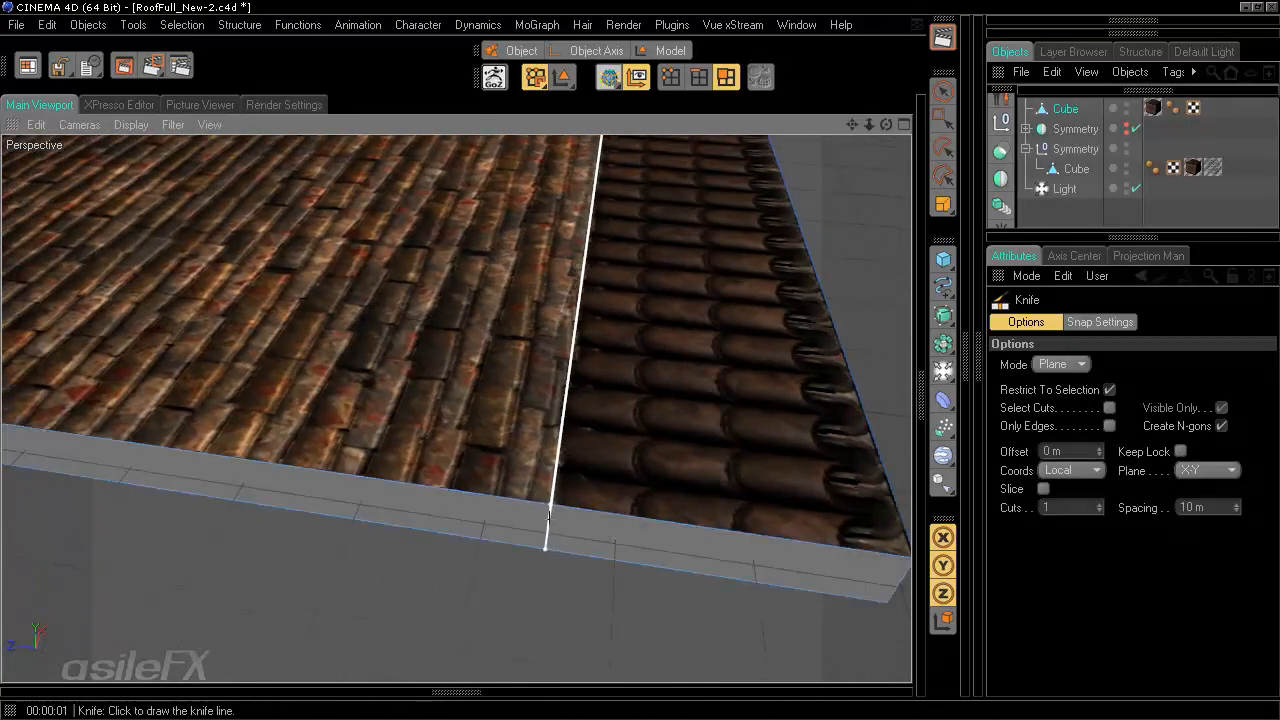
pyautogui.click(553, 515)
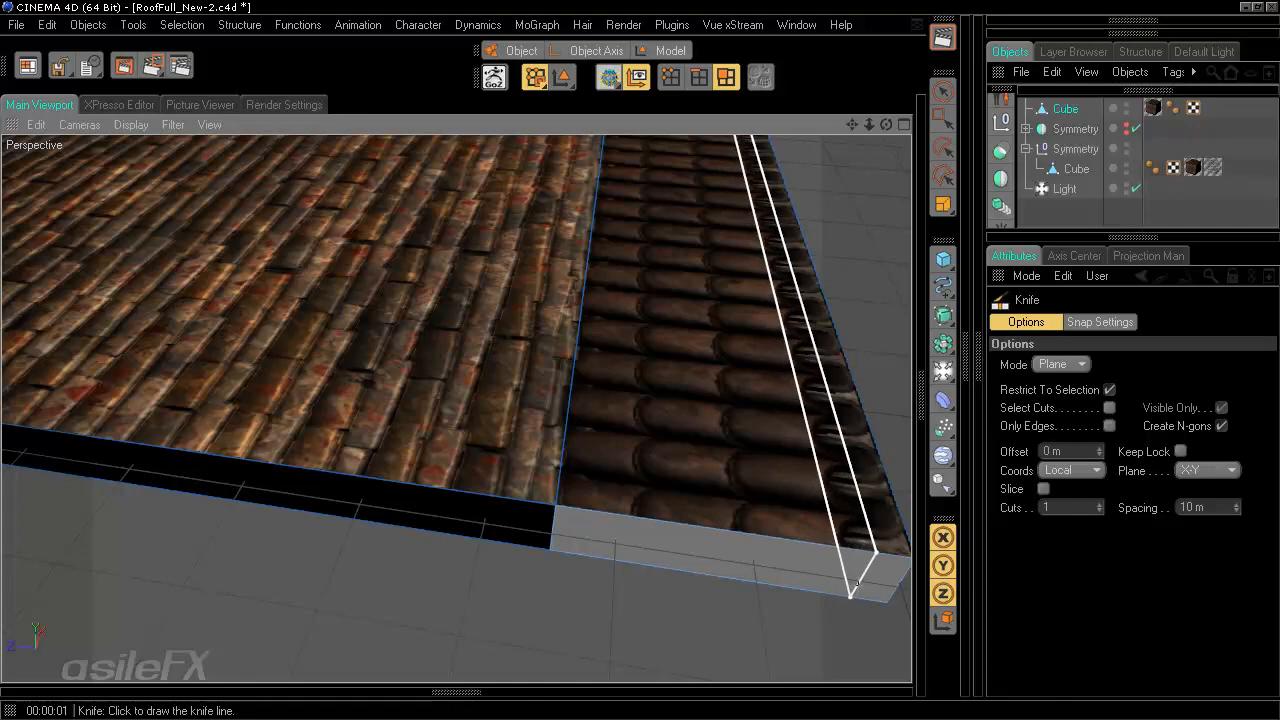
pyautogui.click(853, 584)
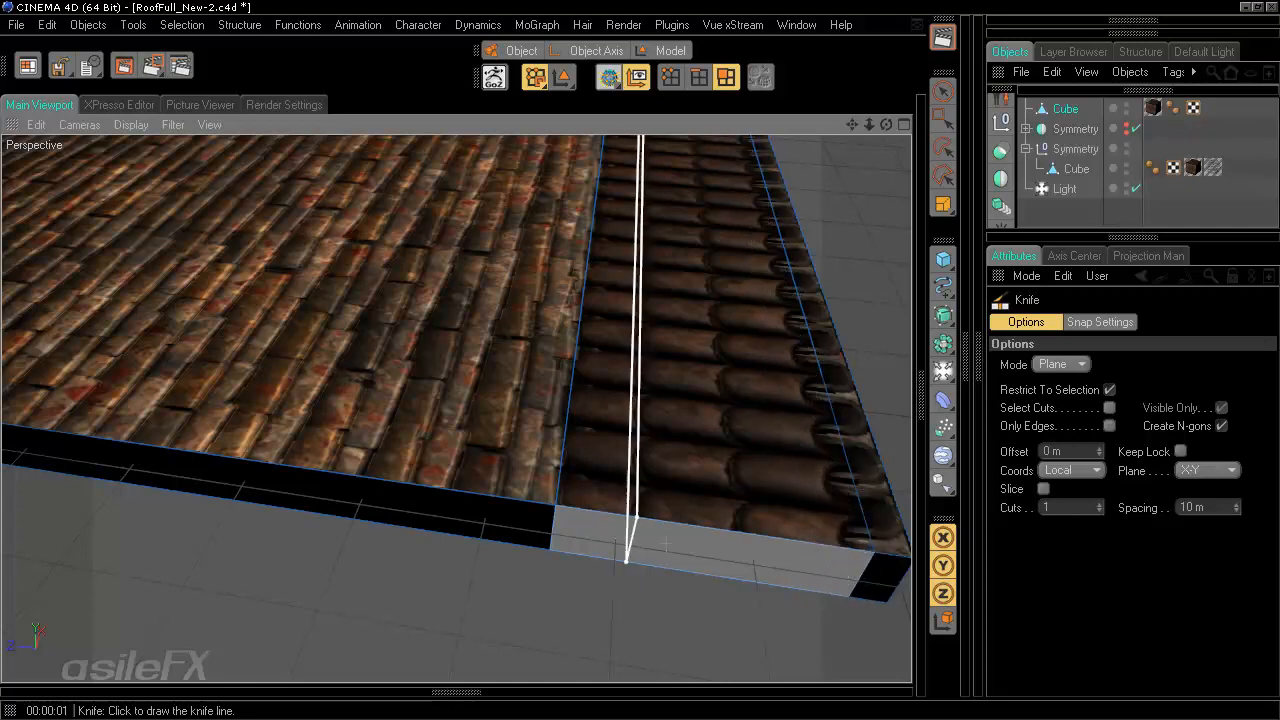
pyautogui.click(839, 546)
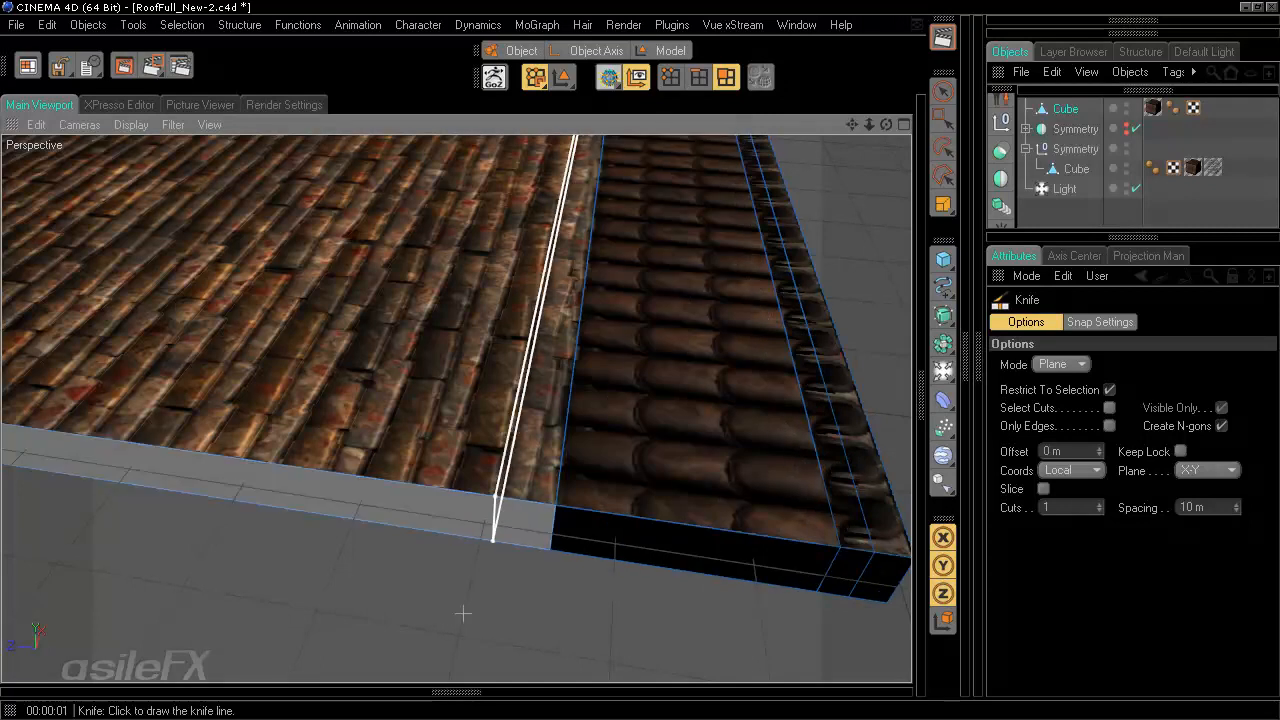
pyautogui.keyDown('alt'); pyautogui.moveTo(463, 612); pyautogui.dragTo(890, 358, button='middle'); pyautogui.keyUp('alt')
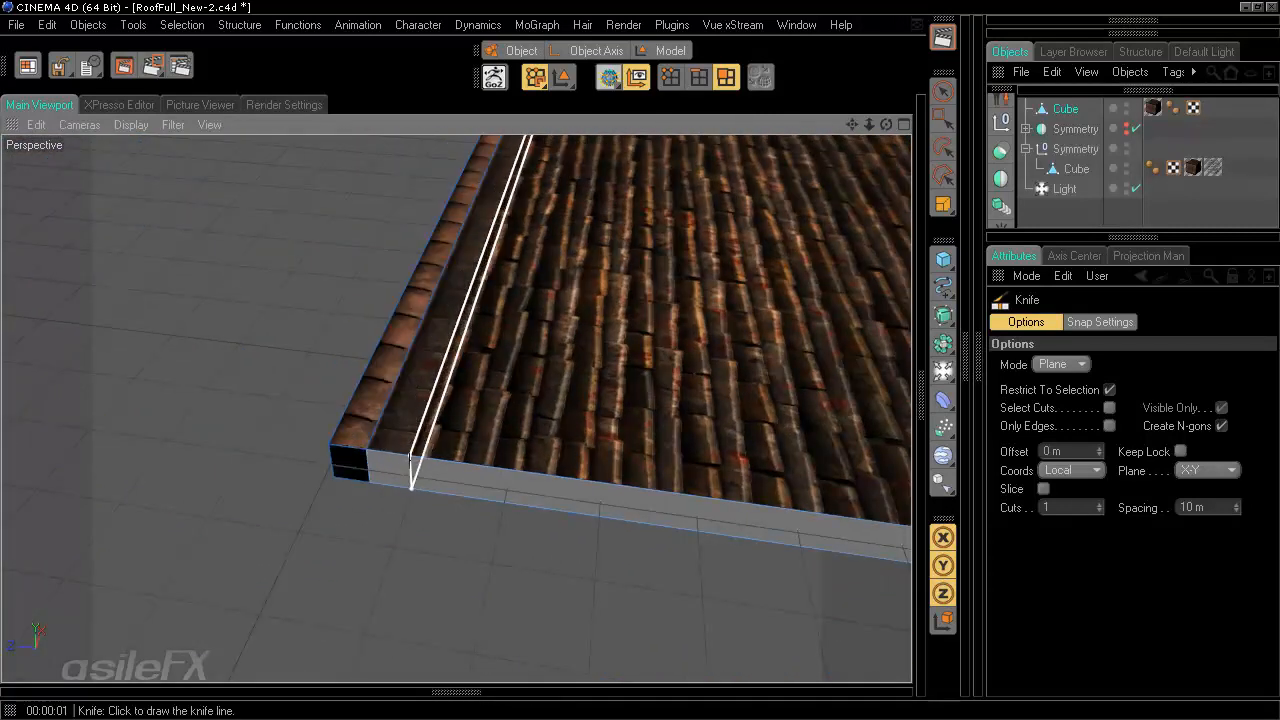
pyautogui.click(368, 468)
# - Set the knife plane to Y-Z and cut across the slab near its end
pyautogui.keyDown('alt'); pyautogui.moveTo(637, 363); pyautogui.dragTo(563, 563, button='middle'); pyautogui.keyUp('alt')
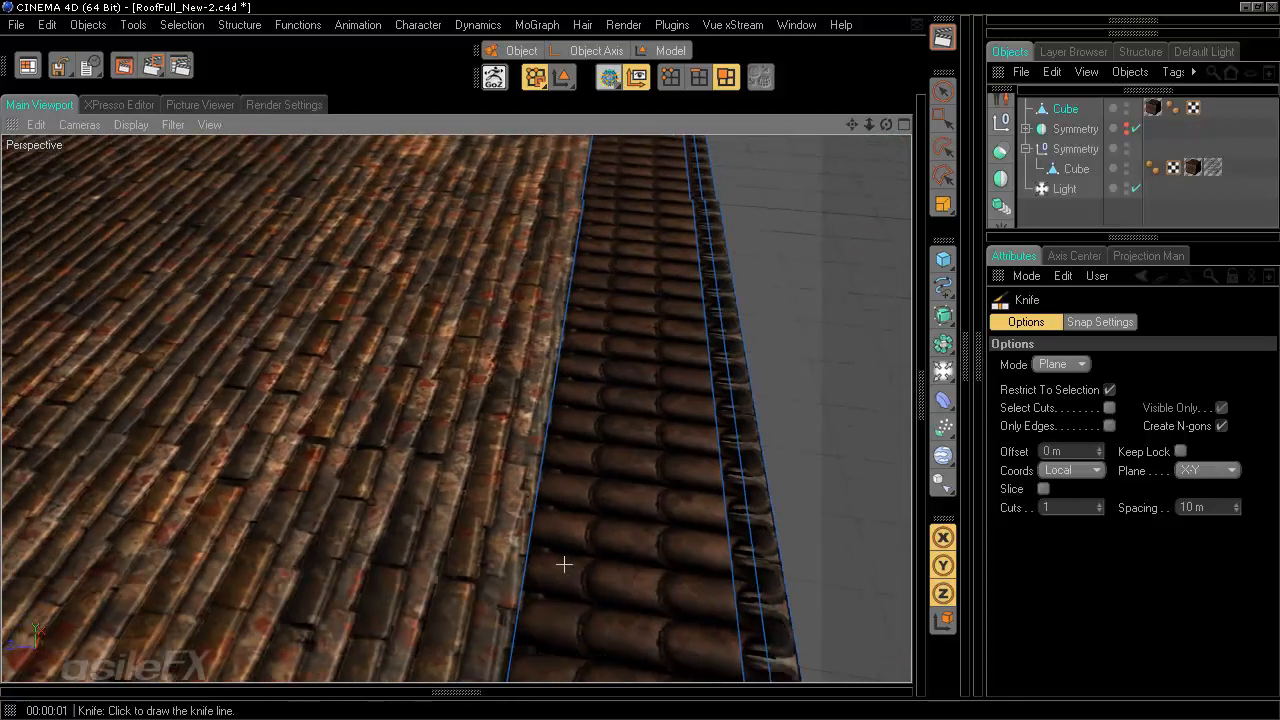
pyautogui.keyDown('alt'); pyautogui.moveTo(843, 443); pyautogui.dragTo(638, 360, button='middle'); pyautogui.keyUp('alt')
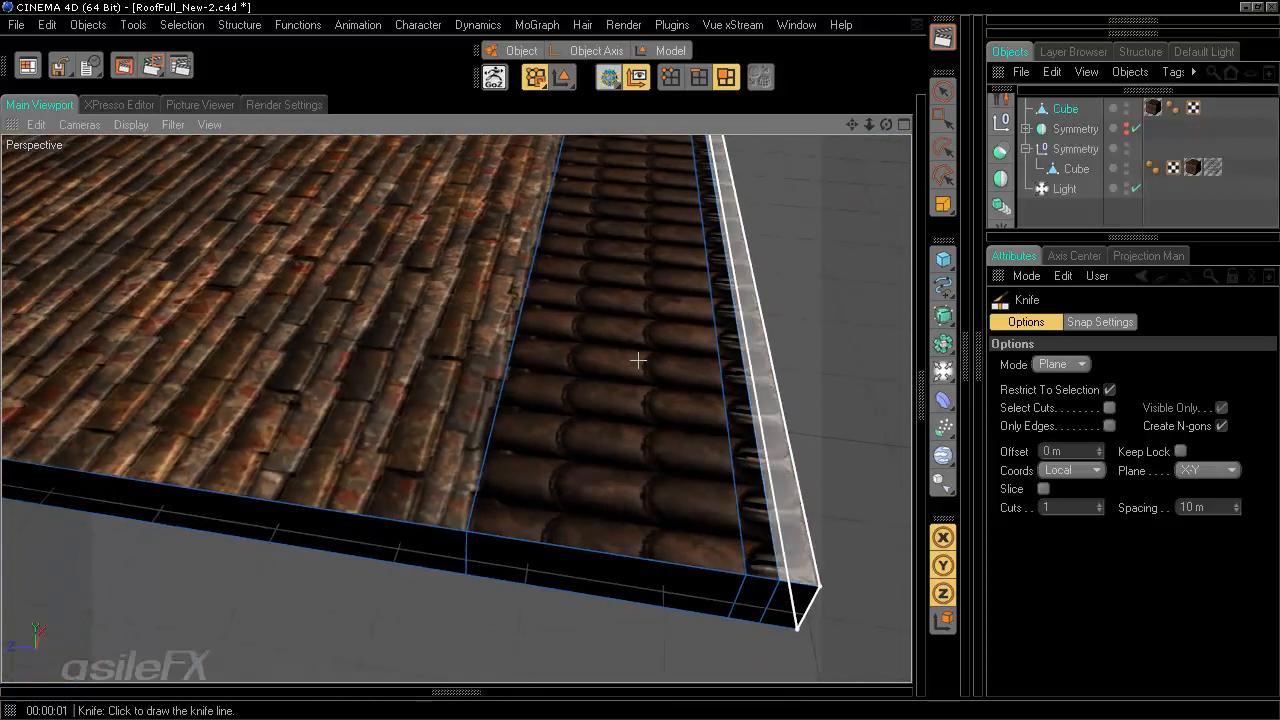
pyautogui.keyDown('alt'); pyautogui.moveTo(643, 363); pyautogui.dragTo(646, 357); pyautogui.keyUp('alt')
pyautogui.keyDown('alt'); pyautogui.moveTo(646, 357); pyautogui.dragTo(636, 371, button='middle'); pyautogui.keyUp('alt')
pyautogui.click(1184, 470)
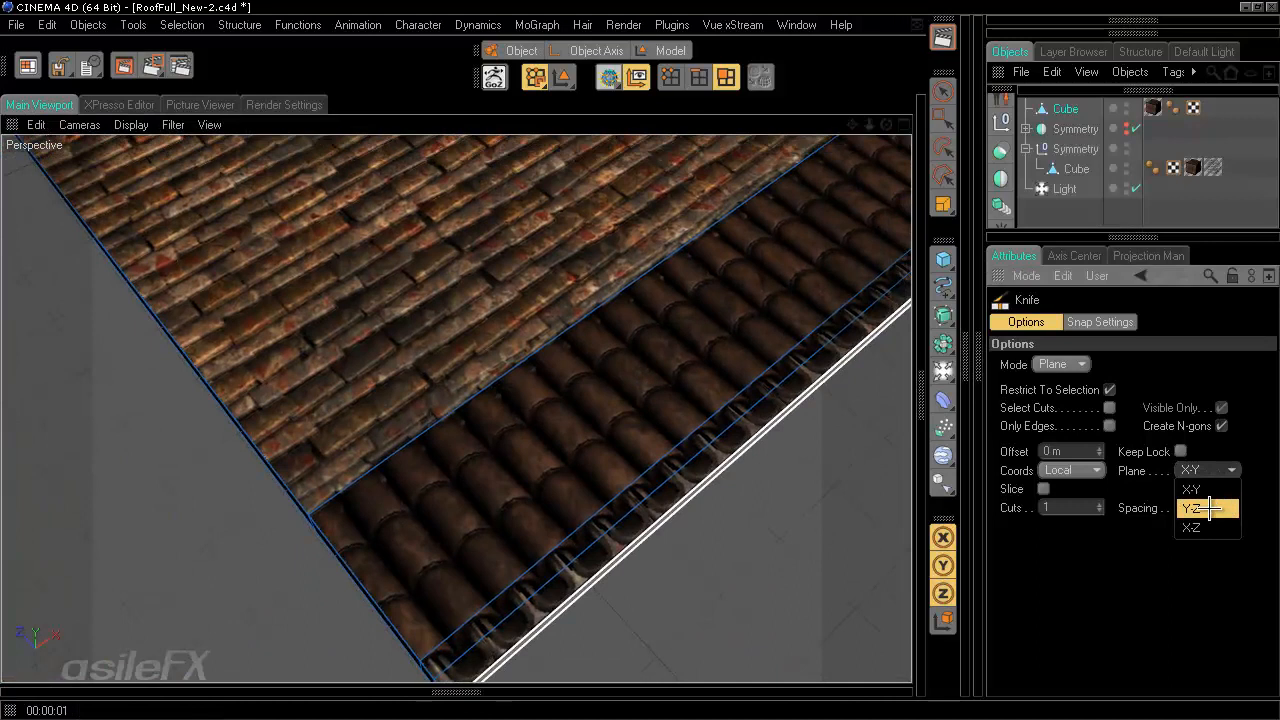
pyautogui.click(1207, 508)
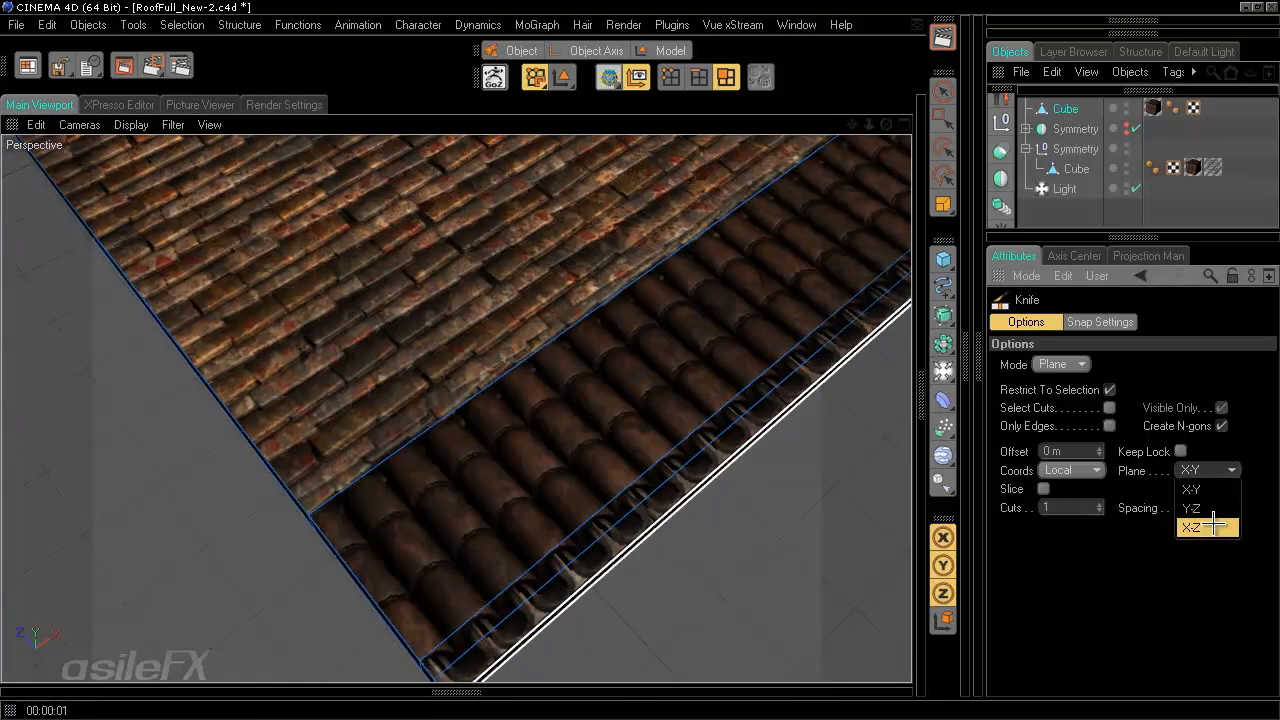
pyautogui.click(1211, 526)
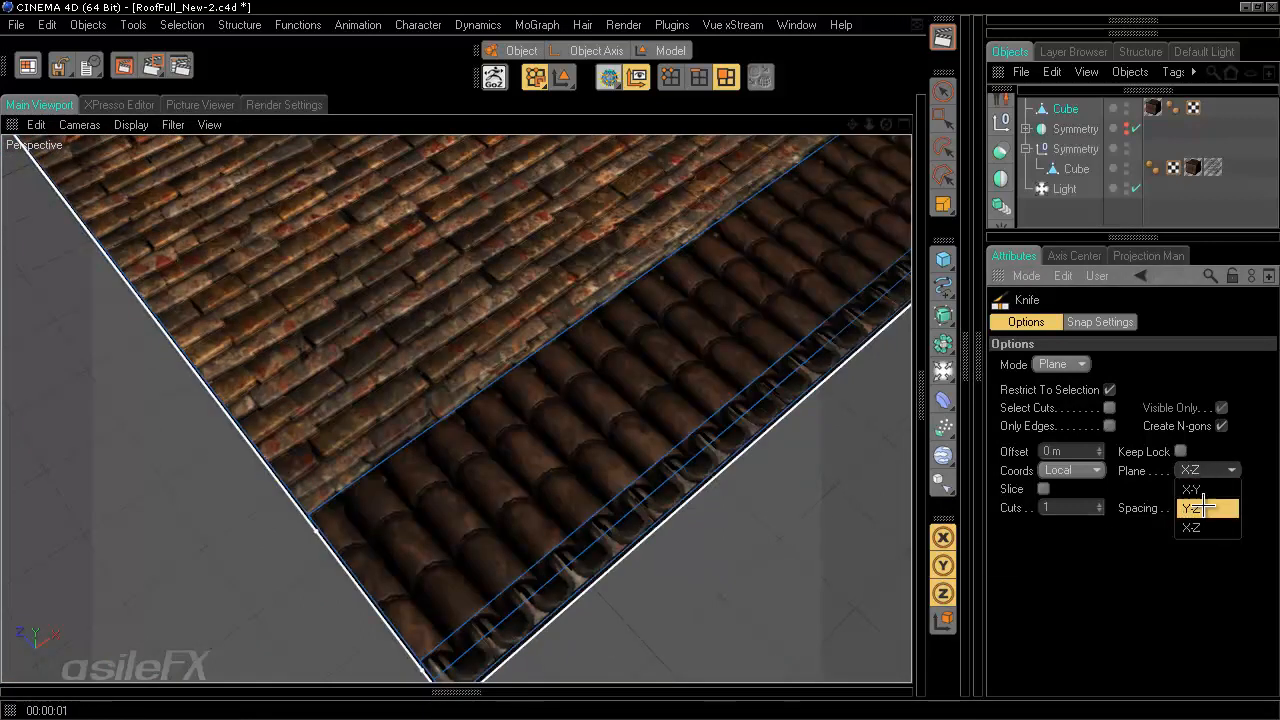
pyautogui.click(1204, 508)
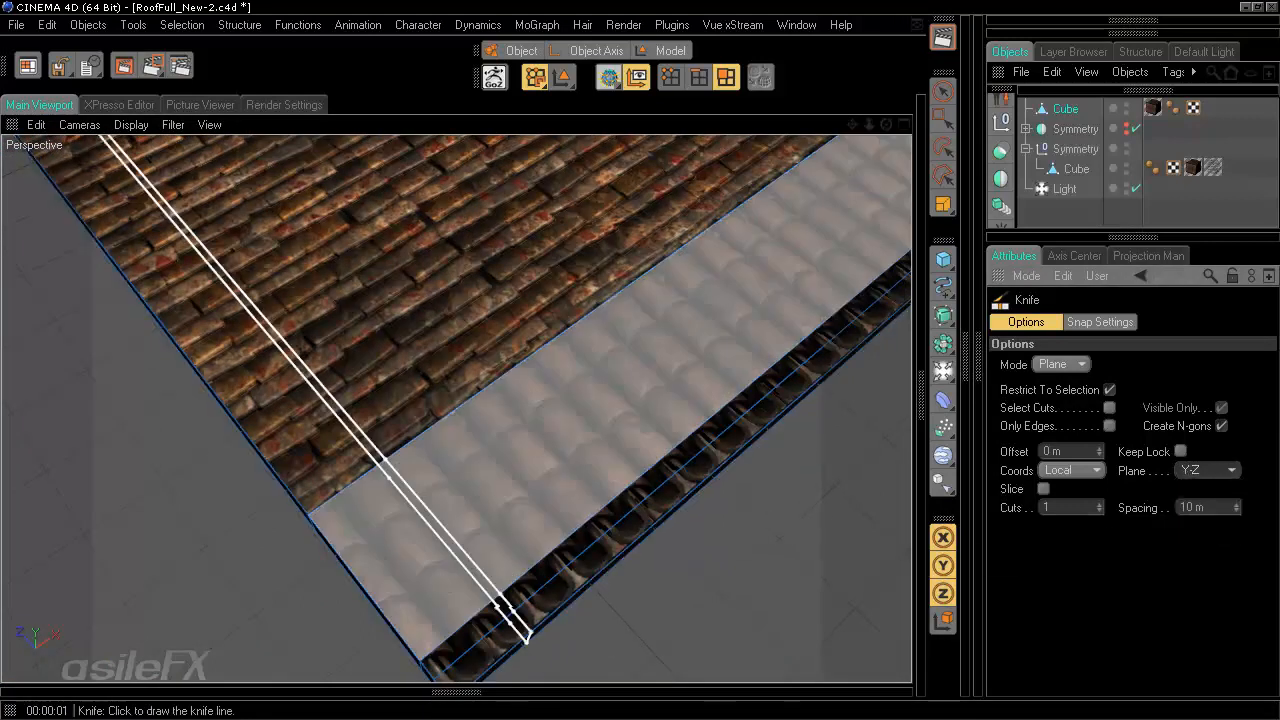
pyautogui.click(412, 611)
# - Examine the slab's cut edges and borders from several angles with Live Selection active
pyautogui.moveTo(697, 508)
pyautogui.keyDown('alt'); pyautogui.mouseDown(button='middle')
pyautogui.moveTo(657, 340)
pyautogui.moveTo(640, 364)
pyautogui.moveTo(696, 504)
pyautogui.mouseUp(button='middle'); pyautogui.keyUp('alt')
pyautogui.keyDown('alt'); pyautogui.moveTo(606, 436); pyautogui.dragTo(640, 354); pyautogui.keyUp('alt')
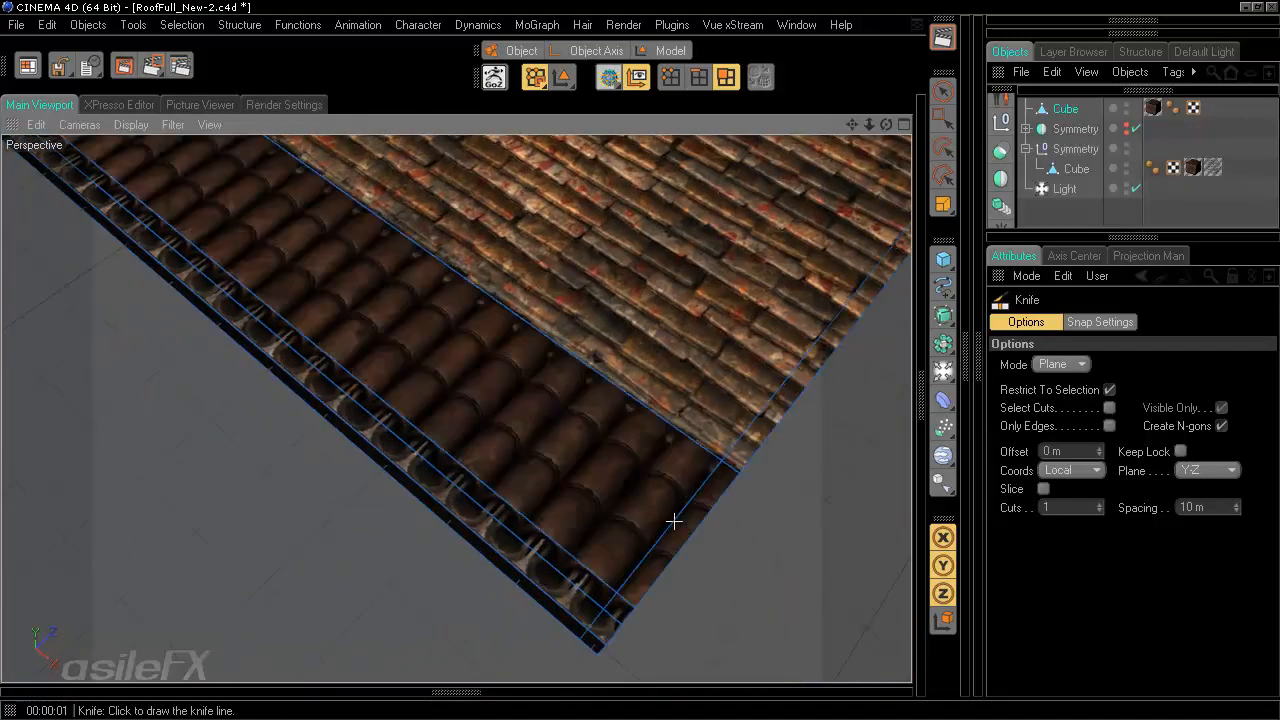
pyautogui.moveTo(732, 576)
pyautogui.keyDown('alt'); pyautogui.mouseDown(button='middle')
pyautogui.moveTo(634, 360)
pyautogui.moveTo(726, 571)
pyautogui.mouseUp(button='middle'); pyautogui.keyUp('alt')
pyautogui.keyDown('alt'); pyautogui.moveTo(726, 571); pyautogui.dragTo(729, 509); pyautogui.keyUp('alt')
pyautogui.keyDown('alt'); pyautogui.moveTo(729, 509); pyautogui.dragTo(638, 360, button='middle'); pyautogui.keyUp('alt')
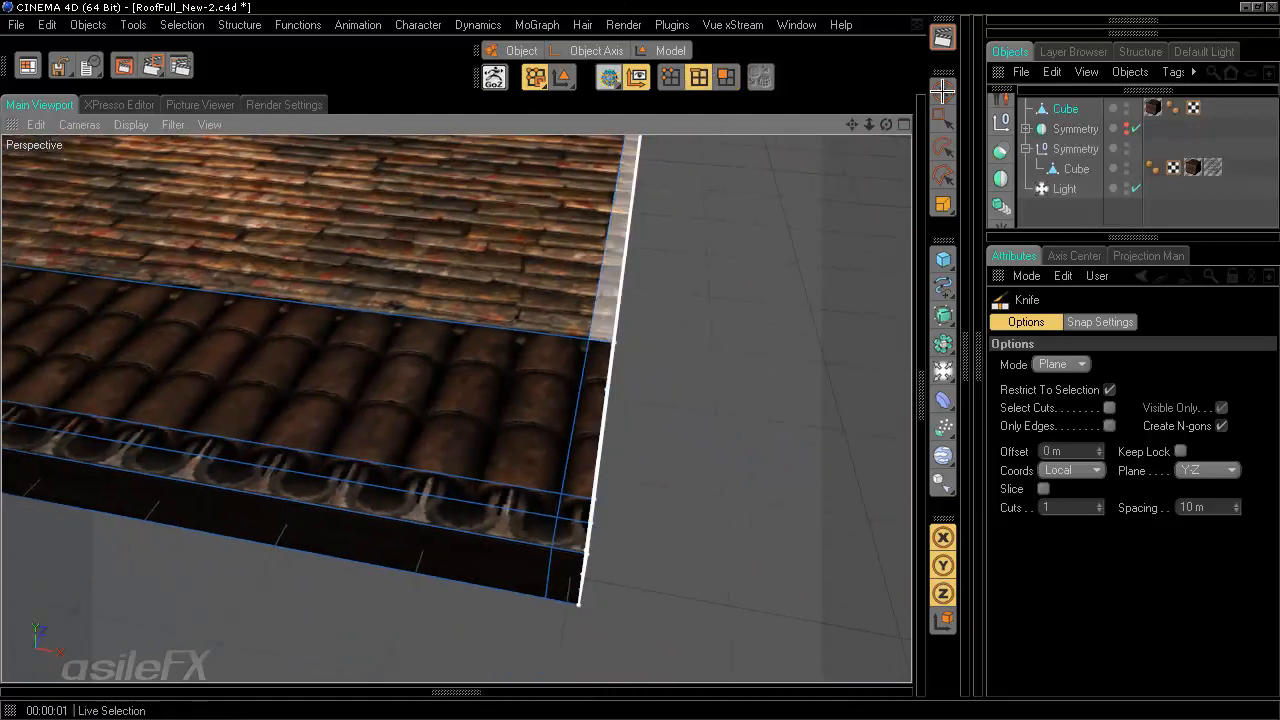
pyautogui.click(942, 92)
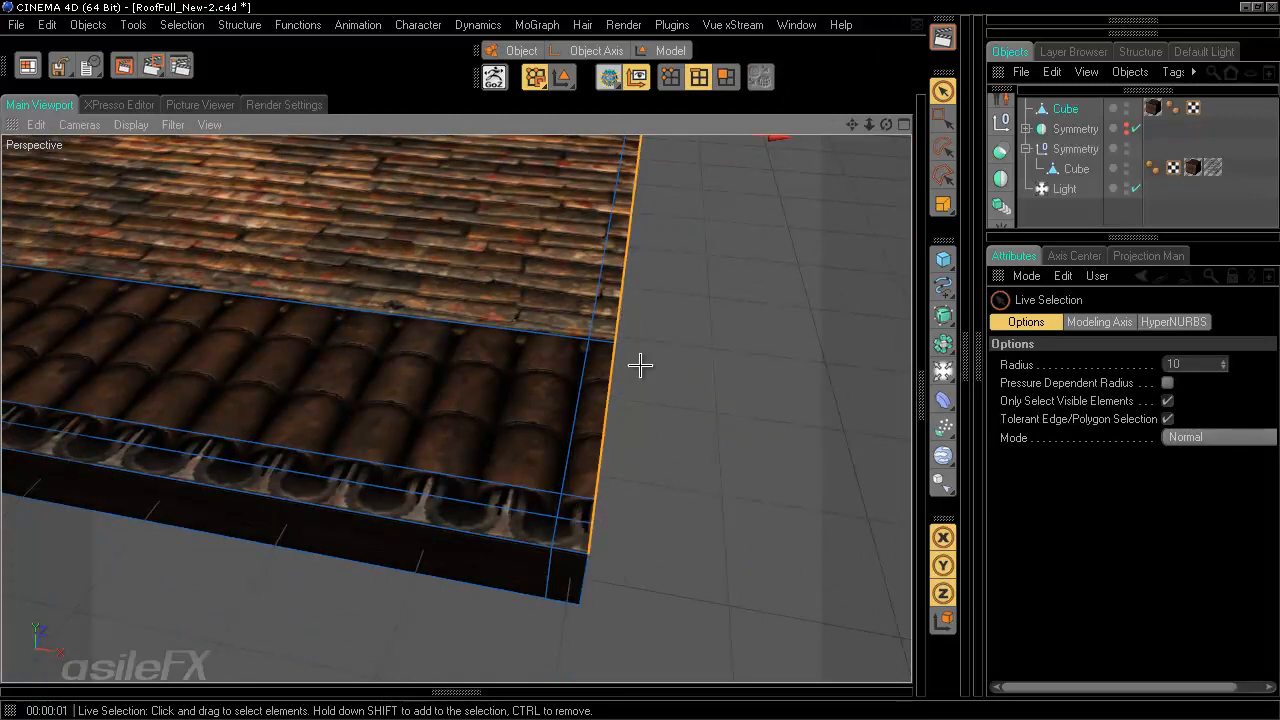
pyautogui.keyDown('alt'); pyautogui.moveTo(640, 365); pyautogui.dragTo(720, 291); pyautogui.keyUp('alt')
pyautogui.keyDown('alt'); pyautogui.moveTo(720, 291); pyautogui.dragTo(640, 350, button='right'); pyautogui.keyUp('alt')
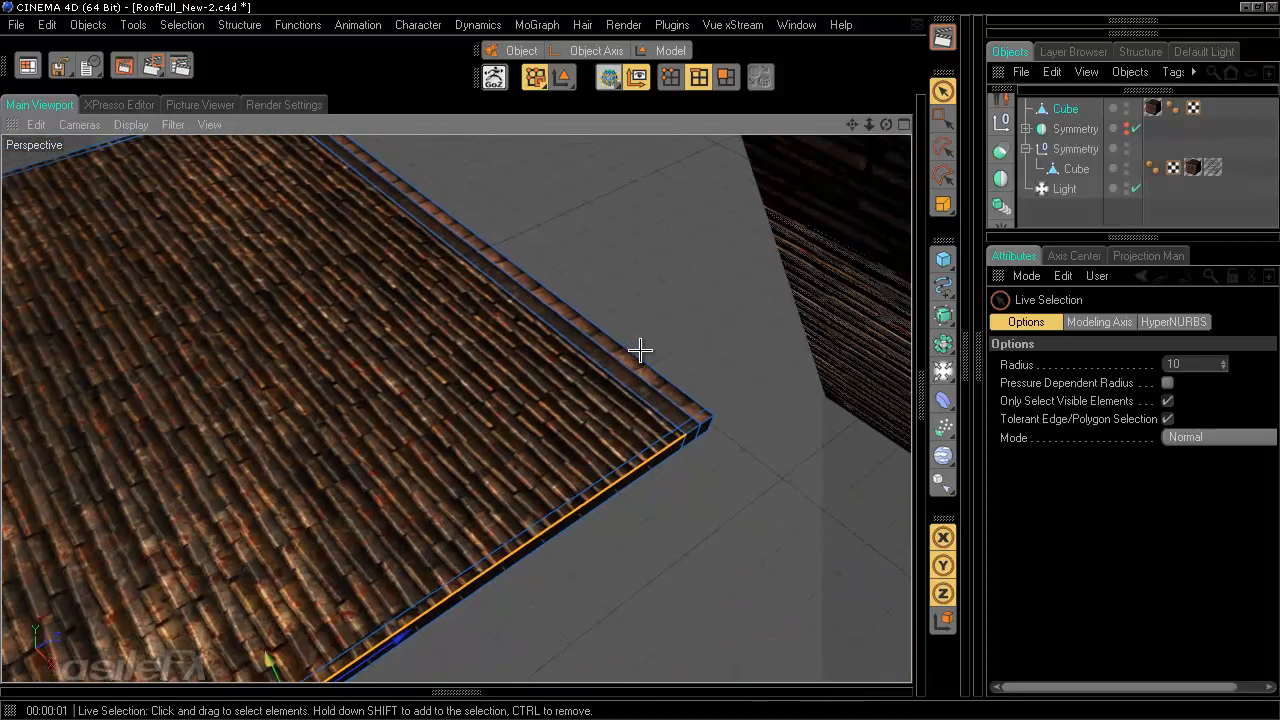
pyautogui.keyDown('alt'); pyautogui.moveTo(640, 350); pyautogui.dragTo(709, 280, button='middle'); pyautogui.keyUp('alt')
pyautogui.keyDown('alt'); pyautogui.moveTo(709, 280); pyautogui.dragTo(720, 280, button='right'); pyautogui.keyUp('alt')
pyautogui.keyDown('alt'); pyautogui.moveTo(720, 280); pyautogui.dragTo(533, 365, button='middle'); pyautogui.keyUp('alt')
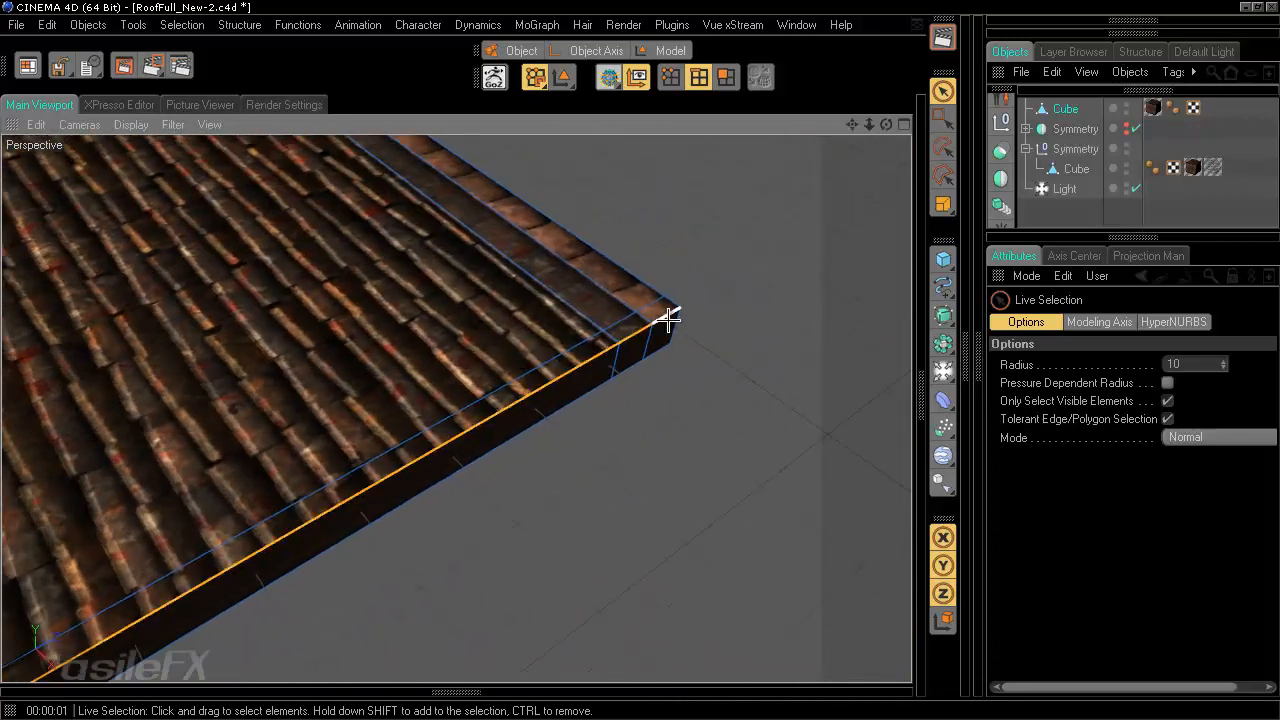
pyautogui.keyDown('alt'); pyautogui.moveTo(646, 360); pyautogui.dragTo(179, 454); pyautogui.keyUp('alt')
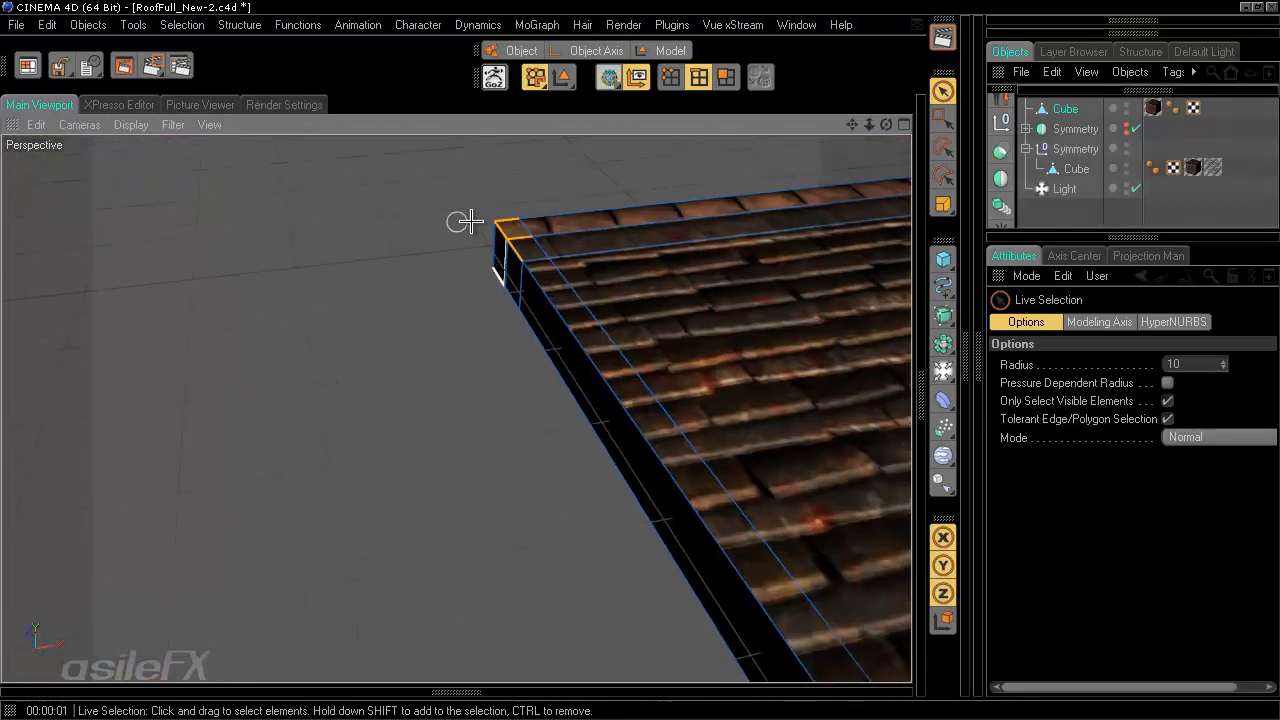
pyautogui.keyDown('alt'); pyautogui.moveTo(825, 624); pyautogui.dragTo(543, 380); pyautogui.keyUp('alt')
pyautogui.scroll(-2, 619, 531)
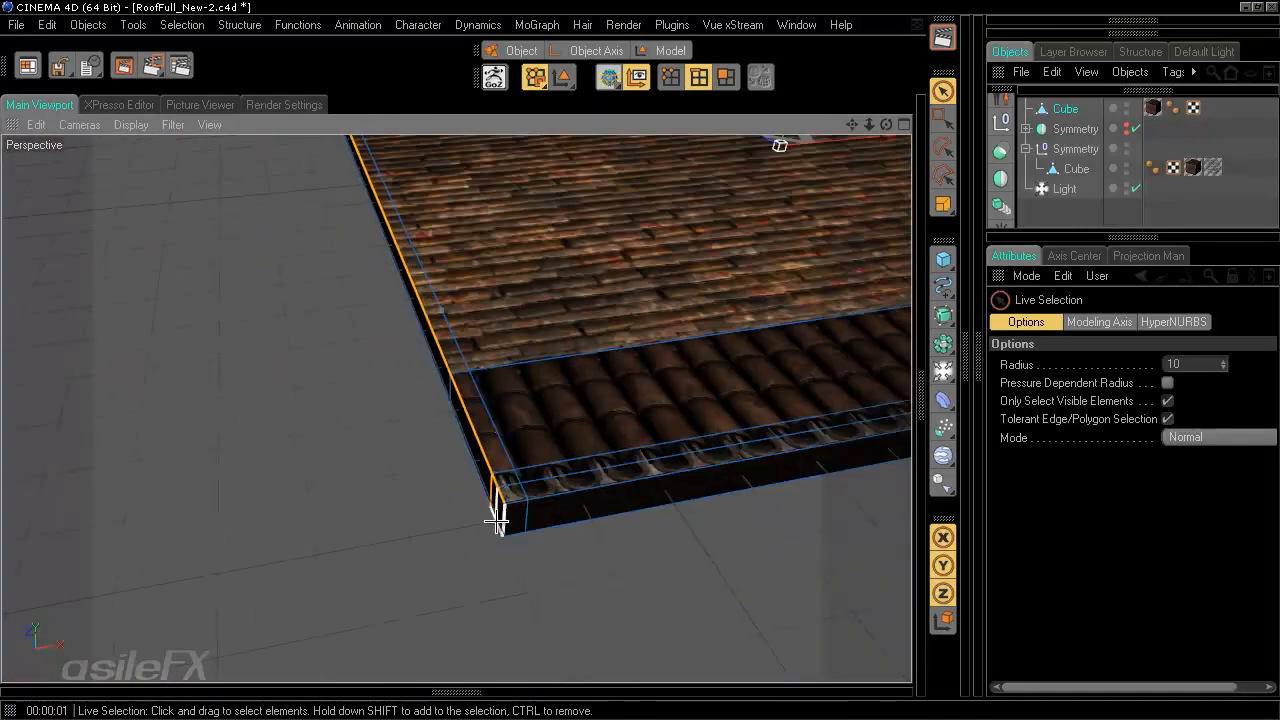
pyautogui.scroll(3, 600, 491)
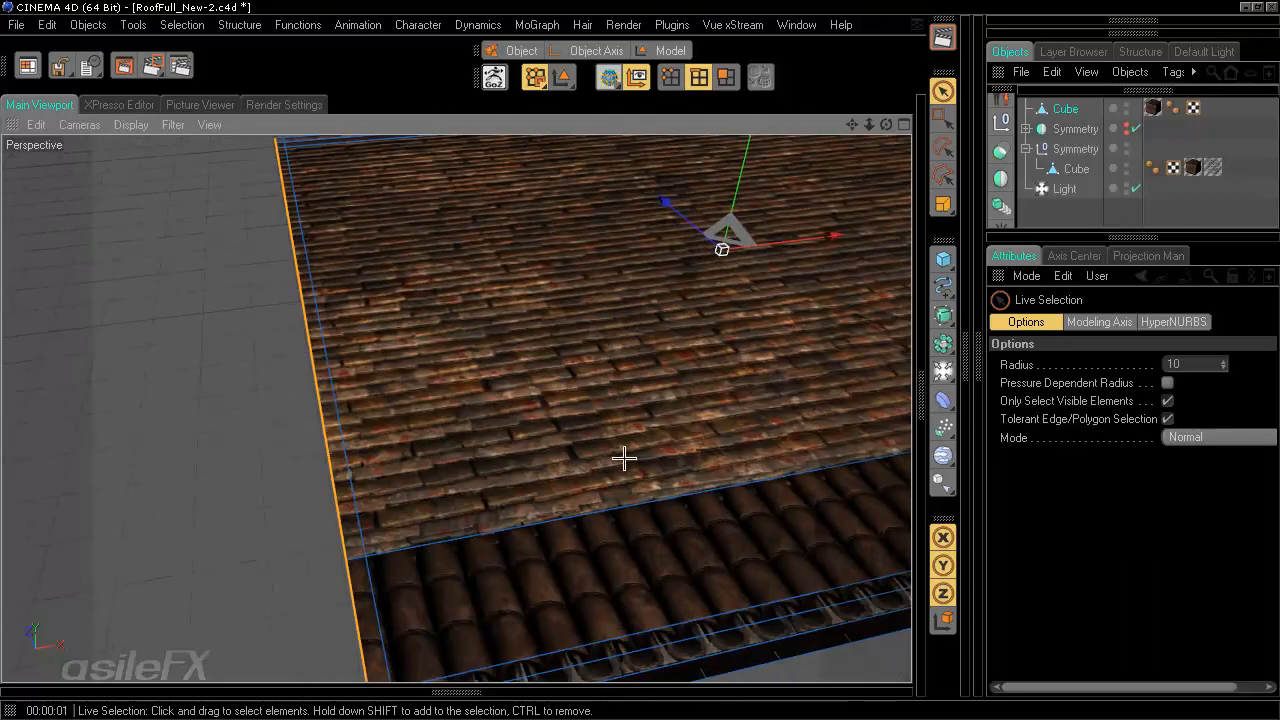
# - Select the slab's long outer edge and move it up by about 2.2
pyautogui.press('t')
pyautogui.press('e')
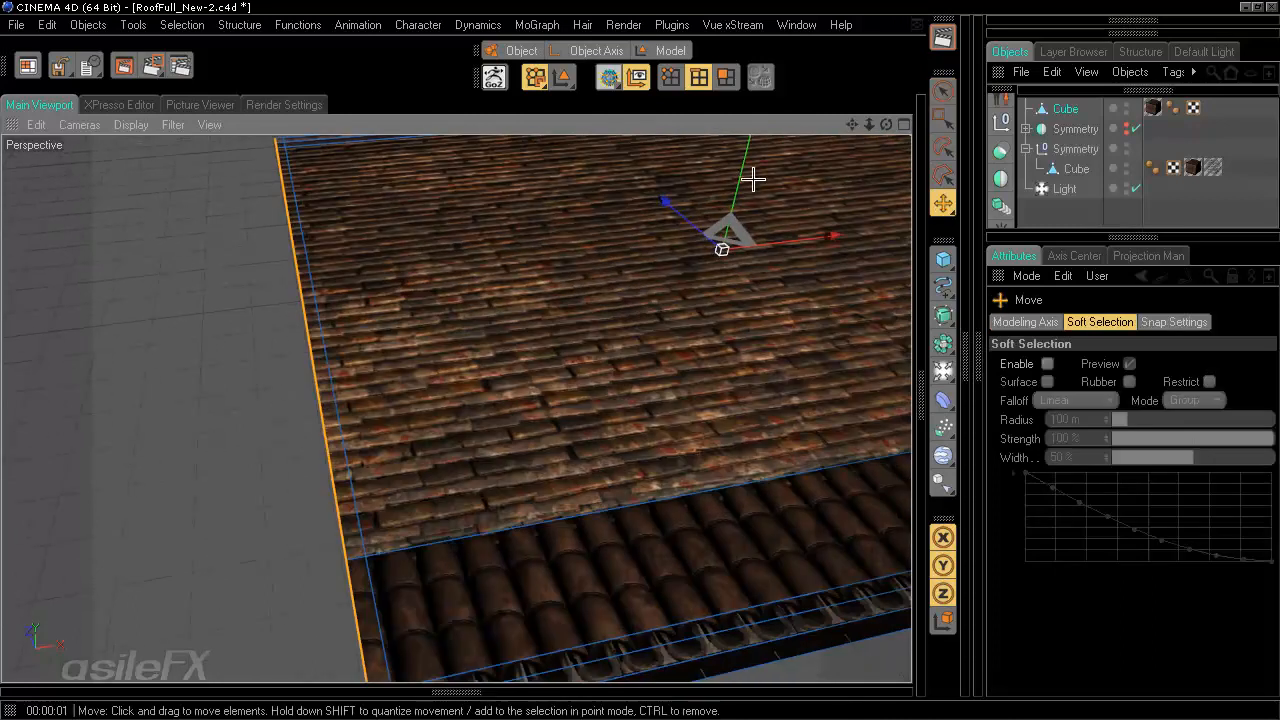
pyautogui.keyDown('alt'); pyautogui.moveTo(676, 297); pyautogui.dragTo(640, 357); pyautogui.keyUp('alt')
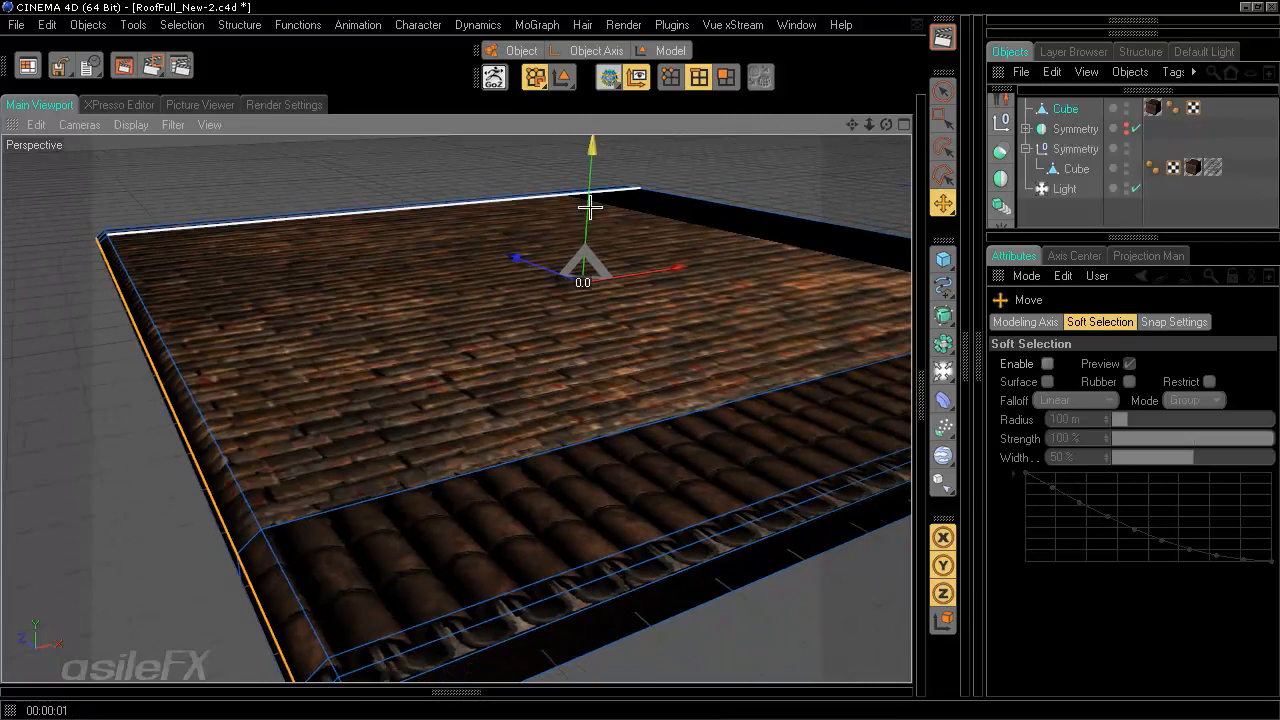
pyautogui.moveTo(590, 207); pyautogui.dragTo(608, 407)
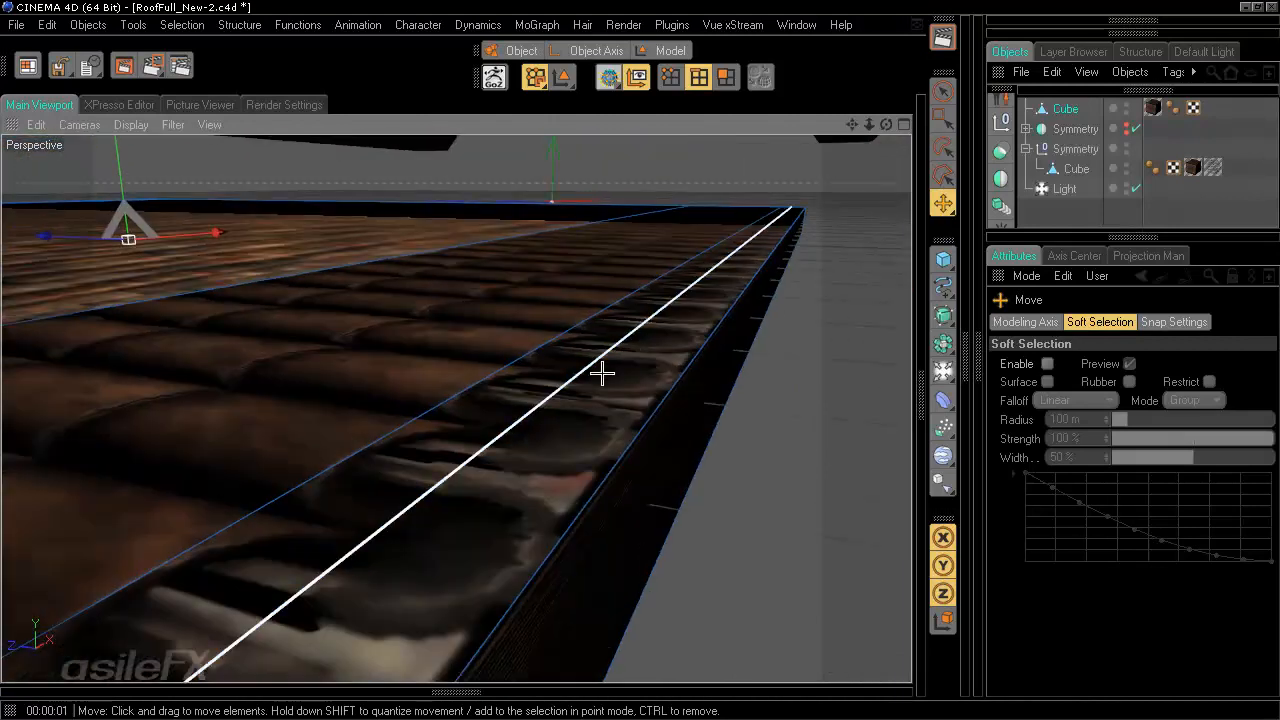
pyautogui.click(602, 373)
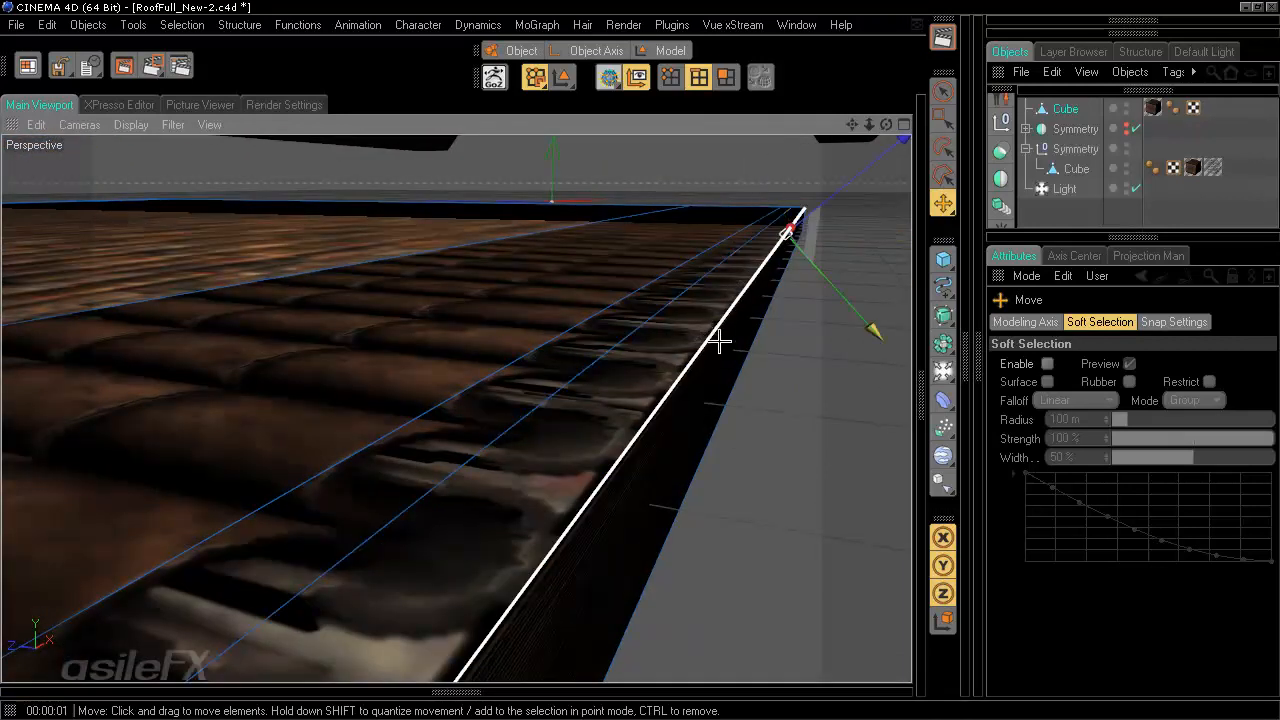
pyautogui.keyDown('shift'); pyautogui.click(647, 314); pyautogui.keyUp('shift')
pyautogui.moveTo(782, 150); pyautogui.dragTo(640, 357)
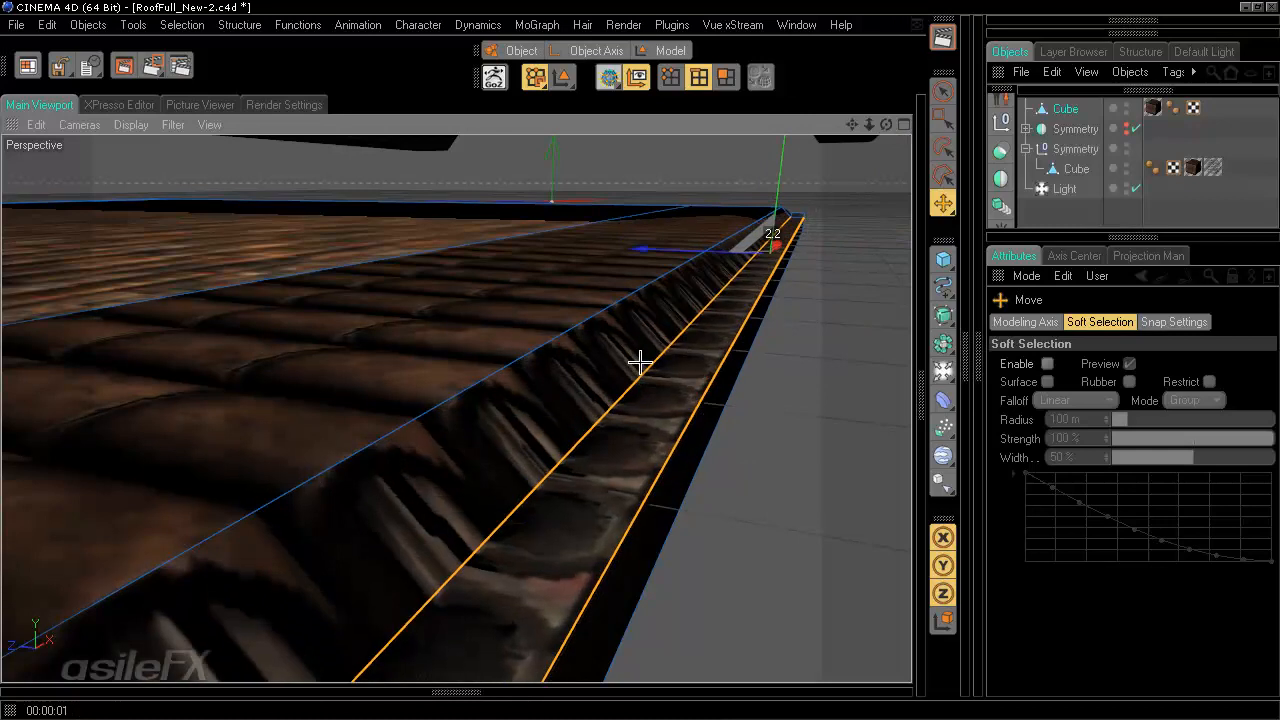
pyautogui.moveTo(702, 255); pyautogui.dragTo(811, 197)
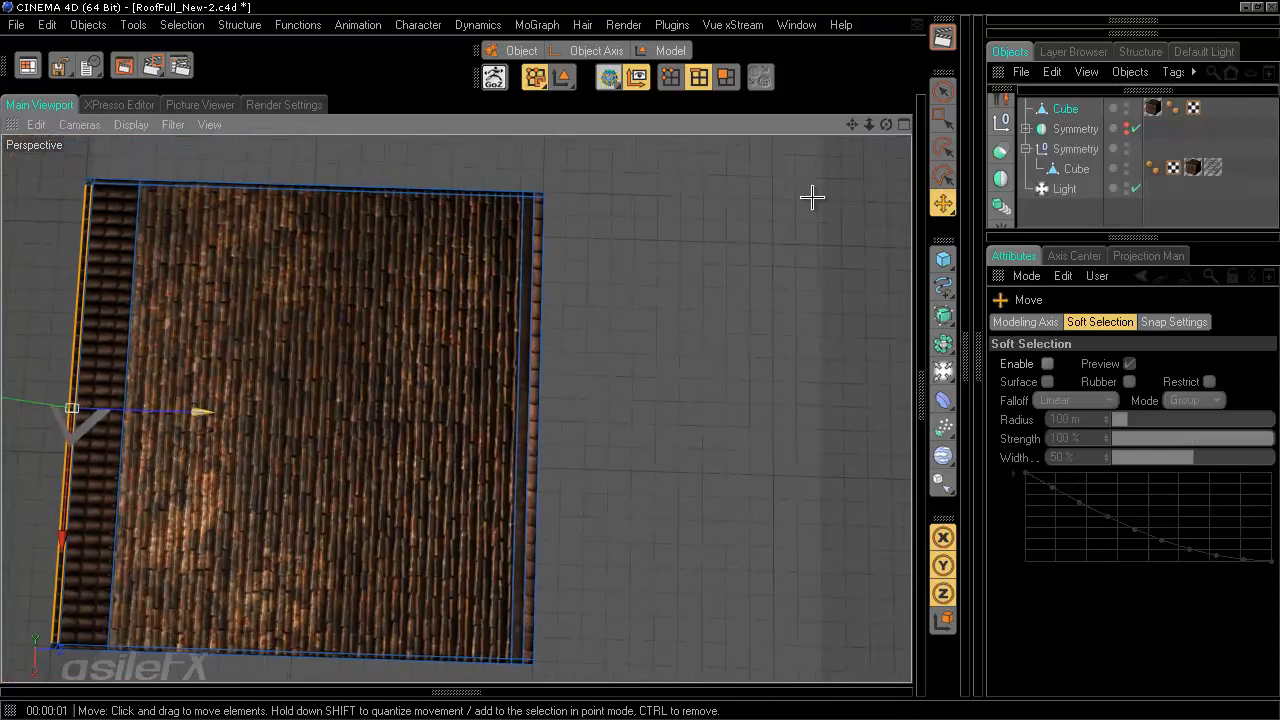
# - Select the slab's far border edges with Rectangle Selection and raise them to slope the slab like a roof
pyautogui.click(942, 116)
pyautogui.keyDown('alt'); pyautogui.moveTo(676, 333); pyautogui.dragTo(518, 258); pyautogui.keyUp('alt')
pyautogui.moveTo(620, 418); pyautogui.dragTo(690, 682)
pyautogui.keyDown('alt'); pyautogui.moveTo(650, 349); pyautogui.dragTo(543, 343); pyautogui.keyUp('alt')
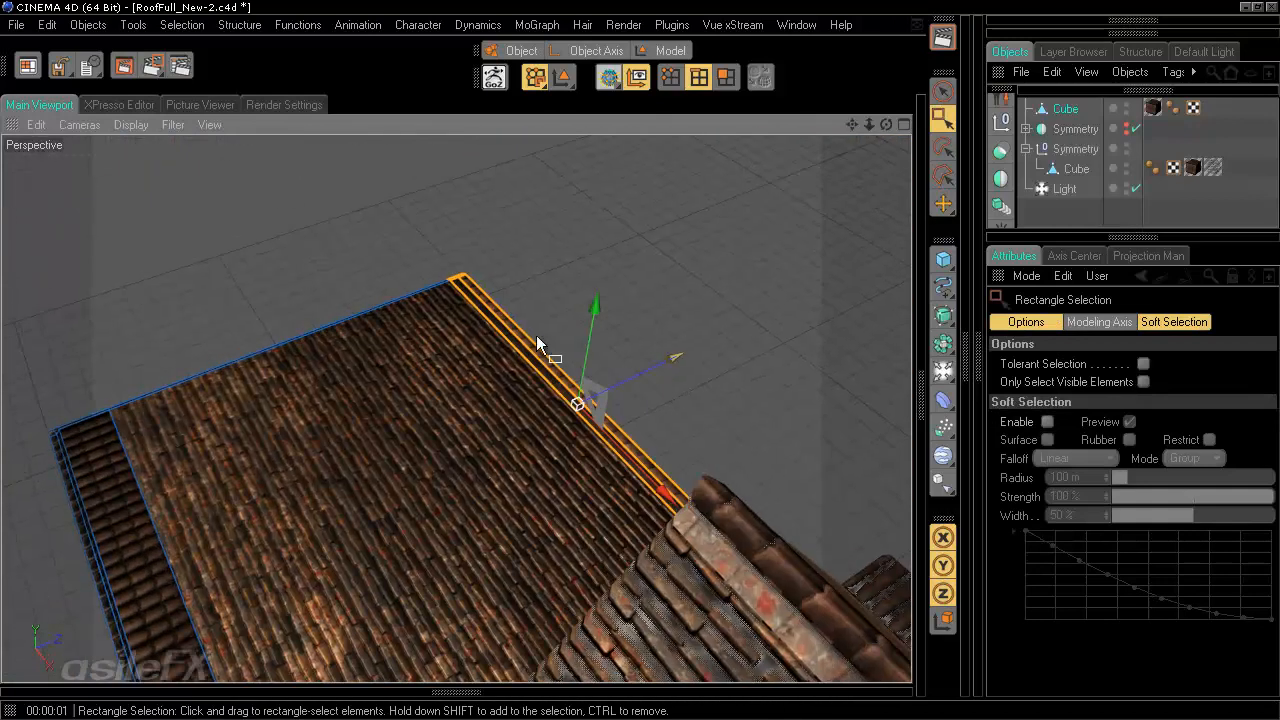
pyautogui.moveTo(596, 302); pyautogui.dragTo(626, 140)
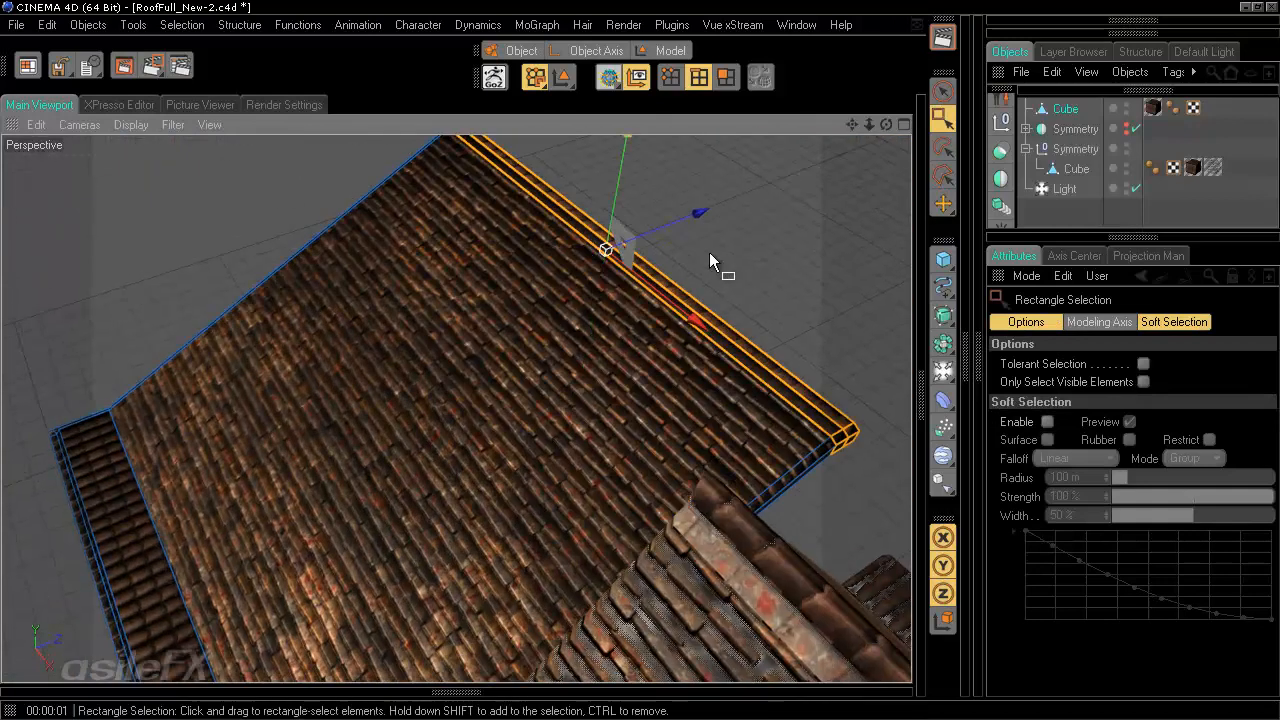
pyautogui.moveTo(708, 206); pyautogui.dragTo(607, 249)
pyautogui.keyDown('alt'); pyautogui.moveTo(639, 362); pyautogui.dragTo(637, 397); pyautogui.keyUp('alt')
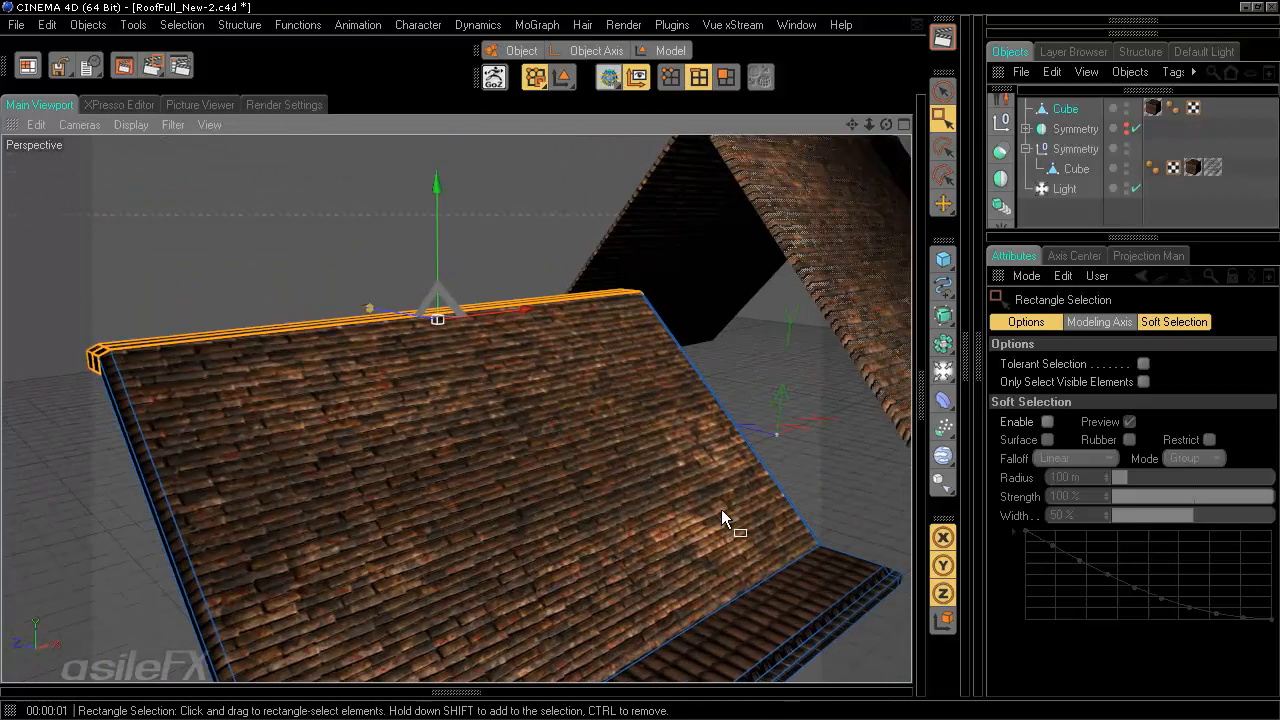
# - Select the slab's lower rim edge and move it downward along the slope
pyautogui.keyDown('alt'); pyautogui.moveTo(721, 509); pyautogui.dragTo(340, 363); pyautogui.keyUp('alt')
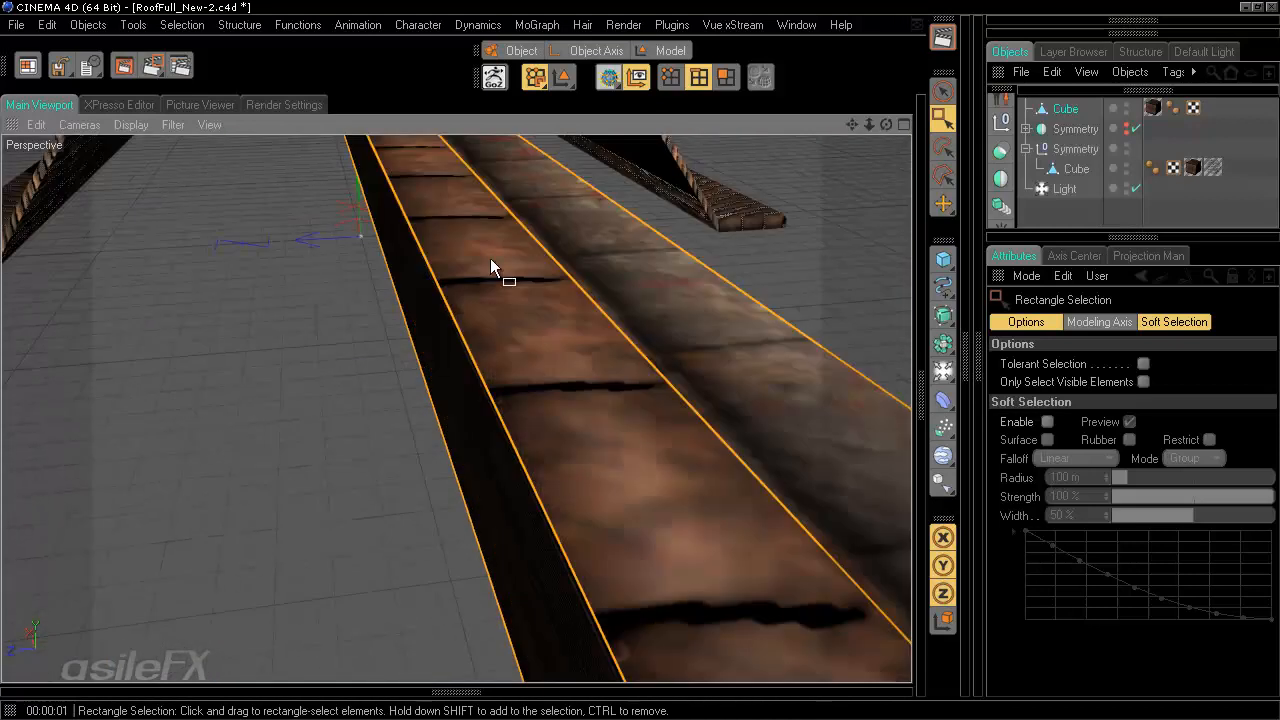
pyautogui.keyDown('alt'); pyautogui.moveTo(490, 268); pyautogui.dragTo(620, 150); pyautogui.keyUp('alt')
pyautogui.click(943, 91)
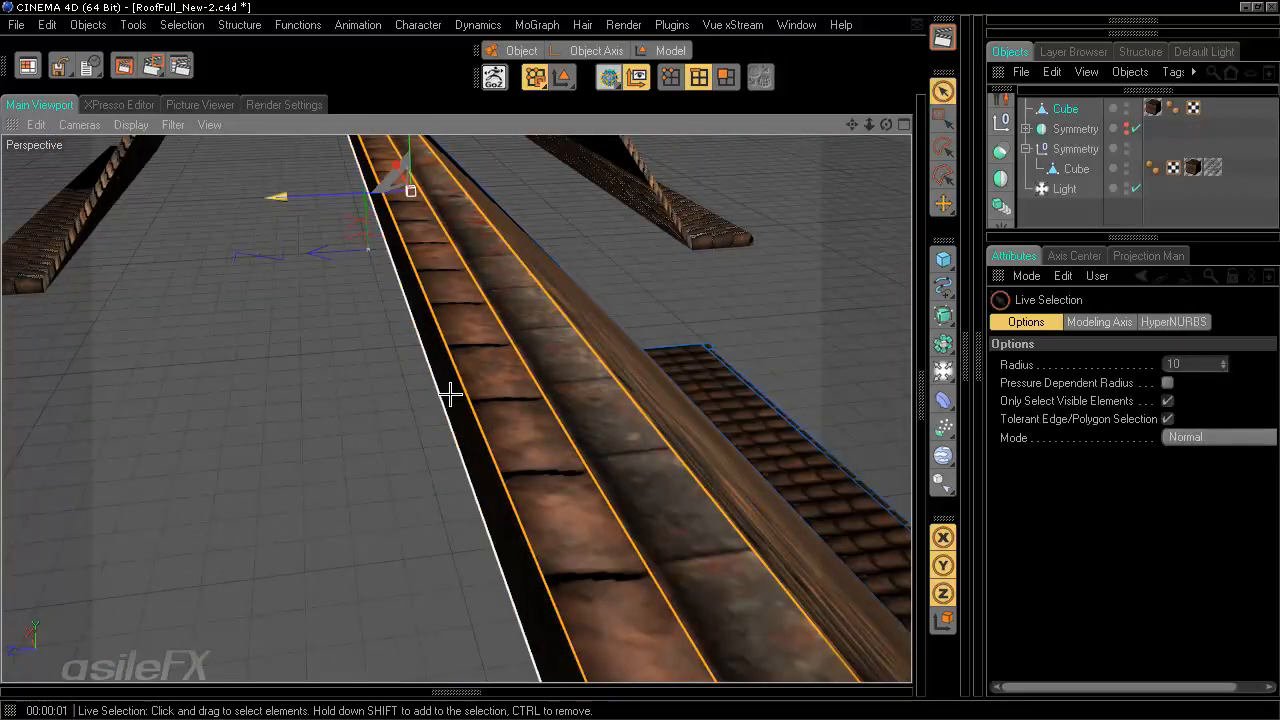
pyautogui.keyDown('alt'); pyautogui.moveTo(446, 506); pyautogui.dragTo(497, 337); pyautogui.keyUp('alt')
pyautogui.press('e')
pyautogui.moveTo(463, 264); pyautogui.dragTo(487, 363)
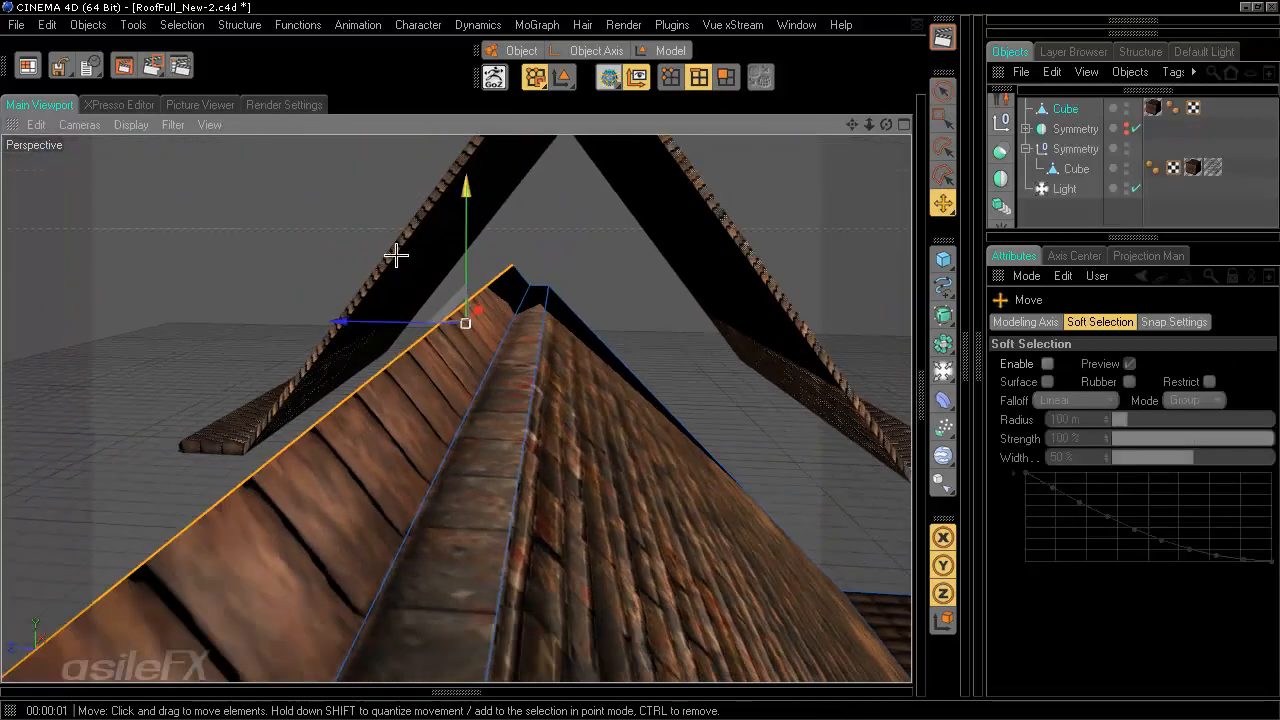
# - Select the slab's ridge edge and orbit around the roof to examine both slopes from several angles
pyautogui.moveTo(458, 228); pyautogui.dragTo(640, 360)
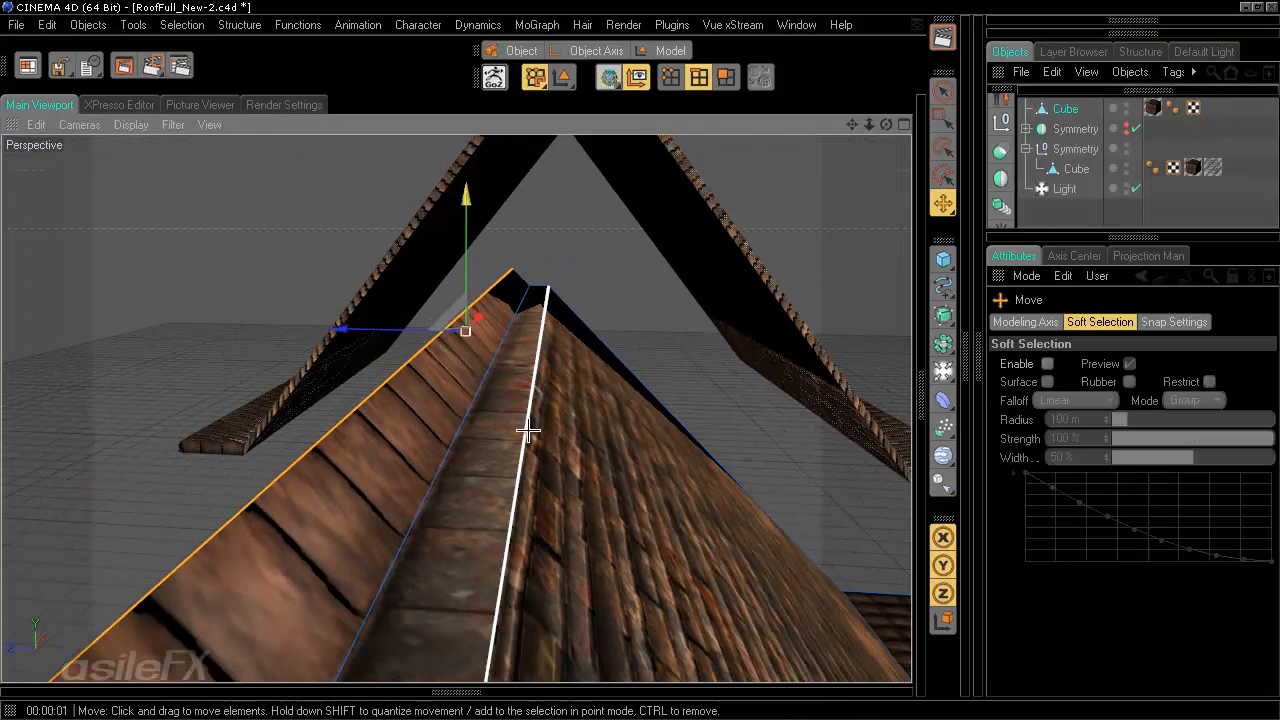
pyautogui.click(523, 339)
pyautogui.moveTo(574, 203); pyautogui.dragTo(606, 311)
pyautogui.keyDown('alt'); pyautogui.moveTo(657, 366); pyautogui.dragTo(631, 366); pyautogui.keyUp('alt')
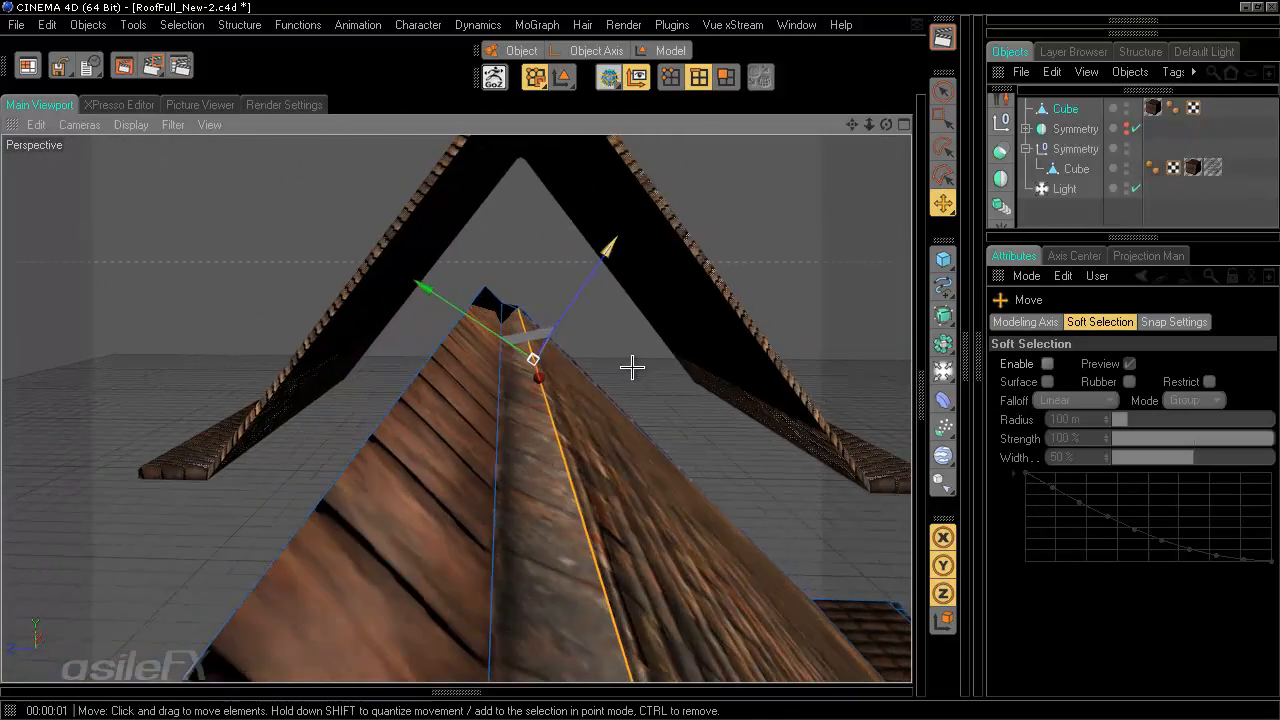
pyautogui.click(649, 334)
pyautogui.keyDown('alt'); pyautogui.moveTo(366, 477); pyautogui.dragTo(626, 369, button='right'); pyautogui.keyUp('alt')
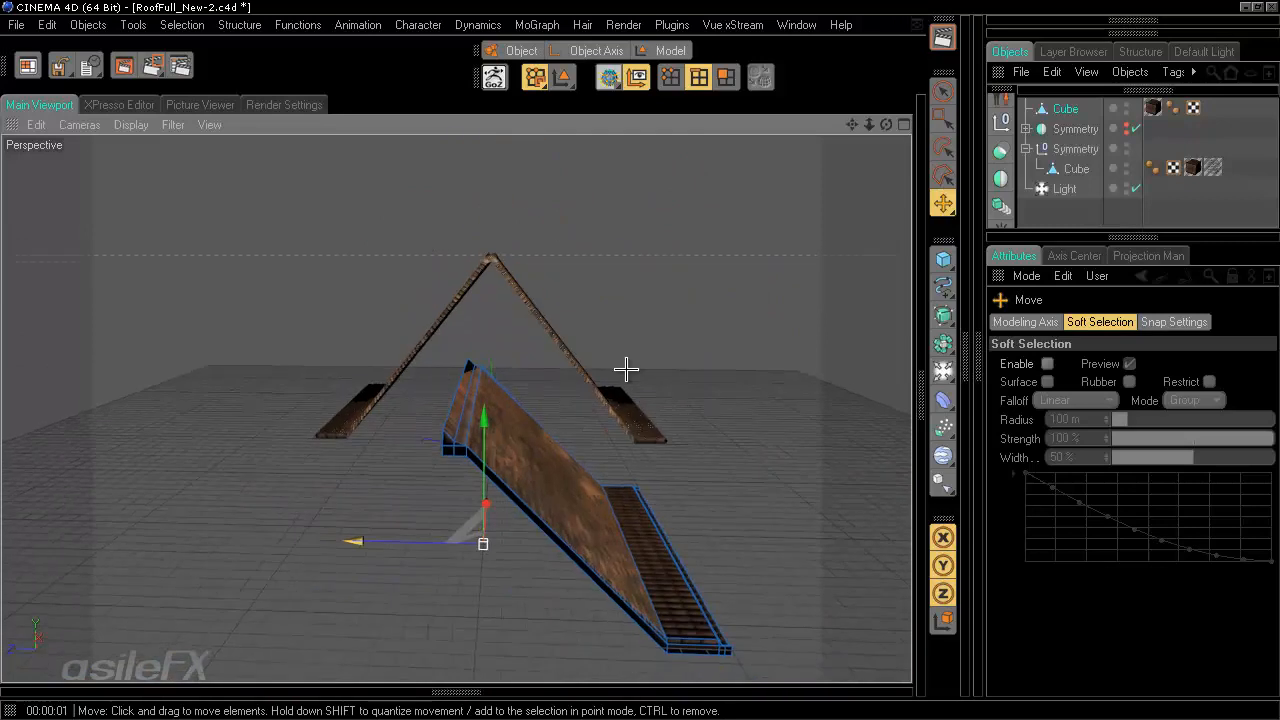
pyautogui.keyDown('alt'); pyautogui.moveTo(626, 369); pyautogui.dragTo(640, 359); pyautogui.keyUp('alt')
pyautogui.keyDown('alt'); pyautogui.moveTo(640, 359); pyautogui.dragTo(663, 482, button='middle'); pyautogui.keyUp('alt')
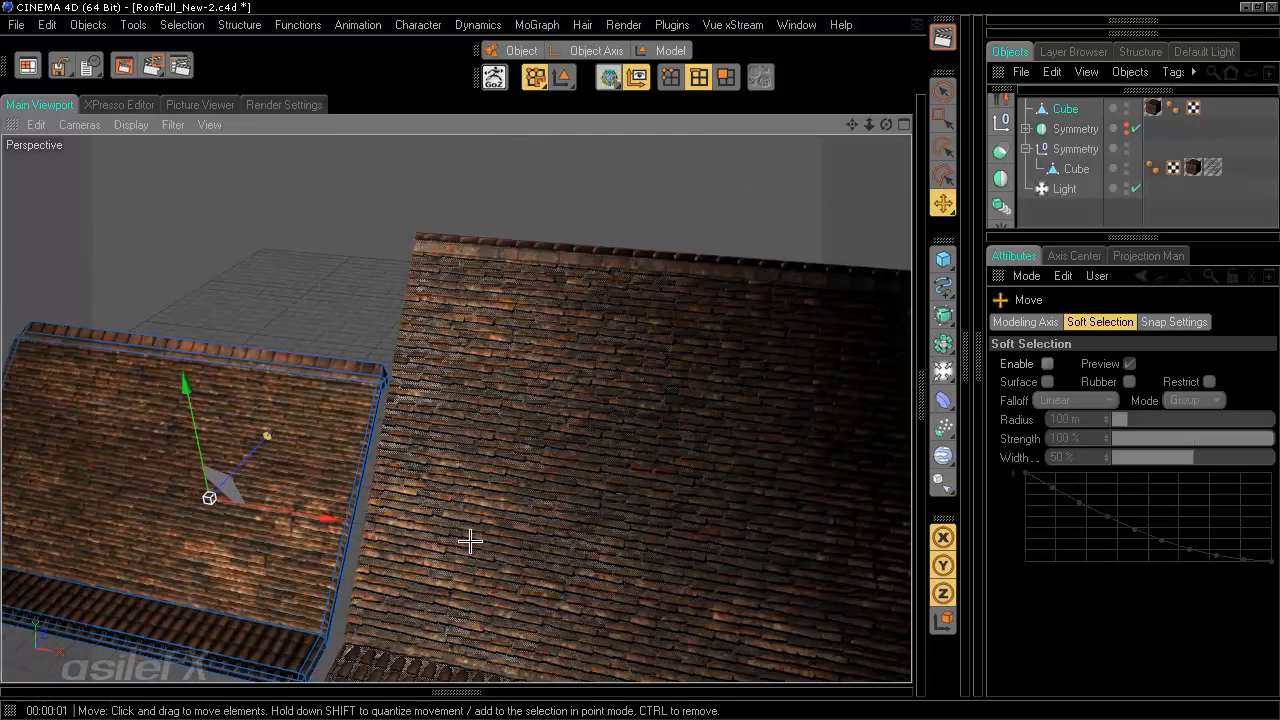
pyautogui.keyDown('alt'); pyautogui.moveTo(640, 359); pyautogui.dragTo(640, 361); pyautogui.keyUp('alt')
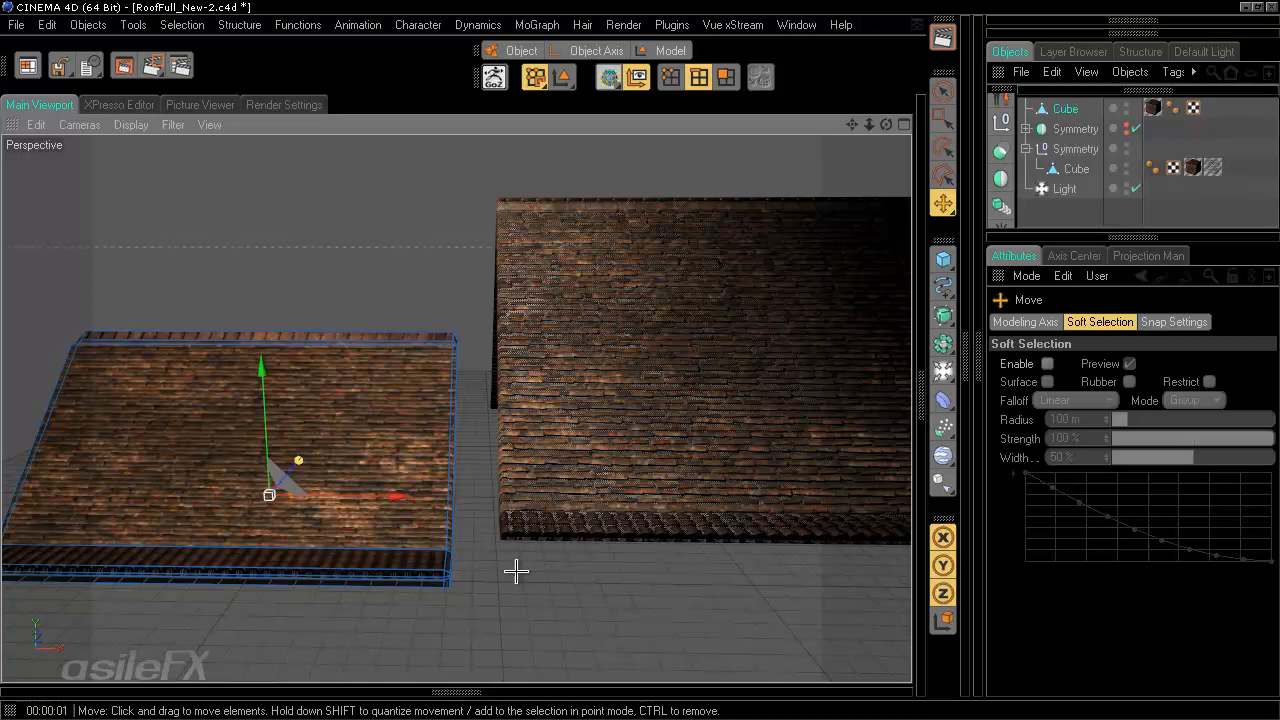
pyautogui.keyDown('alt'); pyautogui.moveTo(516, 571); pyautogui.dragTo(640, 456); pyautogui.keyUp('alt')
pyautogui.keyDown('alt'); pyautogui.moveTo(714, 419); pyautogui.dragTo(640, 360); pyautogui.keyUp('alt')
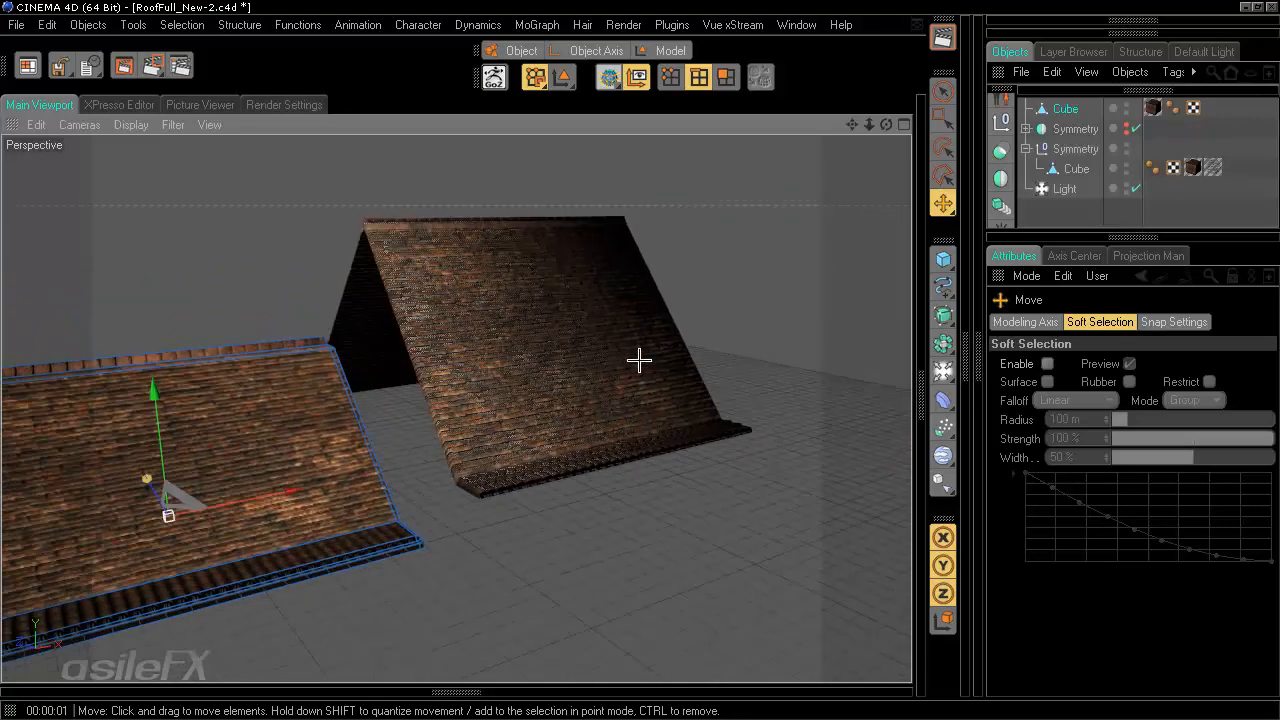
# - Select the mirrored Cube under the second Symmetry and zoom in to examine its lower eave edge
pyautogui.click(1076, 171)
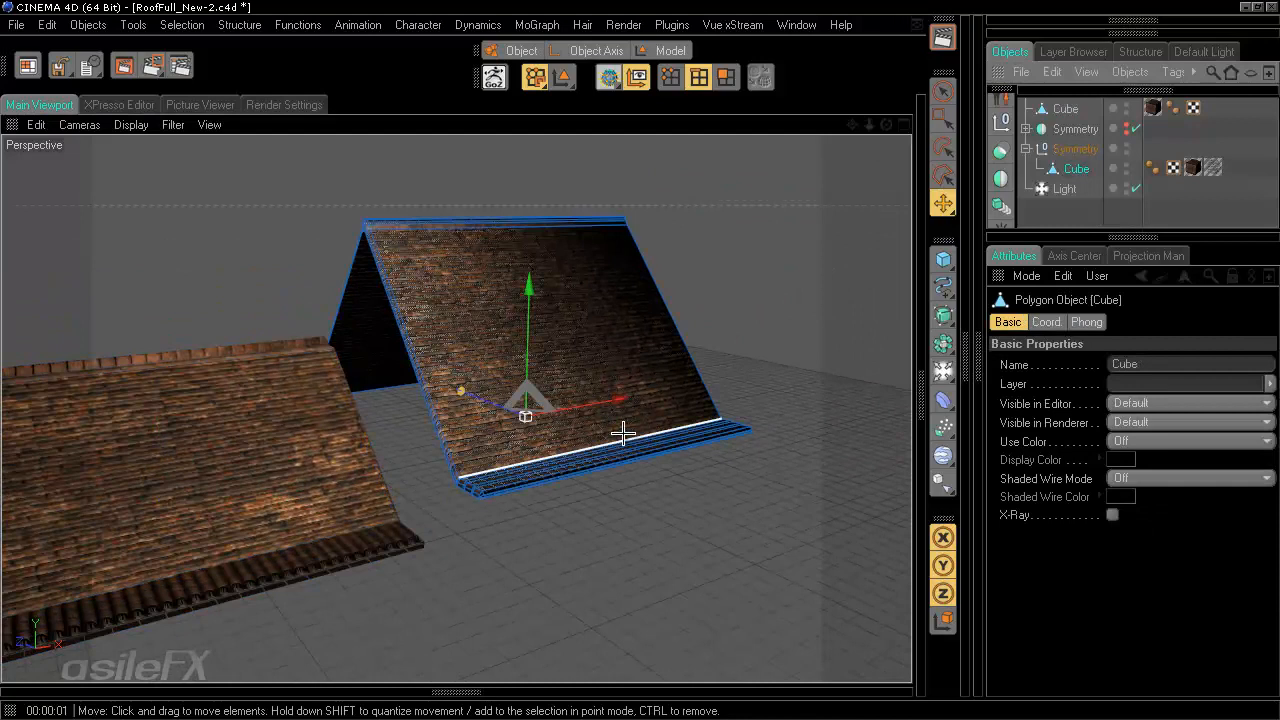
pyautogui.keyDown('alt'); pyautogui.moveTo(620, 434); pyautogui.dragTo(740, 434, button='right'); pyautogui.keyUp('alt')
pyautogui.keyDown('alt'); pyautogui.moveTo(657, 560); pyautogui.dragTo(600, 441, button='middle'); pyautogui.keyUp('alt')
pyautogui.keyDown('alt'); pyautogui.moveTo(600, 590); pyautogui.dragTo(600, 550); pyautogui.keyUp('alt')
pyautogui.keyDown('alt'); pyautogui.moveTo(600, 550); pyautogui.dragTo(665, 546, button='right'); pyautogui.keyUp('alt')
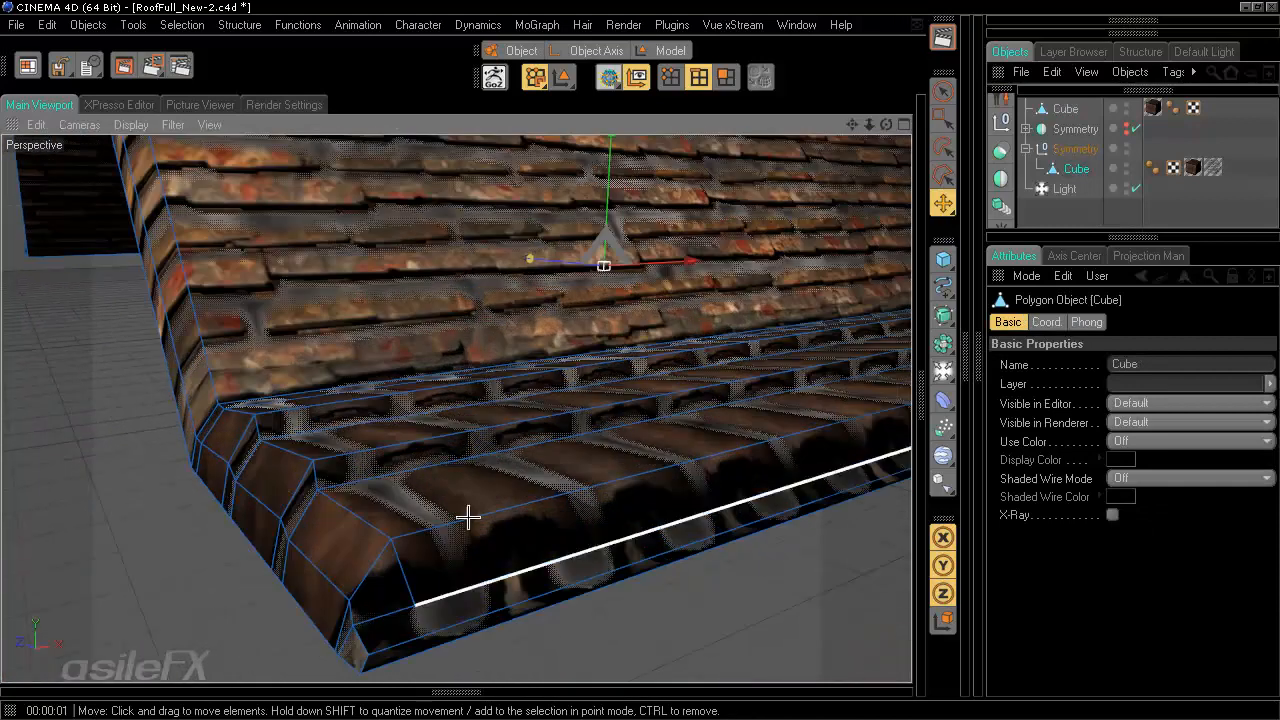
pyautogui.keyDown('alt'); pyautogui.moveTo(414, 480); pyautogui.dragTo(594, 388); pyautogui.keyUp('alt')
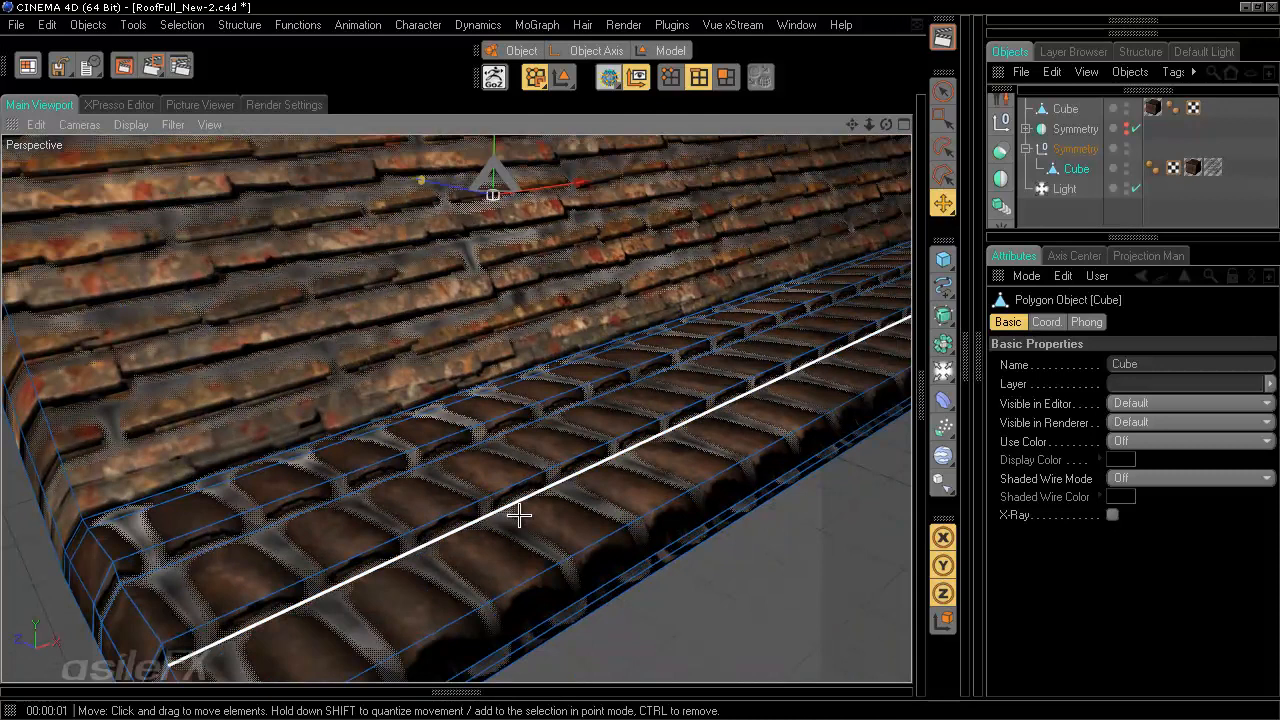
pyautogui.moveTo(651, 366)
pyautogui.keyDown('alt'); pyautogui.mouseDown()
pyautogui.moveTo(617, 380)
pyautogui.moveTo(650, 357)
pyautogui.moveTo(509, 277)
pyautogui.moveTo(640, 360)
pyautogui.mouseUp(); pyautogui.keyUp('alt')
# - Render the active view of the roof tiles from several close and wide angles
pyautogui.click(943, 37)
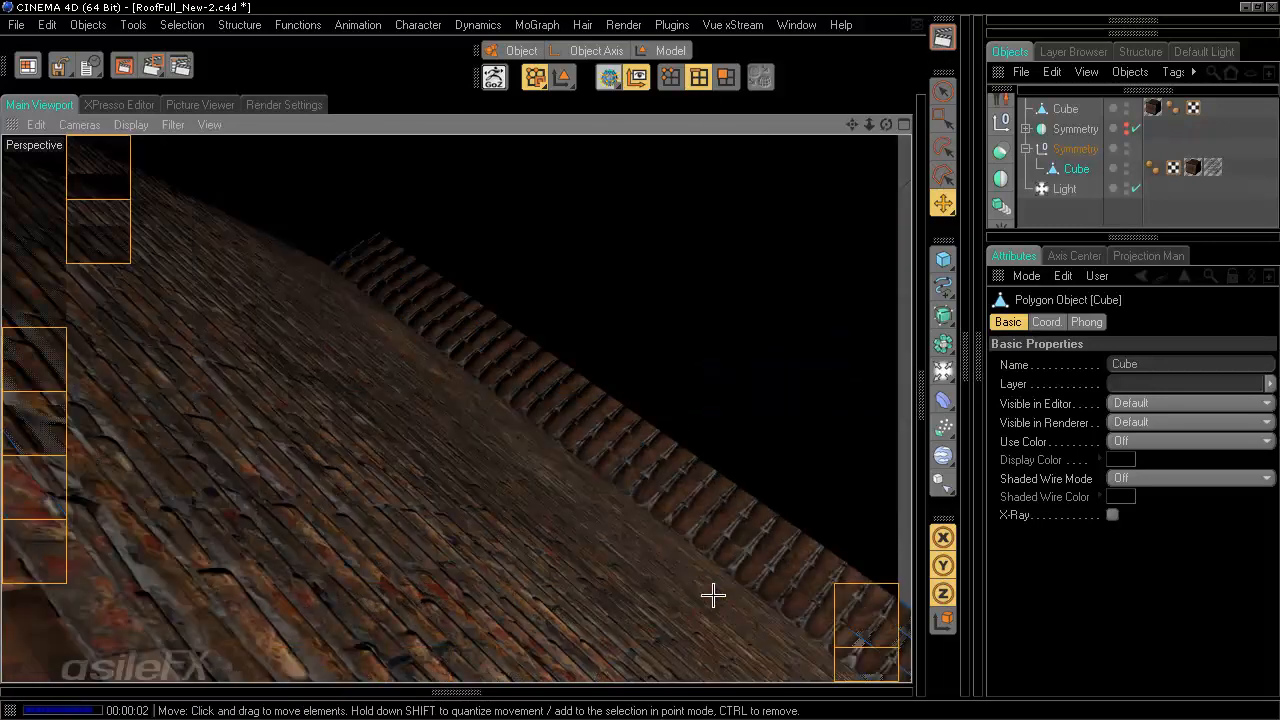
pyautogui.keyDown('alt'); pyautogui.moveTo(662, 514); pyautogui.dragTo(638, 360); pyautogui.keyUp('alt')
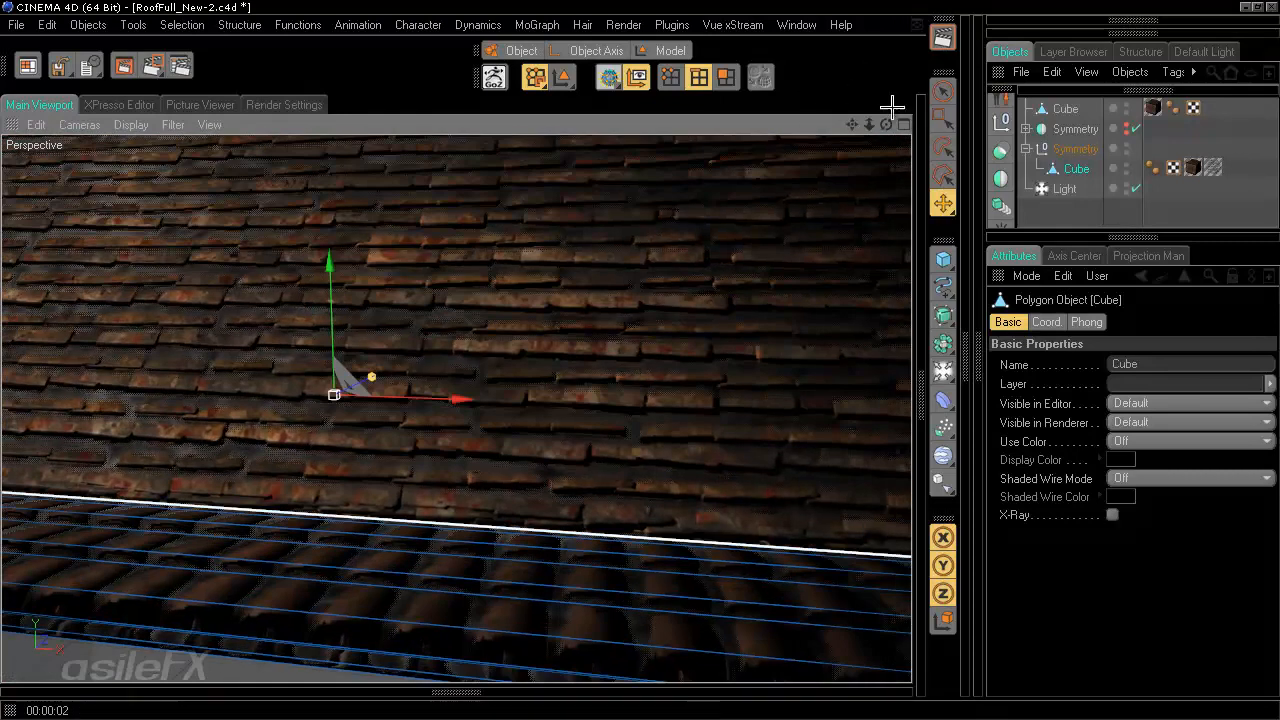
pyautogui.click(941, 40)
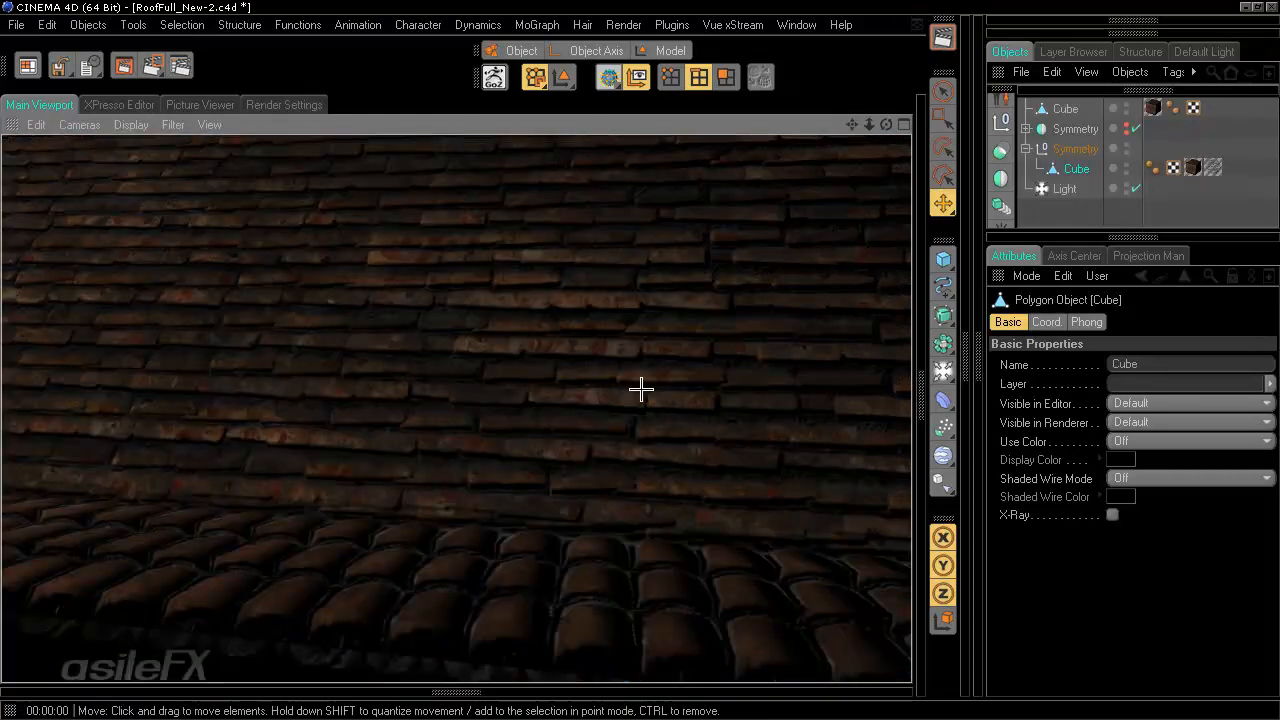
pyautogui.keyDown('alt'); pyautogui.moveTo(641, 390); pyautogui.dragTo(643, 360); pyautogui.keyUp('alt')
pyautogui.click(943, 37)
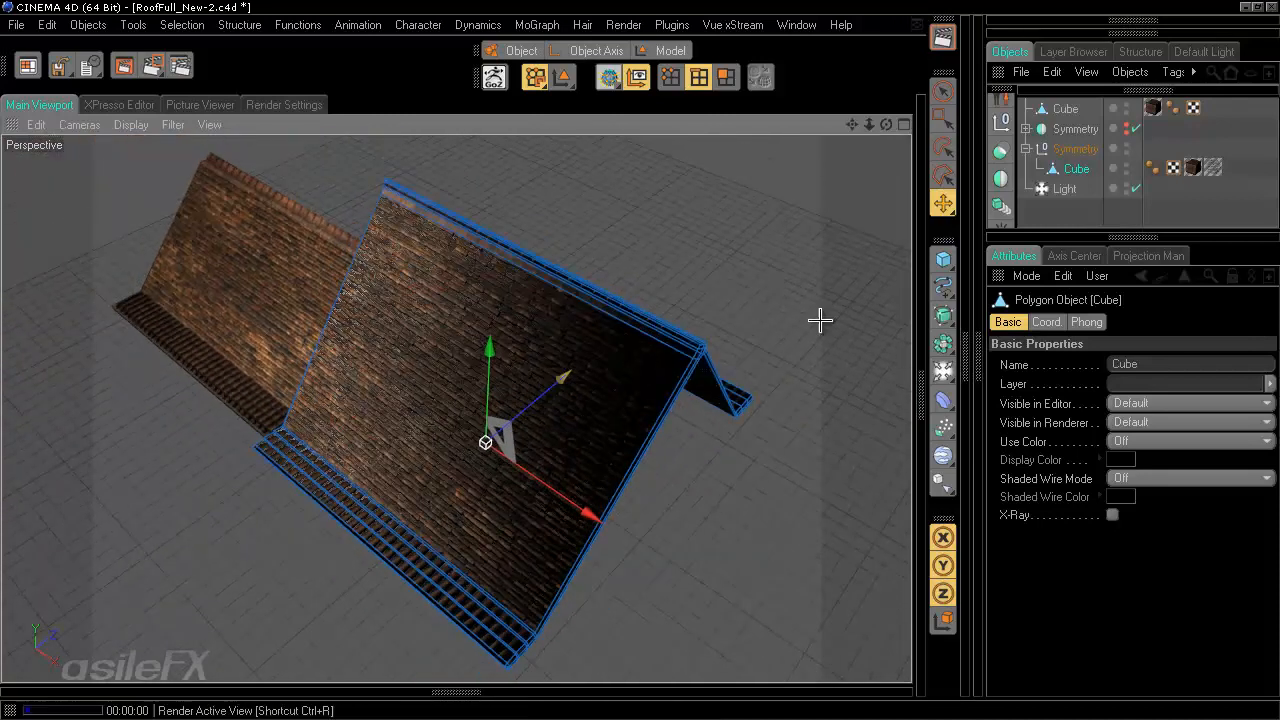